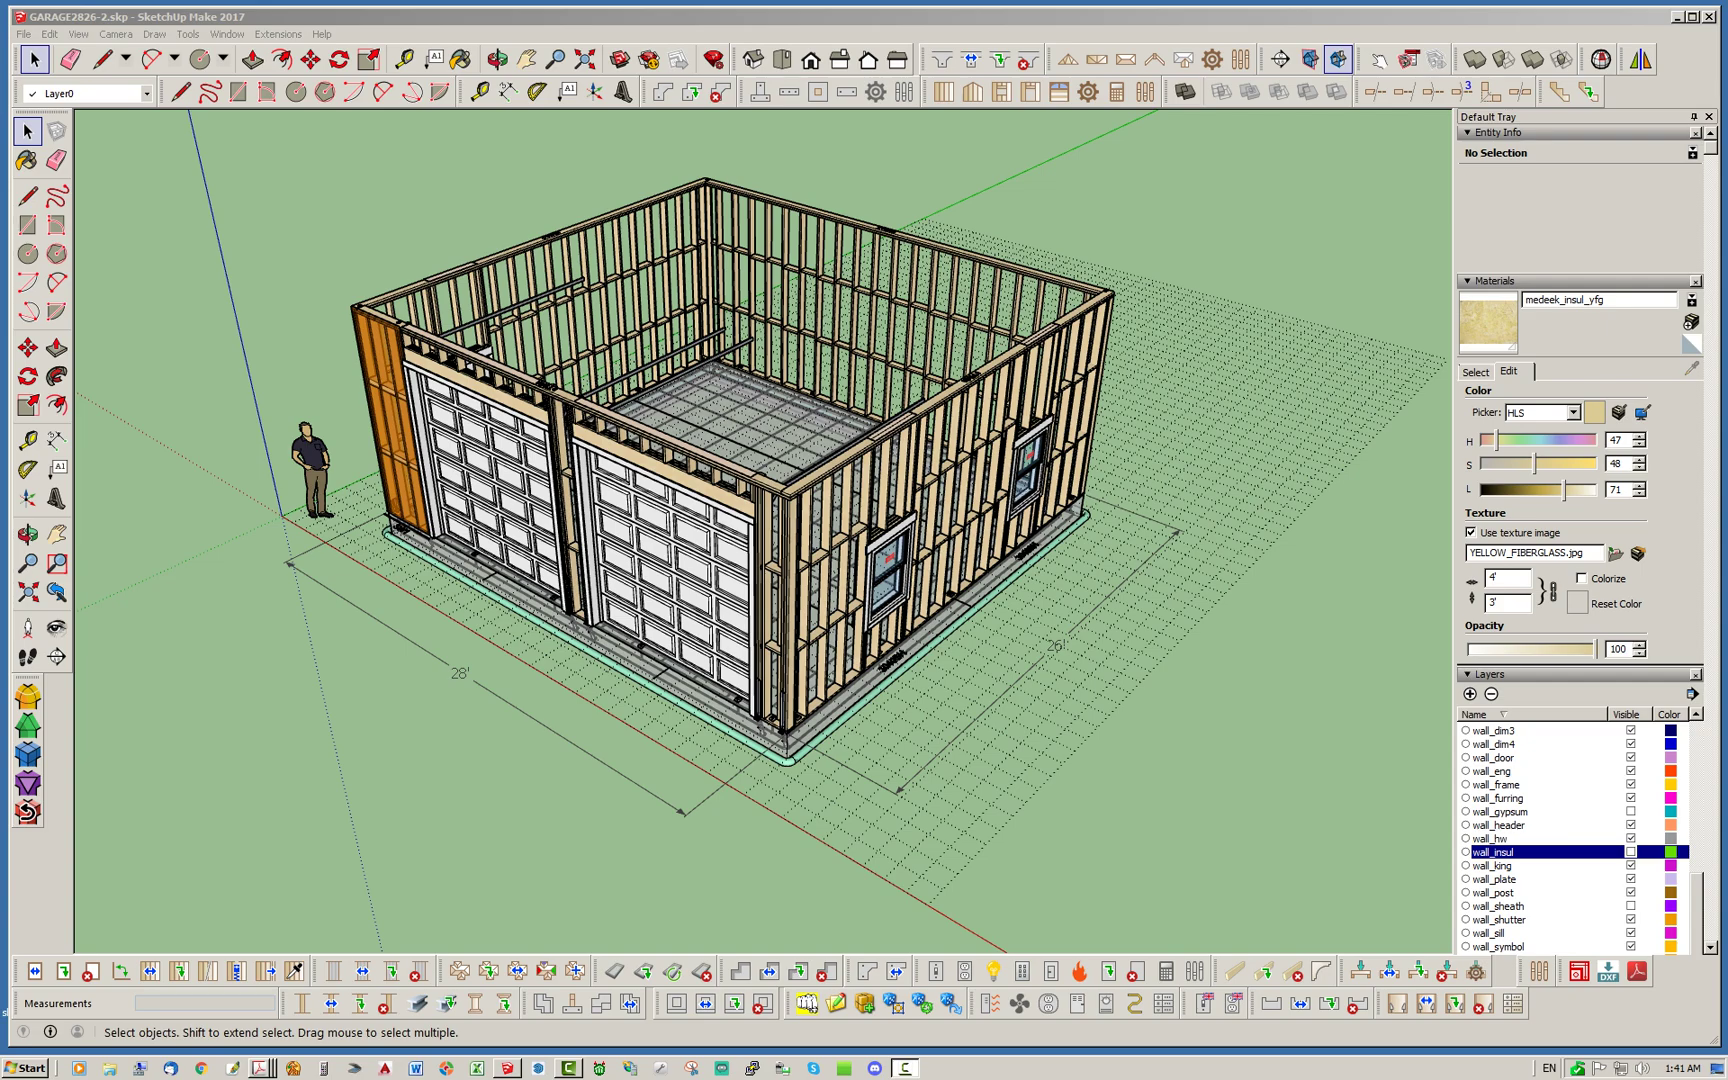
Switch to the structural PDF in Adobe Acrobat, examine the braced wall panel detail at the garage doors, and return to the SketchUp model
{"action": "mouse_move", "coordinate": [800, 600]}
{"action": "middle_mouse_down"}
{"action": "mouse_move", "coordinate": [690, 588]}
{"action": "mouse_move", "coordinate": [804, 594]}
{"action": "middle_mouse_up"}
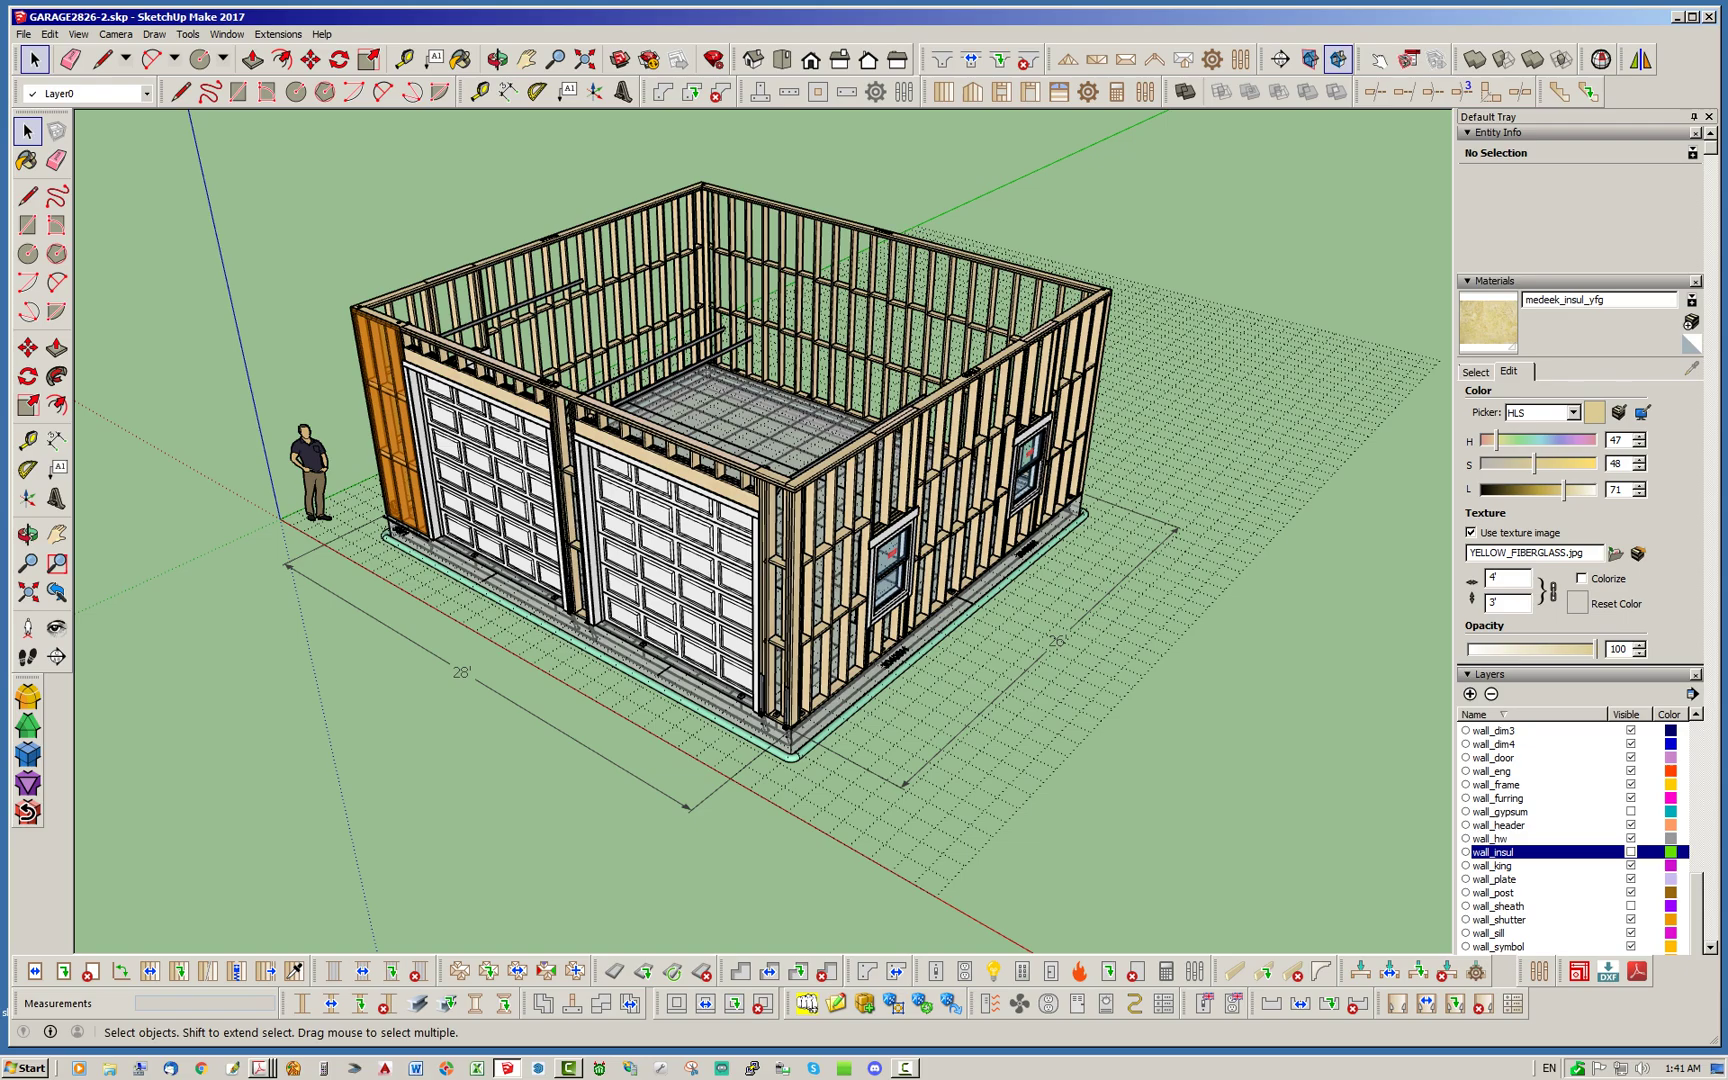
{"action": "middle_click_drag", "start_coordinate": [850, 638], "coordinate": [730, 645]}
{"action": "scroll", "coordinate": [730, 645], "scroll_direction": "up", "scroll_amount": 9}
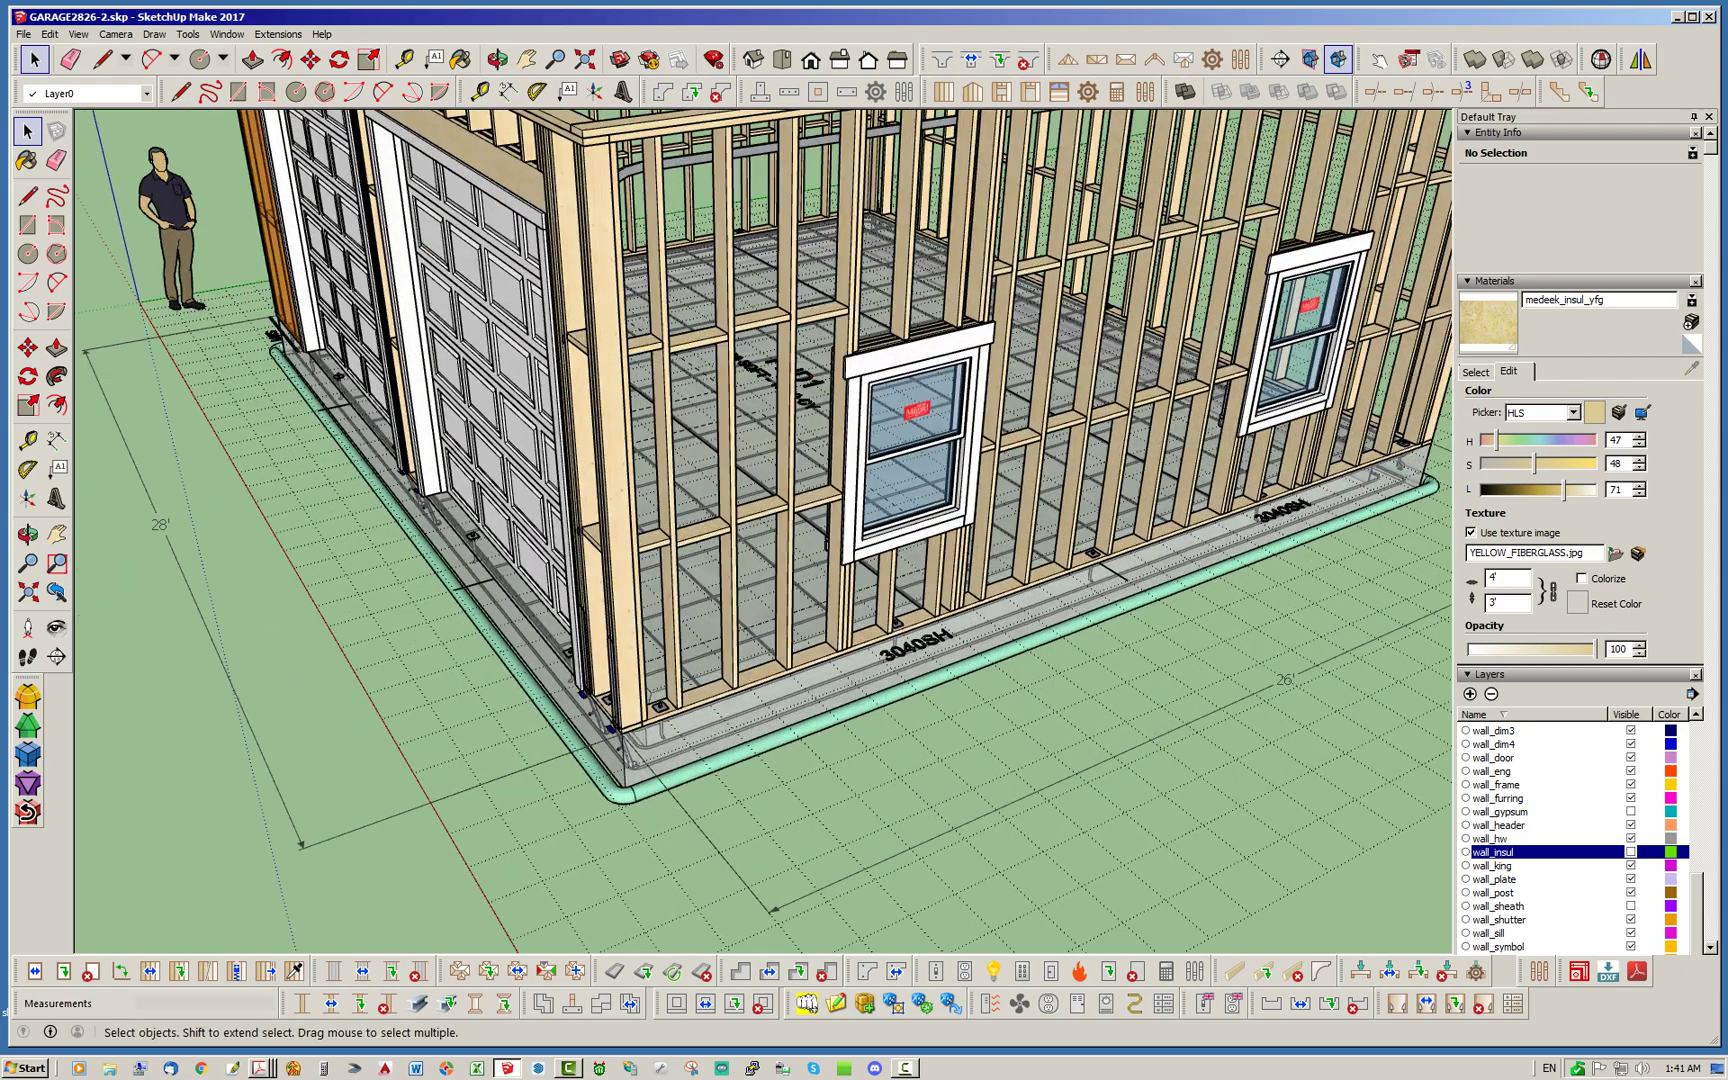
{"action": "key", "text": "alt+Tab"}
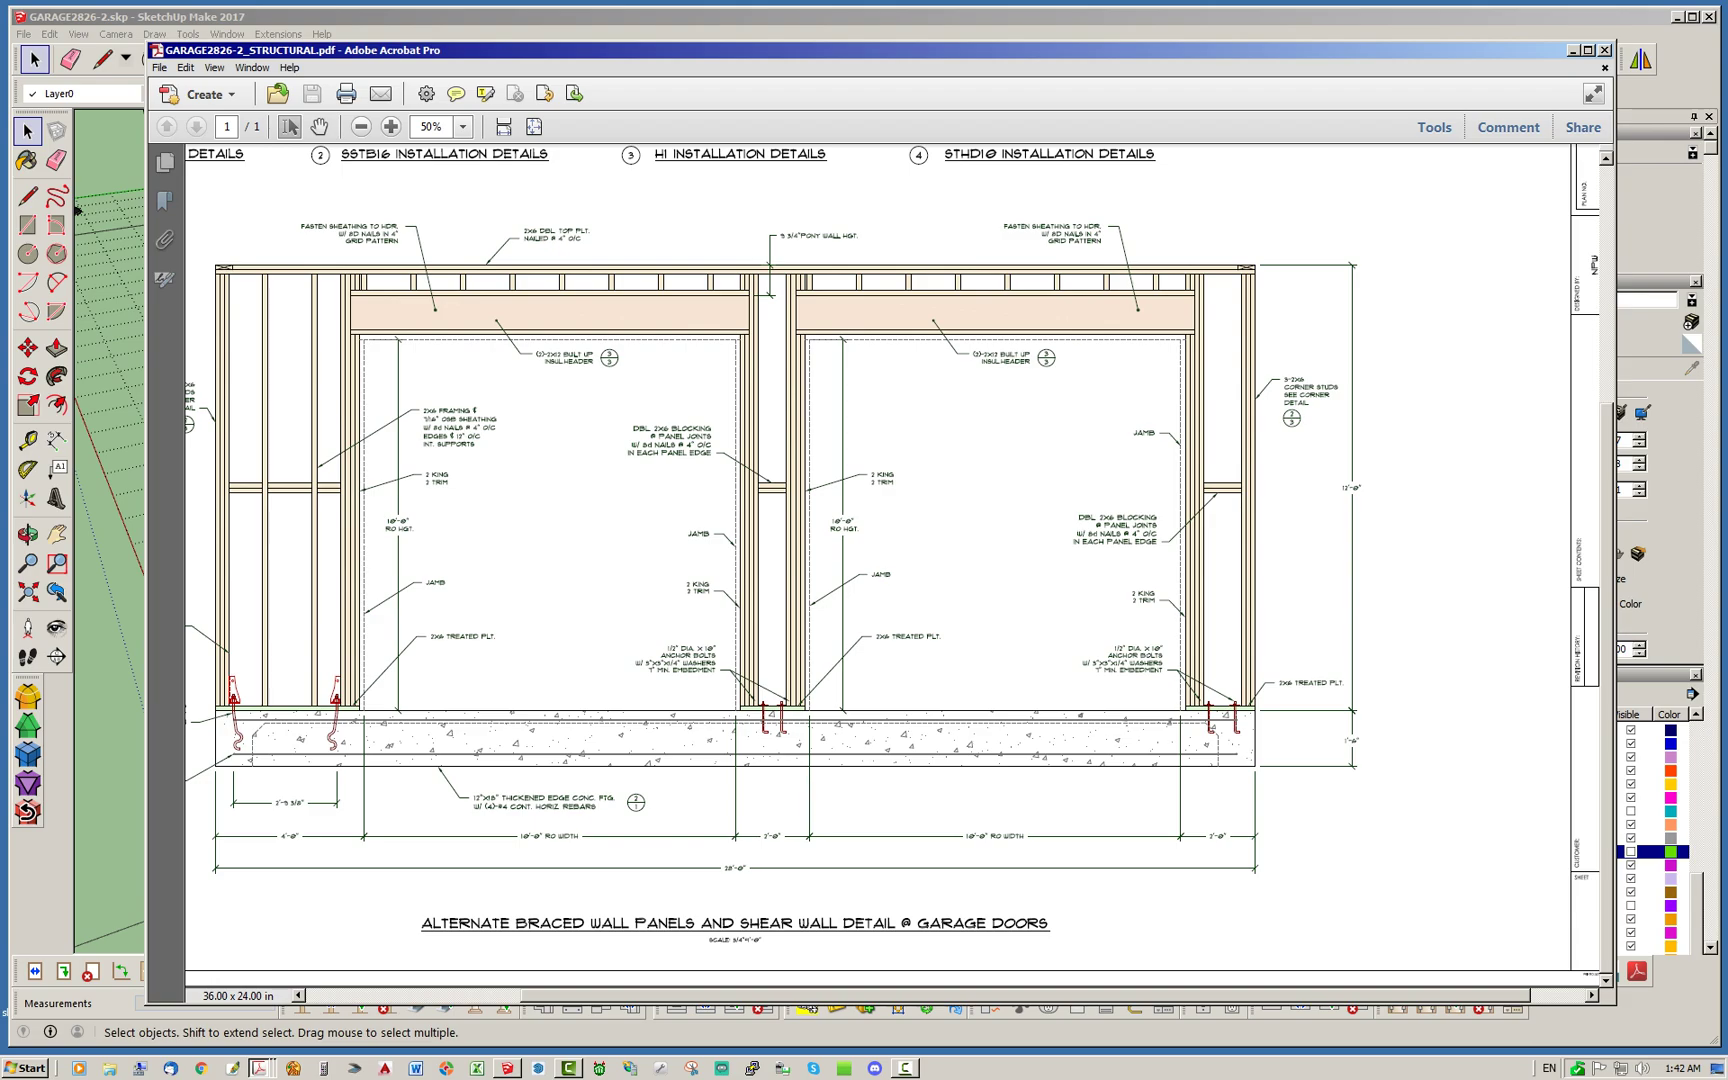
{"action": "left_click", "coordinate": [77, 210]}
Edit the 26' wall assembly with the two windows, set PT Bottom Plate to YES, and update the wall
{"action": "mouse_move", "coordinate": [710, 690]}
{"action": "middle_mouse_down"}
{"action": "mouse_move", "coordinate": [498, 700]}
{"action": "mouse_move", "coordinate": [700, 700]}
{"action": "middle_mouse_up"}
{"action": "scroll", "coordinate": [498, 700], "scroll_direction": "down", "scroll_amount": 3}
{"action": "scroll", "coordinate": [496, 702], "scroll_direction": "up", "scroll_amount": 3}
{"action": "scroll", "coordinate": [700, 700], "scroll_direction": "down", "scroll_amount": 2}
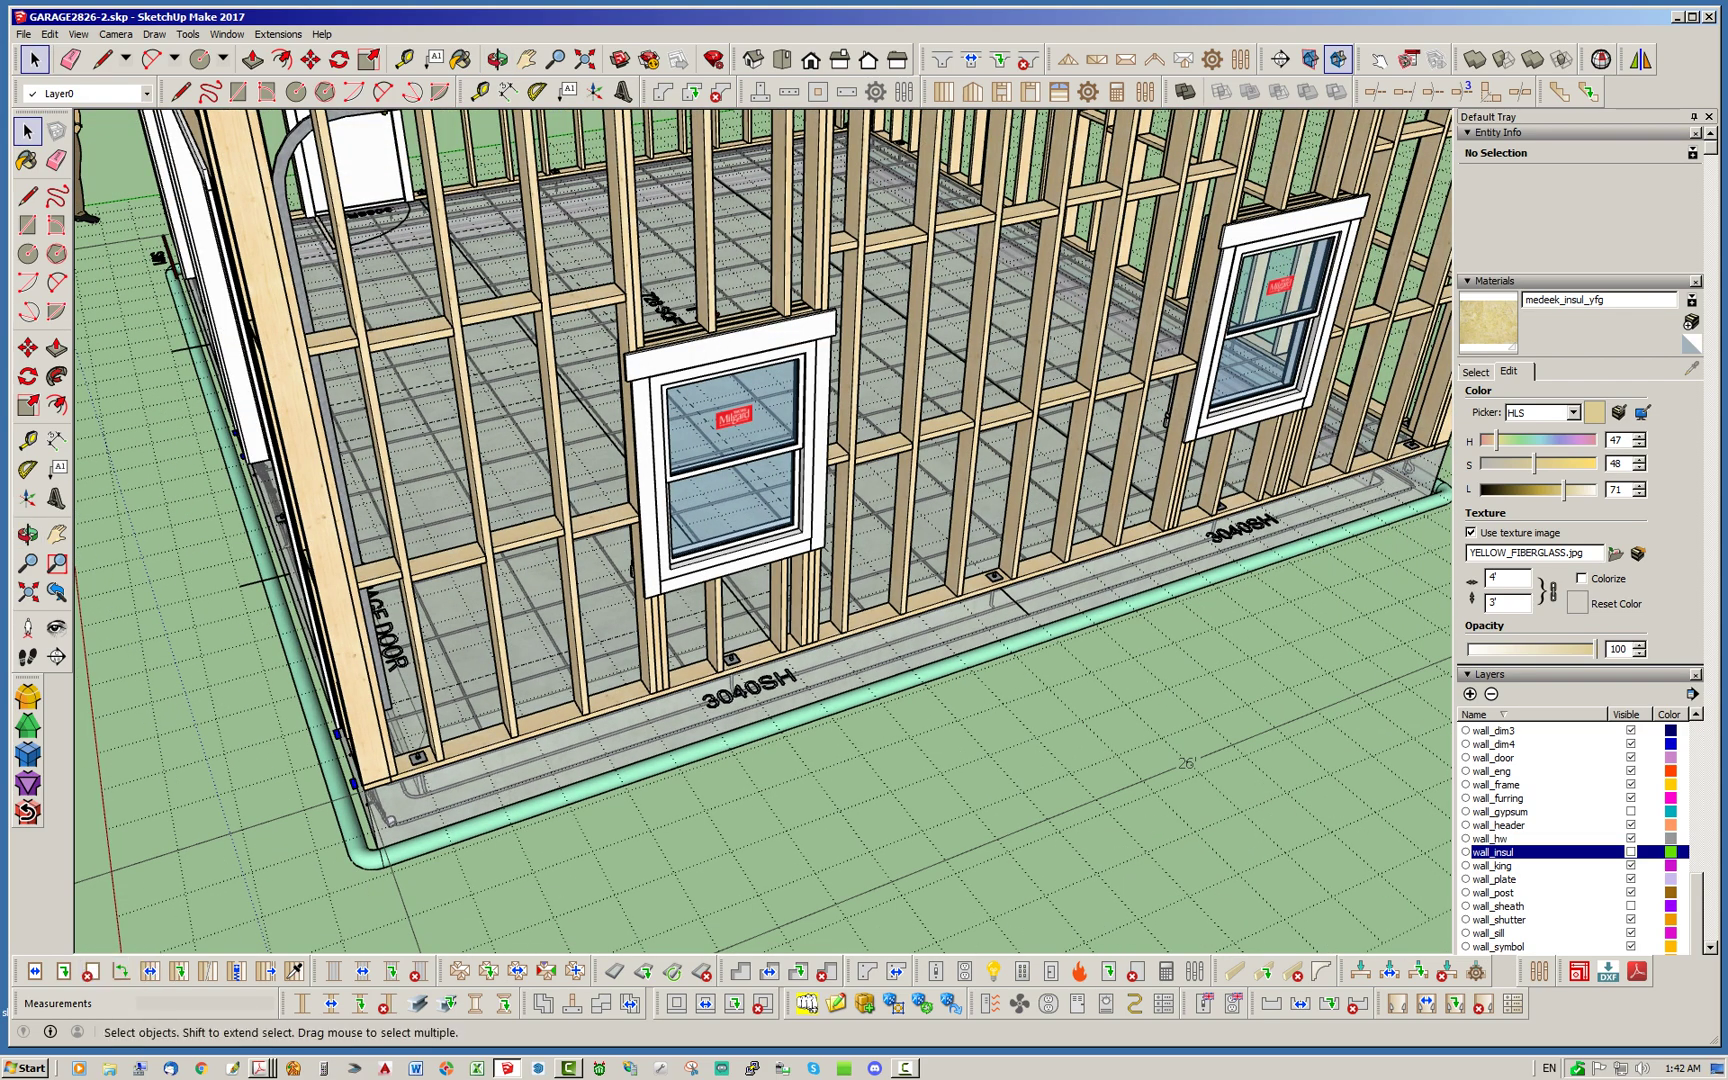
{"action": "right_click", "coordinate": [610, 700]}
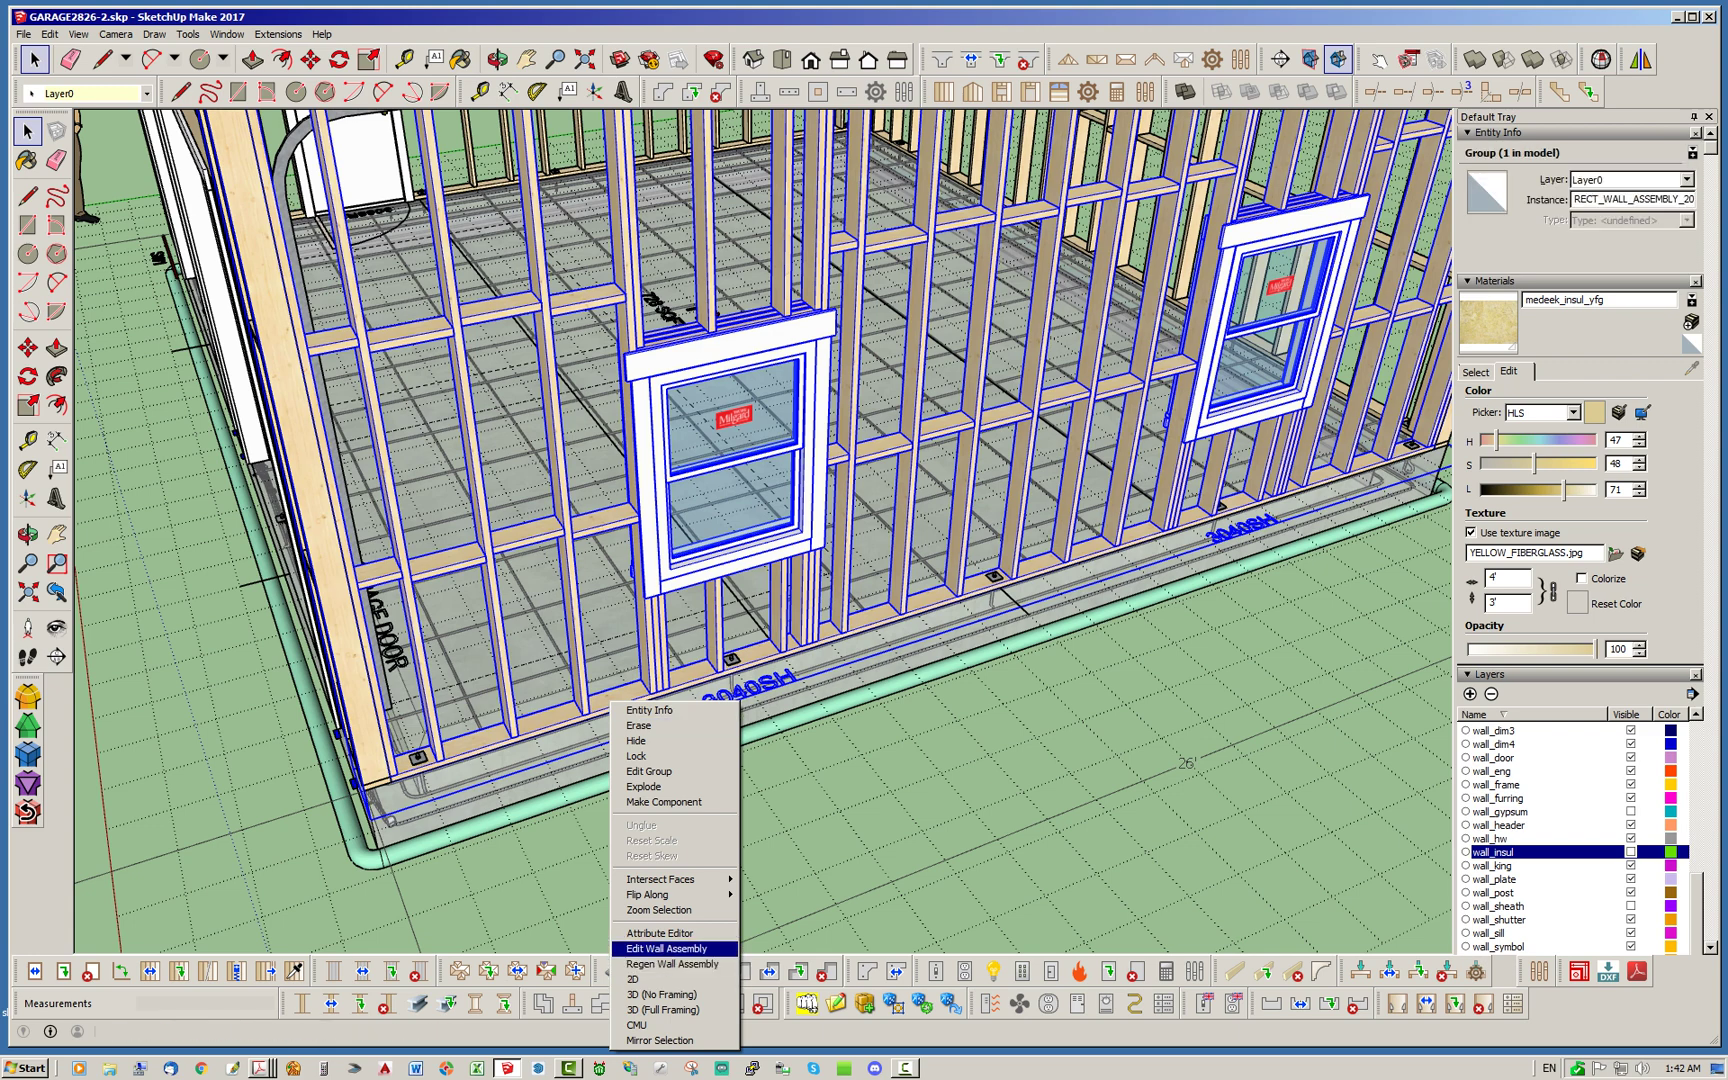
{"action": "left_click", "coordinate": [666, 948]}
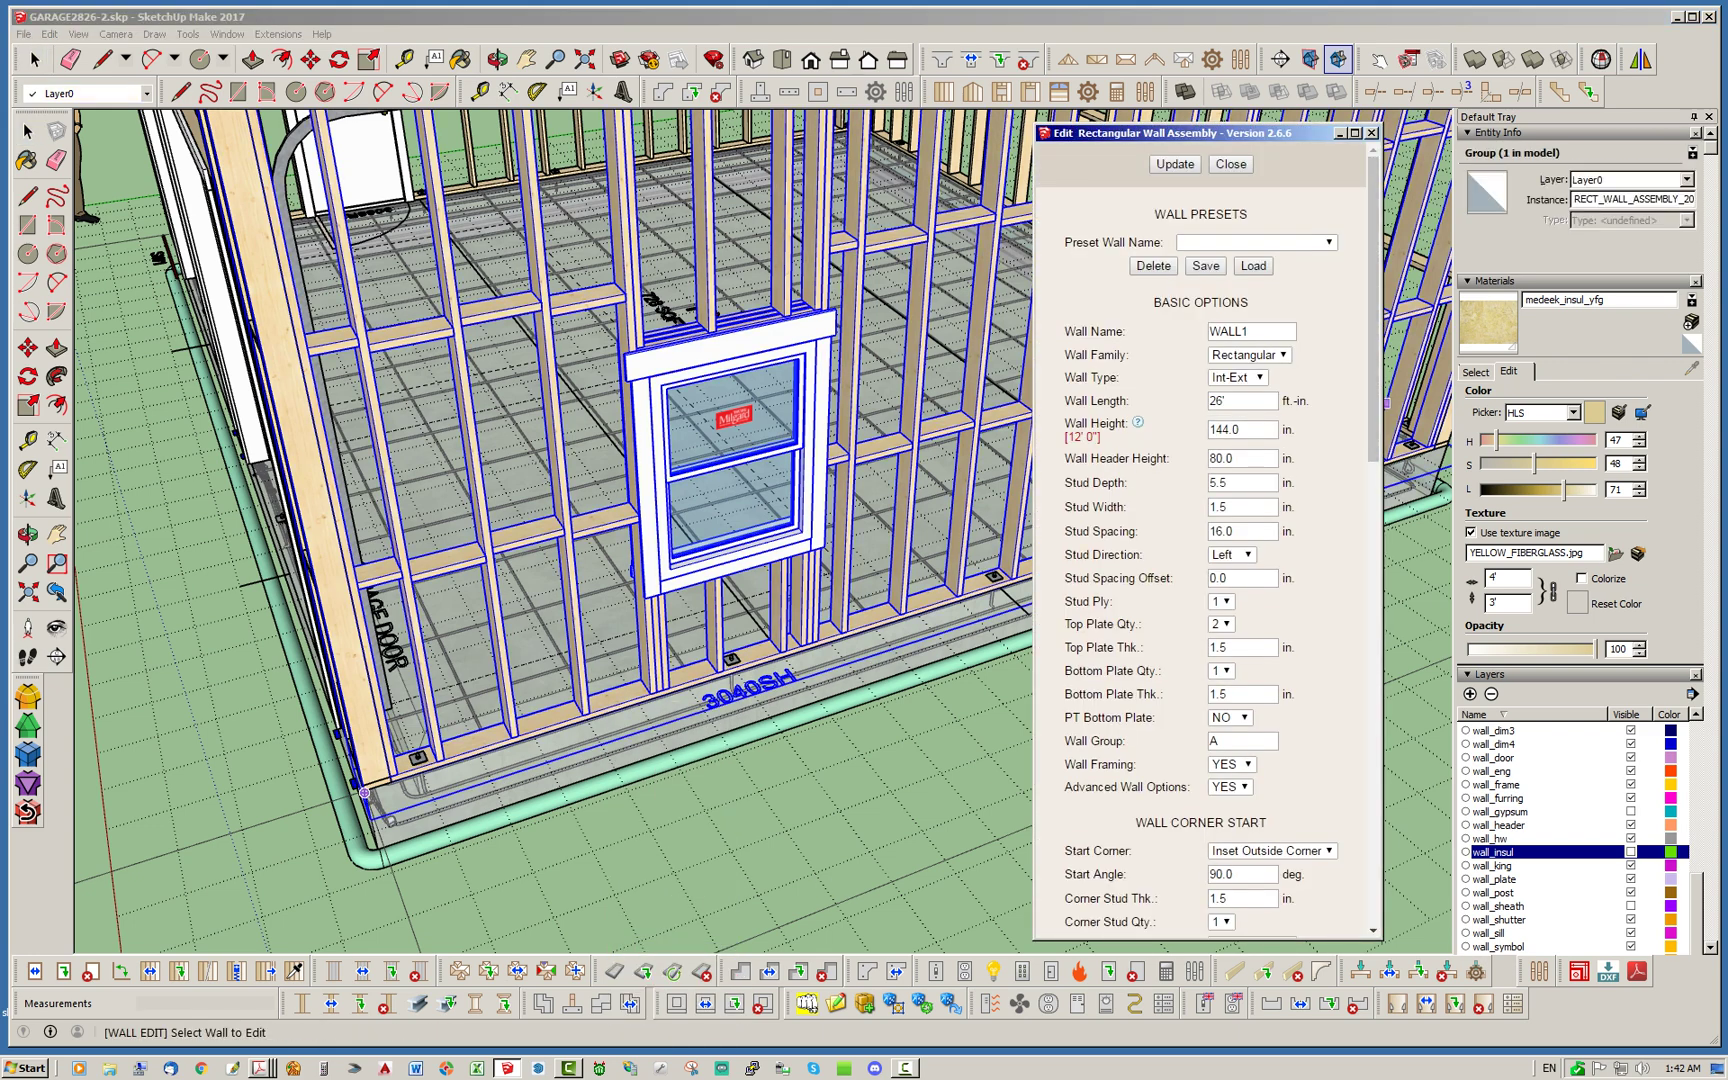
{"action": "left_click", "coordinate": [1231, 718]}
{"action": "left_click", "coordinate": [1228, 734]}
{"action": "left_click", "coordinate": [1175, 164]}
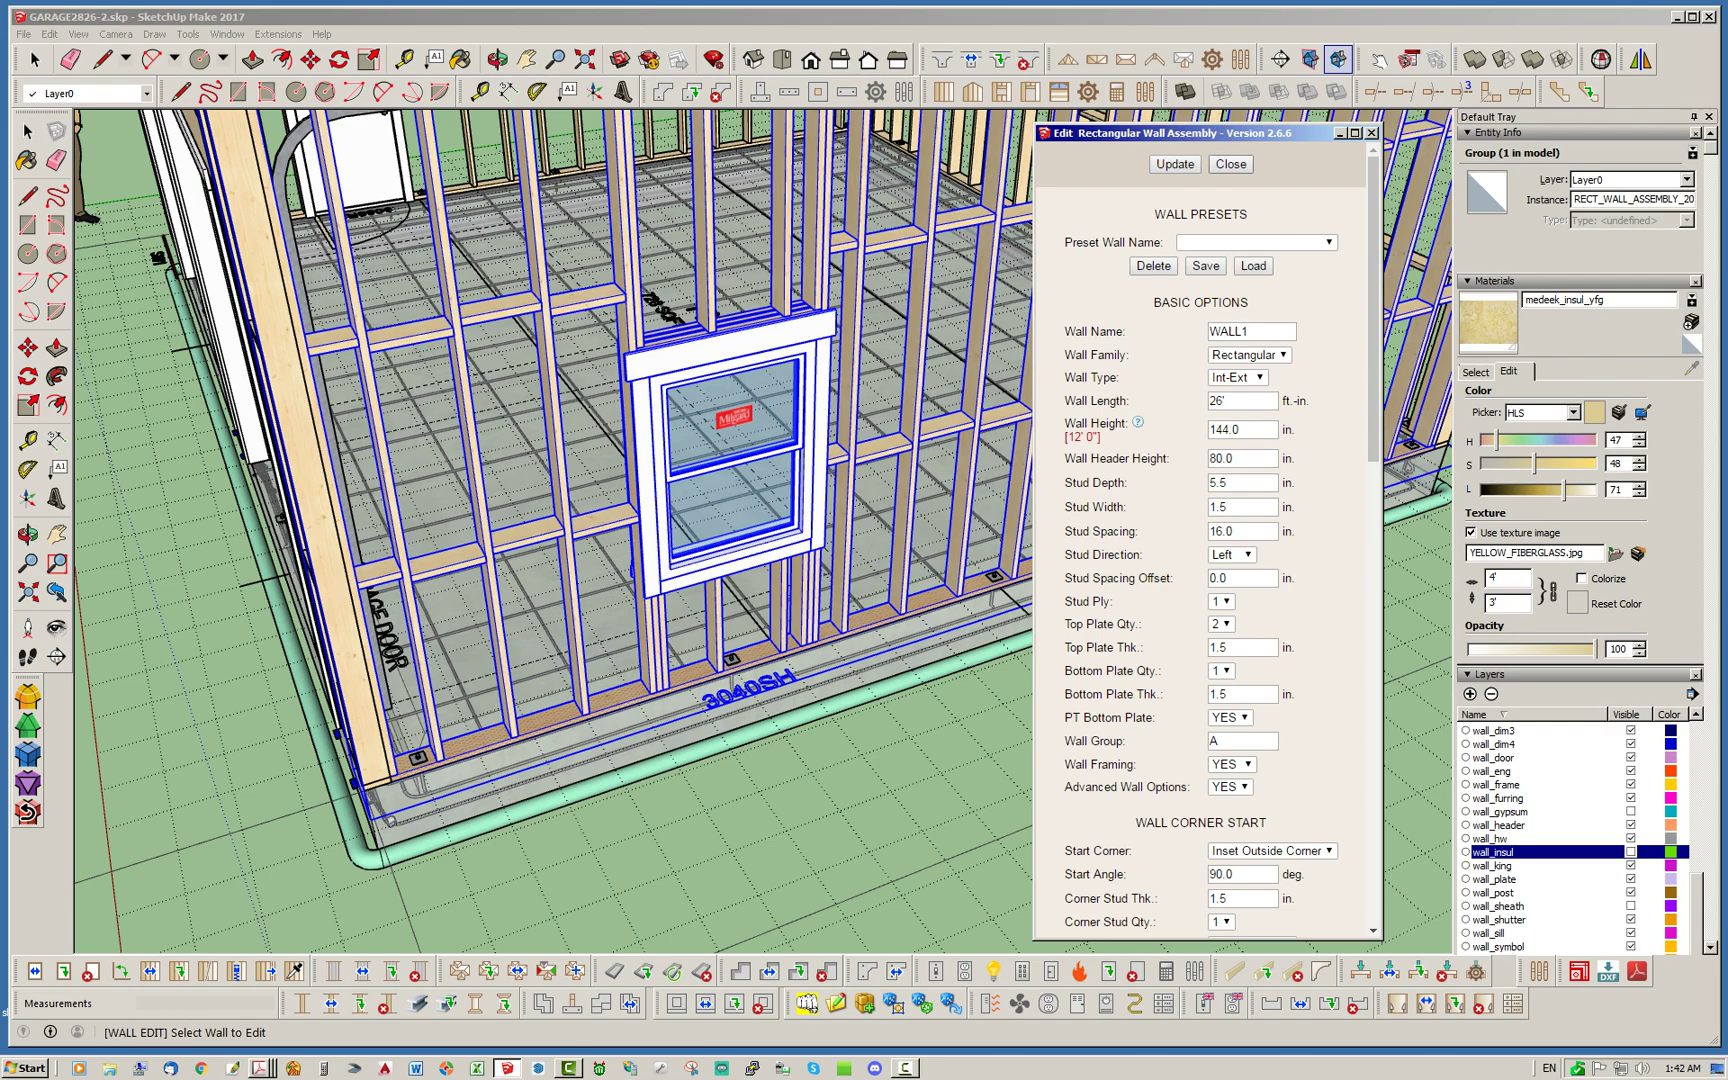
{"action": "left_click", "coordinate": [1231, 164]}
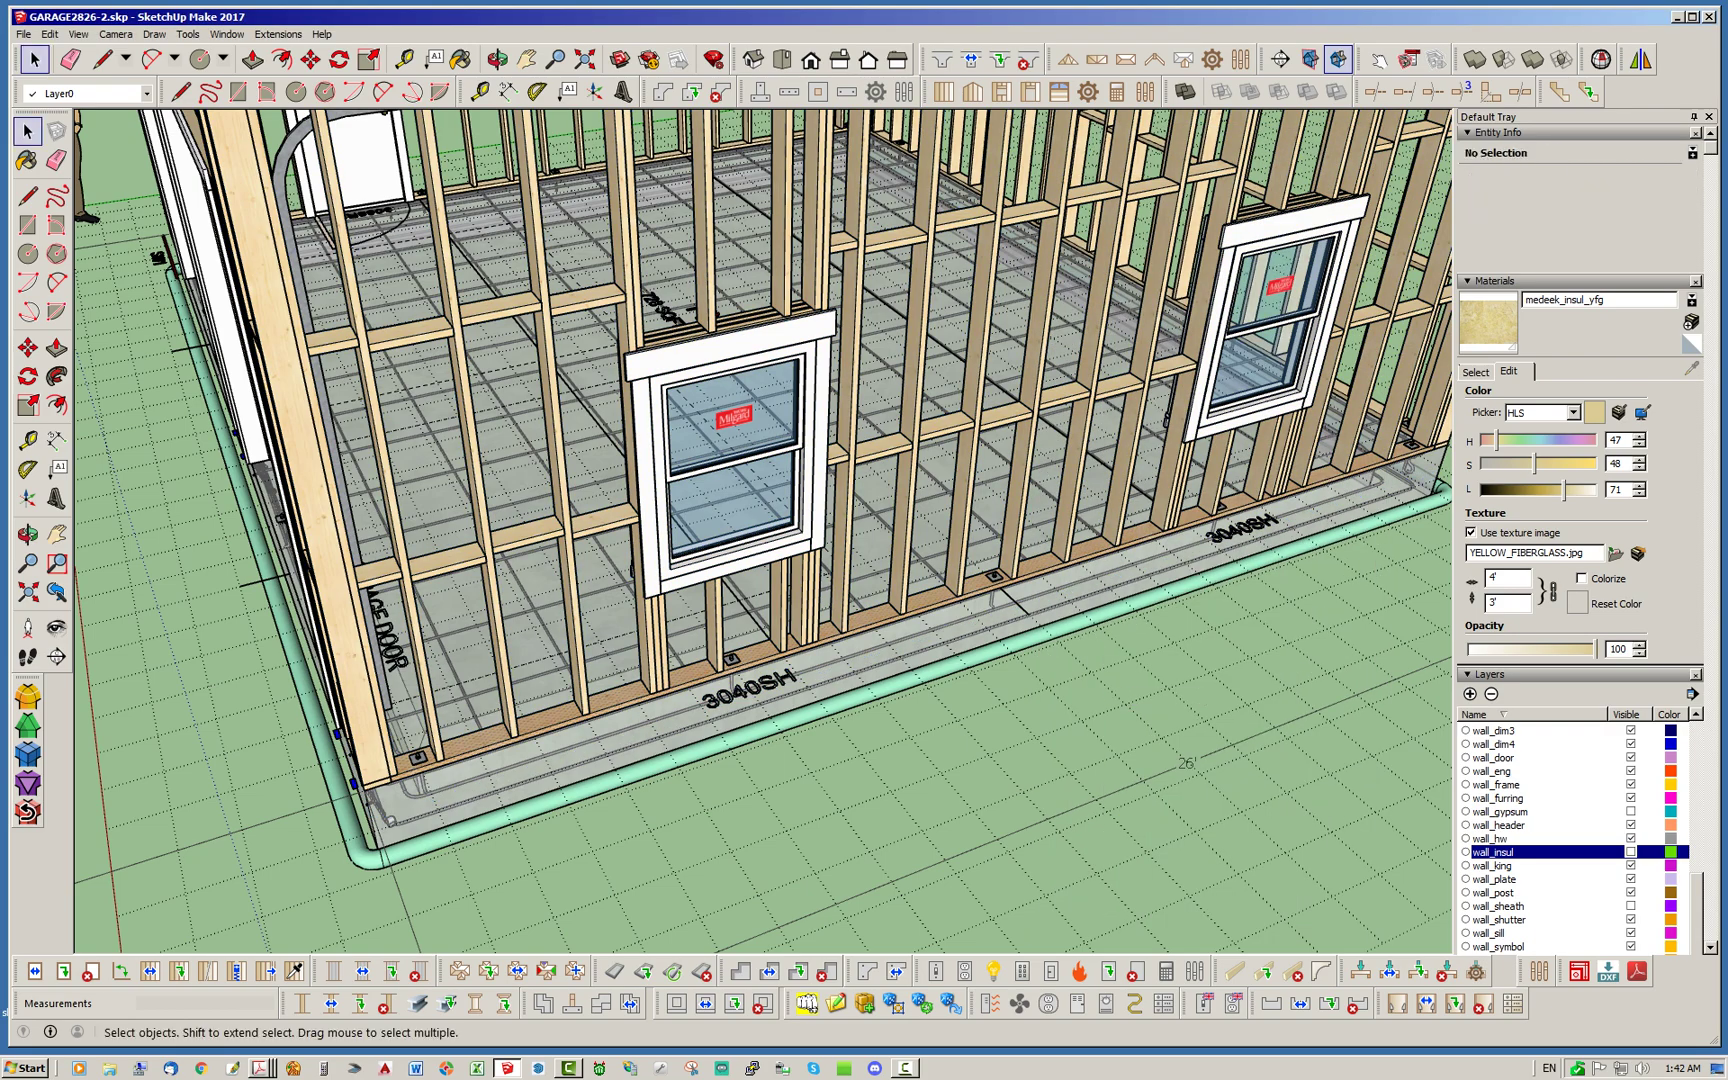
Edit the 28' rear wall assembly opposite the garage doors, set PT Bottom Plate to YES, and update it
{"action": "scroll", "coordinate": [350, 720], "scroll_direction": "up", "scroll_amount": 5}
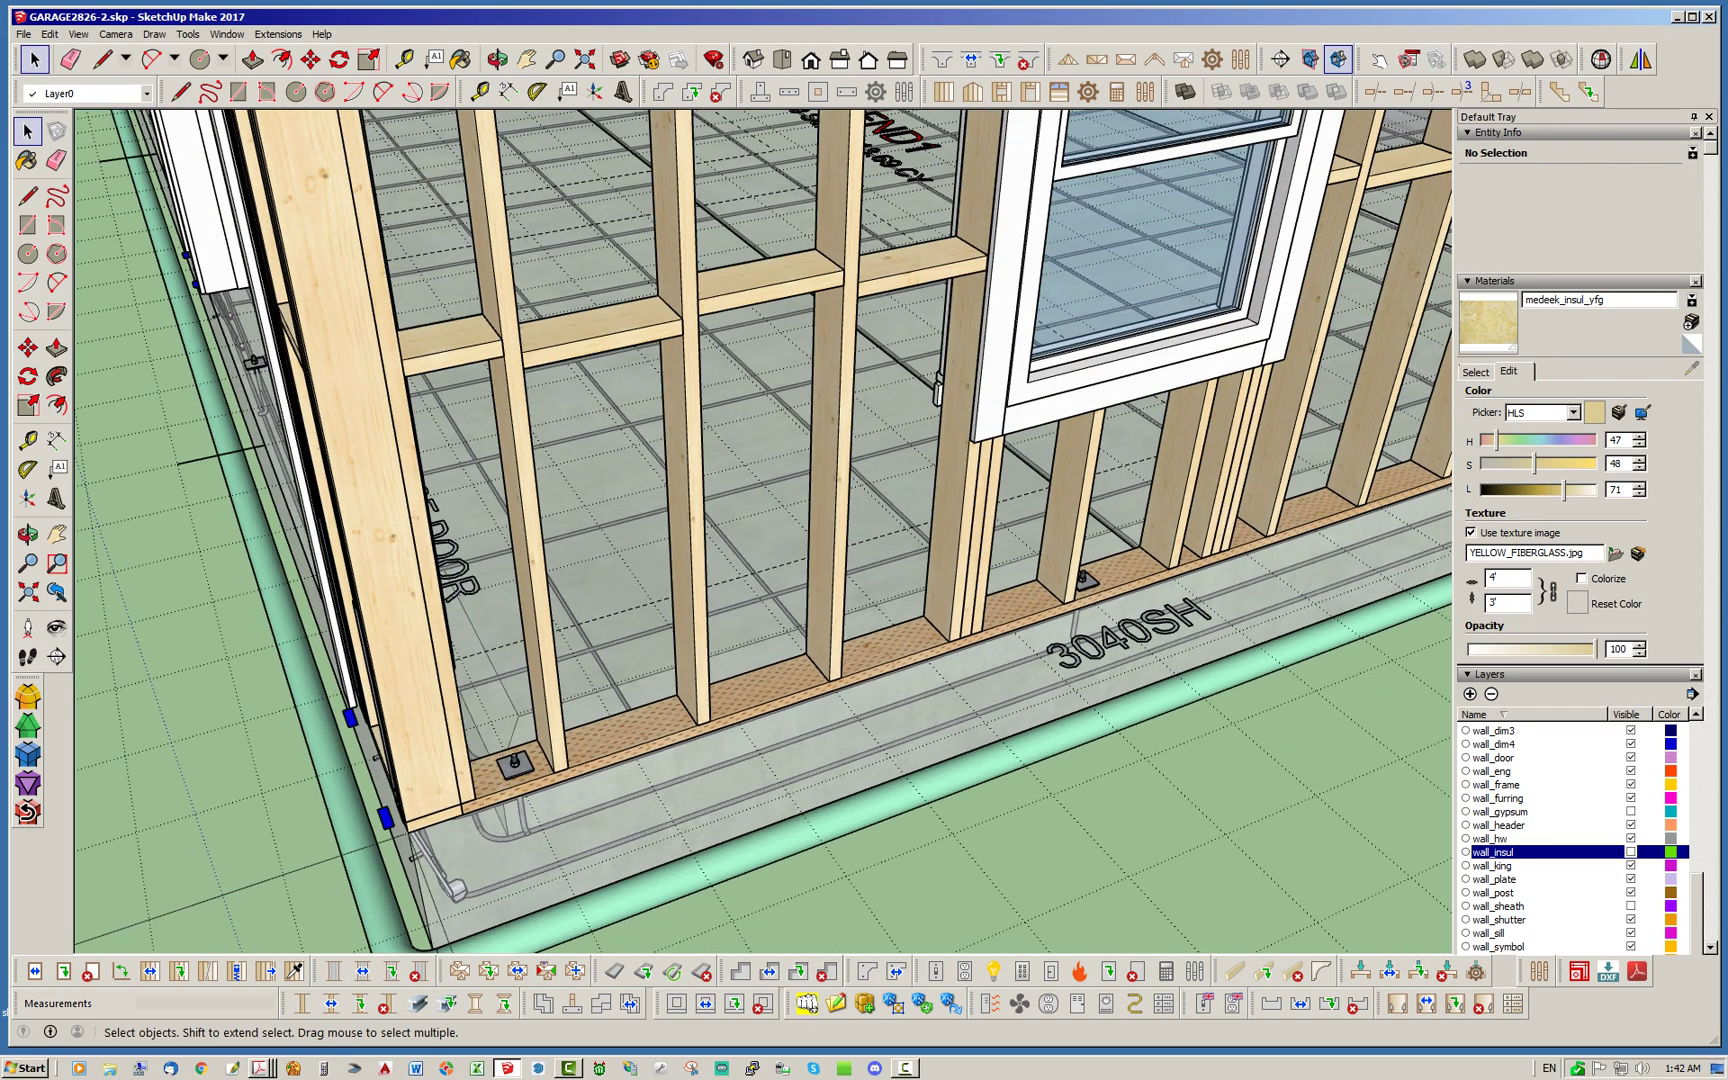
{"action": "middle_click_drag", "start_coordinate": [410, 740], "coordinate": [320, 680]}
{"action": "scroll", "coordinate": [340, 690], "scroll_direction": "down", "scroll_amount": 6}
{"action": "middle_click_drag", "start_coordinate": [460, 640], "coordinate": [280, 620]}
{"action": "middle_click_drag", "start_coordinate": [900, 580], "coordinate": [725, 650]}
{"action": "scroll", "coordinate": [660, 600], "scroll_direction": "up", "scroll_amount": 4}
{"action": "right_click", "coordinate": [828, 369]}
{"action": "left_click", "coordinate": [880, 625]}
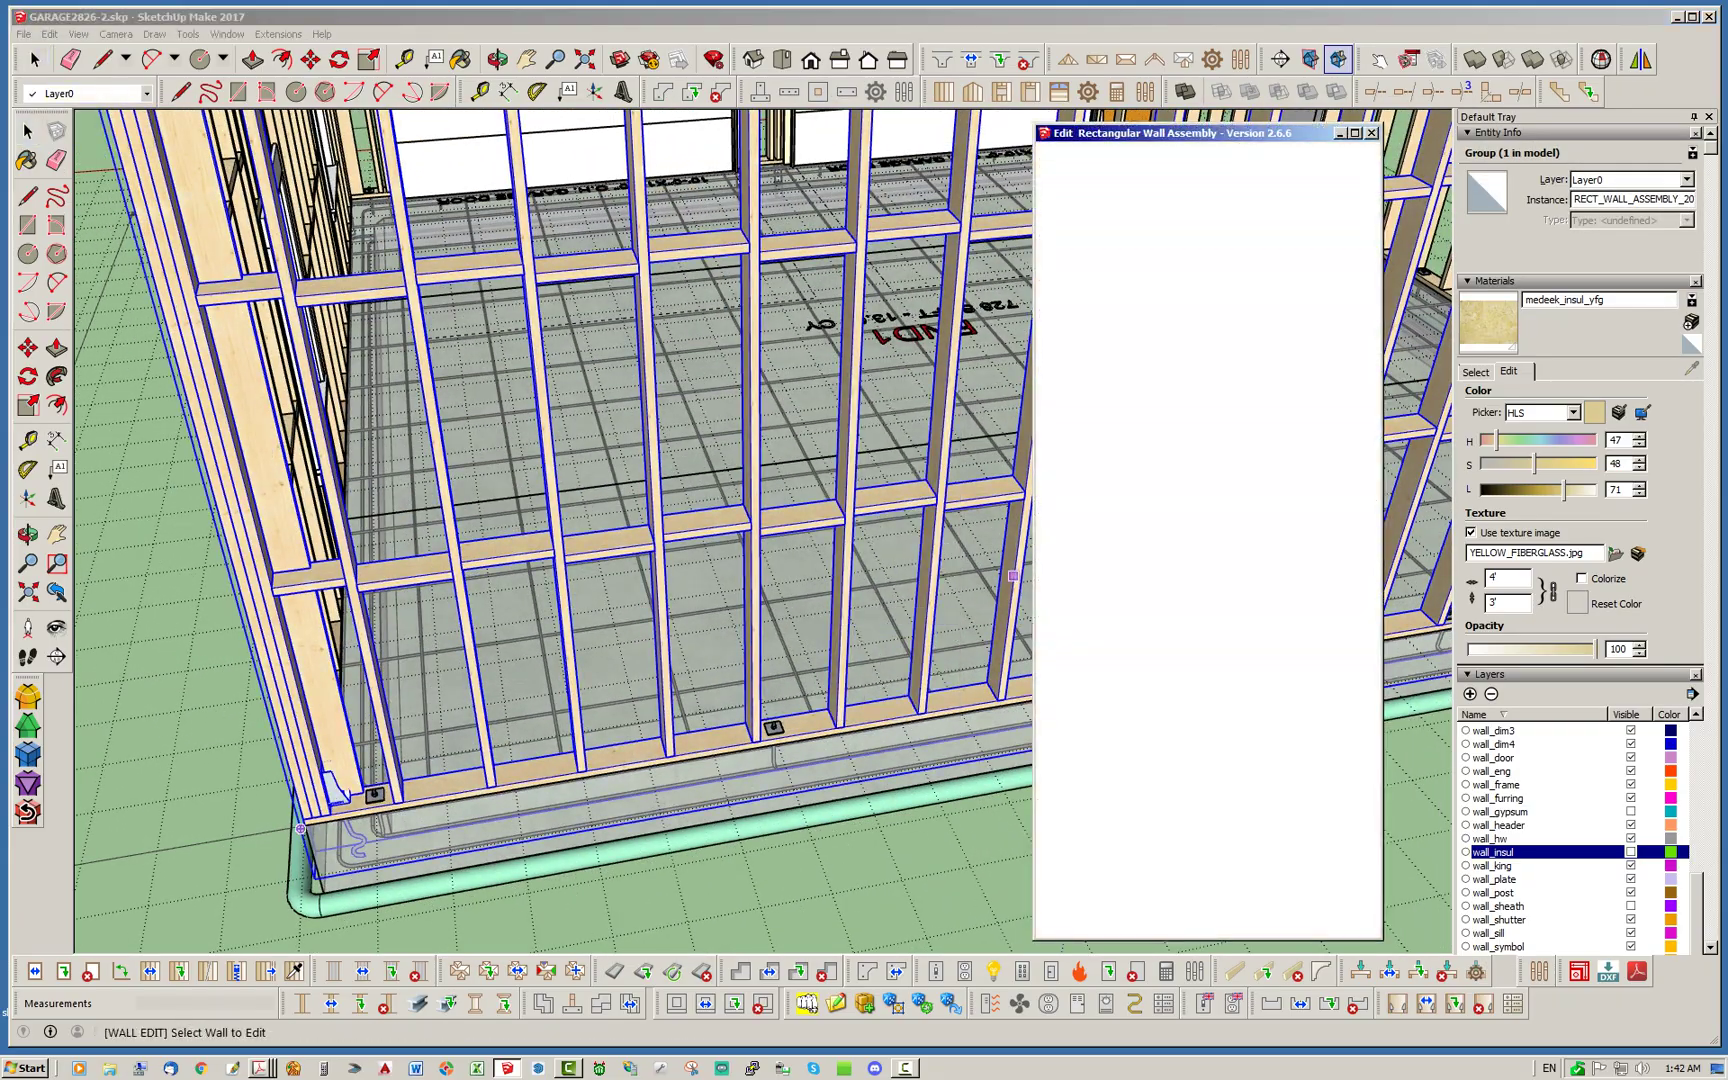
{"action": "left_click", "coordinate": [1228, 717]}
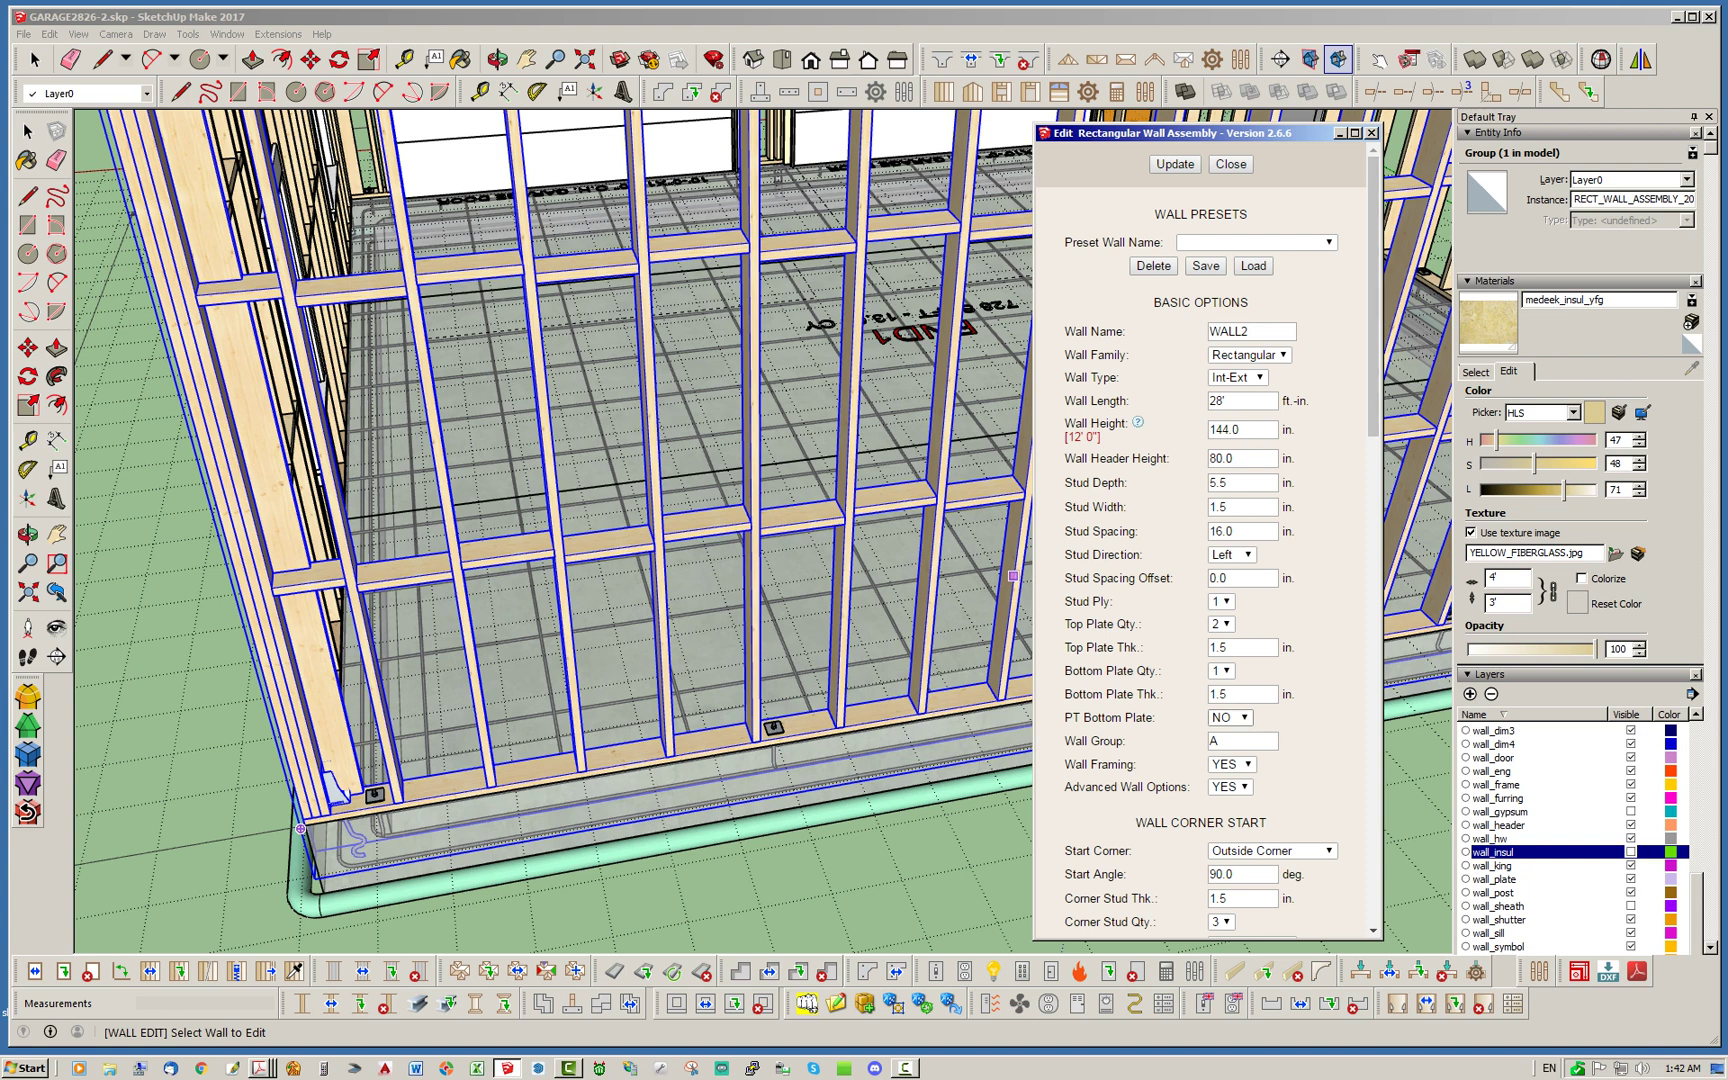
{"action": "left_click", "coordinate": [1225, 745]}
{"action": "left_click", "coordinate": [1175, 164]}
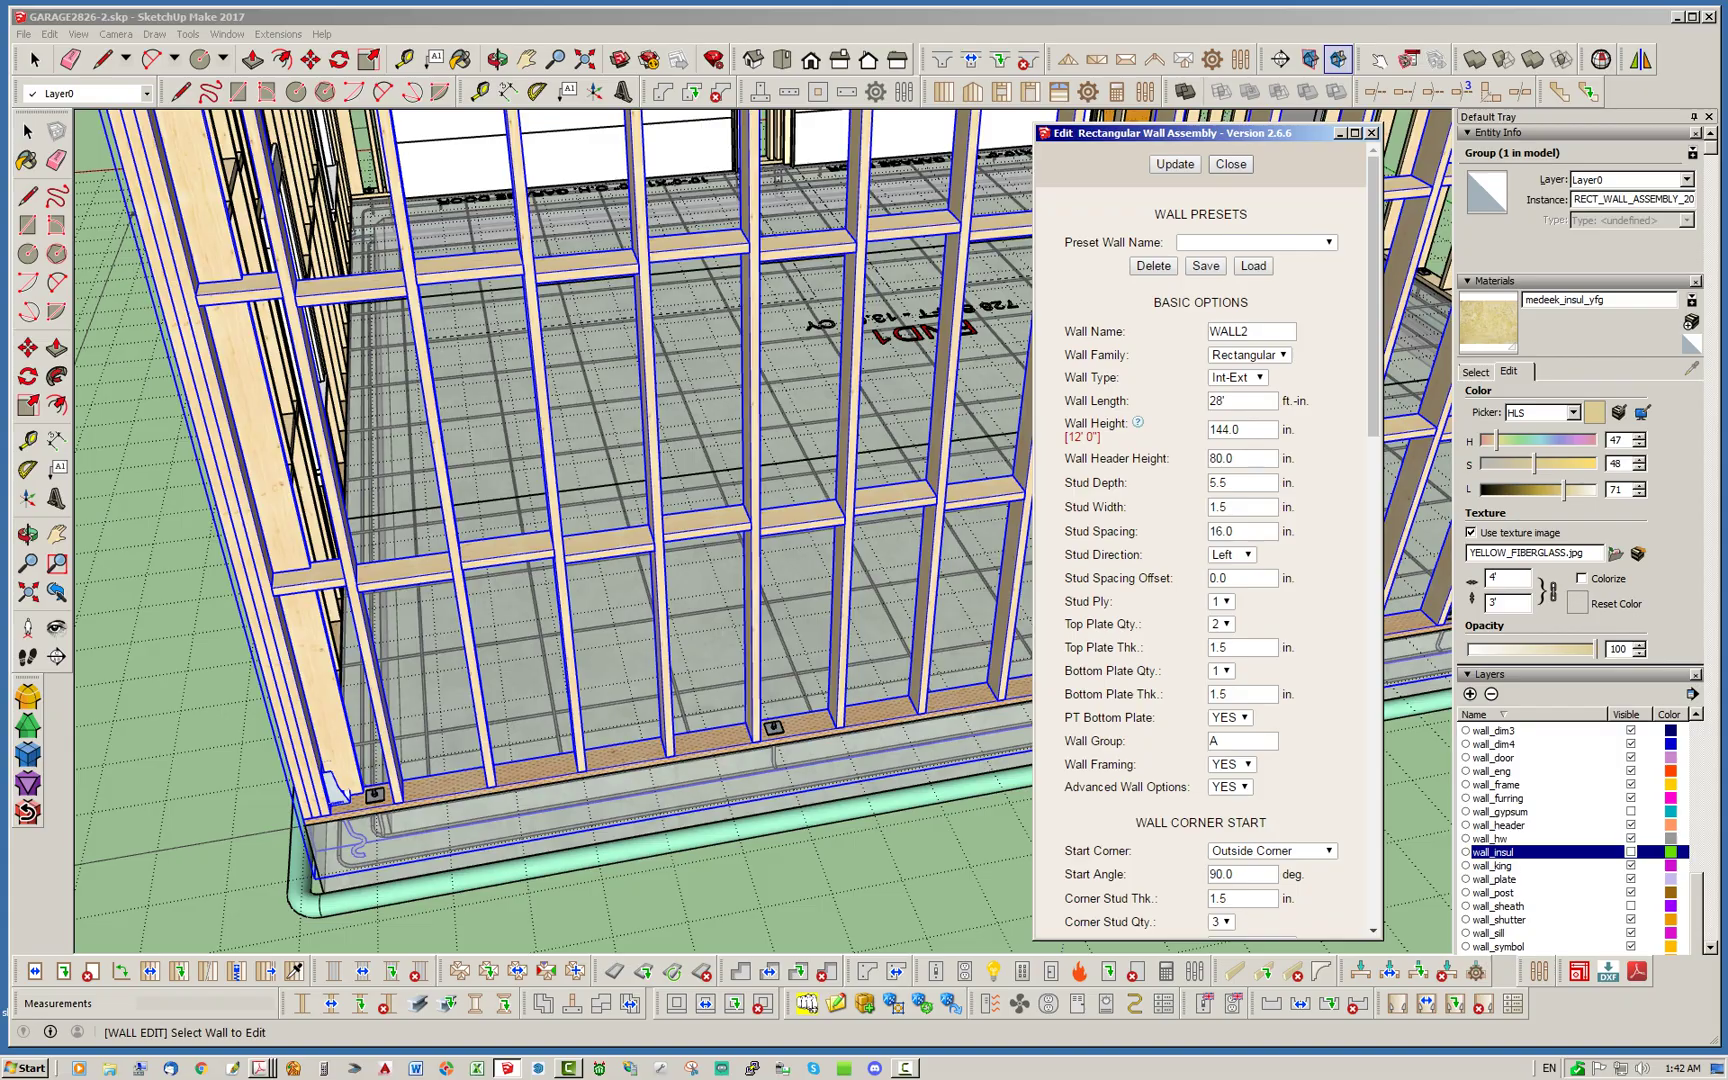
{"action": "left_click", "coordinate": [1230, 164]}
{"action": "scroll", "coordinate": [987, 525], "scroll_direction": "down", "scroll_amount": 5}
{"action": "key", "text": "space"}
Edit the 26' wall assembly containing the entry door, set PT Bottom Plate to YES, and update the wall
{"action": "middle_click_drag", "start_coordinate": [987, 525], "coordinate": [800, 520]}
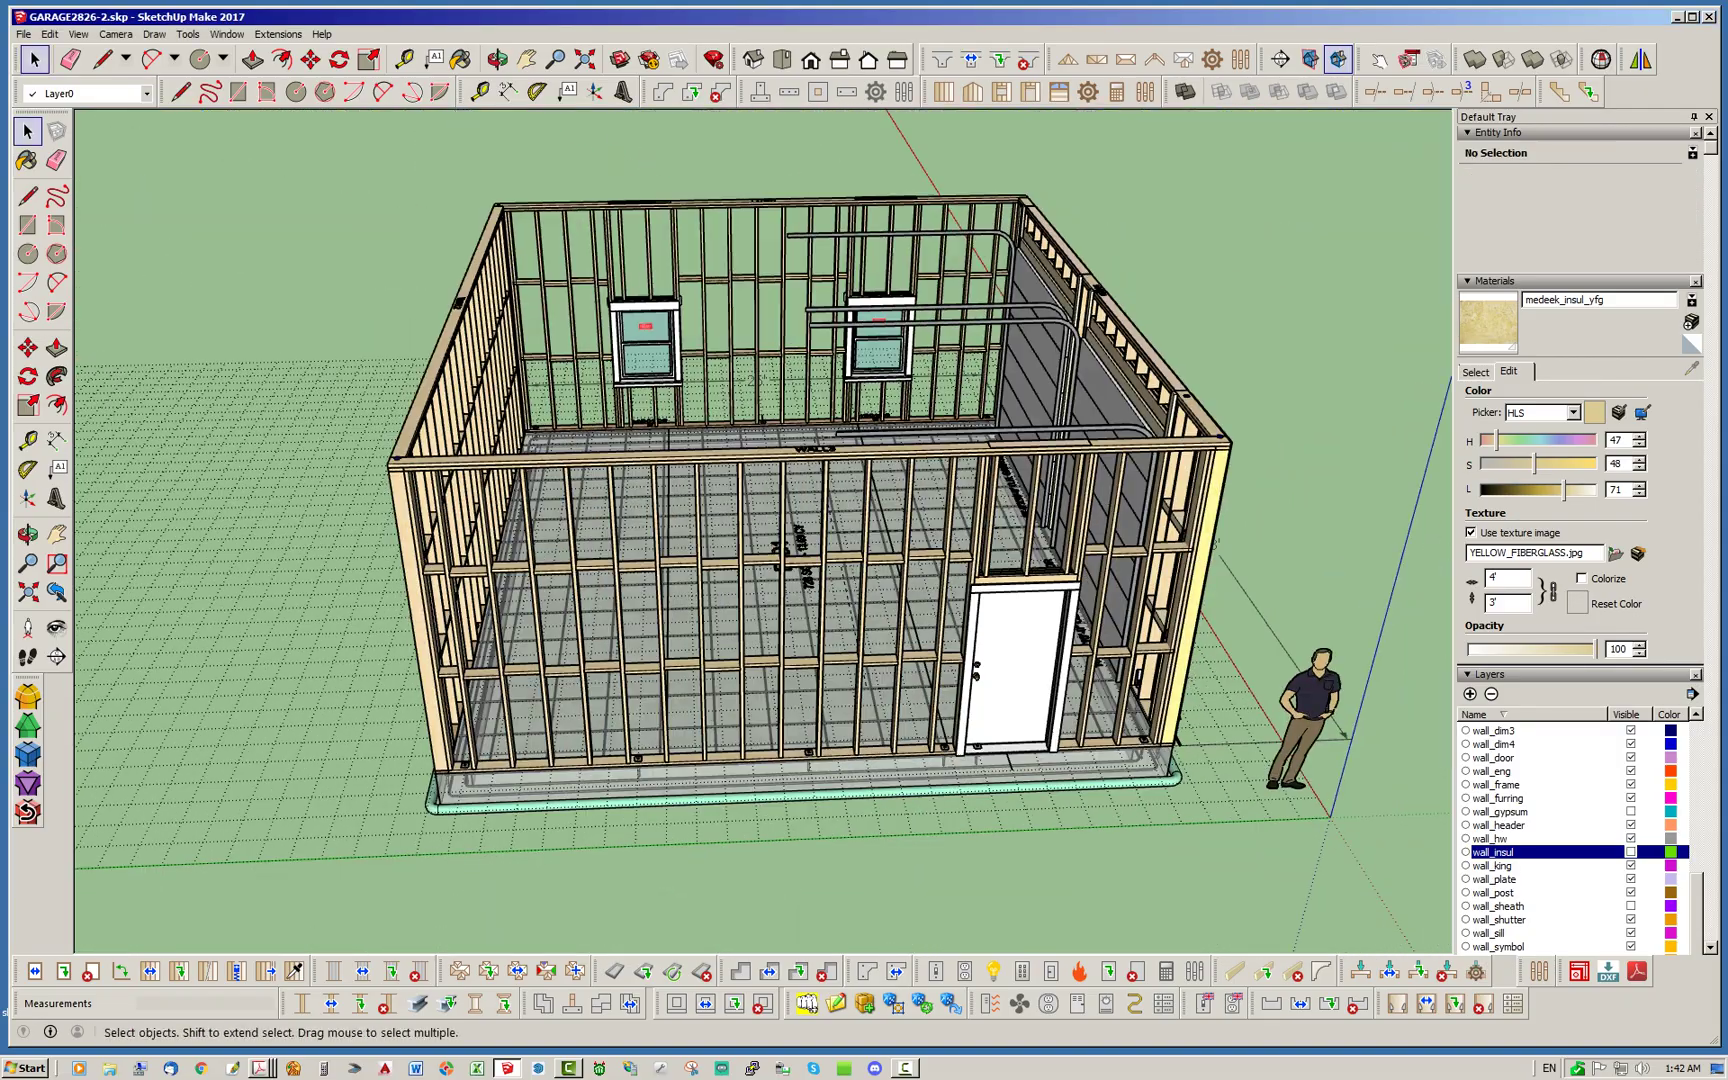
{"action": "scroll", "coordinate": [800, 520], "scroll_direction": "up", "scroll_amount": 6}
{"action": "left_click", "coordinate": [770, 412]}
{"action": "right_click", "coordinate": [770, 412]}
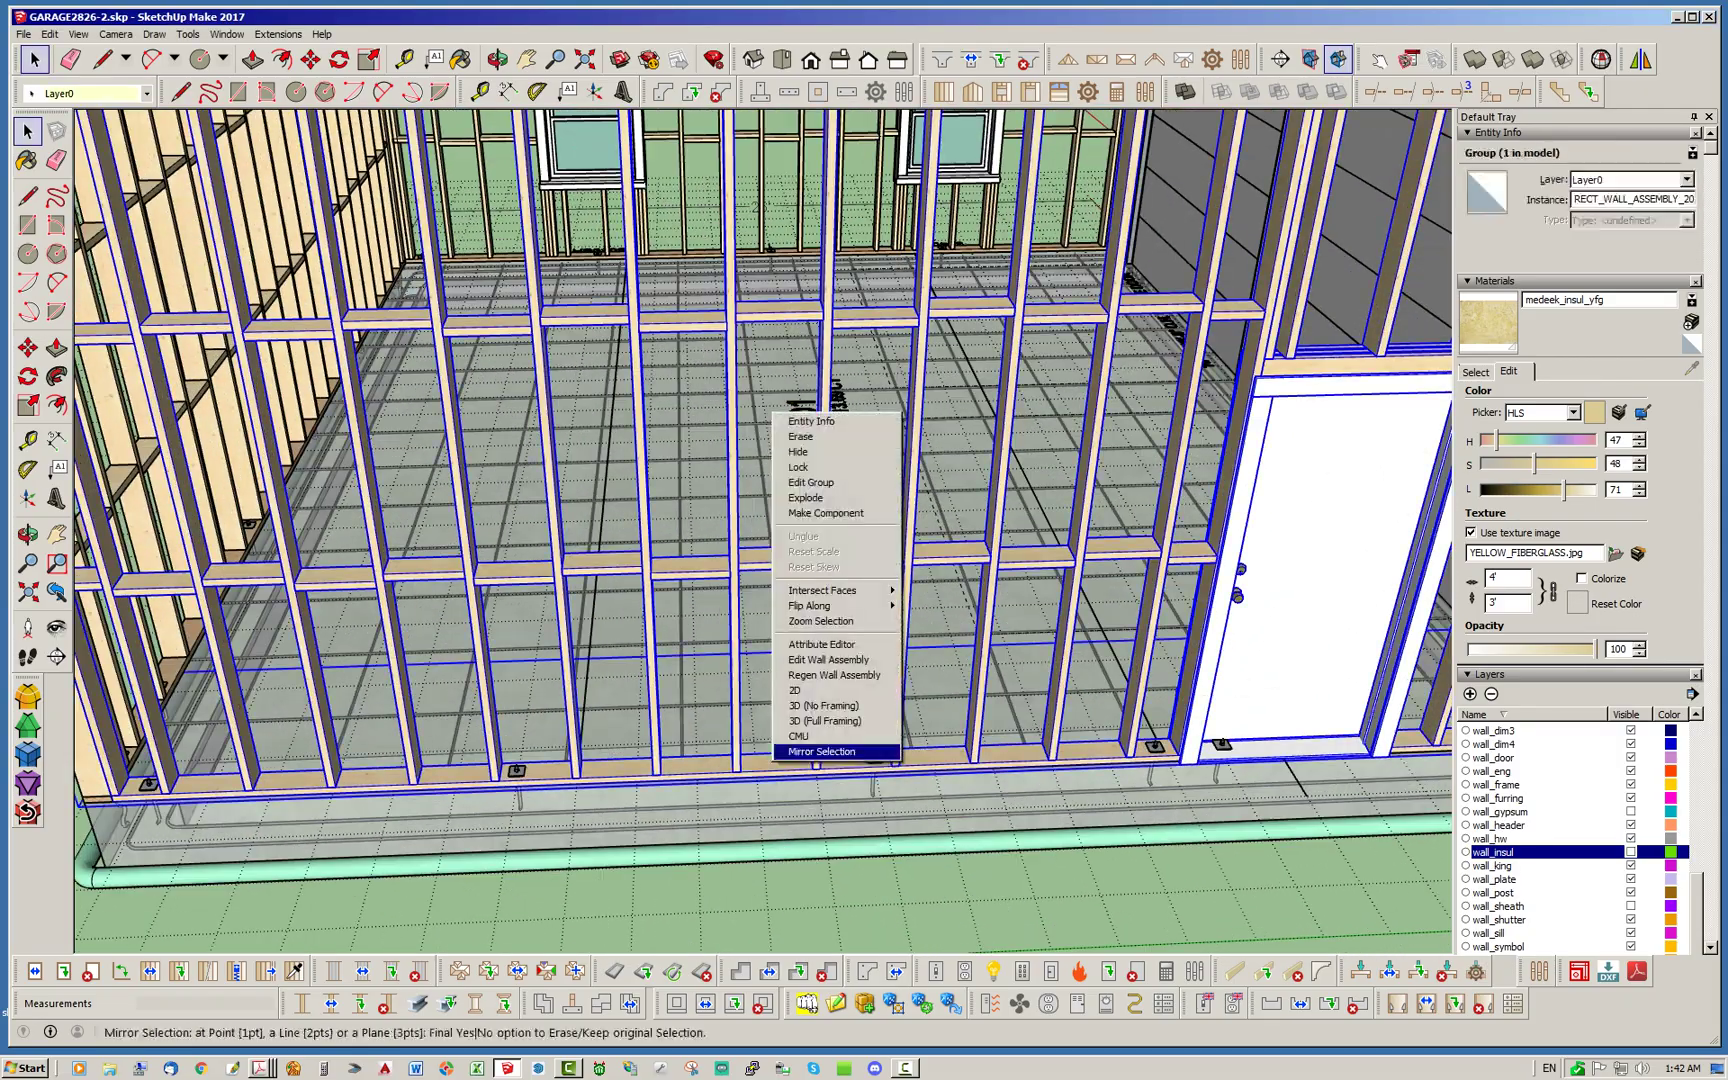
{"action": "left_click", "coordinate": [830, 660]}
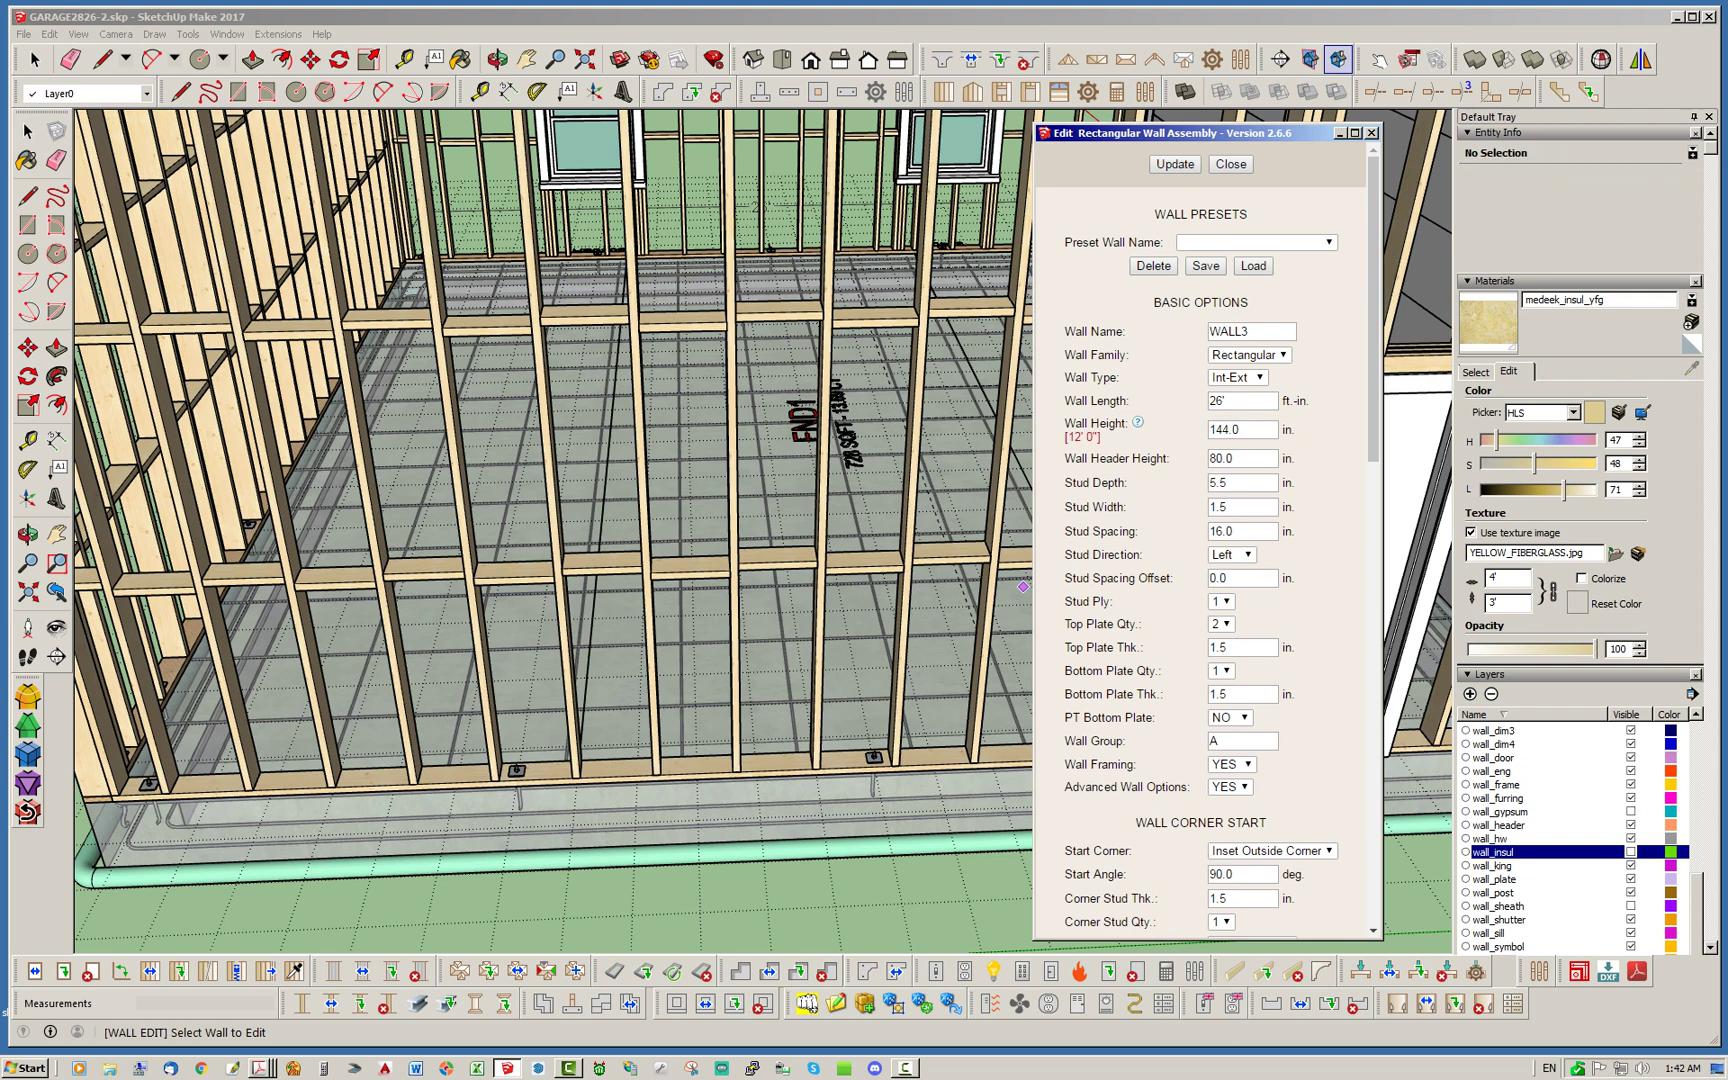
{"action": "left_click", "coordinate": [1230, 717]}
{"action": "left_click", "coordinate": [1224, 748]}
{"action": "left_click", "coordinate": [1175, 164]}
{"action": "left_click", "coordinate": [1217, 163]}
{"action": "key", "text": "space"}
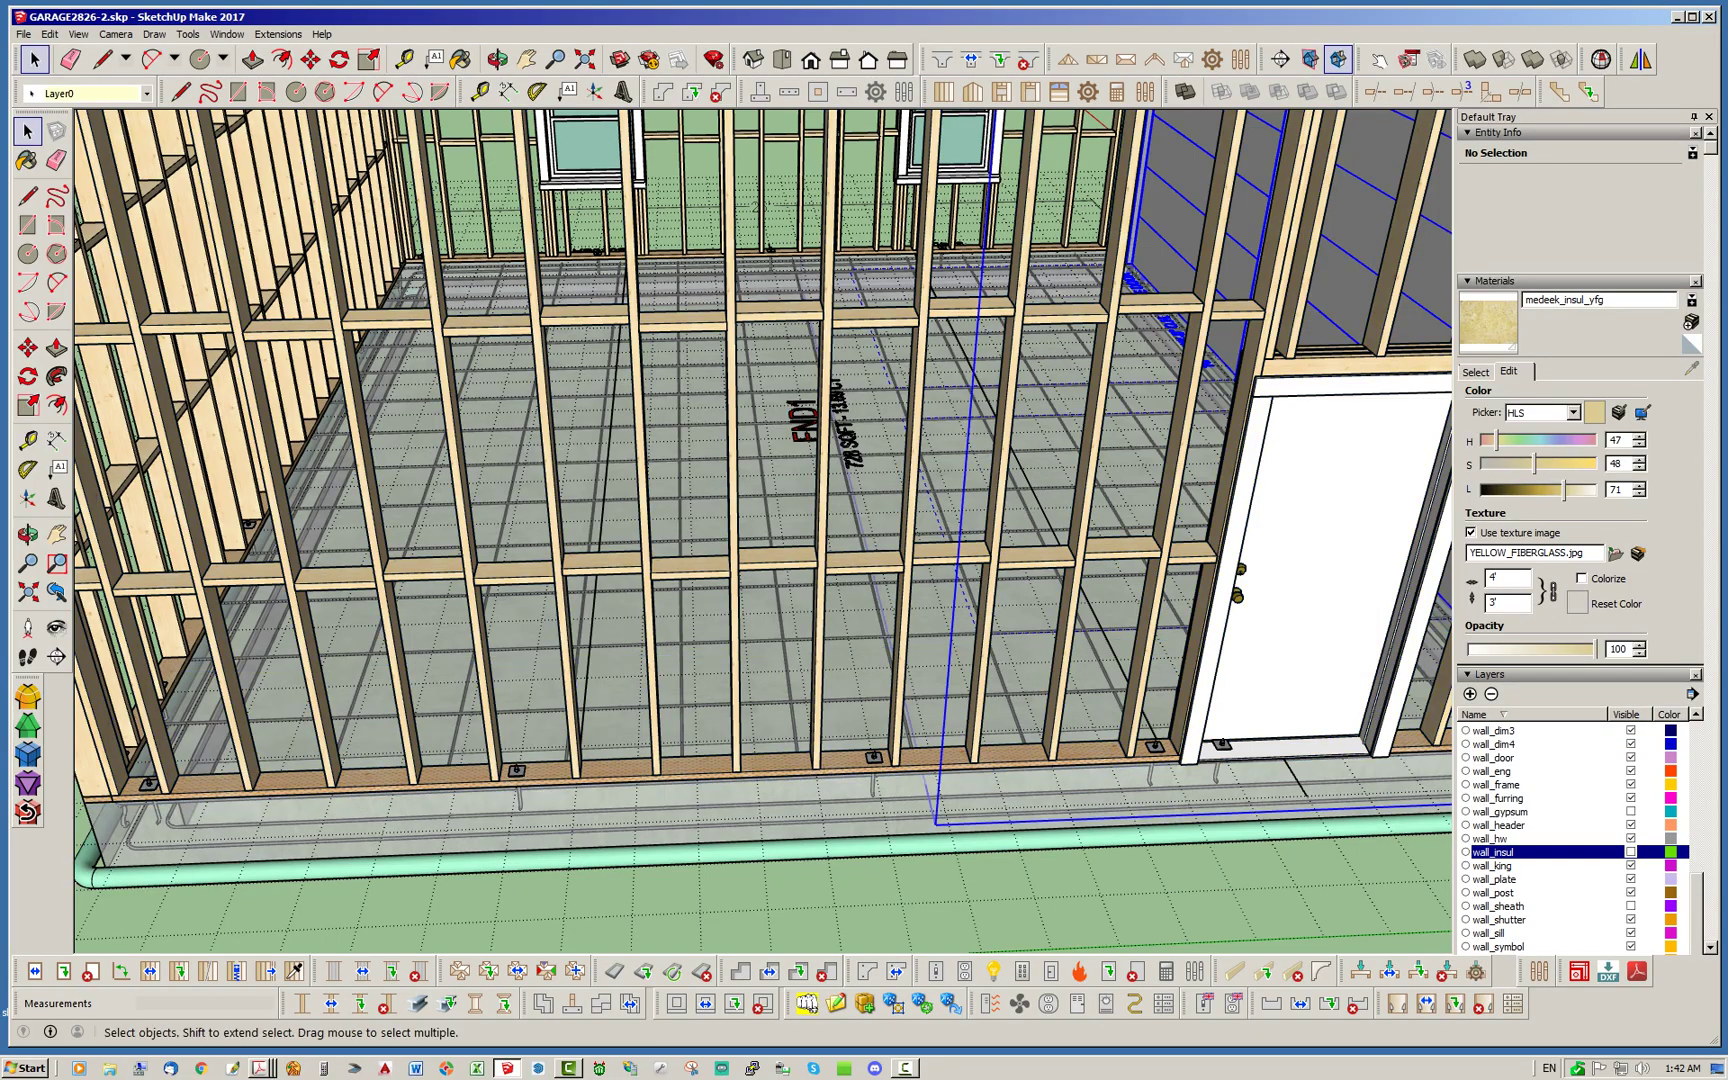
Edit the 28' front wall assembly with the garage doors, set PT Bottom Plate to YES, and update it
{"action": "scroll", "coordinate": [960, 520], "scroll_direction": "down", "scroll_amount": 3}
{"action": "scroll", "coordinate": [960, 560], "scroll_direction": "down", "scroll_amount": 3}
{"action": "middle_click_drag", "start_coordinate": [1150, 560], "coordinate": [700, 610]}
{"action": "scroll", "coordinate": [845, 815], "scroll_direction": "up", "scroll_amount": 6}
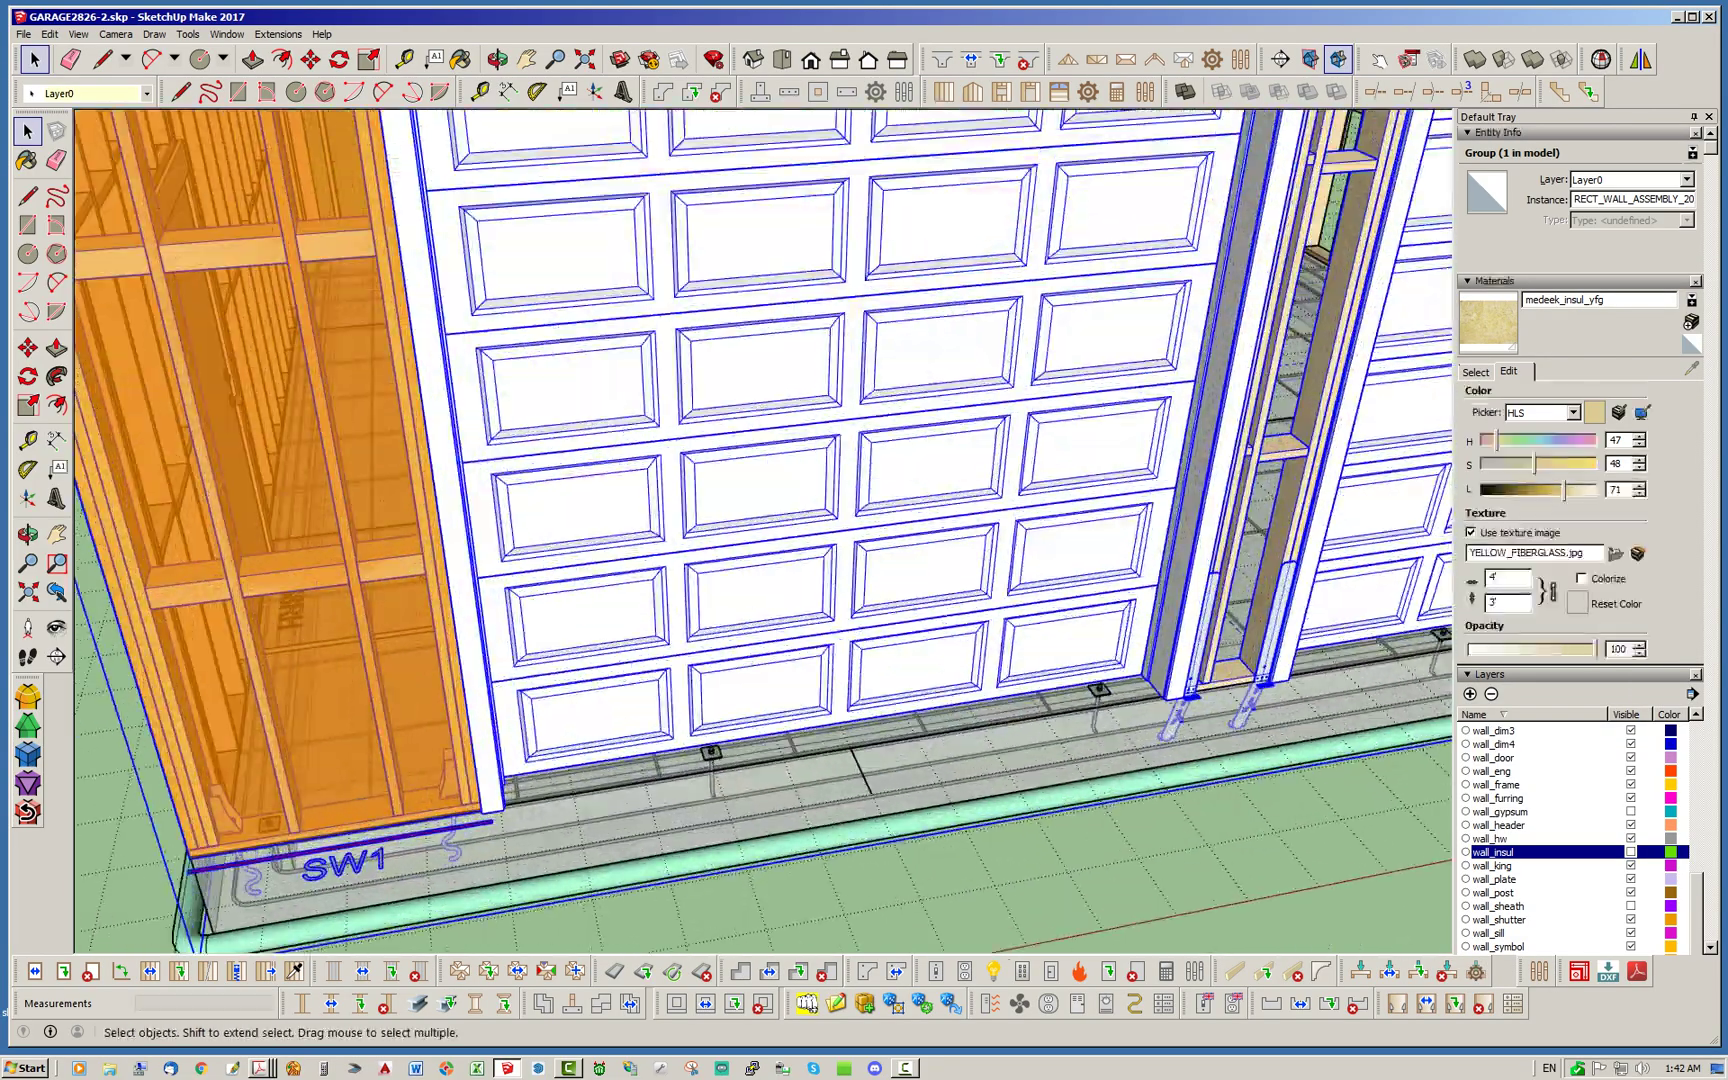
{"action": "scroll", "coordinate": [600, 675], "scroll_direction": "down", "scroll_amount": 2}
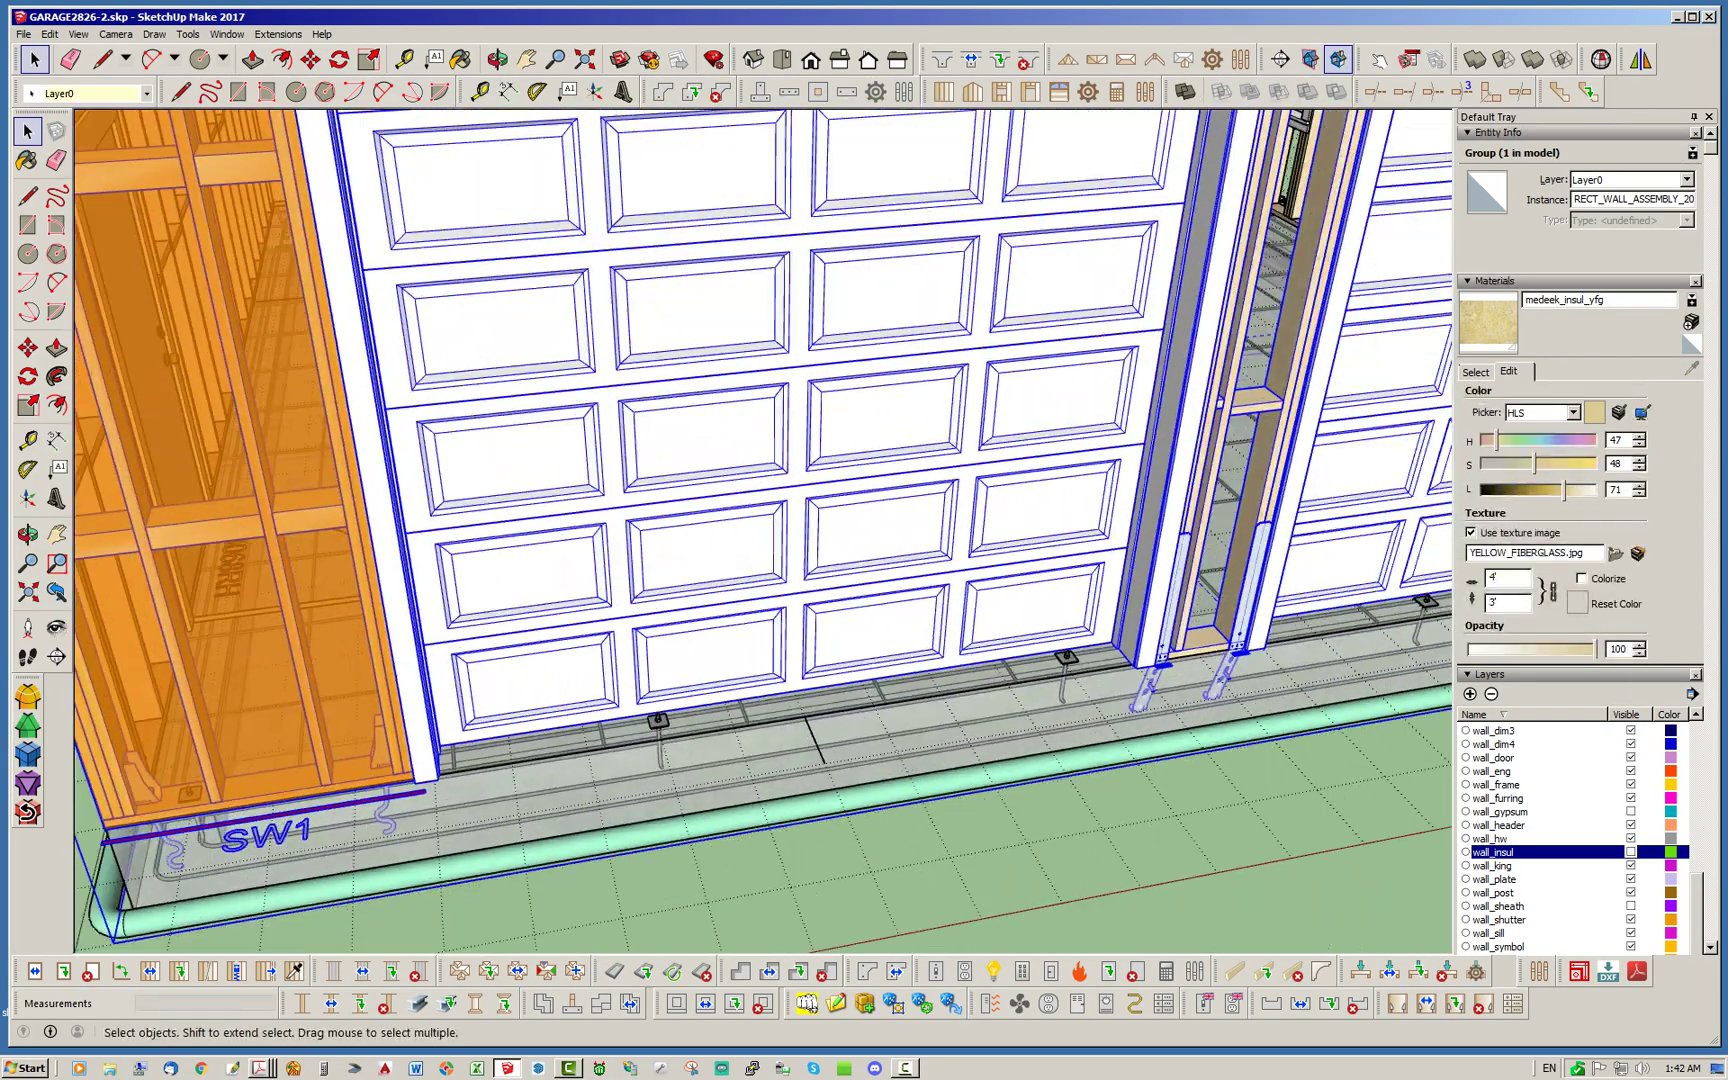
{"action": "right_click", "coordinate": [1195, 640]}
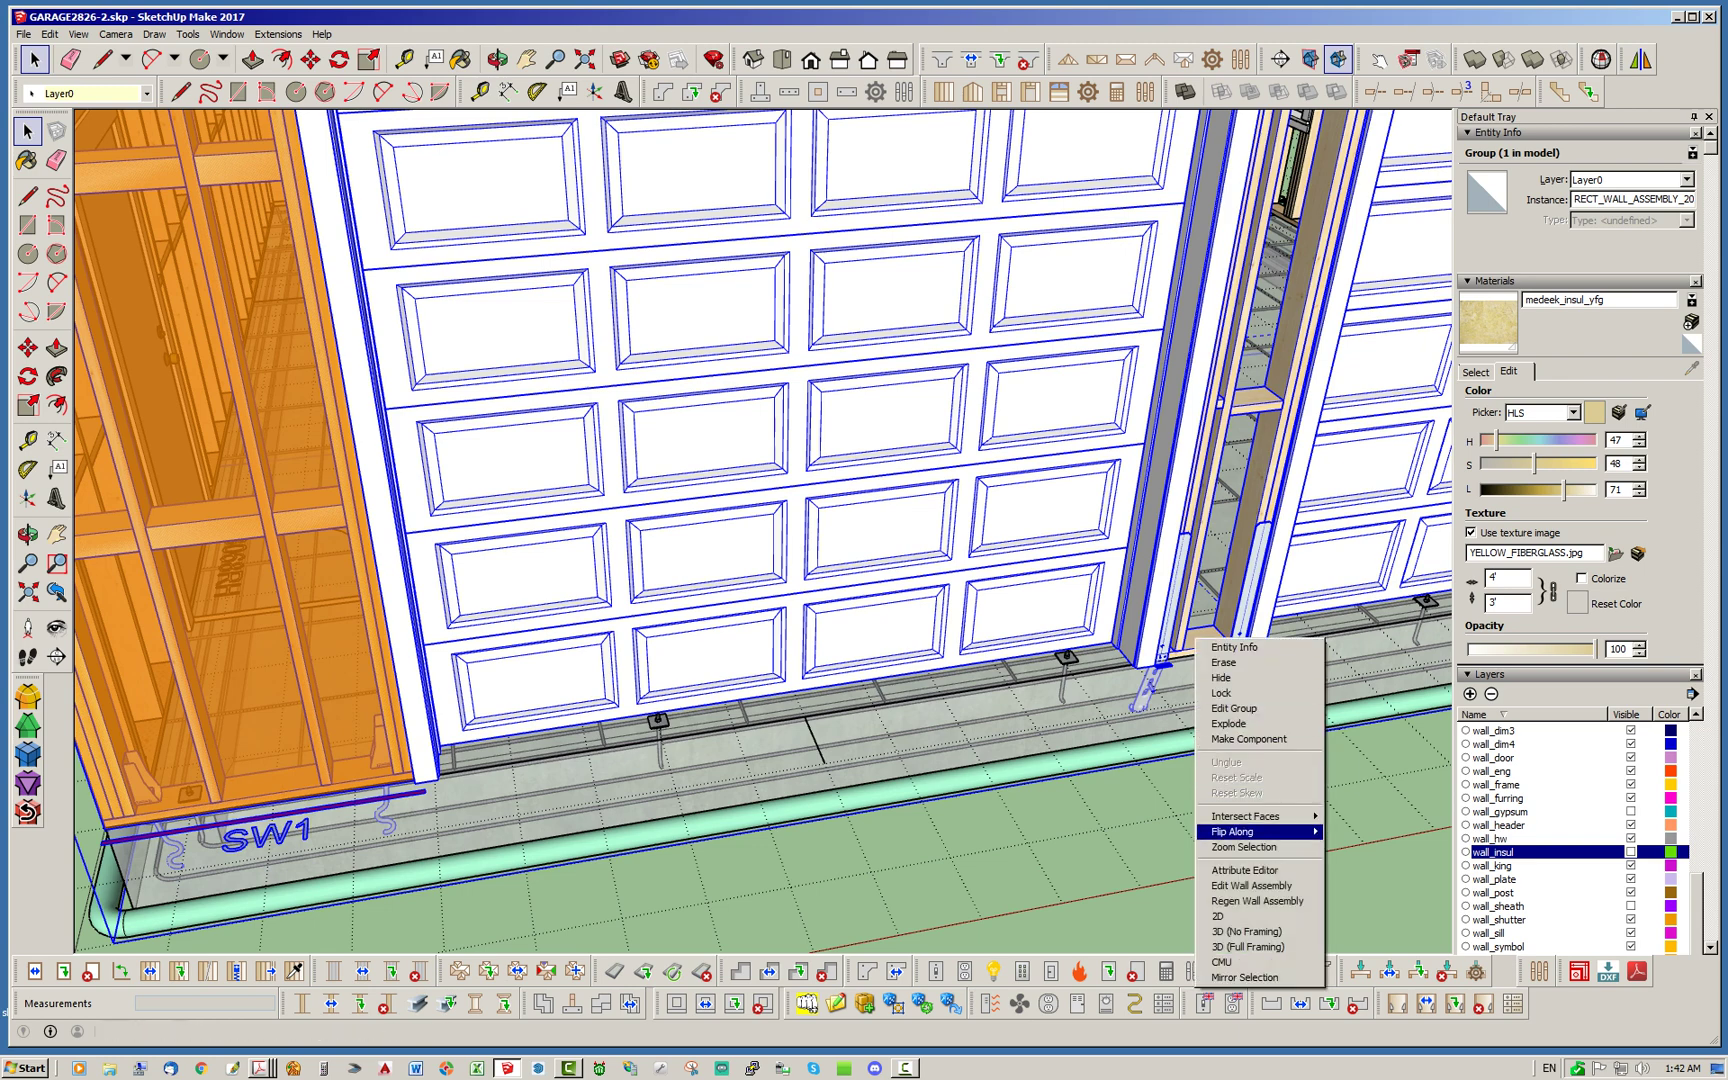
{"action": "left_click", "coordinate": [1259, 885]}
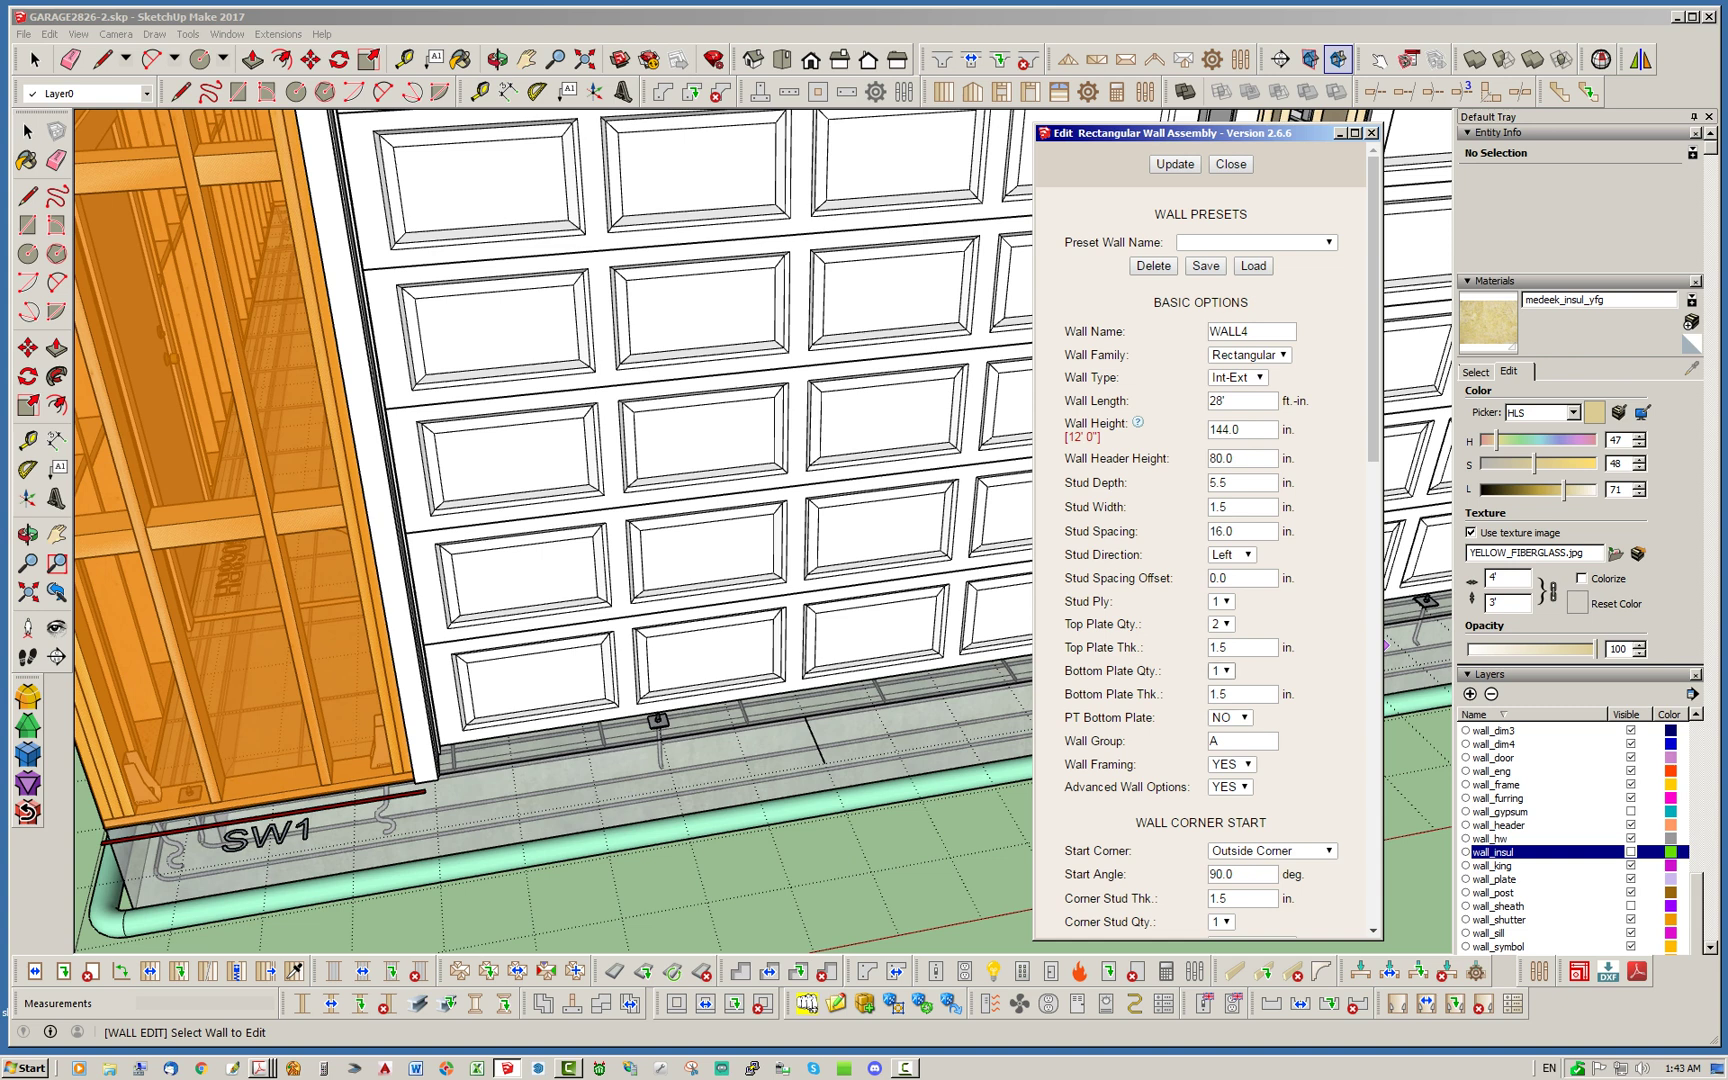
{"action": "left_click", "coordinate": [1230, 717]}
{"action": "left_click", "coordinate": [1225, 734]}
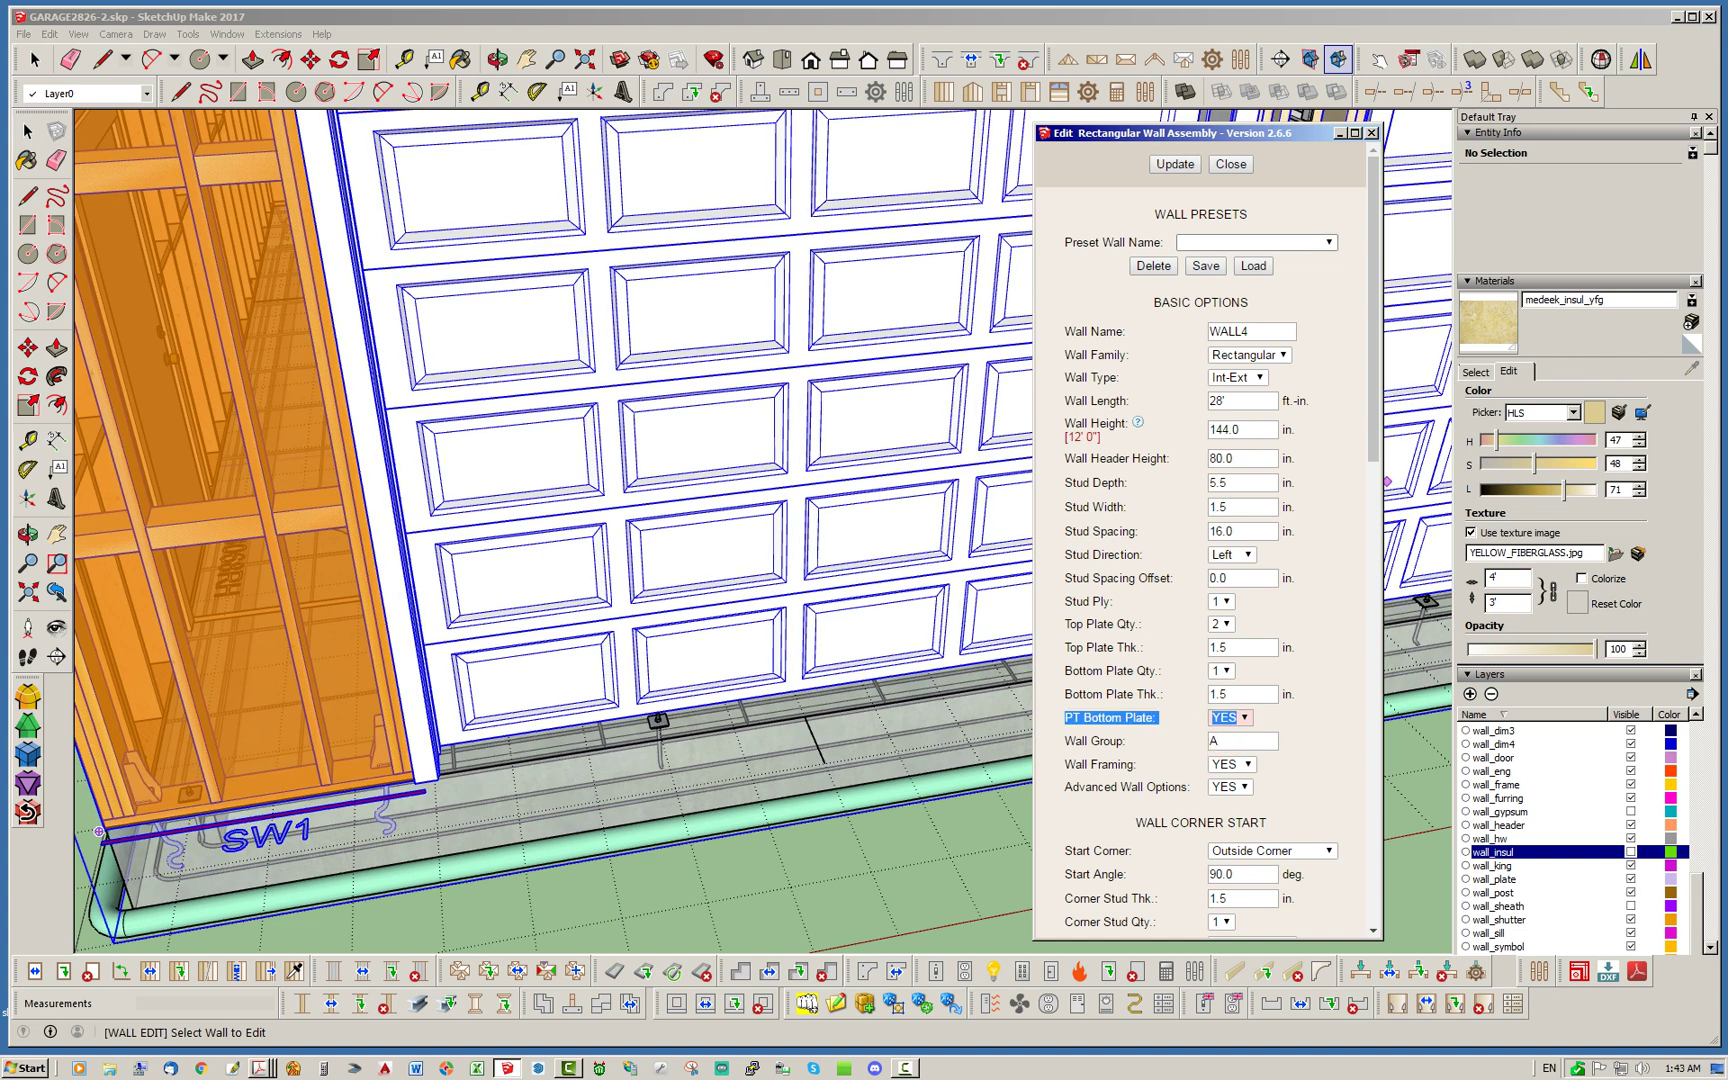
{"action": "left_click", "coordinate": [1175, 165]}
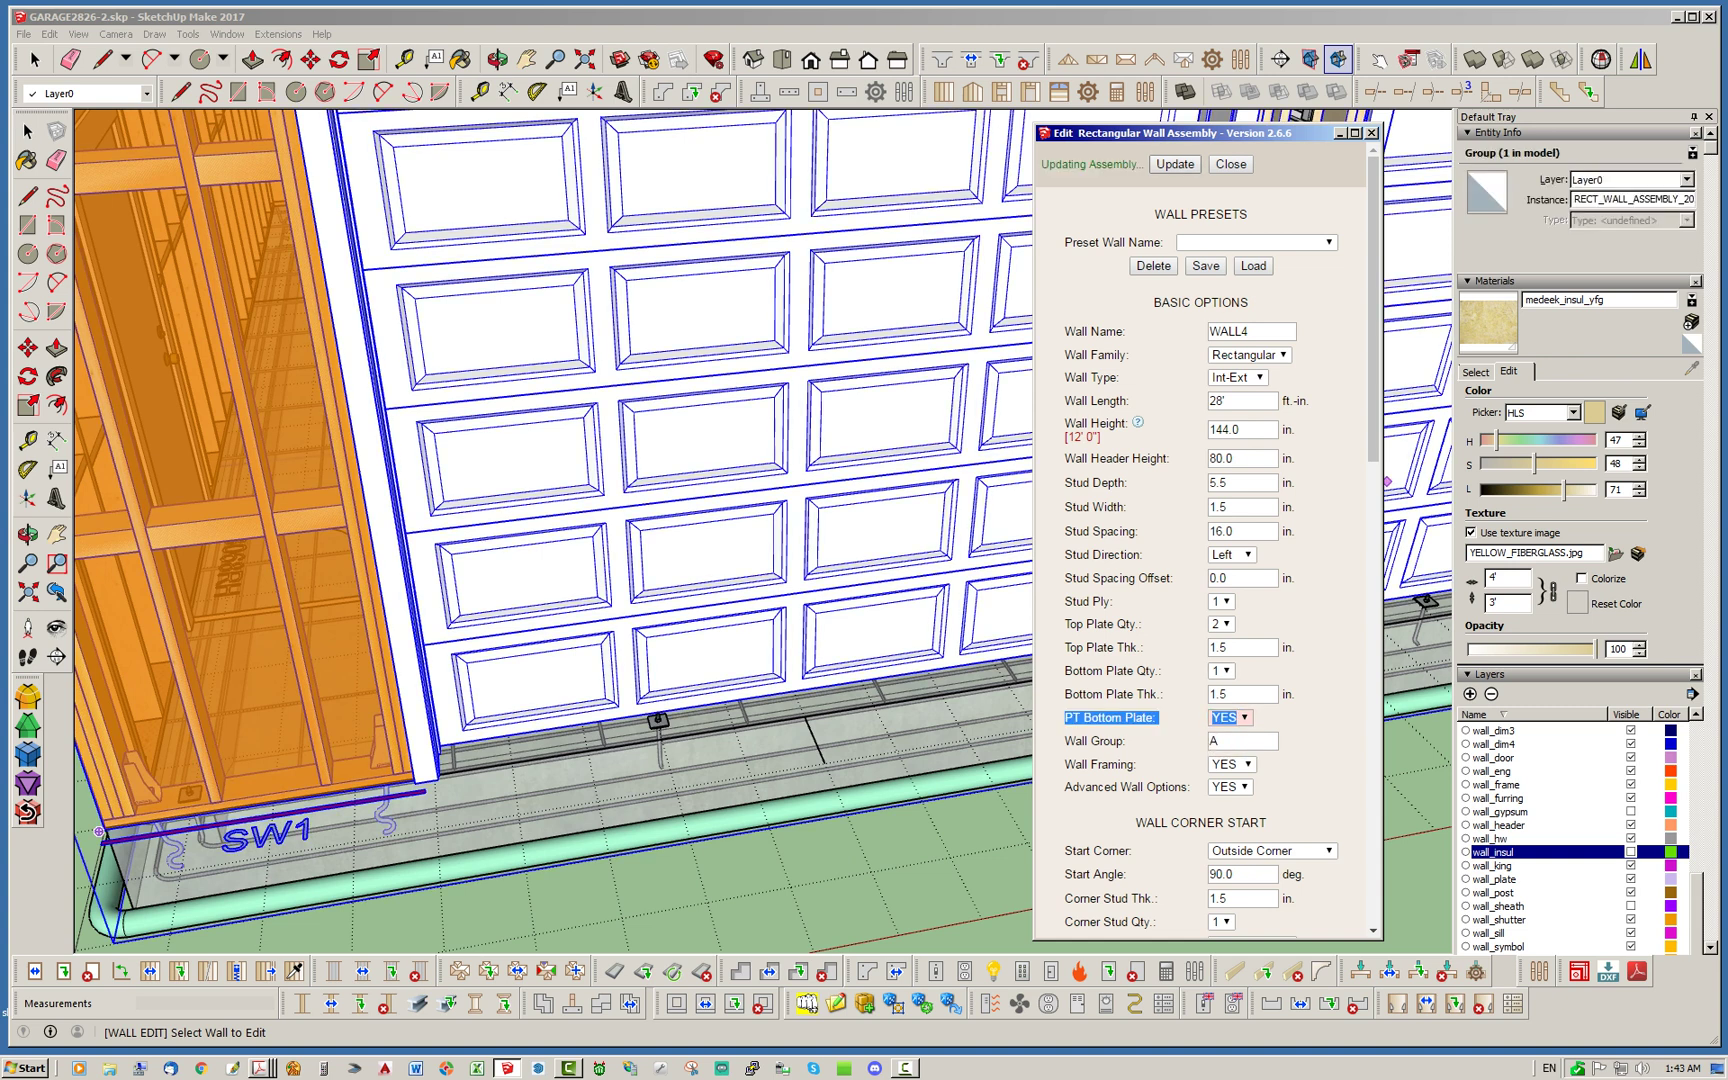
{"action": "left_click", "coordinate": [1231, 164]}
{"action": "key", "text": "space"}
Examine the bottom plates and anchor bolts from the garage doors around to the entry door wall, and clear the selection
{"action": "scroll", "coordinate": [740, 560], "scroll_direction": "down", "scroll_amount": 4}
{"action": "middle_click_drag", "start_coordinate": [890, 660], "coordinate": [755, 690]}
{"action": "scroll", "coordinate": [755, 692], "scroll_direction": "up", "scroll_amount": 5}
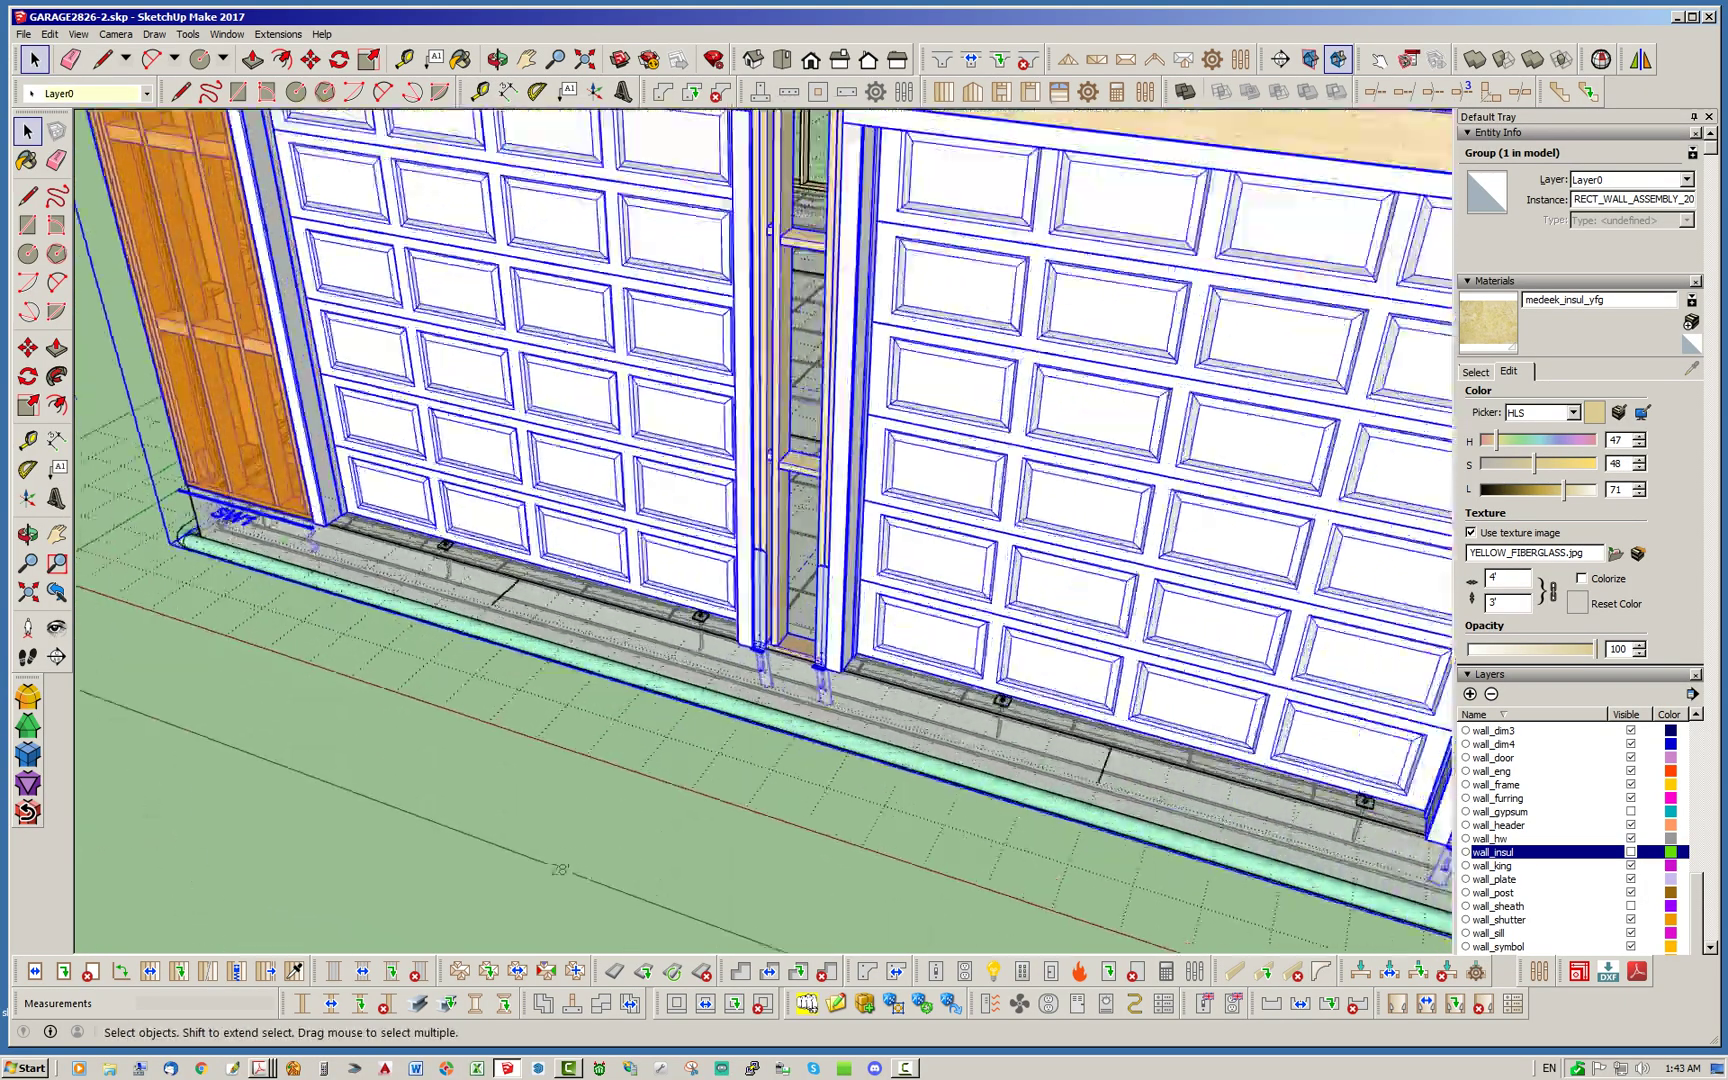
{"action": "scroll", "coordinate": [708, 684], "scroll_direction": "down", "scroll_amount": 7}
{"action": "middle_click_drag", "start_coordinate": [620, 690], "coordinate": [880, 715]}
{"action": "middle_click_drag", "start_coordinate": [680, 705], "coordinate": [845, 675]}
{"action": "scroll", "coordinate": [800, 680], "scroll_direction": "up", "scroll_amount": 4}
{"action": "middle_click_drag", "start_coordinate": [555, 690], "coordinate": [622, 686]}
{"action": "scroll", "coordinate": [622, 686], "scroll_direction": "up", "scroll_amount": 4}
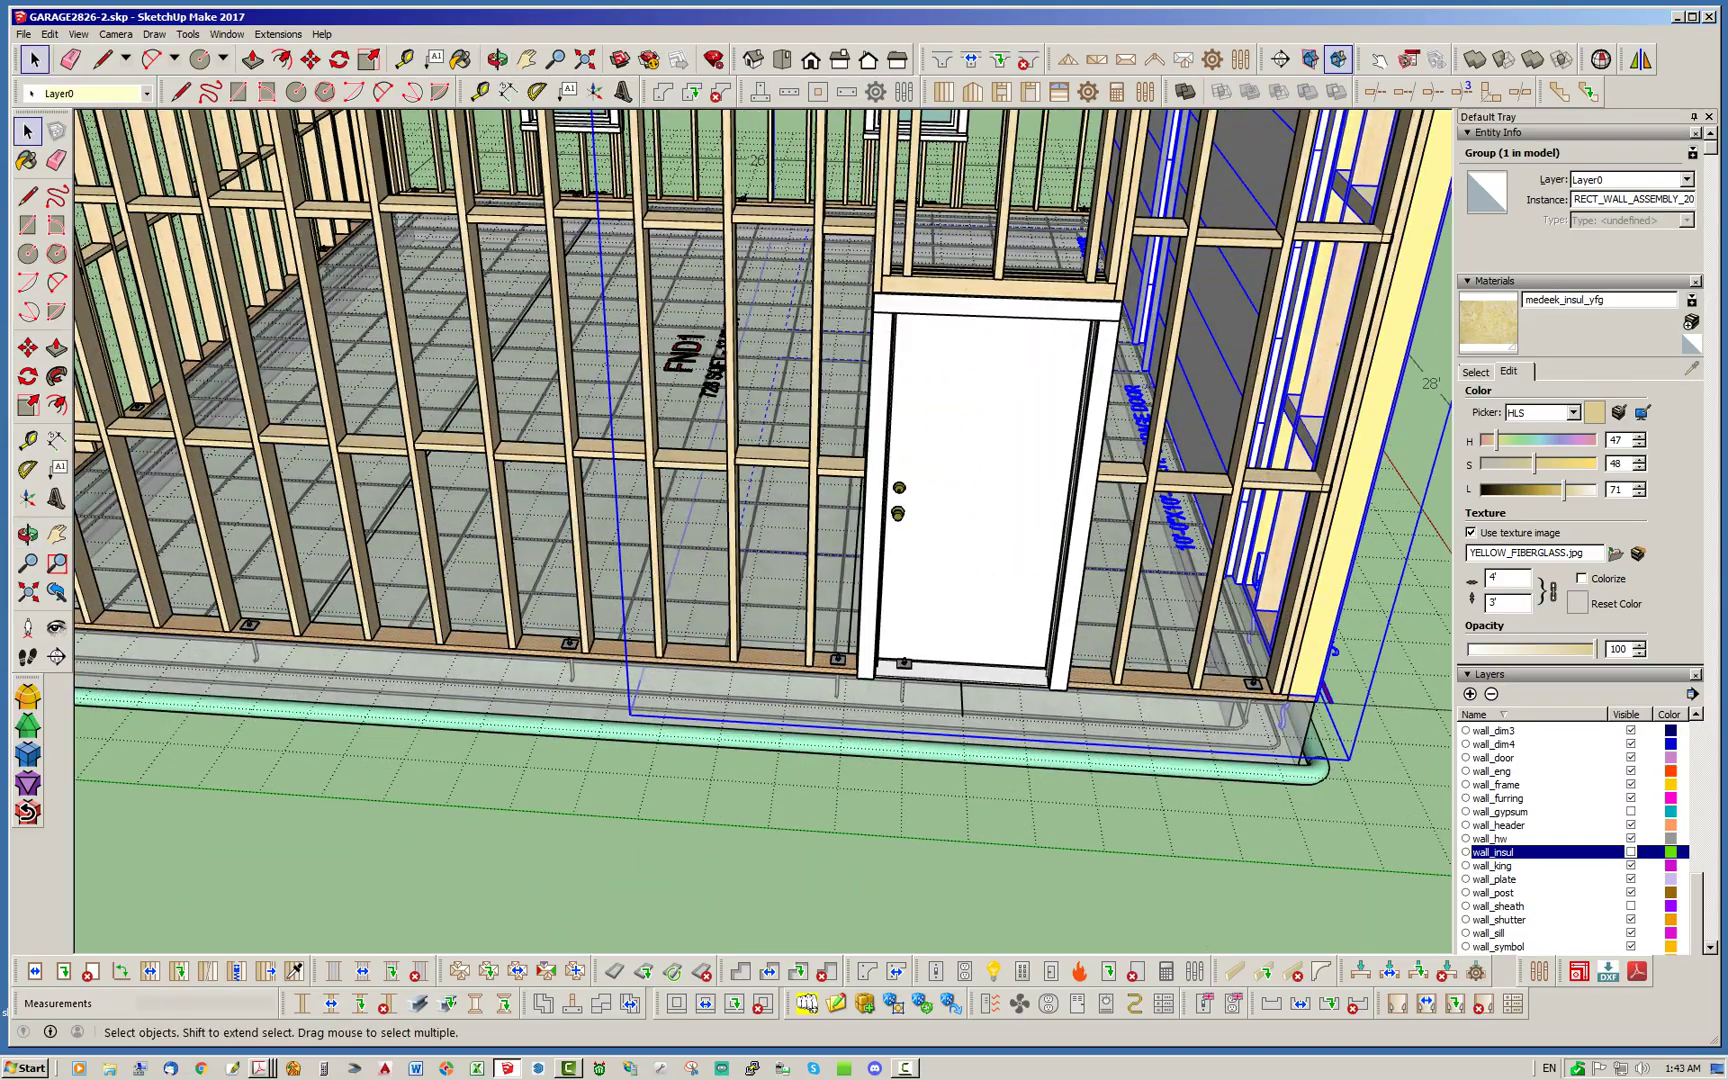
{"action": "scroll", "coordinate": [907, 672], "scroll_direction": "up", "scroll_amount": 6}
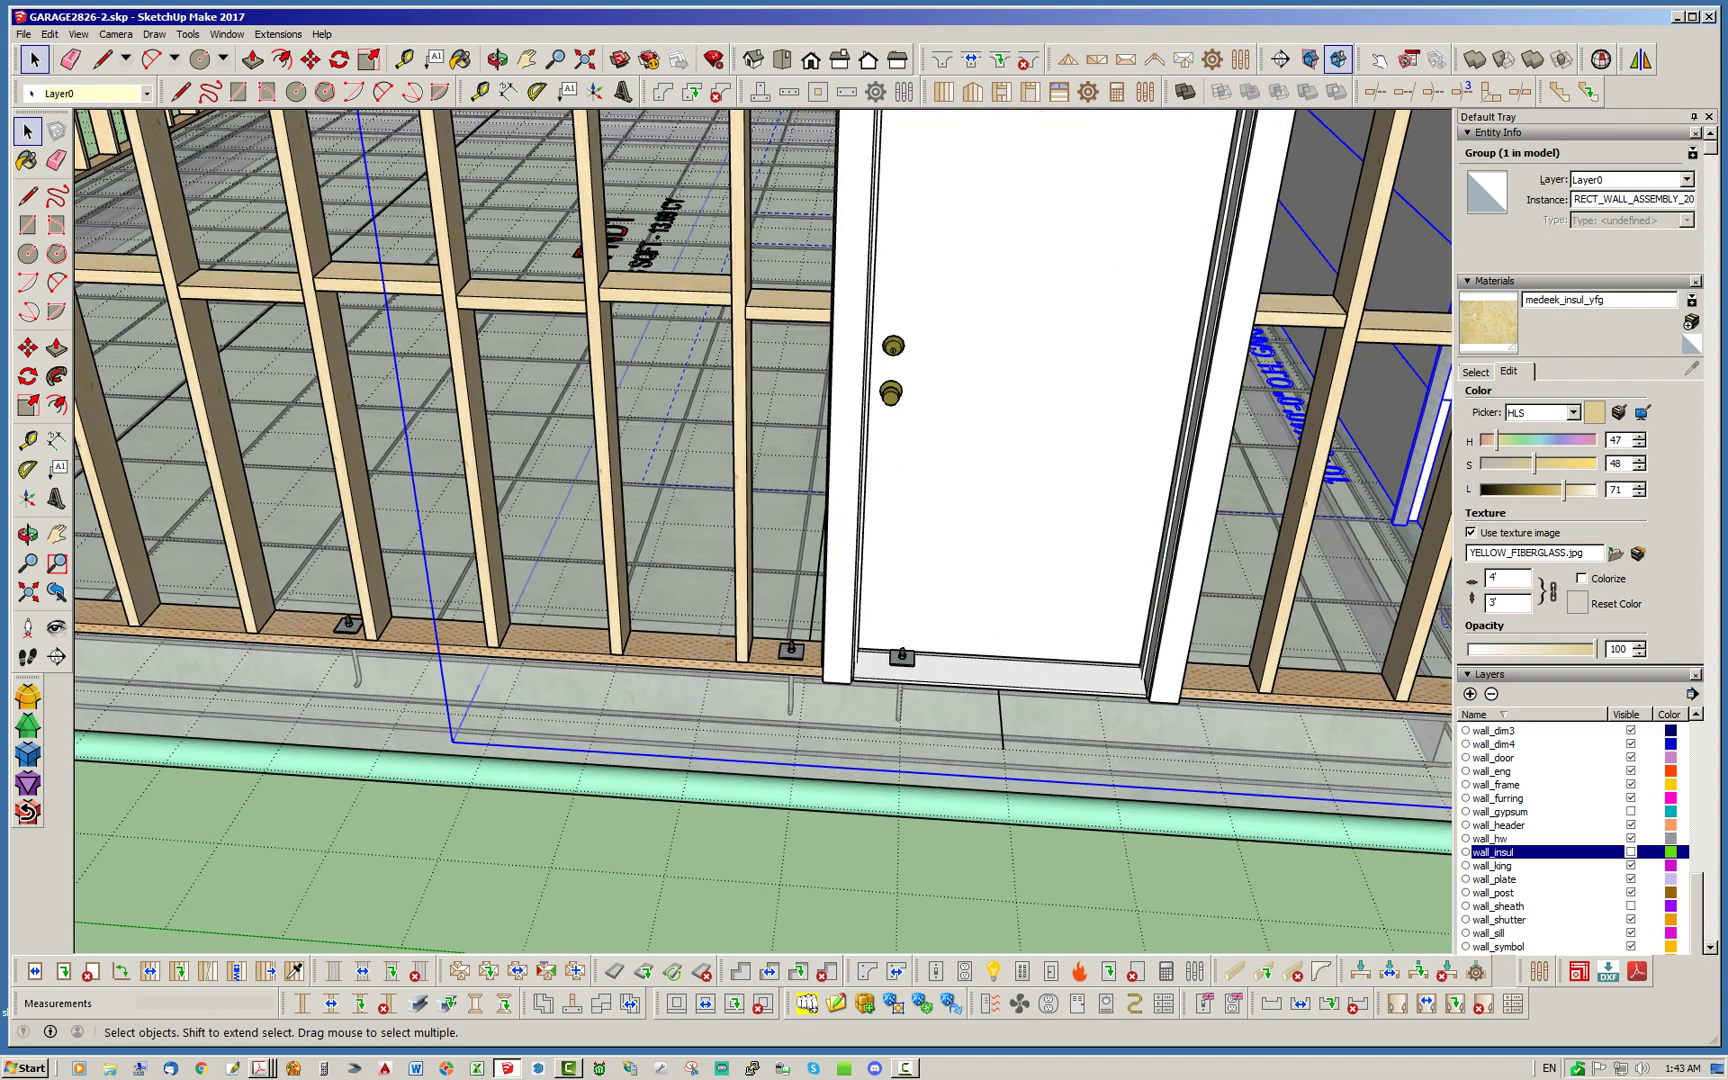
{"action": "scroll", "coordinate": [645, 667], "scroll_direction": "down", "scroll_amount": 3}
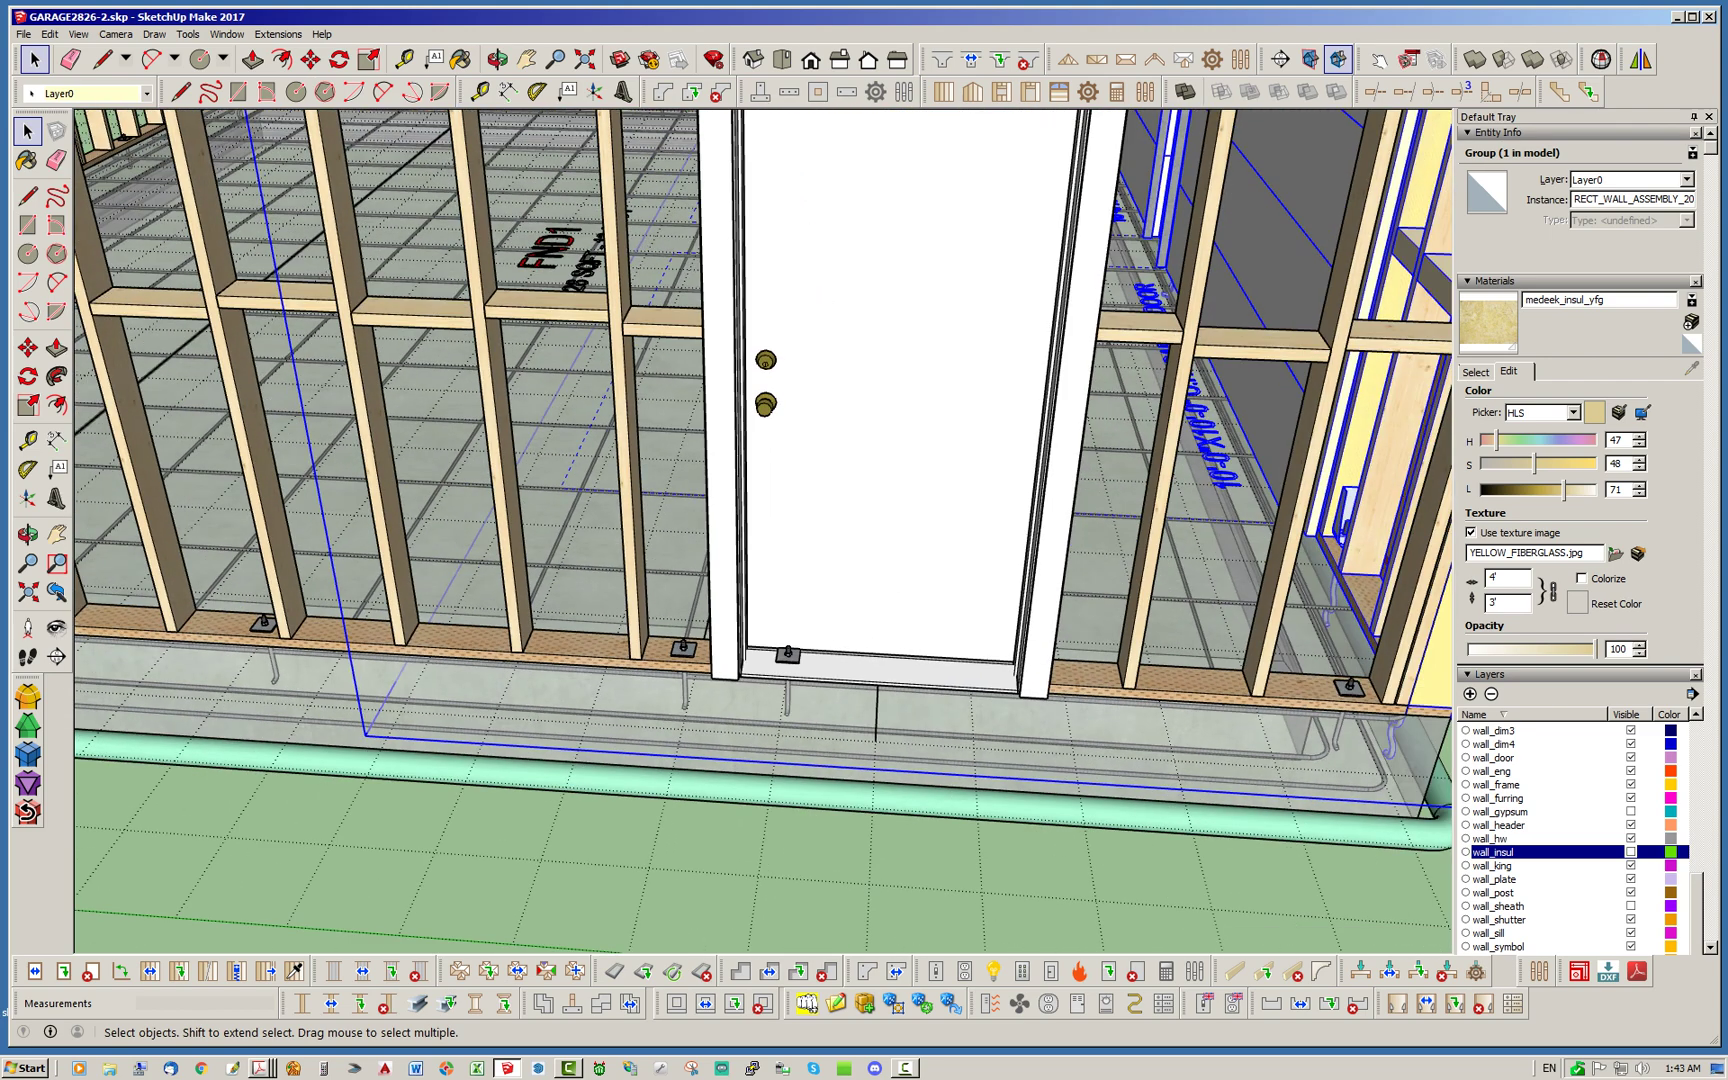
{"action": "key", "text": "ctrl+t"}
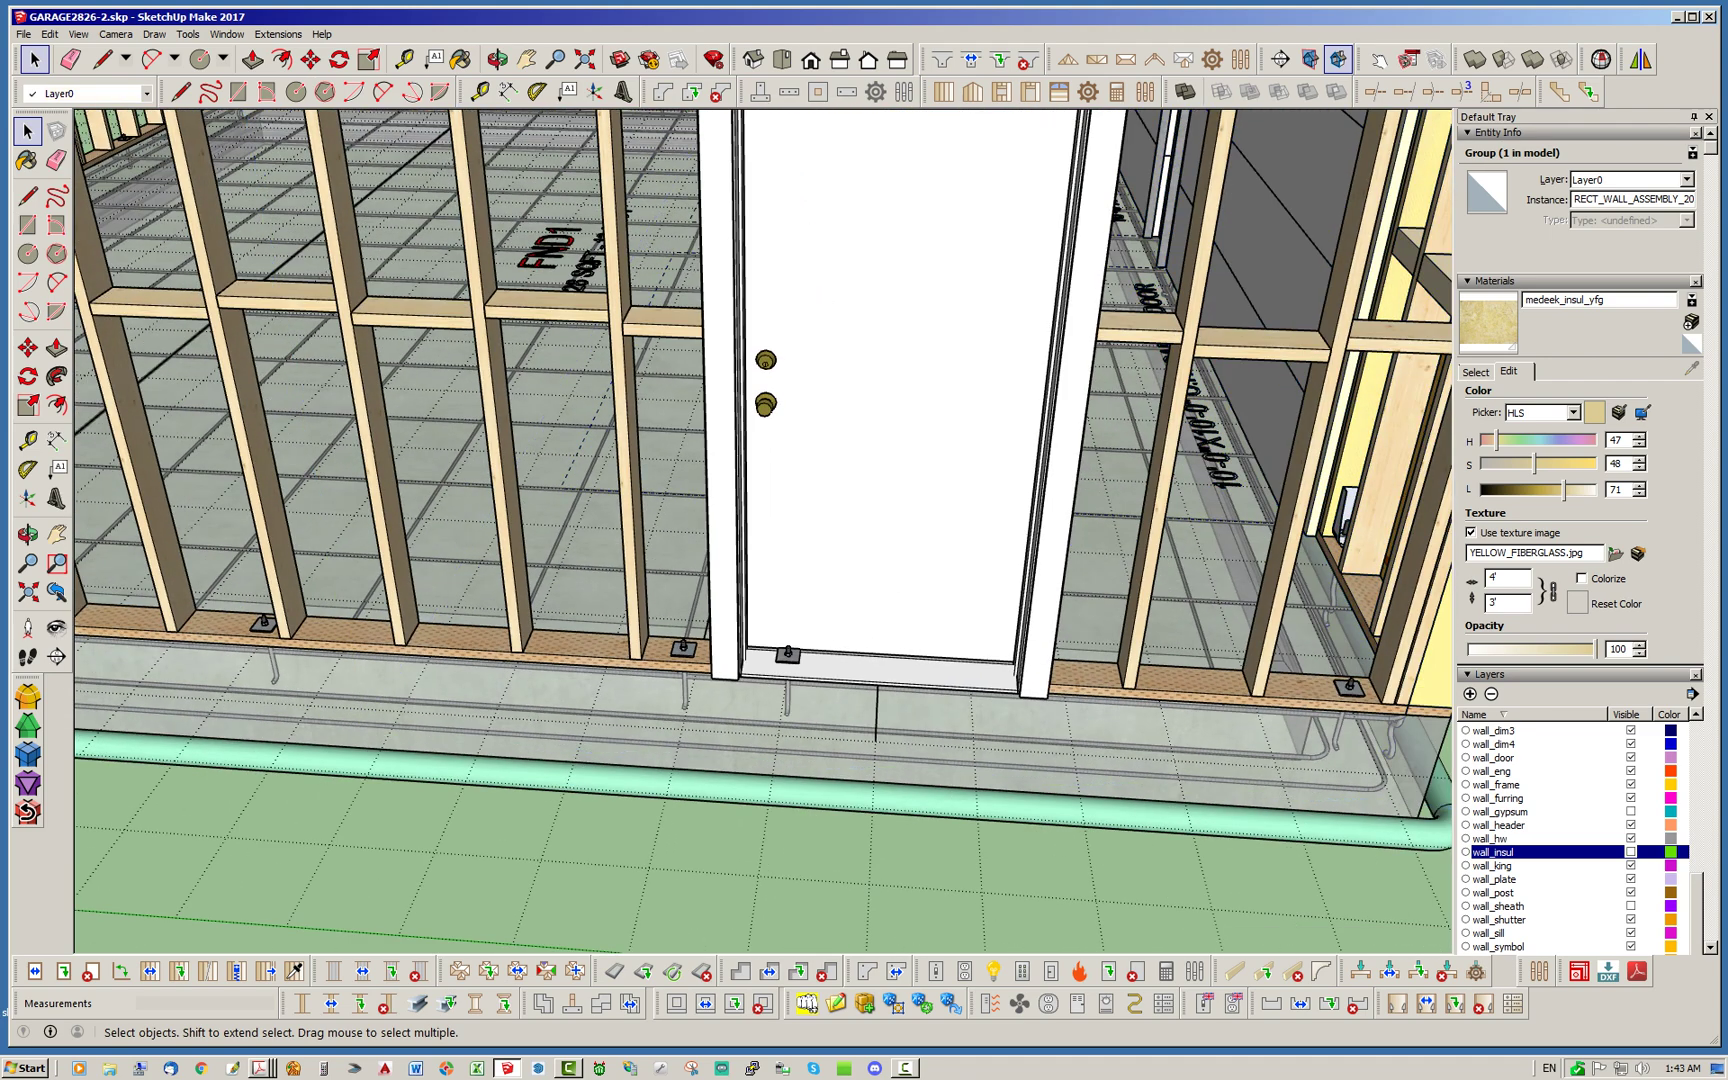
Open the foundation group for editing, delete the anchor bolt inside the entry door opening, and exit the group
{"action": "scroll", "coordinate": [370, 605], "scroll_direction": "down", "scroll_amount": 3}
{"action": "middle_click_drag", "start_coordinate": [872, 596], "coordinate": [732, 652]}
{"action": "scroll", "coordinate": [732, 652], "scroll_direction": "up", "scroll_amount": 3}
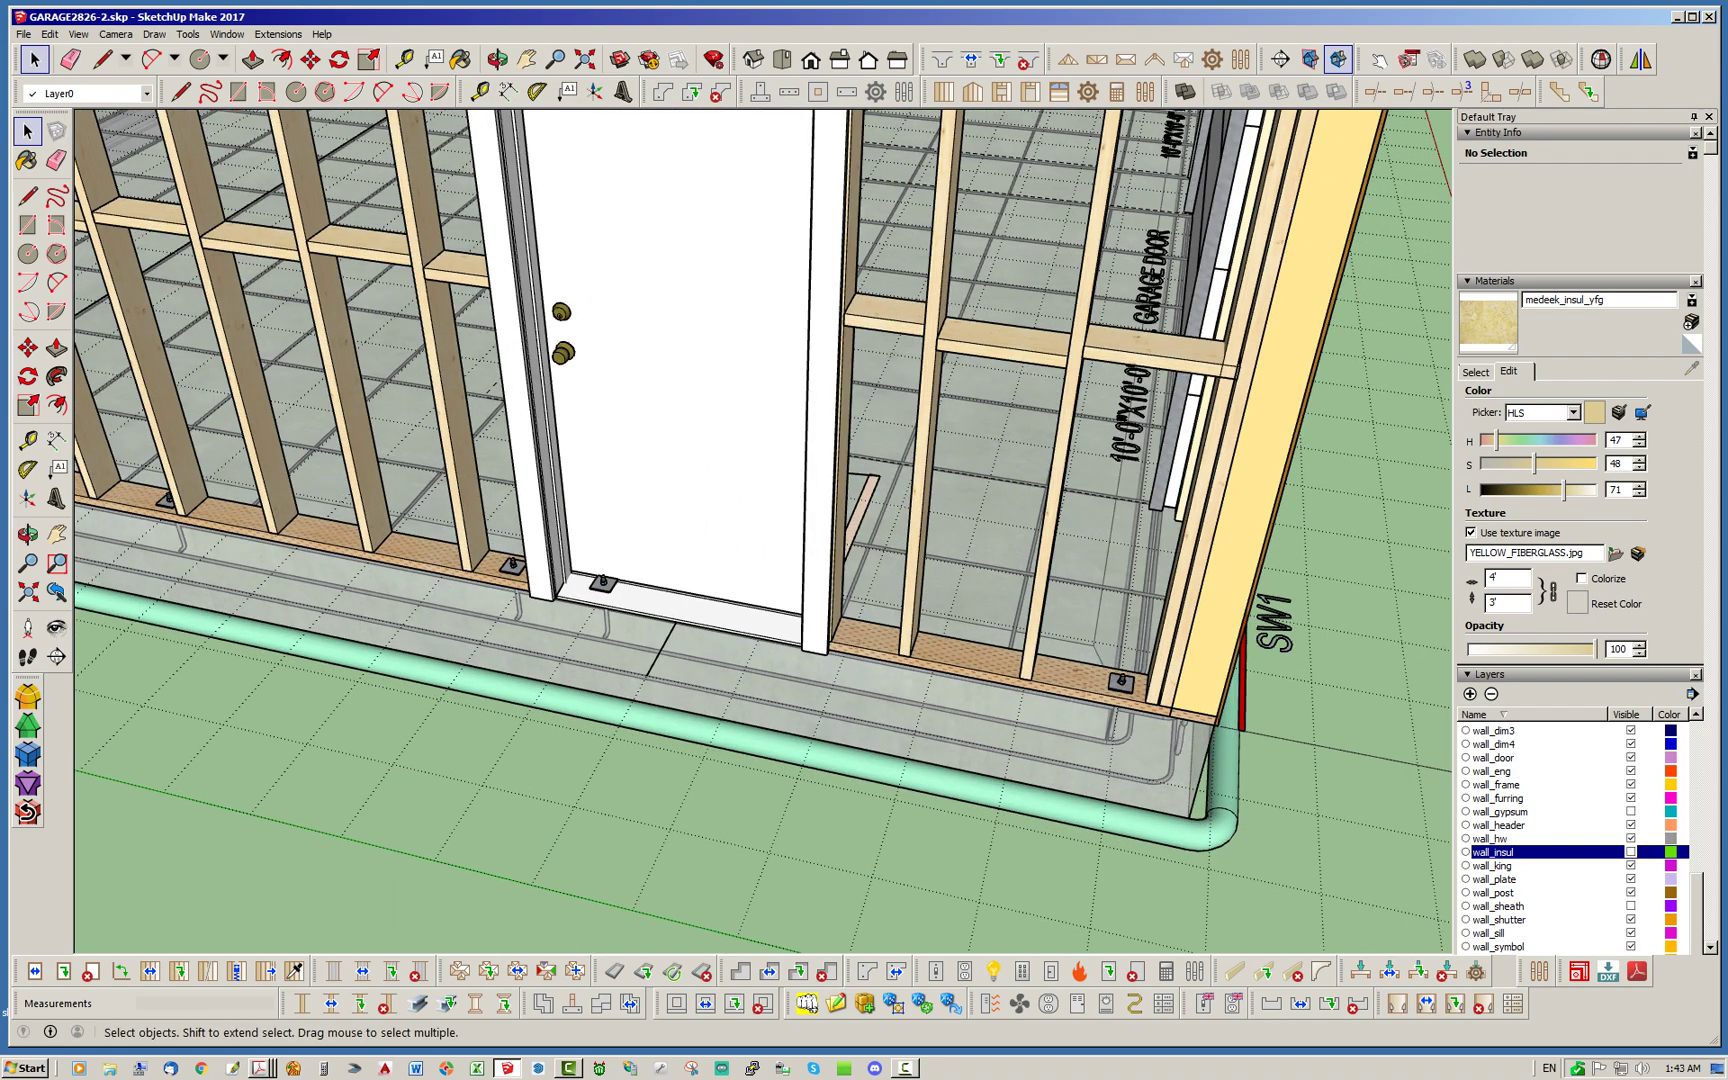
{"action": "double_click", "coordinate": [732, 662]}
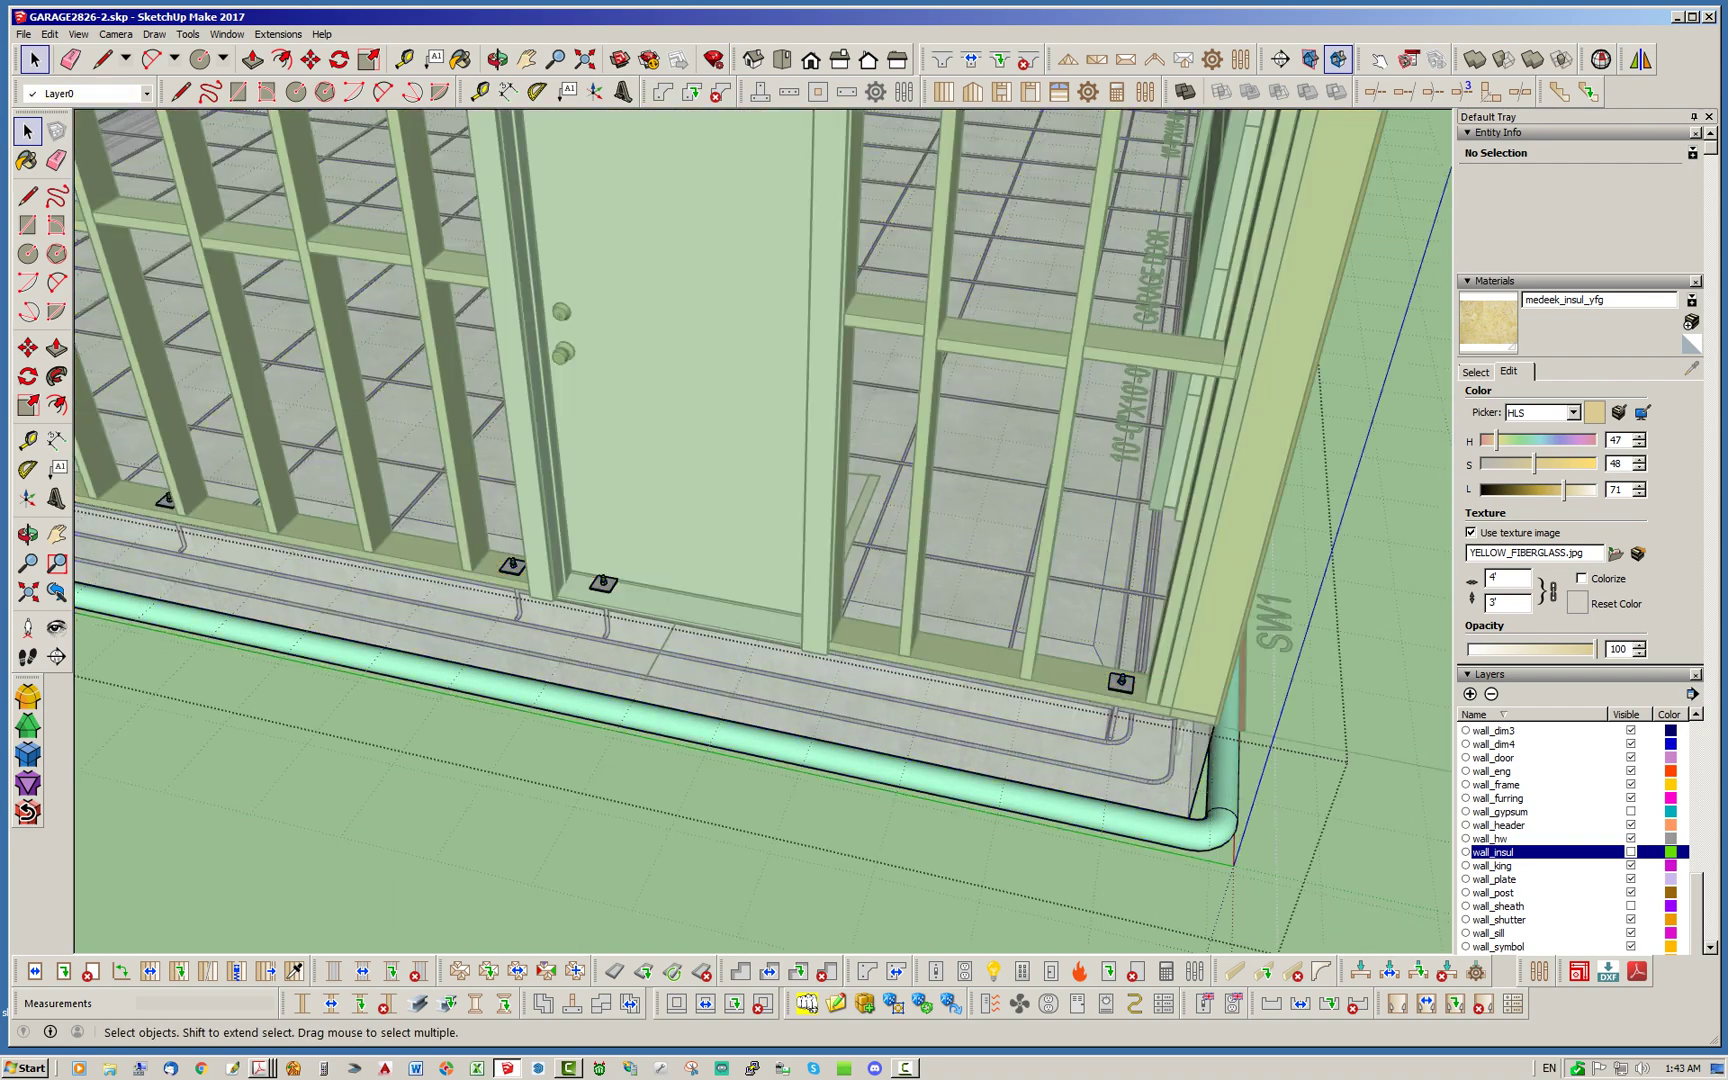
{"action": "left_click", "coordinate": [603, 581]}
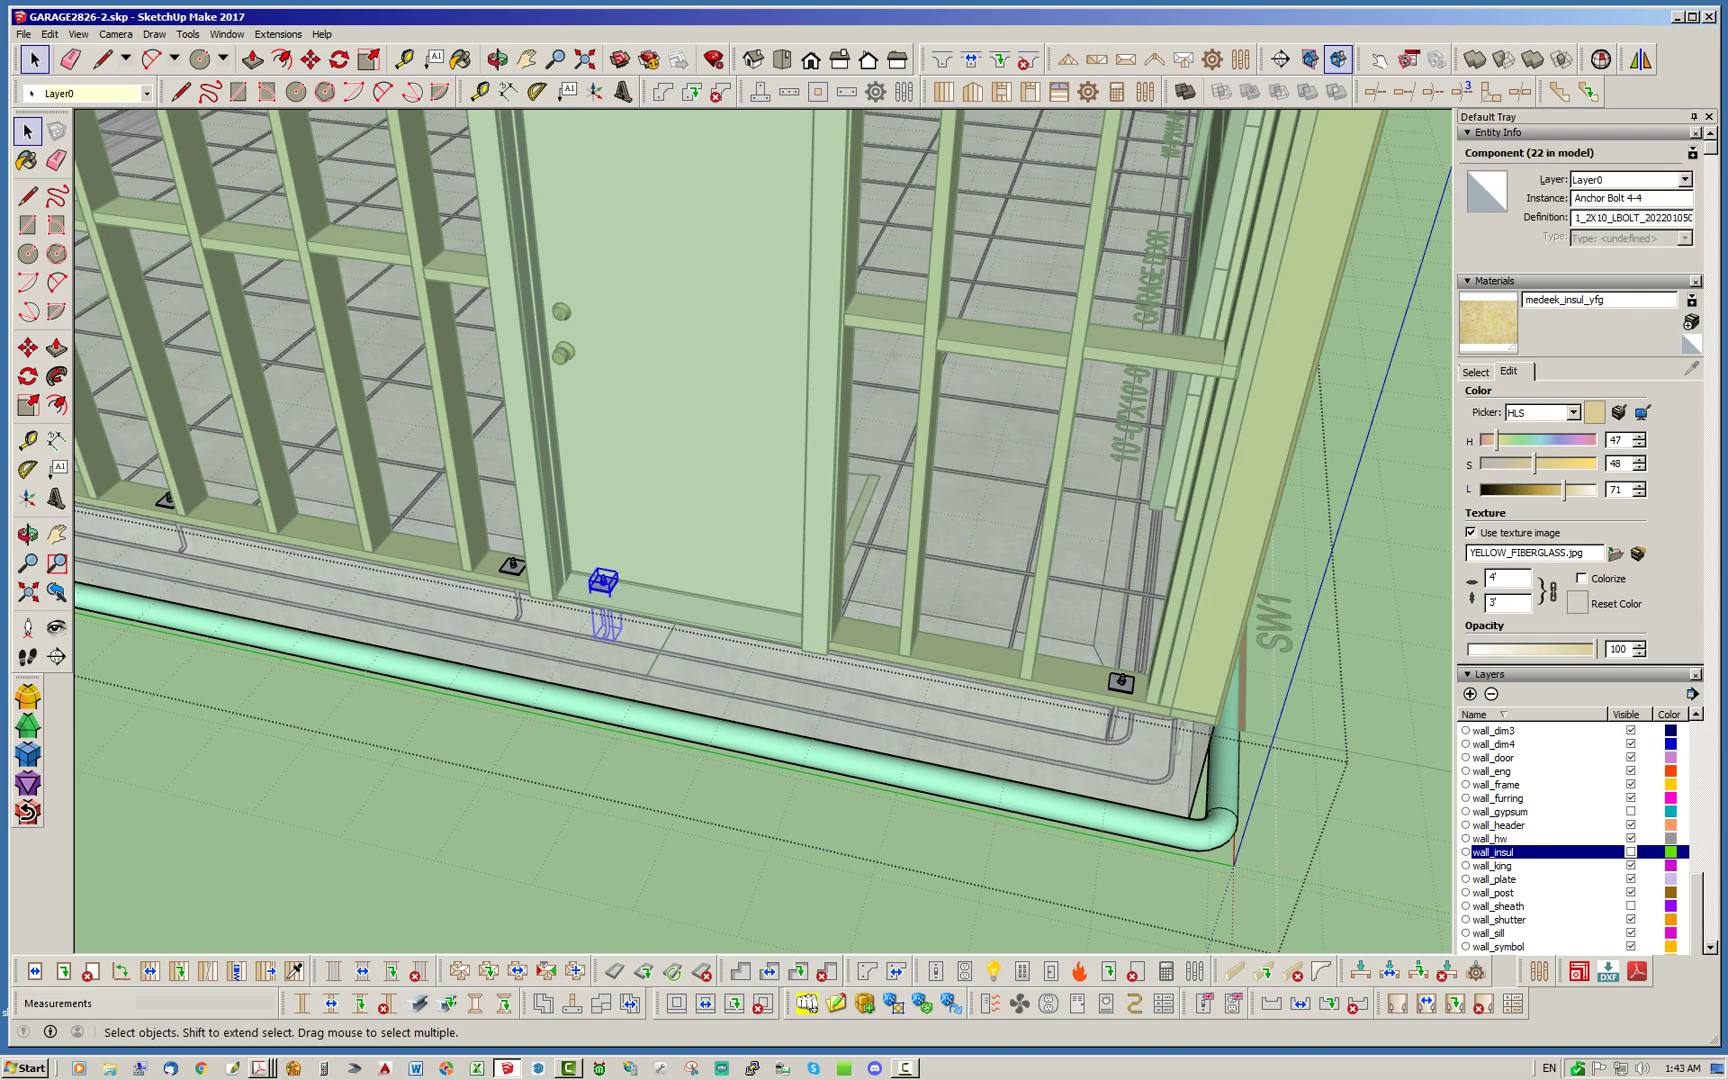
{"action": "key", "text": "Escape"}
{"action": "key", "text": "Escape"}
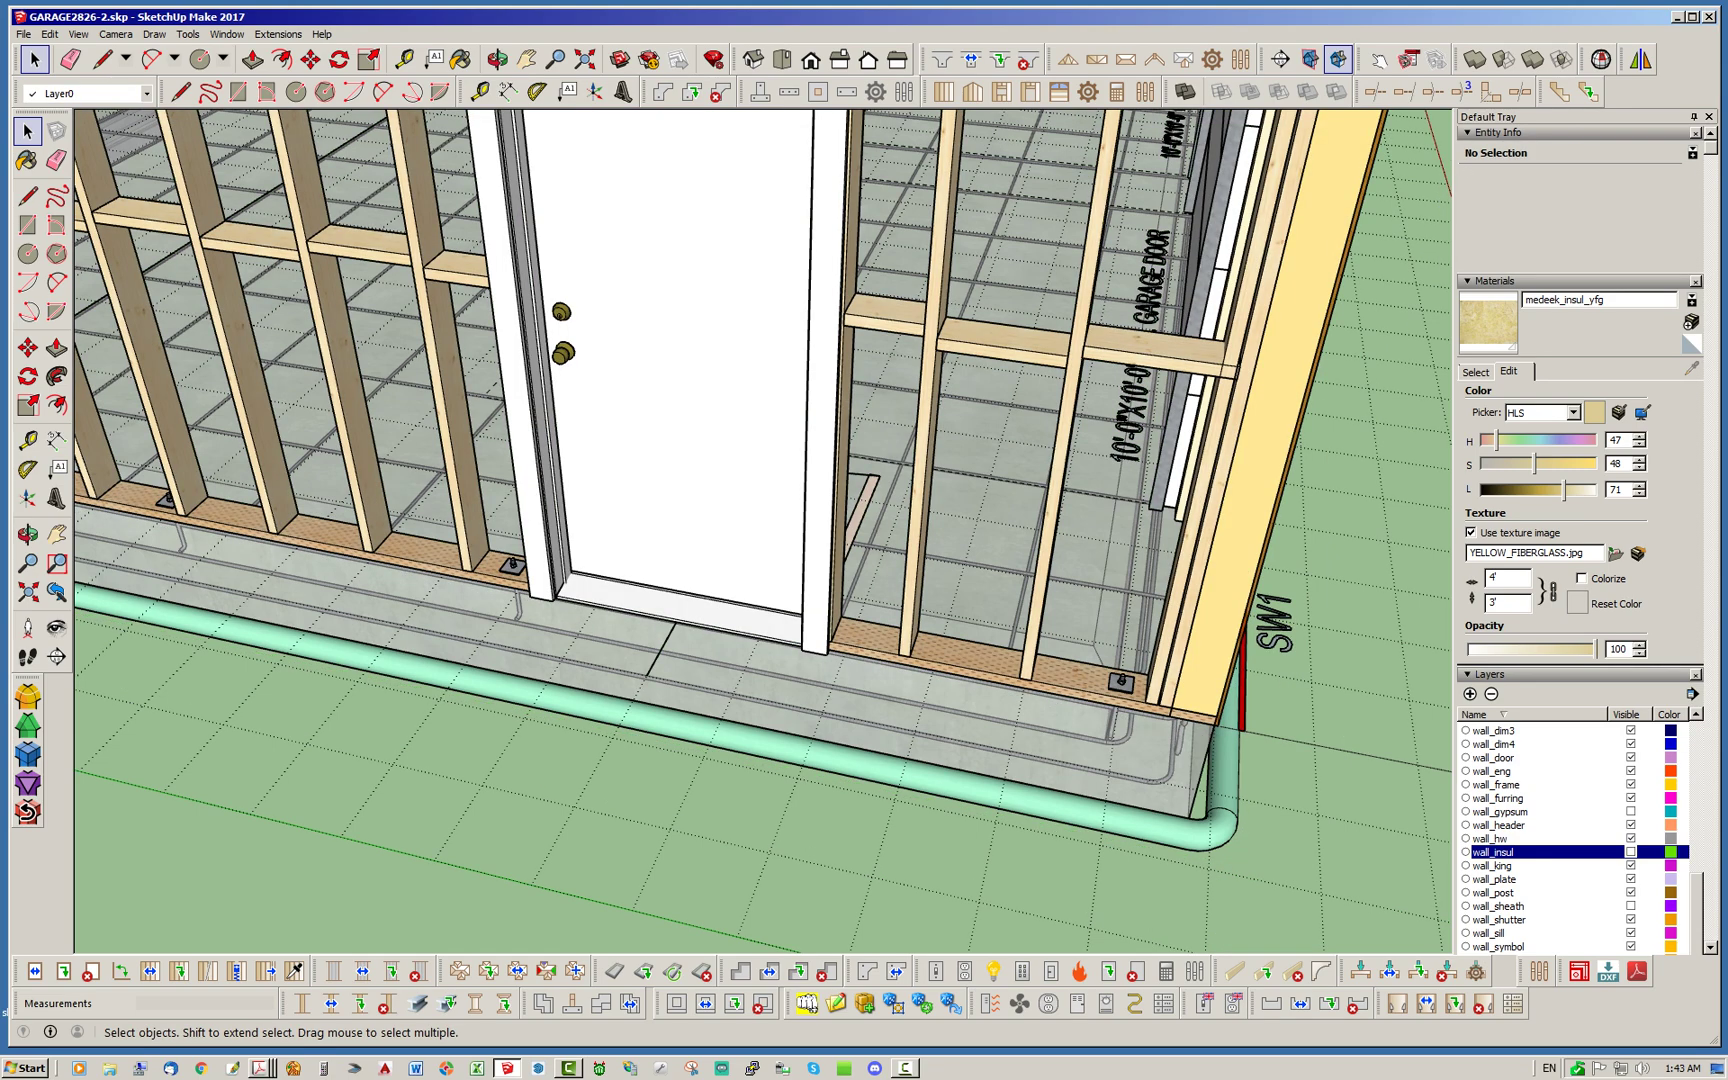
Edit the slab-on-grade foundation and update it with its current settings to regenerate the assembly
{"action": "scroll", "coordinate": [560, 700], "scroll_direction": "down", "scroll_amount": 2}
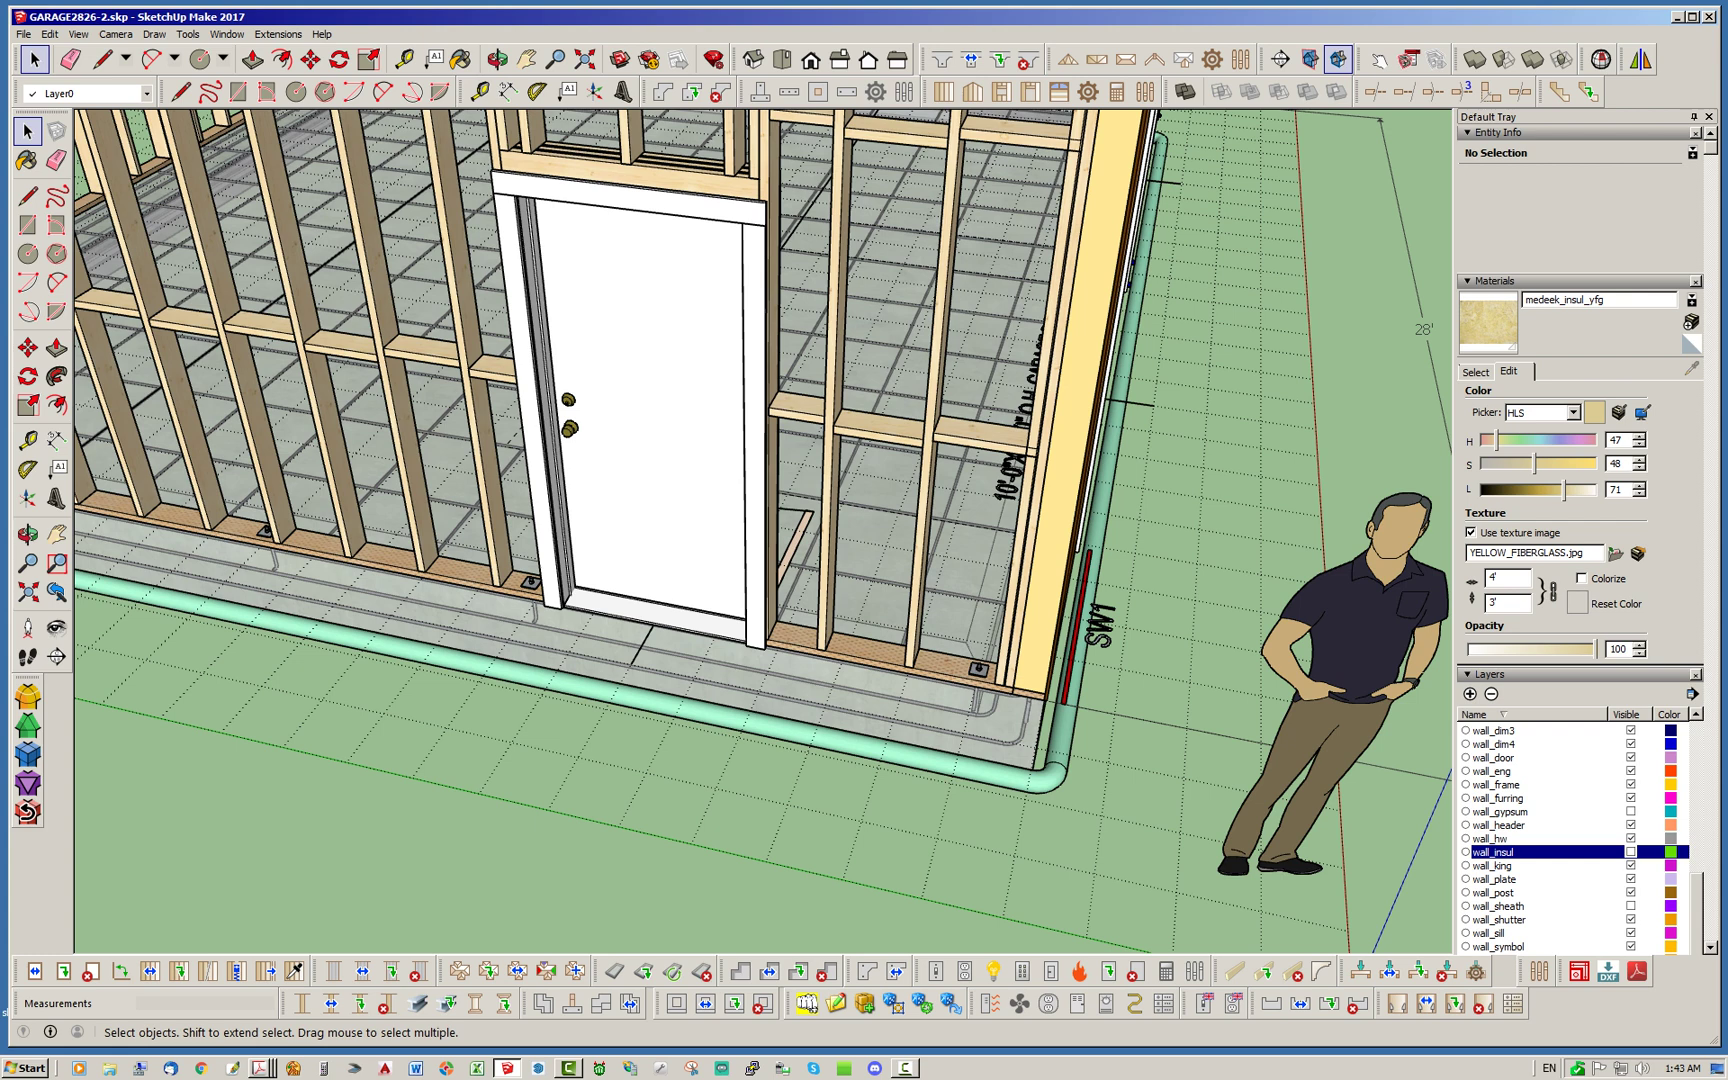
{"action": "right_click", "coordinate": [791, 678]}
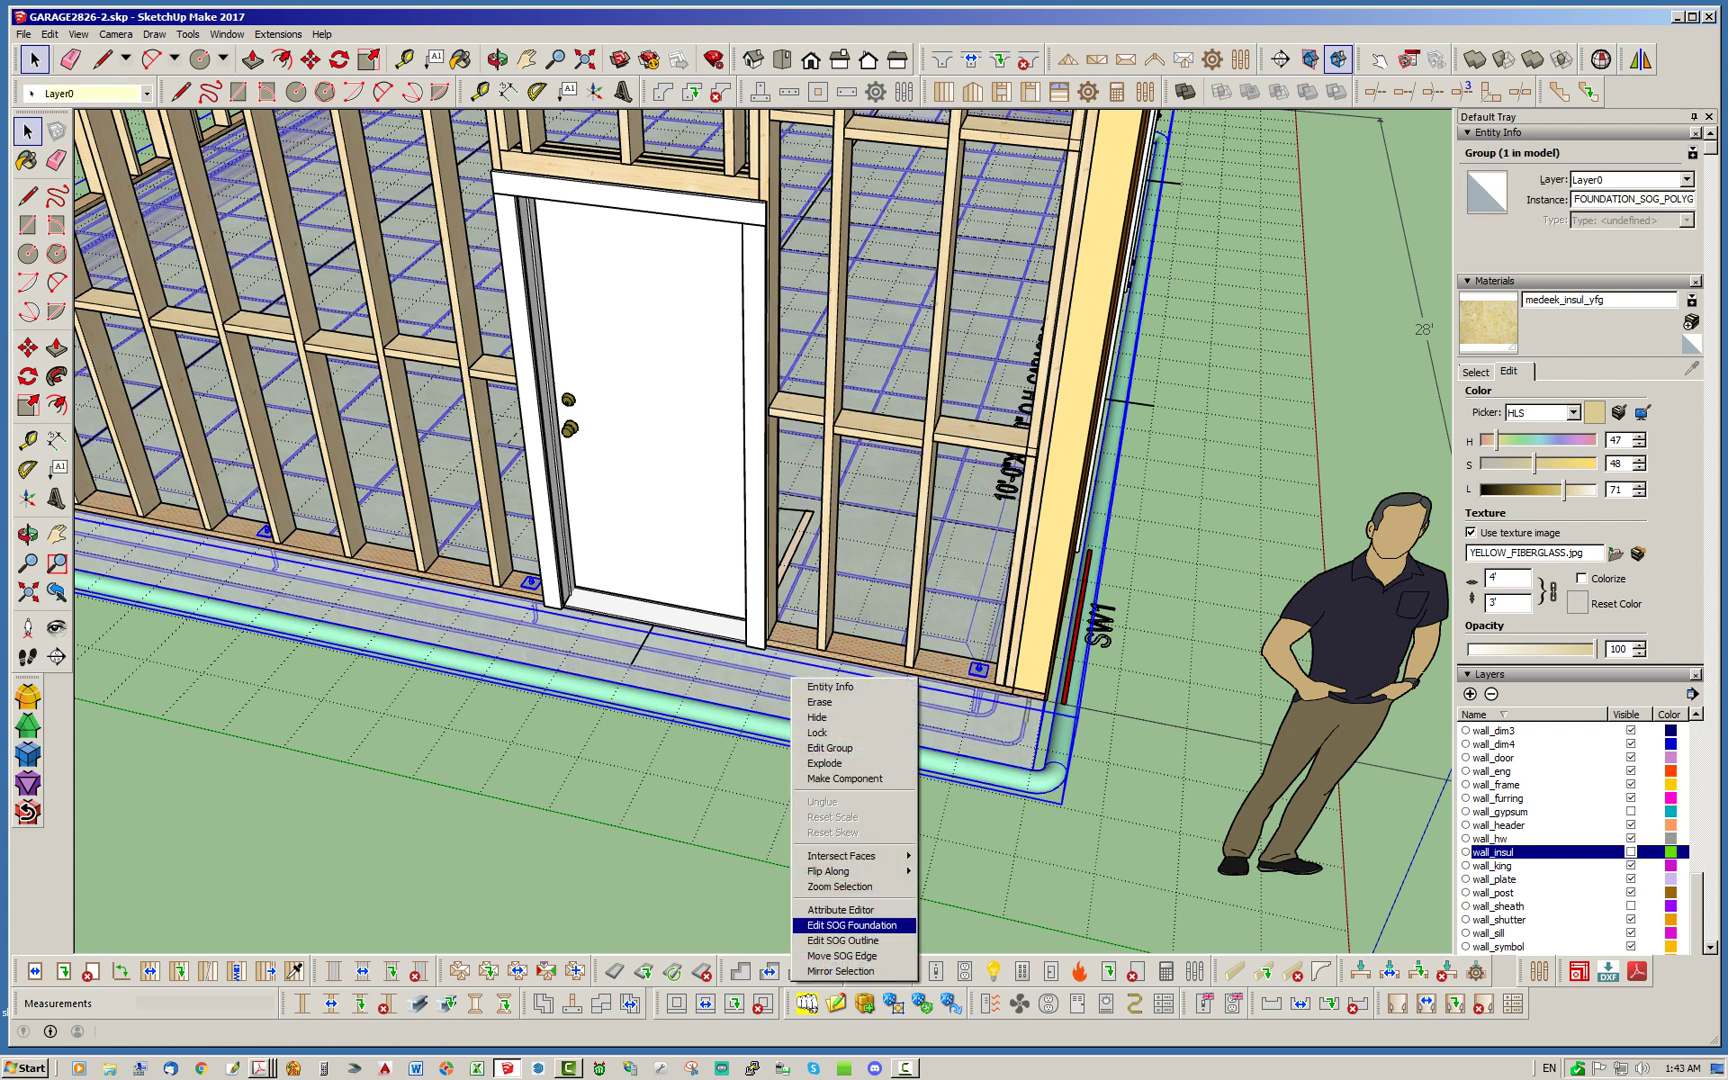
{"action": "left_click", "coordinate": [852, 925]}
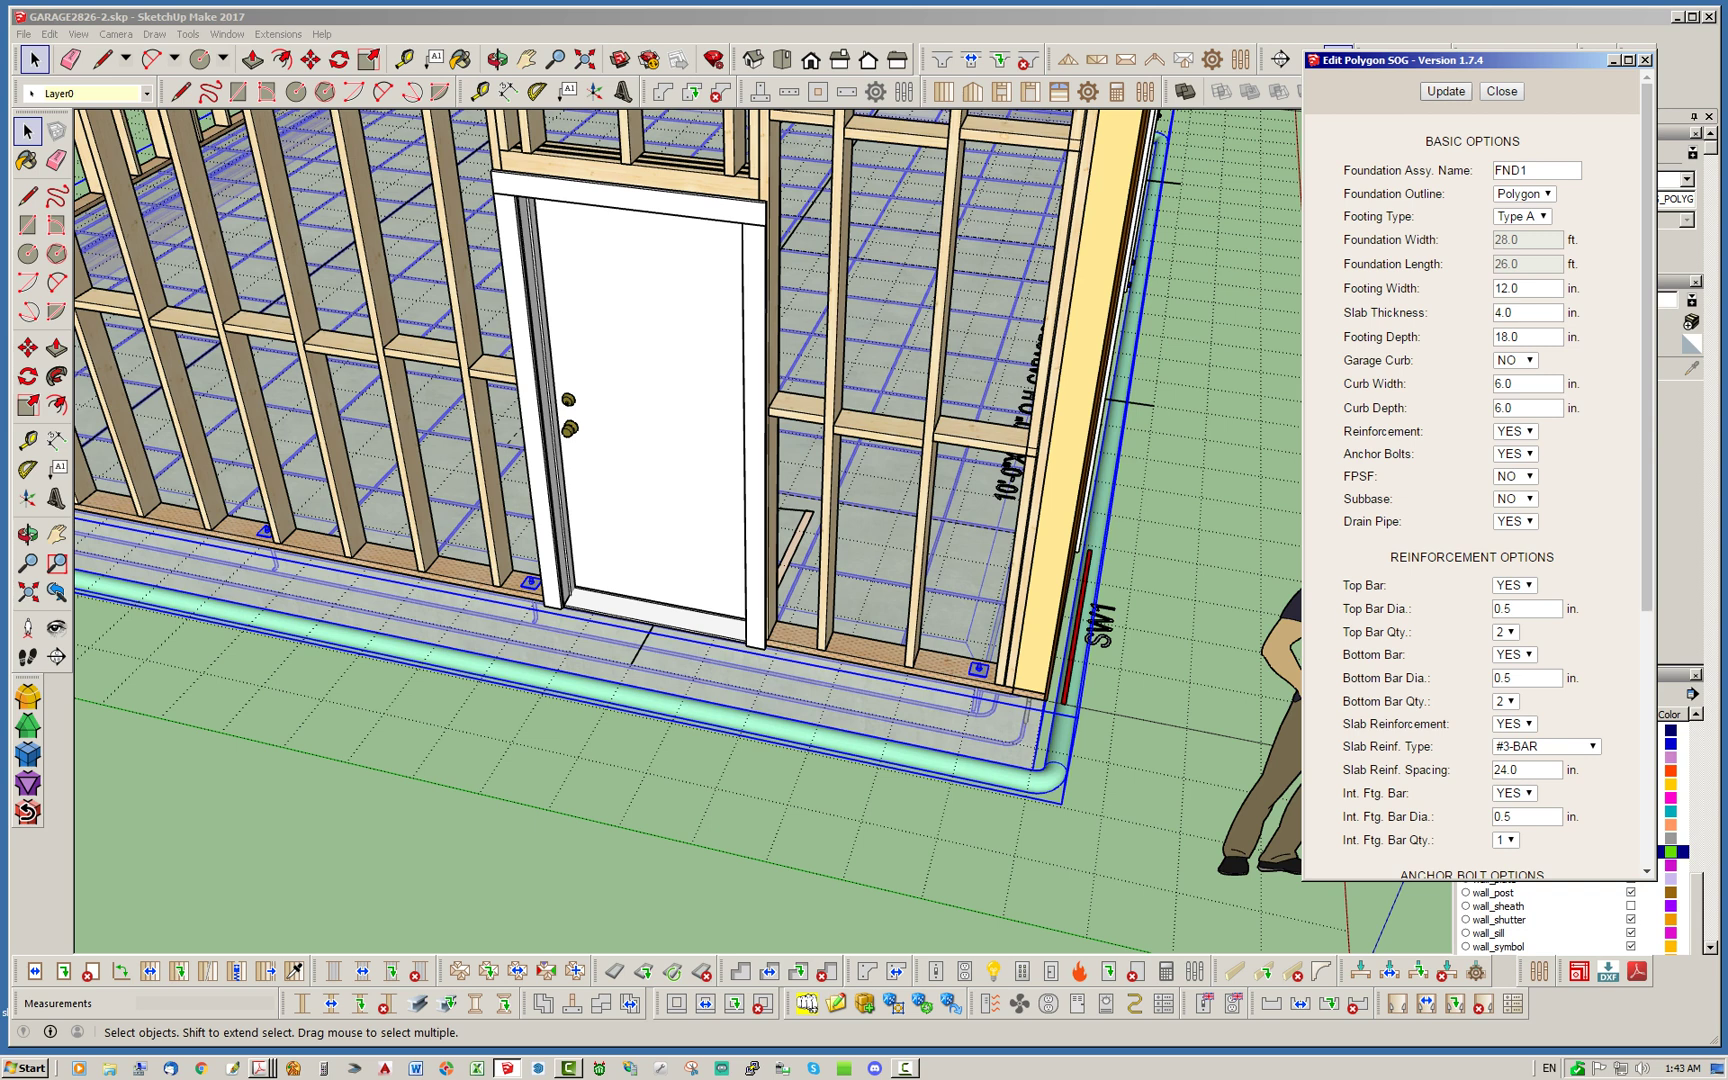
{"action": "left_click", "coordinate": [1446, 91]}
{"action": "left_click", "coordinate": [1501, 91]}
{"action": "key", "text": "Escape"}
{"action": "scroll", "coordinate": [570, 603], "scroll_direction": "up", "scroll_amount": 3}
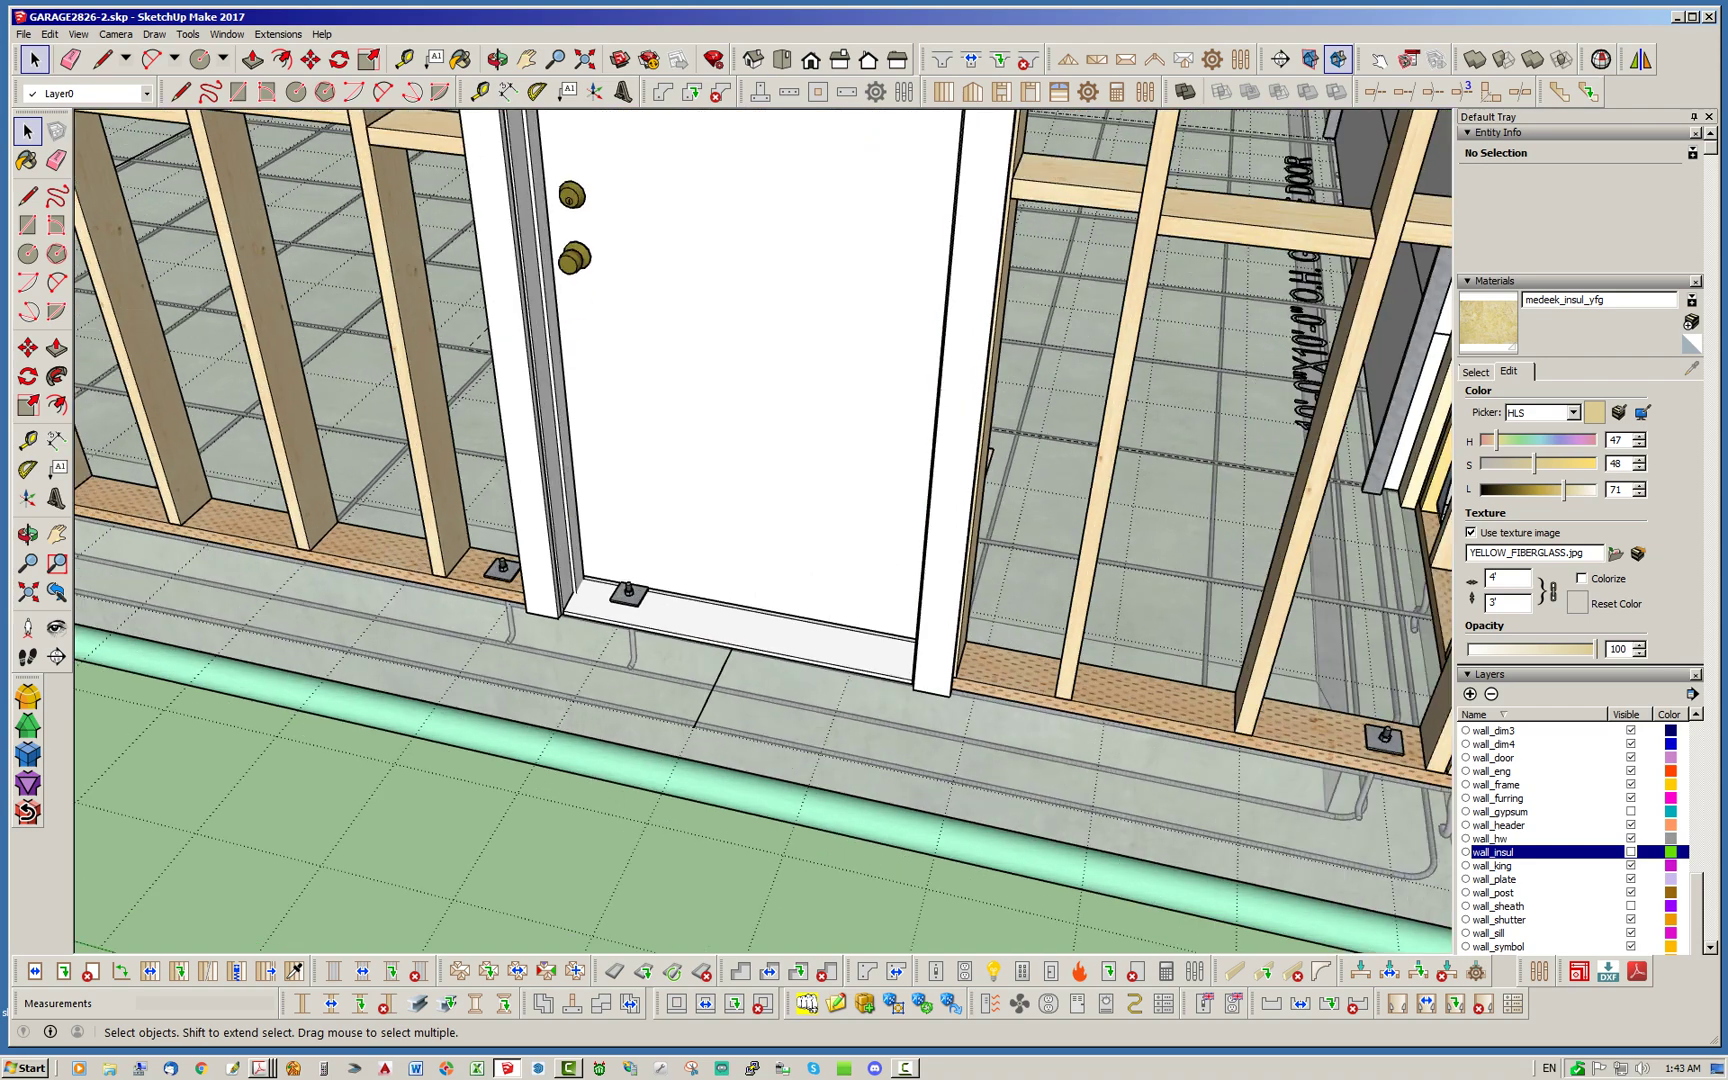
Open the foundation group and move the anchor bolt in the entry door opening 39 inches along the green axis onto the corner-side bottom plate
{"action": "scroll", "coordinate": [550, 650], "scroll_direction": "down", "scroll_amount": 4}
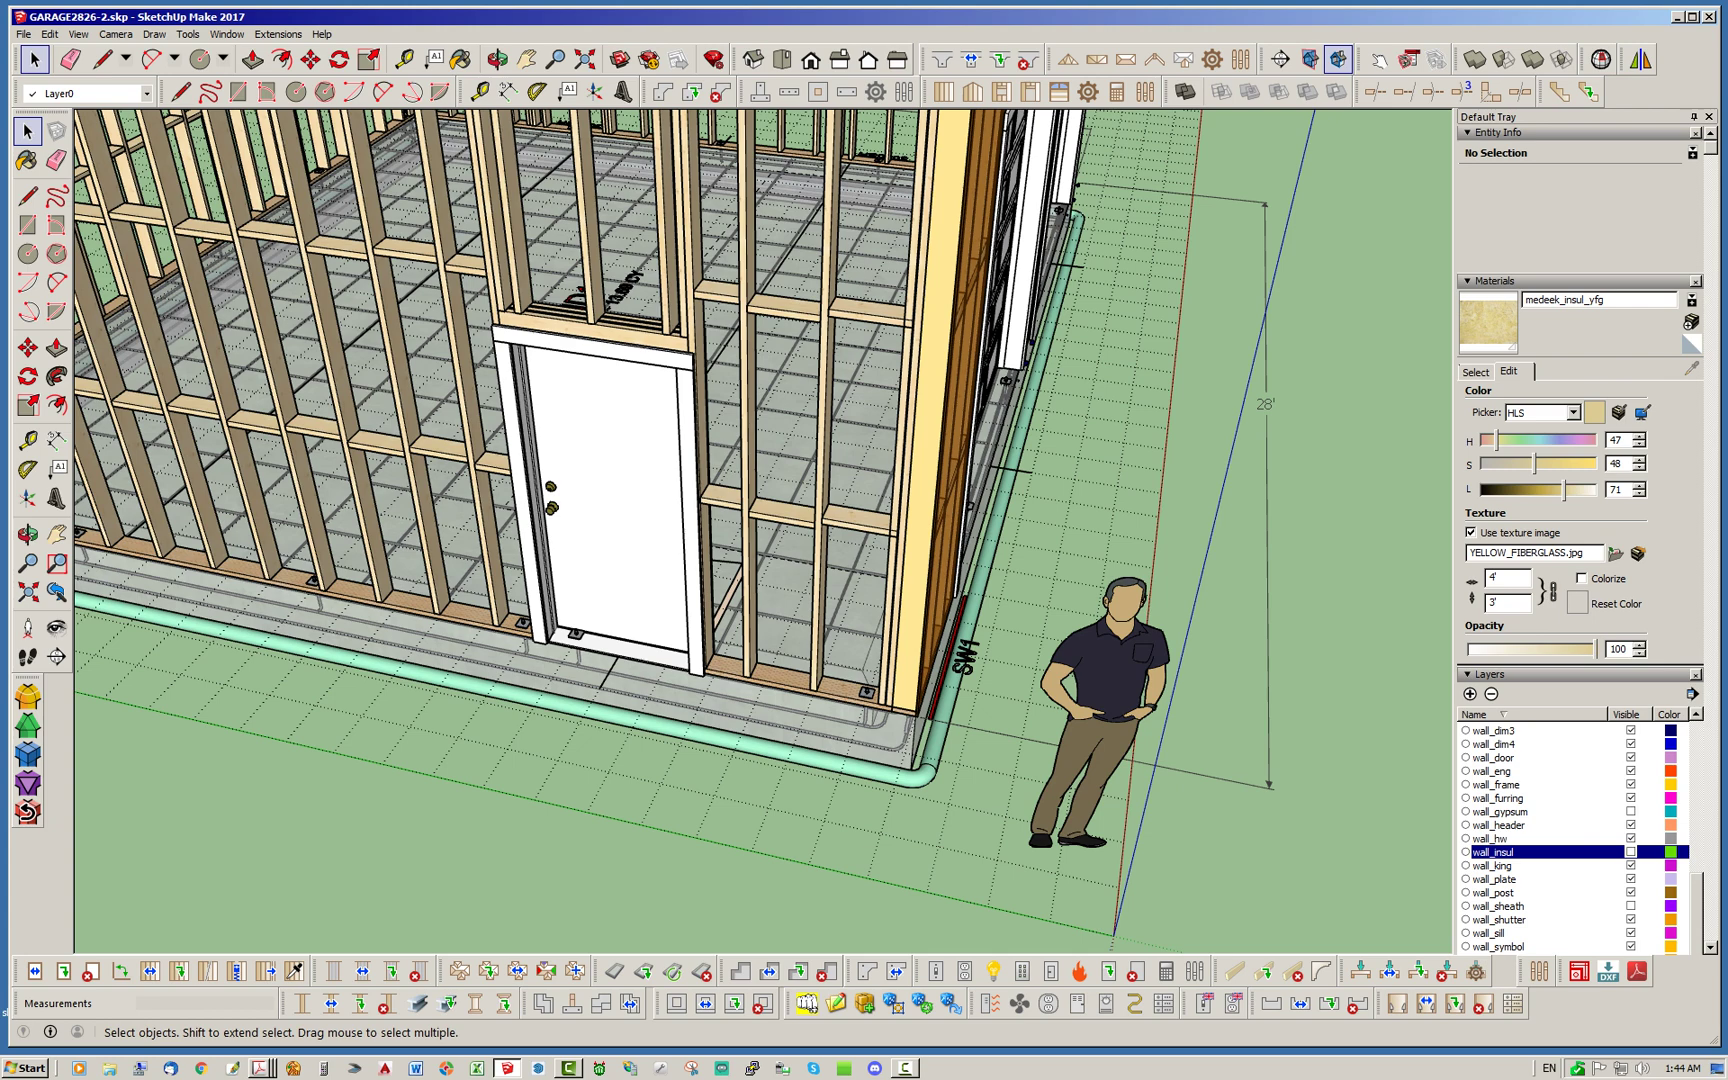
{"action": "scroll", "coordinate": [678, 670], "scroll_direction": "up", "scroll_amount": 3}
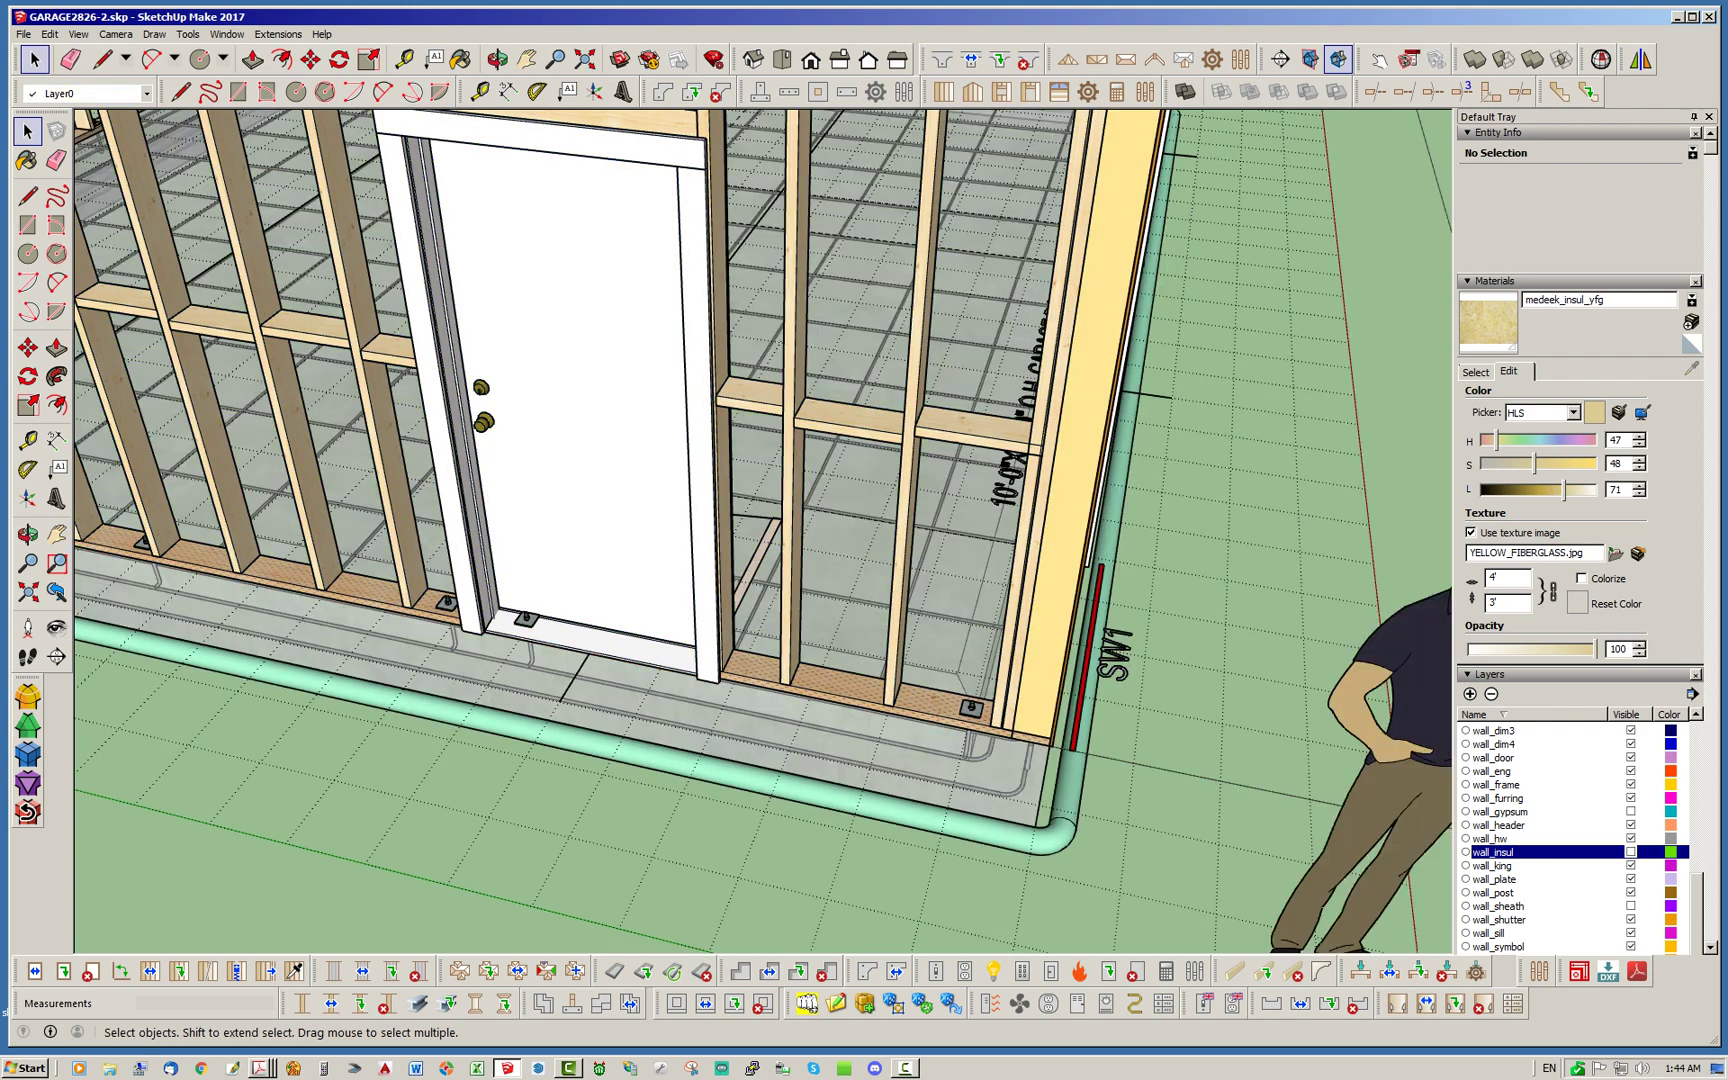
{"action": "left_click", "coordinate": [790, 739]}
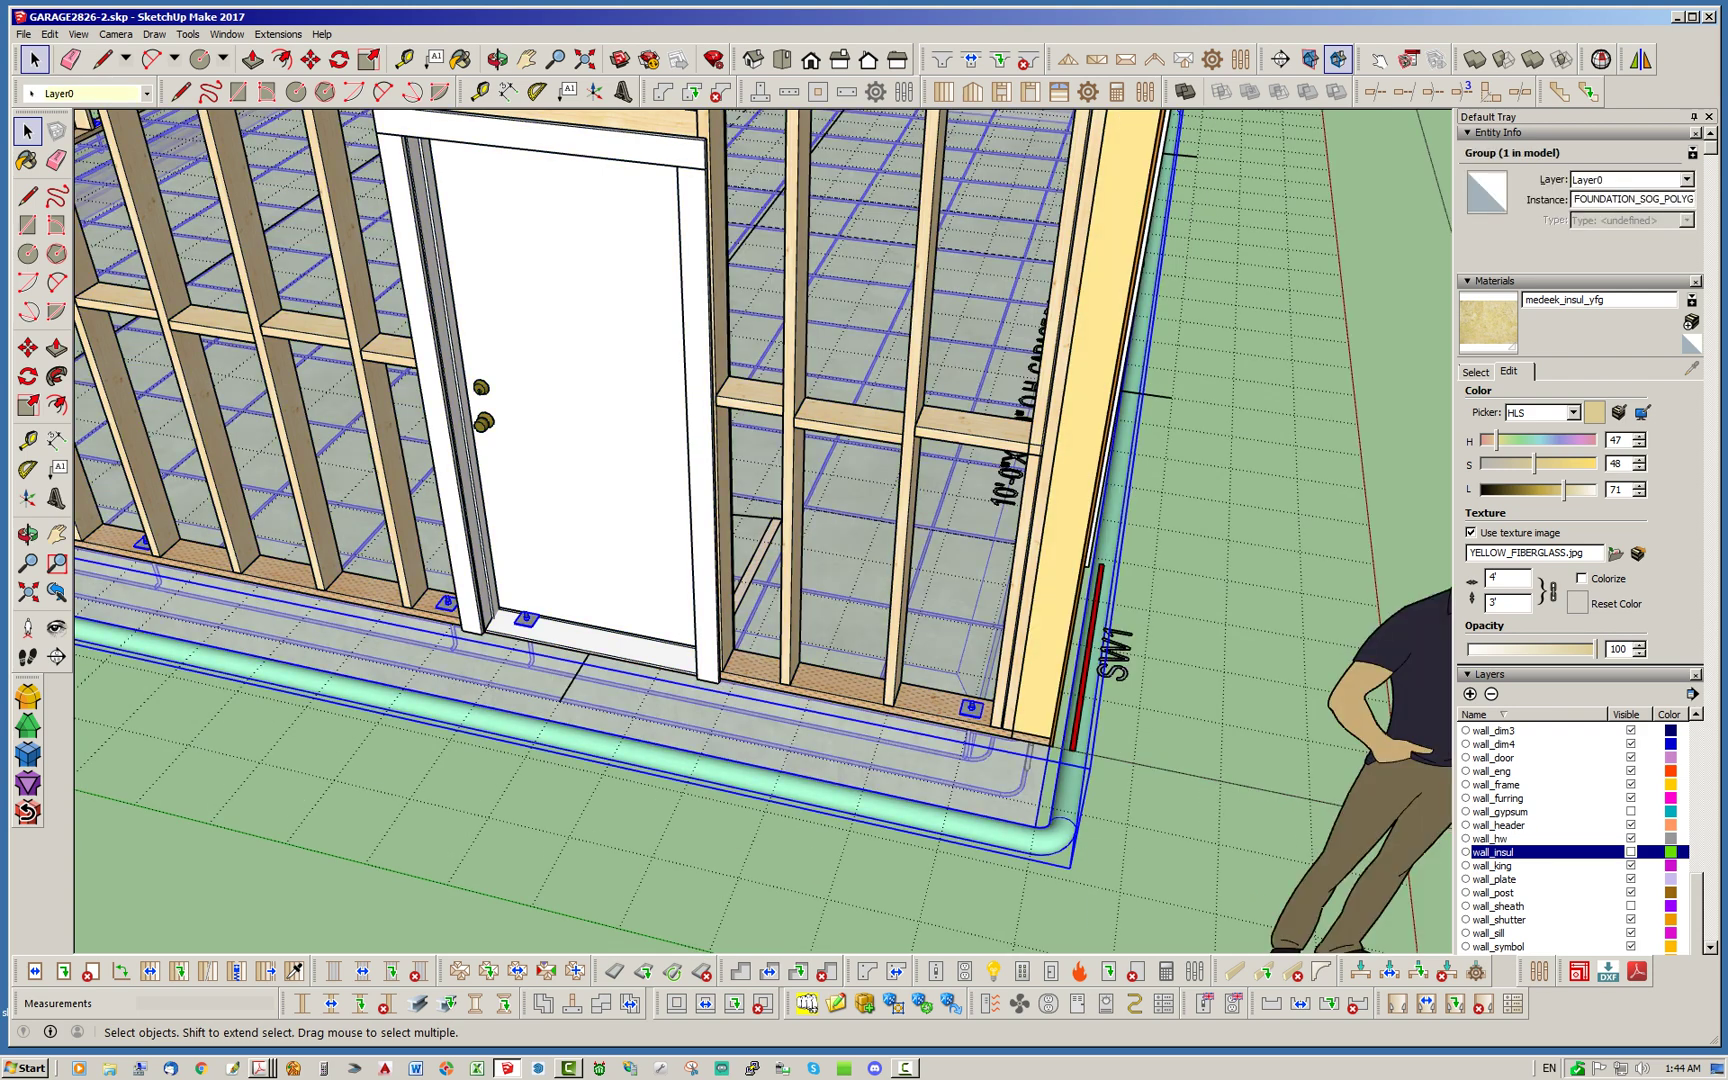
{"action": "double_click", "coordinate": [790, 739]}
{"action": "left_click", "coordinate": [526, 618]}
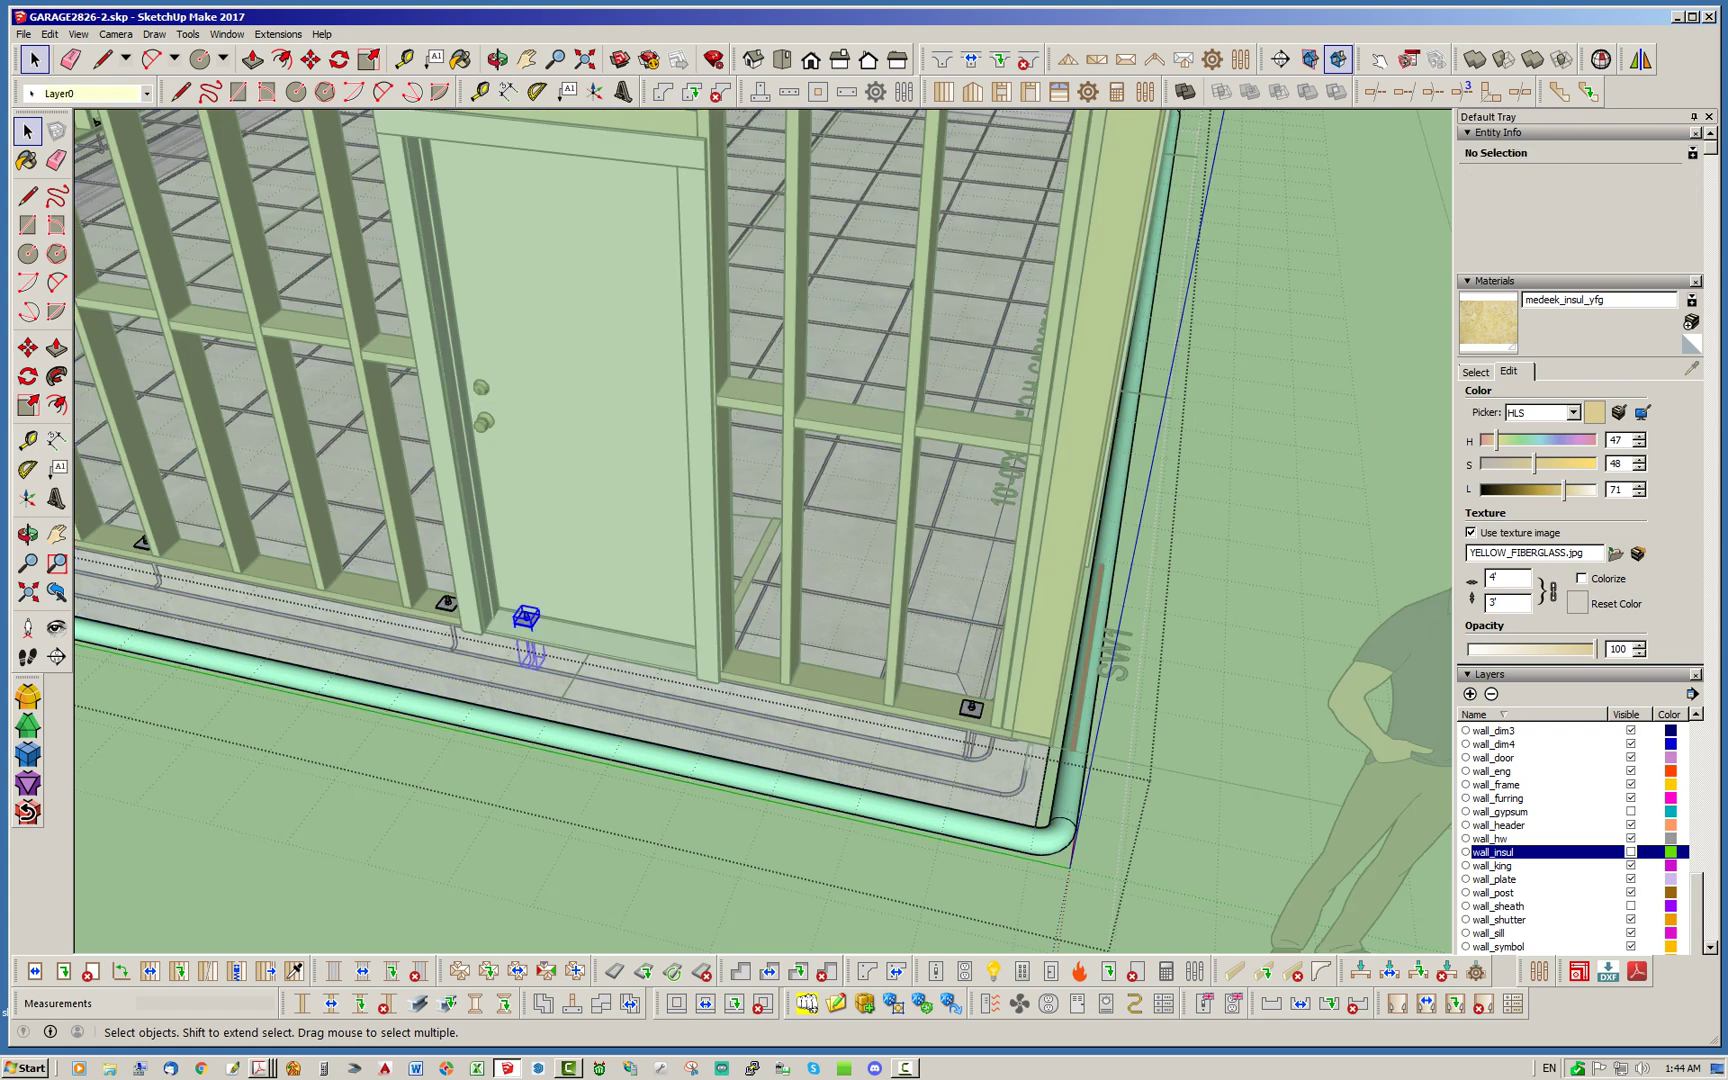
{"action": "left_click", "coordinate": [310, 59]}
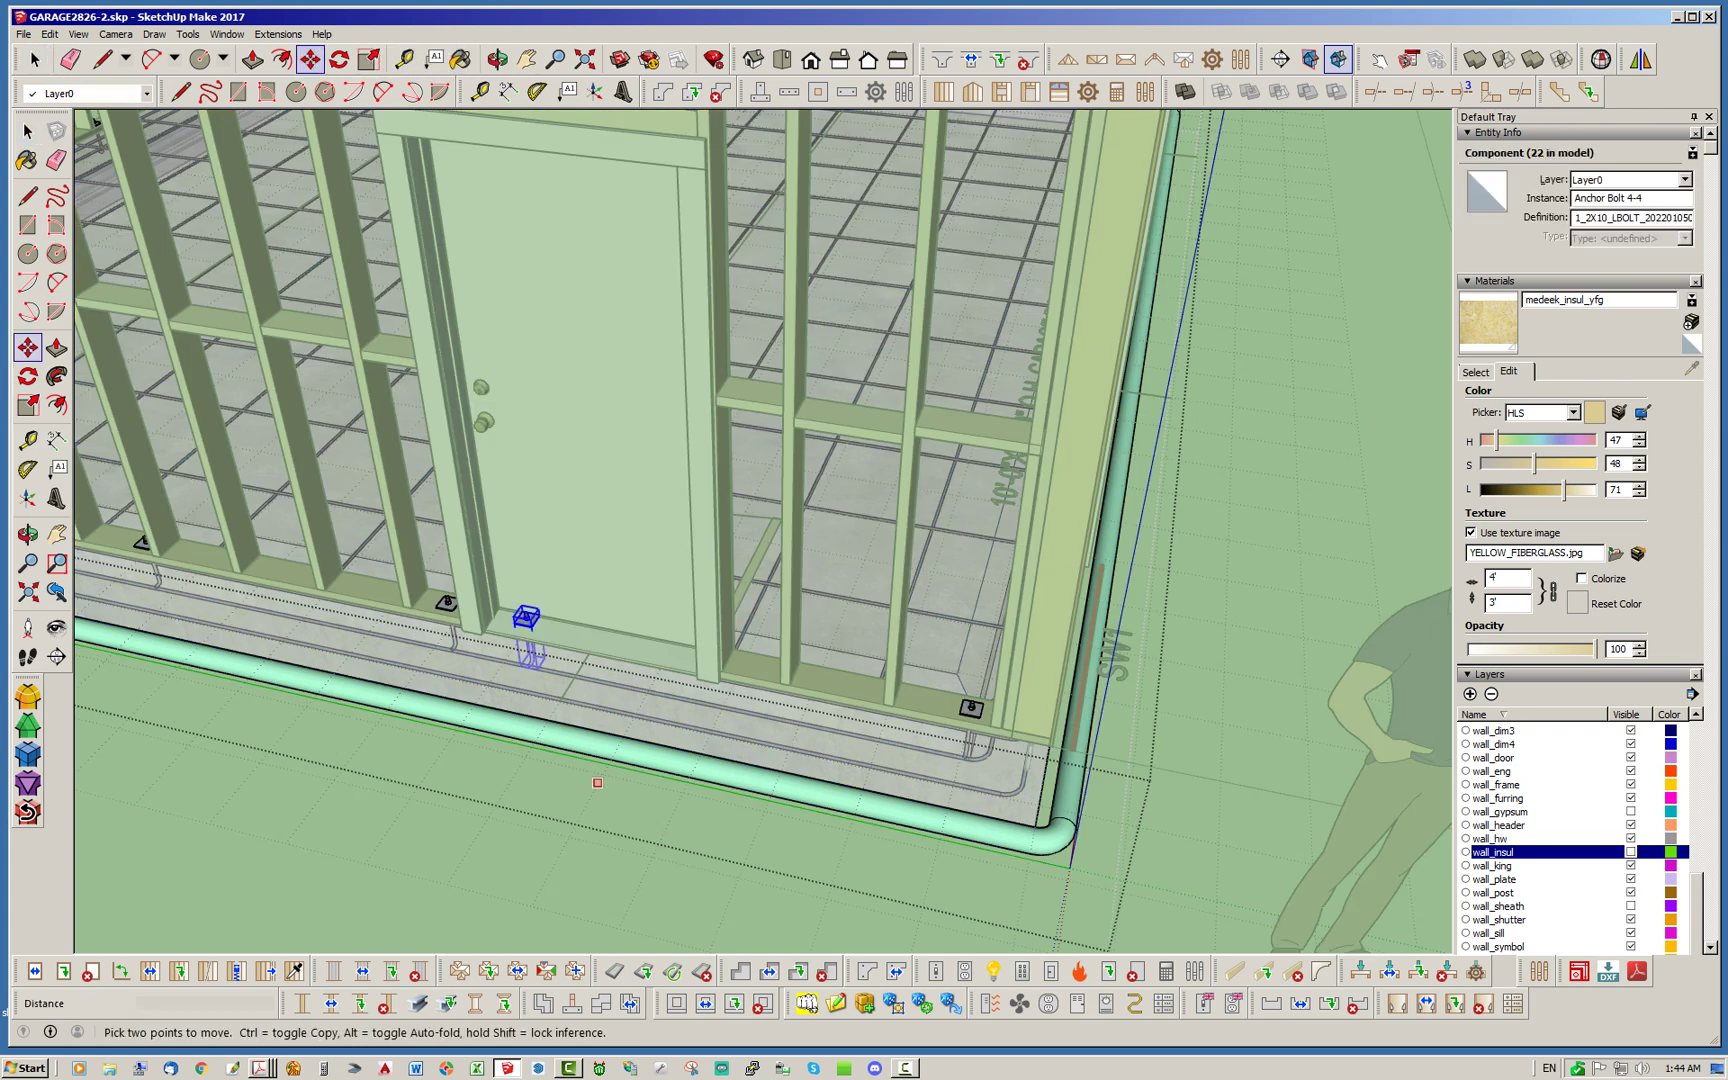
{"action": "left_click", "coordinate": [526, 618]}
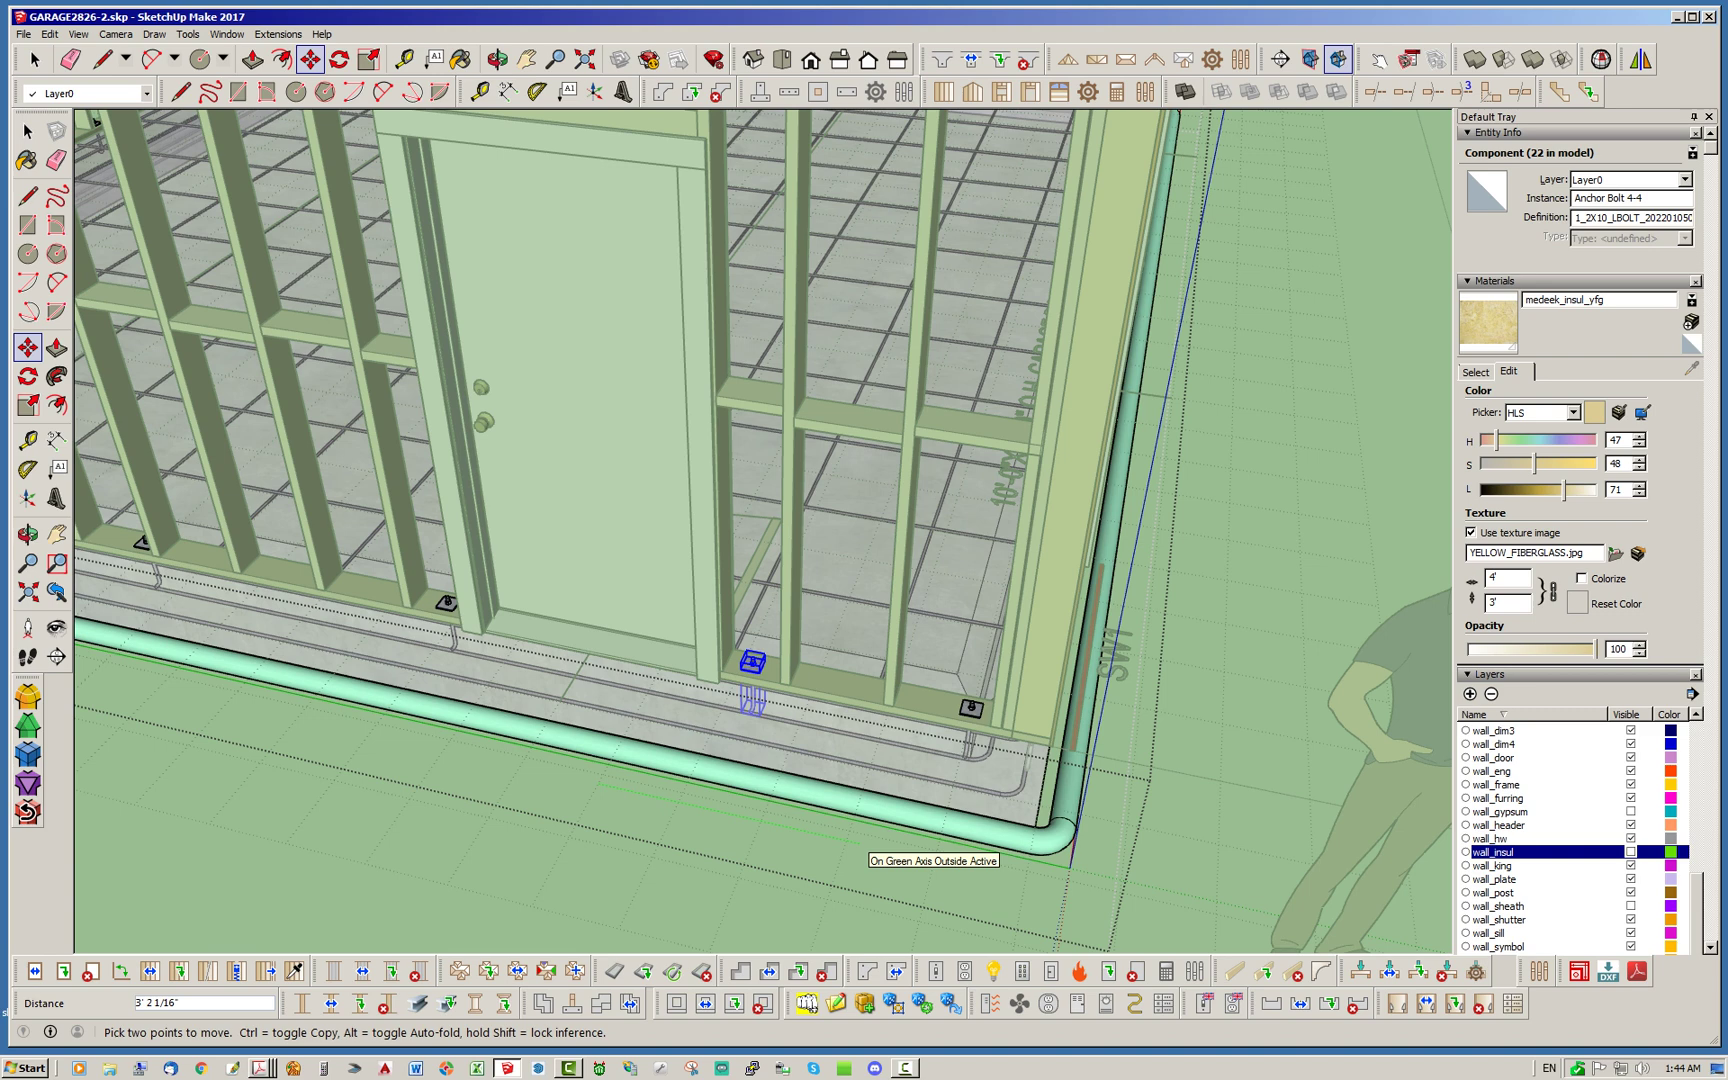
{"action": "type", "text": "39"}
{"action": "key", "text": "Return"}
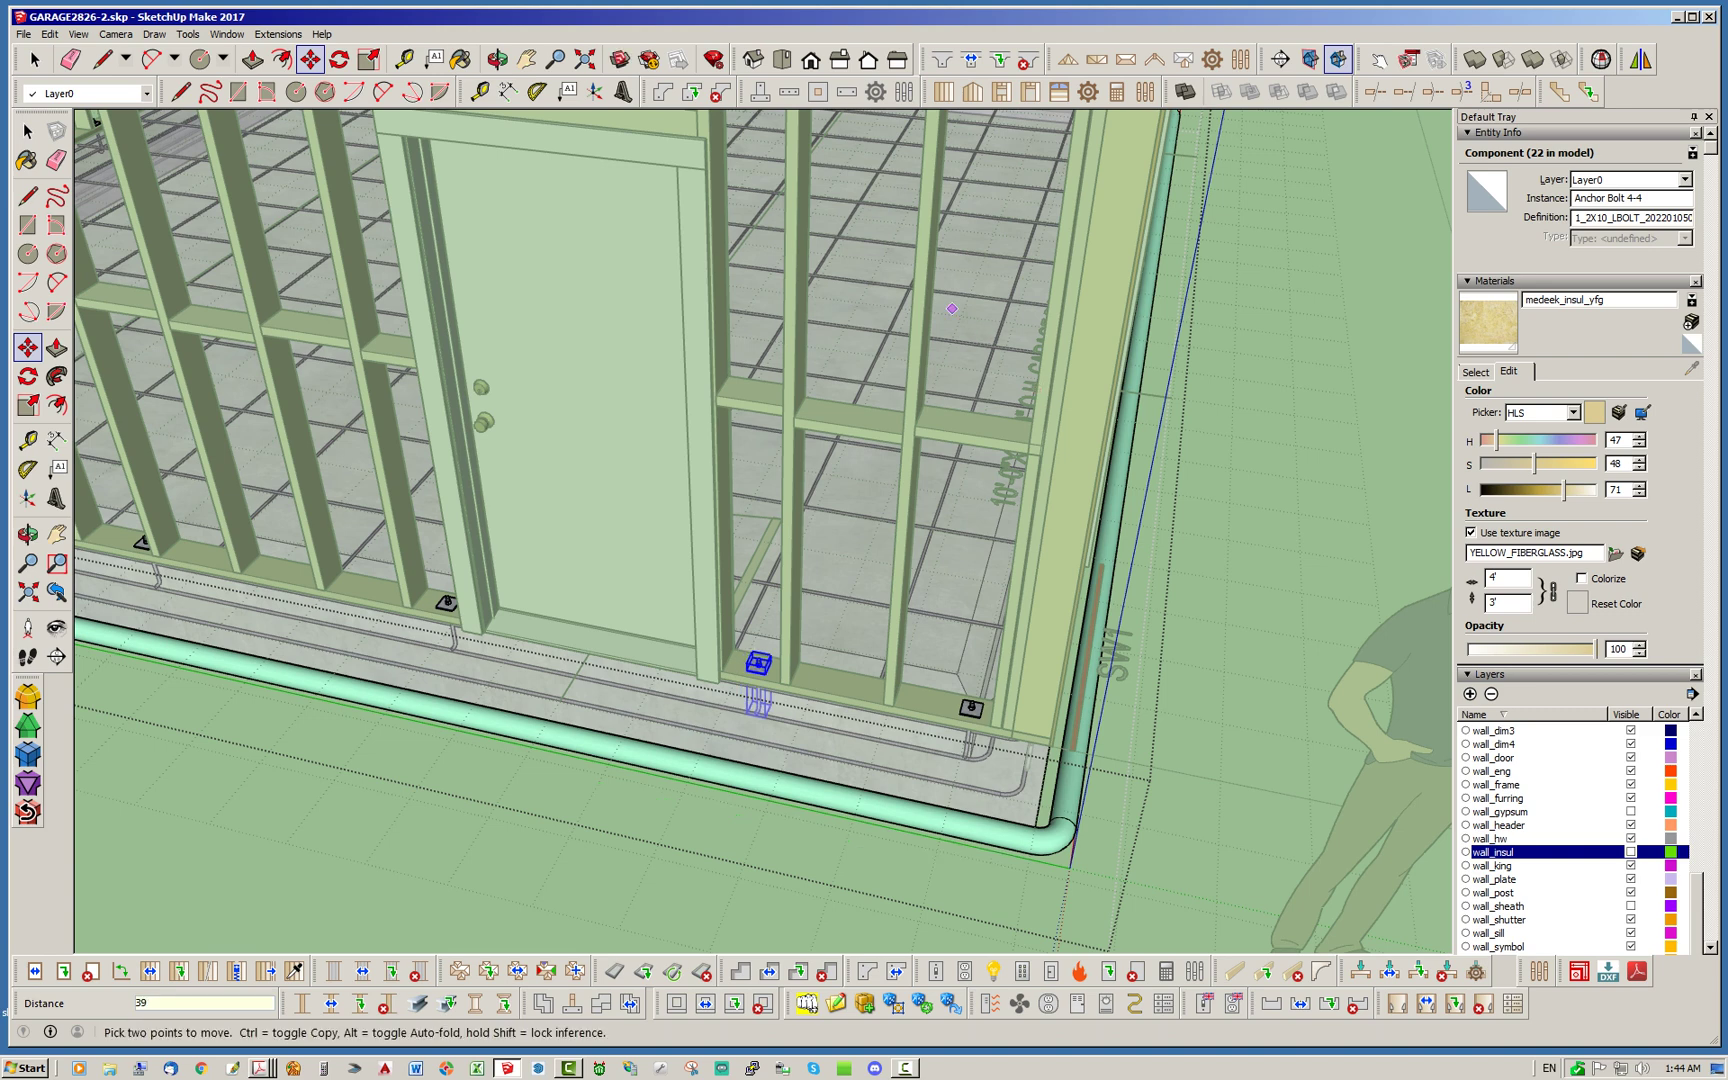
Append CUSTOM to the moved bolt's instance name, making it Anchor Bolt 4-4 CUSTOM, and exit the foundation group
{"action": "left_click", "coordinate": [1641, 198]}
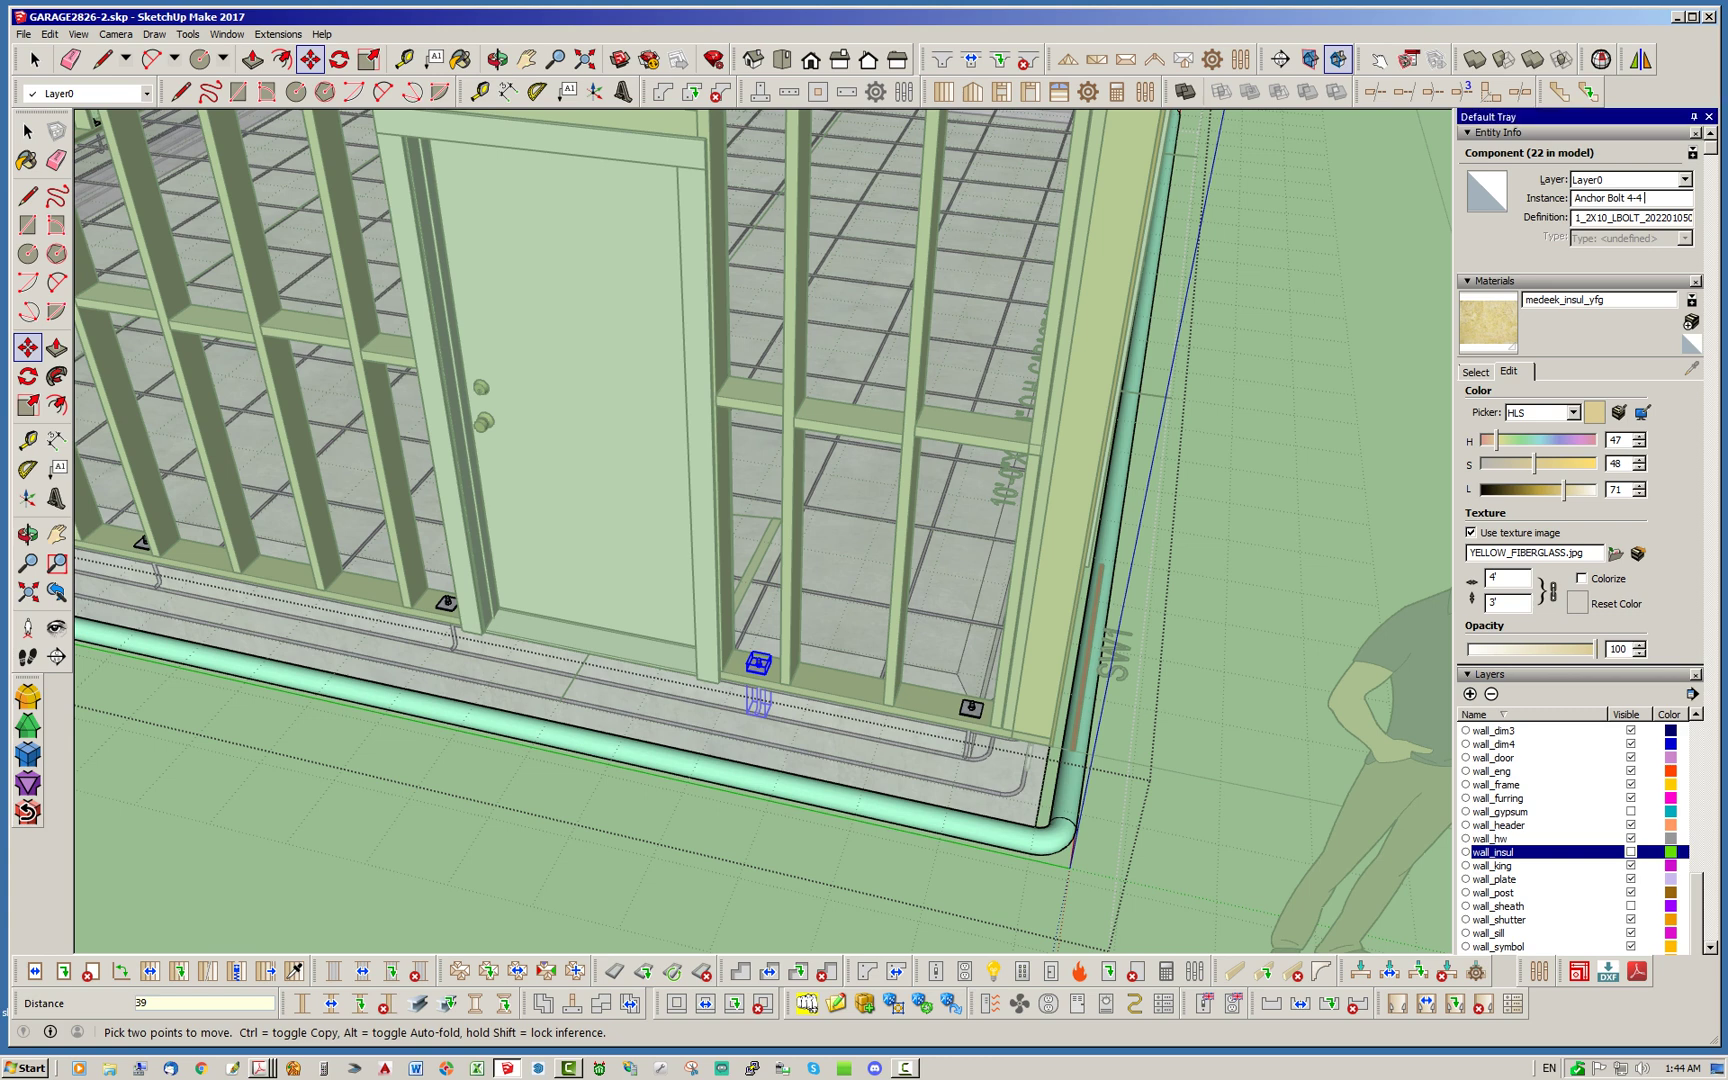
{"action": "type", "text": "CUSTO"}
{"action": "key", "text": "BackSpace"}
{"action": "key", "text": "BackSpace"}
{"action": "type", "text": "M"}
{"action": "left_click", "coordinate": [35, 60]}
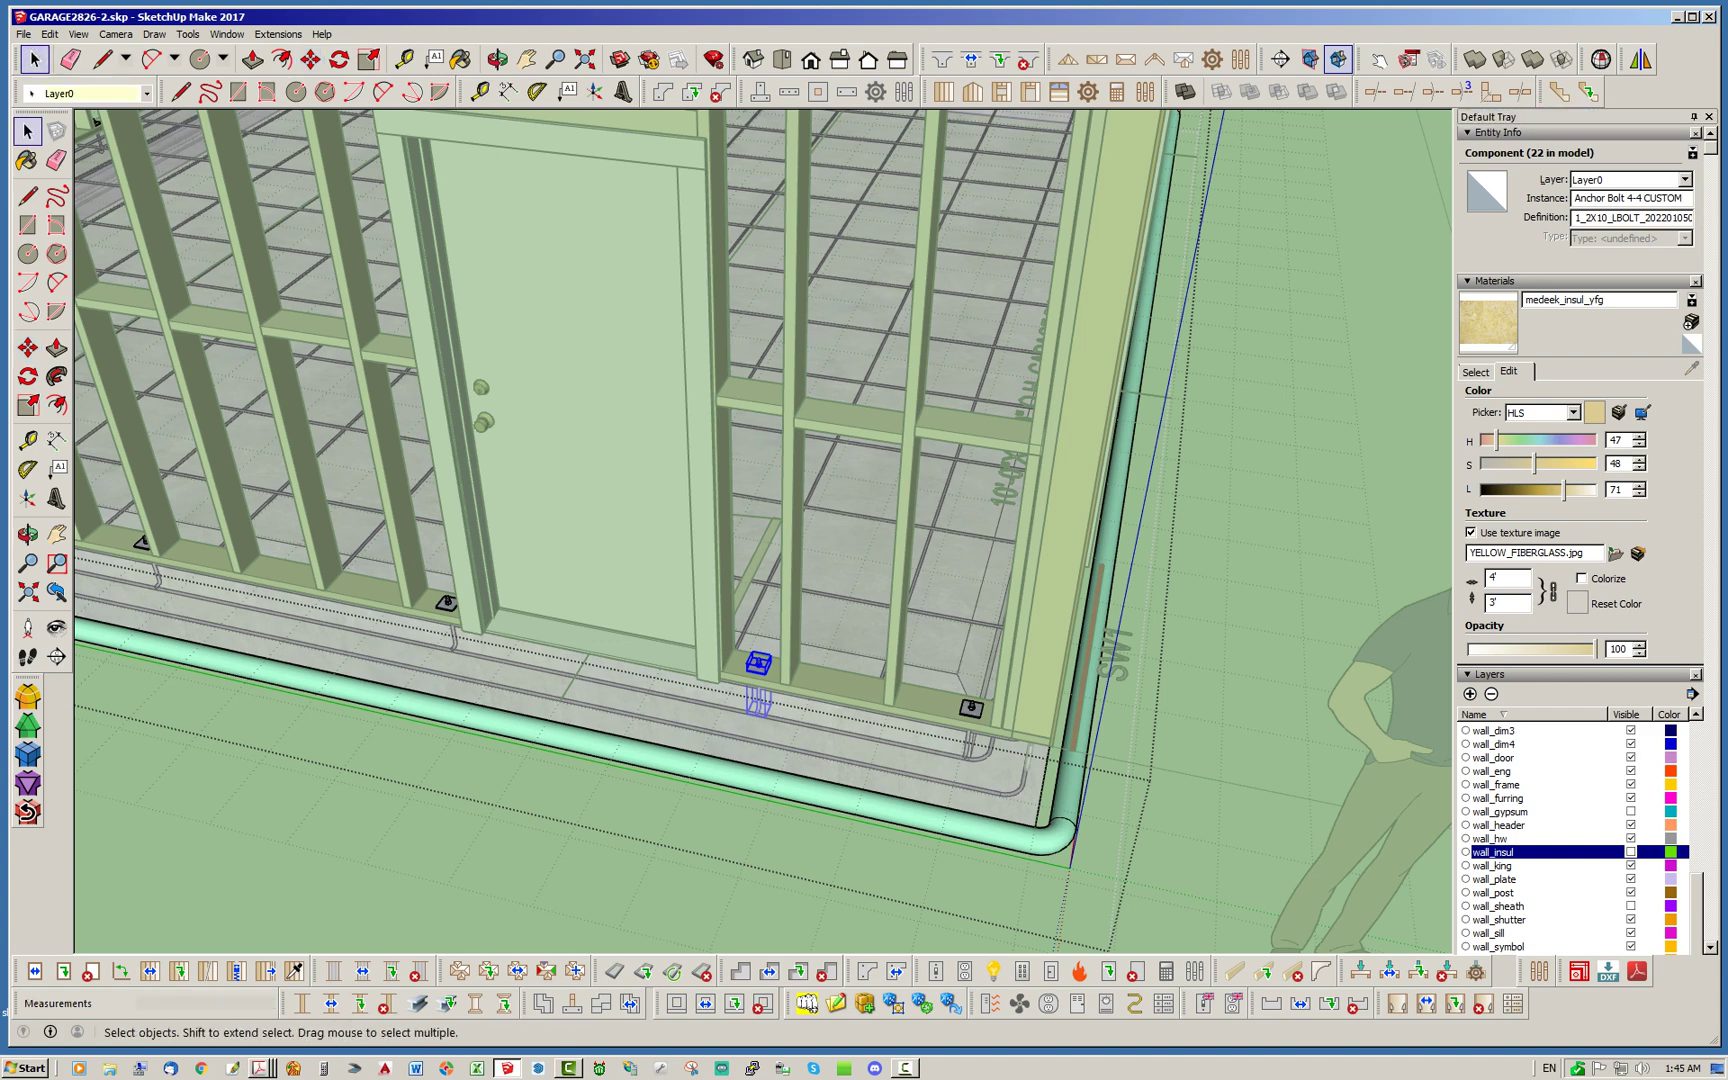
{"action": "key", "text": "Escape"}
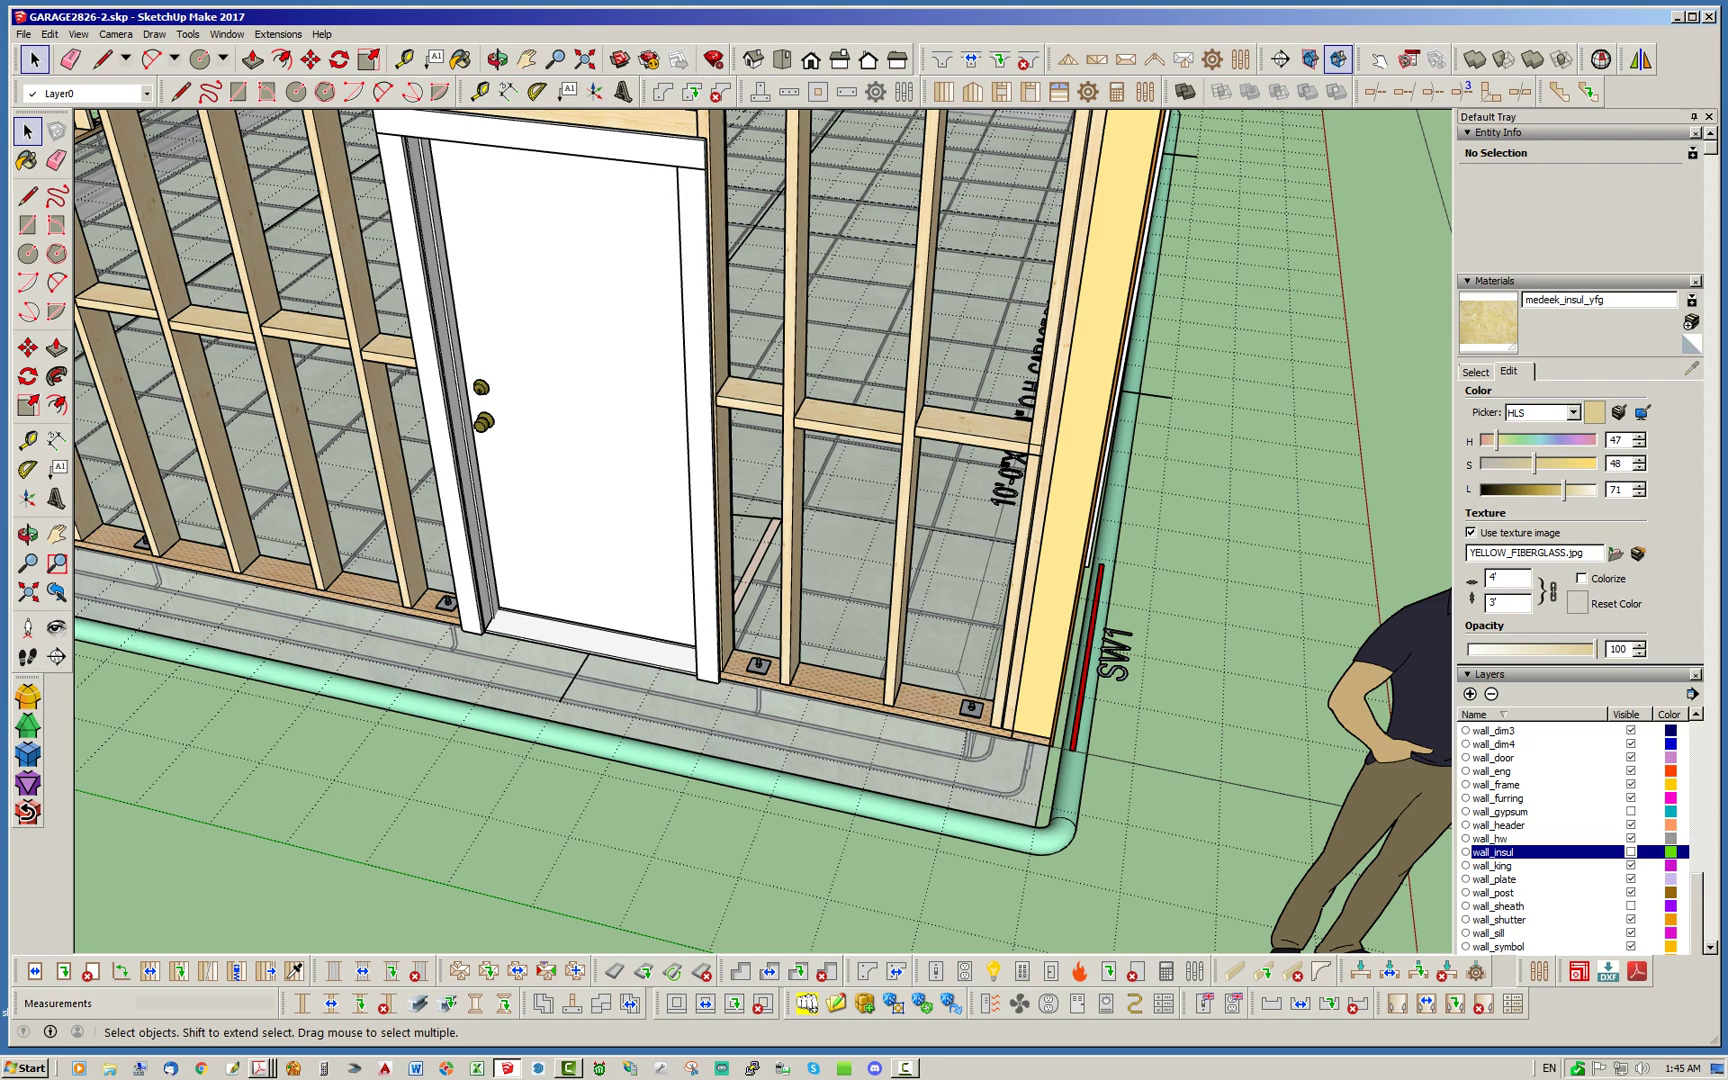
Edit the slab-on-grade foundation, update it with its current settings, and close the edit dialog
{"action": "scroll", "coordinate": [822, 598], "scroll_direction": "down", "scroll_amount": 6}
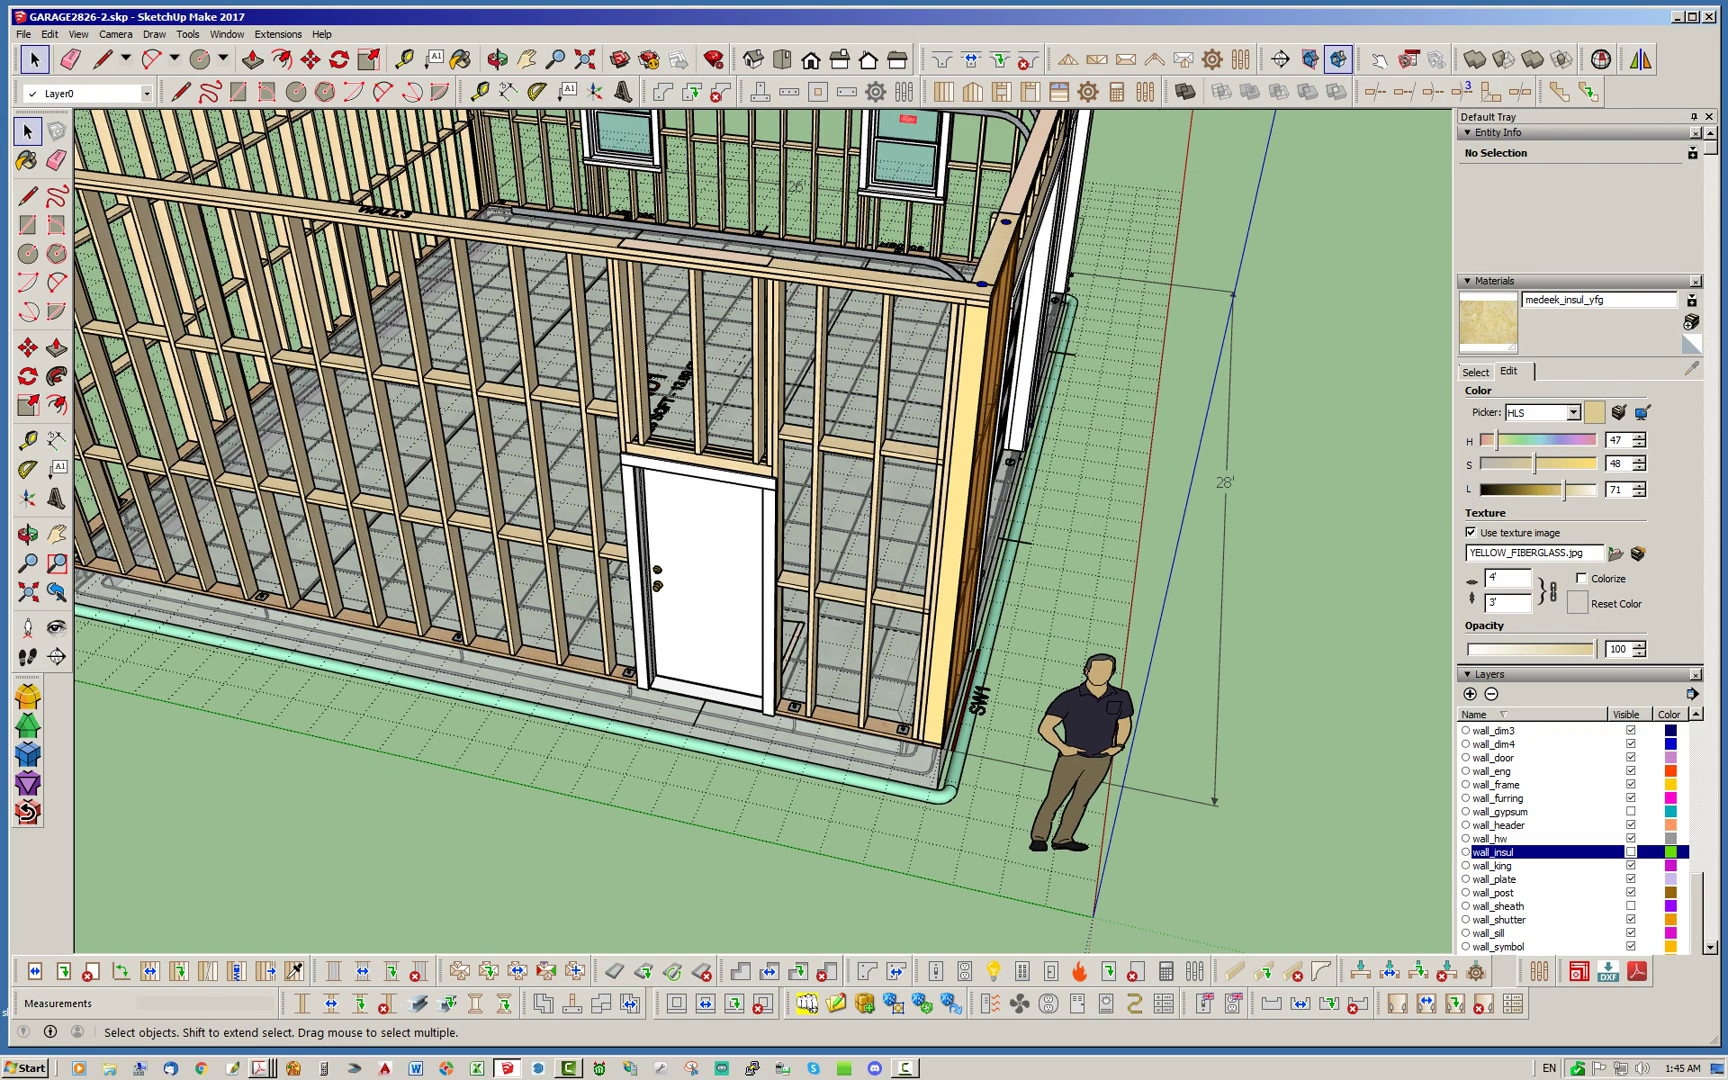
{"action": "scroll", "coordinate": [850, 550], "scroll_direction": "up", "scroll_amount": 3}
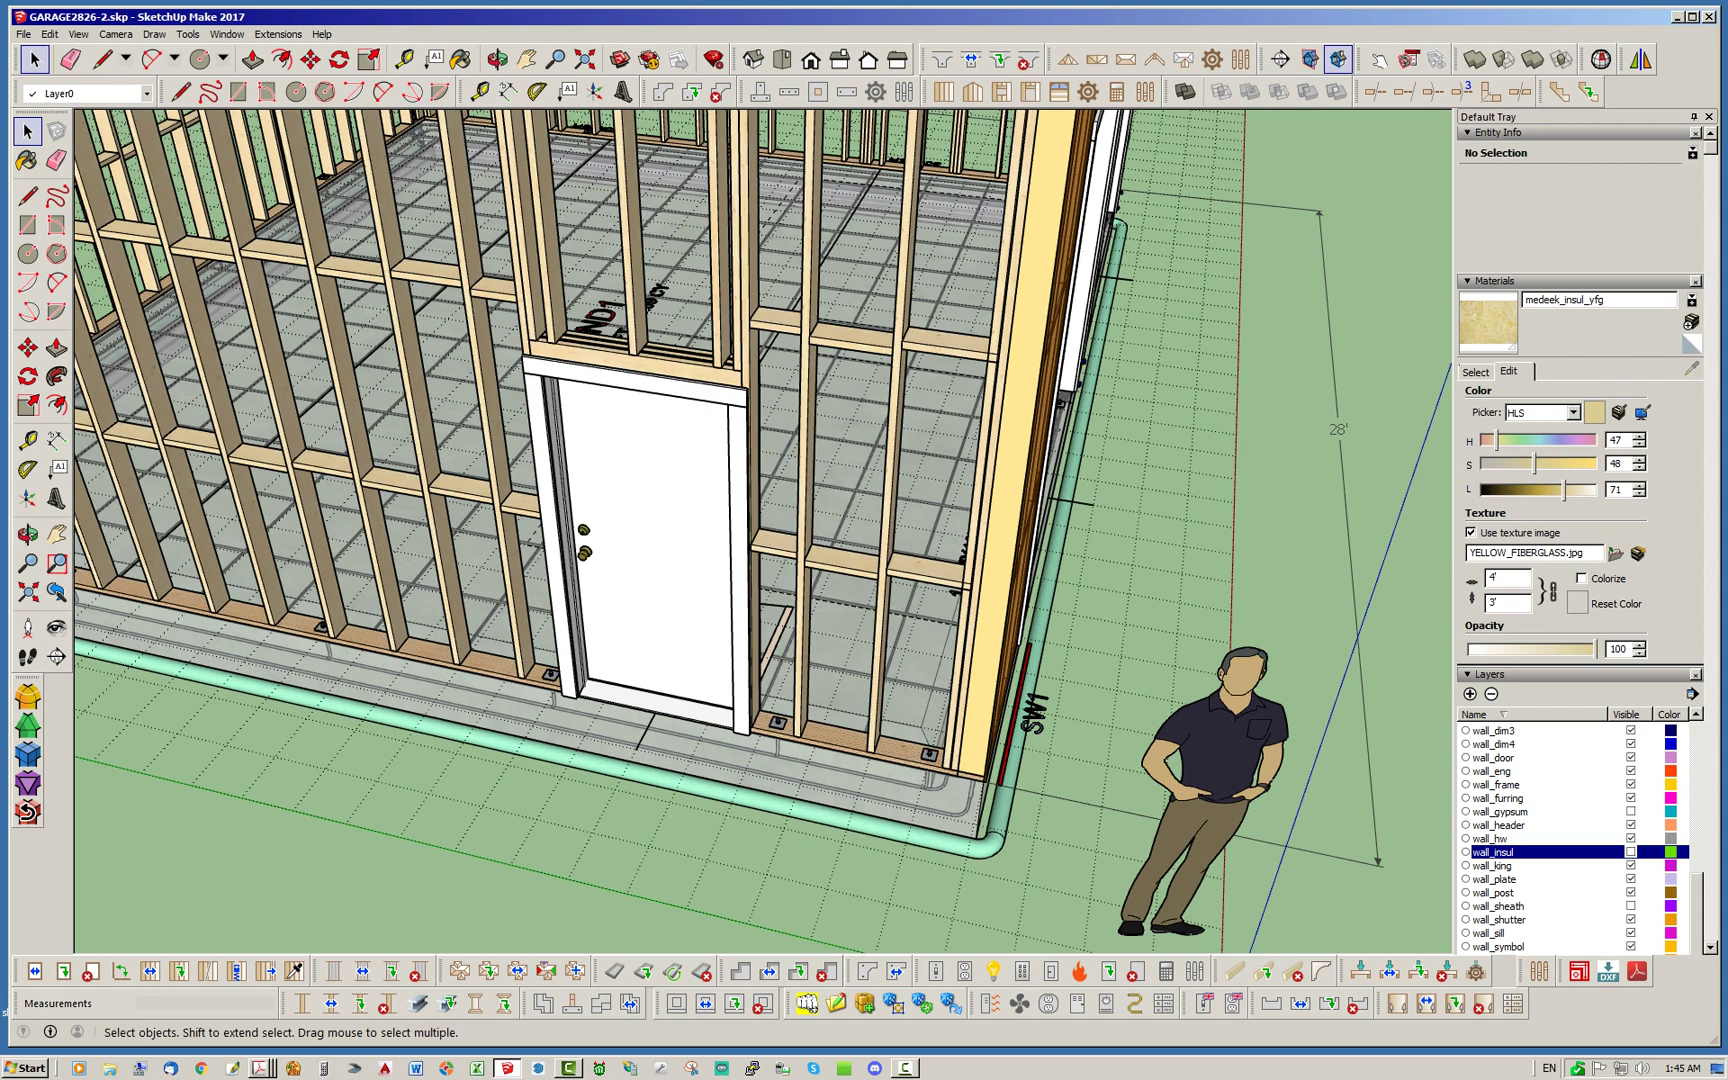
{"action": "right_click", "coordinate": [846, 646]}
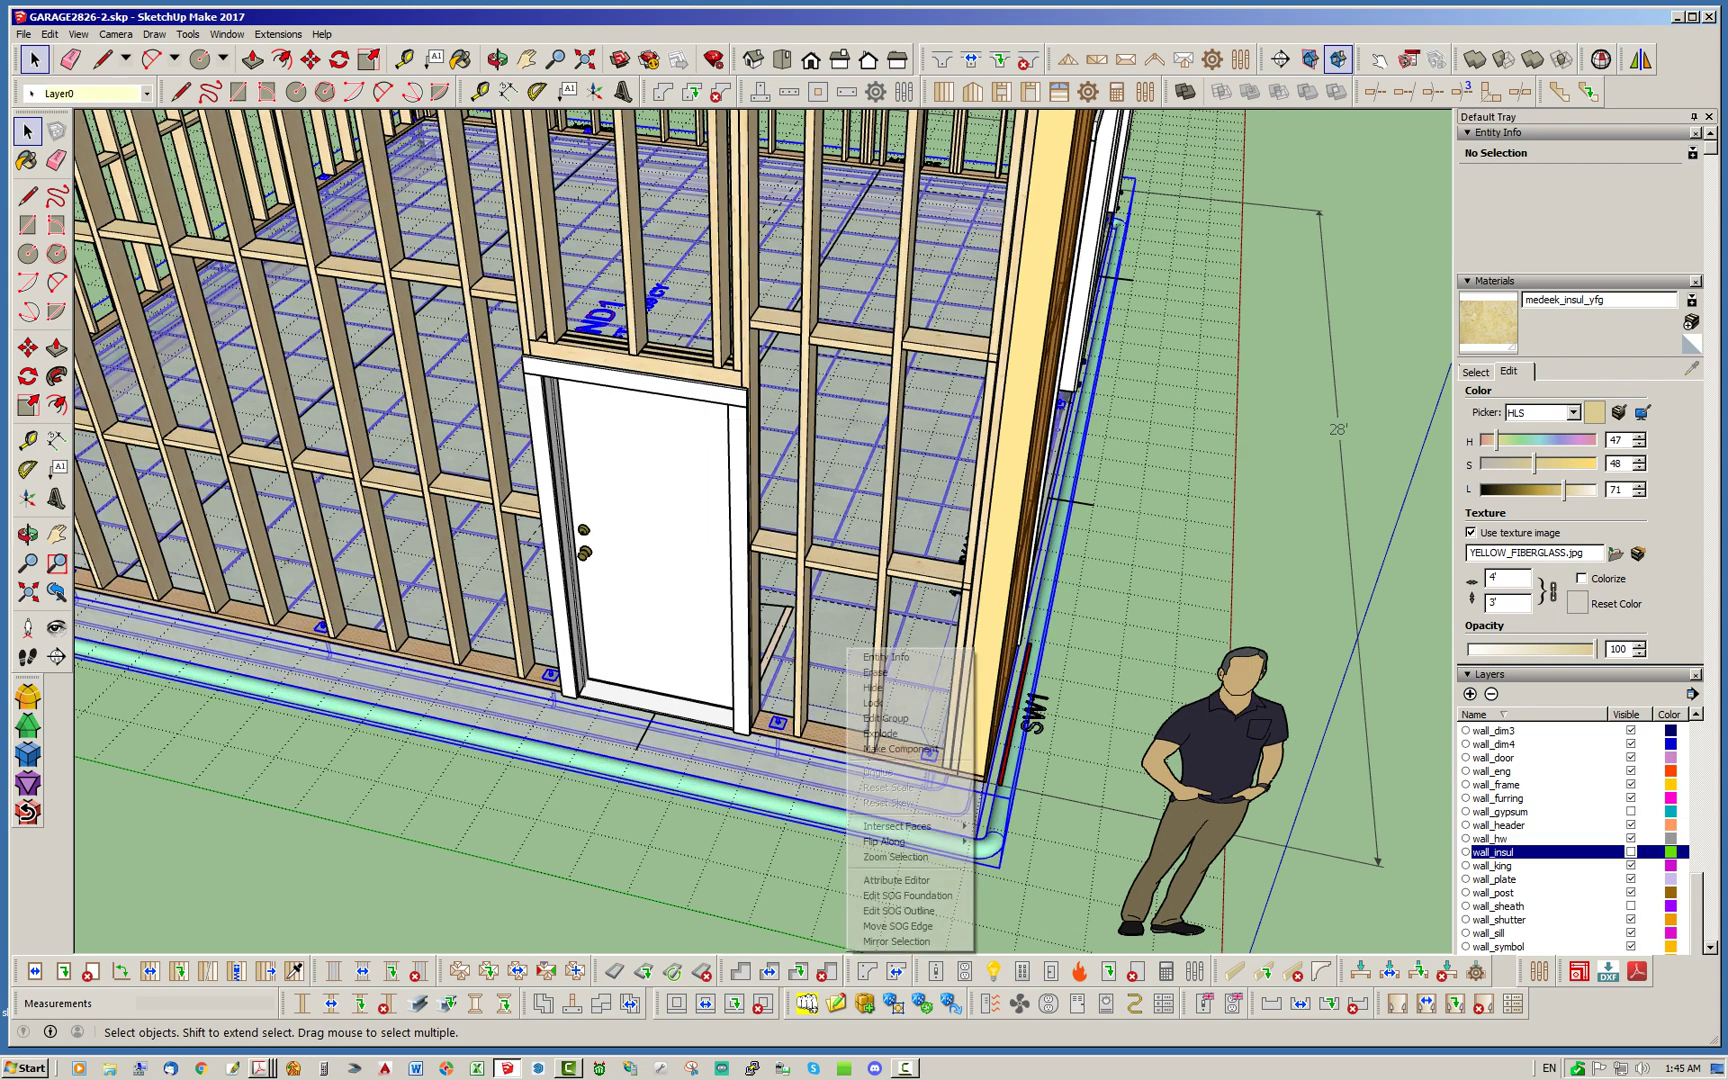
{"action": "left_click", "coordinate": [908, 895]}
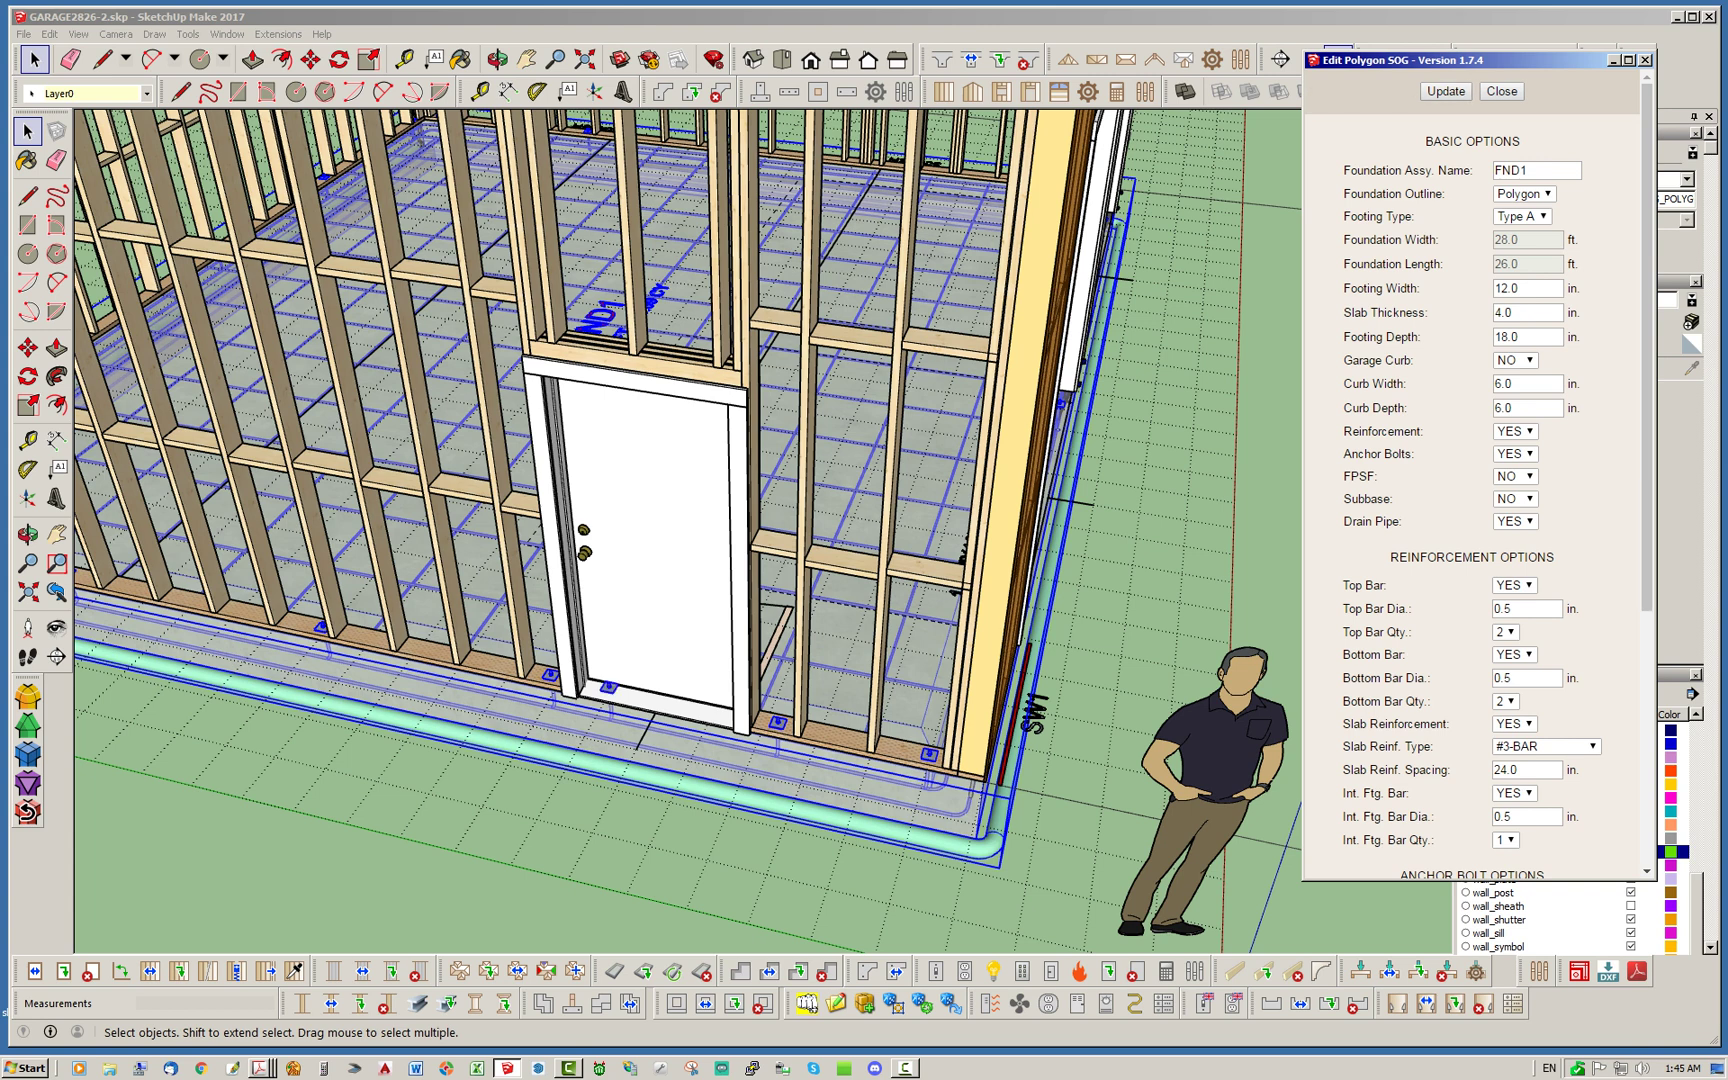
{"action": "left_click", "coordinate": [1492, 92]}
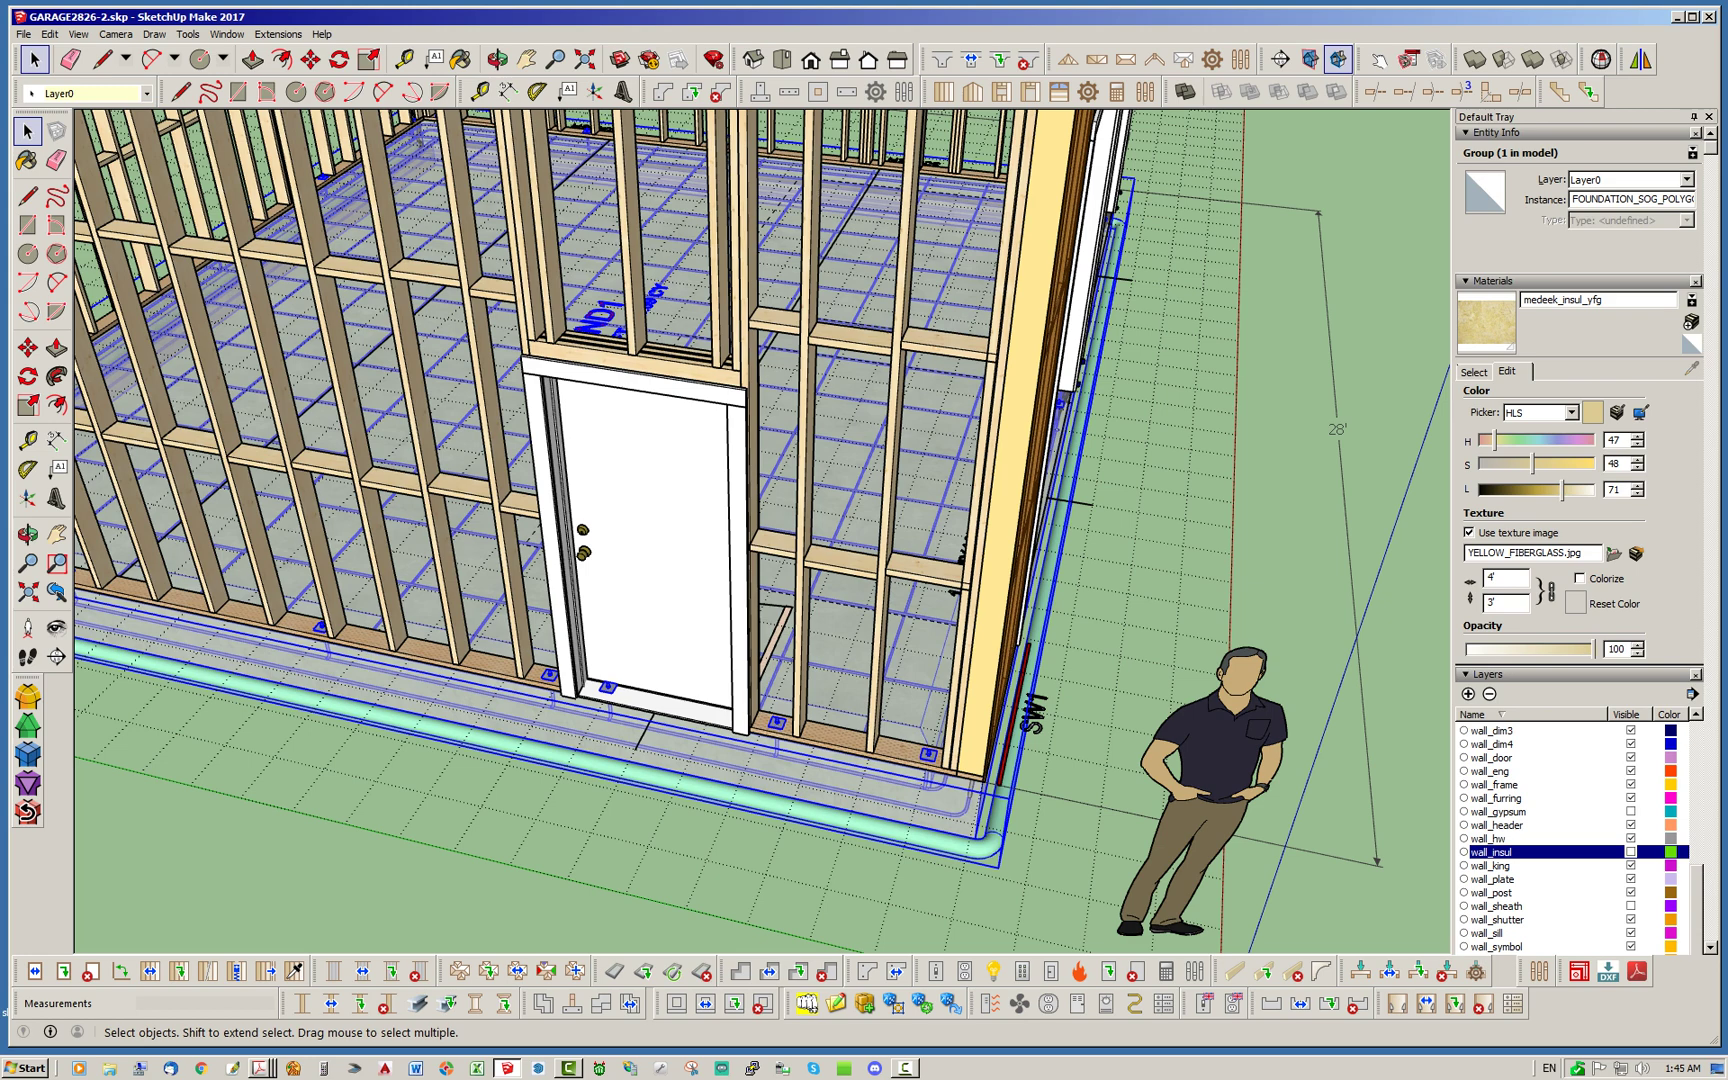
Open the foundation group, delete the regenerated anchor bolt in the entry door opening, and exit the group
{"action": "double_click", "coordinate": [790, 778]}
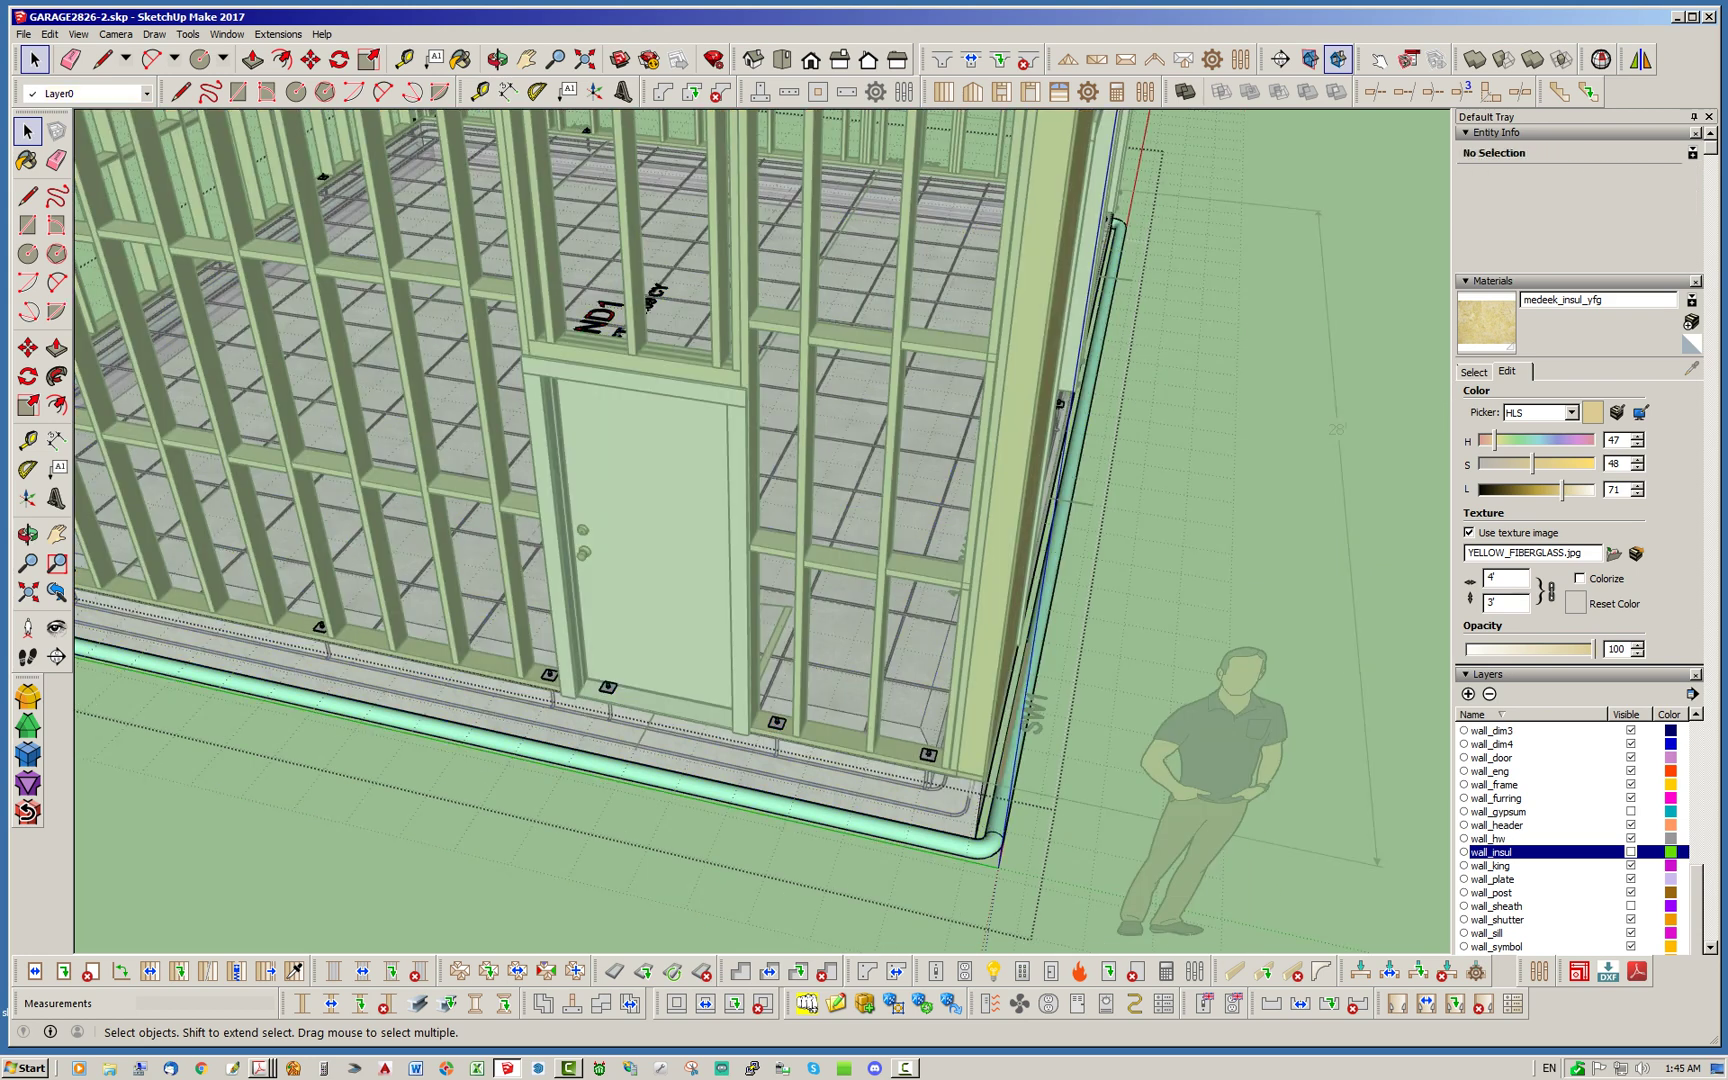
{"action": "left_click", "coordinate": [607, 687]}
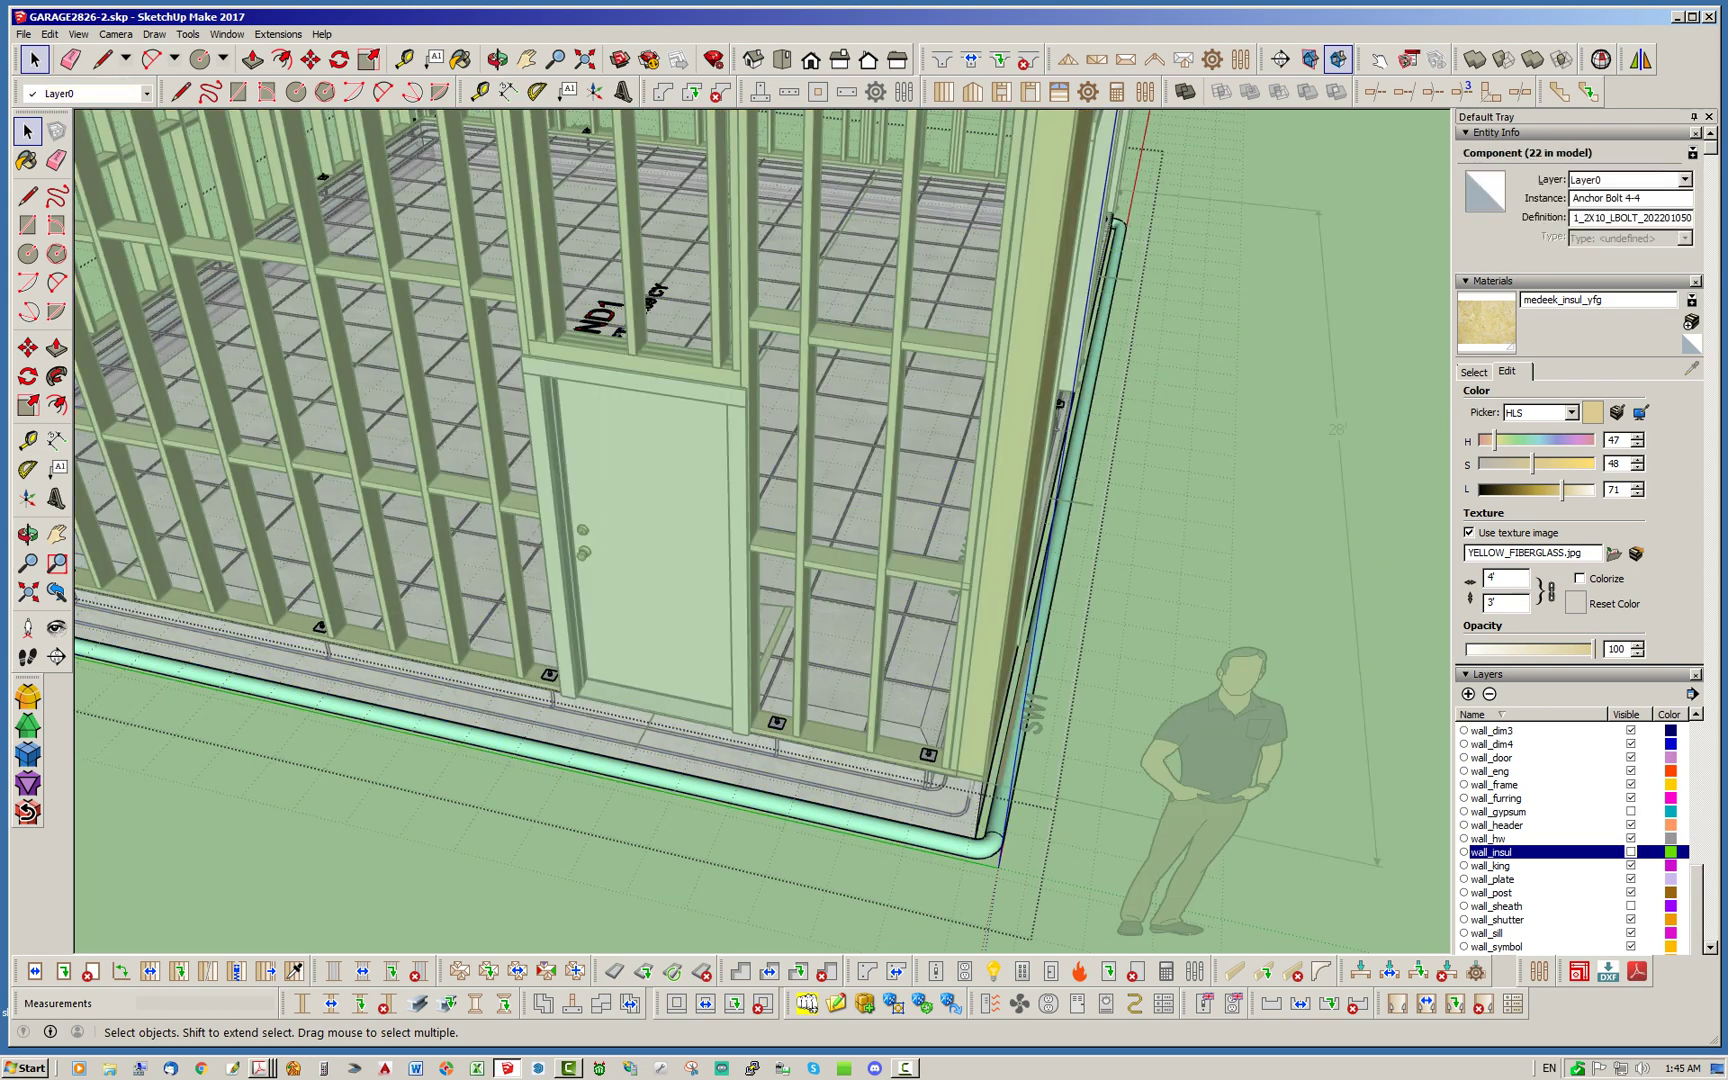
{"action": "key", "text": "Escape"}
{"action": "key", "text": "Escape"}
Examine the anchor bolts and strap holdowns along the front wall beneath both garage doors
{"action": "scroll", "coordinate": [750, 738], "scroll_direction": "down", "scroll_amount": 3}
{"action": "middle_click_drag", "start_coordinate": [750, 738], "coordinate": [680, 700]}
{"action": "scroll", "coordinate": [885, 660], "scroll_direction": "up", "scroll_amount": 5}
{"action": "middle_click_drag", "start_coordinate": [885, 660], "coordinate": [850, 652]}
{"action": "scroll", "coordinate": [762, 430], "scroll_direction": "down", "scroll_amount": 3}
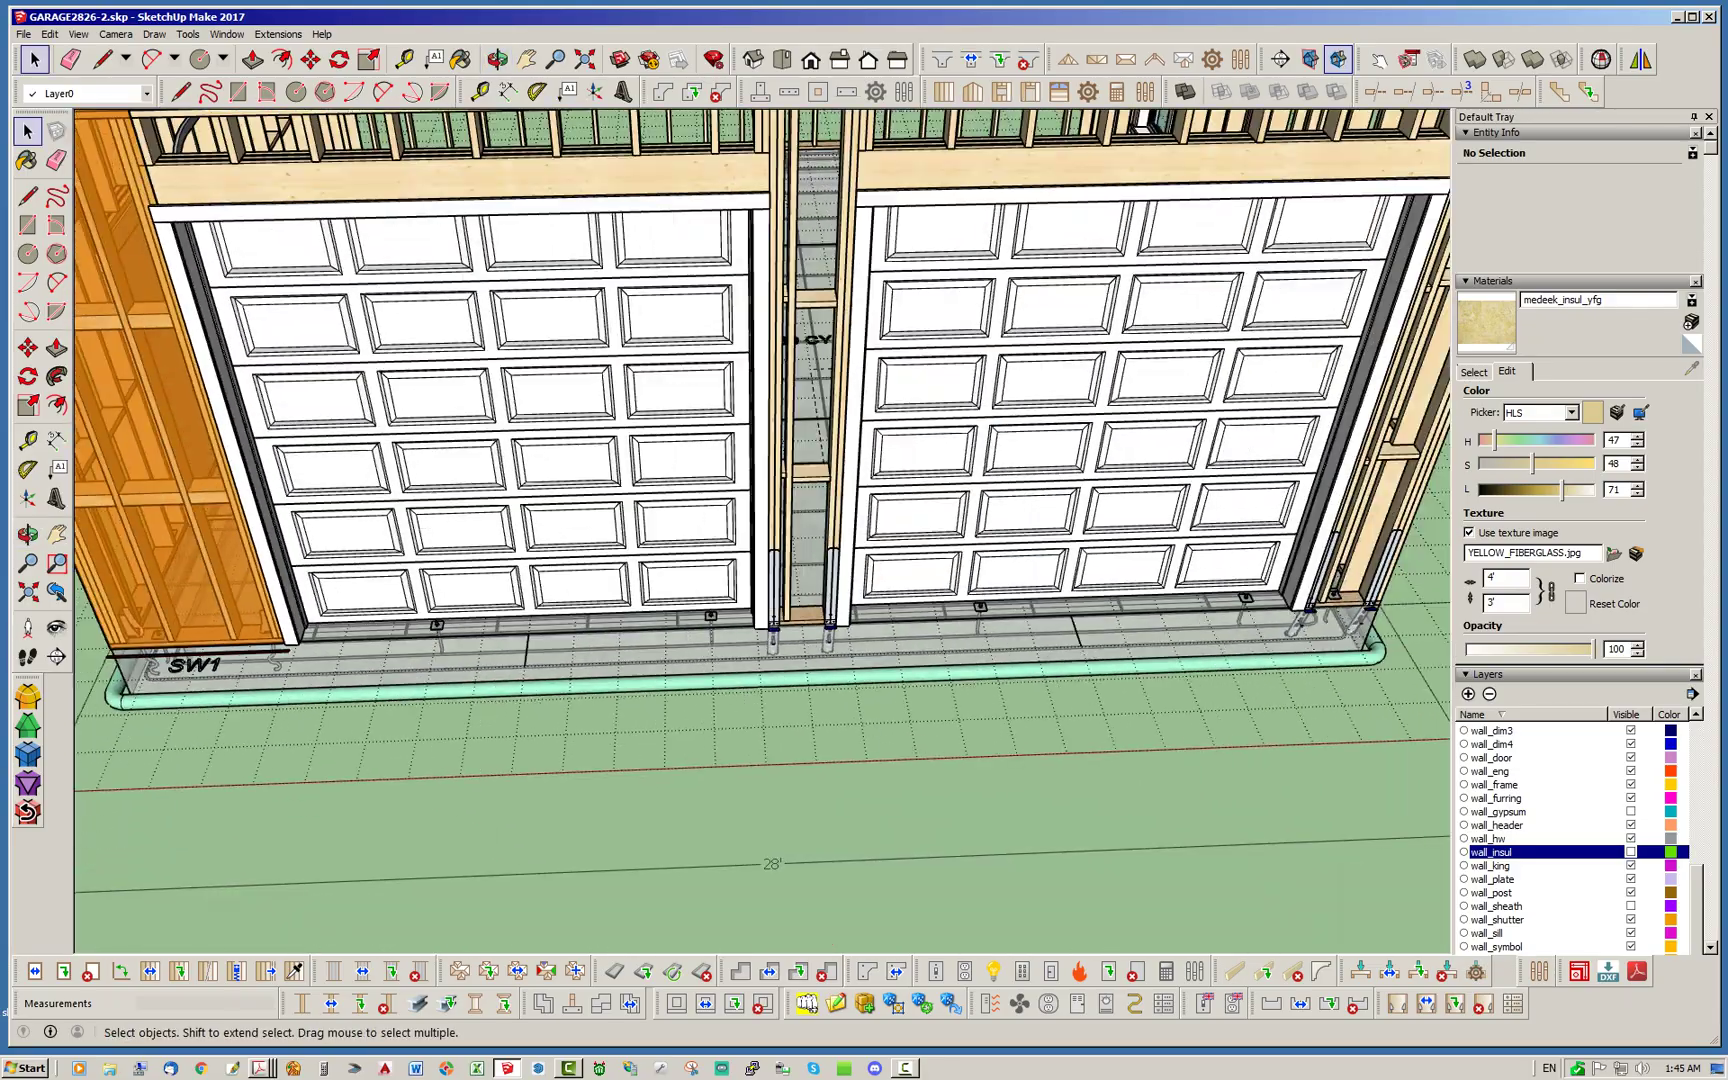
{"action": "scroll", "coordinate": [1250, 640], "scroll_direction": "up", "scroll_amount": 8}
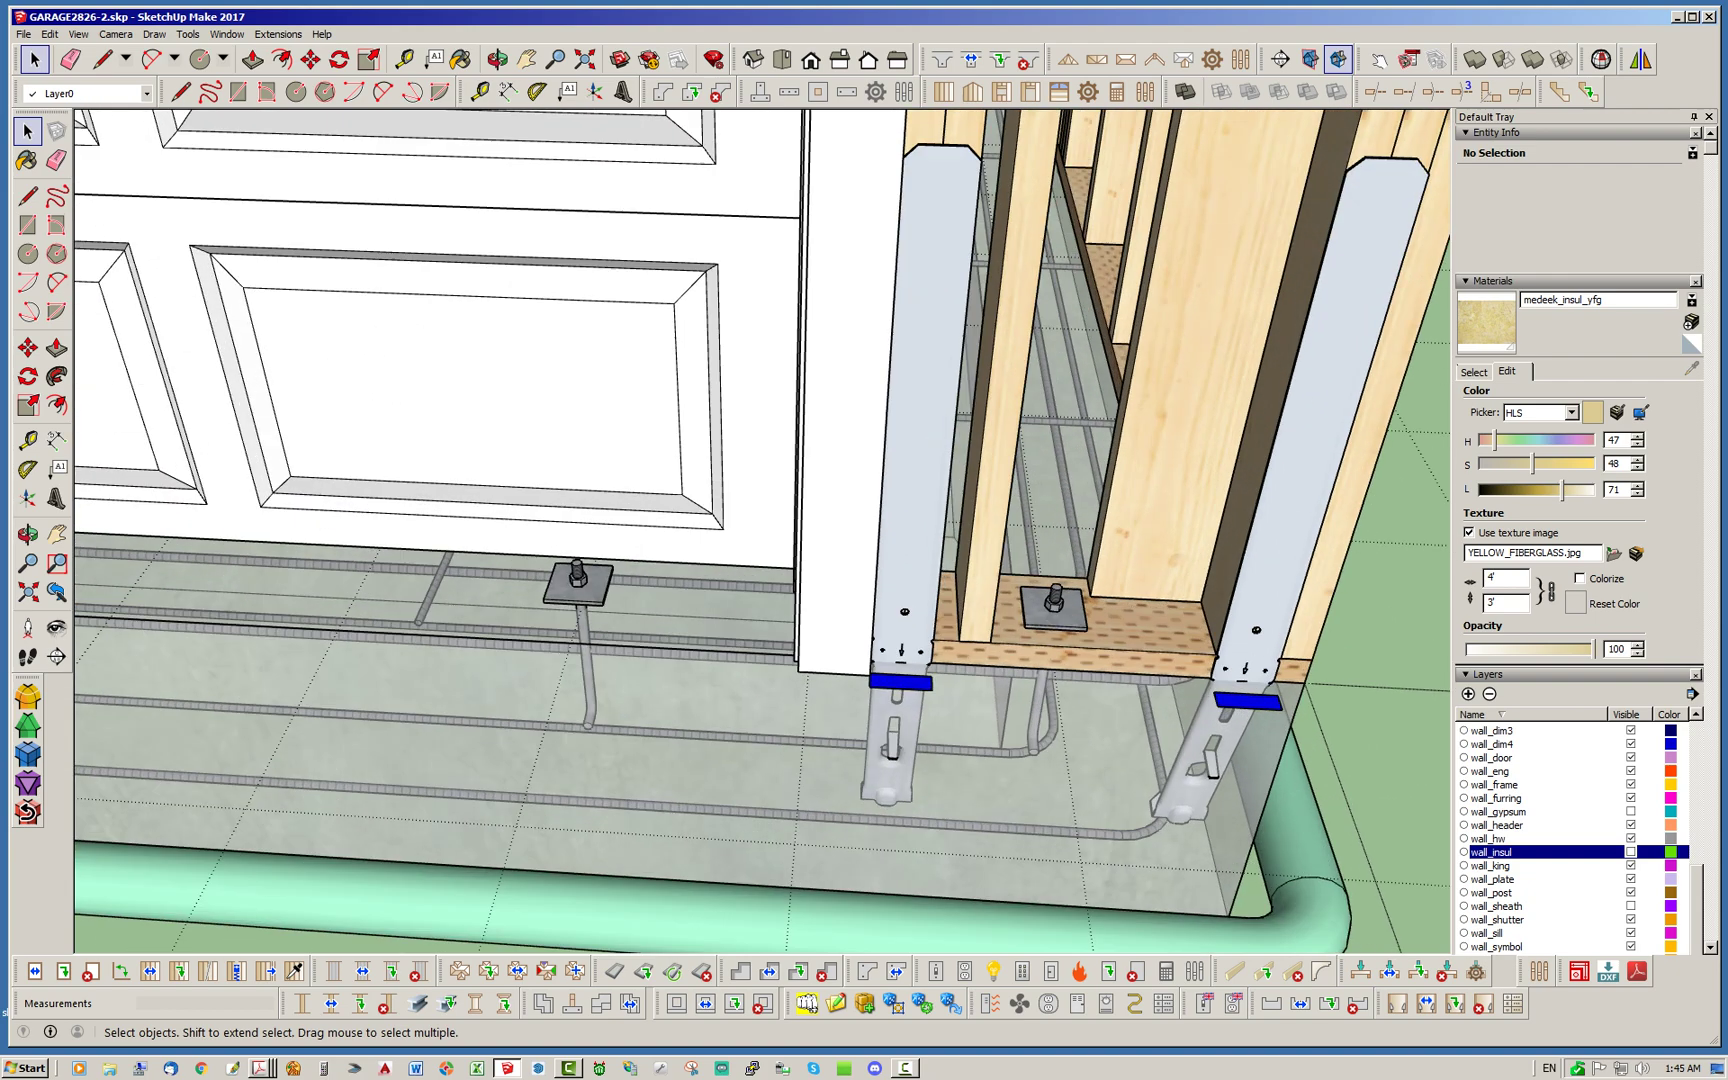
{"action": "middle_click_drag", "start_coordinate": [1000, 640], "coordinate": [930, 645]}
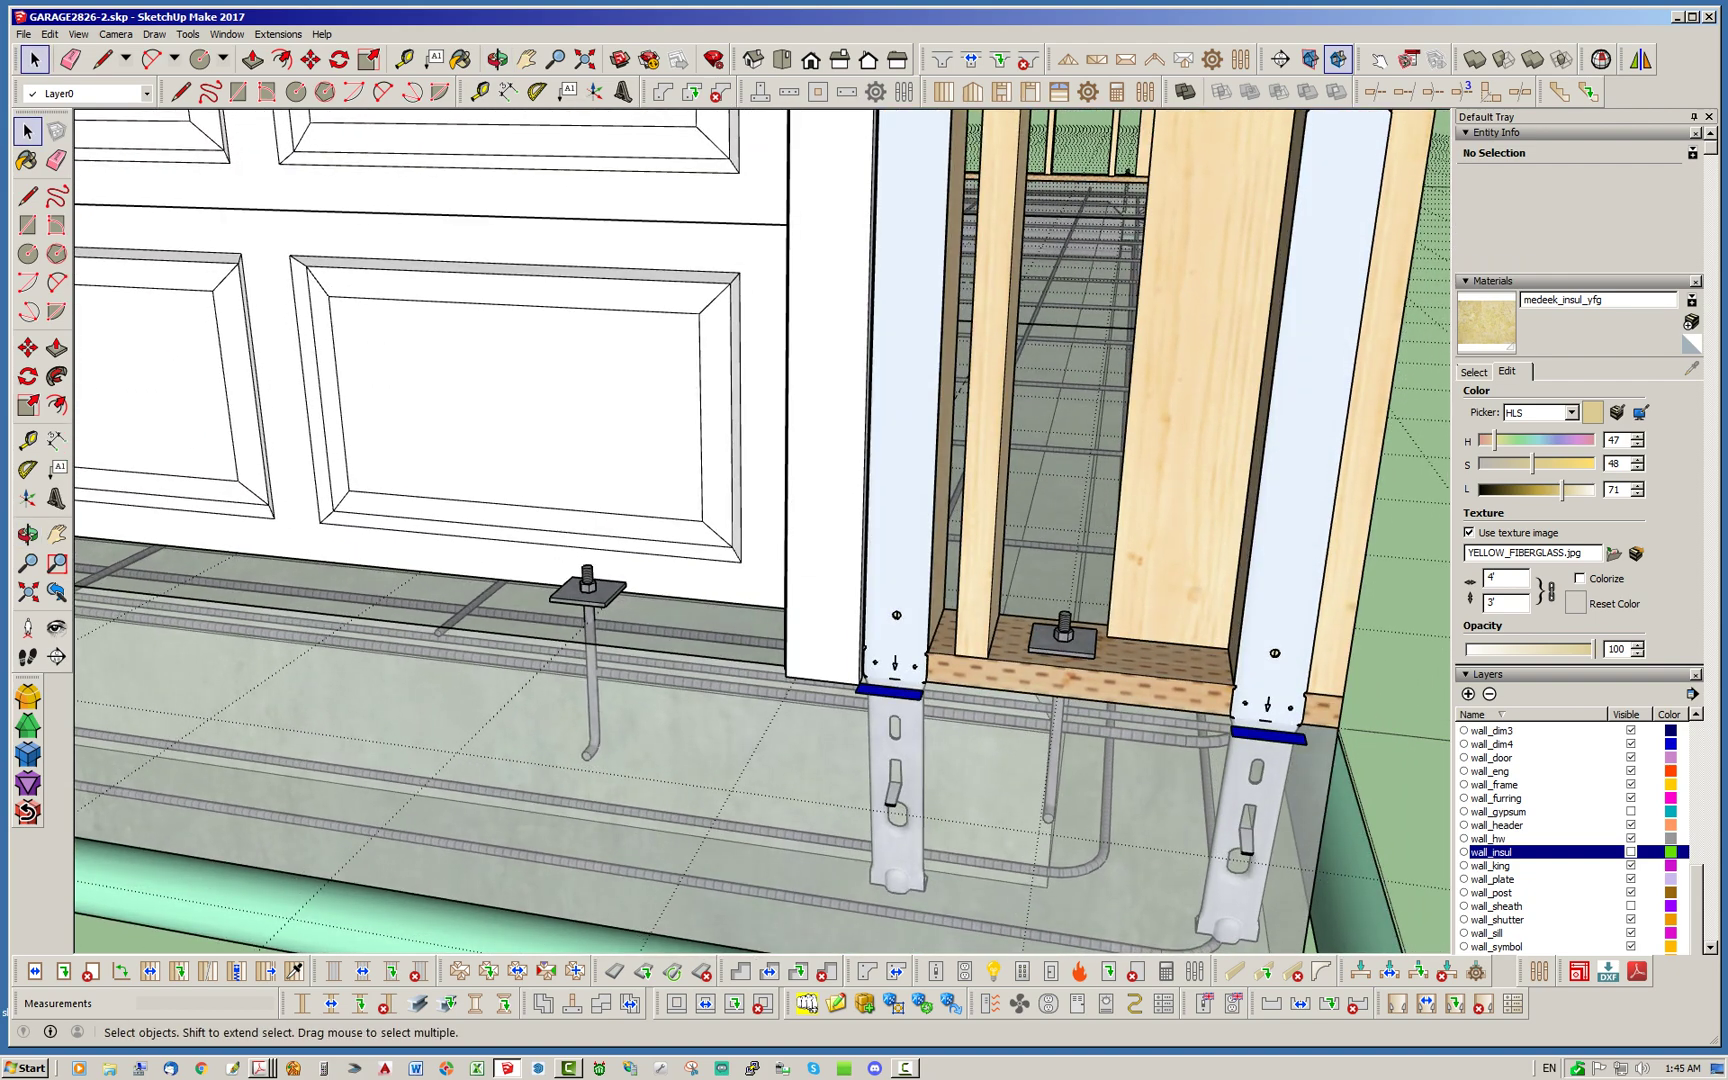
{"action": "scroll", "coordinate": [760, 530], "scroll_direction": "down", "scroll_amount": 6}
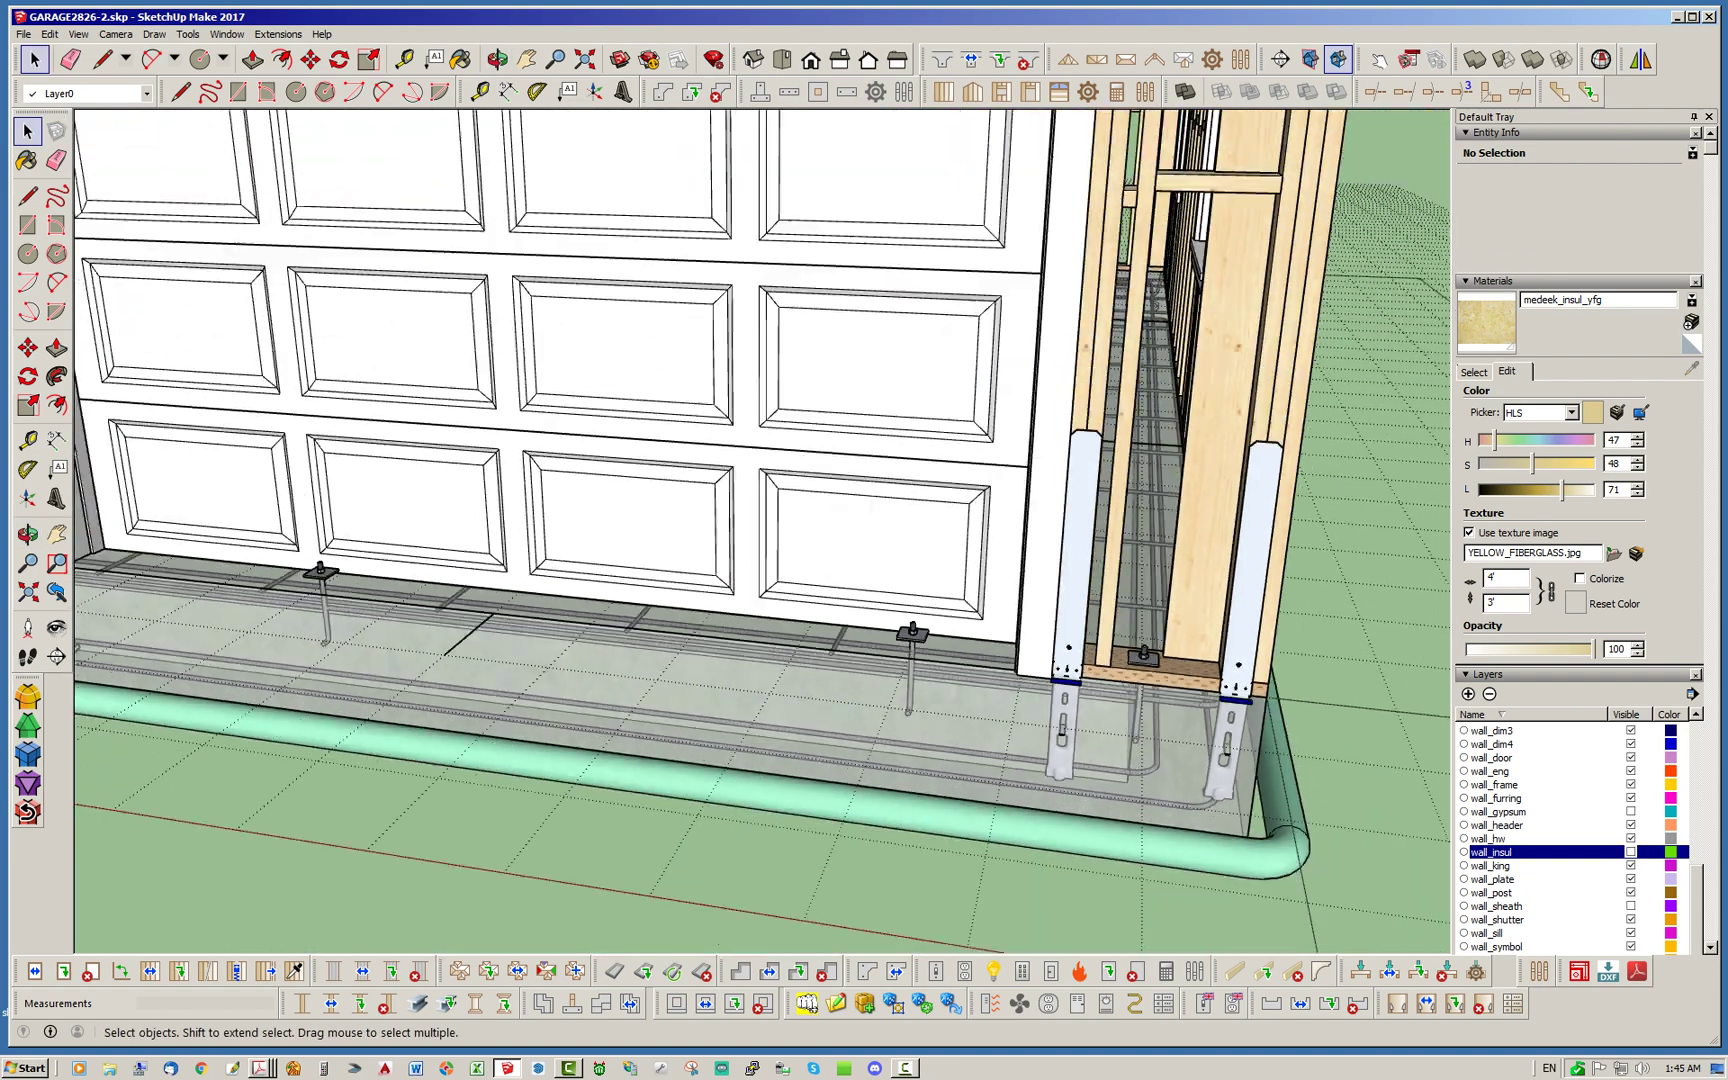
{"action": "scroll", "coordinate": [760, 530], "scroll_direction": "down", "scroll_amount": 6}
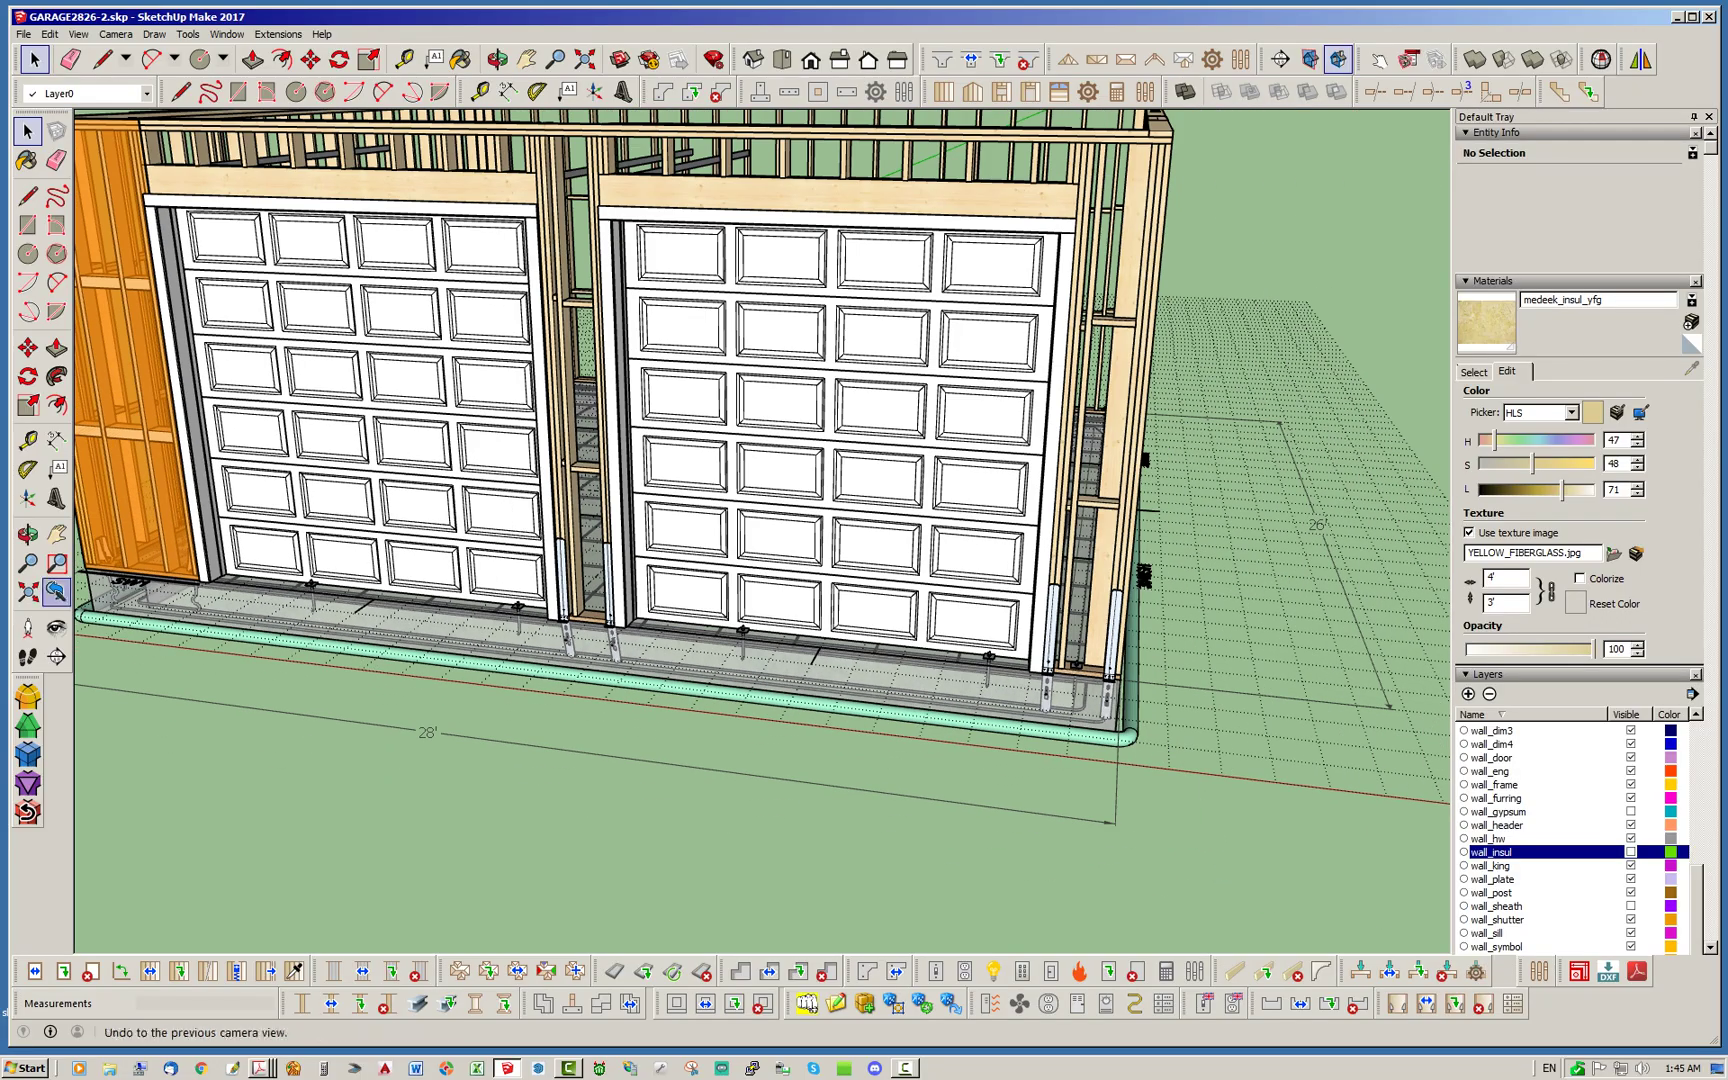
{"action": "middle_click_drag", "start_coordinate": [760, 530], "coordinate": [860, 520]}
{"action": "scroll", "coordinate": [595, 650], "scroll_direction": "up", "scroll_amount": 5}
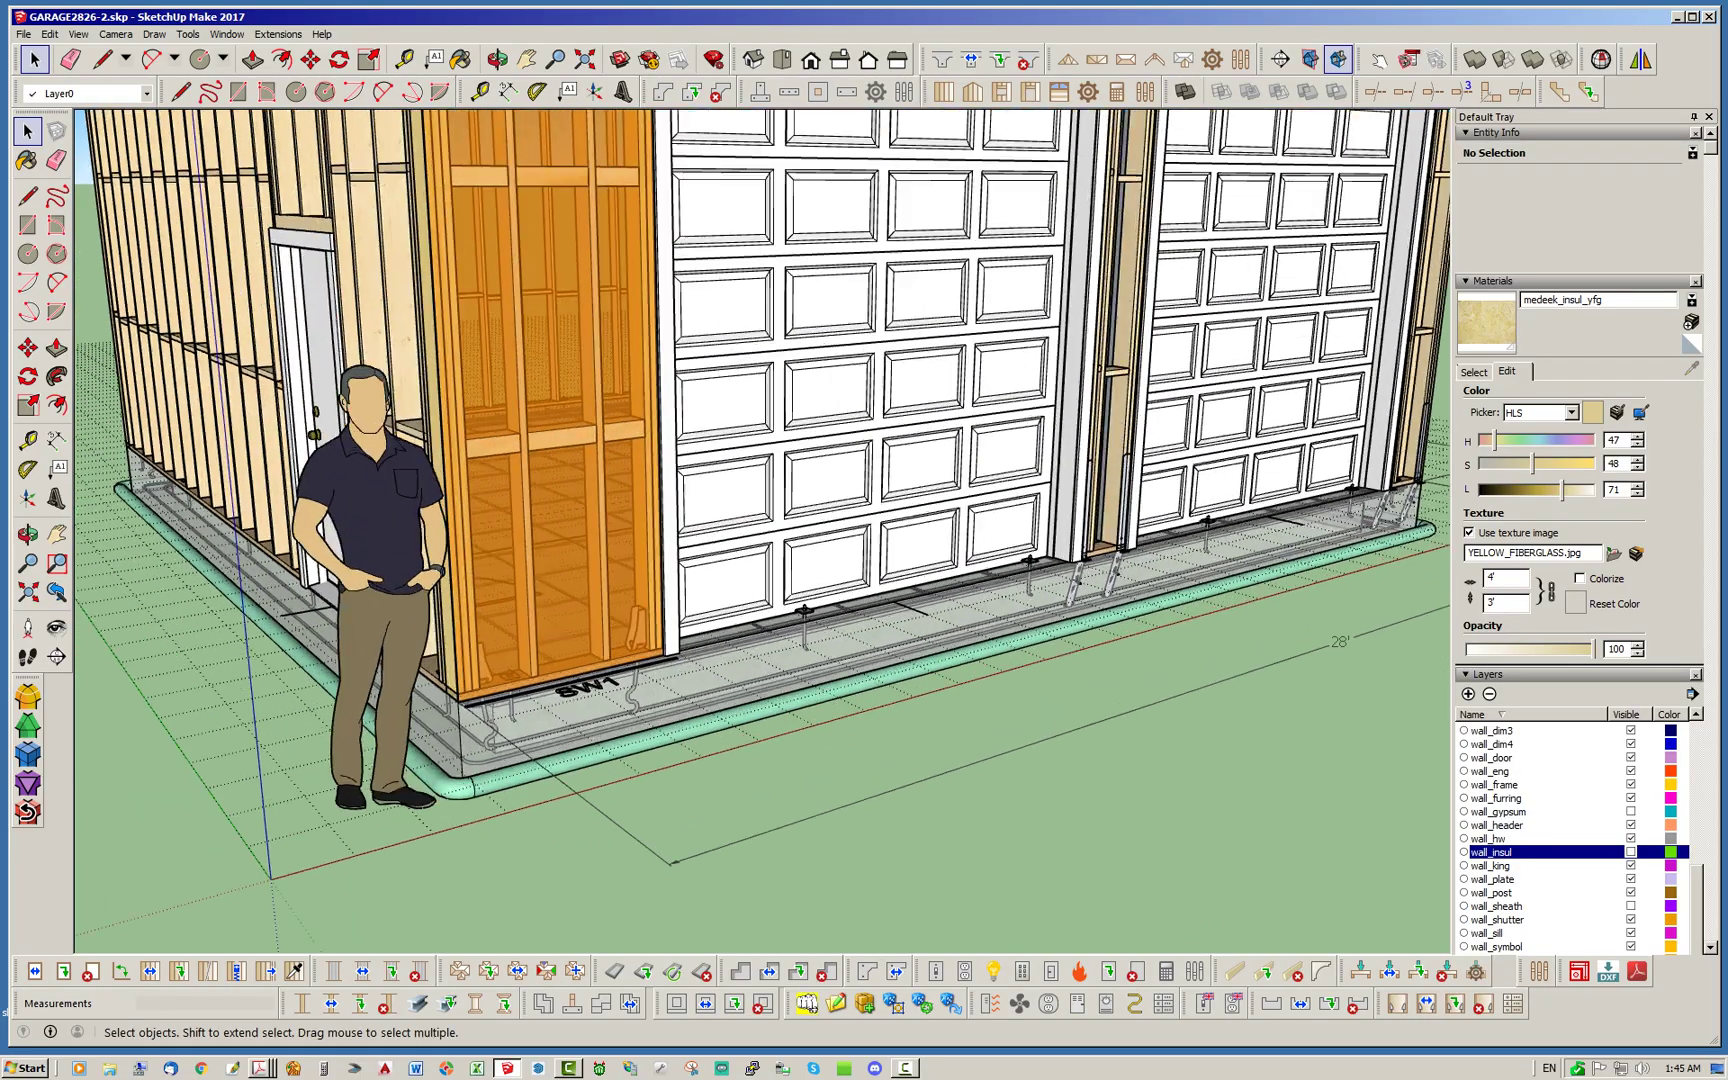
{"action": "middle_click_drag", "start_coordinate": [600, 650], "coordinate": [503, 668]}
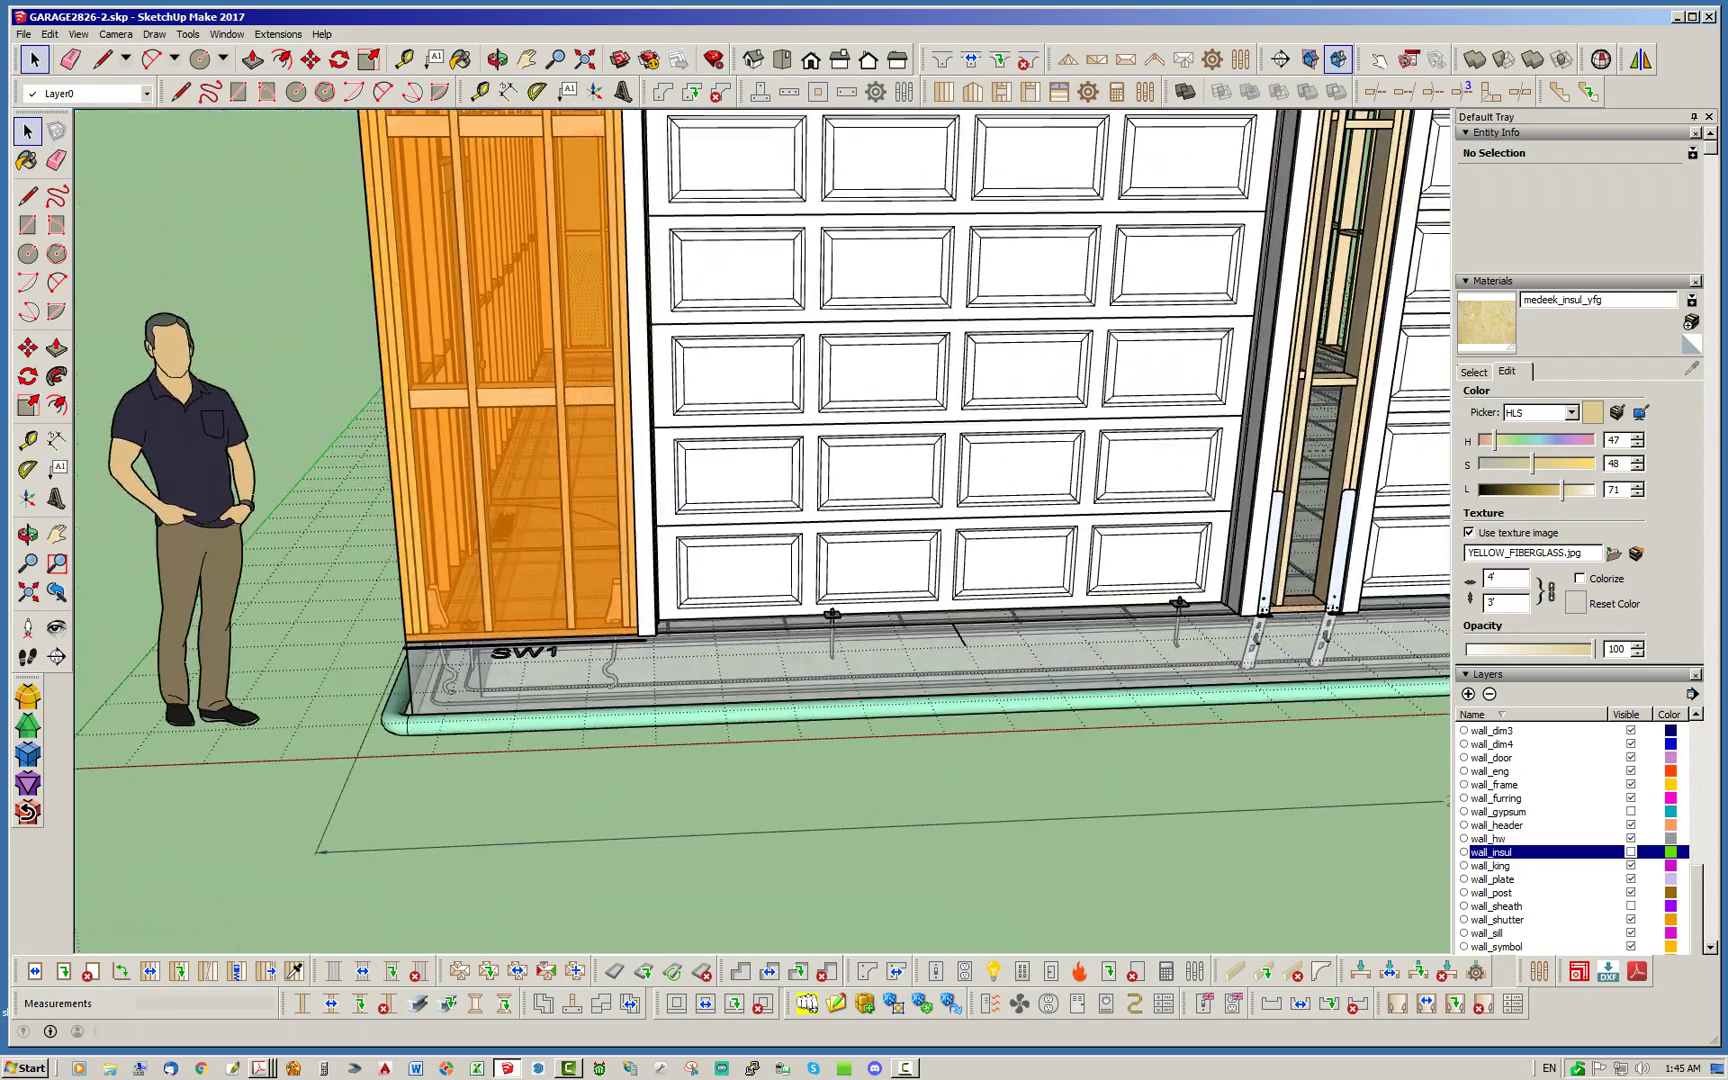
{"action": "scroll", "coordinate": [503, 668], "scroll_direction": "down", "scroll_amount": 5}
{"action": "scroll", "coordinate": [1160, 630], "scroll_direction": "up", "scroll_amount": 4}
{"action": "scroll", "coordinate": [512, 495], "scroll_direction": "down", "scroll_amount": 2}
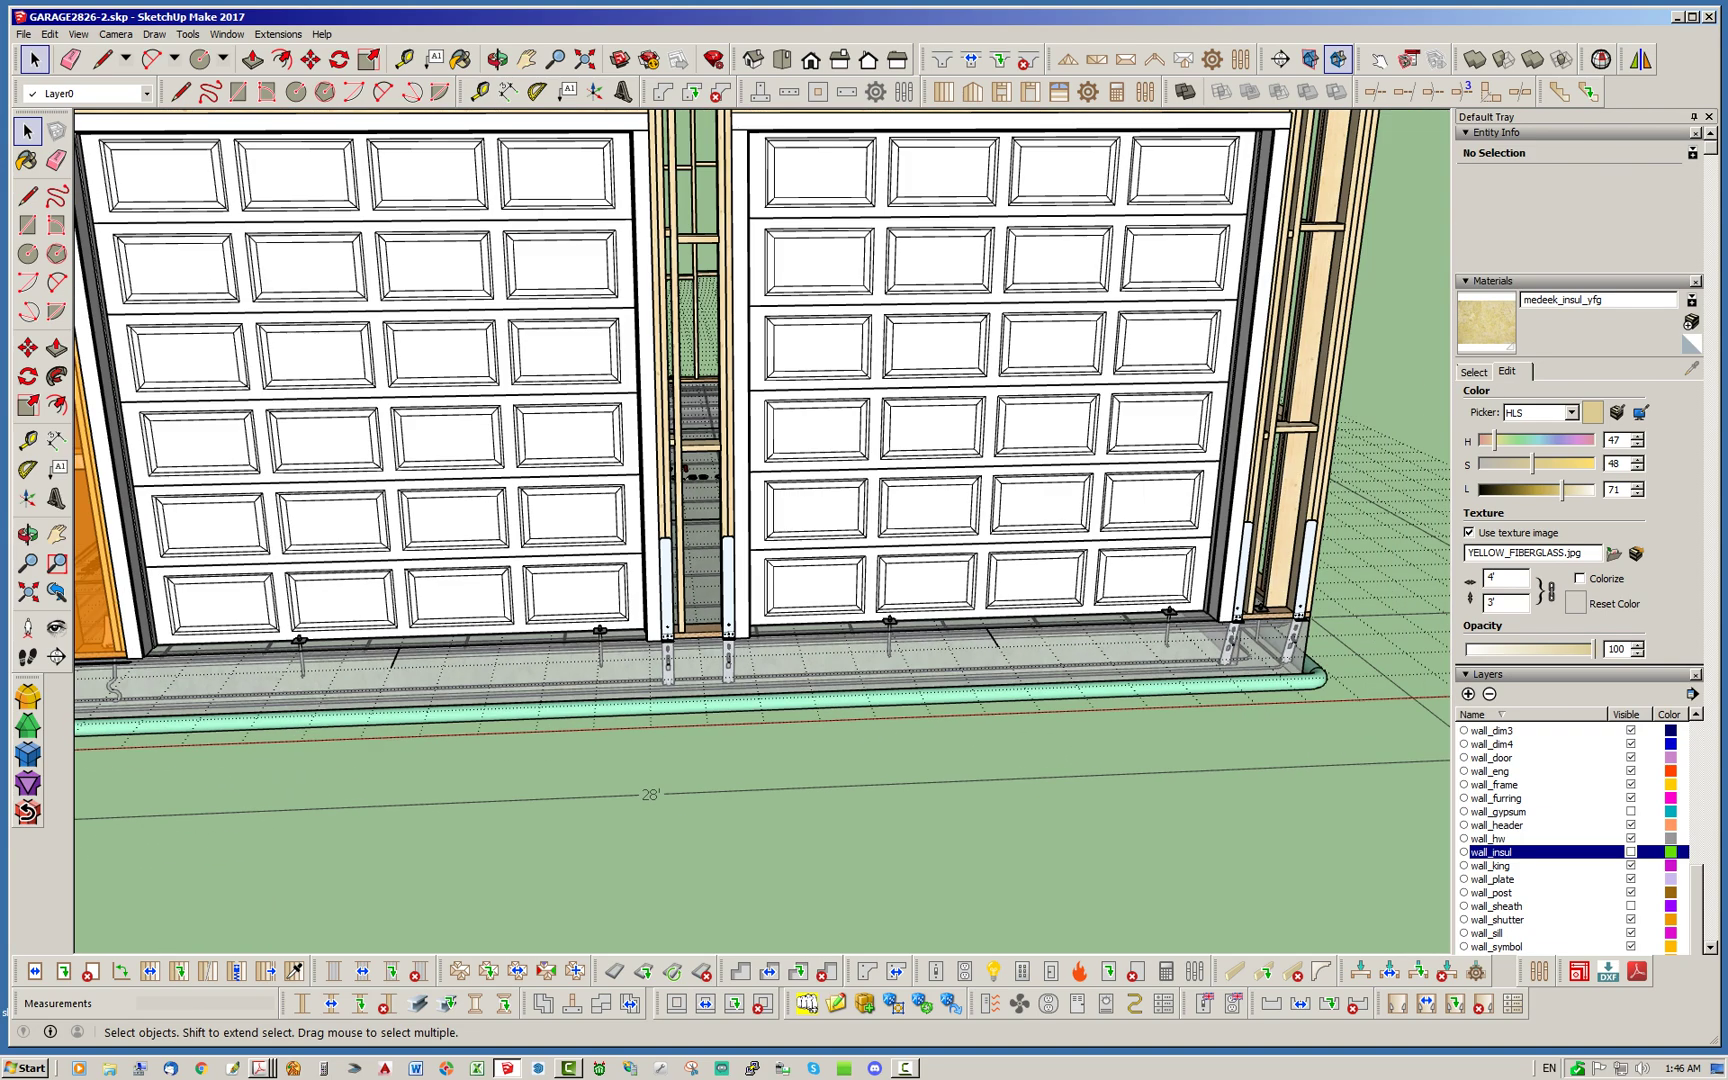
{"action": "scroll", "coordinate": [990, 605], "scroll_direction": "up", "scroll_amount": 2}
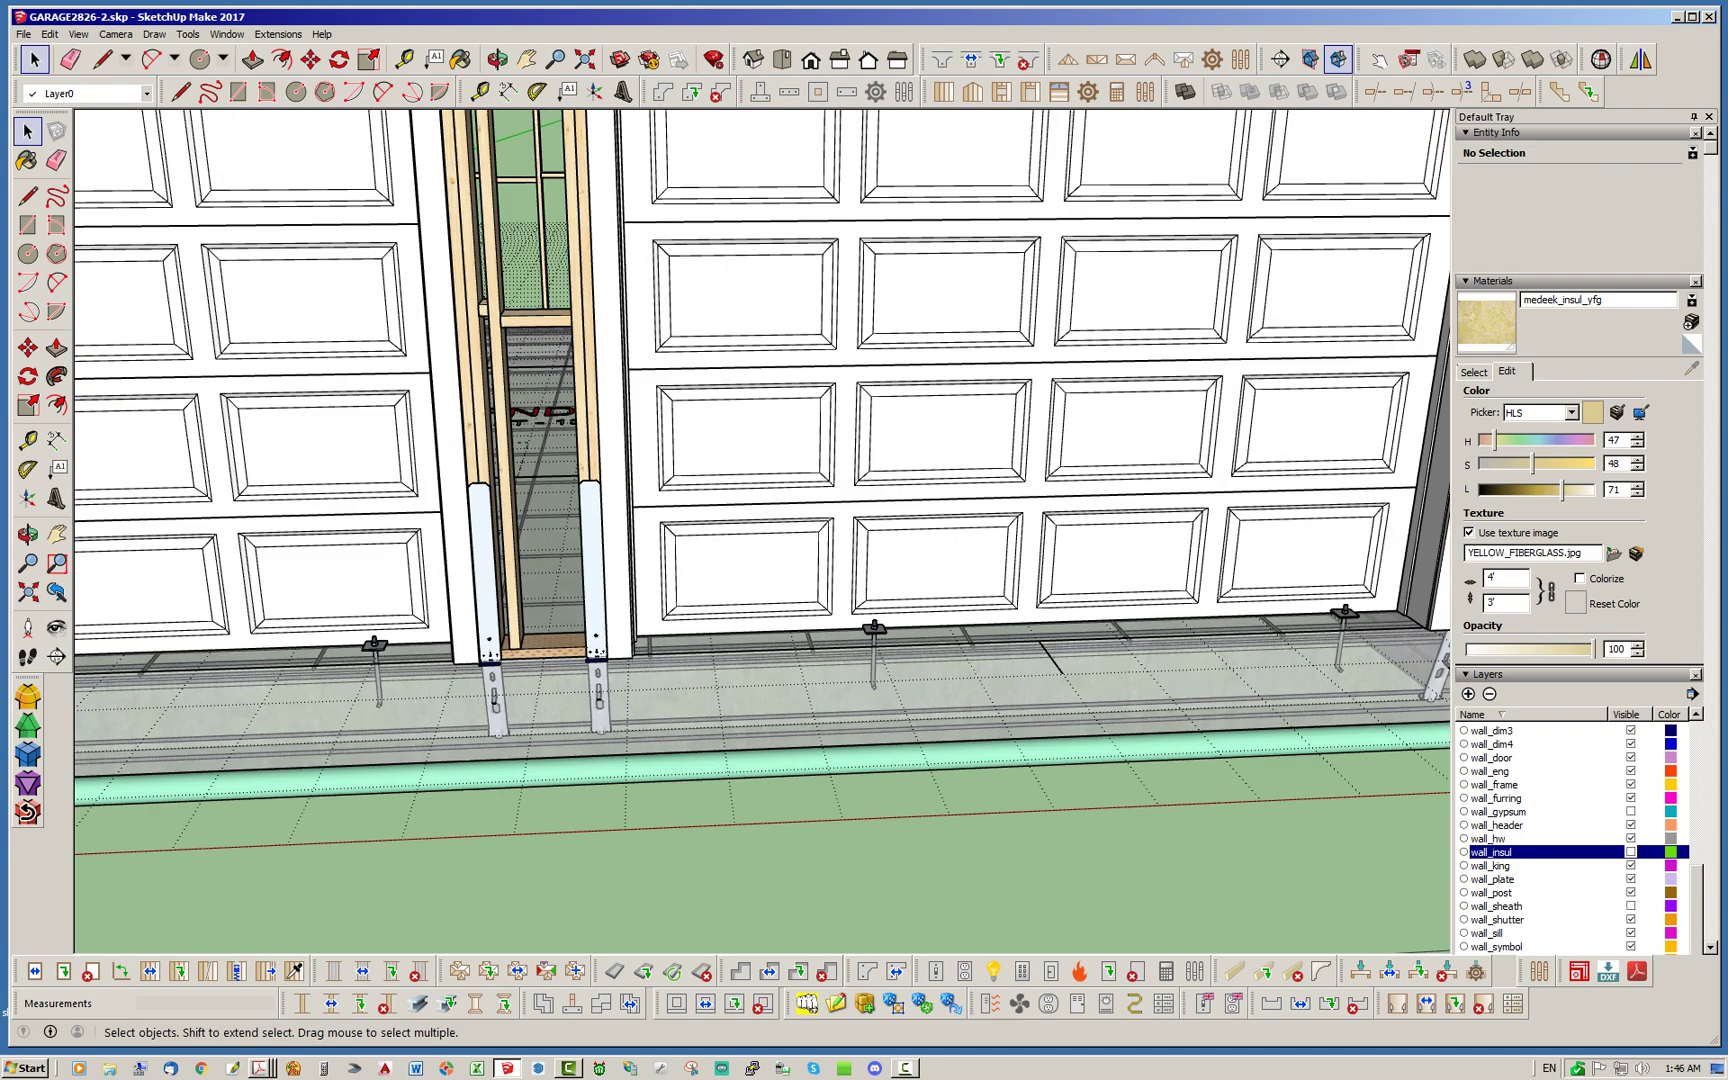
Open the foundation group and delete the right garage door's outer anchor bolt and the left door's bolt nearest the center post
{"action": "double_click", "coordinate": [985, 695]}
{"action": "left_click", "coordinate": [874, 632]}
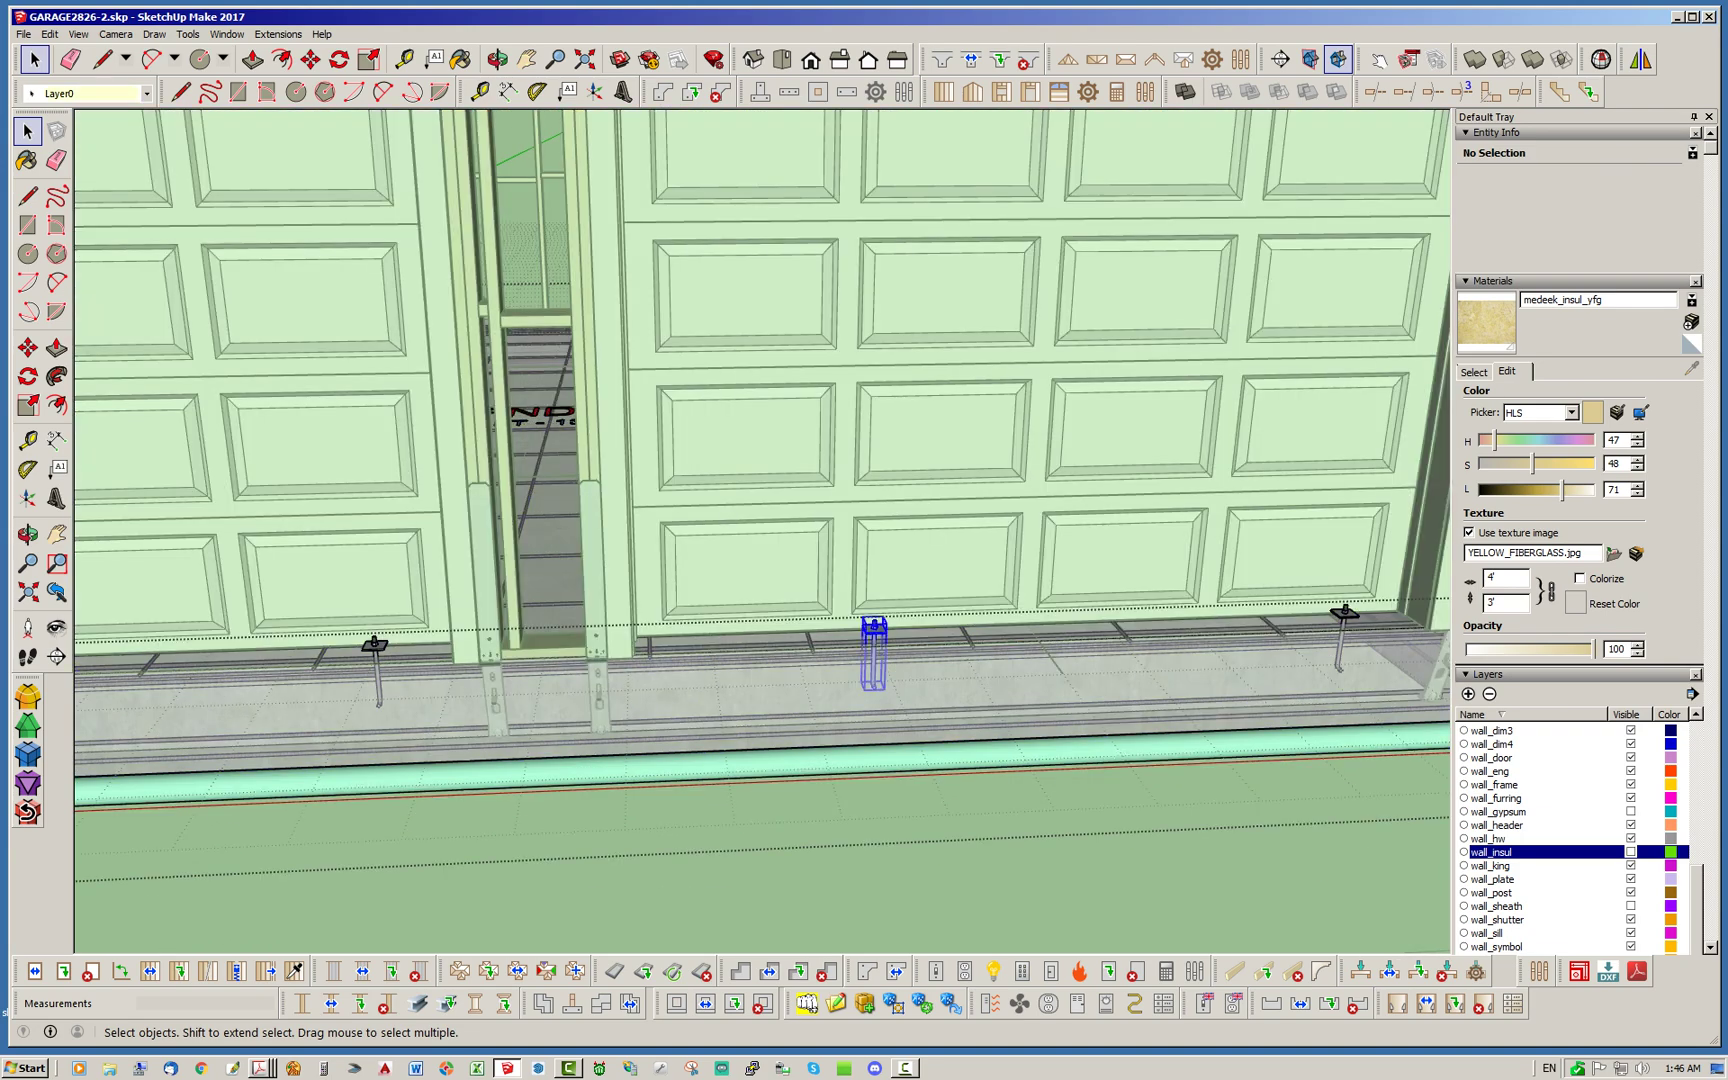
{"action": "left_click", "coordinate": [1344, 618]}
{"action": "key", "text": "Escape"}
{"action": "left_click", "coordinate": [375, 646]}
{"action": "key", "text": "Delete"}
Move the remaining anchor bolt beneath the right garage door 3'11" along the red axis onto the plate between the two doors
{"action": "left_click", "coordinate": [874, 630]}
{"action": "left_click", "coordinate": [310, 59]}
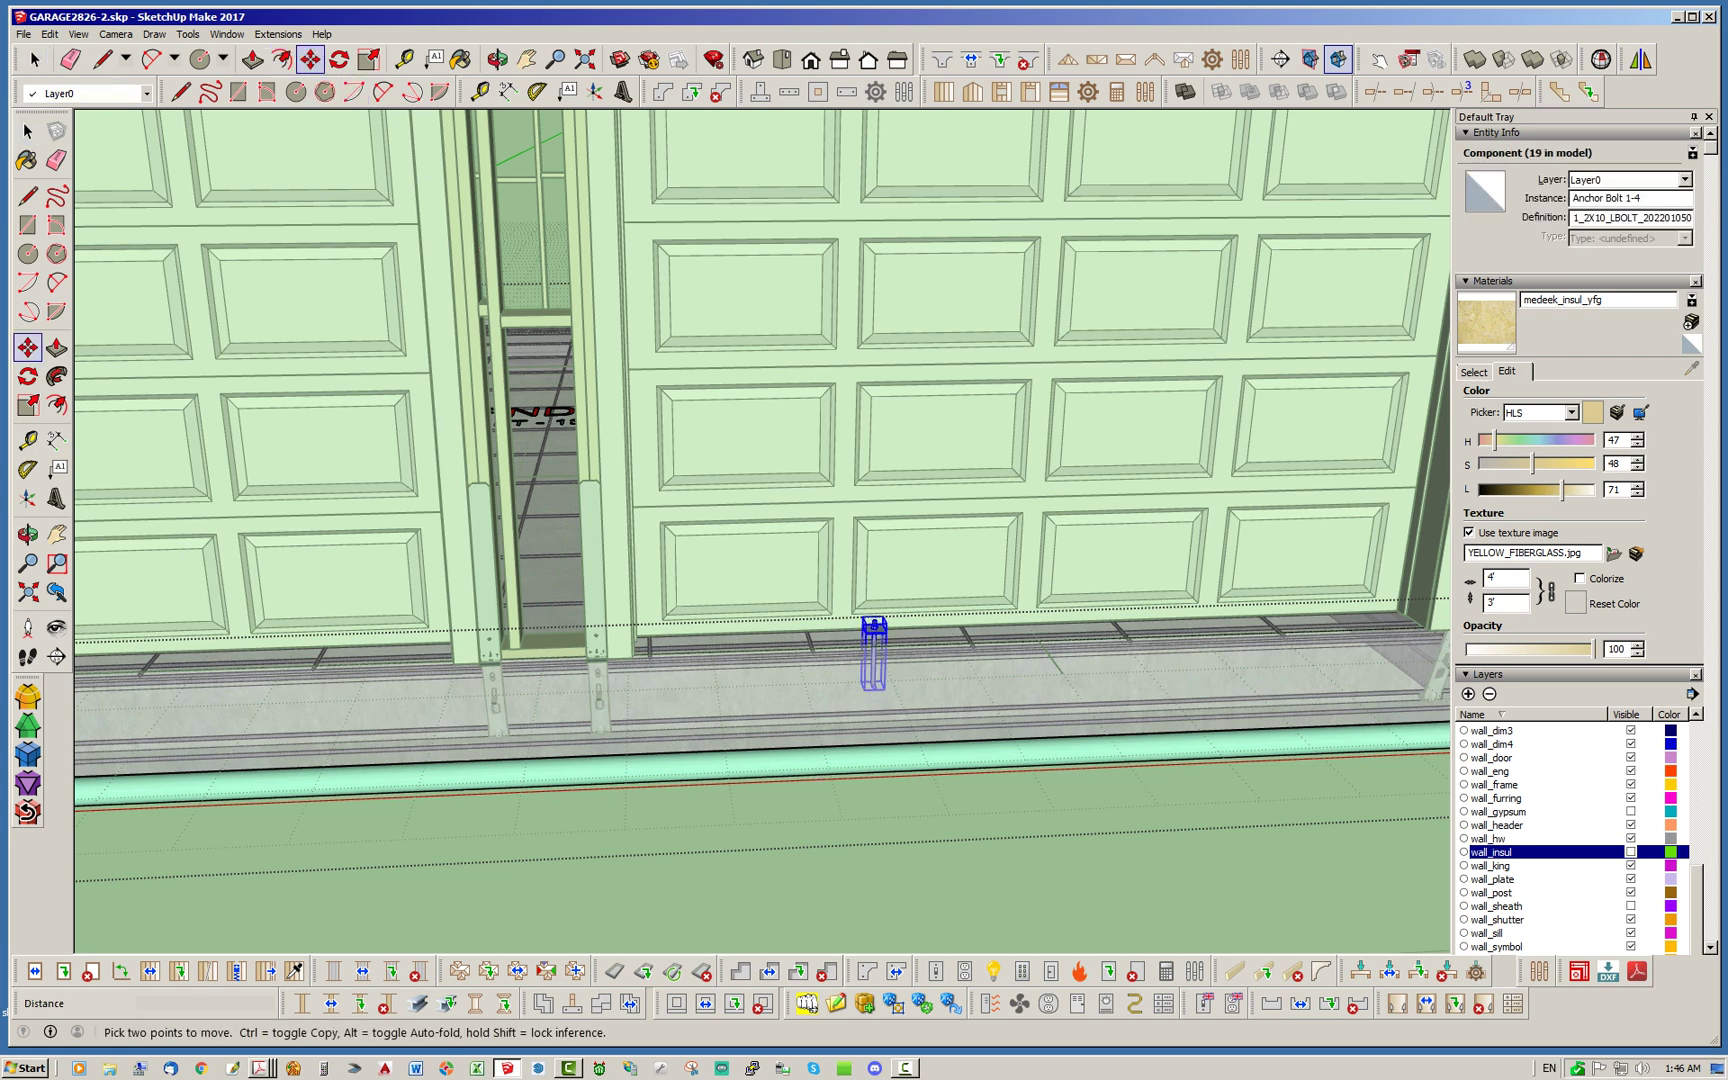
{"action": "left_click", "coordinate": [862, 874]}
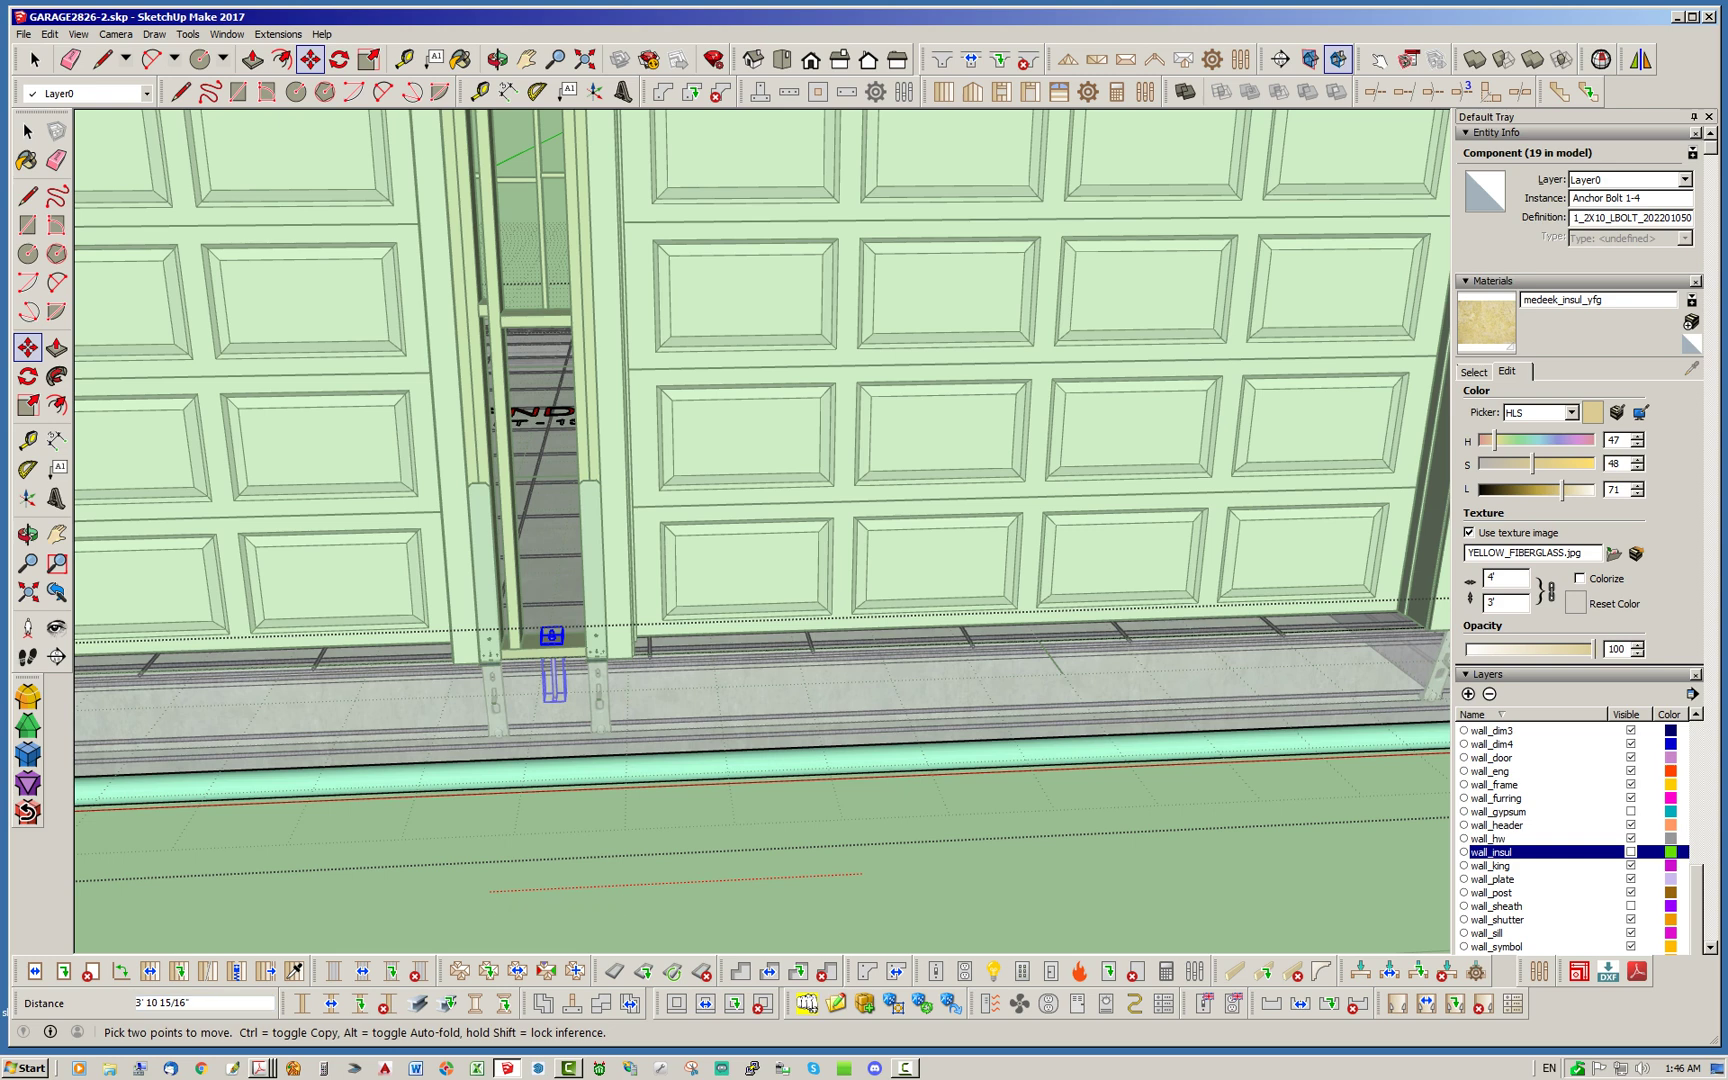
{"action": "type", "text": "3'11"}
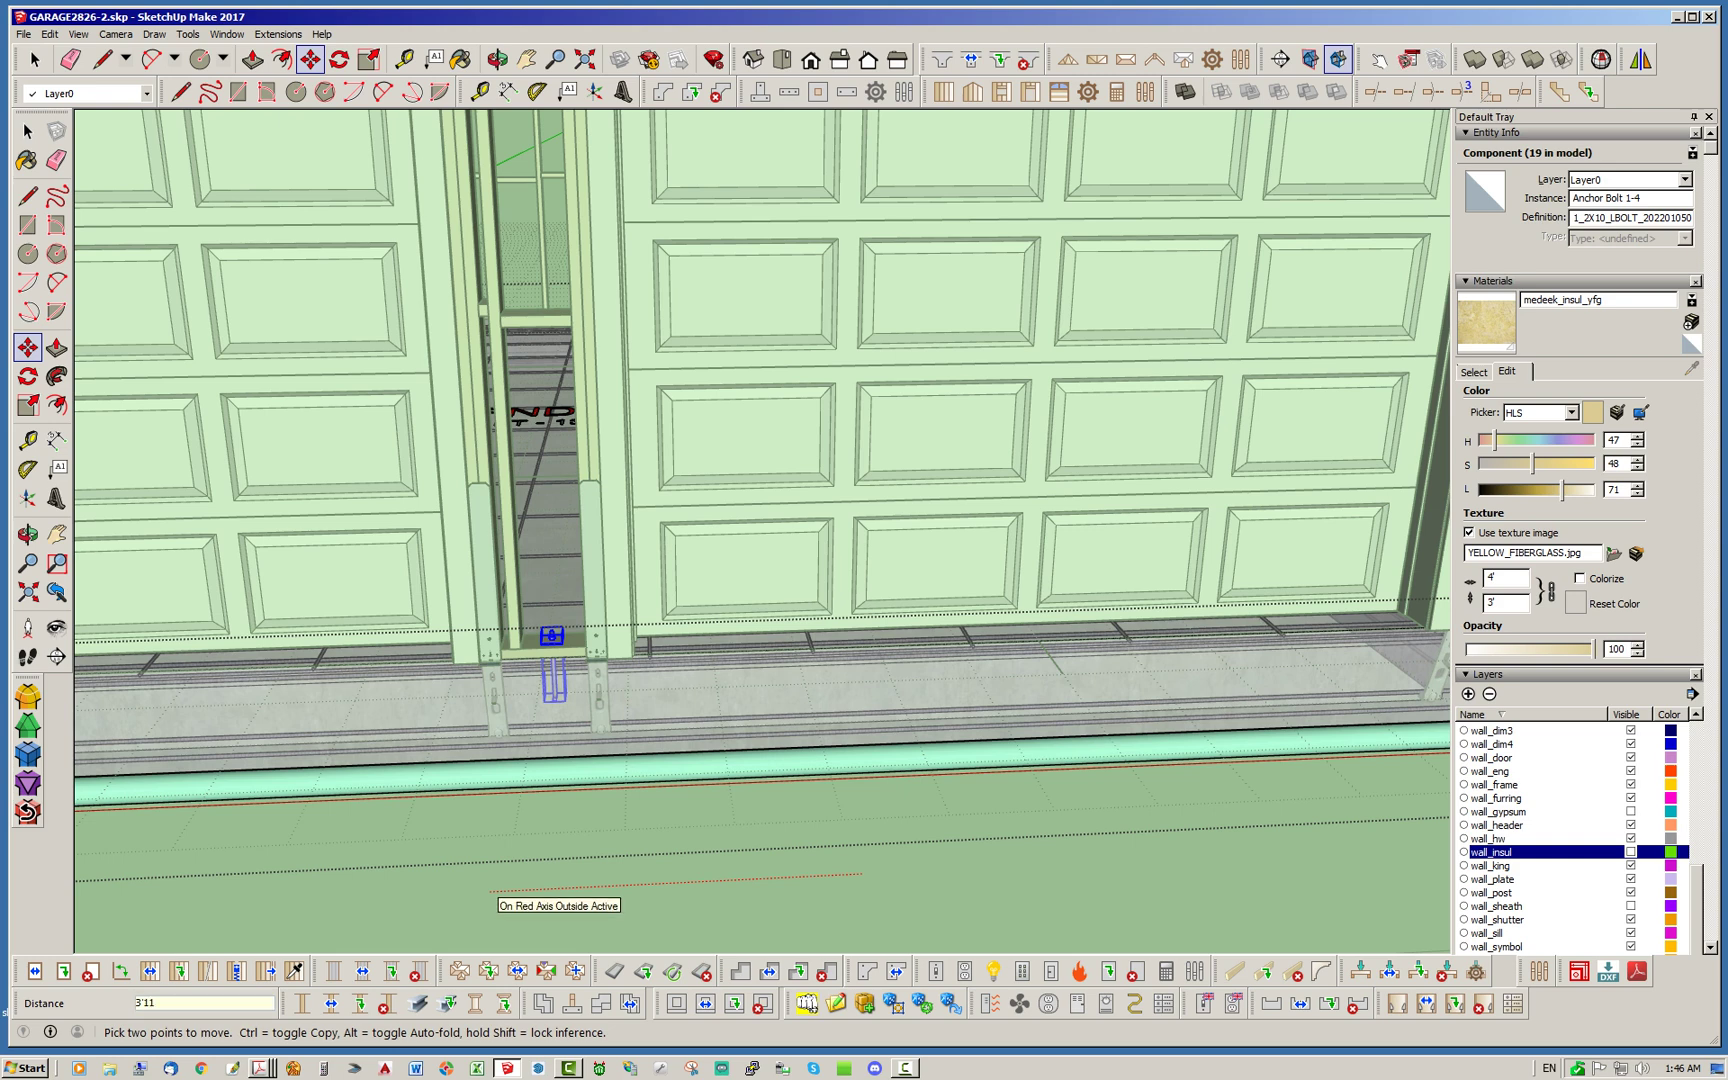
{"action": "type", "text": "\""}
{"action": "key", "text": "Return"}
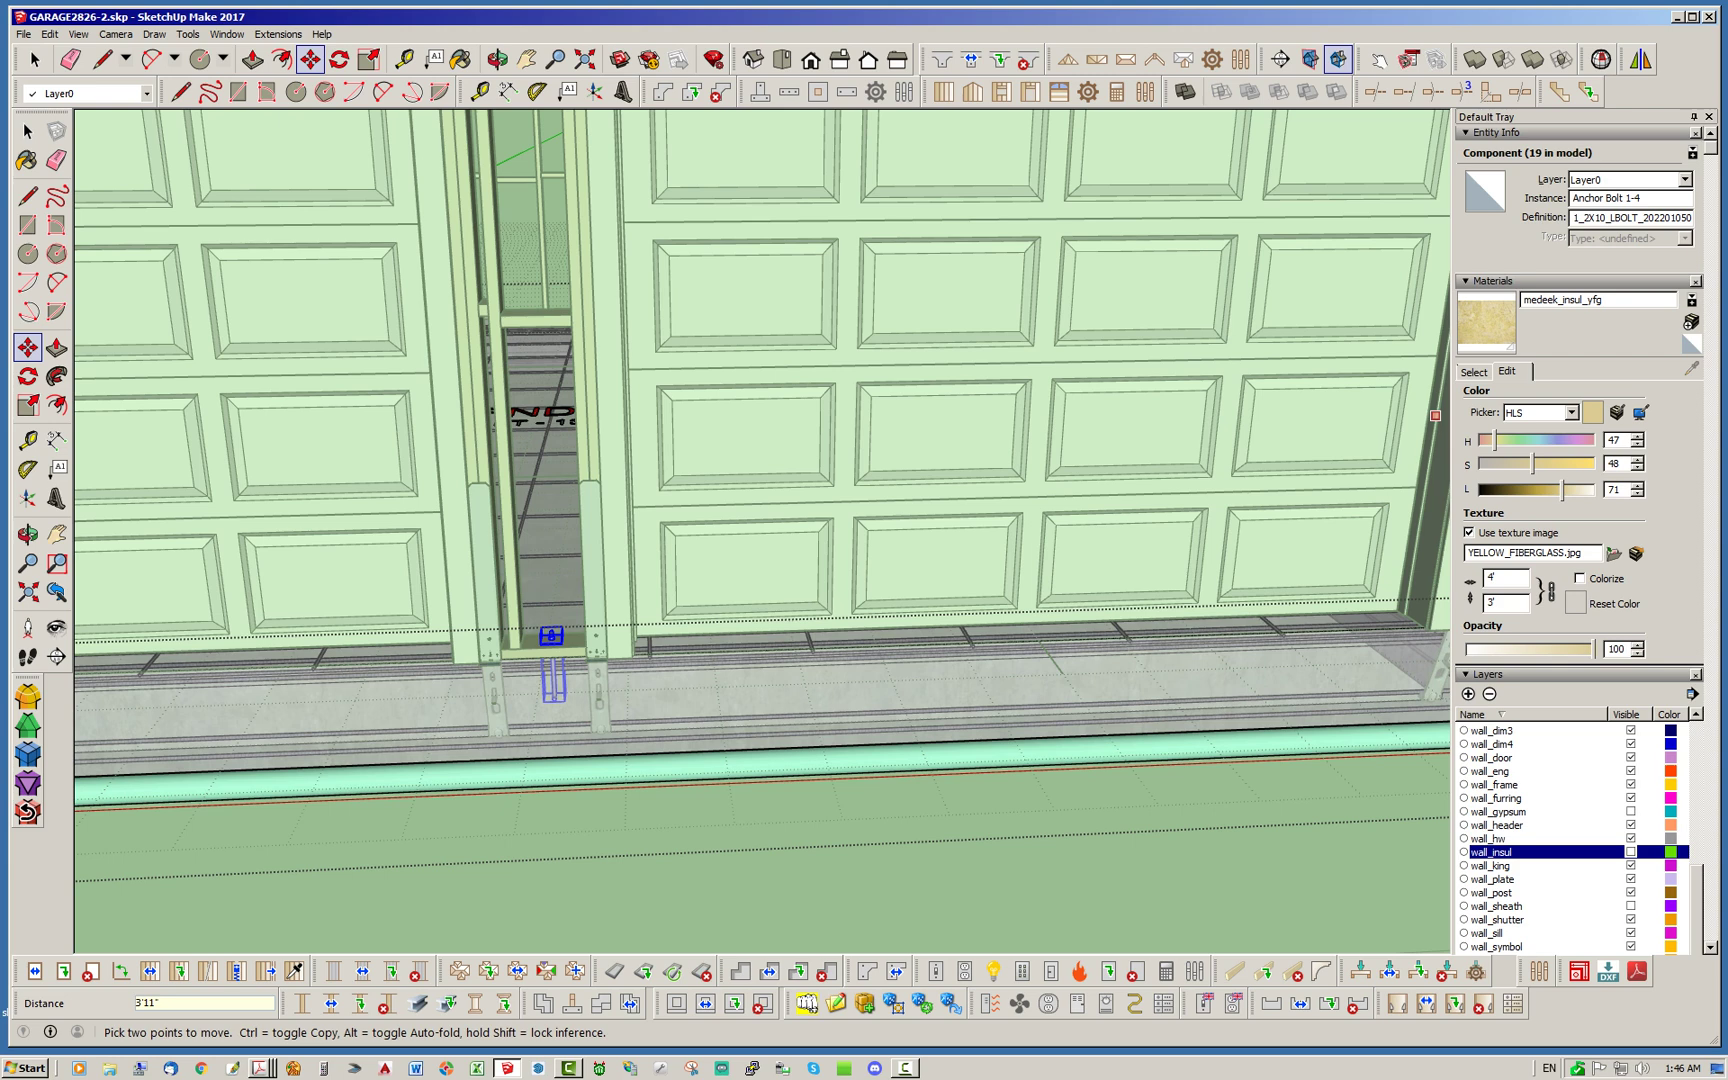
Append CUSTOM to the moved bolt's instance name, making it Anchor Bolt 1-4 CUSTOM, and exit the foundation group
{"action": "left_click", "coordinate": [1643, 198]}
{"action": "type", "text": "CUSTOM"}
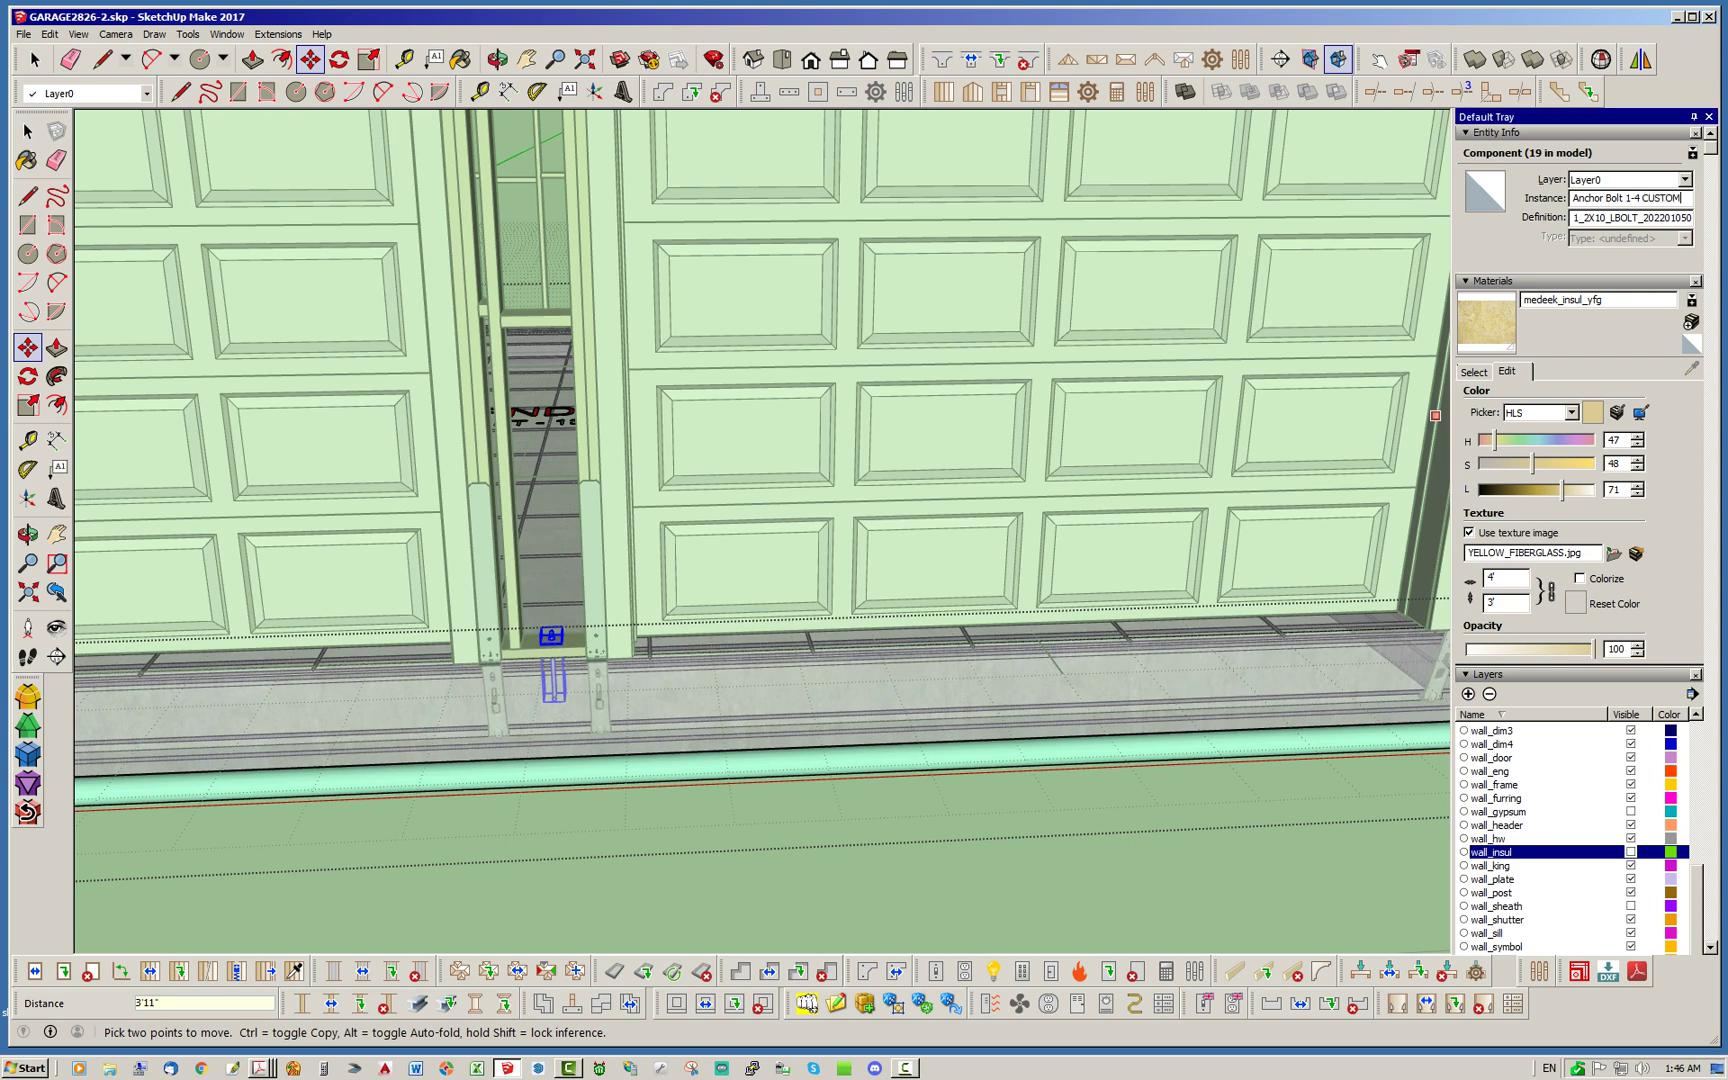
{"action": "key", "text": "space"}
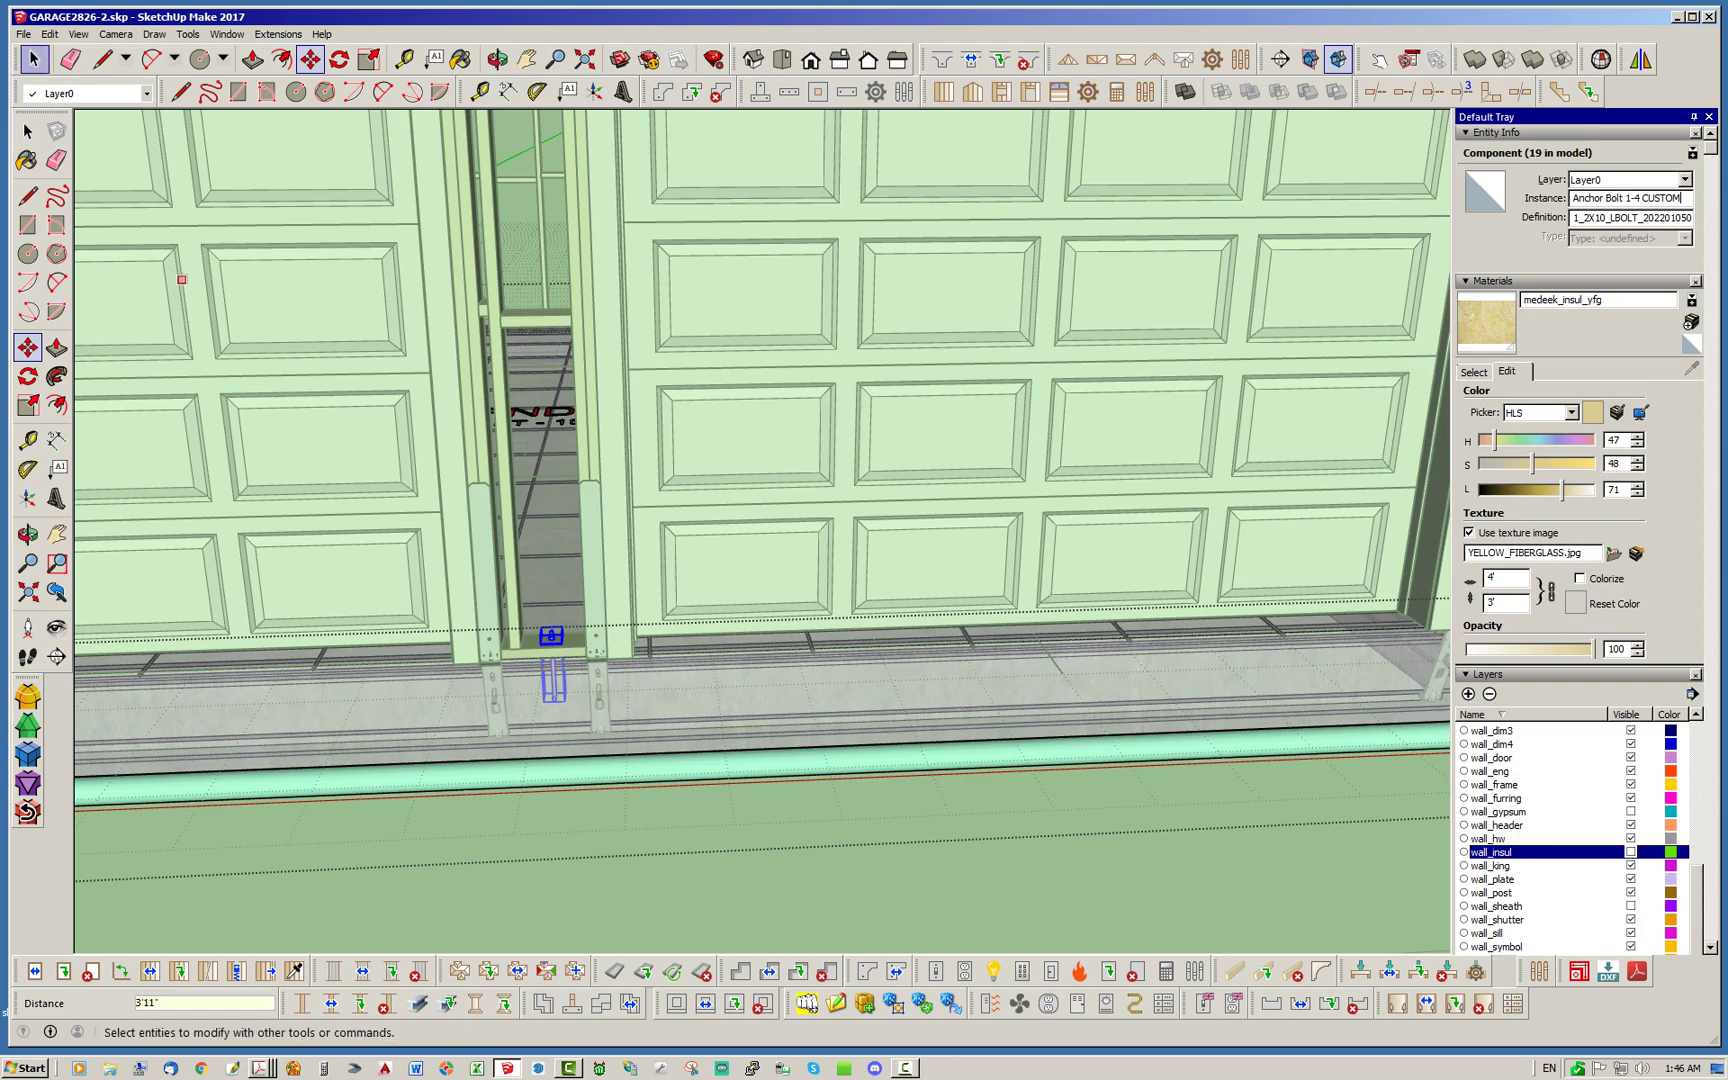
{"action": "left_click", "coordinate": [930, 789]}
{"action": "scroll", "coordinate": [930, 789], "scroll_direction": "down", "scroll_amount": 5}
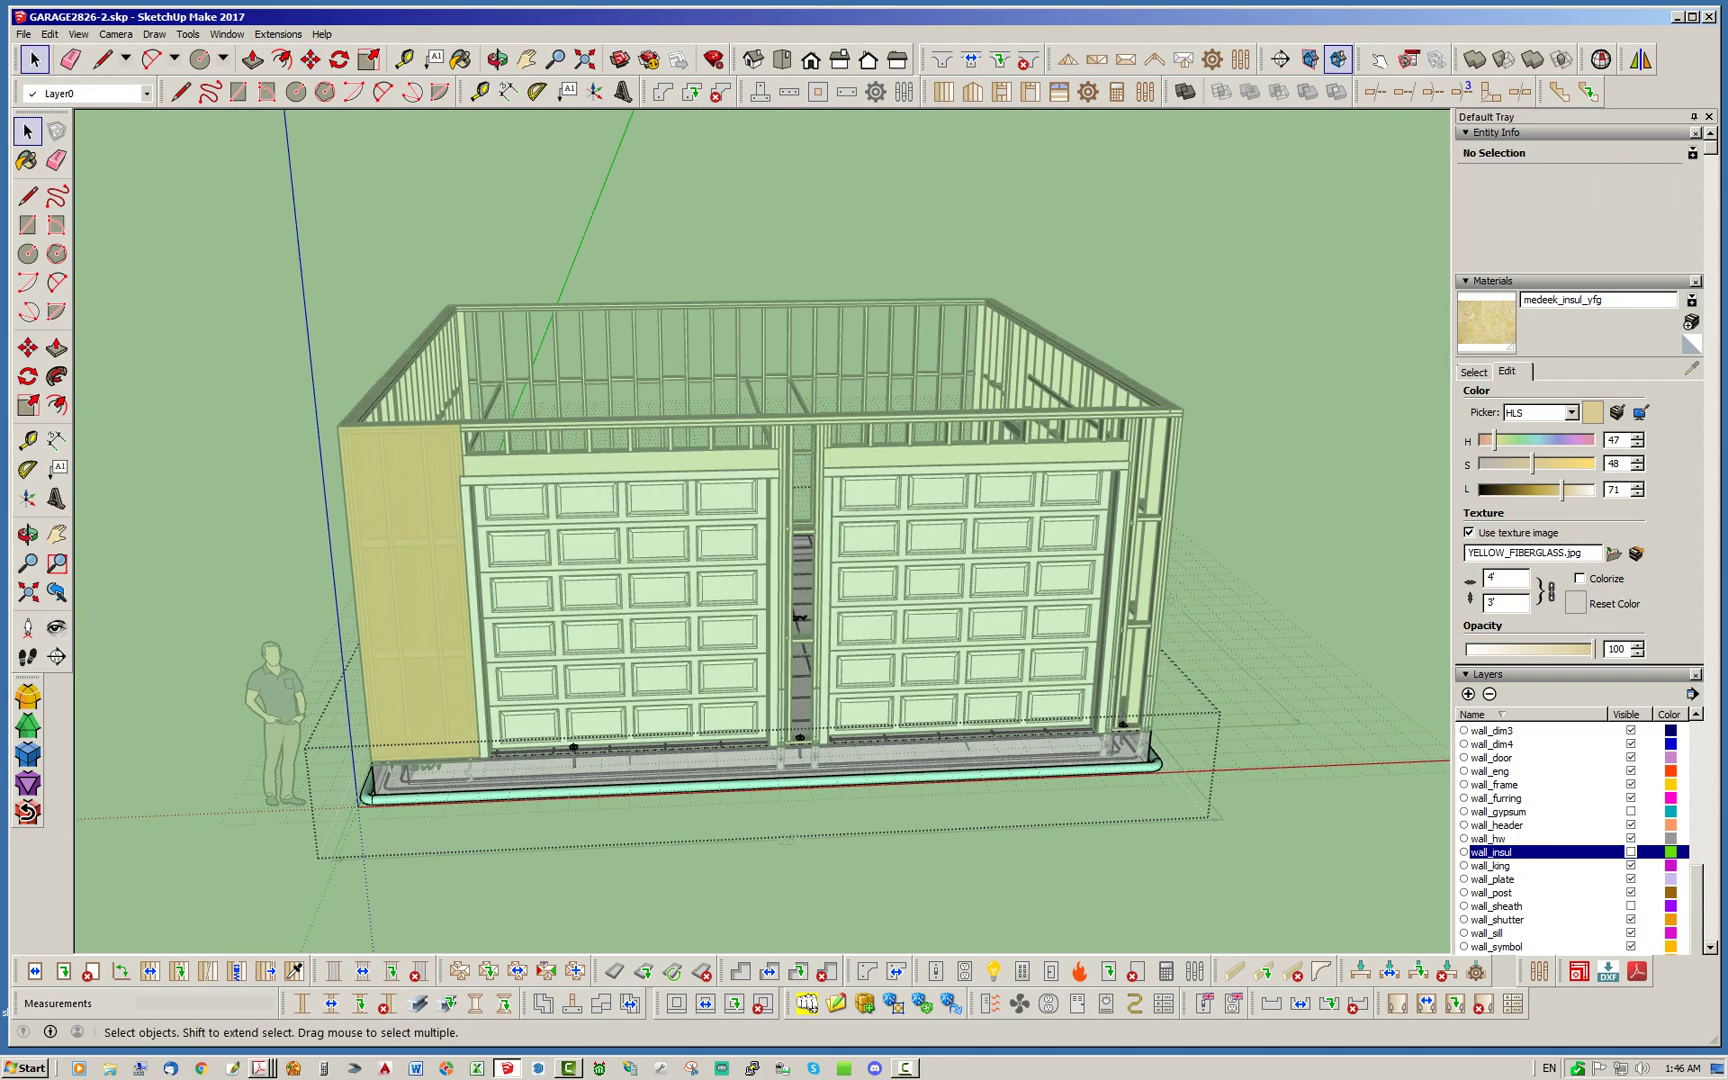
{"action": "left_click", "coordinate": [760, 895]}
{"action": "middle_click_drag", "start_coordinate": [480, 800], "coordinate": [420, 860]}
{"action": "scroll", "coordinate": [605, 828], "scroll_direction": "up", "scroll_amount": 6}
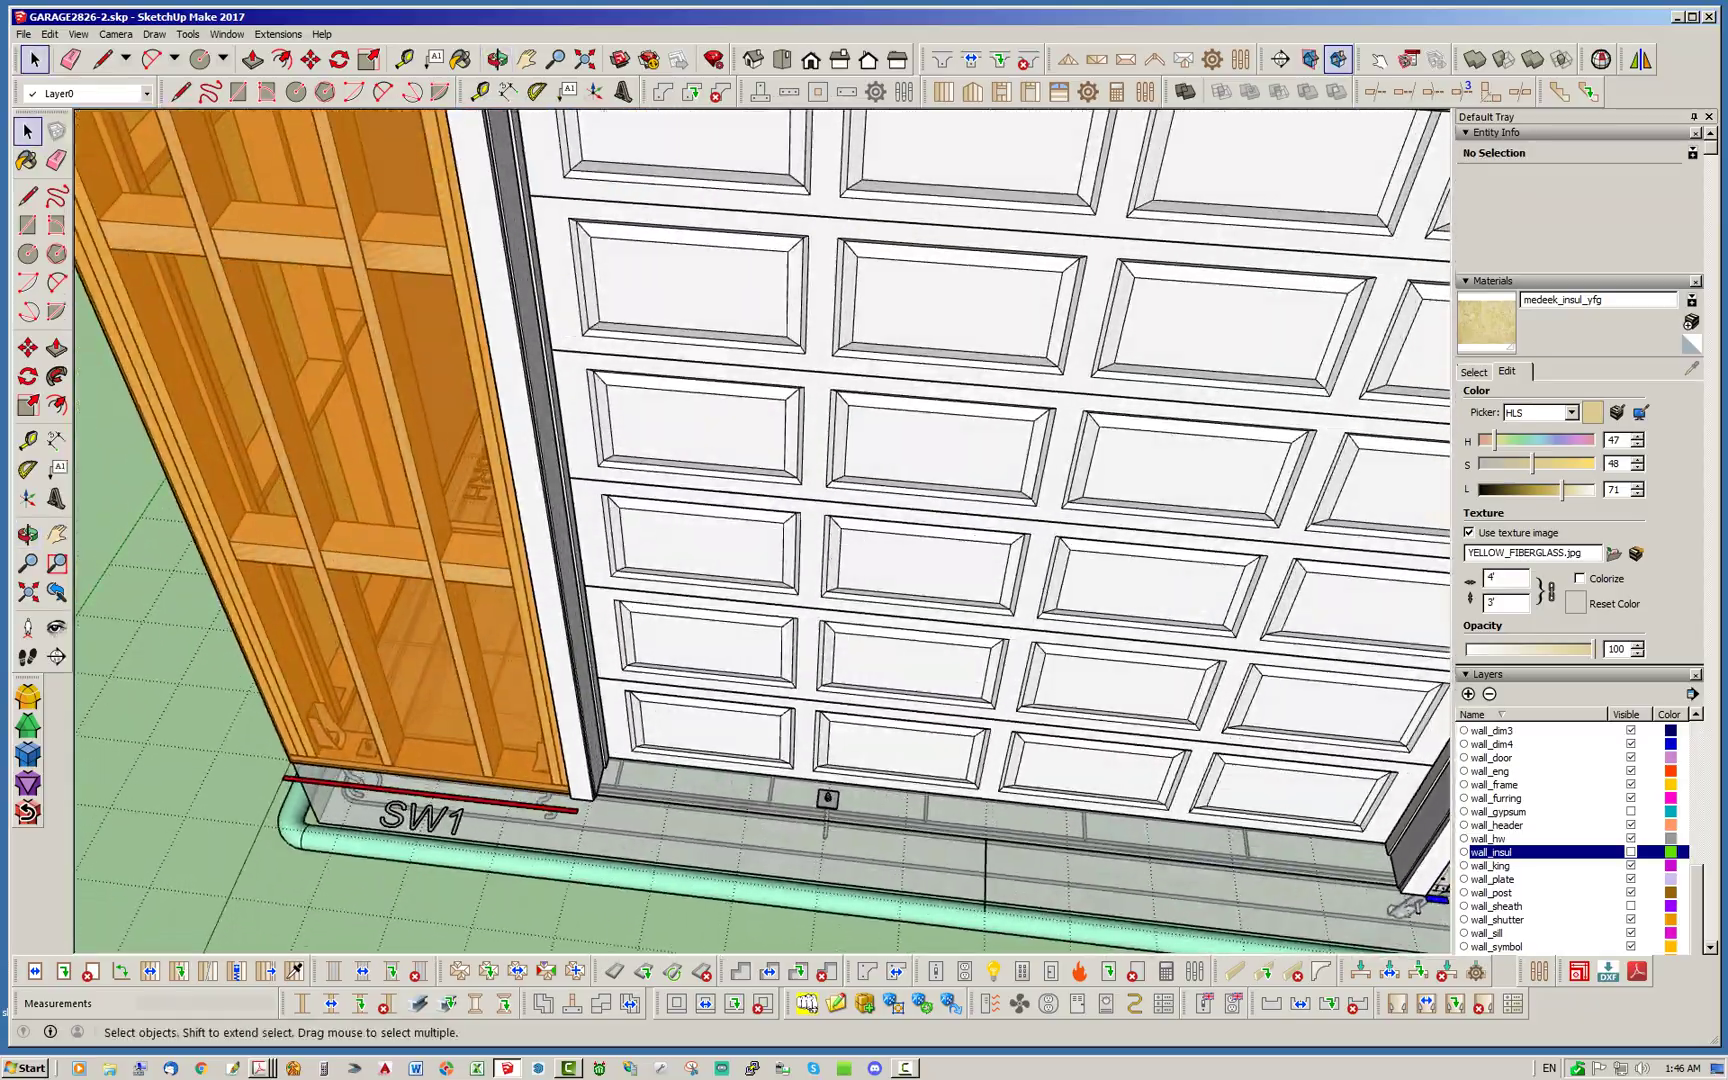
Open the foundation group and copy the anchor bolt beneath panel SW1 16" along the plate toward the garage door
{"action": "middle_click_drag", "start_coordinate": [640, 780], "coordinate": [420, 800]}
{"action": "middle_click_drag", "start_coordinate": [860, 420], "coordinate": [760, 400]}
{"action": "middle_click_drag", "start_coordinate": [900, 400], "coordinate": [715, 312]}
{"action": "scroll", "coordinate": [738, 290], "scroll_direction": "up", "scroll_amount": 7}
{"action": "scroll", "coordinate": [800, 560], "scroll_direction": "up", "scroll_amount": 3}
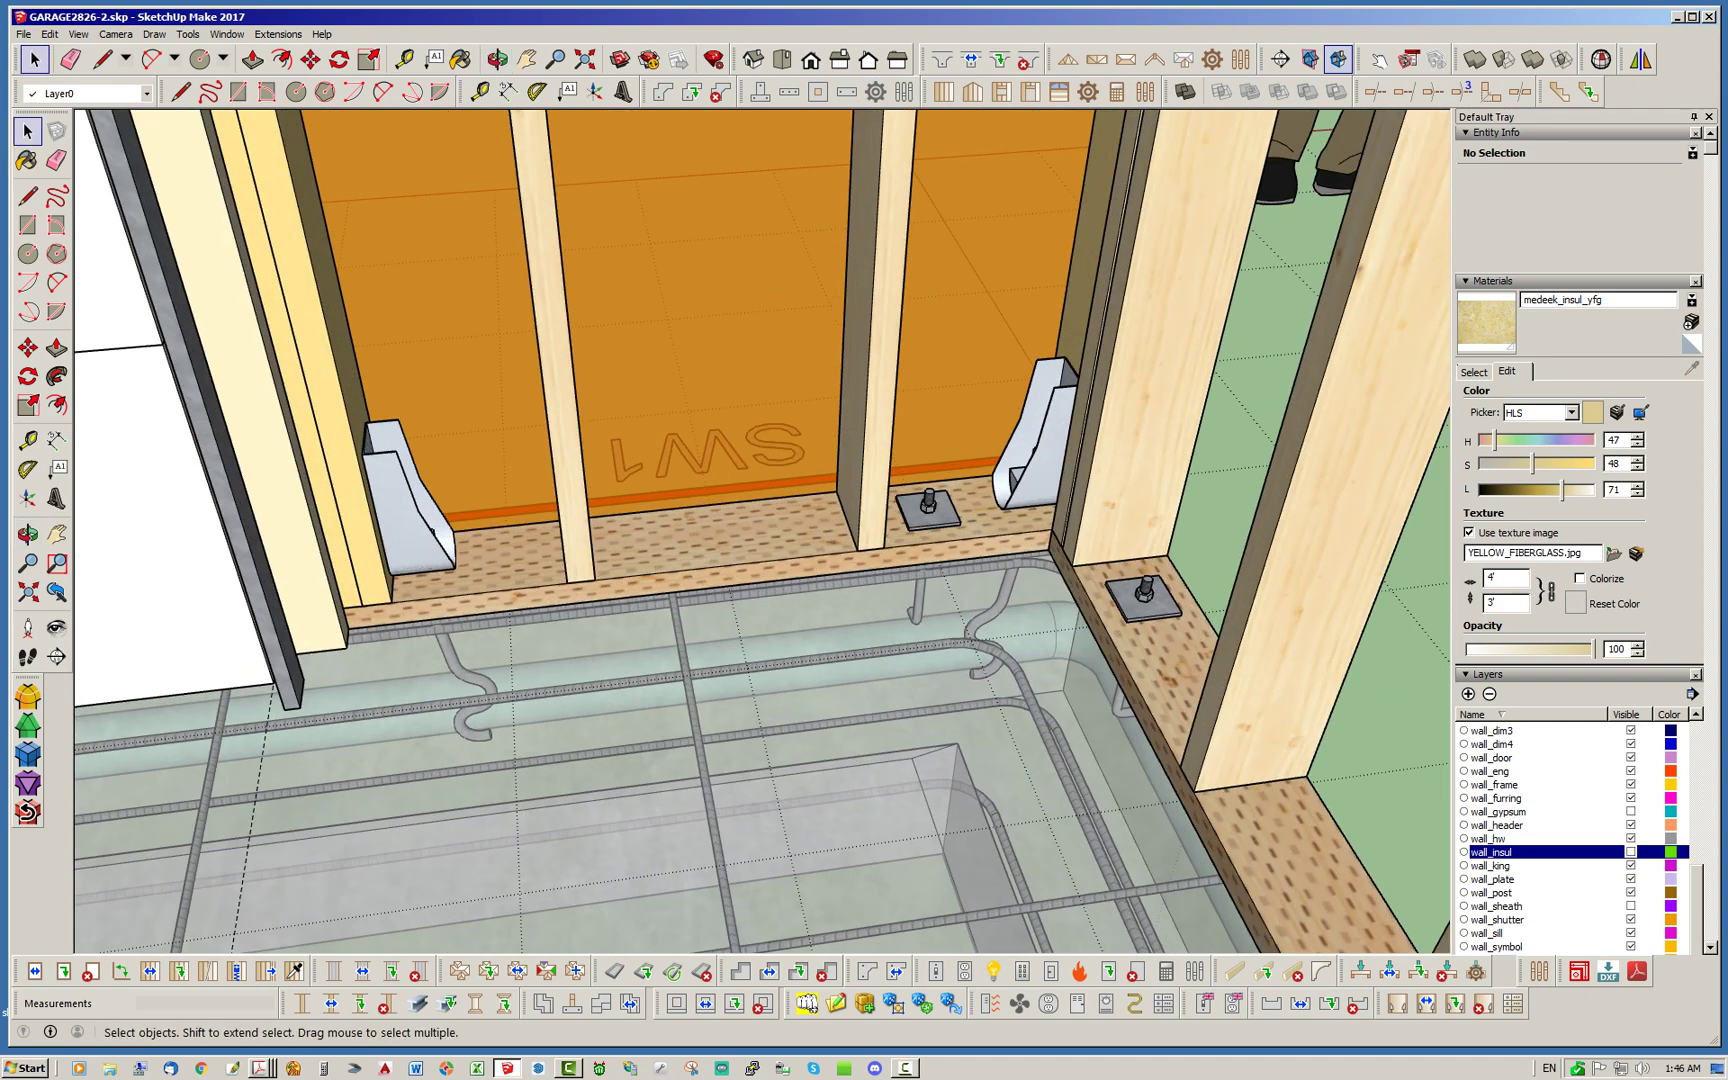
{"action": "double_click", "coordinate": [1144, 599]}
{"action": "left_click", "coordinate": [929, 505]}
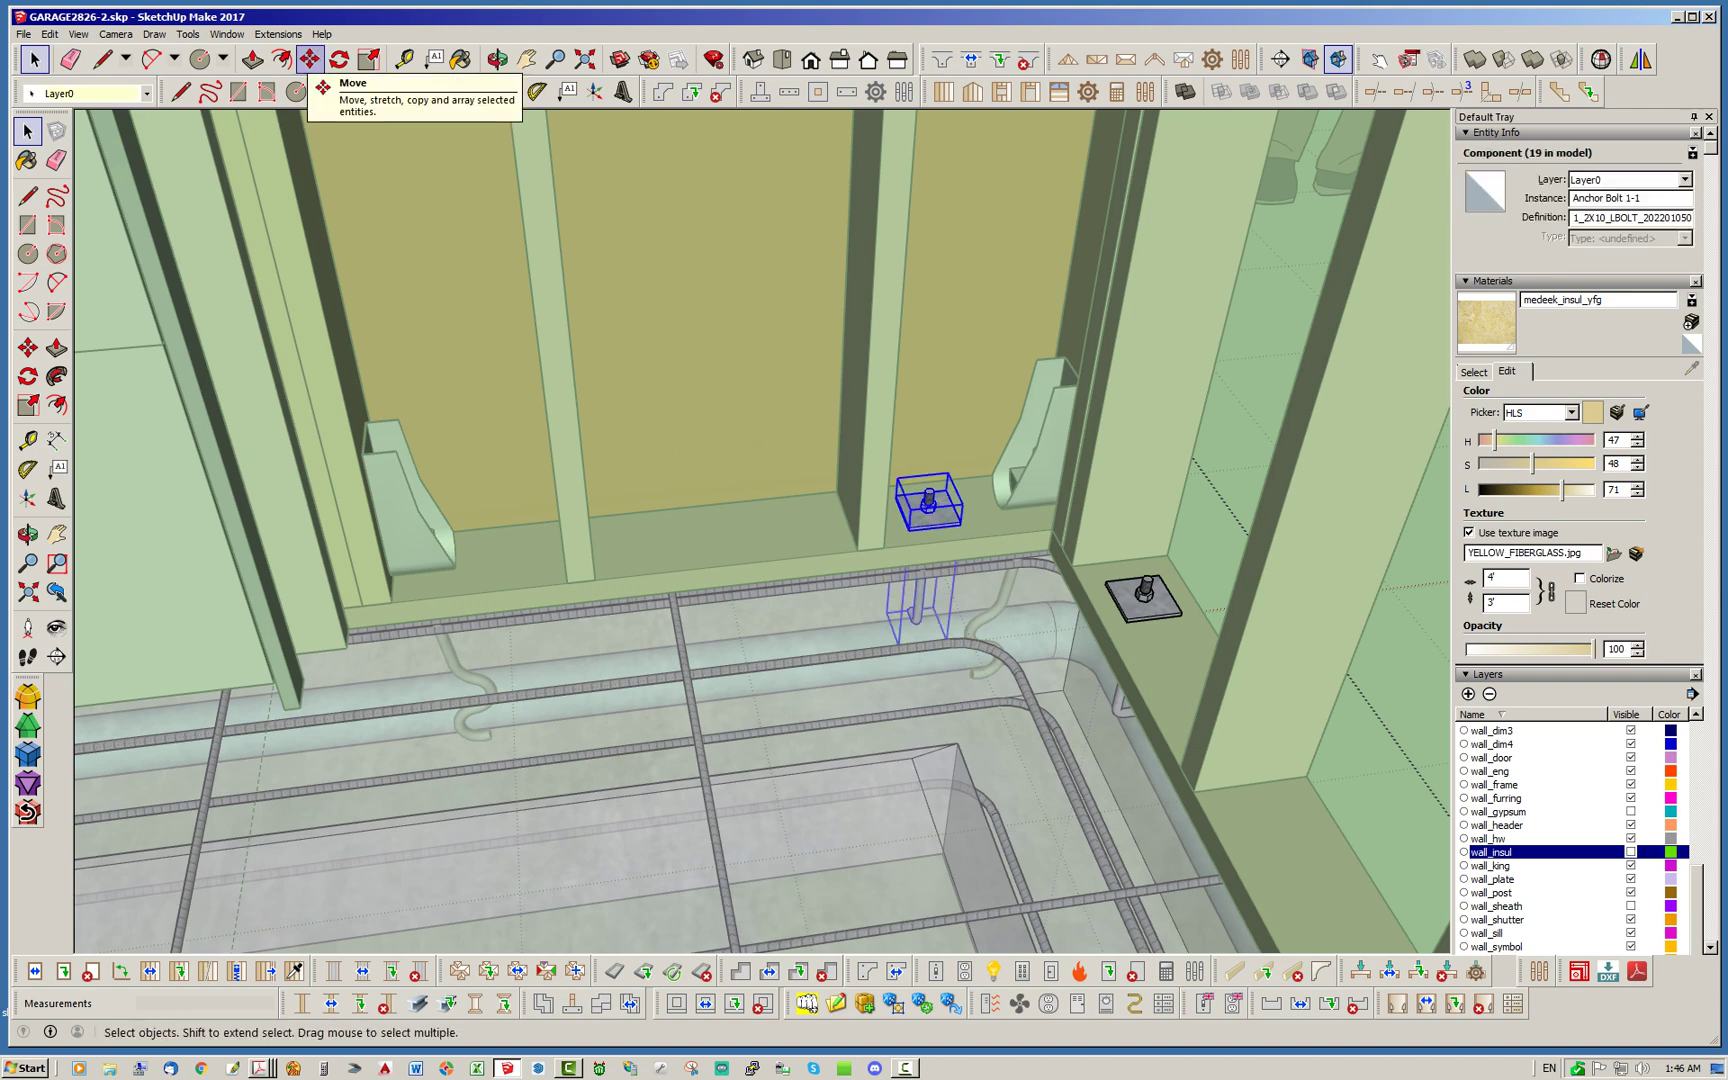
{"action": "left_click", "coordinate": [310, 59]}
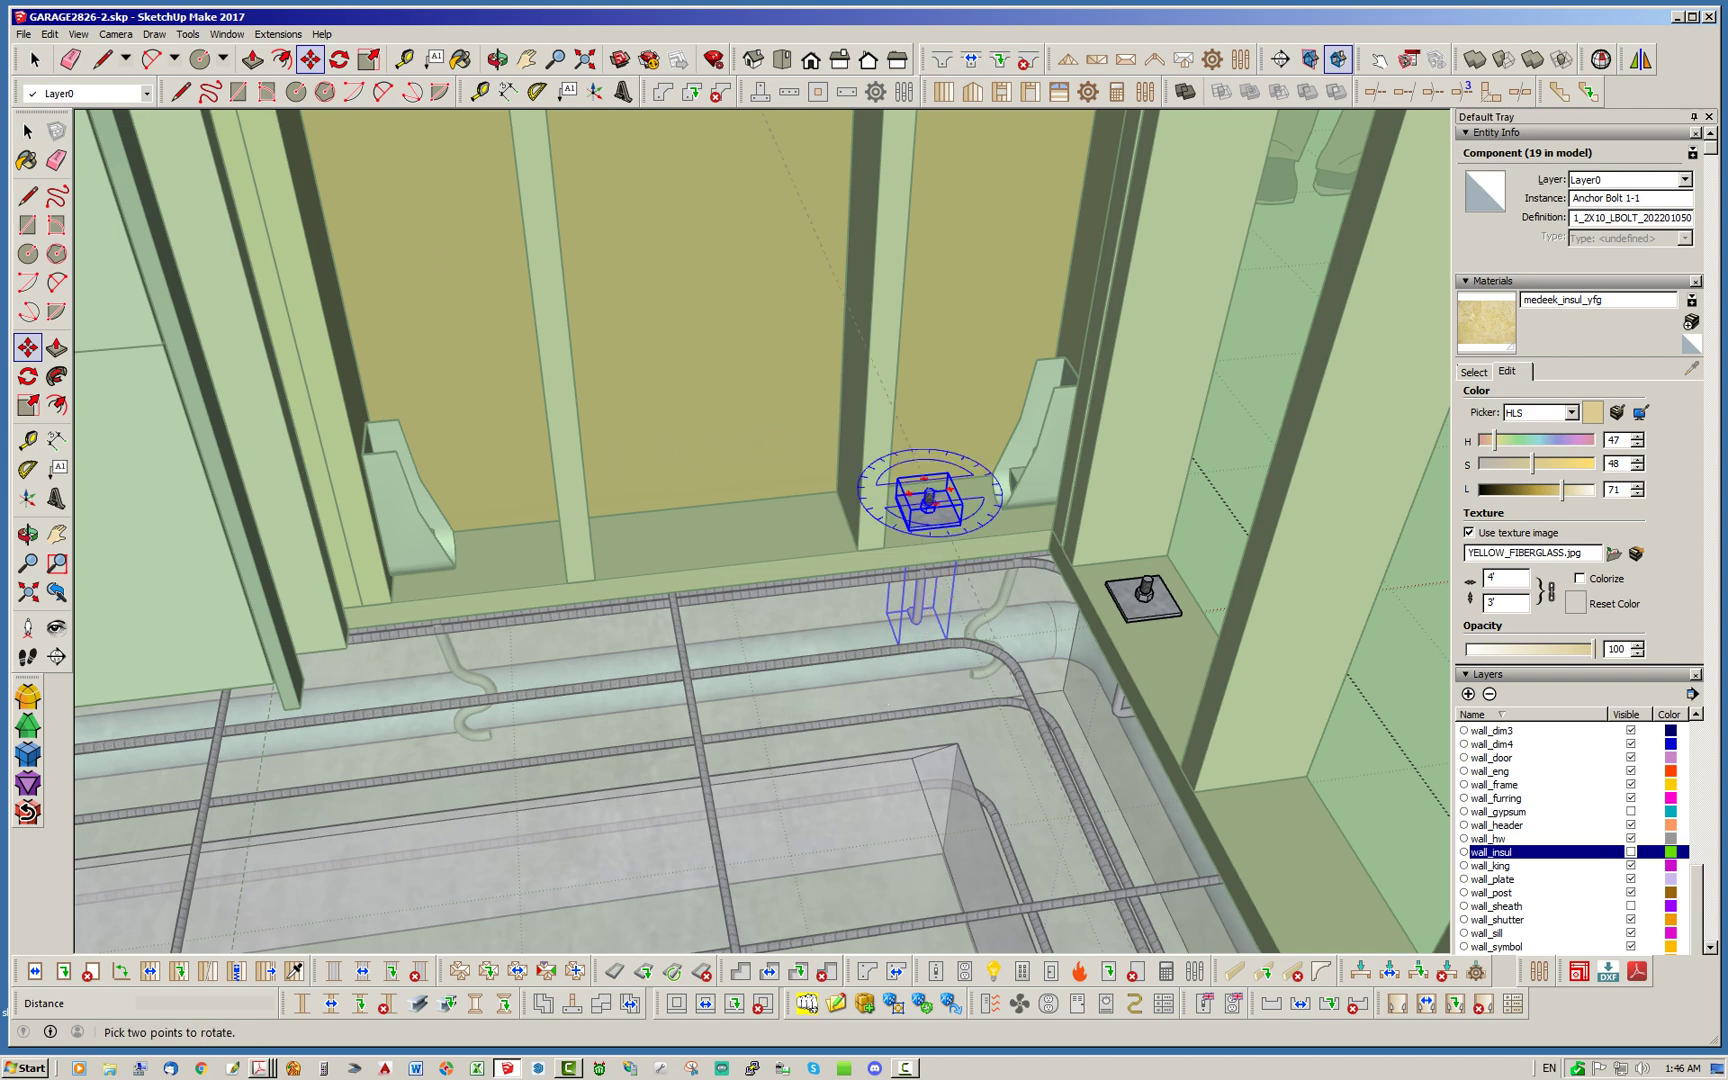
{"action": "left_click", "coordinate": [963, 624]}
{"action": "key", "text": "ctrl"}
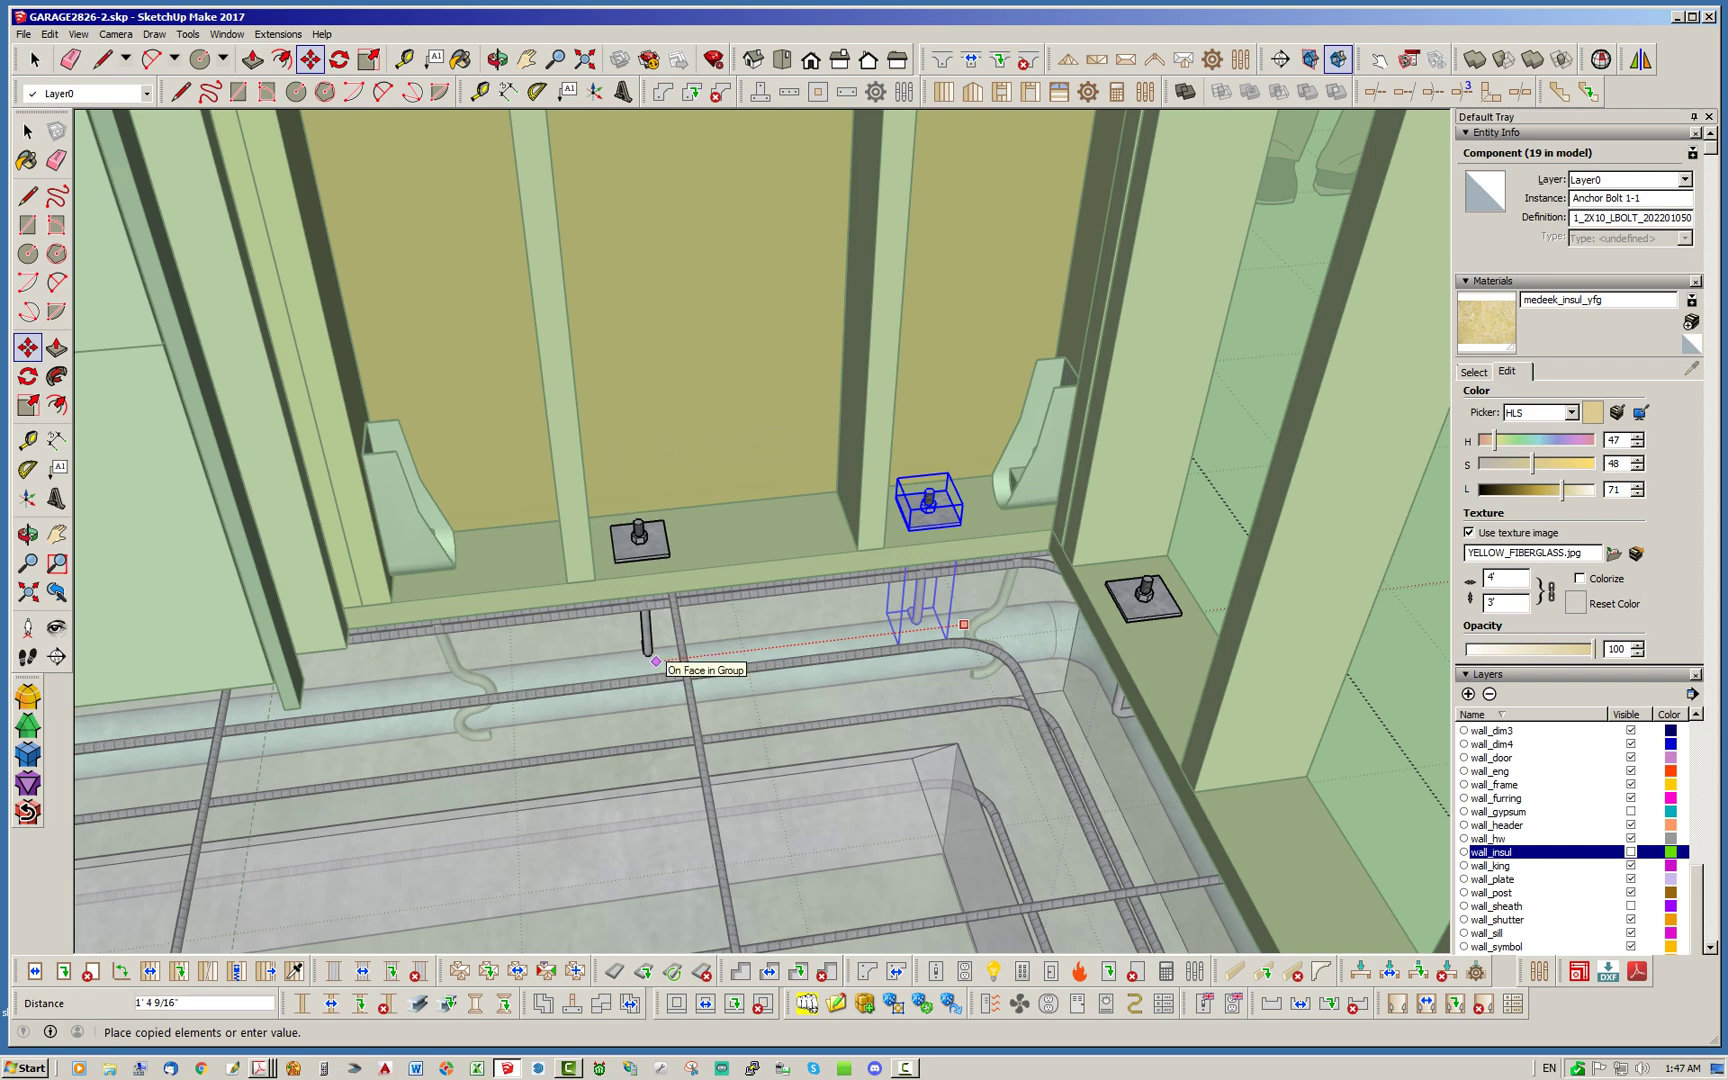
{"action": "type", "text": "16"}
{"action": "key", "text": "Return"}
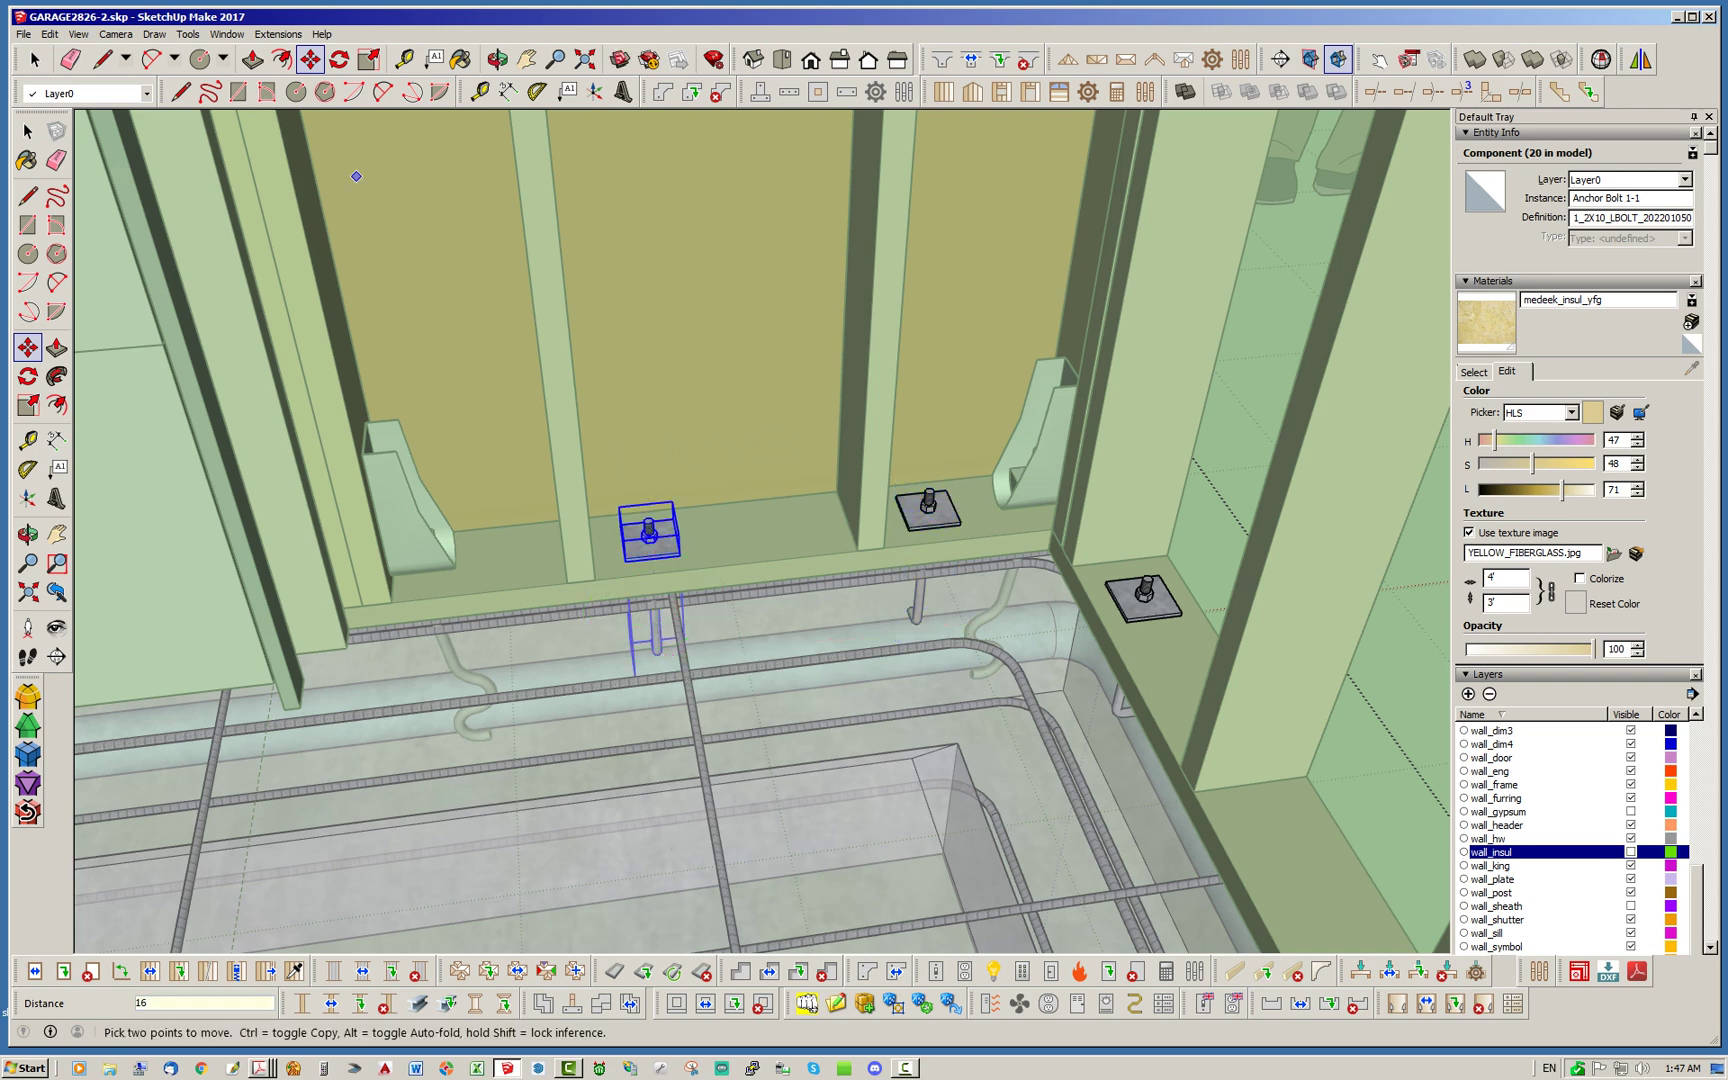
Append CUSTOM to the copied bolt's instance name, making it Anchor Bolt 1-1 CUSTOM, and exit the foundation group
{"action": "left_click", "coordinate": [1641, 198]}
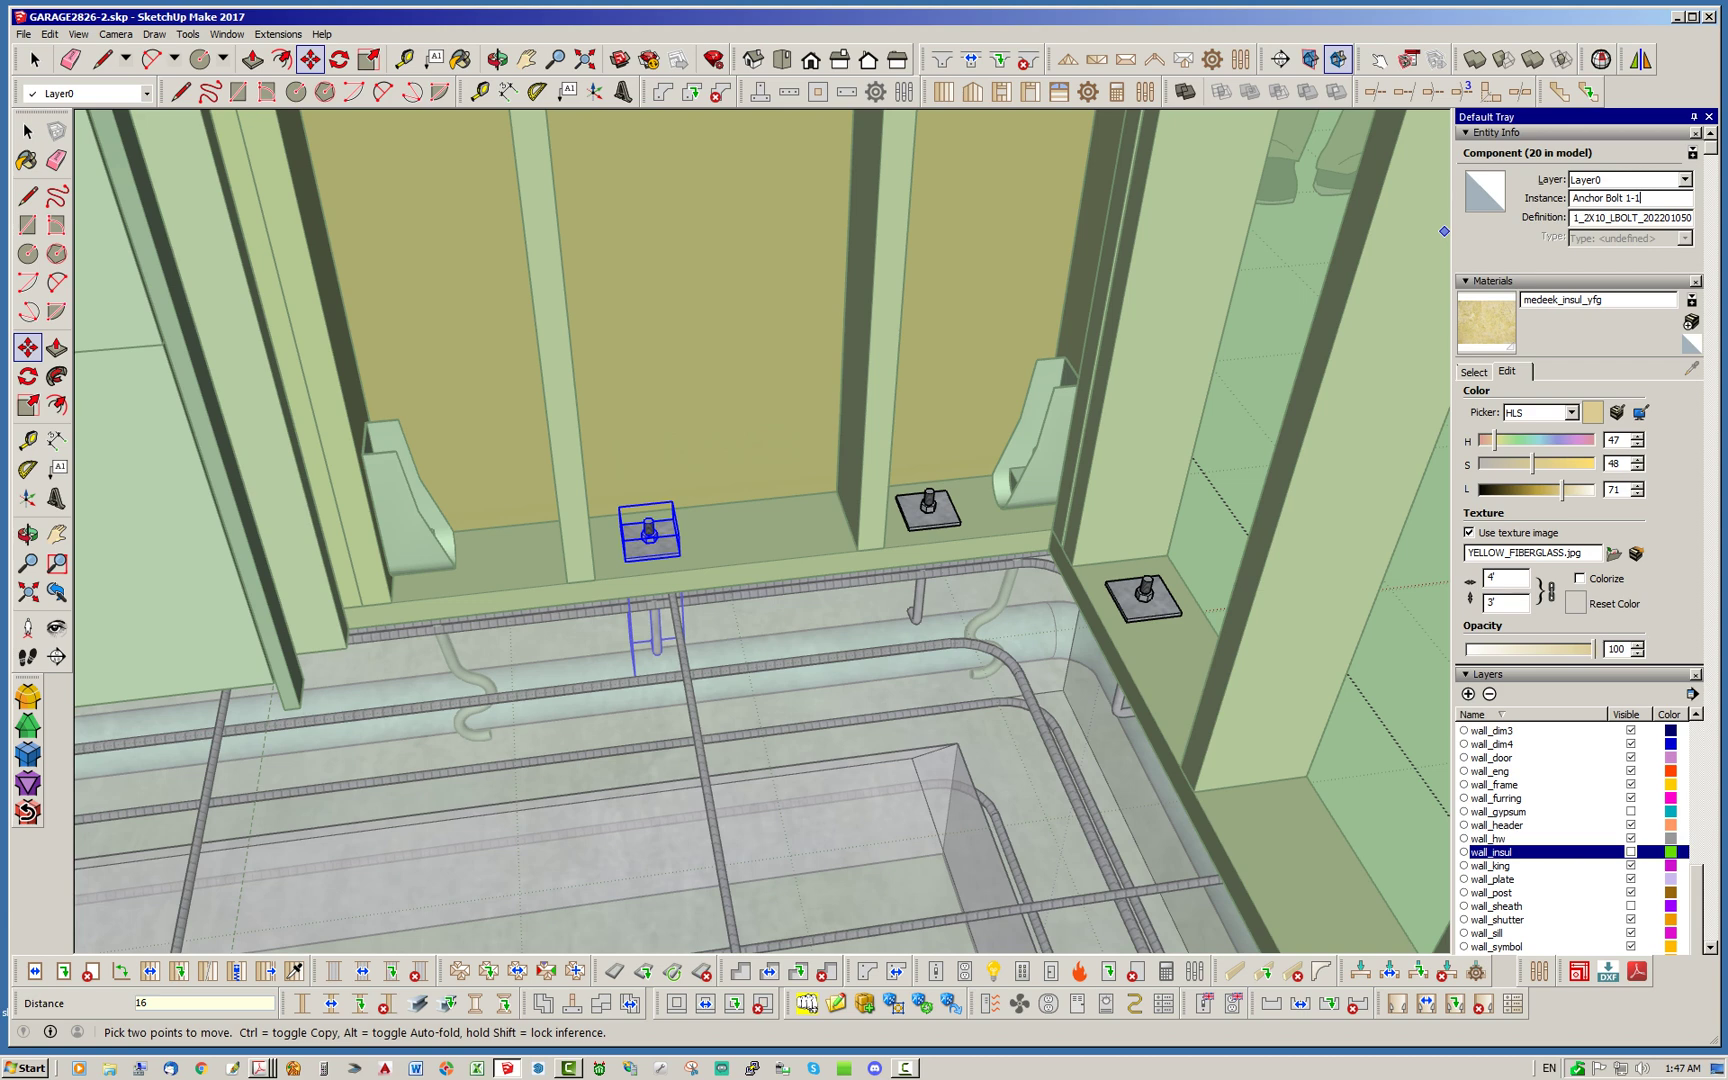
{"action": "type", "text": "CUSTOM"}
{"action": "left_click", "coordinate": [35, 59]}
{"action": "scroll", "coordinate": [835, 685], "scroll_direction": "down", "scroll_amount": 10}
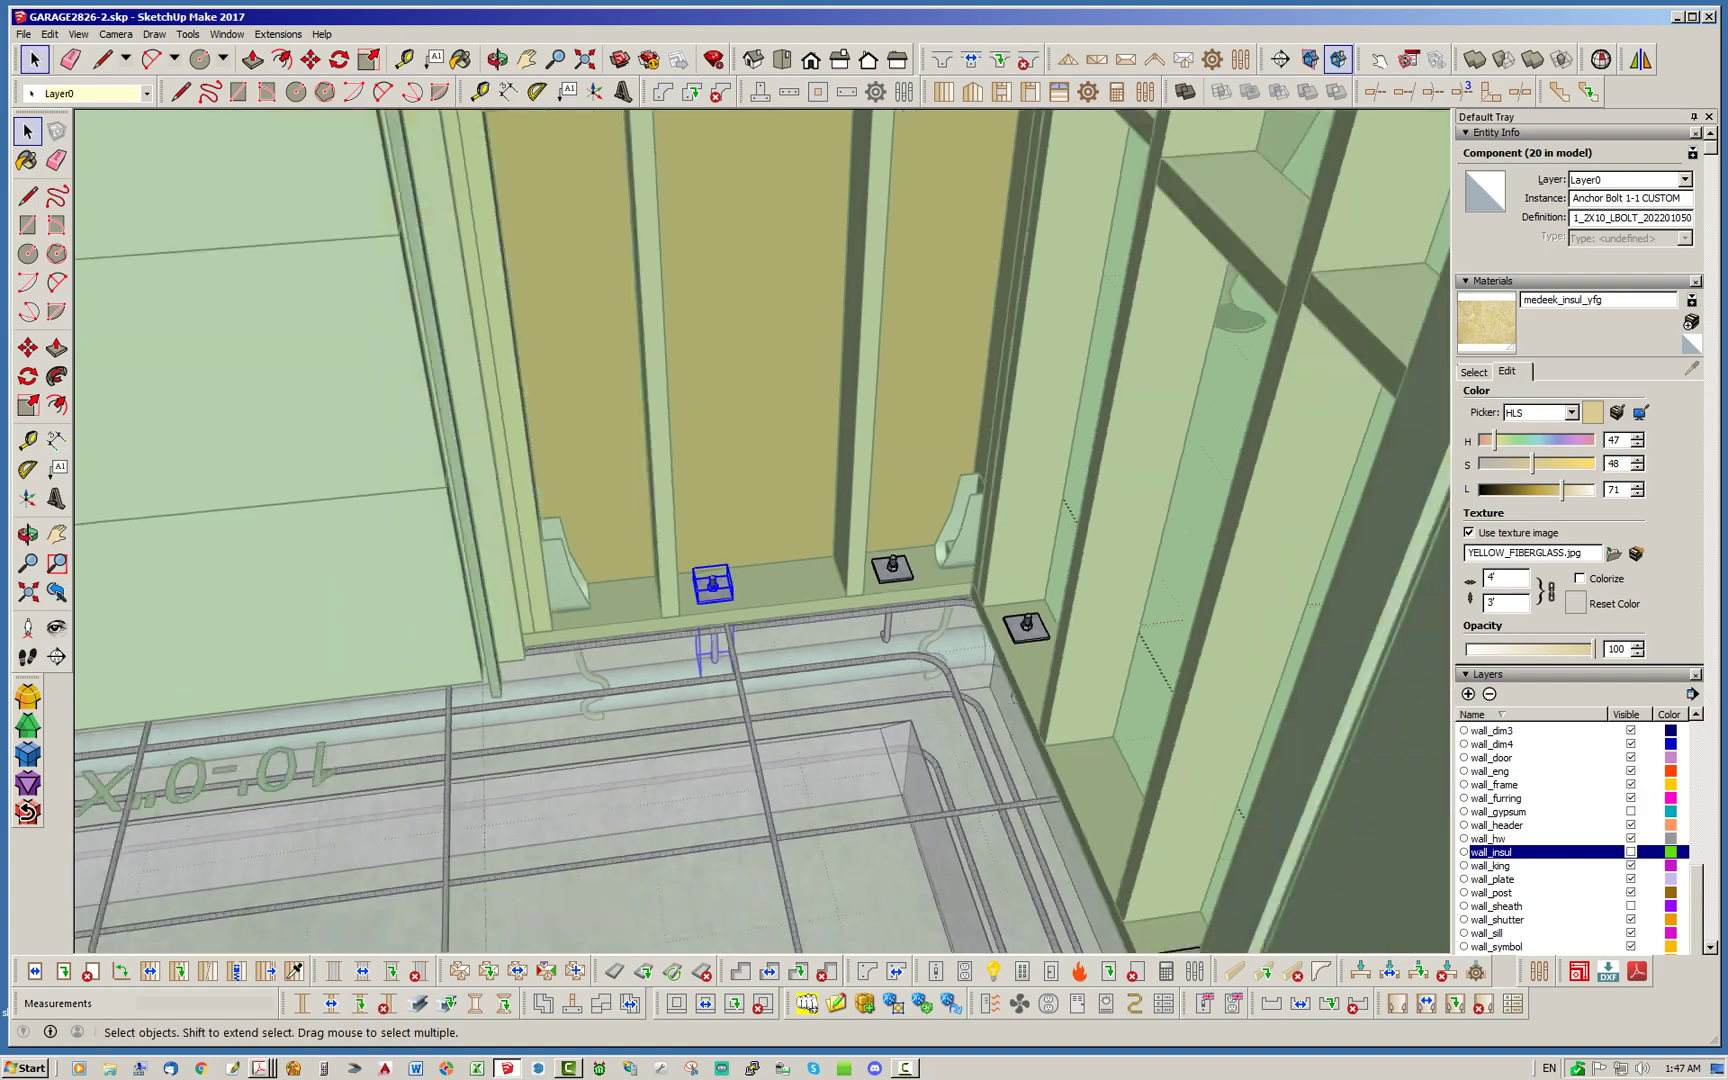
{"action": "key", "text": "Escape"}
{"action": "scroll", "coordinate": [690, 635], "scroll_direction": "down", "scroll_amount": 5}
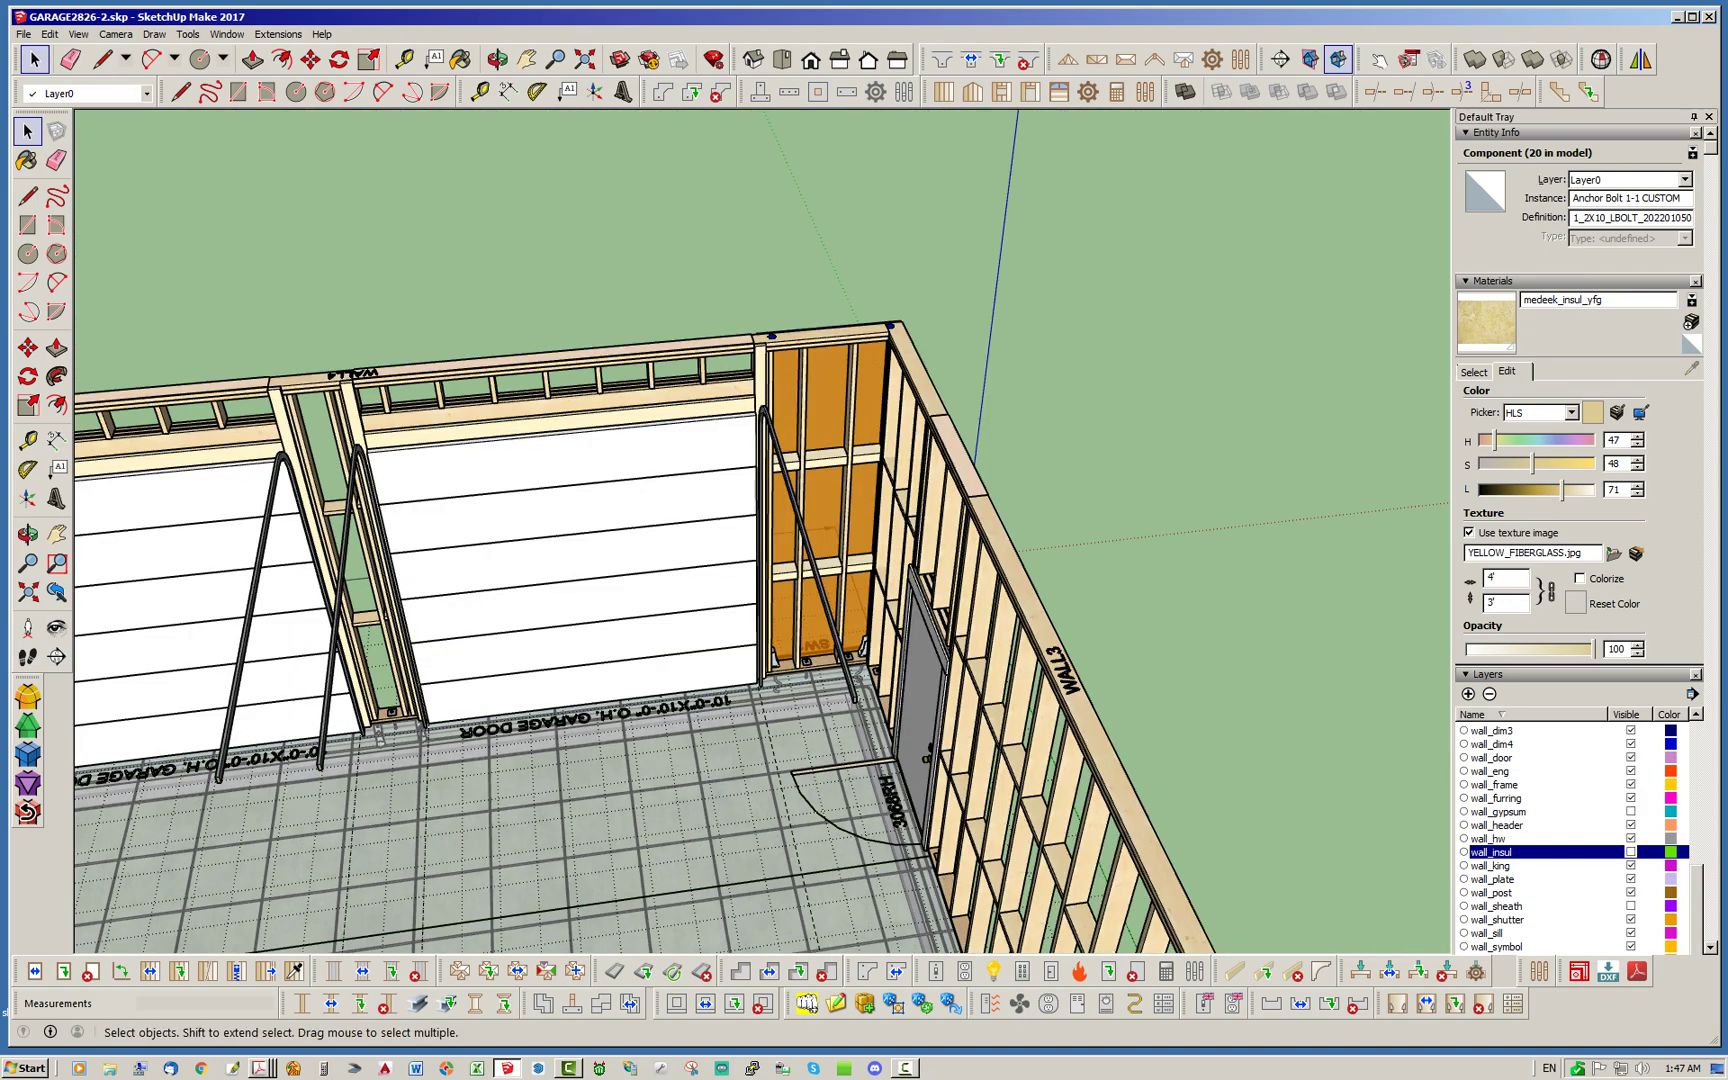
Turn on the wall_insul layer to show the wall insulation
{"action": "middle_click_drag", "start_coordinate": [600, 690], "coordinate": [740, 650]}
{"action": "middle_click_drag", "start_coordinate": [440, 850], "coordinate": [1420, 750]}
{"action": "scroll", "coordinate": [718, 780], "scroll_direction": "down", "scroll_amount": 5}
{"action": "scroll", "coordinate": [800, 600], "scroll_direction": "up", "scroll_amount": 6}
{"action": "scroll", "coordinate": [800, 600], "scroll_direction": "up", "scroll_amount": 3}
{"action": "scroll", "coordinate": [760, 530], "scroll_direction": "down", "scroll_amount": 6}
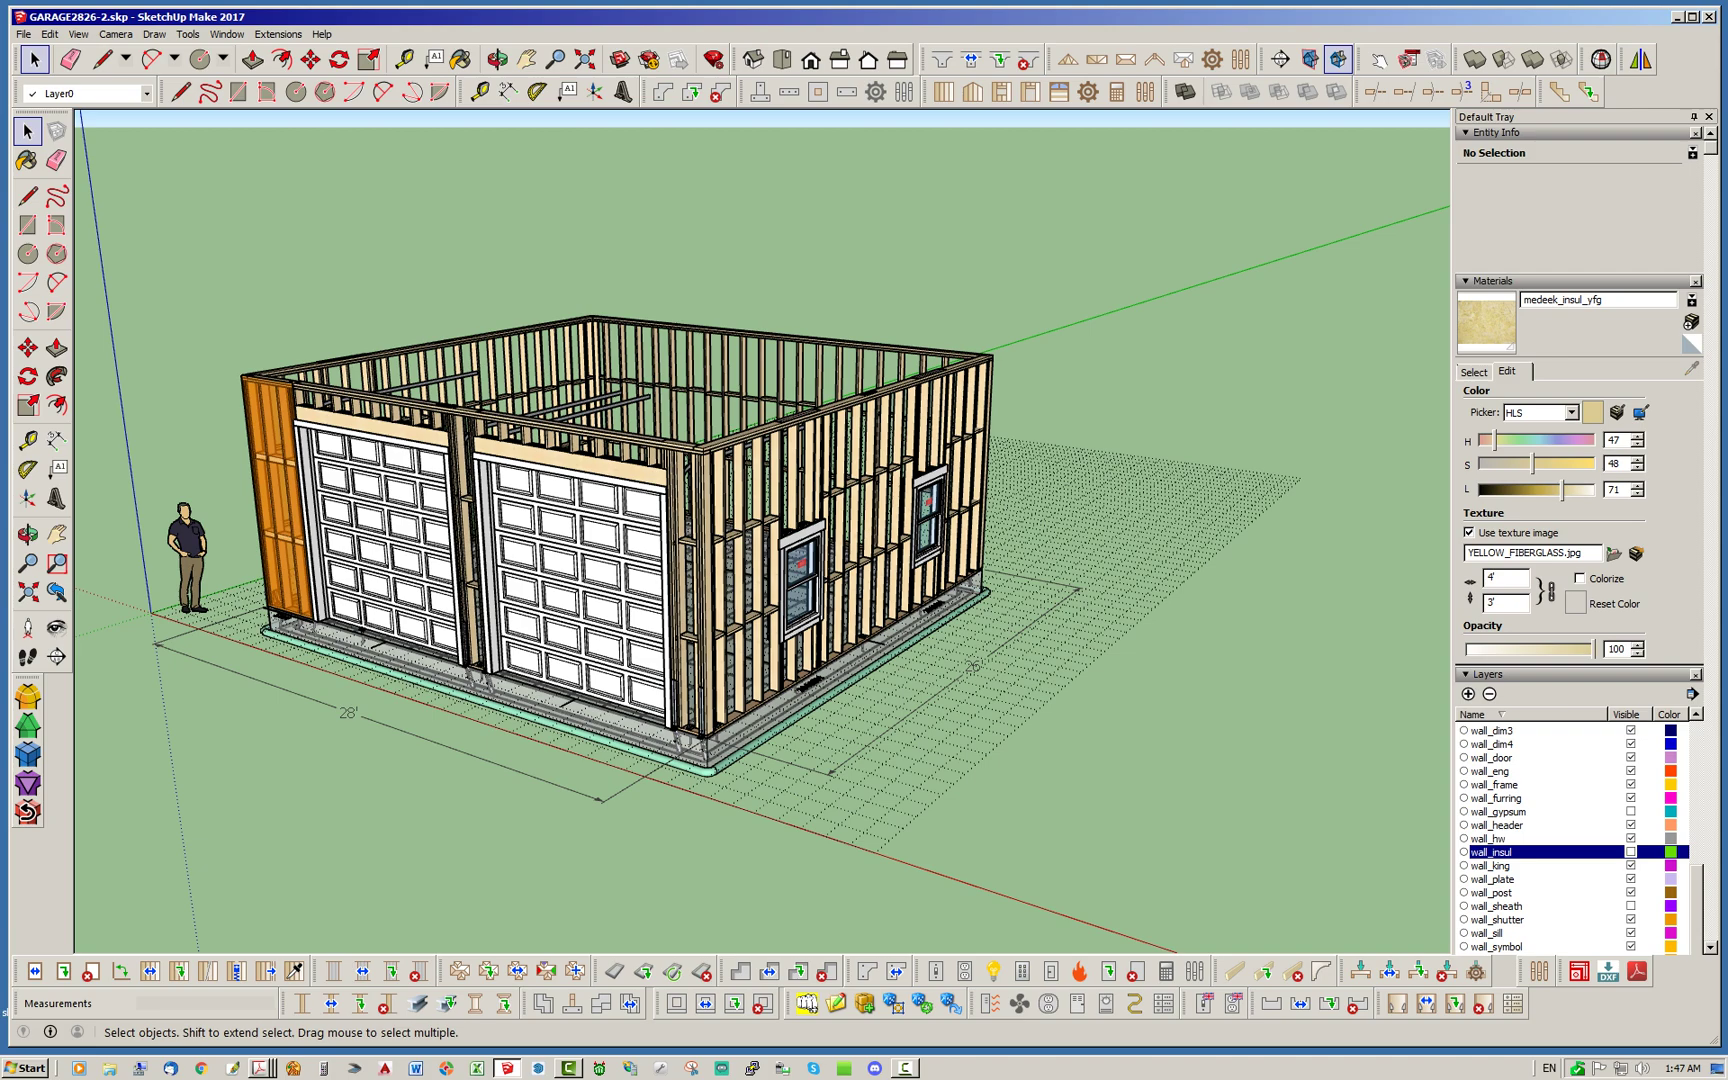
{"action": "left_click", "coordinate": [1630, 852]}
{"action": "scroll", "coordinate": [418, 460], "scroll_direction": "up", "scroll_amount": 6}
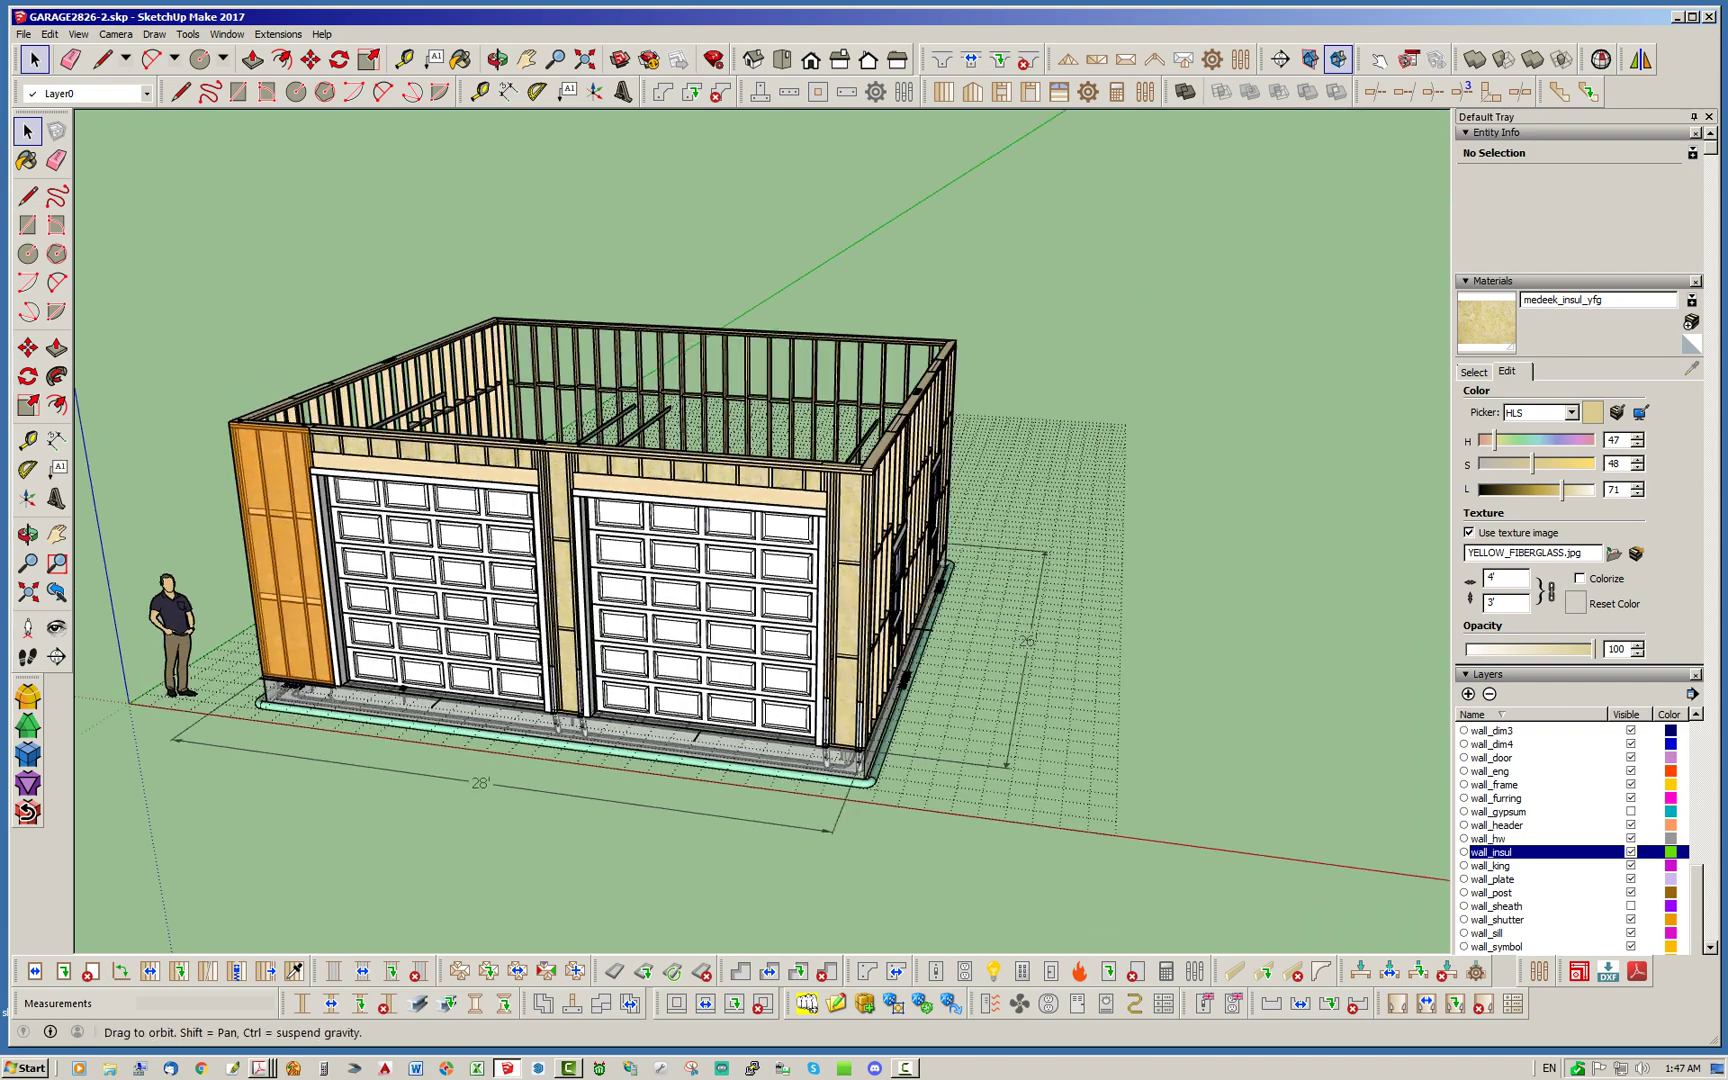
{"action": "scroll", "coordinate": [480, 470], "scroll_direction": "down", "scroll_amount": 5}
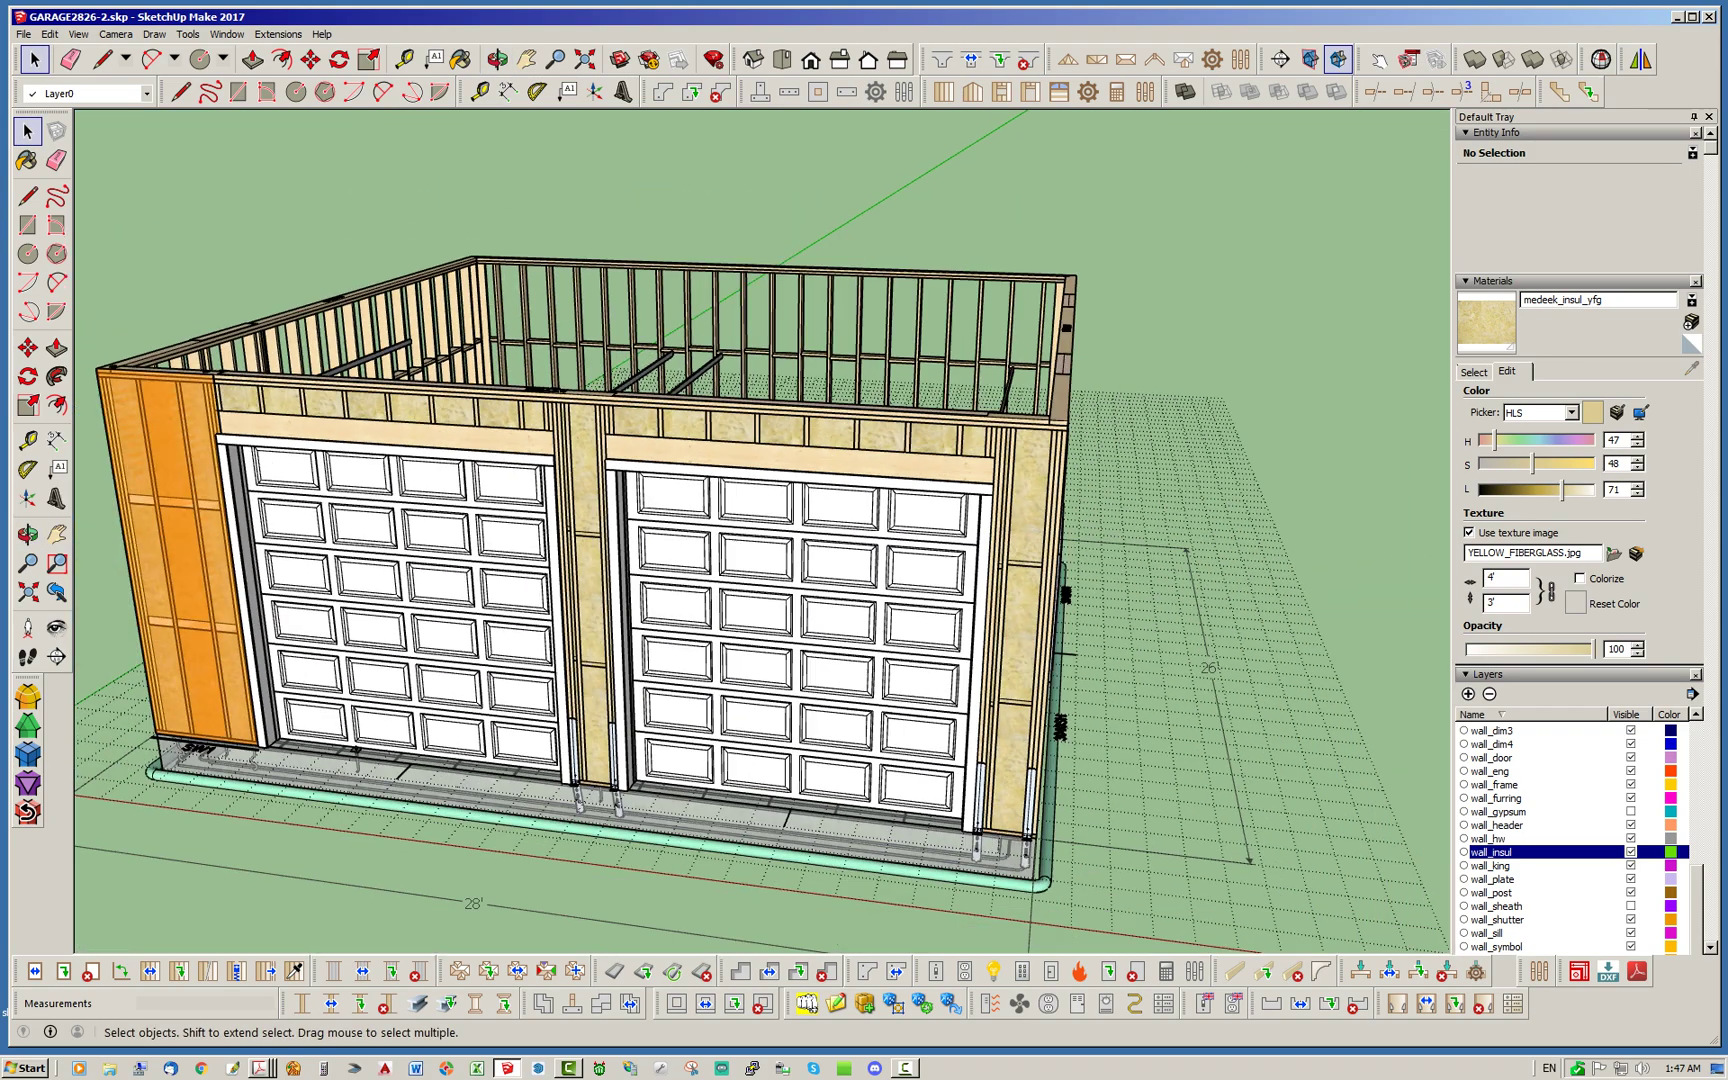
Edit the wall assembly of WALL1 with the two windows, enabling cavity insulation with Yellow Fiberglass, and update the wall
{"action": "middle_click_drag", "start_coordinate": [760, 530], "coordinate": [1060, 536]}
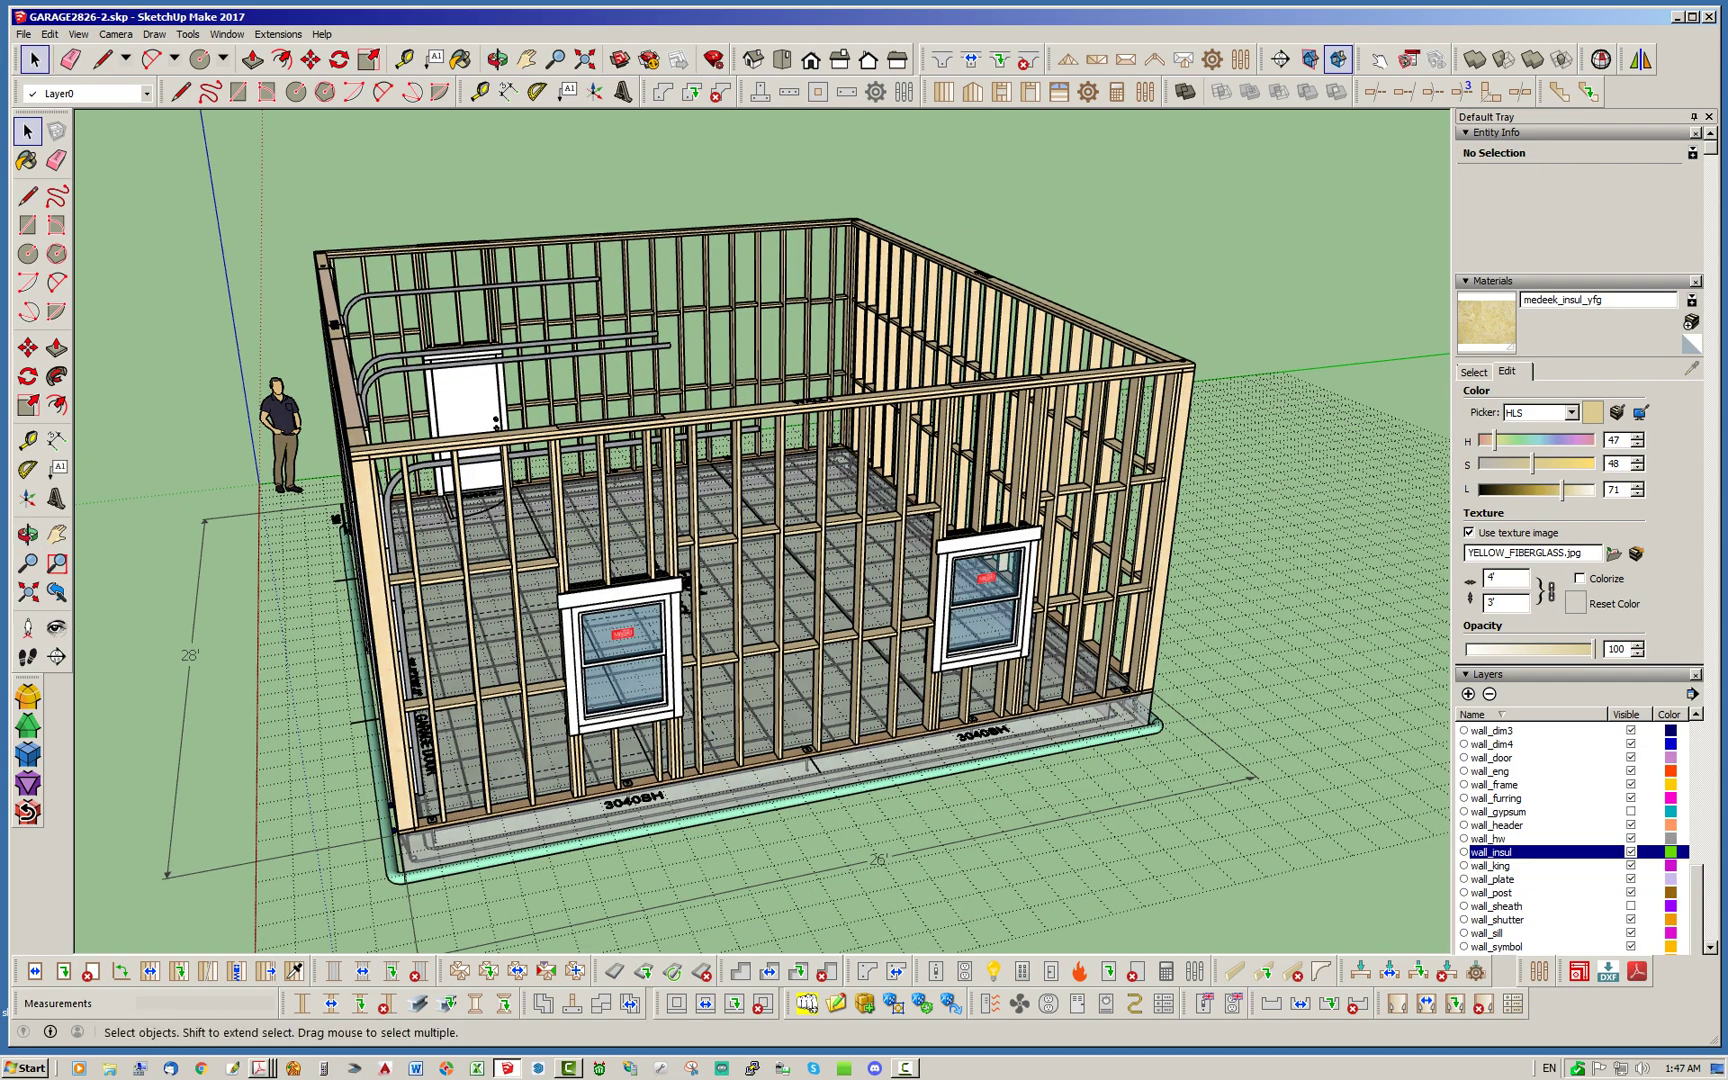
{"action": "right_click", "coordinate": [710, 545]}
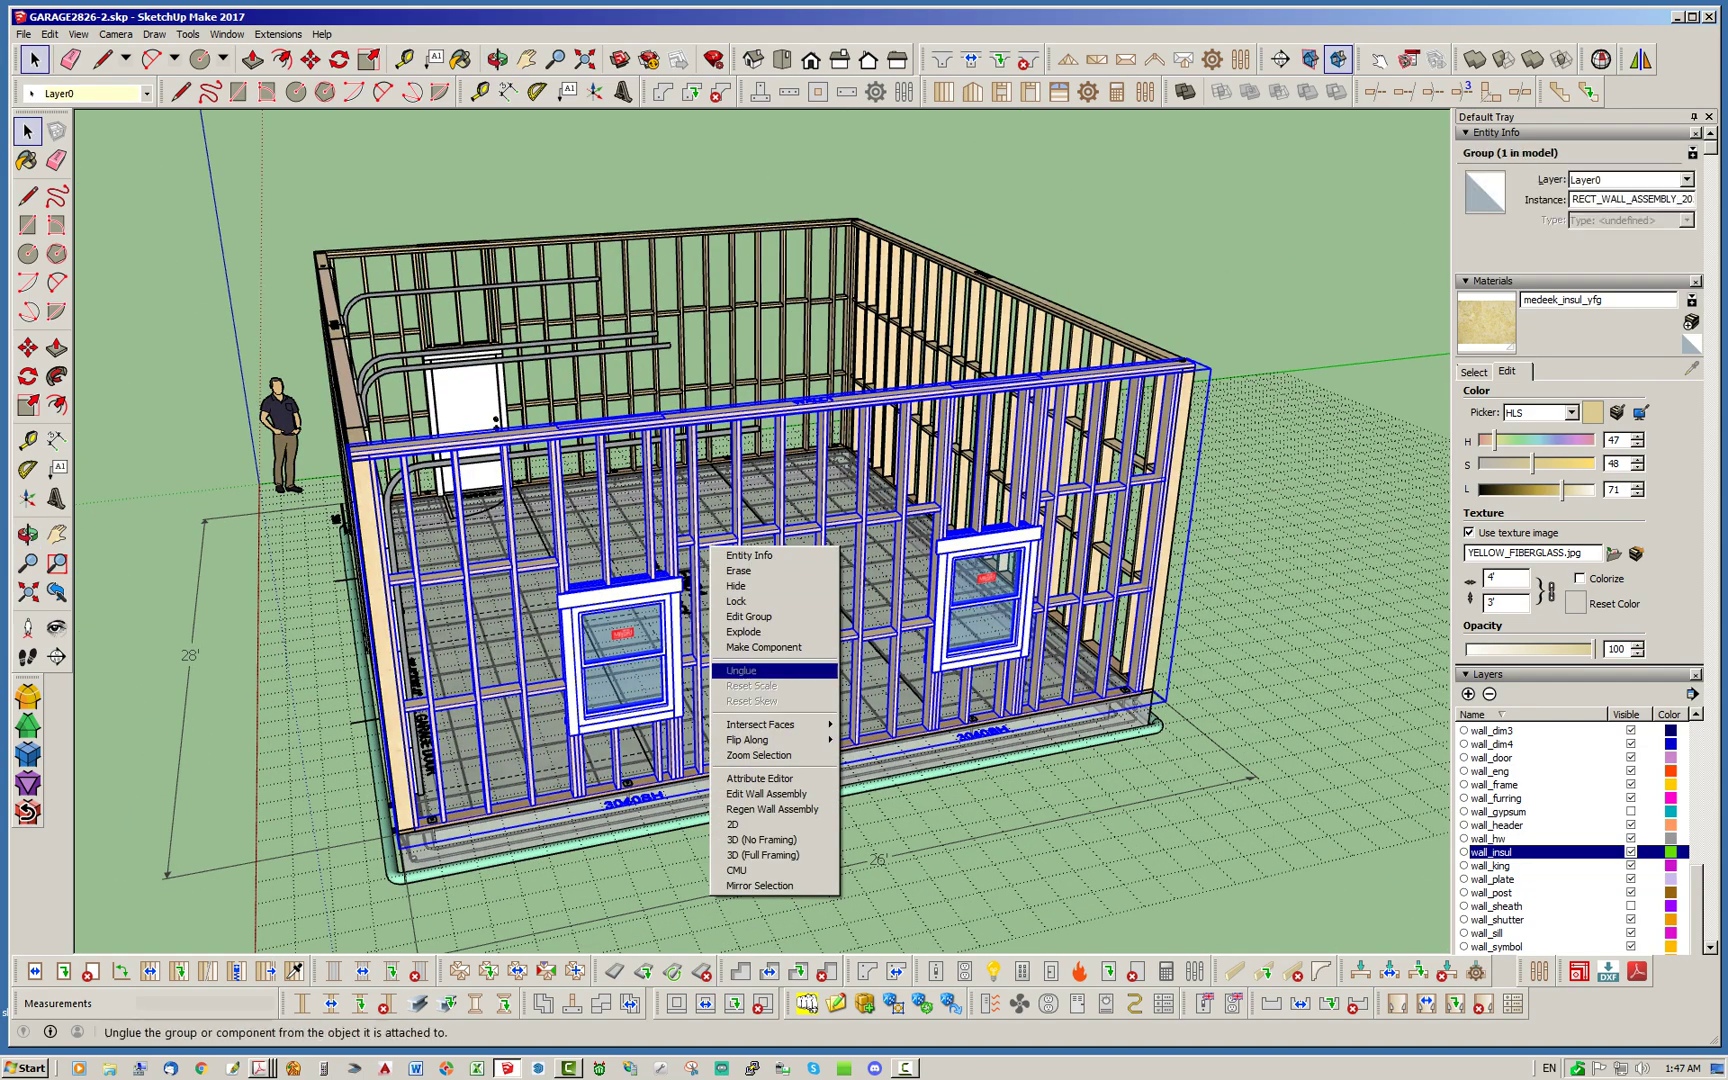
{"action": "left_click", "coordinate": [770, 798]}
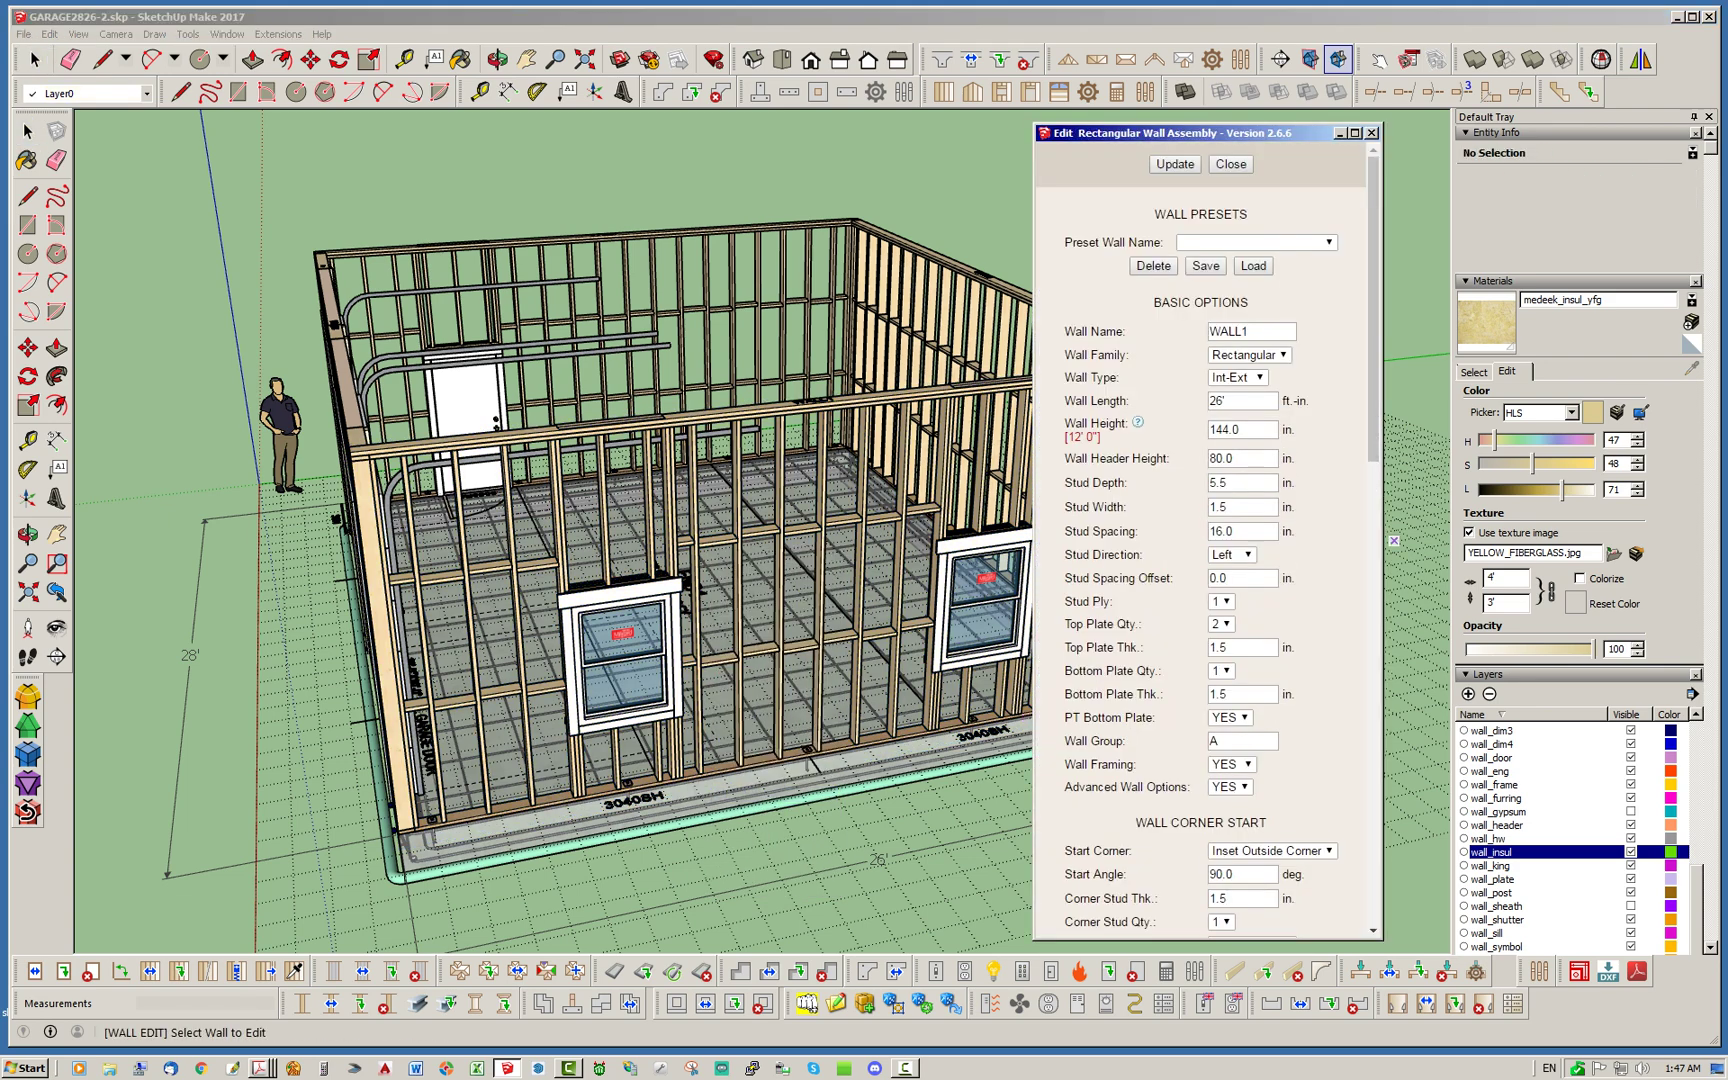
{"action": "scroll", "coordinate": [1394, 540], "scroll_direction": "down", "scroll_amount": 6}
{"action": "scroll", "coordinate": [1394, 540], "scroll_direction": "down", "scroll_amount": 8}
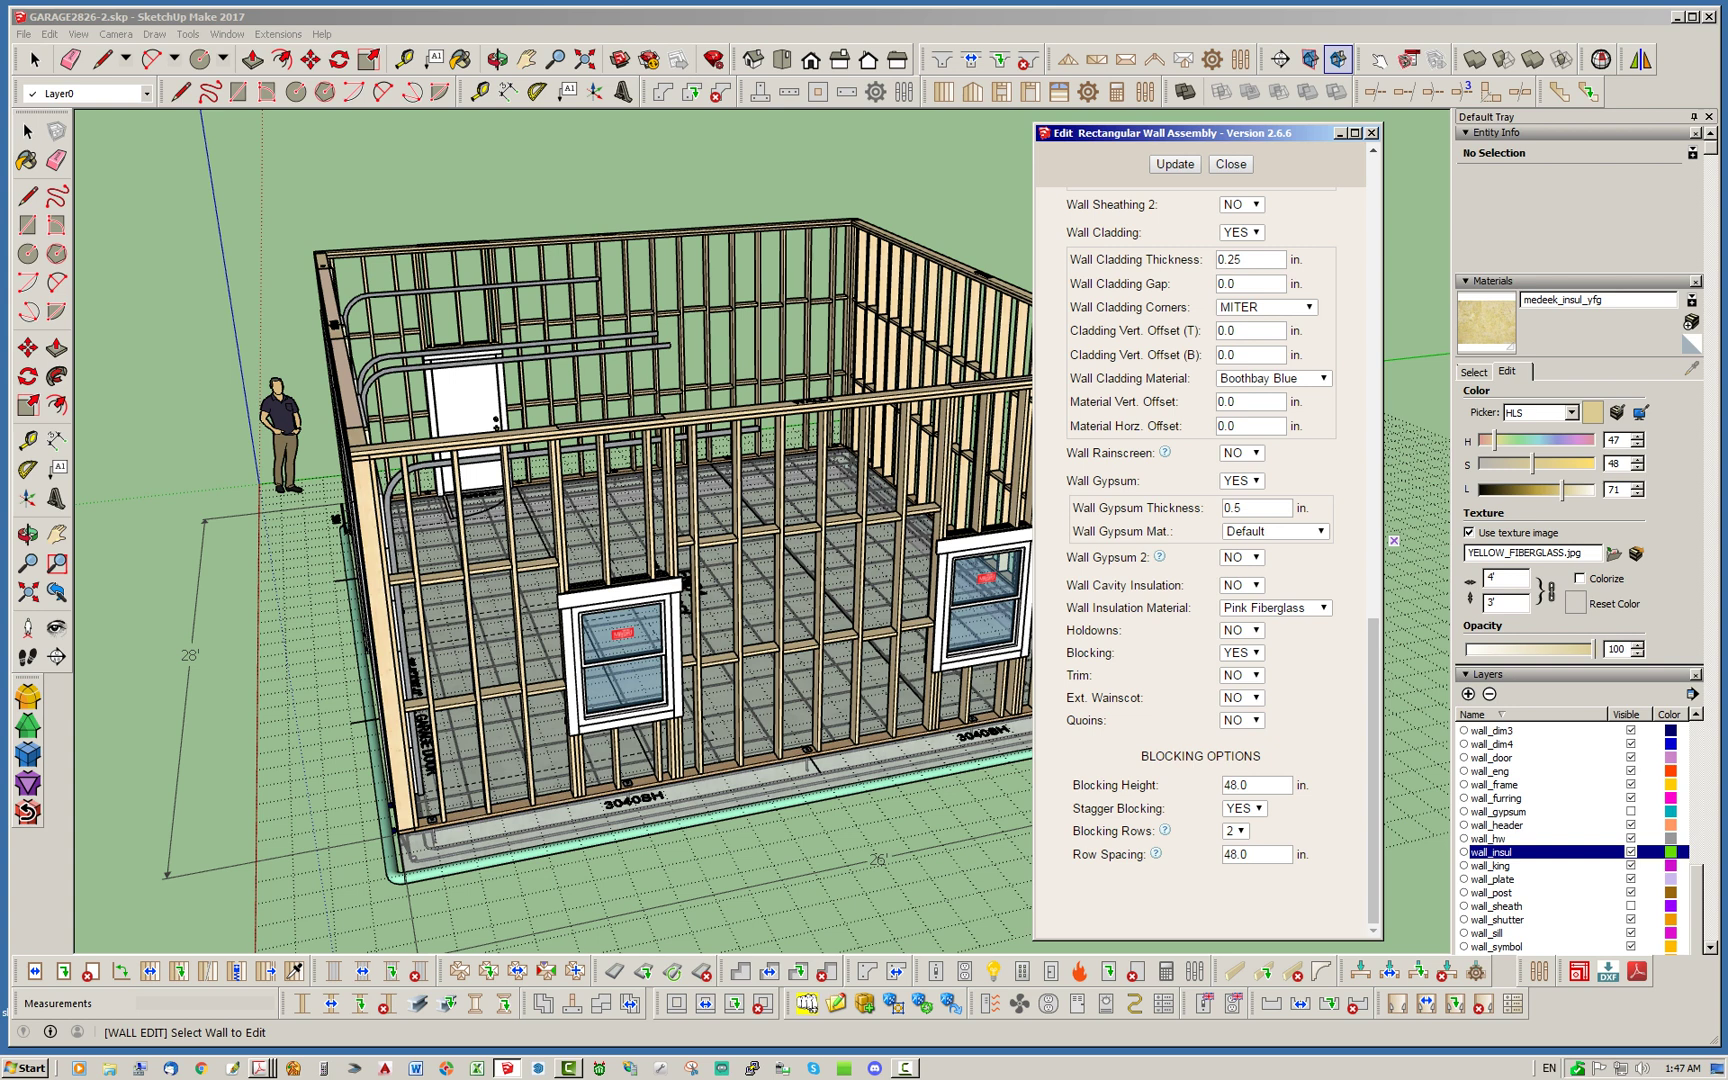
{"action": "left_click", "coordinate": [1241, 585]}
{"action": "left_click", "coordinate": [1238, 616]}
{"action": "left_click", "coordinate": [1275, 607]}
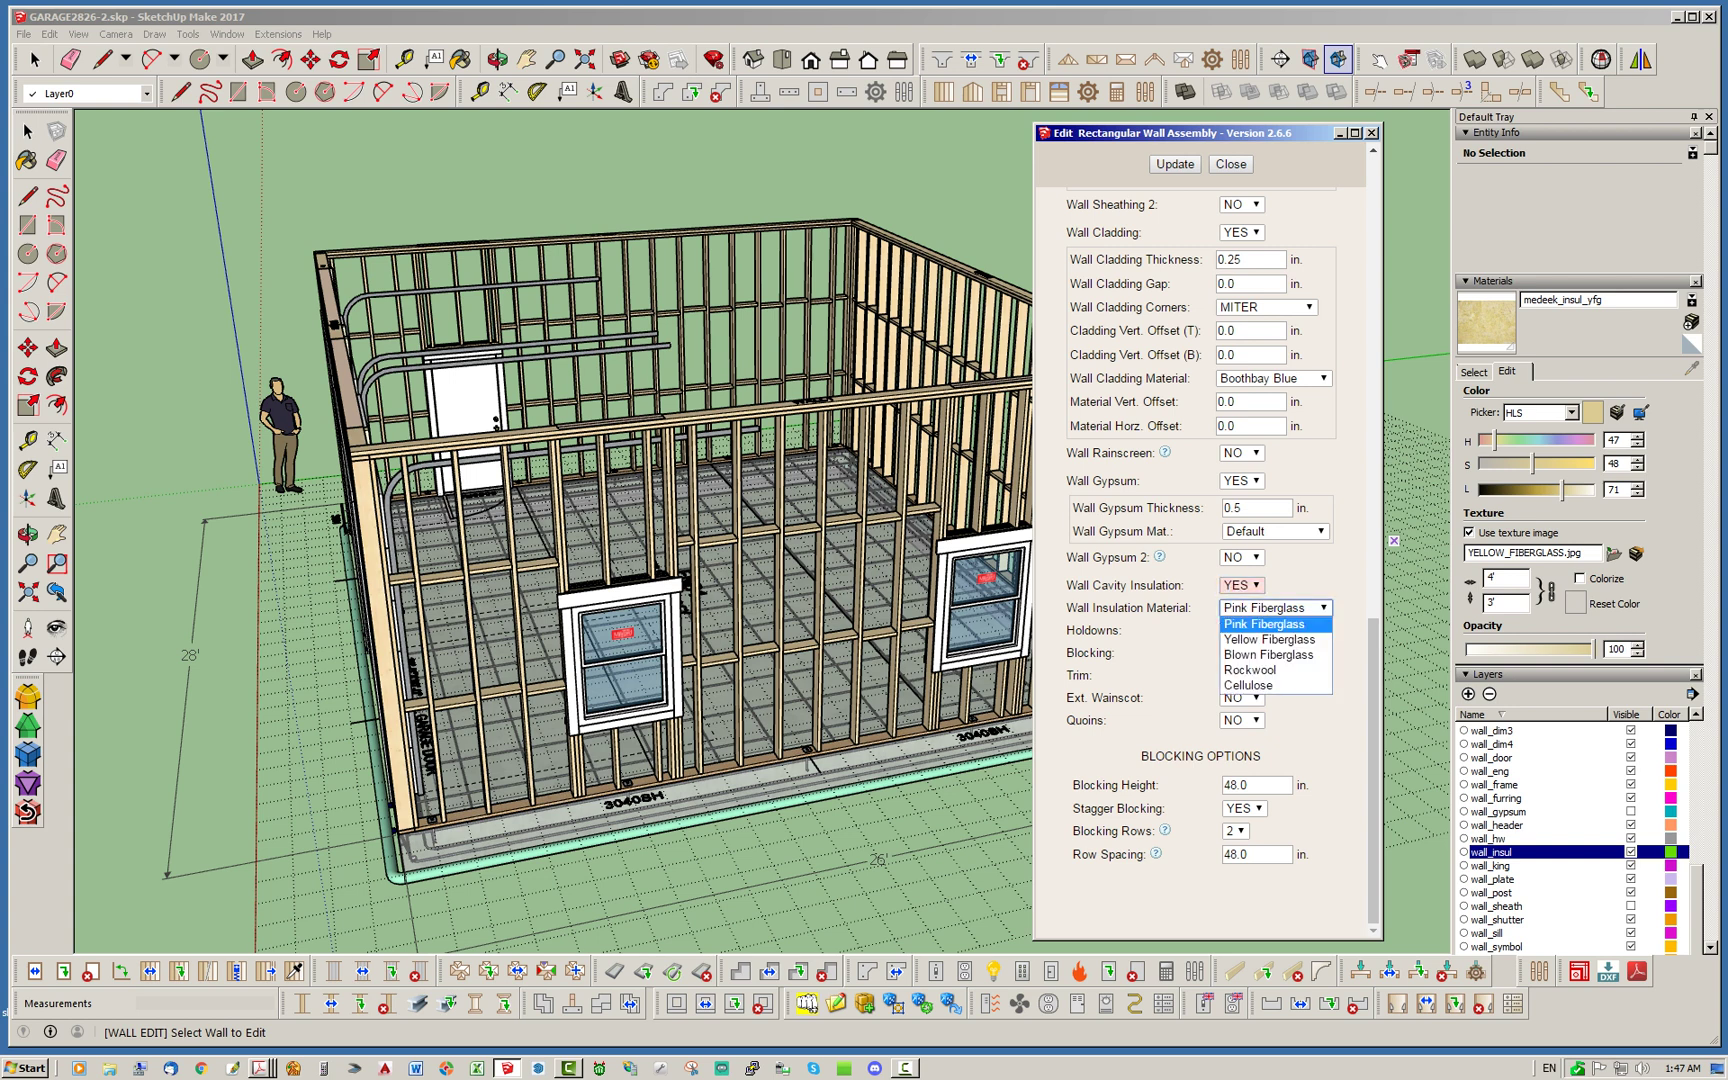
{"action": "left_click", "coordinate": [1269, 639]}
{"action": "left_click", "coordinate": [1175, 164]}
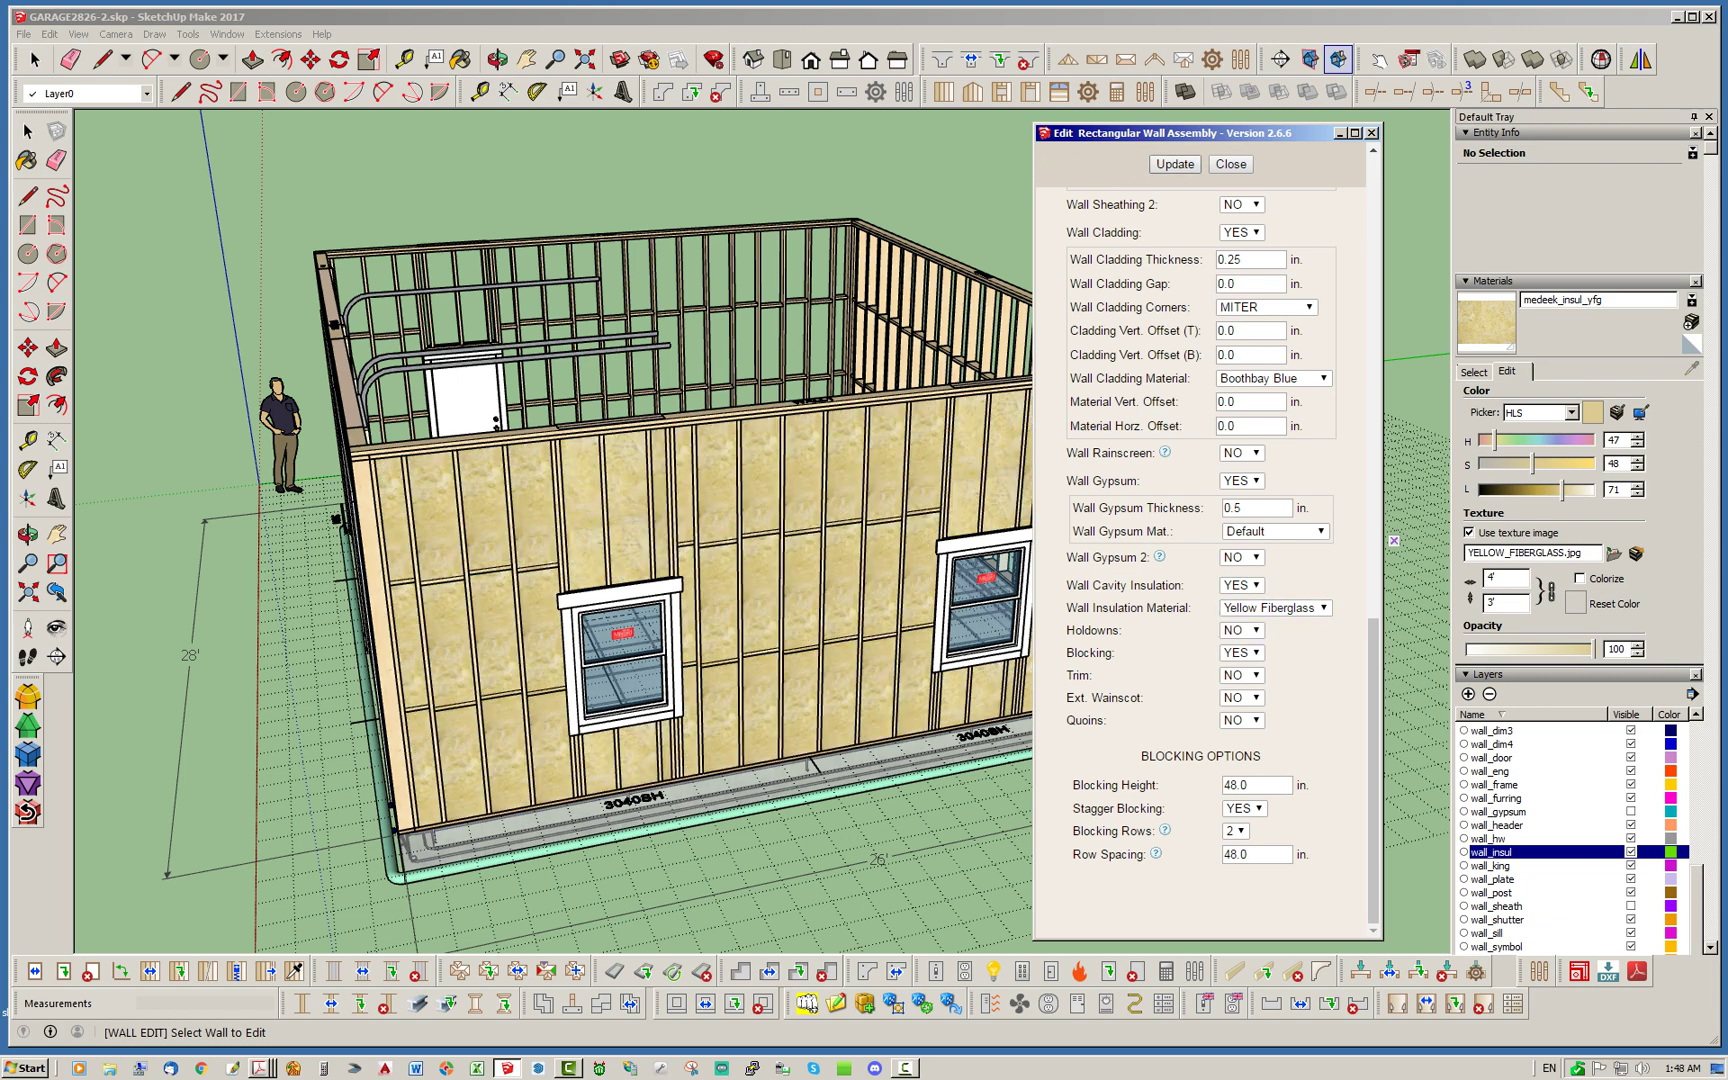
{"action": "left_click", "coordinate": [1231, 164]}
{"action": "key", "text": "space"}
{"action": "left_click", "coordinate": [1135, 558]}
Open the rear wall, WALL2, opposite the garage doors, for wall assembly editing
{"action": "middle_click_drag", "start_coordinate": [1135, 558], "coordinate": [760, 600]}
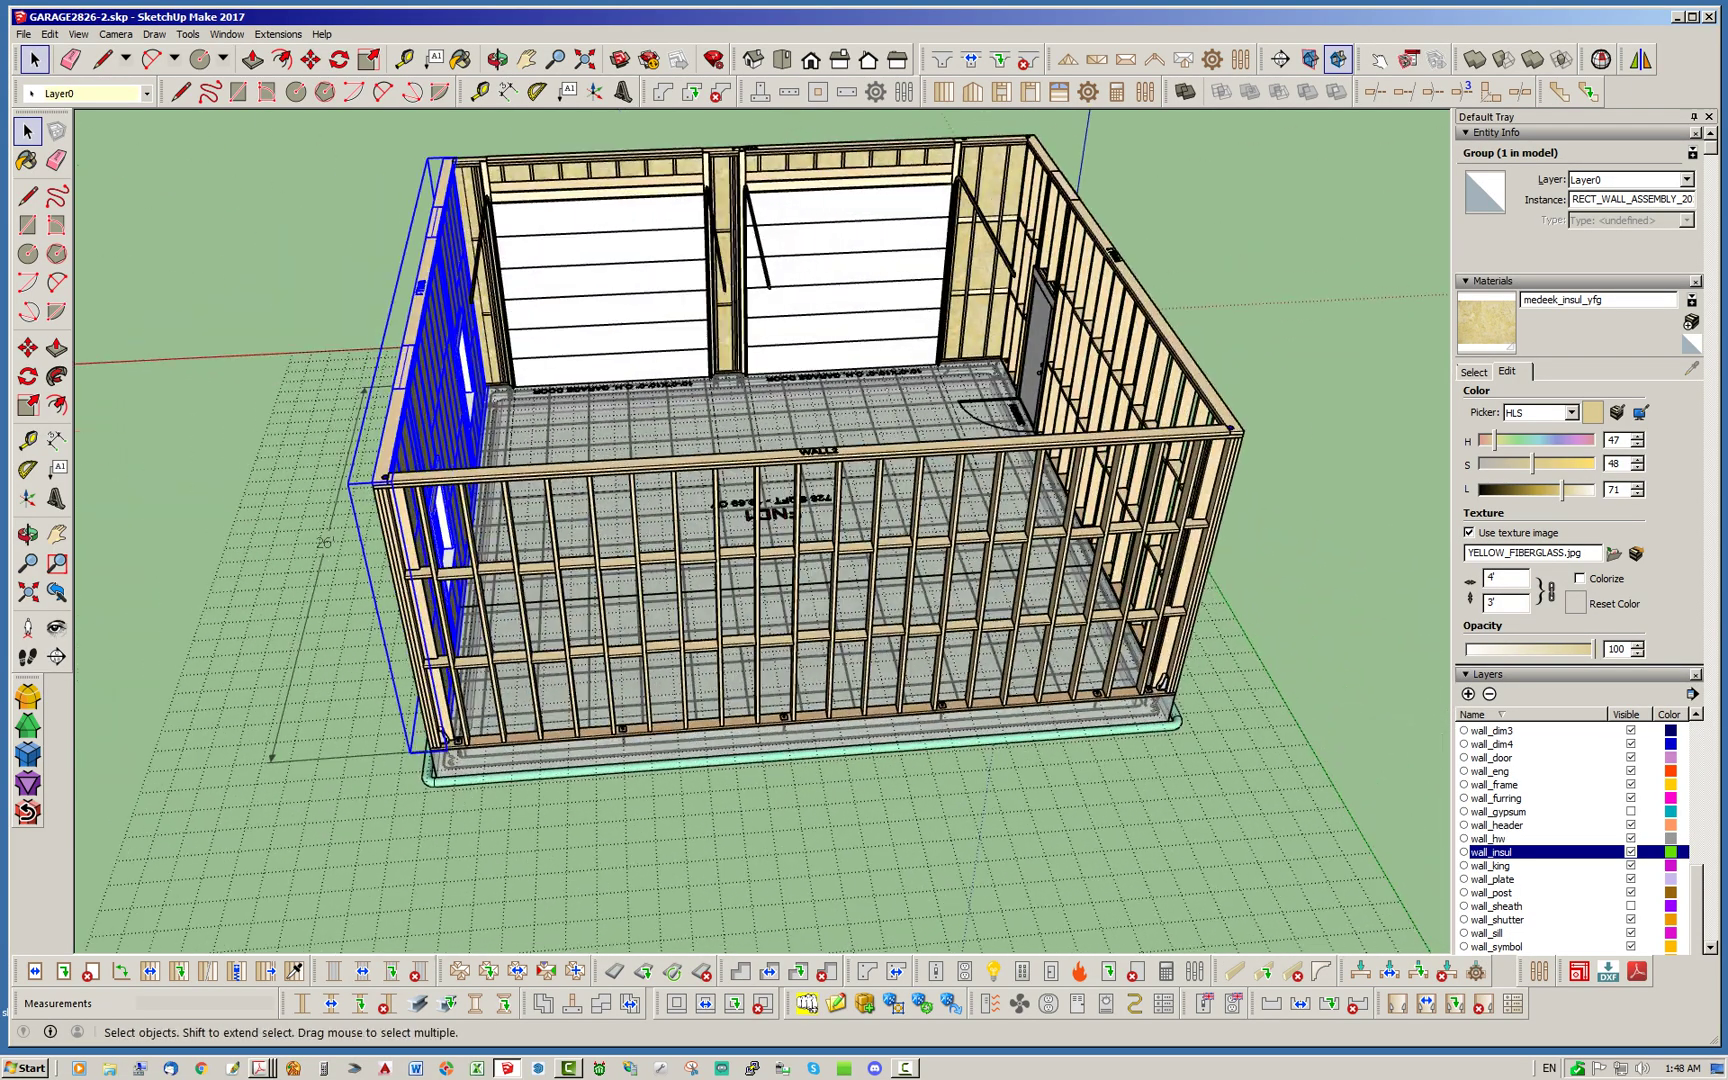
{"action": "scroll", "coordinate": [606, 690], "scroll_direction": "up", "scroll_amount": 2}
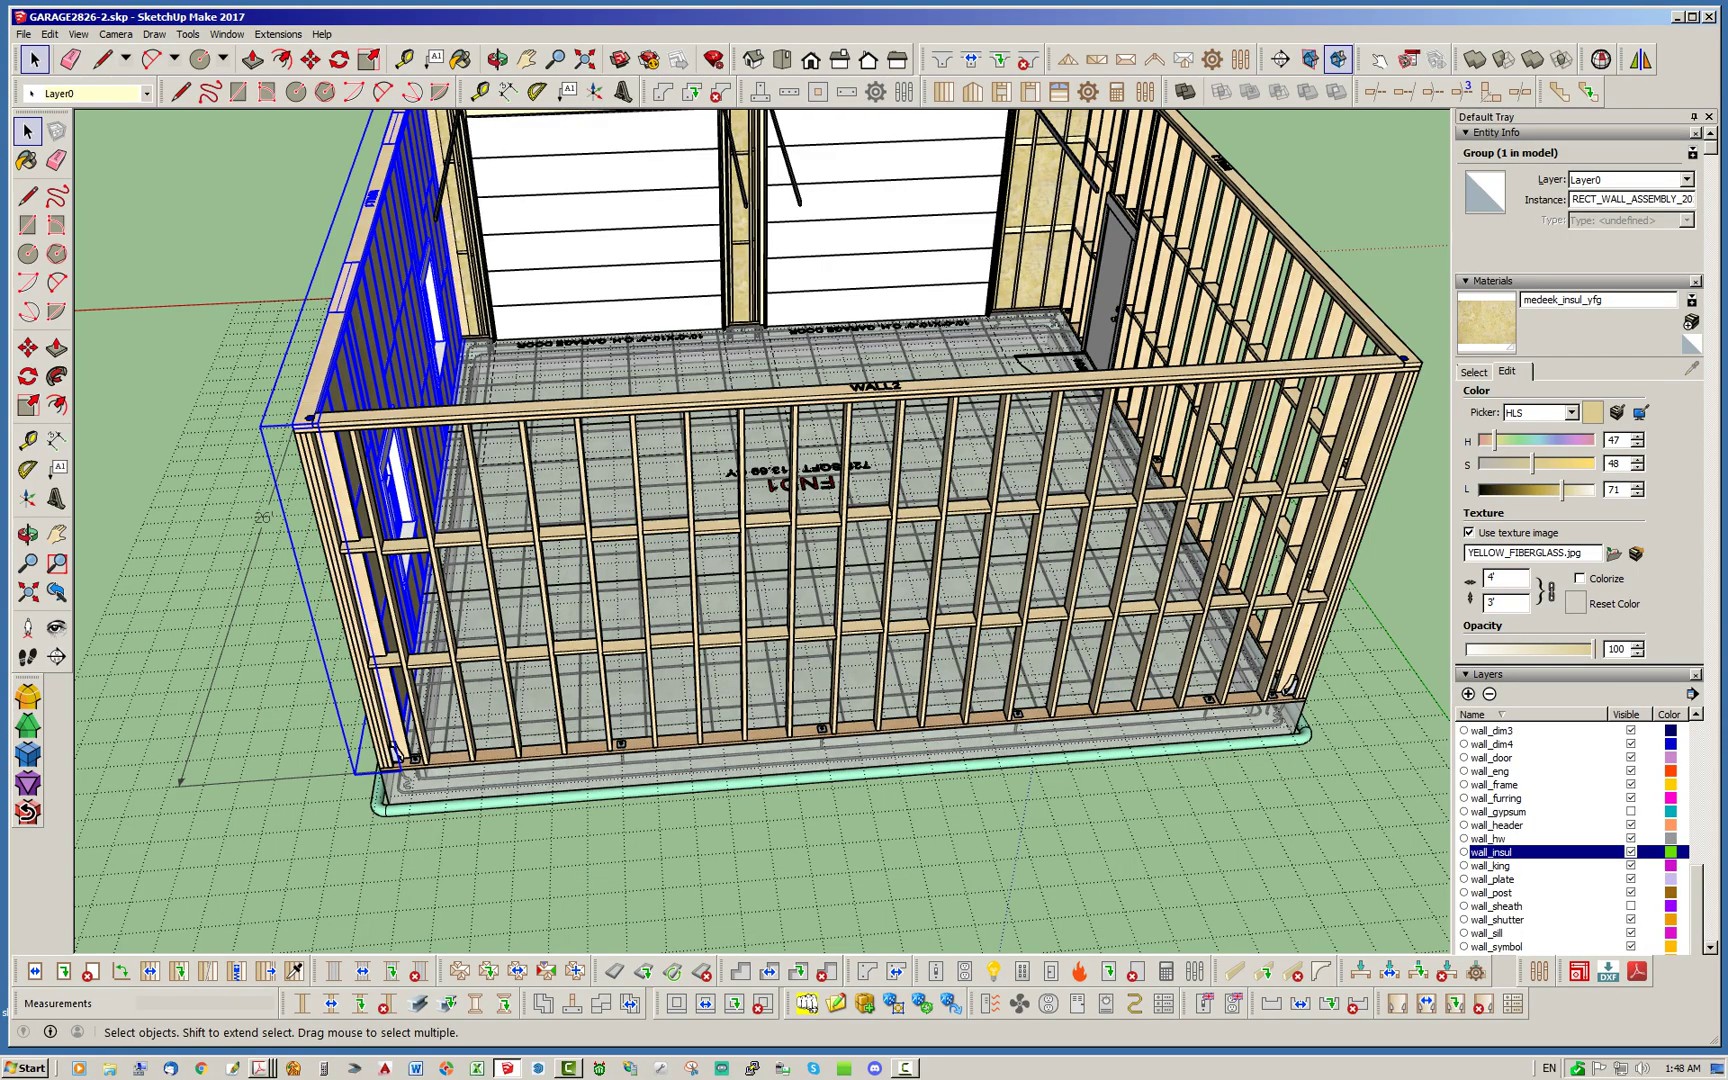
{"action": "scroll", "coordinate": [505, 605], "scroll_direction": "down", "scroll_amount": 3}
{"action": "middle_click_drag", "start_coordinate": [505, 605], "coordinate": [340, 595]}
{"action": "key", "text": "space"}
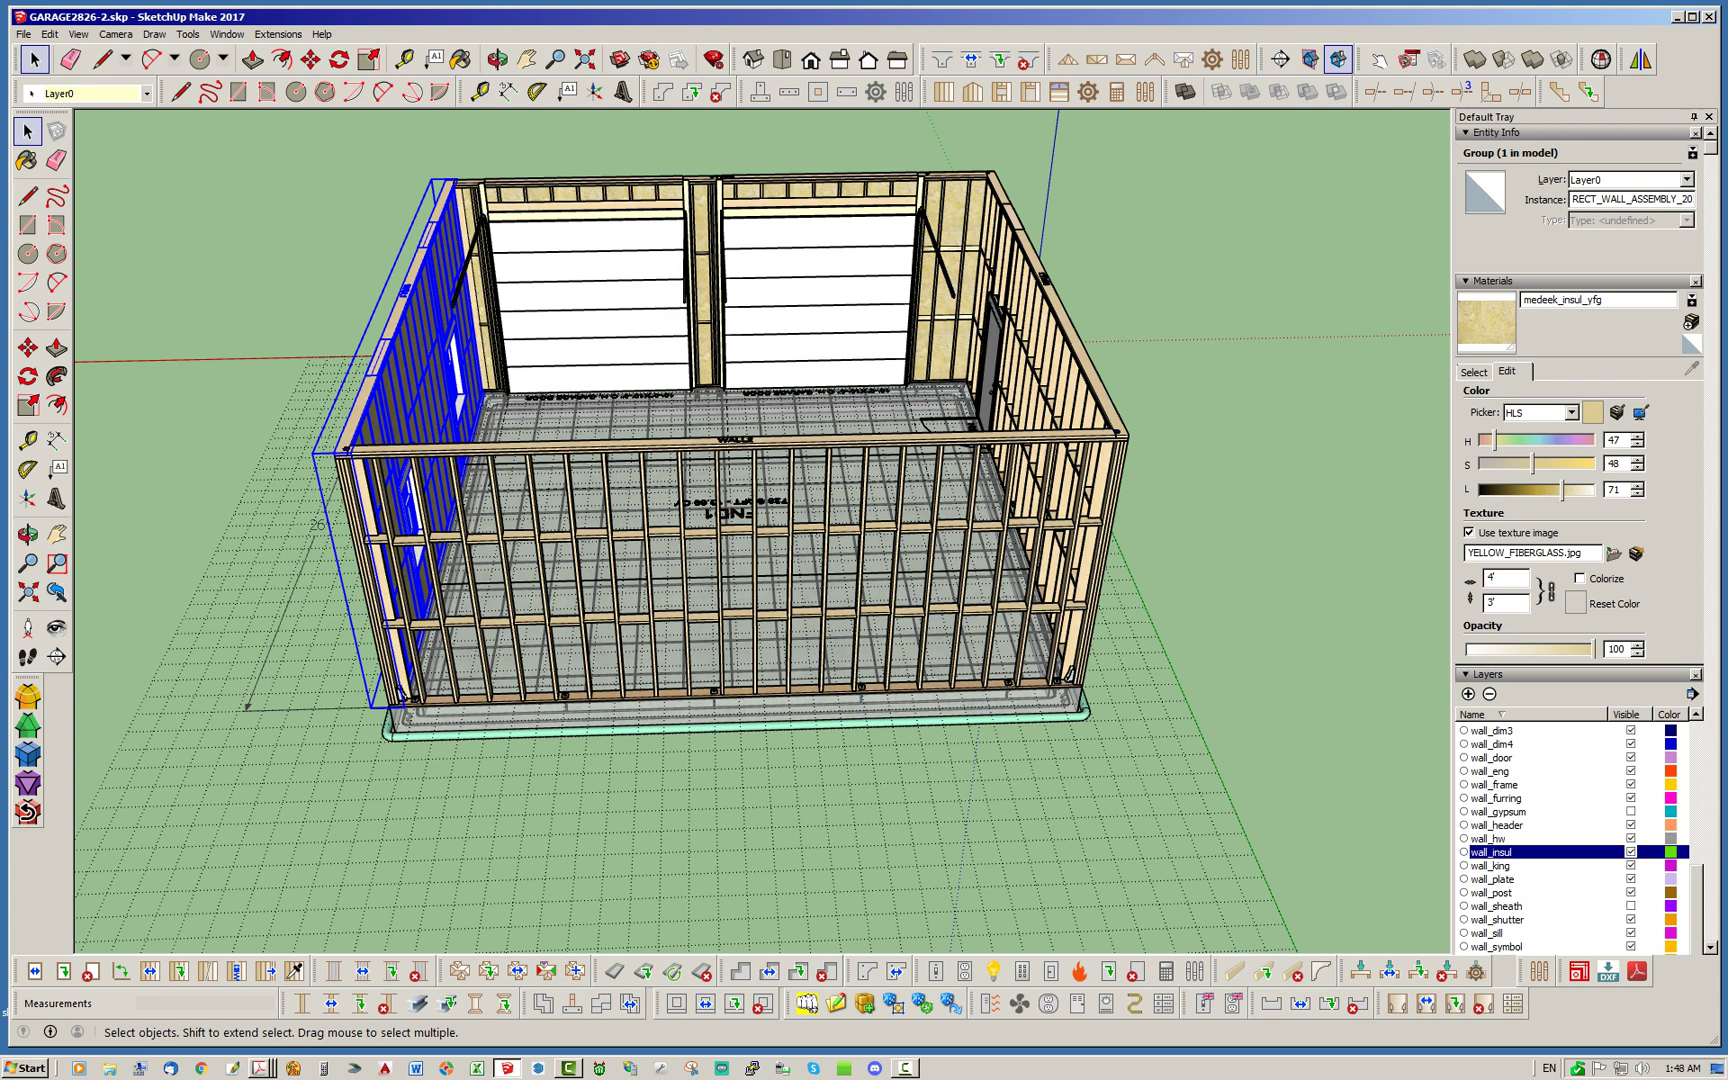
{"action": "right_click", "coordinate": [701, 528]}
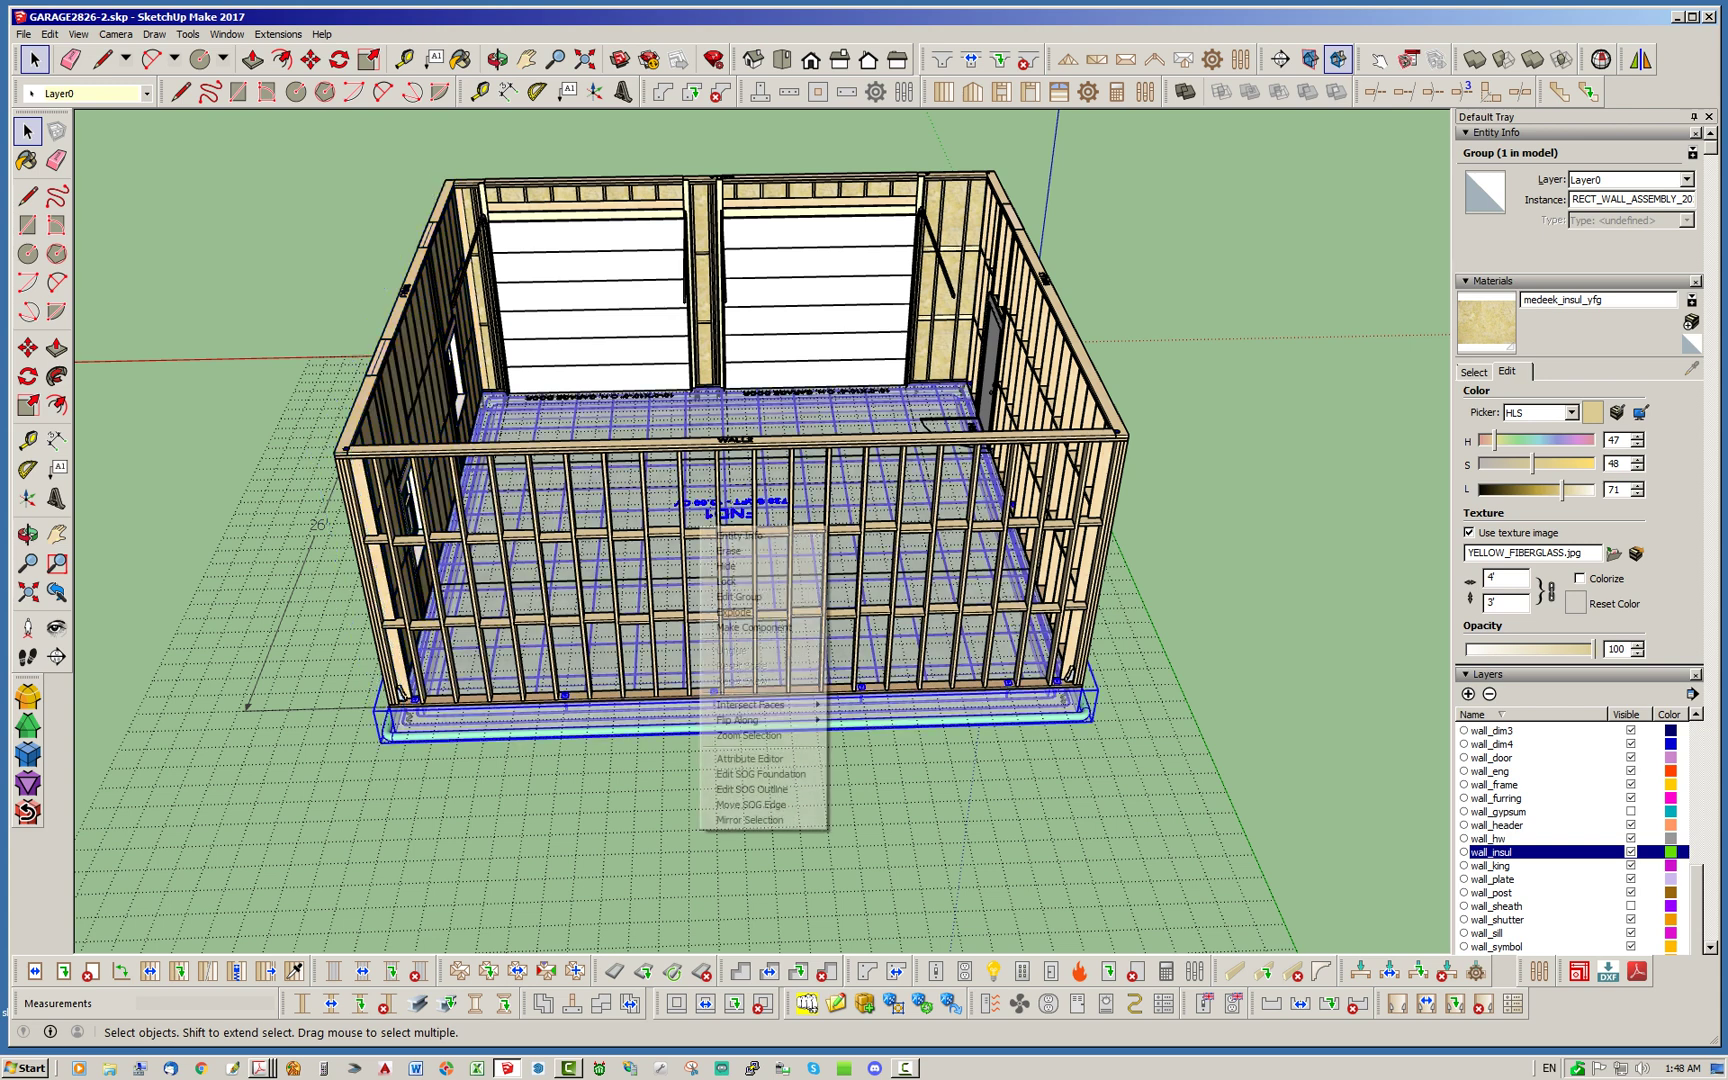
{"action": "left_click", "coordinate": [660, 445]}
{"action": "right_click", "coordinate": [658, 445]}
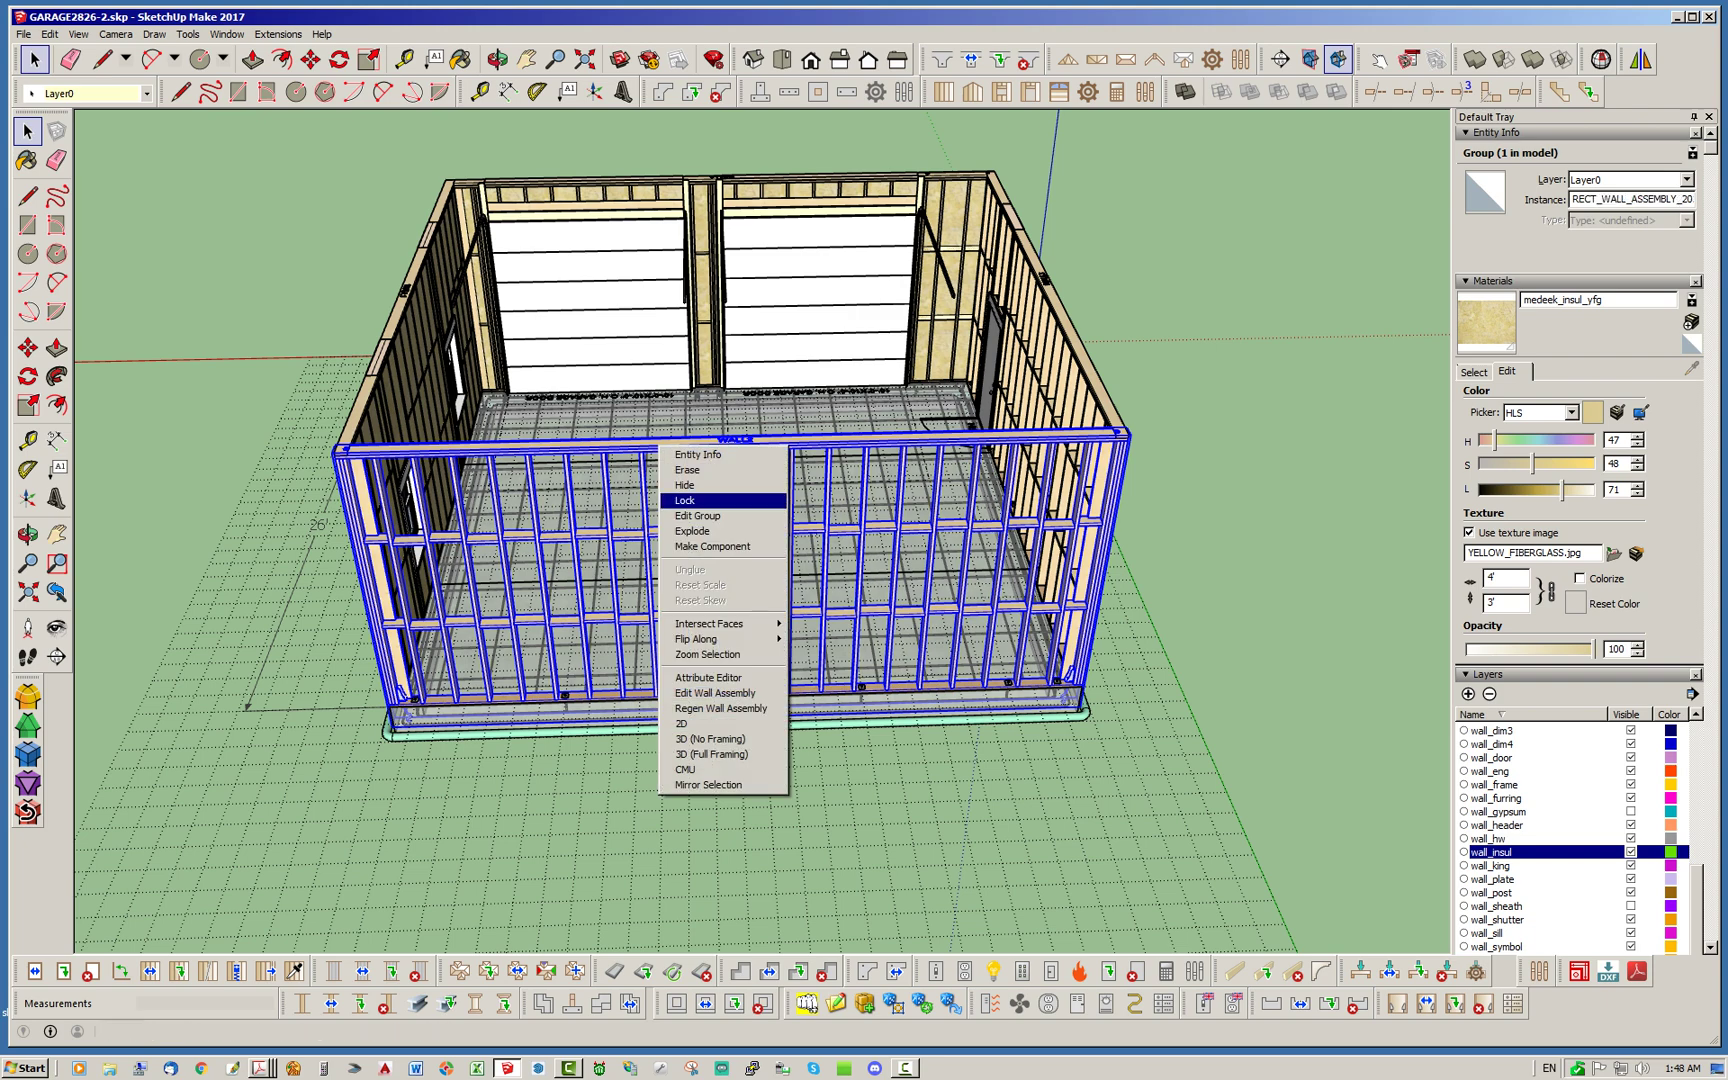
{"action": "left_click", "coordinate": [720, 692]}
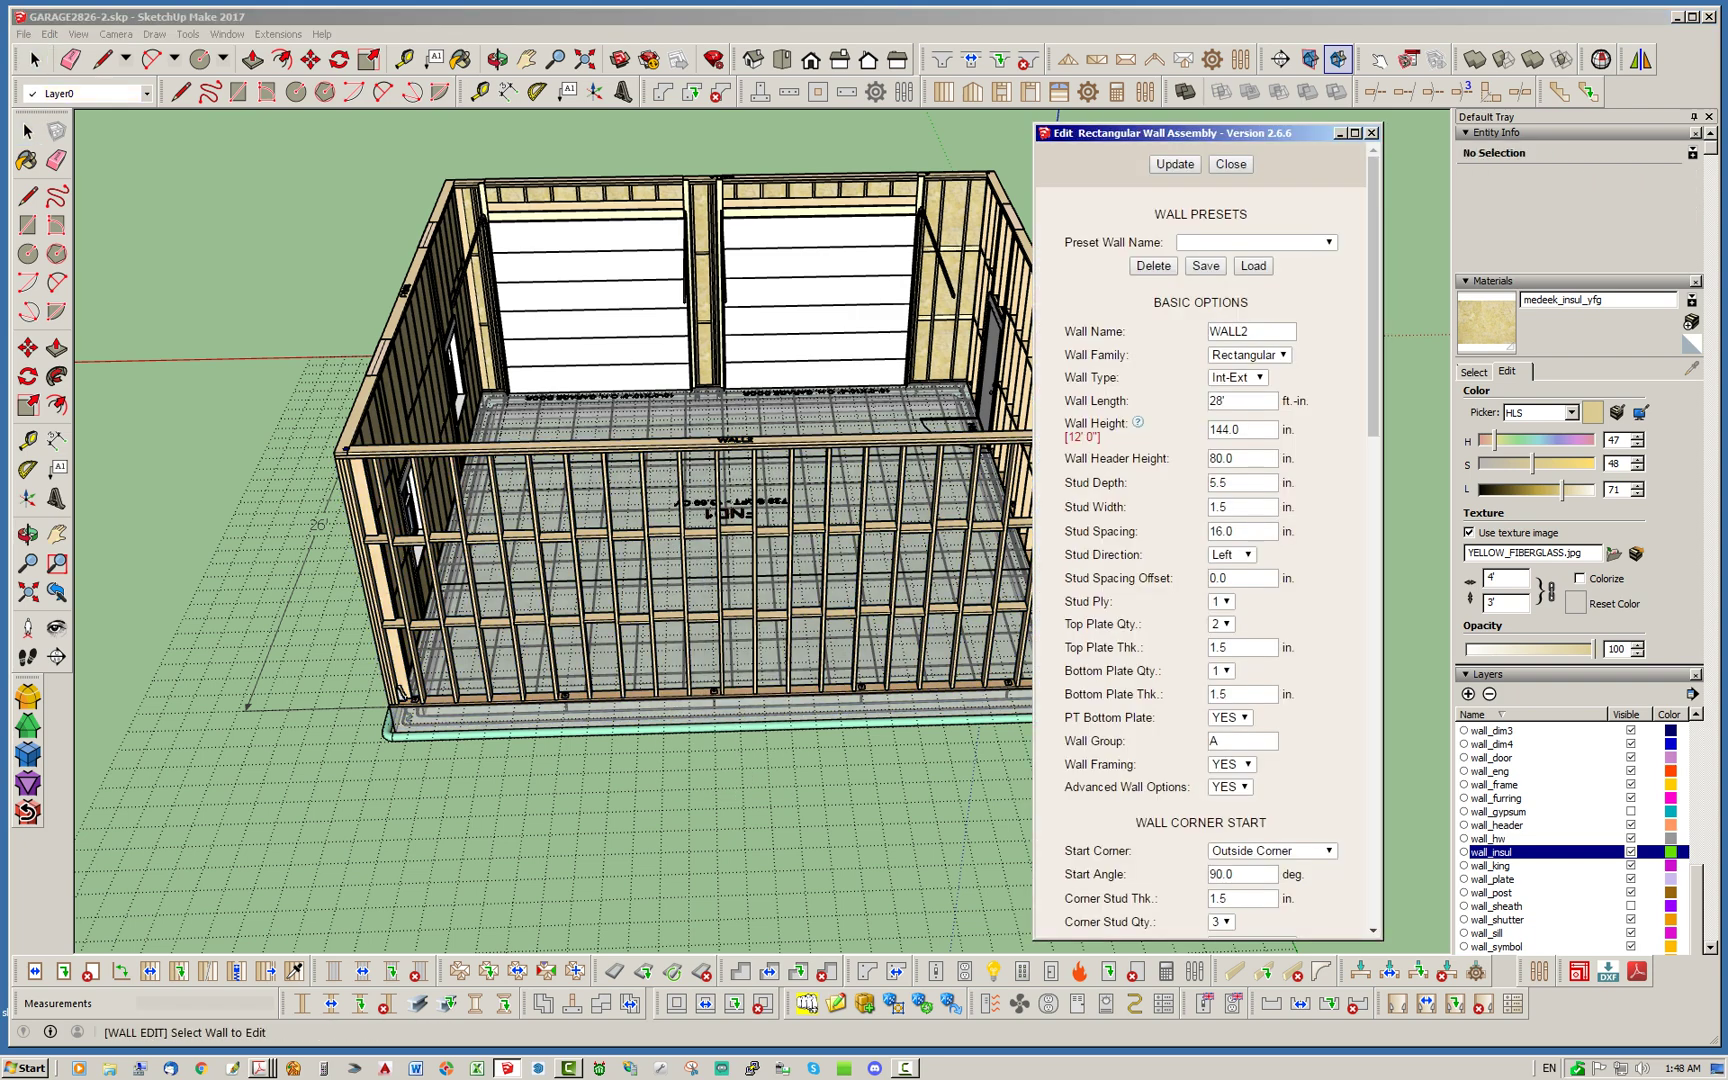
Set WALL2's cavity insulation to YES with Yellow Fiberglass material and update the wall
{"action": "scroll", "coordinate": [1200, 550], "scroll_direction": "down", "scroll_amount": 10}
{"action": "left_click_drag", "start_coordinate": [1373, 713], "coordinate": [1373, 714]}
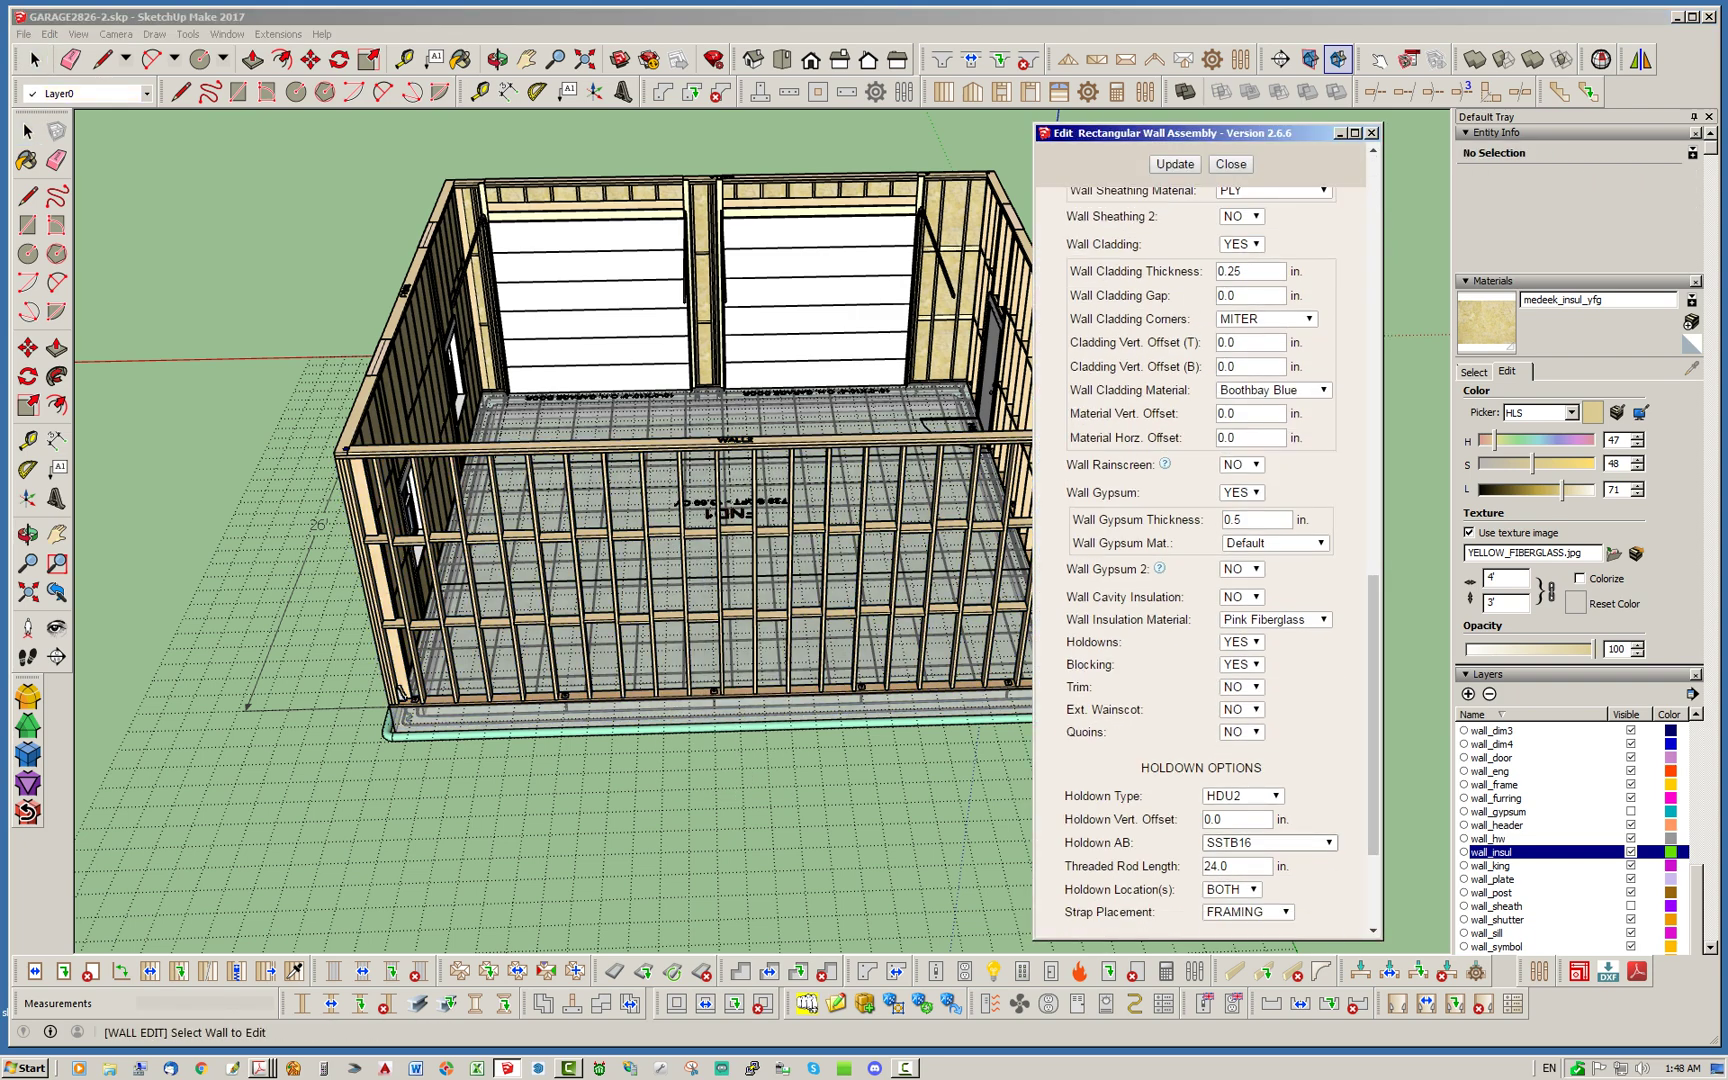
{"action": "left_click", "coordinate": [1240, 597]}
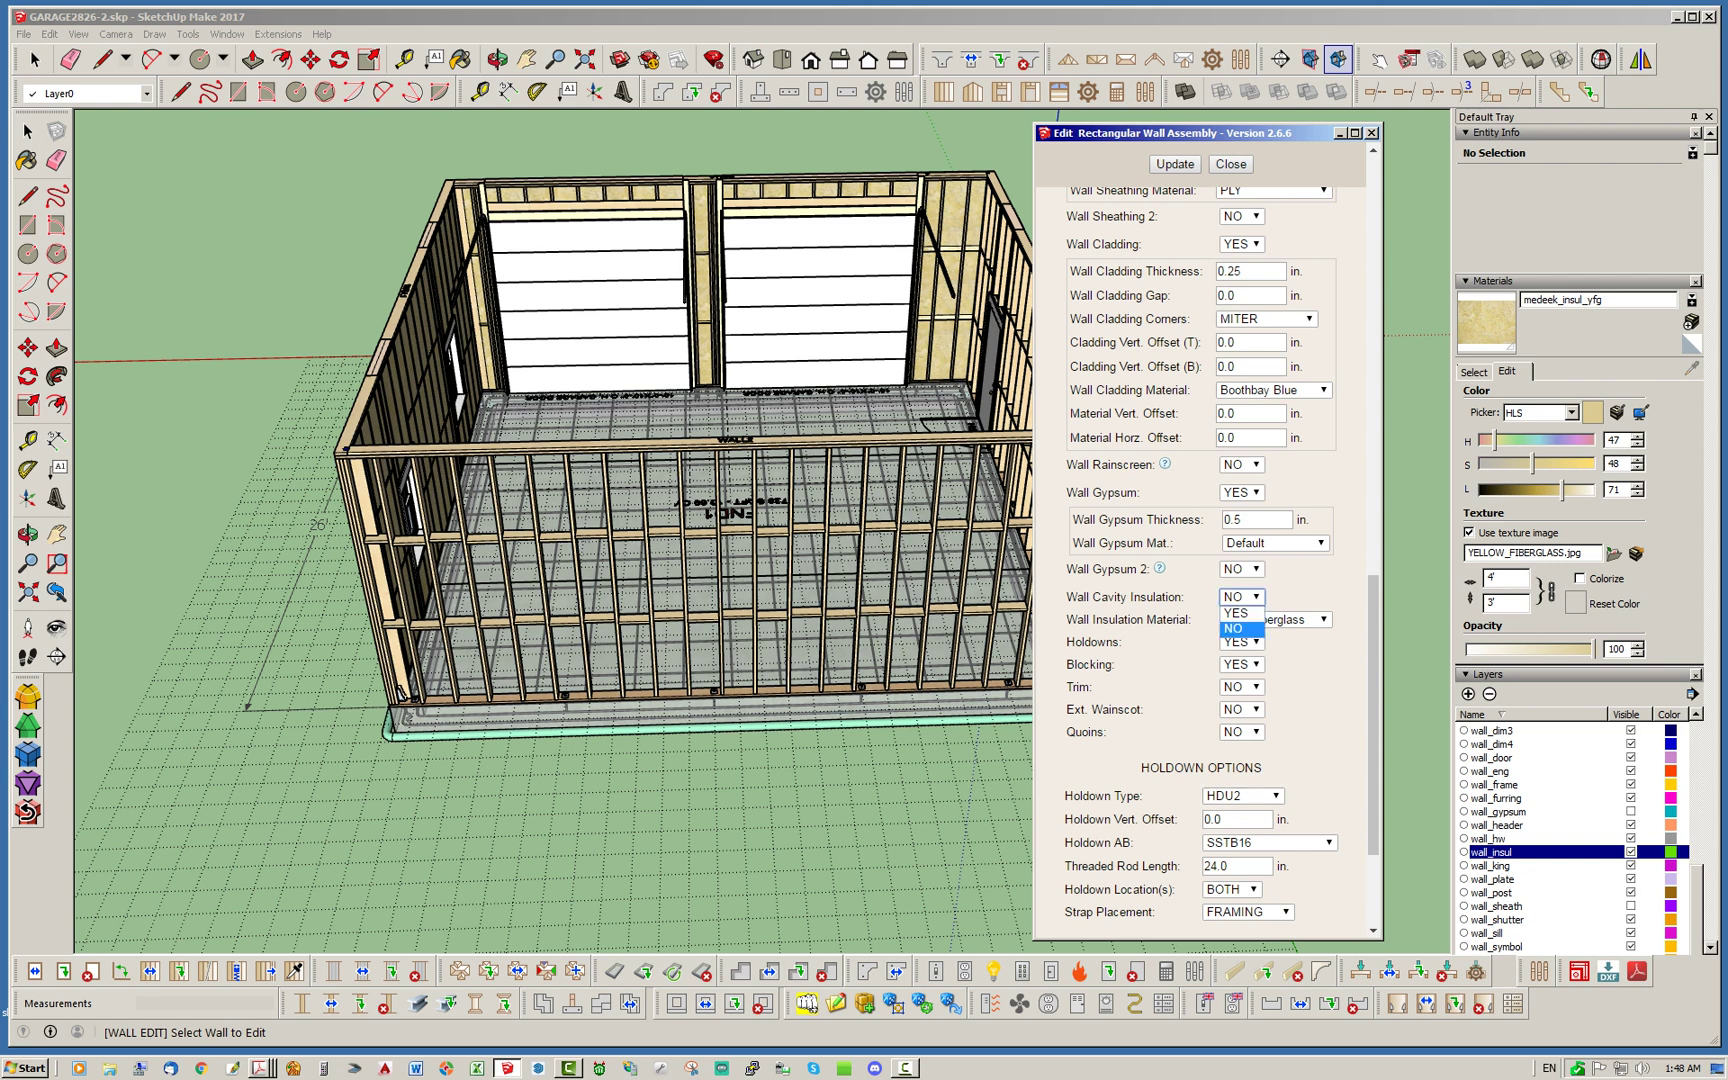
{"action": "left_click", "coordinate": [1240, 628]}
{"action": "left_click", "coordinate": [1275, 619]}
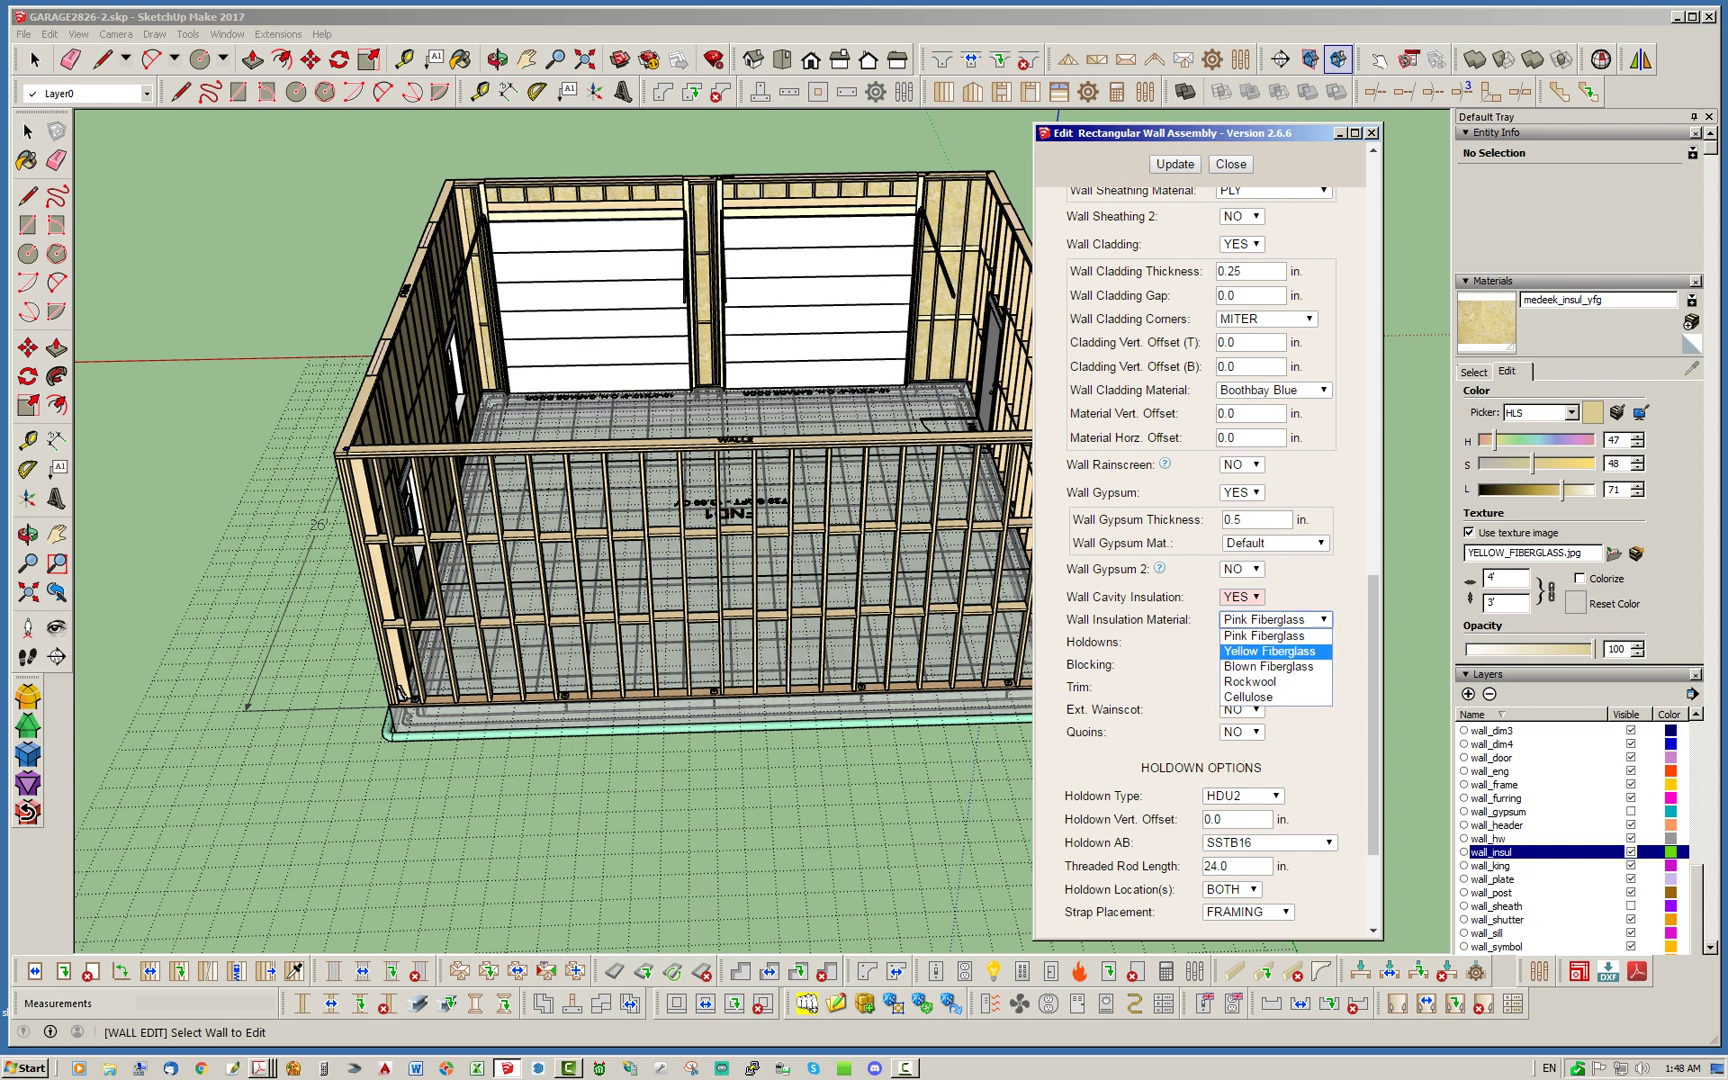
{"action": "left_click", "coordinate": [1268, 651]}
{"action": "left_click", "coordinate": [1175, 164]}
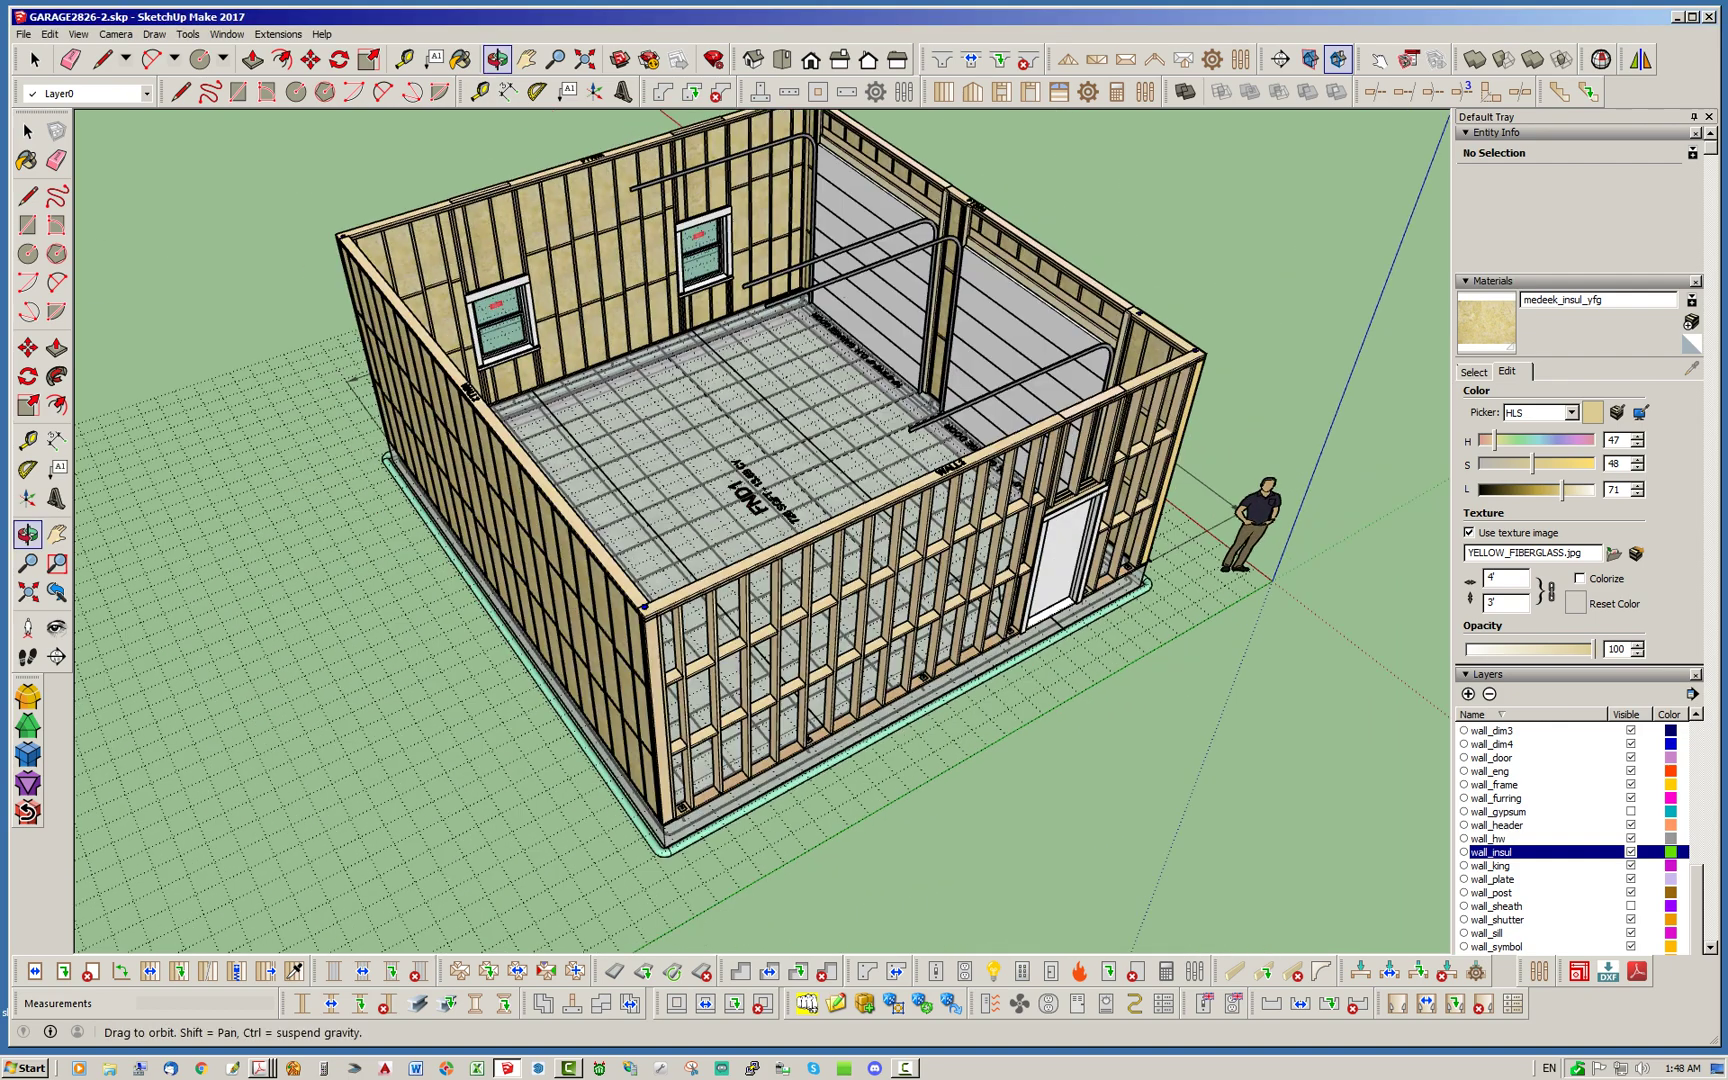
Edit WALL3 with the entry door, setting cavity insulation to YES with Yellow Fiberglass, update it, and leave the wall editing command
{"action": "scroll", "coordinate": [694, 444], "scroll_direction": "up", "scroll_amount": 5}
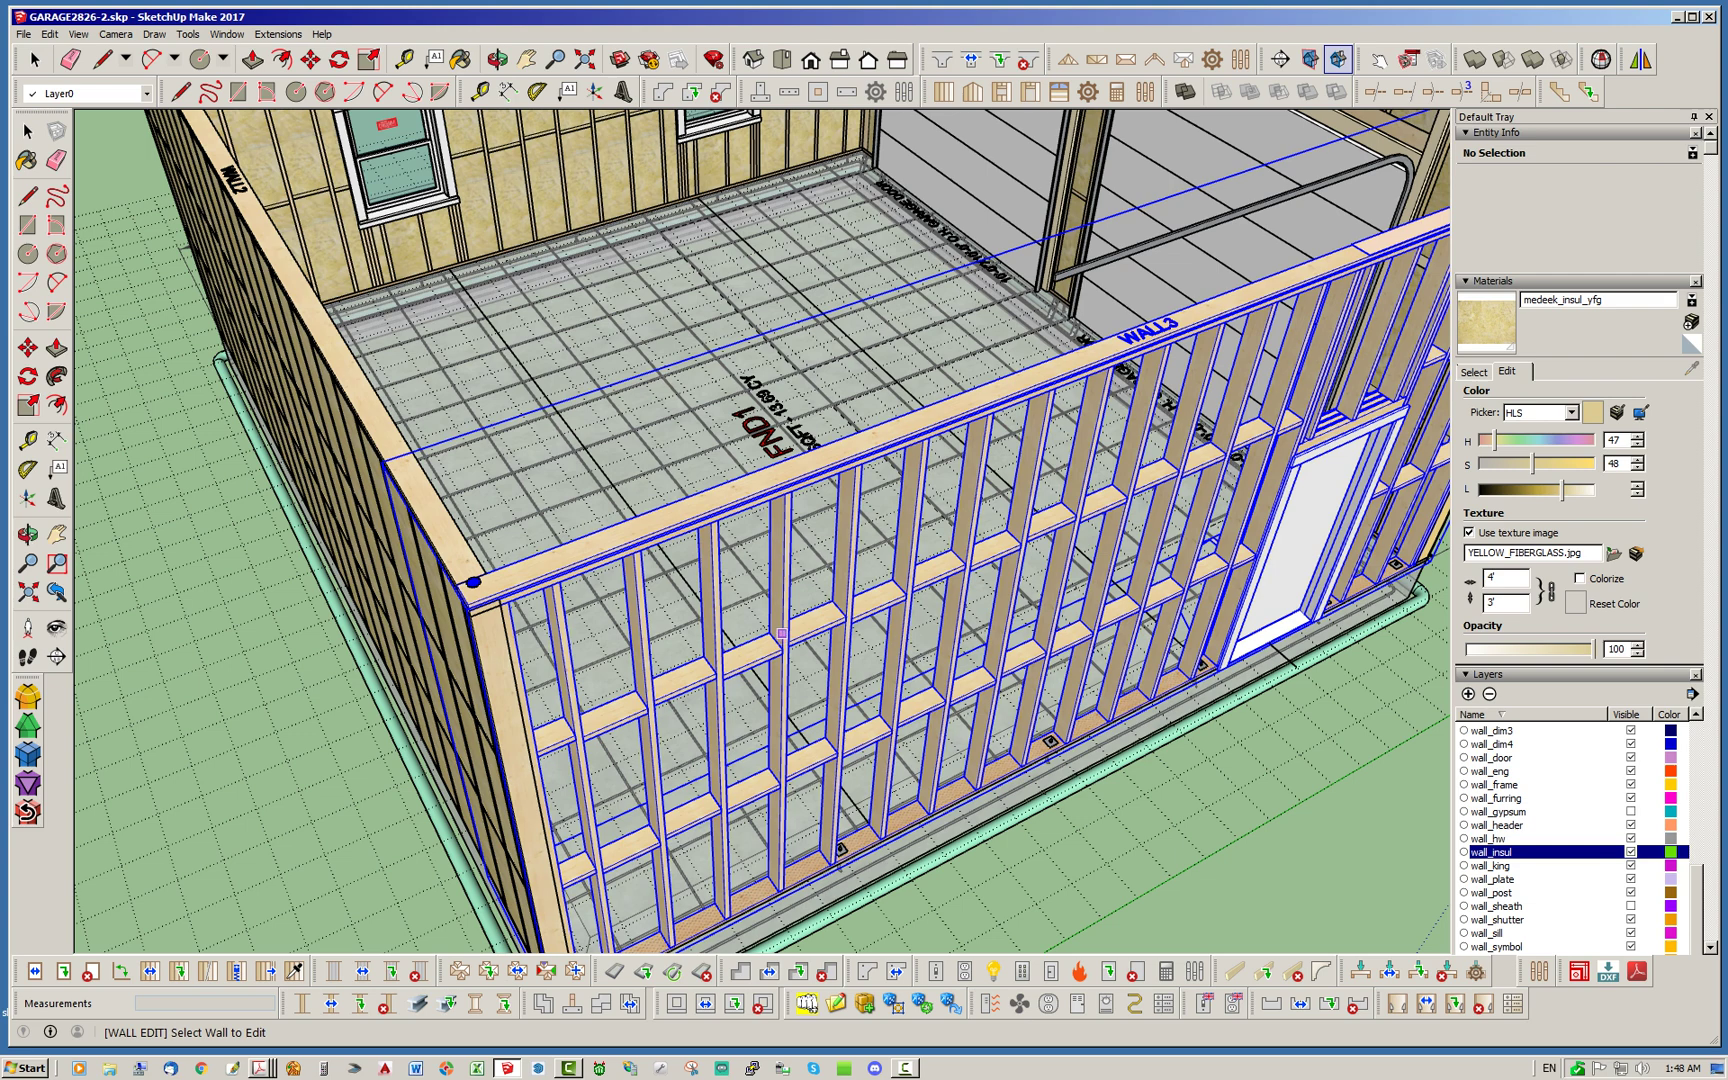
{"action": "left_click", "coordinate": [782, 633]}
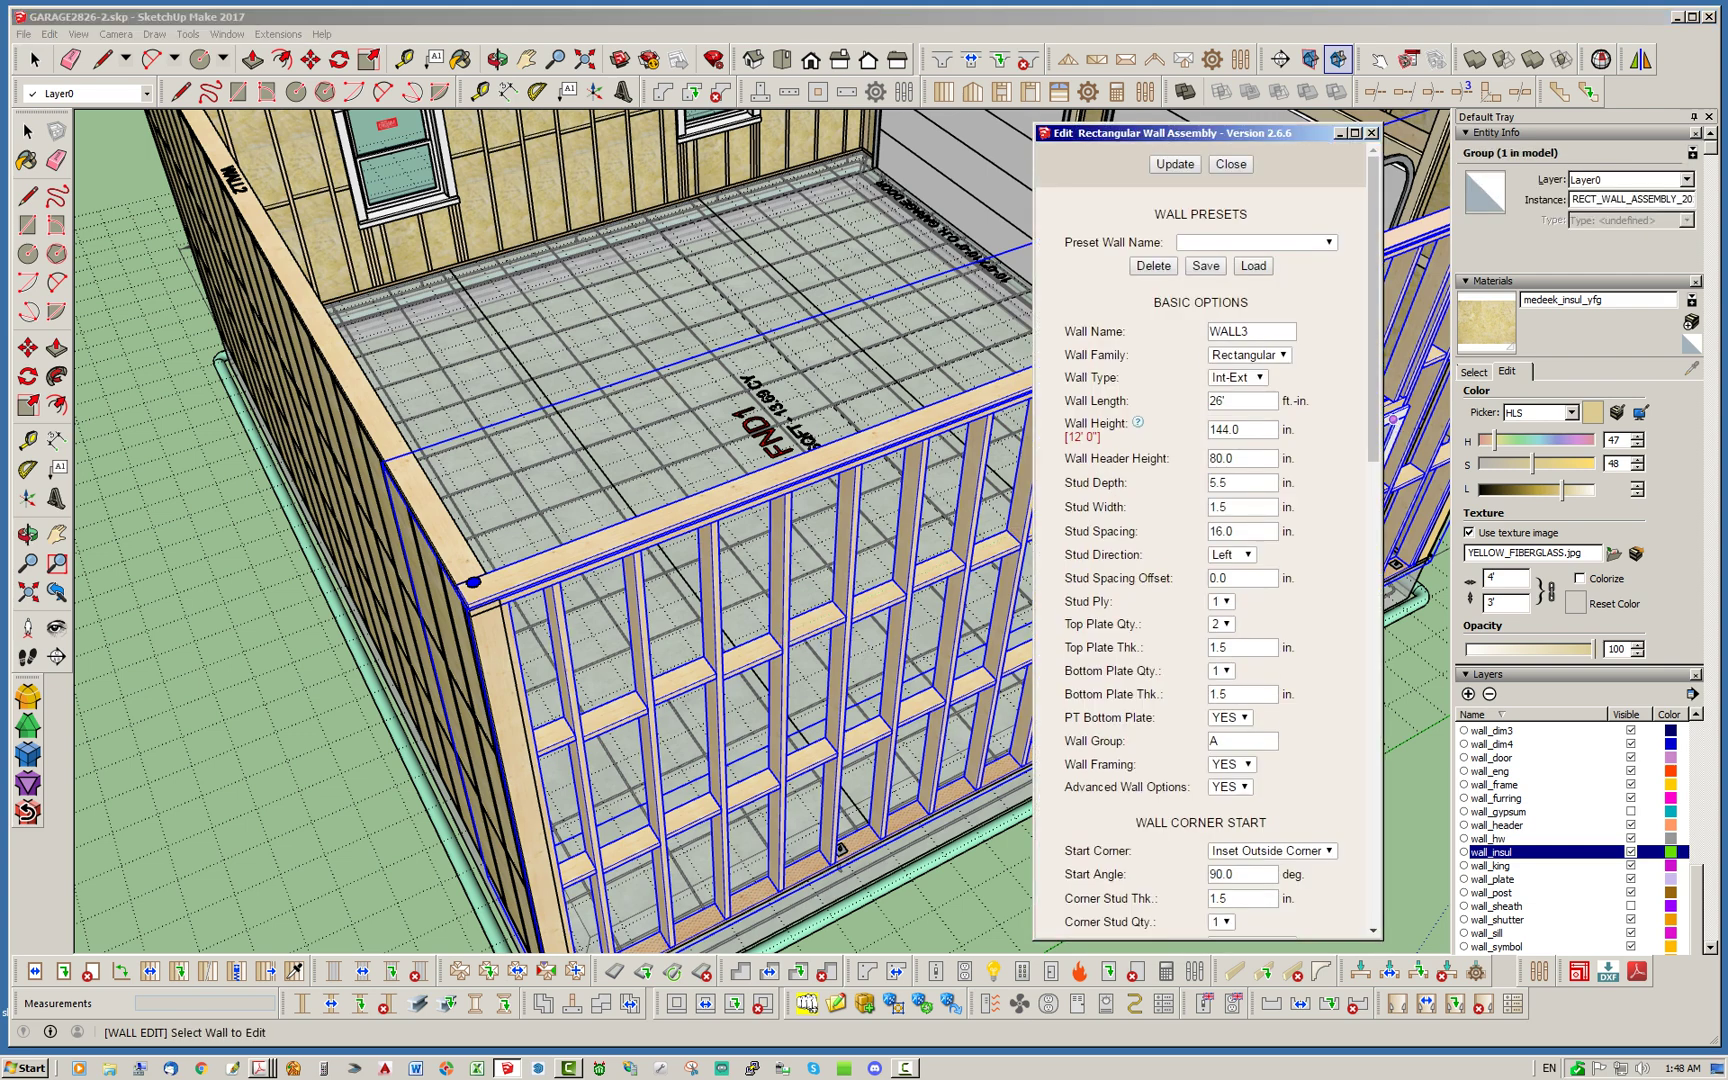
{"action": "left_click_drag", "start_coordinate": [1374, 445], "coordinate": [1374, 873]}
{"action": "left_click", "coordinate": [1240, 674]}
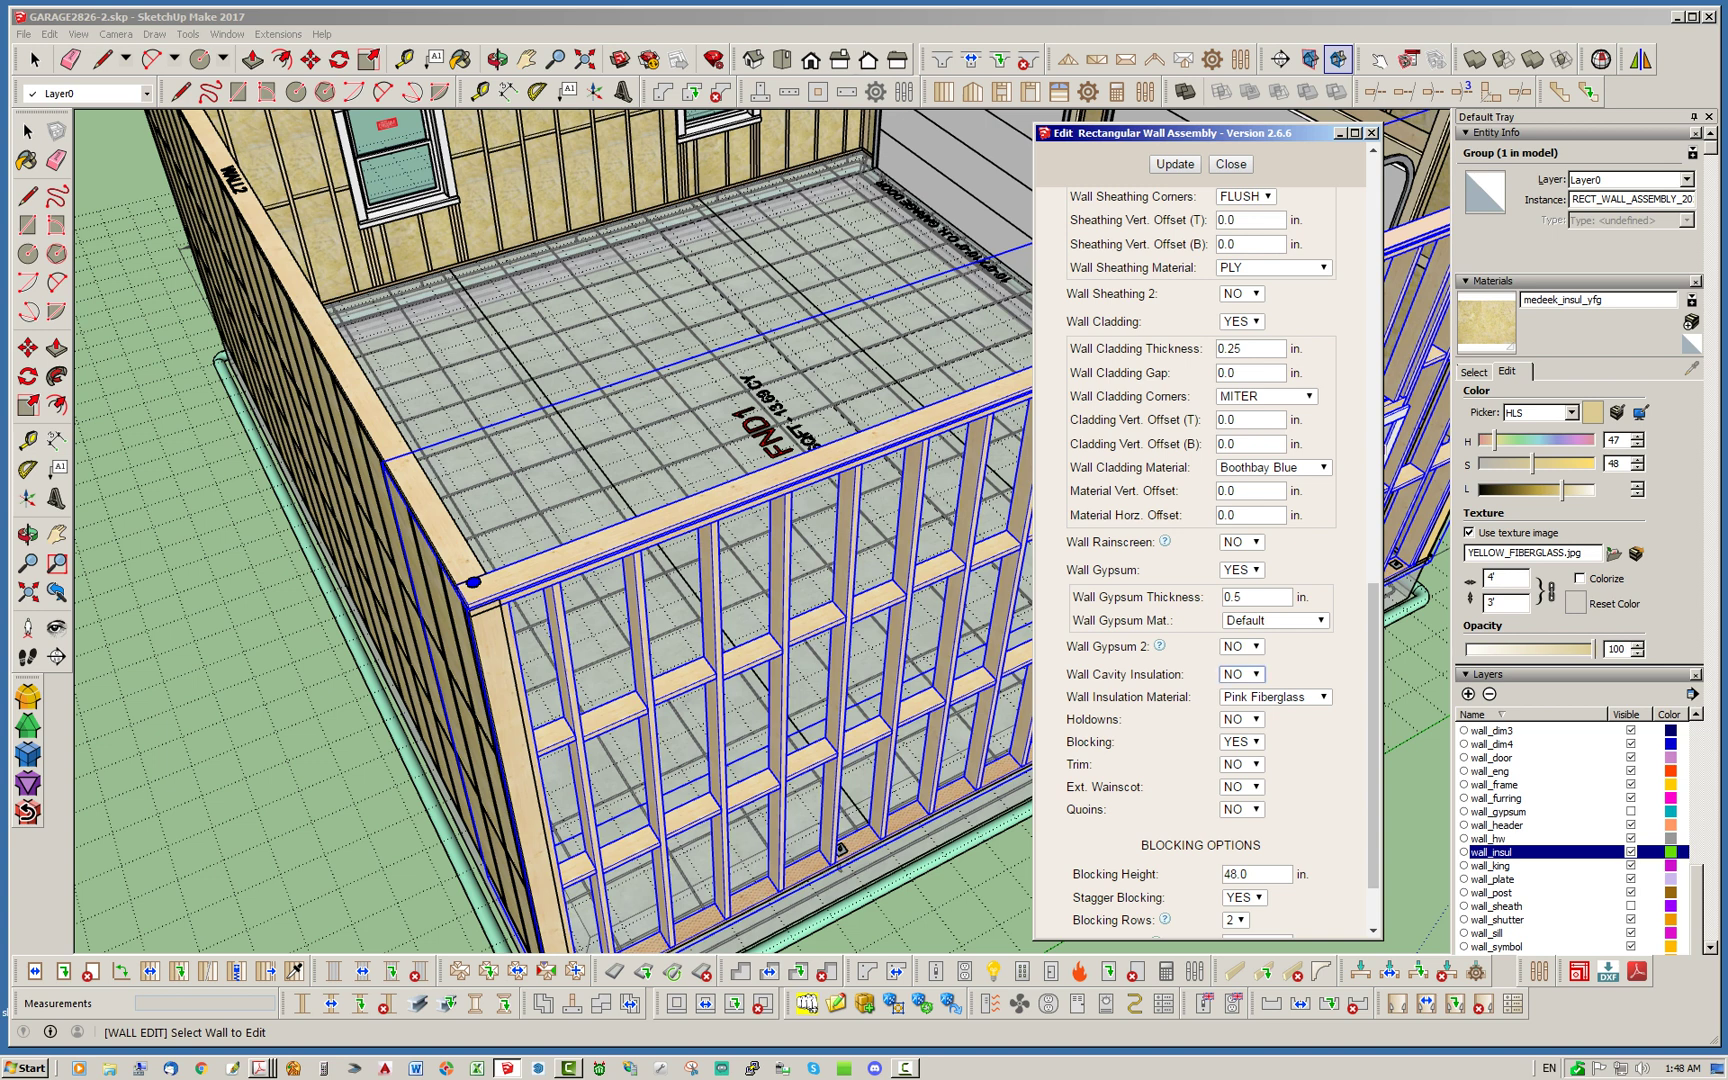
{"action": "left_click", "coordinate": [1240, 706]}
{"action": "left_click", "coordinate": [1275, 697]}
{"action": "left_click", "coordinate": [1265, 729]}
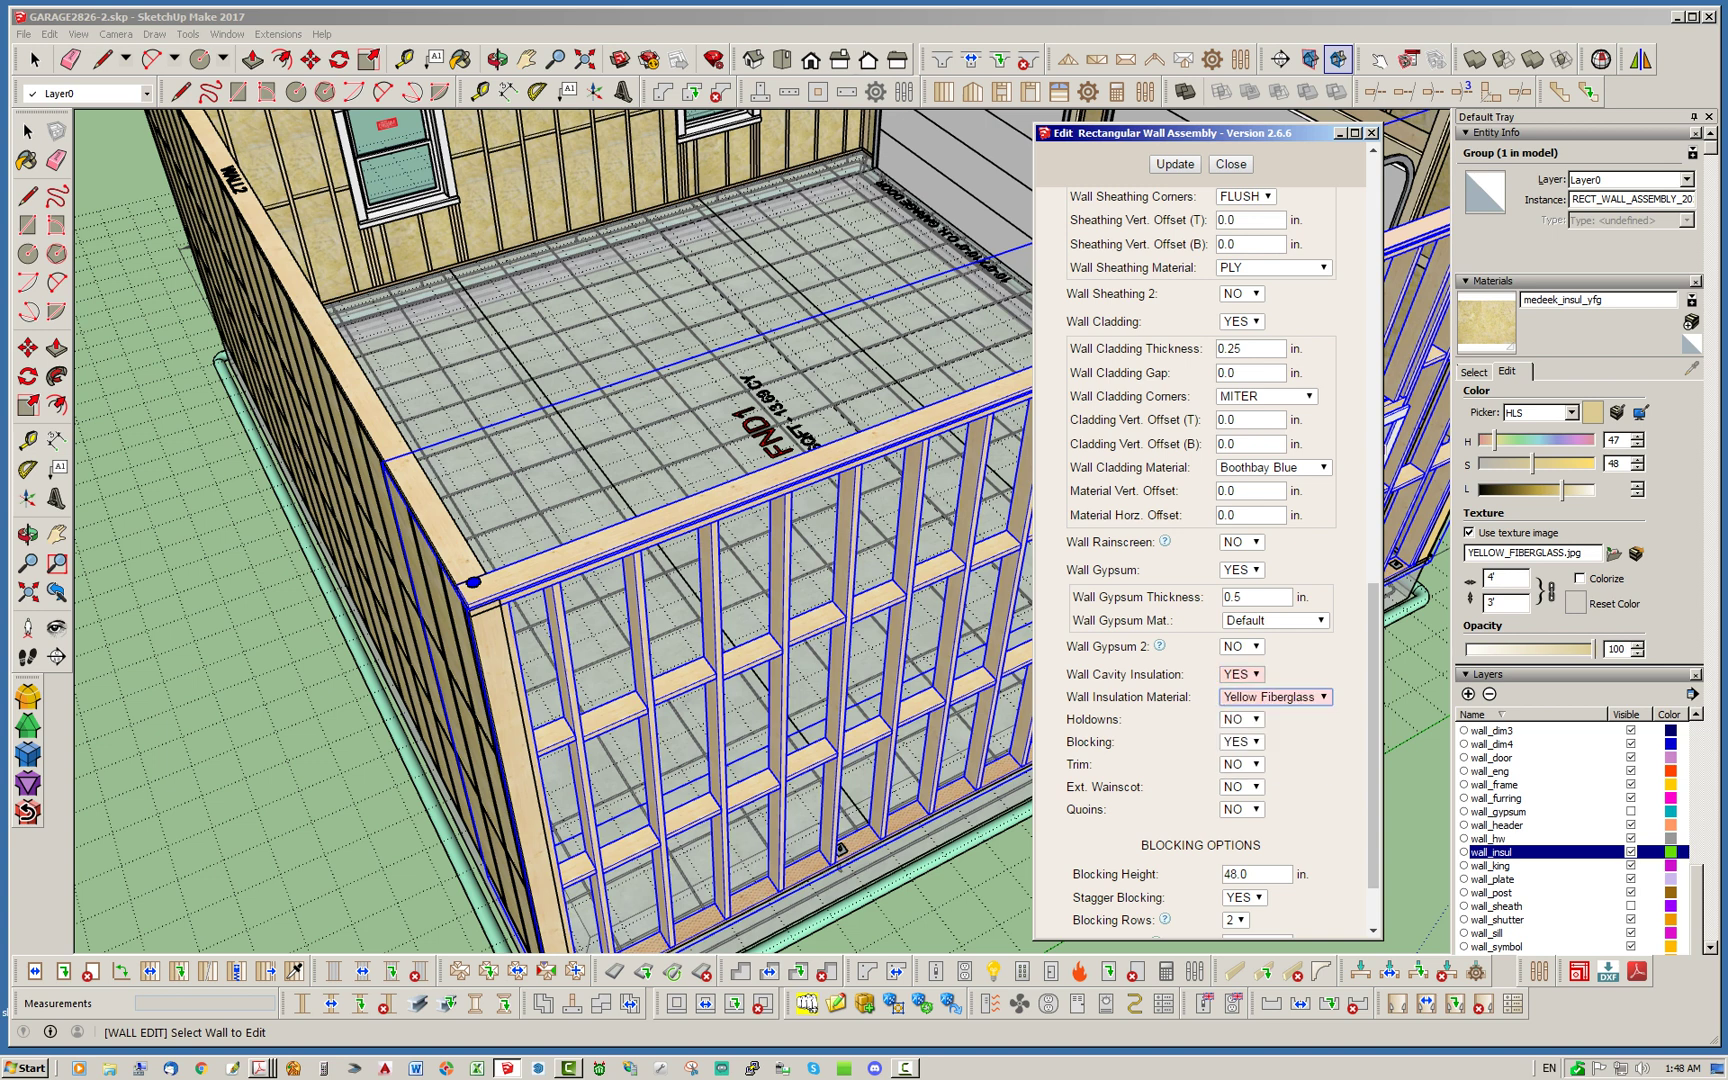
{"action": "left_click", "coordinate": [1175, 164]}
{"action": "key", "text": "space"}
{"action": "left_click", "coordinate": [1269, 725]}
Turn on the wall_gypsum layer to show the interior gypsum board
{"action": "scroll", "coordinate": [1265, 735], "scroll_direction": "down", "scroll_amount": 5}
{"action": "middle_click_drag", "start_coordinate": [1255, 735], "coordinate": [985, 635]}
{"action": "scroll", "coordinate": [745, 833], "scroll_direction": "up", "scroll_amount": 5}
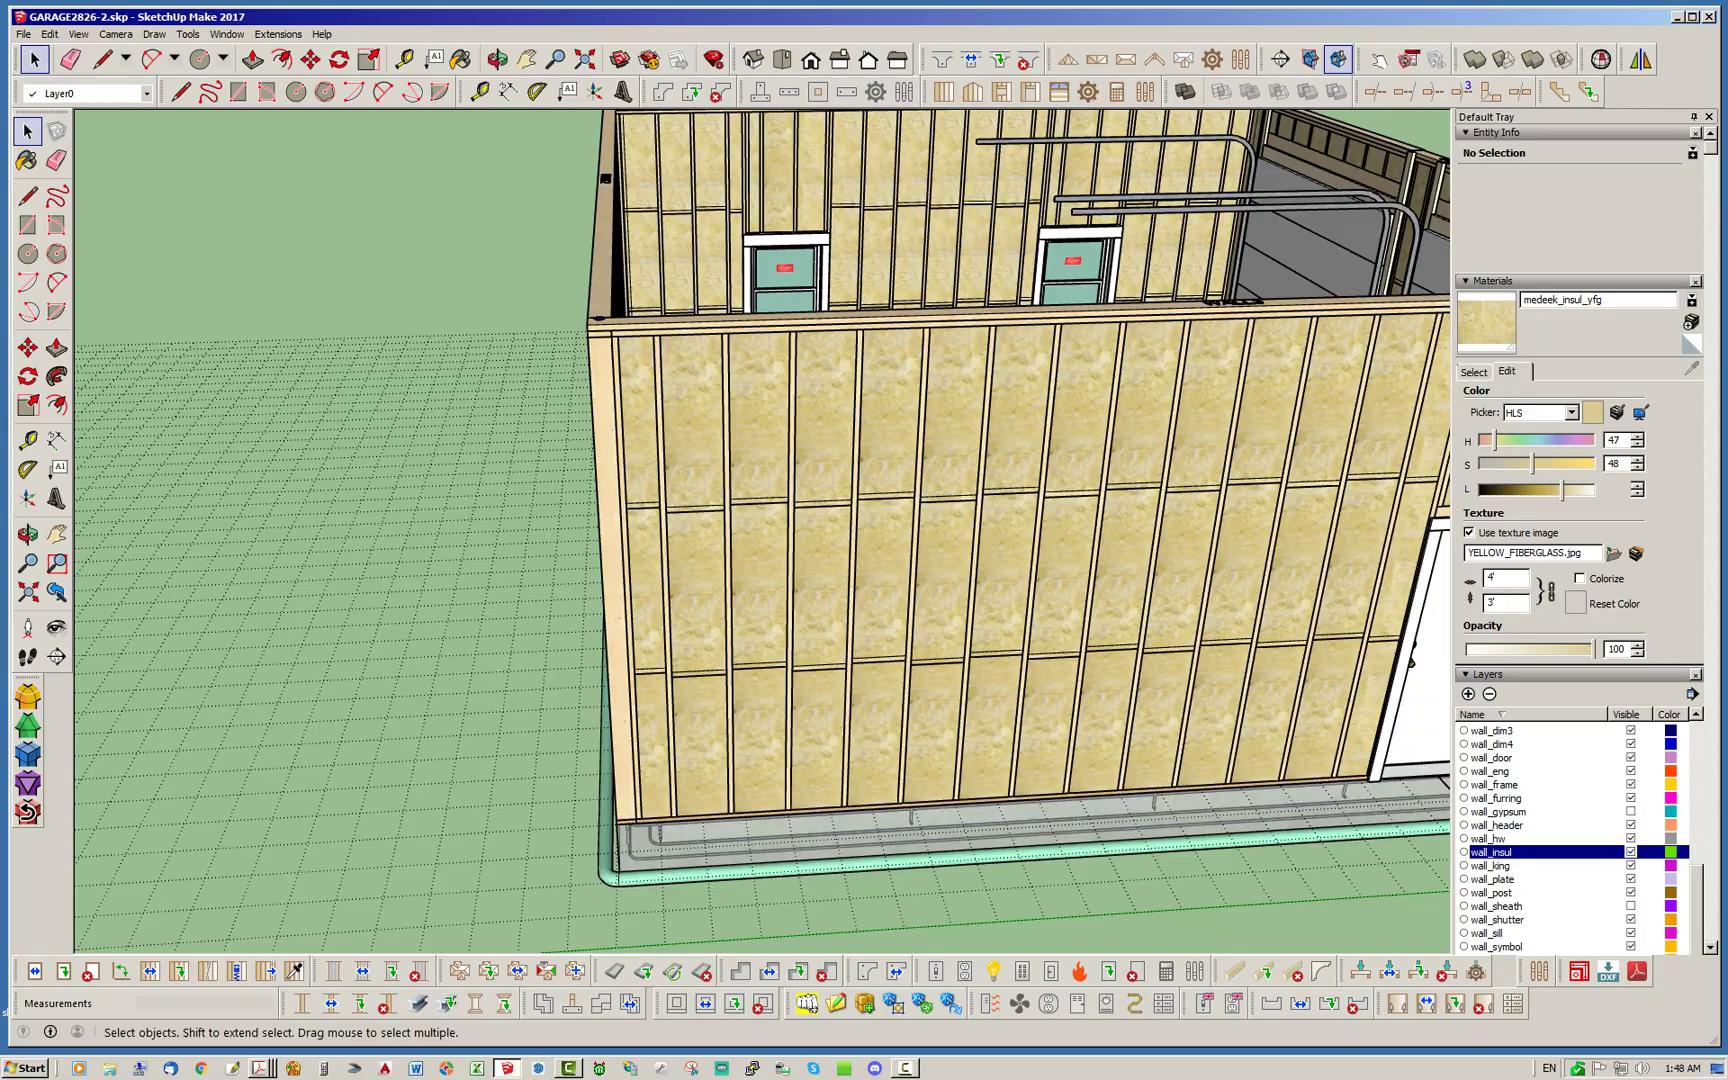
{"action": "middle_click_drag", "start_coordinate": [750, 650], "coordinate": [530, 740]}
{"action": "scroll", "coordinate": [530, 740], "scroll_direction": "down", "scroll_amount": 4}
{"action": "scroll", "coordinate": [330, 420], "scroll_direction": "down", "scroll_amount": 3}
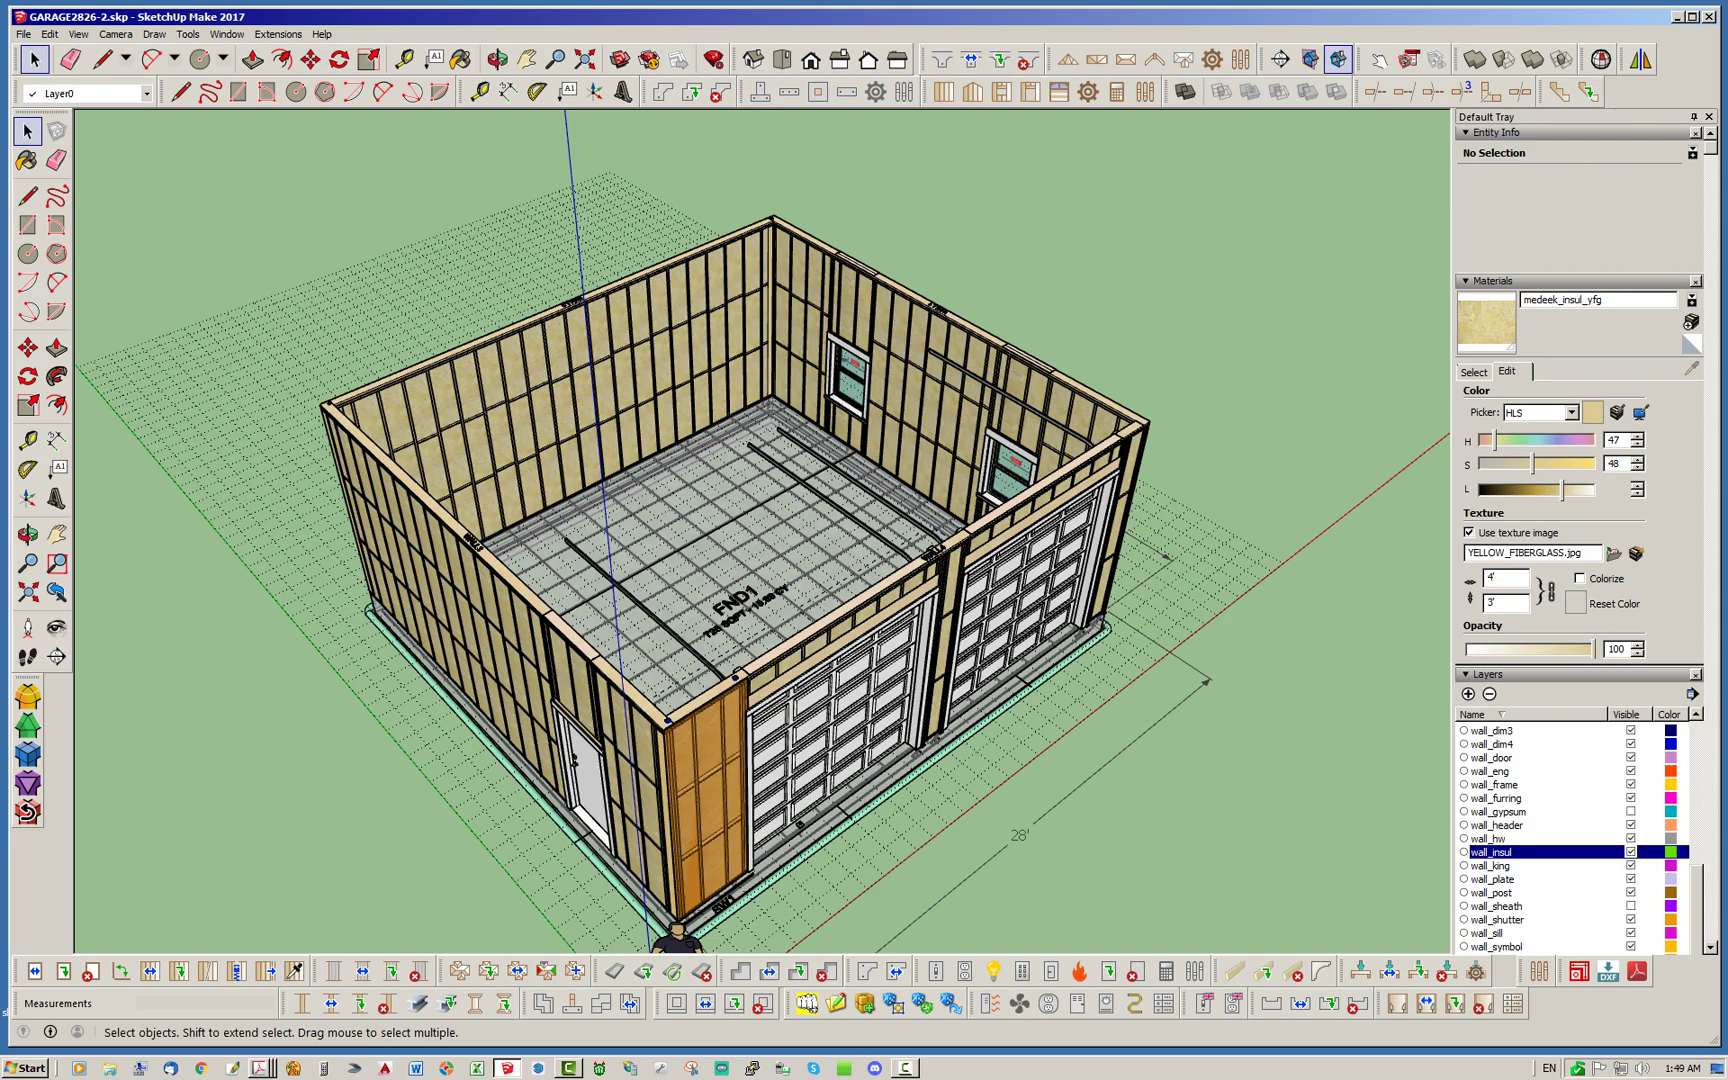
{"action": "left_click", "coordinate": [1631, 812]}
Examine the gypsum board and wall layers around the front corner beside the SW1 panel and the entry door
{"action": "middle_click_drag", "start_coordinate": [1000, 560], "coordinate": [780, 650]}
{"action": "scroll", "coordinate": [780, 650], "scroll_direction": "up", "scroll_amount": 3}
{"action": "scroll", "coordinate": [479, 785], "scroll_direction": "up", "scroll_amount": 5}
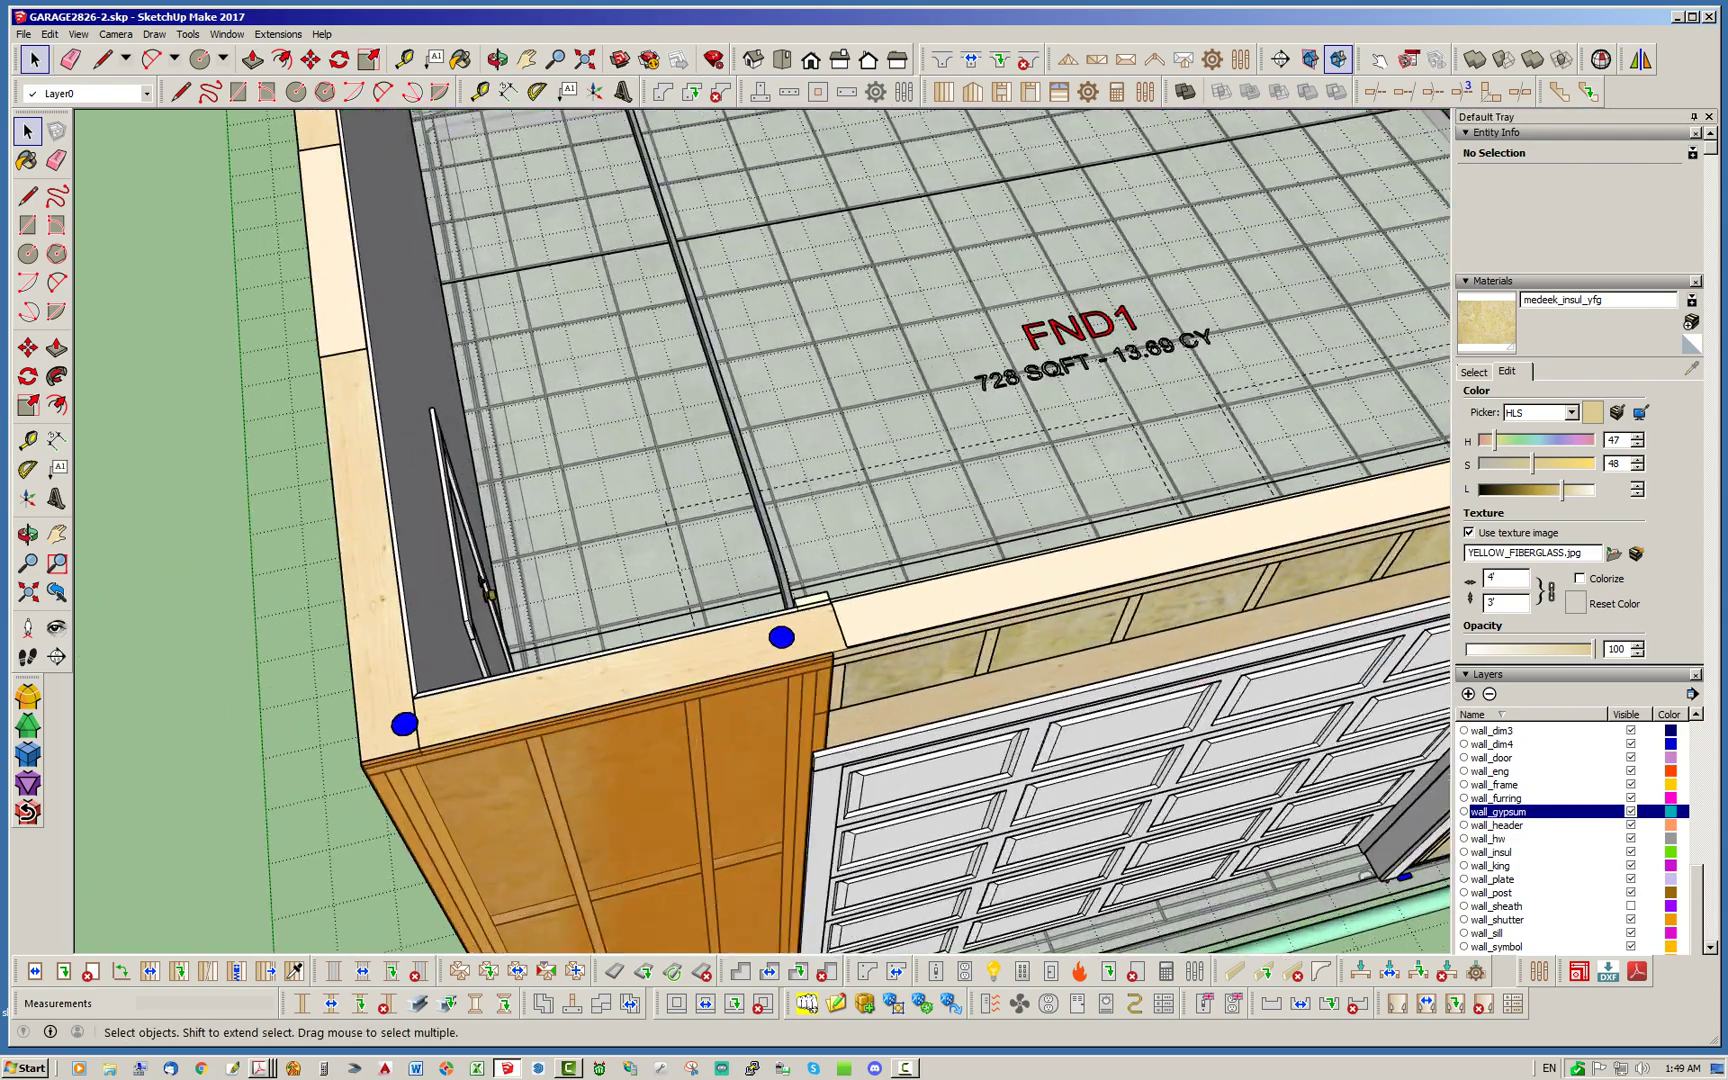
{"action": "scroll", "coordinate": [760, 540], "scroll_direction": "down", "scroll_amount": 5}
{"action": "middle_click_drag", "start_coordinate": [760, 540], "coordinate": [700, 490]}
{"action": "middle_click_drag", "start_coordinate": [1032, 488], "coordinate": [1030, 485]}
{"action": "middle_click_drag", "start_coordinate": [545, 600], "coordinate": [615, 730]}
{"action": "scroll", "coordinate": [615, 735], "scroll_direction": "up", "scroll_amount": 4}
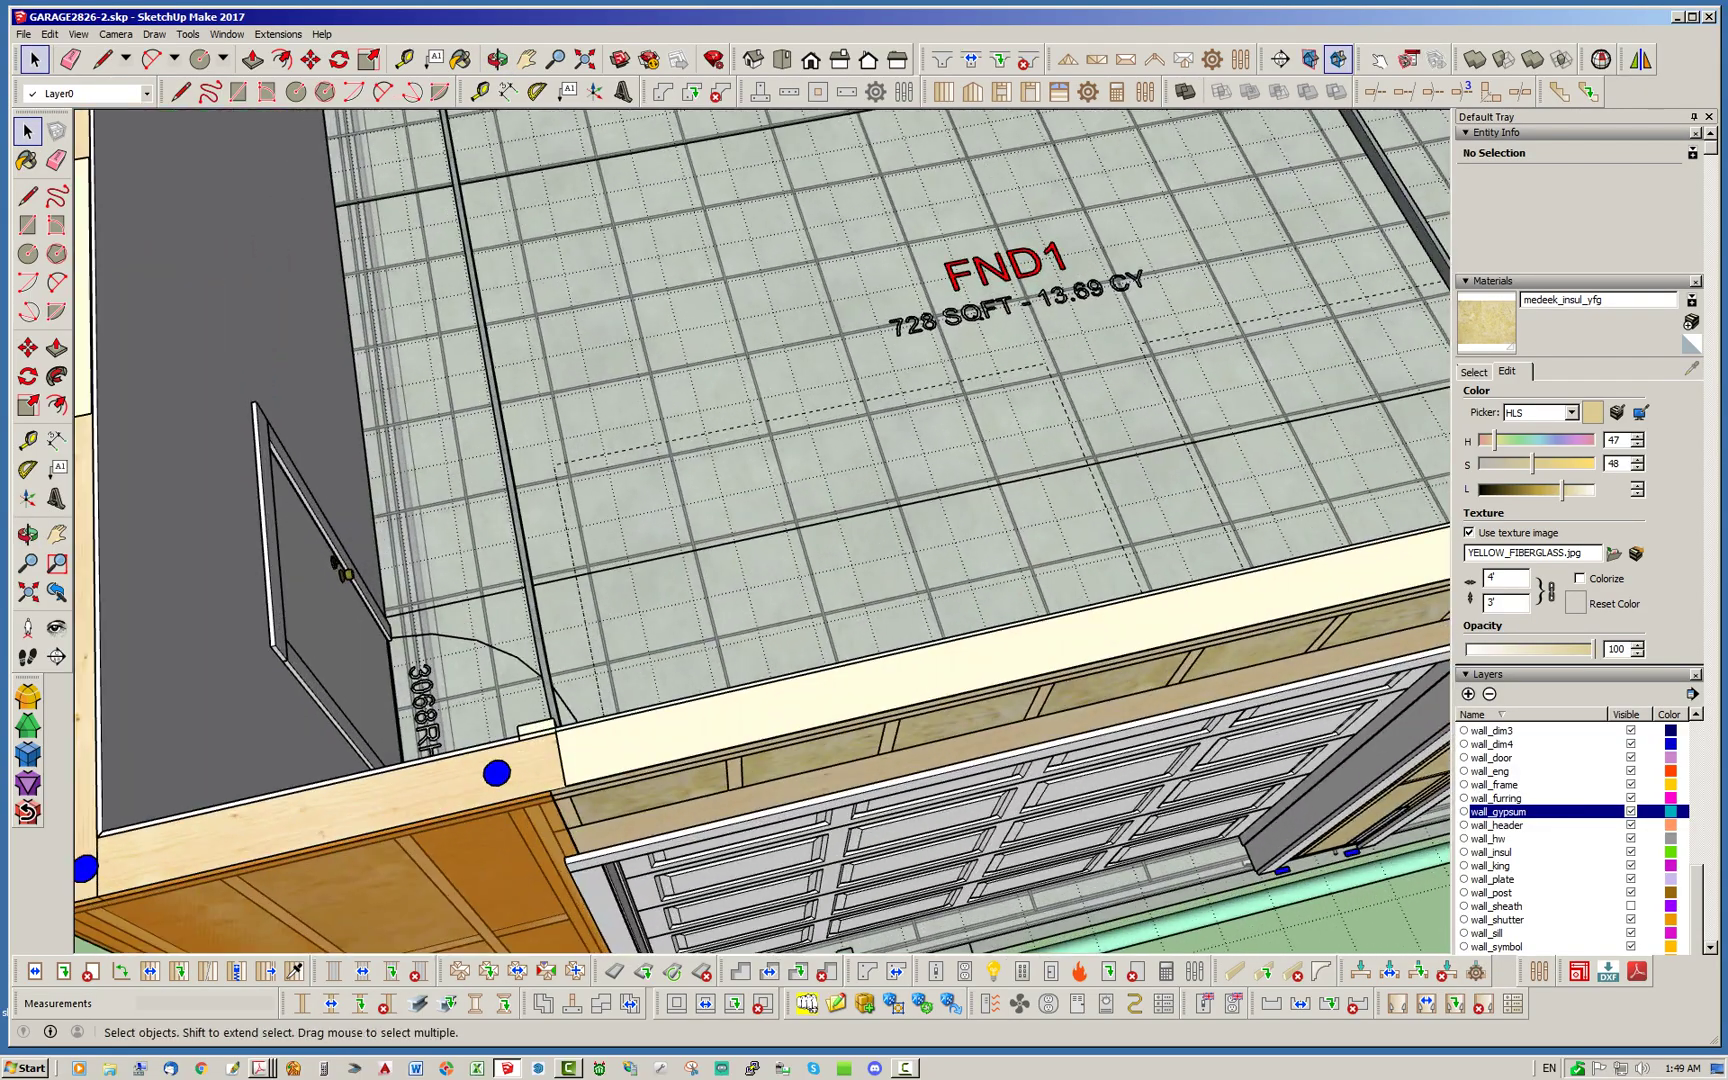
Examine the interior gypsum board around the windows of WALL1 and along the garage door tracks
{"action": "scroll", "coordinate": [700, 600], "scroll_direction": "down", "scroll_amount": 8}
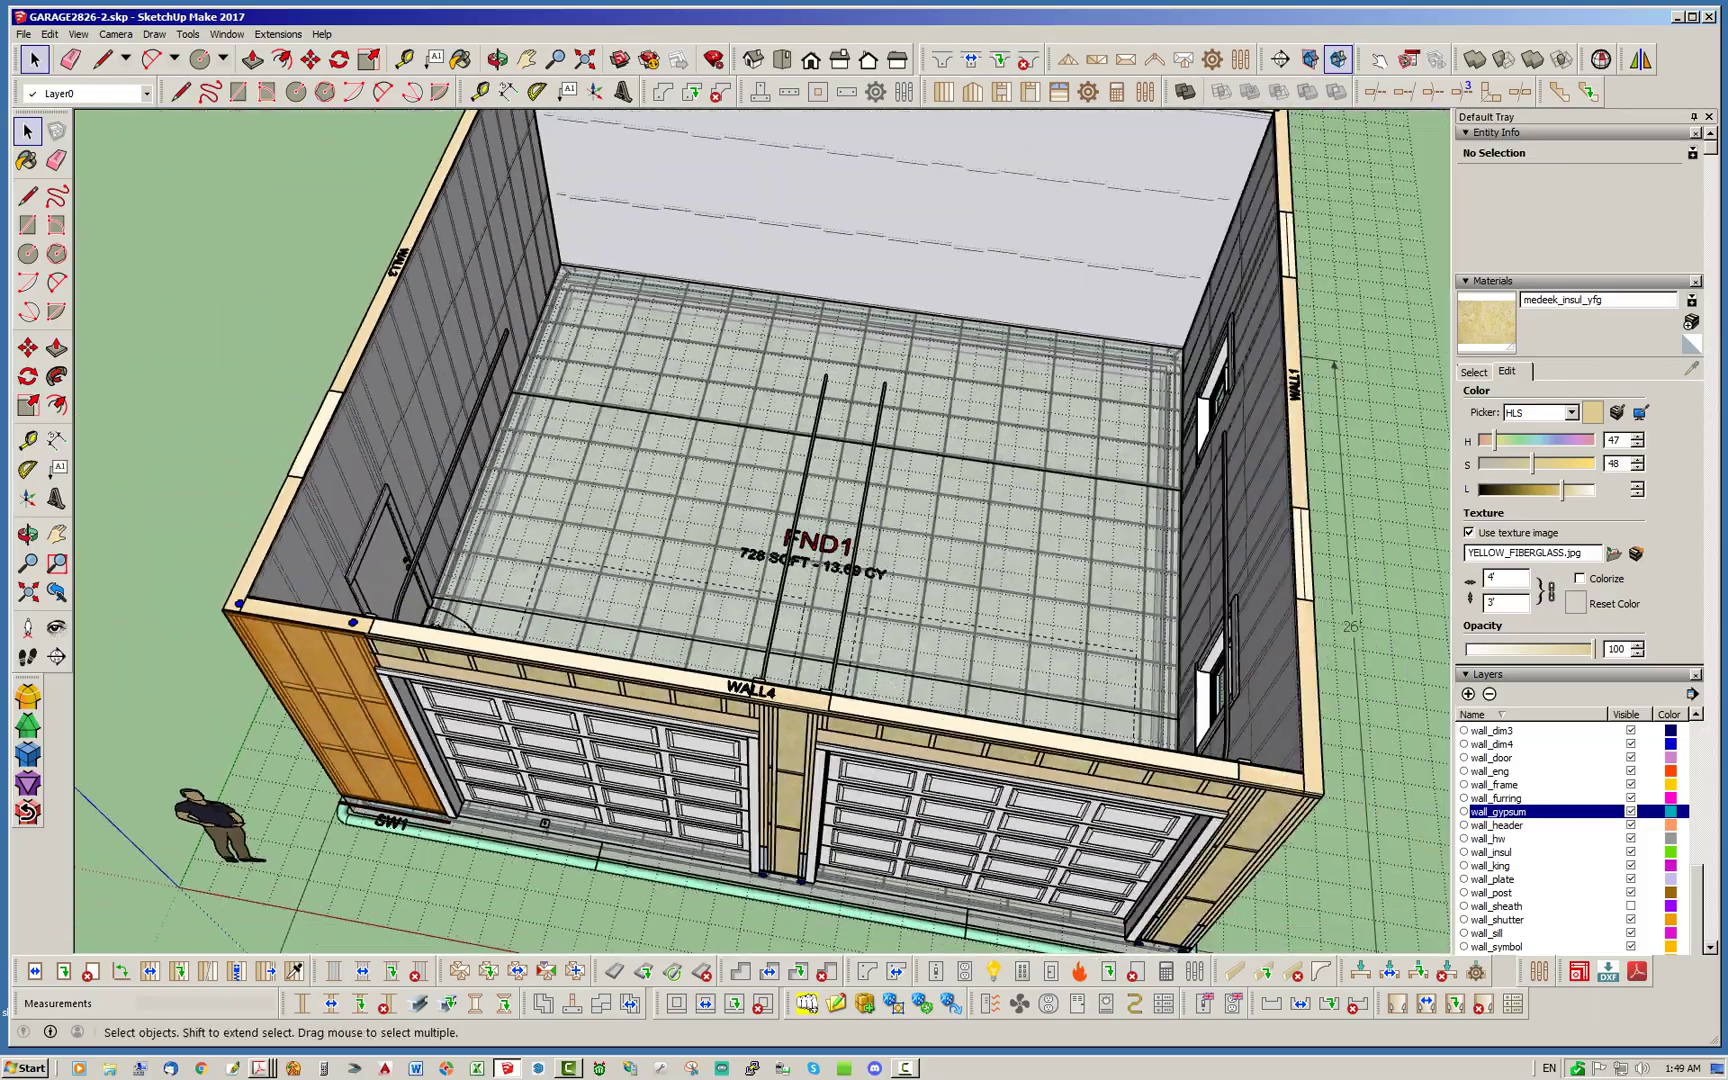
{"action": "middle_click_drag", "start_coordinate": [690, 620], "coordinate": [950, 545]}
{"action": "scroll", "coordinate": [1250, 260], "scroll_direction": "up", "scroll_amount": 7}
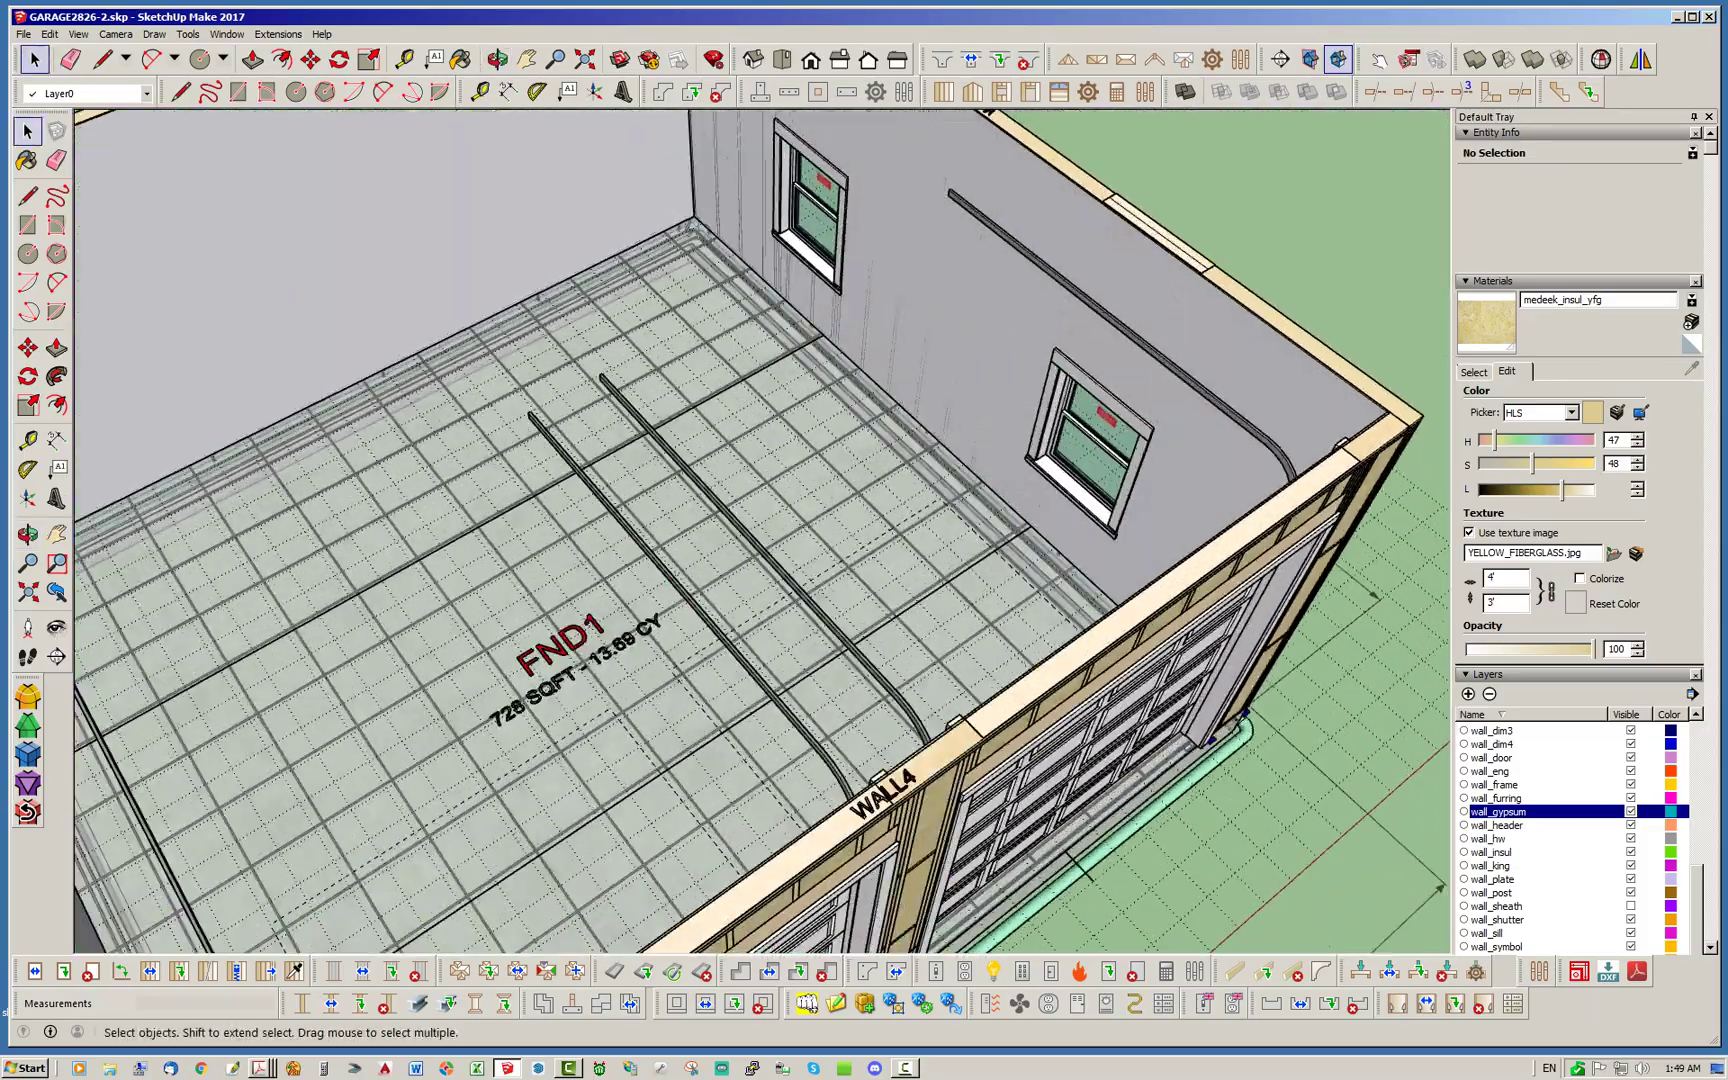
{"action": "scroll", "coordinate": [1075, 469], "scroll_direction": "up", "scroll_amount": 3}
{"action": "middle_click_drag", "start_coordinate": [1070, 469], "coordinate": [1030, 437]}
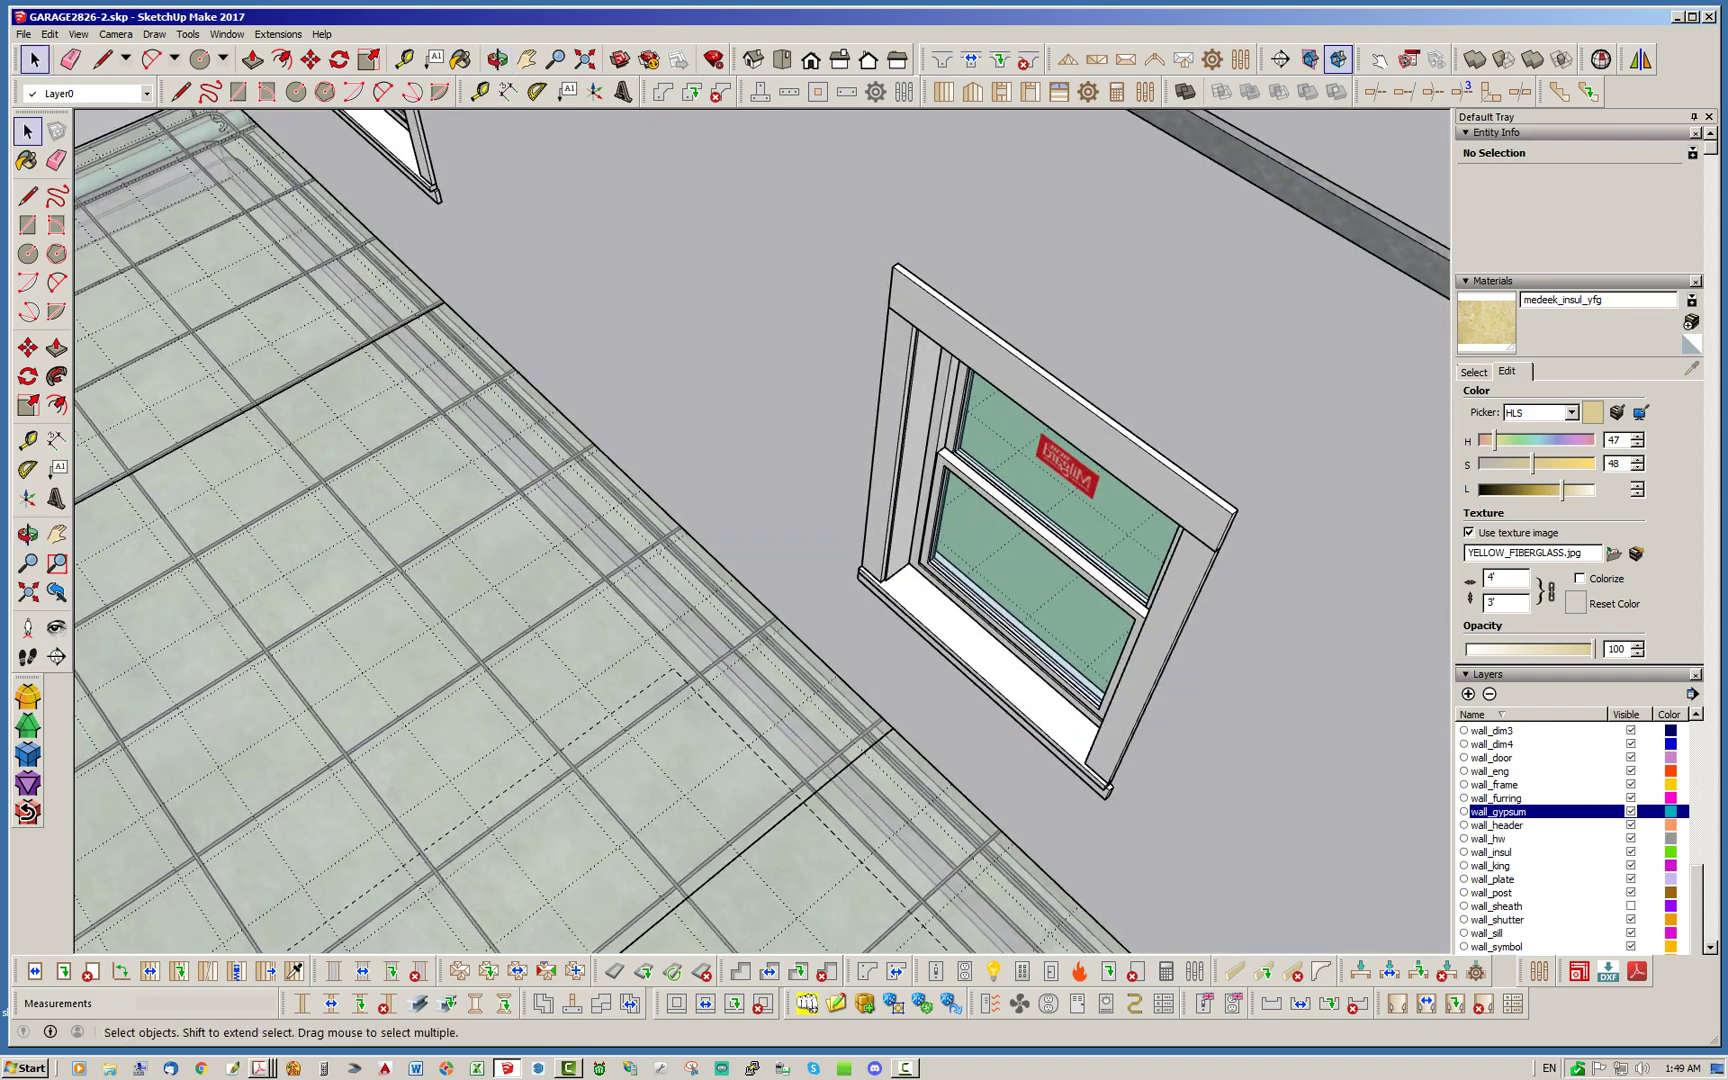
{"action": "scroll", "coordinate": [977, 435], "scroll_direction": "down", "scroll_amount": 5}
{"action": "scroll", "coordinate": [760, 530], "scroll_direction": "down", "scroll_amount": 4}
{"action": "middle_click_drag", "start_coordinate": [760, 530], "coordinate": [920, 440]}
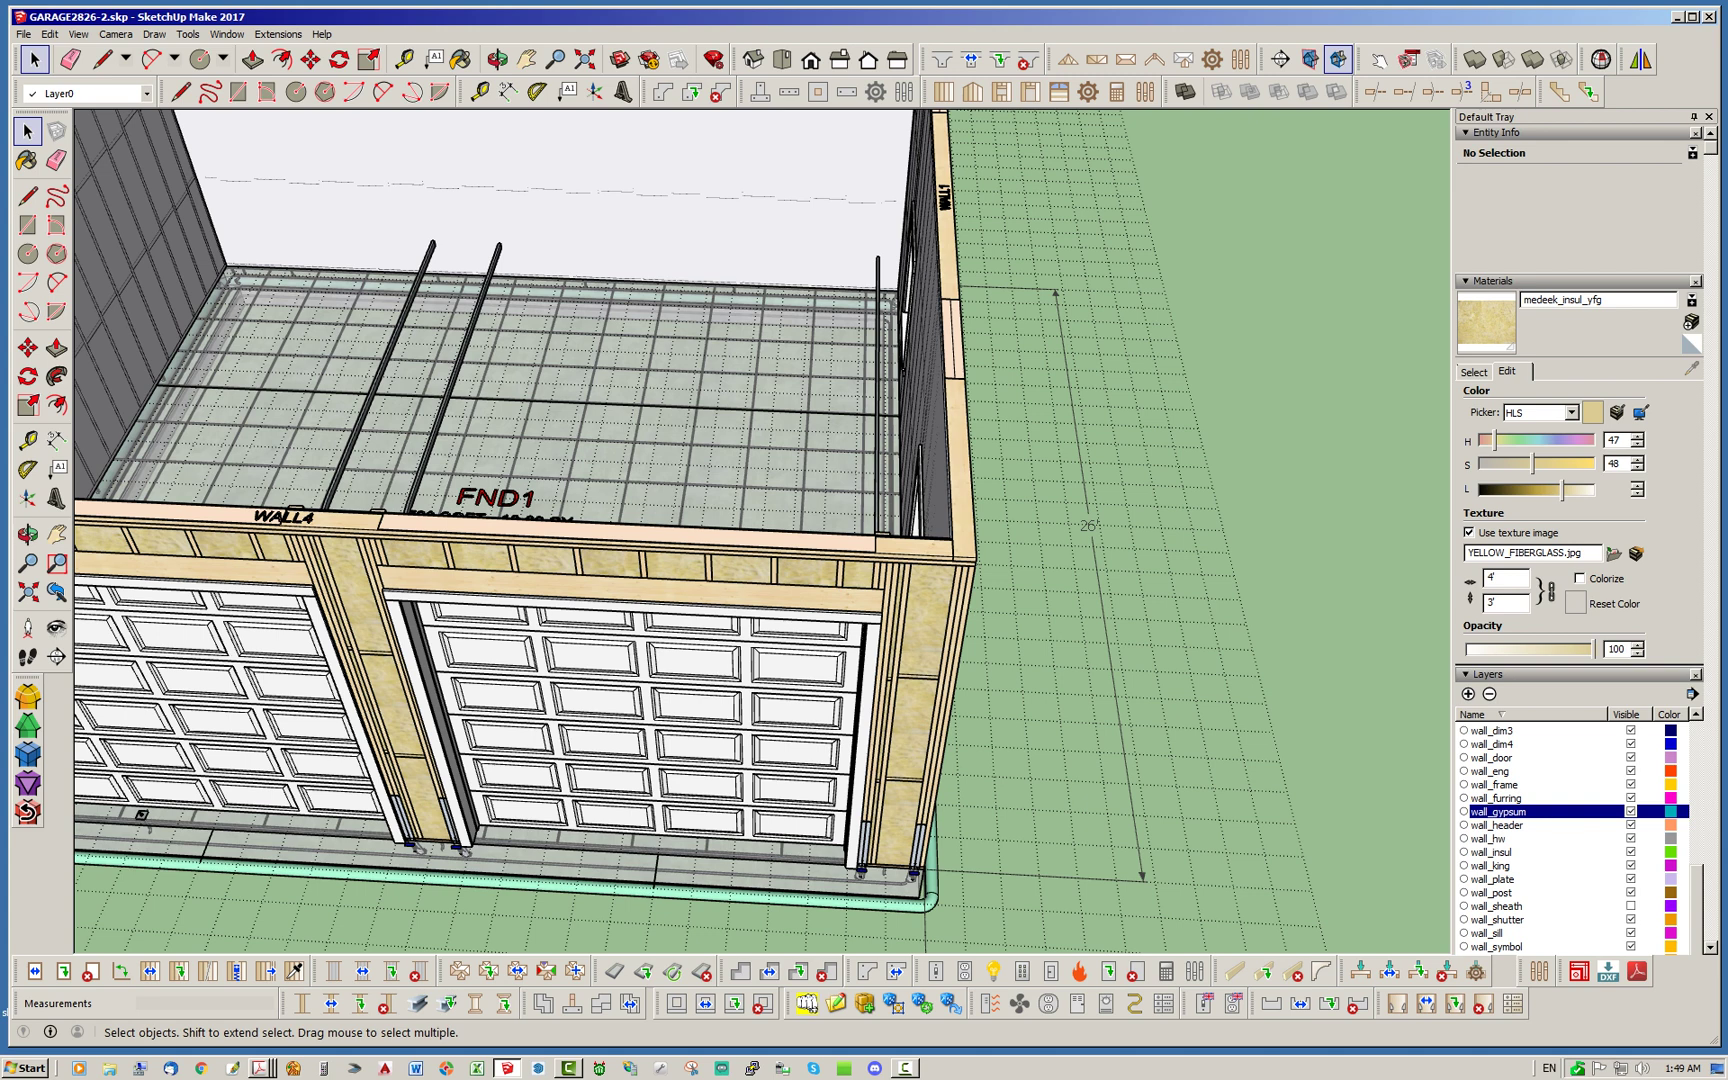
Turn on the wall_sheath and wall_clad layers to show the exterior plywood sheathing and siding
{"action": "scroll", "coordinate": [1580, 600], "scroll_direction": "down", "scroll_amount": 3}
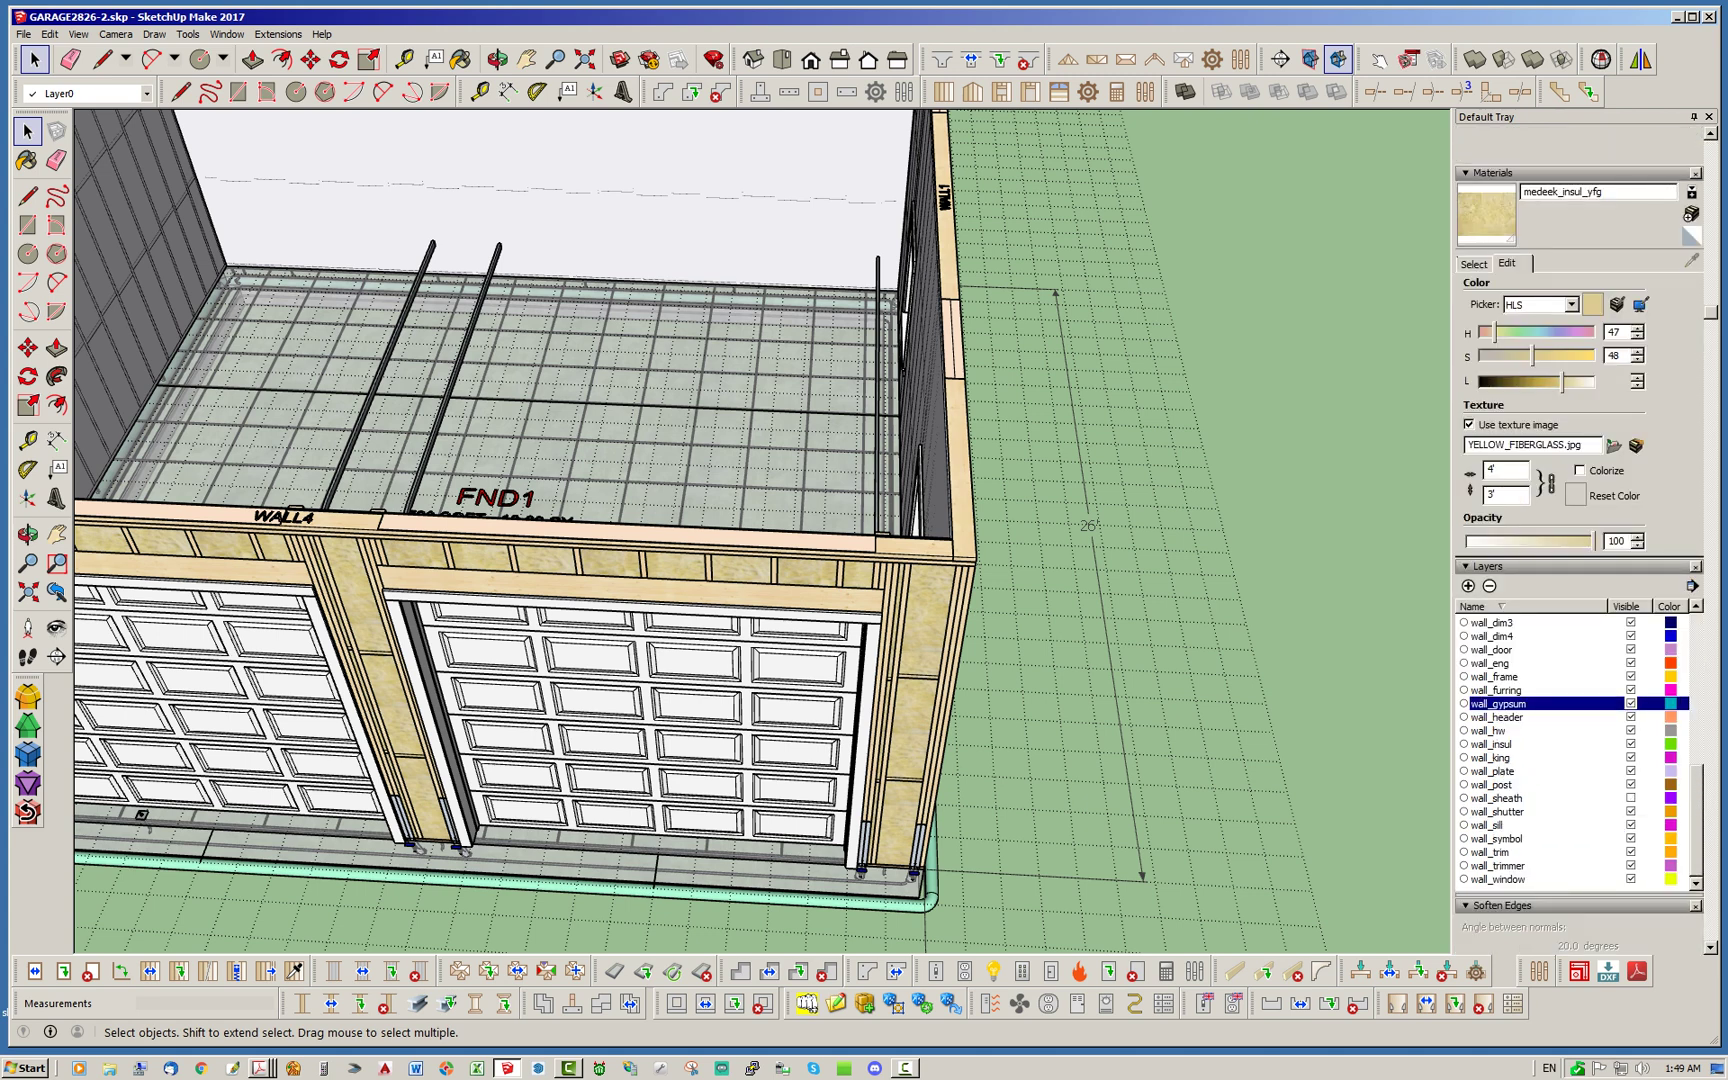
{"action": "left_click", "coordinate": [1631, 798]}
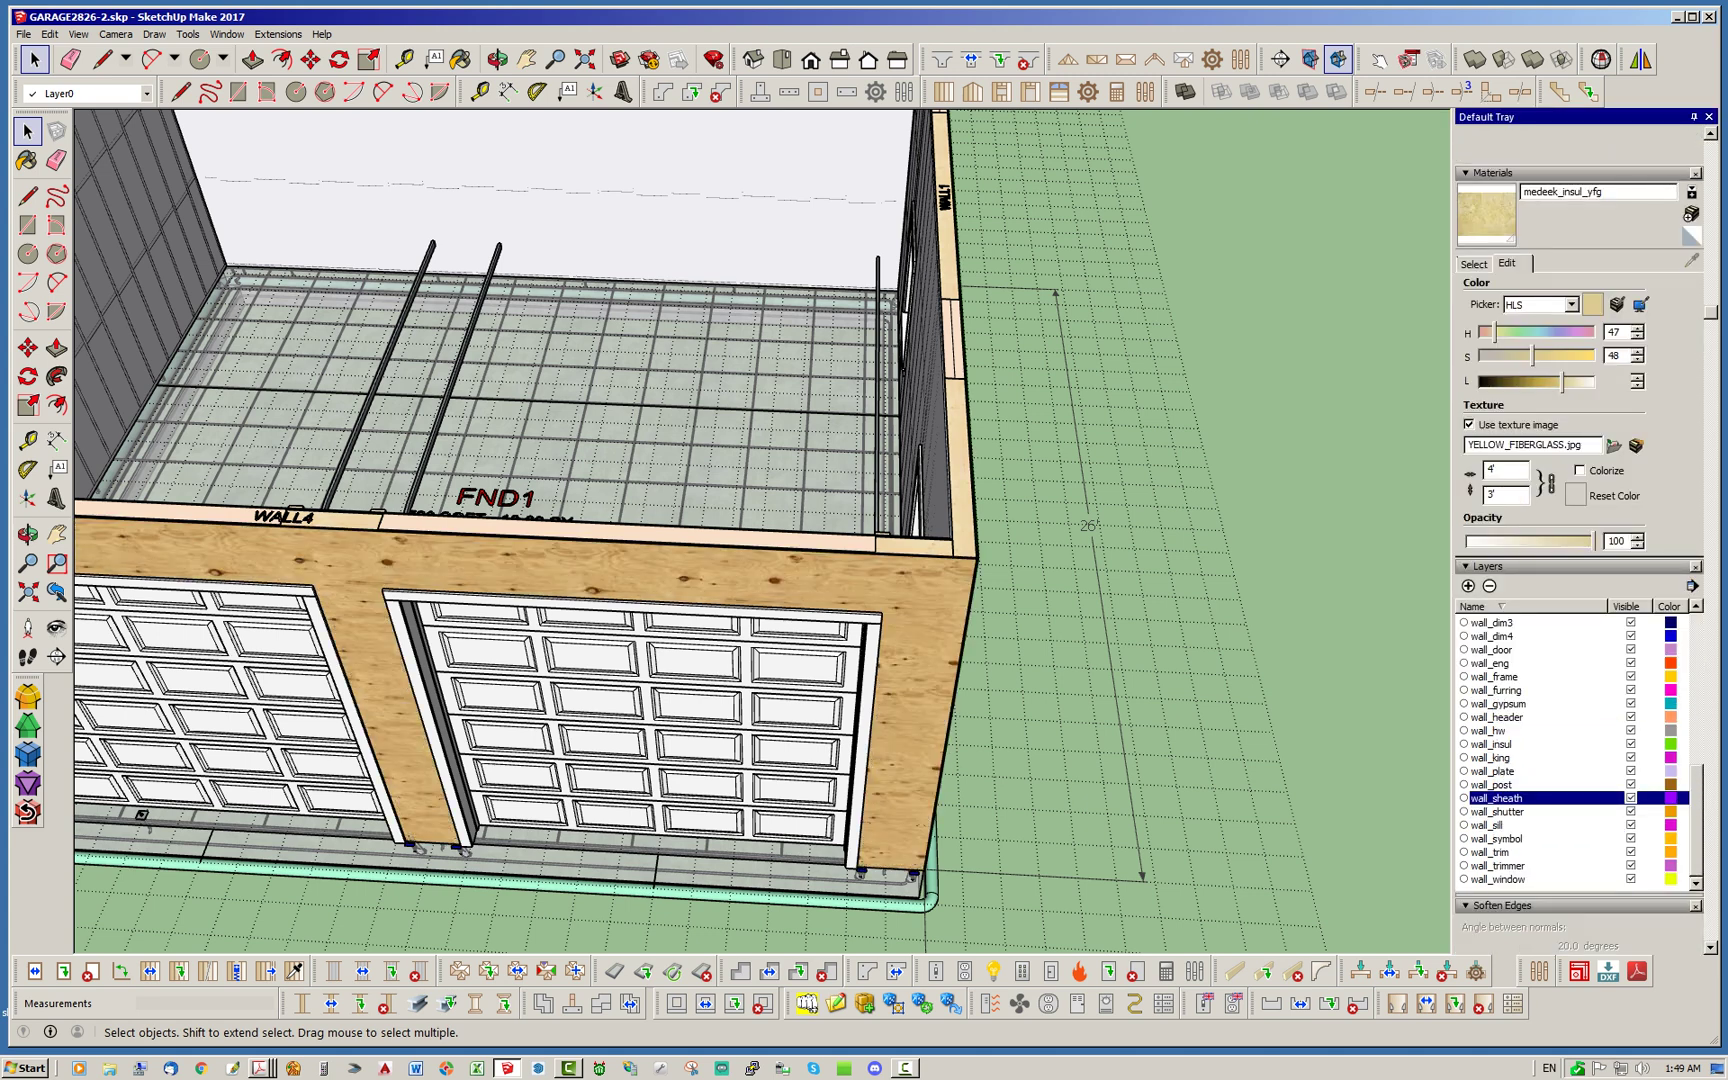
{"action": "middle_click_drag", "start_coordinate": [1020, 800], "coordinate": [1150, 740]}
{"action": "scroll", "coordinate": [740, 710], "scroll_direction": "down", "scroll_amount": 3}
{"action": "middle_click_drag", "start_coordinate": [830, 510], "coordinate": [720, 565]}
{"action": "scroll", "coordinate": [720, 565], "scroll_direction": "up", "scroll_amount": 7}
{"action": "scroll", "coordinate": [763, 620], "scroll_direction": "up", "scroll_amount": 3}
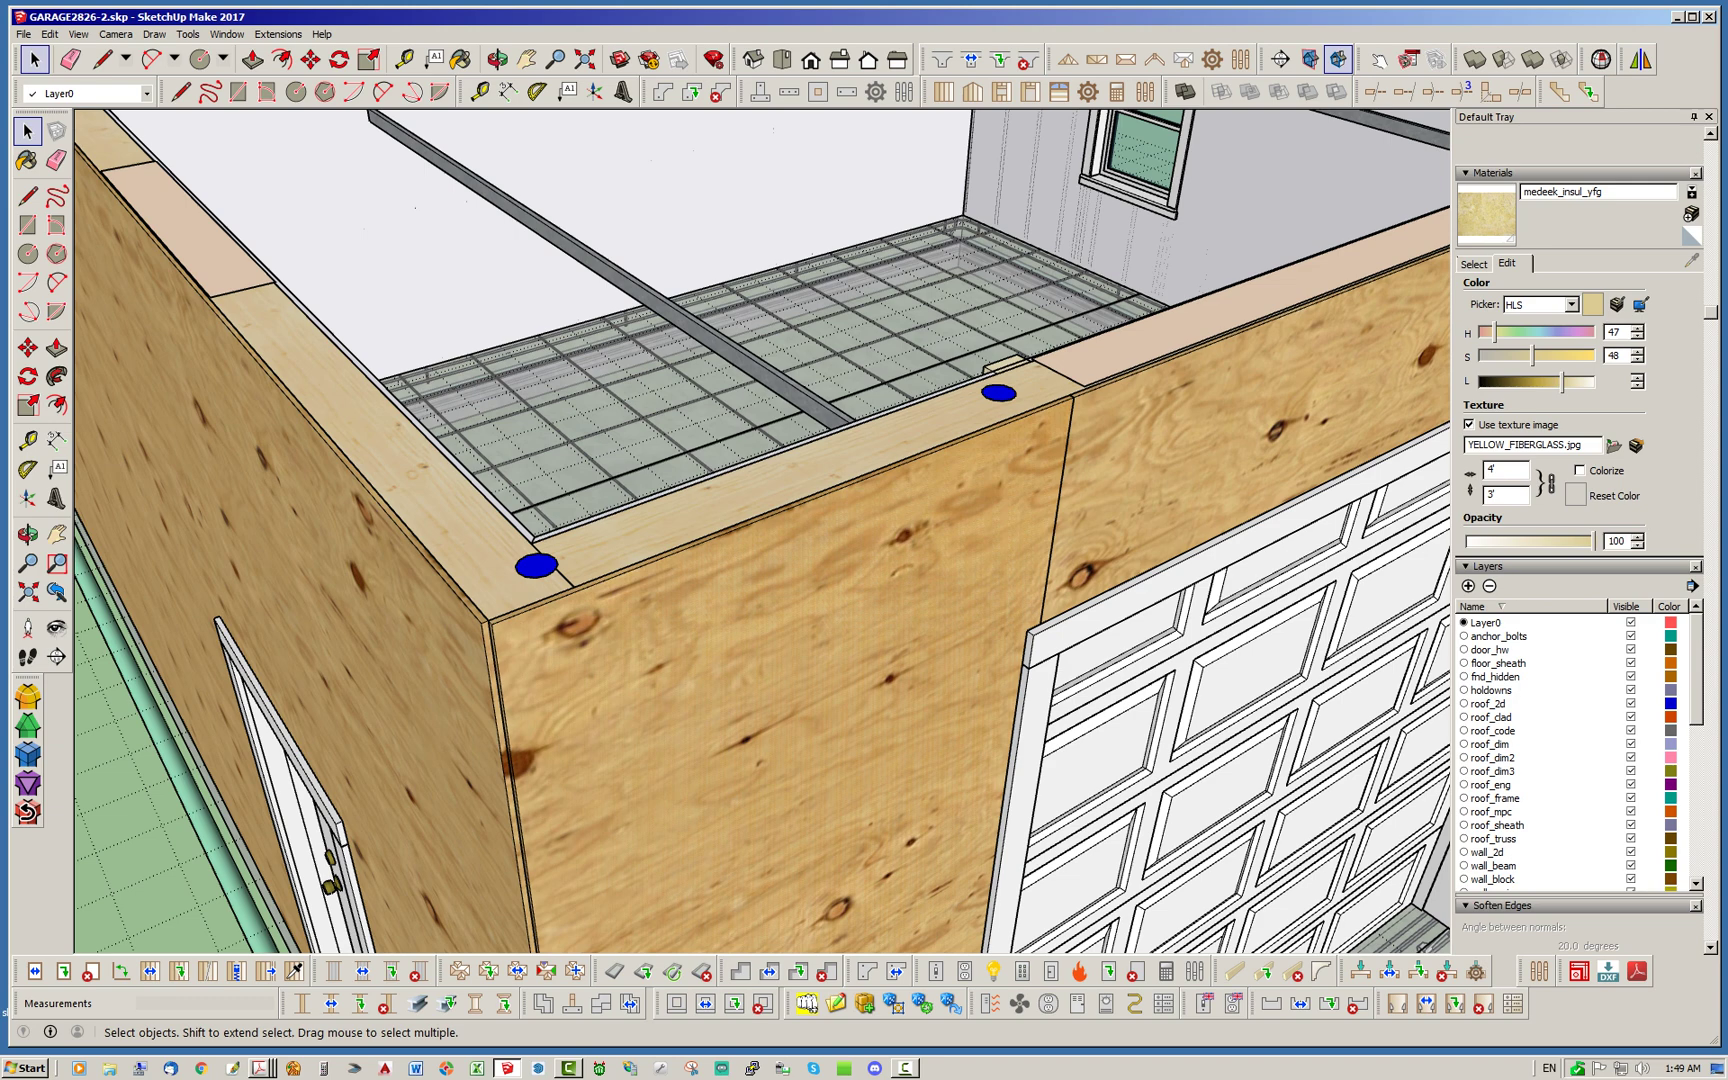
{"action": "scroll", "coordinate": [1560, 750], "scroll_direction": "down", "scroll_amount": 3}
{"action": "left_click", "coordinate": [1631, 798]}
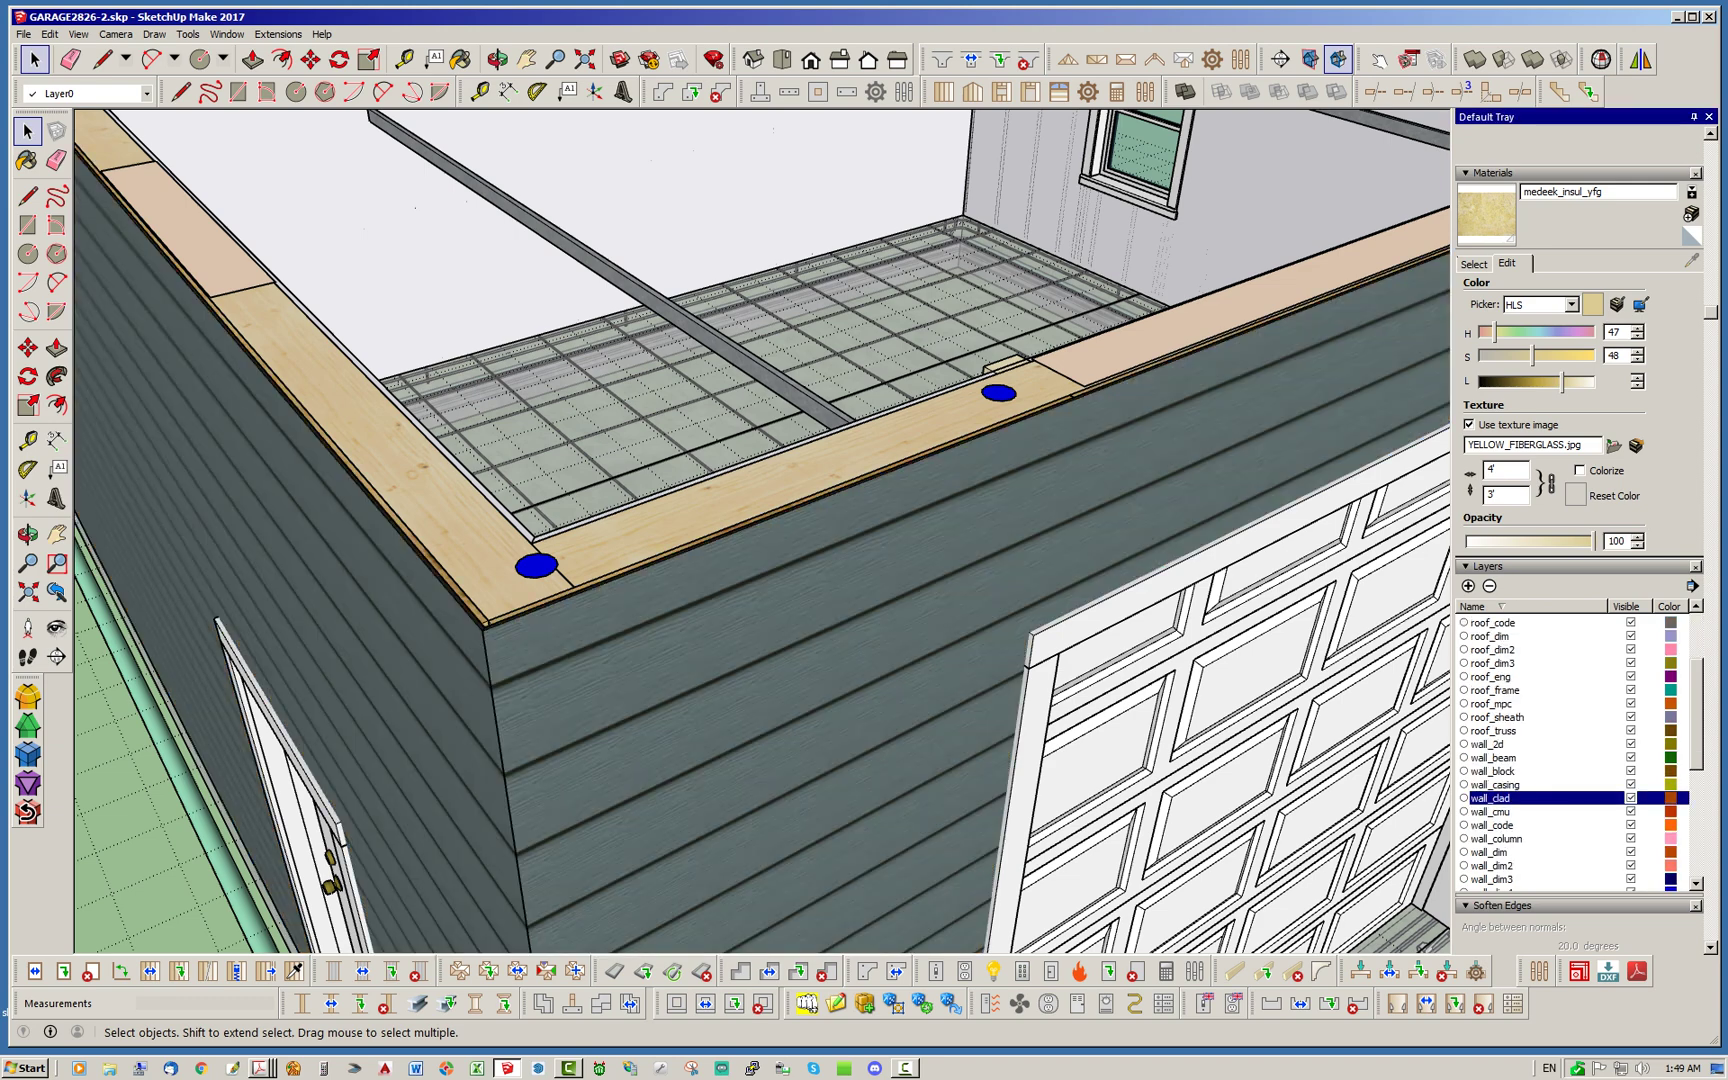
Examine the cladding's corner joint and wall layers at the front corner beside the SW1 panel
{"action": "middle_click_drag", "start_coordinate": [900, 560], "coordinate": [670, 470]}
{"action": "scroll", "coordinate": [525, 560], "scroll_direction": "down", "scroll_amount": 10}
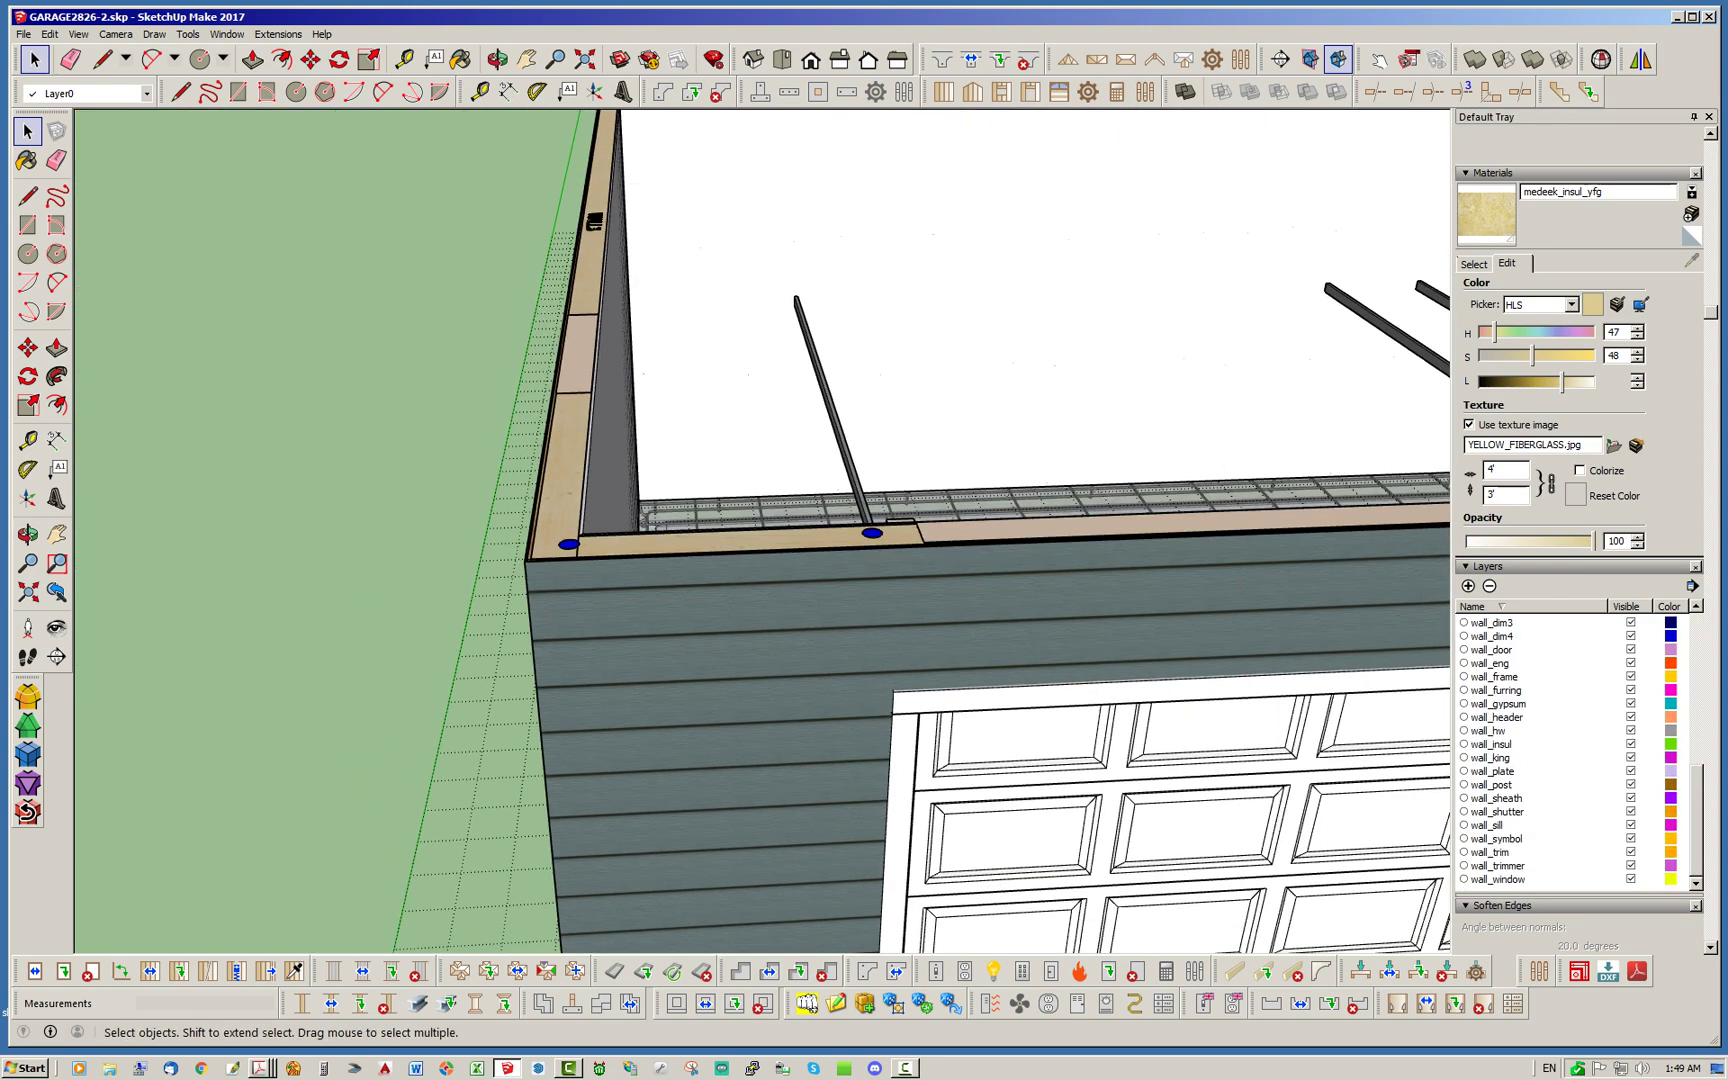
{"action": "middle_click_drag", "start_coordinate": [525, 560], "coordinate": [180, 500]}
{"action": "middle_click_drag", "start_coordinate": [850, 540], "coordinate": [525, 618]}
{"action": "scroll", "coordinate": [640, 600], "scroll_direction": "up", "scroll_amount": 10}
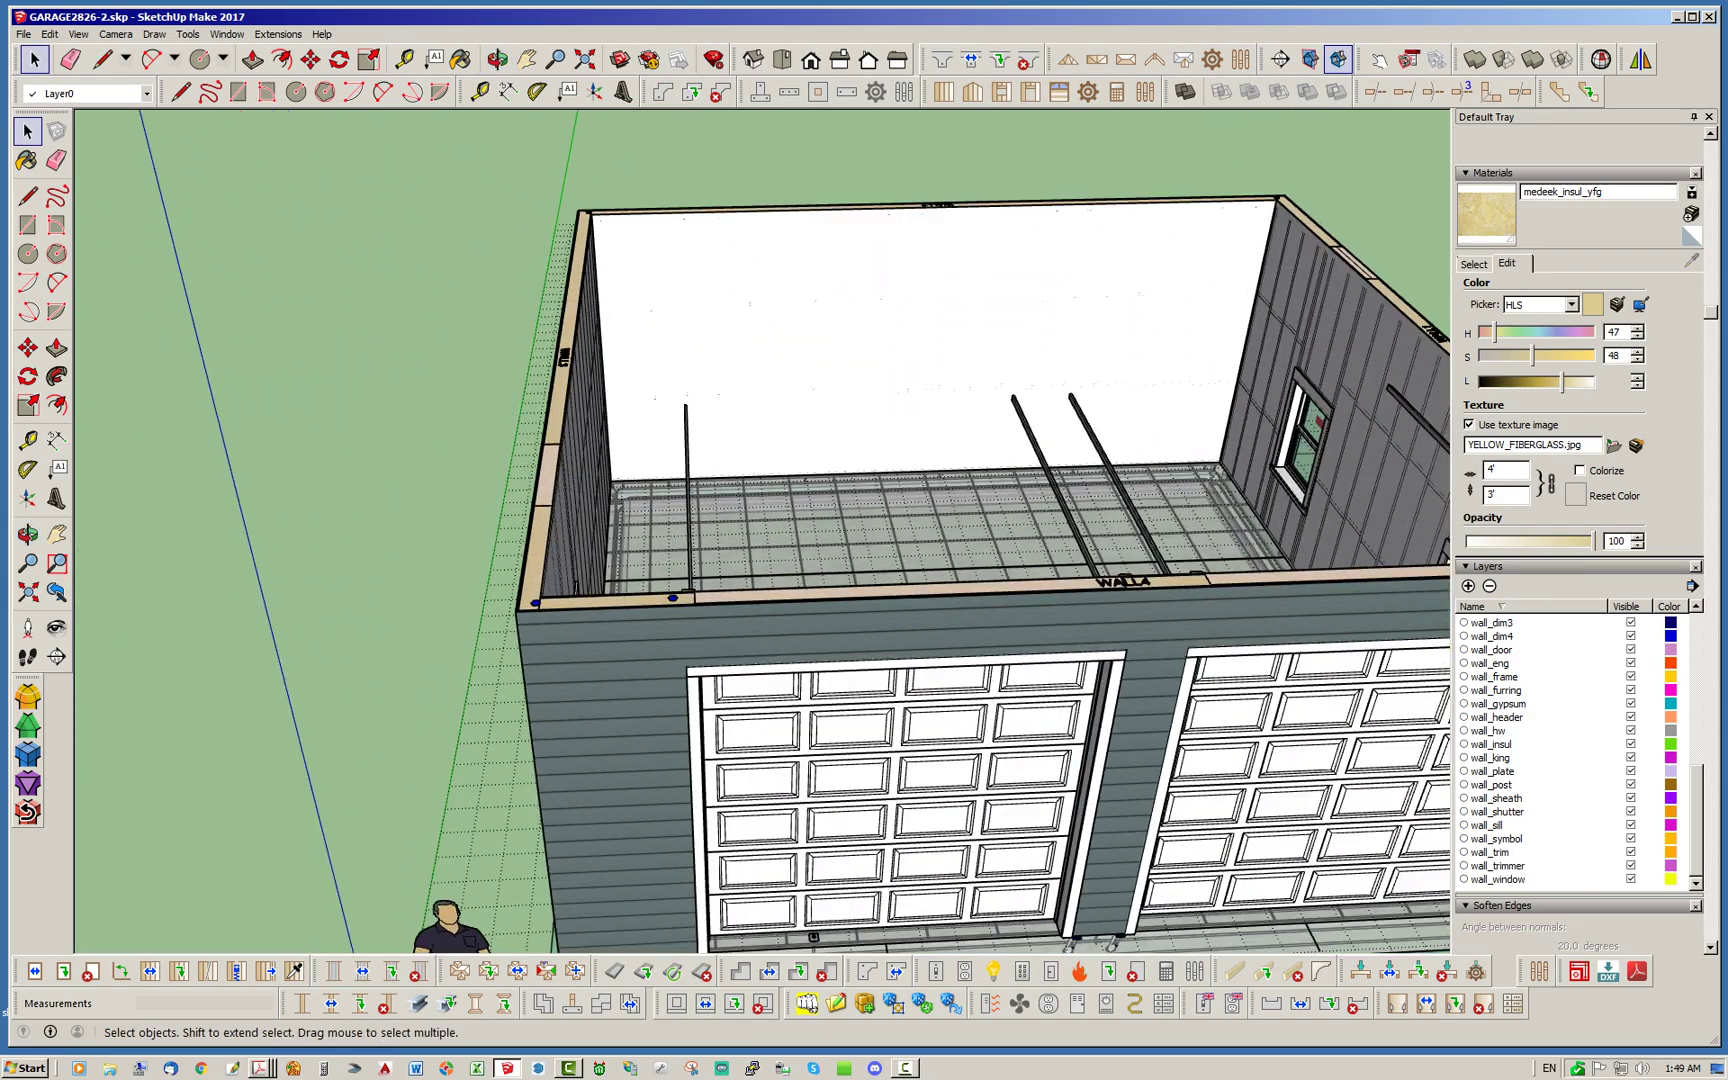
{"action": "scroll", "coordinate": [640, 600], "scroll_direction": "up", "scroll_amount": 10}
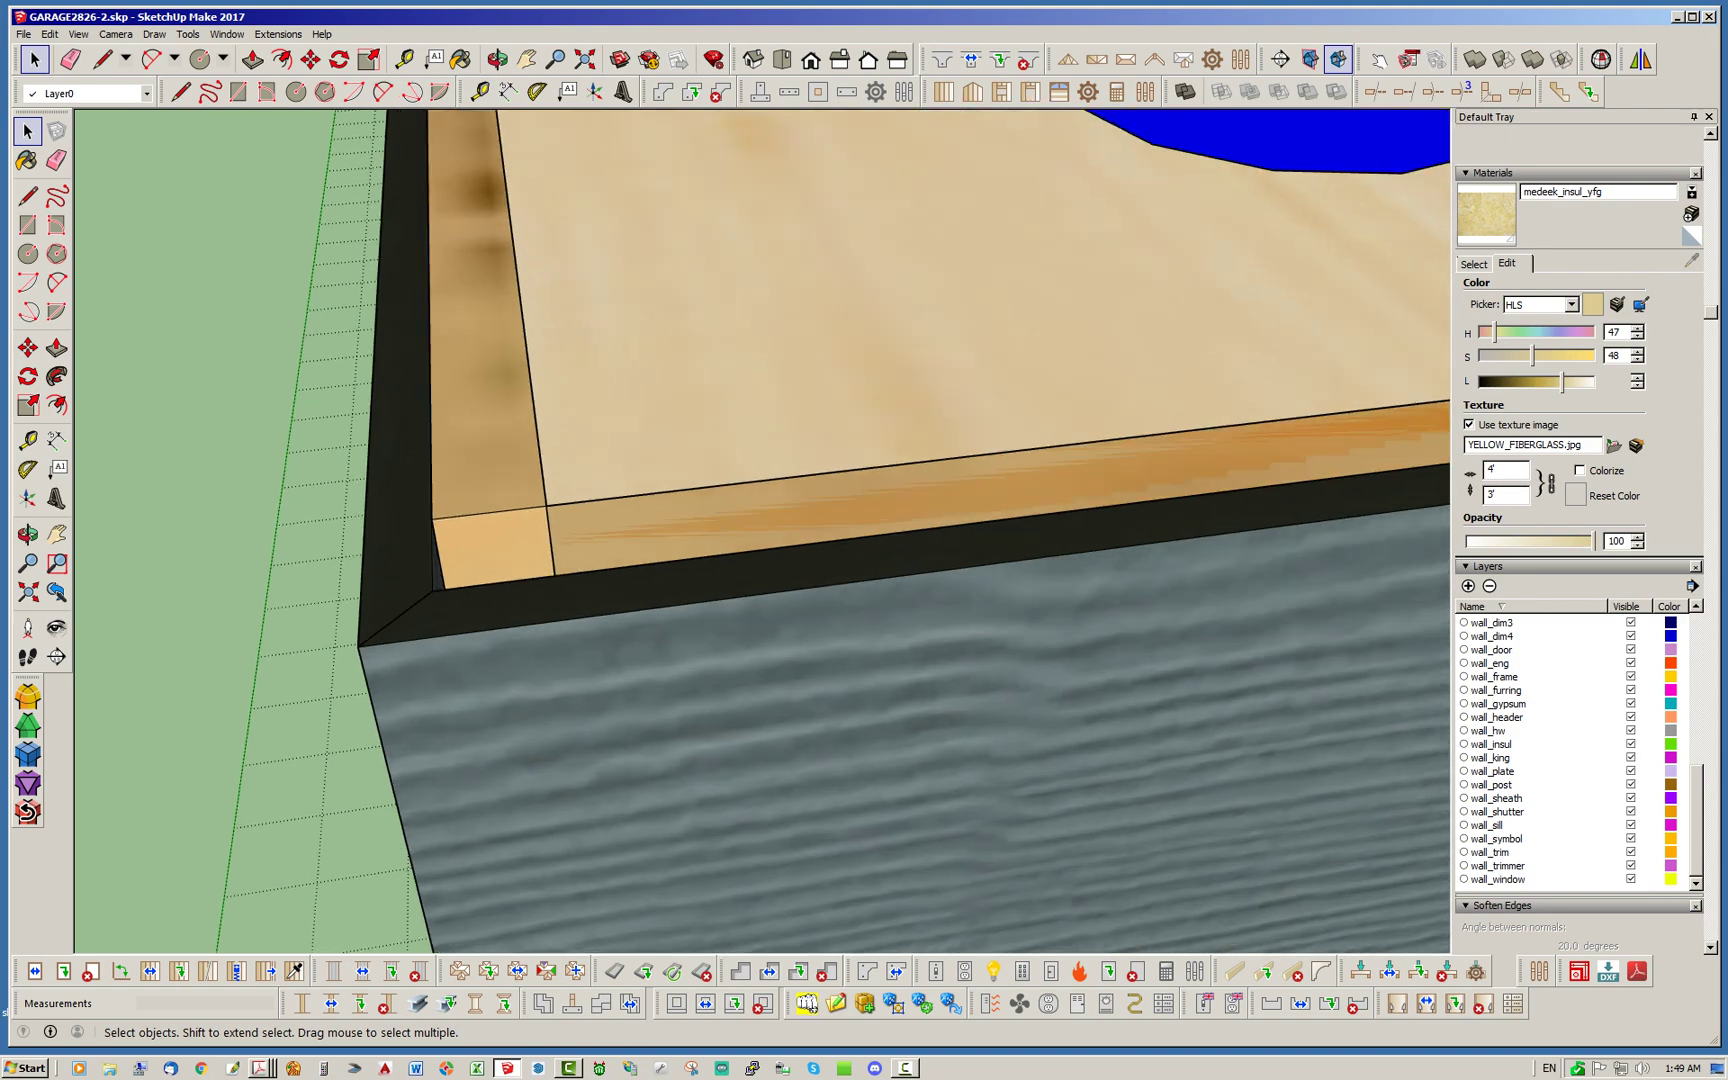
{"action": "scroll", "coordinate": [700, 550], "scroll_direction": "down", "scroll_amount": 10}
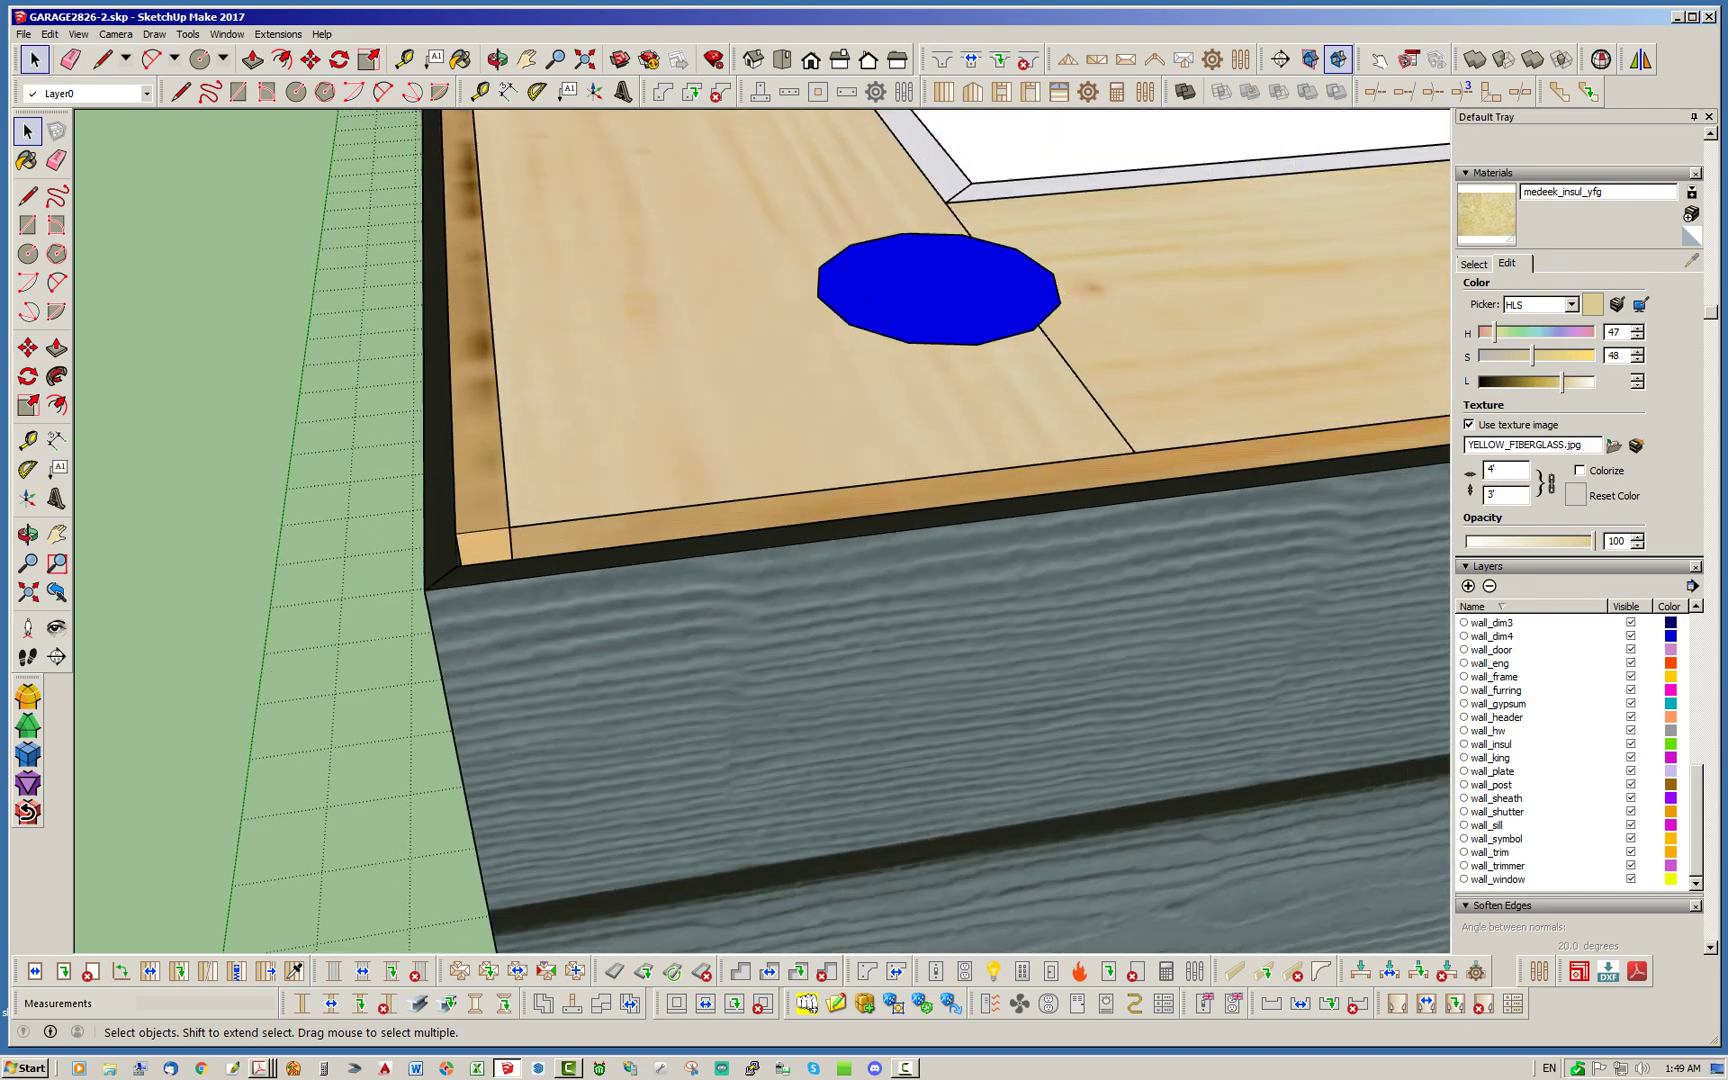
{"action": "scroll", "coordinate": [565, 474], "scroll_direction": "down", "scroll_amount": 8}
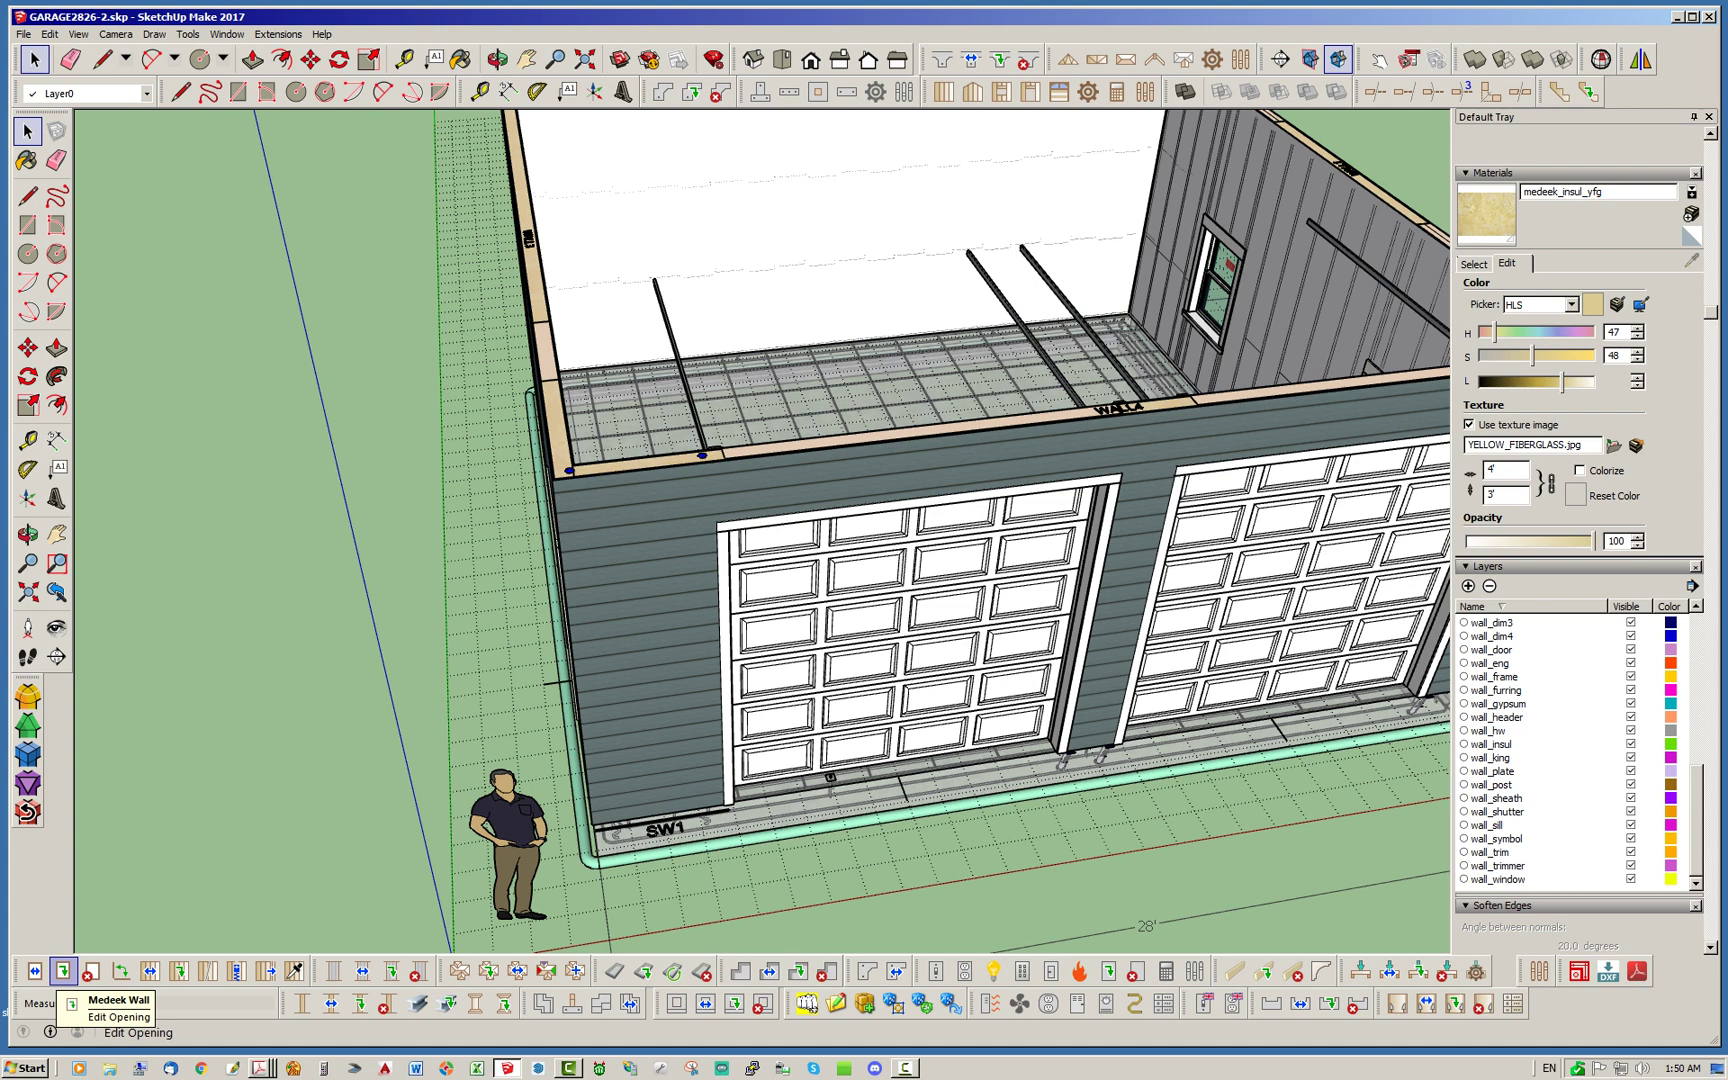
Open the front garage door wall, WALL4, in the wall assembly editor and set Trim to YES
{"action": "left_click", "coordinate": [660, 520]}
{"action": "right_click", "coordinate": [660, 518]}
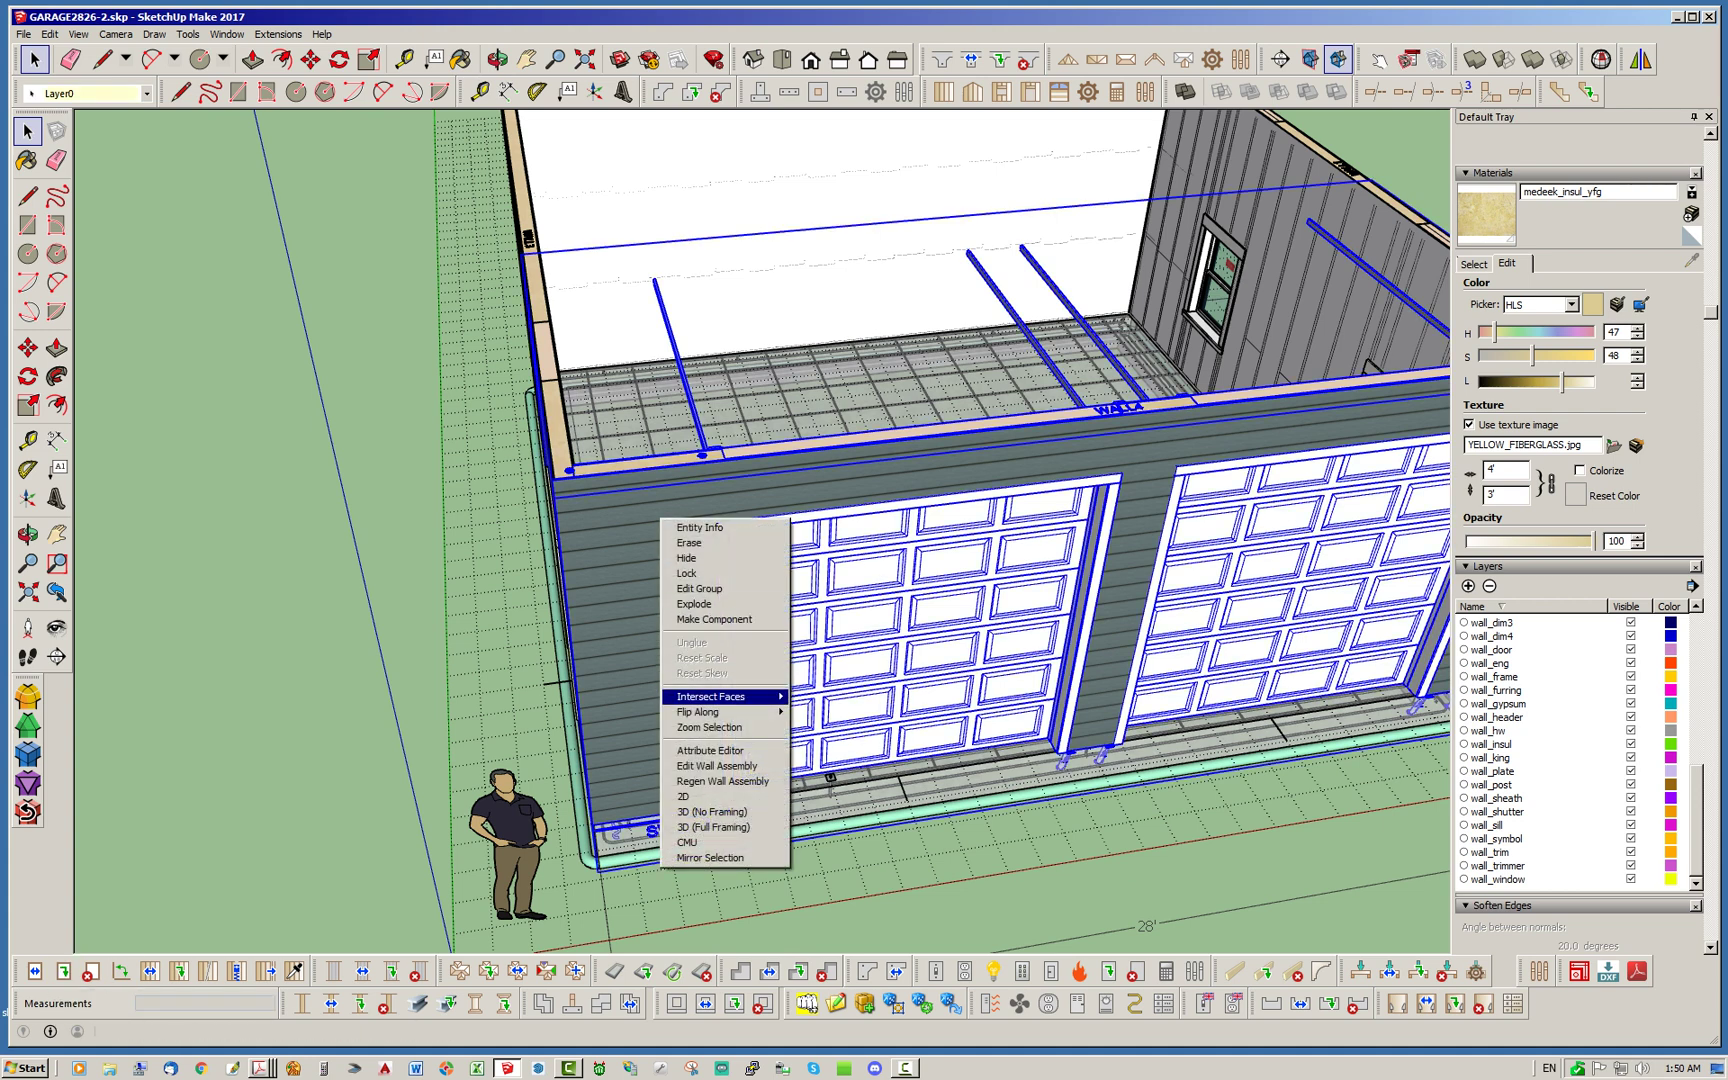
{"action": "mouse_move", "coordinate": [720, 711]}
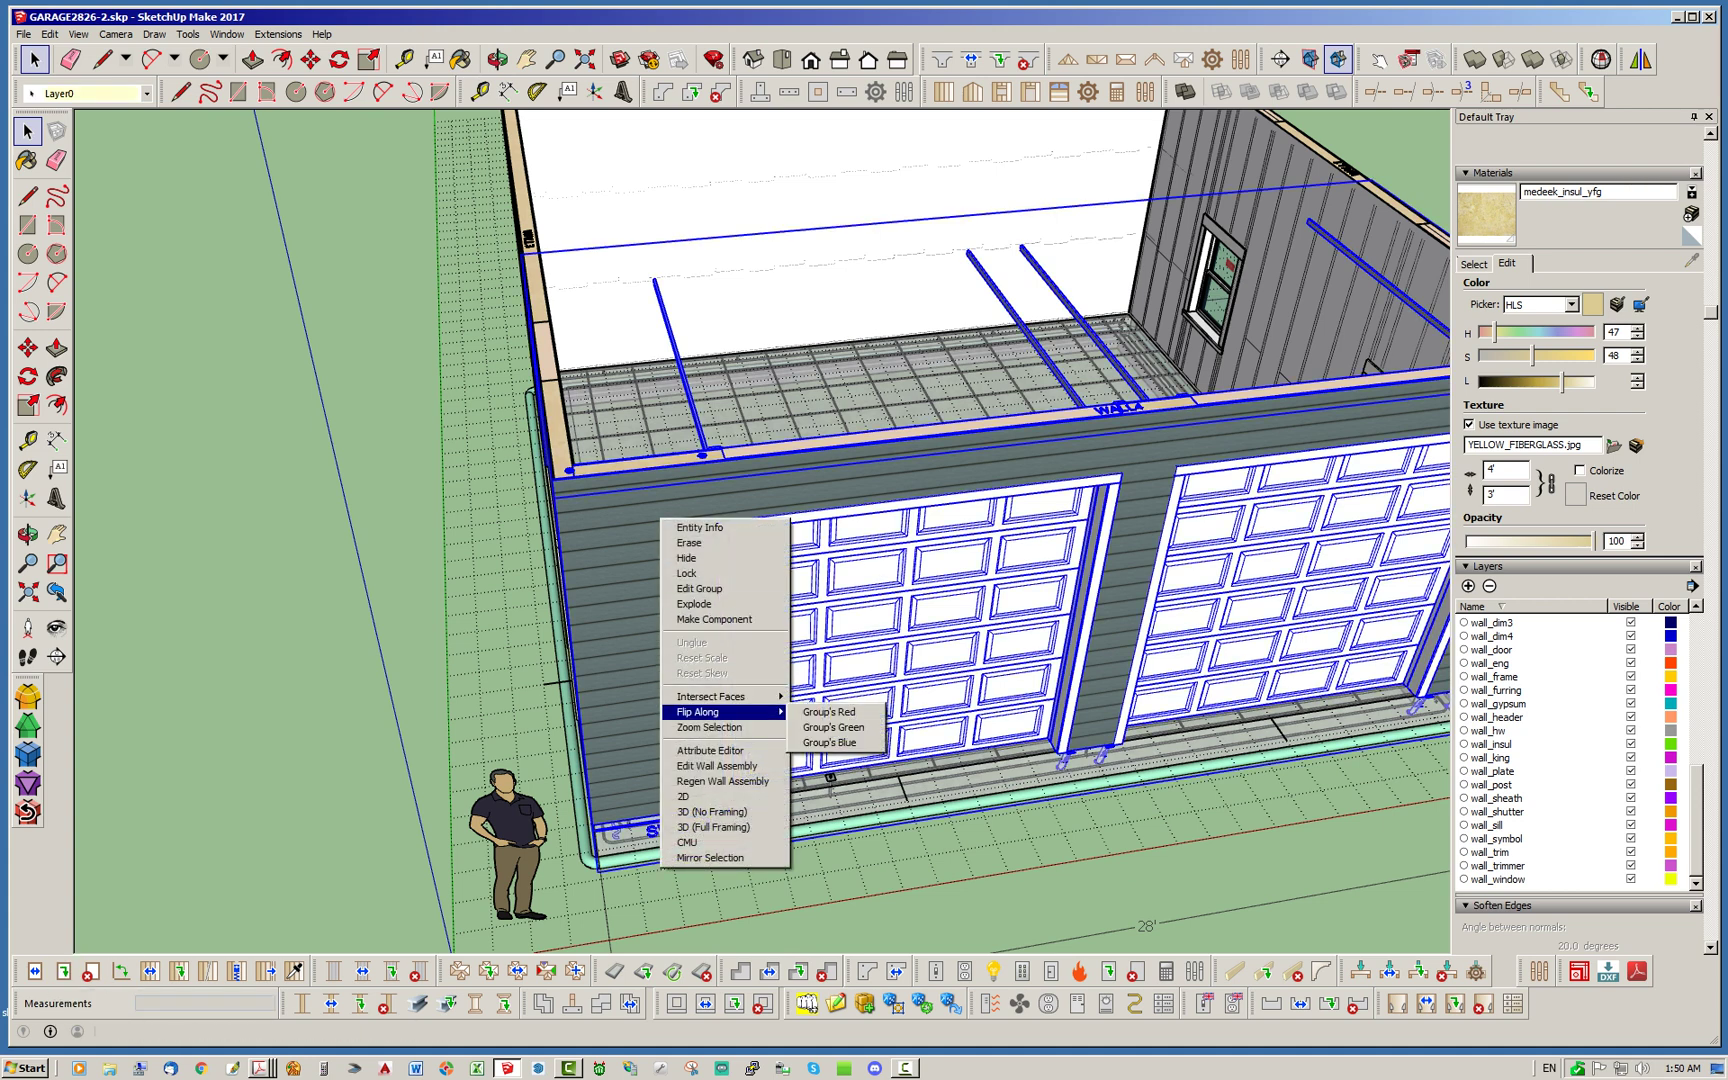
{"action": "left_click", "coordinate": [716, 765]}
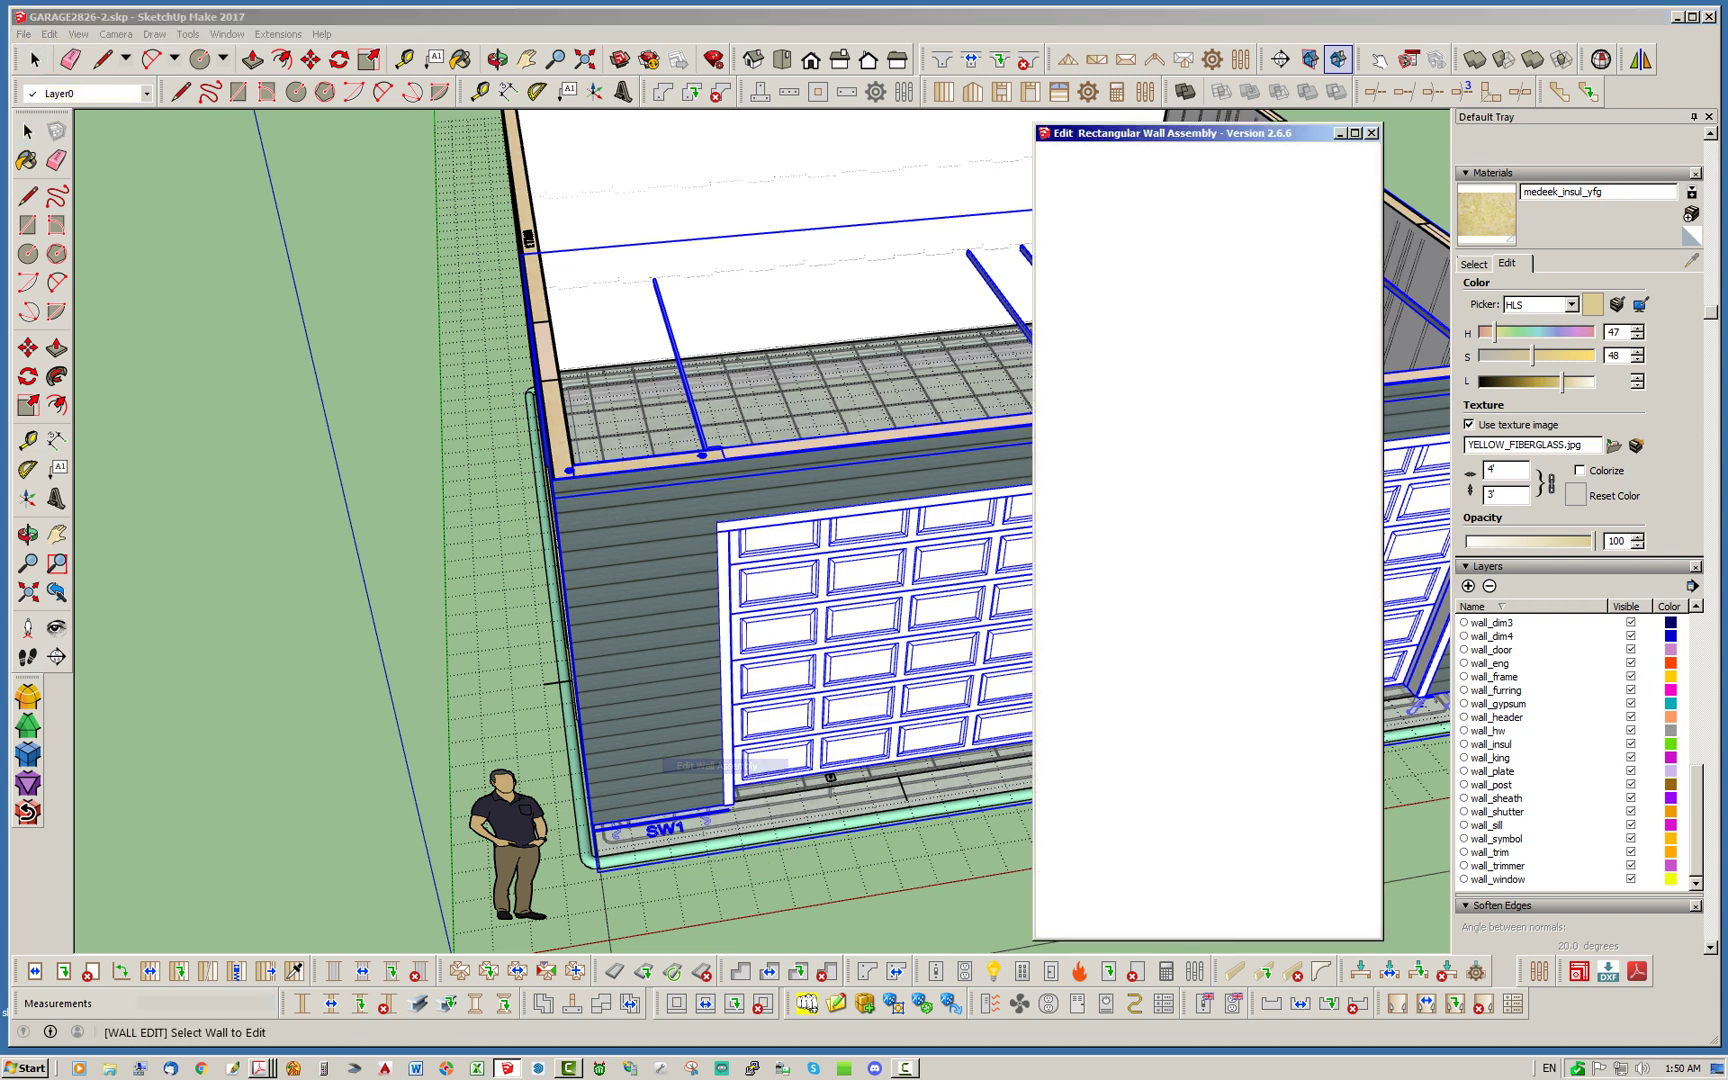
{"action": "left_click_drag", "start_coordinate": [1373, 420], "coordinate": [1373, 862]}
{"action": "left_click", "coordinate": [1241, 724]}
{"action": "left_click", "coordinate": [1238, 759]}
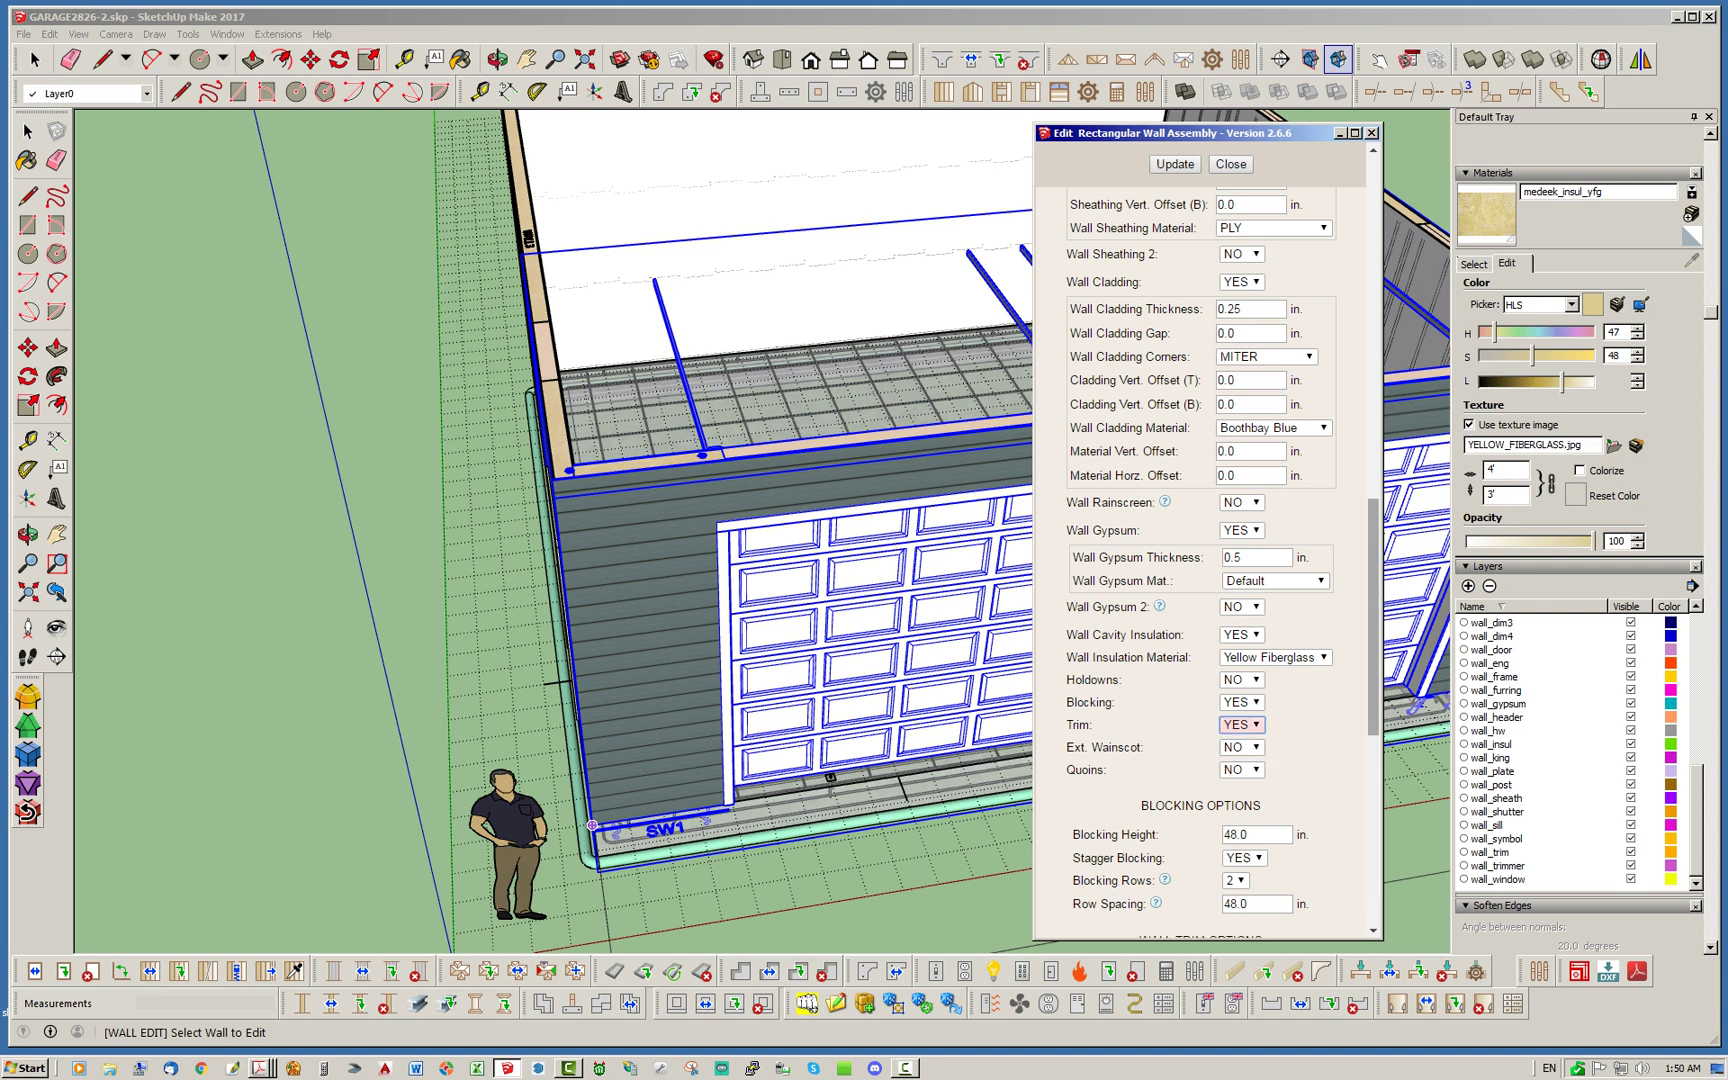
Set Band Board, Frieze Board and Skirt Board to NO in WALL4's trim options and update the wall
{"action": "scroll", "coordinate": [1240, 730], "scroll_direction": "down", "scroll_amount": 6}
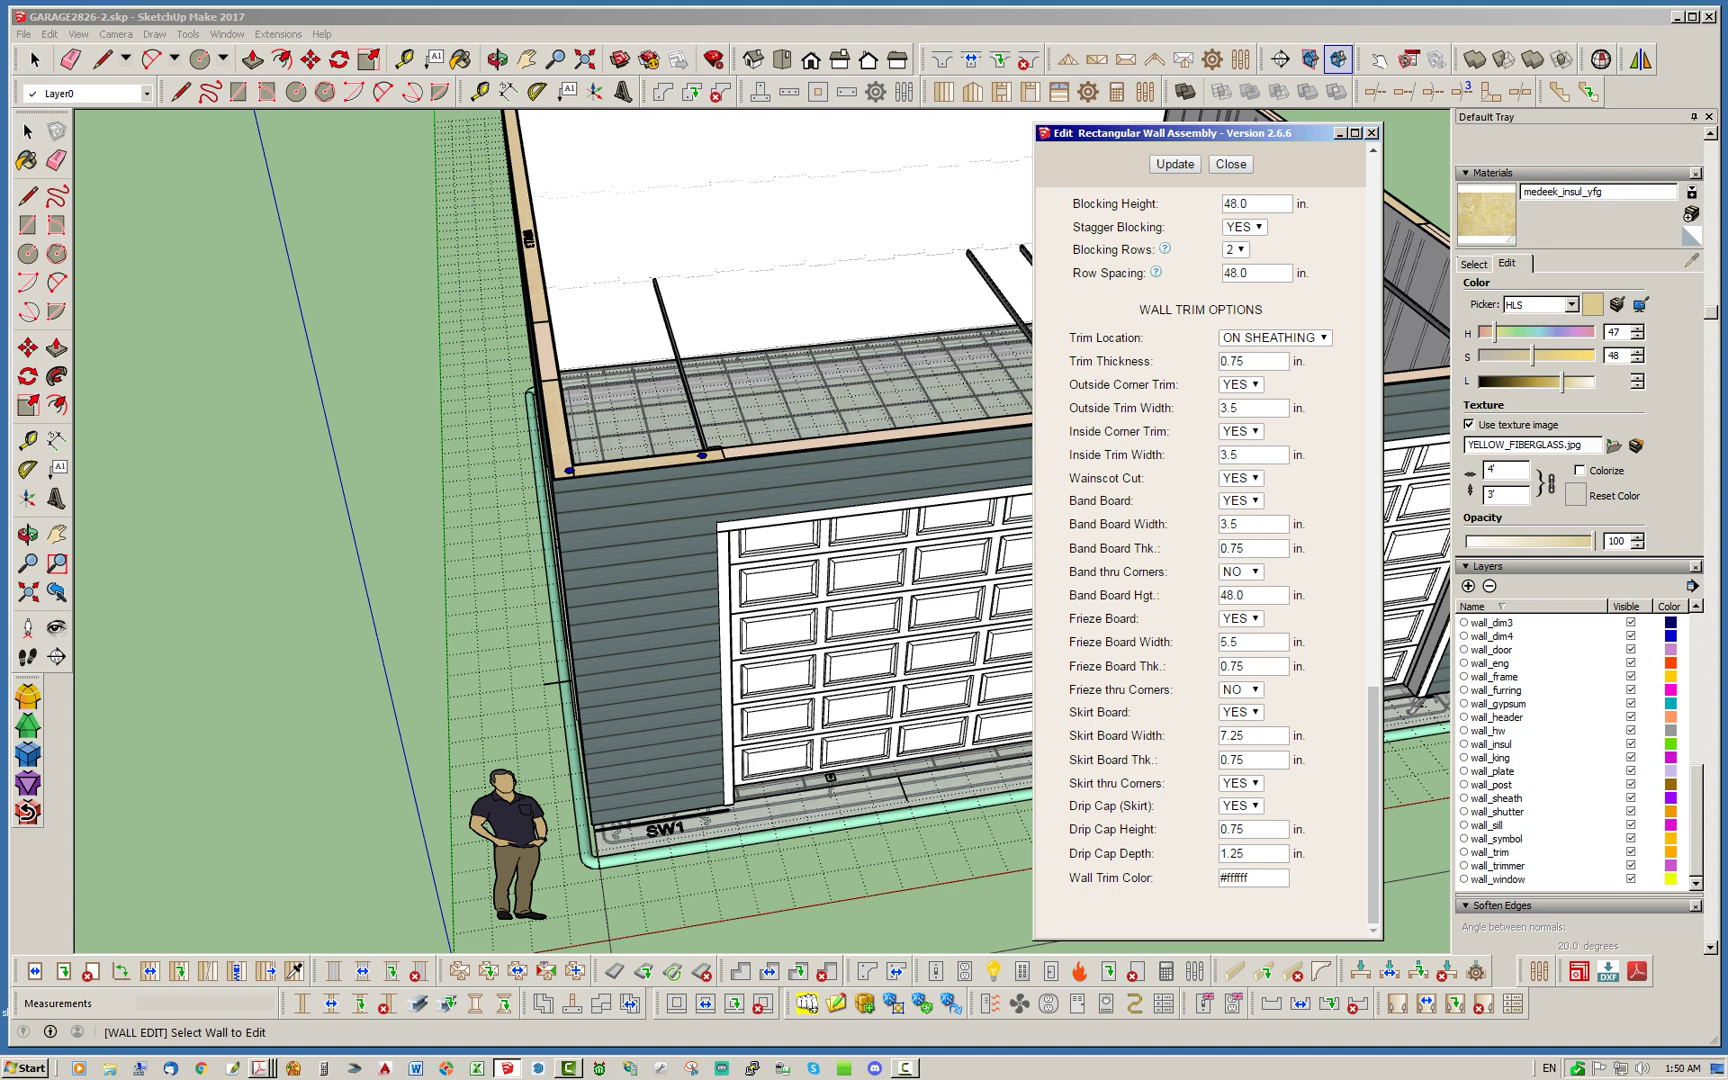
{"action": "left_click", "coordinate": [1240, 500]}
{"action": "left_click", "coordinate": [1240, 535]}
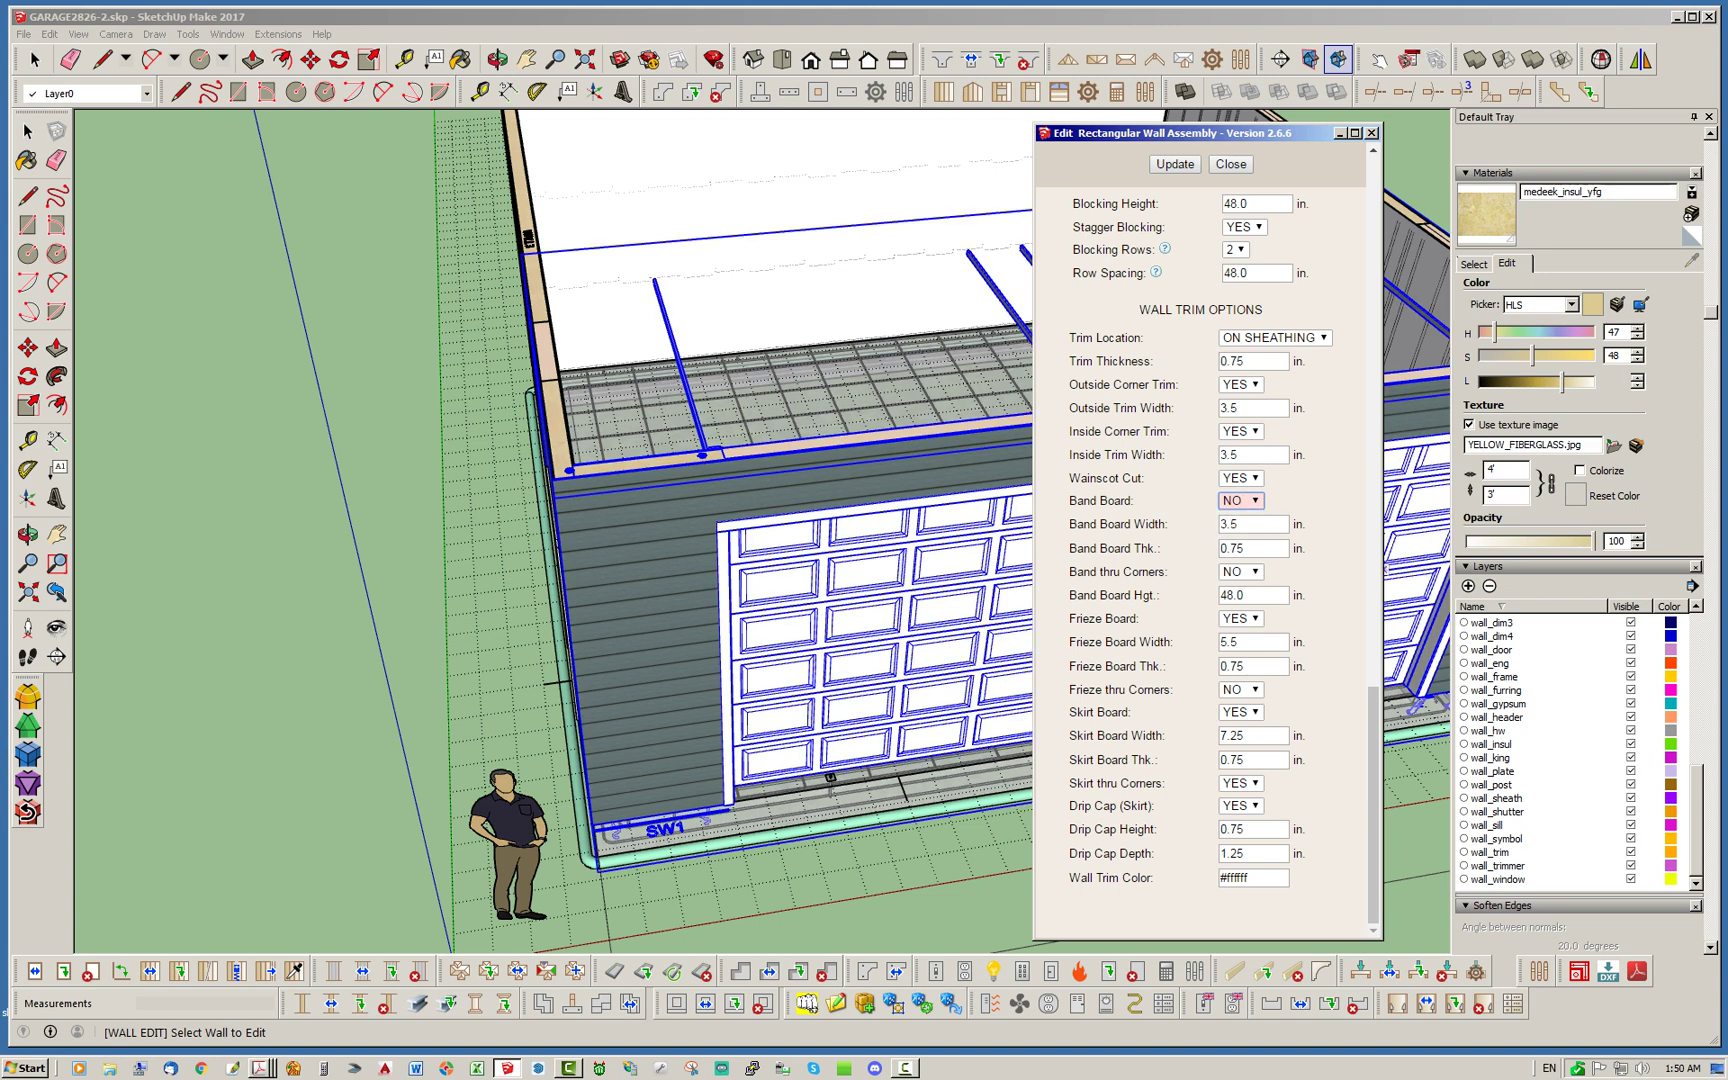
{"action": "left_click", "coordinate": [1240, 618]}
{"action": "left_click", "coordinate": [1240, 650]}
{"action": "left_click", "coordinate": [1241, 712]}
{"action": "left_click", "coordinate": [1238, 746]}
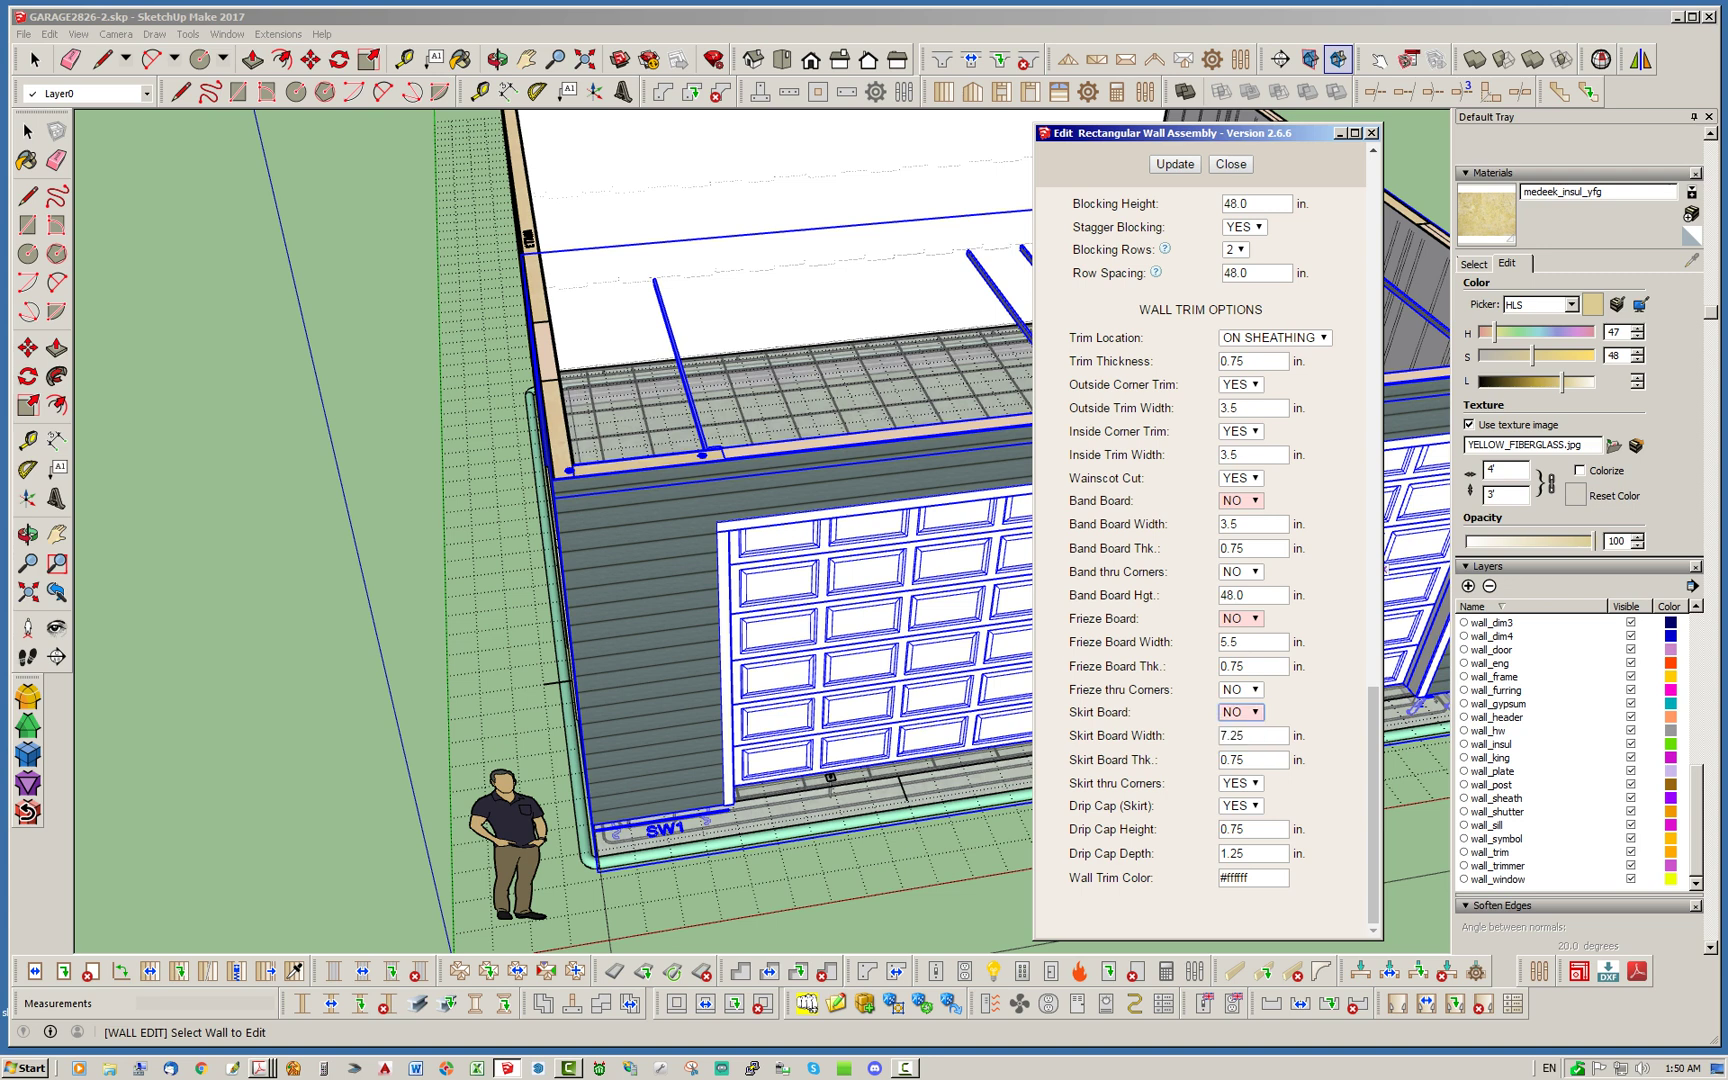
{"action": "left_click", "coordinate": [1175, 164]}
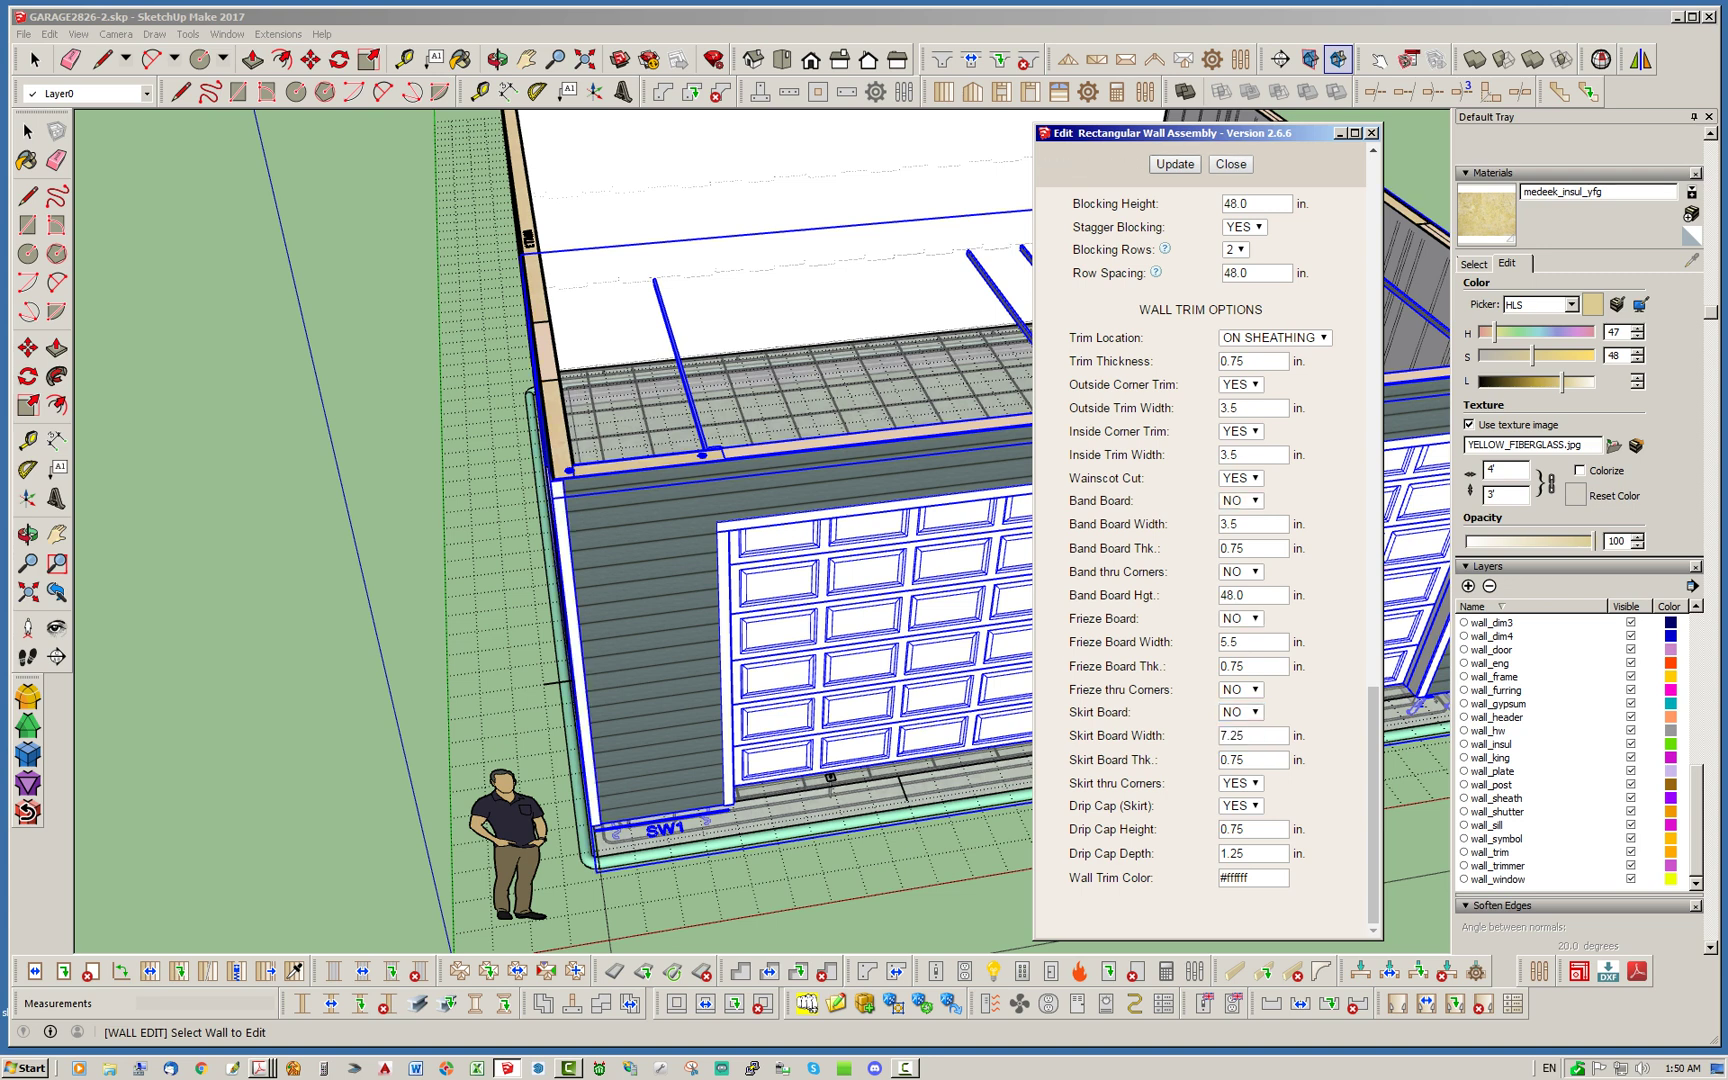
Examine the white corner trim at the front corners of the garage and leave the wall editing command
{"action": "middle_click_drag", "start_coordinate": [592, 825], "coordinate": [721, 872]}
{"action": "scroll", "coordinate": [700, 600], "scroll_direction": "up", "scroll_amount": 4}
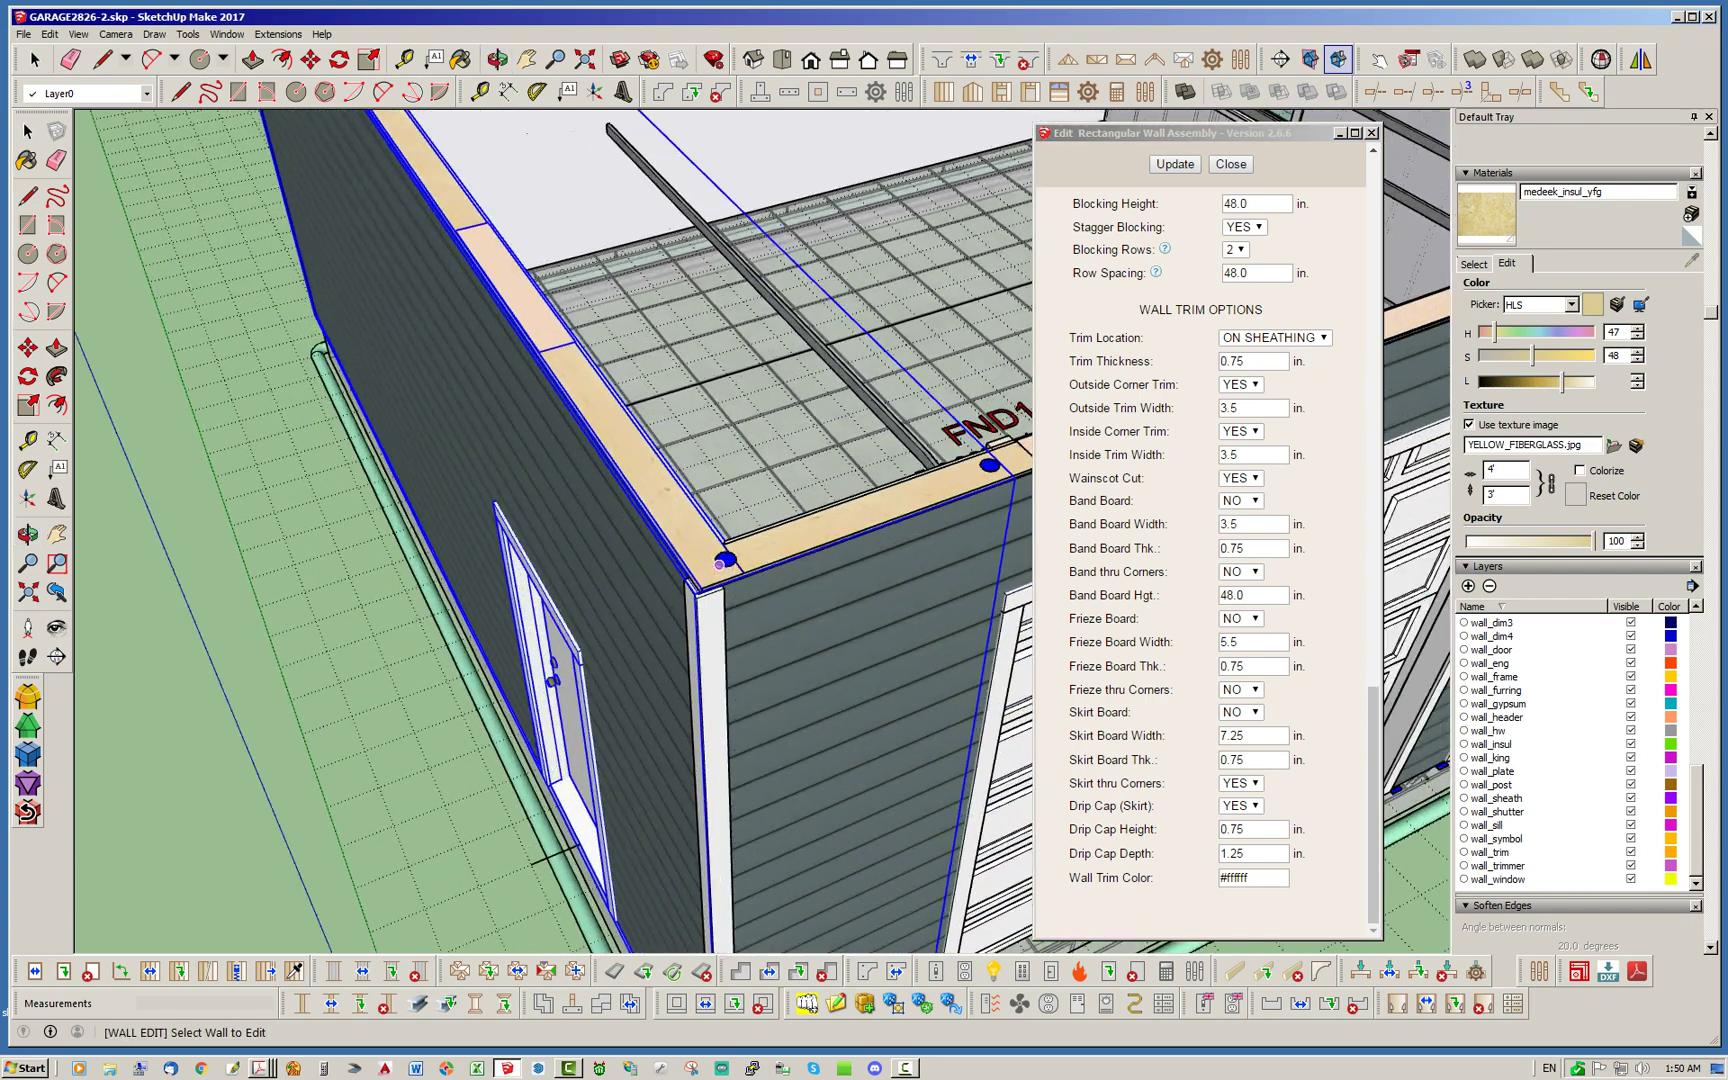
{"action": "scroll", "coordinate": [690, 606], "scroll_direction": "up", "scroll_amount": 2}
{"action": "scroll", "coordinate": [700, 605], "scroll_direction": "up", "scroll_amount": 3}
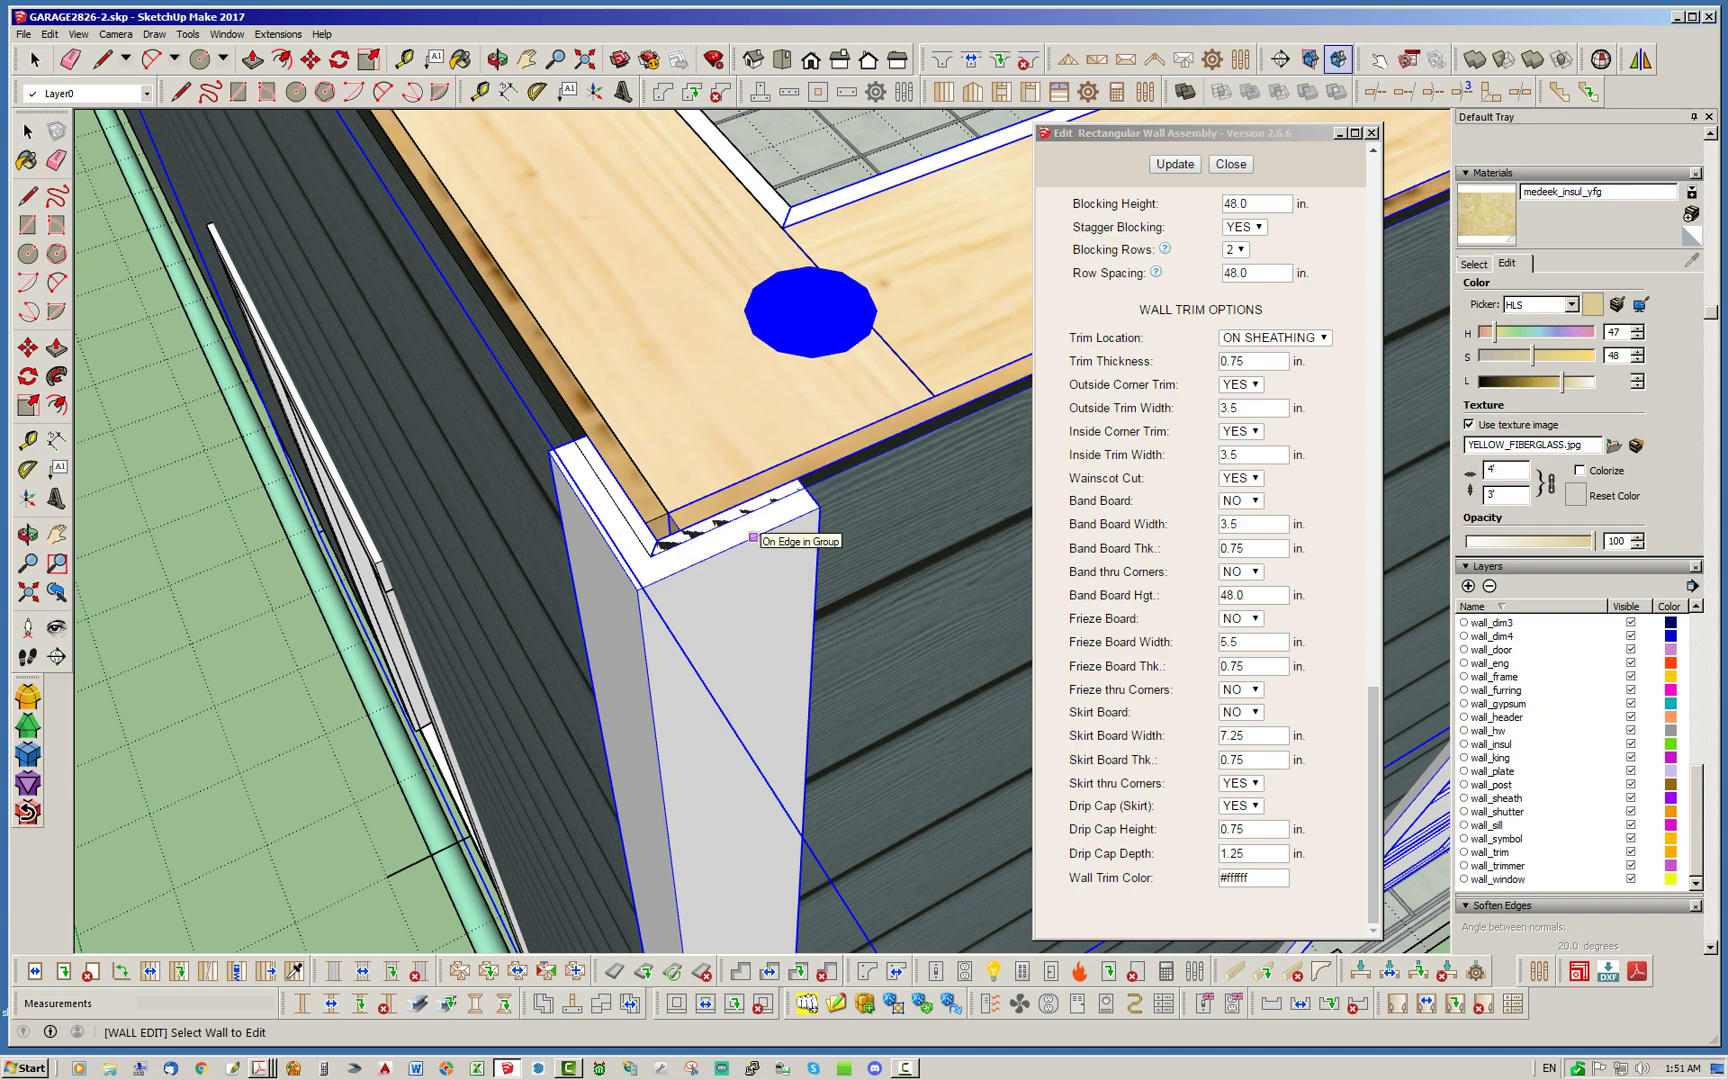
{"action": "scroll", "coordinate": [753, 537], "scroll_direction": "down", "scroll_amount": 8}
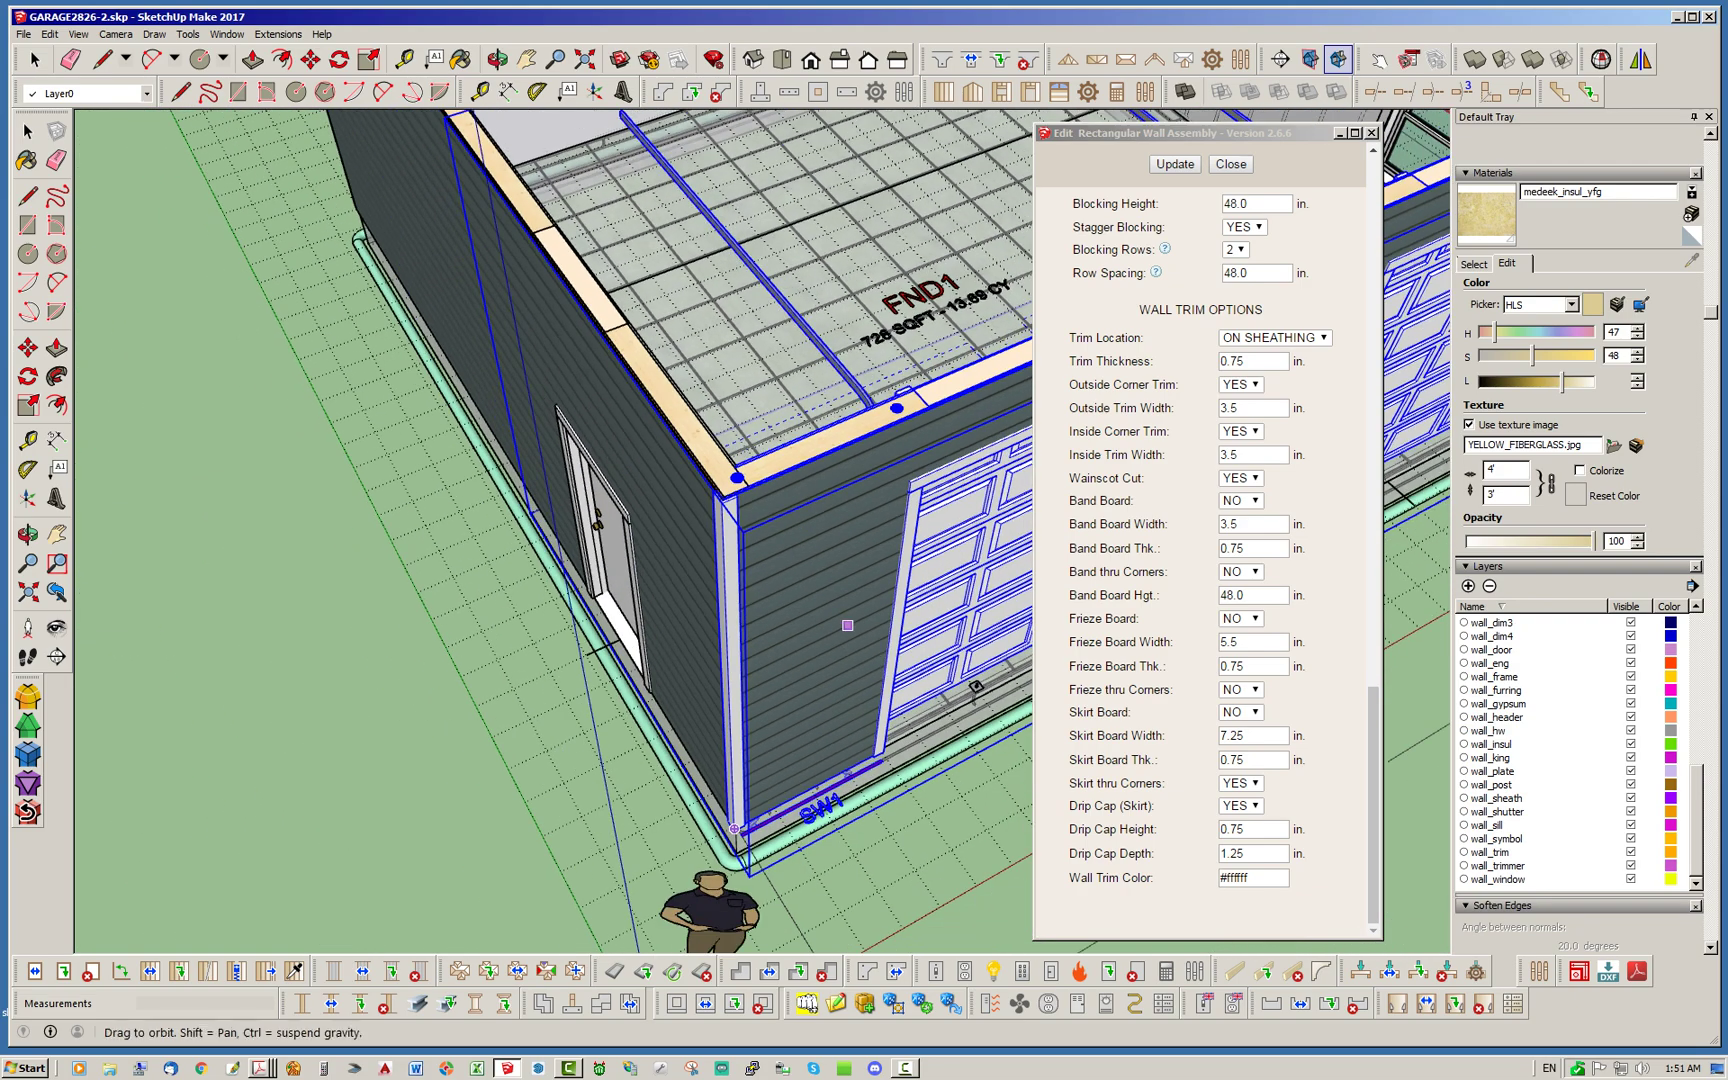
{"action": "middle_click_drag", "start_coordinate": [848, 625], "coordinate": [458, 603]}
{"action": "scroll", "coordinate": [455, 603], "scroll_direction": "down", "scroll_amount": 7}
{"action": "middle_click_drag", "start_coordinate": [914, 663], "coordinate": [810, 640]}
{"action": "scroll", "coordinate": [810, 640], "scroll_direction": "up", "scroll_amount": 3}
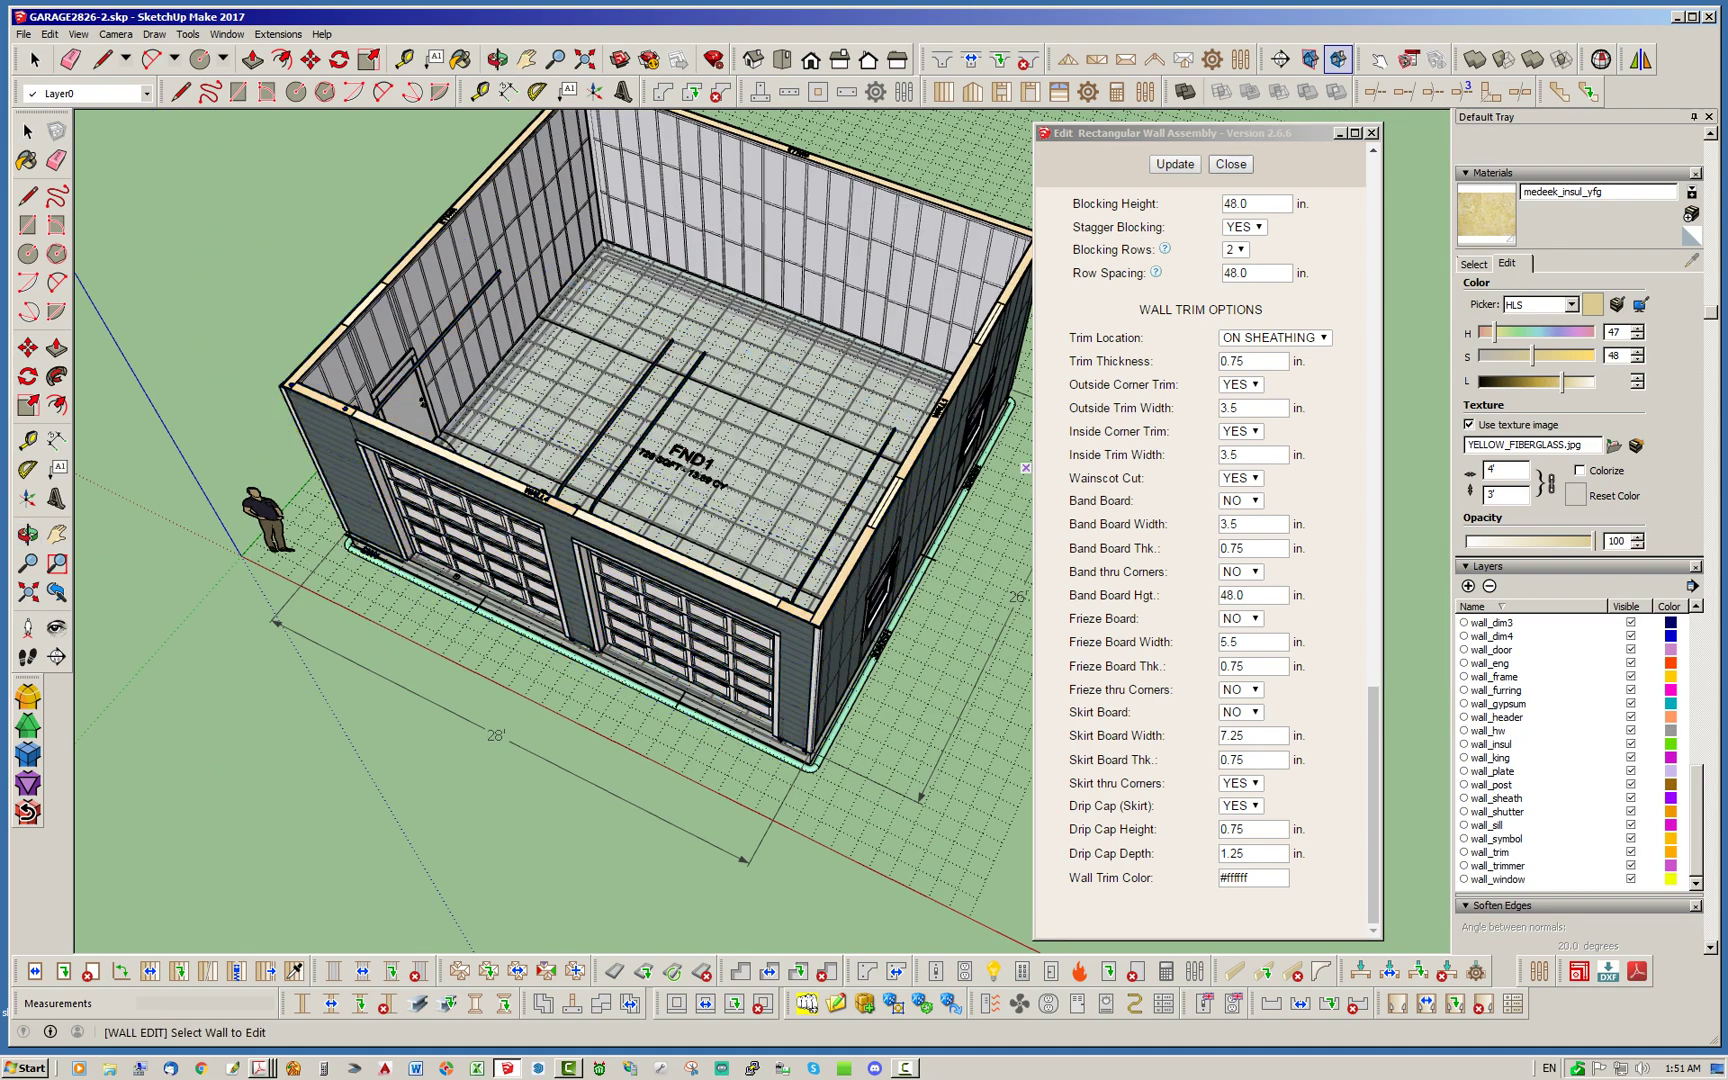
{"action": "left_click", "coordinate": [1231, 164]}
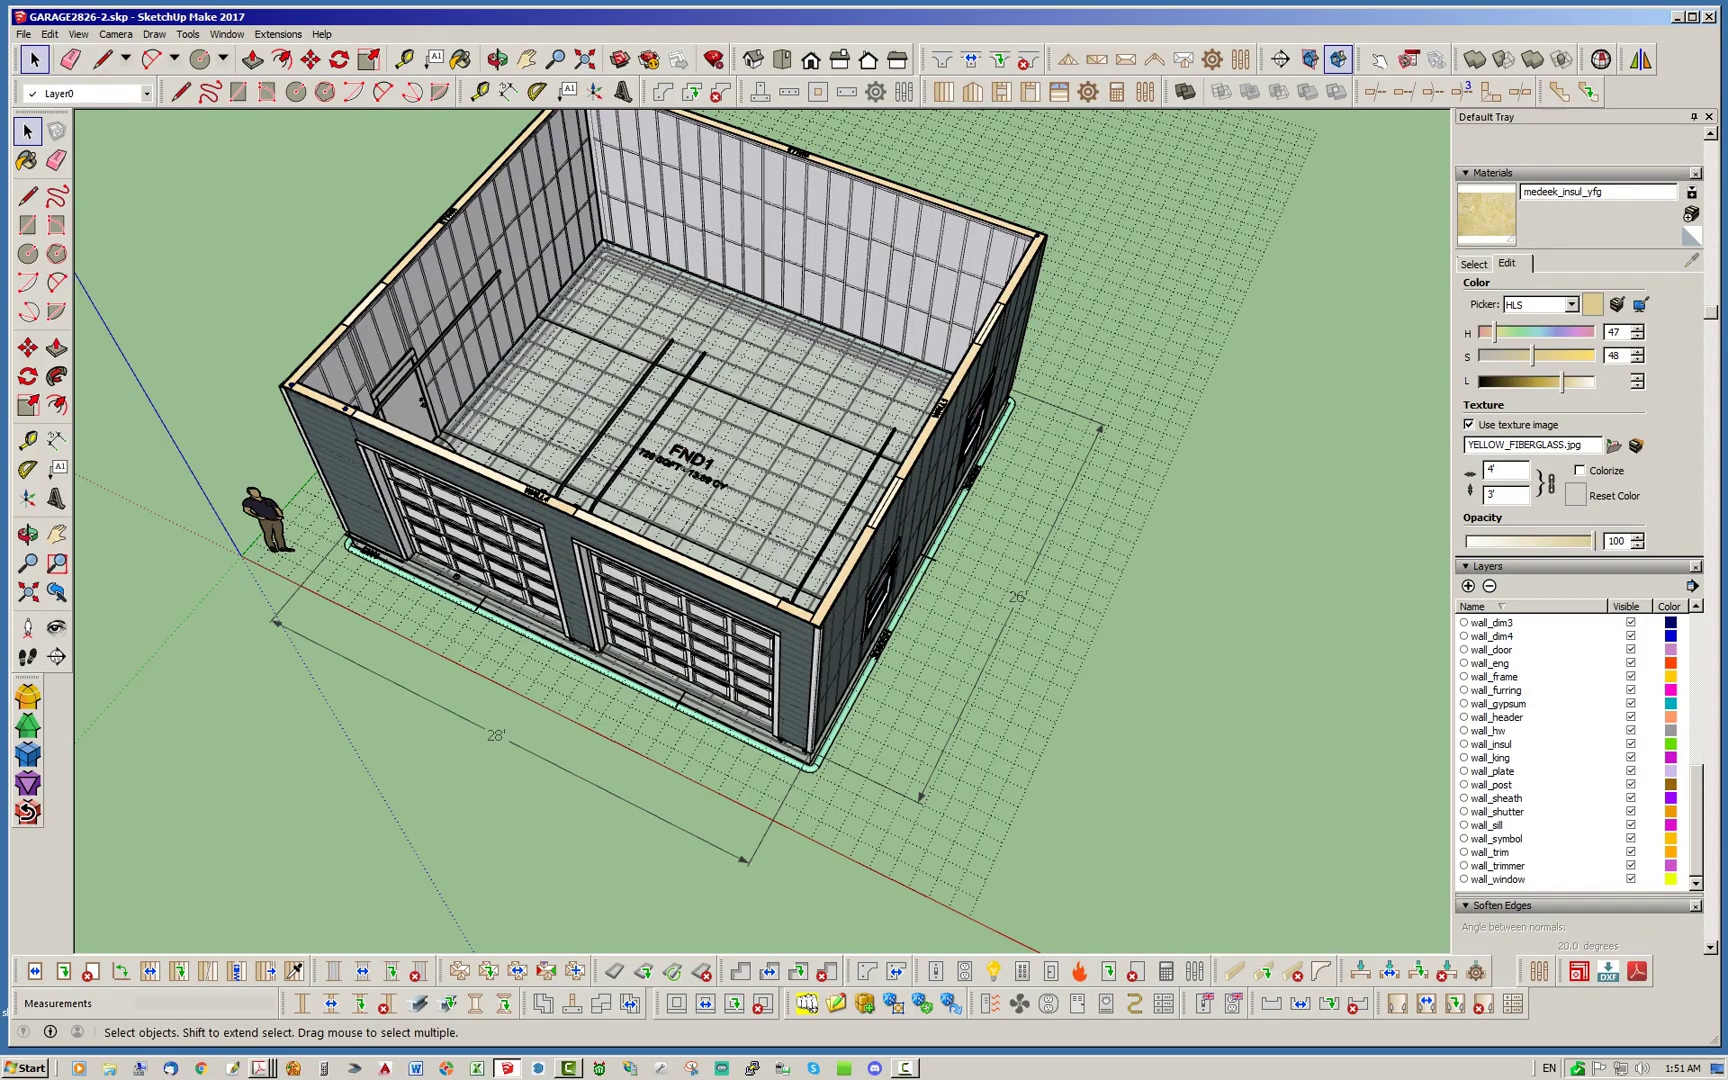
Open the rear wall without openings in the wall assembly editor and set Trim to YES
{"action": "middle_click_drag", "start_coordinate": [760, 520], "coordinate": [937, 580]}
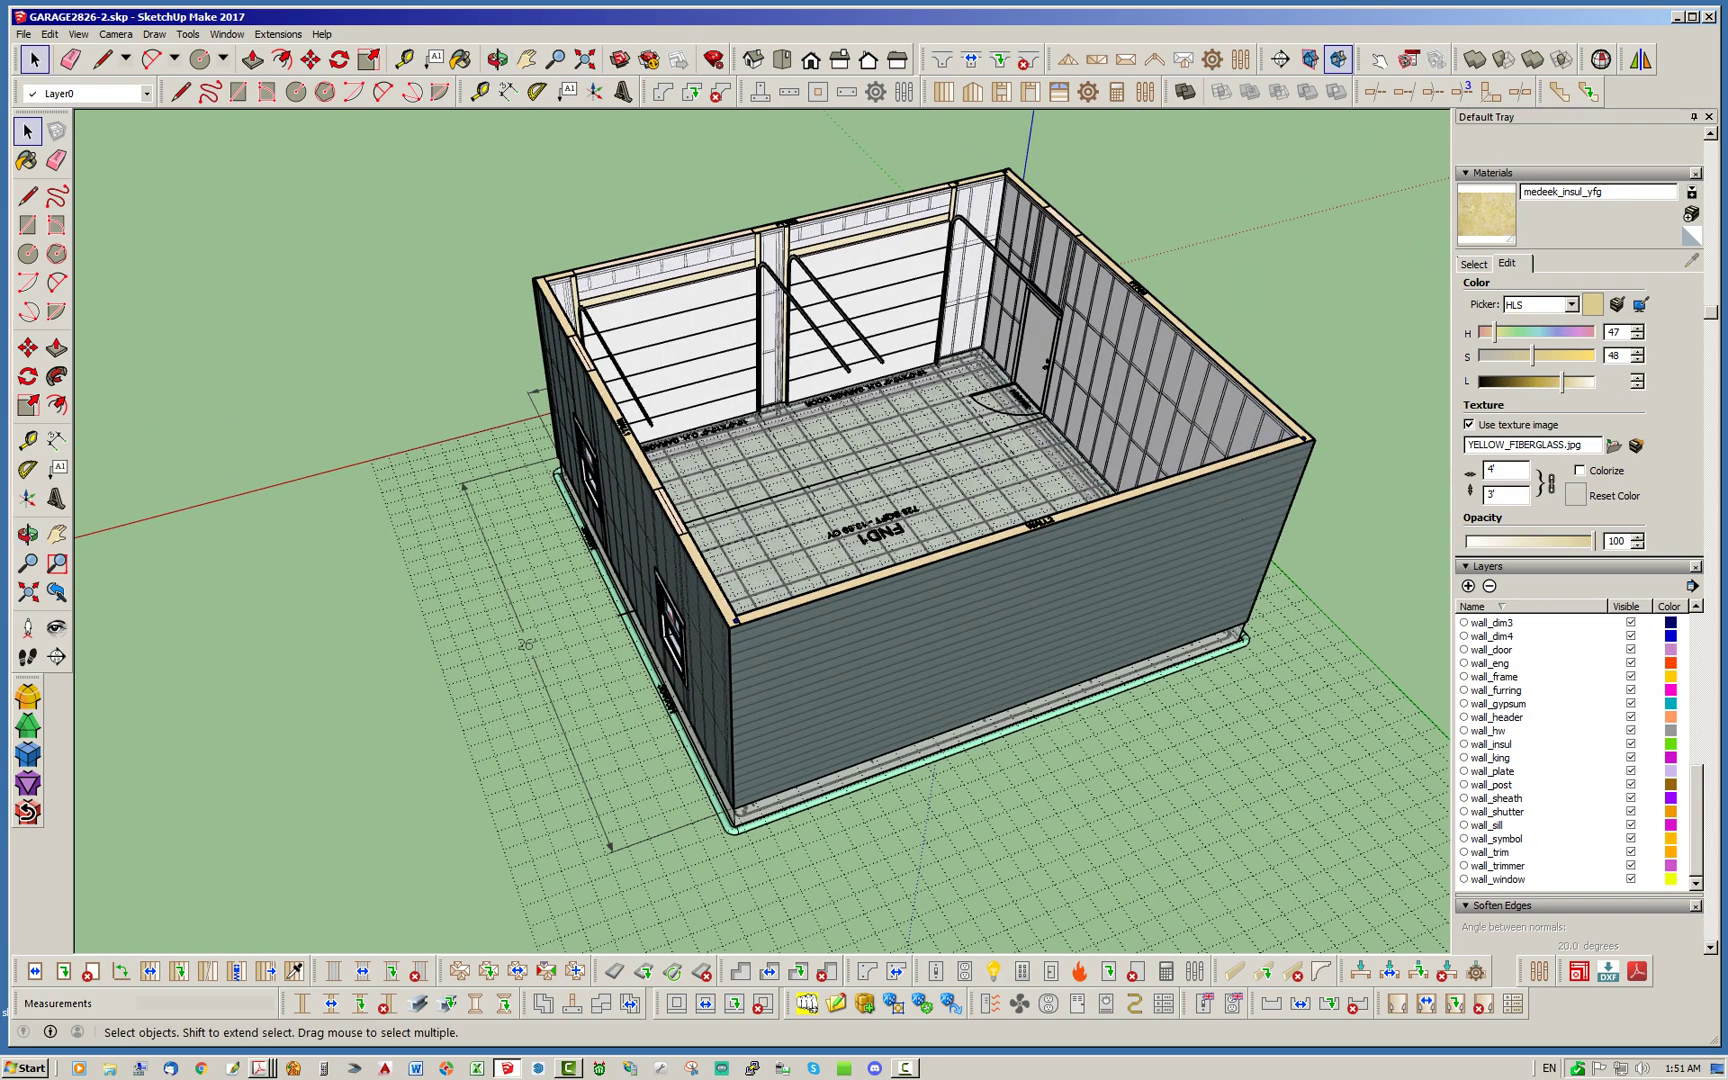
{"action": "right_click", "coordinate": [937, 580]}
{"action": "left_click", "coordinate": [998, 828]}
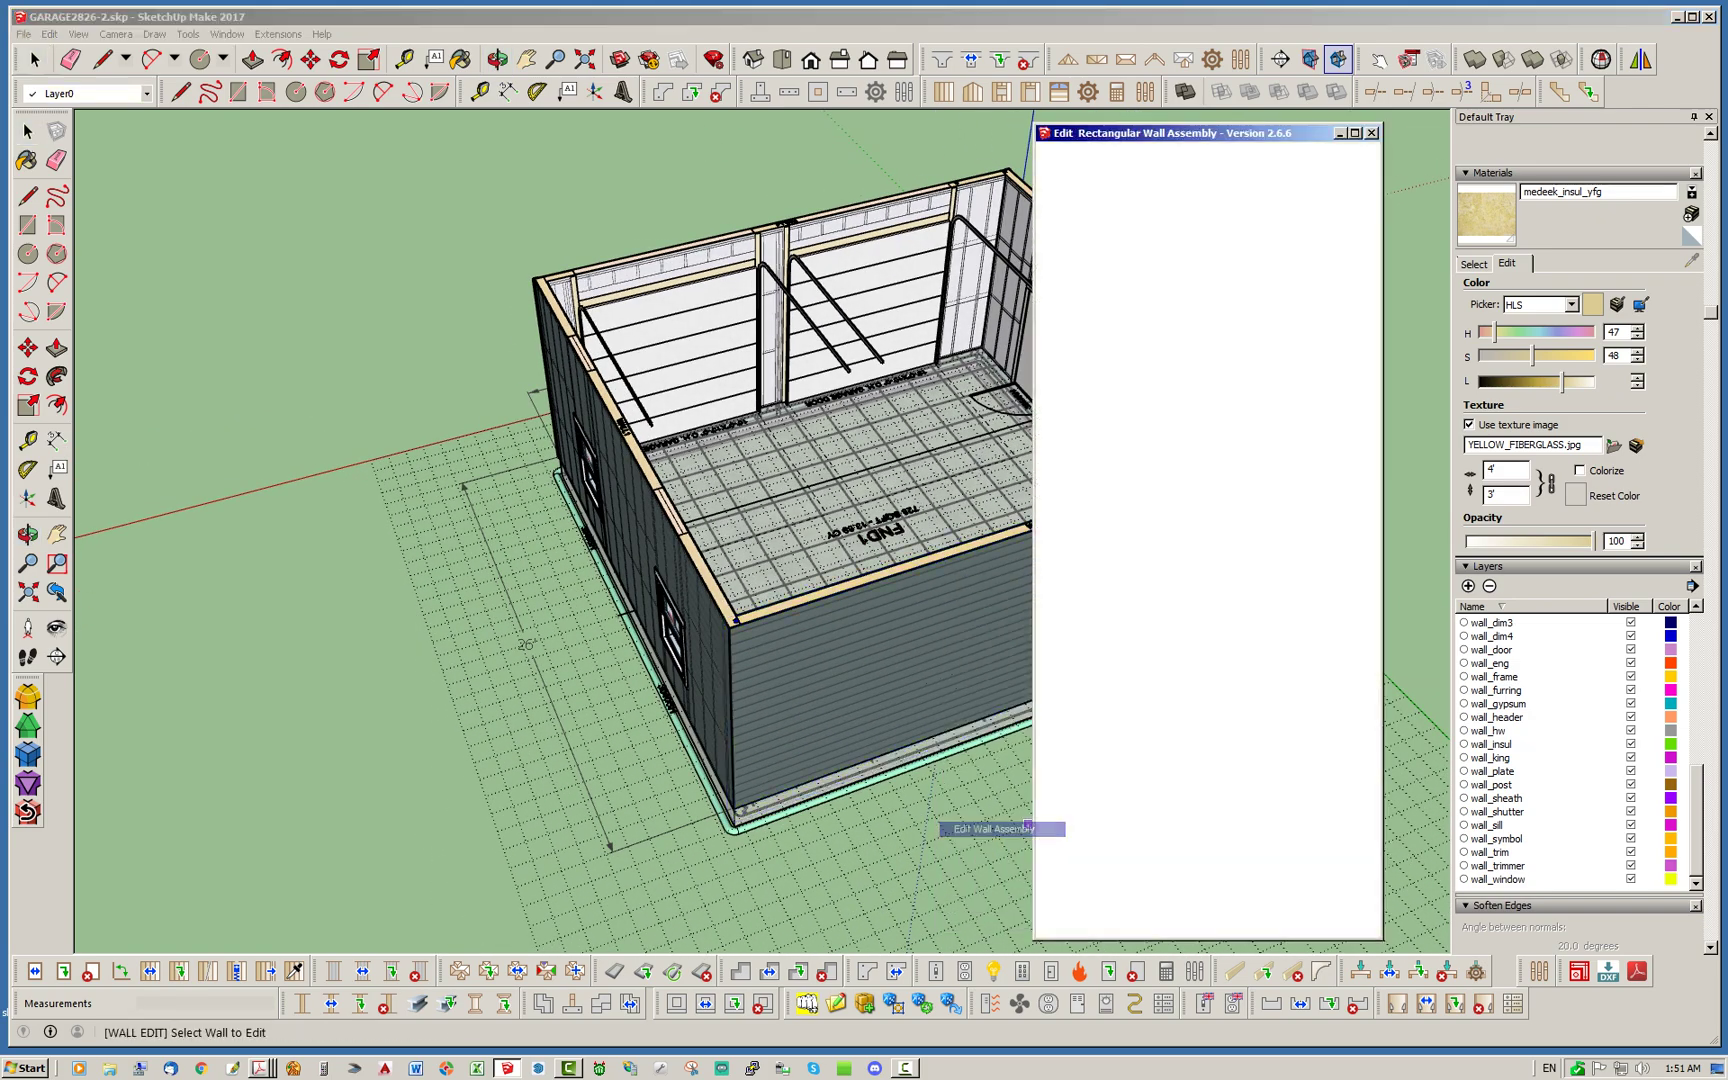
{"action": "scroll", "coordinate": [1200, 540], "scroll_direction": "down", "scroll_amount": 10}
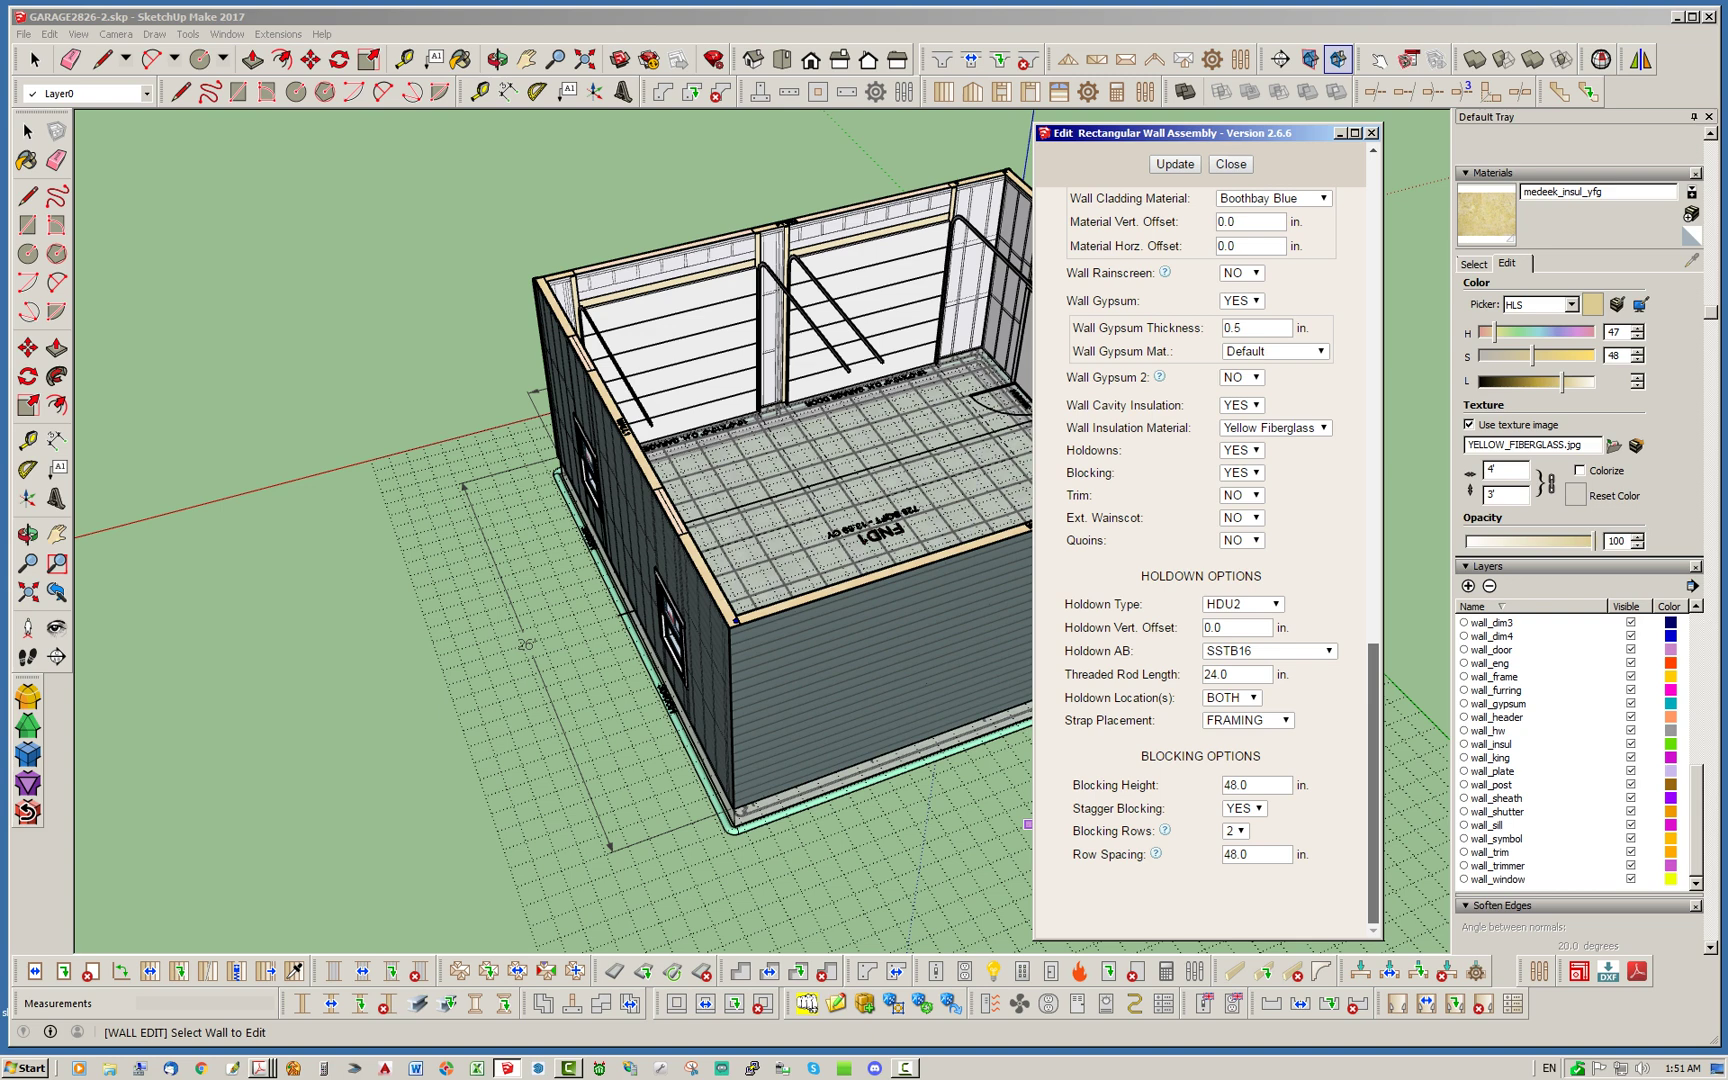
{"action": "left_click", "coordinate": [1242, 495]}
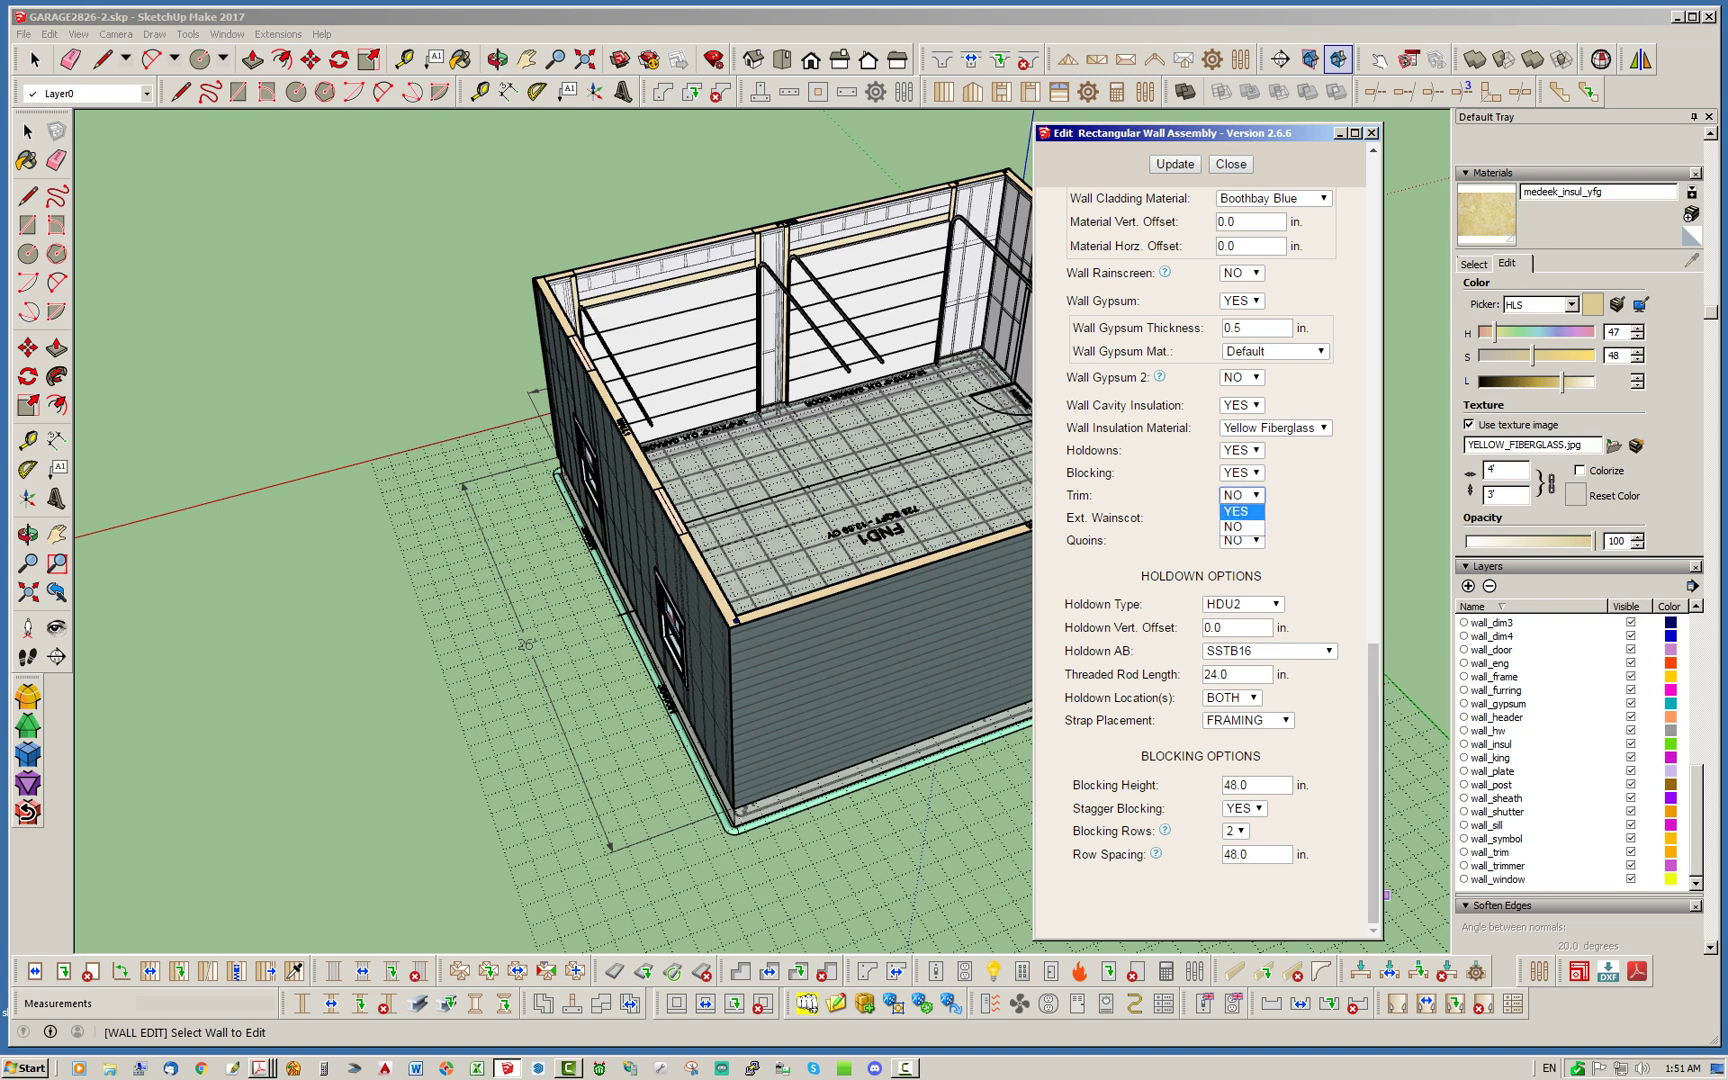
{"action": "left_click", "coordinate": [1236, 511]}
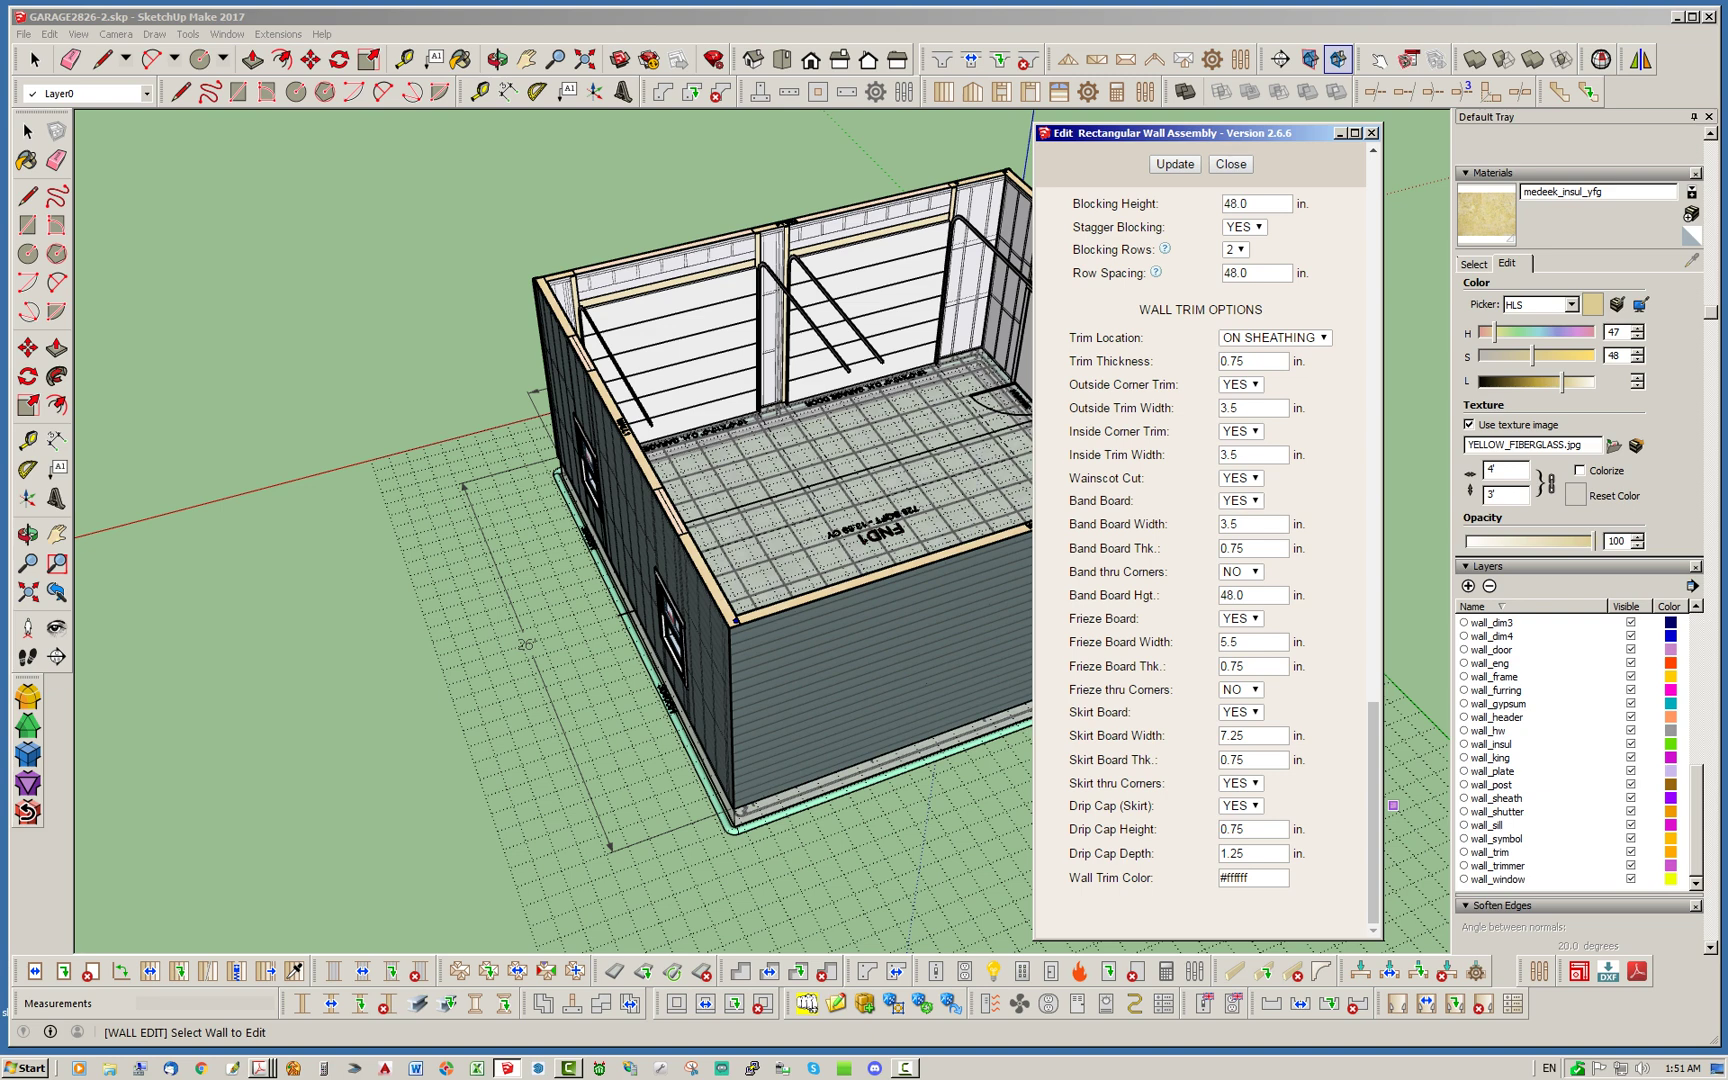
Set the rear wall's Band Board, Frieze Board and Skirt Board to NO, update it, and close the wall editor
{"action": "left_click", "coordinate": [1241, 500]}
{"action": "left_click", "coordinate": [1233, 532]}
{"action": "left_click", "coordinate": [1241, 618]}
{"action": "left_click", "coordinate": [1235, 650]}
{"action": "left_click", "coordinate": [1241, 712]}
{"action": "left_click", "coordinate": [1235, 744]}
{"action": "left_click", "coordinate": [1175, 164]}
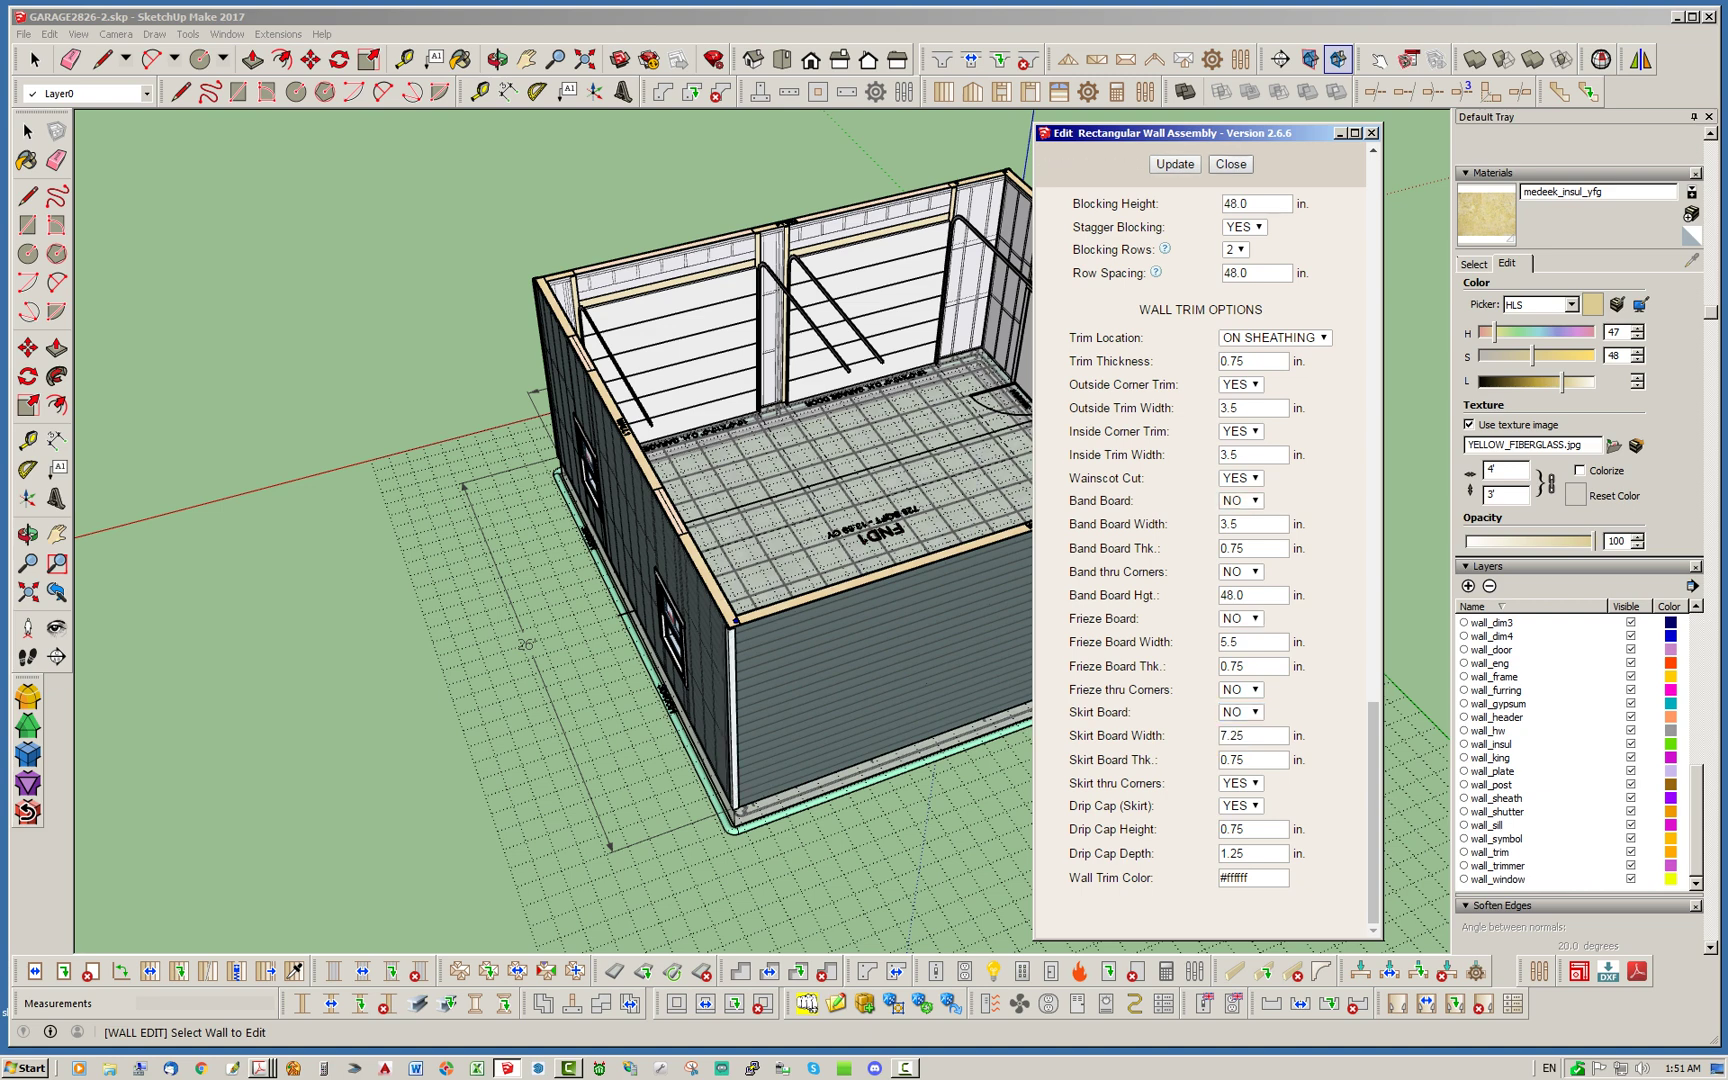
{"action": "left_click", "coordinate": [1231, 164]}
Bring the front of the garage into view and save the model
{"action": "middle_click_drag", "start_coordinate": [900, 500], "coordinate": [680, 500]}
{"action": "middle_click_drag", "start_coordinate": [820, 470], "coordinate": [1035, 495]}
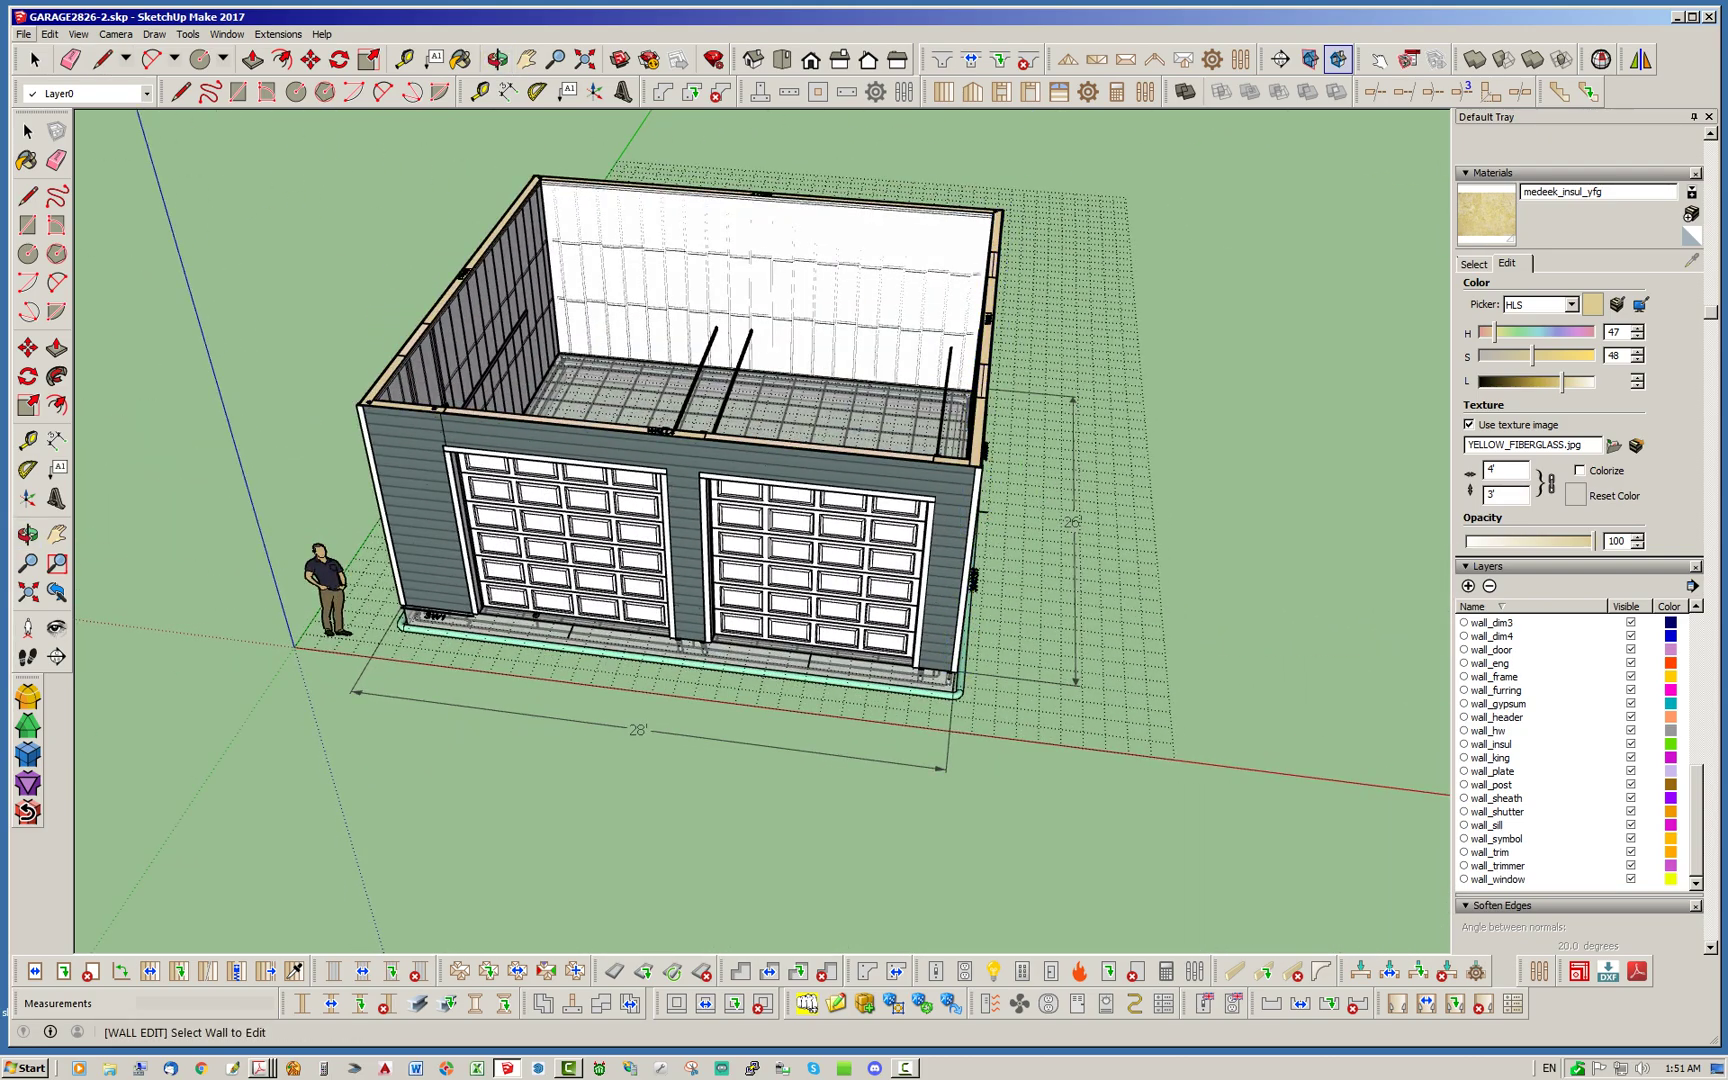
{"action": "left_click", "coordinate": [23, 33]}
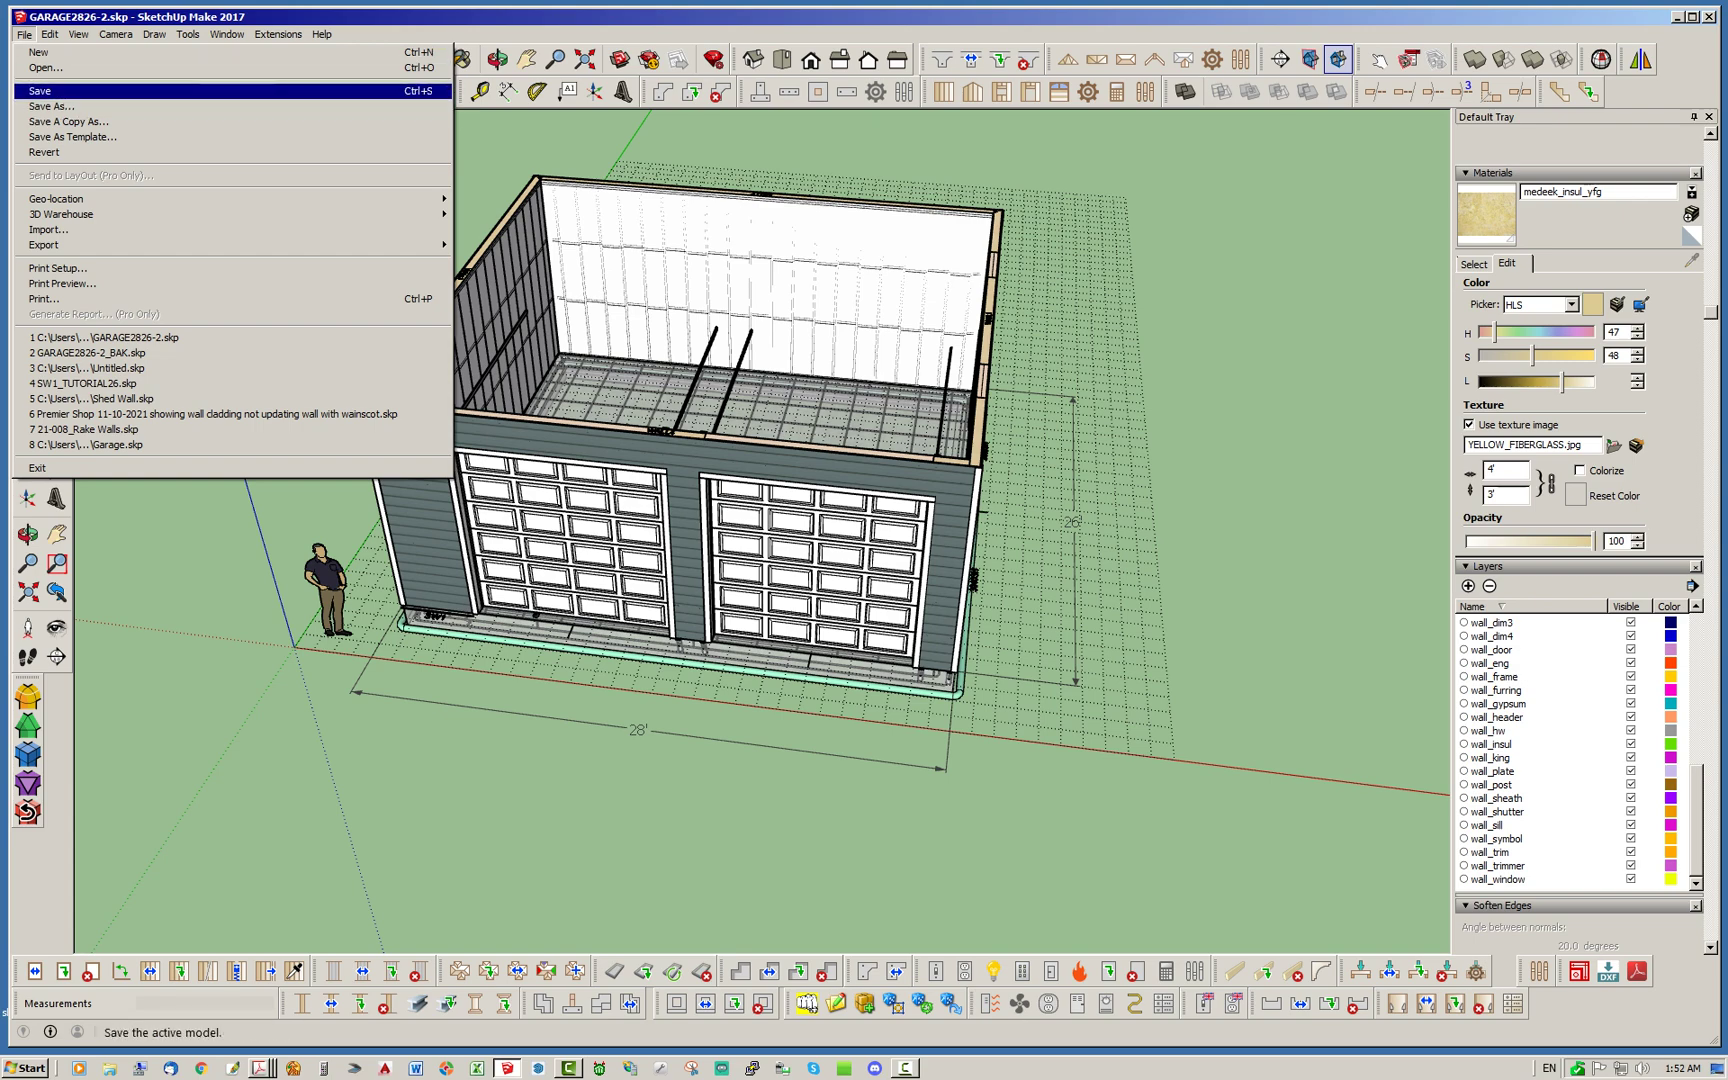
{"action": "left_click", "coordinate": [80, 90]}
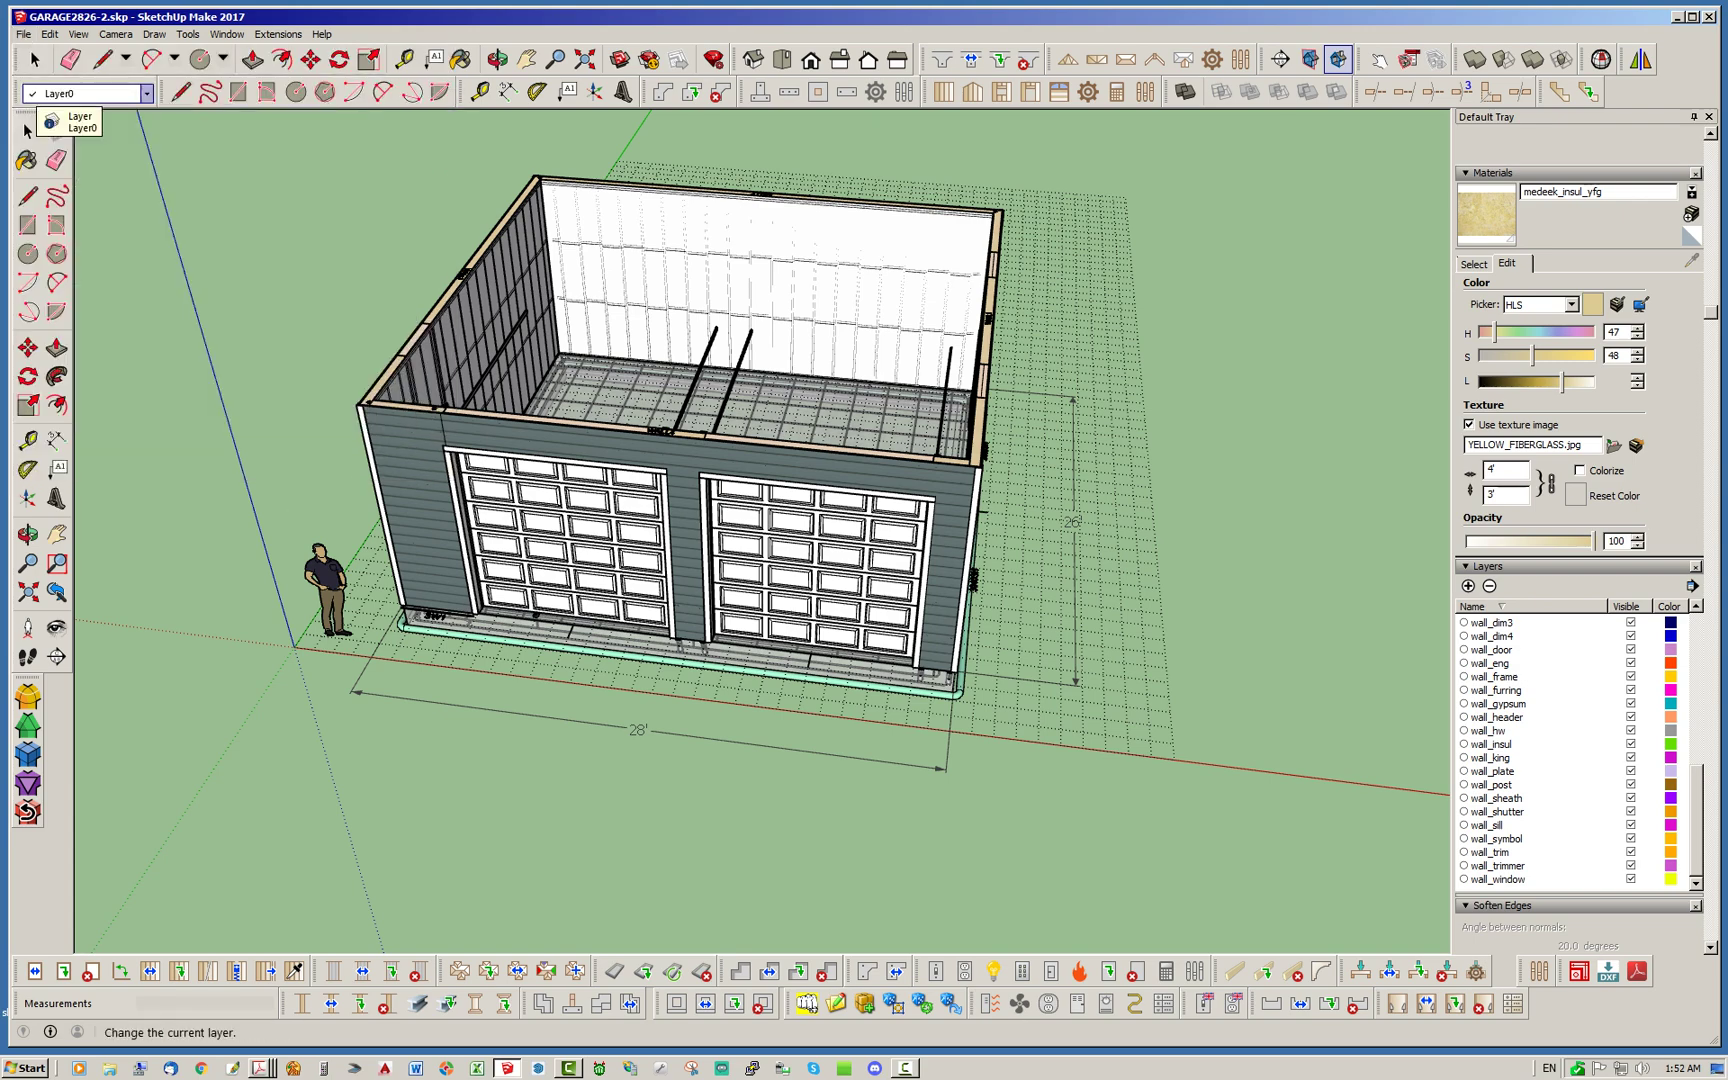
Leave the wall editing command and set the opacity of the medeek_concrete material to 100
{"action": "middle_click_drag", "start_coordinate": [825, 471], "coordinate": [592, 522]}
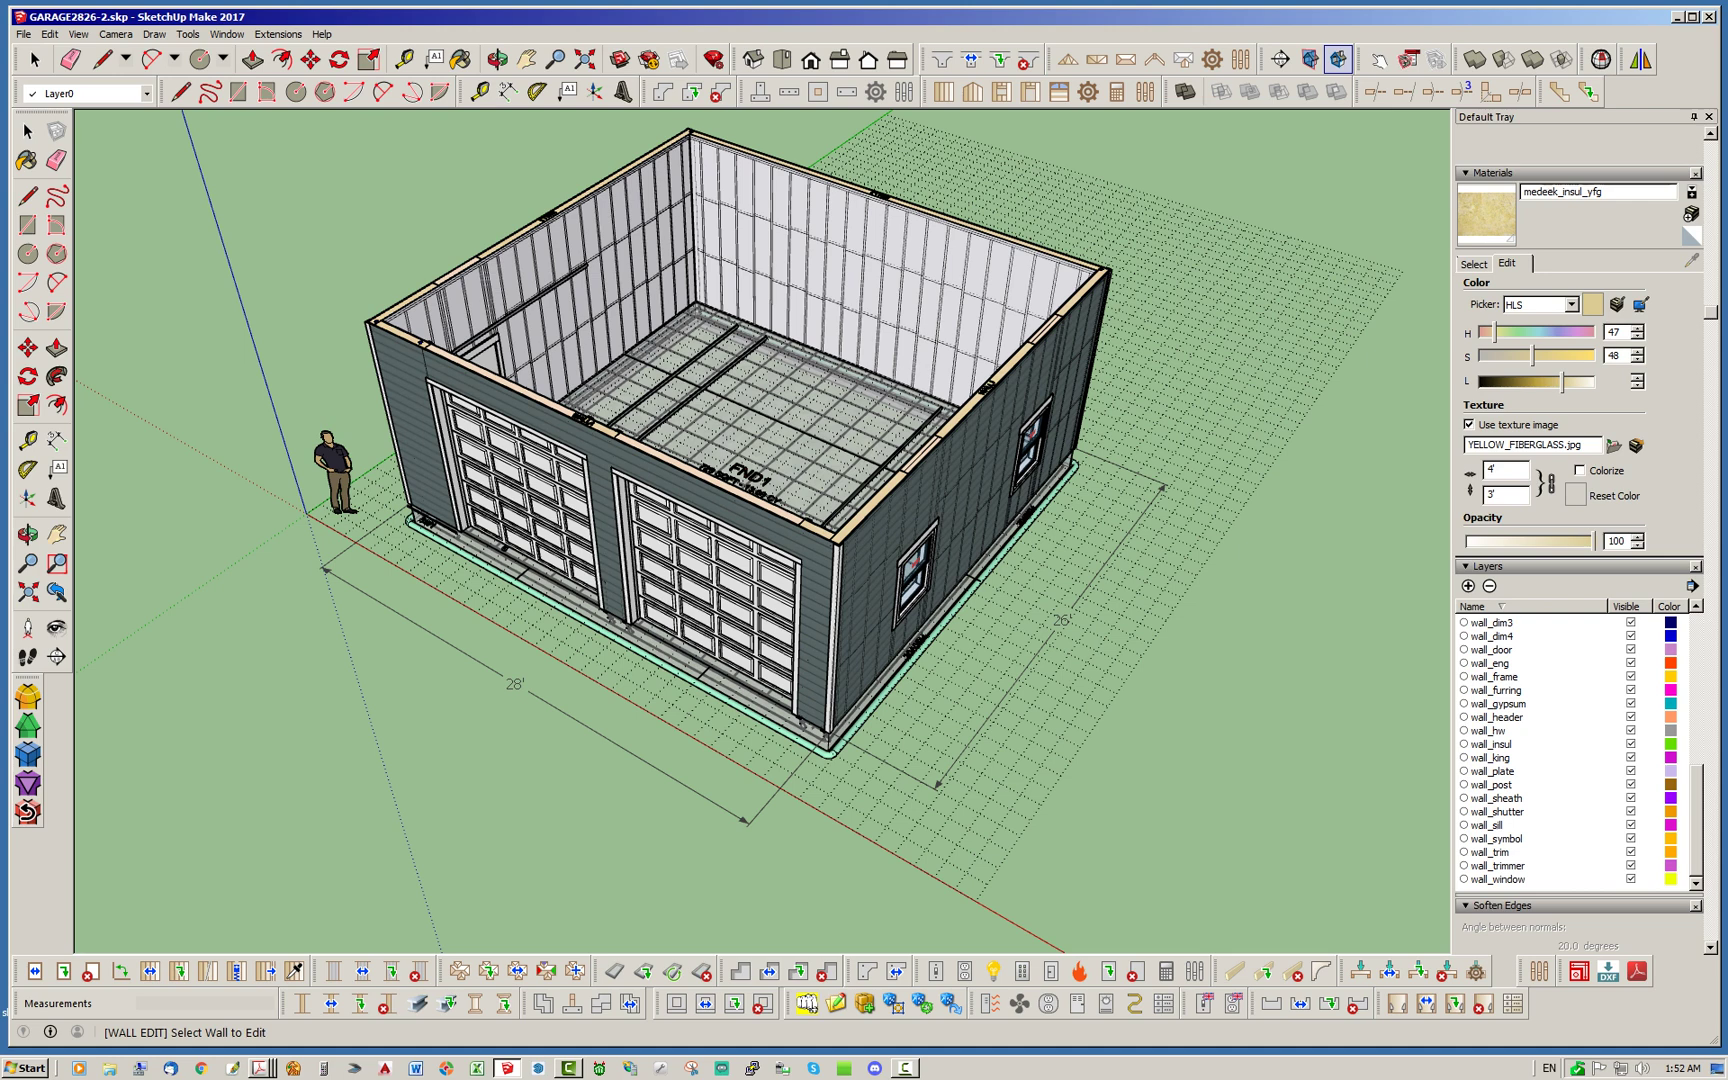
{"action": "left_click", "coordinate": [35, 59]}
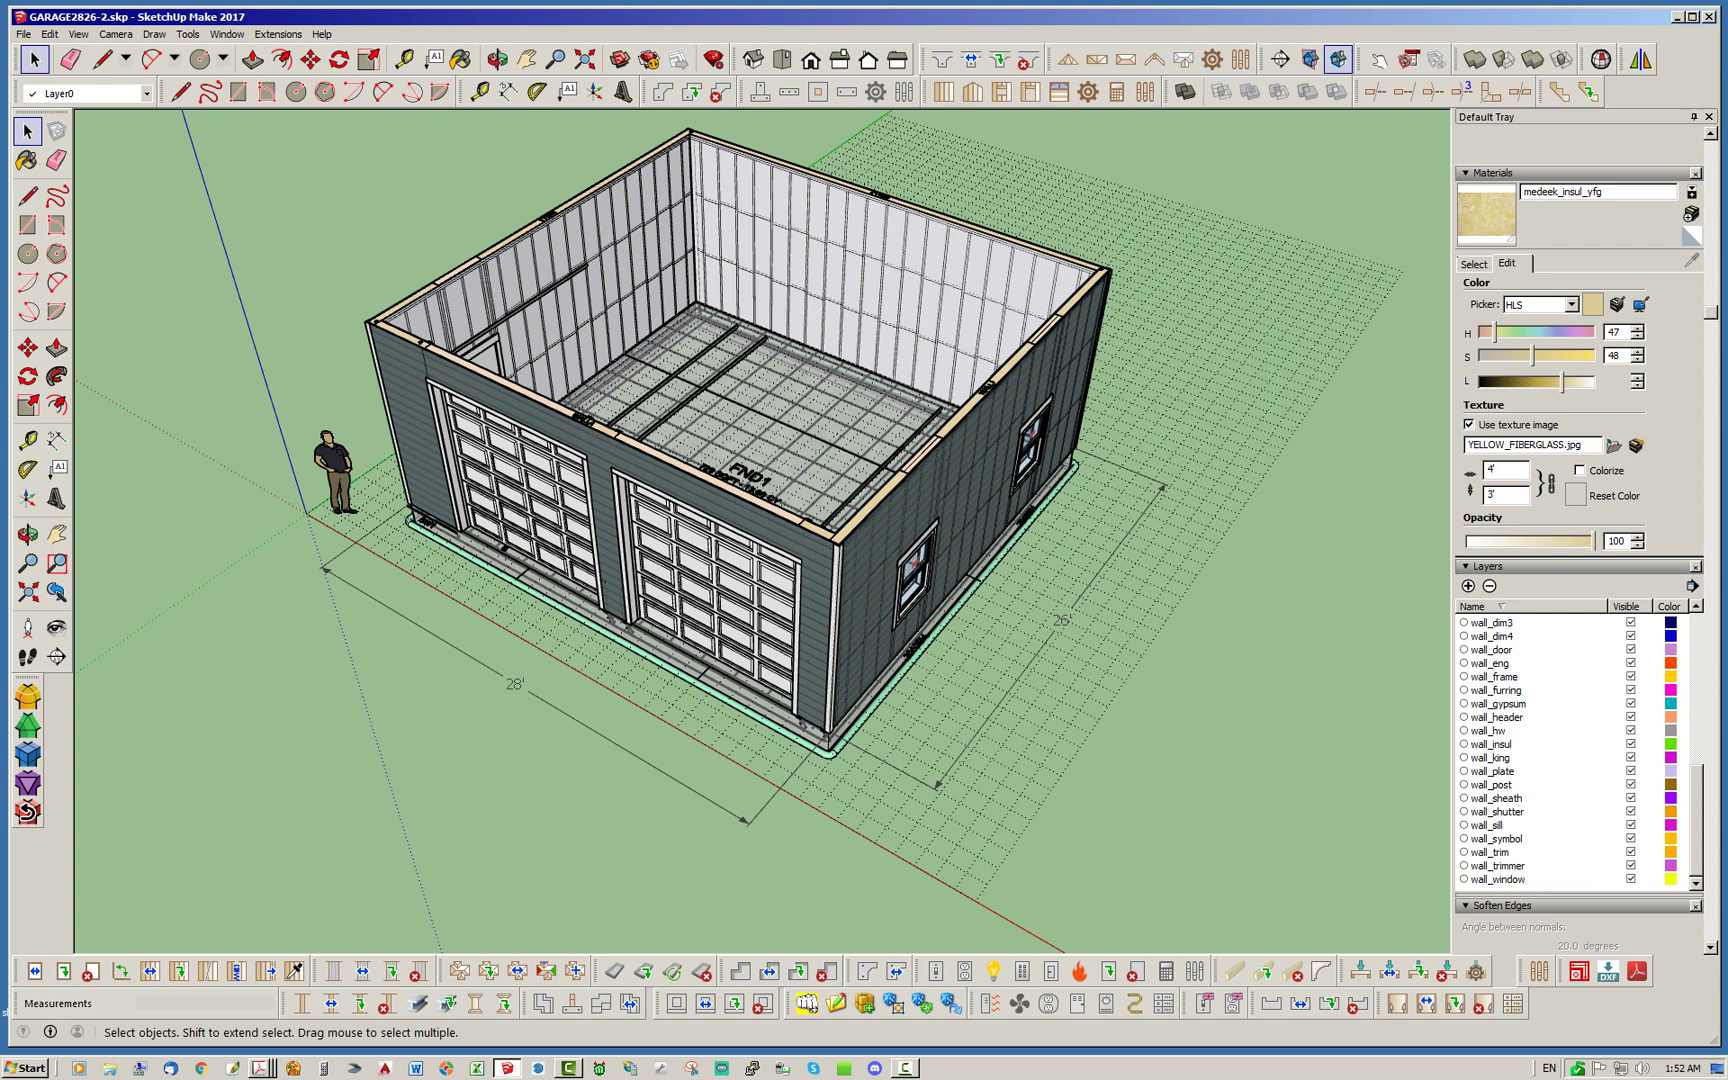
{"action": "middle_click_drag", "start_coordinate": [760, 530], "coordinate": [755, 475]}
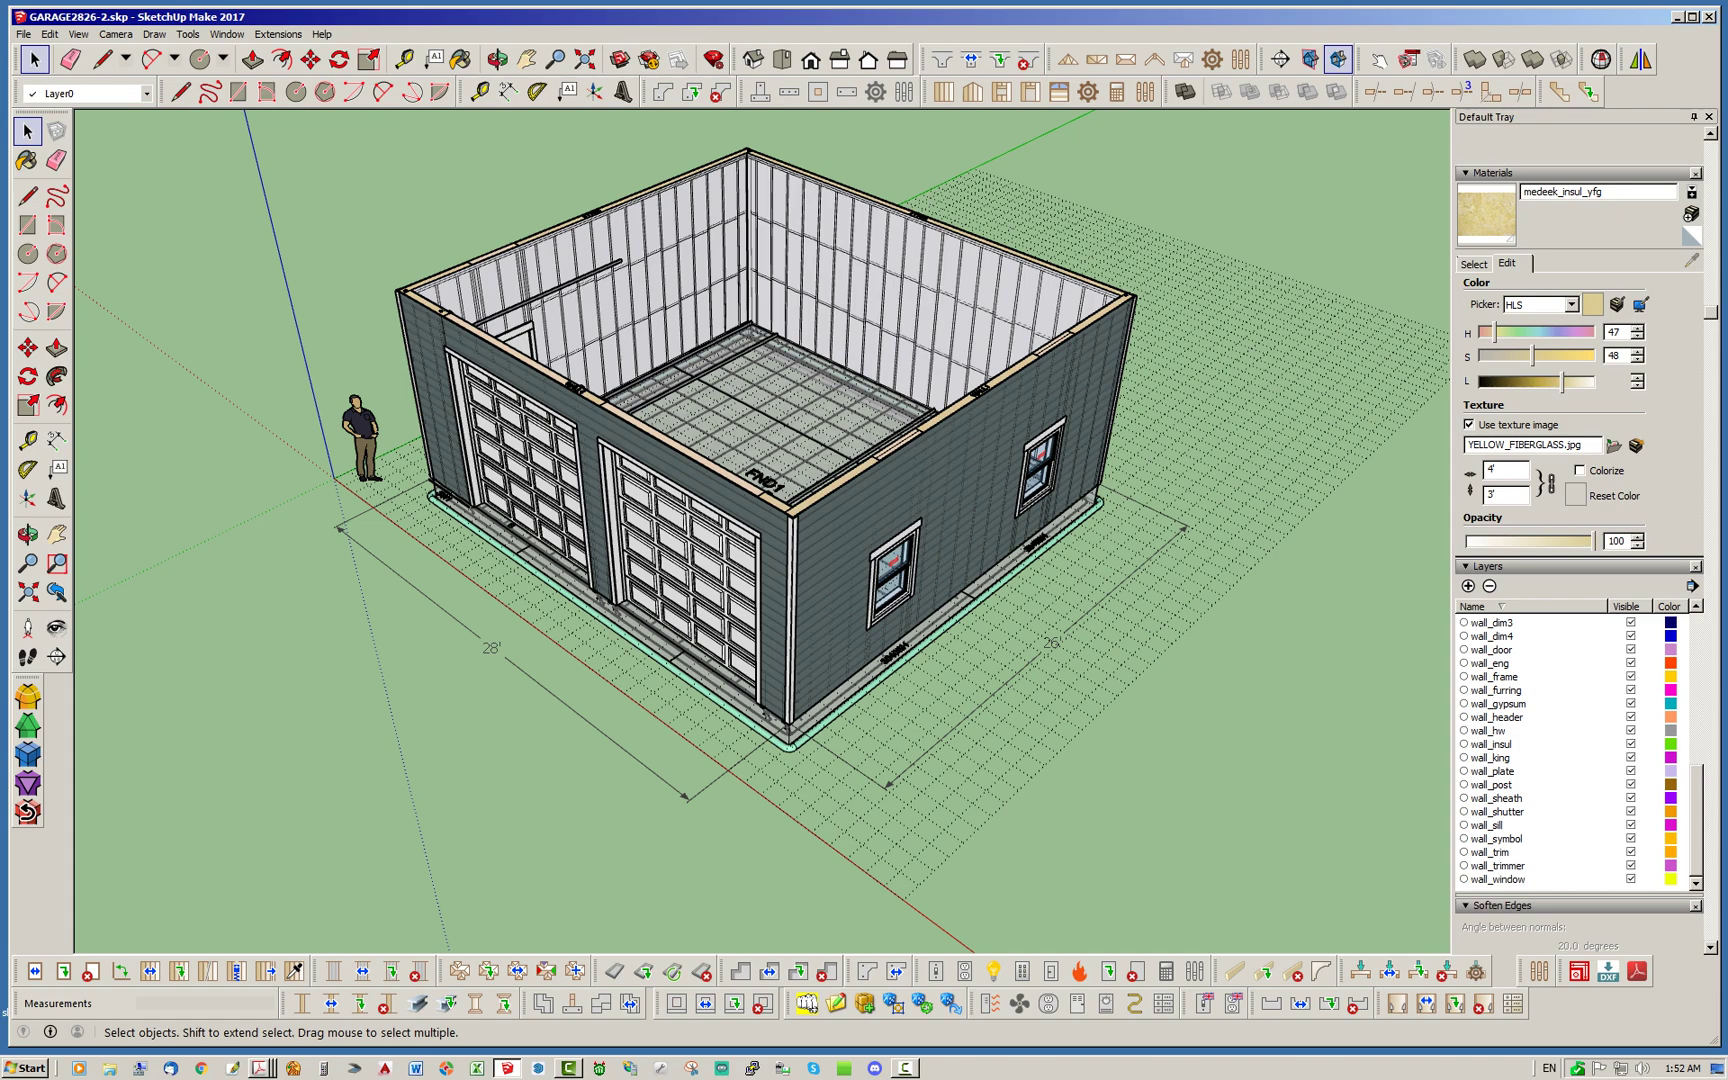
{"action": "scroll", "coordinate": [770, 430], "scroll_direction": "up", "scroll_amount": 2}
{"action": "scroll", "coordinate": [845, 618], "scroll_direction": "down", "scroll_amount": 3}
{"action": "mouse_move", "coordinate": [845, 618]}
{"action": "middle_mouse_down"}
{"action": "mouse_move", "coordinate": [975, 578]}
{"action": "mouse_move", "coordinate": [960, 692]}
{"action": "mouse_move", "coordinate": [844, 584]}
{"action": "middle_mouse_up"}
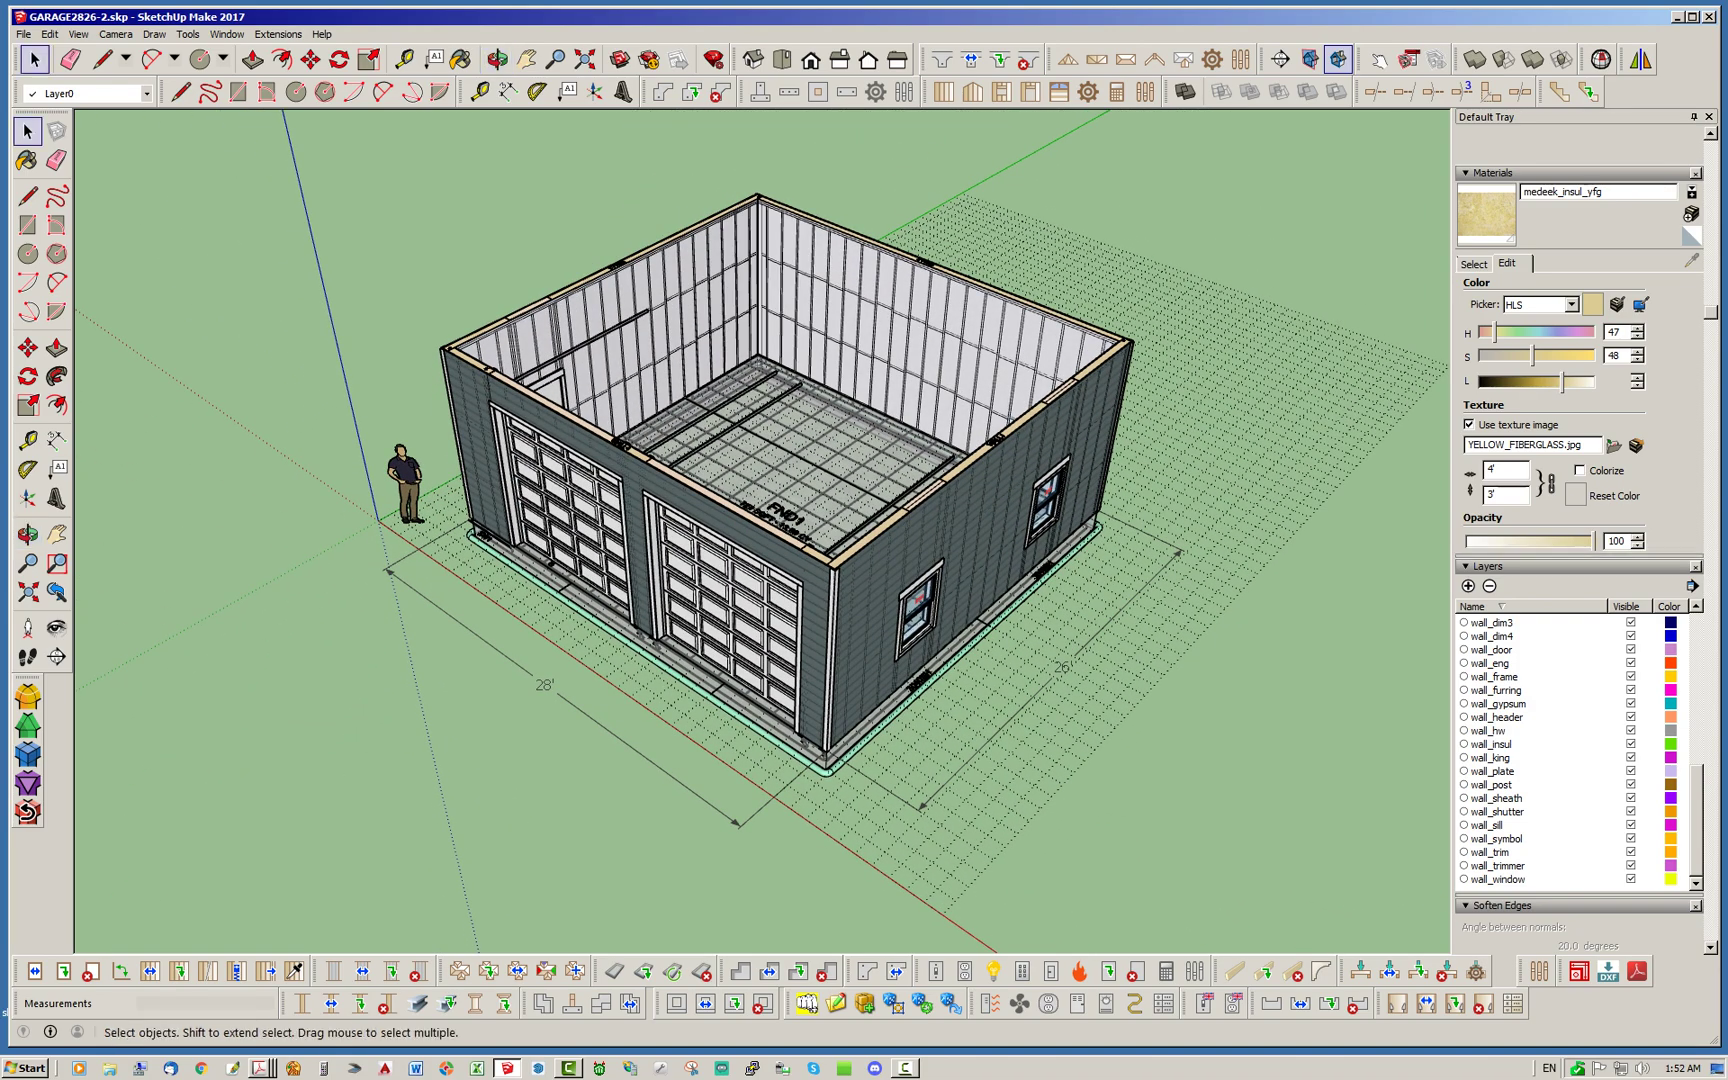
{"action": "left_click", "coordinate": [1473, 264]}
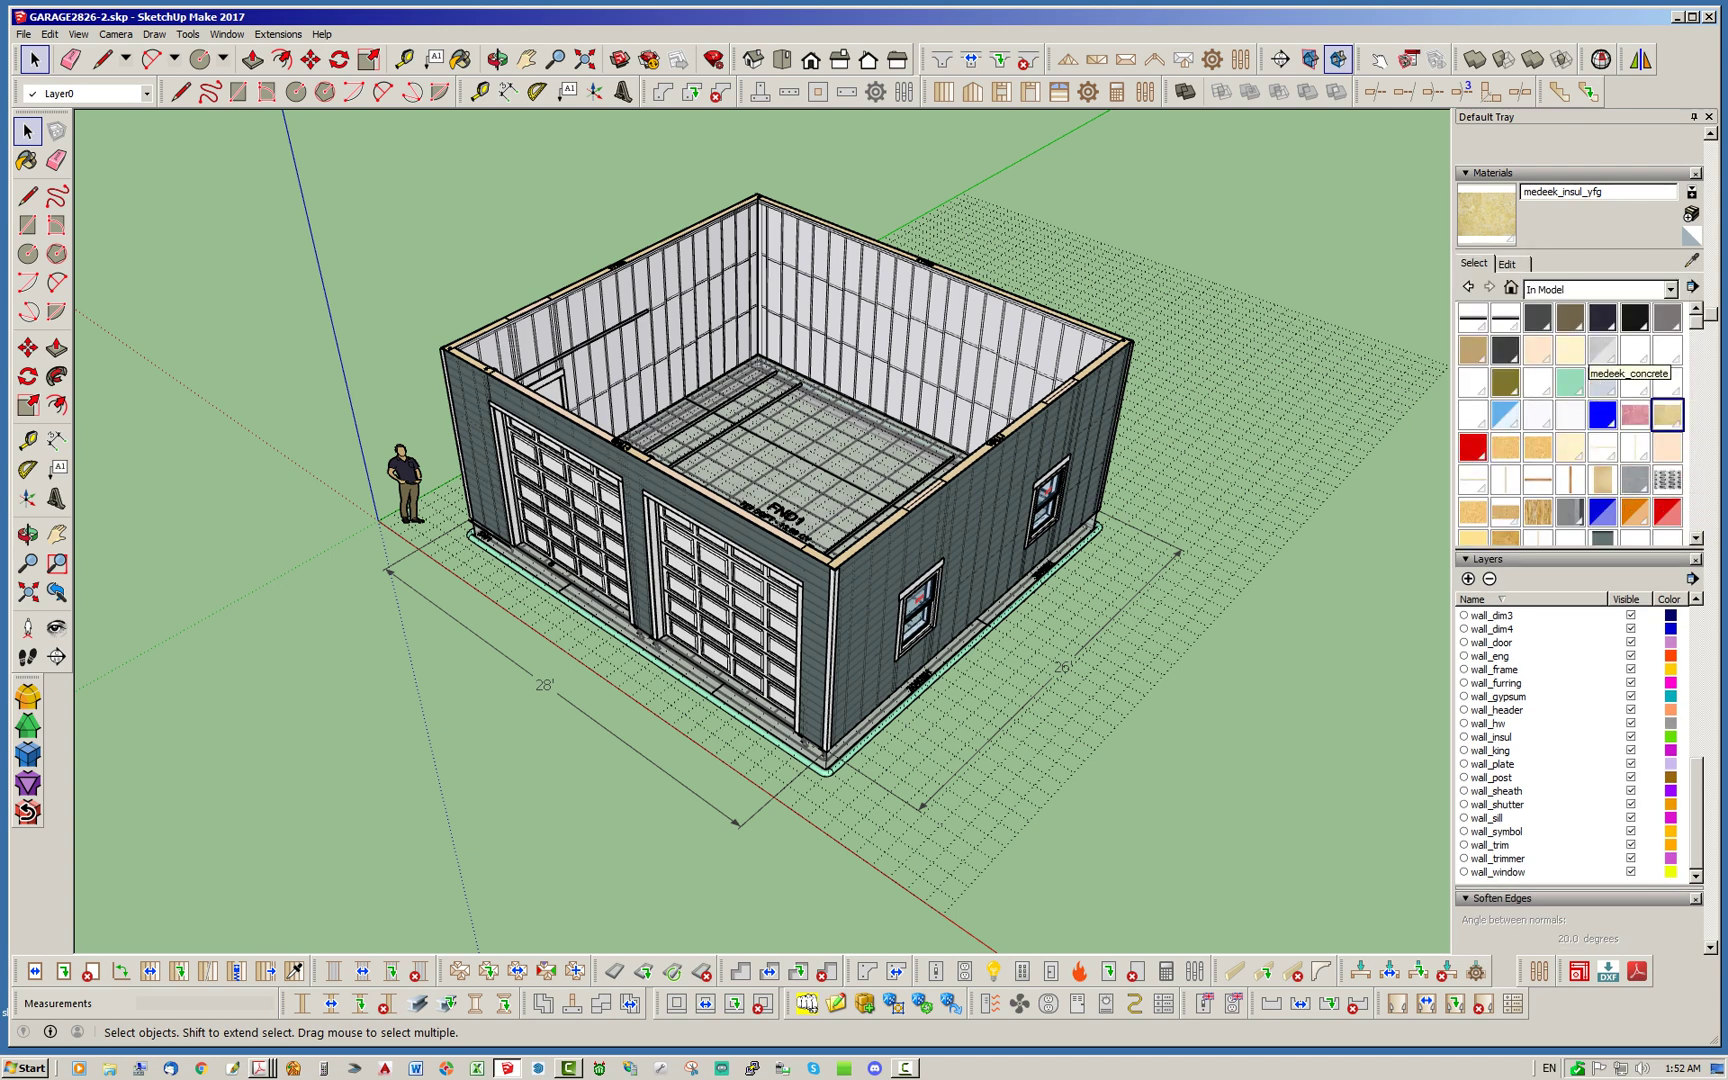
{"action": "left_click", "coordinate": [1602, 350]}
{"action": "left_click", "coordinate": [1507, 265]}
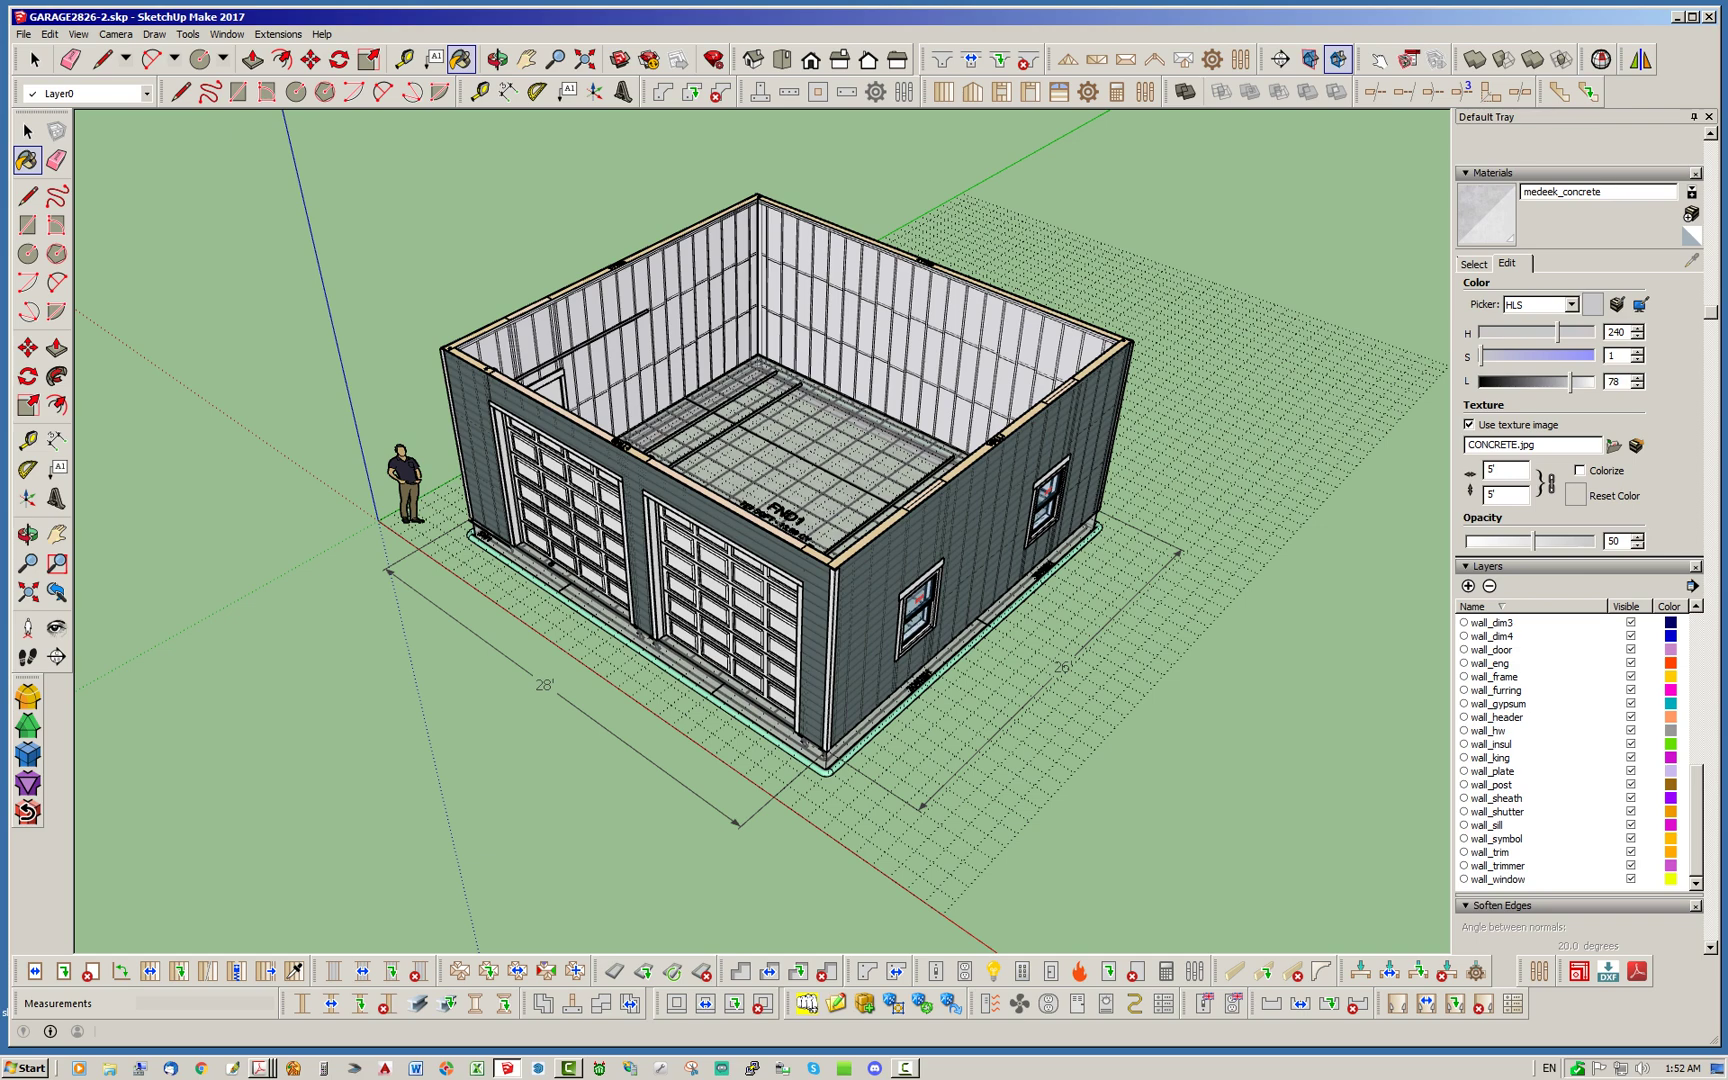
{"action": "left_click_drag", "start_coordinate": [1535, 541], "coordinate": [1596, 541]}
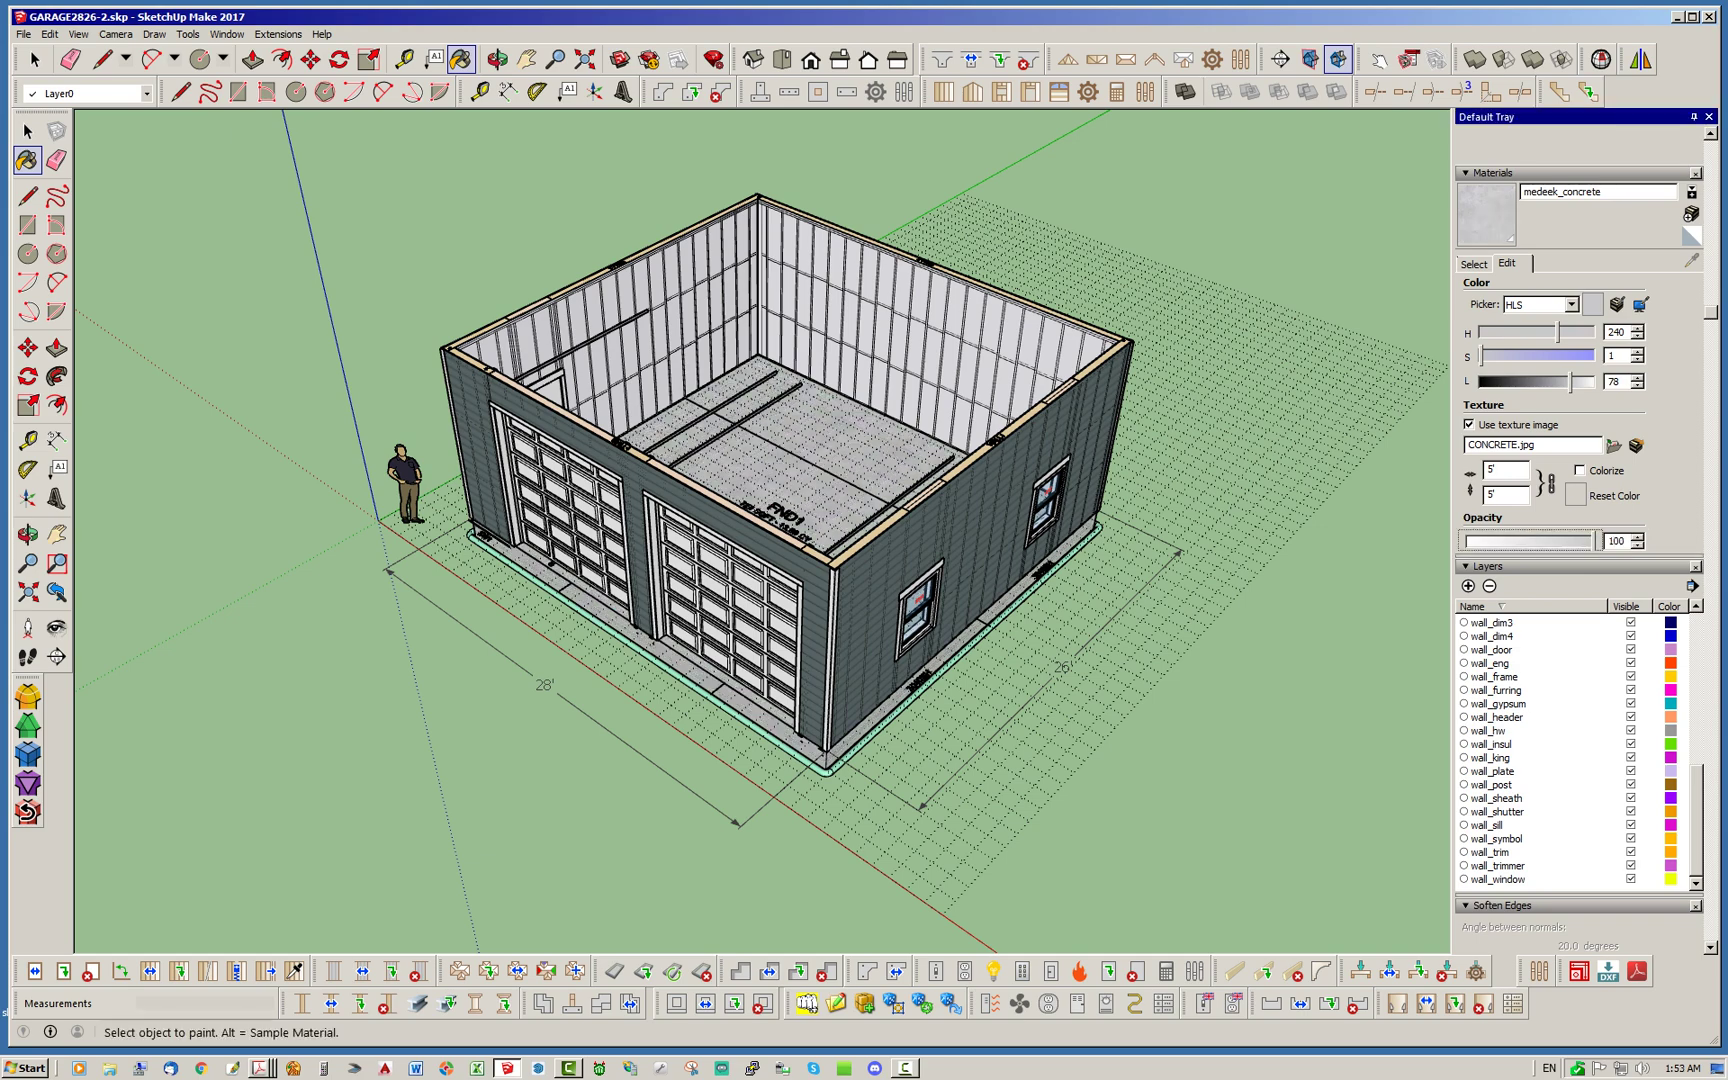
{"action": "left_click", "coordinate": [33, 59]}
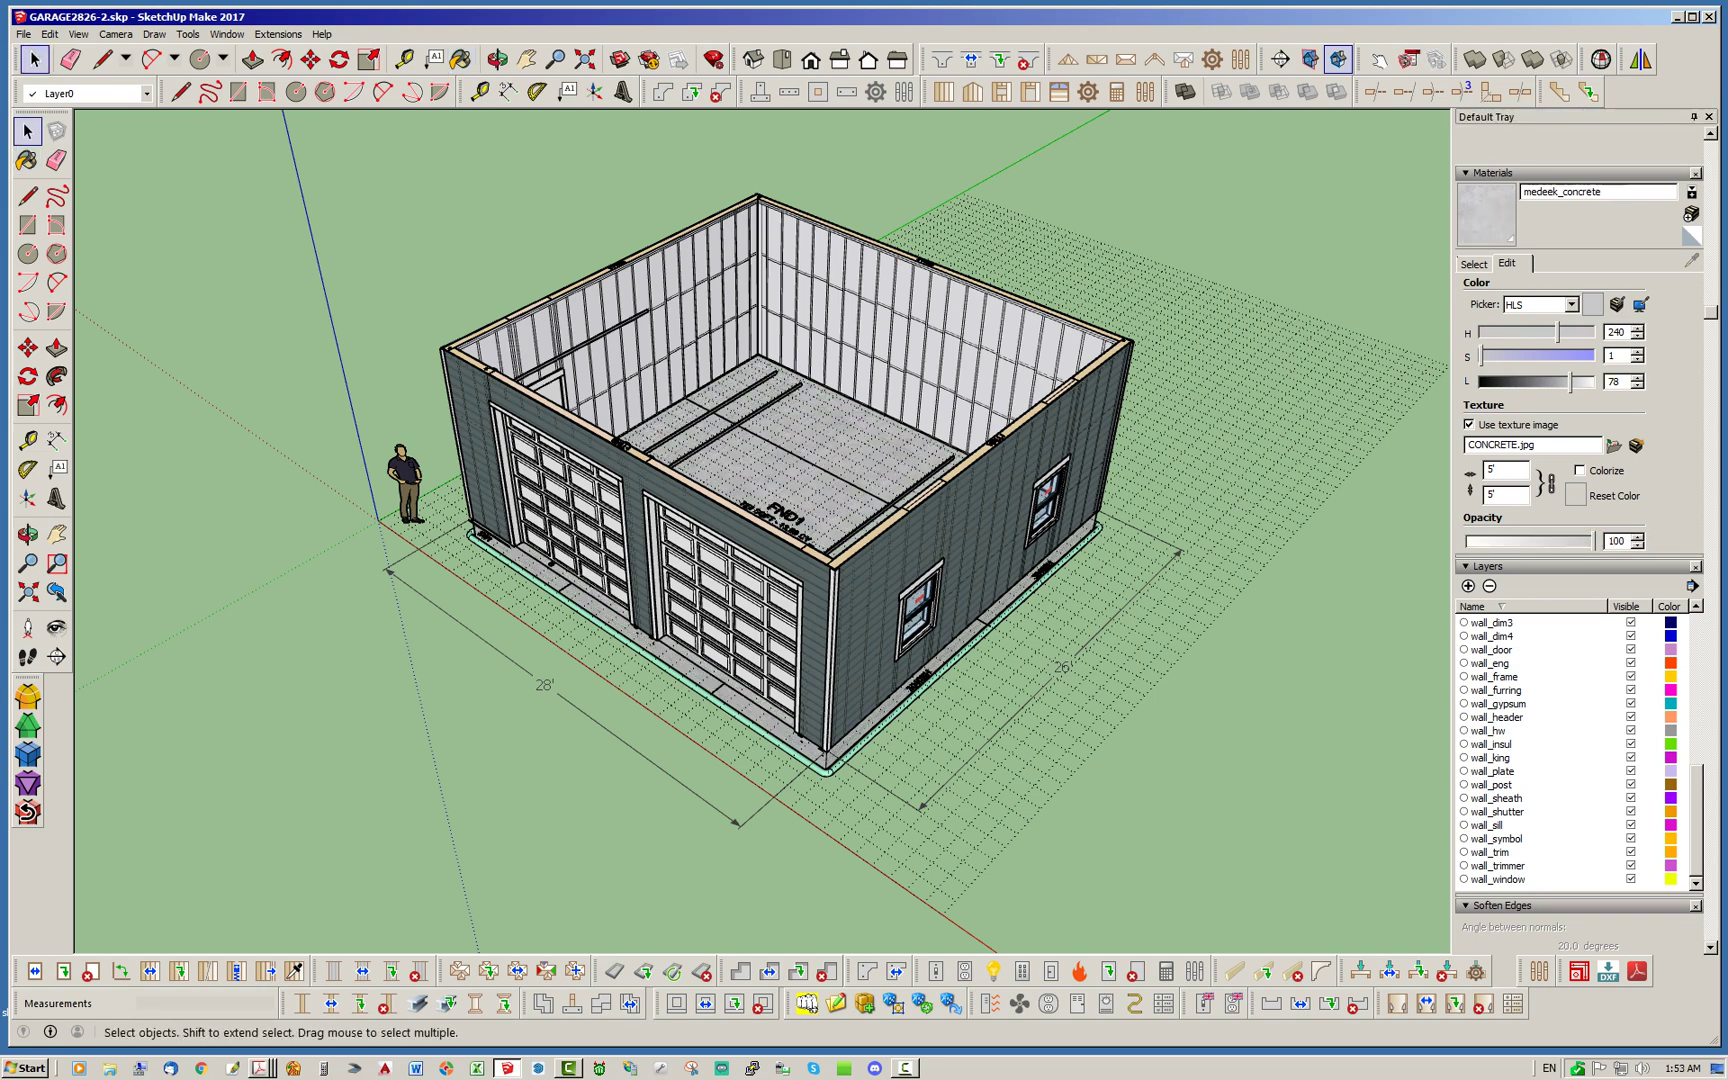
Switch to Adobe Acrobat, examine the roof and wall details in GARAGE2826-2_SECTIONS.pdf, and return to the SketchUp model
{"action": "scroll", "coordinate": [751, 602], "scroll_direction": "up", "scroll_amount": 4}
{"action": "middle_click_drag", "start_coordinate": [751, 602], "coordinate": [915, 680]}
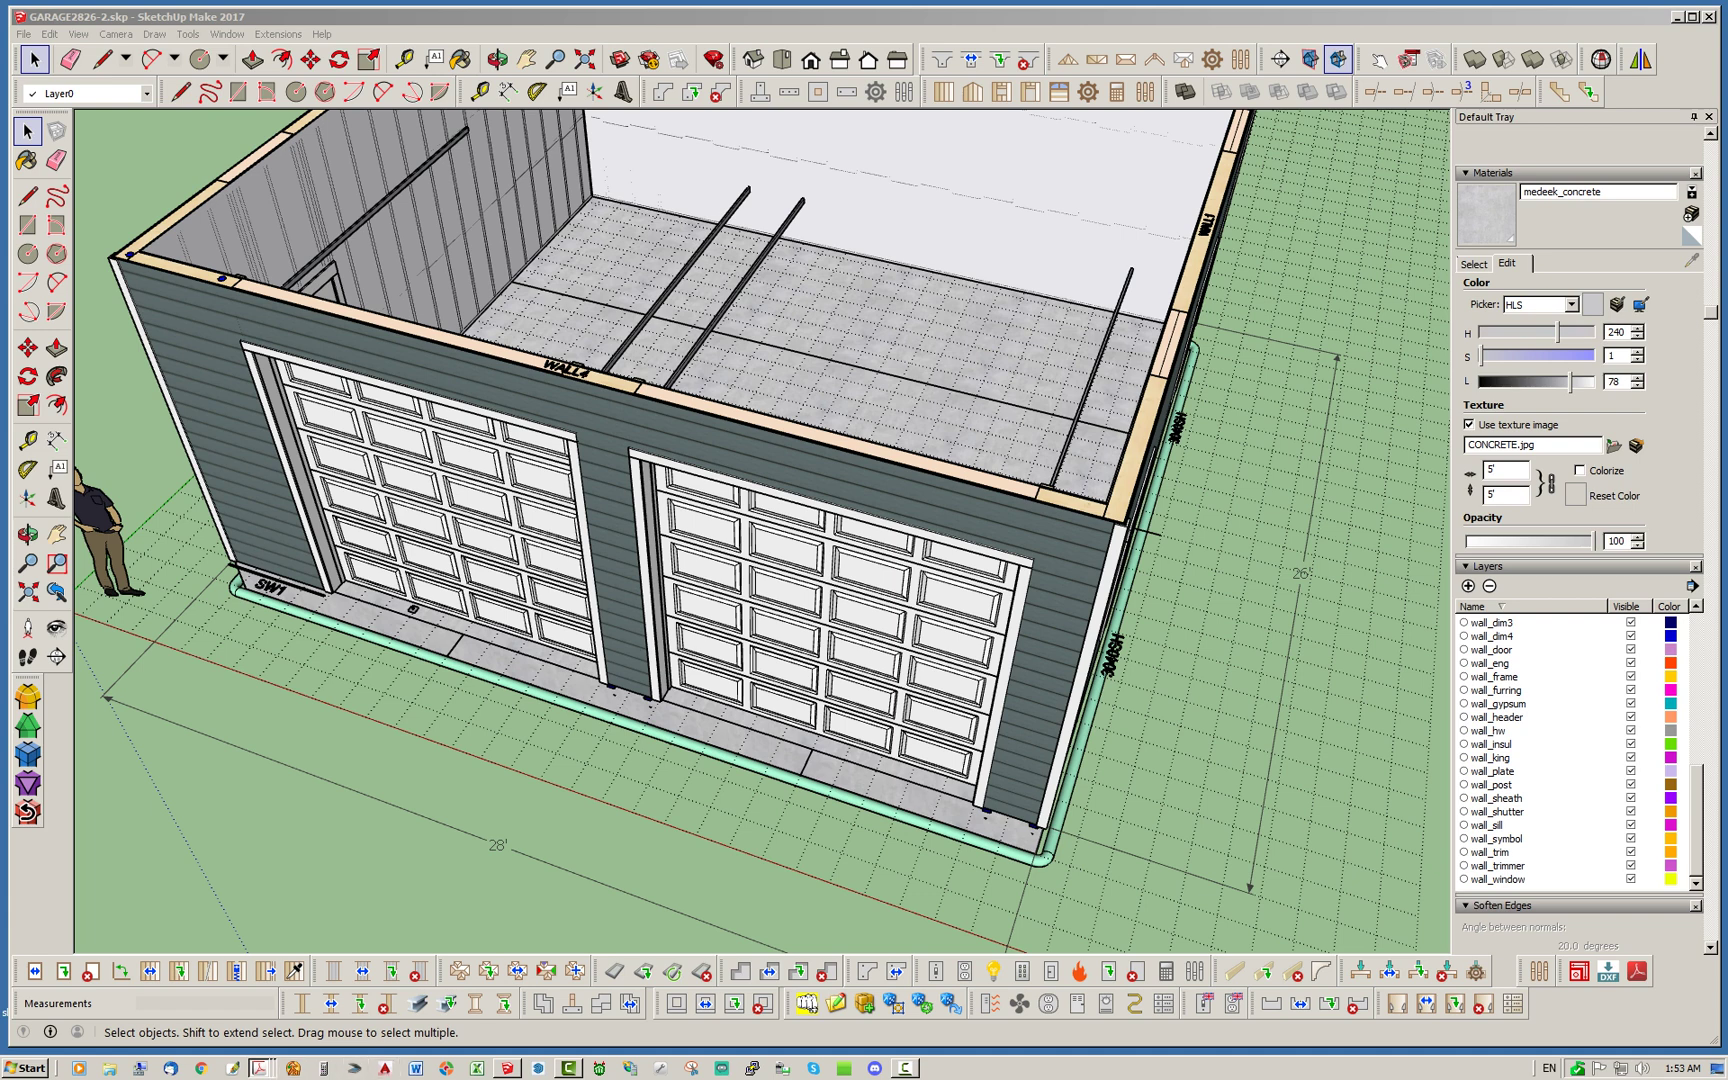
{"action": "mouse_move", "coordinate": [260, 1068]}
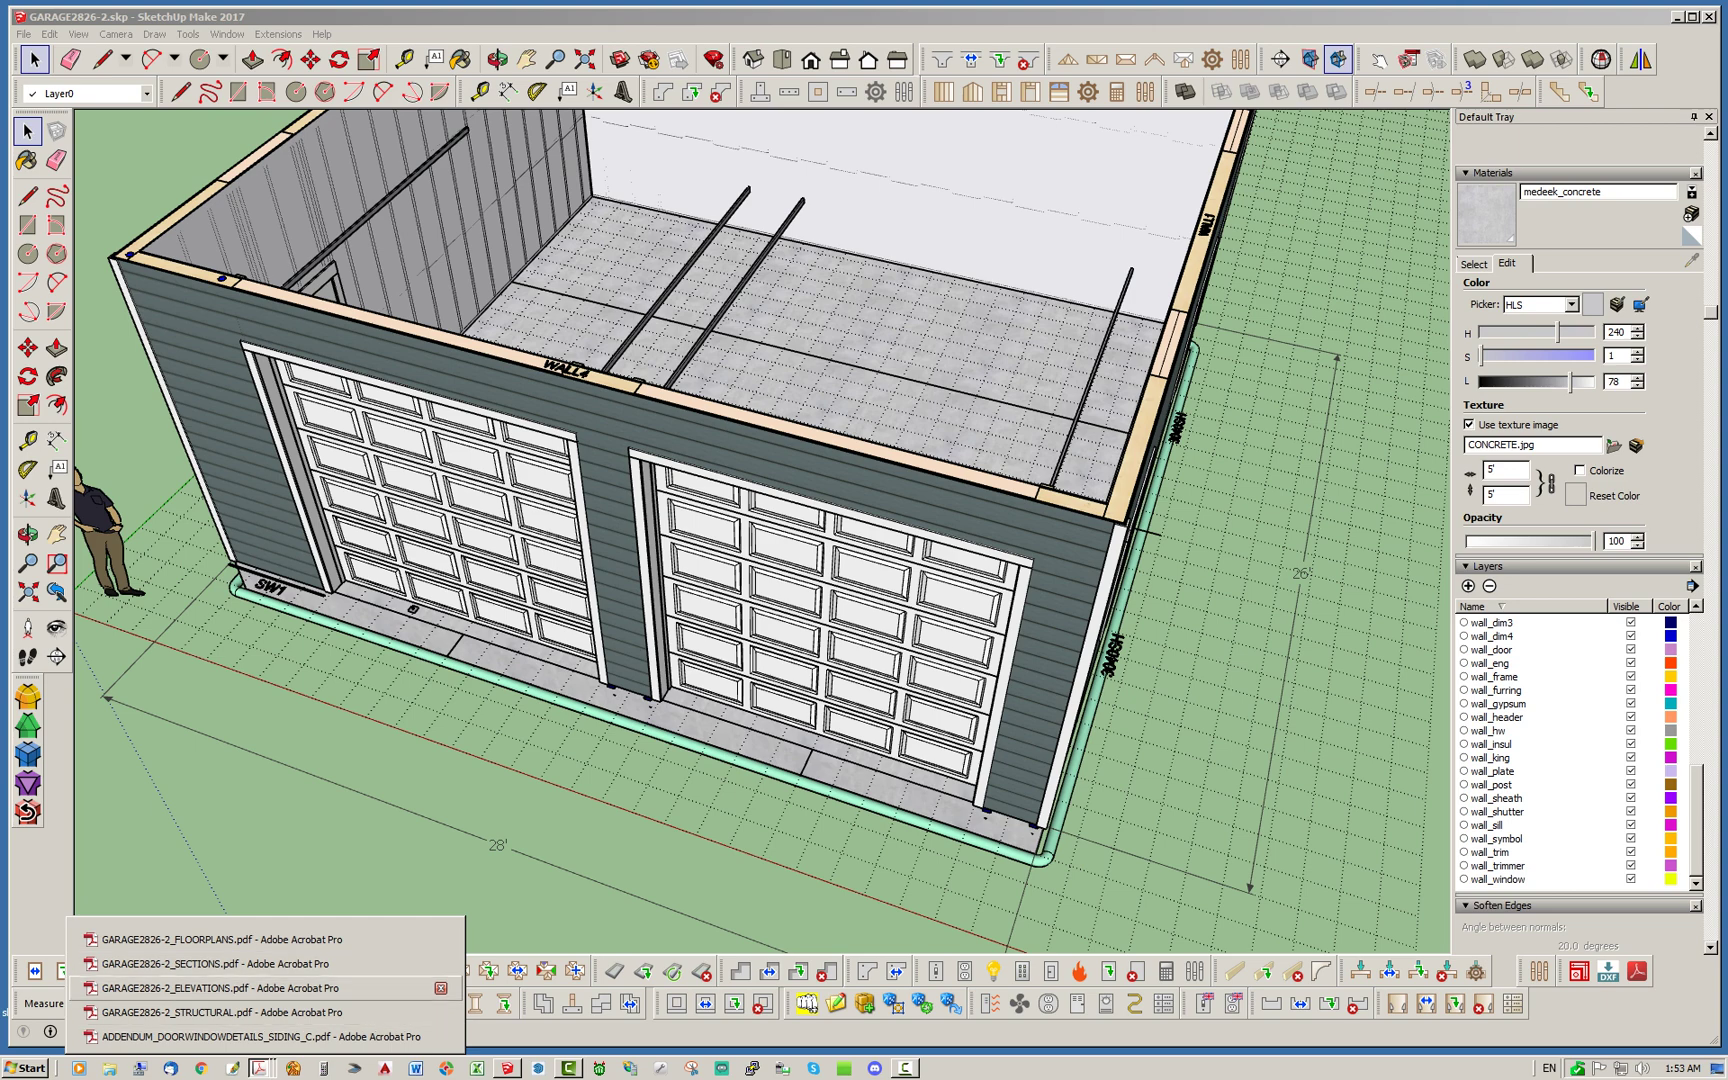
{"action": "mouse_move", "coordinate": [1727, 60]}
{"action": "left_mouse_down"}
{"action": "mouse_move", "coordinate": [880, 70]}
{"action": "mouse_move", "coordinate": [791, 19]}
{"action": "left_mouse_up"}
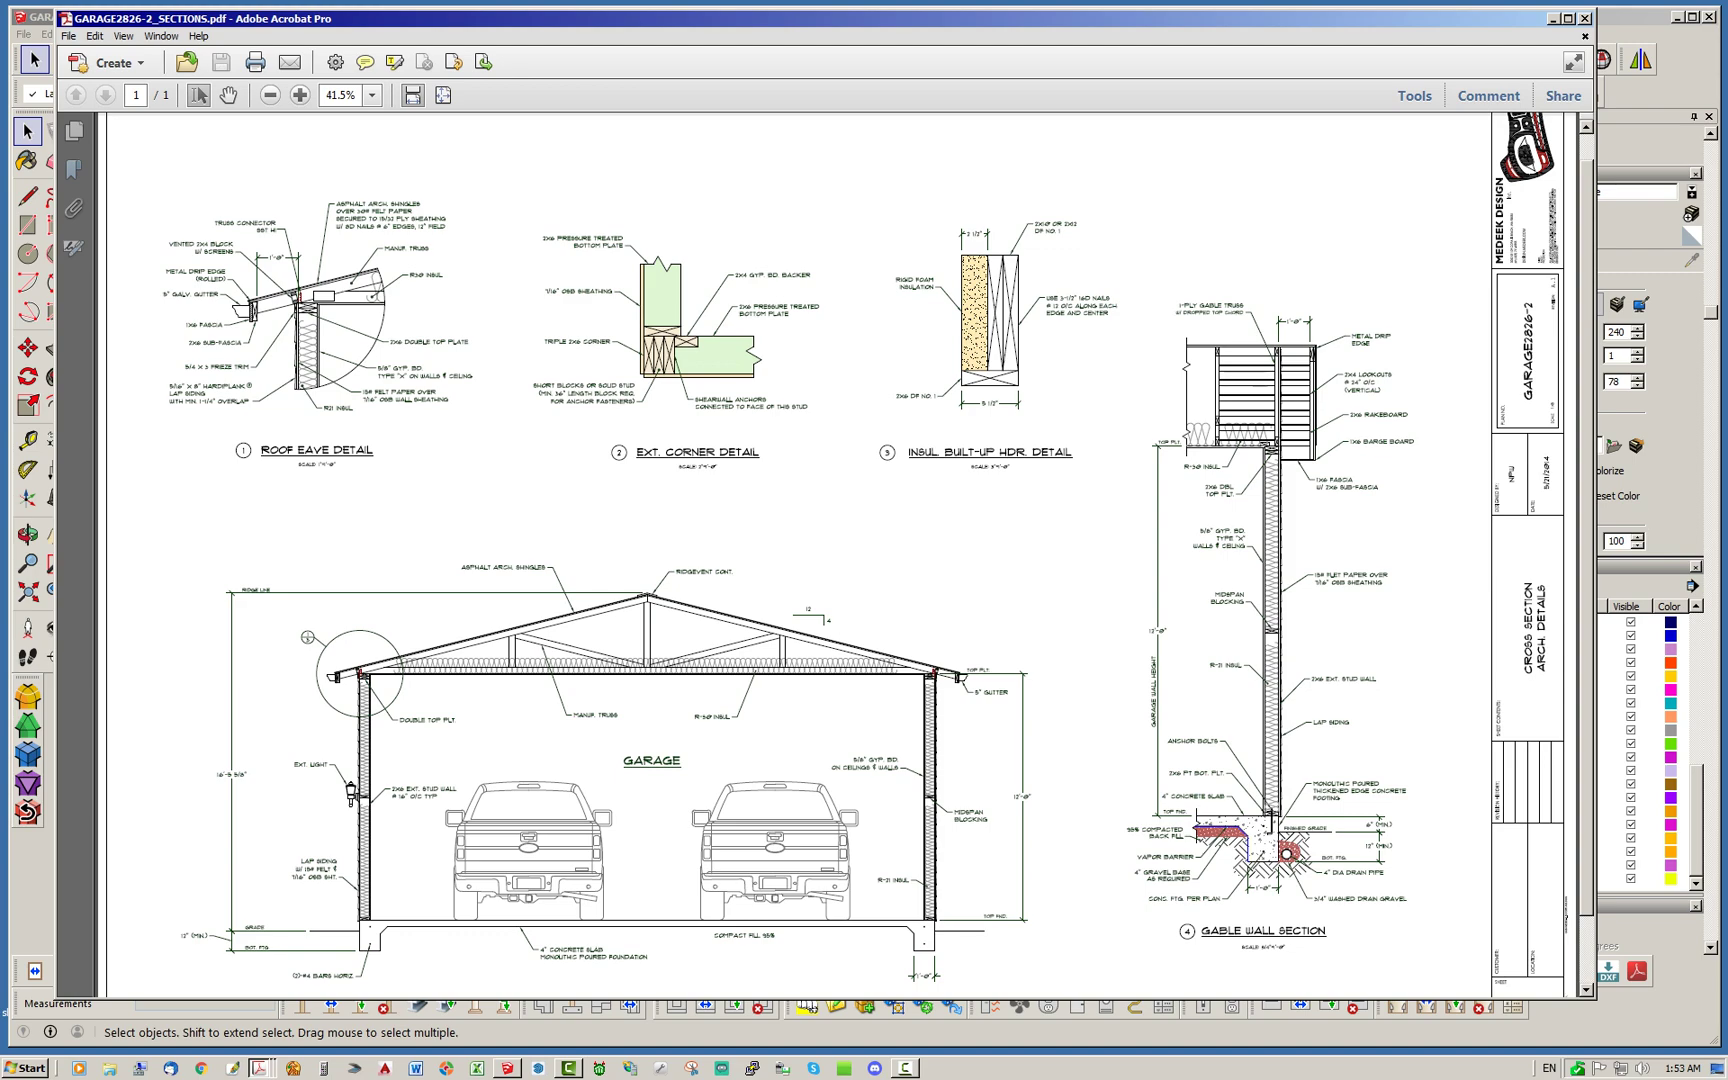
{"action": "left_click_drag", "start_coordinate": [850, 18], "coordinate": [1727, 62]}
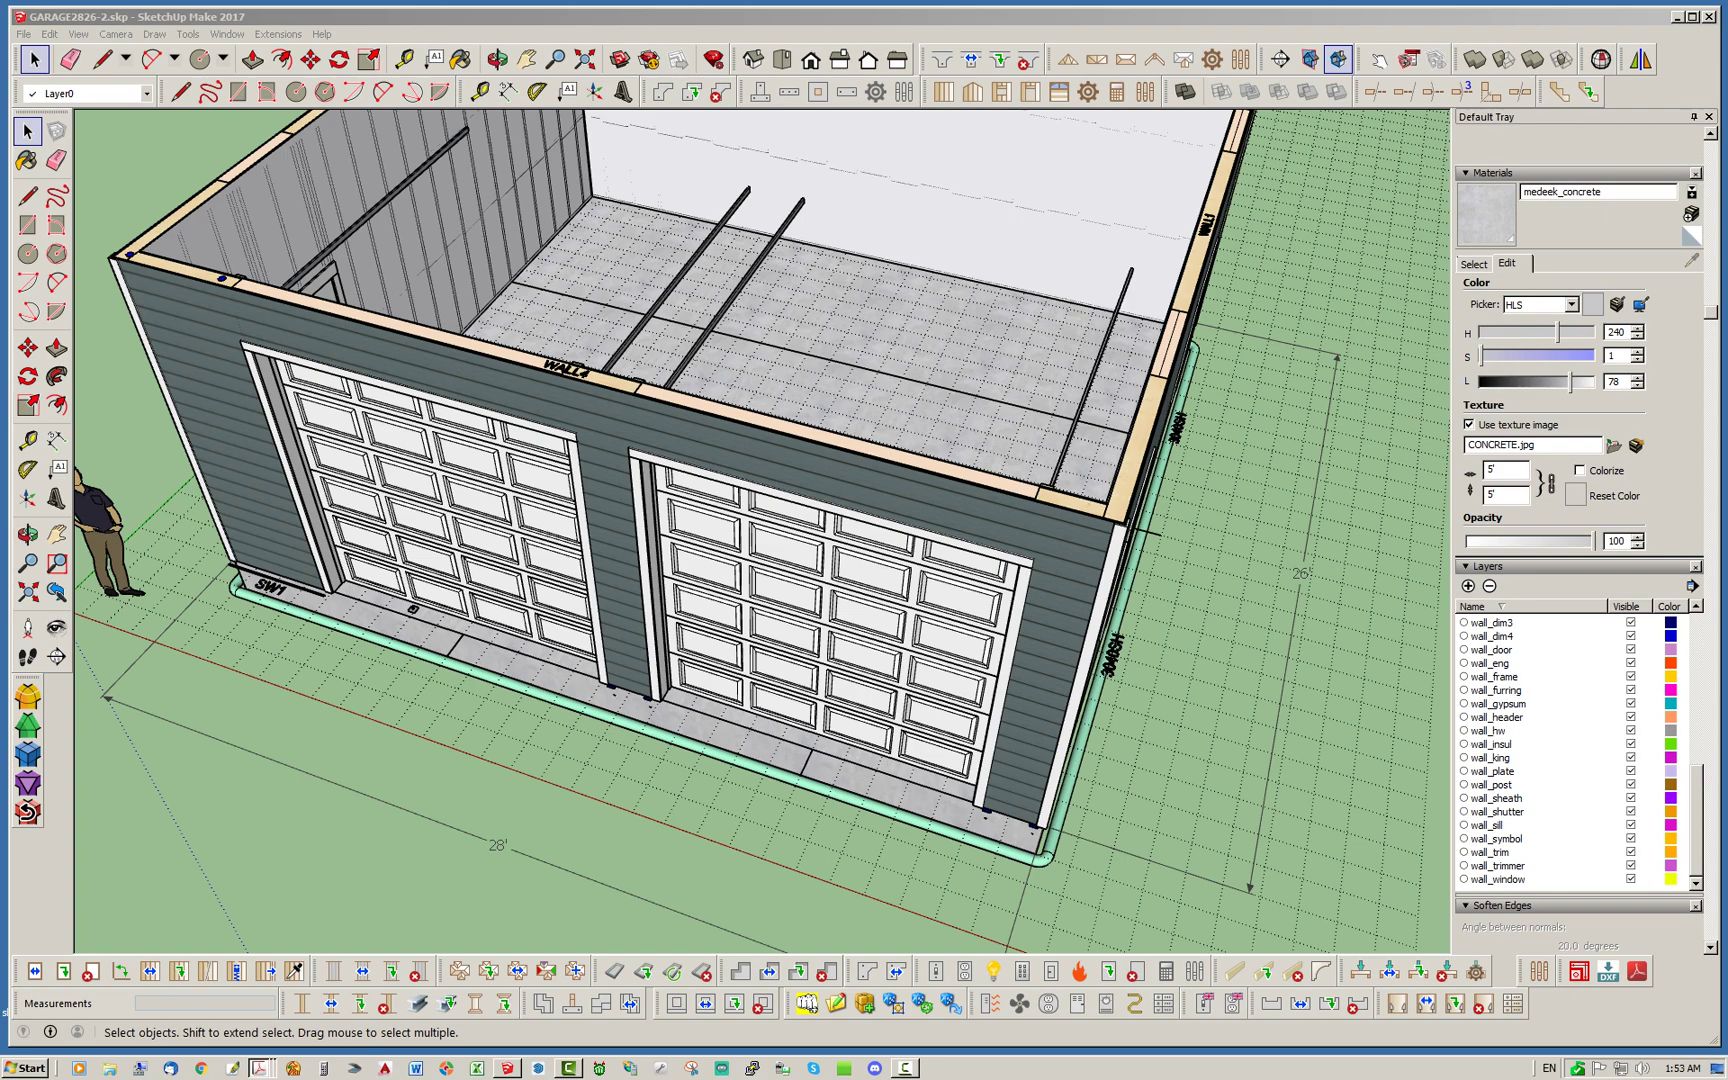
Hide the wall_sheath, wall_clad and wall_insul layers to expose the wall framing, and save the model
{"action": "middle_click_drag", "start_coordinate": [640, 590], "coordinate": [420, 525]}
{"action": "scroll", "coordinate": [420, 525], "scroll_direction": "down", "scroll_amount": 2}
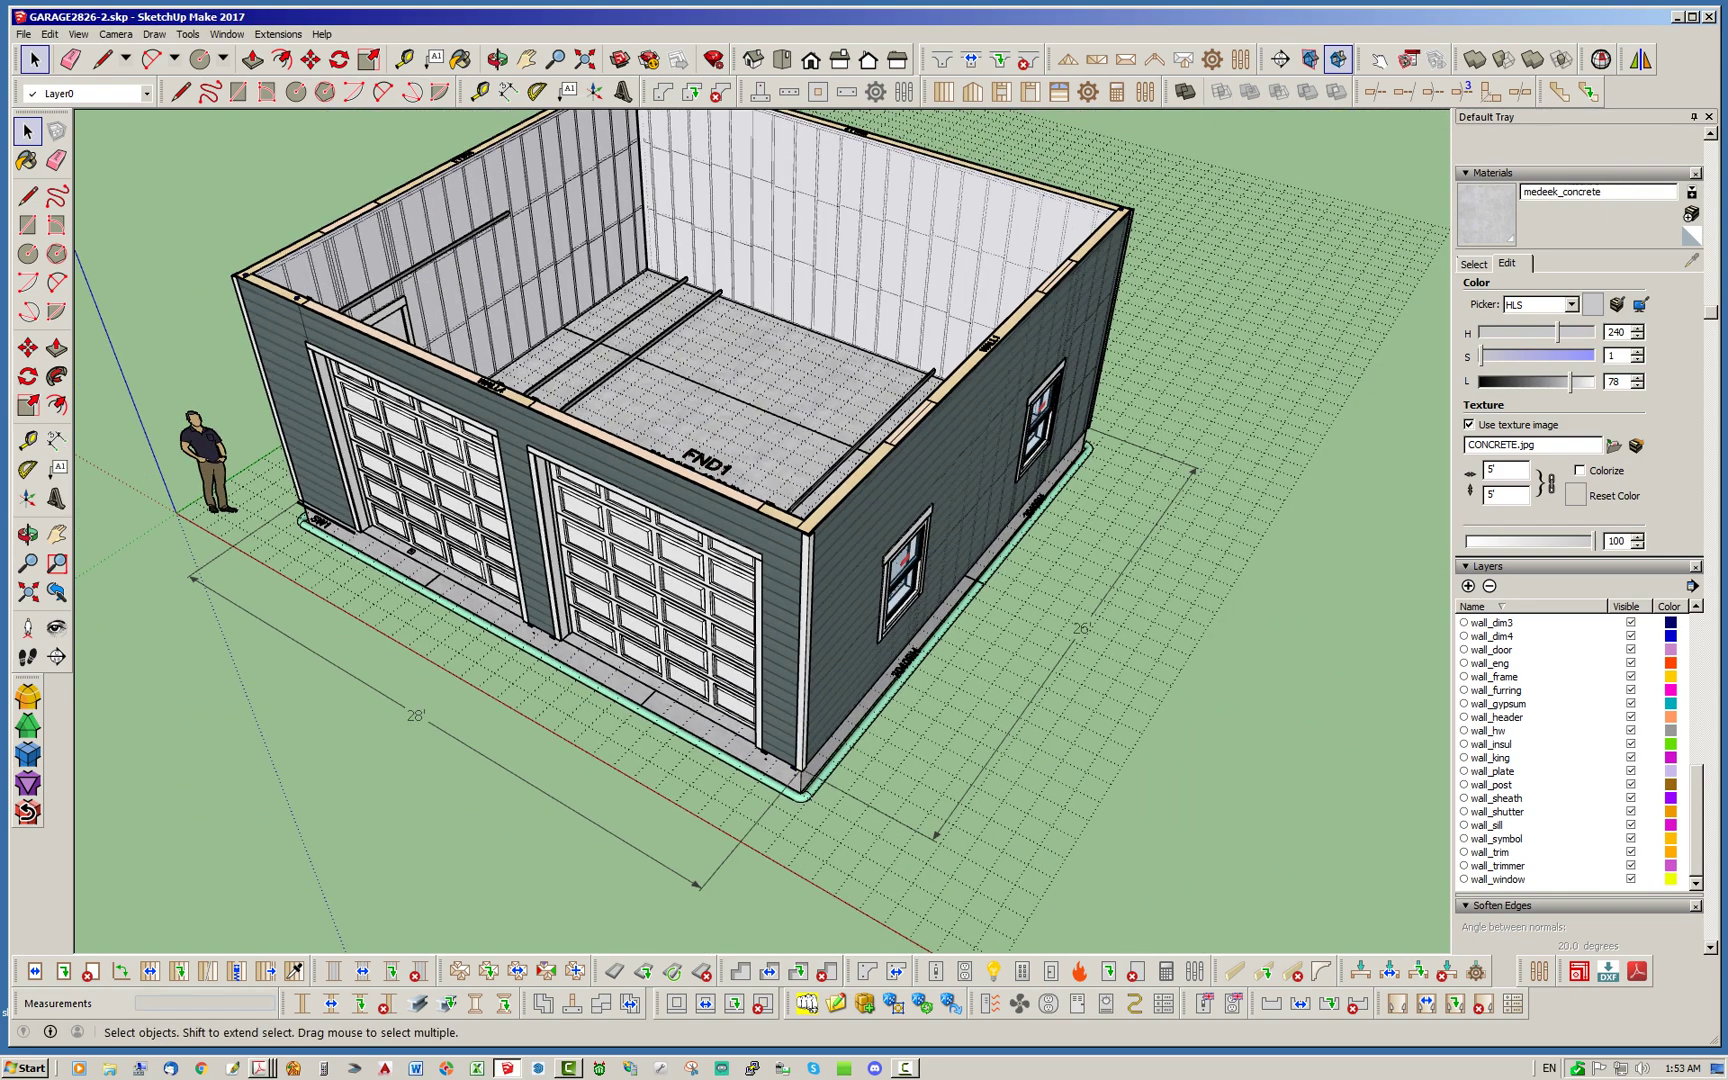
{"action": "left_click", "coordinate": [1630, 798]}
{"action": "scroll", "coordinate": [1570, 750], "scroll_direction": "up", "scroll_amount": 10}
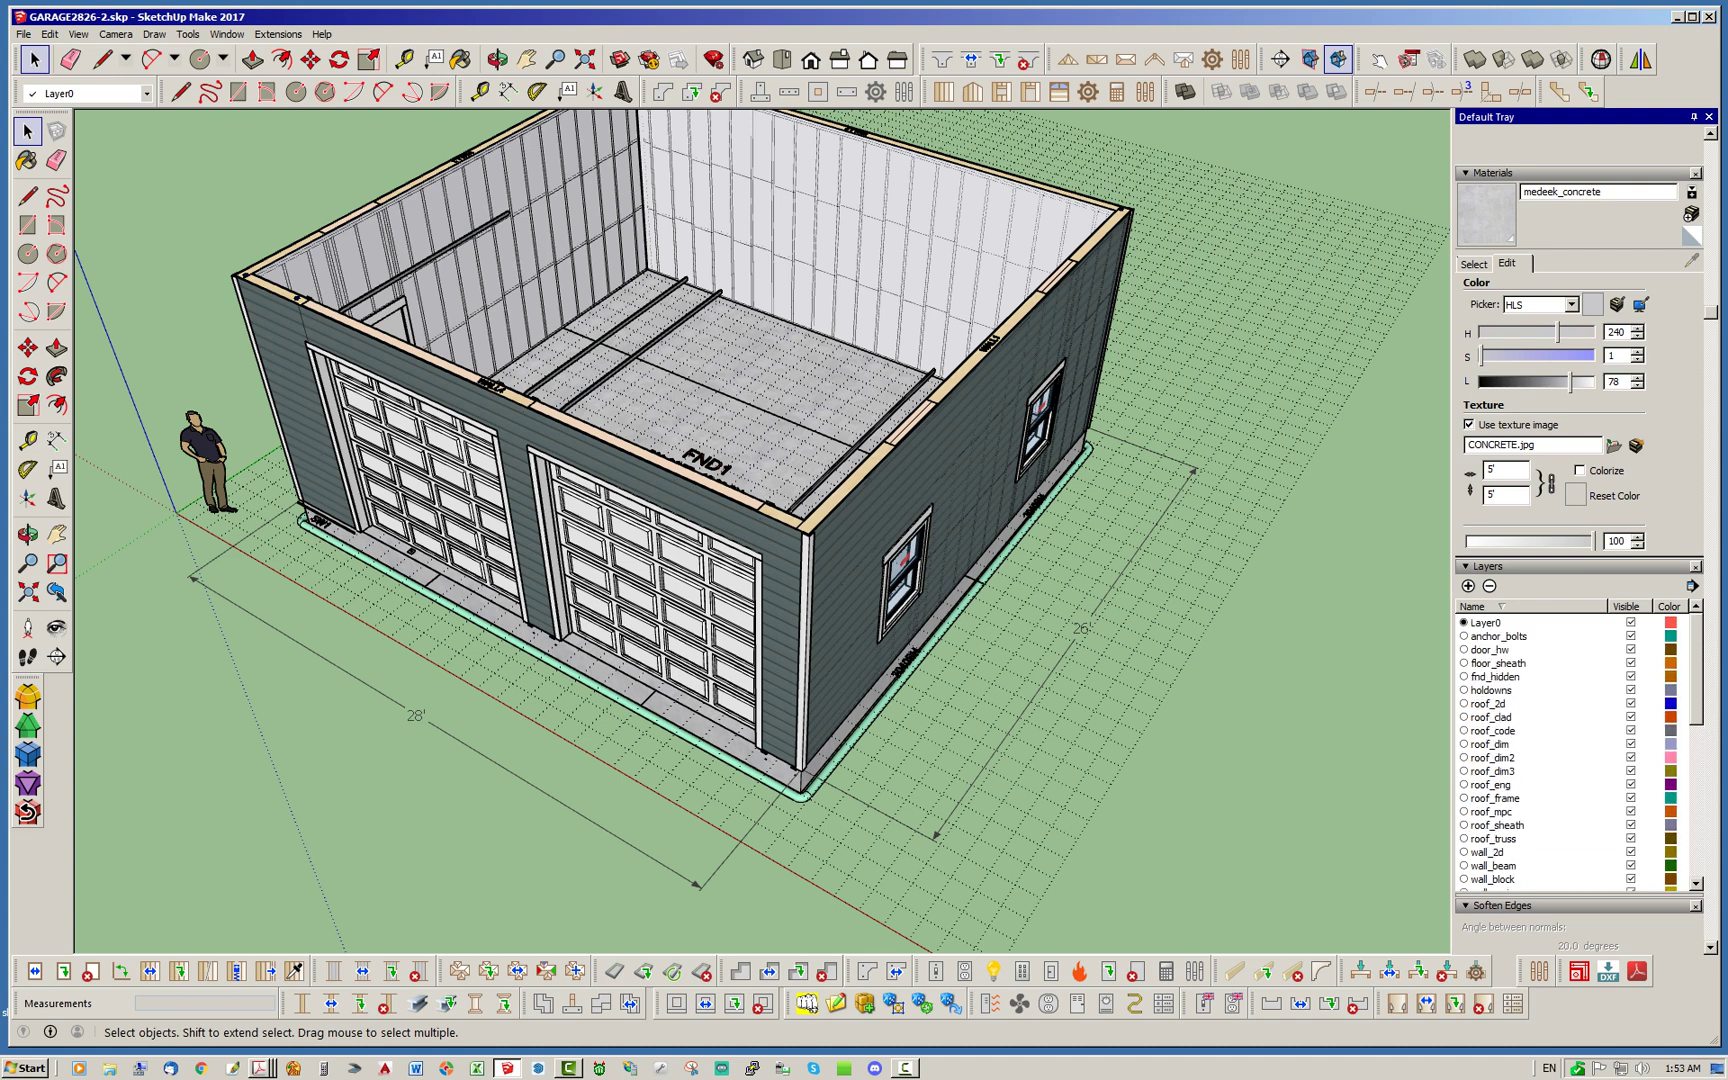
{"action": "scroll", "coordinate": [1570, 750], "scroll_direction": "down", "scroll_amount": 4}
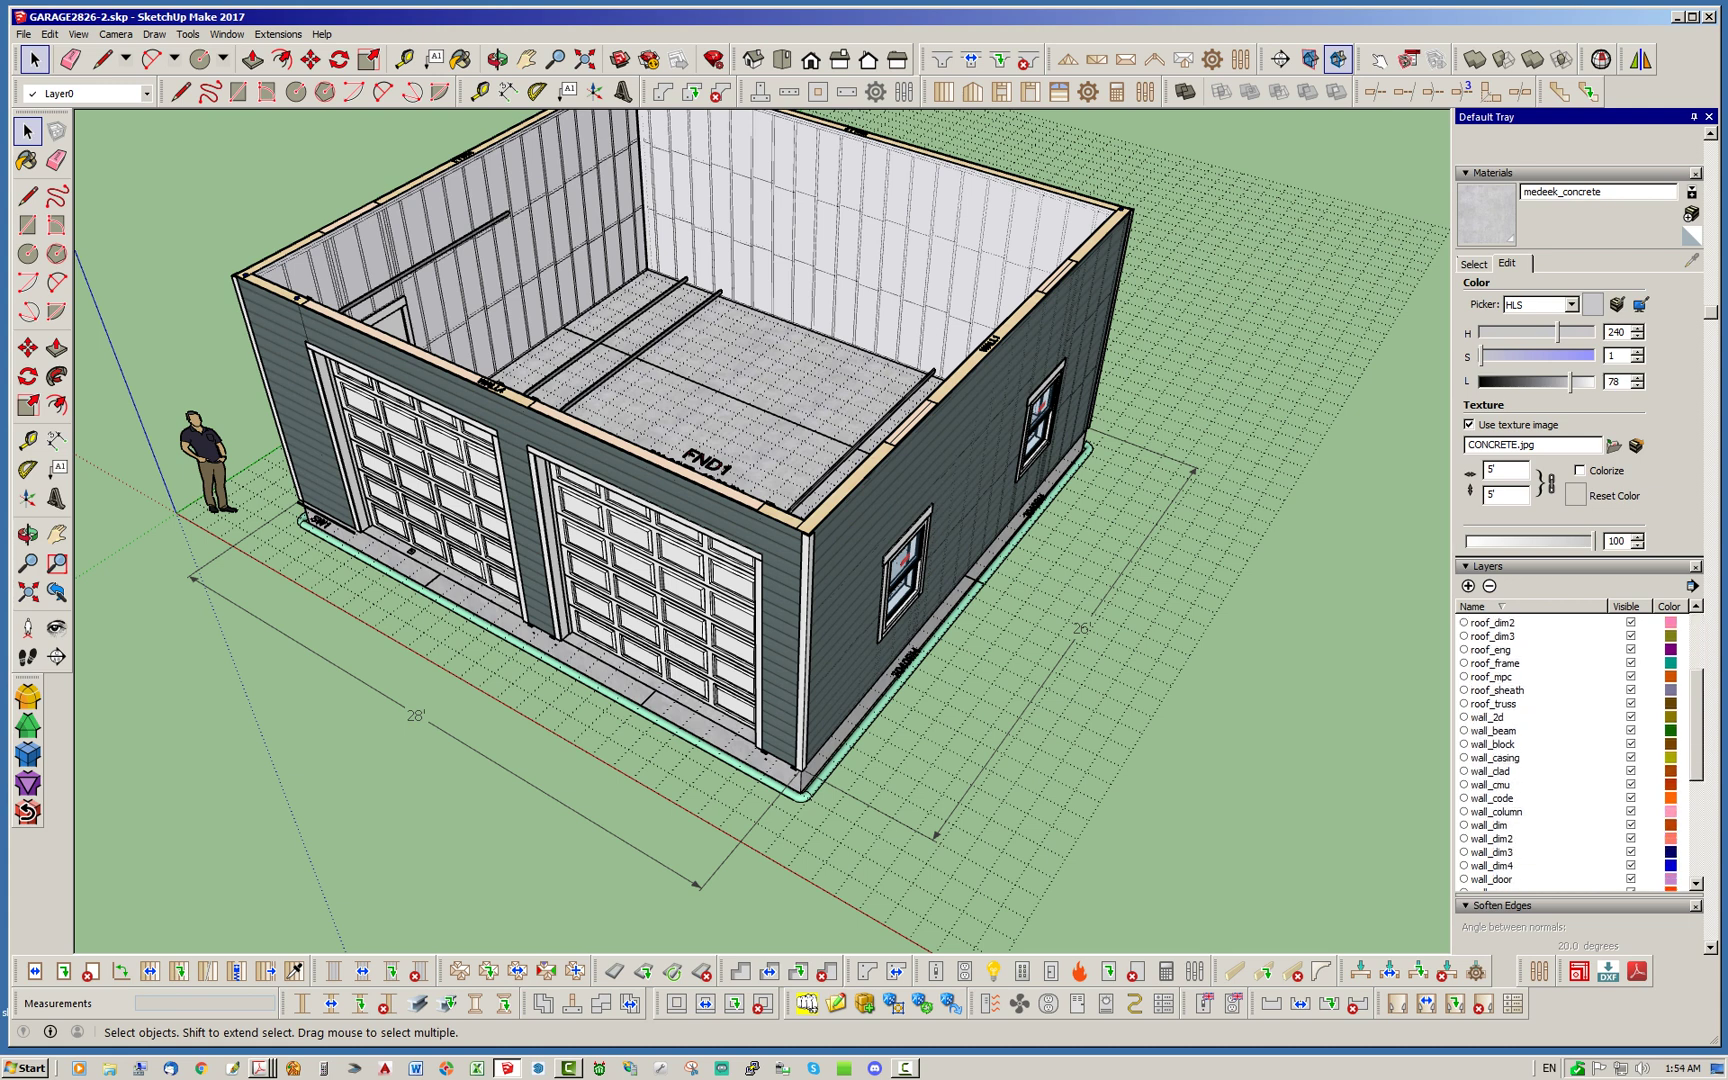
{"action": "left_click", "coordinate": [1630, 771]}
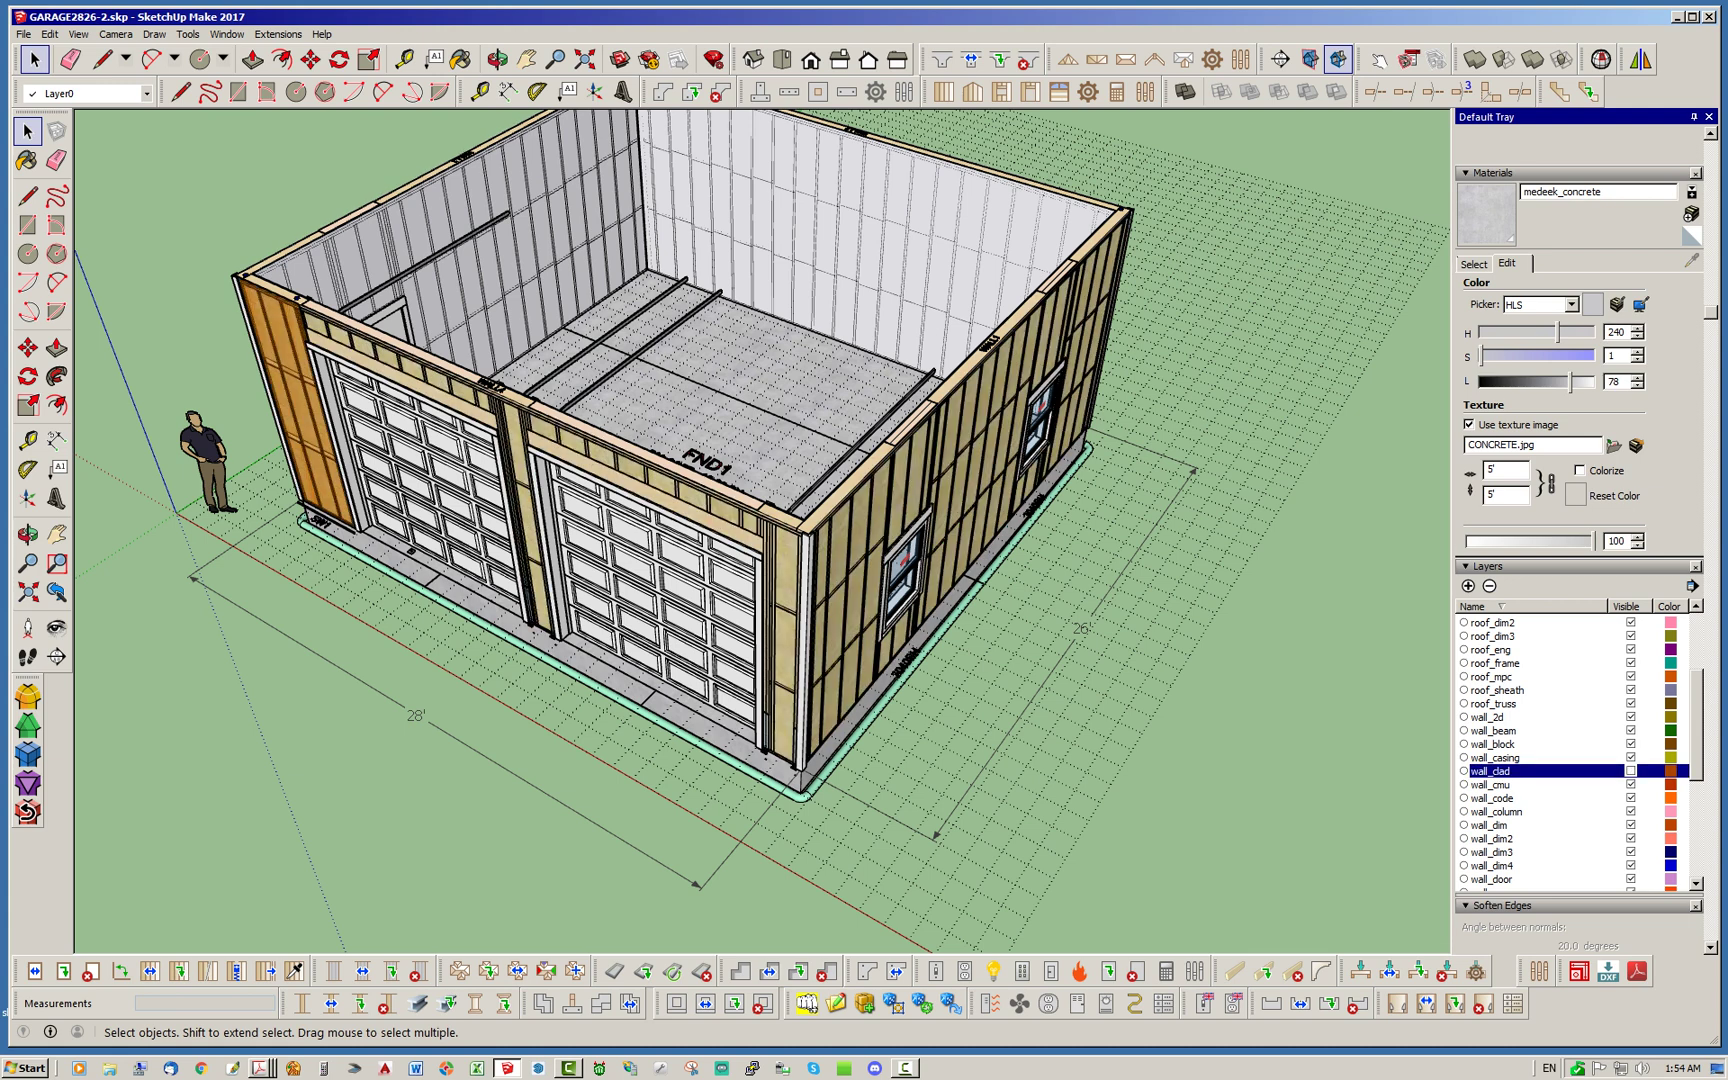
{"action": "scroll", "coordinate": [1570, 750], "scroll_direction": "down", "scroll_amount": 5}
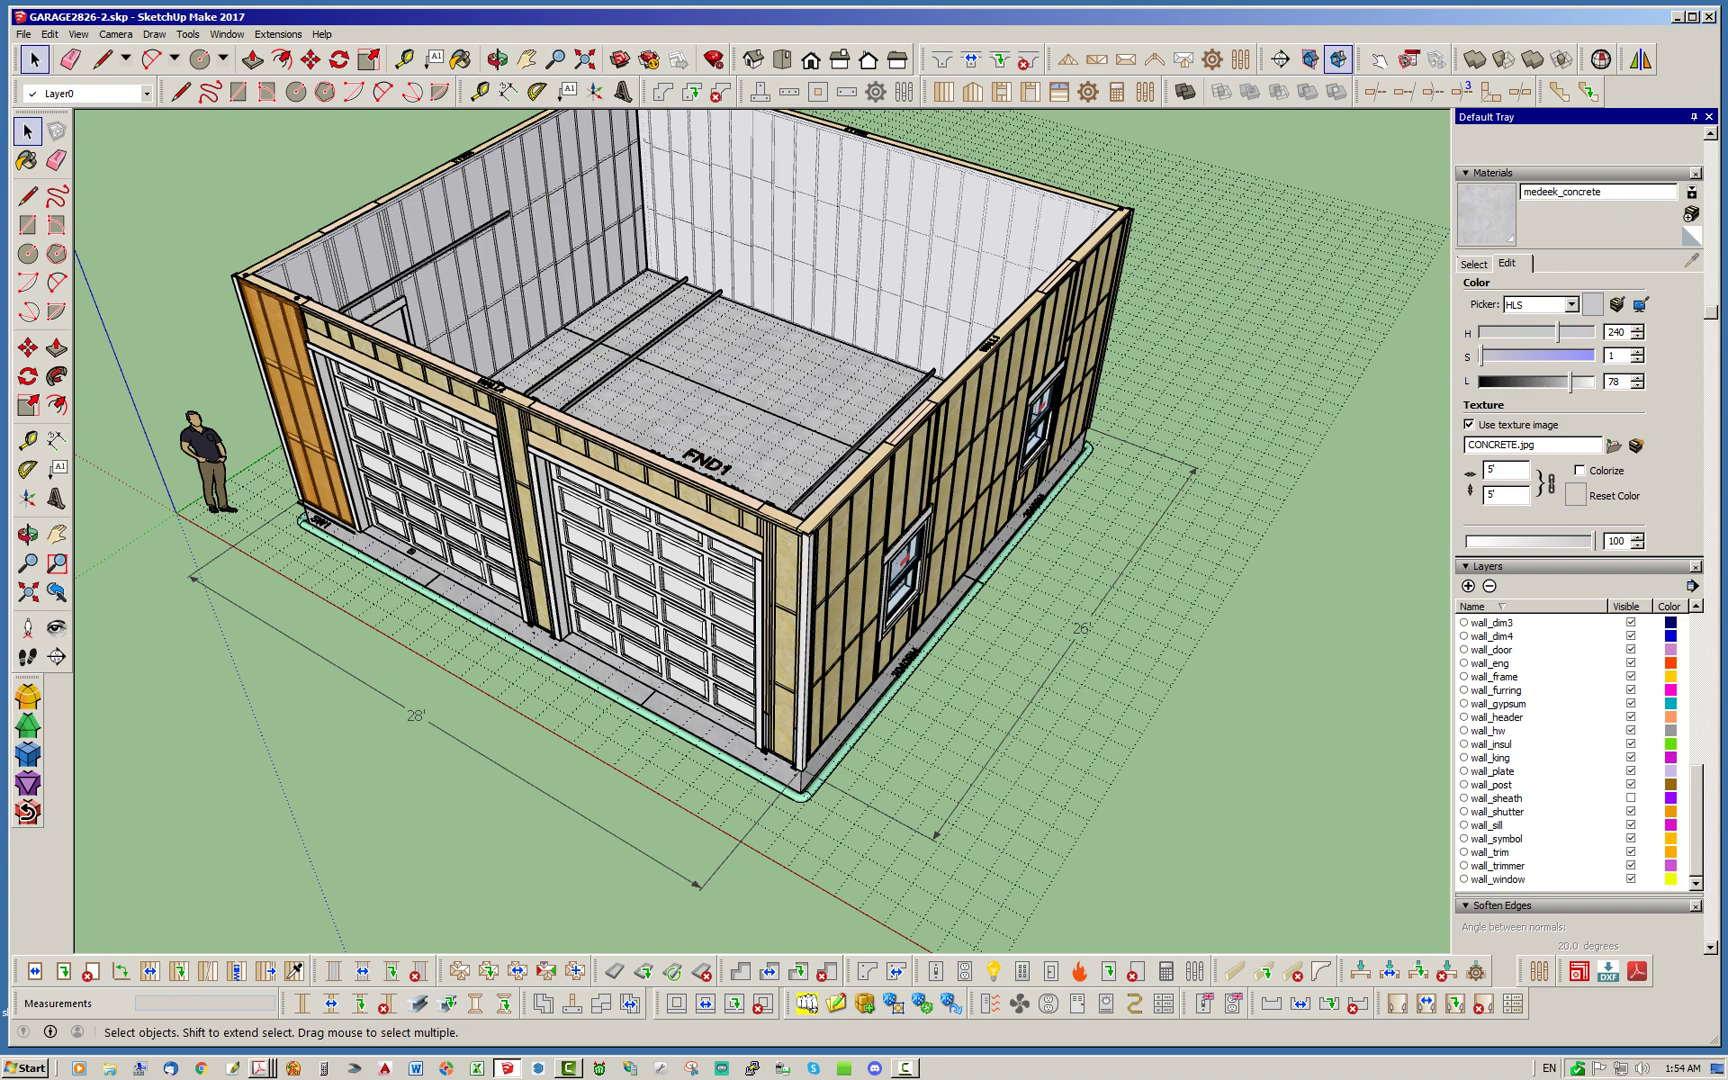
{"action": "left_click", "coordinate": [1630, 744]}
{"action": "middle_click_drag", "start_coordinate": [700, 500], "coordinate": [640, 512]}
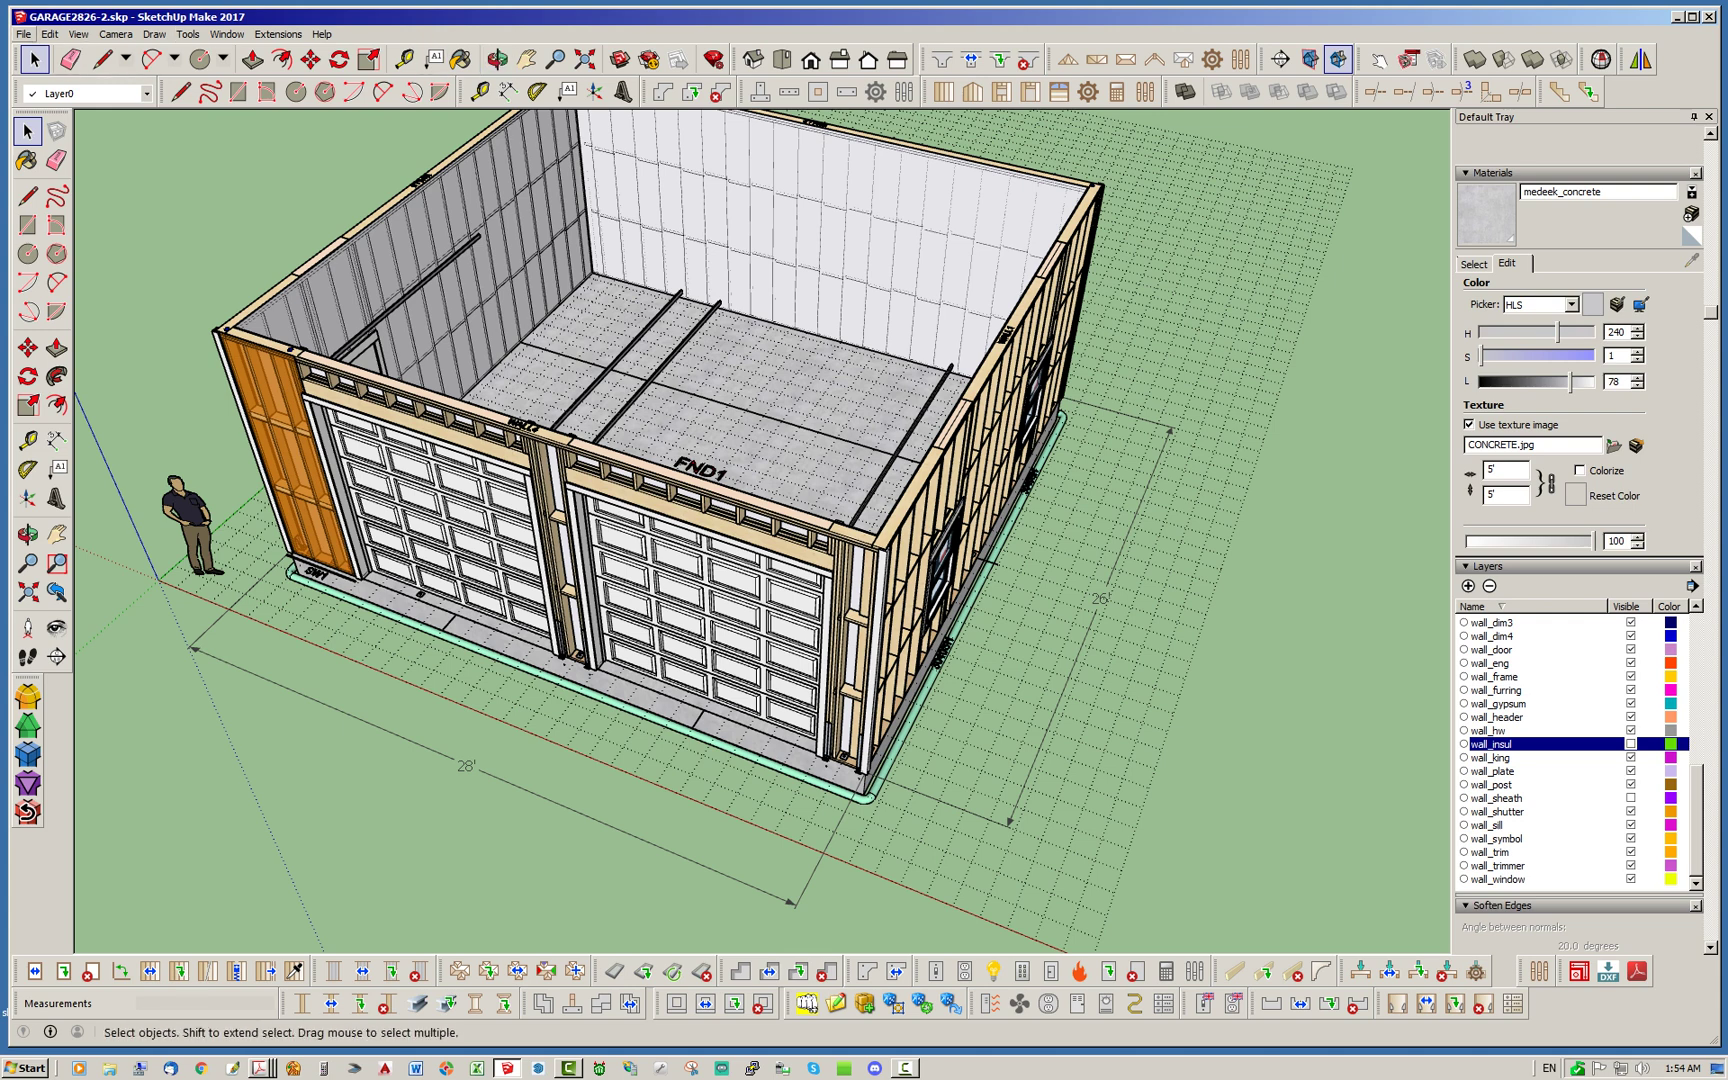
{"action": "left_click", "coordinate": [24, 34]}
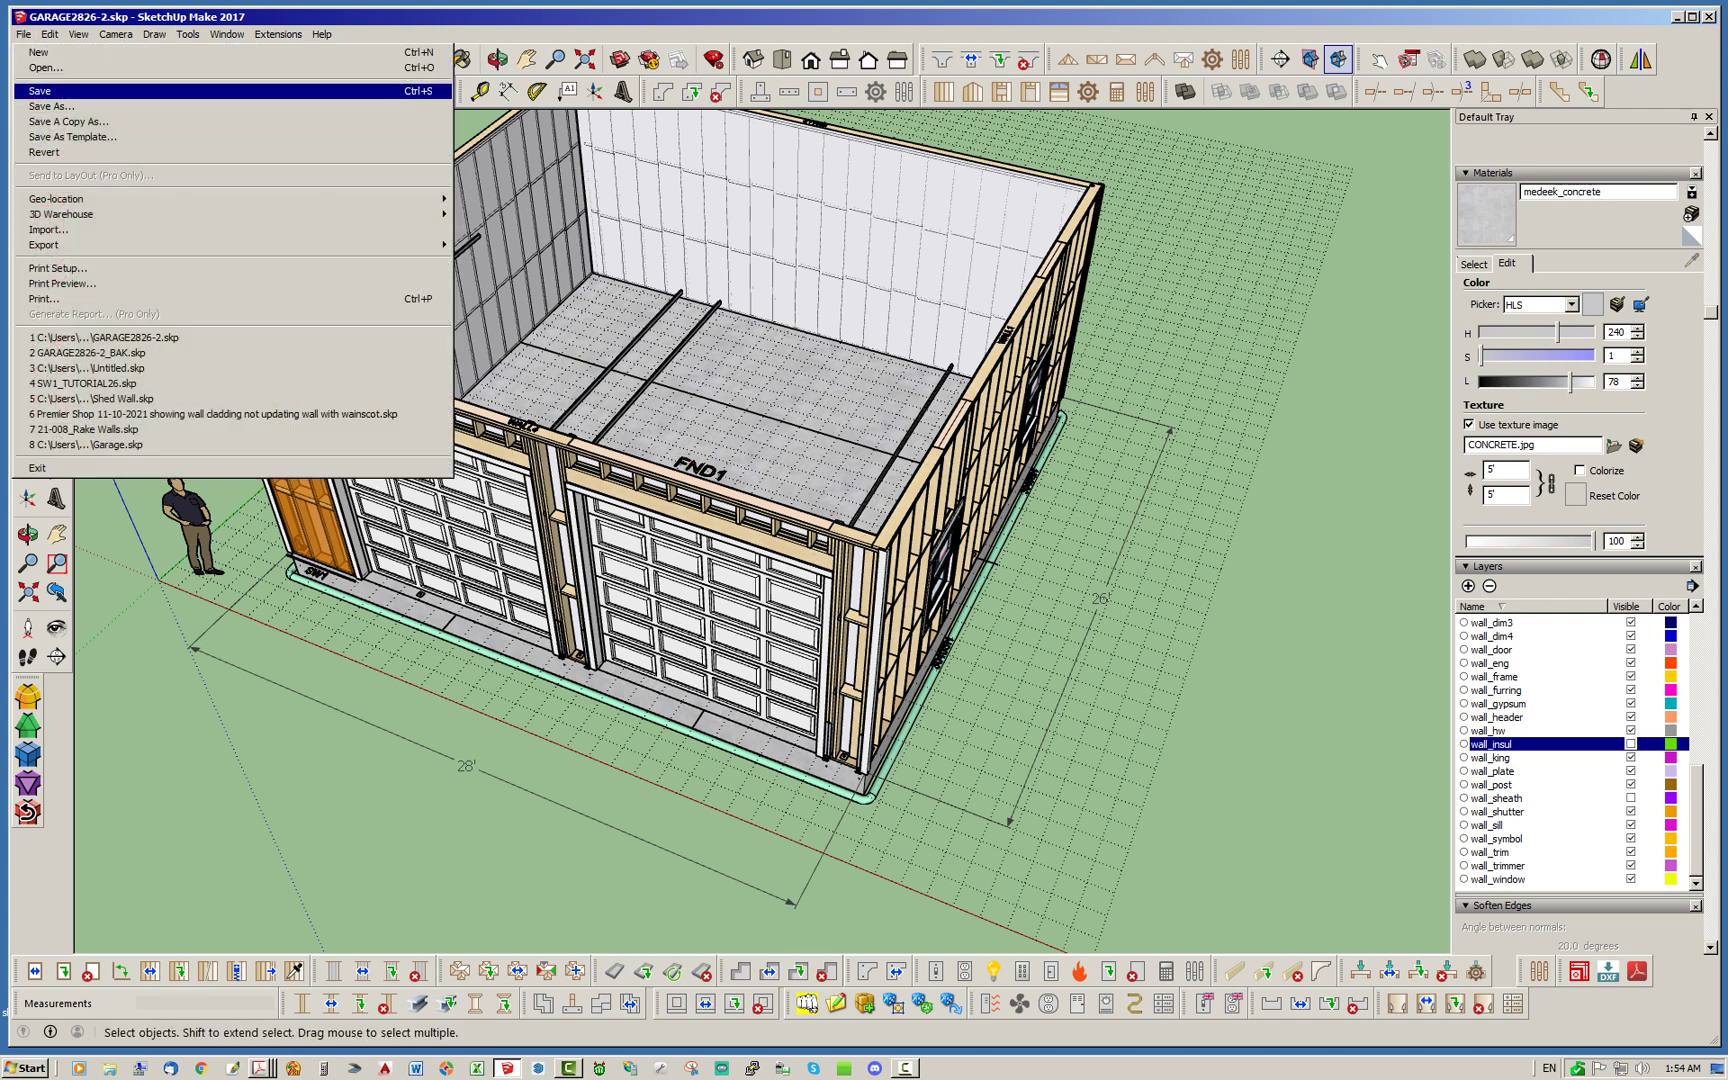
{"action": "left_click", "coordinate": [60, 90]}
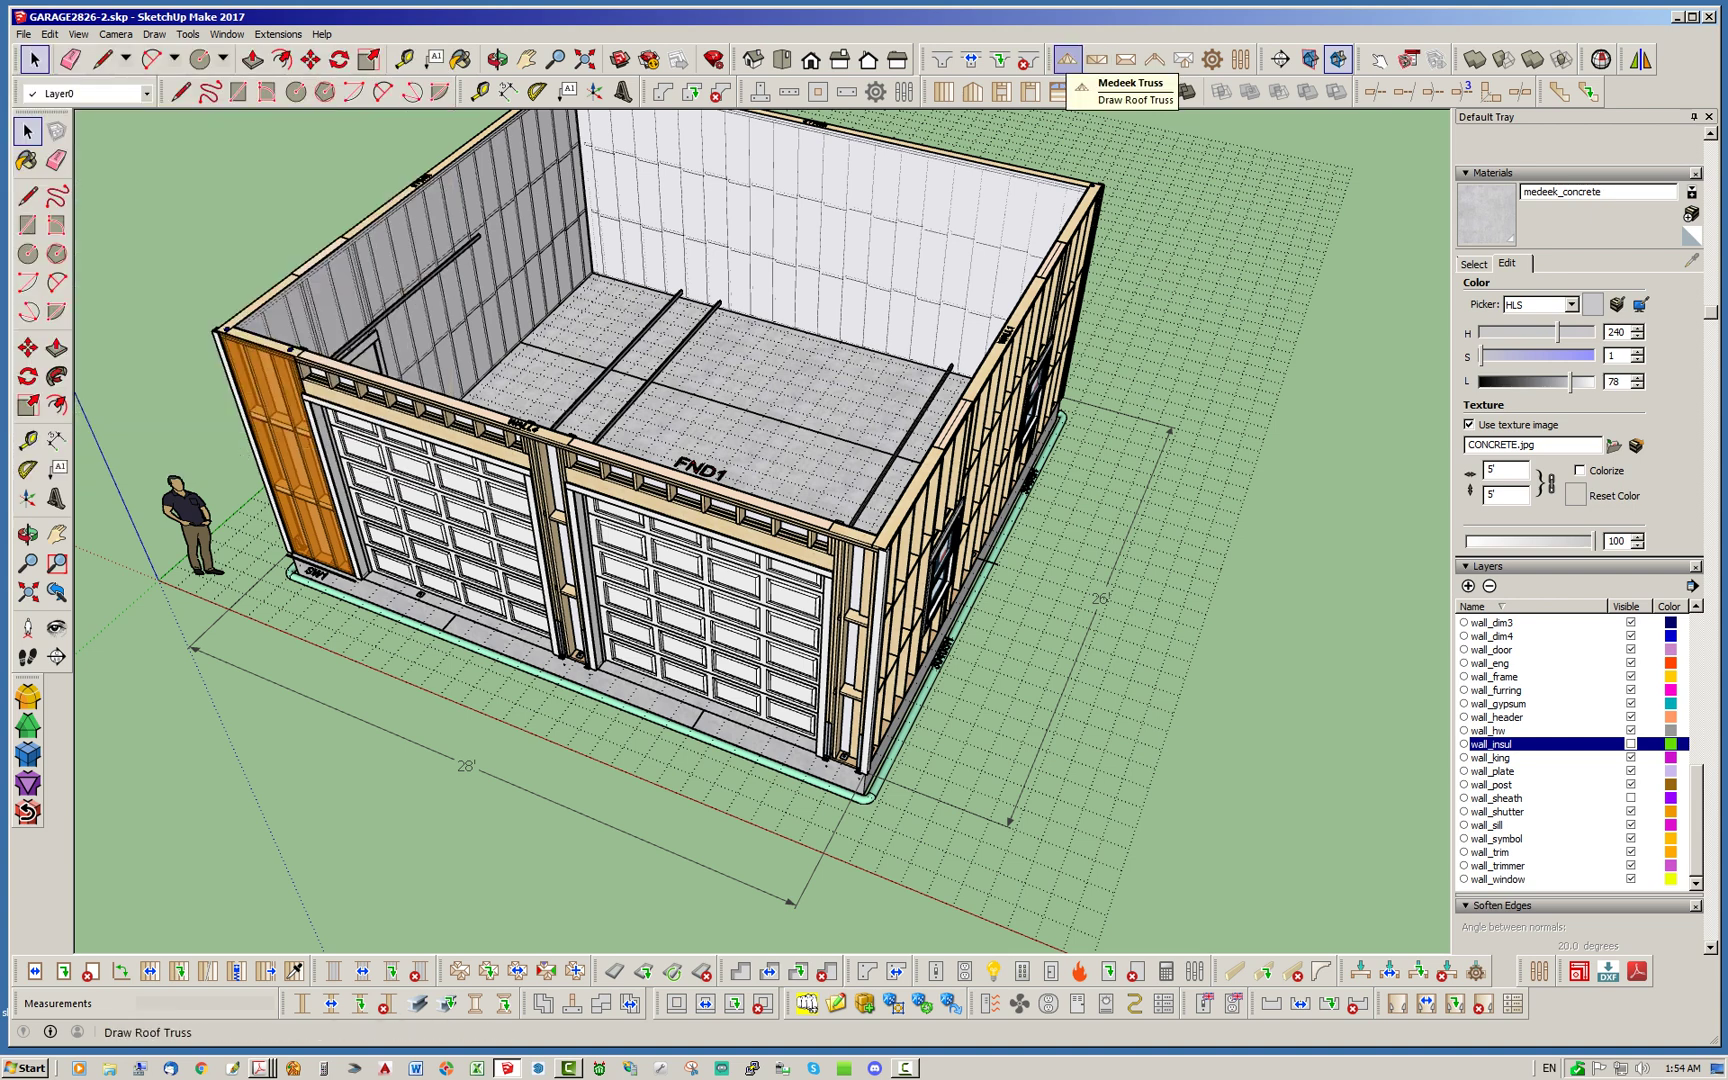
Start a roof truss of the Common family and locate its span between the outer front left and front right corners of the top plates
{"action": "left_click", "coordinate": [1067, 60]}
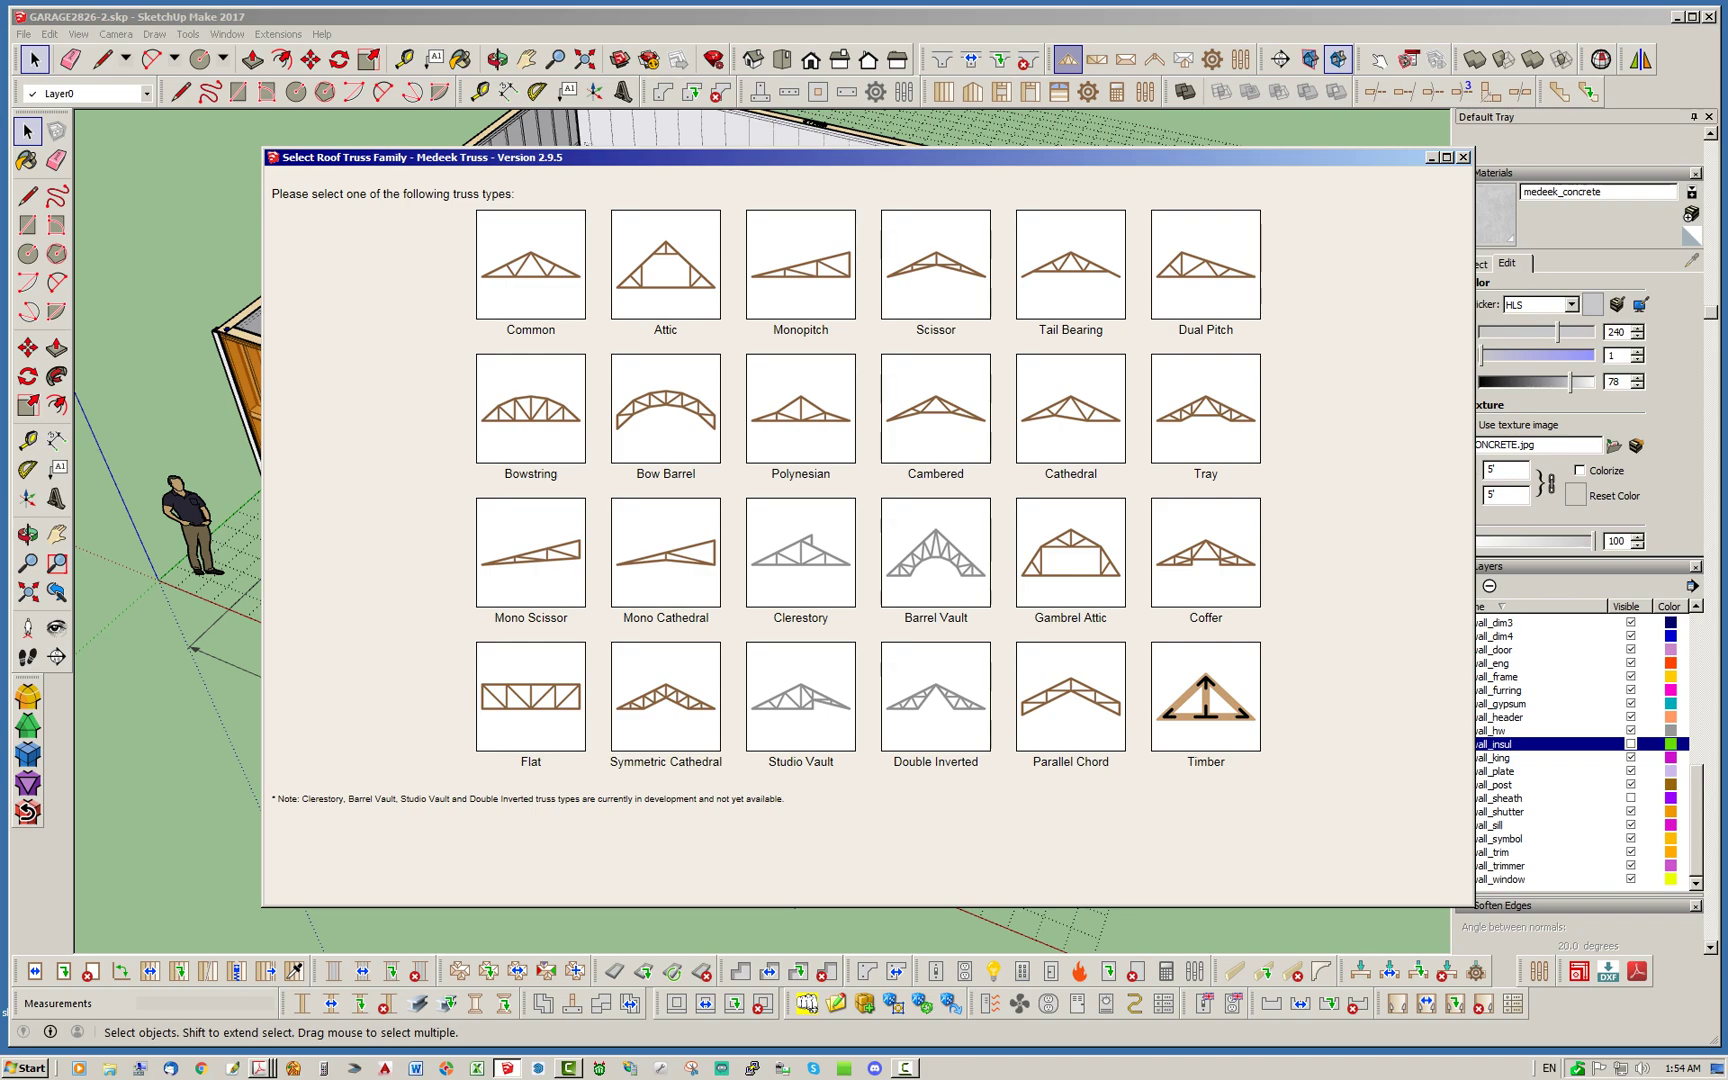
{"action": "left_click", "coordinate": [530, 265]}
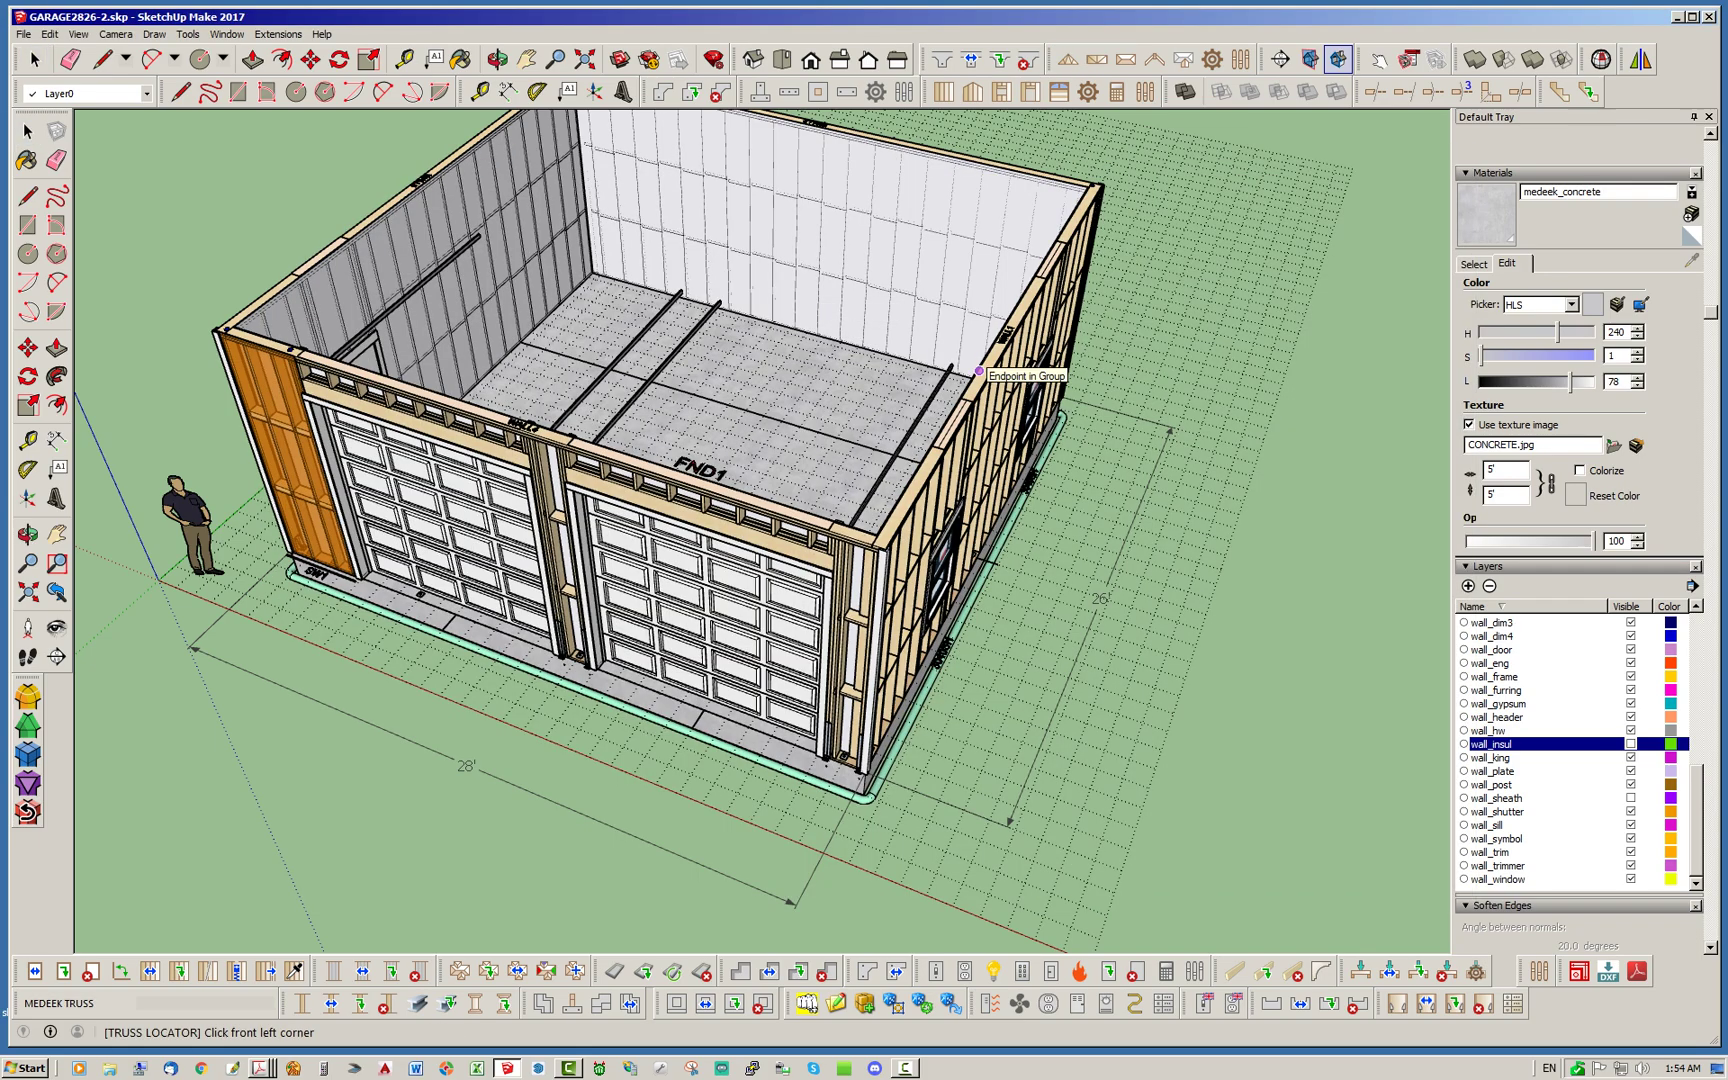
{"action": "scroll", "coordinate": [358, 407], "scroll_direction": "up", "scroll_amount": 10}
{"action": "scroll", "coordinate": [358, 407], "scroll_direction": "up", "scroll_amount": 2}
{"action": "left_click", "coordinate": [249, 400]}
{"action": "scroll", "coordinate": [260, 390], "scroll_direction": "down", "scroll_amount": 6}
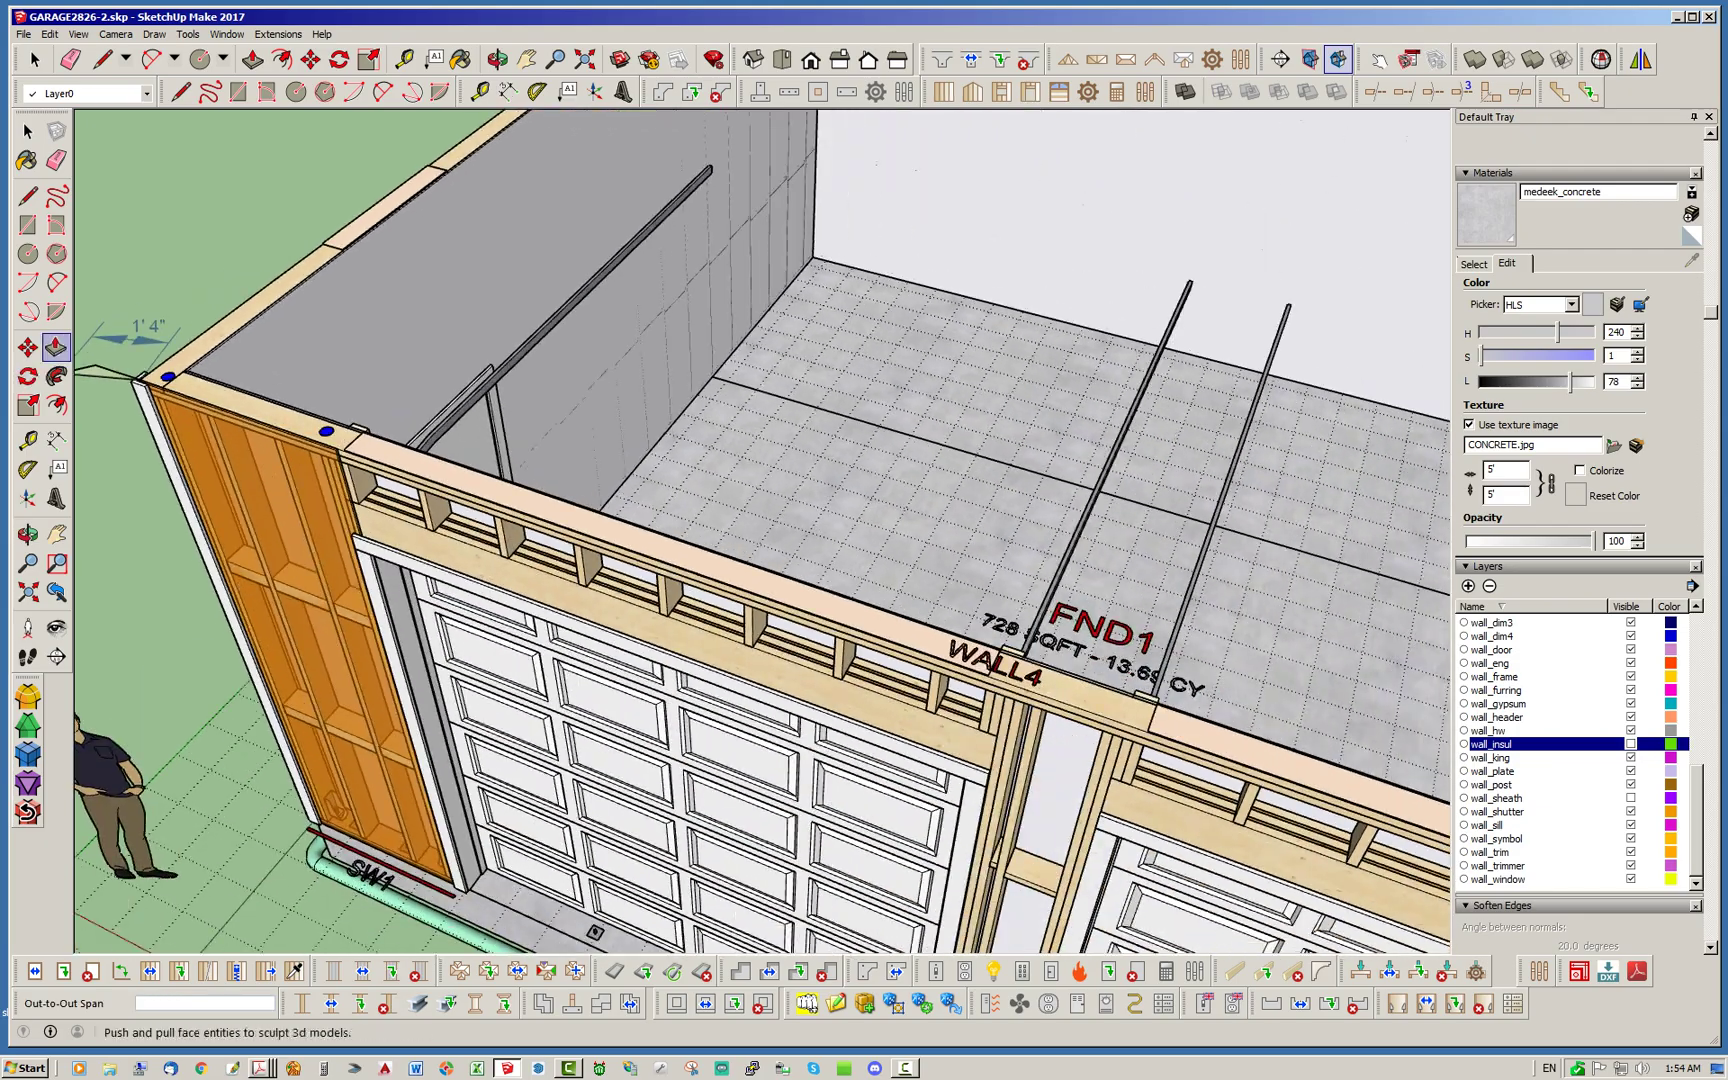
{"action": "scroll", "coordinate": [85, 350], "scroll_direction": "down", "scroll_amount": 3}
{"action": "scroll", "coordinate": [940, 602], "scroll_direction": "up", "scroll_amount": 7}
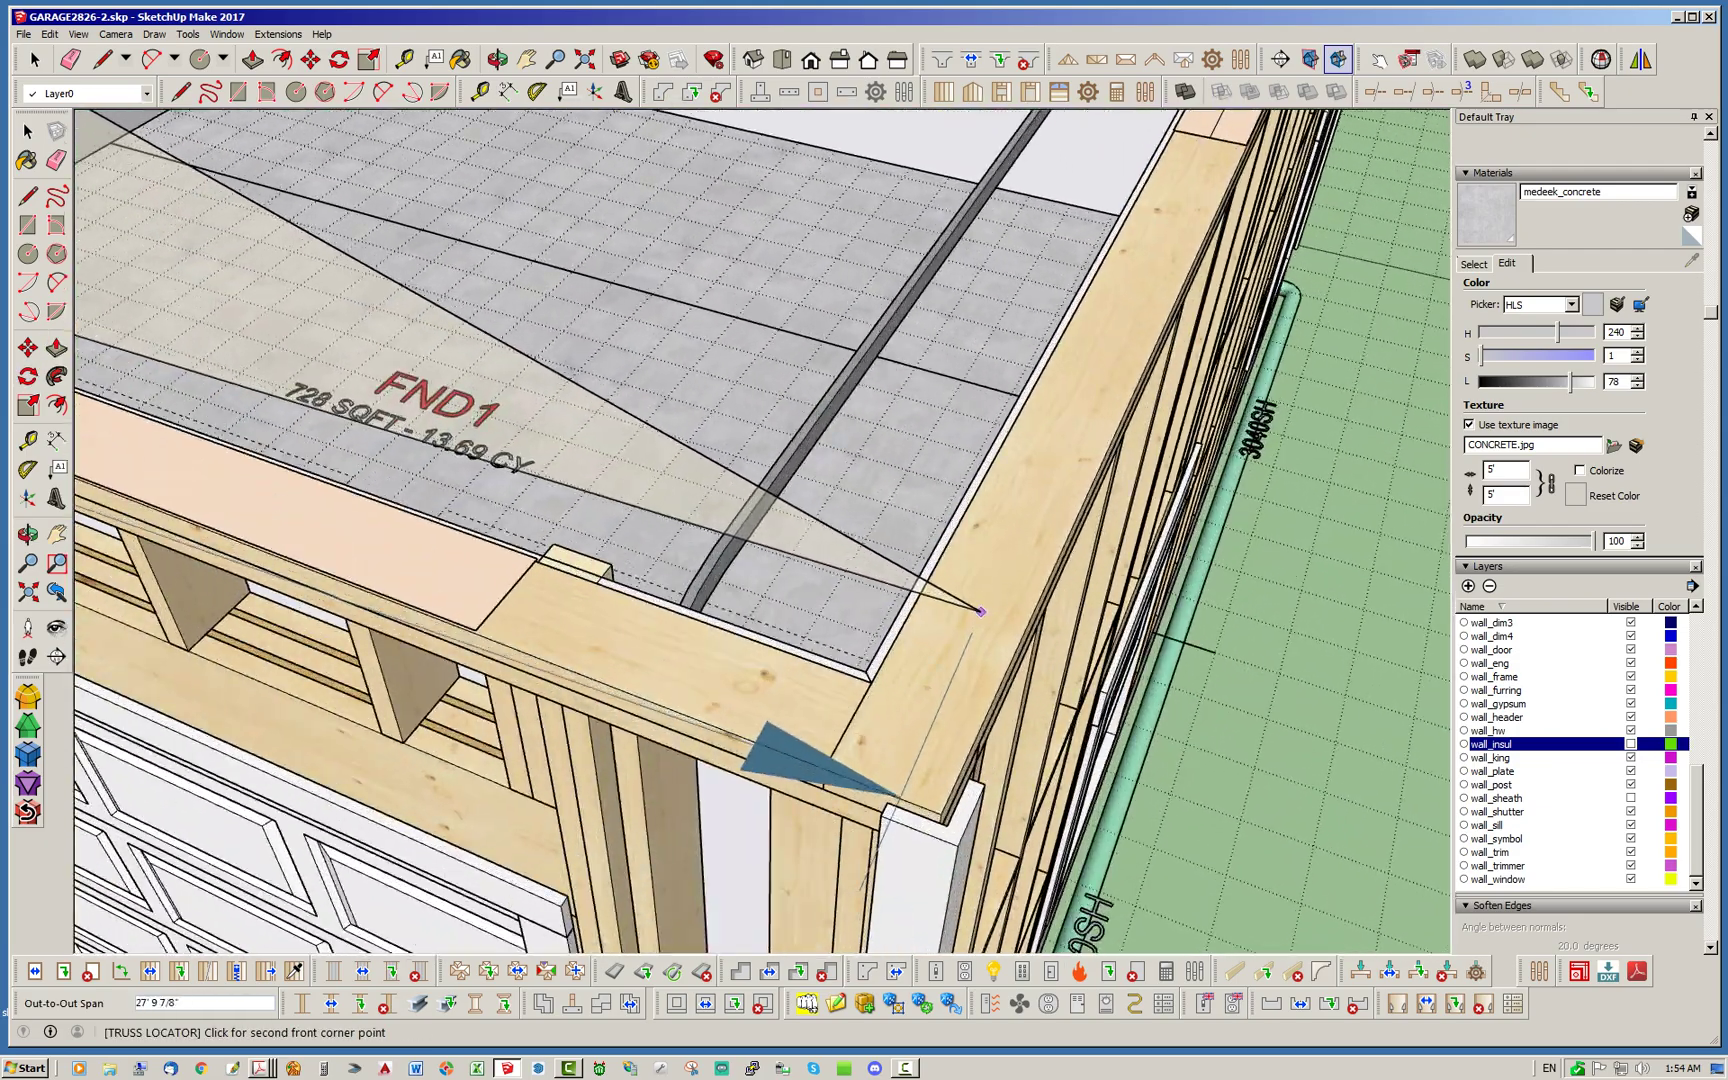
{"action": "left_click", "coordinate": [940, 814]}
Pick the rear right framing corner for a 26 ft building length and accept the Fink truss geometry and parameters with Adv. Roof Options set to YES
{"action": "scroll", "coordinate": [940, 400], "scroll_direction": "down", "scroll_amount": 3}
{"action": "scroll", "coordinate": [940, 575], "scroll_direction": "down", "scroll_amount": 3}
{"action": "middle_click_drag", "start_coordinate": [940, 575], "coordinate": [871, 558]}
{"action": "scroll", "coordinate": [871, 558], "scroll_direction": "up", "scroll_amount": 5}
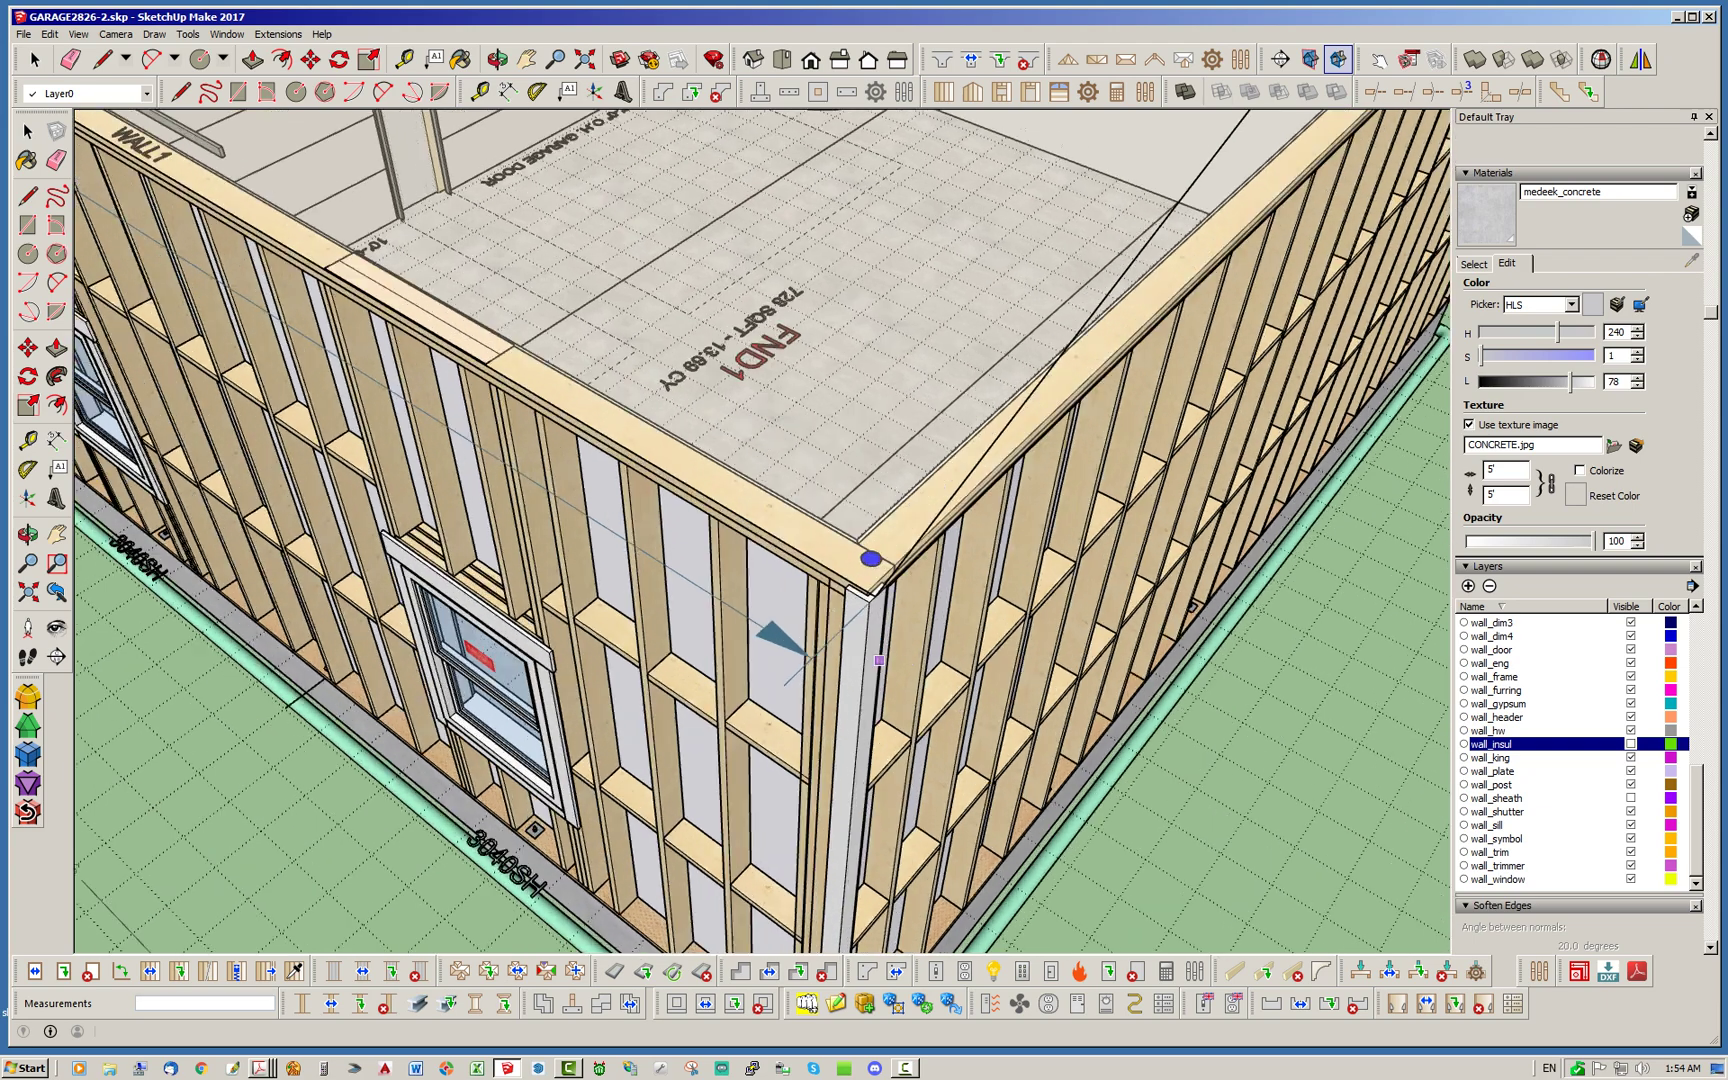
{"action": "scroll", "coordinate": [878, 660], "scroll_direction": "up", "scroll_amount": 5}
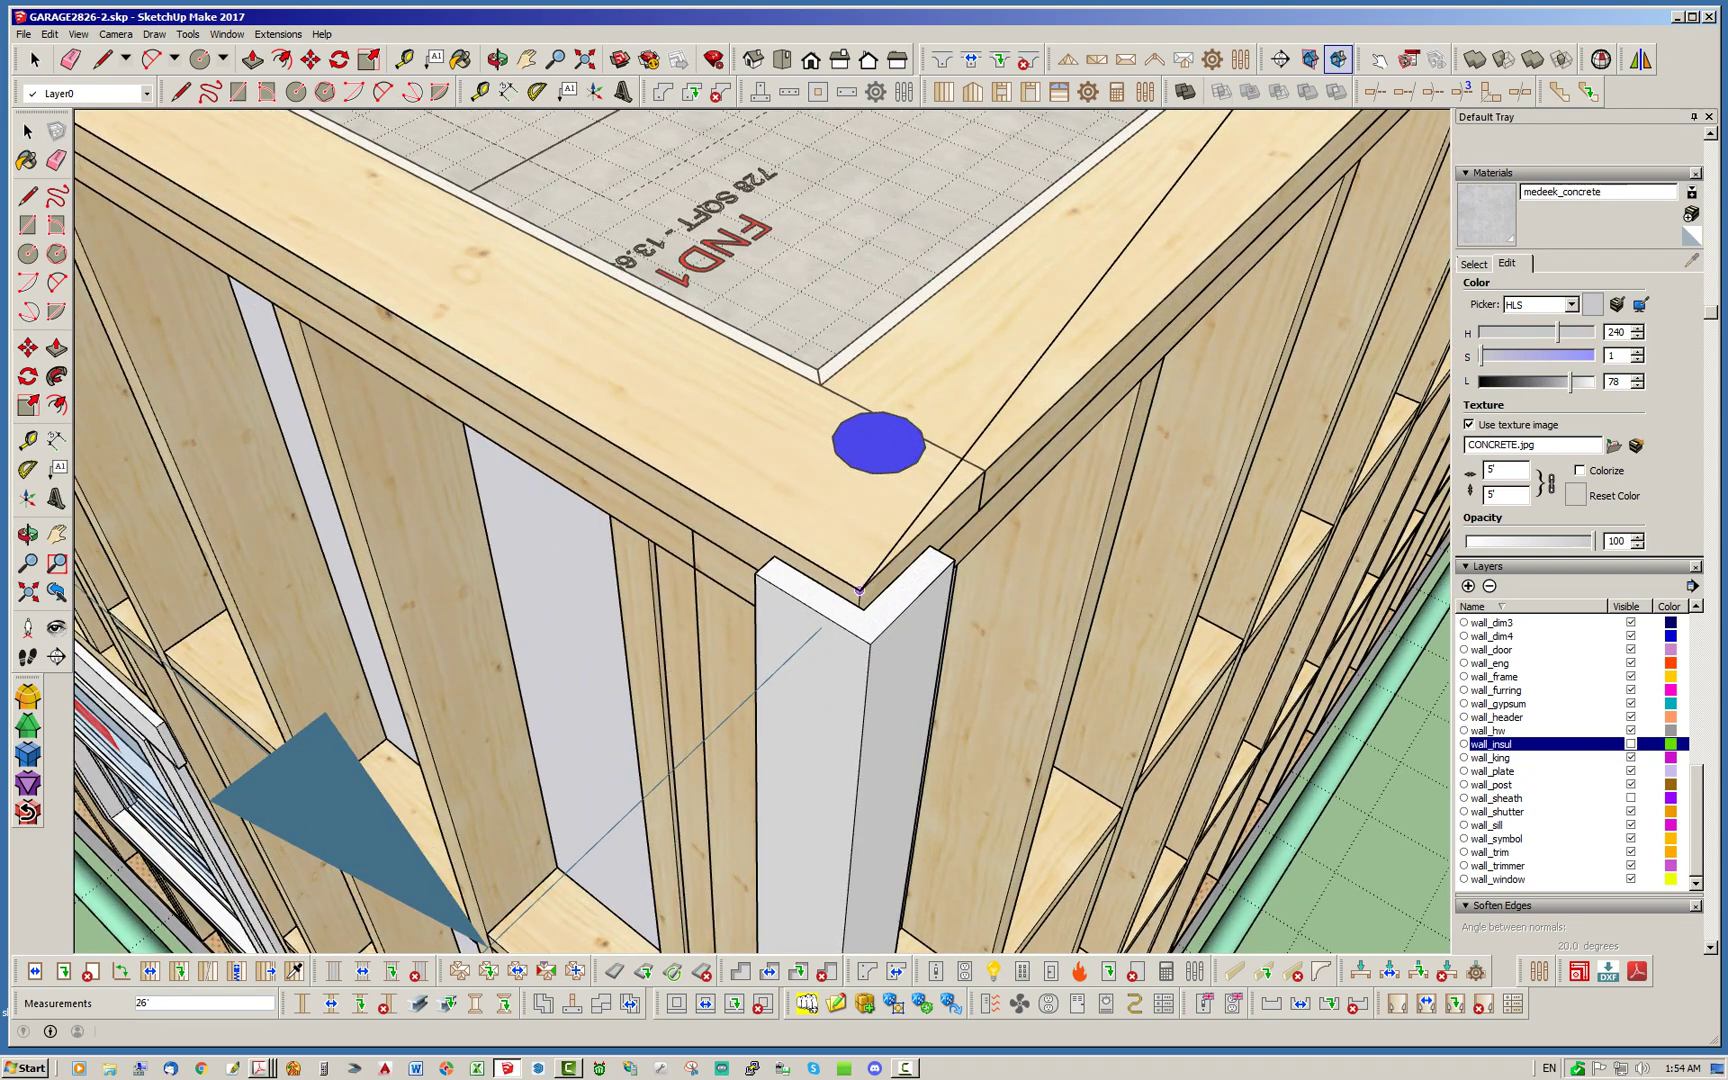
{"action": "left_click", "coordinate": [859, 590]}
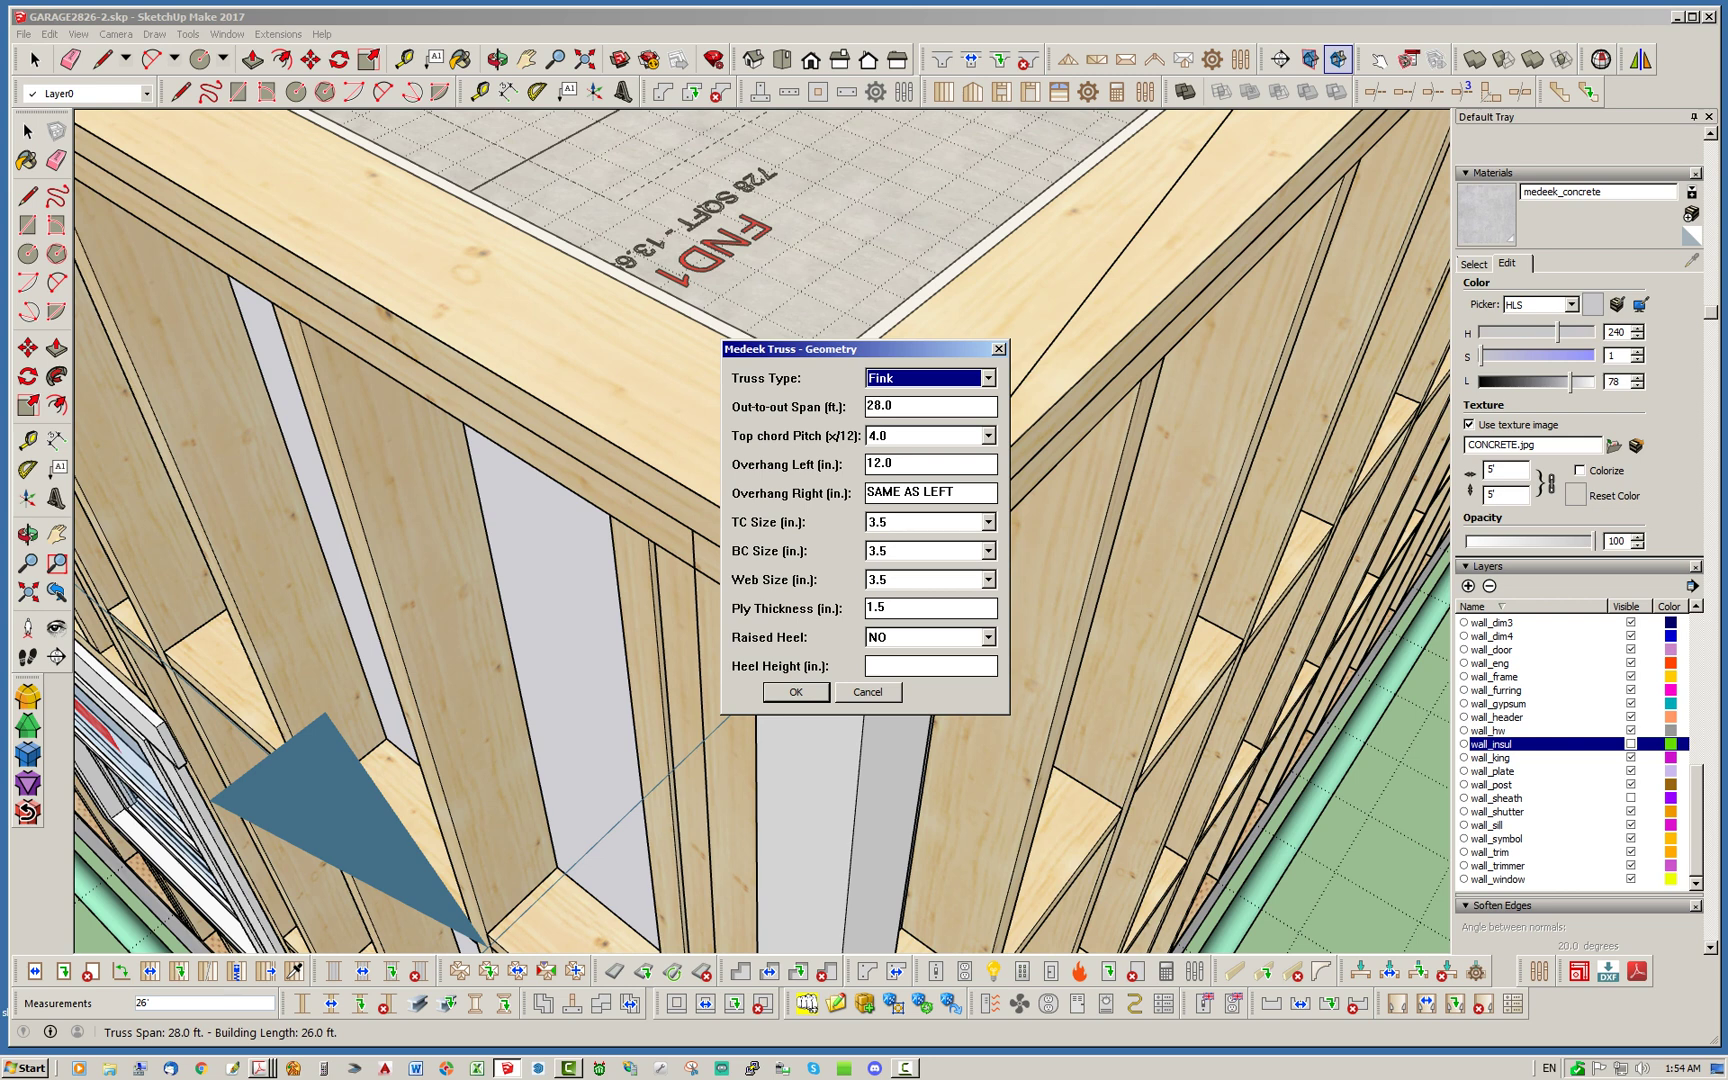
{"action": "key", "text": "Return"}
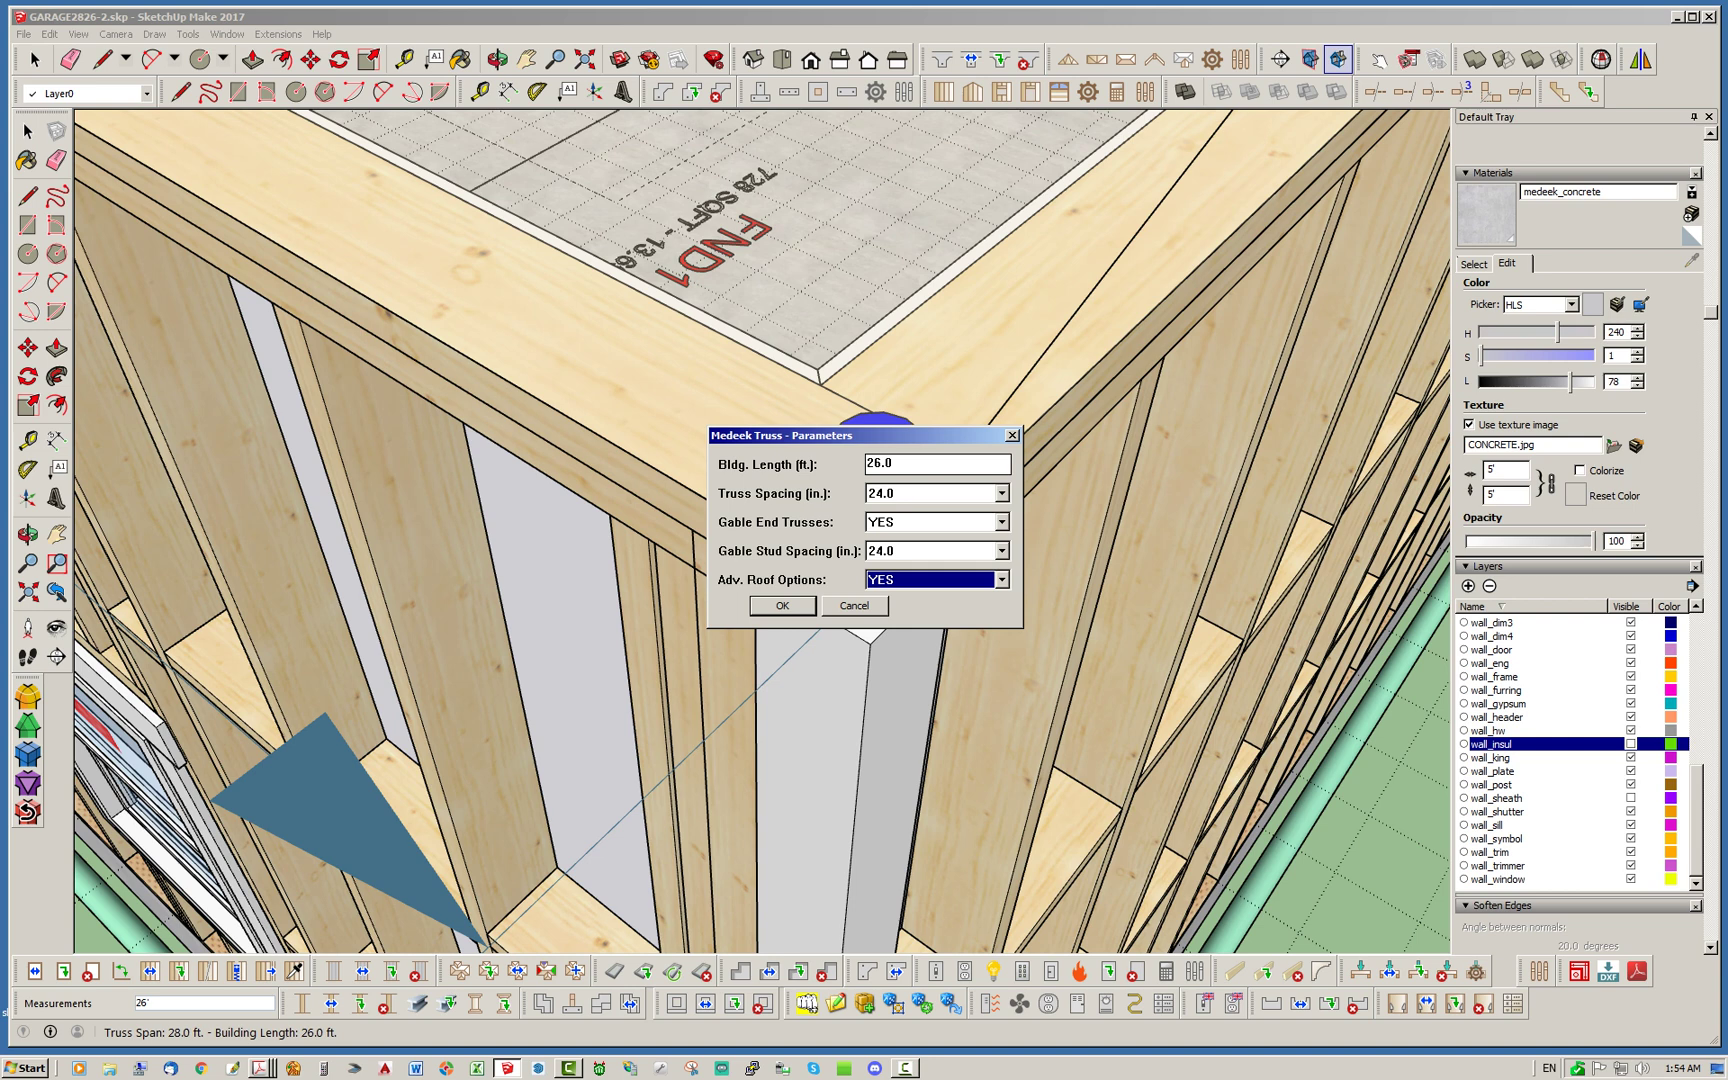
{"action": "key", "text": "Return"}
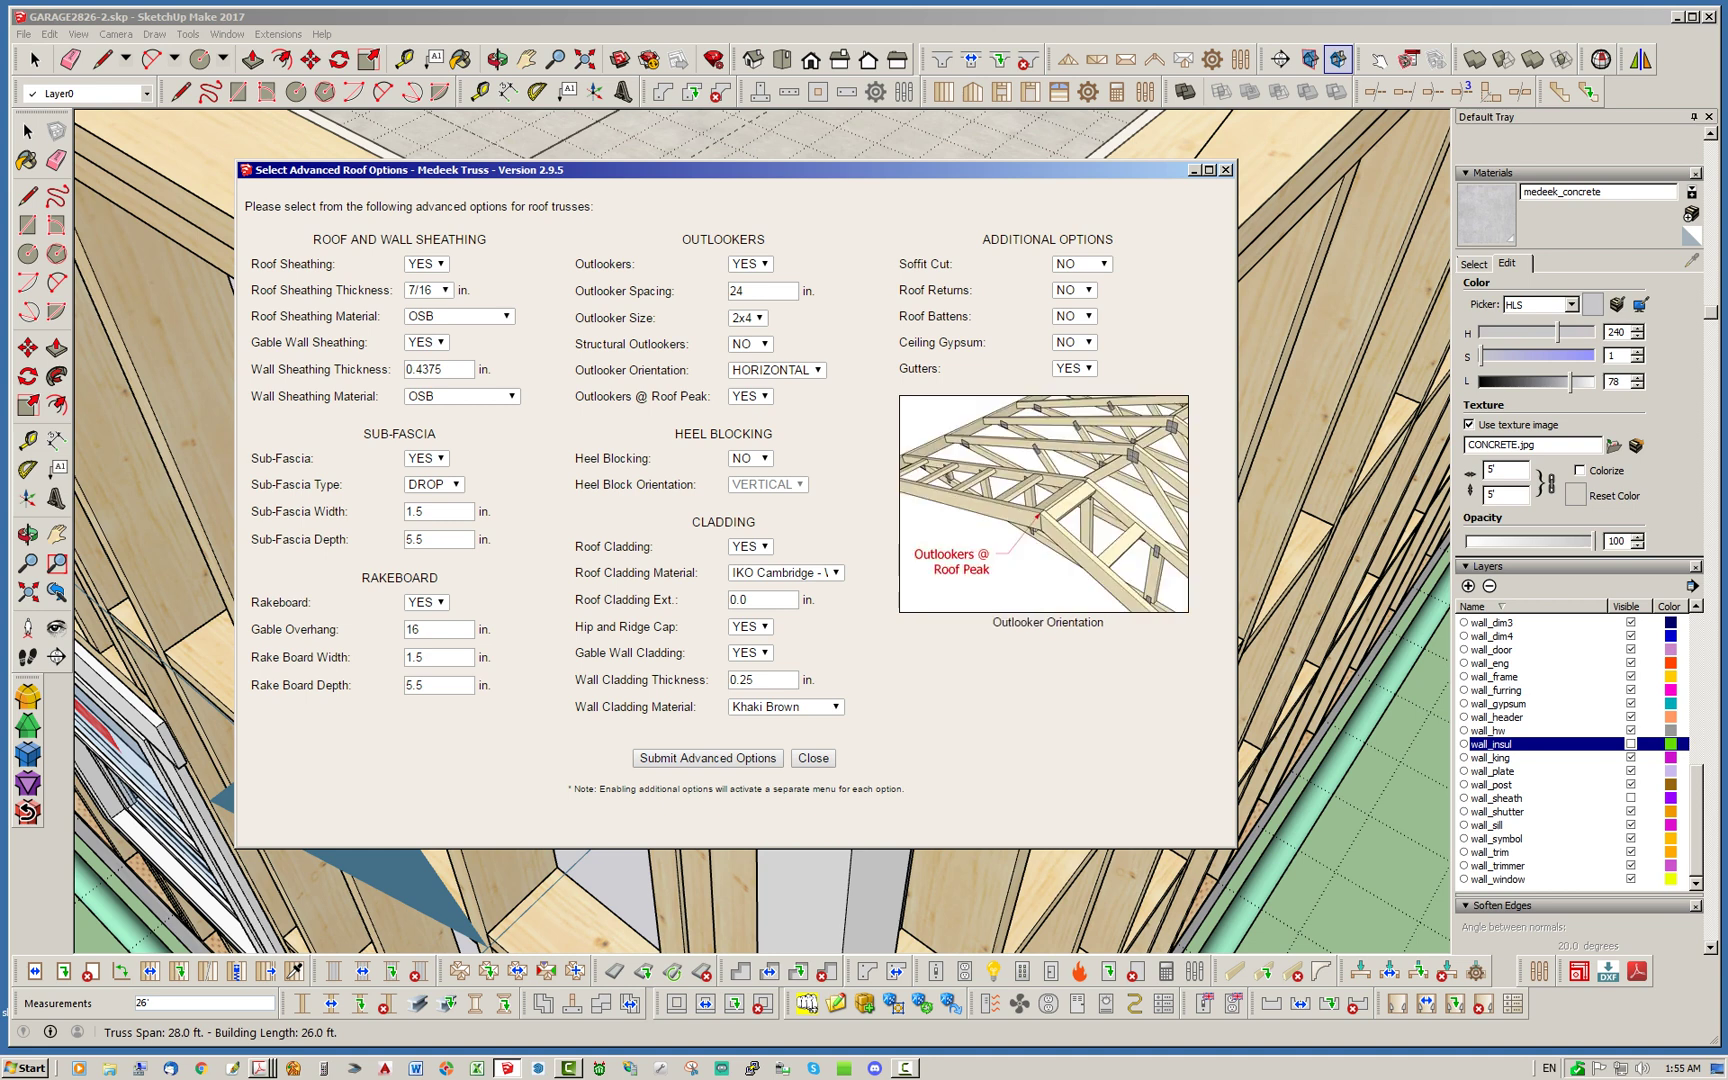
Set the gable wall sheathing material to PLY and the gable overhang to 12 in. in the advanced roof options
{"action": "left_click", "coordinate": [460, 396]}
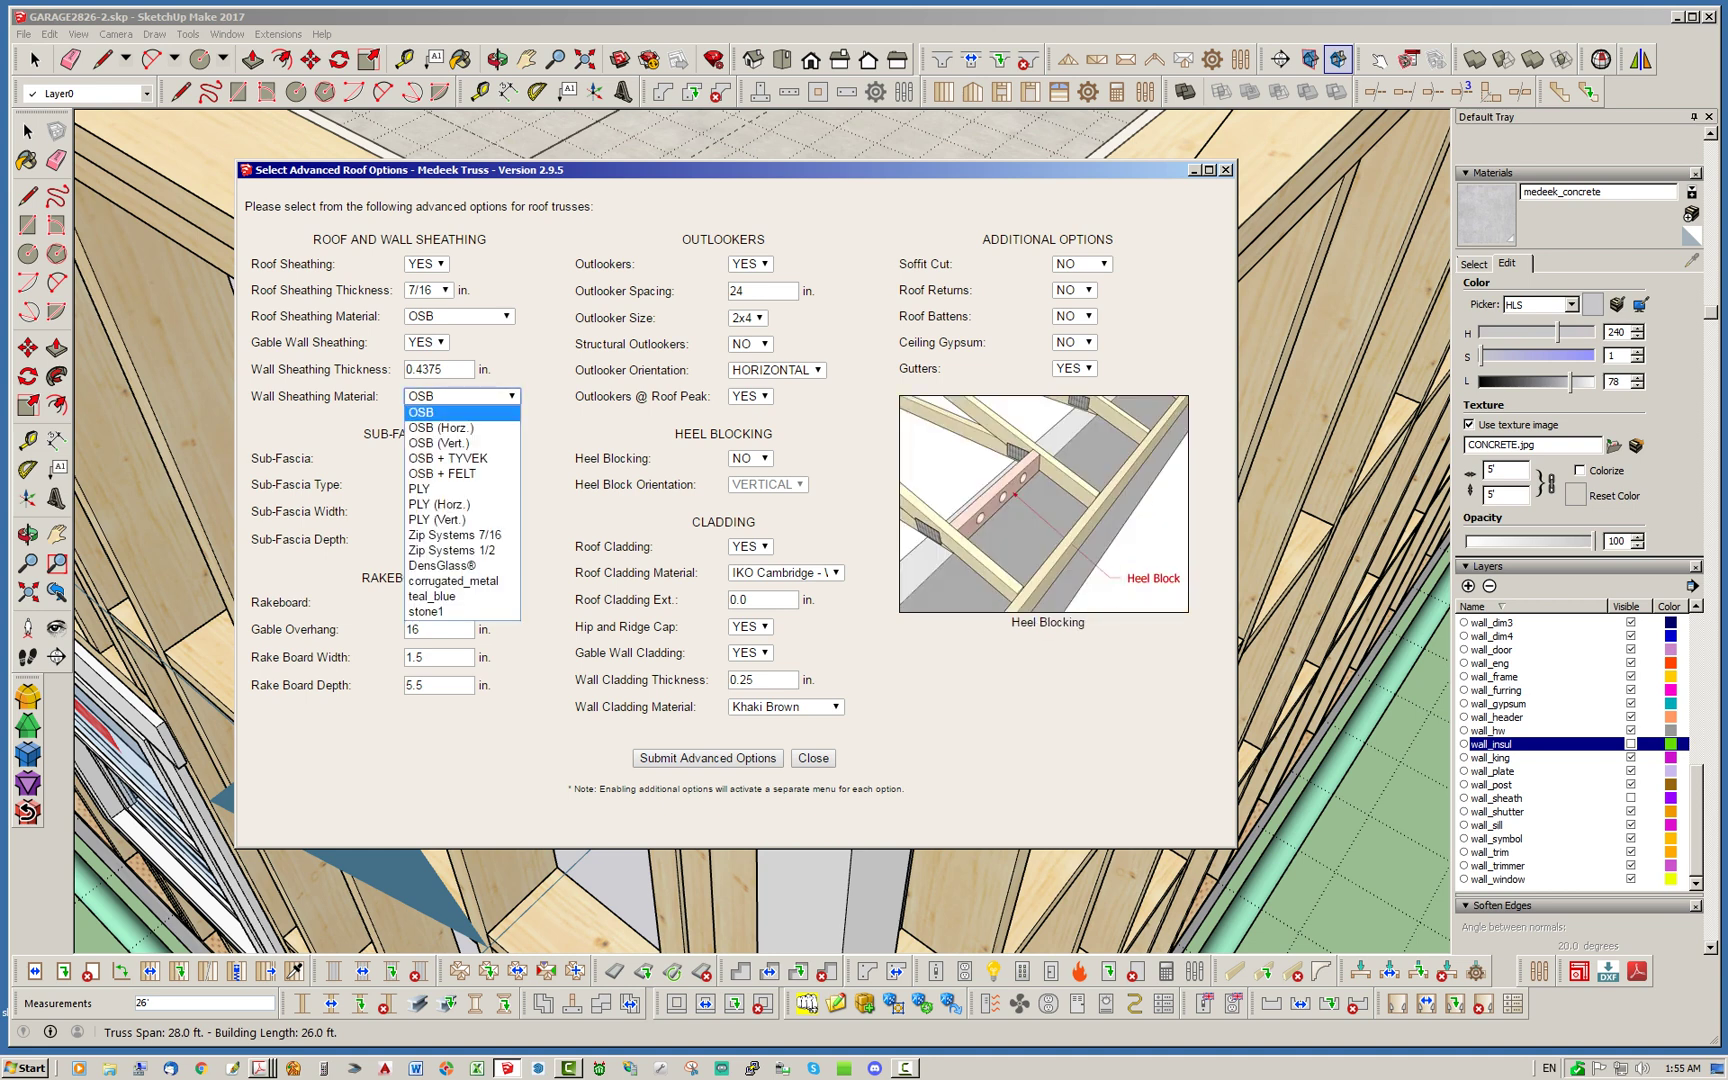
{"action": "left_click", "coordinate": [420, 488]}
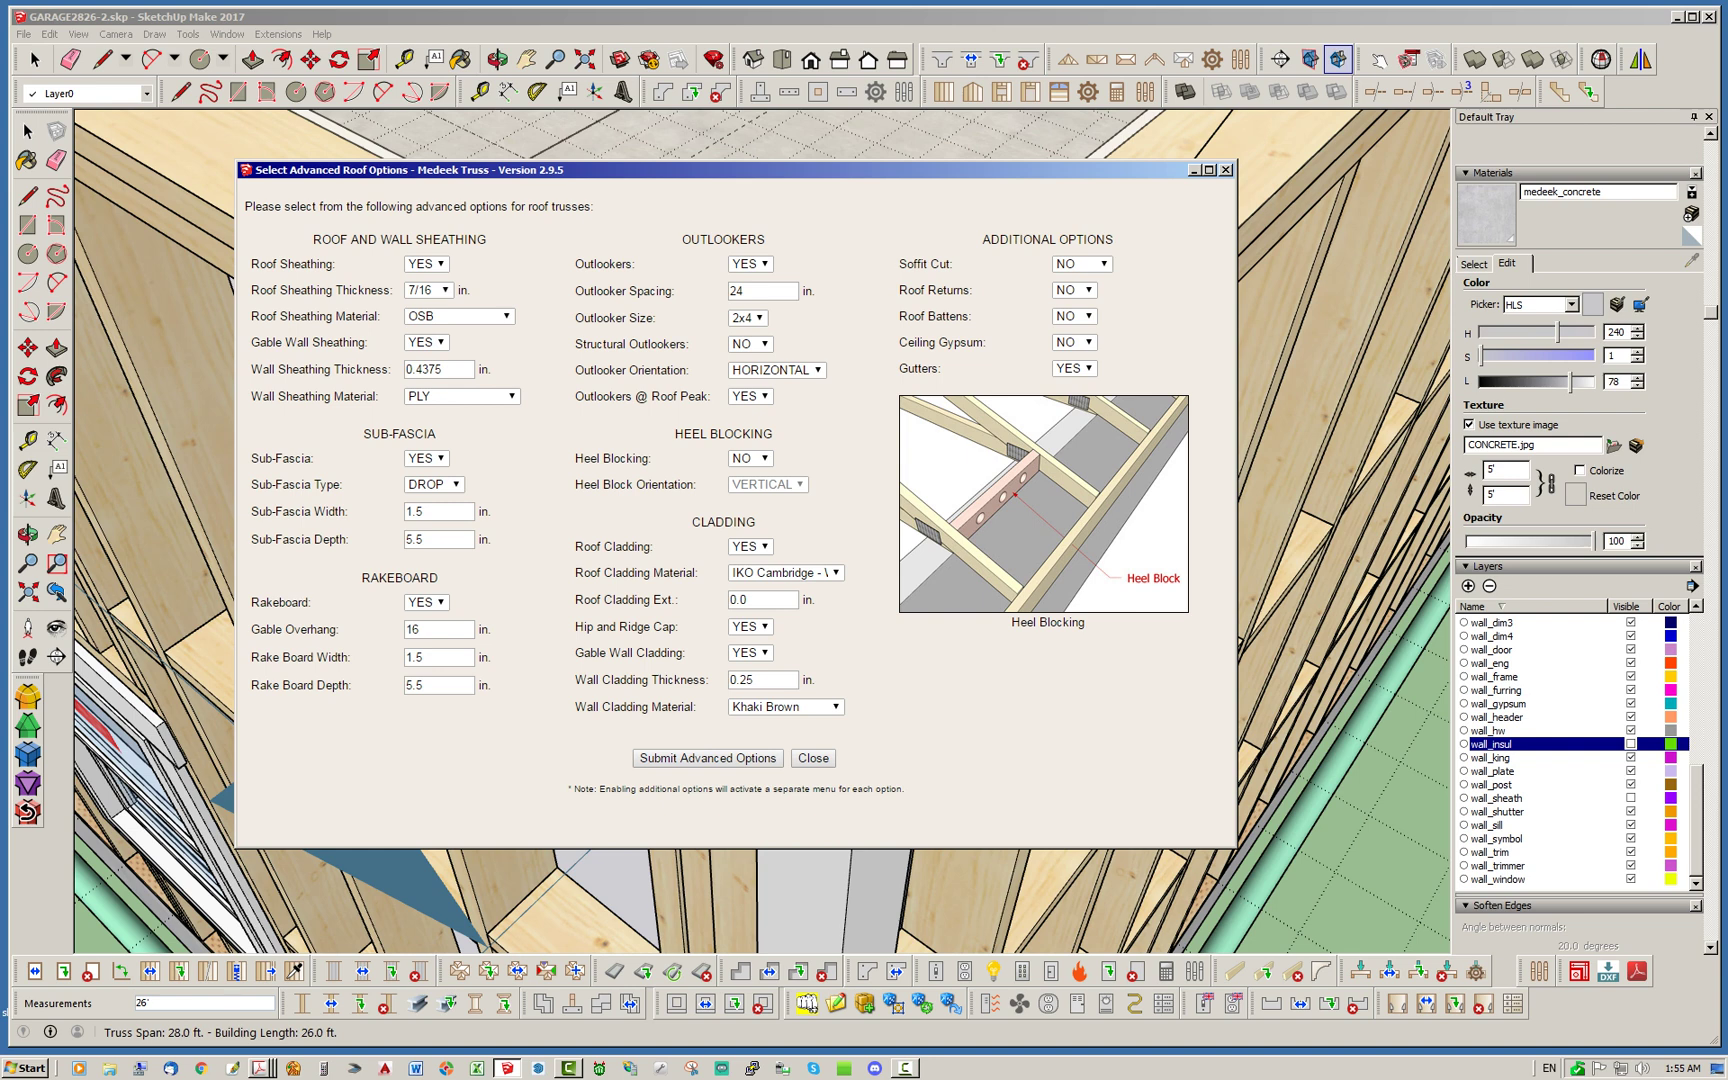
{"action": "double_click", "coordinate": [413, 630]}
{"action": "type", "text": "12"}
{"action": "left_click", "coordinate": [530, 645]}
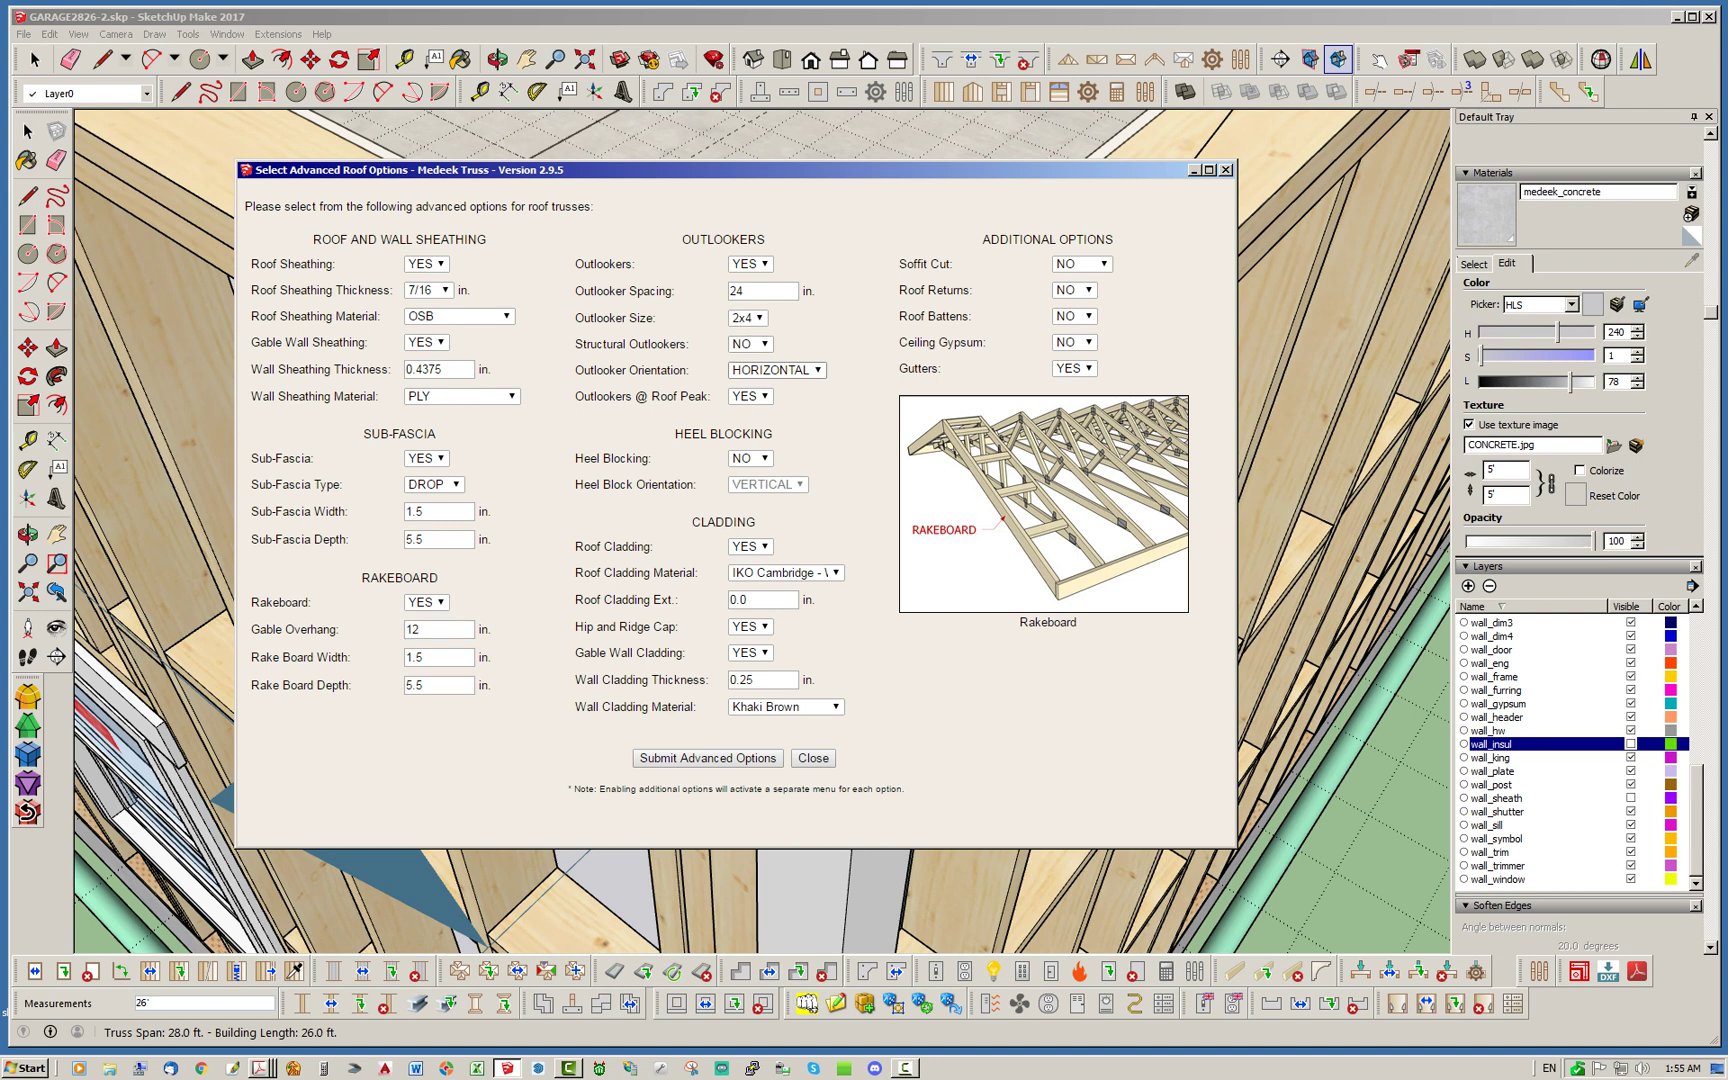
Set Structural Outlookers and Heel Blocking to YES, with the heel block orientation VERTICAL
{"action": "left_click", "coordinate": [750, 343]}
{"action": "left_click", "coordinate": [745, 377]}
{"action": "left_click", "coordinate": [750, 458]}
{"action": "left_click", "coordinate": [745, 490]}
{"action": "left_click", "coordinate": [765, 484]}
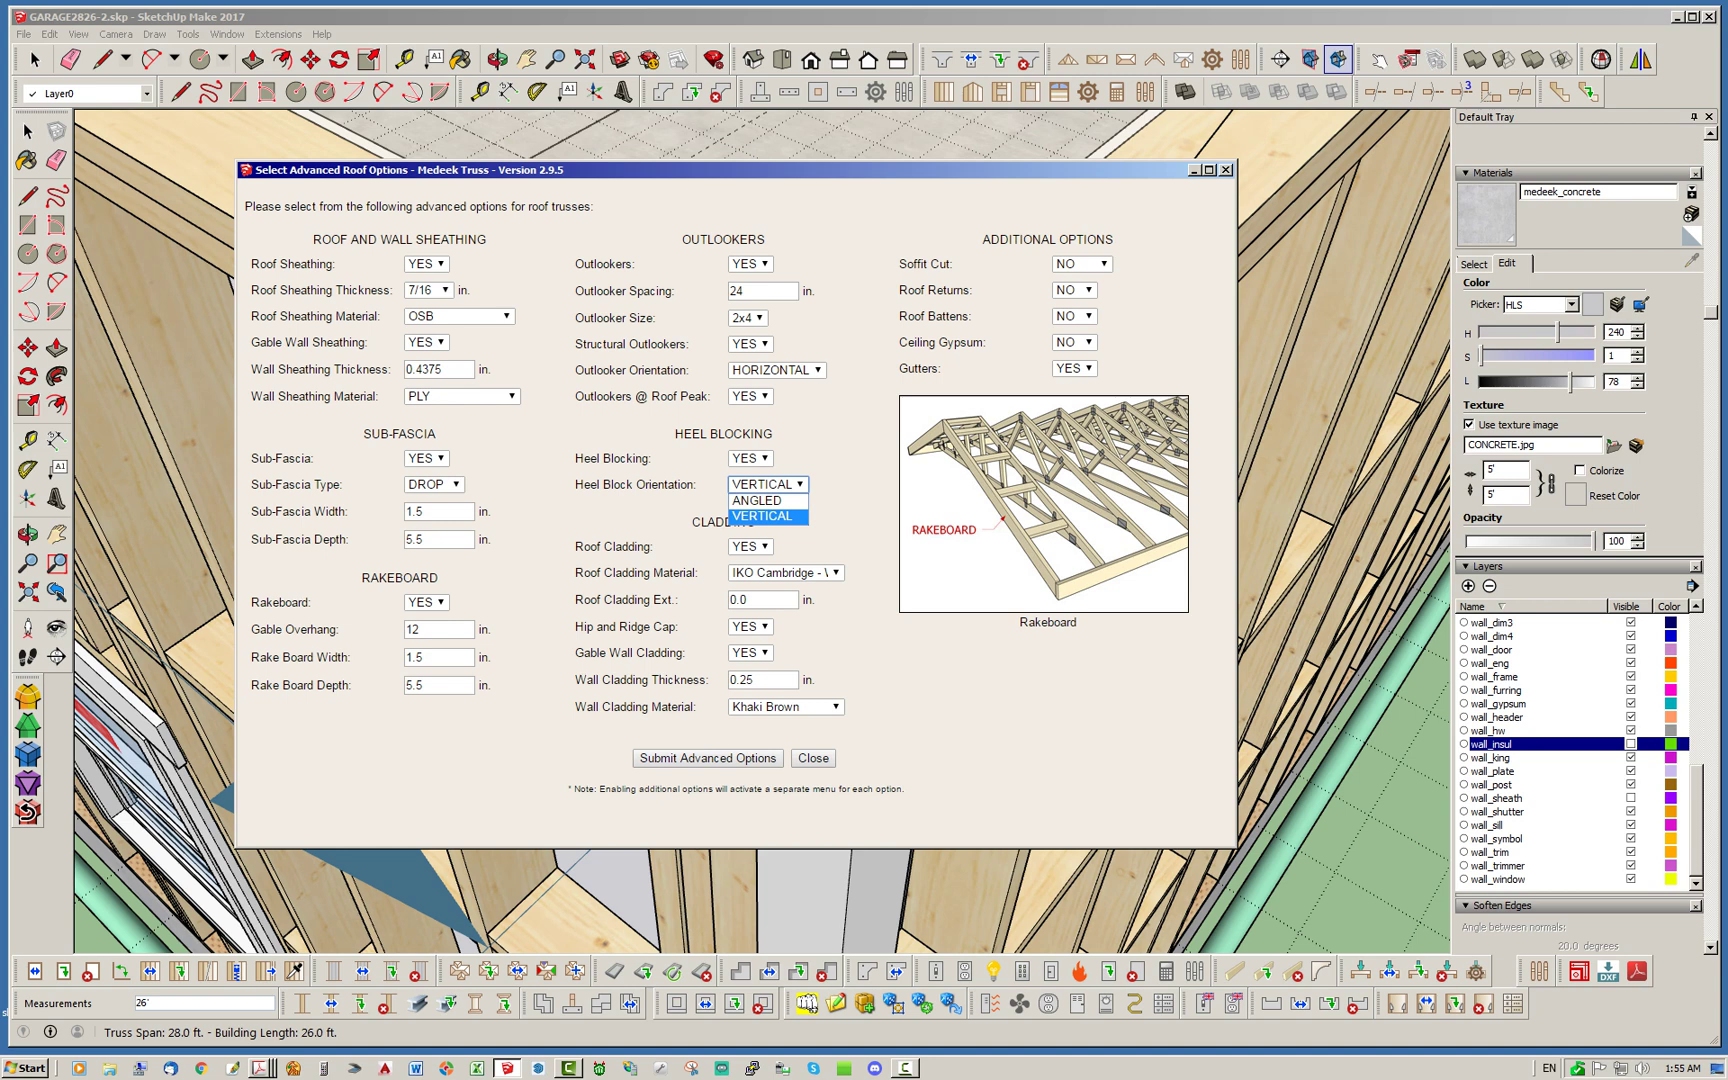
{"action": "left_click", "coordinate": [763, 516]}
{"action": "left_click", "coordinate": [868, 498]}
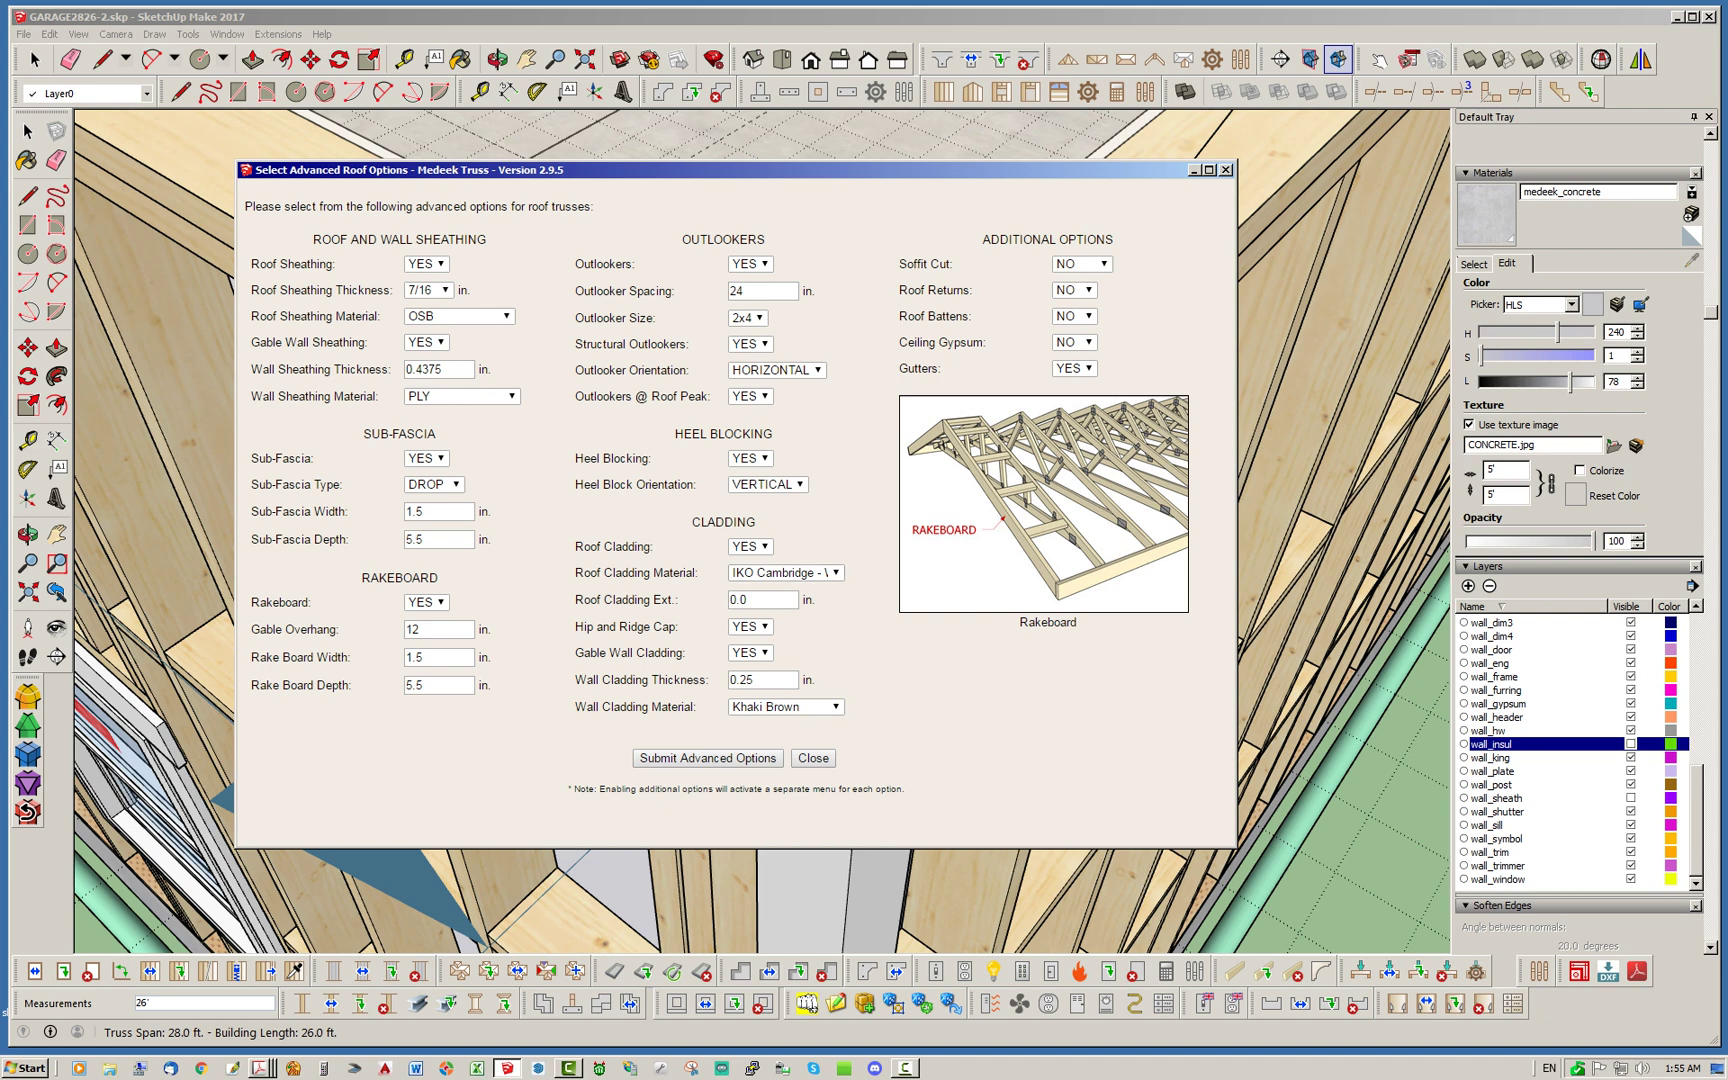
Set the gable wall cladding material to Boothbay Blue and Ceiling Gypsum to YES, and submit the advanced roof options
{"action": "left_click", "coordinate": [786, 707]}
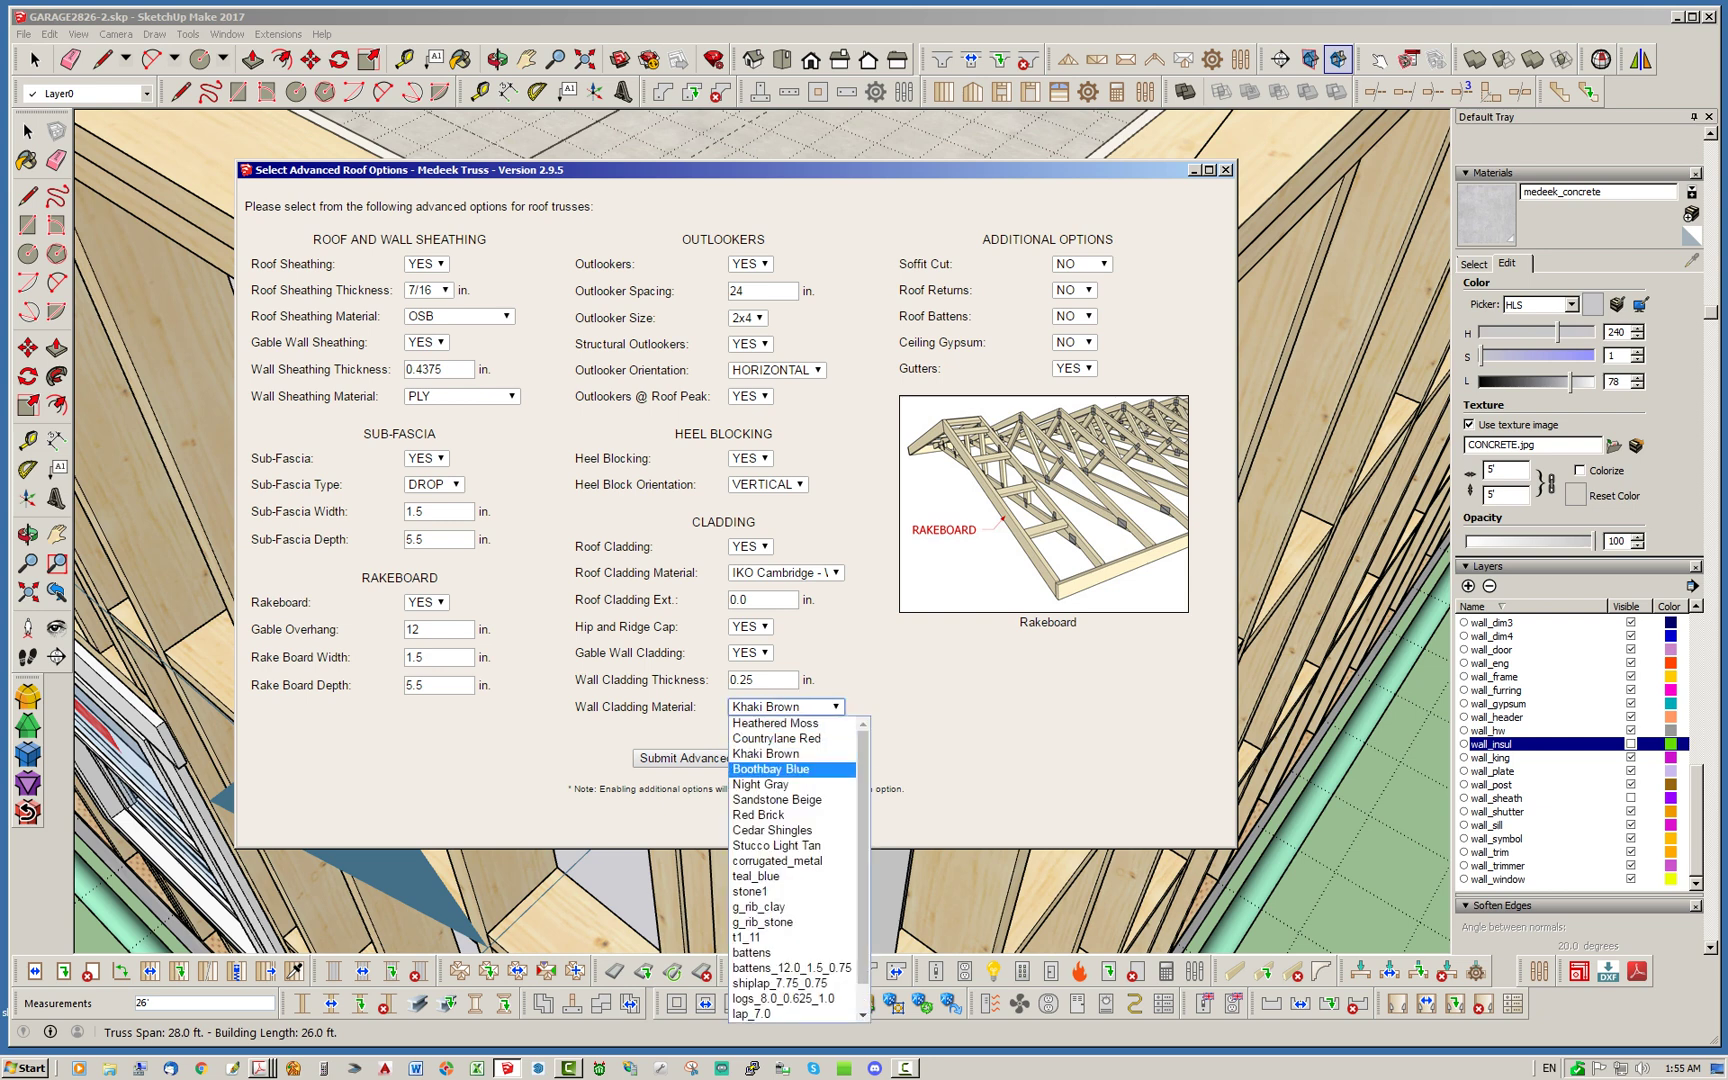
{"action": "left_click", "coordinate": [790, 769]}
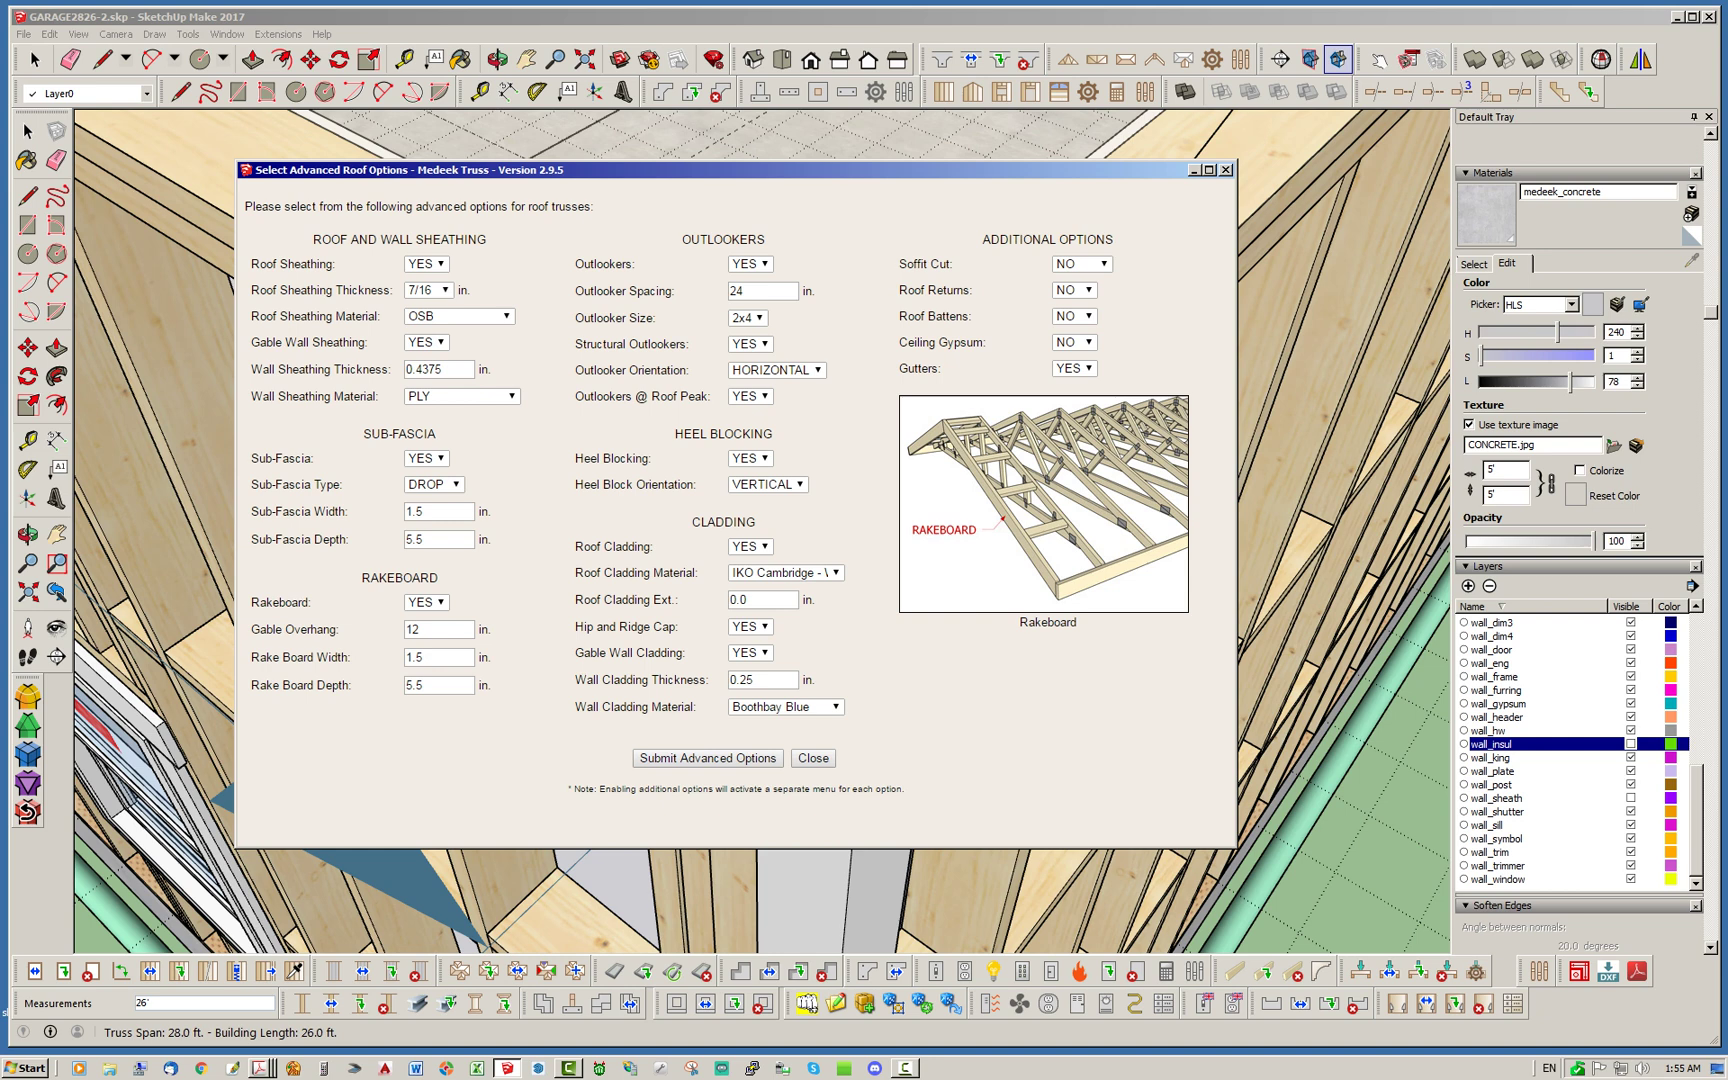
{"action": "left_click", "coordinate": [1073, 342]}
{"action": "left_click", "coordinate": [1070, 373]}
{"action": "left_click", "coordinate": [707, 758]}
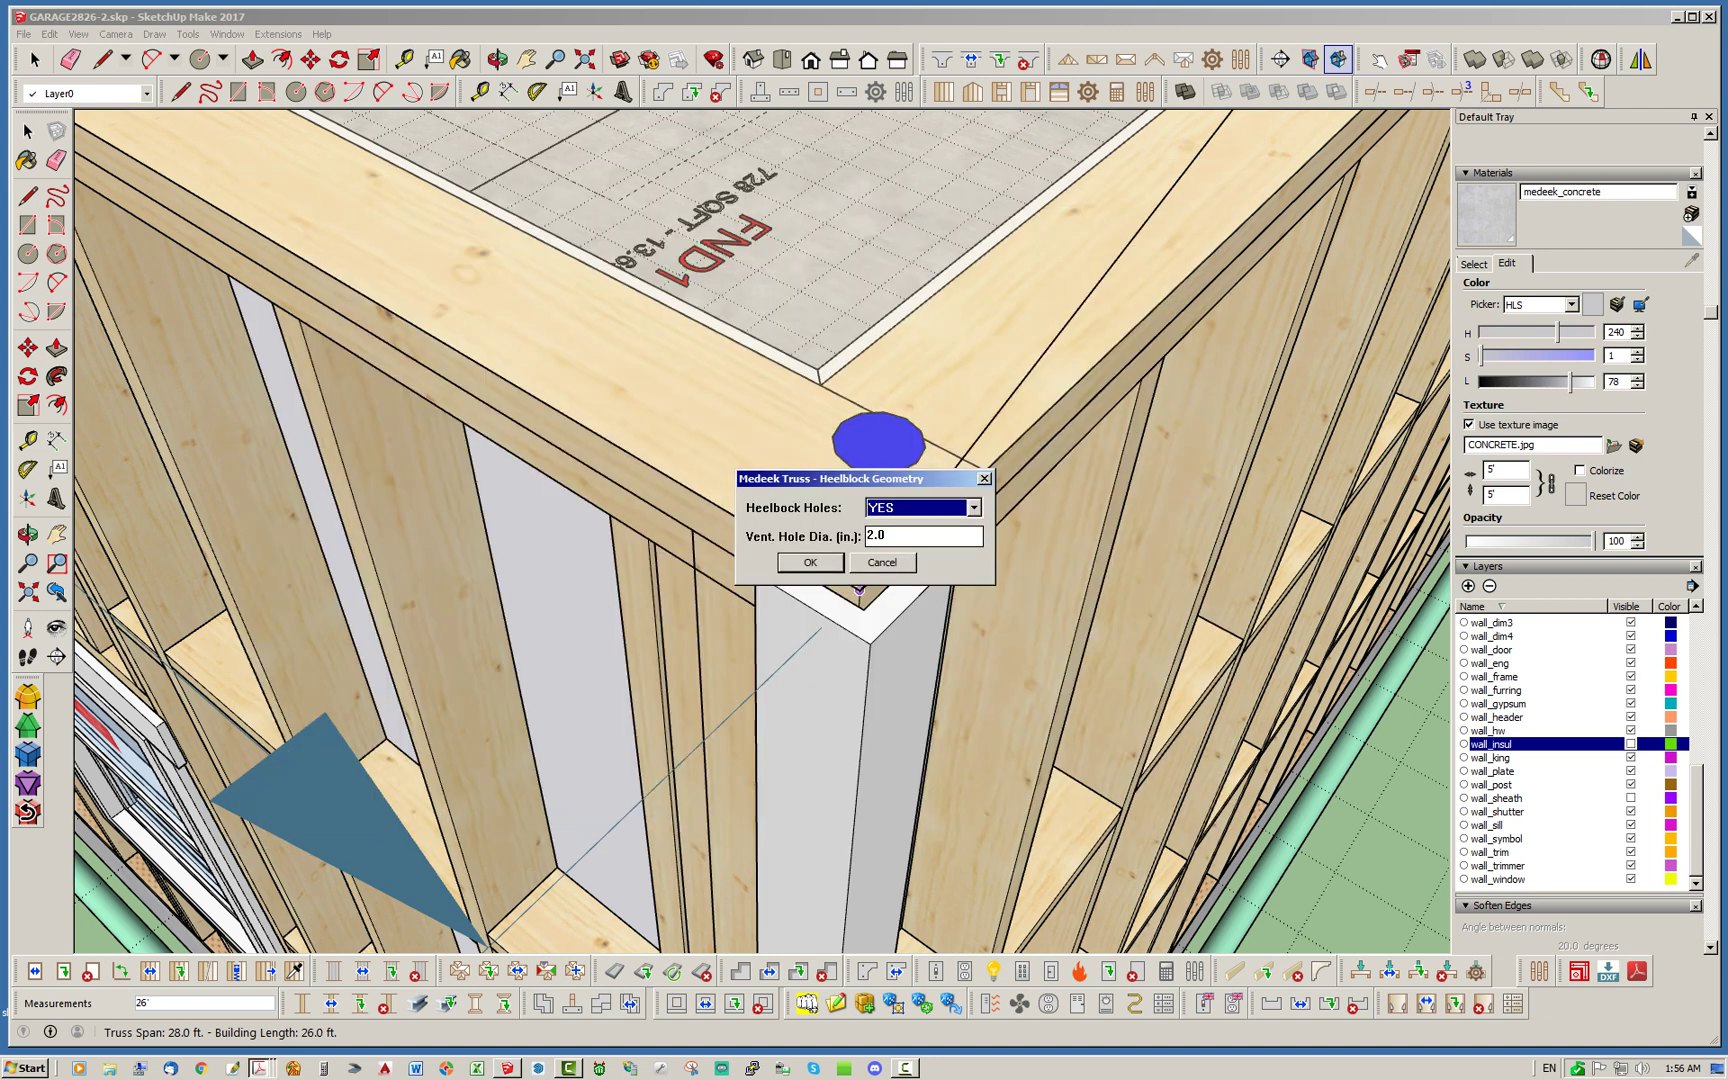
Accept the heelblock and 1/2 in. ceiling gypsum geometry, and generate the roof with K5 gutters and a 144 in. downspout length
{"action": "key", "text": "Return"}
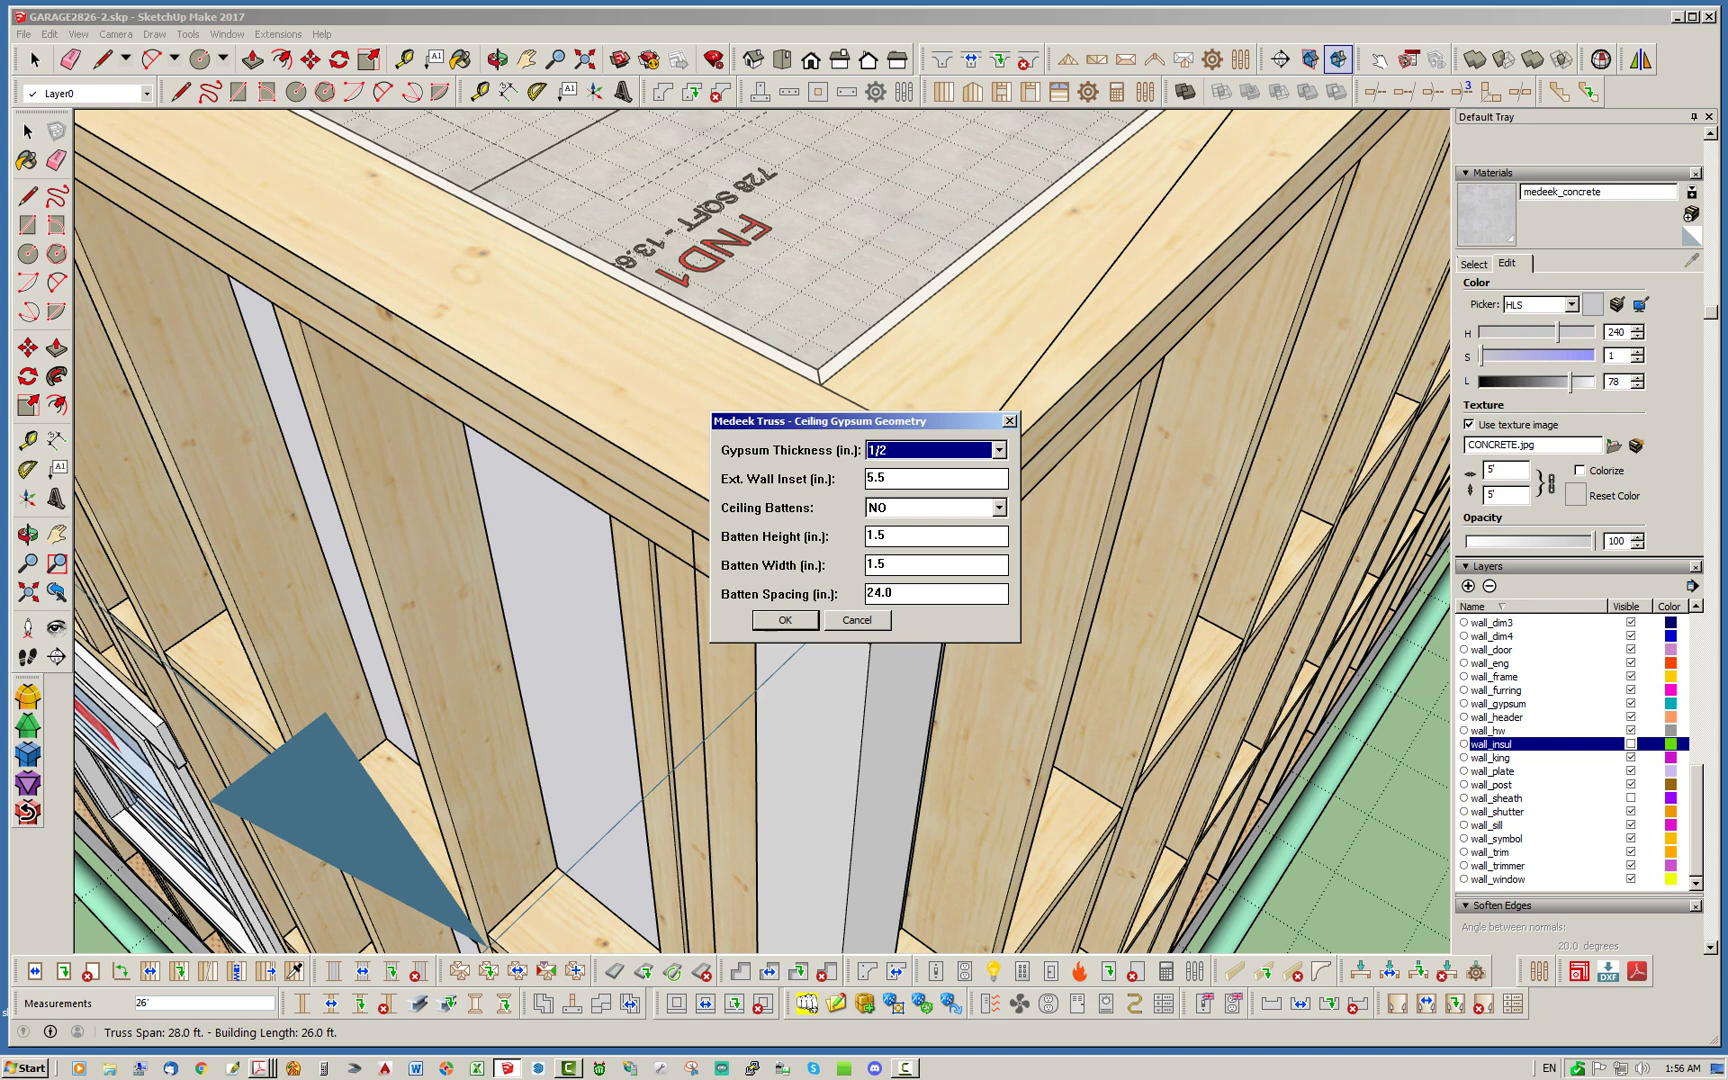
{"action": "key", "text": "Return"}
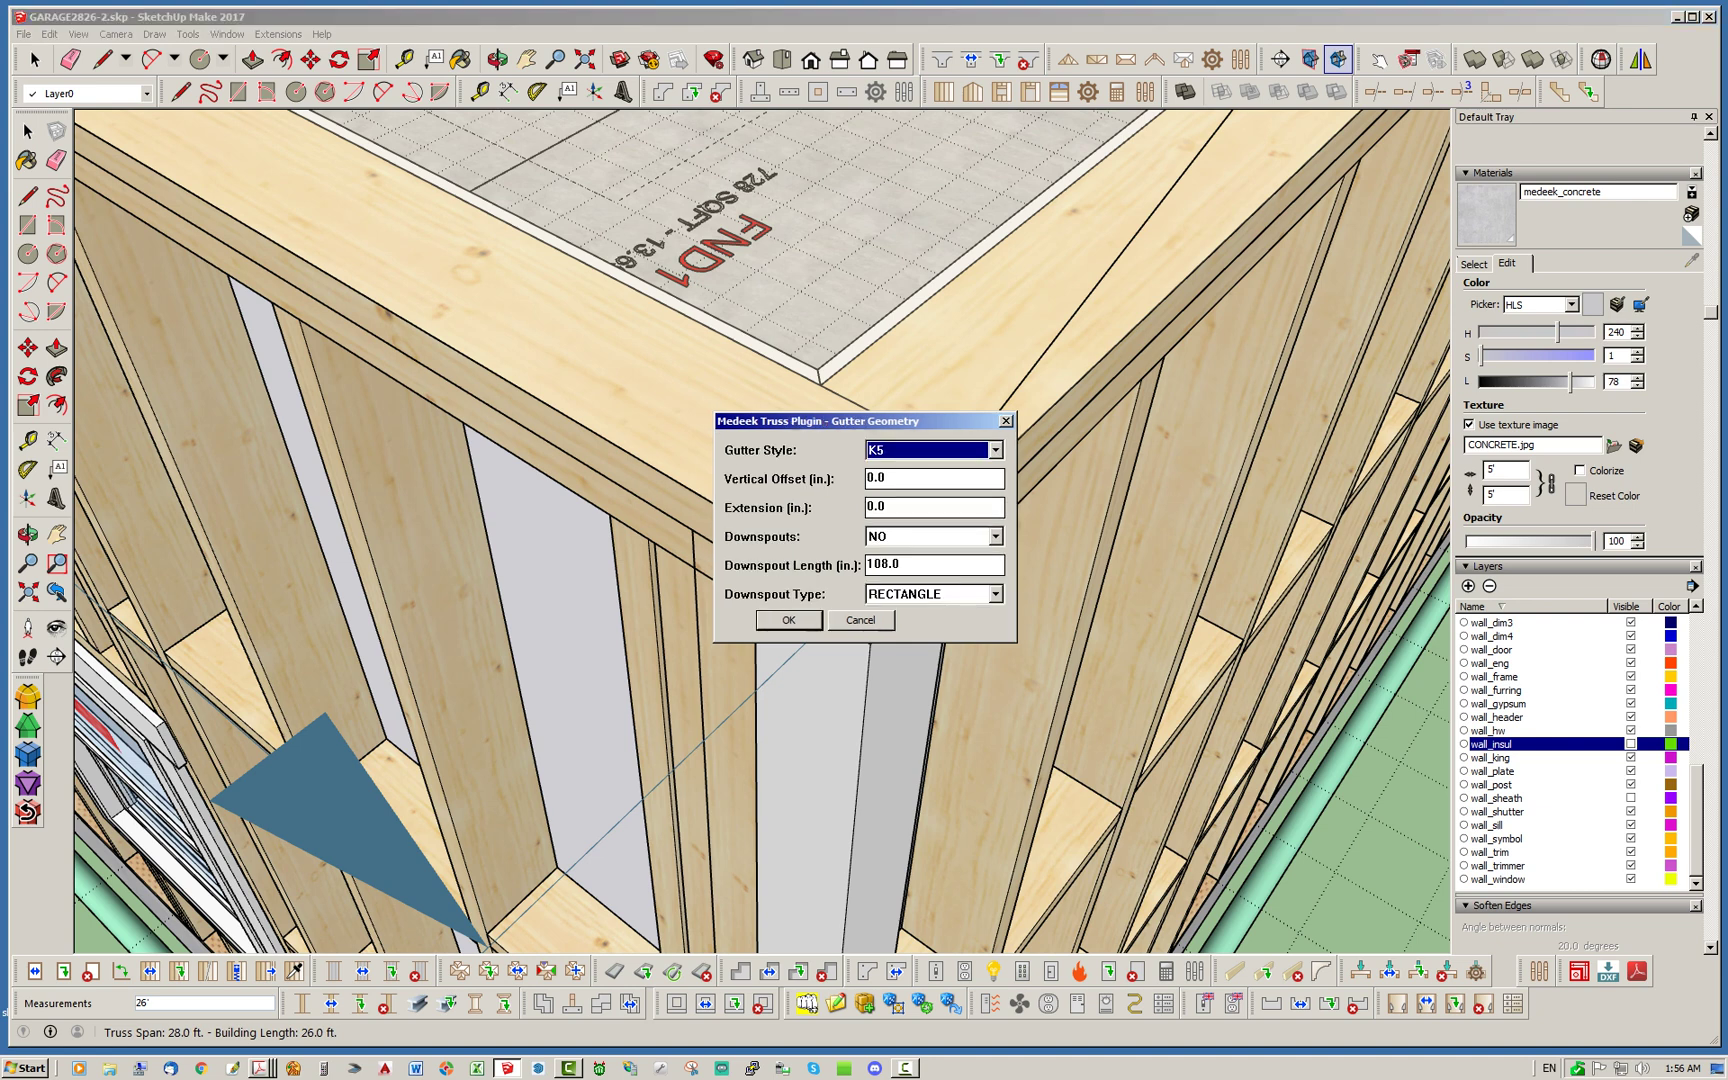
{"action": "left_click_drag", "start_coordinate": [904, 565], "coordinate": [866, 565]}
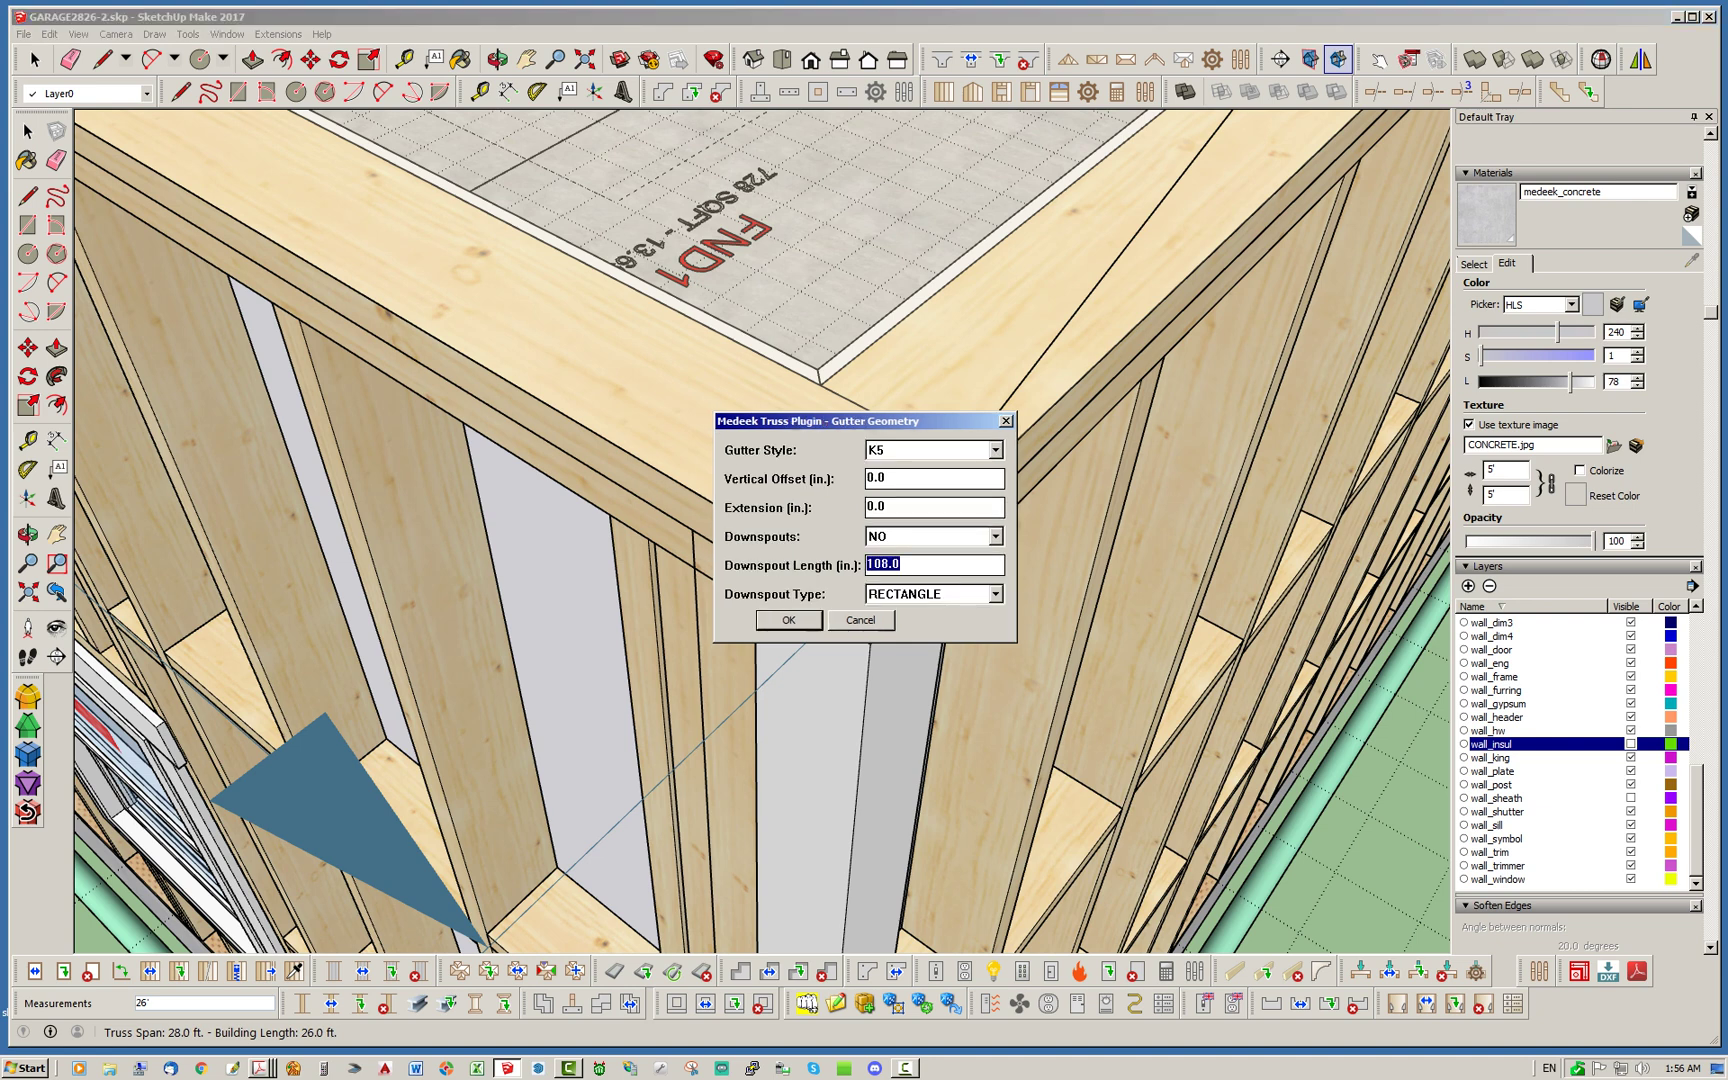
{"action": "type", "text": "144"}
{"action": "key", "text": "Return"}
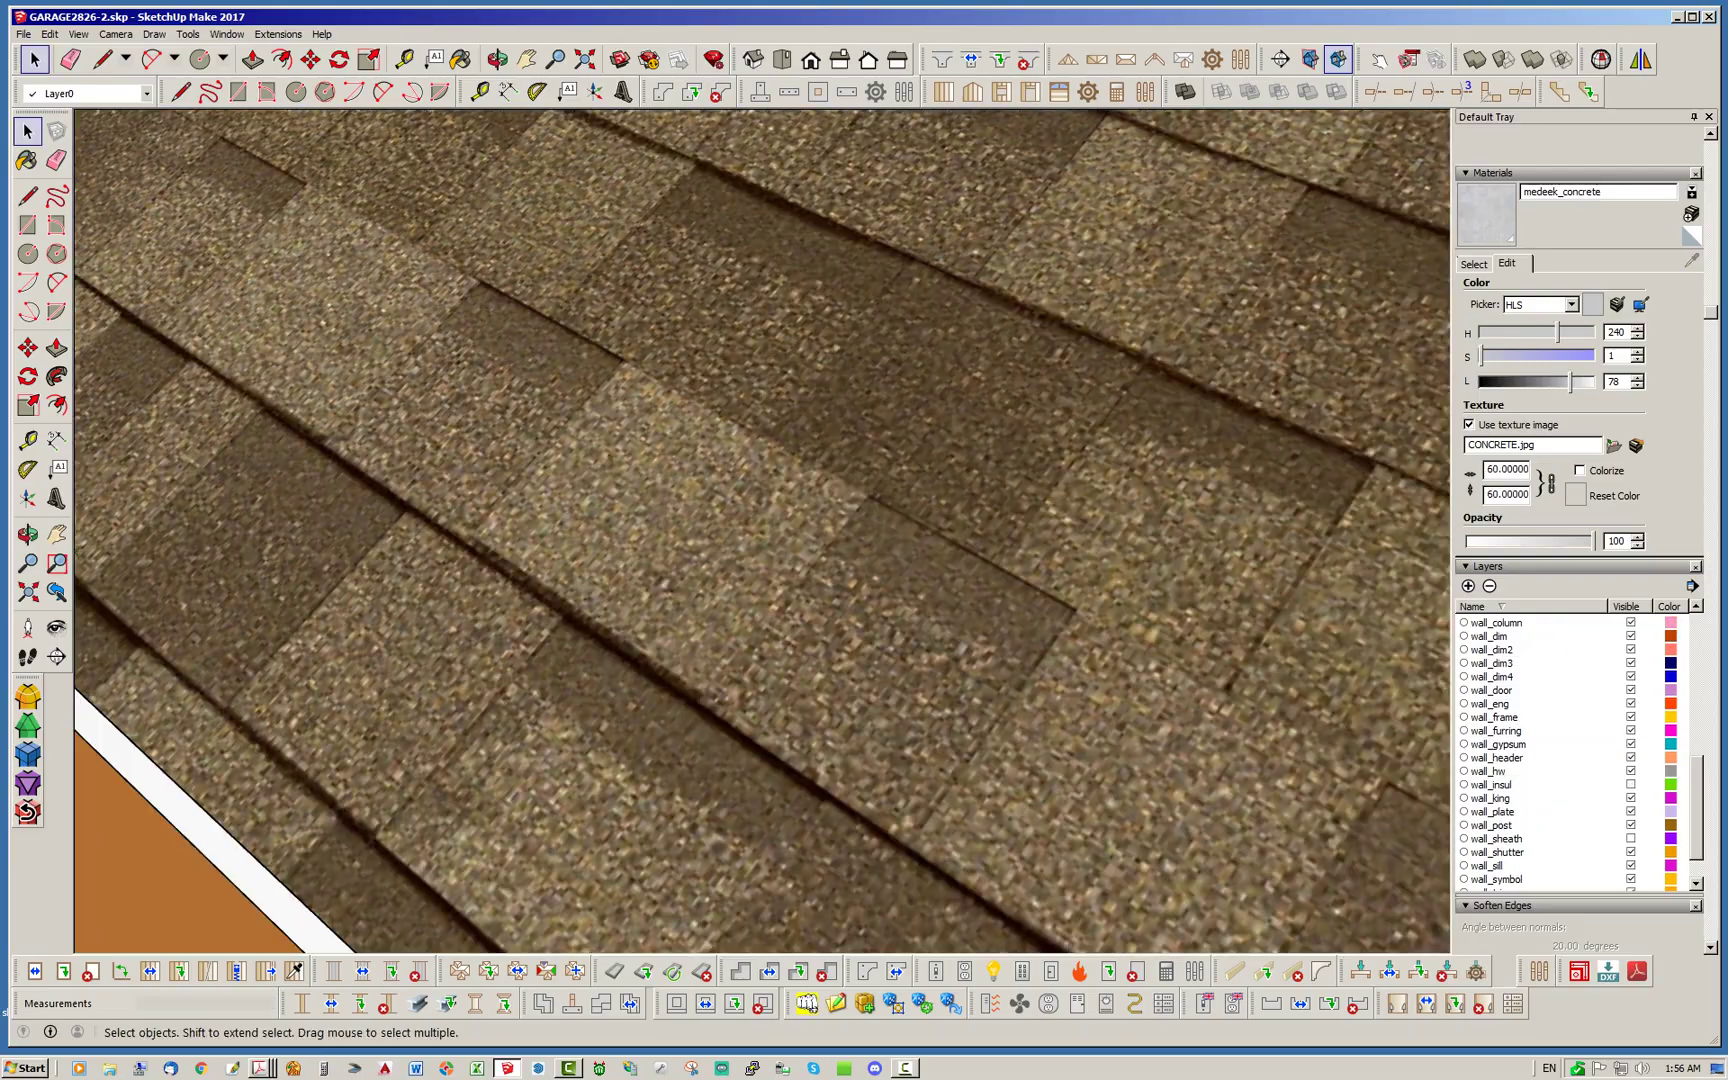
Examine the new truss roof from the front gable and the side, and look through the layer list
{"action": "scroll", "coordinate": [860, 480], "scroll_direction": "down", "scroll_amount": 12}
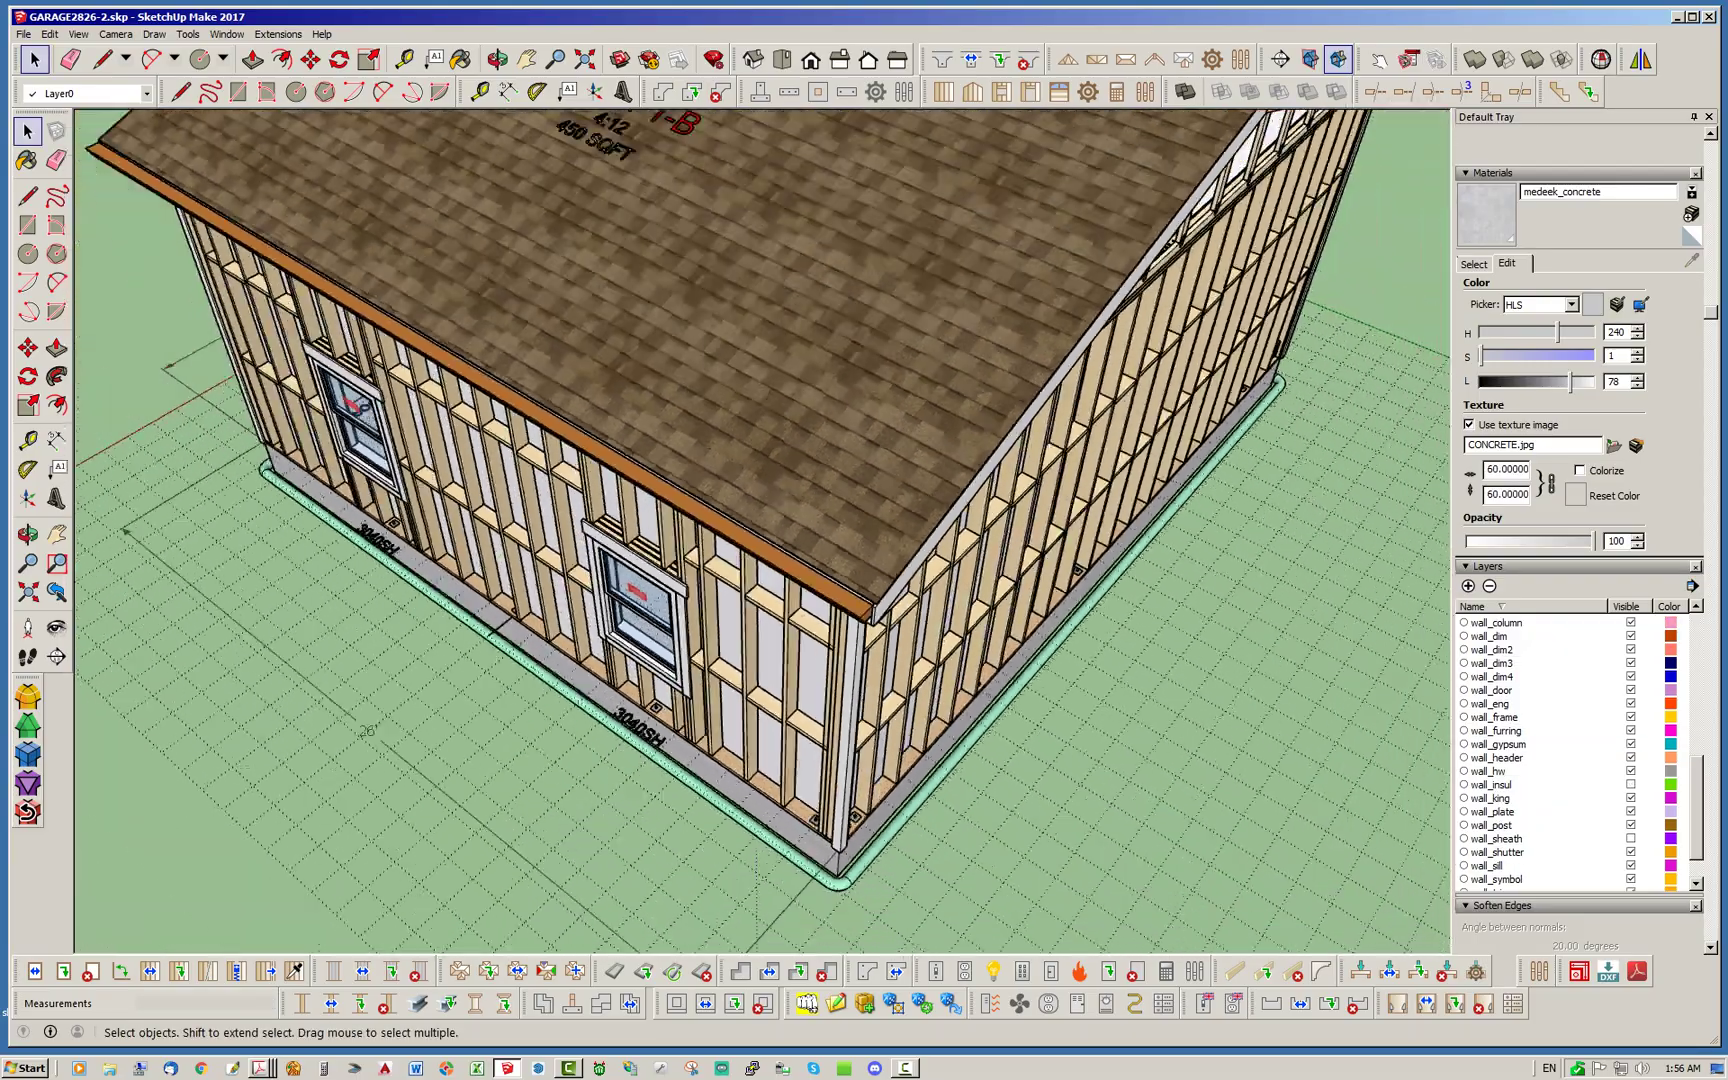
{"action": "scroll", "coordinate": [830, 500], "scroll_direction": "down", "scroll_amount": 2}
{"action": "middle_click_drag", "start_coordinate": [830, 500], "coordinate": [1095, 420]}
{"action": "middle_click_drag", "start_coordinate": [720, 520], "coordinate": [955, 418]}
{"action": "middle_click_drag", "start_coordinate": [765, 622], "coordinate": [779, 624]}
{"action": "scroll", "coordinate": [778, 624], "scroll_direction": "down", "scroll_amount": 3}
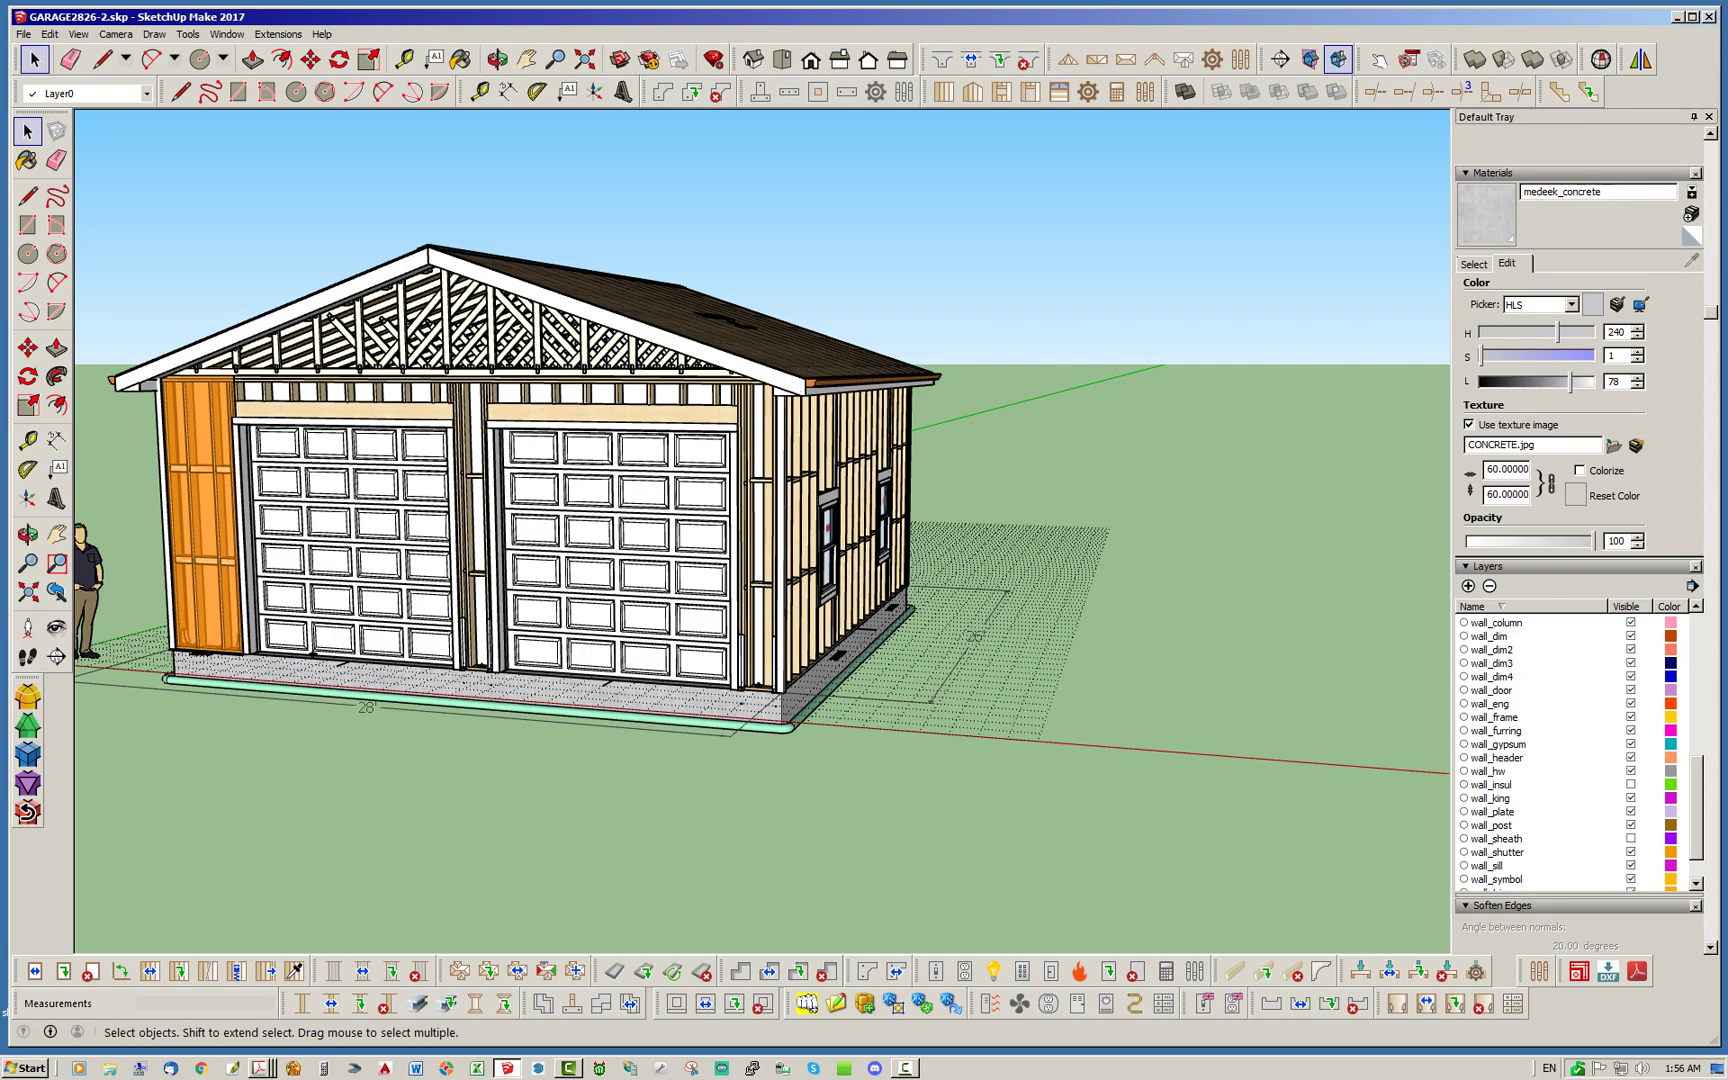
{"action": "middle_click_drag", "start_coordinate": [780, 600], "coordinate": [768, 690]}
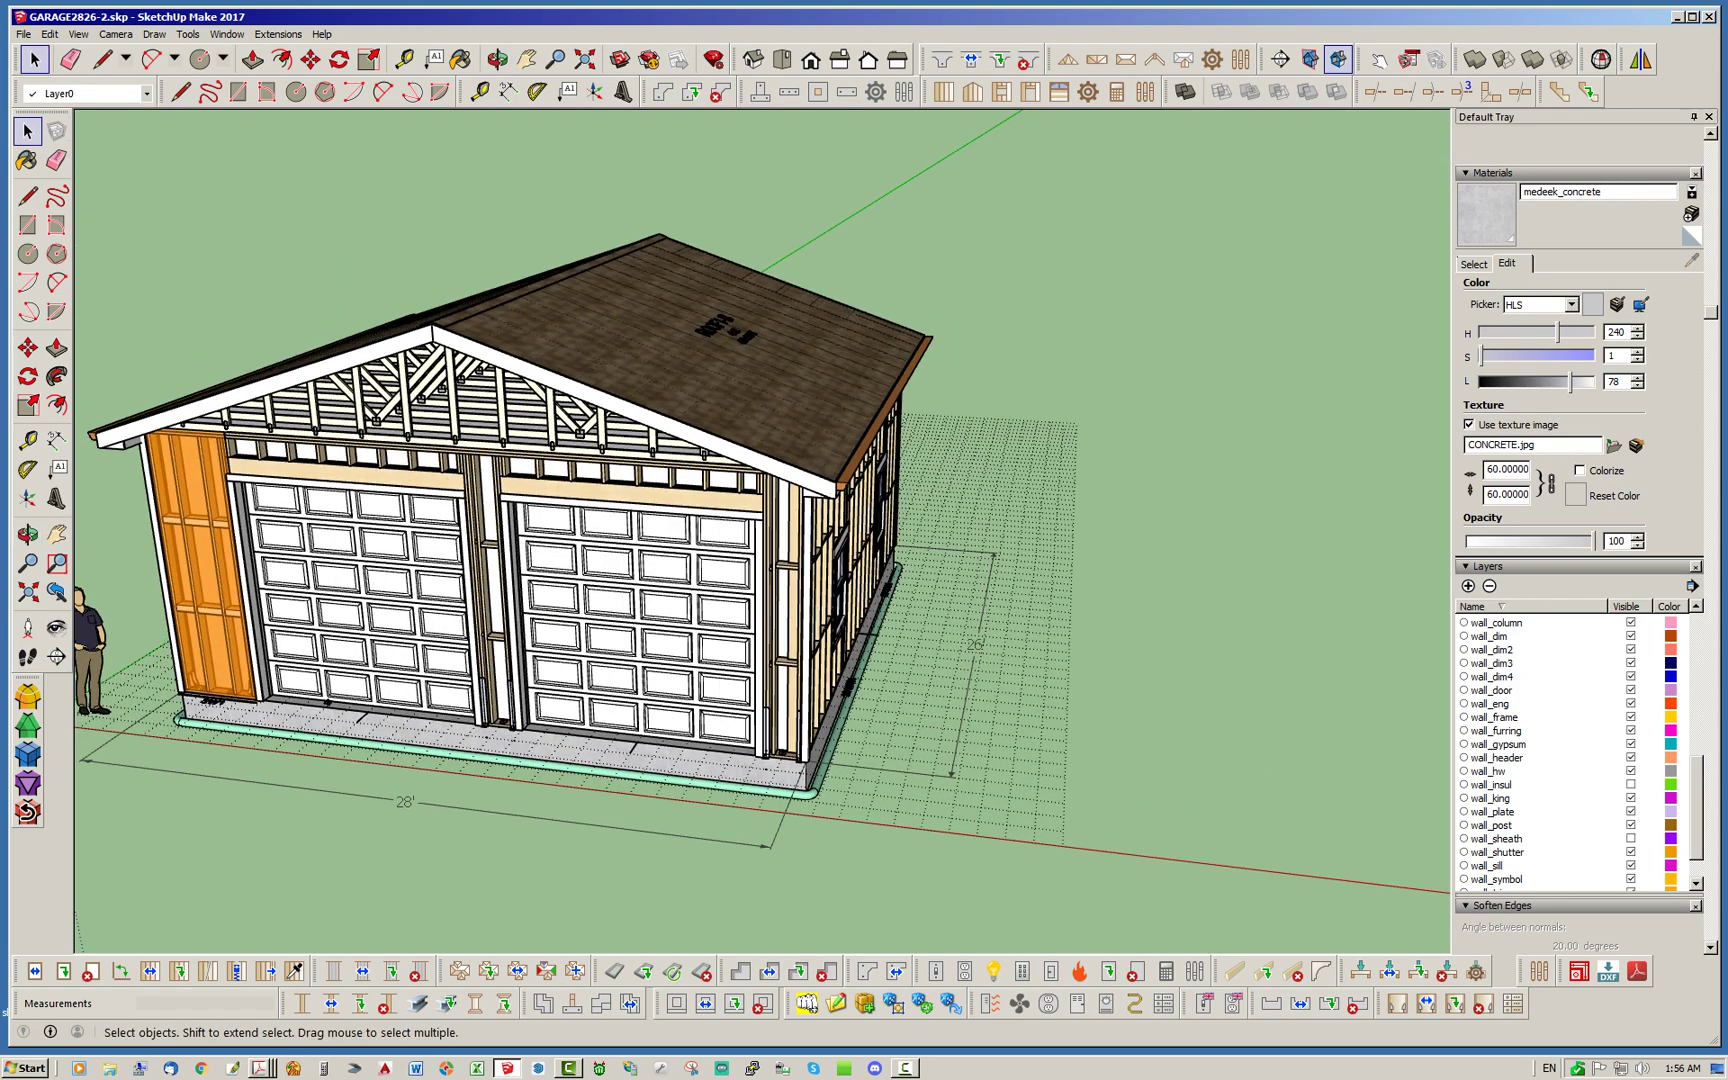
{"action": "scroll", "coordinate": [1575, 750], "scroll_direction": "down", "scroll_amount": 1}
{"action": "scroll", "coordinate": [1575, 750], "scroll_direction": "up", "scroll_amount": 8}
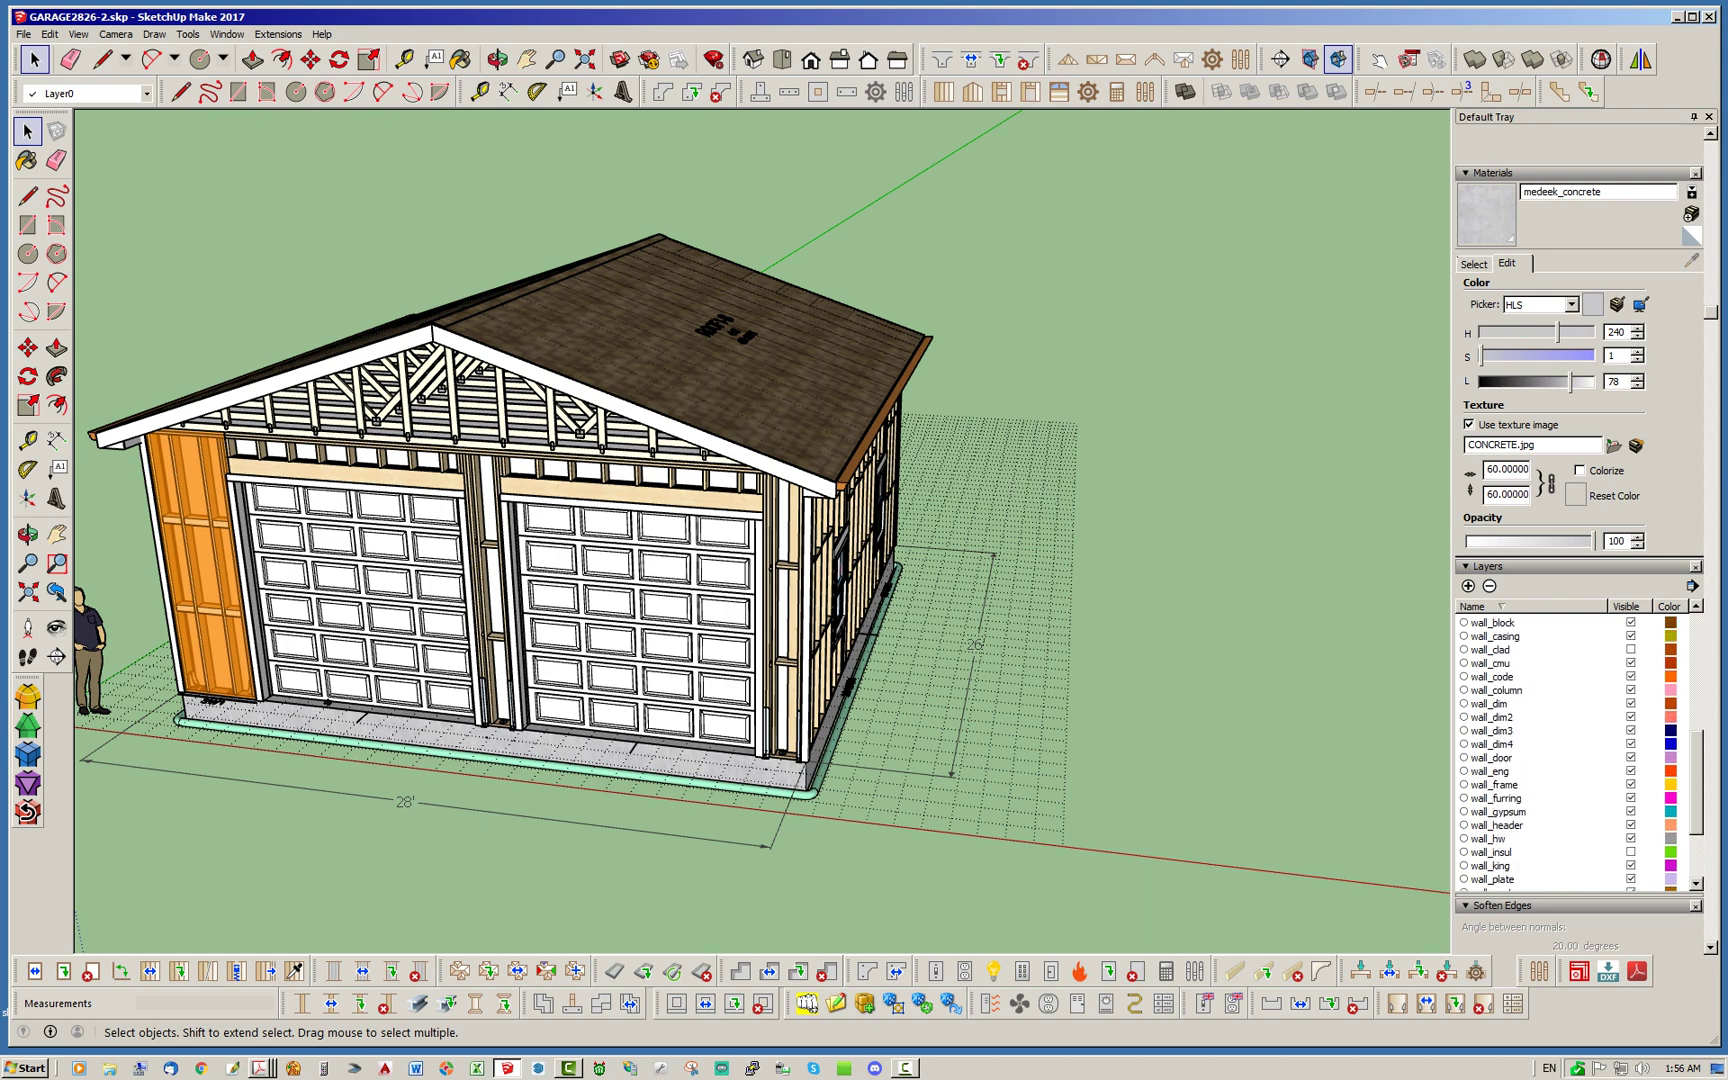
{"action": "scroll", "coordinate": [1575, 750], "scroll_direction": "up", "scroll_amount": 2}
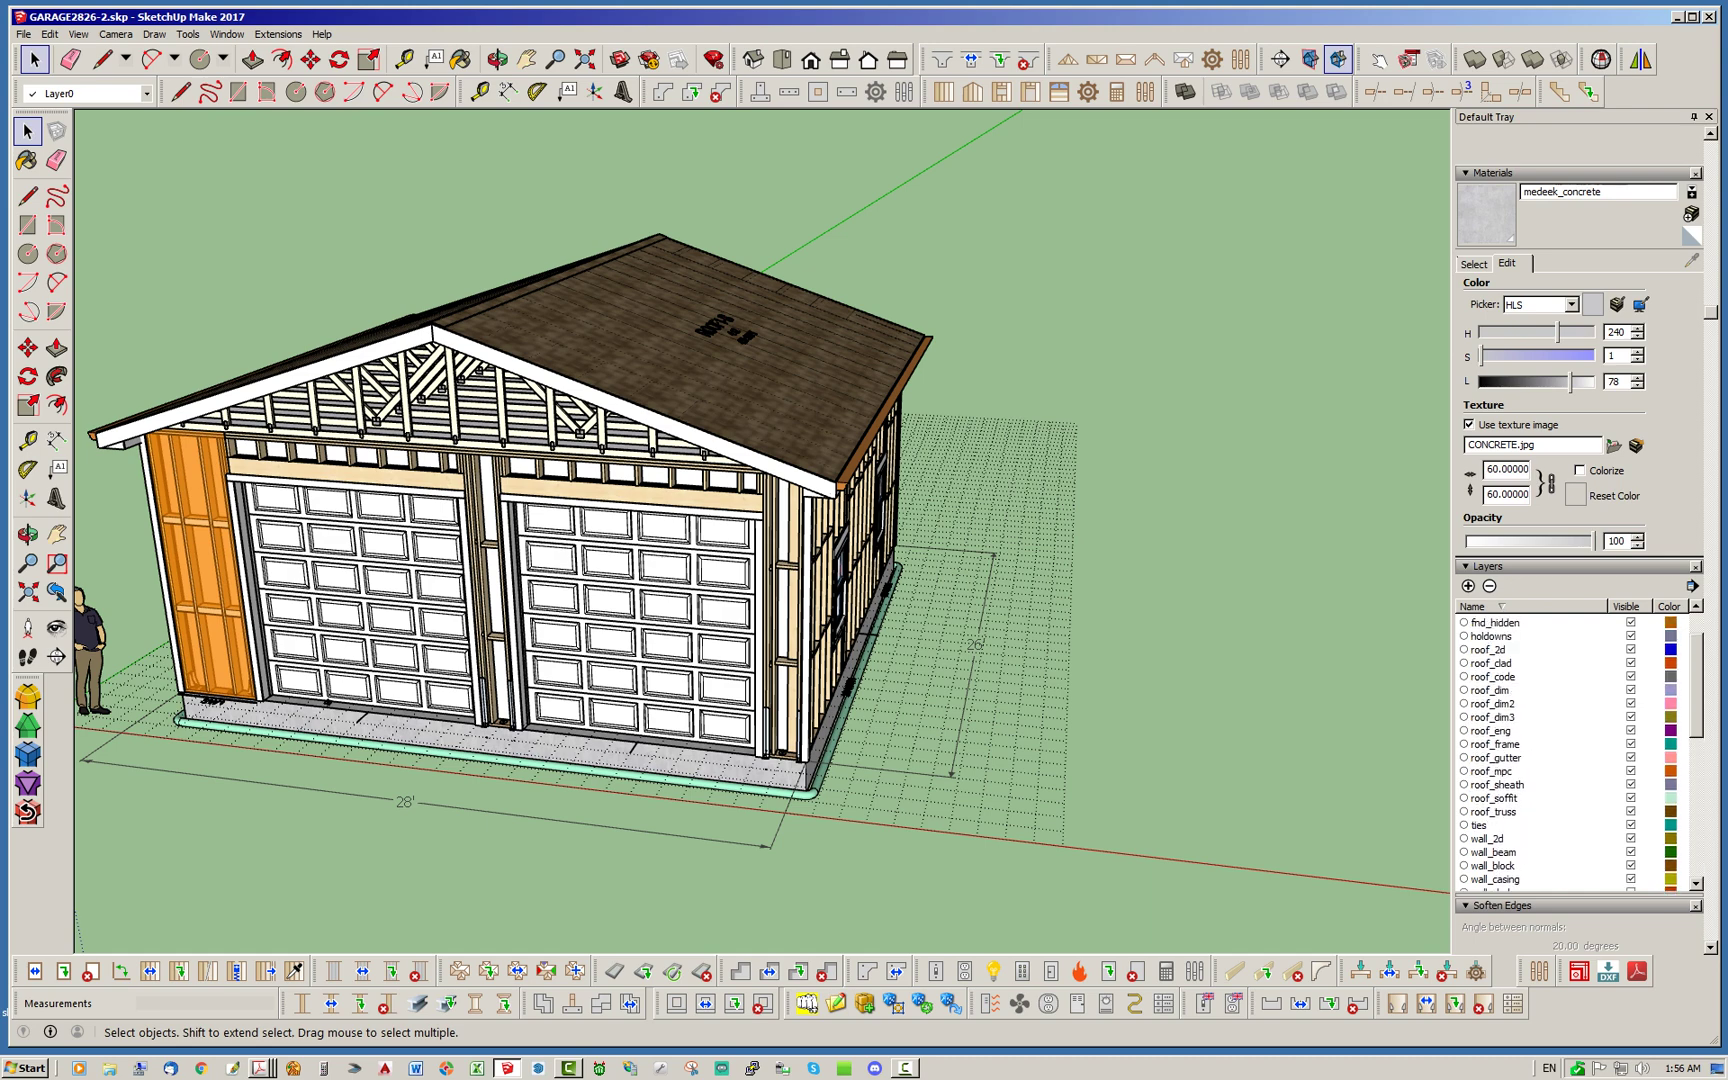
{"action": "middle_click_drag", "start_coordinate": [820, 560], "coordinate": [740, 580]}
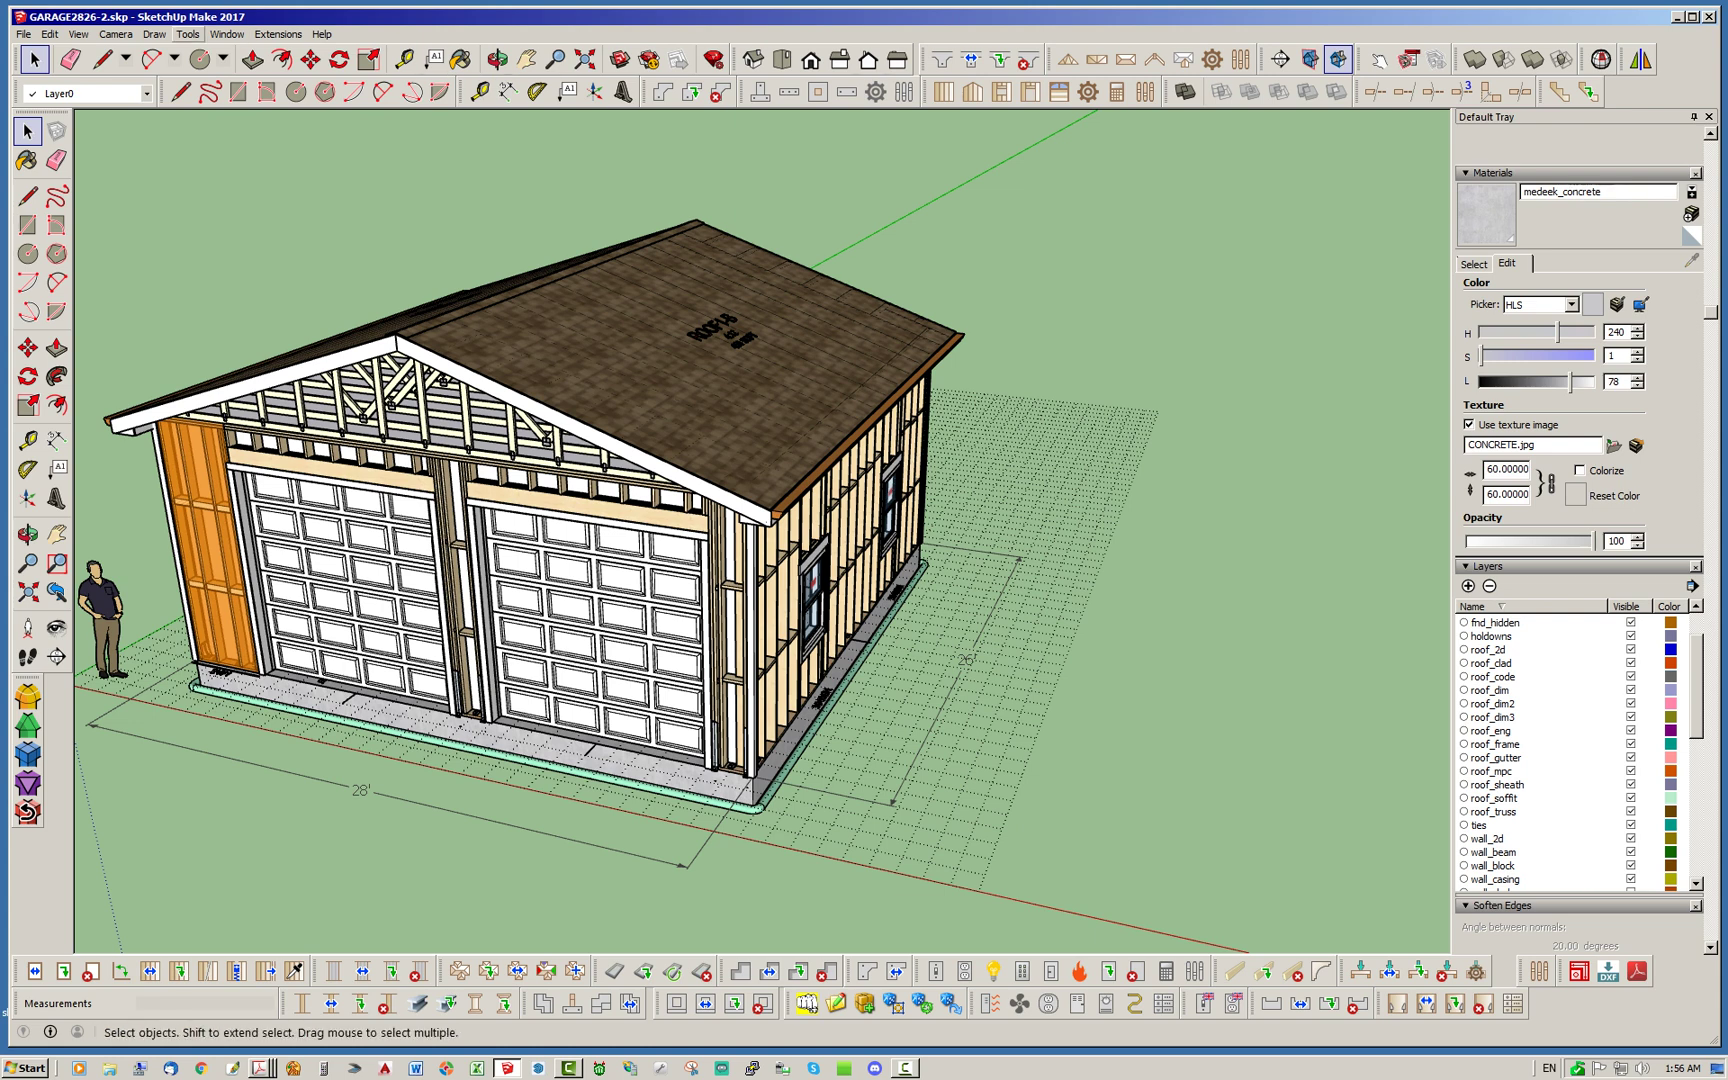
Open the Ruby Console
{"action": "left_click", "coordinate": [228, 34]}
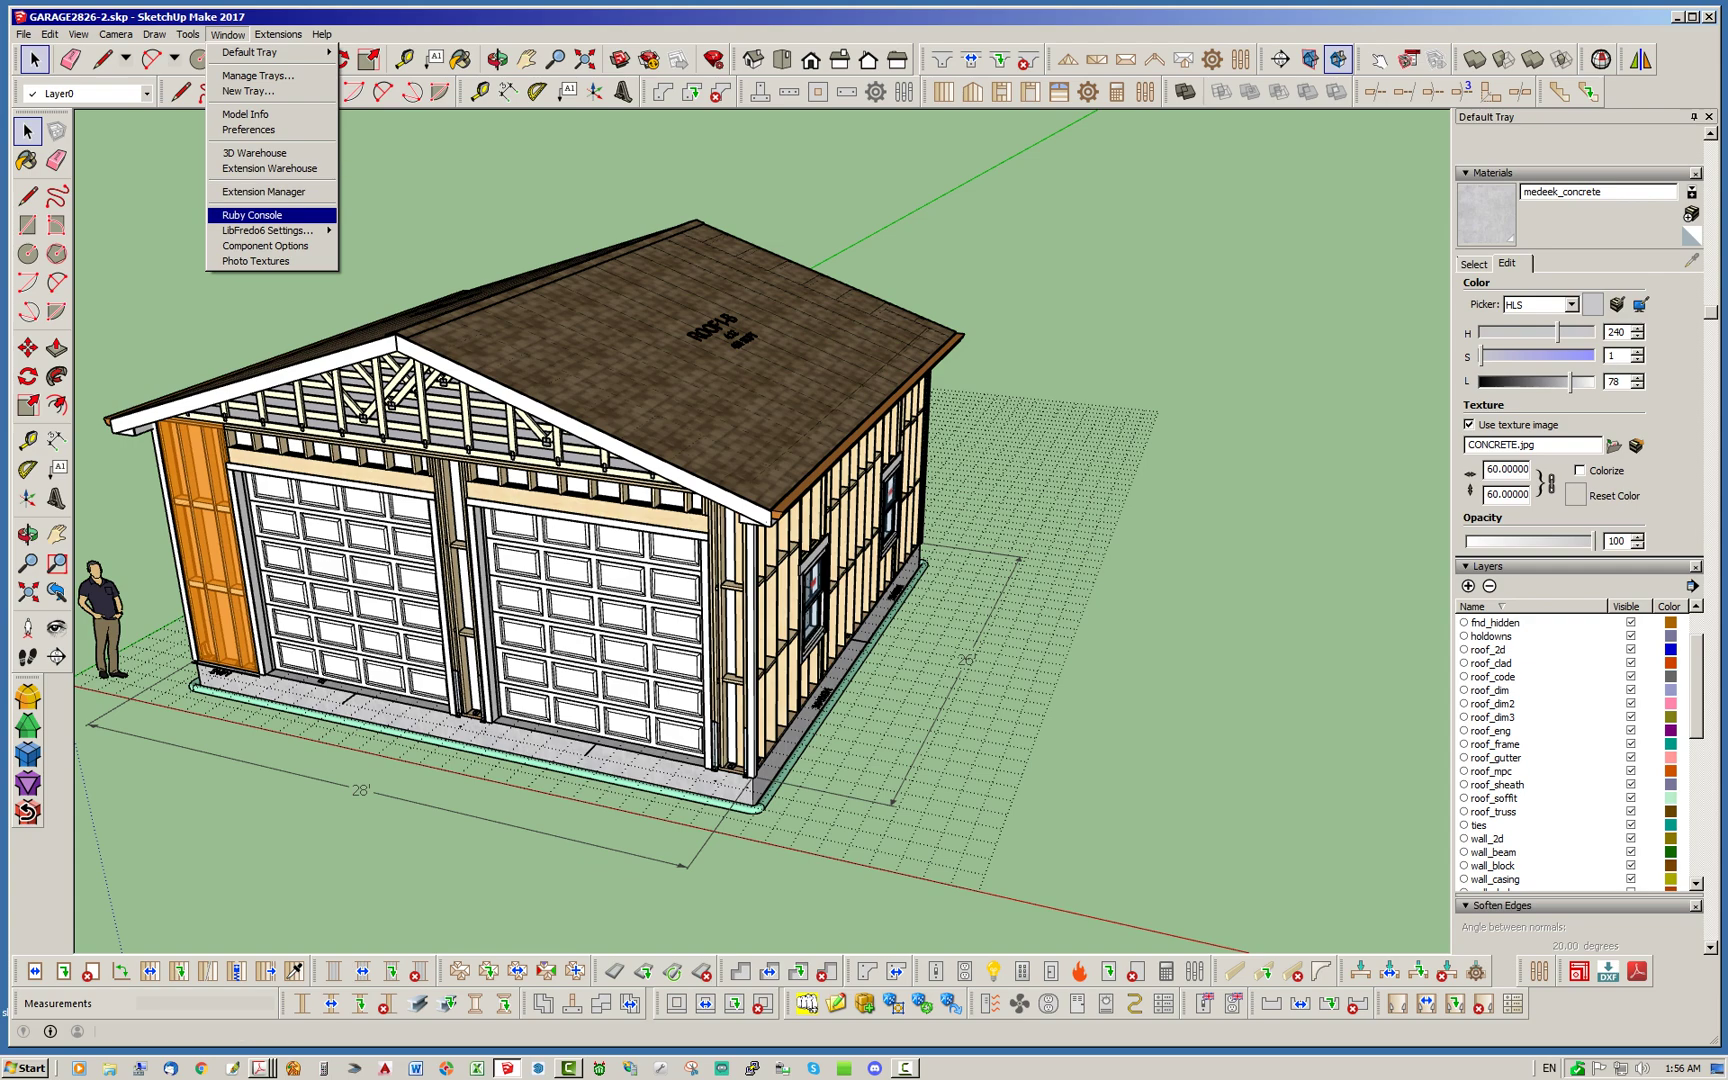
{"action": "left_click", "coordinate": [252, 215]}
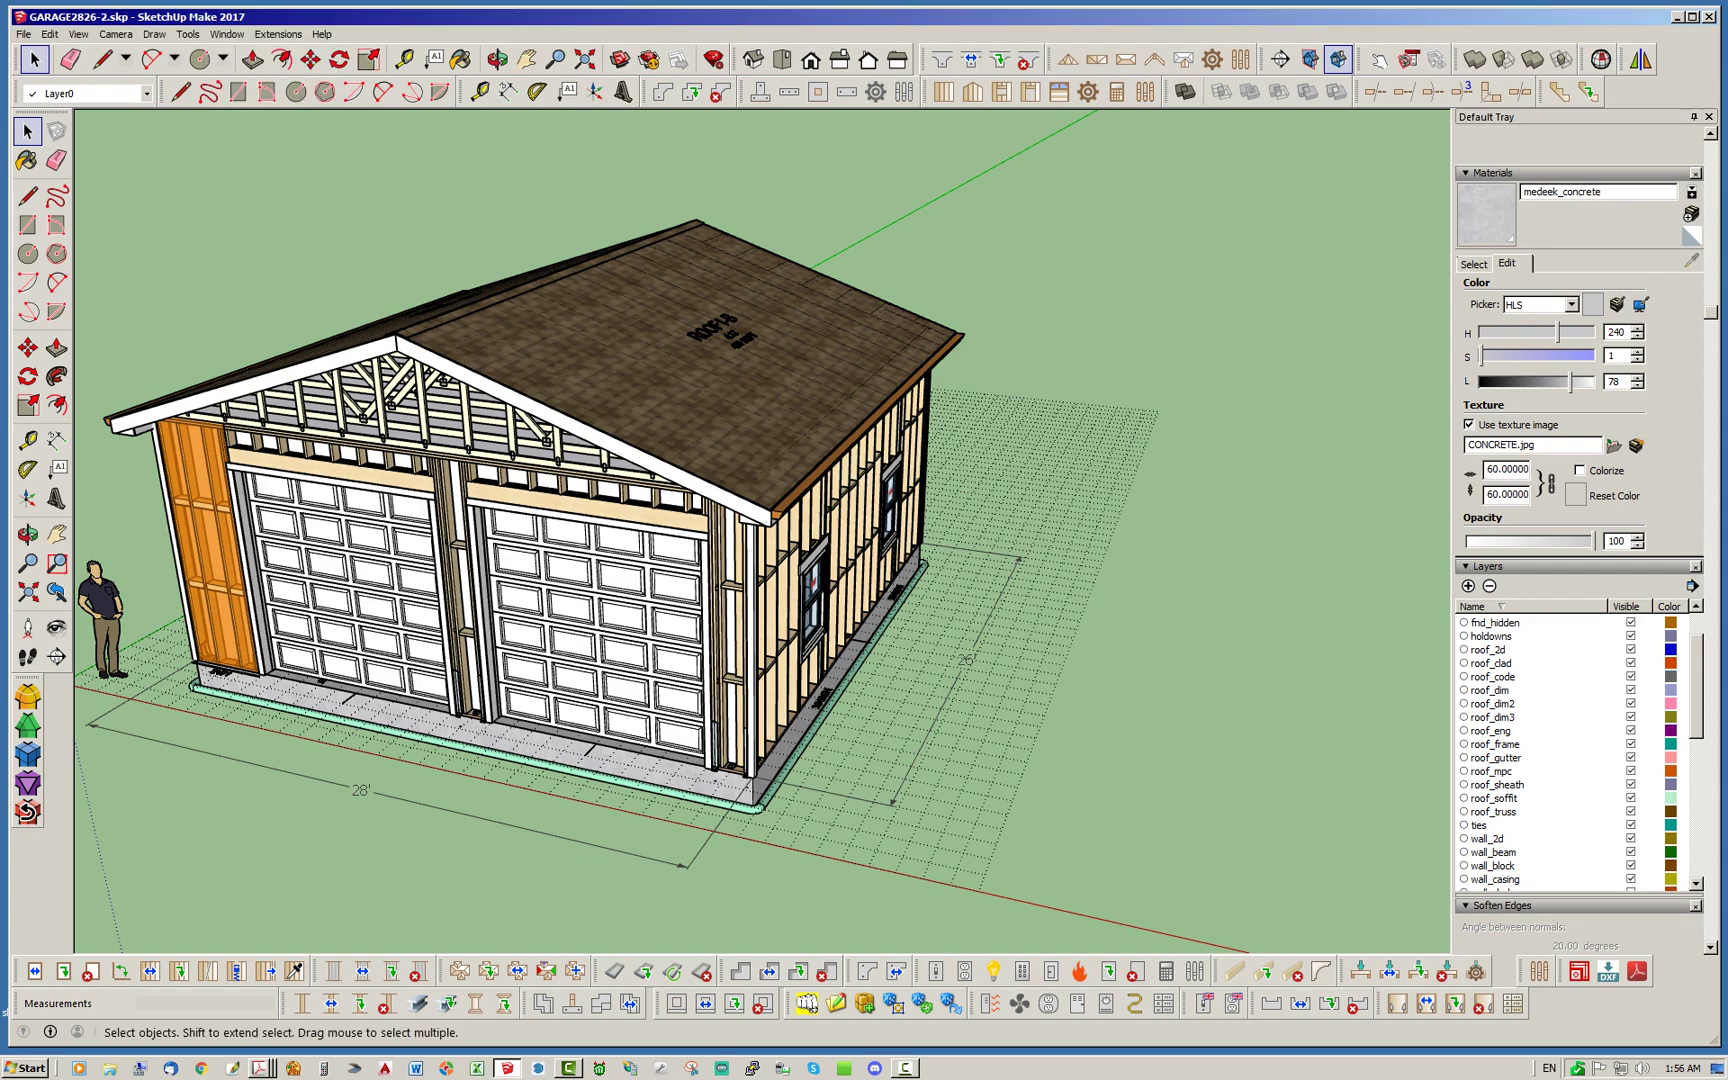
Make the wall_sheath layer visible
{"action": "mouse_move", "coordinate": [760, 540]}
{"action": "middle_mouse_down"}
{"action": "mouse_move", "coordinate": [800, 680]}
{"action": "mouse_move", "coordinate": [670, 670]}
{"action": "mouse_move", "coordinate": [705, 530]}
{"action": "mouse_move", "coordinate": [758, 515]}
{"action": "middle_mouse_up"}
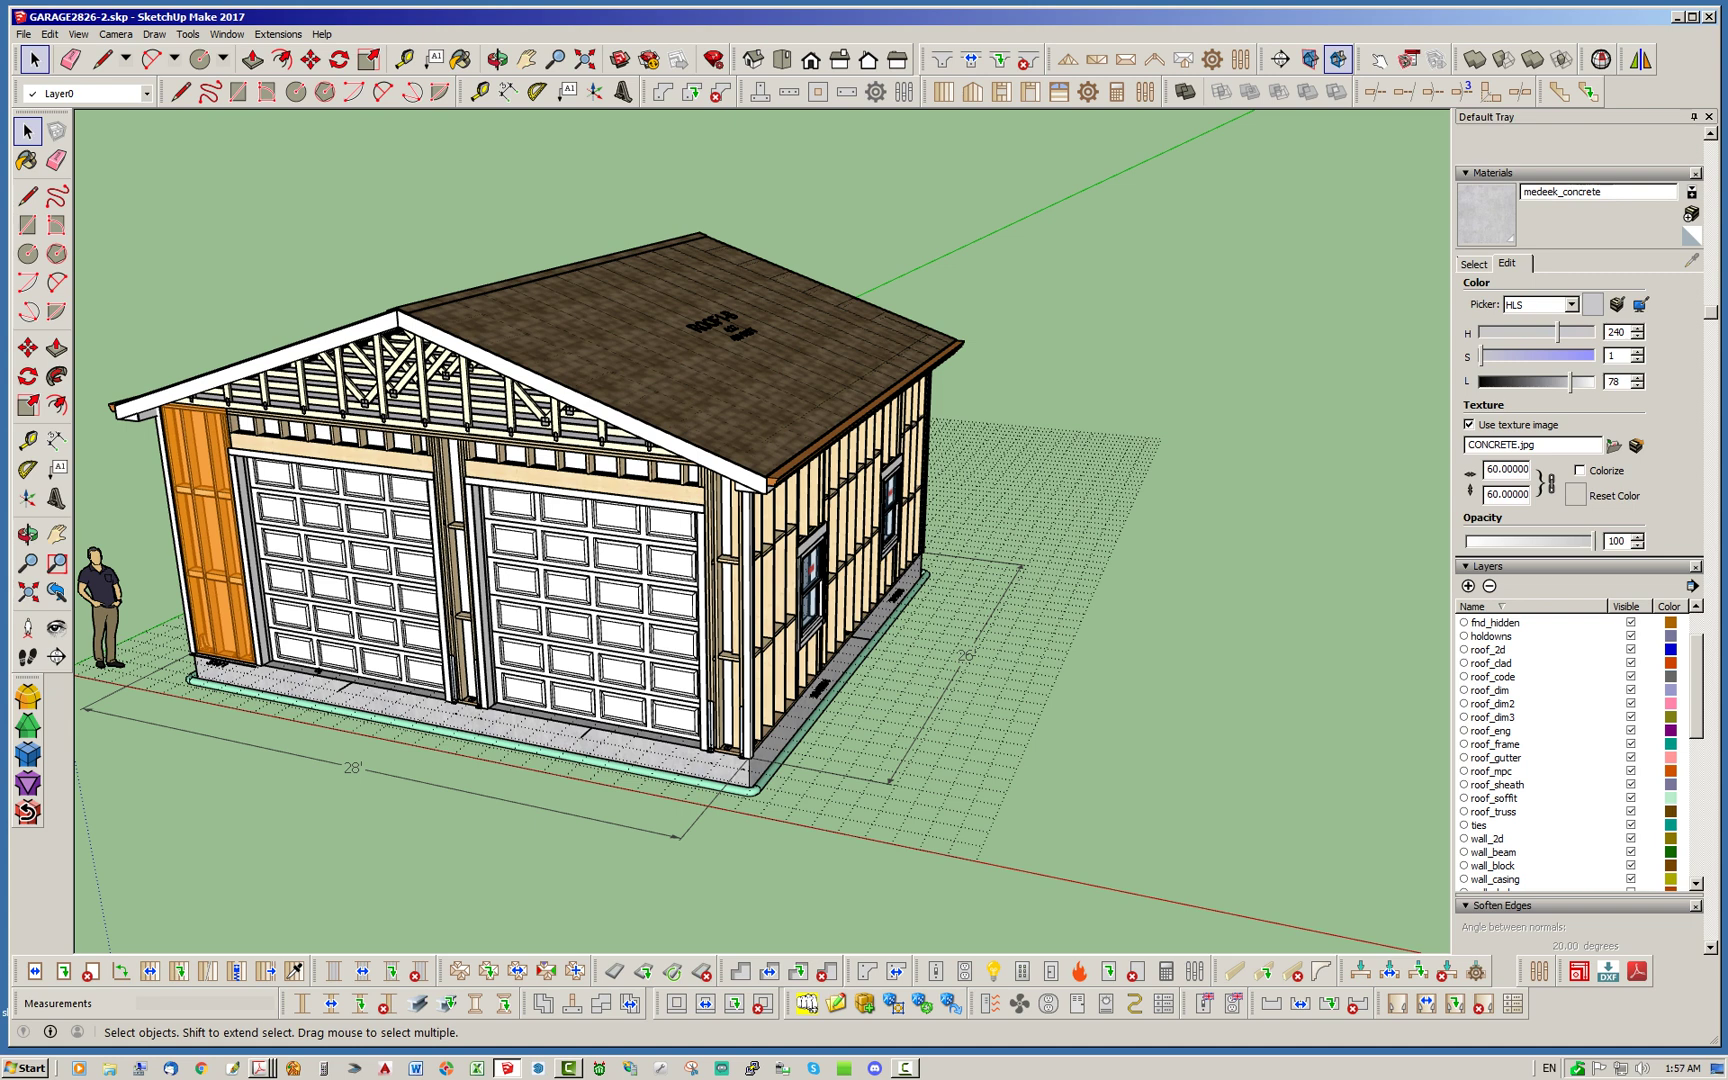
{"action": "scroll", "coordinate": [1545, 750], "scroll_direction": "down", "scroll_amount": 8}
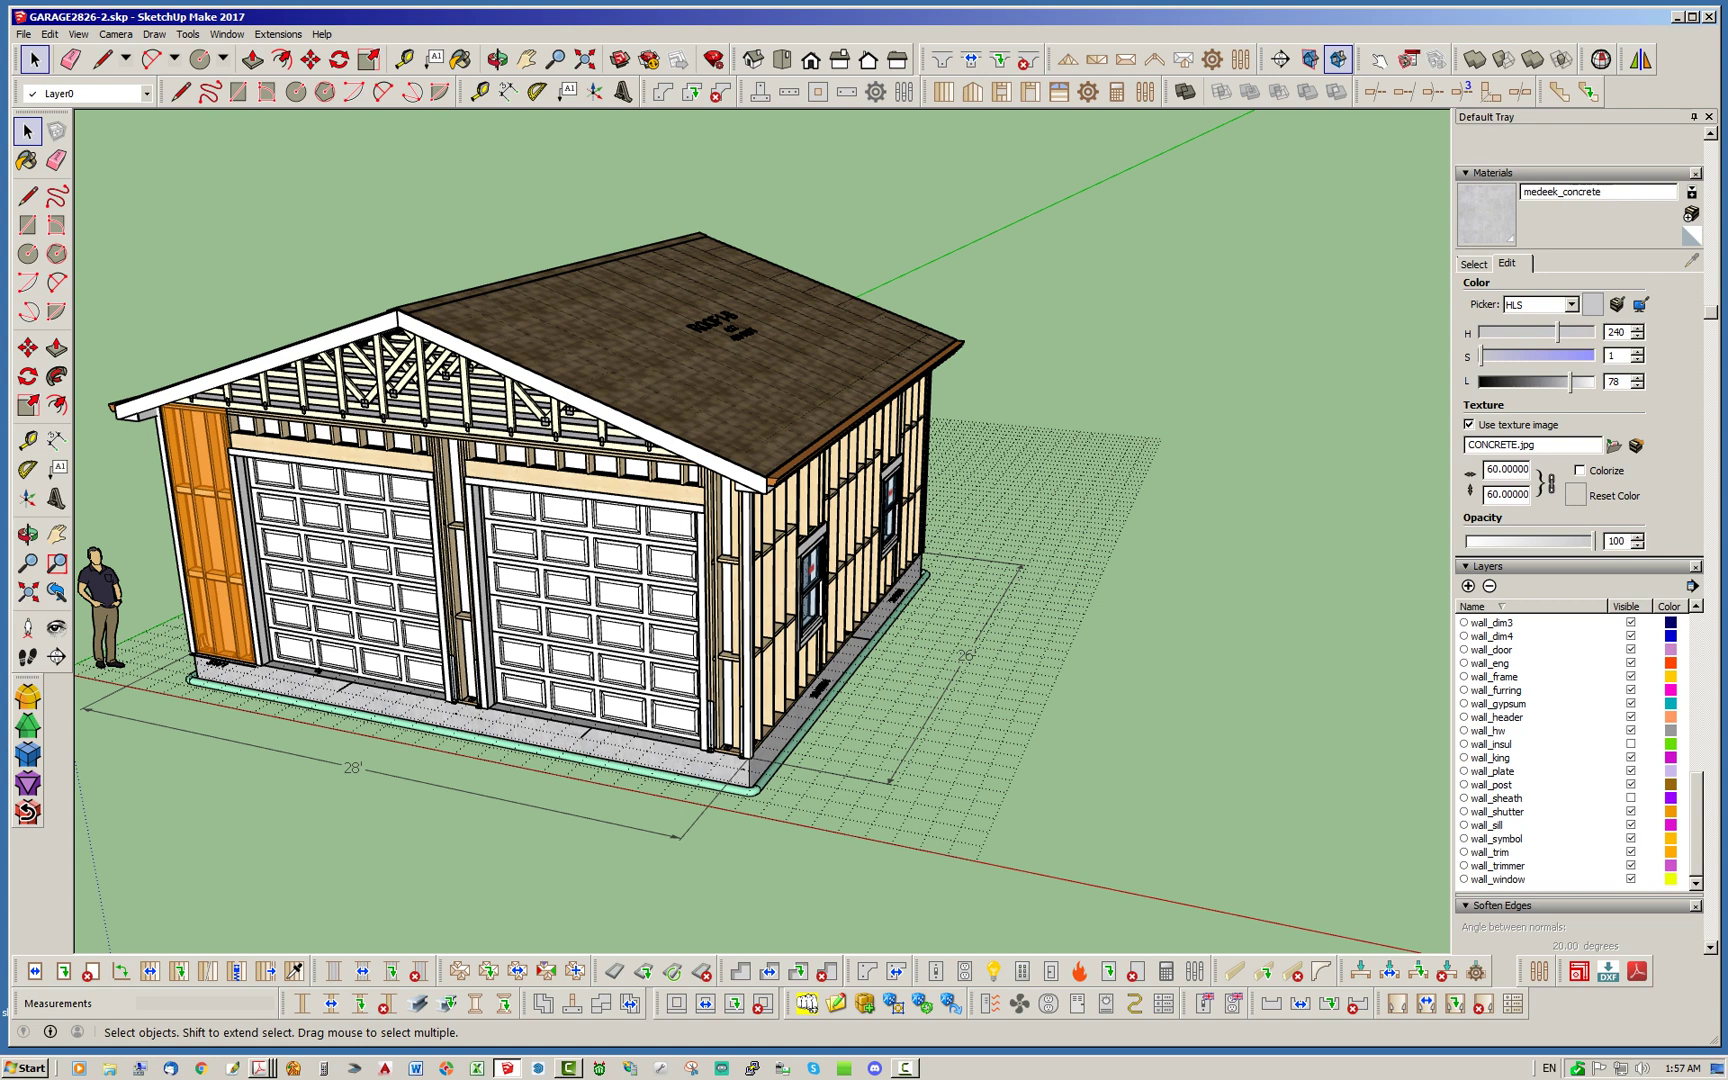
{"action": "scroll", "coordinate": [1545, 750], "scroll_direction": "up", "scroll_amount": 10}
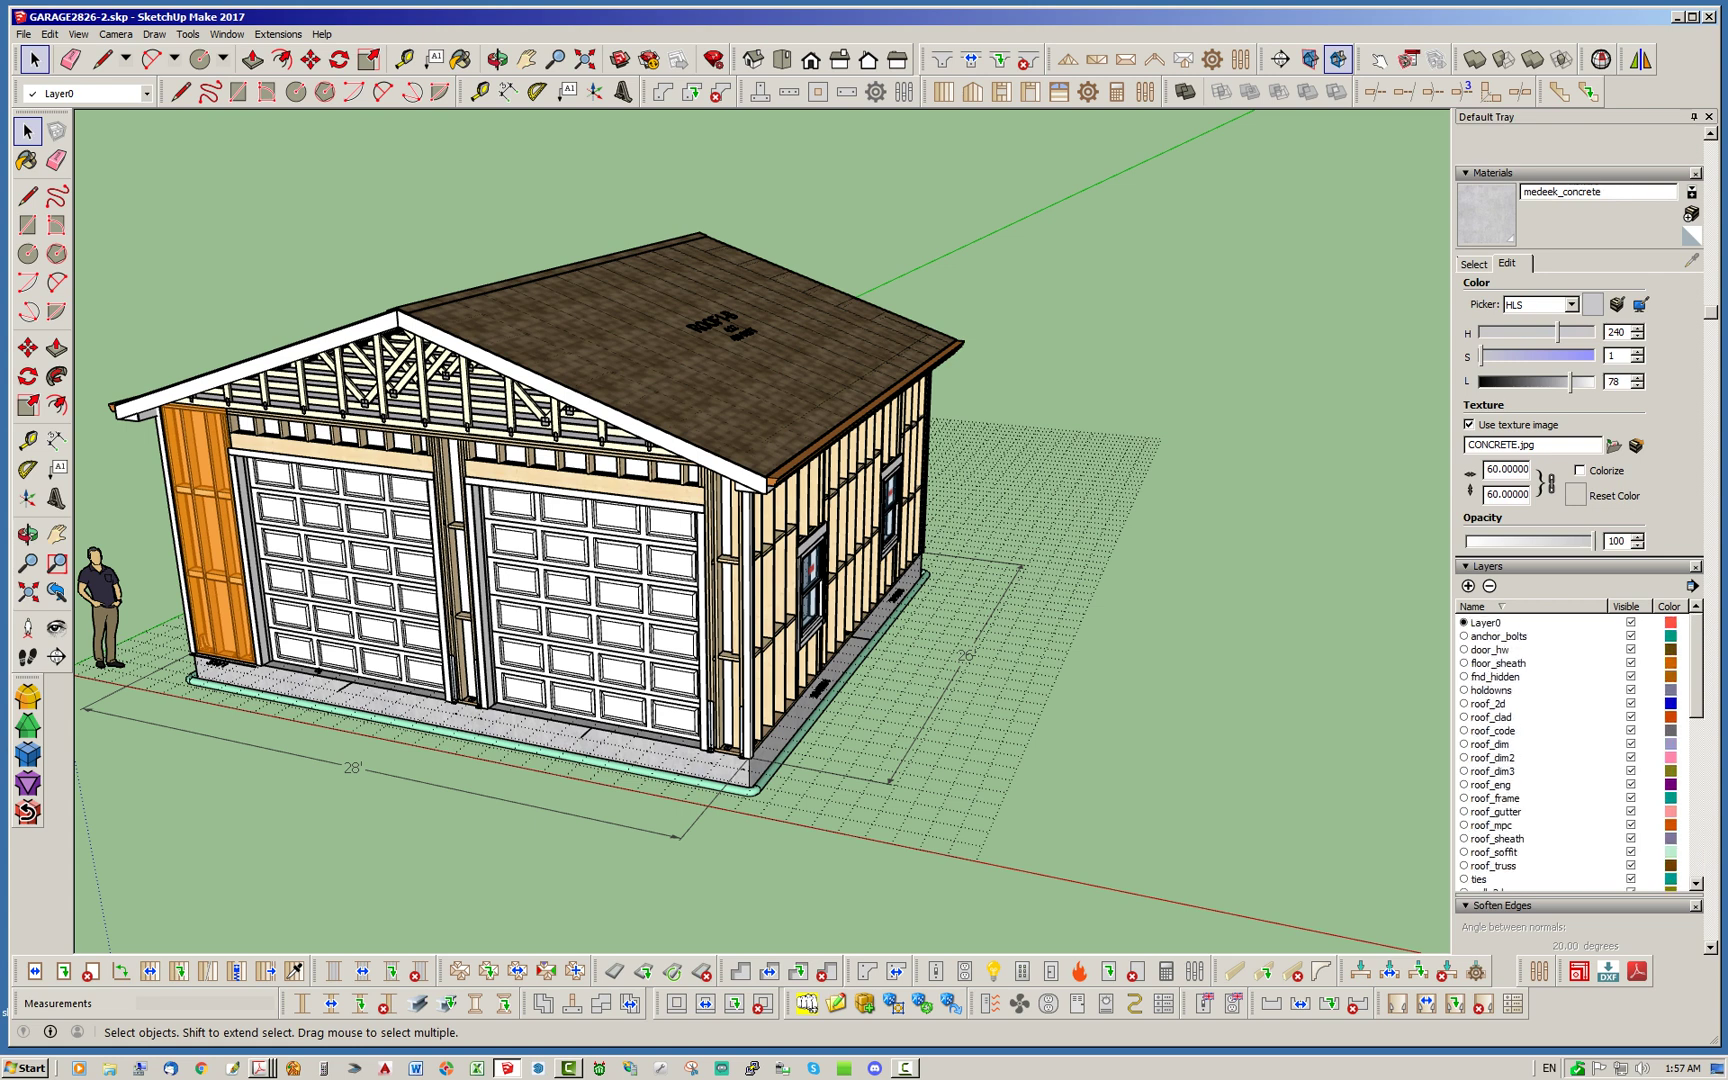
{"action": "scroll", "coordinate": [1545, 750], "scroll_direction": "down", "scroll_amount": 10}
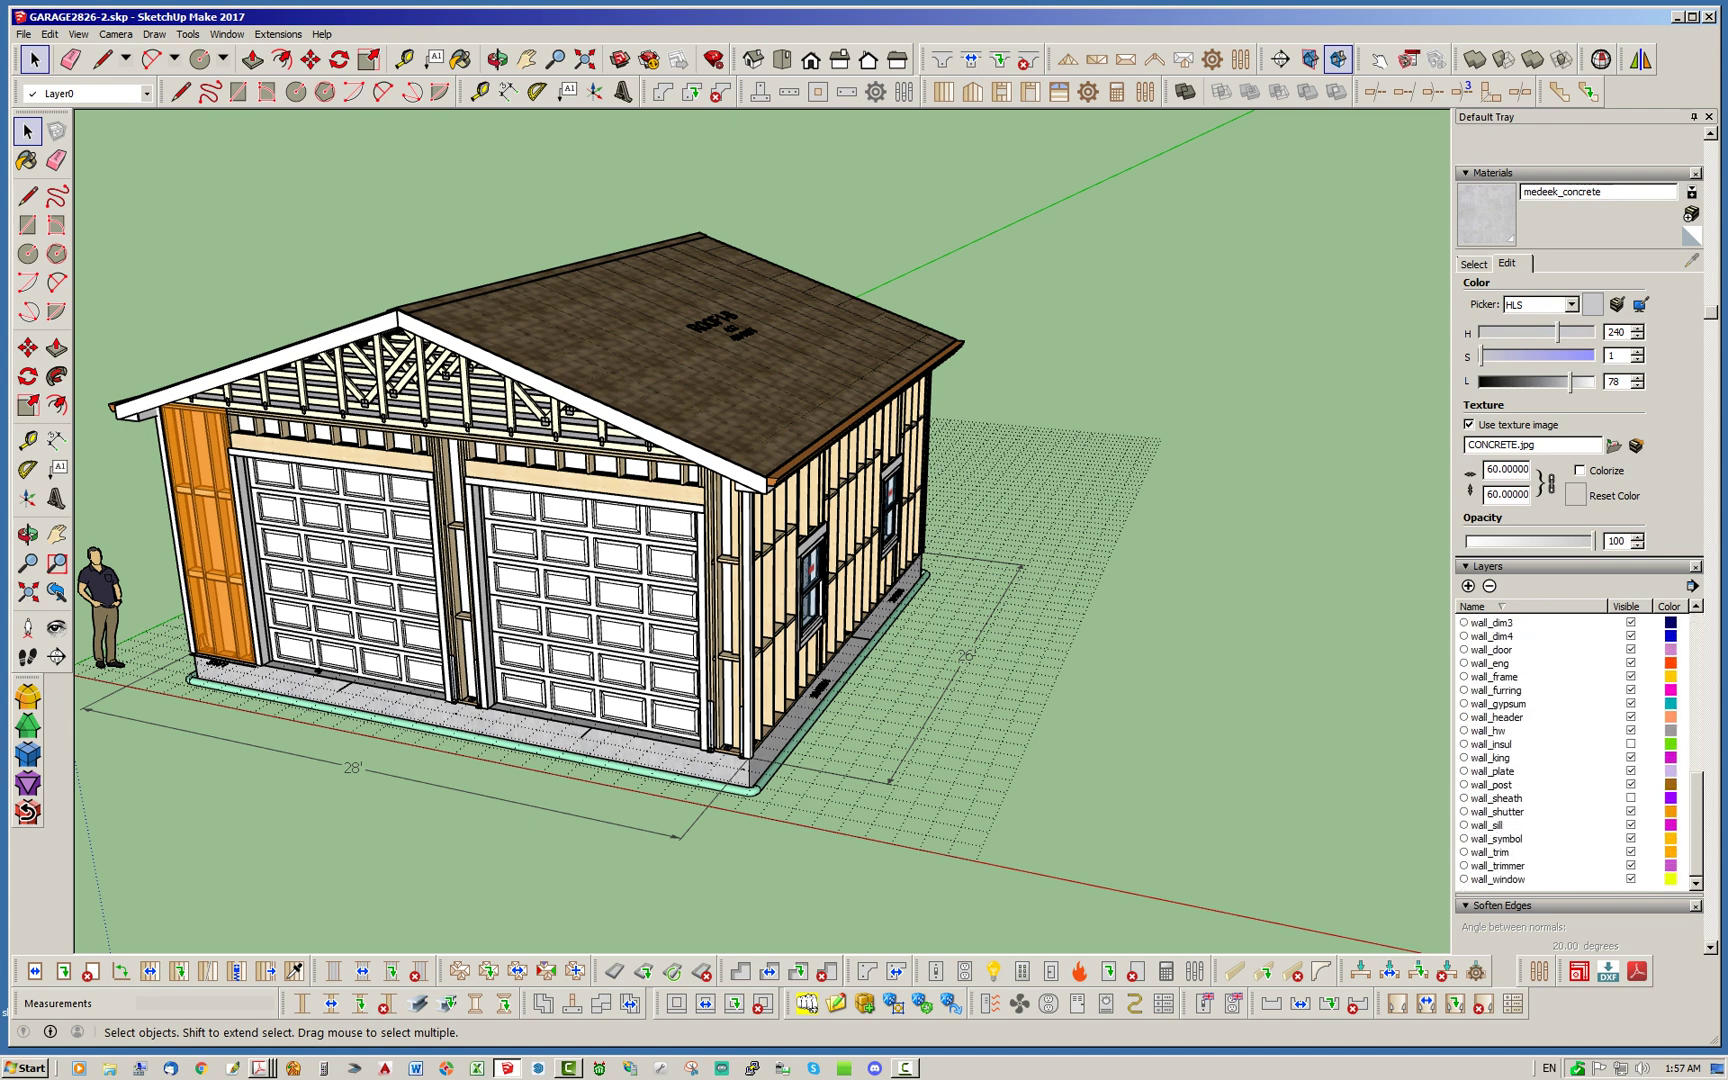
{"action": "left_click", "coordinate": [1630, 798]}
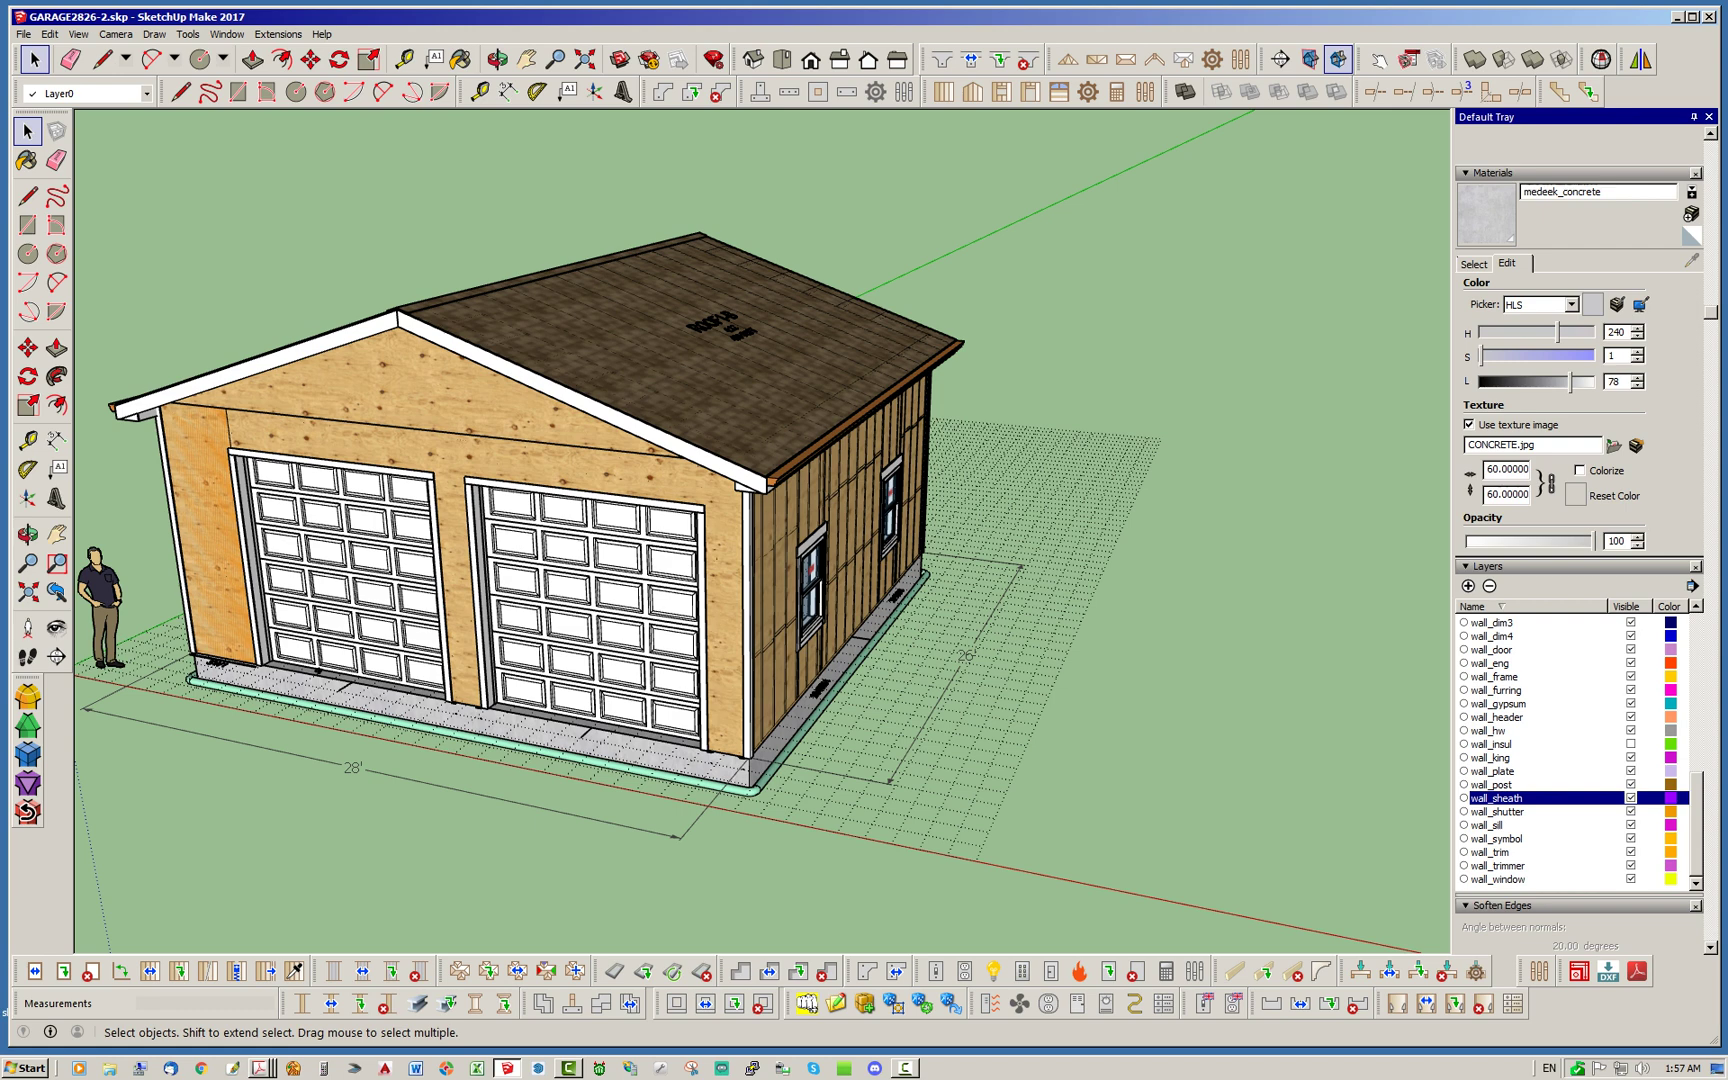
Make the wall_clad layer visible
{"action": "scroll", "coordinate": [1545, 750], "scroll_direction": "up", "scroll_amount": 8}
{"action": "scroll", "coordinate": [1545, 750], "scroll_direction": "up", "scroll_amount": 1}
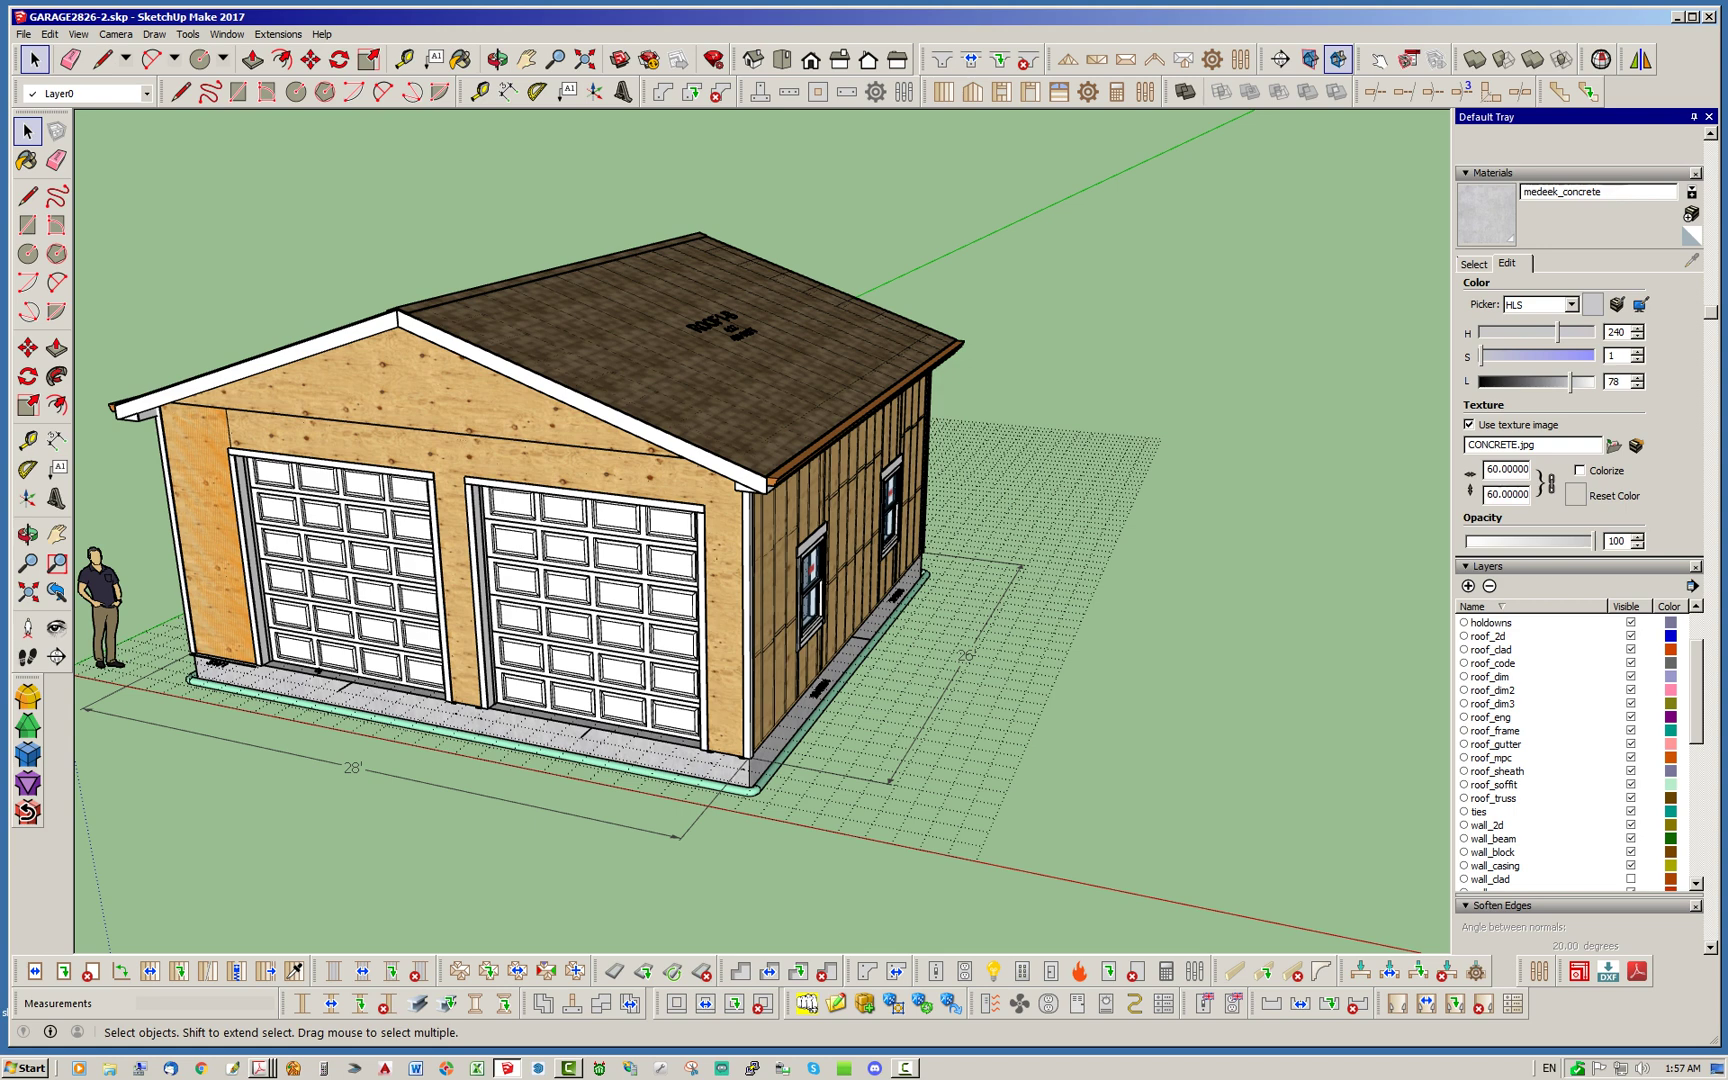
{"action": "scroll", "coordinate": [1545, 750], "scroll_direction": "down", "scroll_amount": 3}
{"action": "scroll", "coordinate": [1545, 750], "scroll_direction": "down", "scroll_amount": 2}
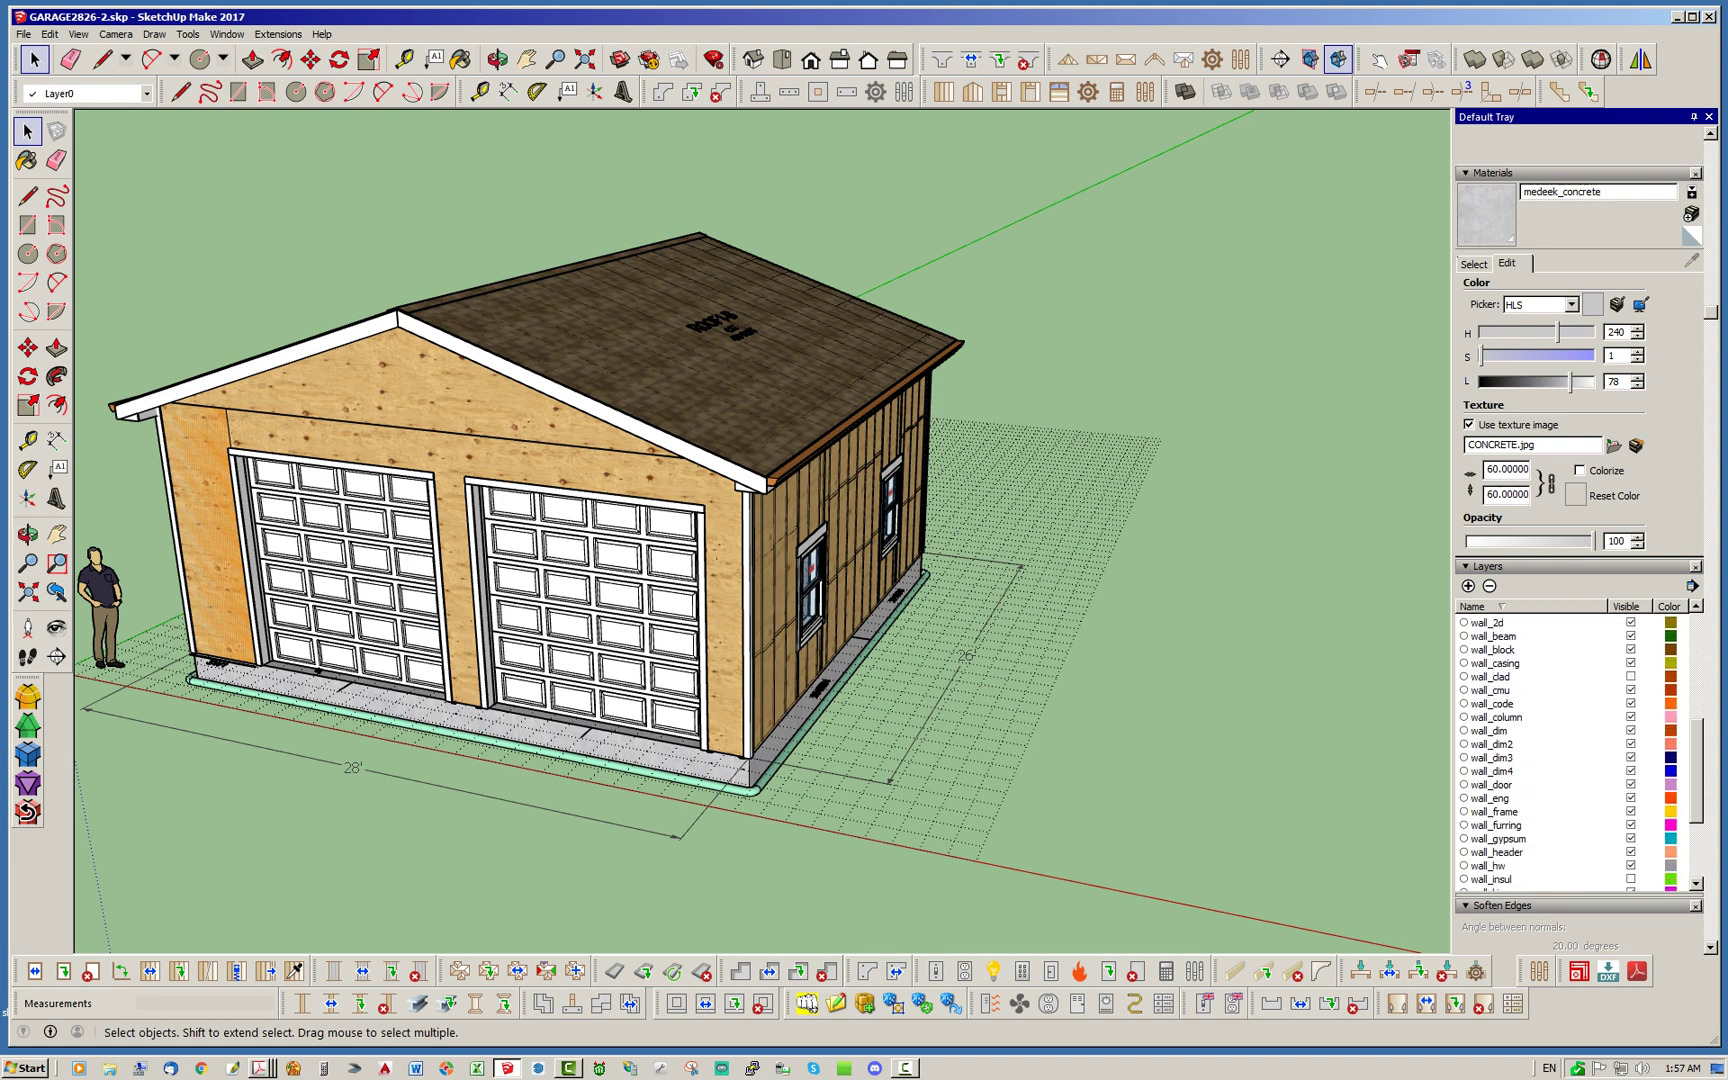
{"action": "left_click", "coordinate": [1630, 676]}
Examine the gable cladding, rake, eave and gutter at the front corner and along the side wall
{"action": "middle_click_drag", "start_coordinate": [740, 600], "coordinate": [1030, 500]}
{"action": "scroll", "coordinate": [850, 440], "scroll_direction": "up", "scroll_amount": 6}
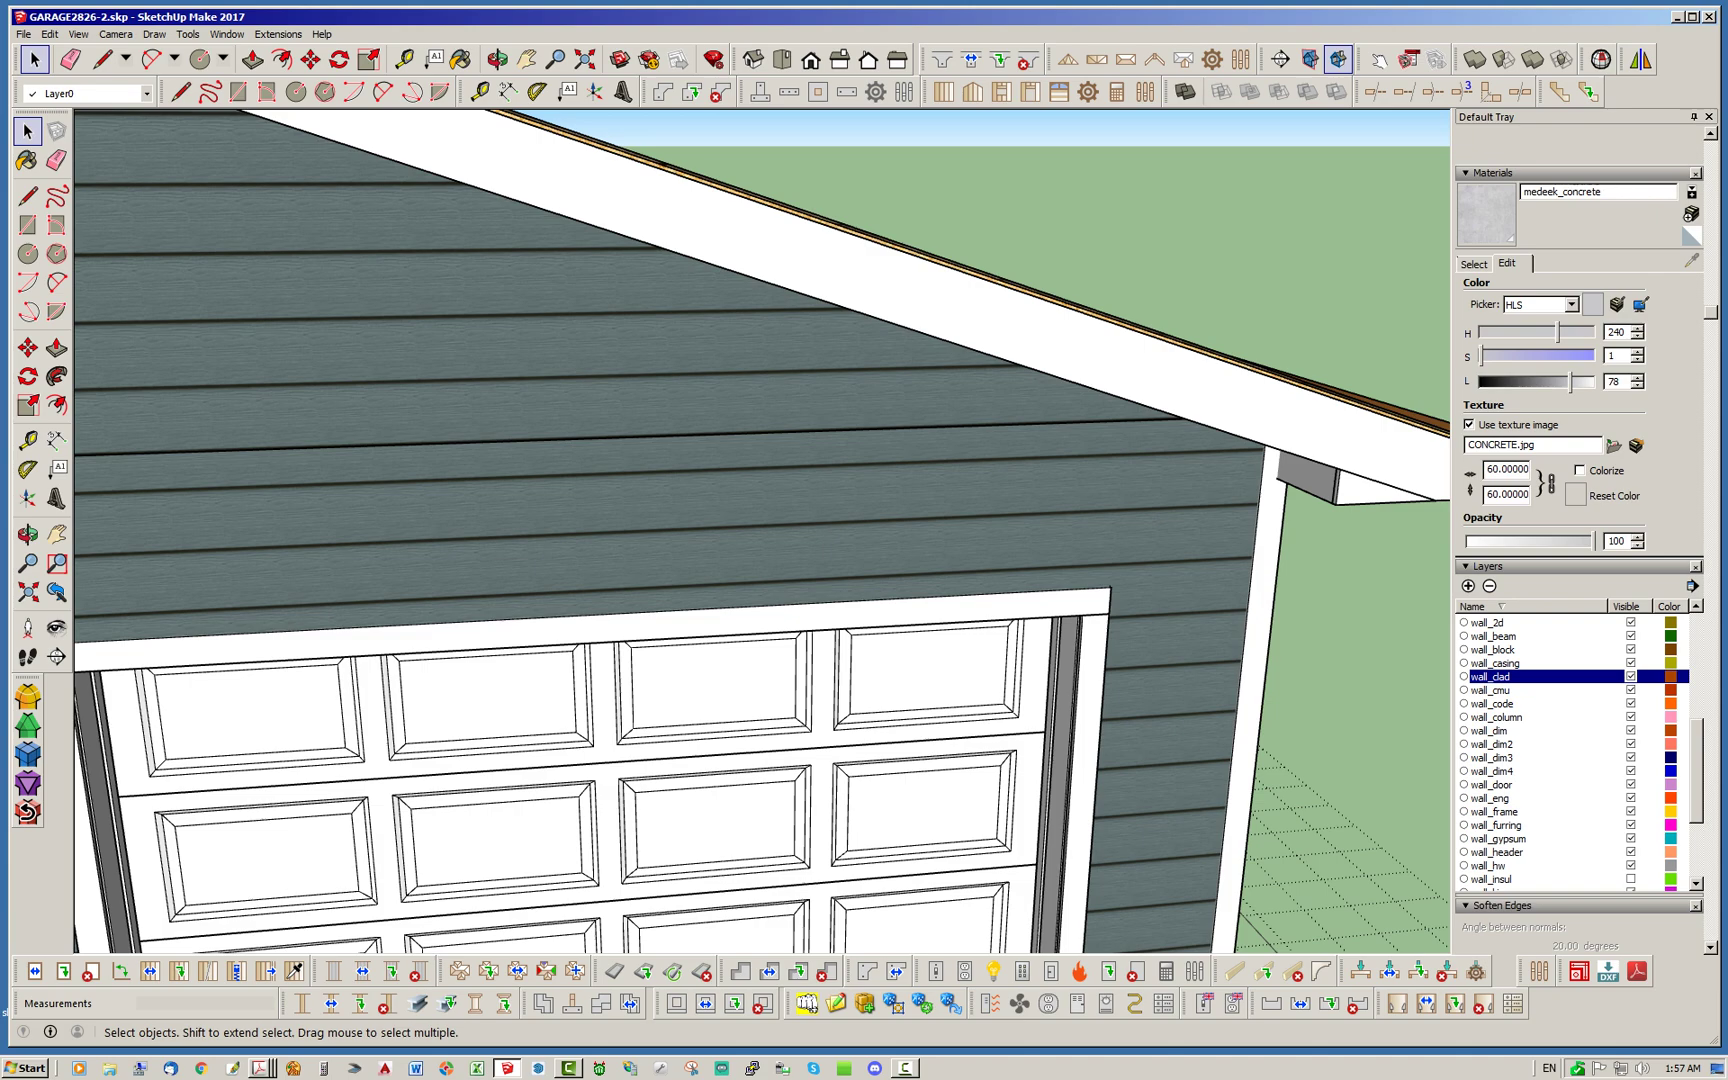
{"action": "middle_click_drag", "start_coordinate": [870, 510], "coordinate": [450, 465]}
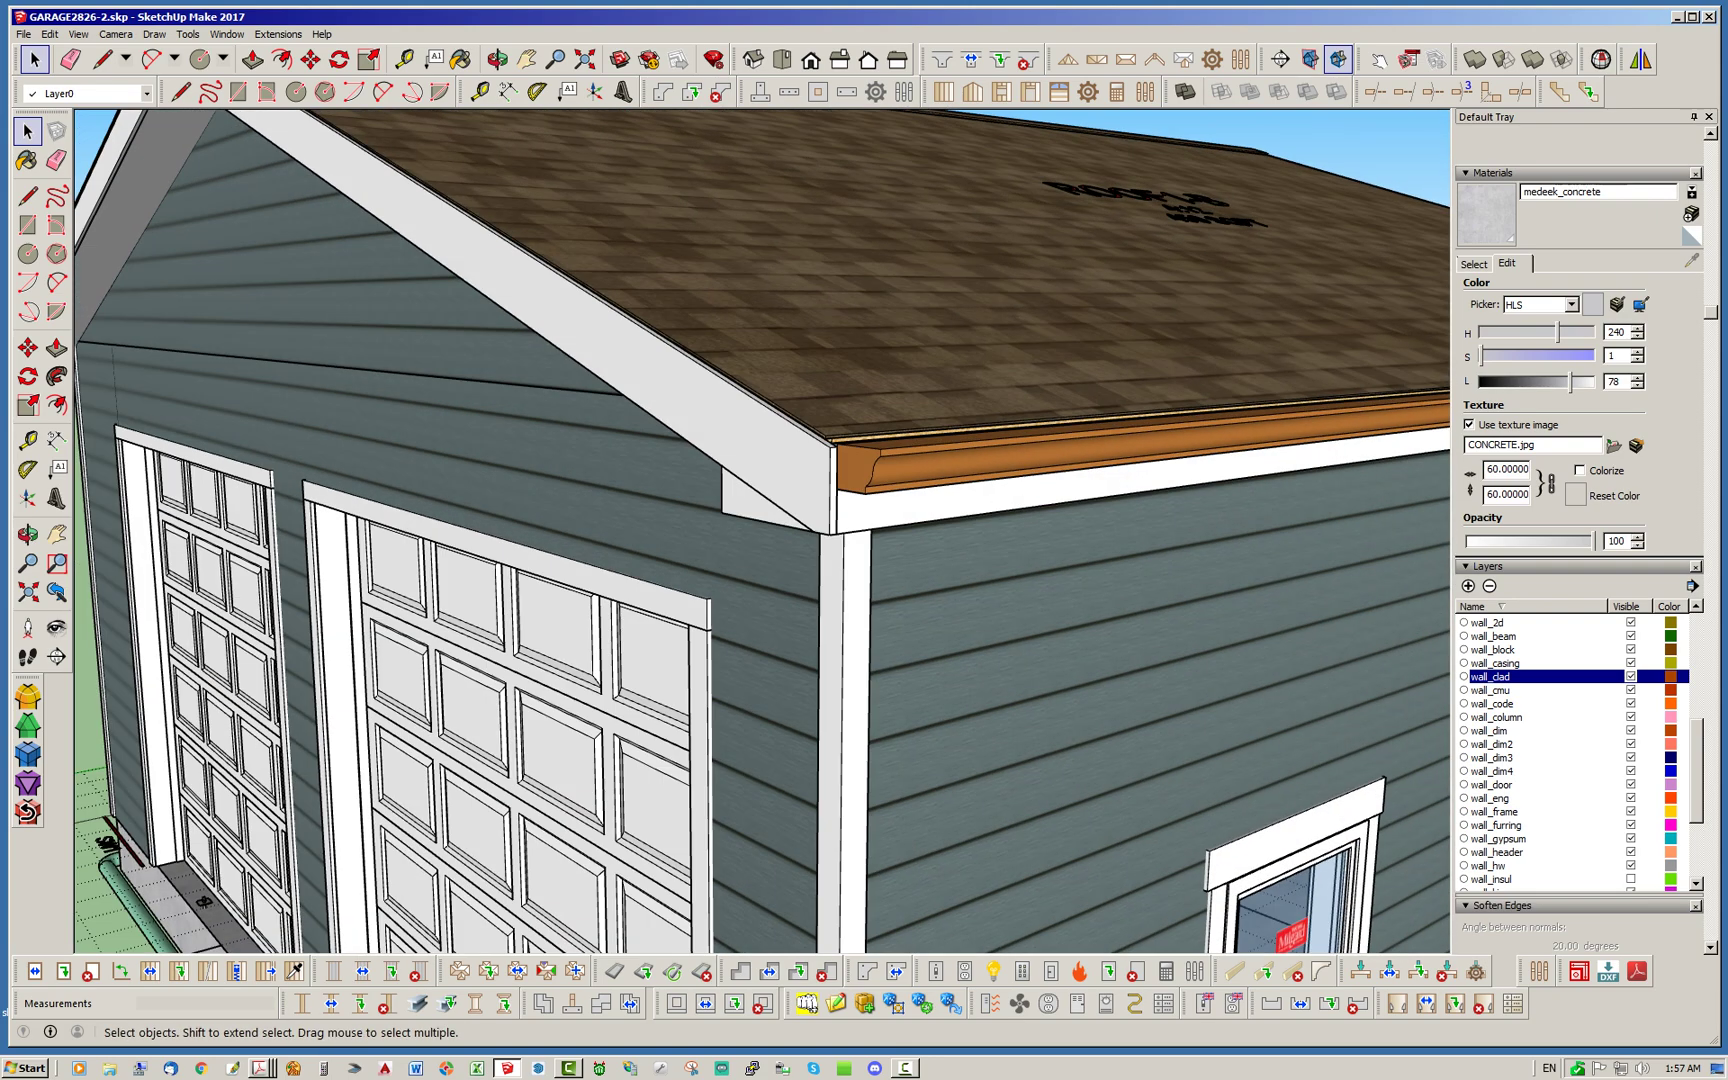
{"action": "scroll", "coordinate": [450, 465], "scroll_direction": "down", "scroll_amount": 3}
{"action": "scroll", "coordinate": [760, 530], "scroll_direction": "down", "scroll_amount": 3}
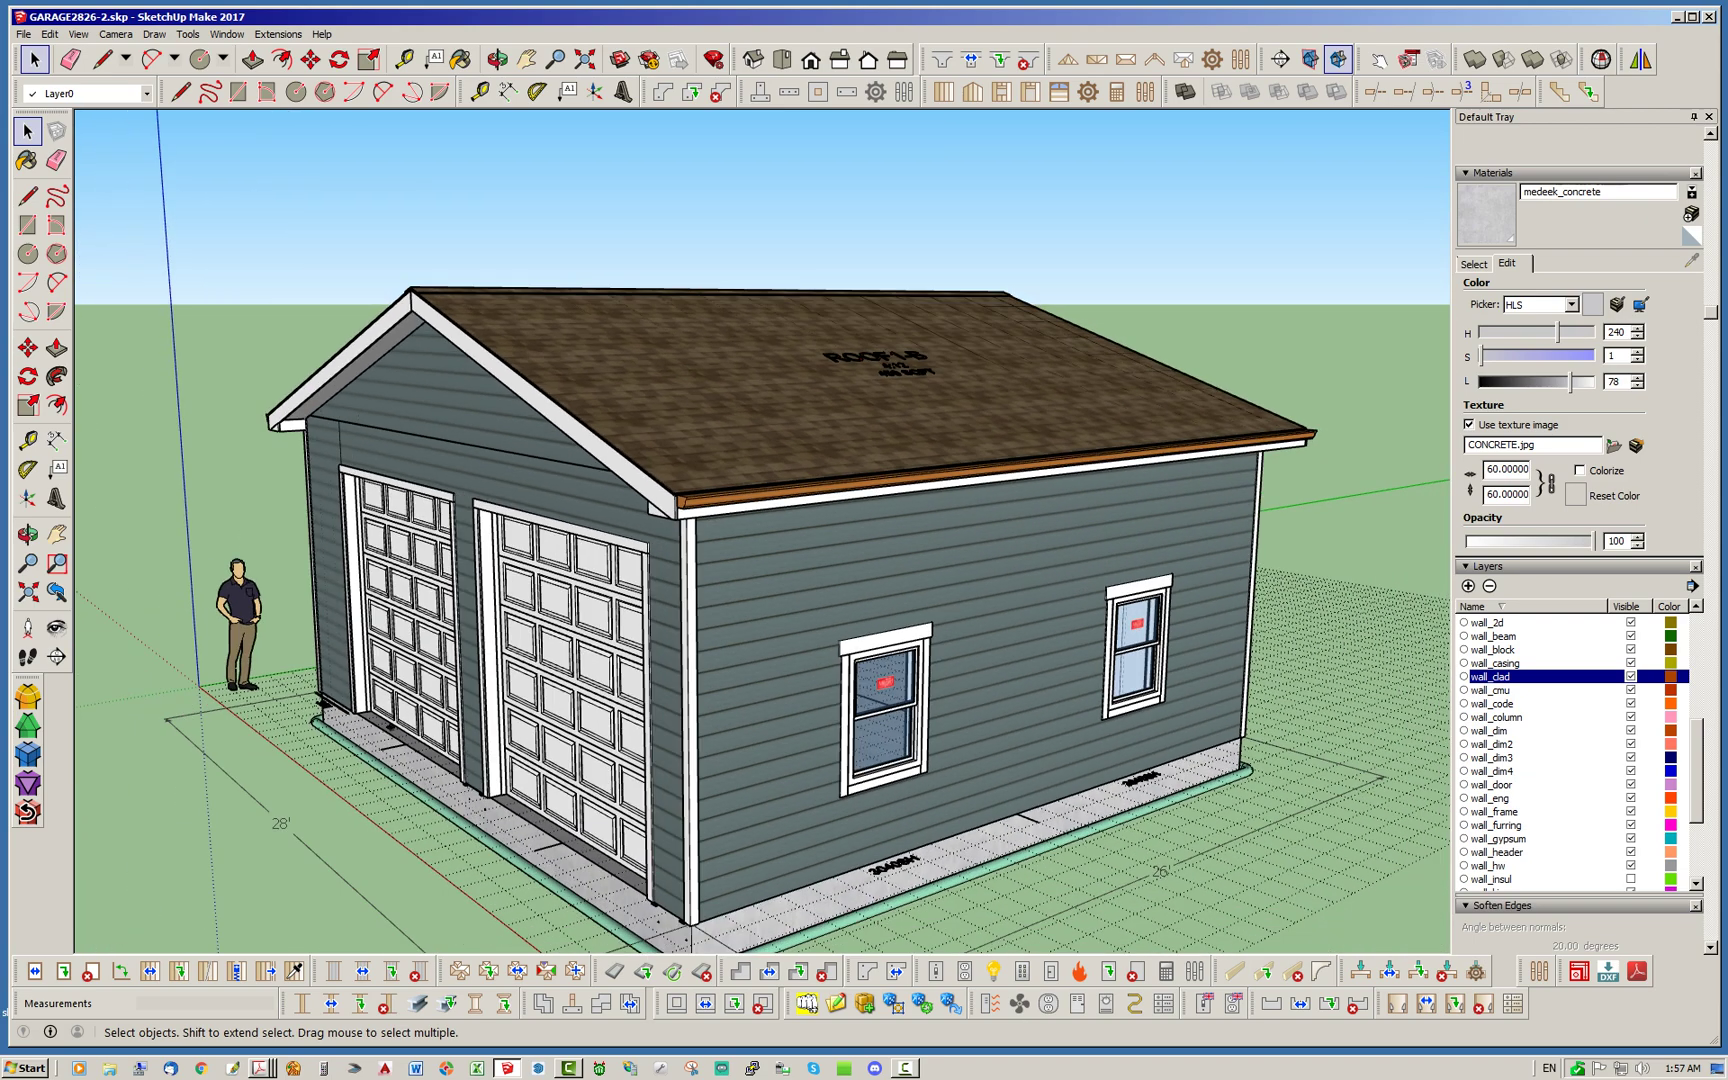
{"action": "middle_click_drag", "start_coordinate": [660, 560], "coordinate": [975, 670]}
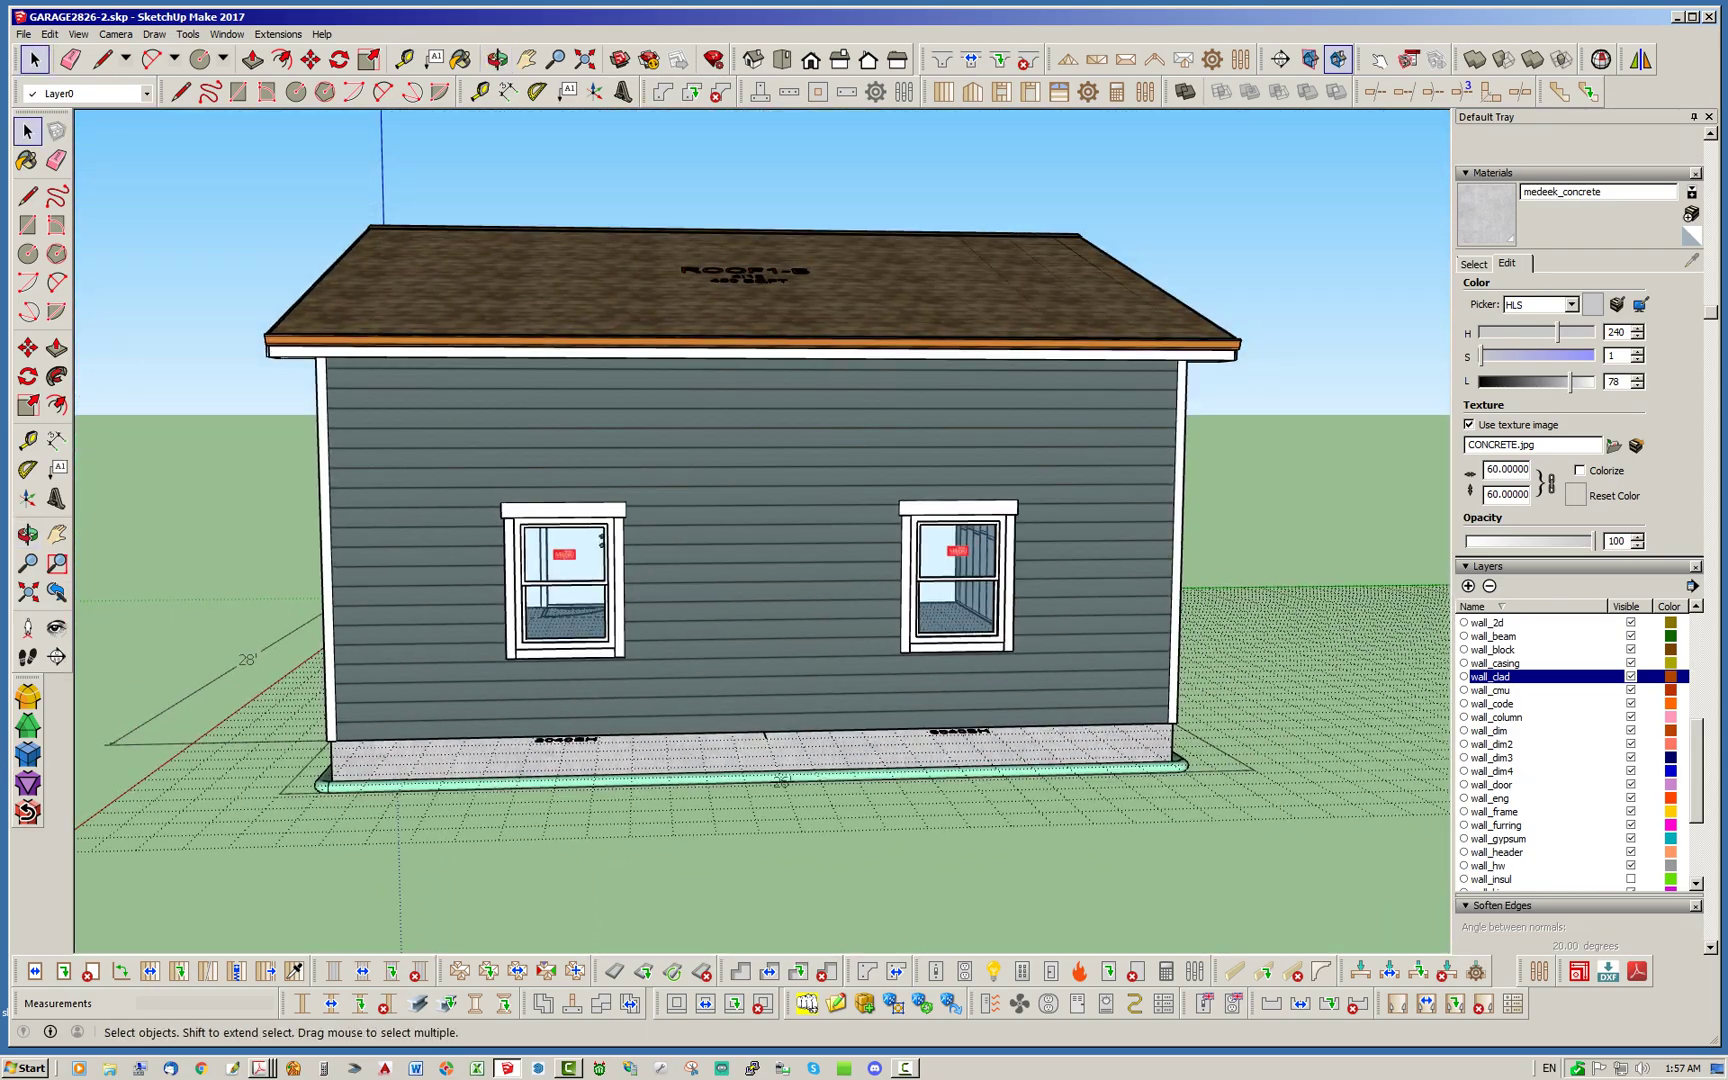
Erase the slab-on-grade foundation group, including its drain pipe, from beneath the garage walls
{"action": "middle_click_drag", "start_coordinate": [781, 780], "coordinate": [820, 600]}
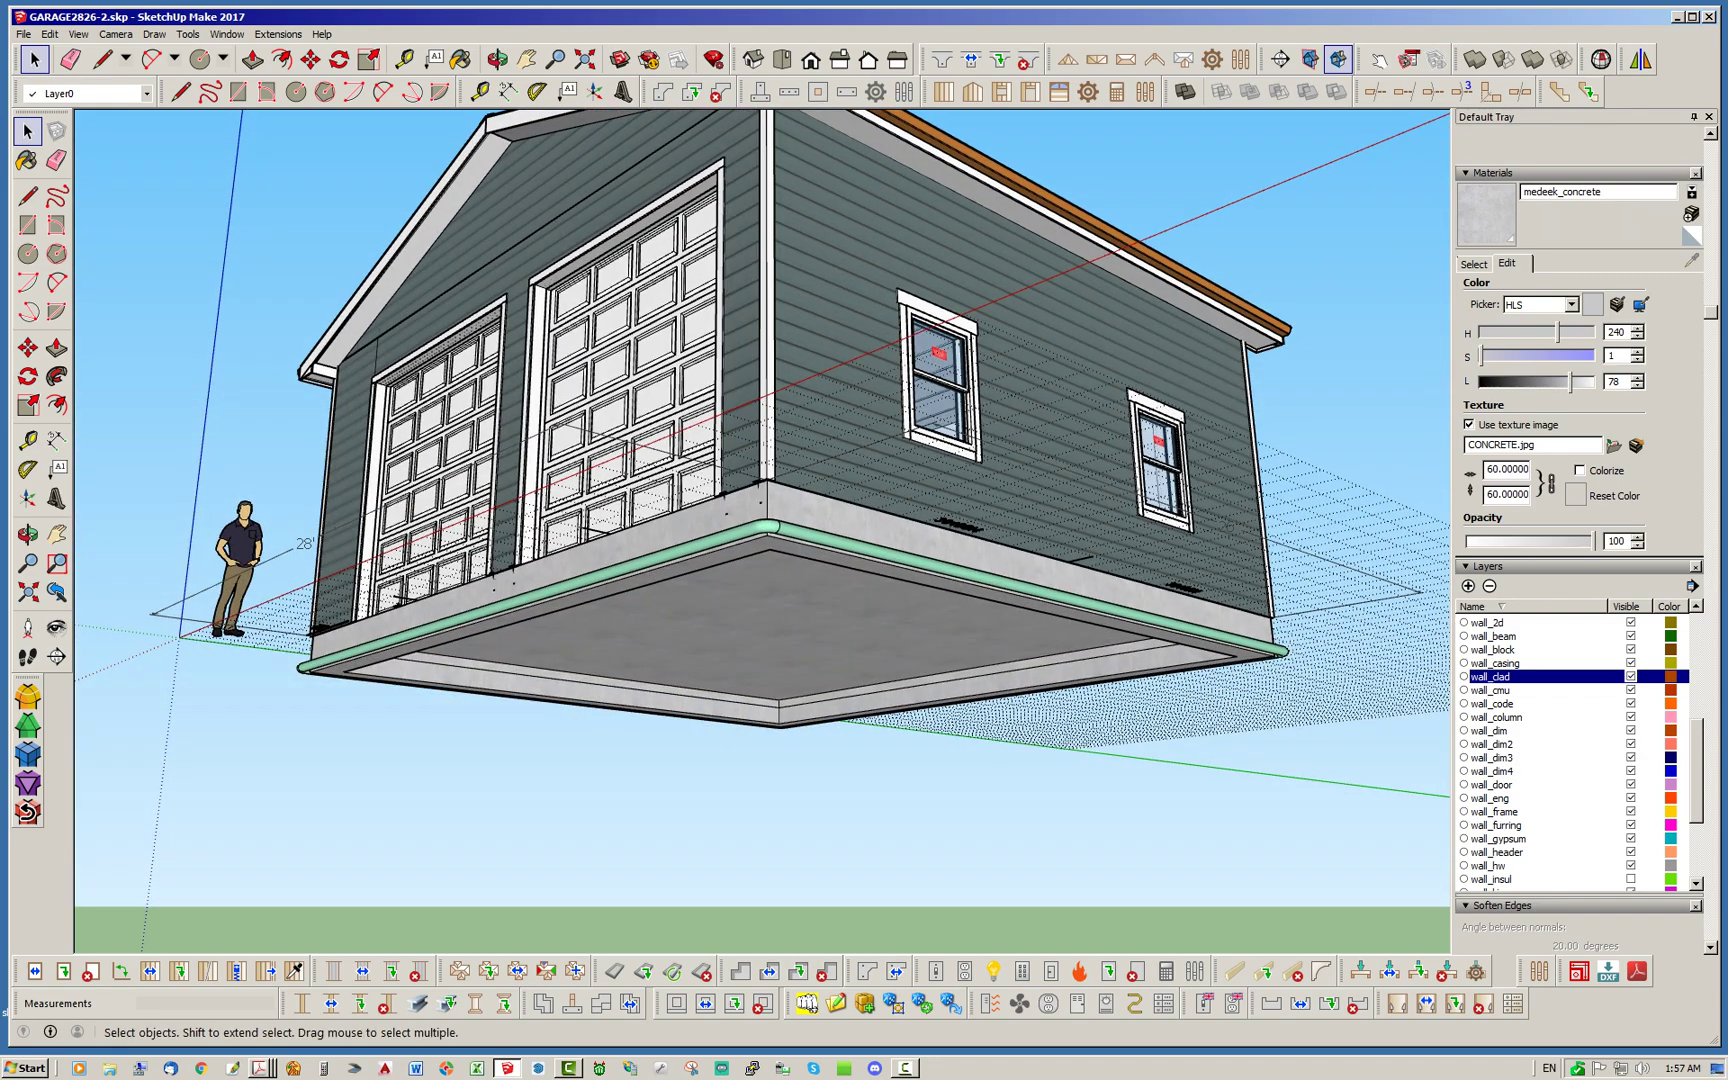
{"action": "scroll", "coordinate": [820, 600], "scroll_direction": "up", "scroll_amount": 3}
{"action": "scroll", "coordinate": [760, 490], "scroll_direction": "up", "scroll_amount": 2}
{"action": "scroll", "coordinate": [830, 600], "scroll_direction": "up", "scroll_amount": 1}
{"action": "left_click", "coordinate": [830, 600]}
{"action": "right_click", "coordinate": [828, 597]}
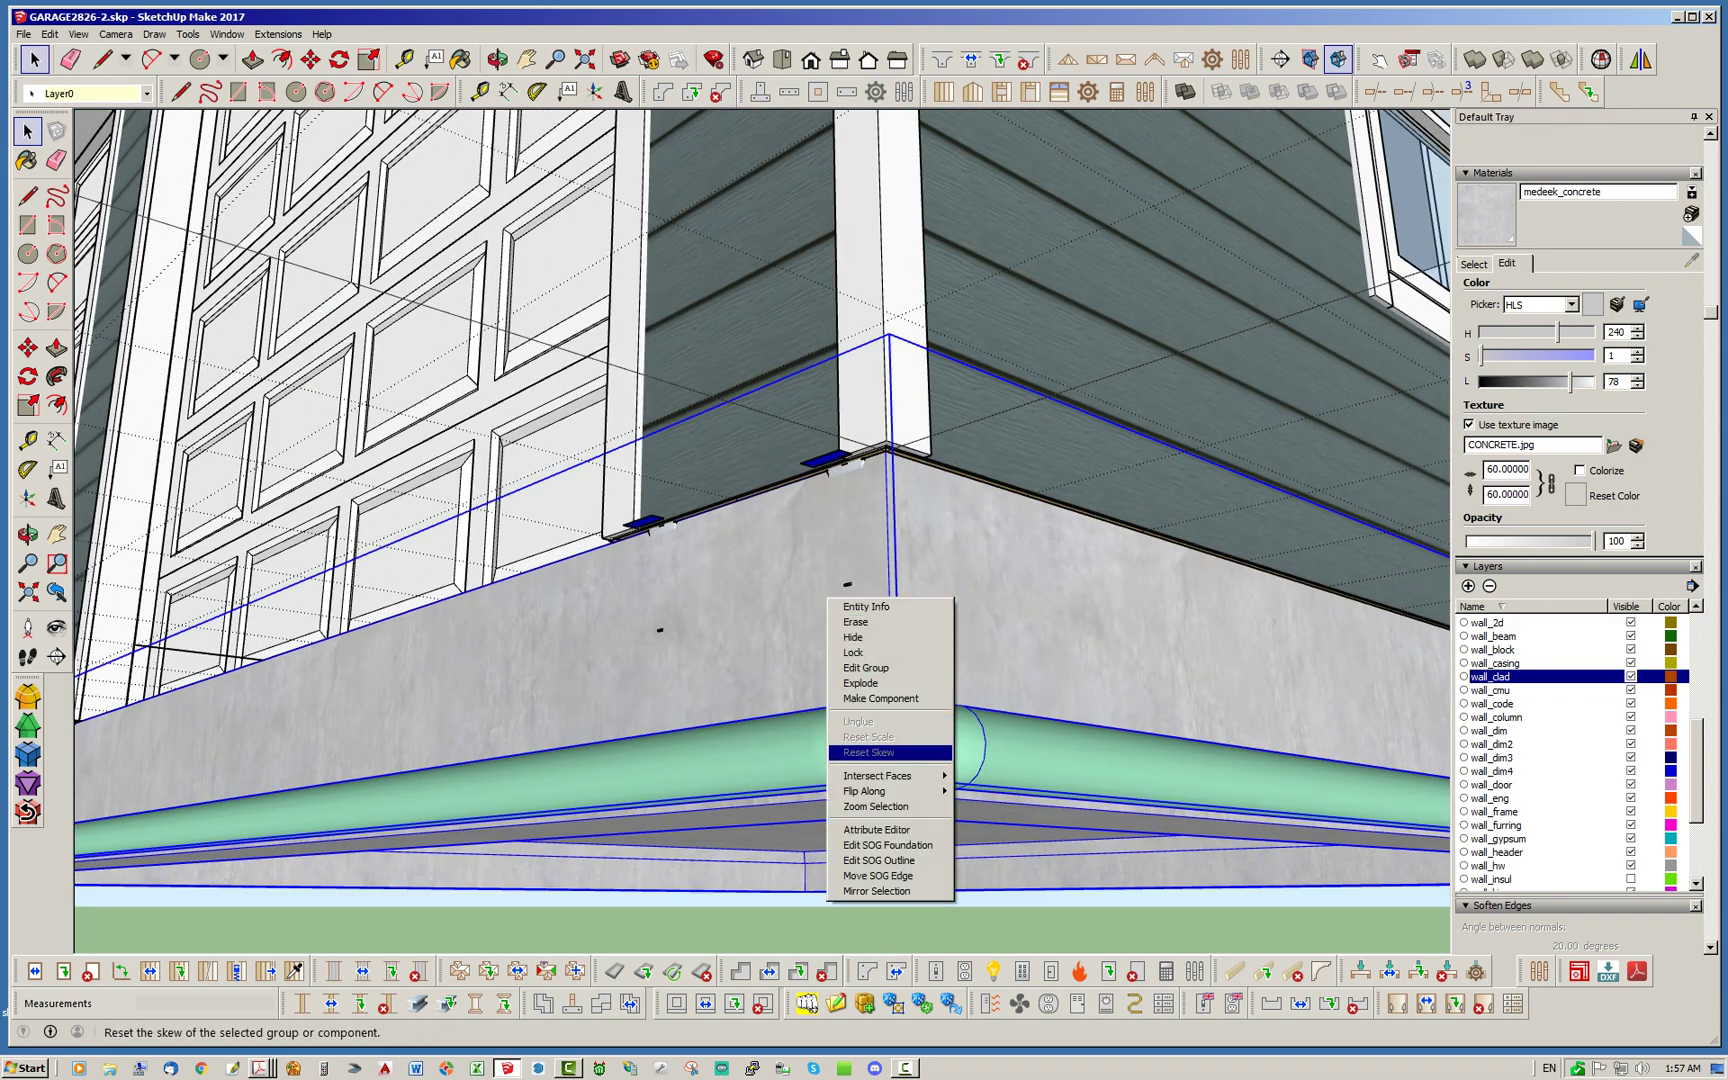
{"action": "left_click", "coordinate": [858, 622]}
{"action": "scroll", "coordinate": [850, 492], "scroll_direction": "down", "scroll_amount": 5}
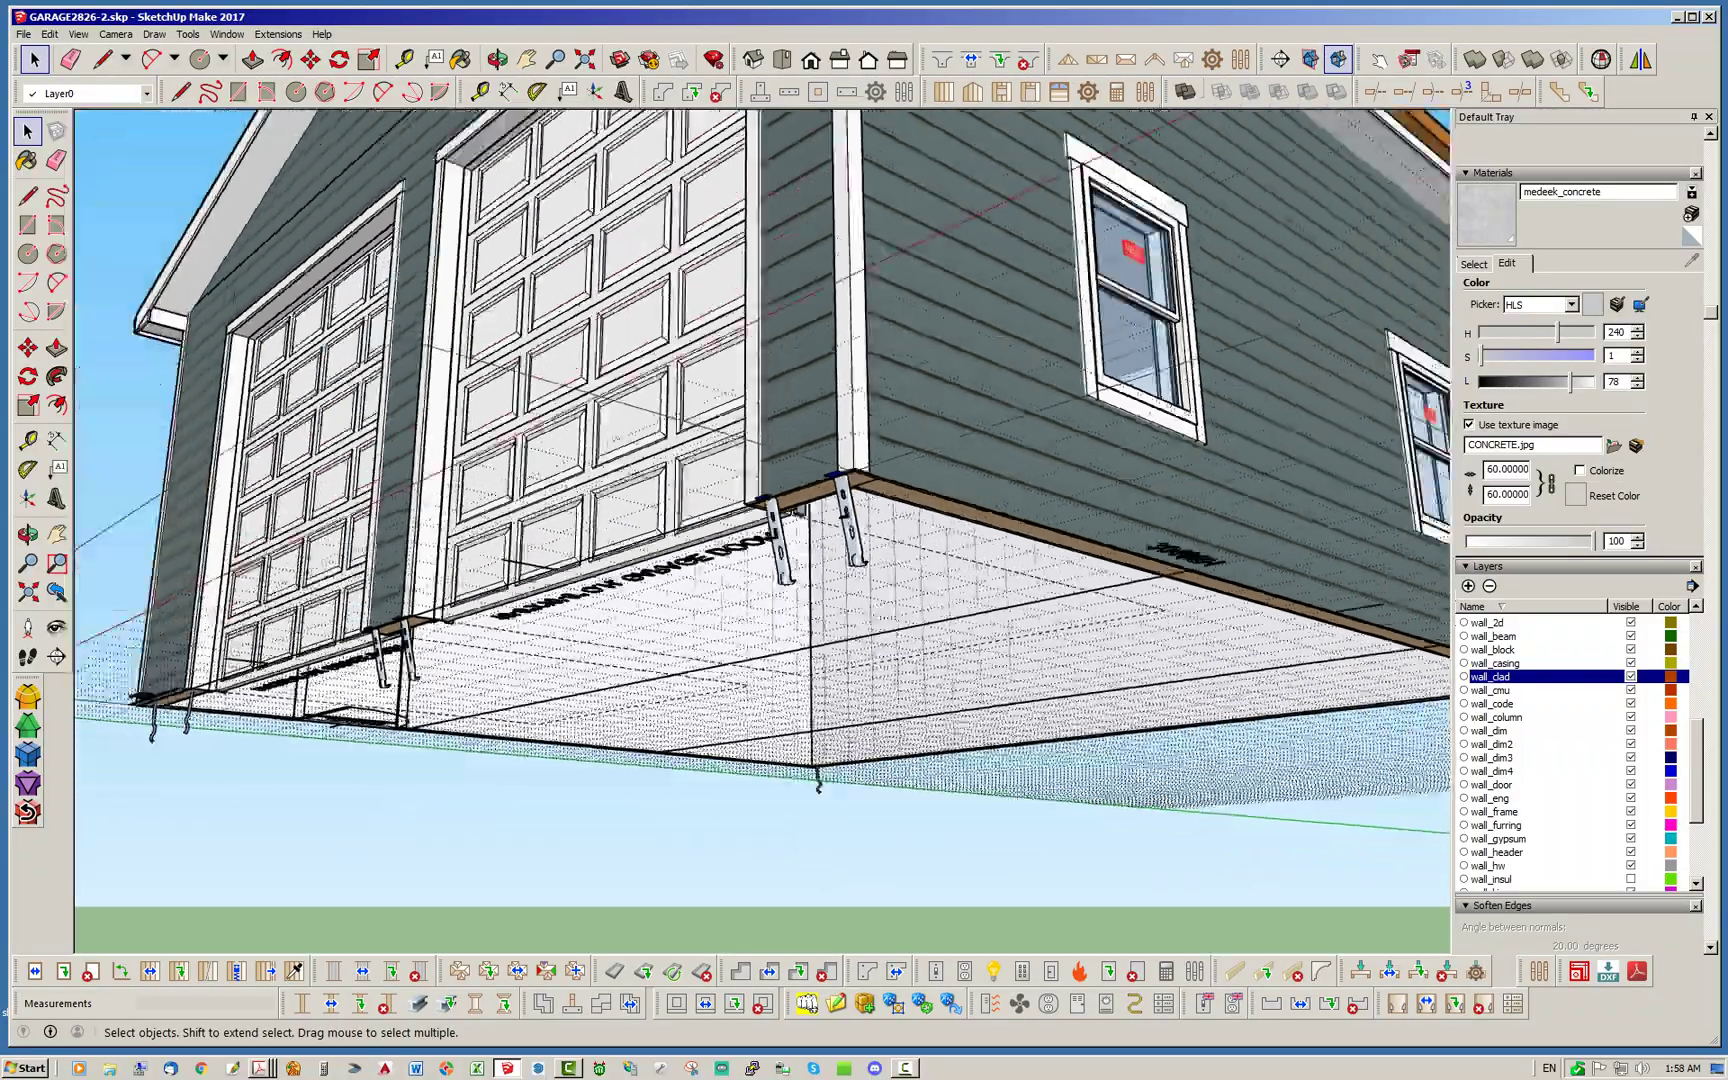
Edit the roof truss assembly to set Downspouts to YES in the gutter options, and update it
{"action": "middle_click_drag", "start_coordinate": [850, 492], "coordinate": [722, 379]}
{"action": "scroll", "coordinate": [720, 208], "scroll_direction": "down", "scroll_amount": 6}
{"action": "scroll", "coordinate": [742, 375], "scroll_direction": "up", "scroll_amount": 3}
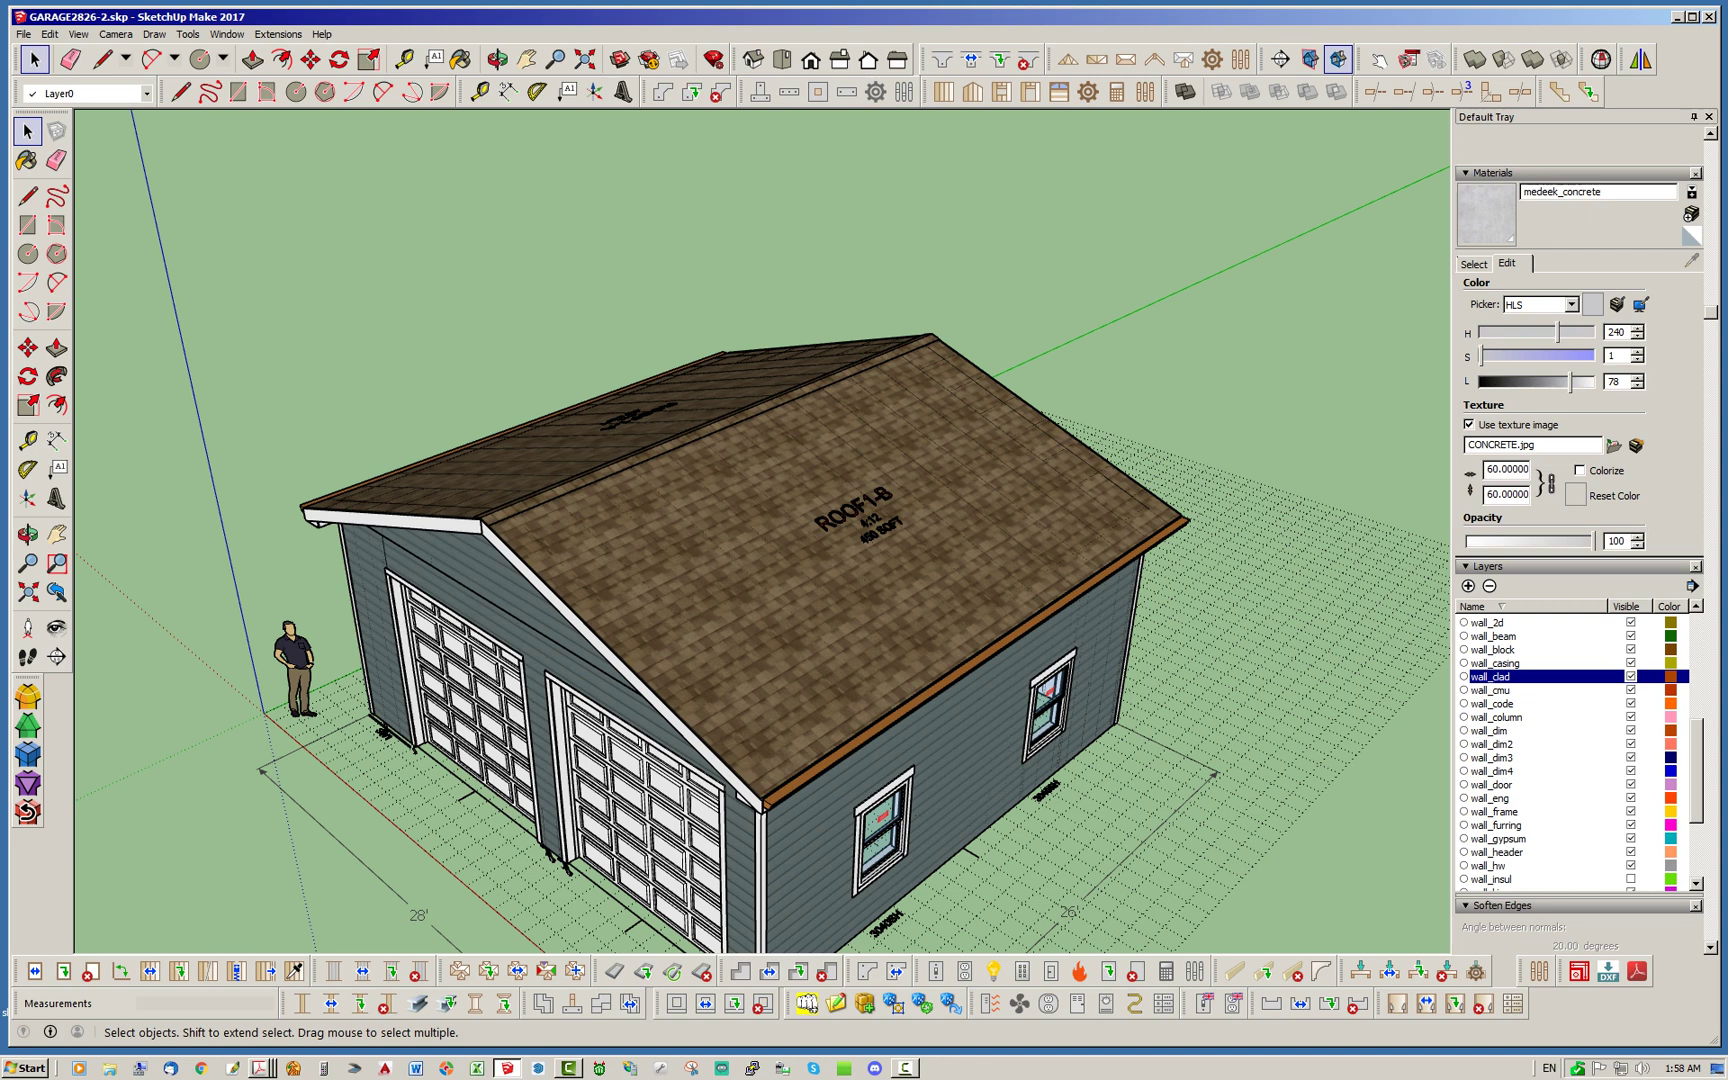
{"action": "right_click", "coordinate": [898, 546]}
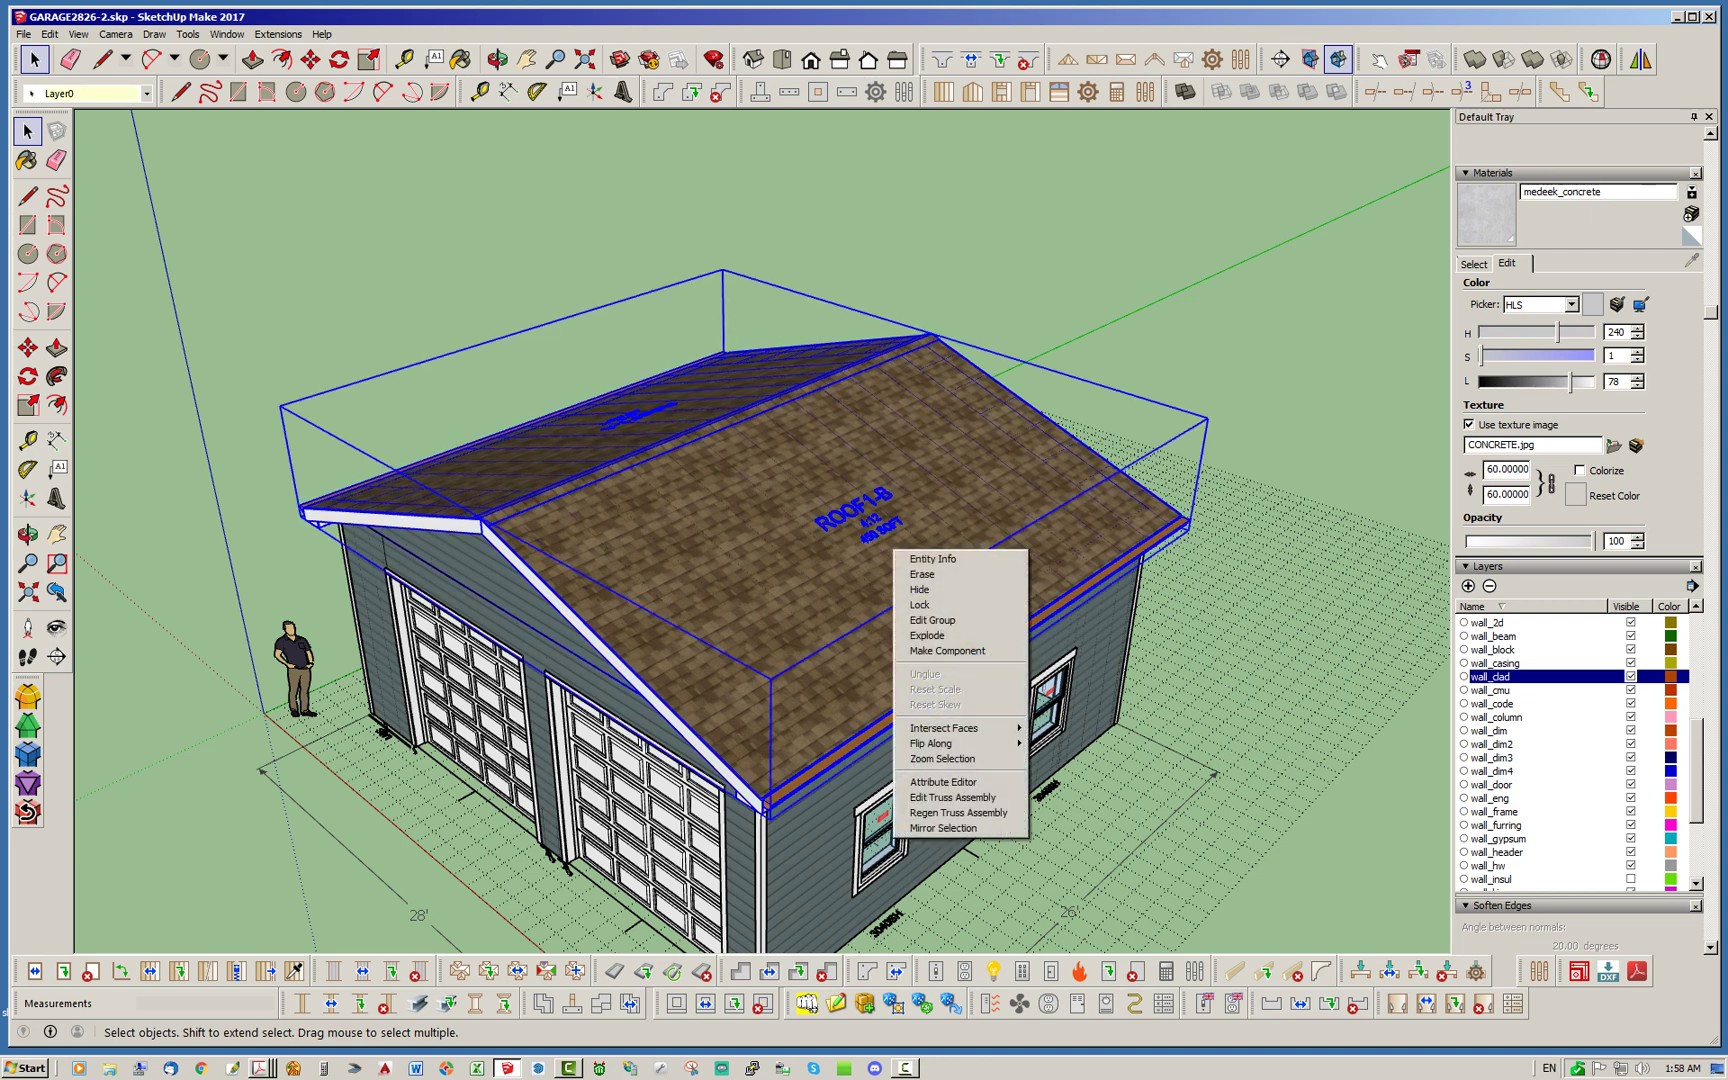
{"action": "left_click", "coordinate": [964, 798]}
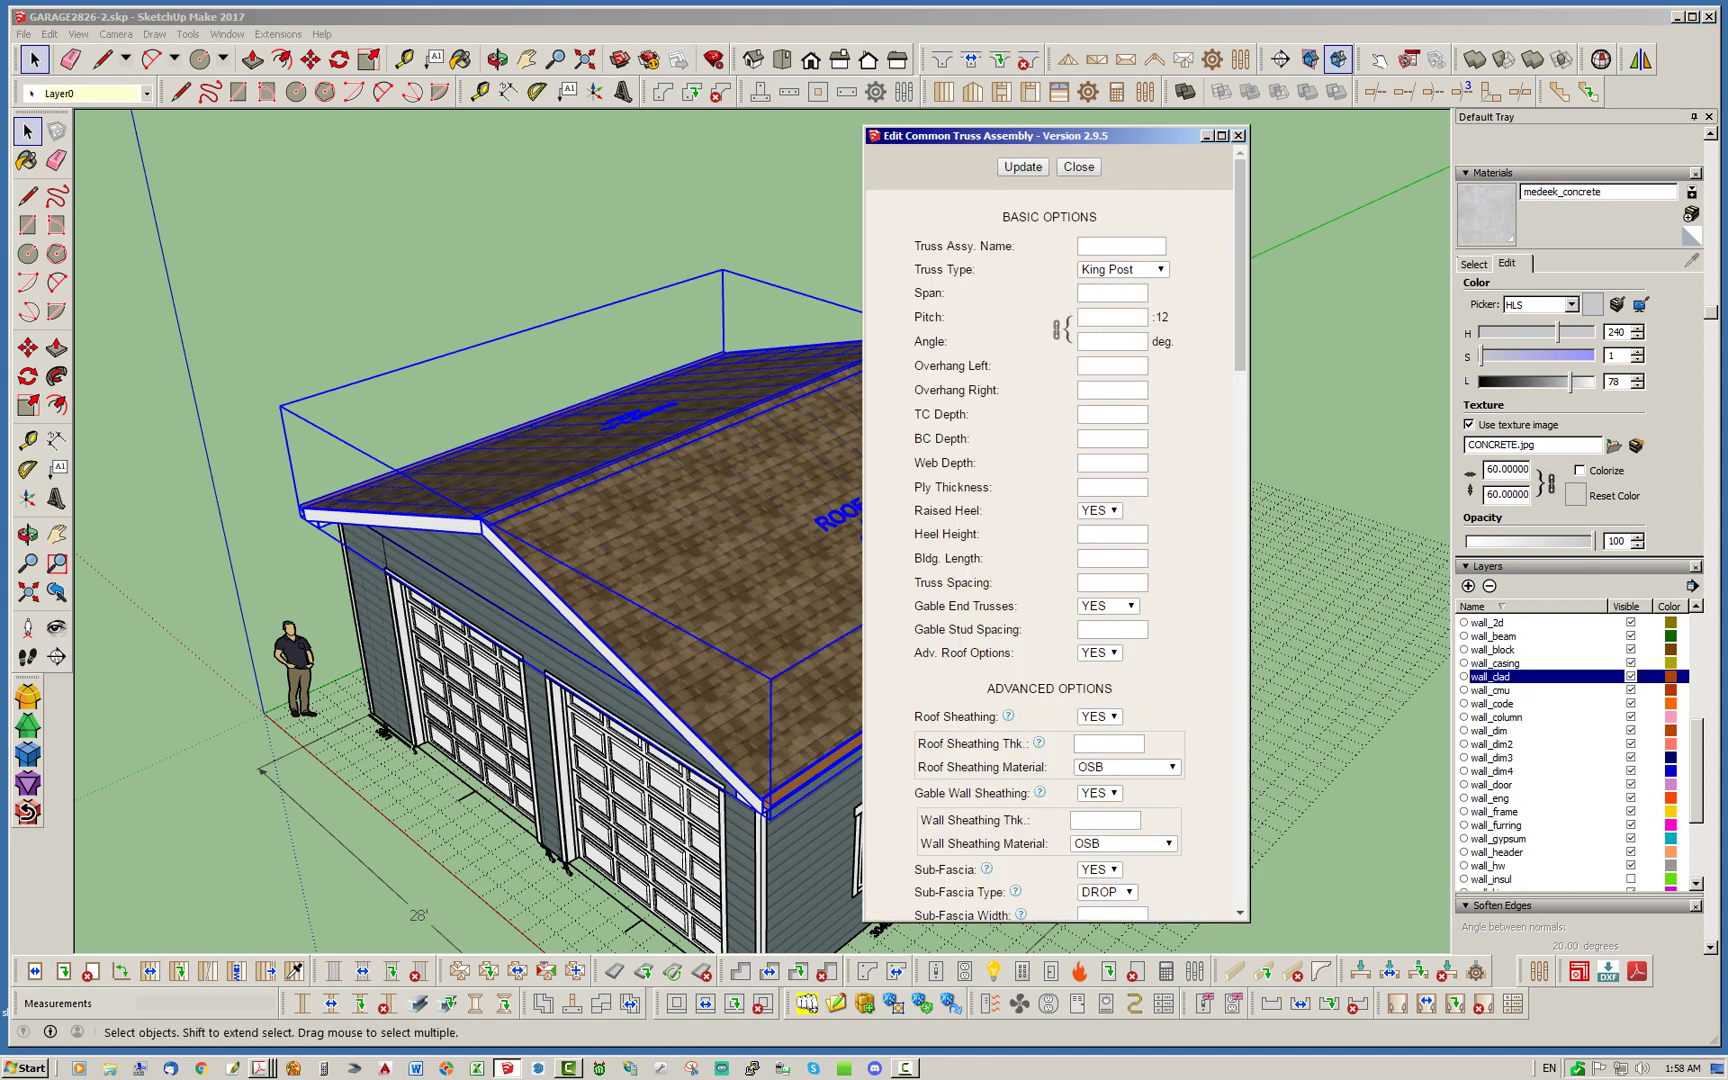
{"action": "scroll", "coordinate": [1050, 540], "scroll_direction": "down", "scroll_amount": 10}
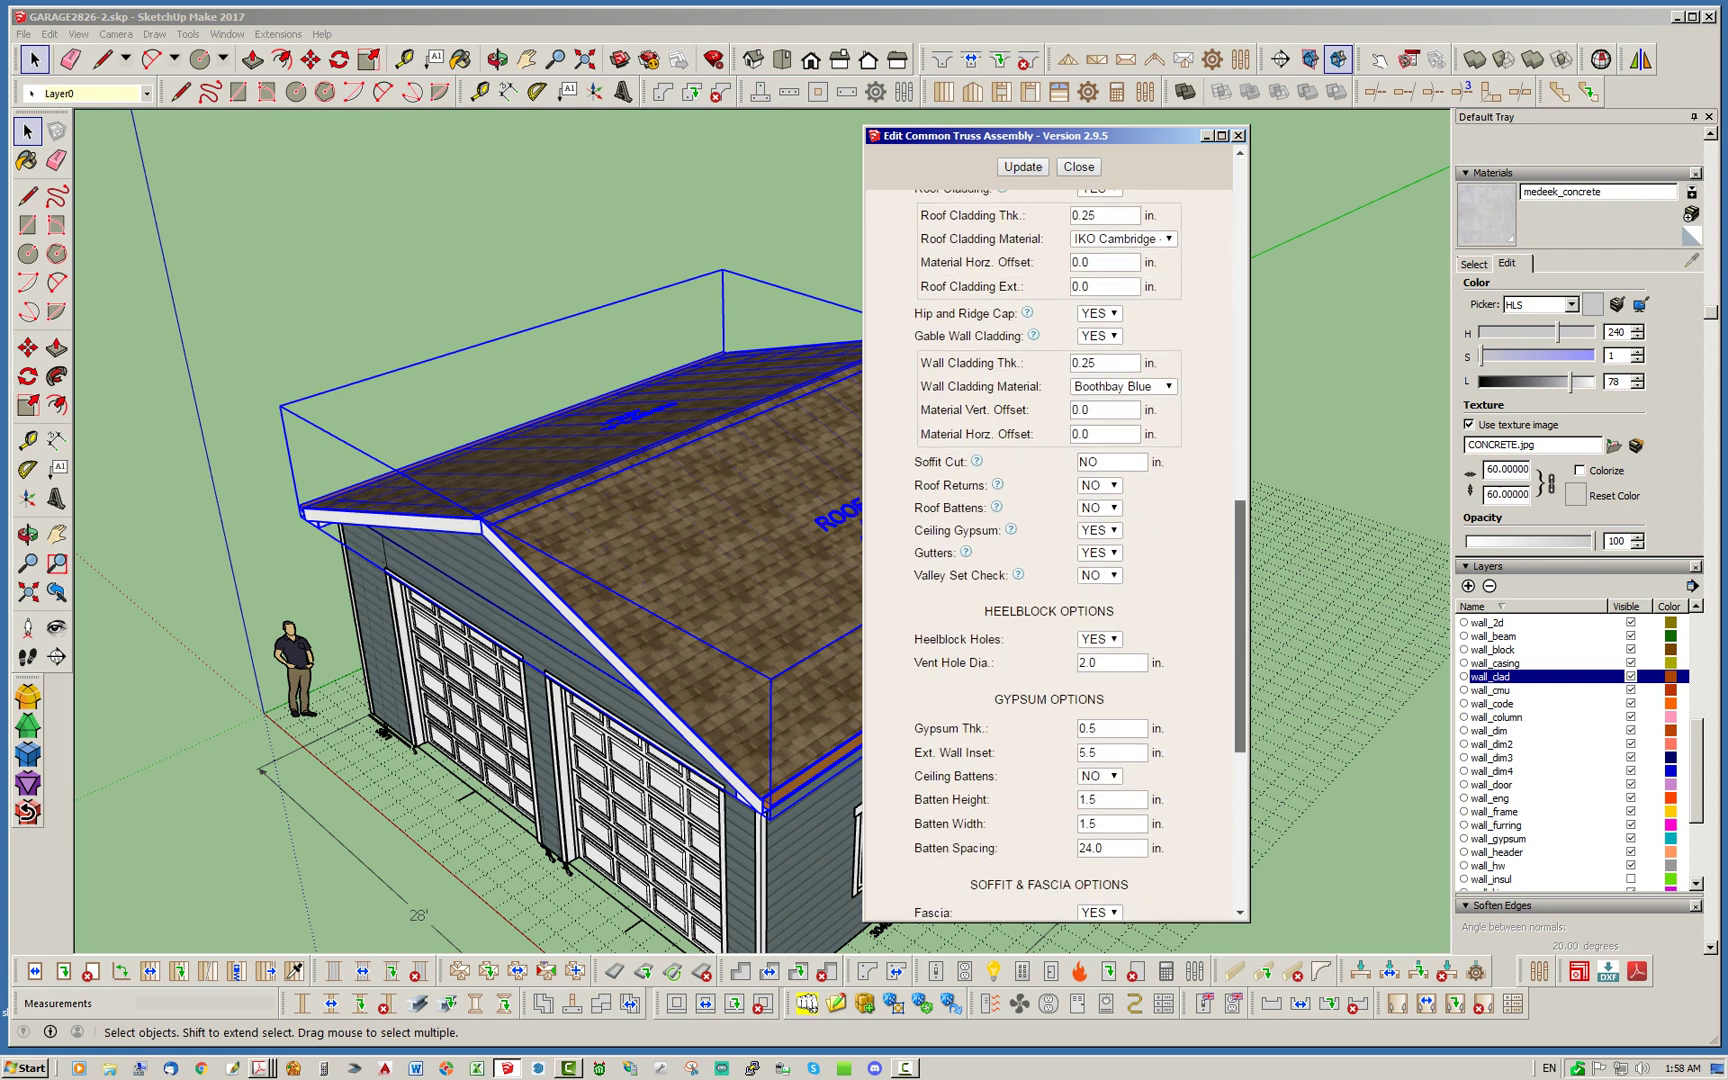
{"action": "scroll", "coordinate": [1050, 540], "scroll_direction": "down", "scroll_amount": 8}
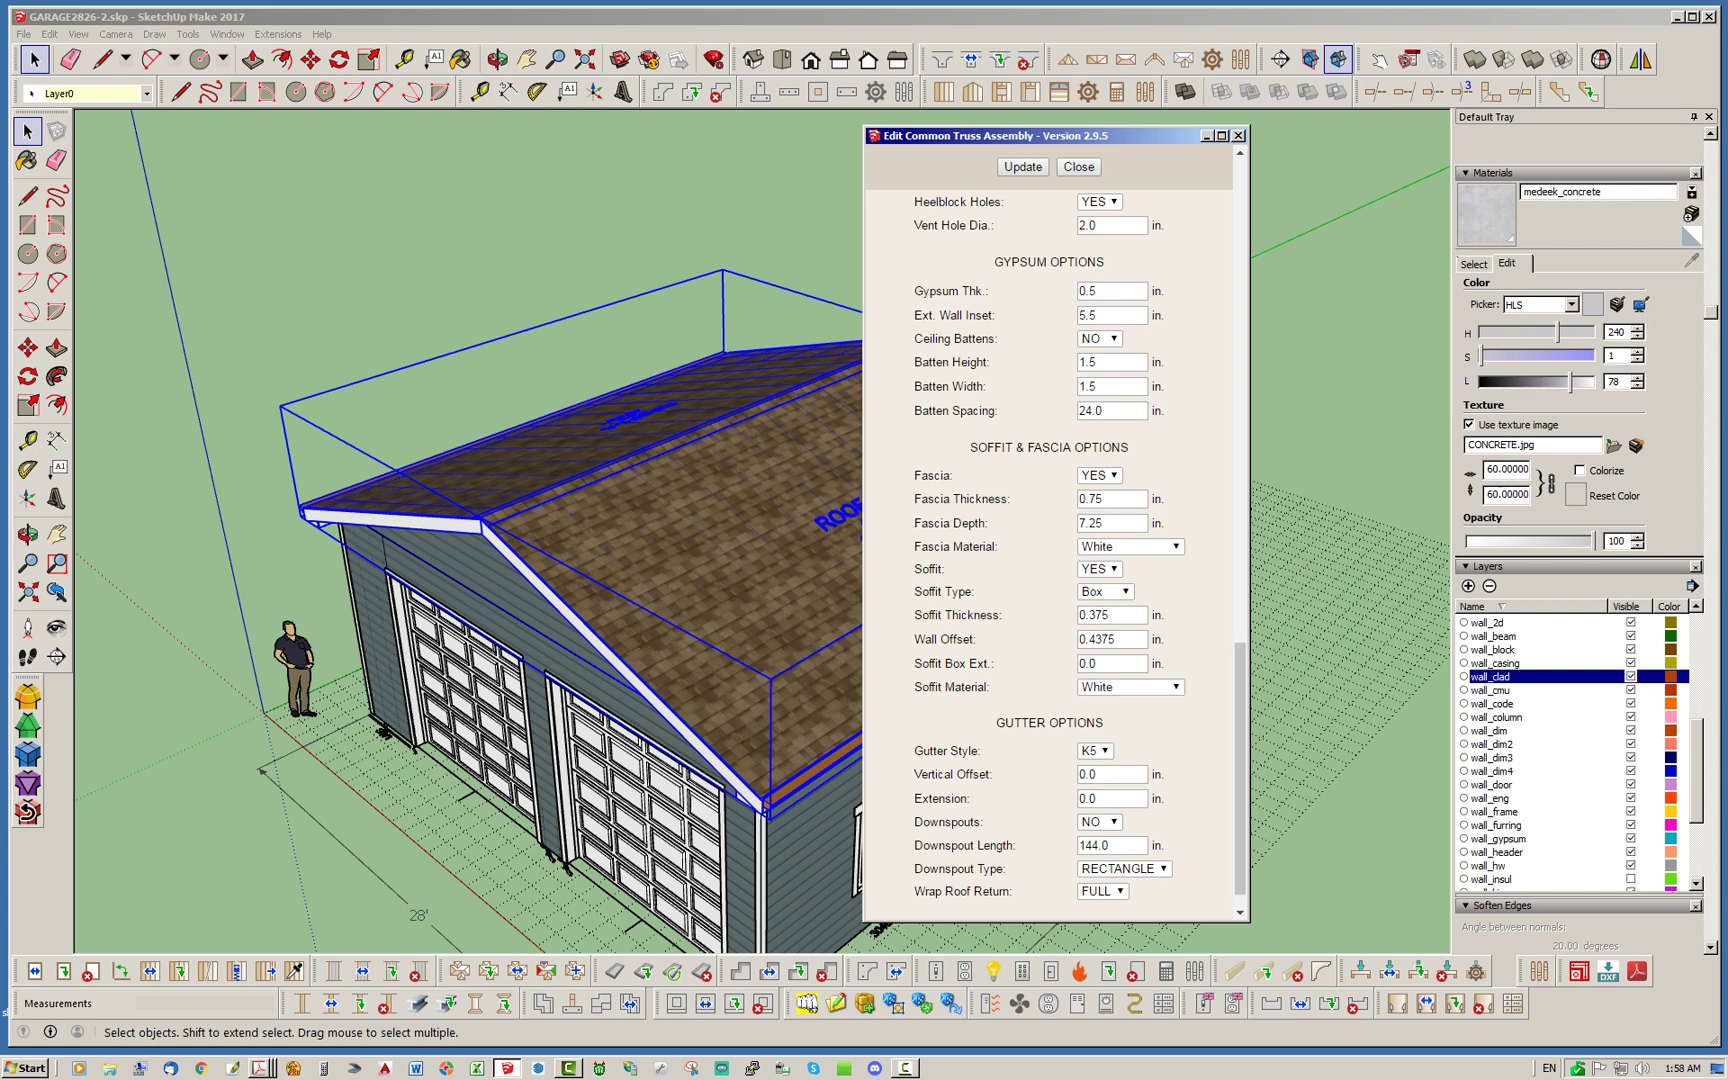
{"action": "left_click", "coordinate": [1100, 822]}
{"action": "left_click", "coordinate": [1095, 838]}
{"action": "left_click", "coordinate": [1022, 166]}
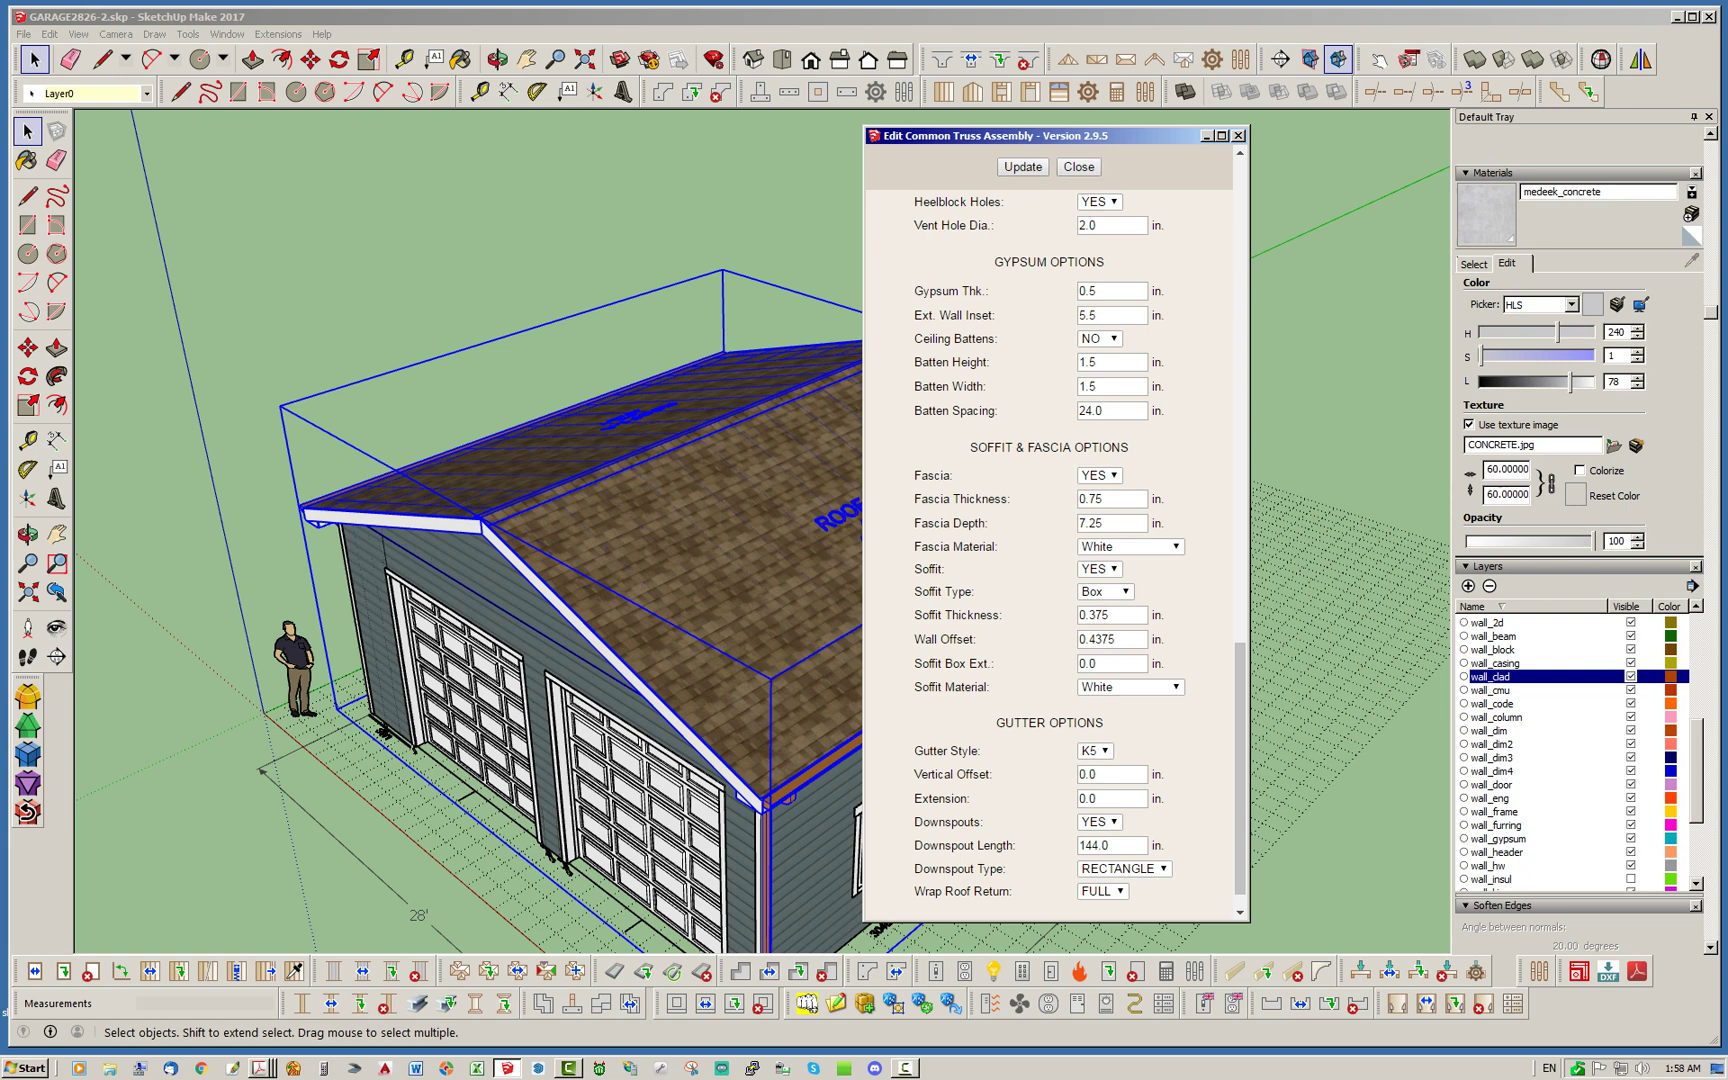
Review the truss assembly's basic and advanced options, close the editor and deselect the roof
{"action": "scroll", "coordinate": [1050, 550], "scroll_direction": "up", "scroll_amount": 10}
{"action": "scroll", "coordinate": [1050, 550], "scroll_direction": "up", "scroll_amount": 3}
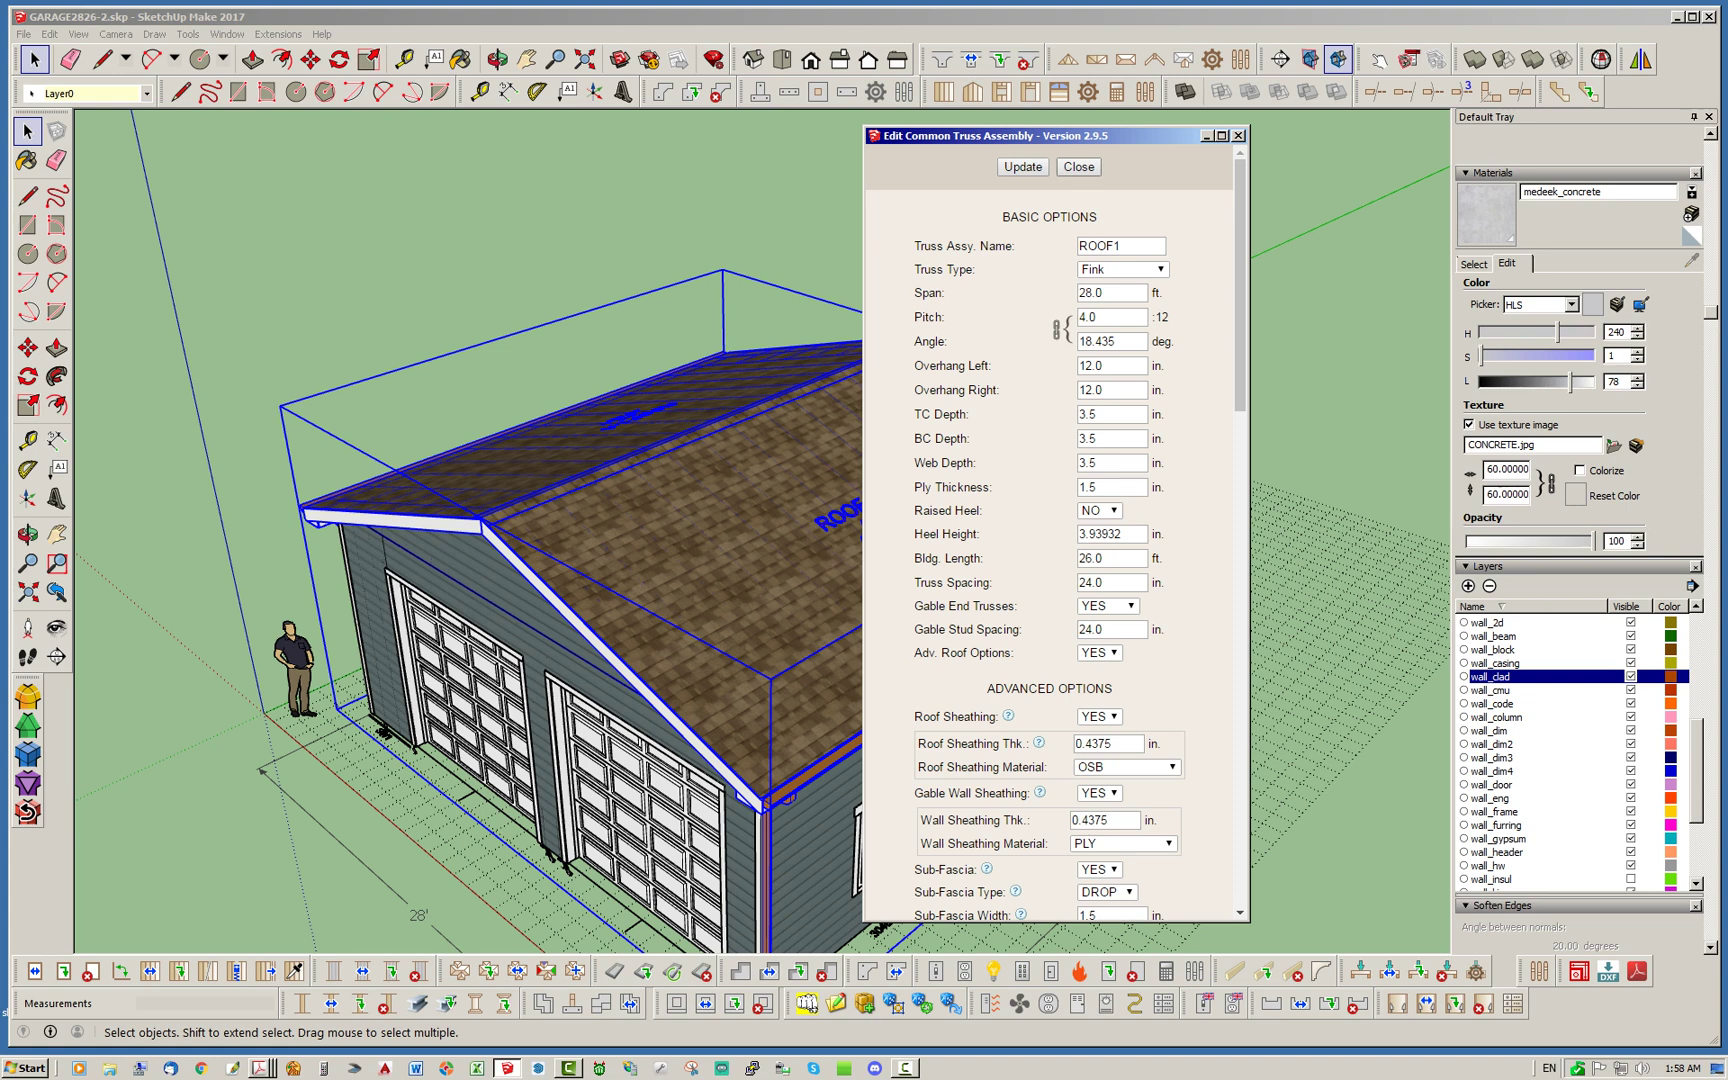
{"action": "left_click", "coordinate": [1078, 166]}
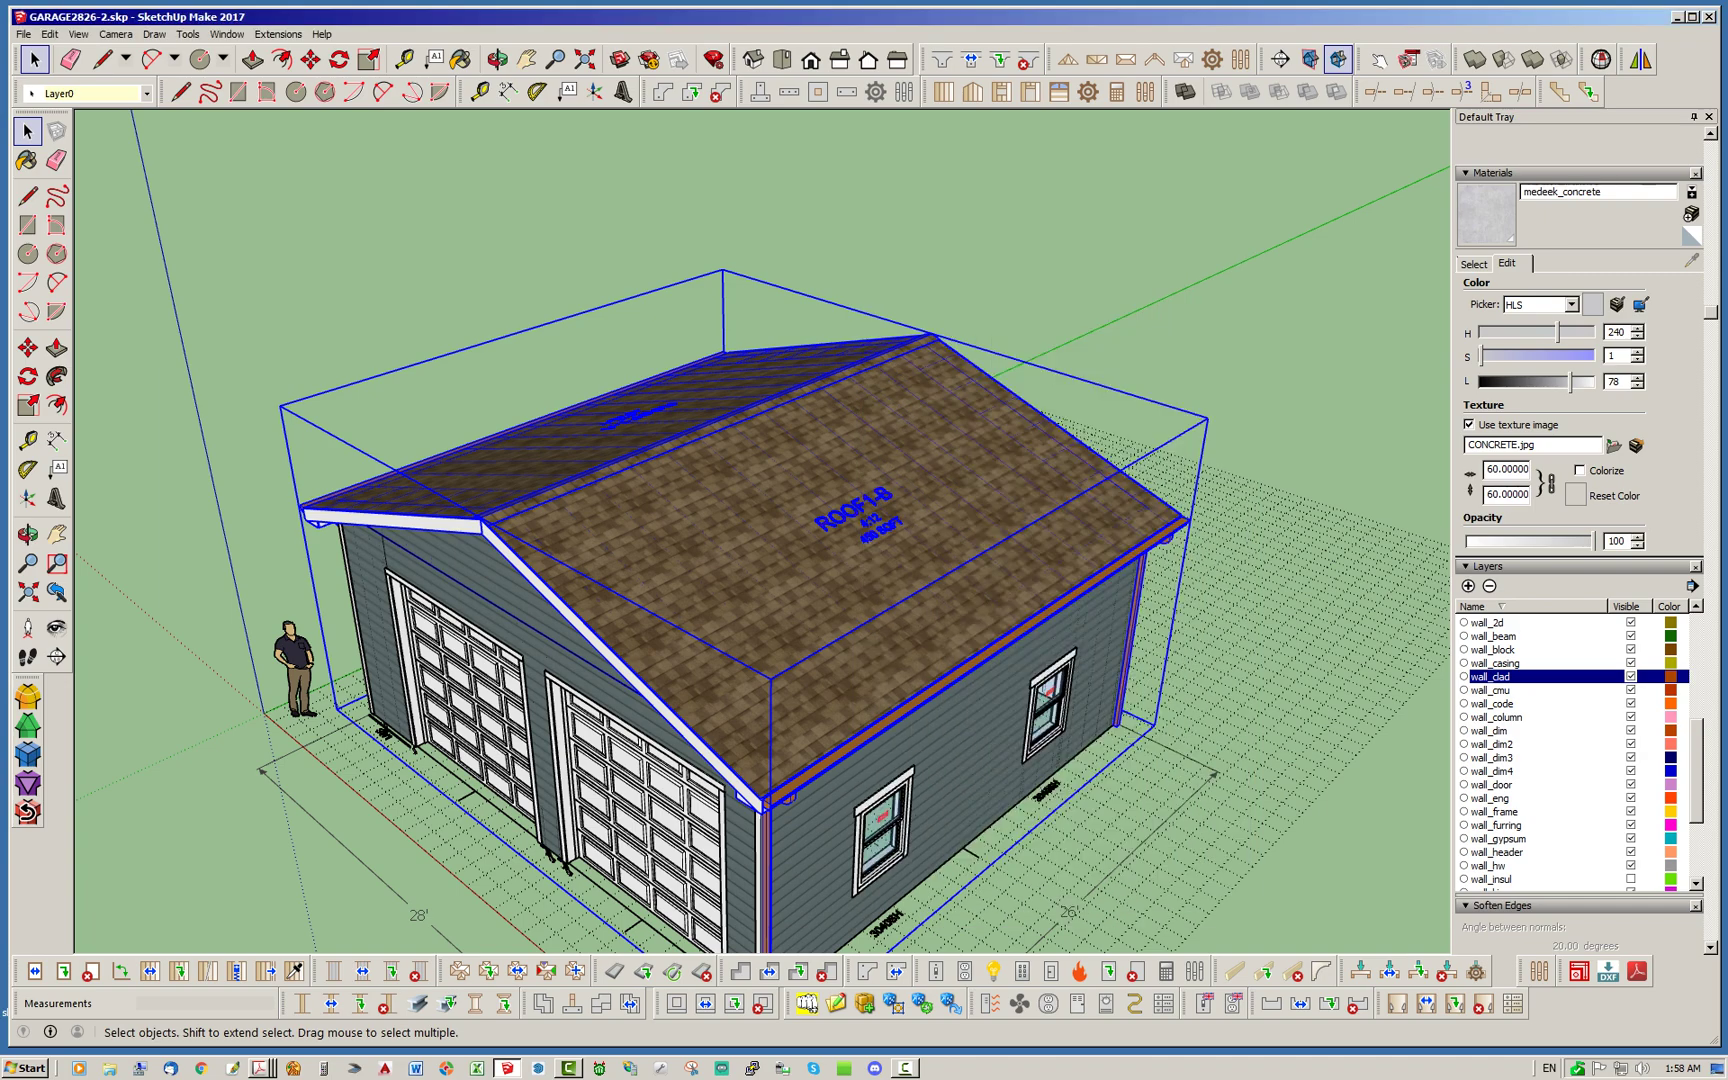
{"action": "key", "text": "Escape"}
Examine the gutter and downspout at the front corner and the whole garage from the front and side
{"action": "middle_click_drag", "start_coordinate": [760, 530], "coordinate": [690, 405]}
{"action": "scroll", "coordinate": [925, 545], "scroll_direction": "up", "scroll_amount": 10}
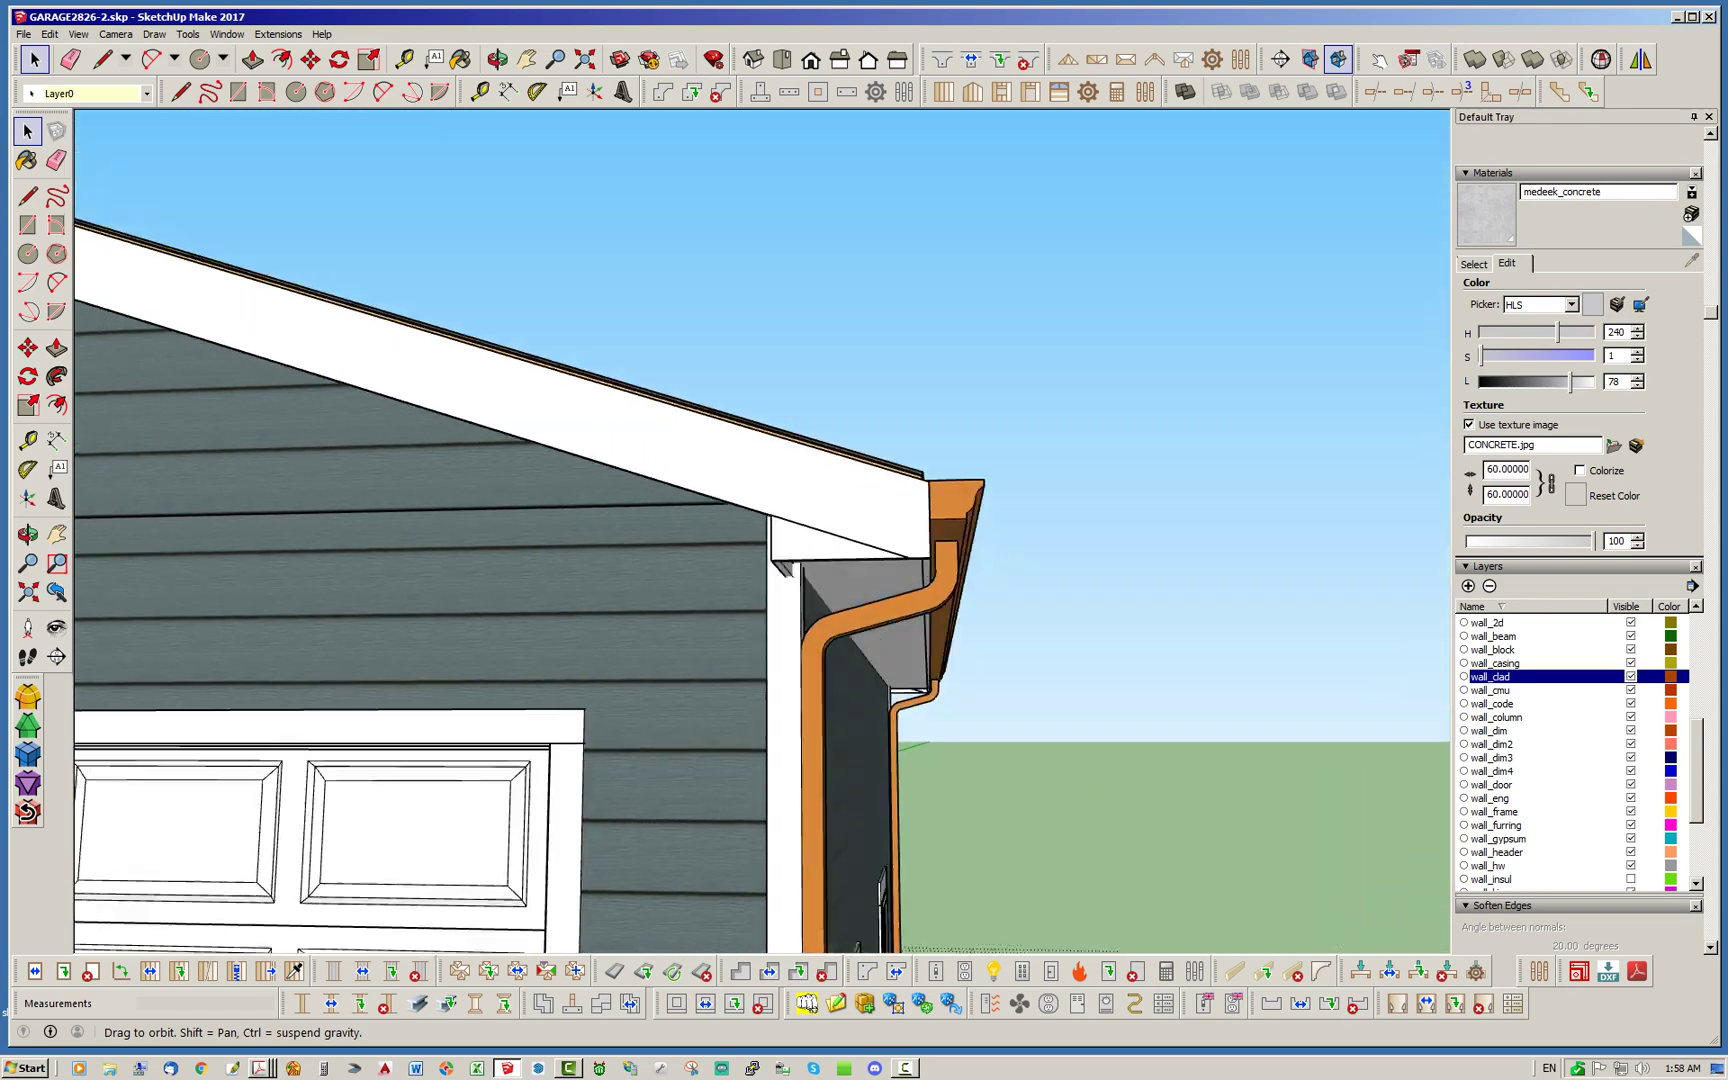
{"action": "middle_click_drag", "start_coordinate": [925, 545], "coordinate": [875, 462]}
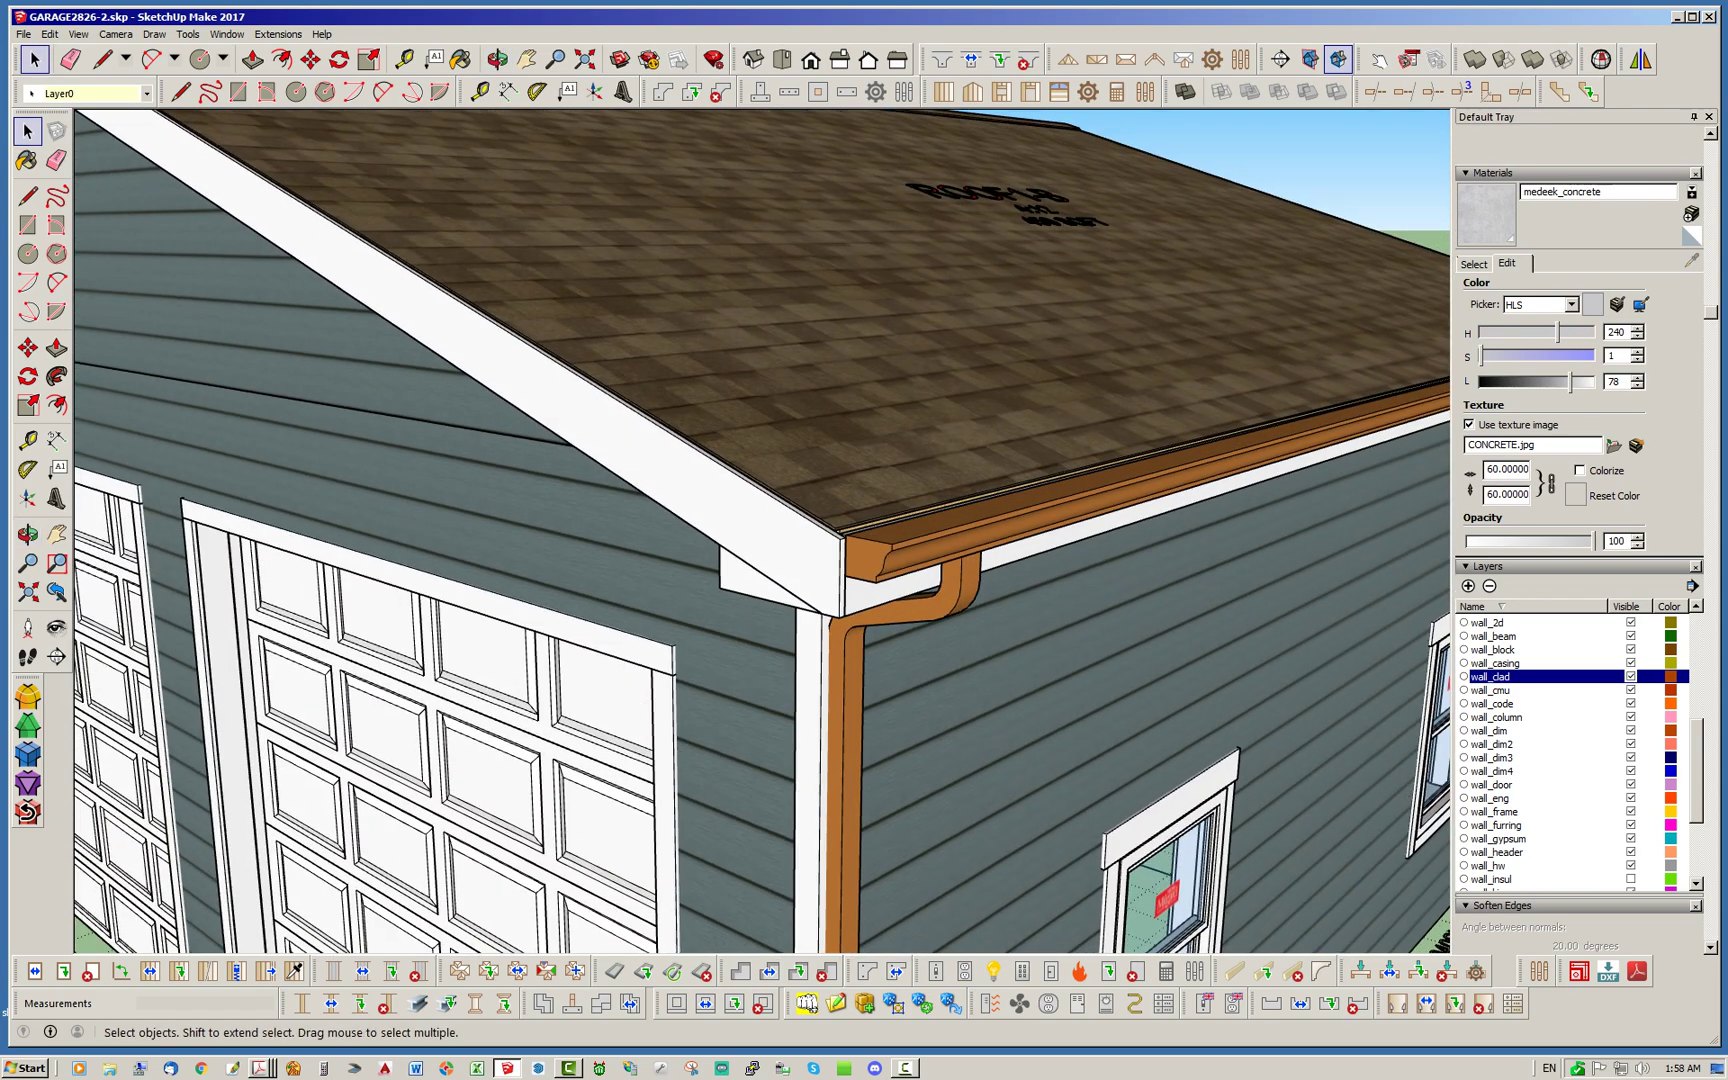
{"action": "scroll", "coordinate": [875, 462], "scroll_direction": "up", "scroll_amount": 3}
{"action": "scroll", "coordinate": [830, 620], "scroll_direction": "up", "scroll_amount": 2}
{"action": "scroll", "coordinate": [835, 568], "scroll_direction": "down", "scroll_amount": 12}
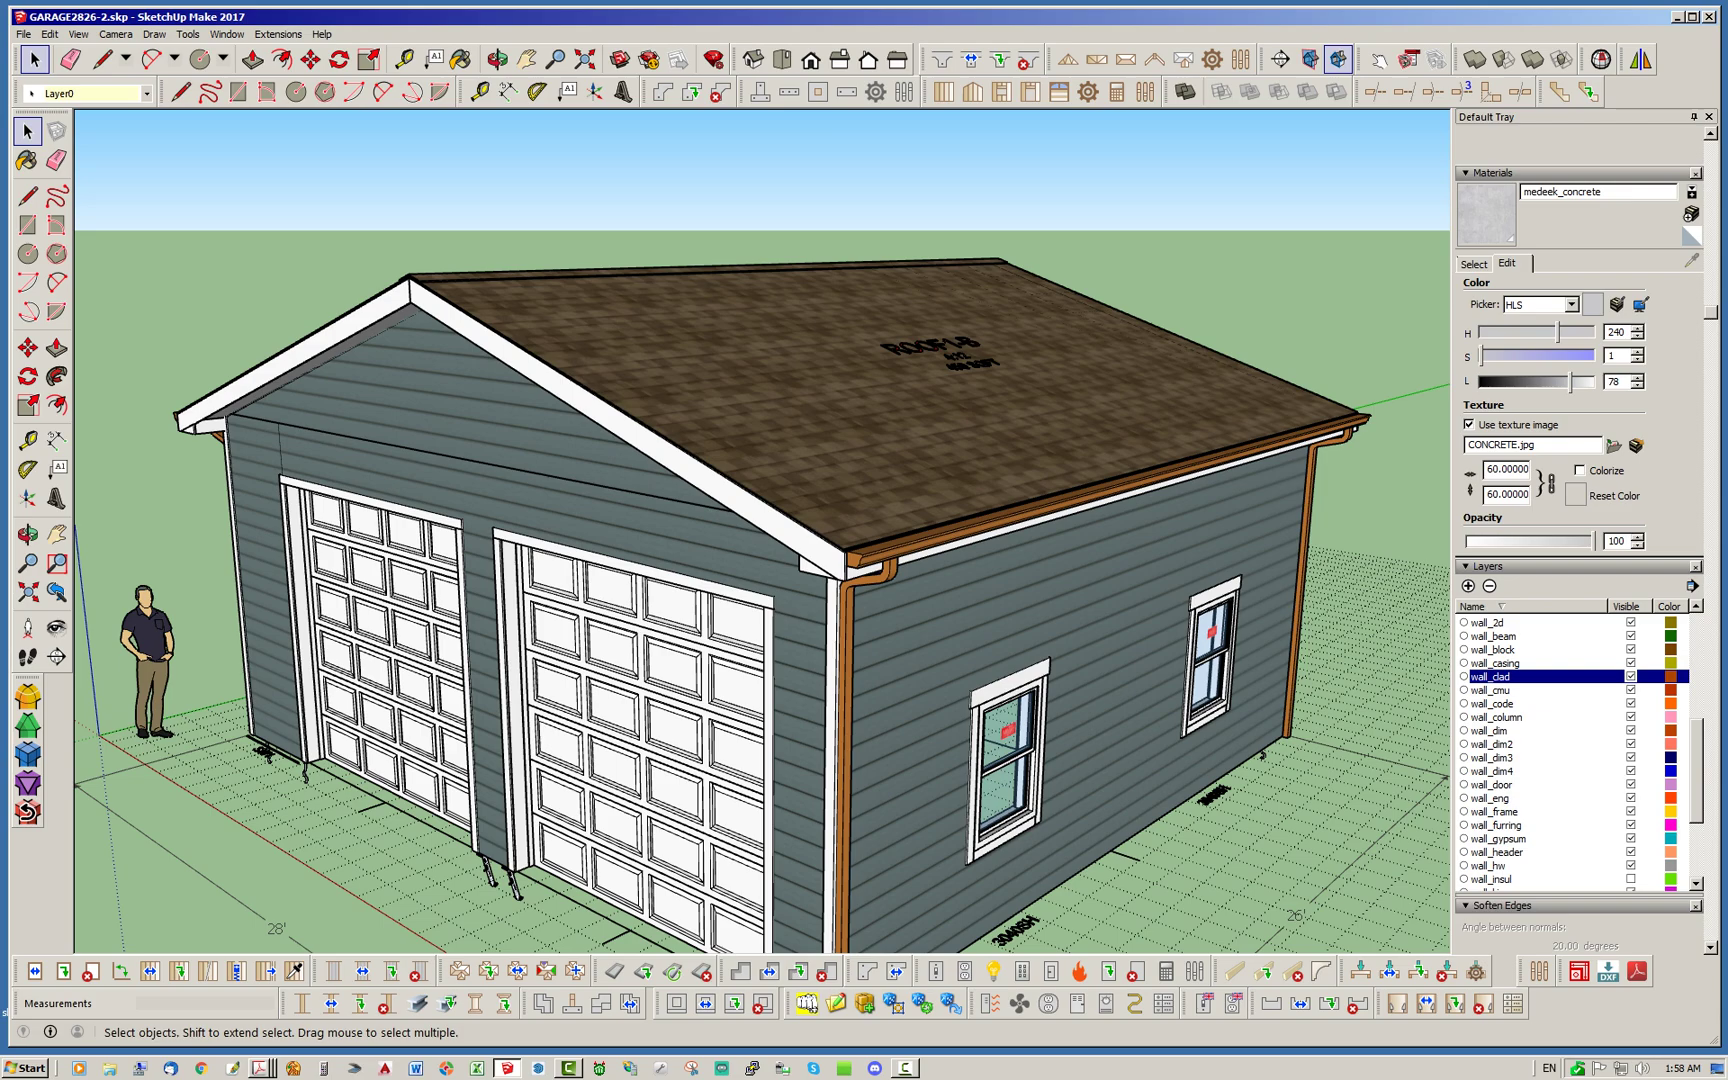
{"action": "scroll", "coordinate": [838, 568], "scroll_direction": "down", "scroll_amount": 1}
{"action": "middle_click_drag", "start_coordinate": [838, 568], "coordinate": [682, 508]}
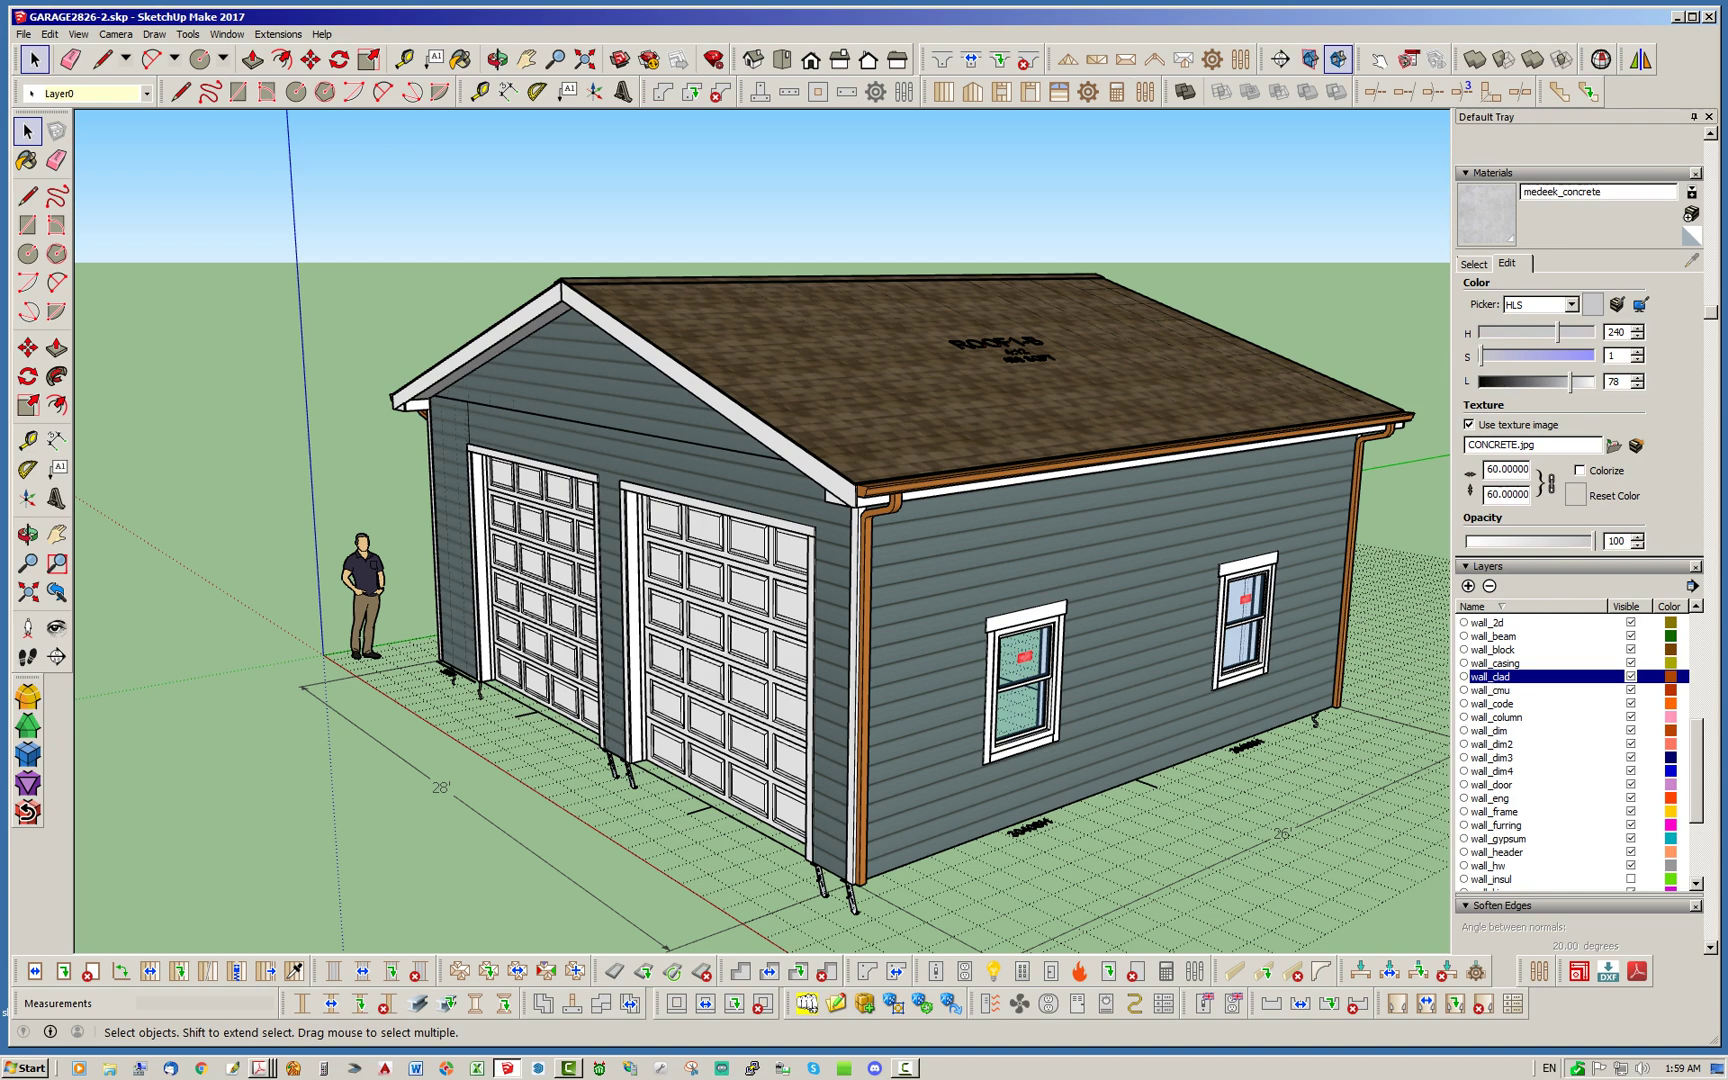
{"action": "middle_click_drag", "start_coordinate": [682, 508], "coordinate": [848, 642]}
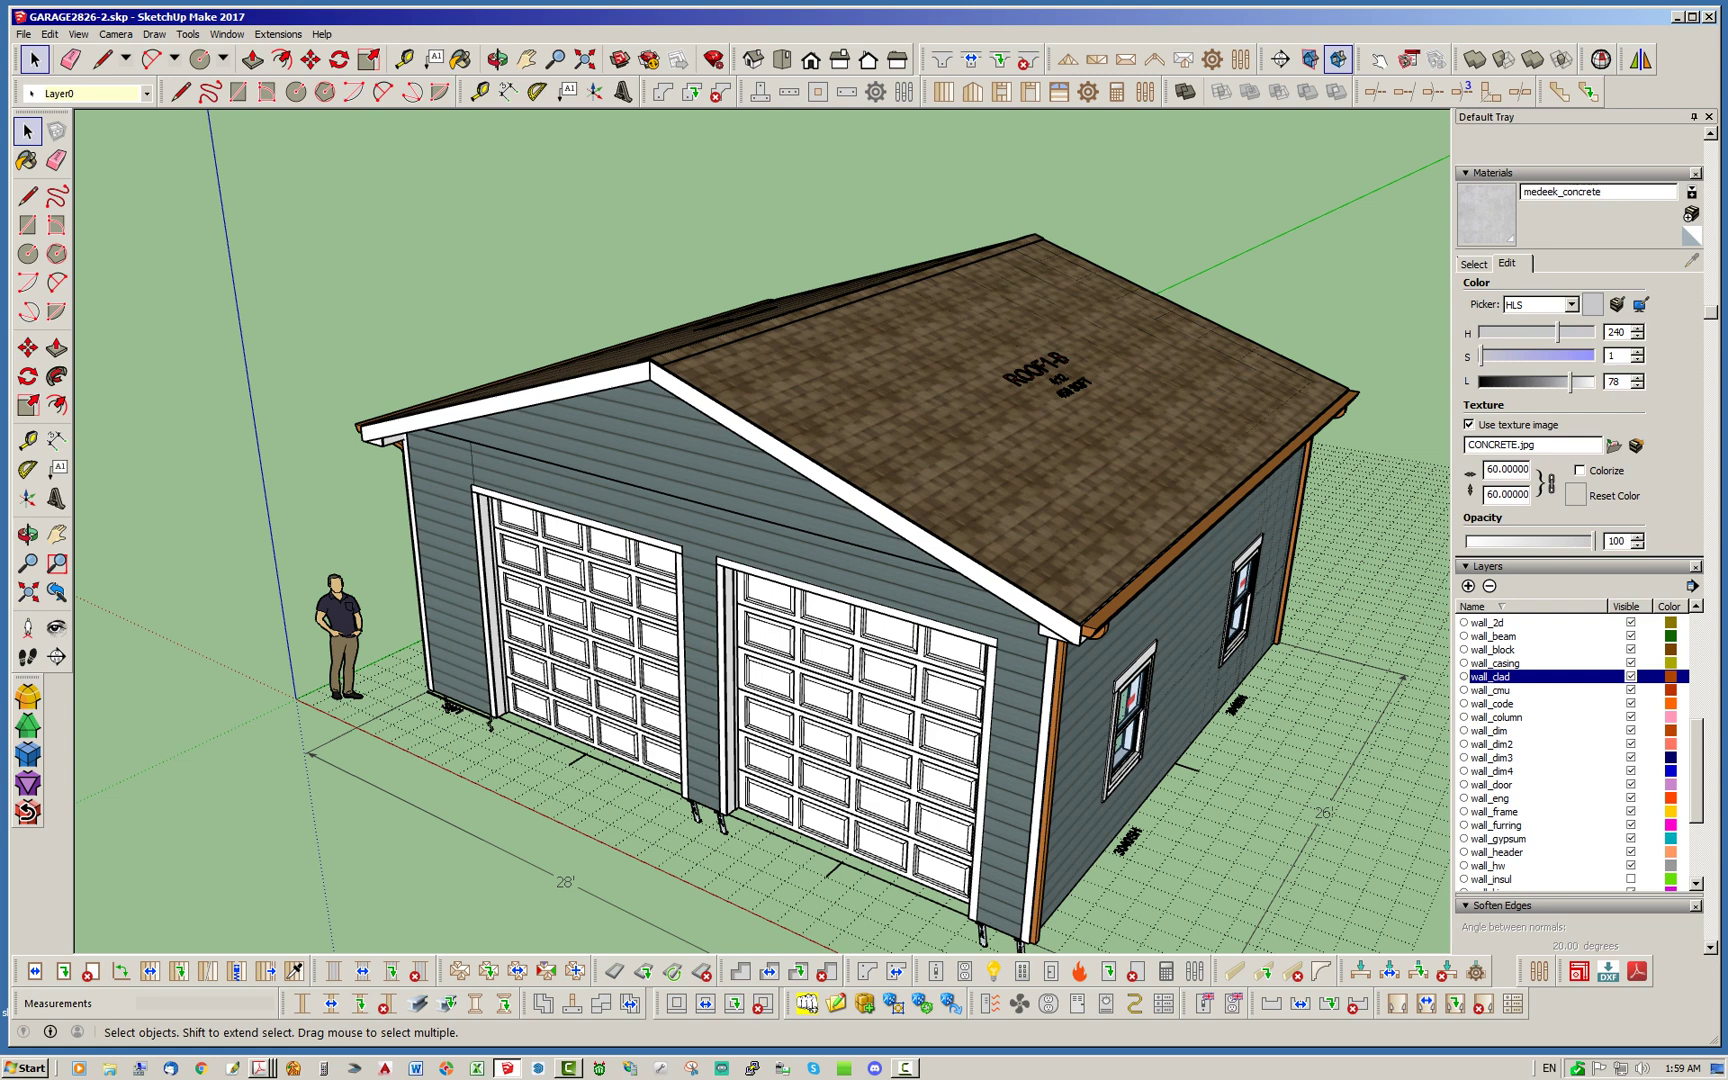
Hide the roof_clad and roof_sheath layers to expose the roof trusses and gable overhang framing
{"action": "scroll", "coordinate": [1580, 752], "scroll_direction": "up", "scroll_amount": 7}
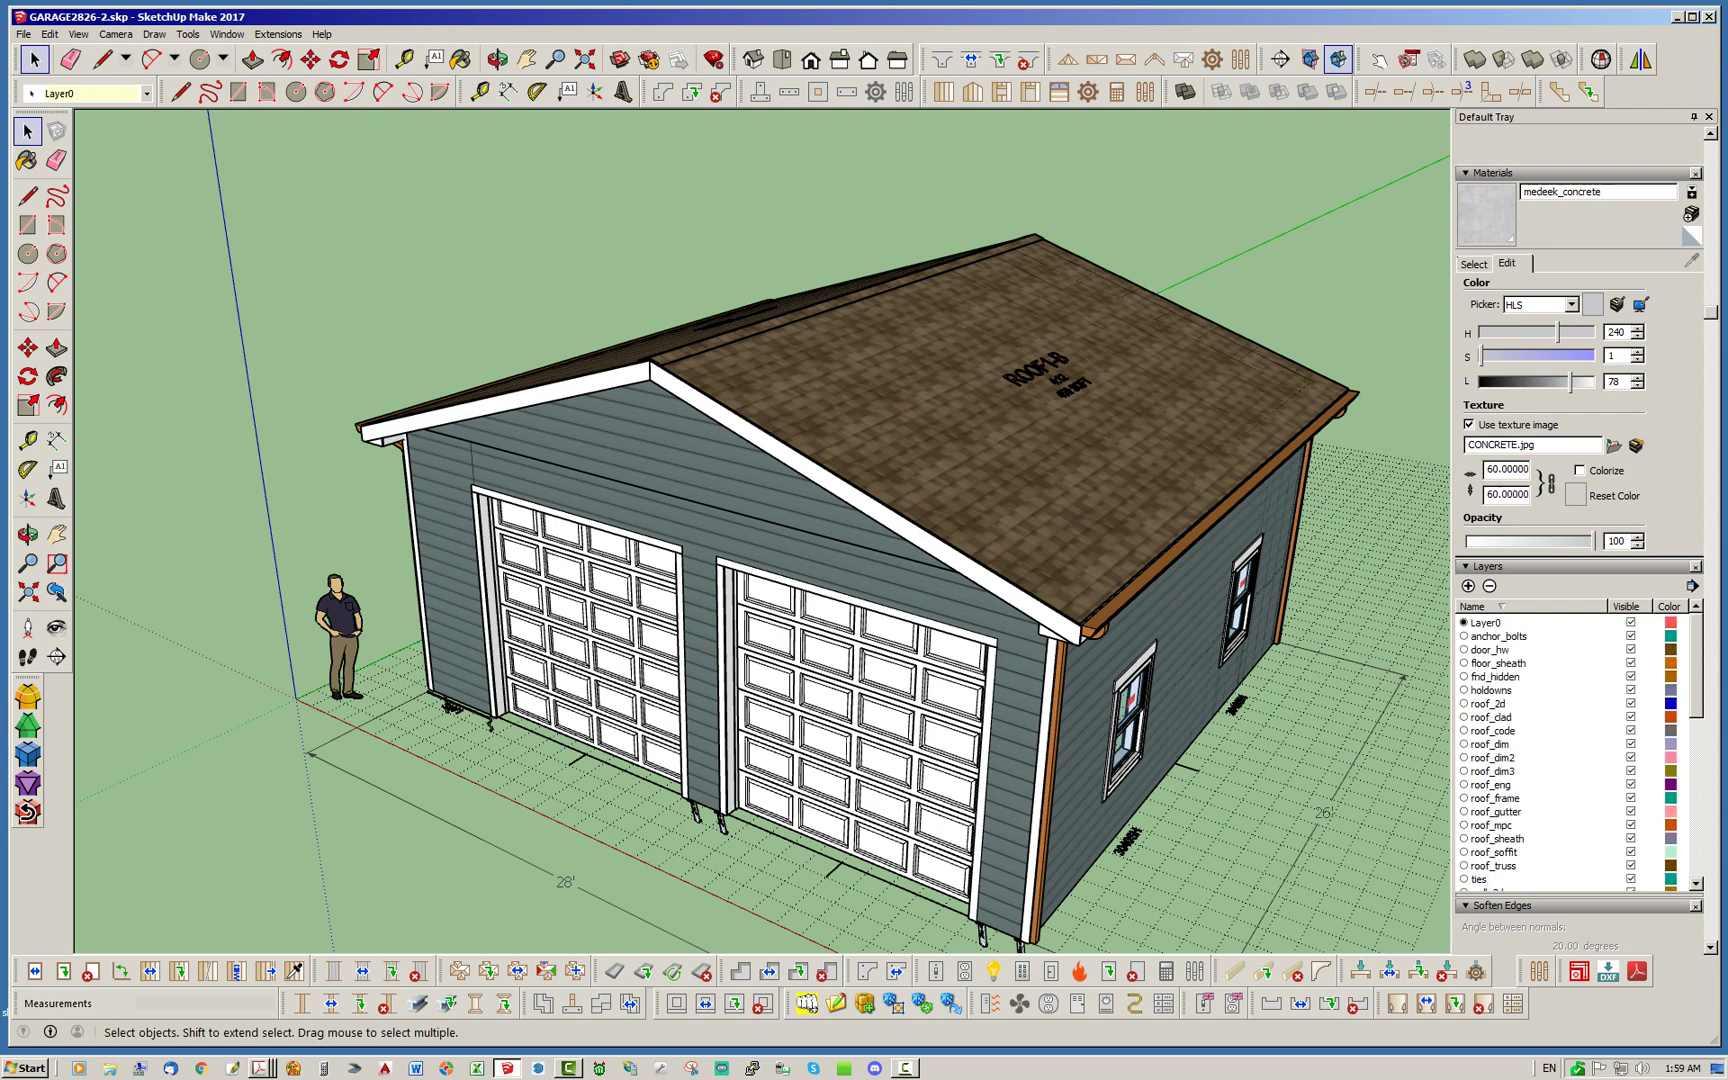
{"action": "left_click", "coordinate": [1631, 717]}
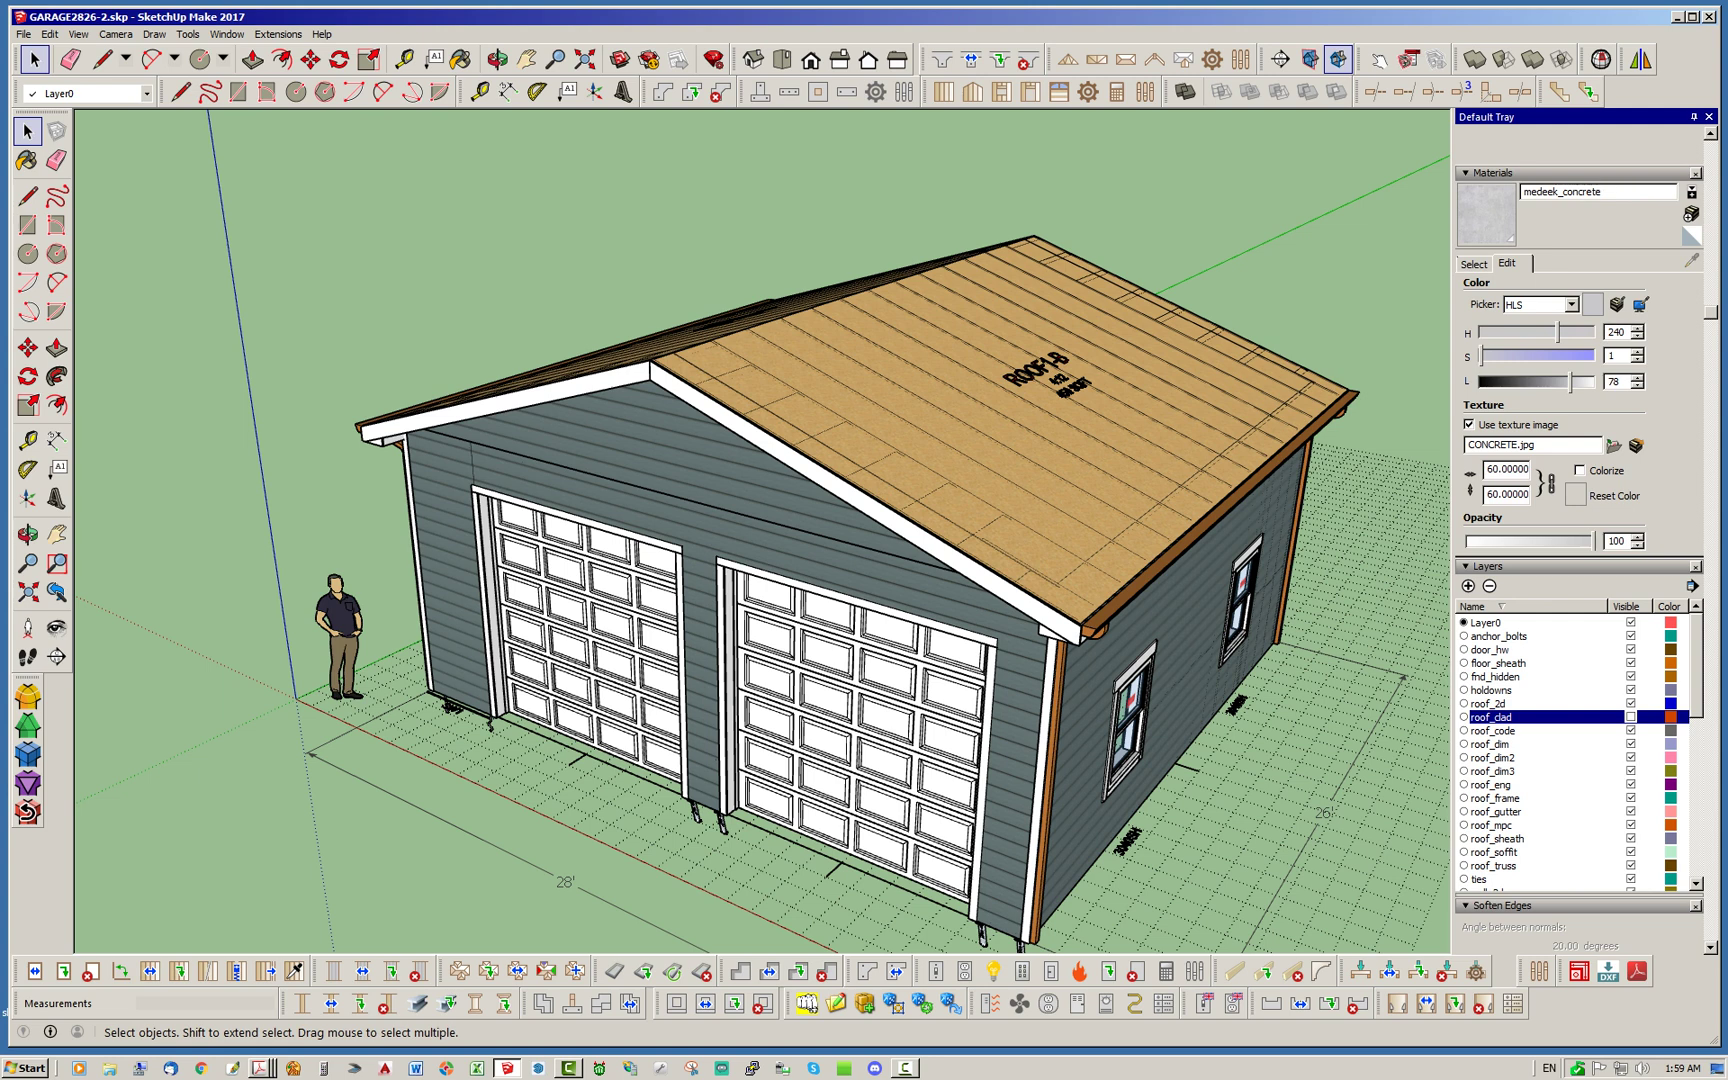
{"action": "scroll", "coordinate": [1580, 752], "scroll_direction": "down", "scroll_amount": 2}
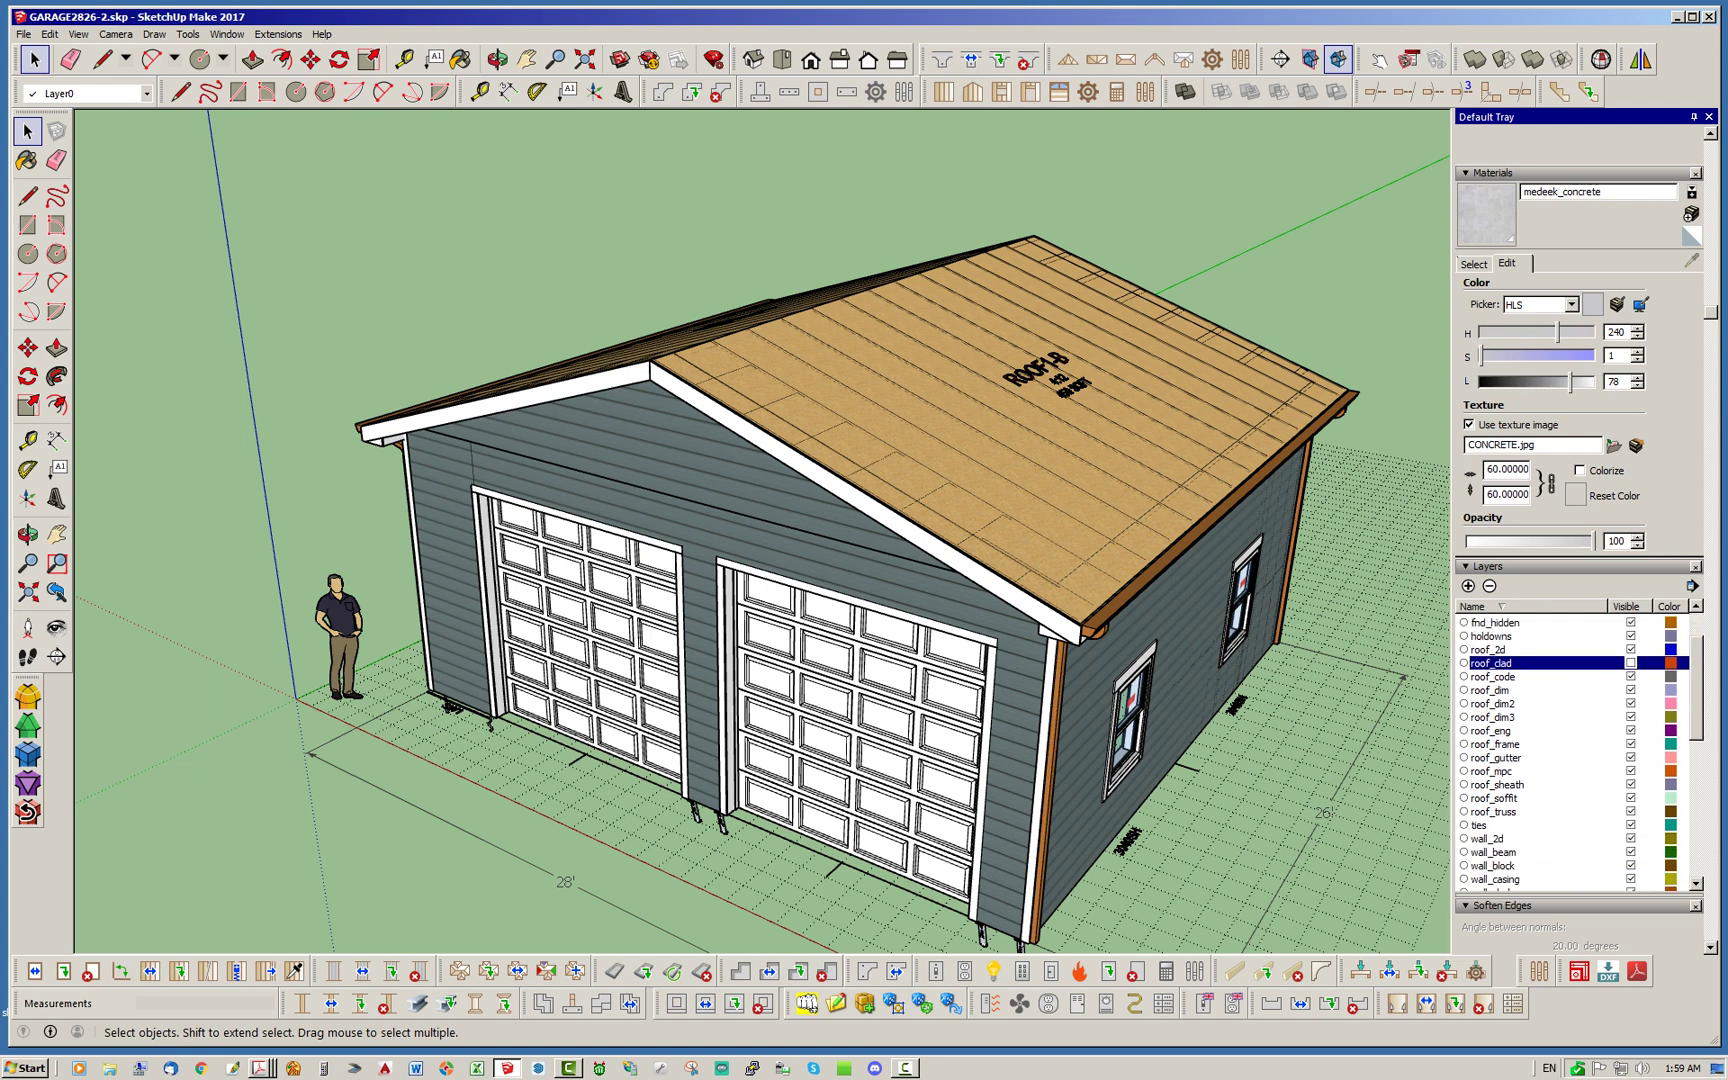
{"action": "scroll", "coordinate": [1560, 752], "scroll_direction": "down", "scroll_amount": 1}
{"action": "scroll", "coordinate": [1560, 752], "scroll_direction": "down", "scroll_amount": 1}
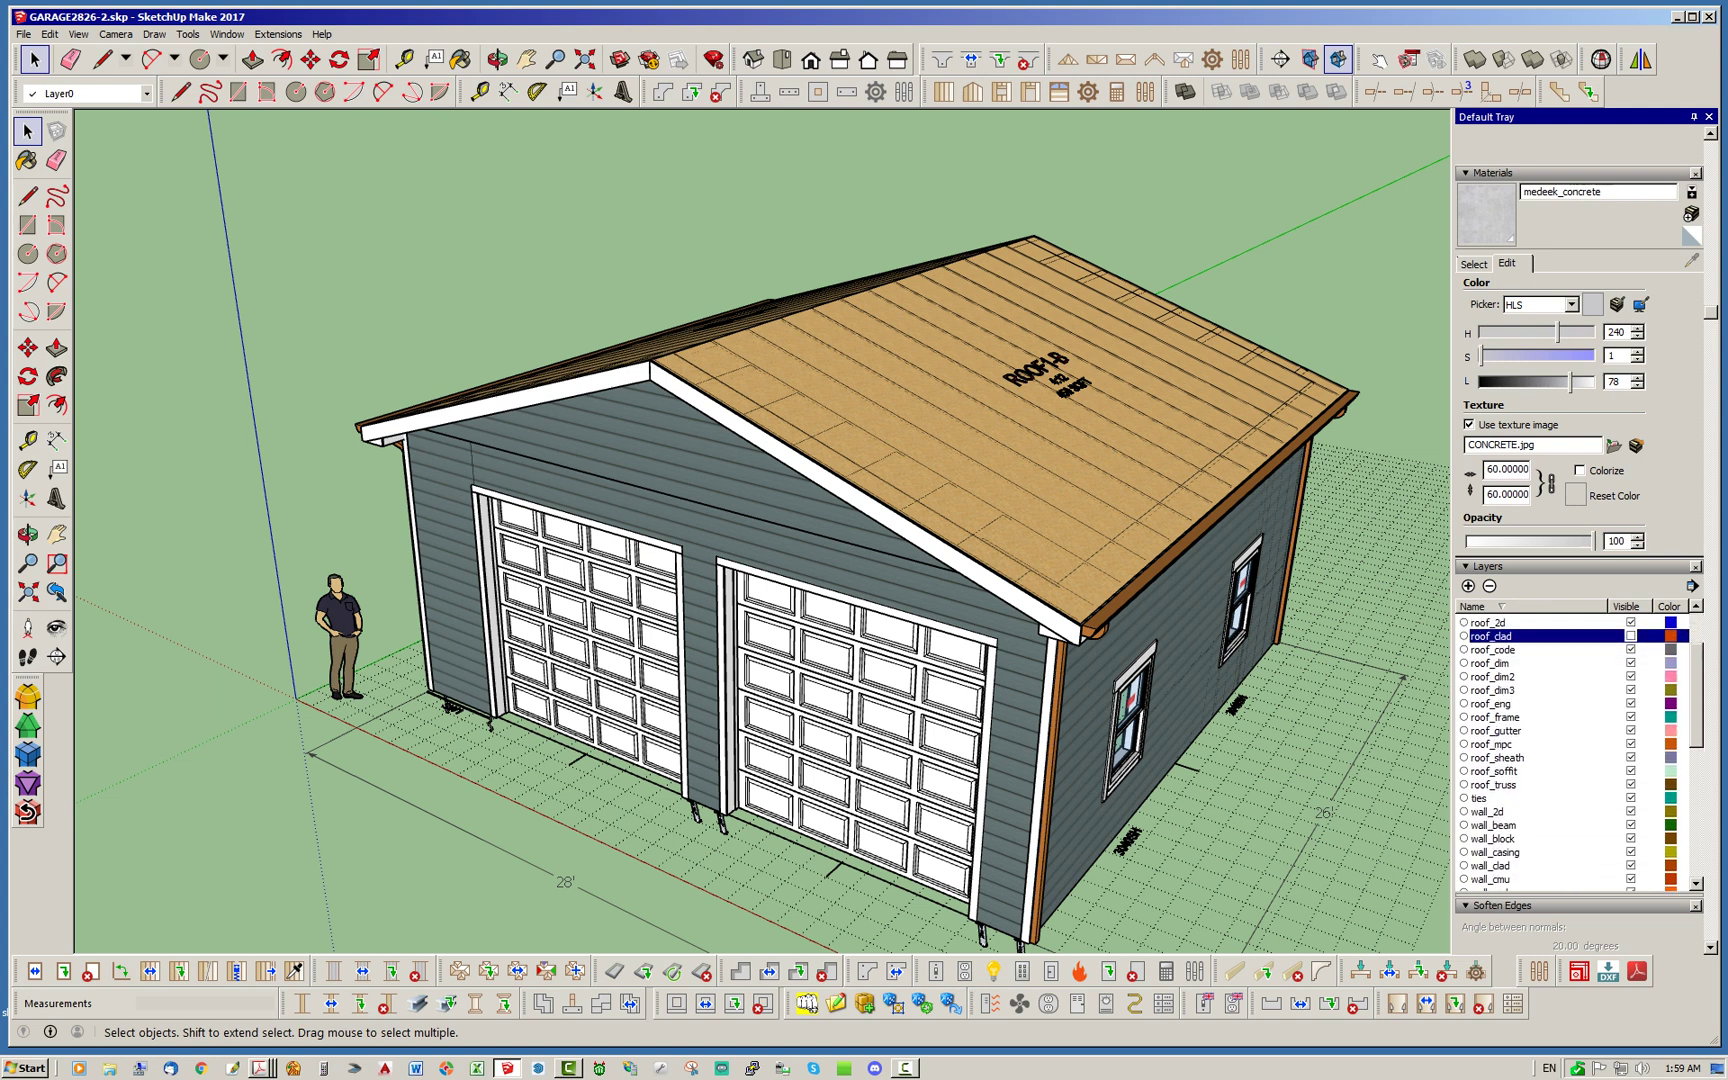
{"action": "left_click", "coordinate": [1631, 758]}
{"action": "middle_click_drag", "start_coordinate": [850, 405], "coordinate": [542, 480]}
{"action": "scroll", "coordinate": [727, 487], "scroll_direction": "up", "scroll_amount": 3}
{"action": "scroll", "coordinate": [542, 480], "scroll_direction": "up", "scroll_amount": 3}
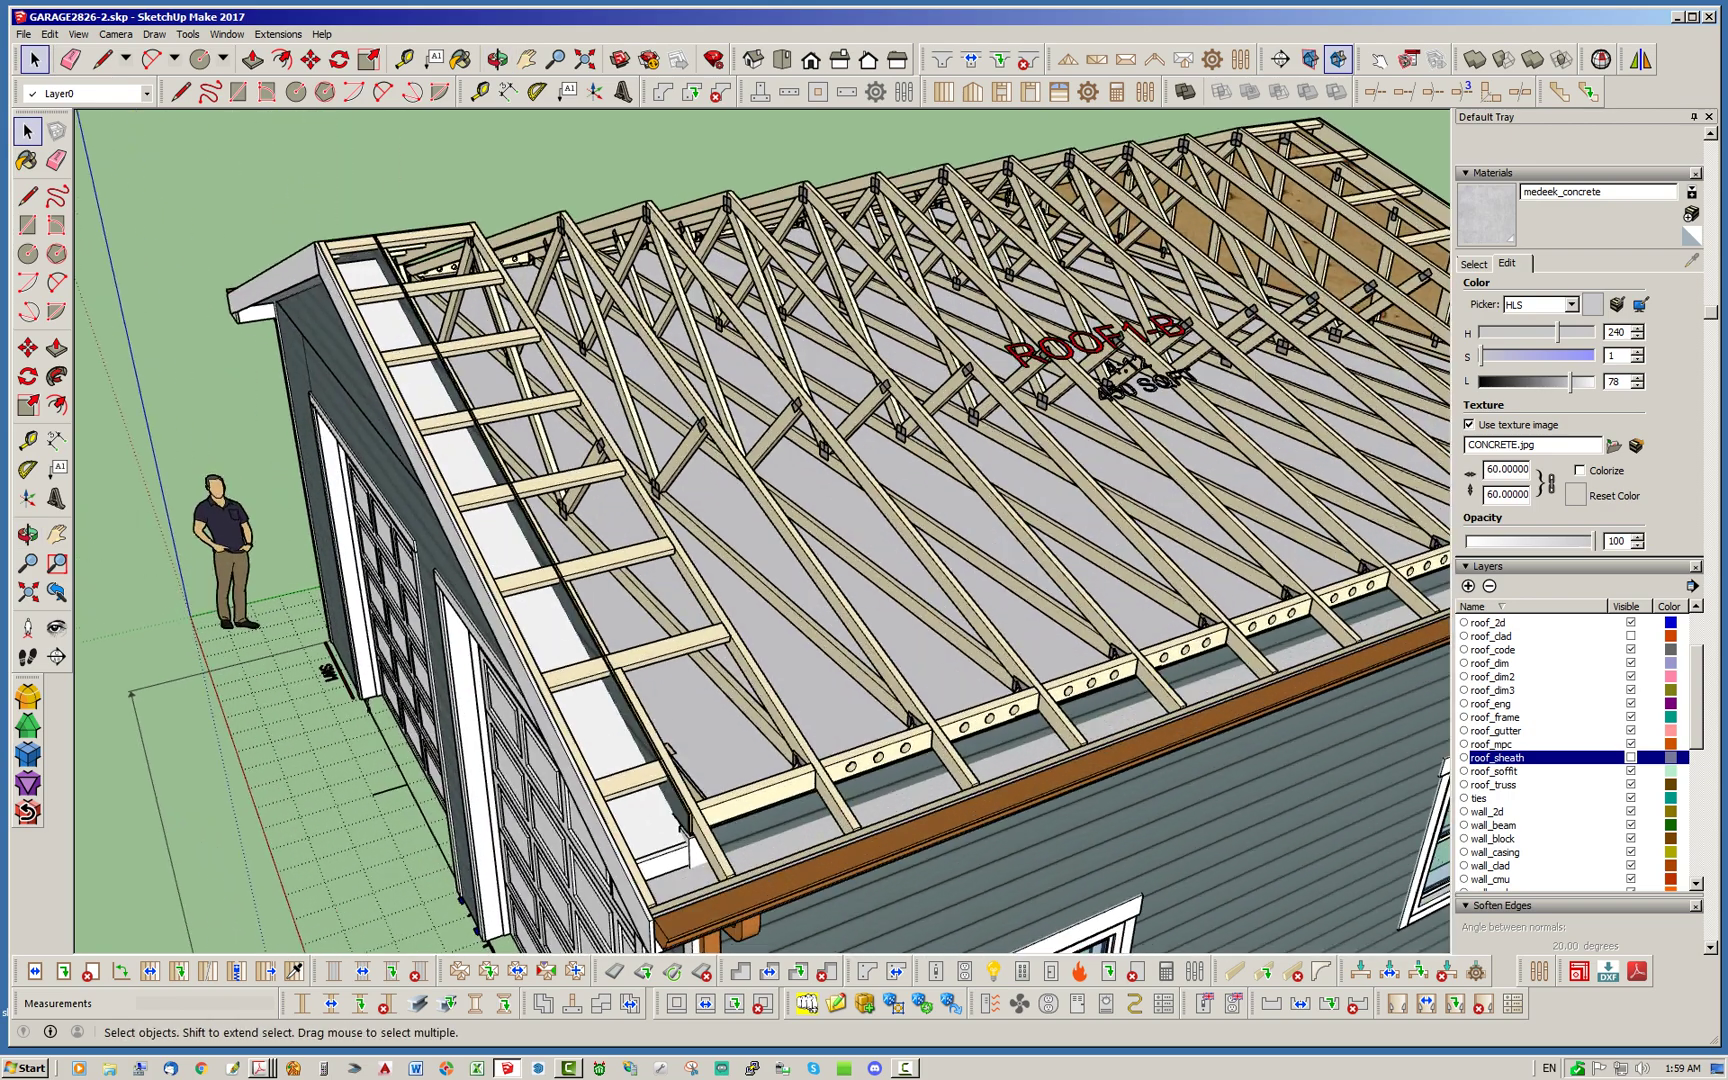
{"action": "scroll", "coordinate": [400, 458], "scroll_direction": "up", "scroll_amount": 3}
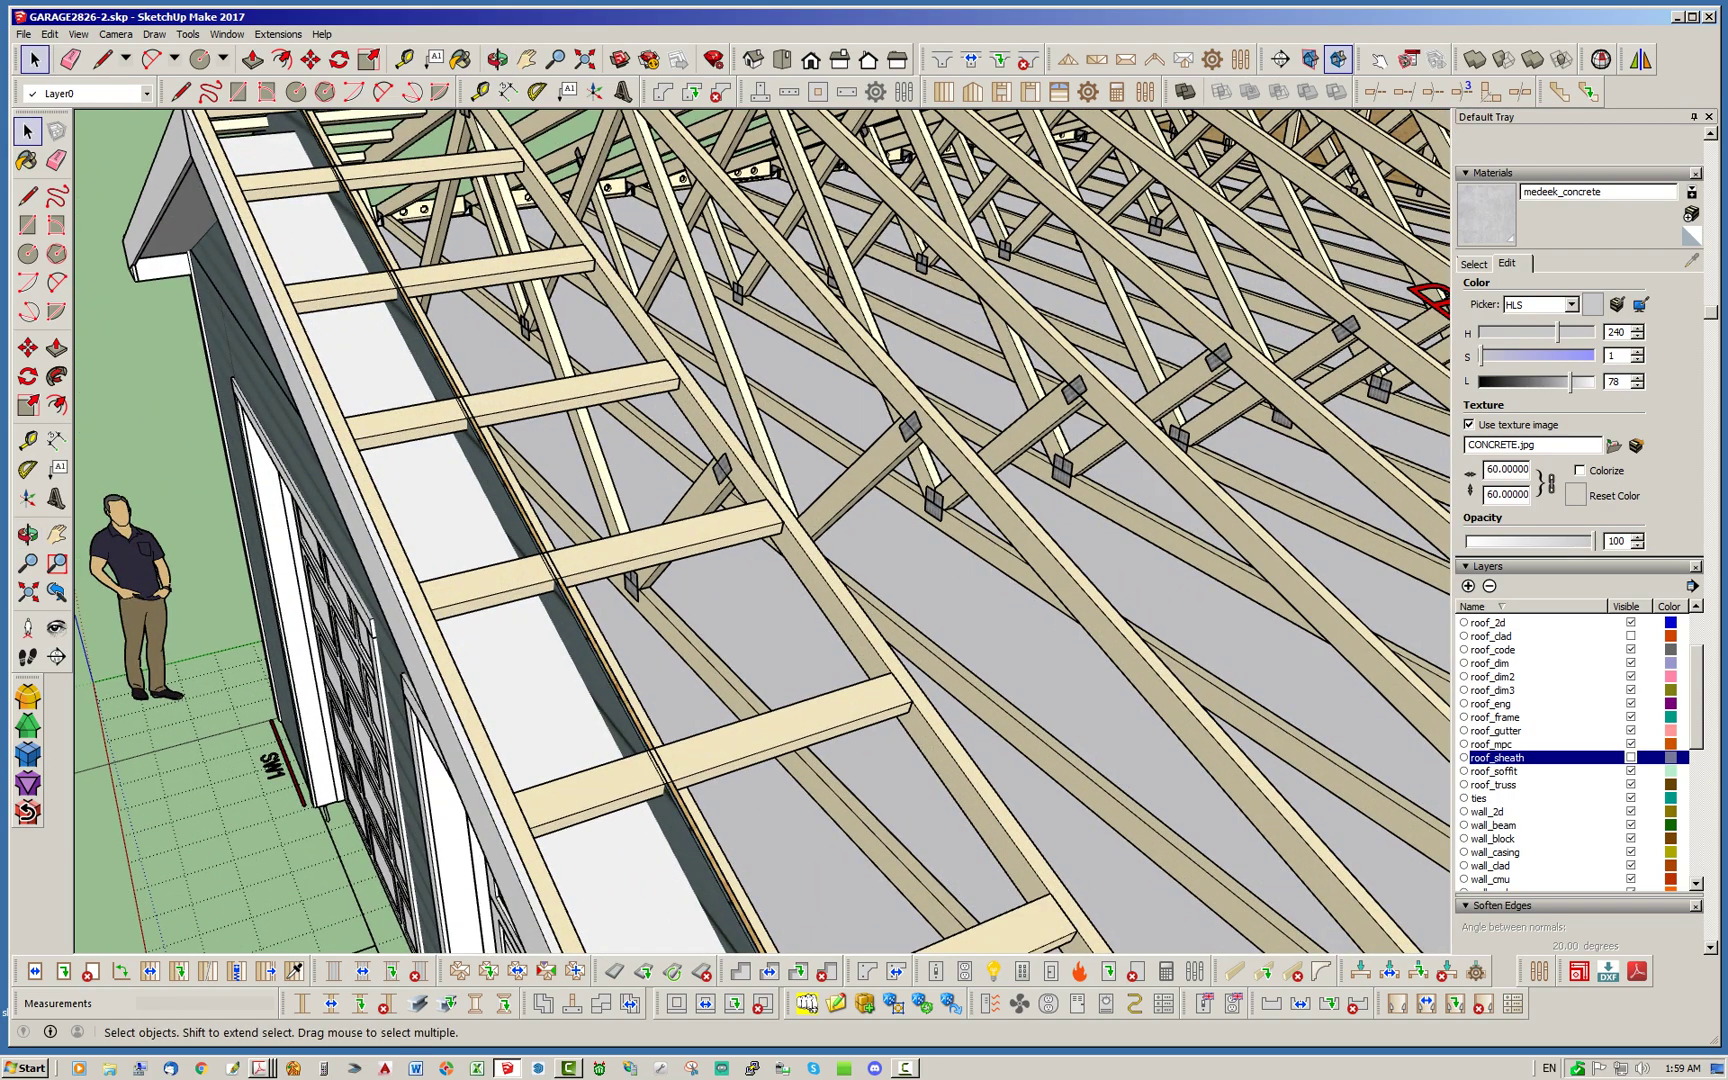
Hide the wall_sheath and wall_clad layers to expose the wall framing
{"action": "left_click_drag", "start_coordinate": [1697, 697], "coordinate": [1697, 818]}
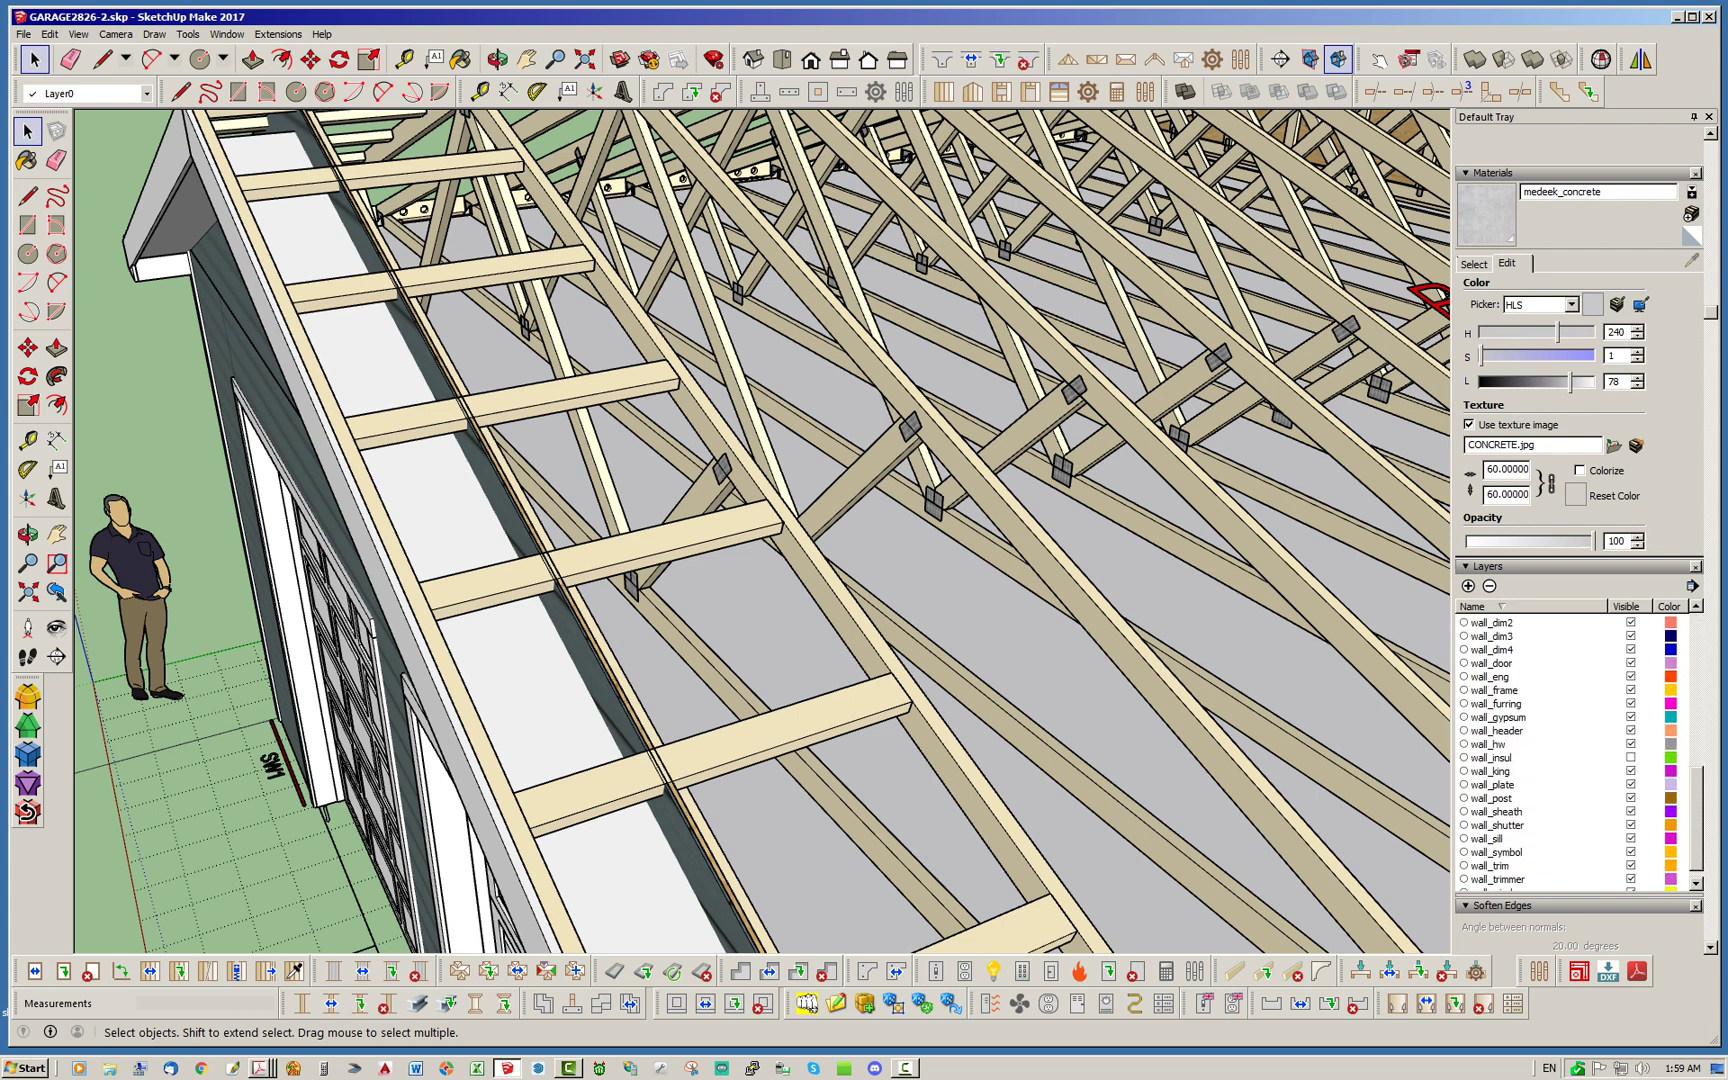
{"action": "left_click", "coordinate": [1631, 811]}
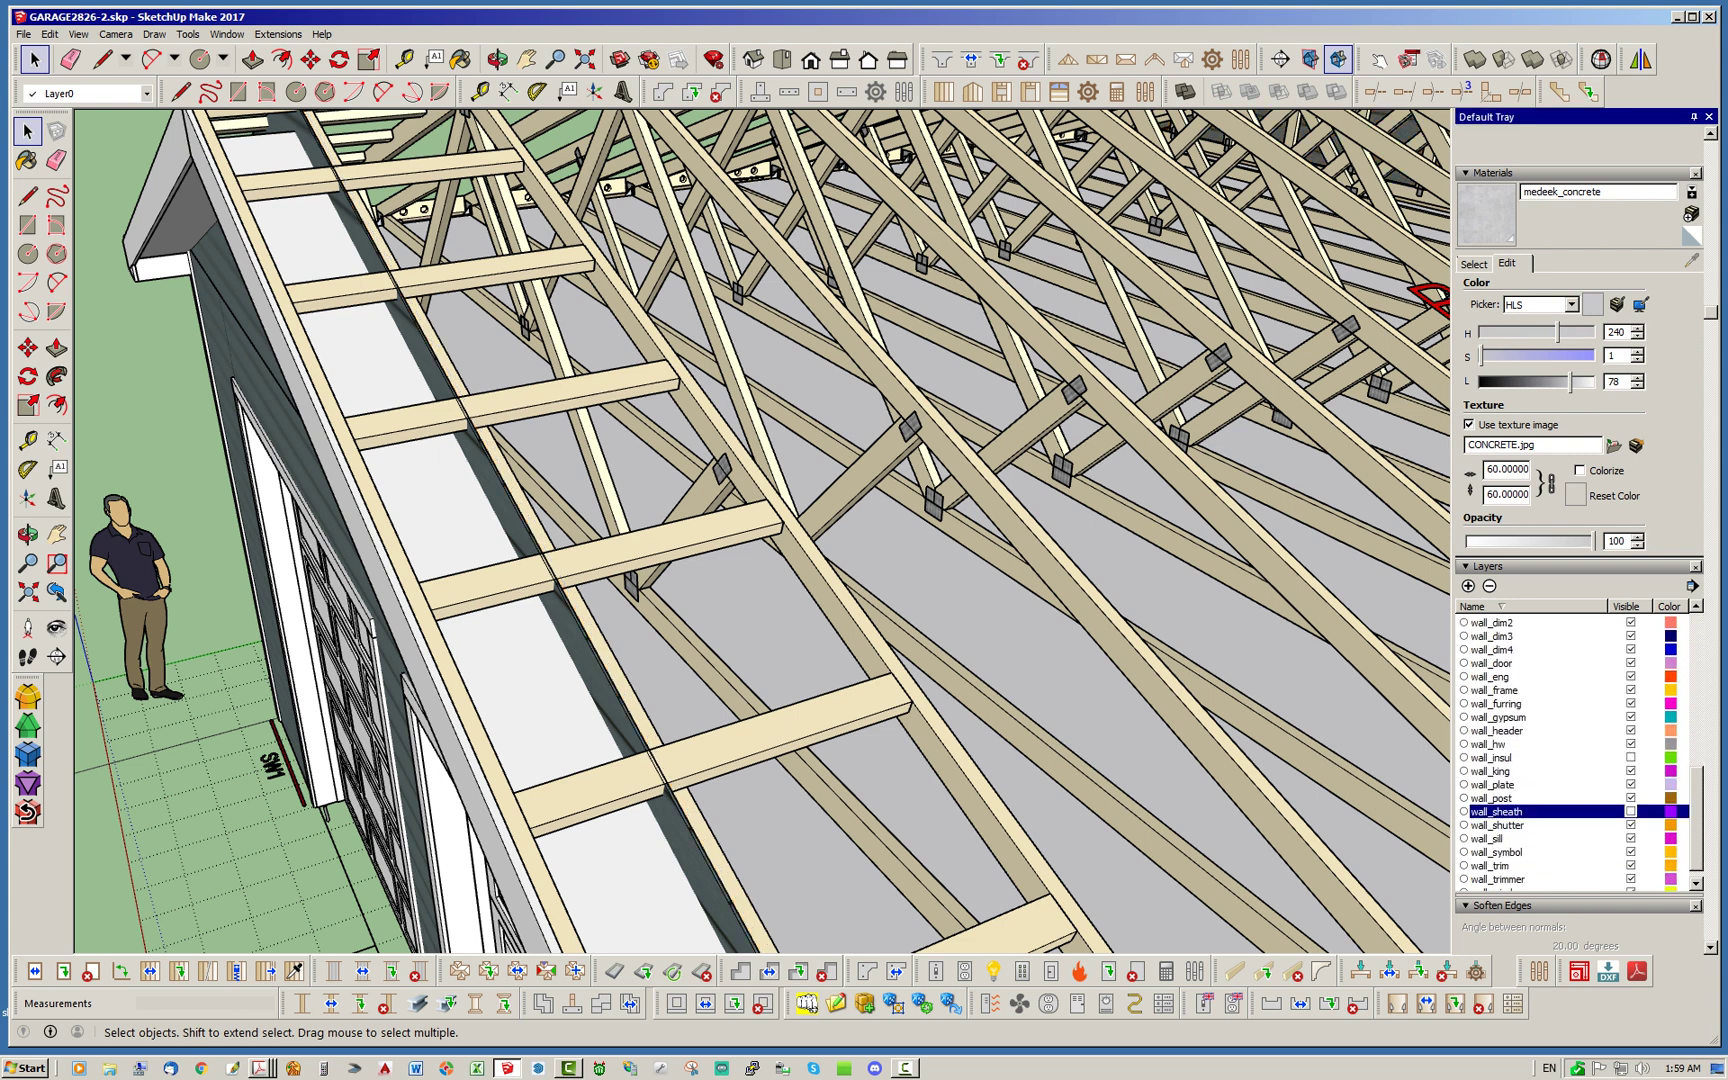
{"action": "scroll", "coordinate": [1570, 750], "scroll_direction": "up", "scroll_amount": 2}
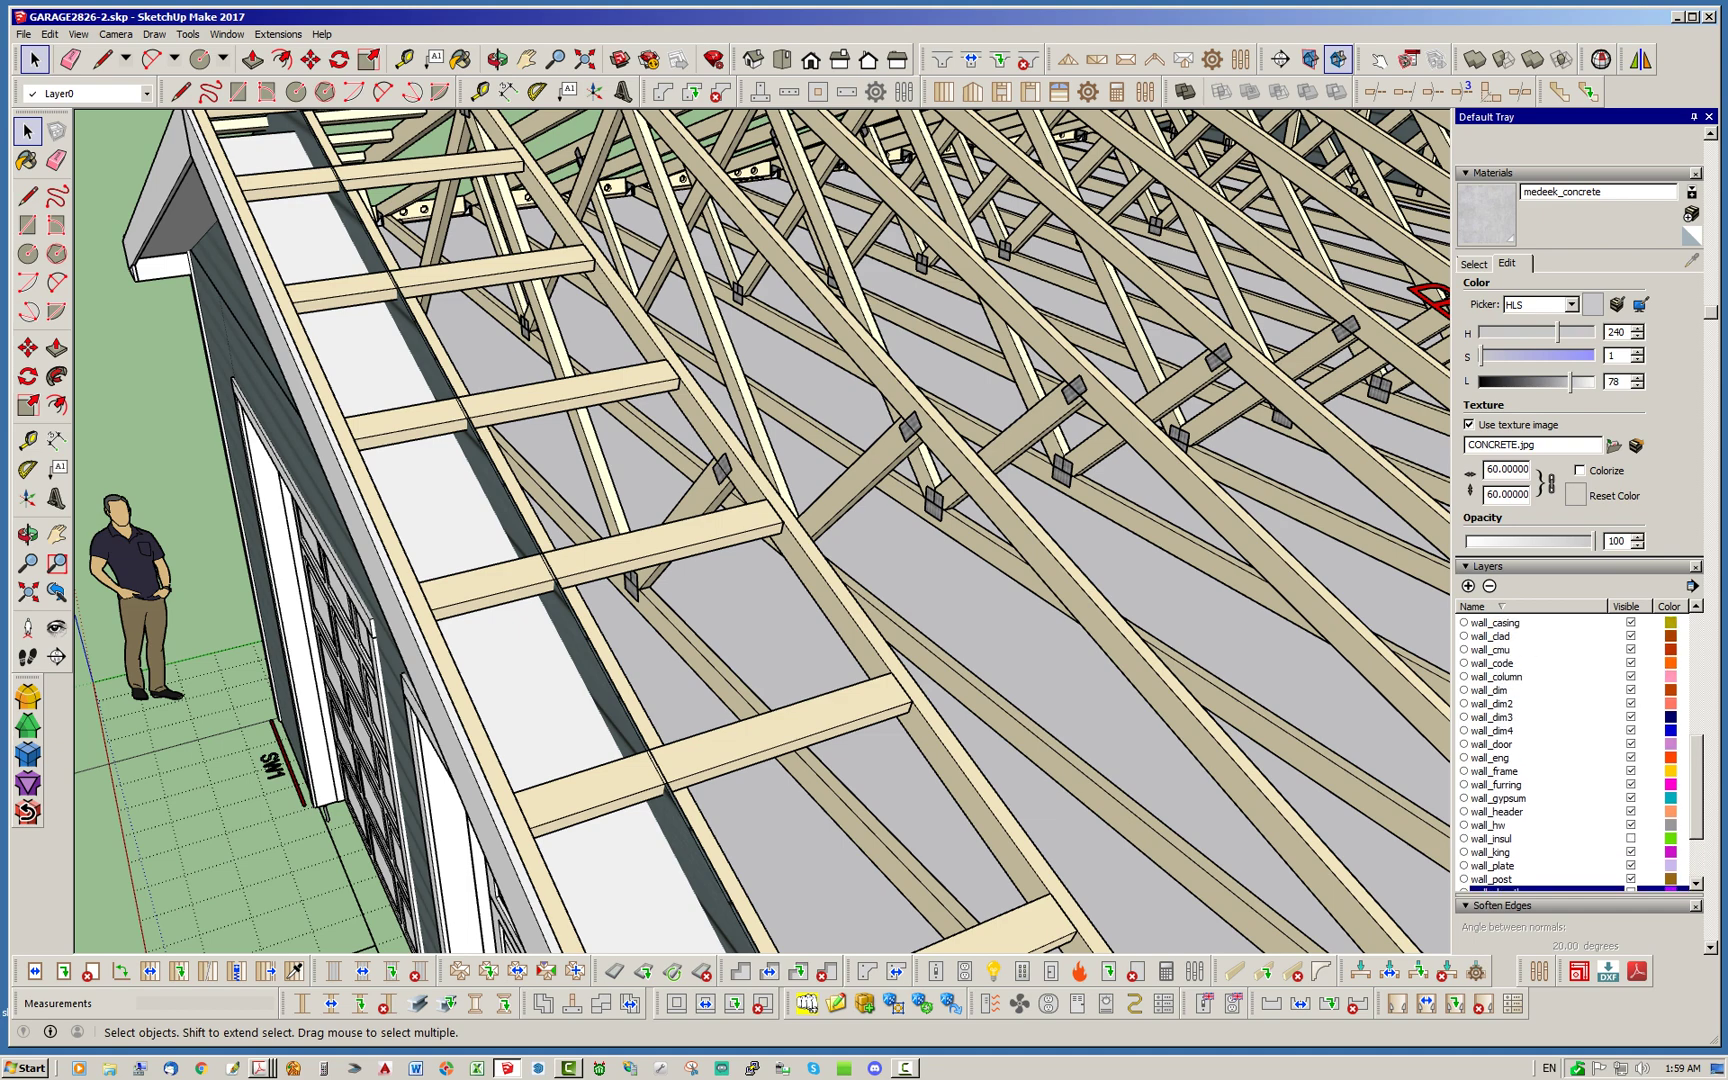
{"action": "left_click", "coordinate": [1631, 636]}
Examine the exposed rake, soffit and gutter at the front corner of the garage
{"action": "middle_click_drag", "start_coordinate": [600, 480], "coordinate": [495, 475]}
{"action": "scroll", "coordinate": [495, 475], "scroll_direction": "down", "scroll_amount": 3}
{"action": "scroll", "coordinate": [495, 475], "scroll_direction": "down", "scroll_amount": 2}
{"action": "mouse_move", "coordinate": [640, 590]}
{"action": "middle_mouse_down"}
{"action": "mouse_move", "coordinate": [530, 600]}
{"action": "mouse_move", "coordinate": [330, 665]}
{"action": "mouse_move", "coordinate": [370, 575]}
{"action": "mouse_move", "coordinate": [353, 603]}
{"action": "mouse_move", "coordinate": [660, 500]}
{"action": "mouse_move", "coordinate": [640, 610]}
{"action": "middle_mouse_up"}
{"action": "scroll", "coordinate": [360, 580], "scroll_direction": "up", "scroll_amount": 3}
{"action": "scroll", "coordinate": [350, 603], "scroll_direction": "up", "scroll_amount": 3}
{"action": "scroll", "coordinate": [780, 860], "scroll_direction": "up", "scroll_amount": 2}
{"action": "middle_click_drag", "start_coordinate": [780, 860], "coordinate": [640, 640]}
{"action": "scroll", "coordinate": [745, 850], "scroll_direction": "up", "scroll_amount": 2}
{"action": "scroll", "coordinate": [745, 850], "scroll_direction": "down", "scroll_amount": 3}
{"action": "scroll", "coordinate": [640, 640], "scroll_direction": "up", "scroll_amount": 2}
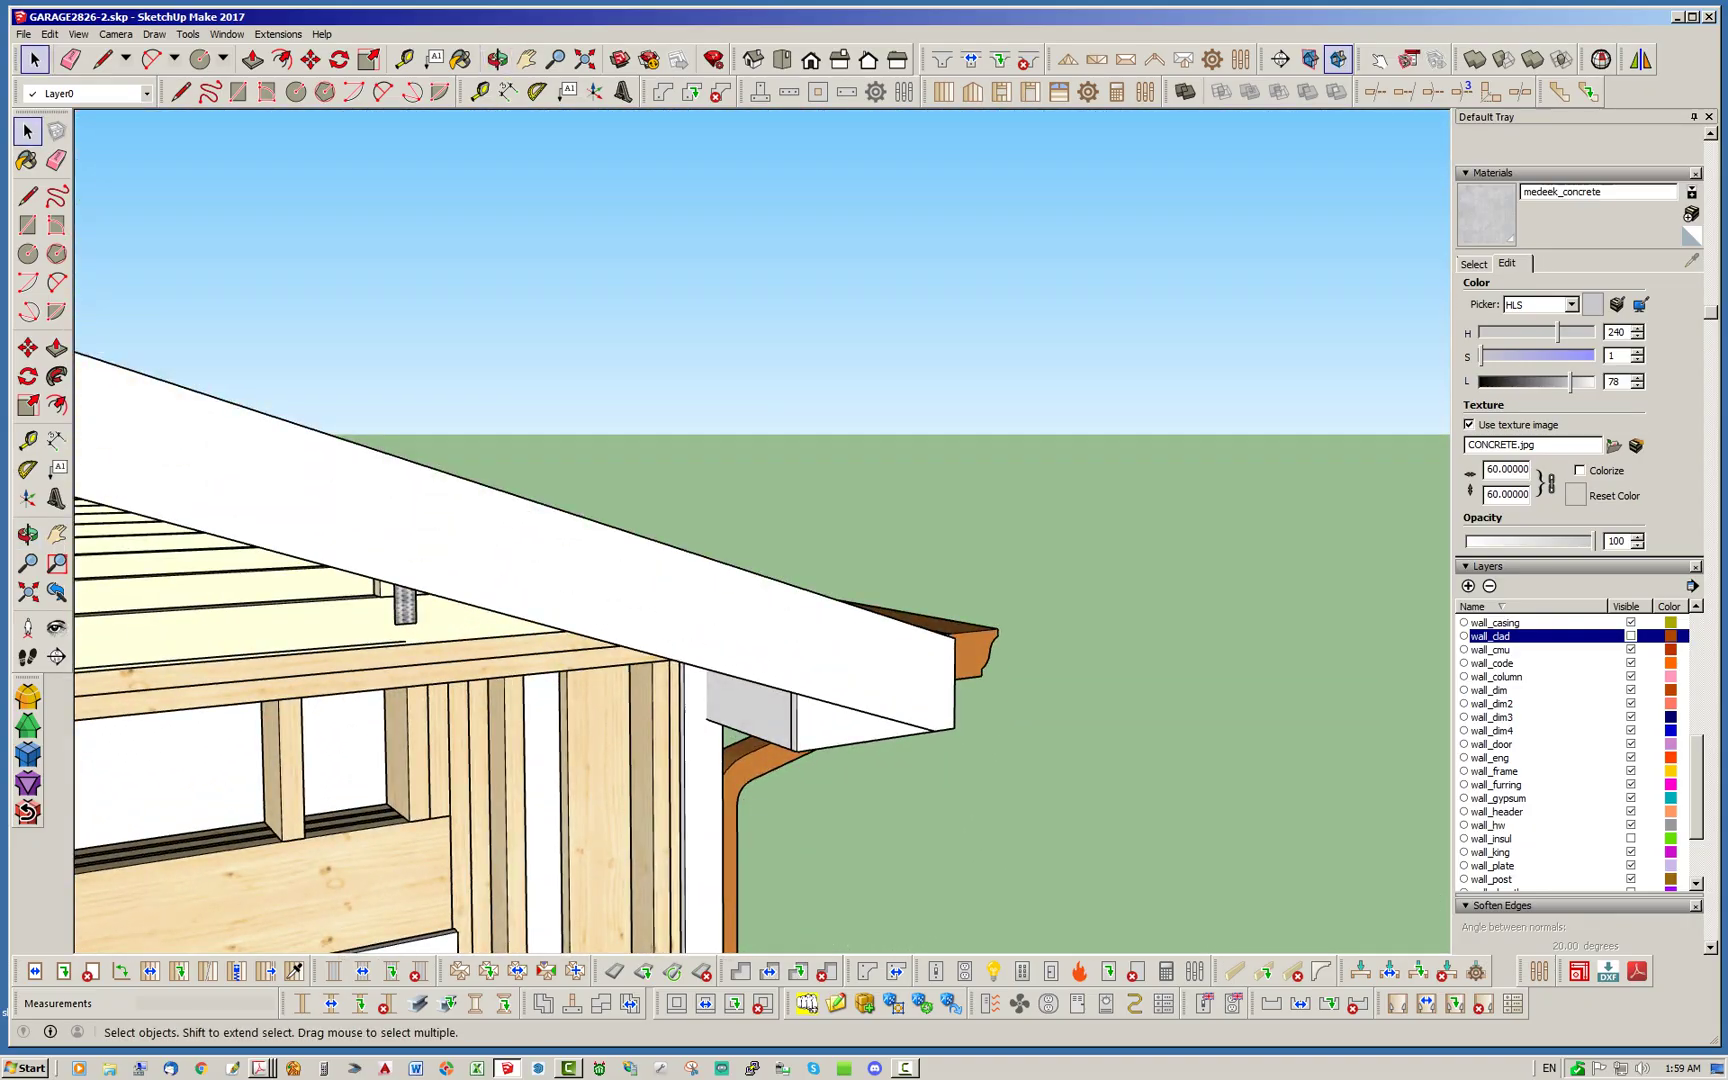
Examine the vented heel blocks and the connector plates at the truss heels along the side eave
{"action": "middle_click_drag", "start_coordinate": [740, 620], "coordinate": [640, 790]}
{"action": "middle_click_drag", "start_coordinate": [680, 700], "coordinate": [575, 680]}
{"action": "middle_click_drag", "start_coordinate": [760, 500], "coordinate": [620, 560]}
{"action": "scroll", "coordinate": [560, 475], "scroll_direction": "up", "scroll_amount": 5}
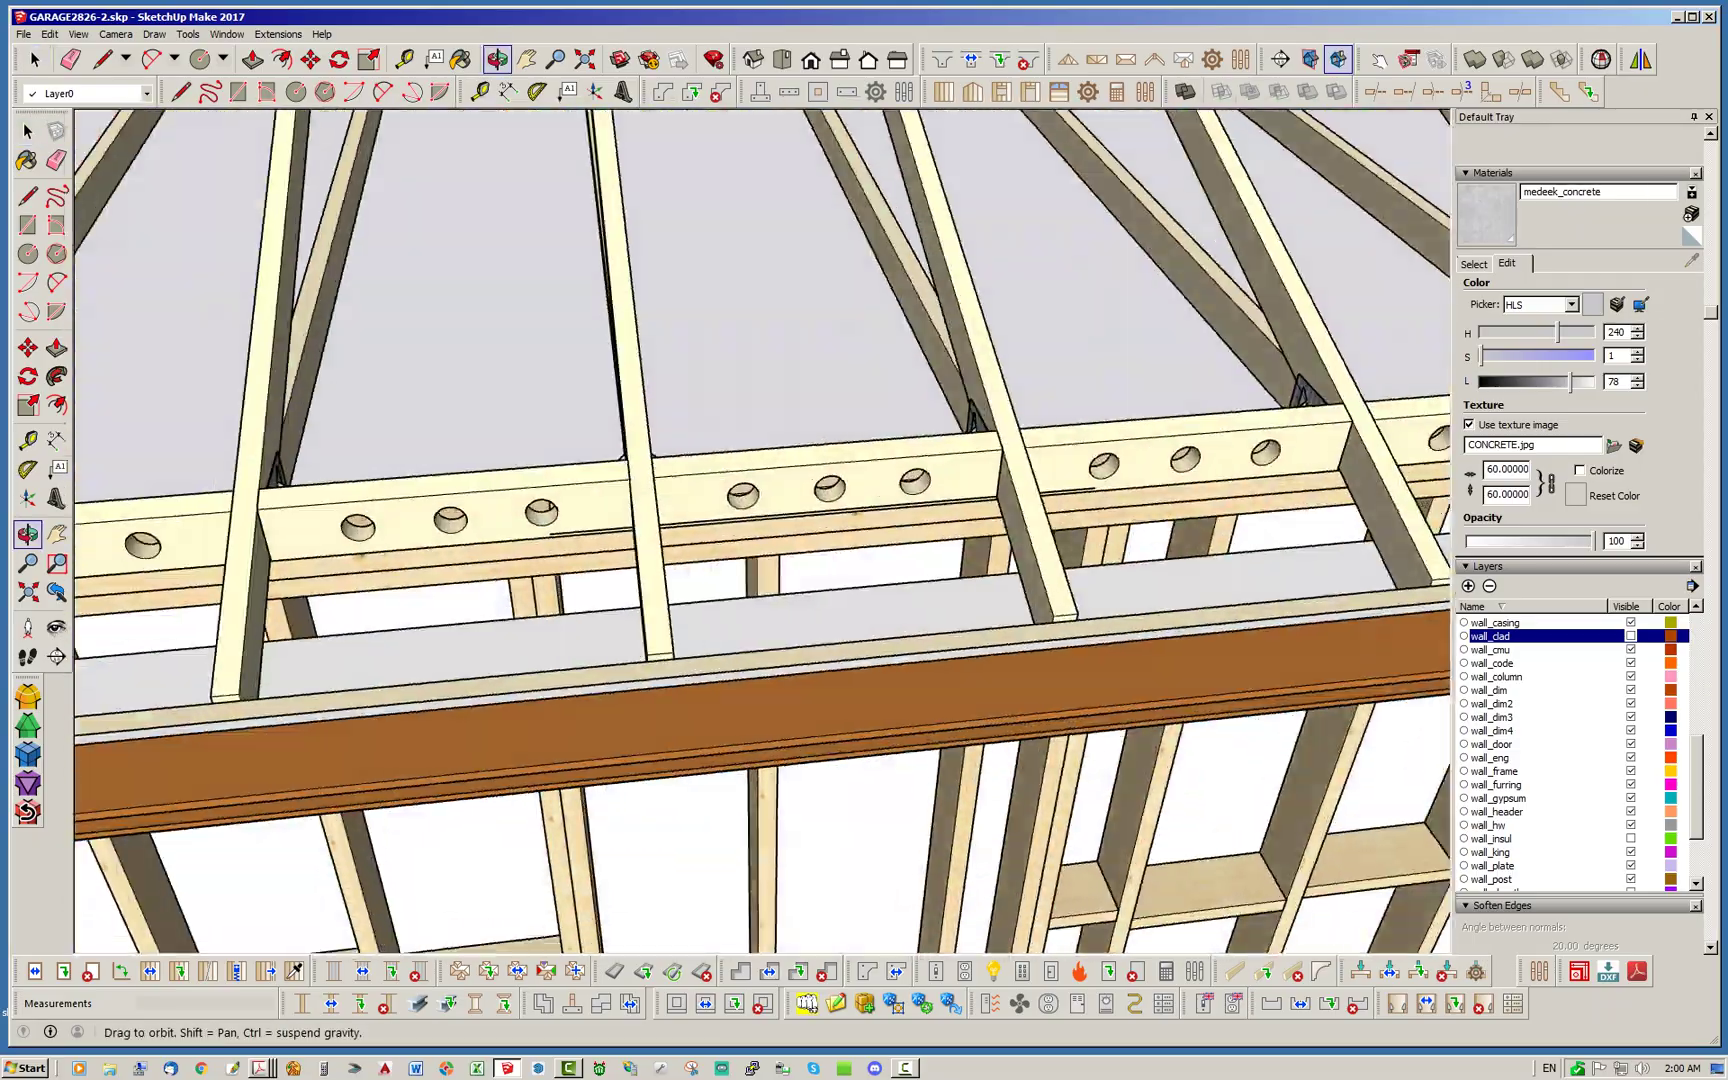
{"action": "scroll", "coordinate": [650, 565], "scroll_direction": "down", "scroll_amount": 5}
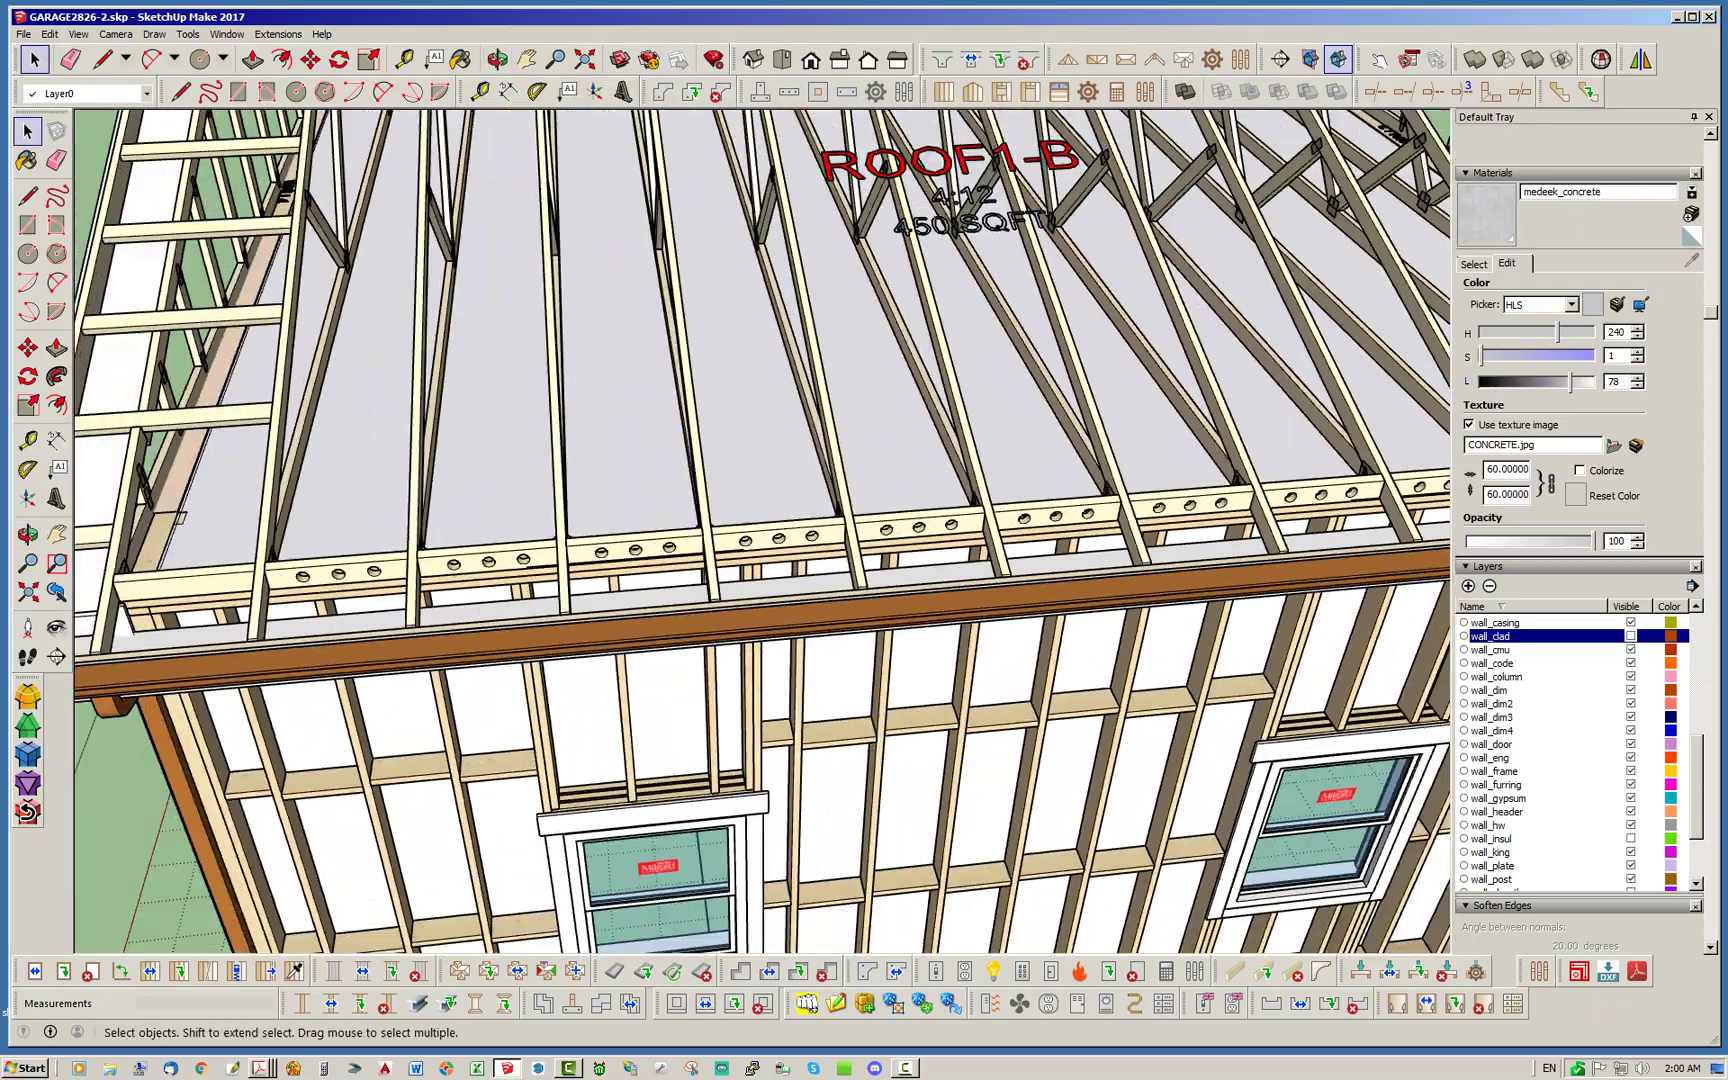
{"action": "scroll", "coordinate": [830, 540], "scroll_direction": "down", "scroll_amount": 3}
{"action": "middle_click_drag", "start_coordinate": [830, 540], "coordinate": [570, 470]}
{"action": "scroll", "coordinate": [570, 470], "scroll_direction": "down", "scroll_amount": 3}
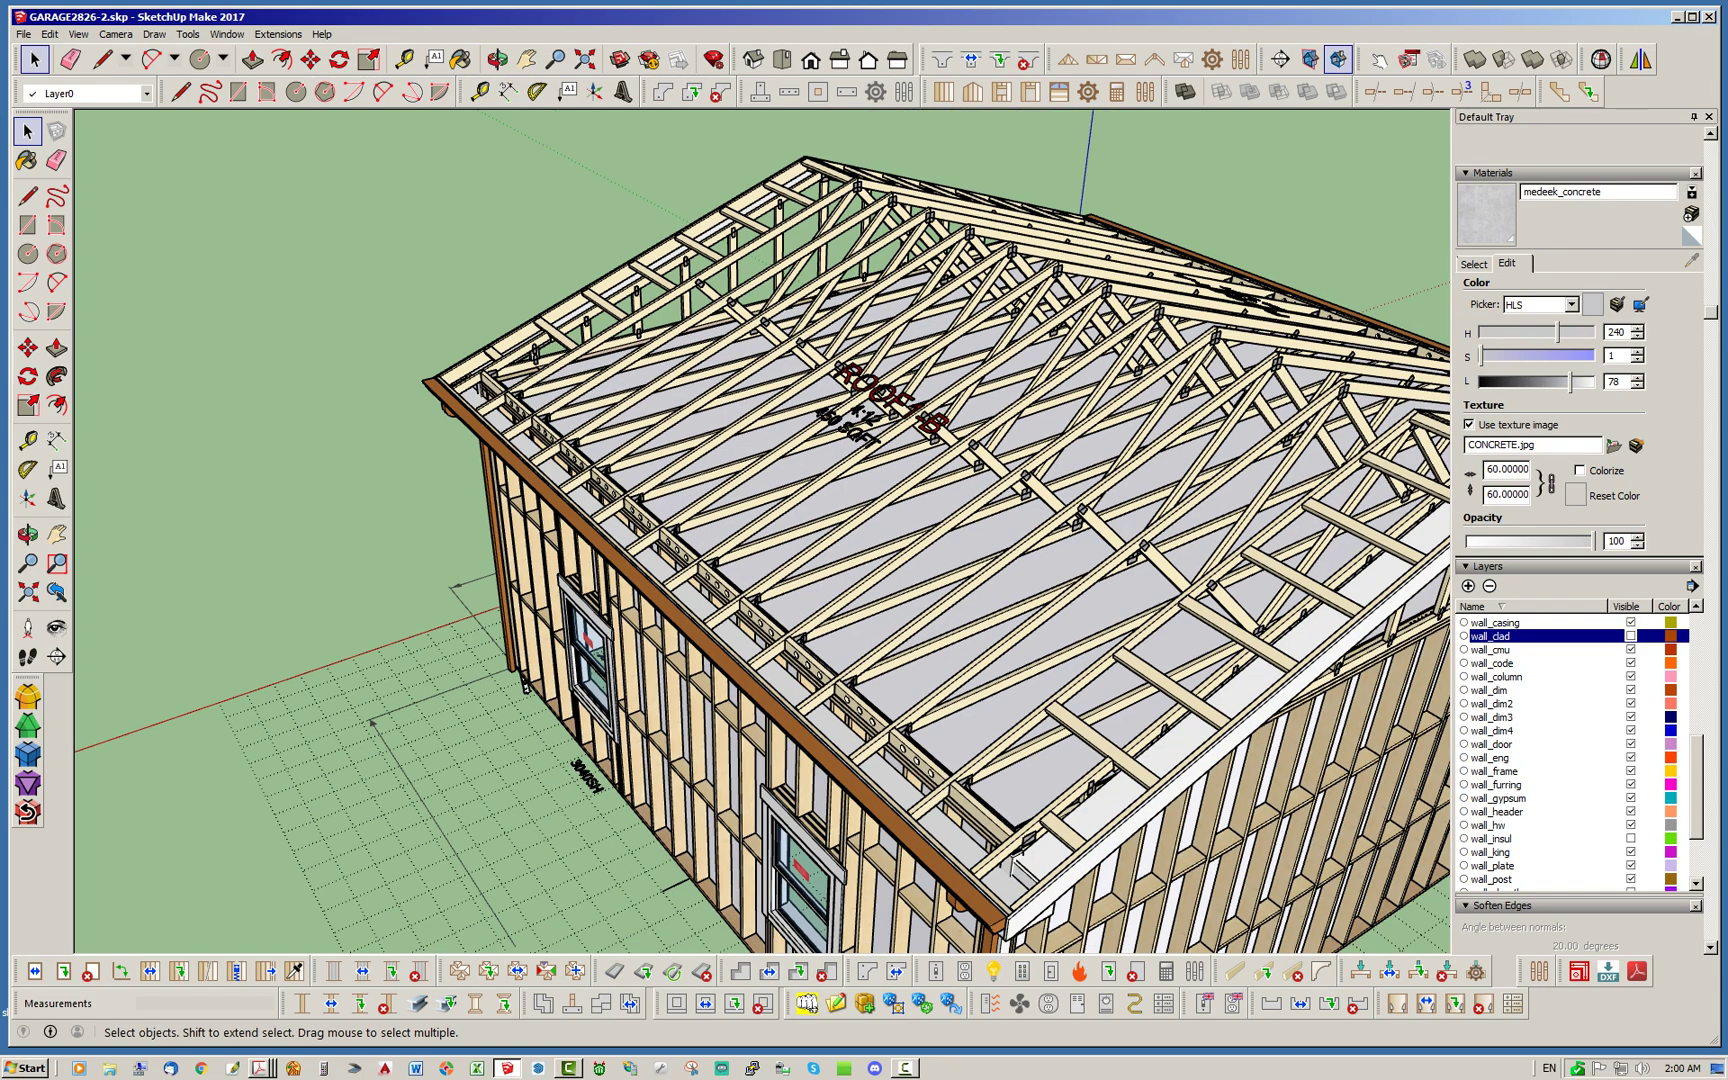
{"action": "scroll", "coordinate": [760, 605], "scroll_direction": "up", "scroll_amount": 9}
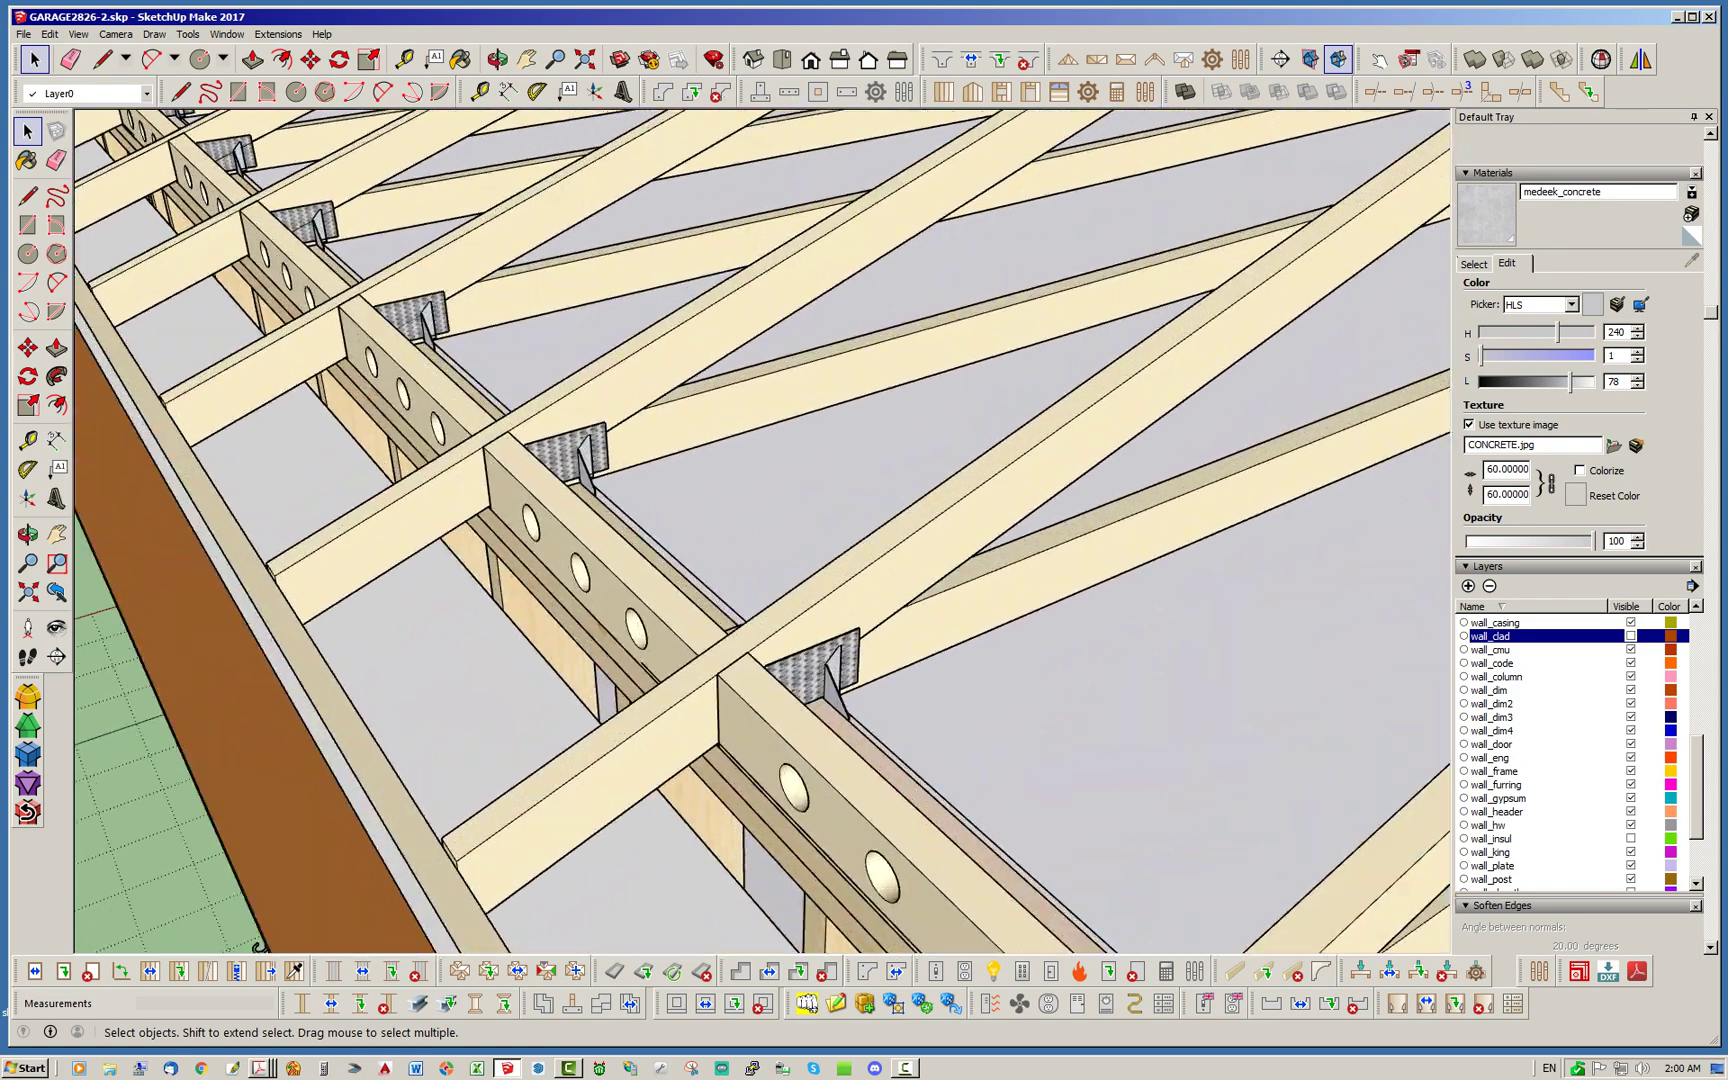
{"action": "middle_click_drag", "start_coordinate": [760, 605], "coordinate": [415, 720]}
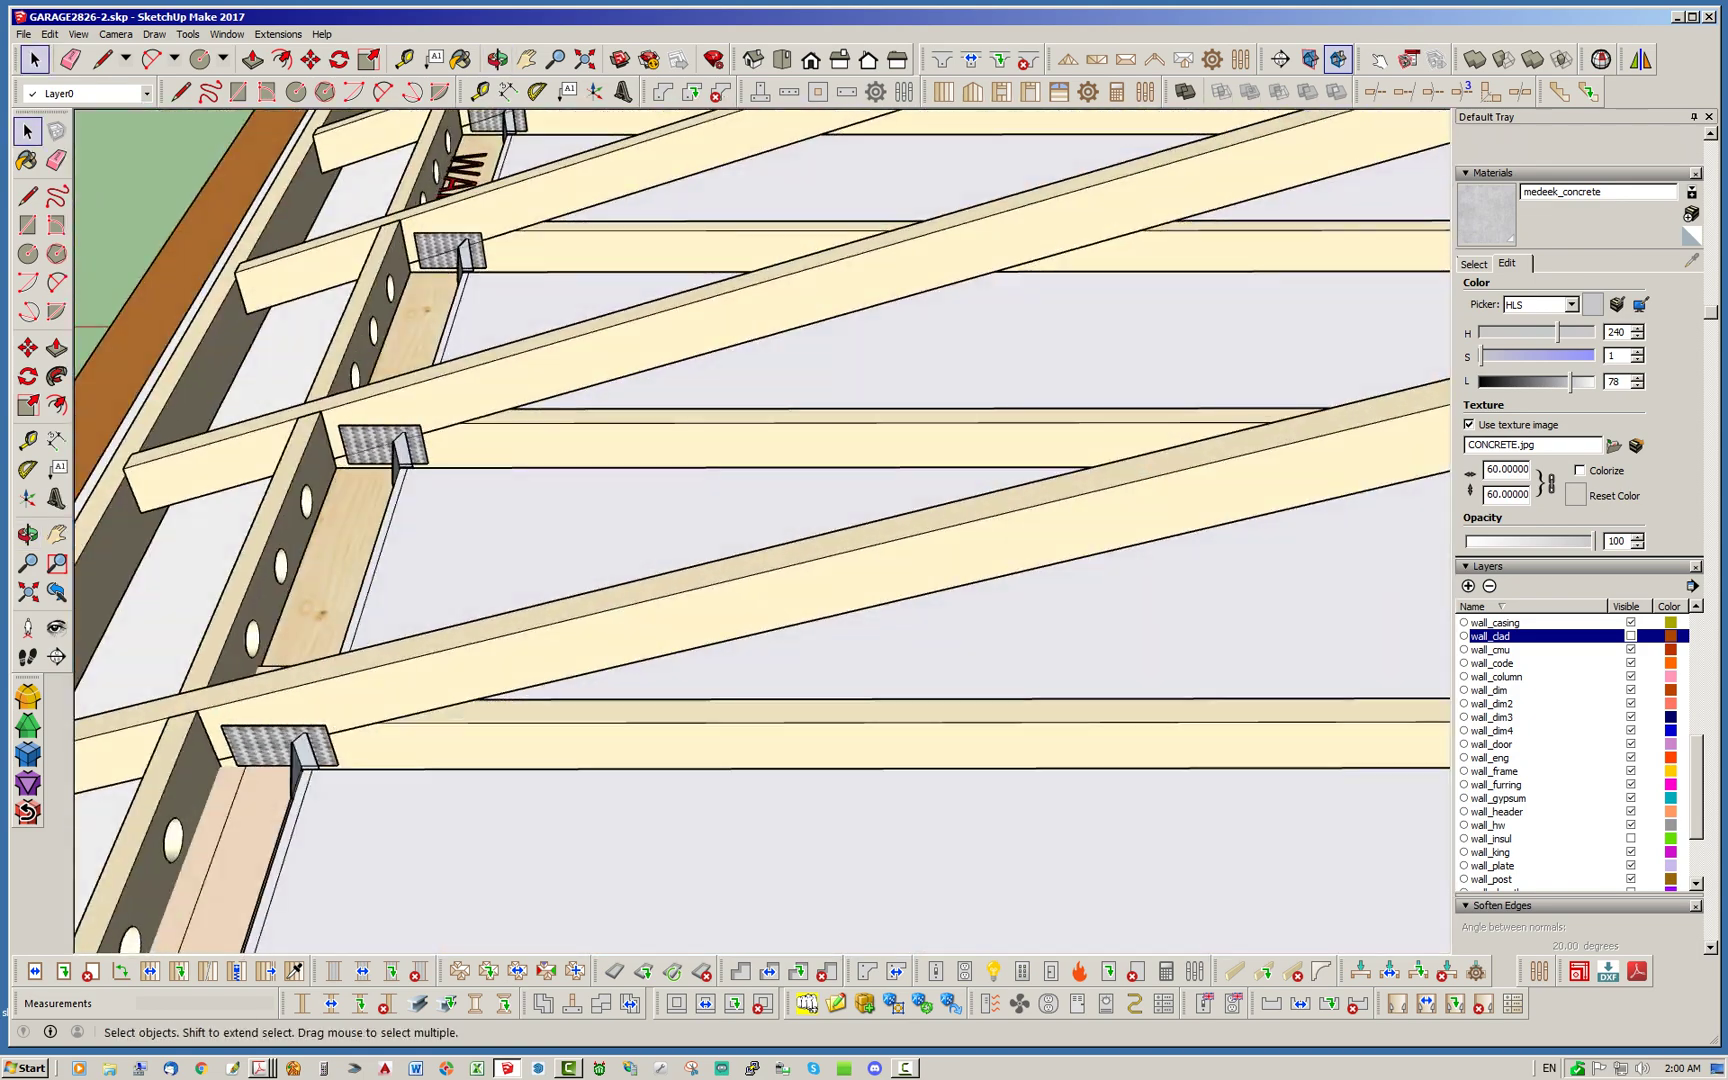
{"action": "scroll", "coordinate": [415, 720], "scroll_direction": "down", "scroll_amount": 3}
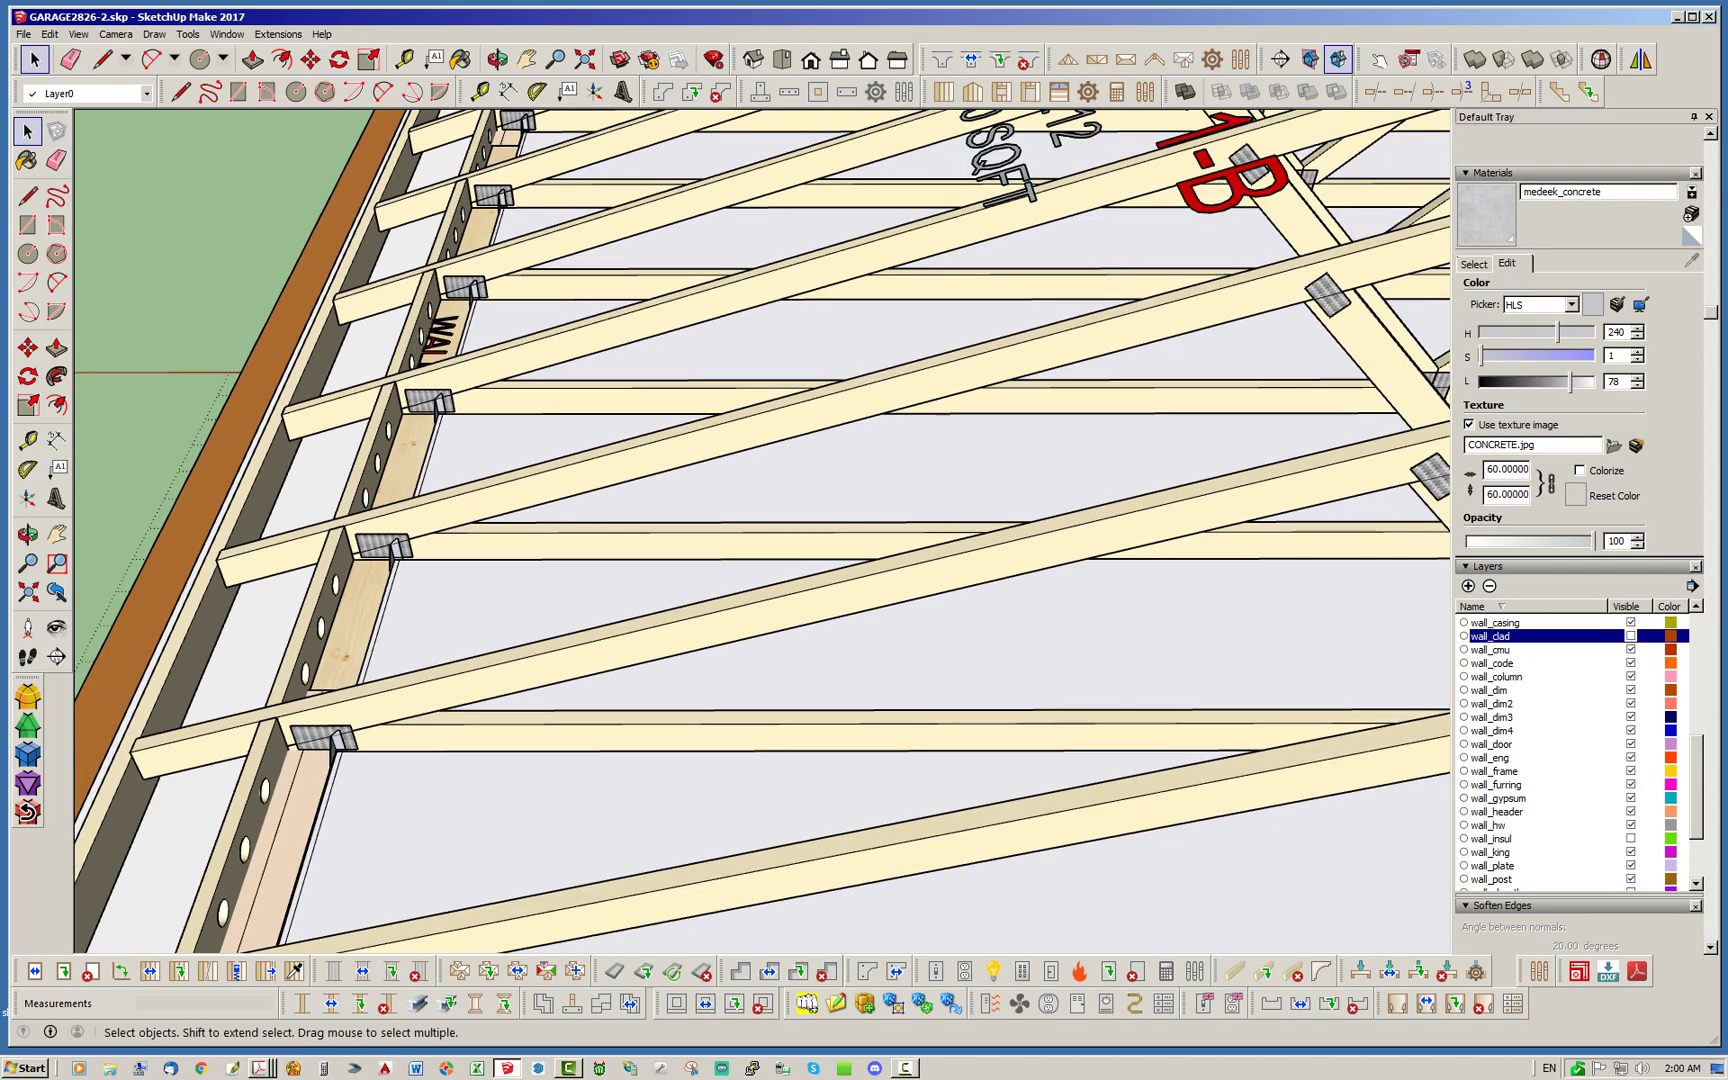
{"action": "scroll", "coordinate": [430, 405], "scroll_direction": "down", "scroll_amount": 4}
Inspect the truss layout from above, including the truss bearings along both side walls and the gable overhang framing
{"action": "middle_click_drag", "start_coordinate": [430, 405], "coordinate": [575, 475]}
{"action": "scroll", "coordinate": [575, 475], "scroll_direction": "down", "scroll_amount": 3}
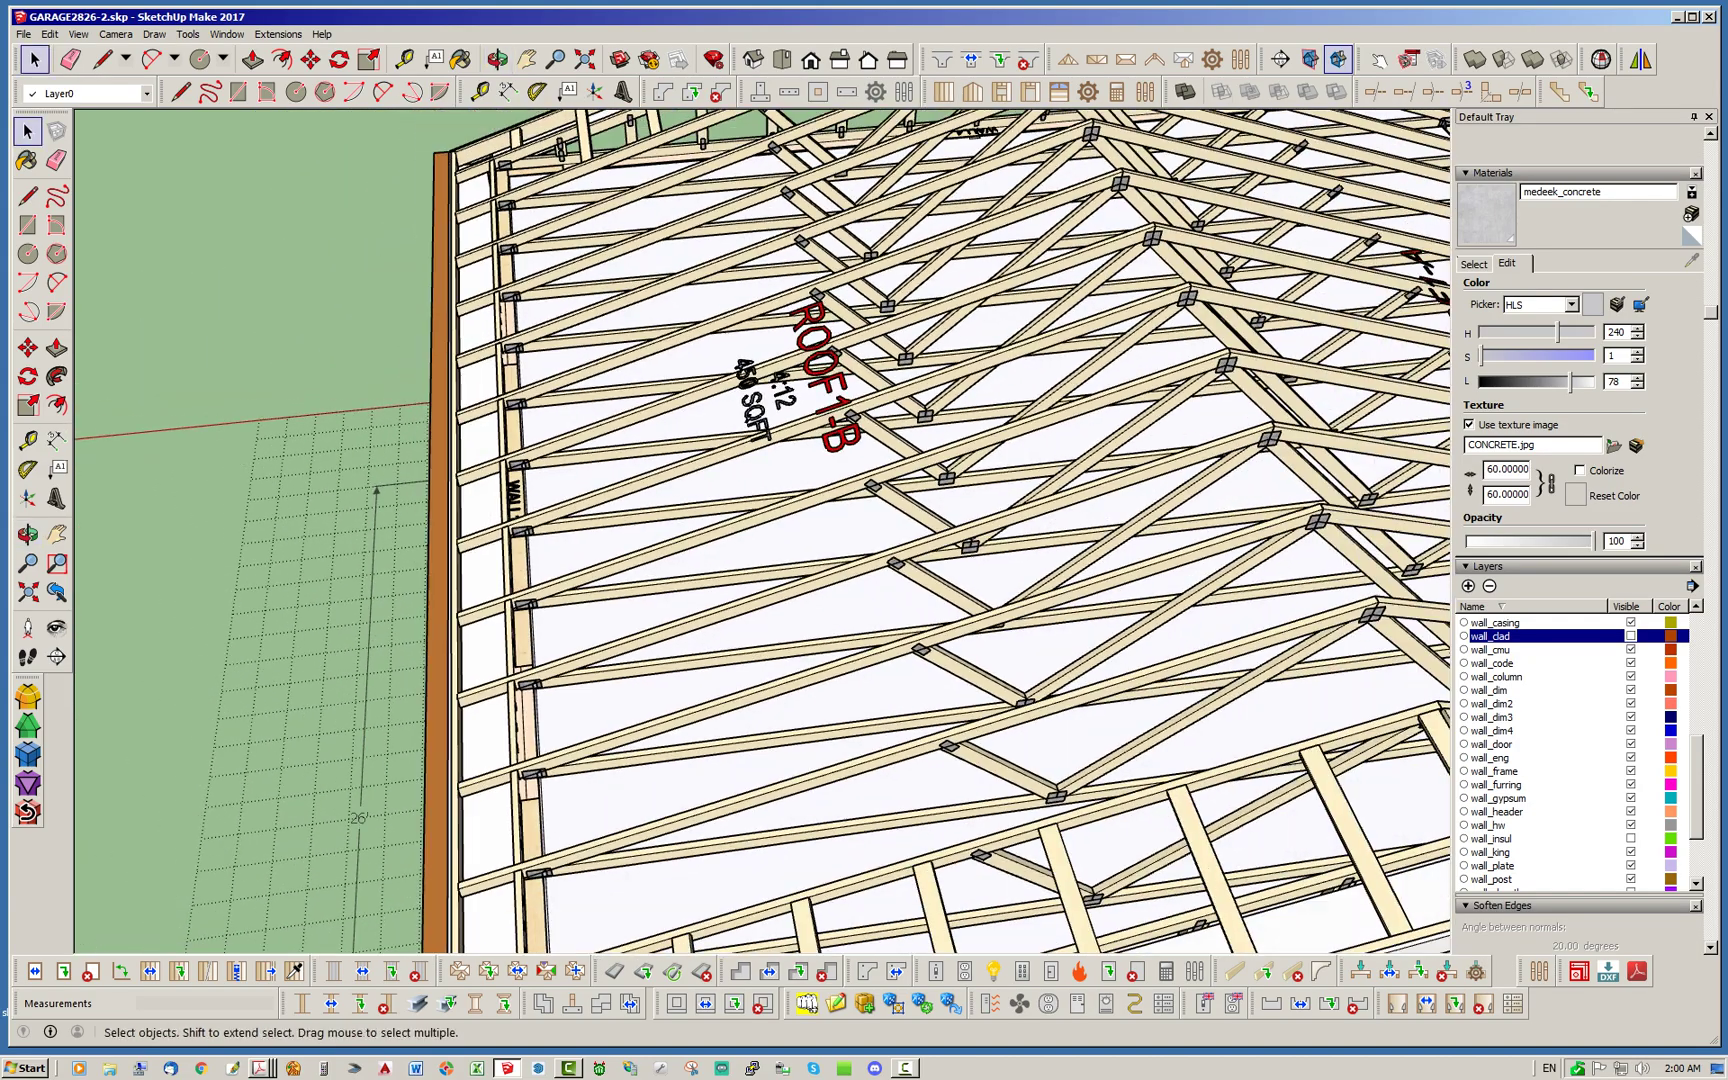
{"action": "middle_click_drag", "start_coordinate": [440, 330], "coordinate": [560, 400]}
{"action": "scroll", "coordinate": [560, 400], "scroll_direction": "up", "scroll_amount": 6}
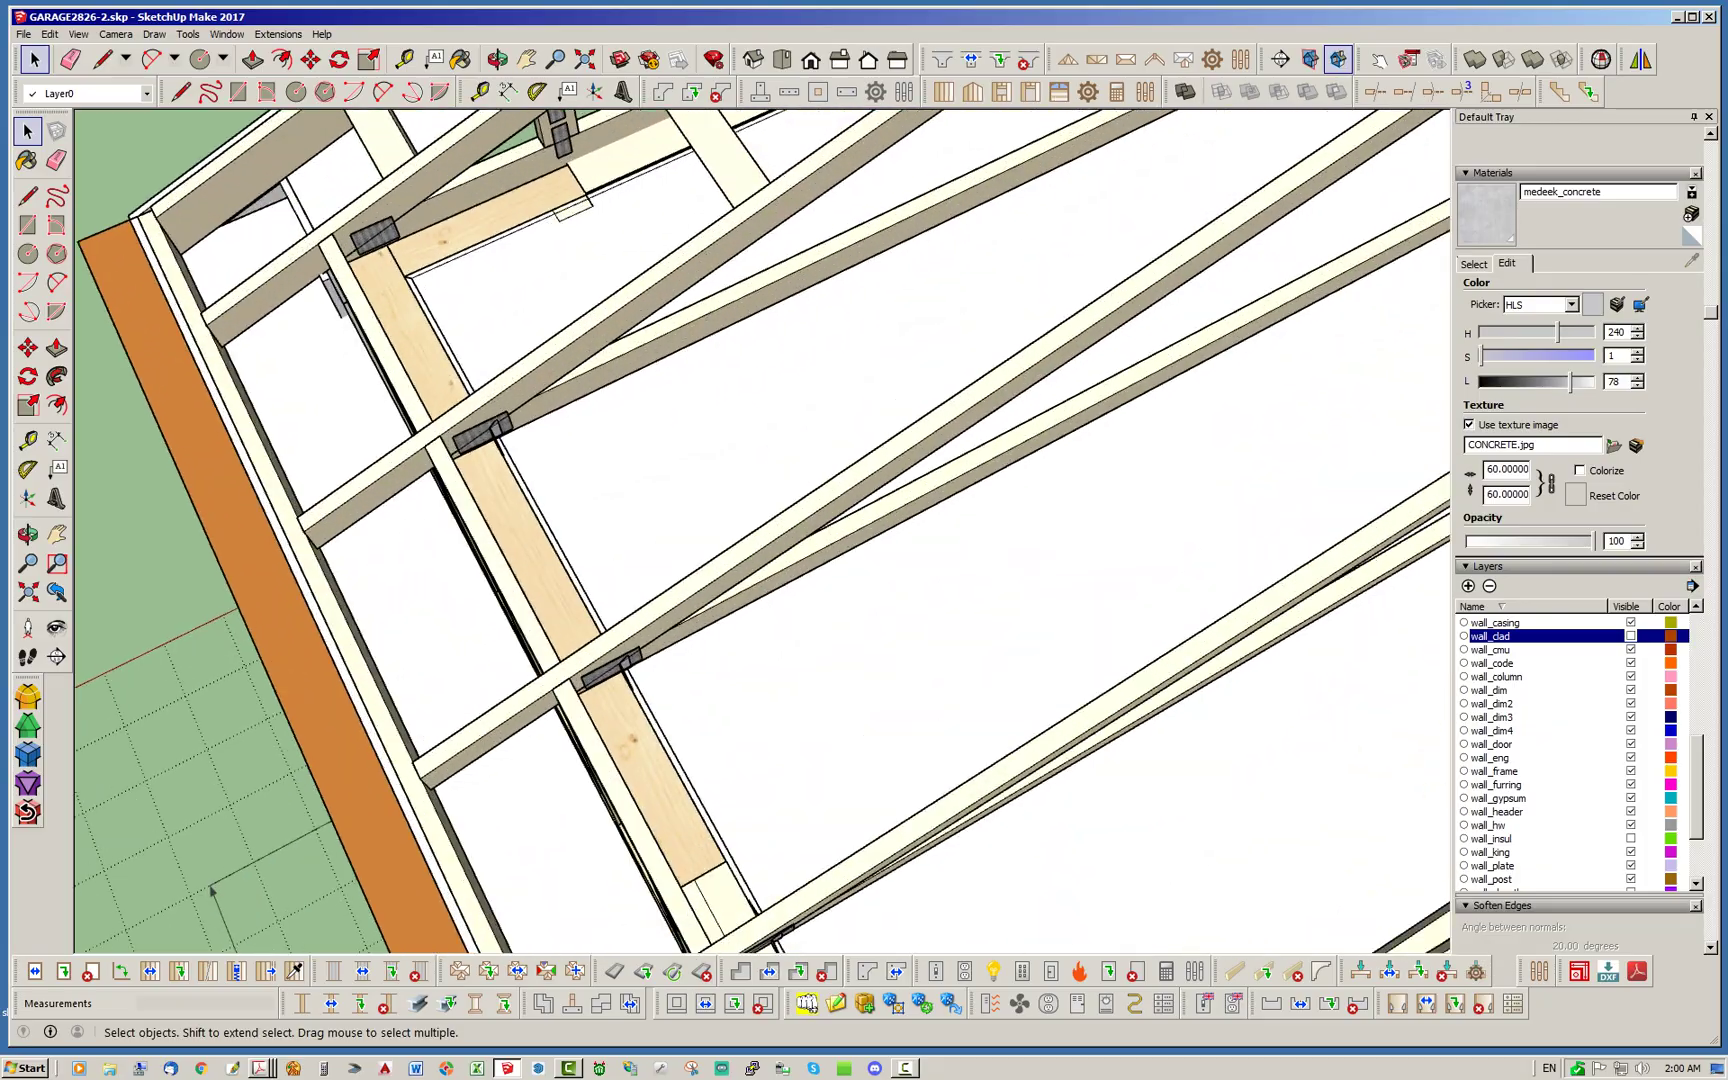
{"action": "scroll", "coordinate": [480, 432], "scroll_direction": "down", "scroll_amount": 1}
{"action": "scroll", "coordinate": [540, 435], "scroll_direction": "down", "scroll_amount": 7}
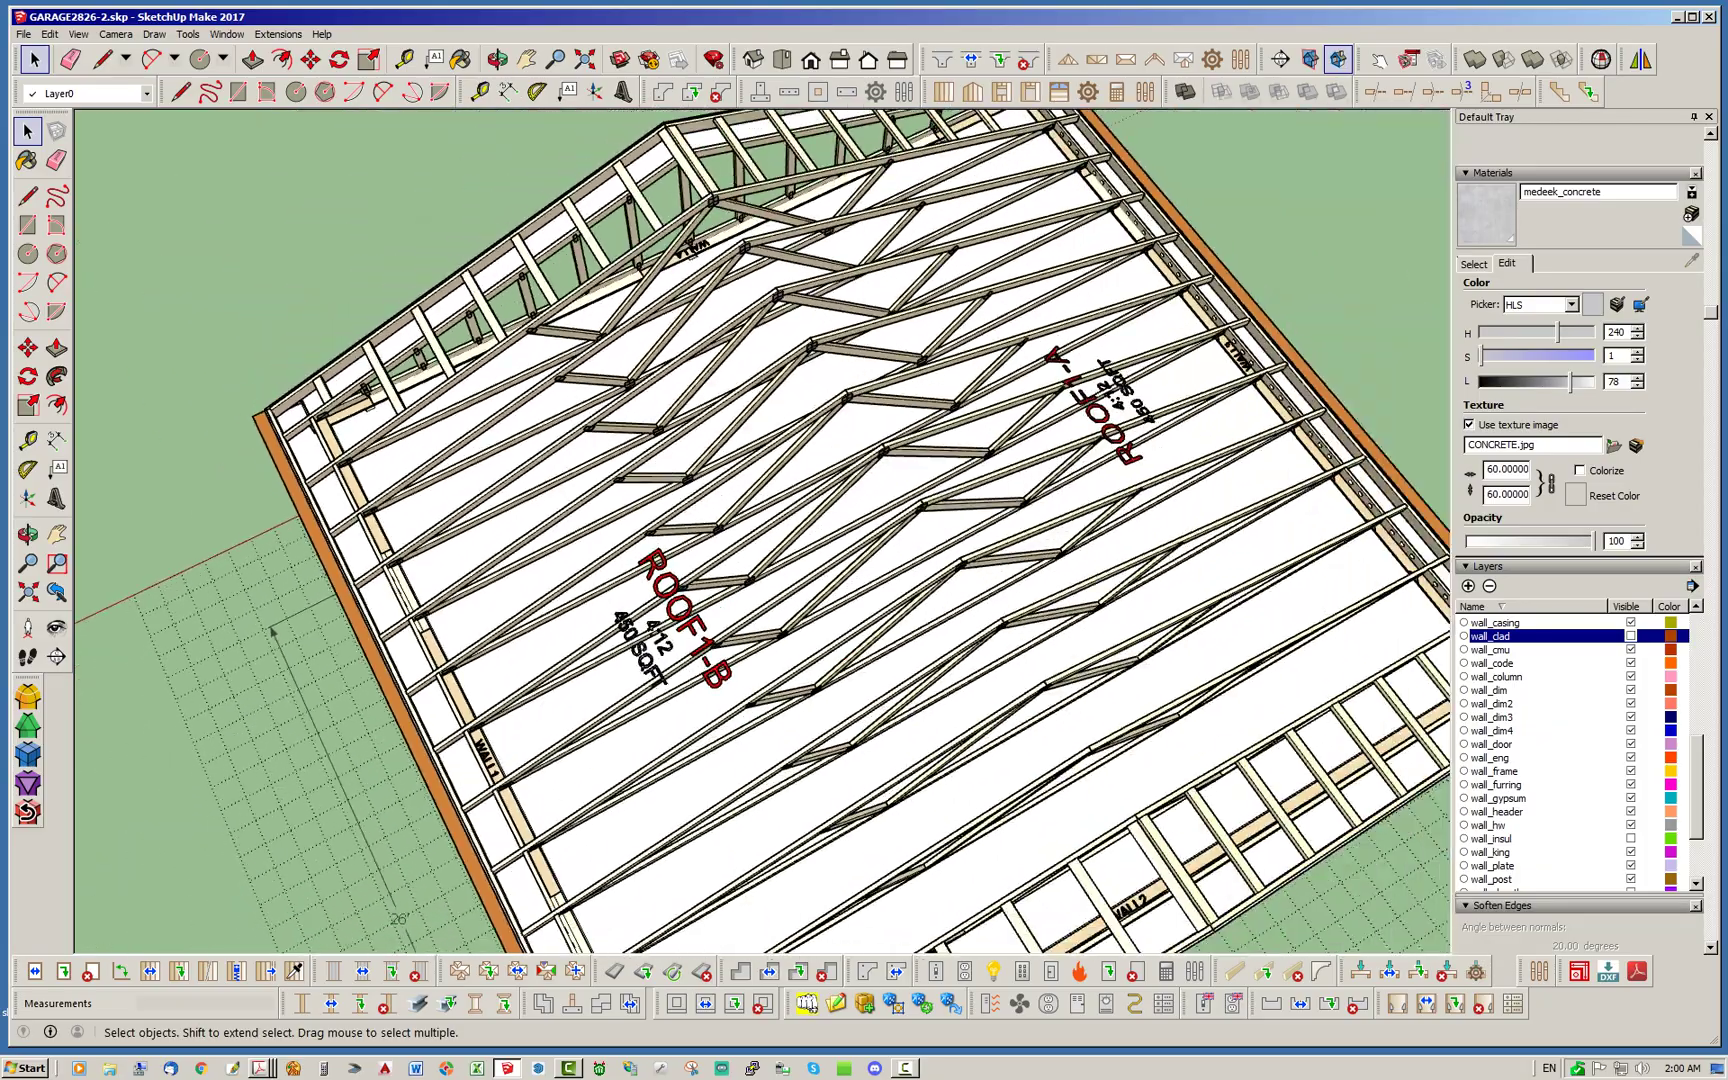
{"action": "scroll", "coordinate": [1250, 382], "scroll_direction": "up", "scroll_amount": 2}
{"action": "scroll", "coordinate": [1200, 400], "scroll_direction": "up", "scroll_amount": 3}
{"action": "scroll", "coordinate": [1200, 400], "scroll_direction": "down", "scroll_amount": 4}
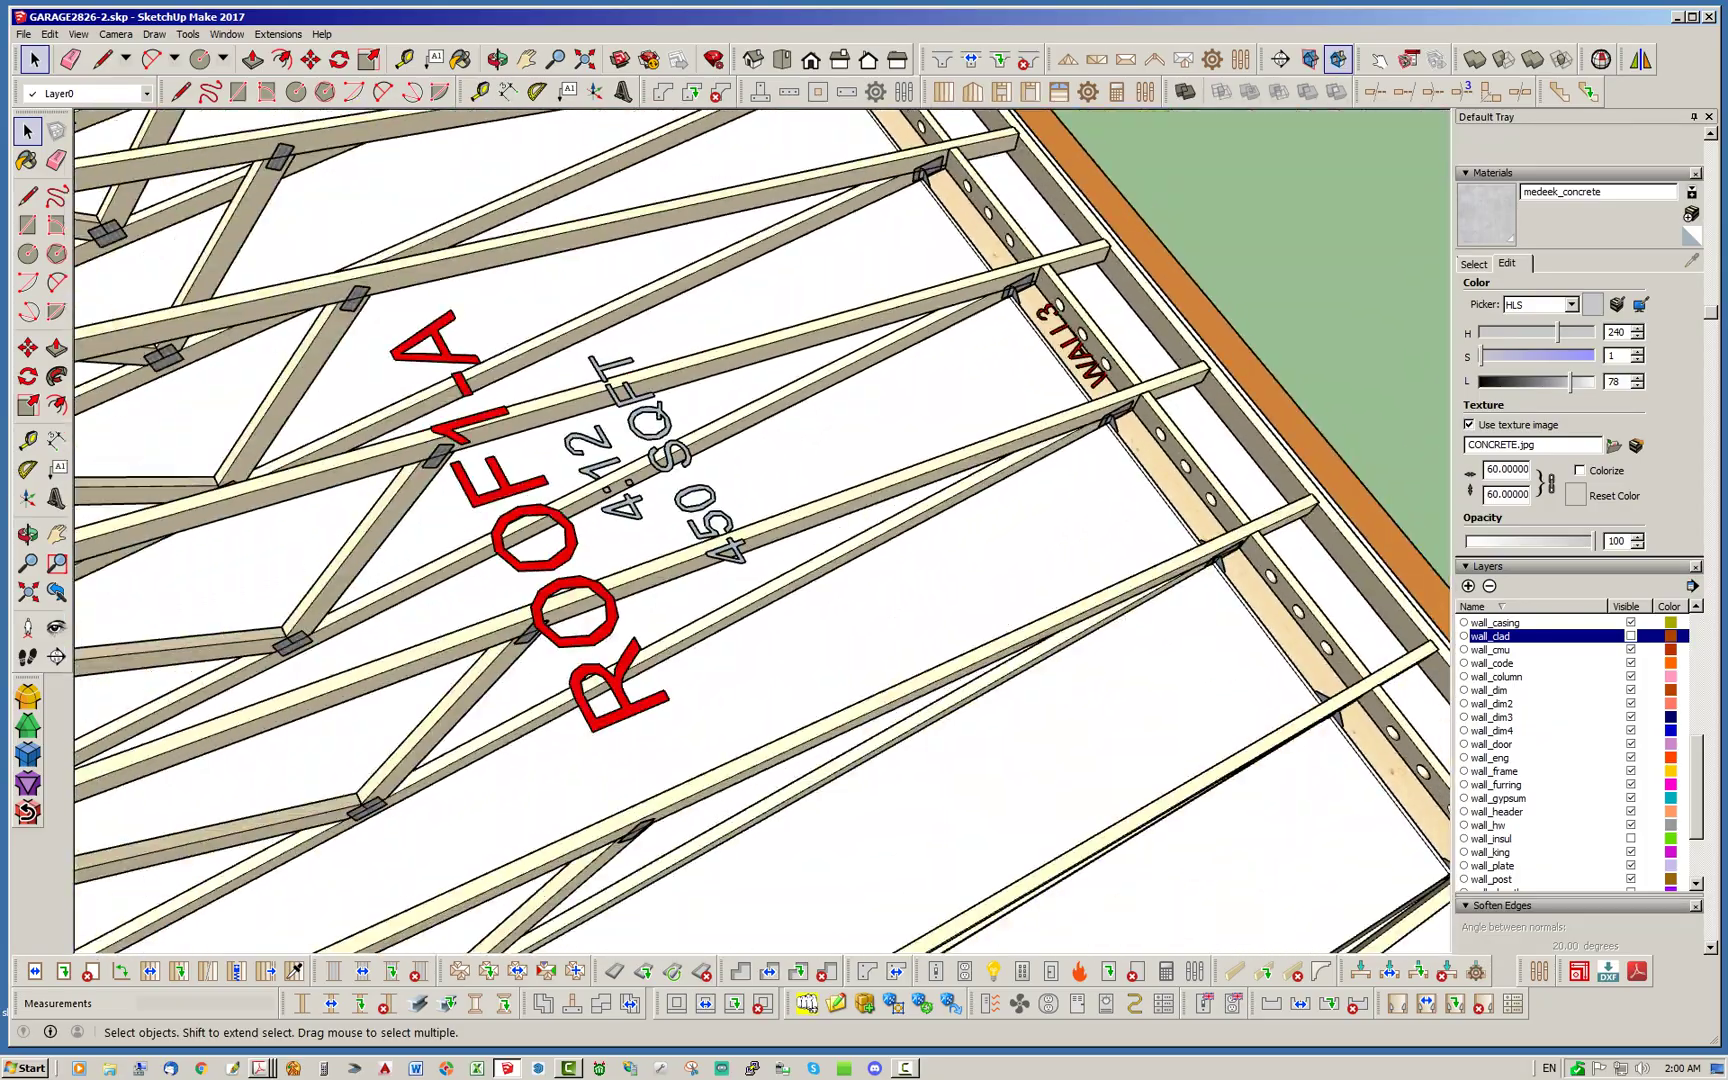
{"action": "scroll", "coordinate": [1020, 350], "scroll_direction": "down", "scroll_amount": 2}
{"action": "middle_click_drag", "start_coordinate": [1000, 420], "coordinate": [1185, 310]}
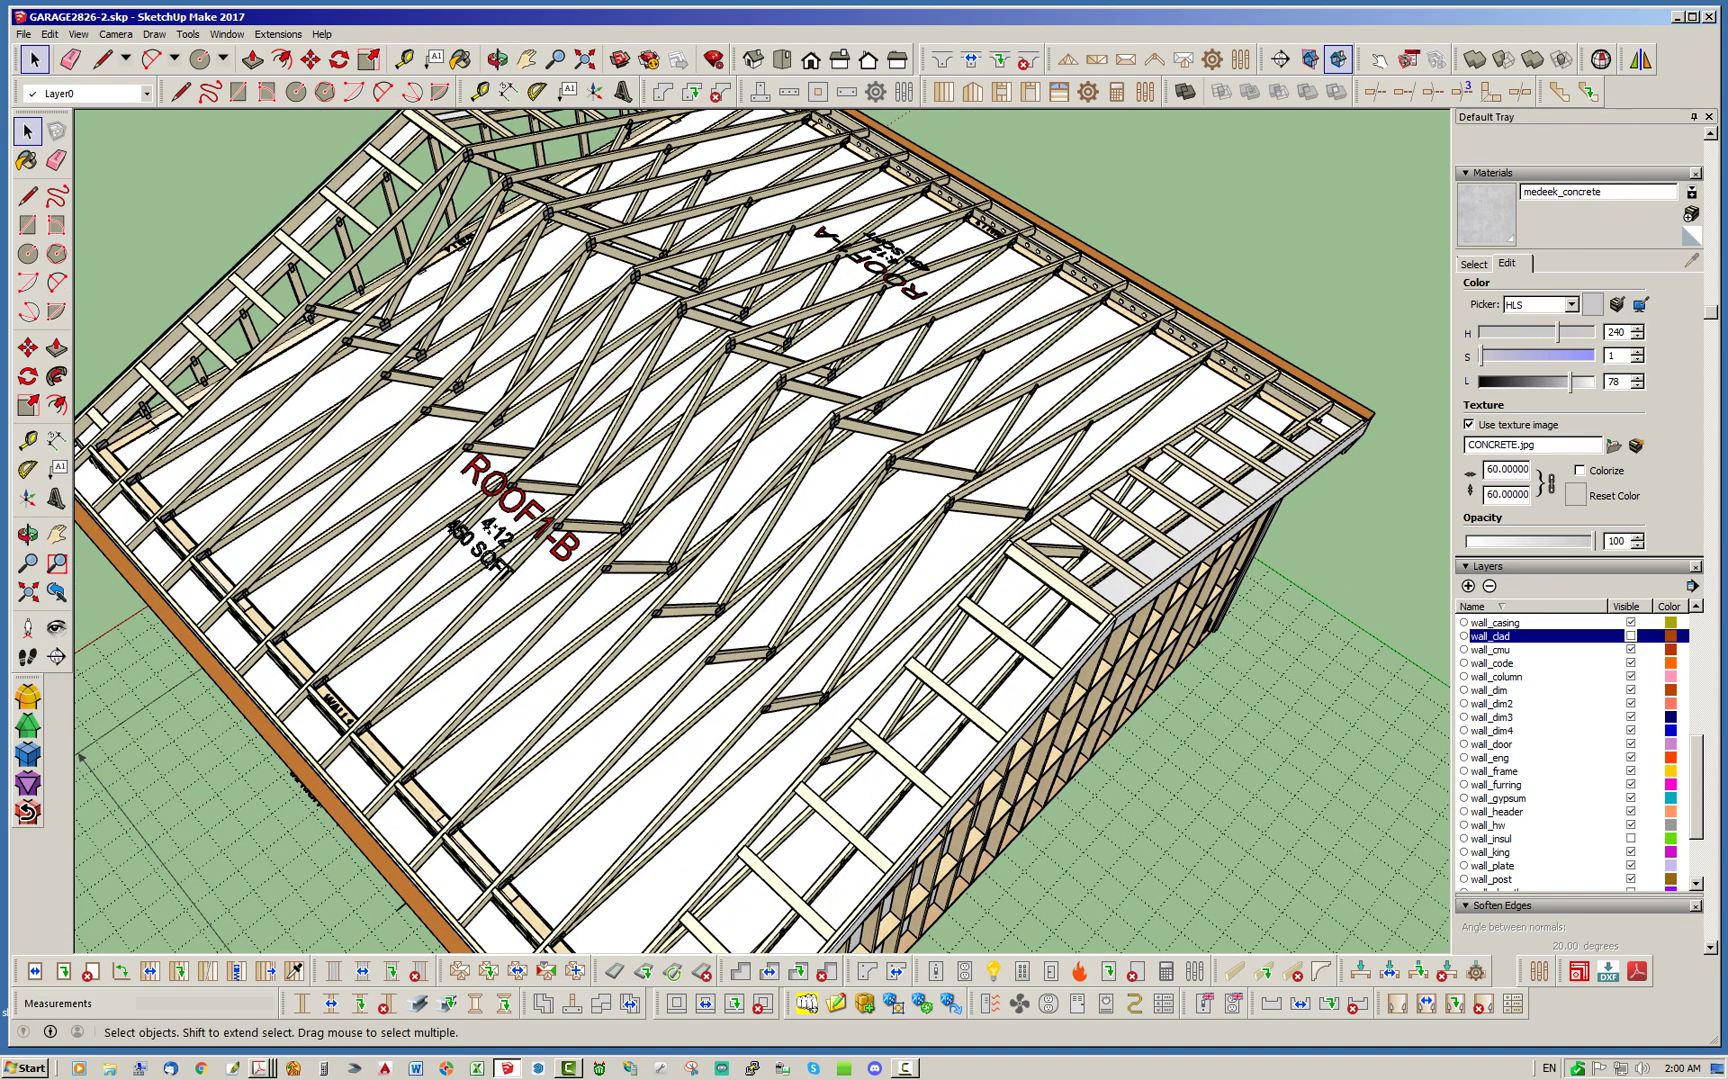
Check the available hurricane tie types in the Medeek Truss global settings, and close the settings without changing them
{"action": "left_click", "coordinate": [1242, 59]}
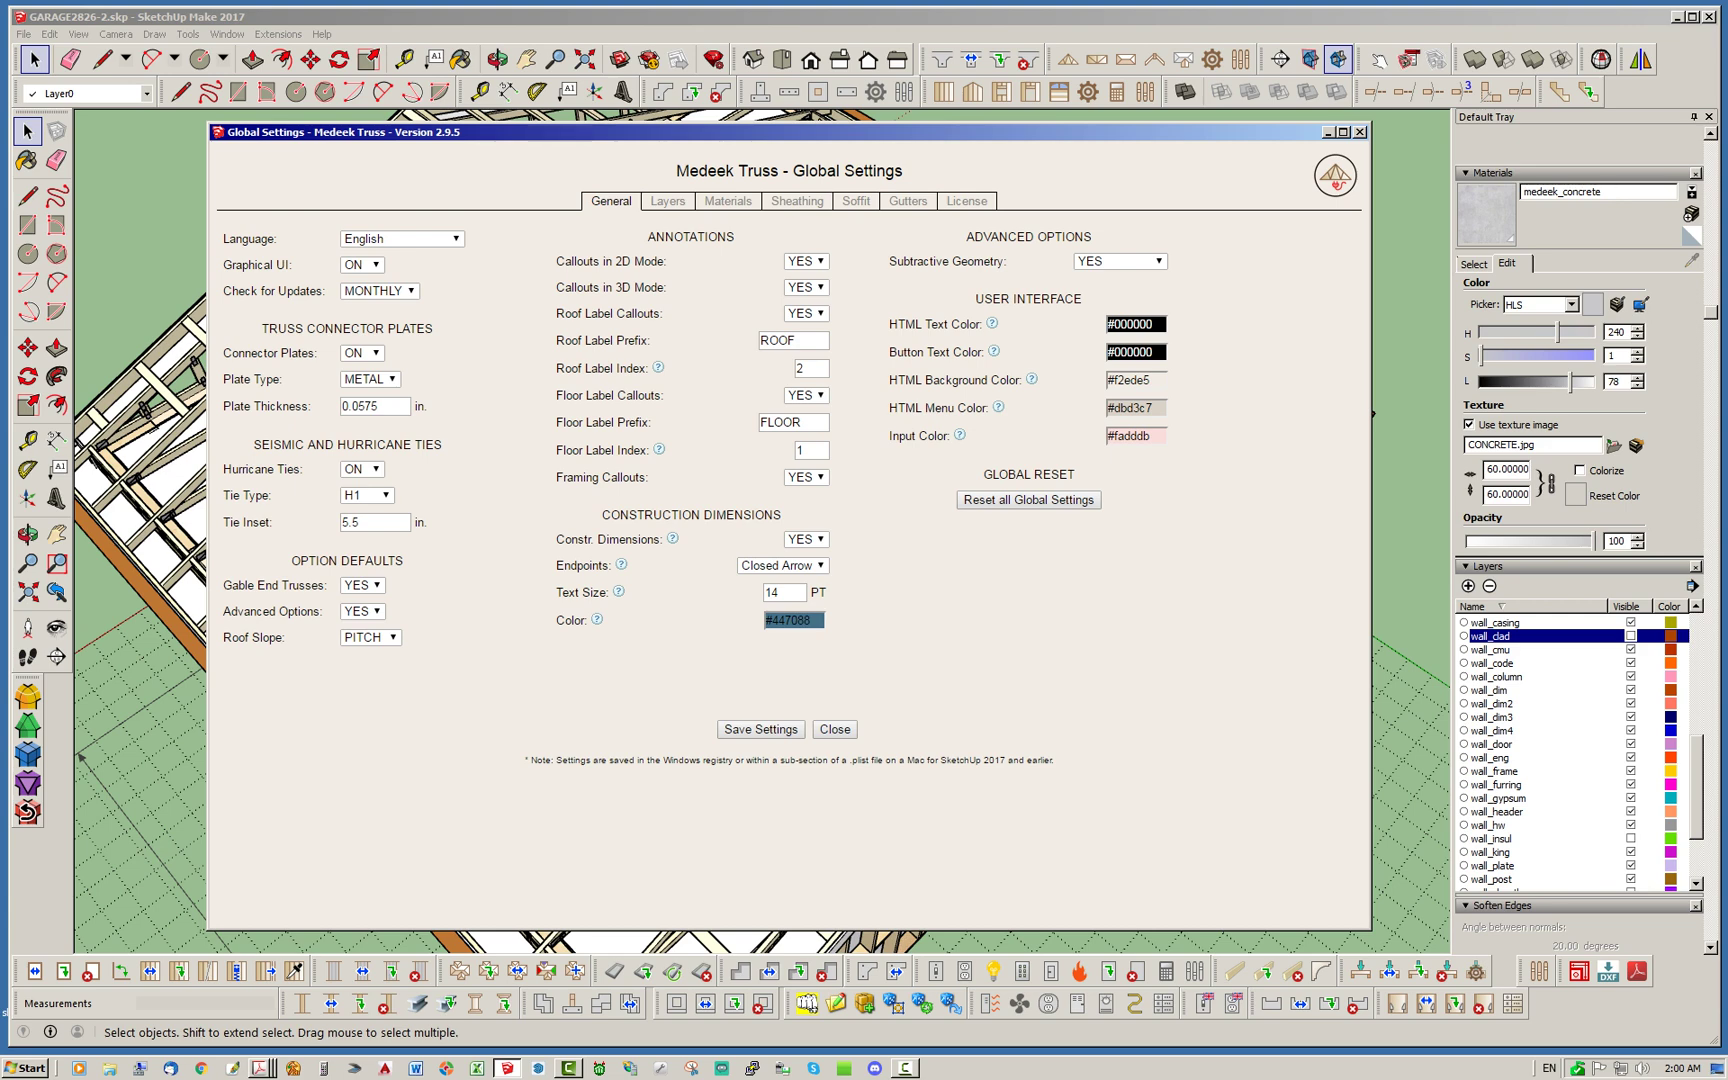
{"action": "left_click", "coordinate": [367, 495]}
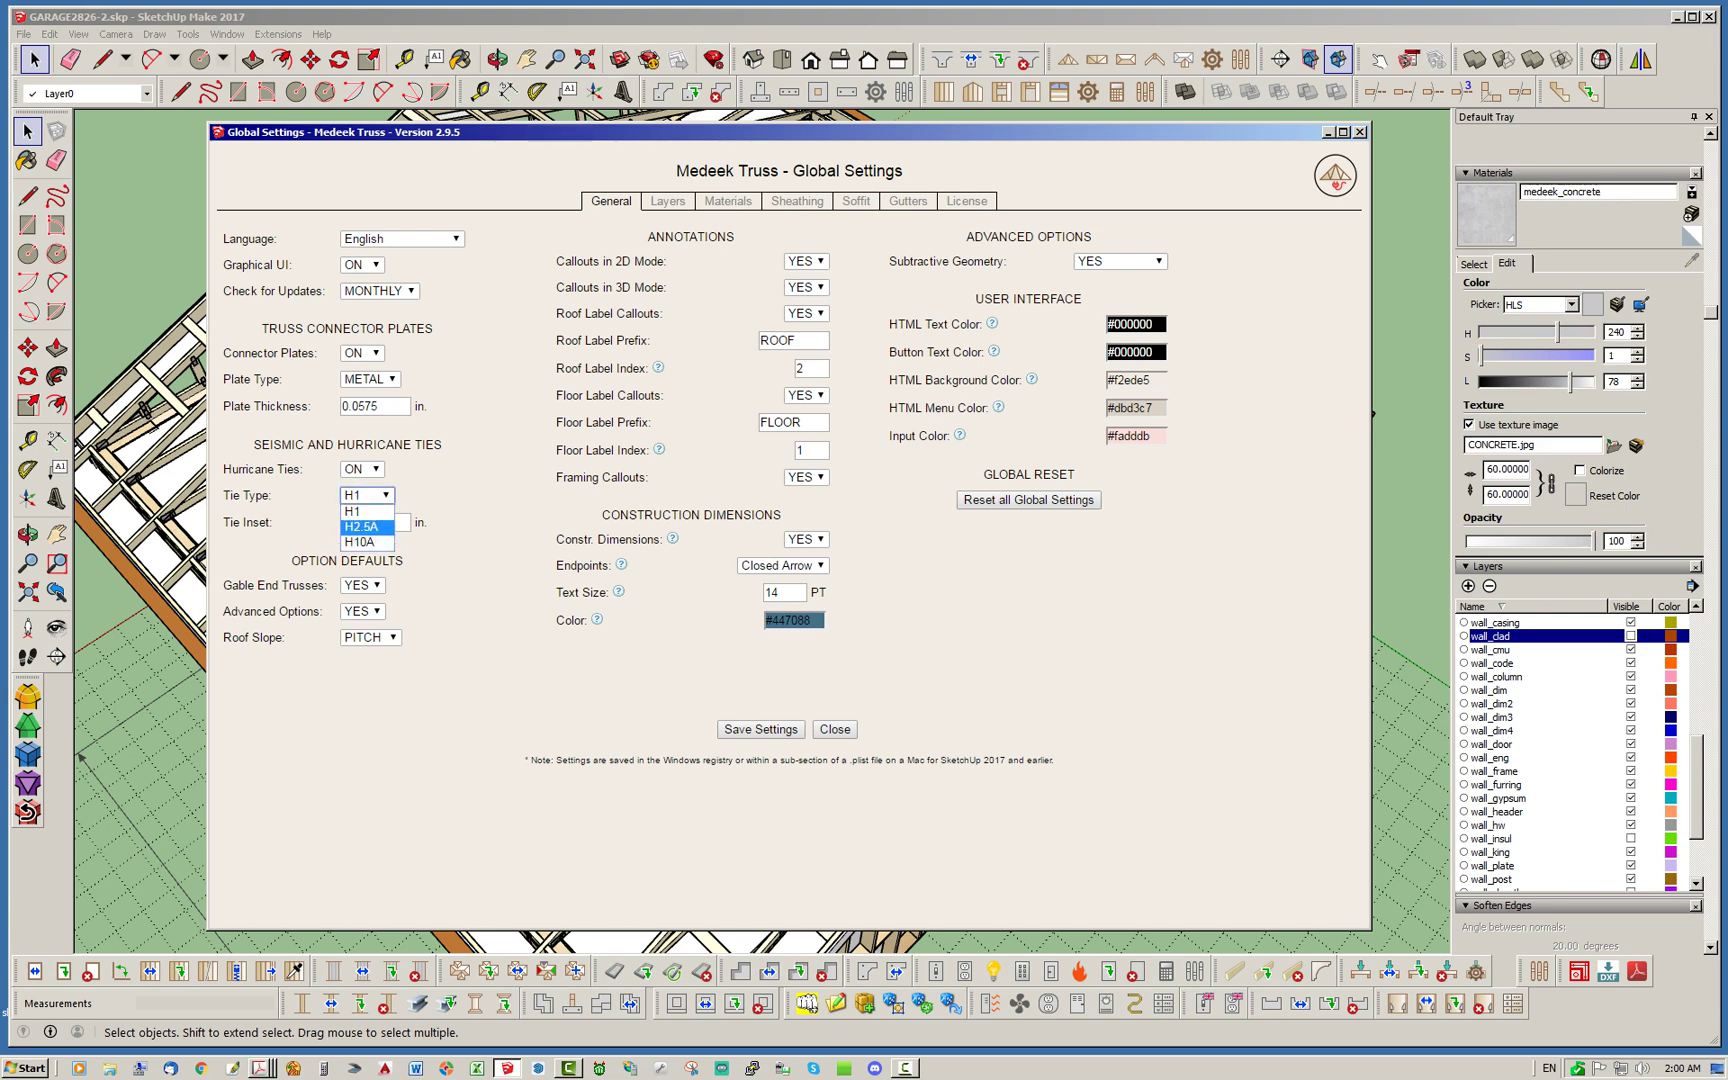
{"action": "key", "text": "Escape"}
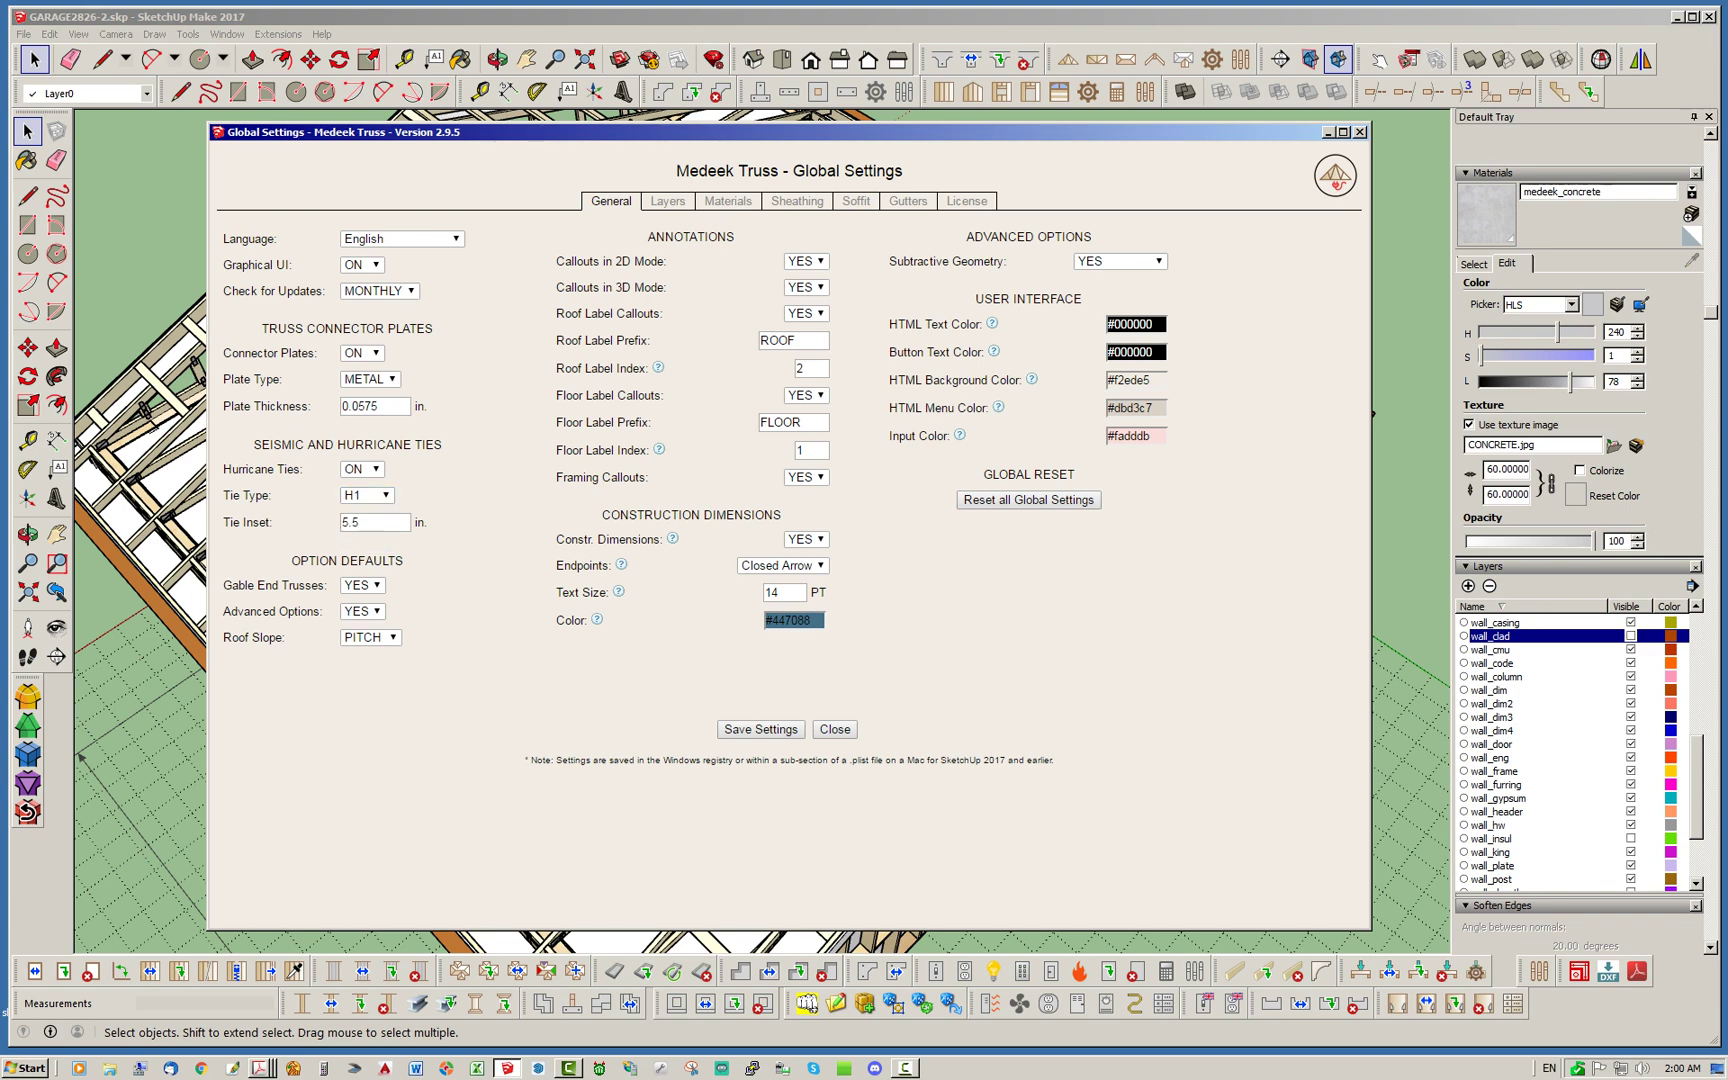
{"action": "left_click", "coordinate": [835, 729]}
Save the garage model under its existing file name
{"action": "middle_click_drag", "start_coordinate": [735, 670], "coordinate": [1000, 255]}
{"action": "scroll", "coordinate": [850, 530], "scroll_direction": "down", "scroll_amount": 4}
{"action": "key", "text": "space"}
{"action": "left_click", "coordinate": [22, 33]}
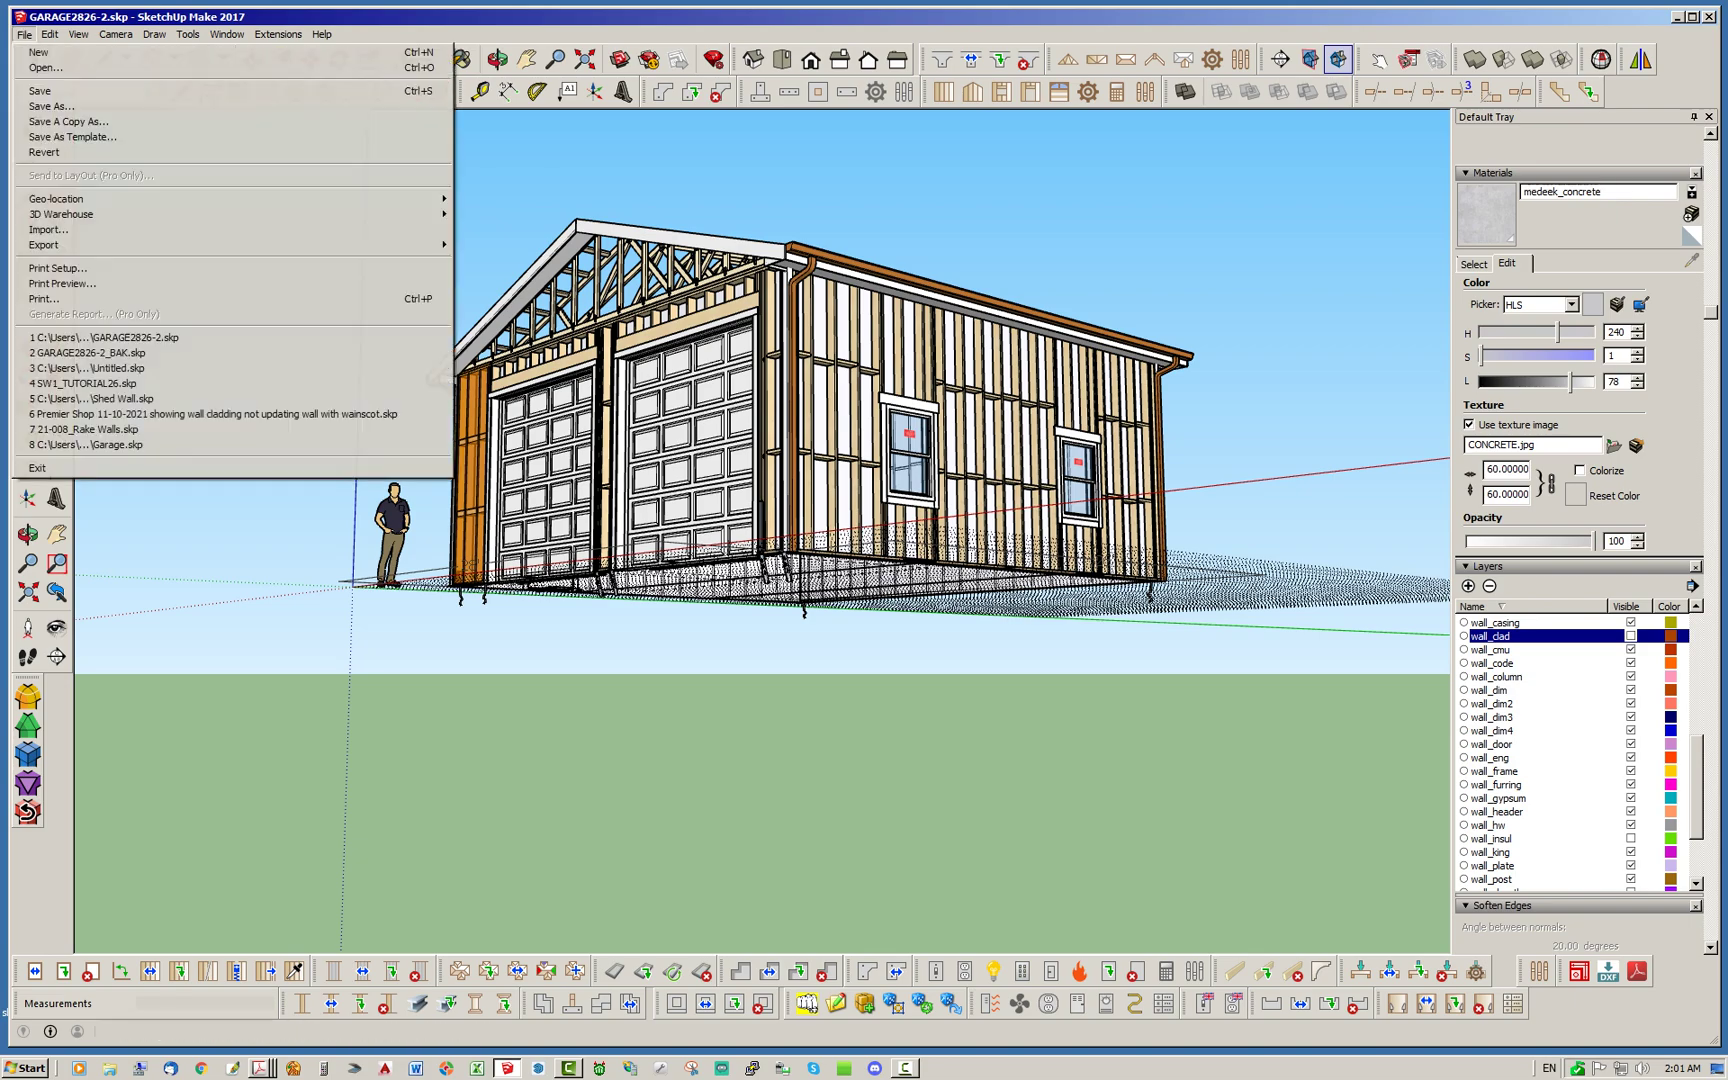
{"action": "left_click", "coordinate": [40, 90]}
Hide the roof truss assembly group so only the garage walls remain
{"action": "middle_click_drag", "start_coordinate": [760, 500], "coordinate": [760, 375]}
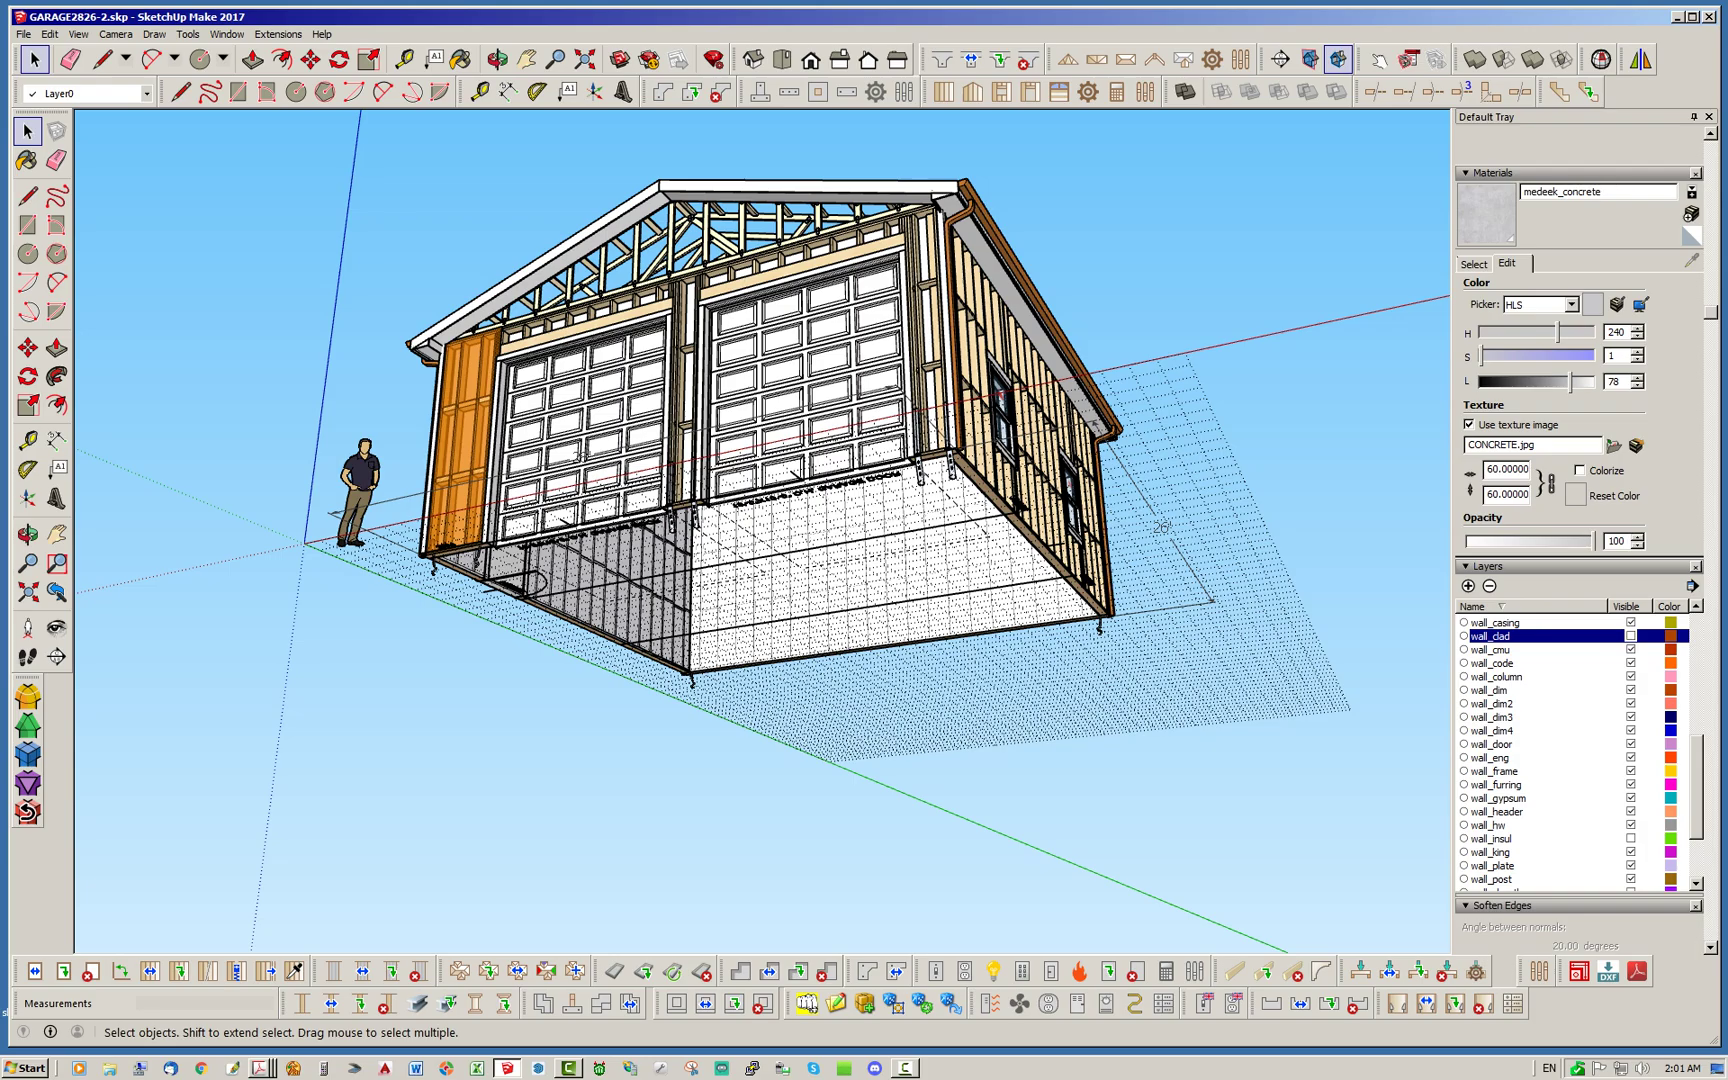
{"action": "middle_click_drag", "start_coordinate": [760, 375], "coordinate": [560, 388]}
{"action": "middle_click_drag", "start_coordinate": [965, 591], "coordinate": [930, 820]}
{"action": "left_click", "coordinate": [990, 388]}
{"action": "right_click", "coordinate": [990, 388]}
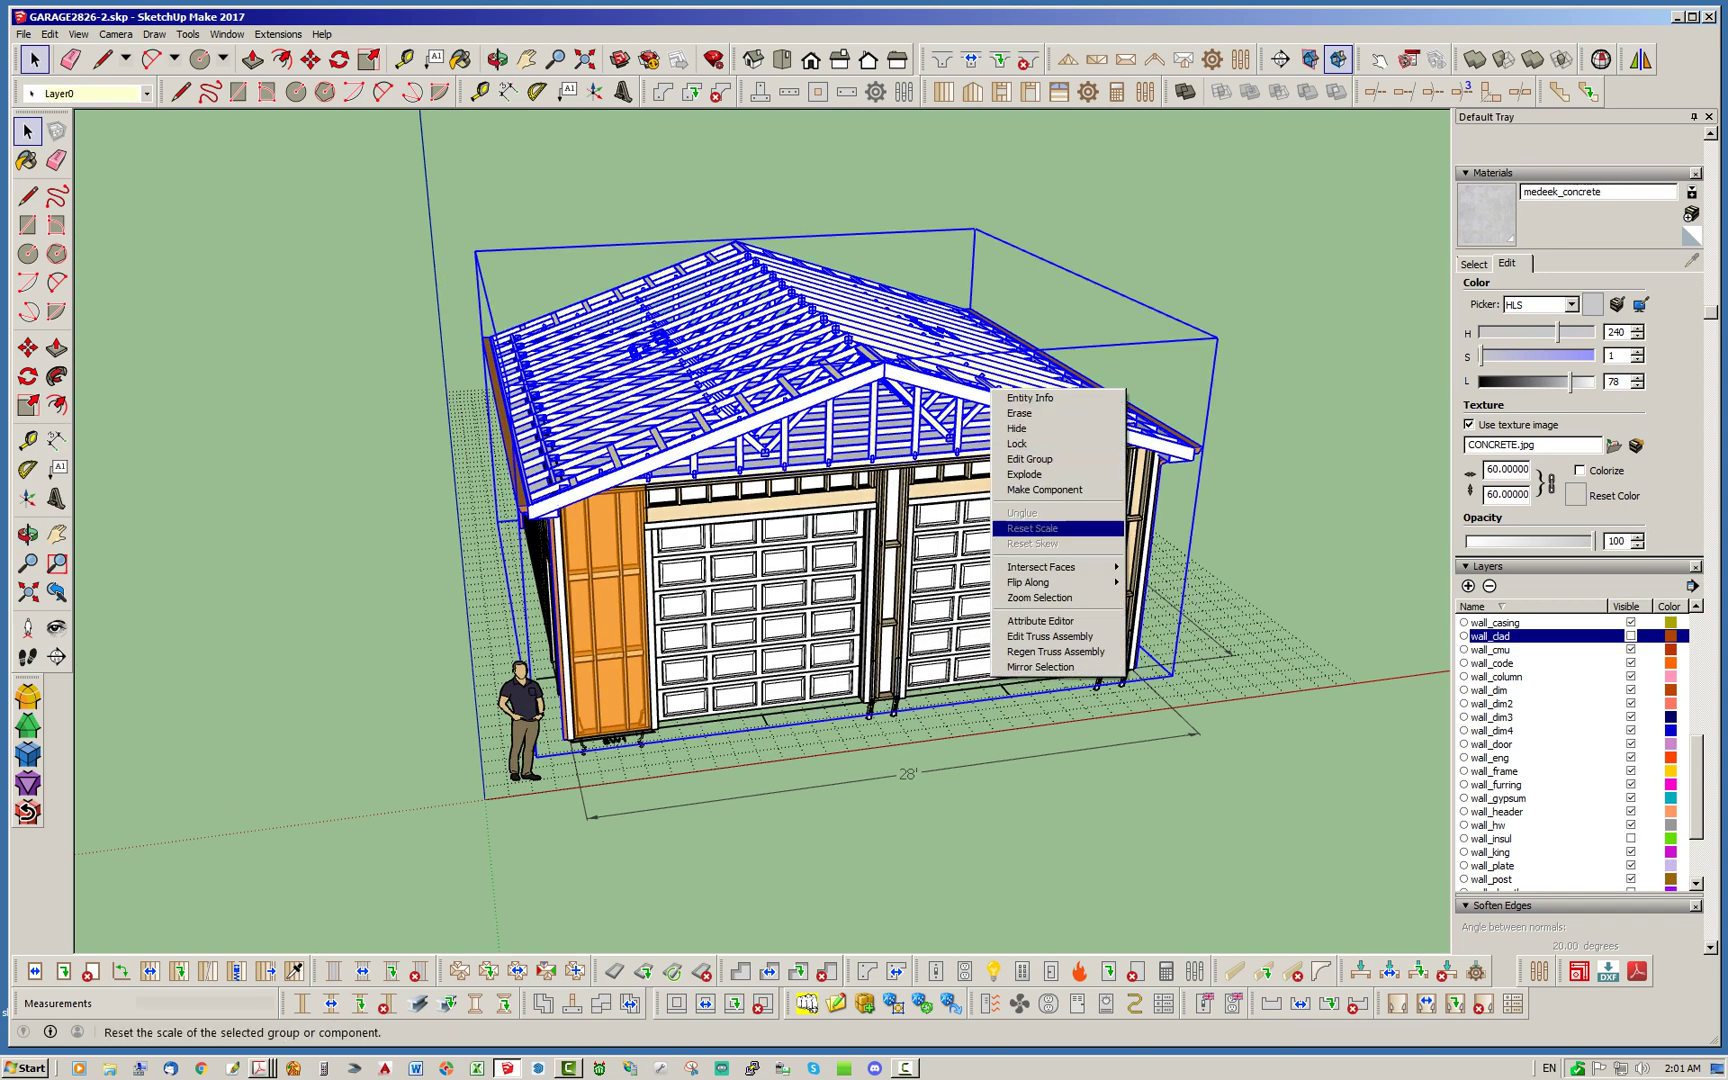
{"action": "left_click", "coordinate": [1020, 428]}
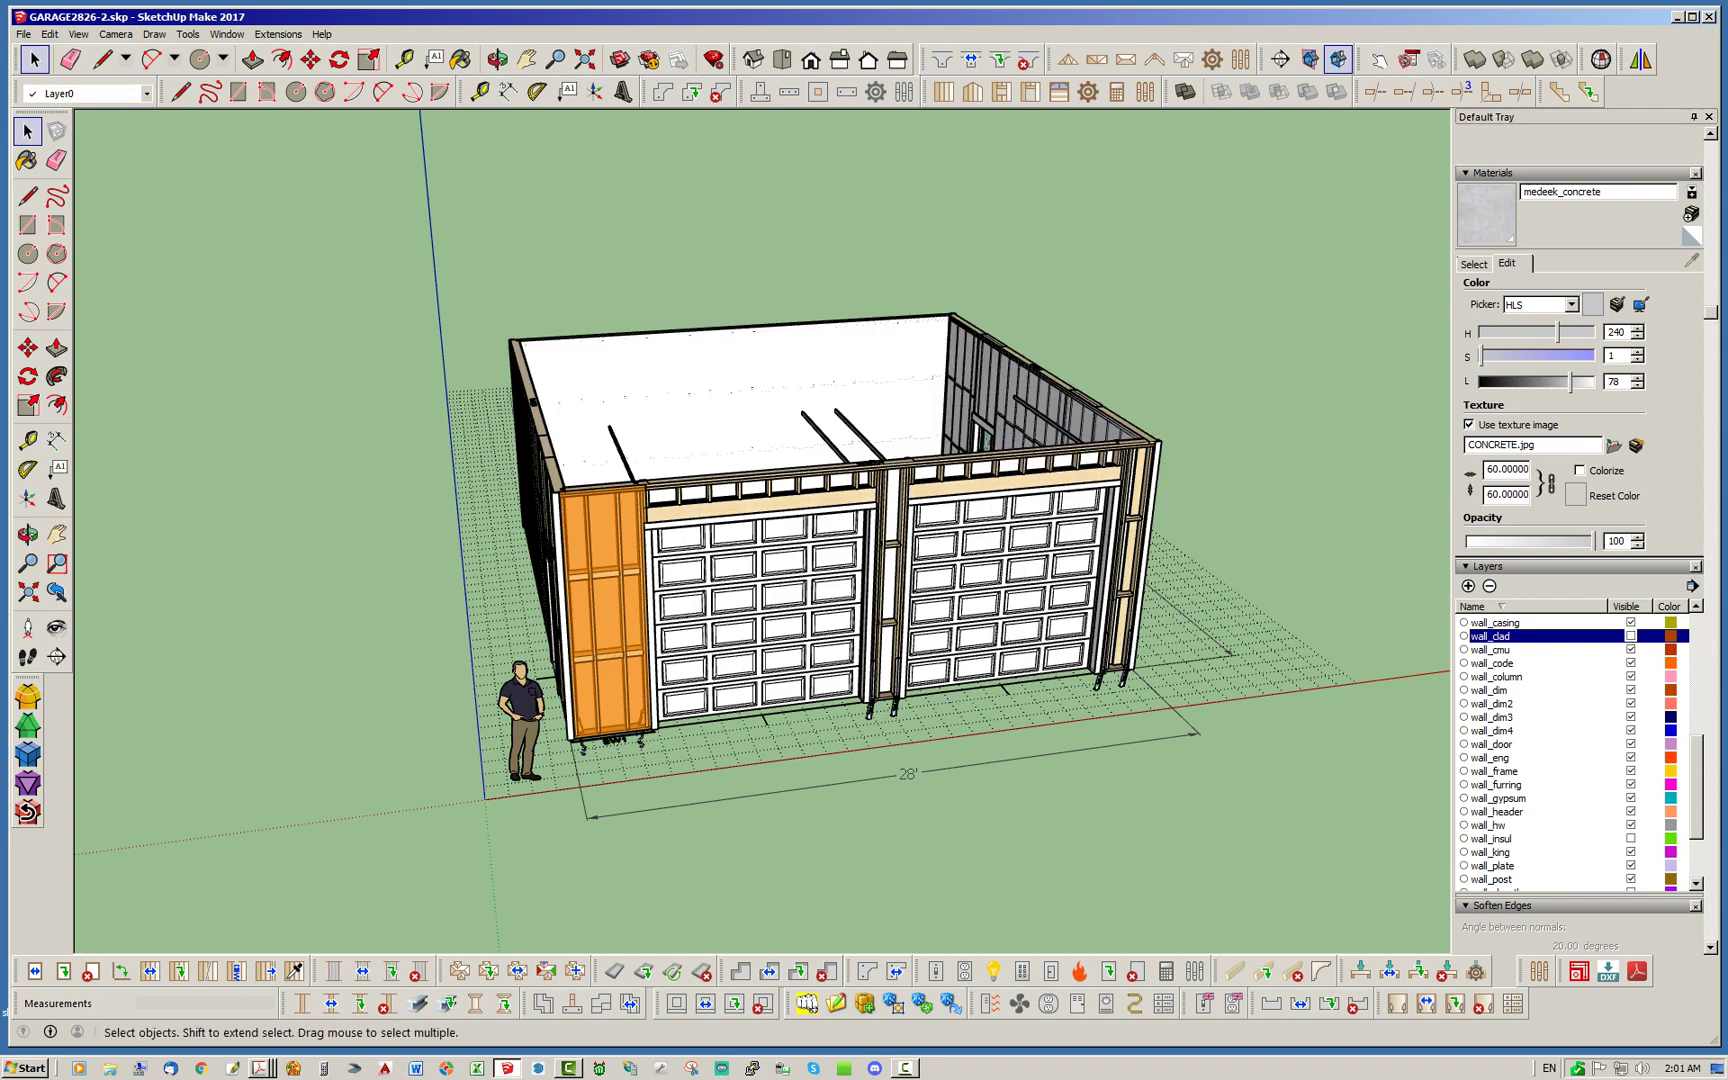
Review the garage elevations PDF for the exterior light fixture locations beside the entry door and garage doors
{"action": "middle_click_drag", "start_coordinate": [800, 500], "coordinate": [860, 600]}
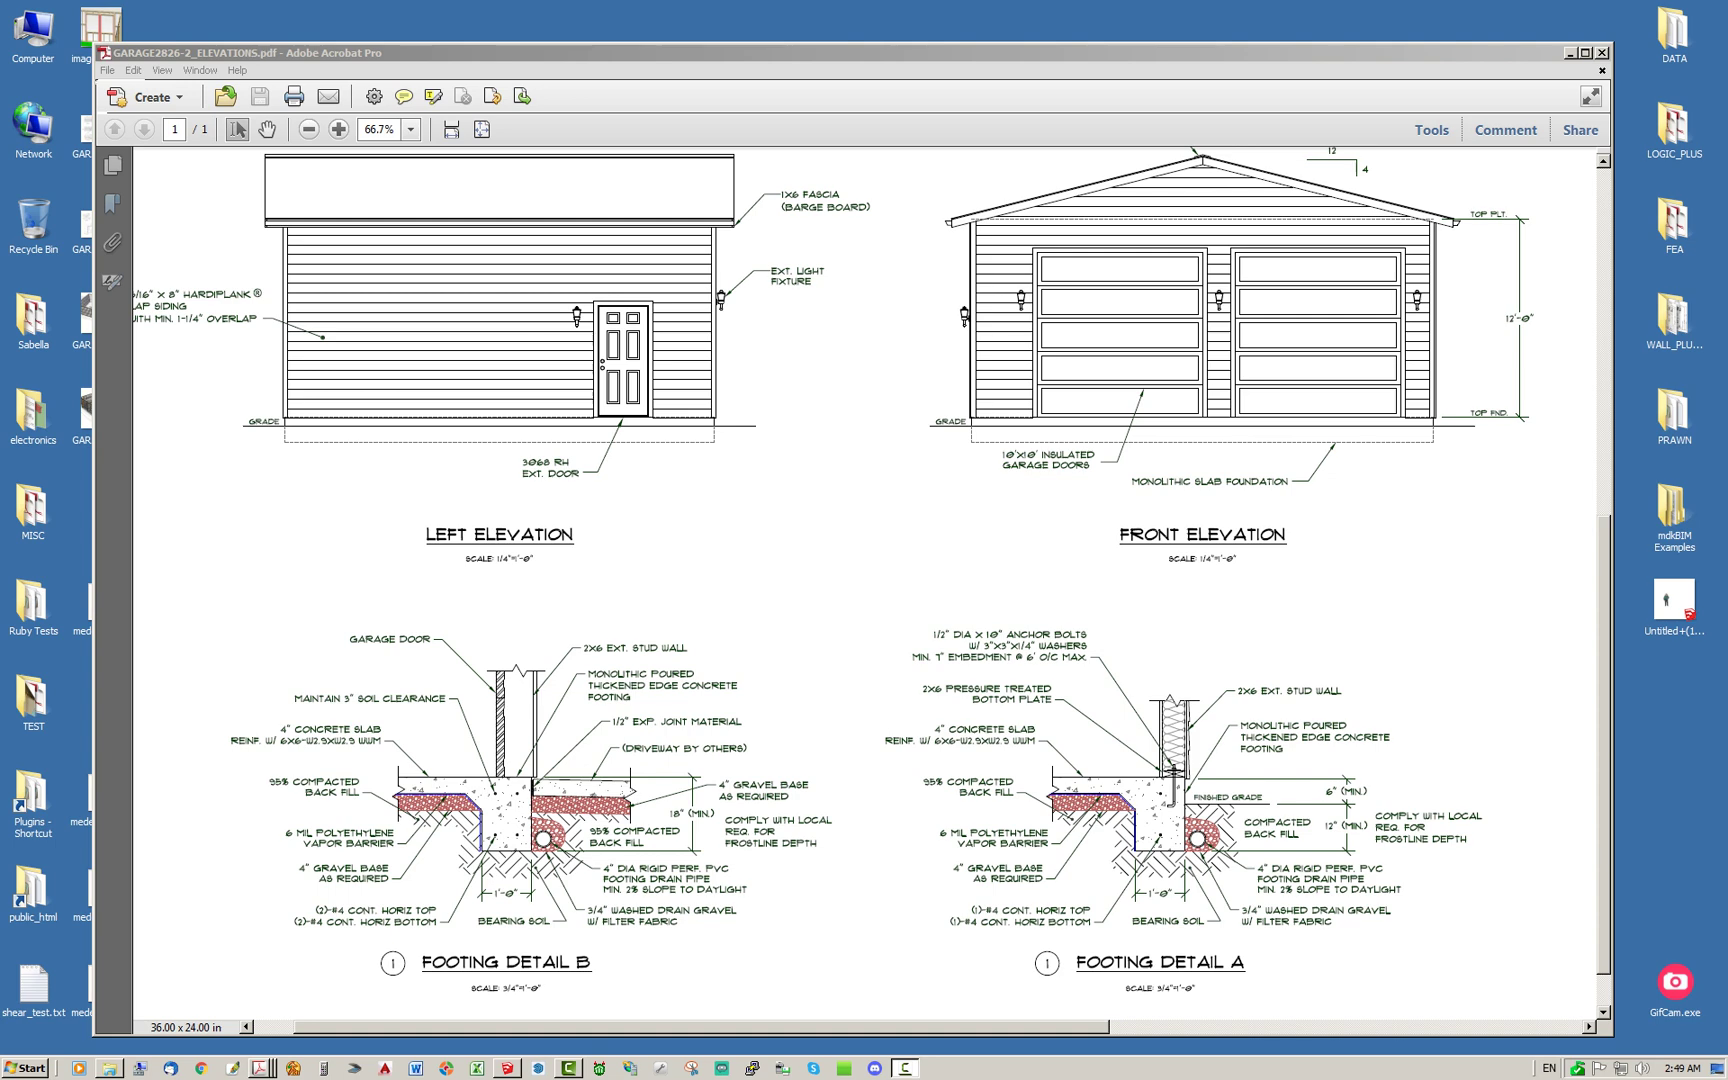
{"action": "scroll", "coordinate": [870, 580], "scroll_direction": "up", "scroll_amount": 3}
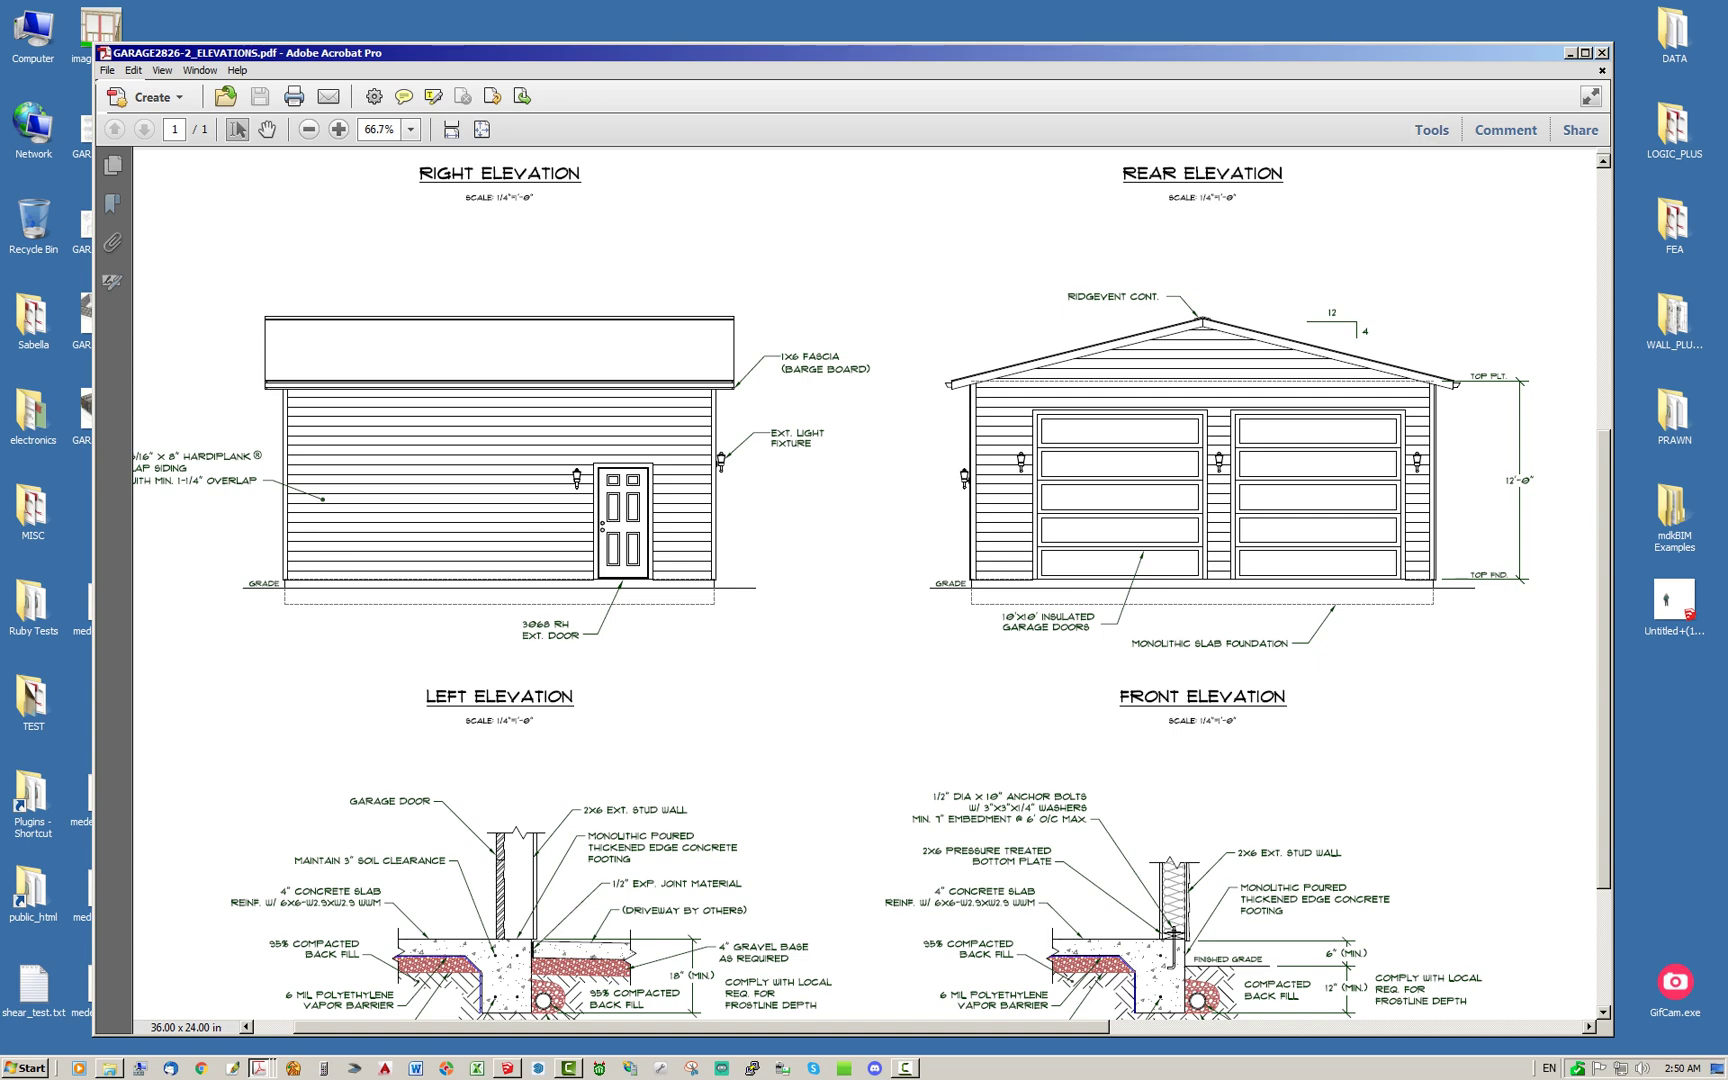
{"action": "left_click_drag", "start_coordinate": [850, 53], "coordinate": [1727, 235]}
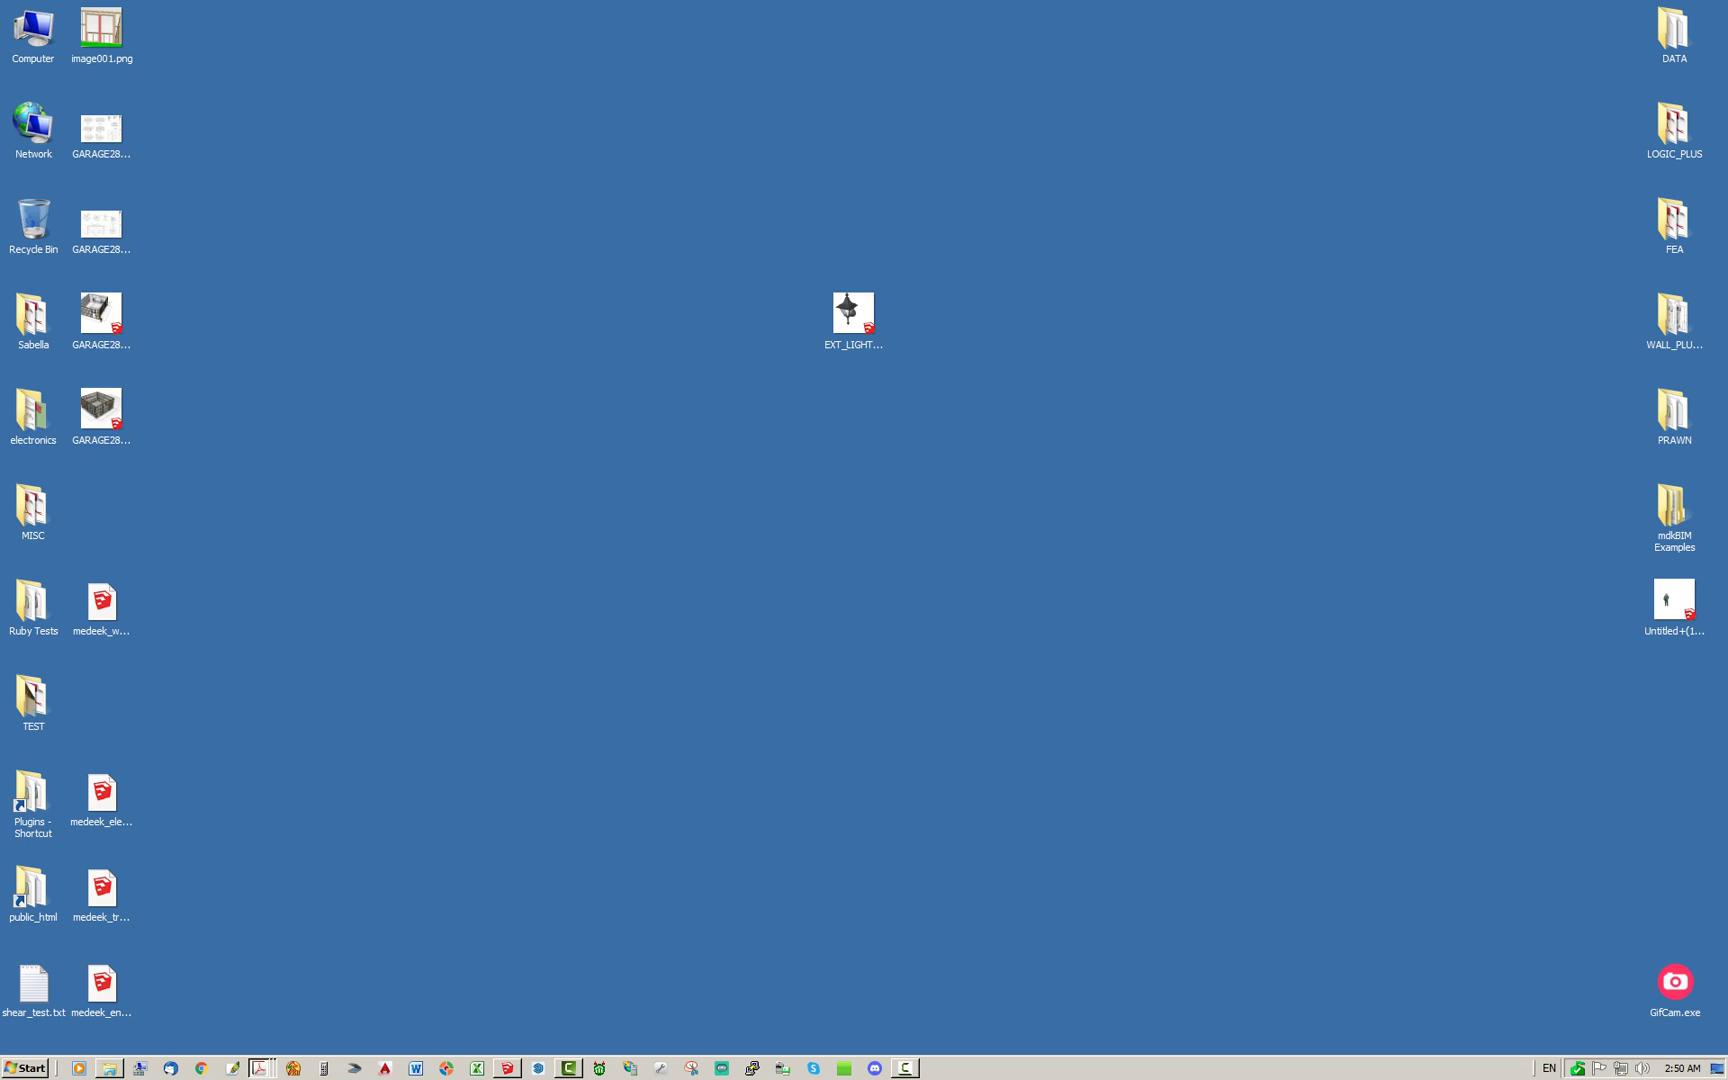
{"action": "left_click", "coordinate": [1674, 600]}
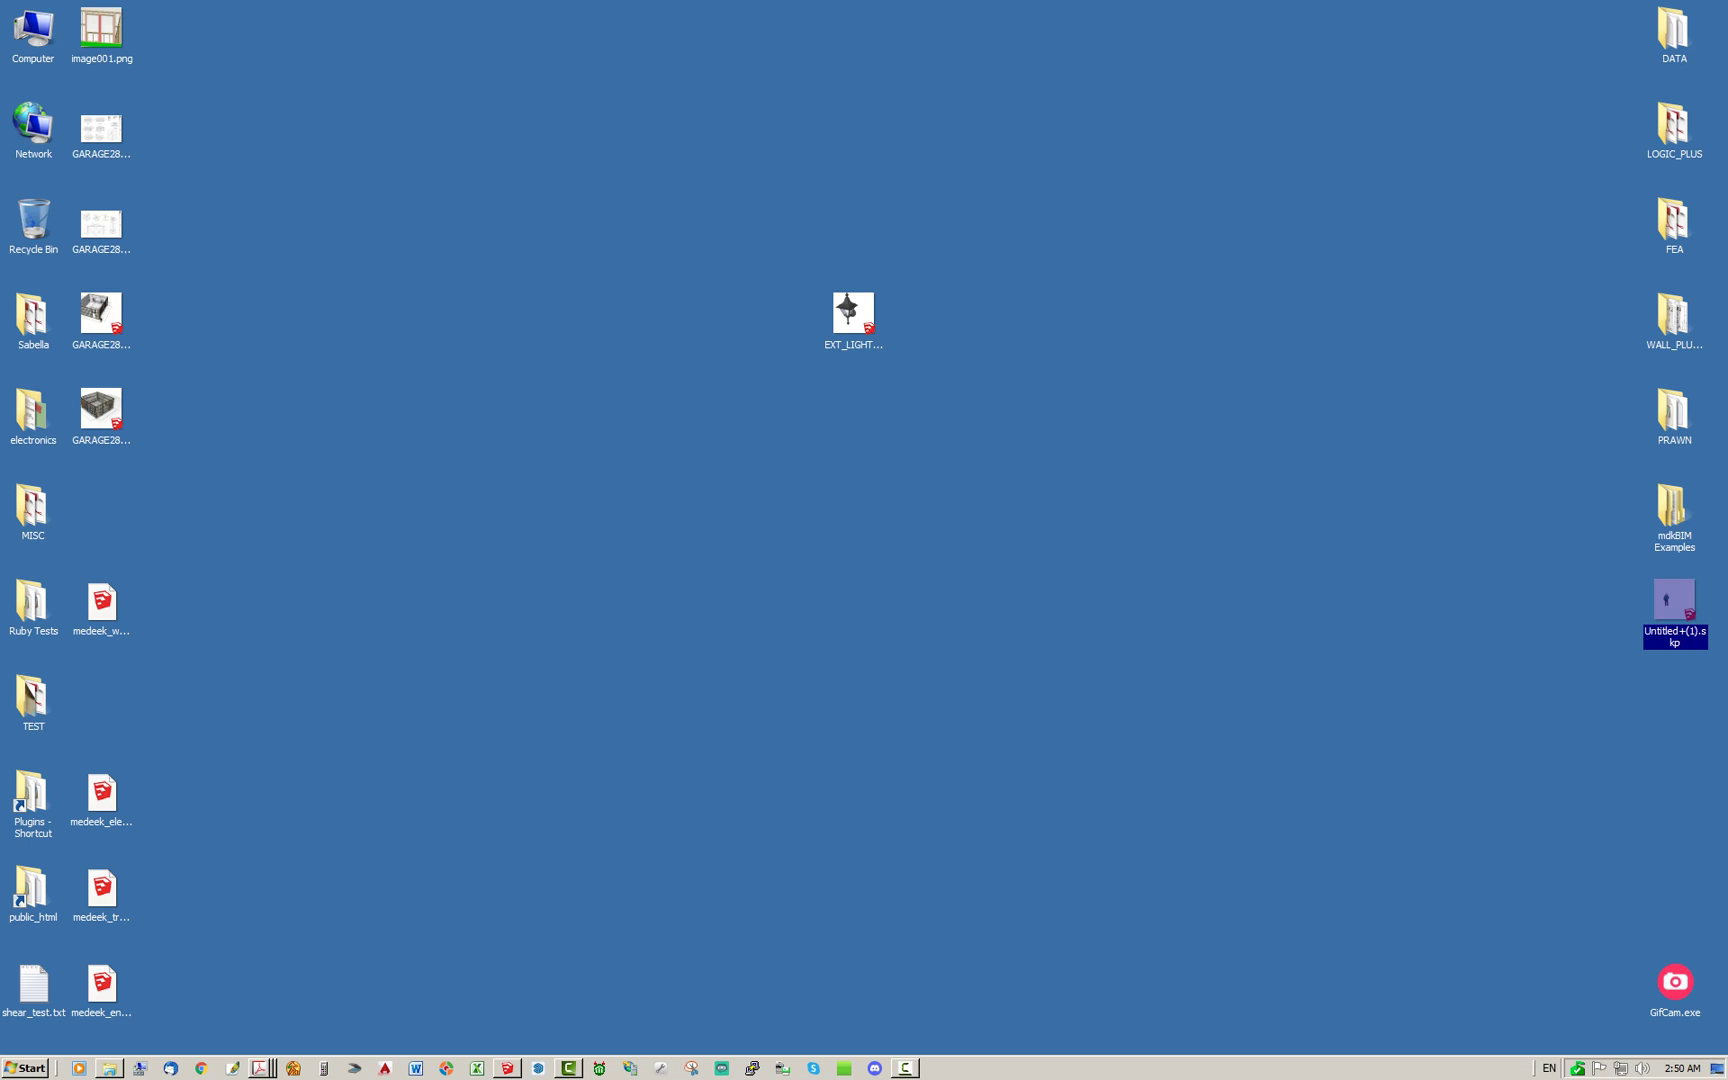
{"action": "left_click", "coordinate": [853, 313]}
{"action": "left_click_drag", "start_coordinate": [853, 313], "coordinate": [1058, 503]}
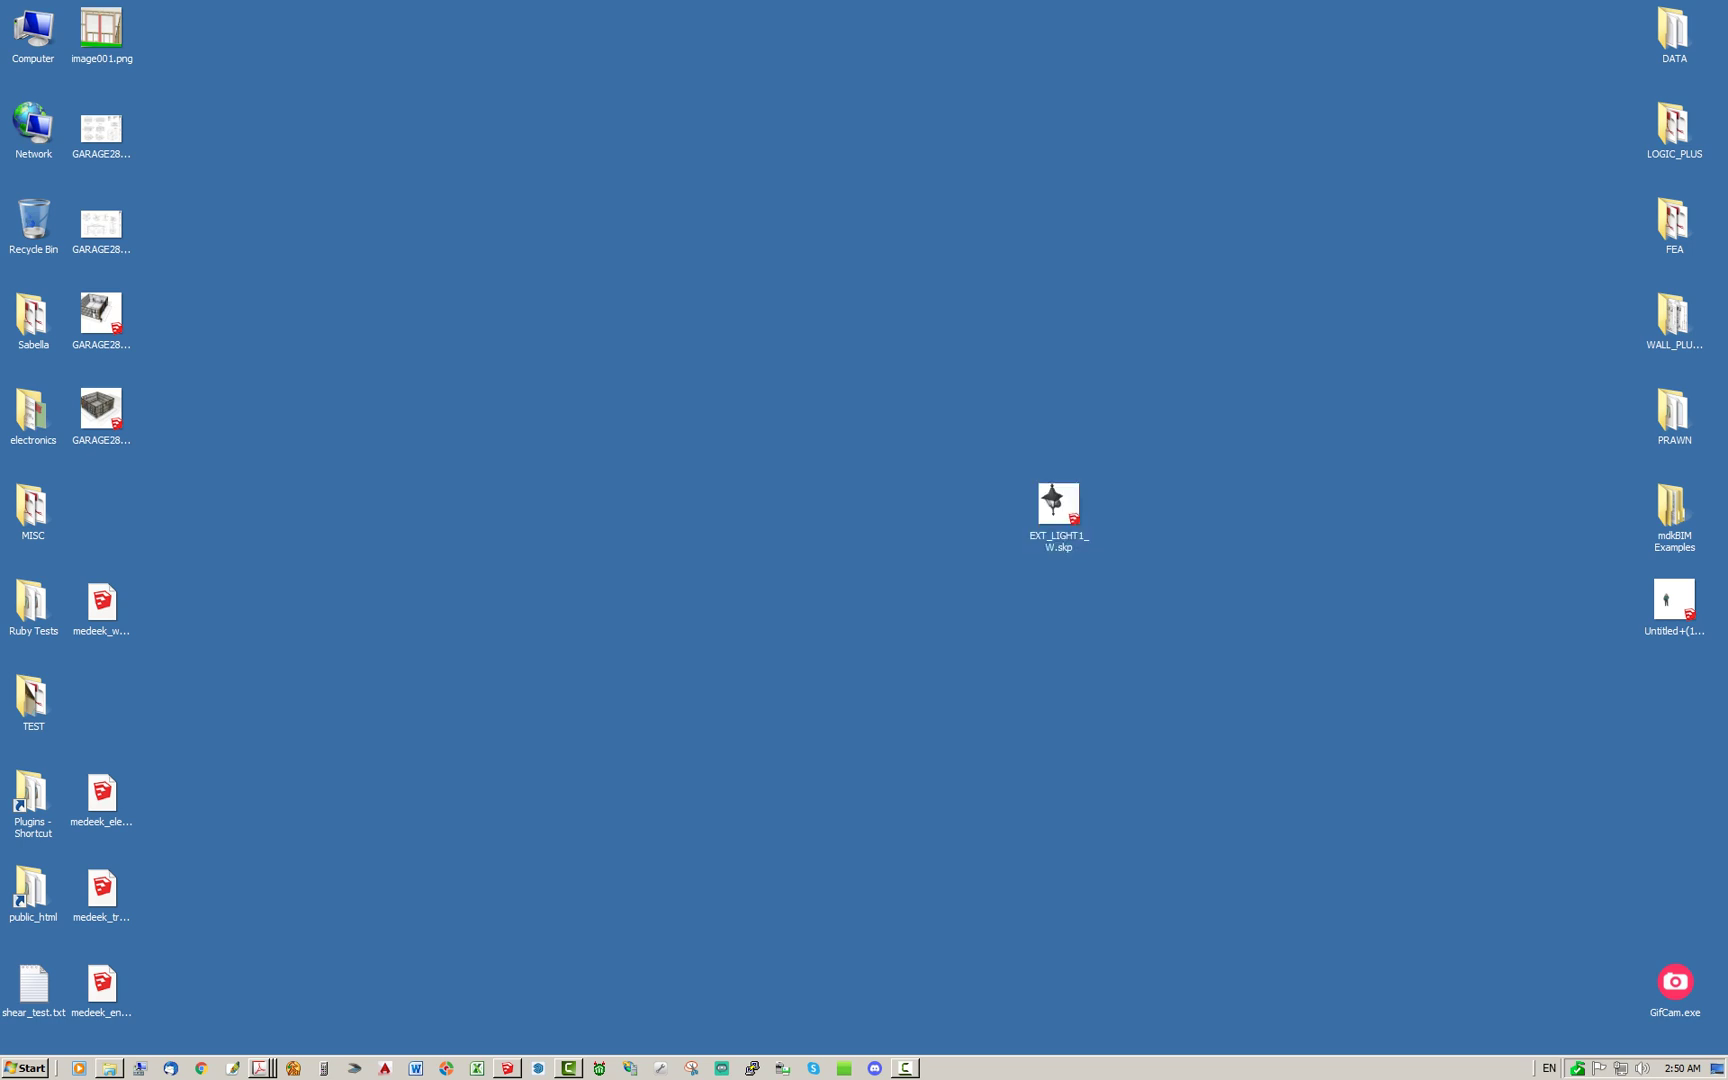
{"action": "left_click", "coordinate": [1058, 504]}
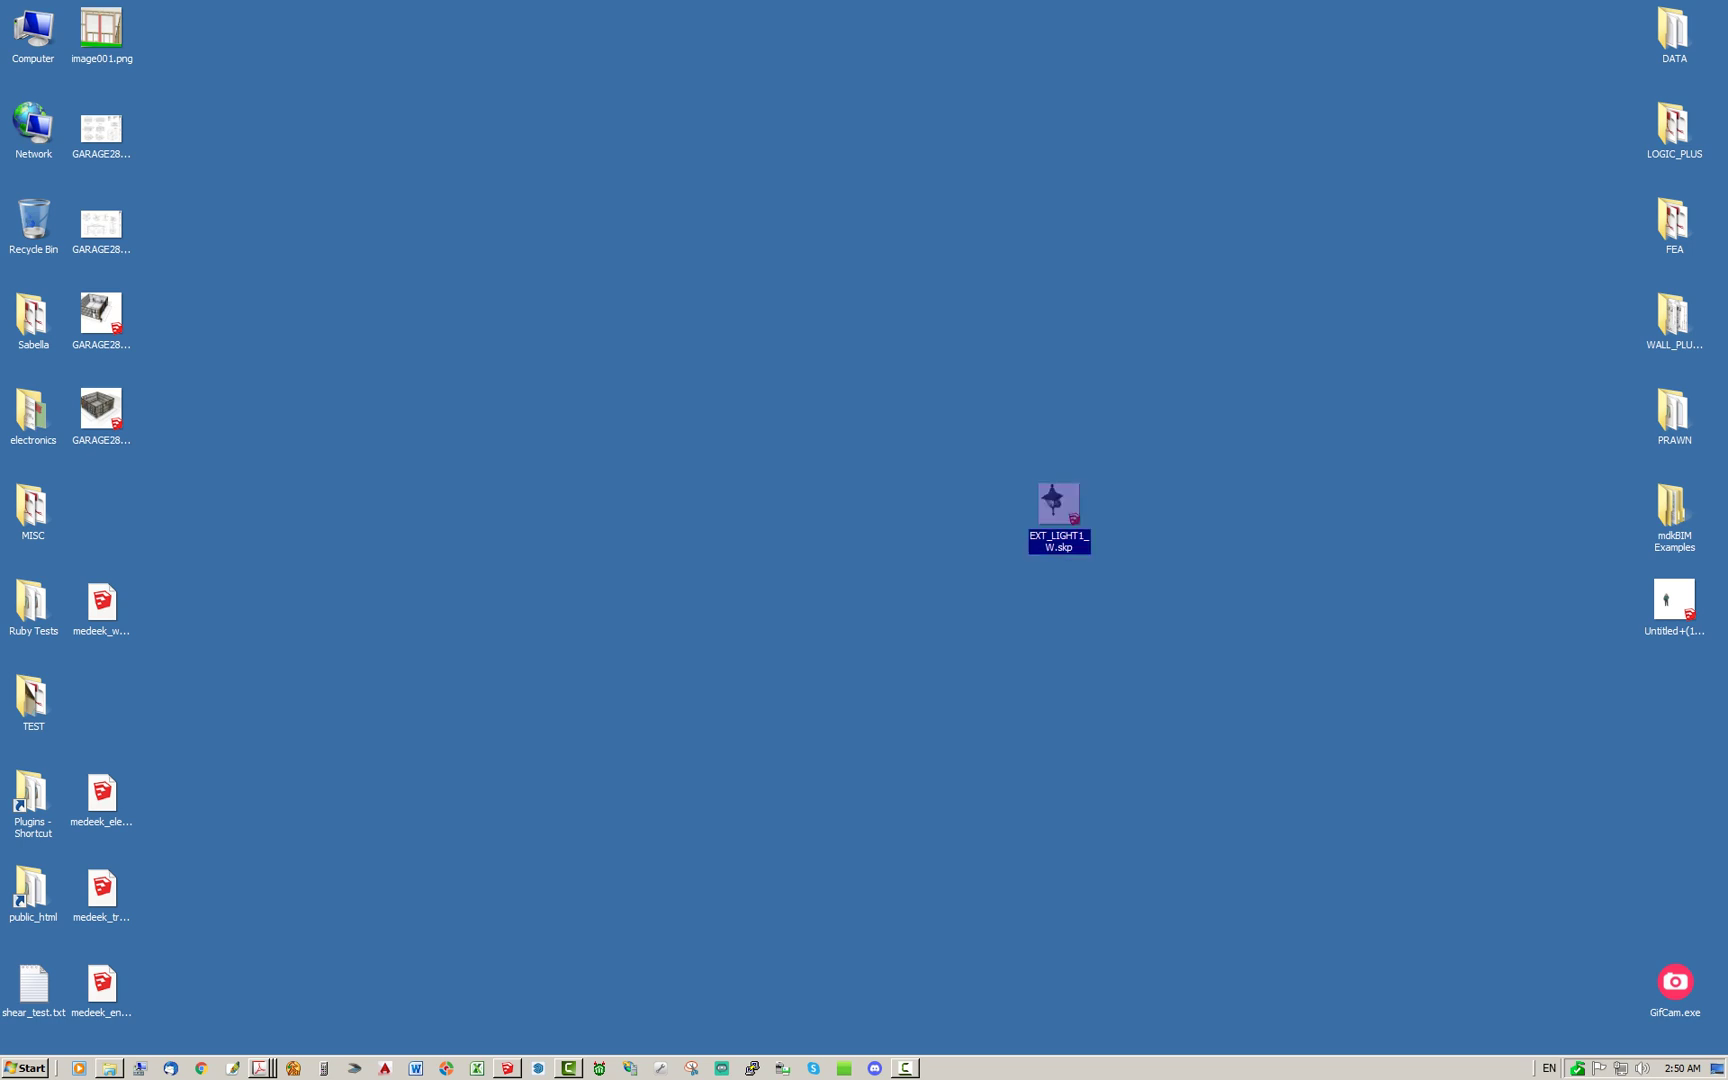
{"action": "left_click_drag", "start_coordinate": [1058, 504], "coordinate": [853, 409]}
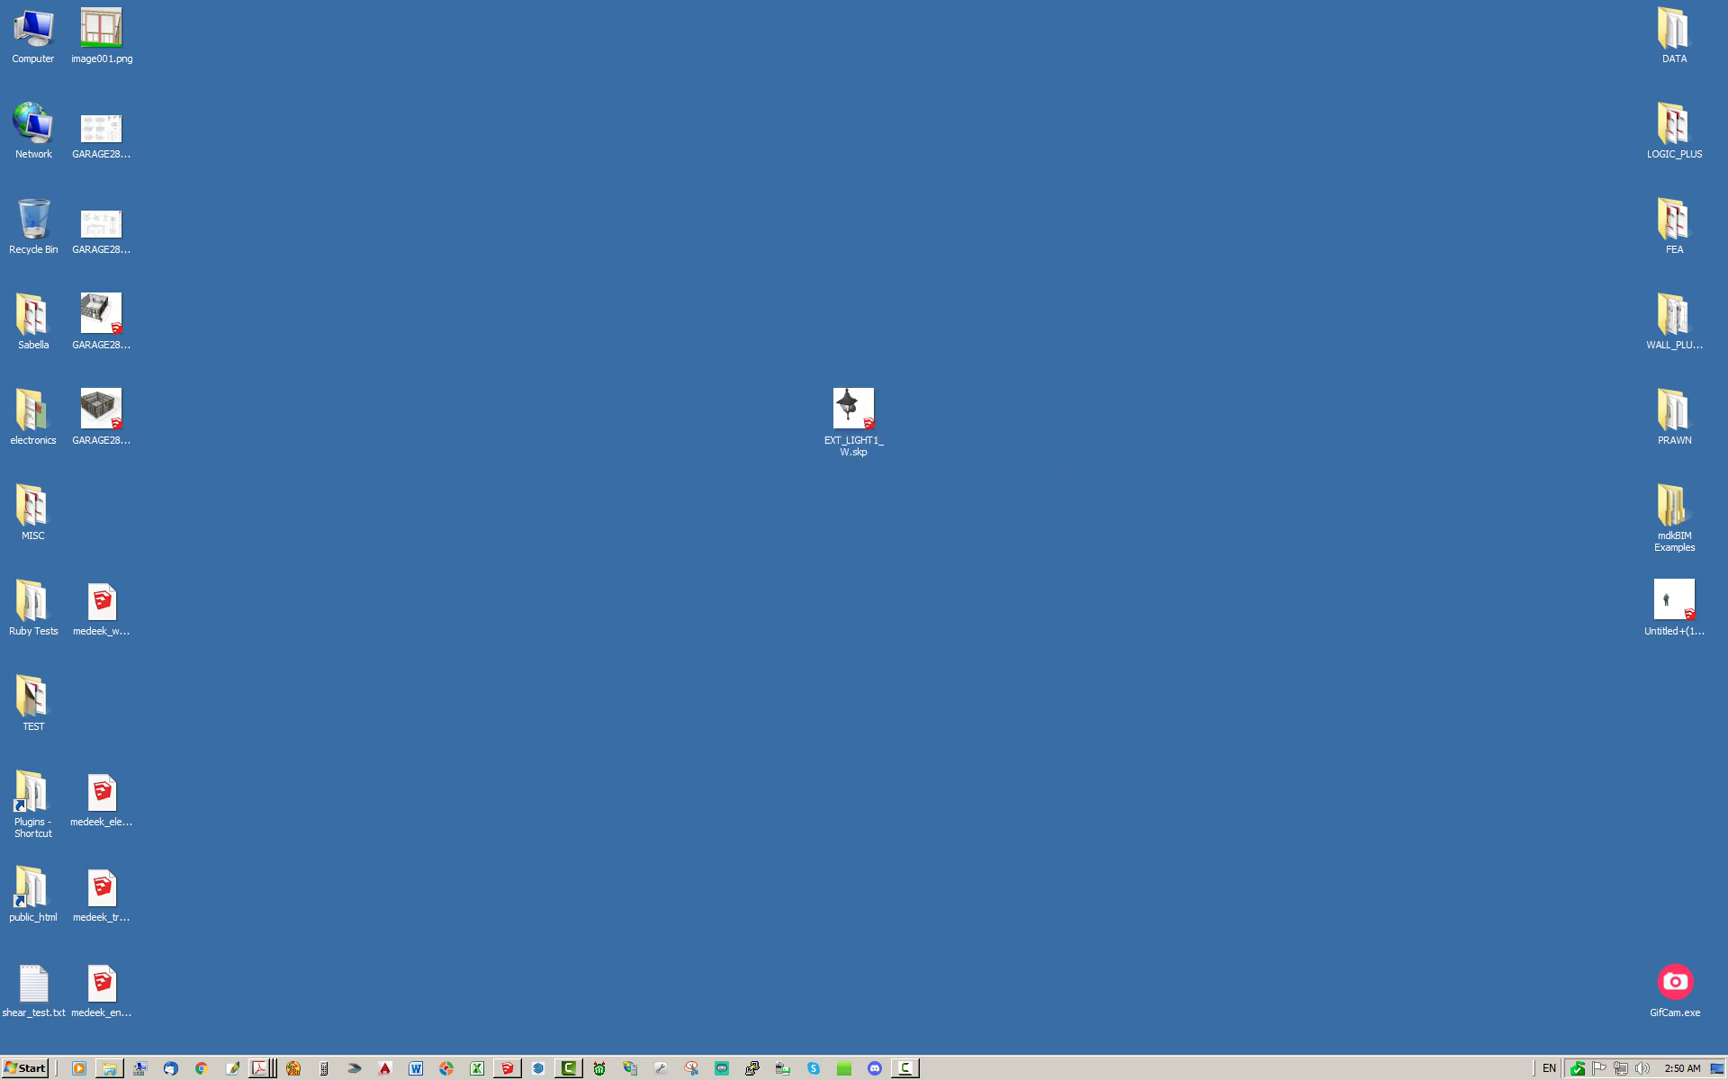
Open the surface folder under library and light_fixtures in the medeek_electrical_ext plugin folder
{"action": "left_click", "coordinate": [109, 1068]}
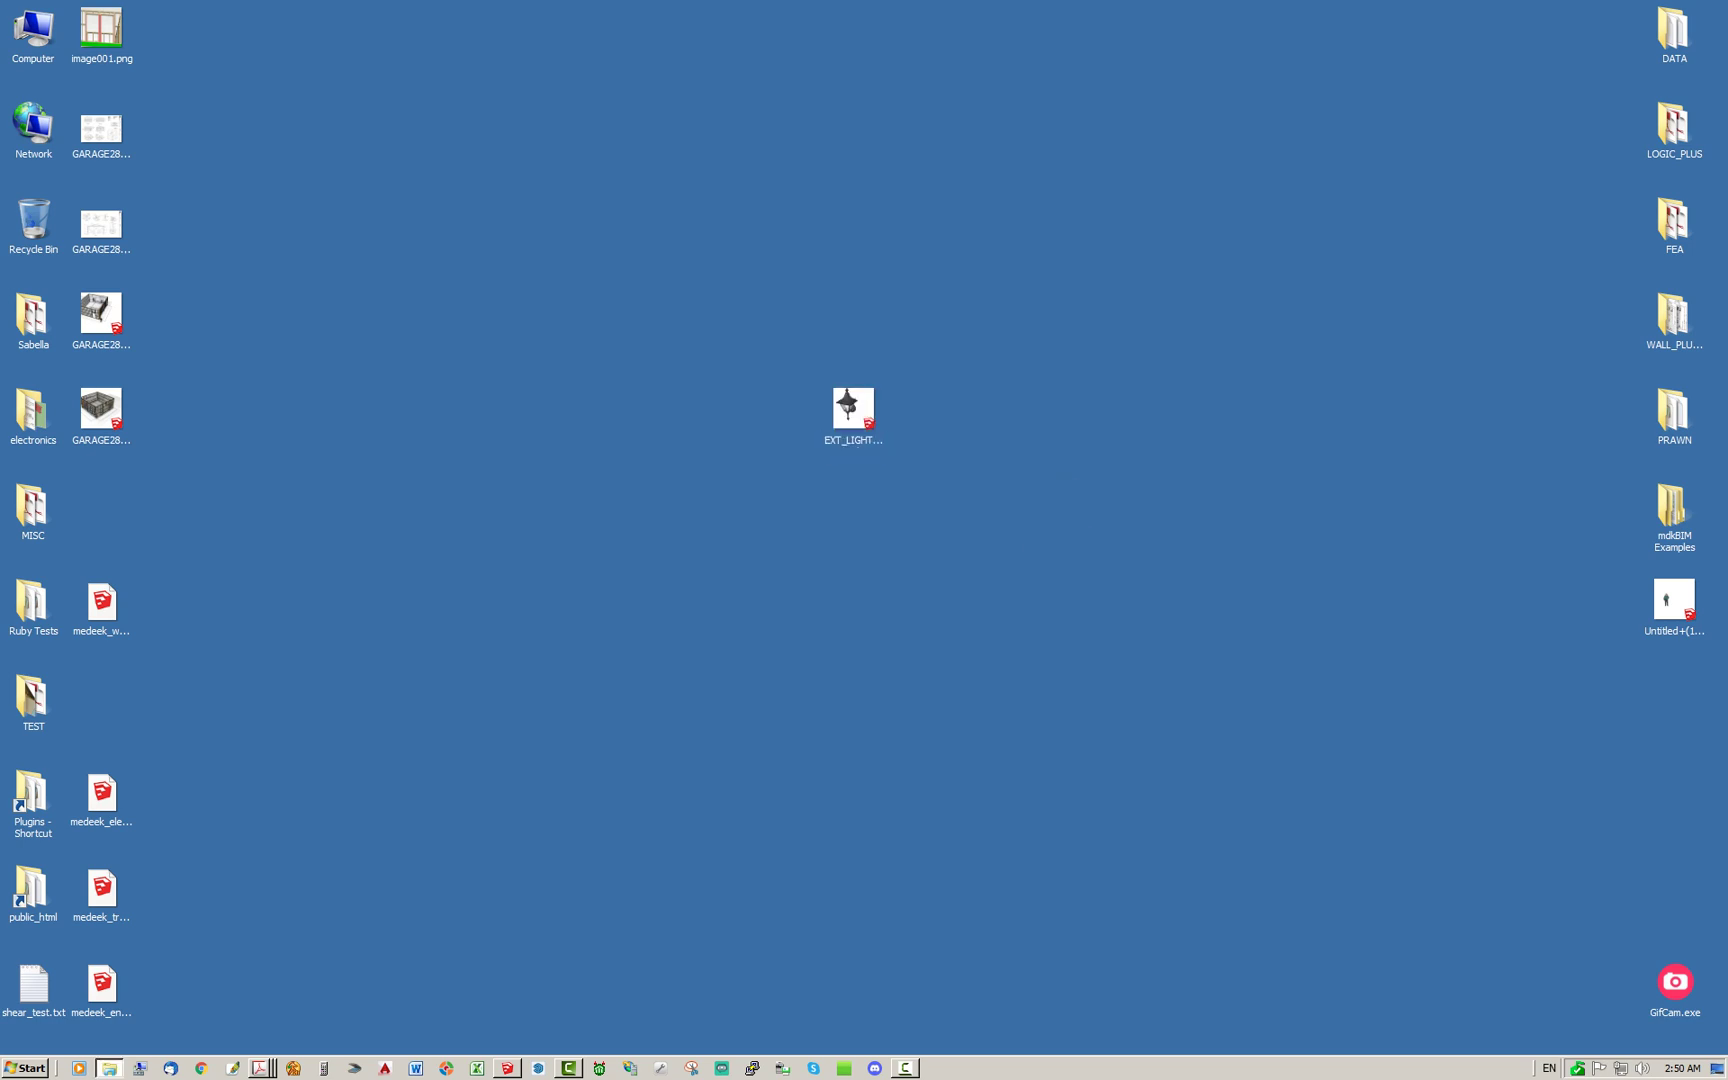
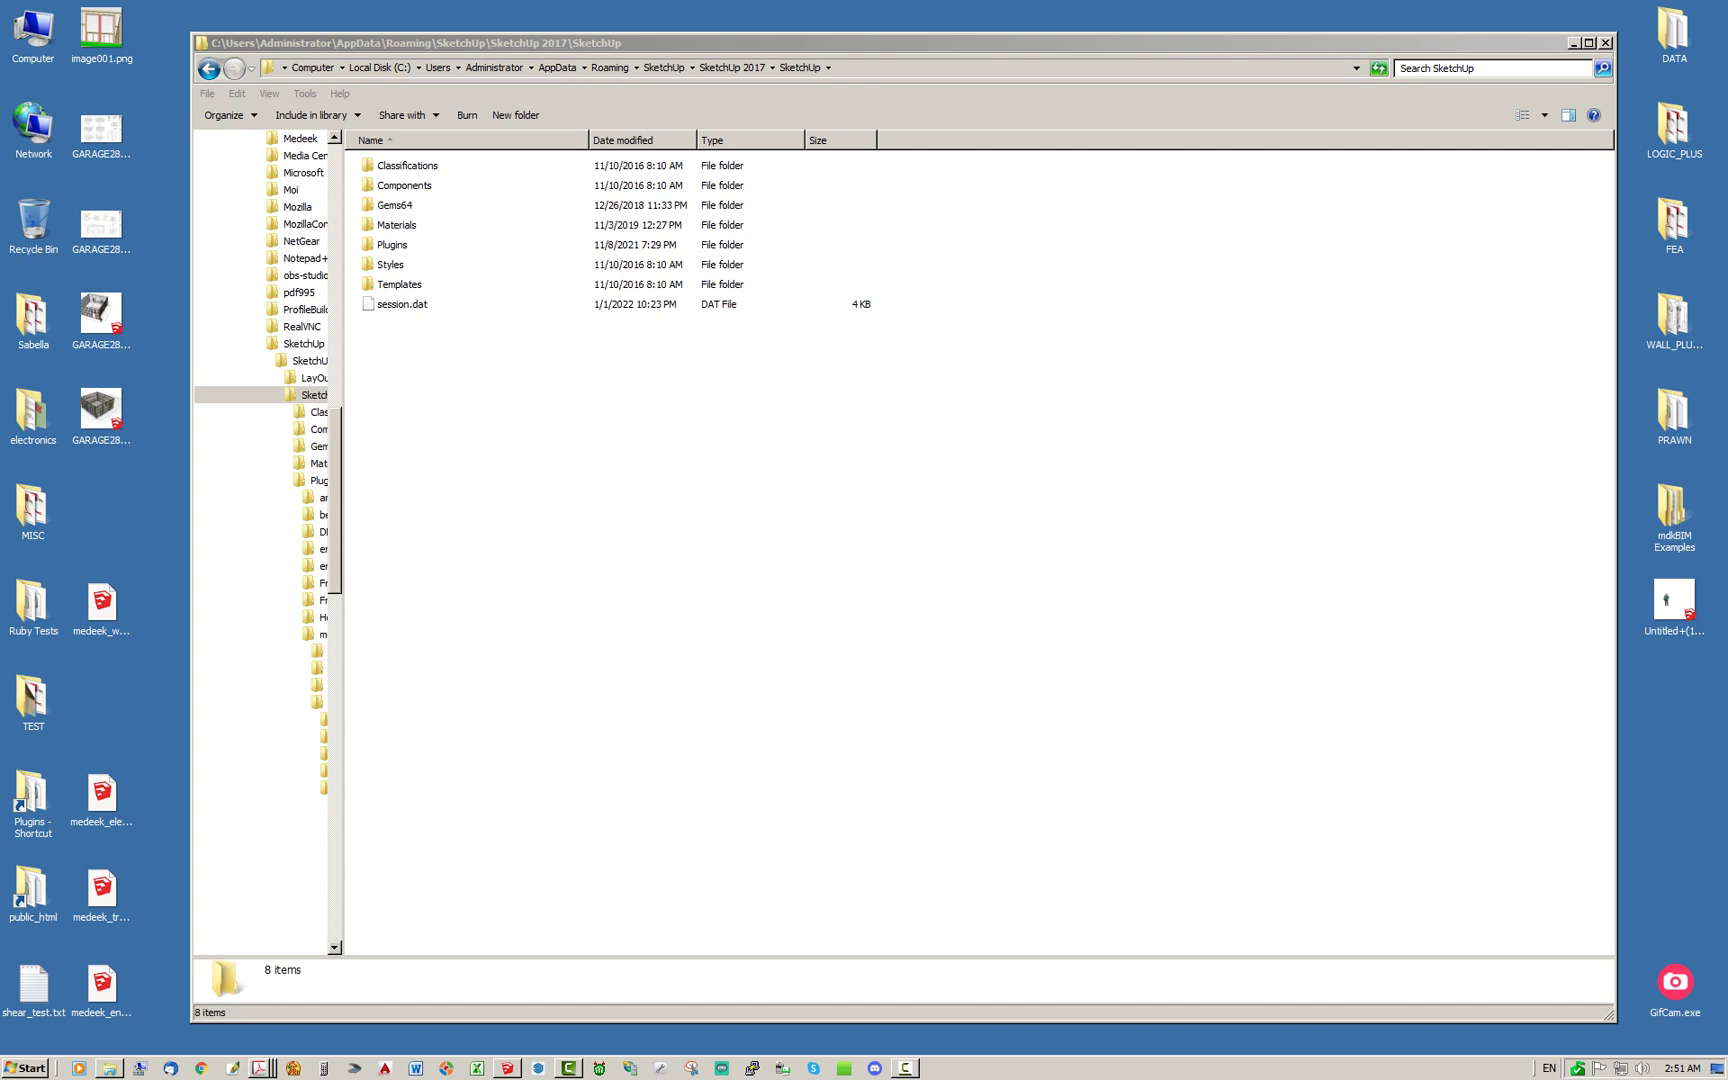
{"action": "double_click", "coordinate": [392, 245]}
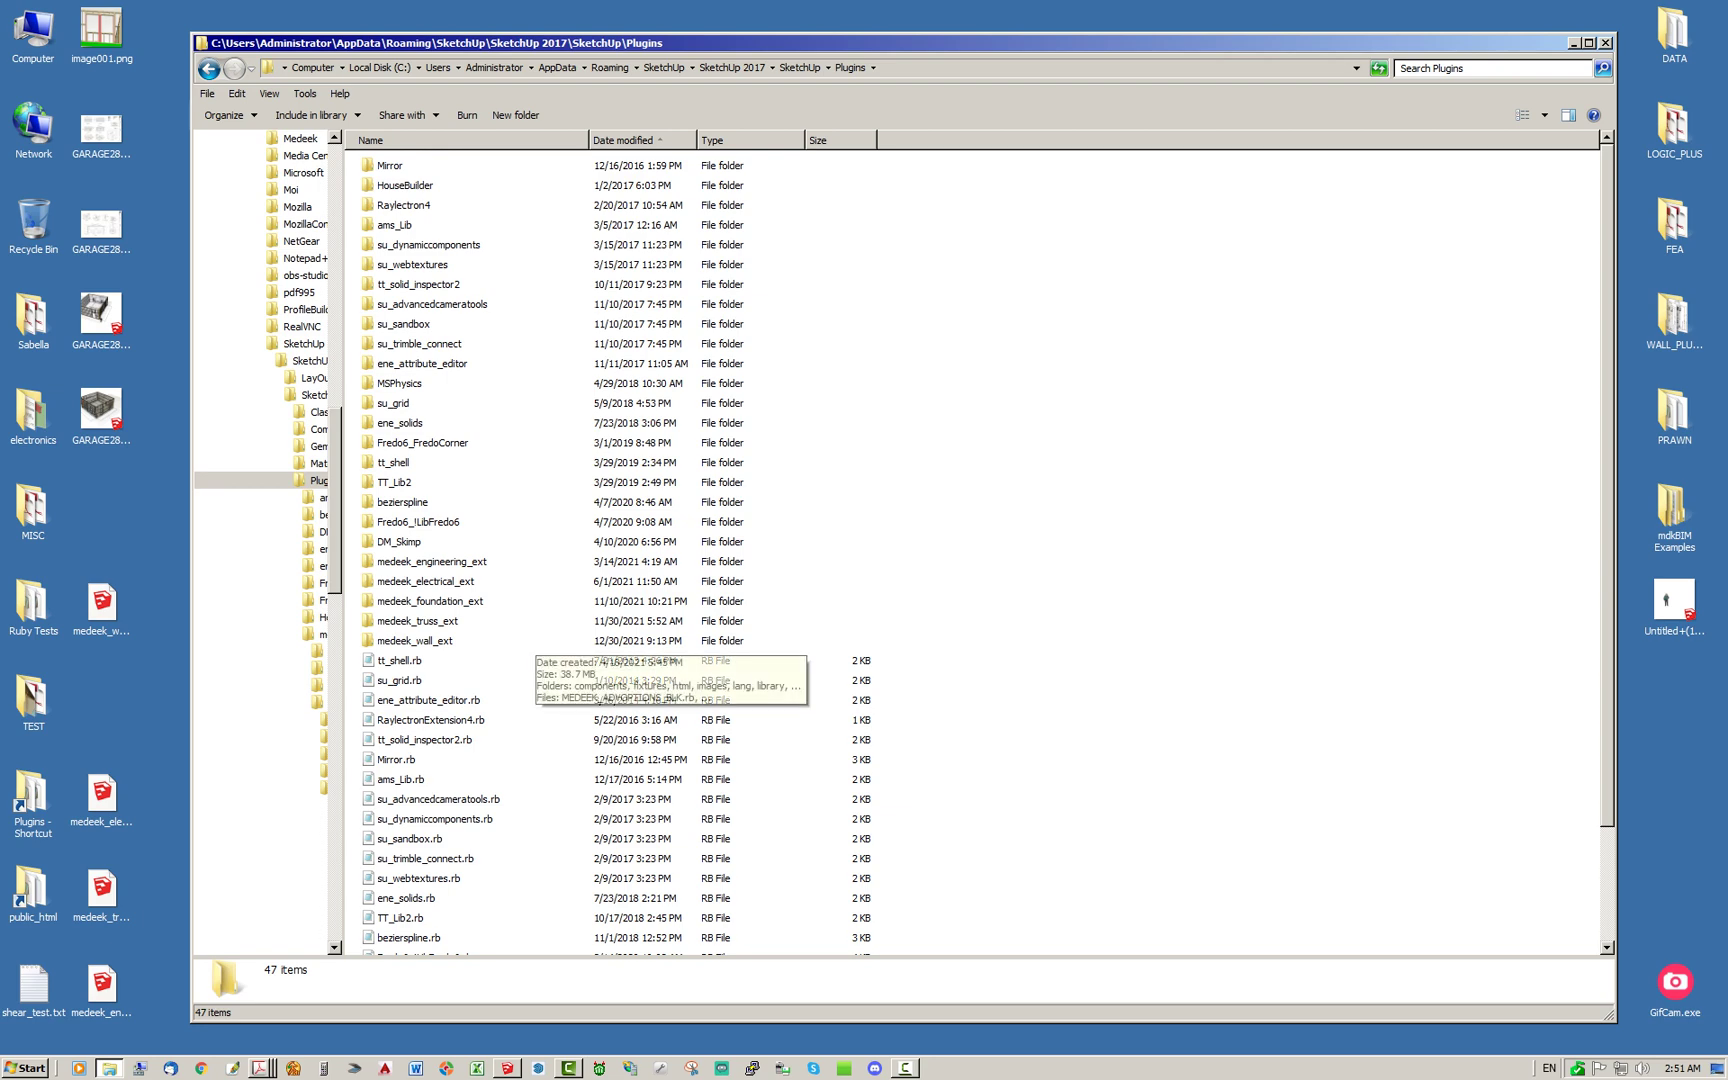
{"action": "double_click", "coordinate": [425, 581]}
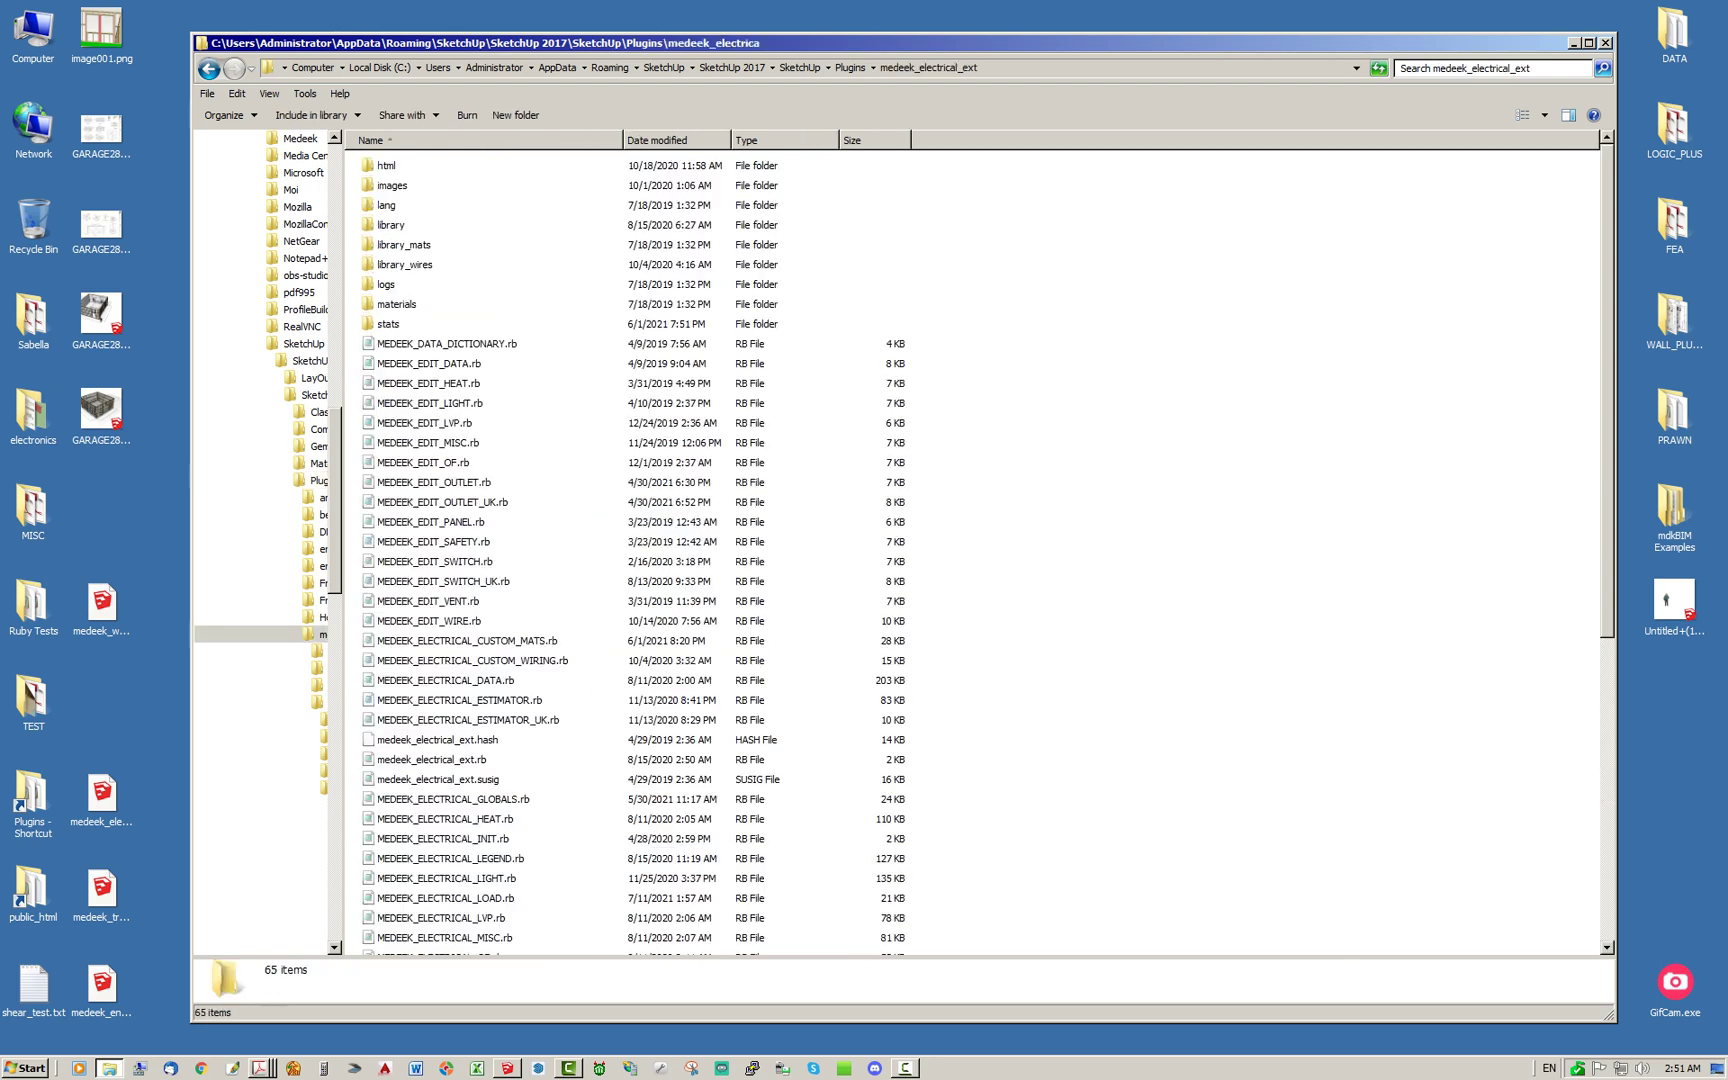
{"action": "double_click", "coordinate": [391, 225]}
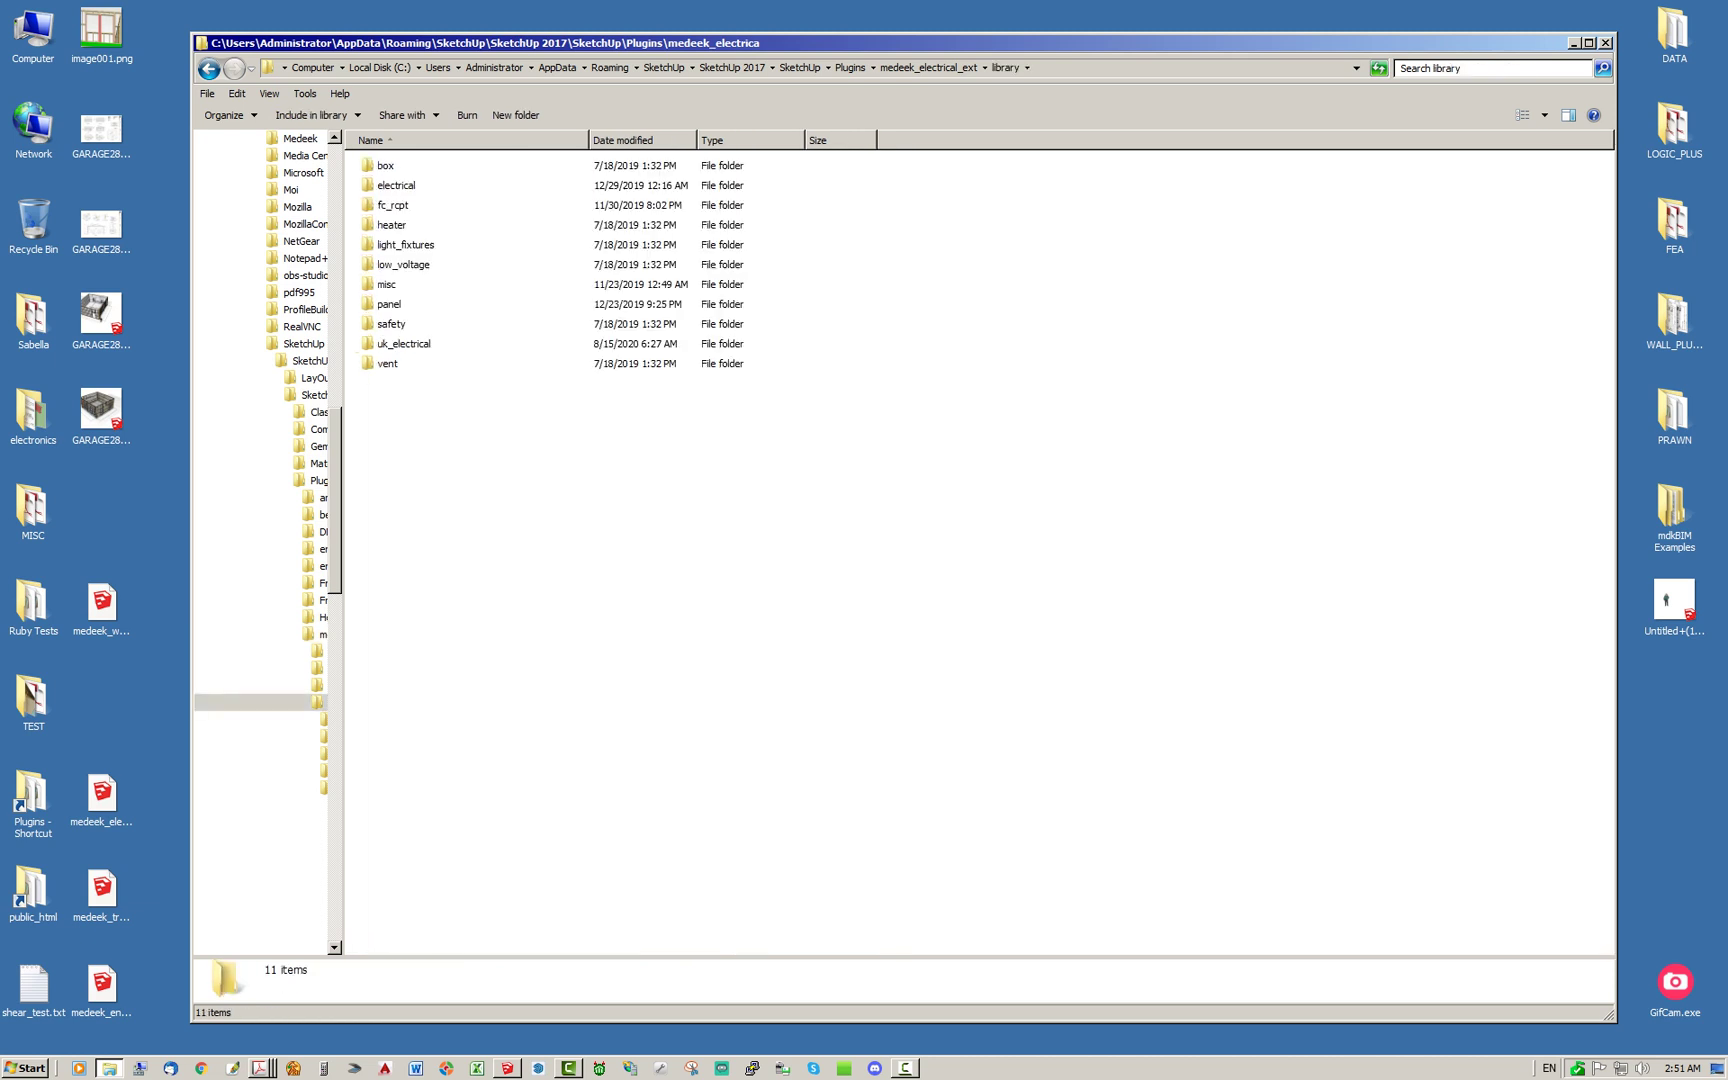
{"action": "double_click", "coordinate": [405, 245]}
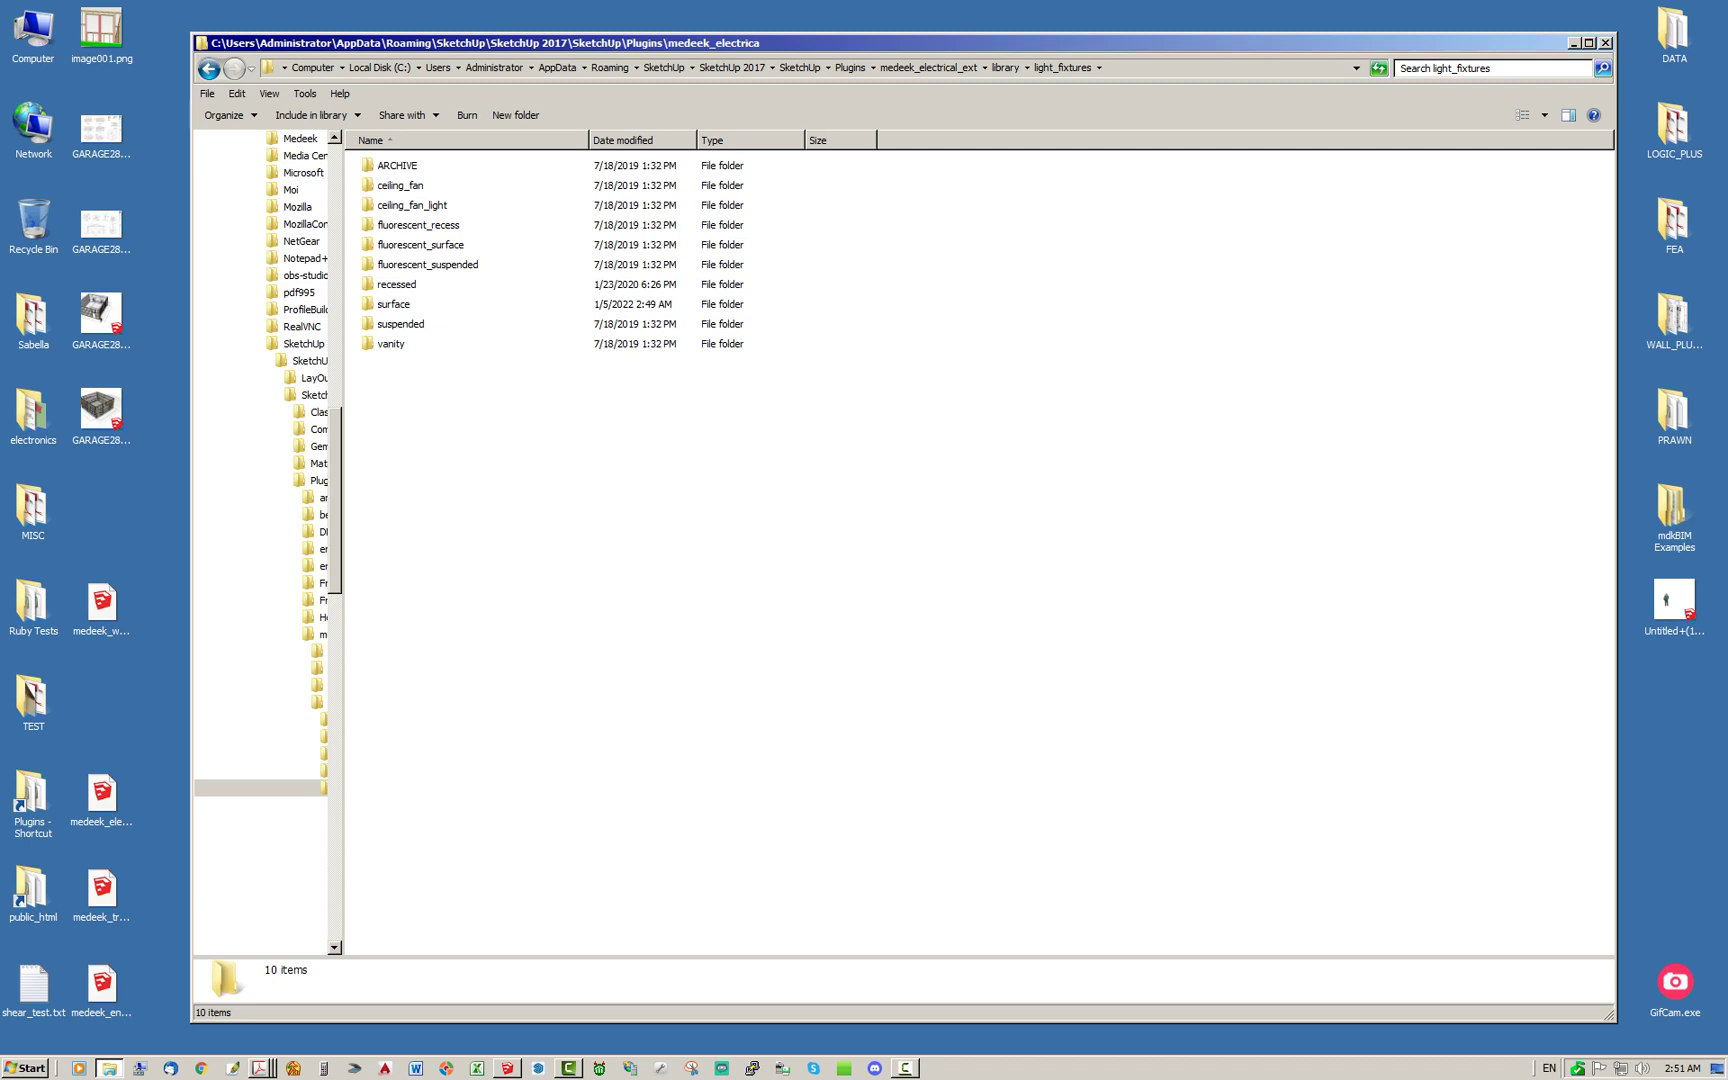
{"action": "double_click", "coordinate": [393, 304]}
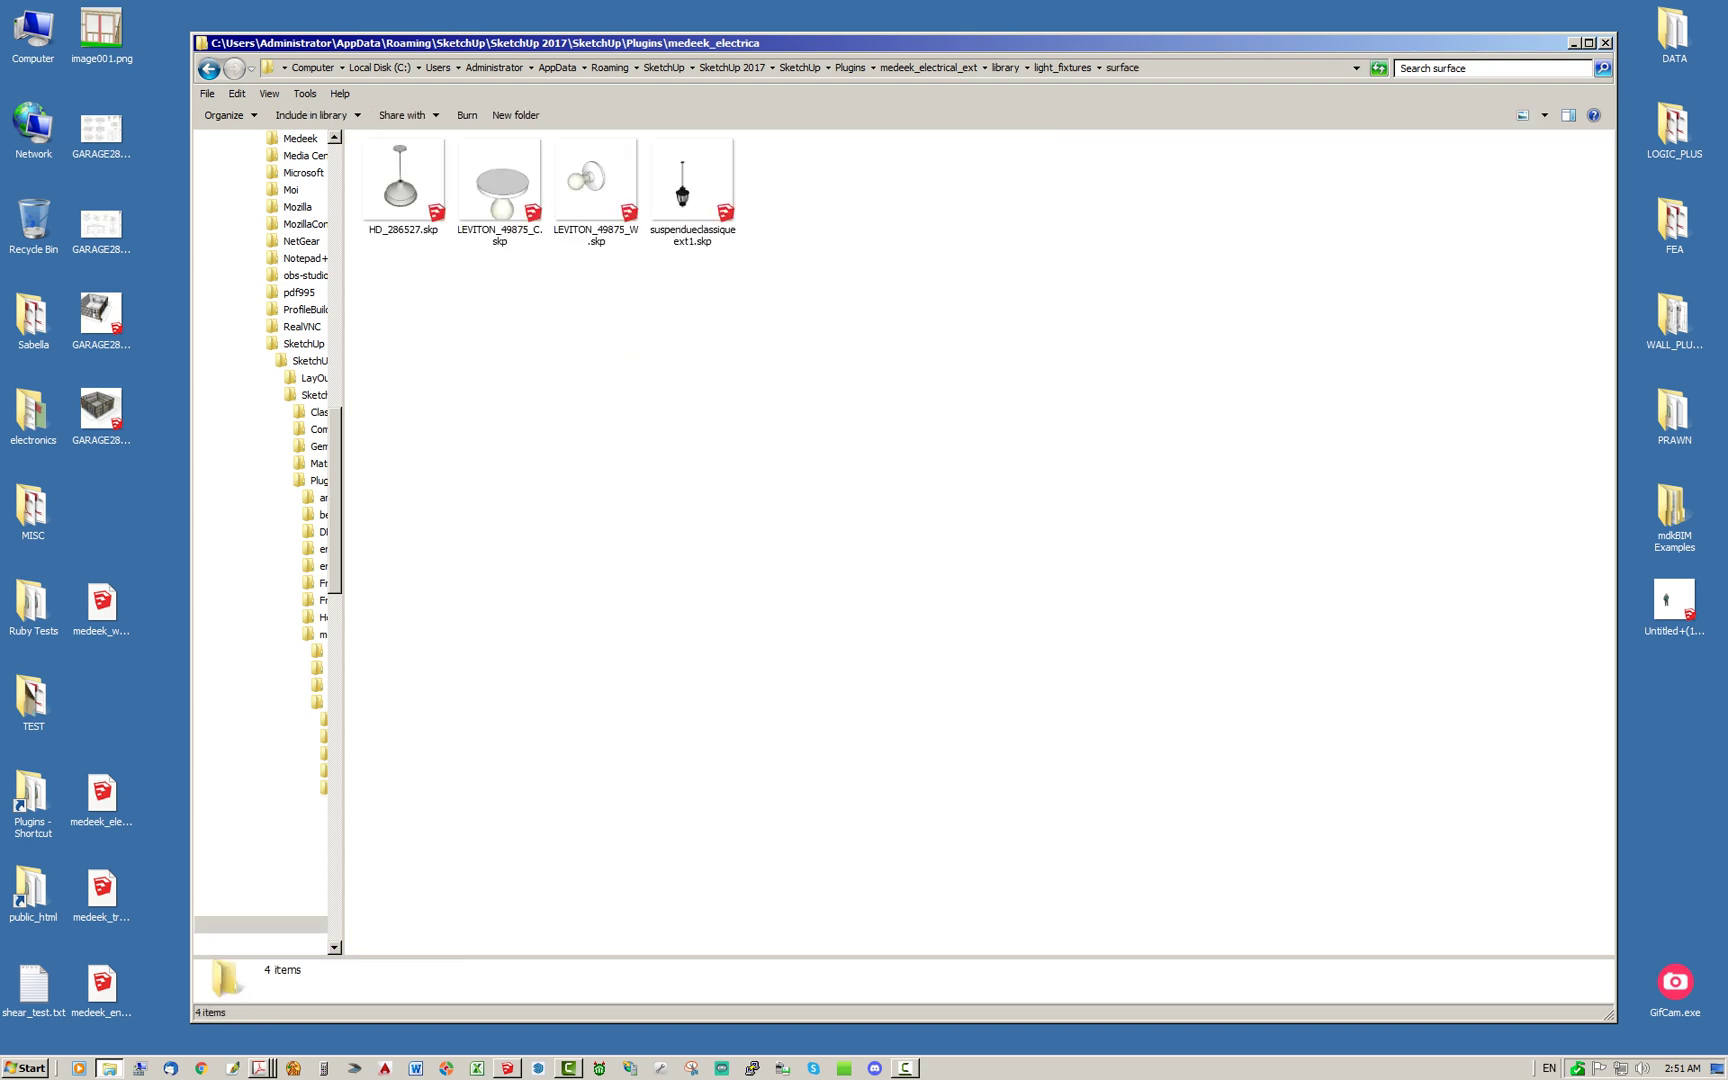
Move EXT_LIGHT1_W.skp from the desktop into the surface light fixtures folder, and close the folder window
{"action": "left_click_drag", "start_coordinate": [850, 43], "coordinate": [1610, 61]}
{"action": "right_click", "coordinate": [847, 399]}
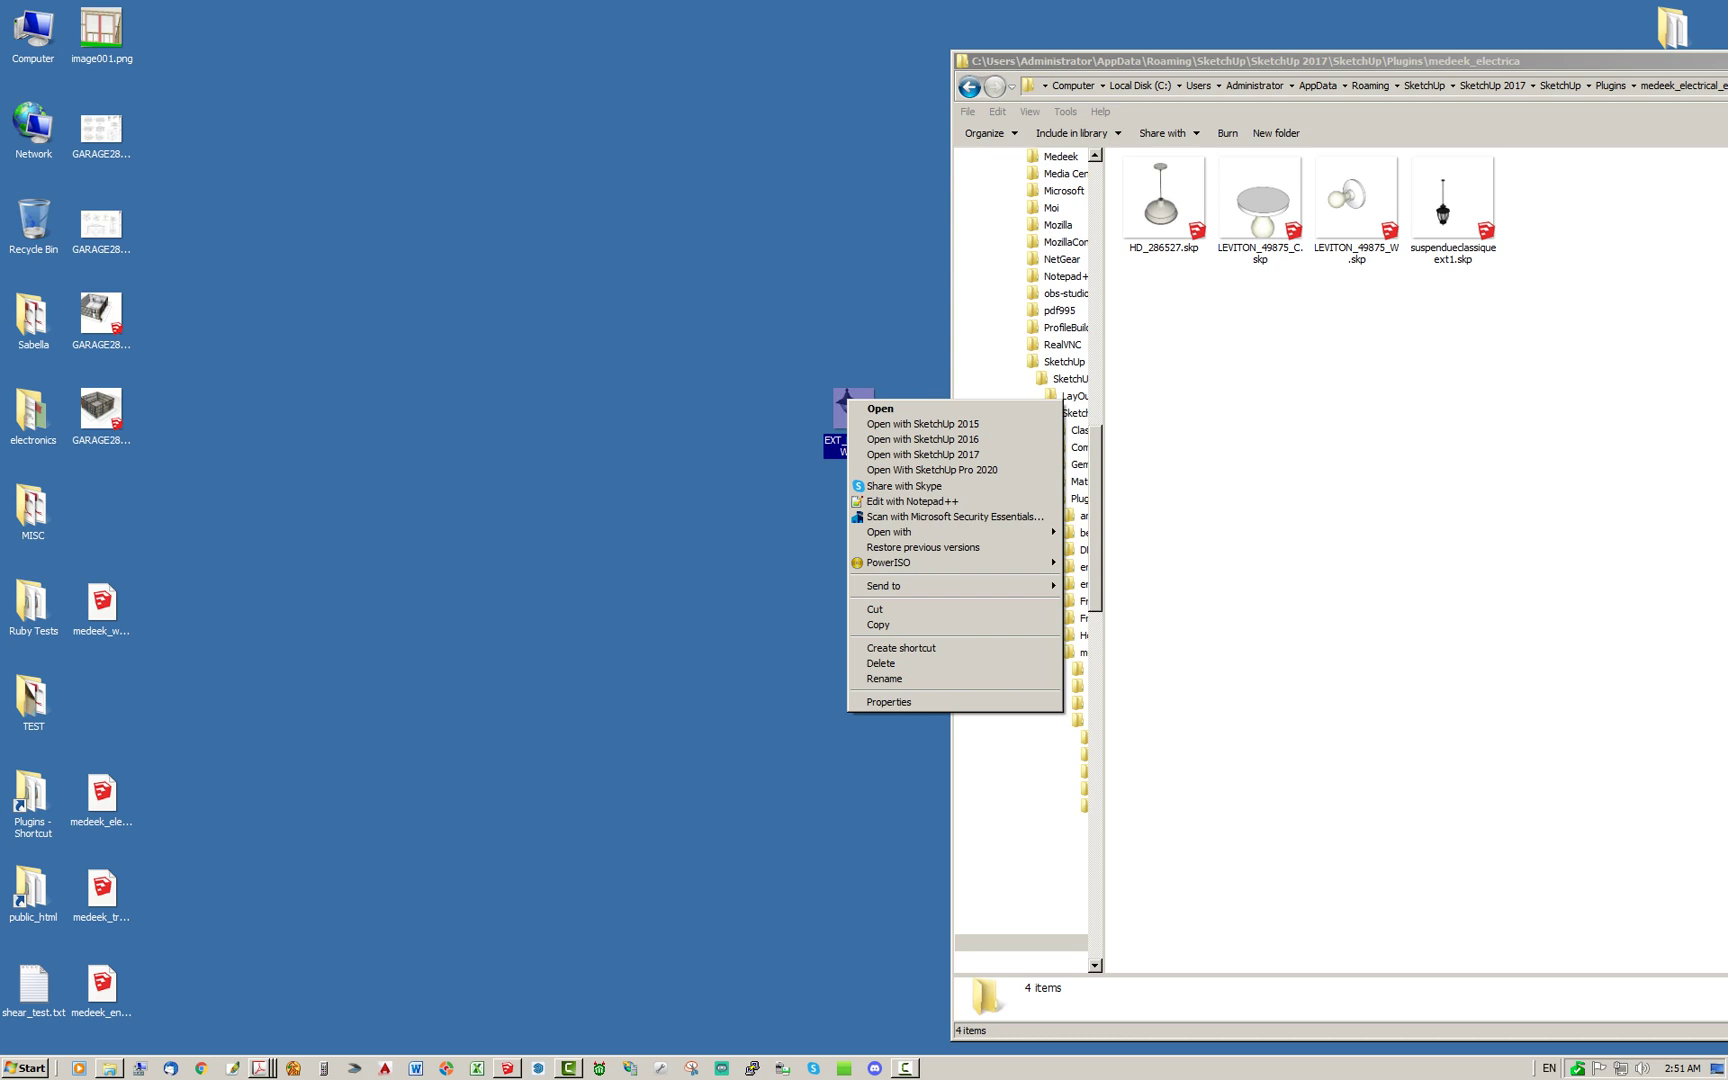
{"action": "left_click", "coordinate": [876, 609]}
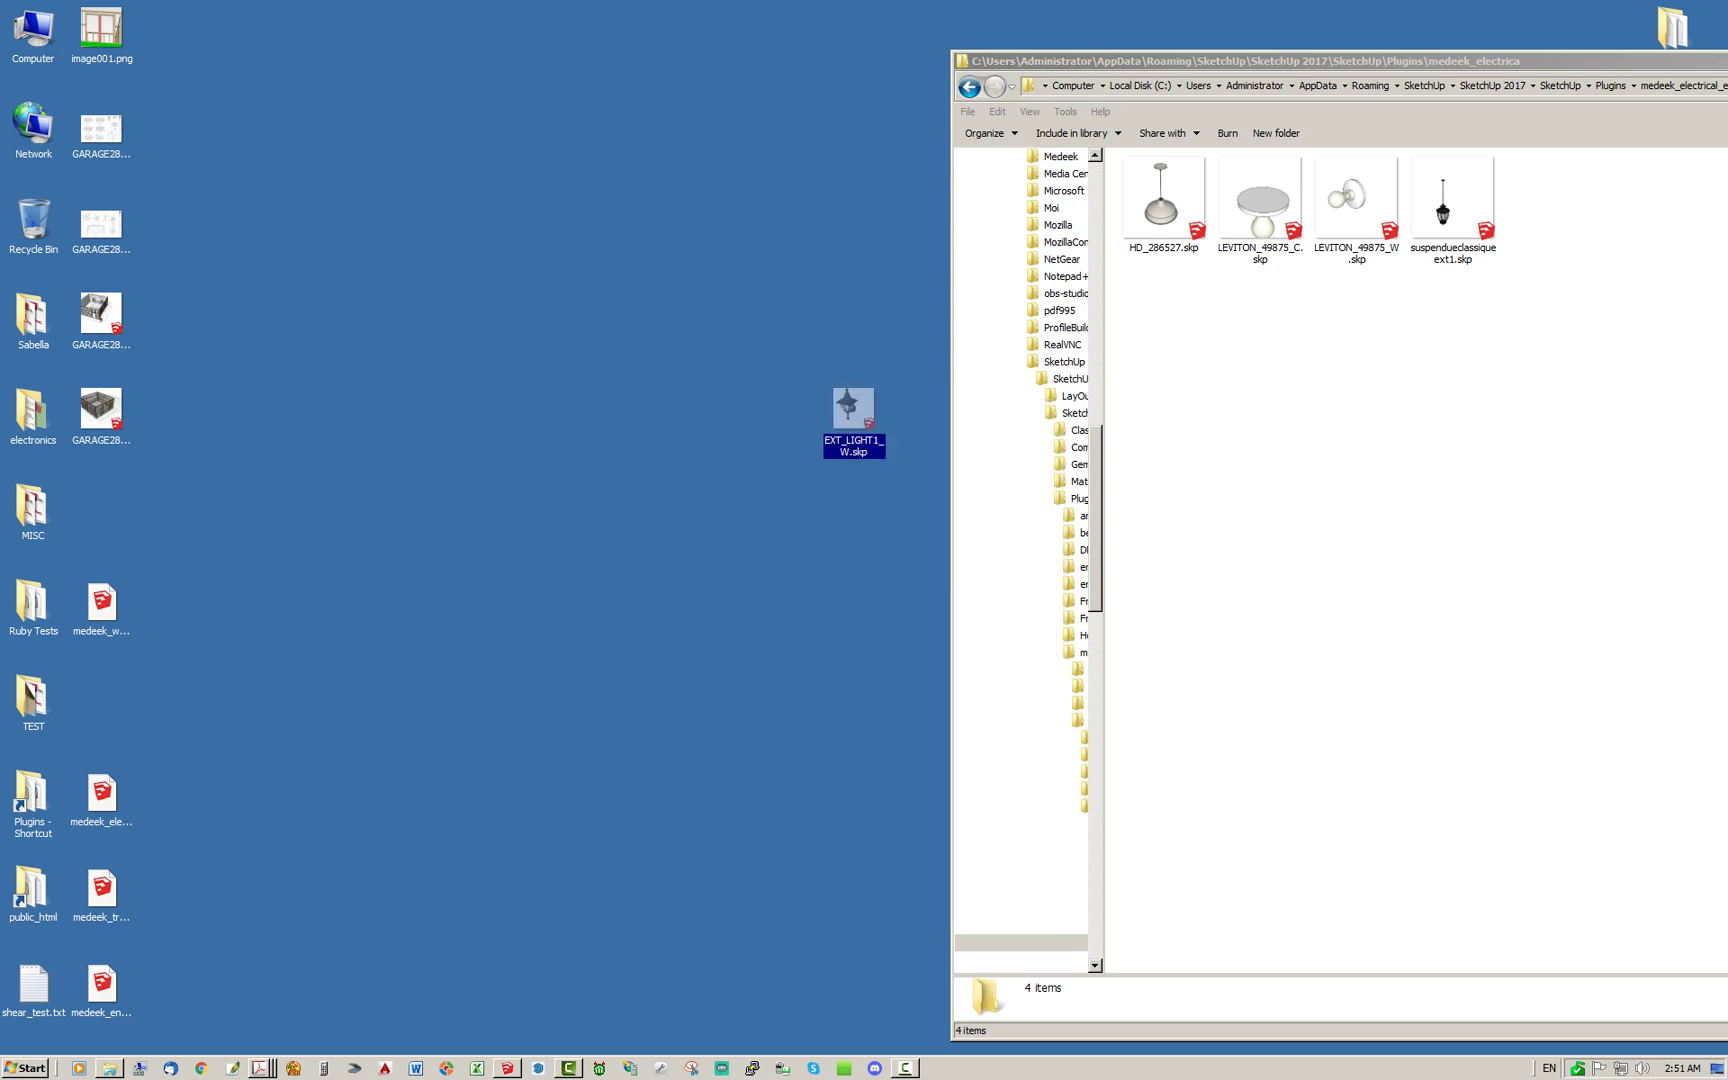
{"action": "right_click", "coordinate": [1338, 369]}
{"action": "left_click", "coordinate": [1380, 469]}
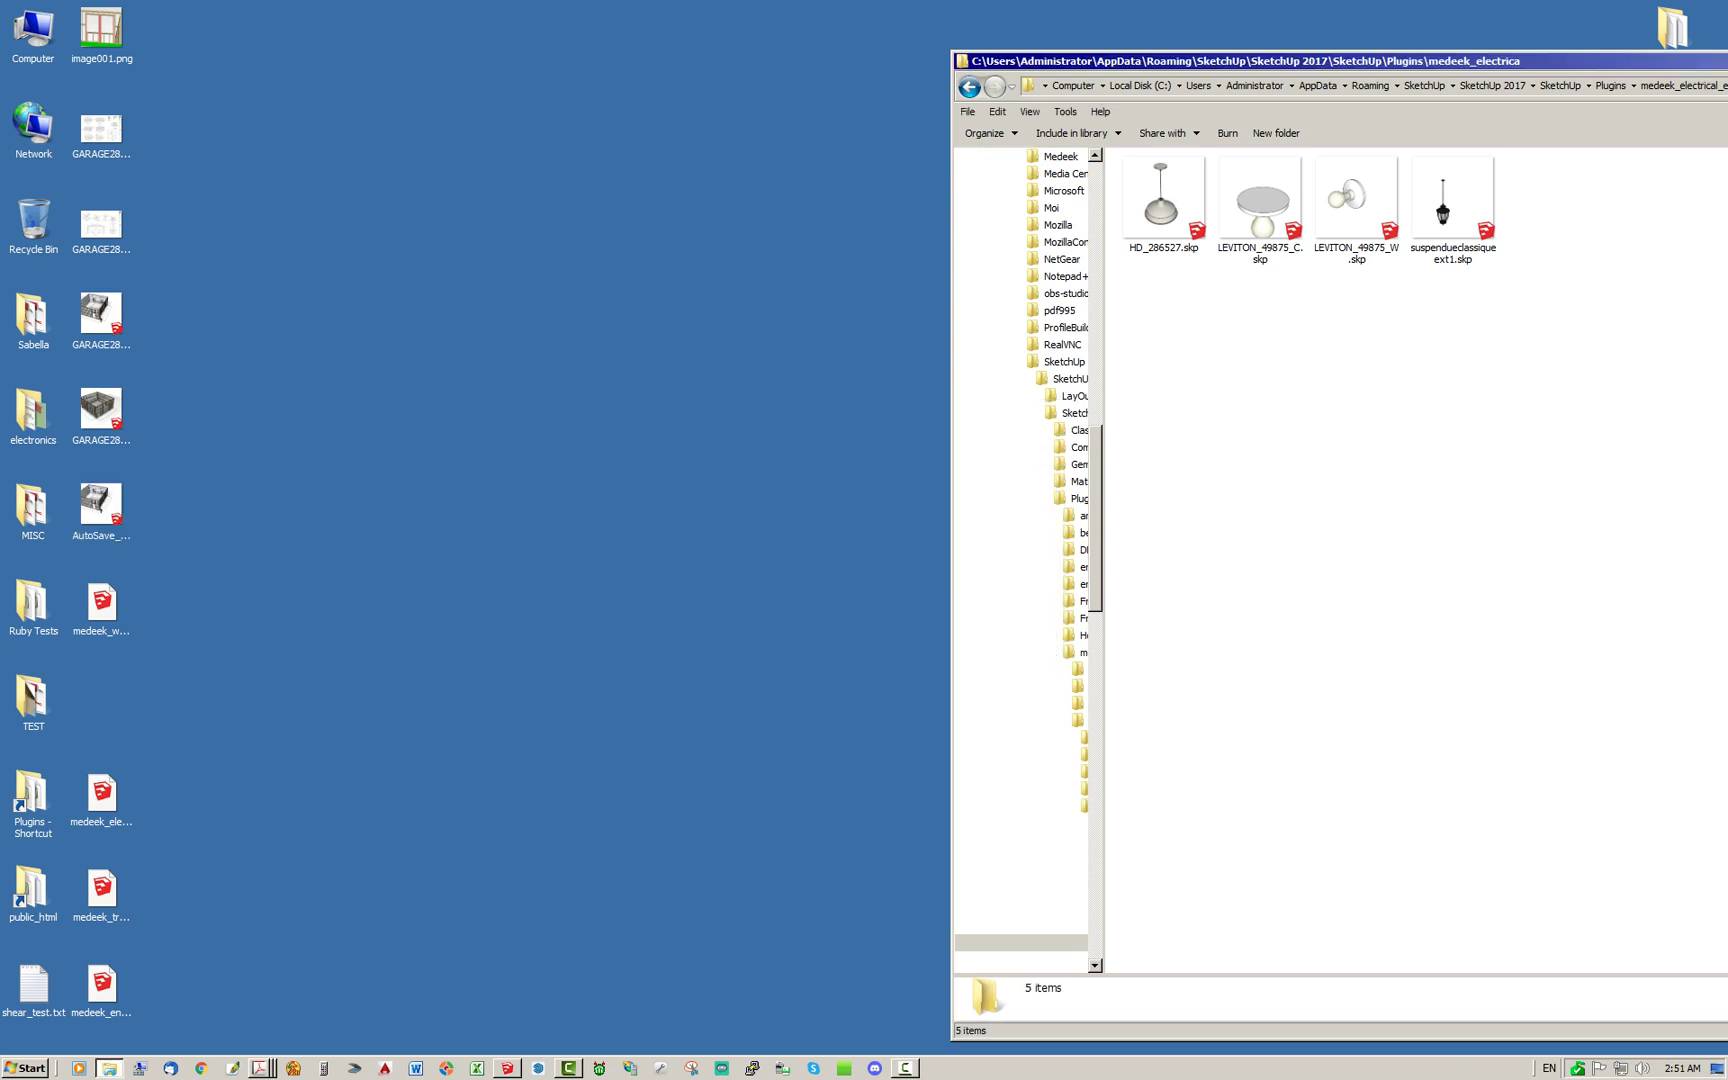
{"action": "left_click_drag", "start_coordinate": [1300, 61], "coordinate": [484, 56]}
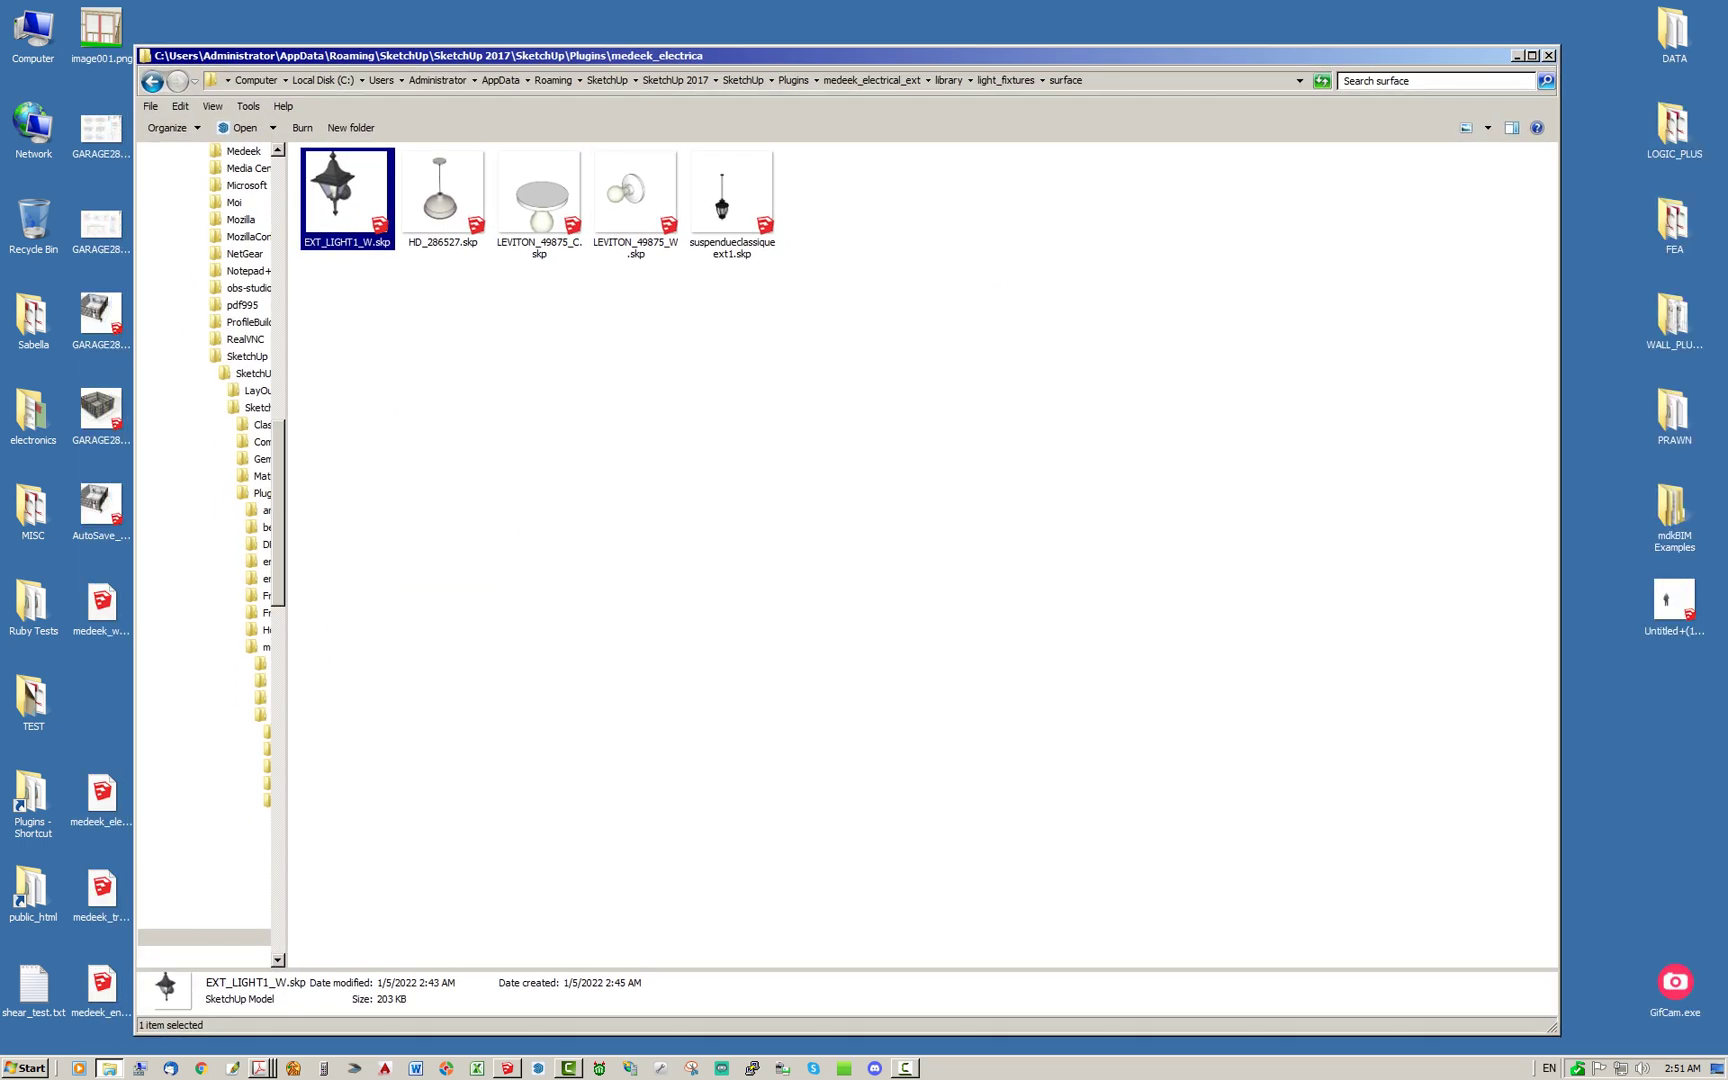
{"action": "left_click", "coordinate": [1548, 55]}
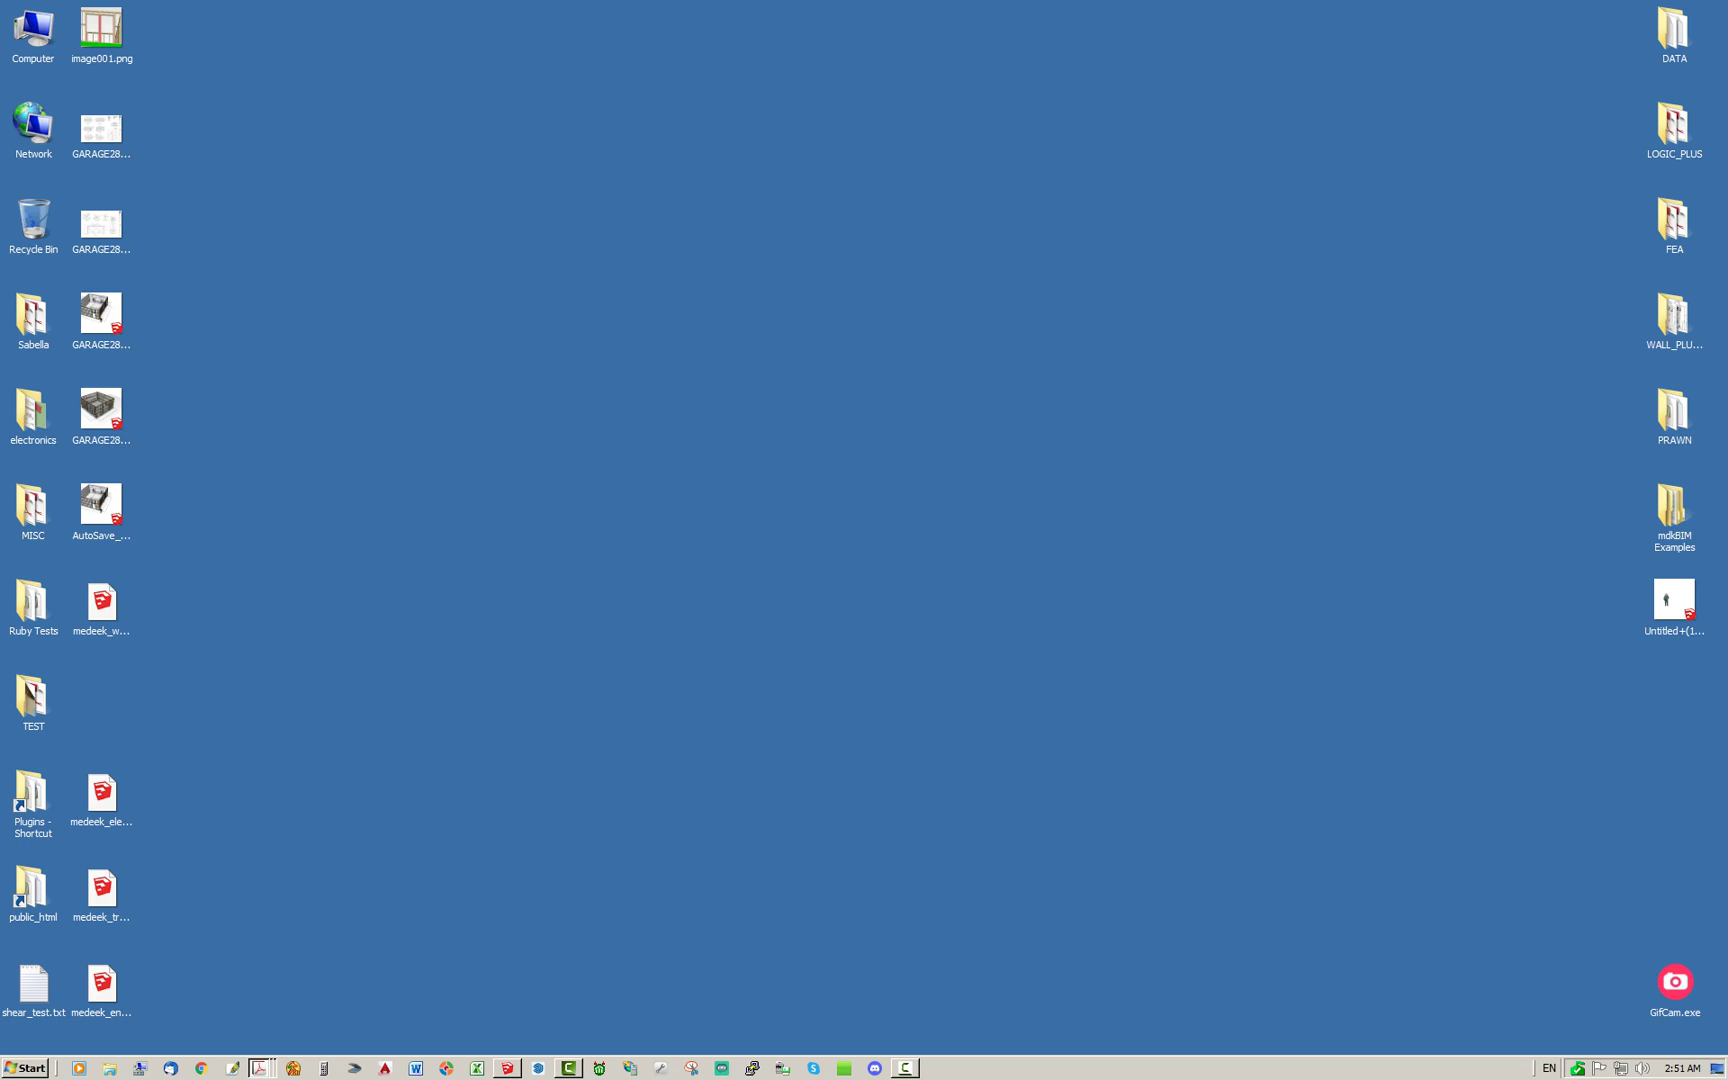
Switch to SketchUp and place a surface wall light using the EXT_LIGHT1_W fixture on the stud beside the entry door
{"action": "left_click", "coordinate": [507, 1068]}
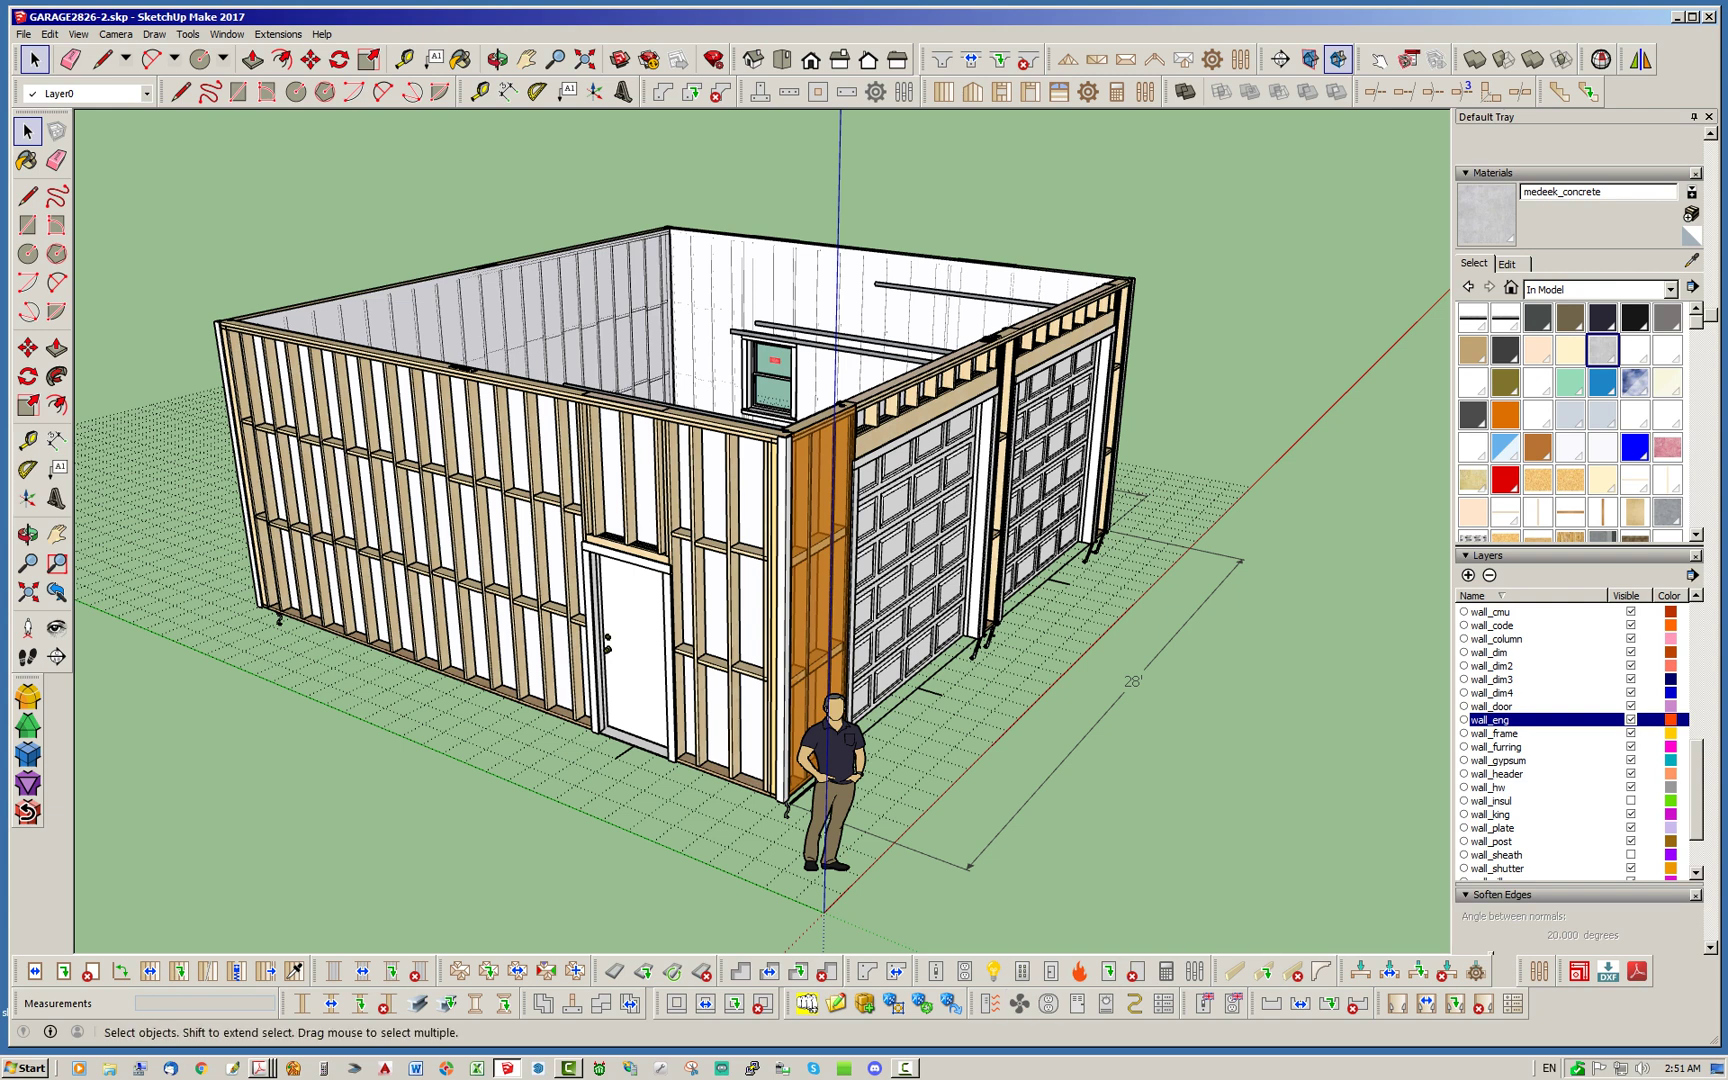
{"action": "left_click", "coordinate": [992, 970]}
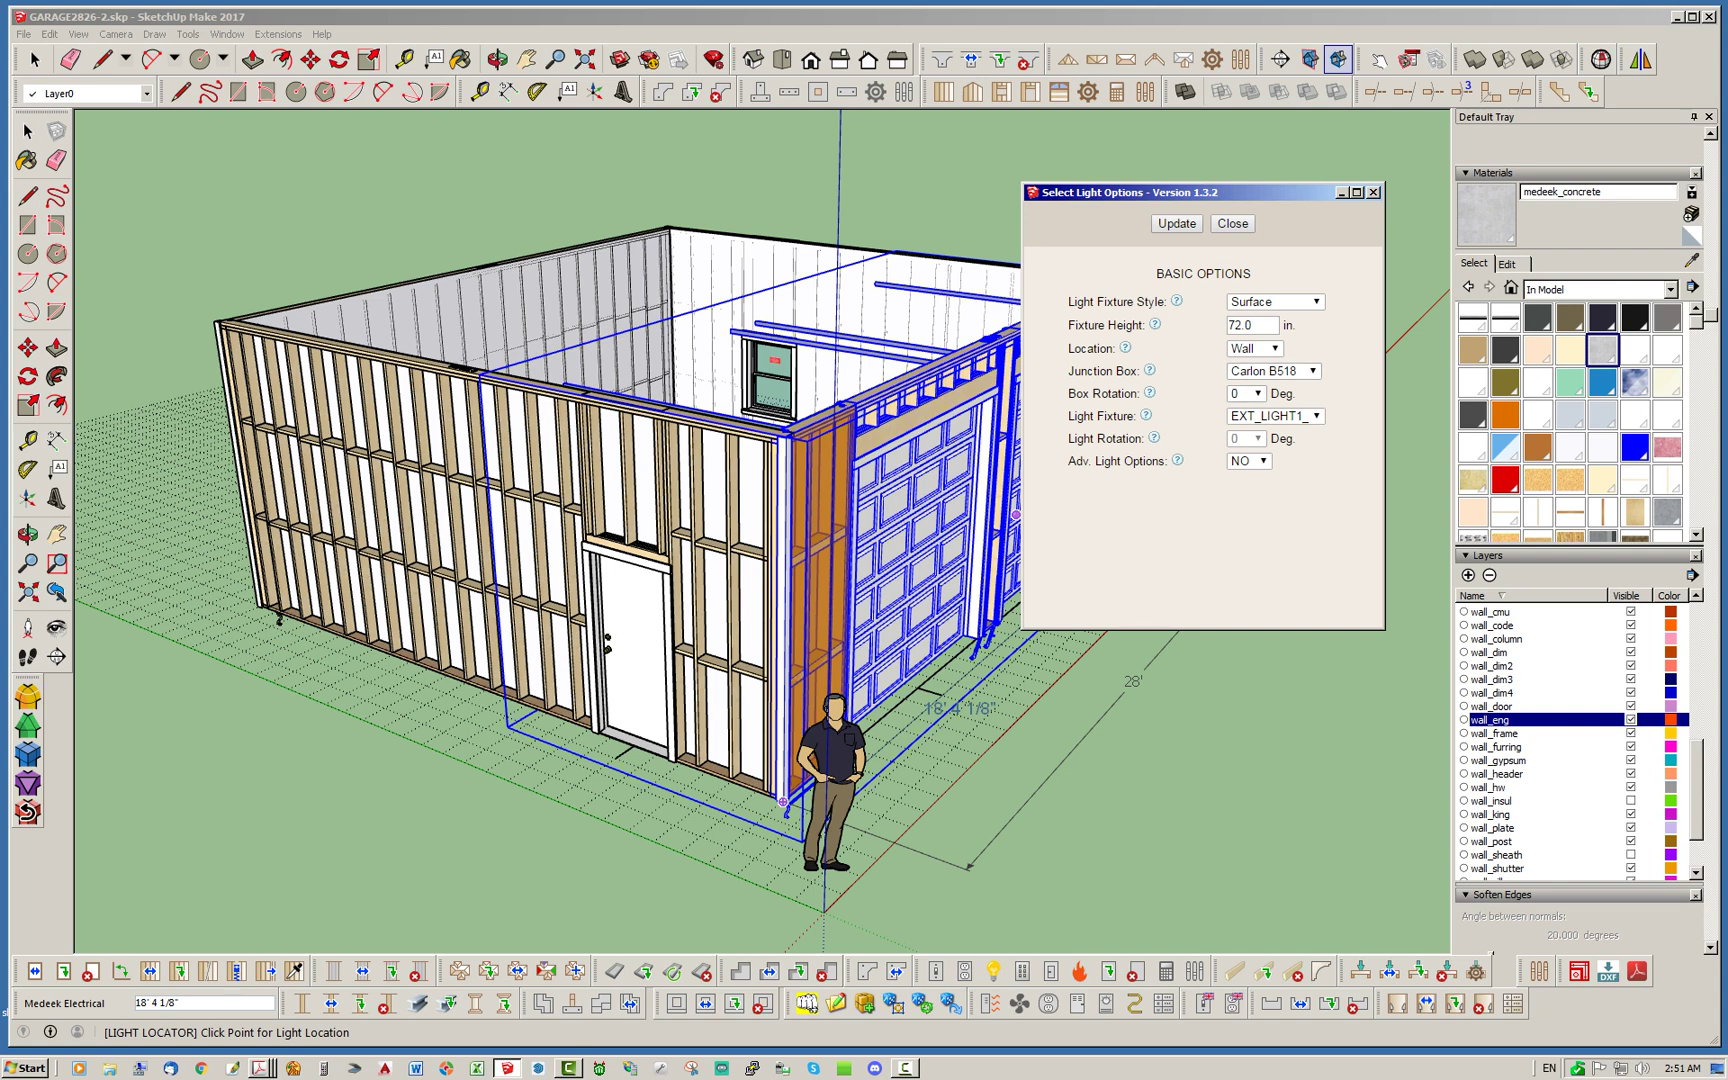
{"action": "left_click", "coordinate": [1275, 415]}
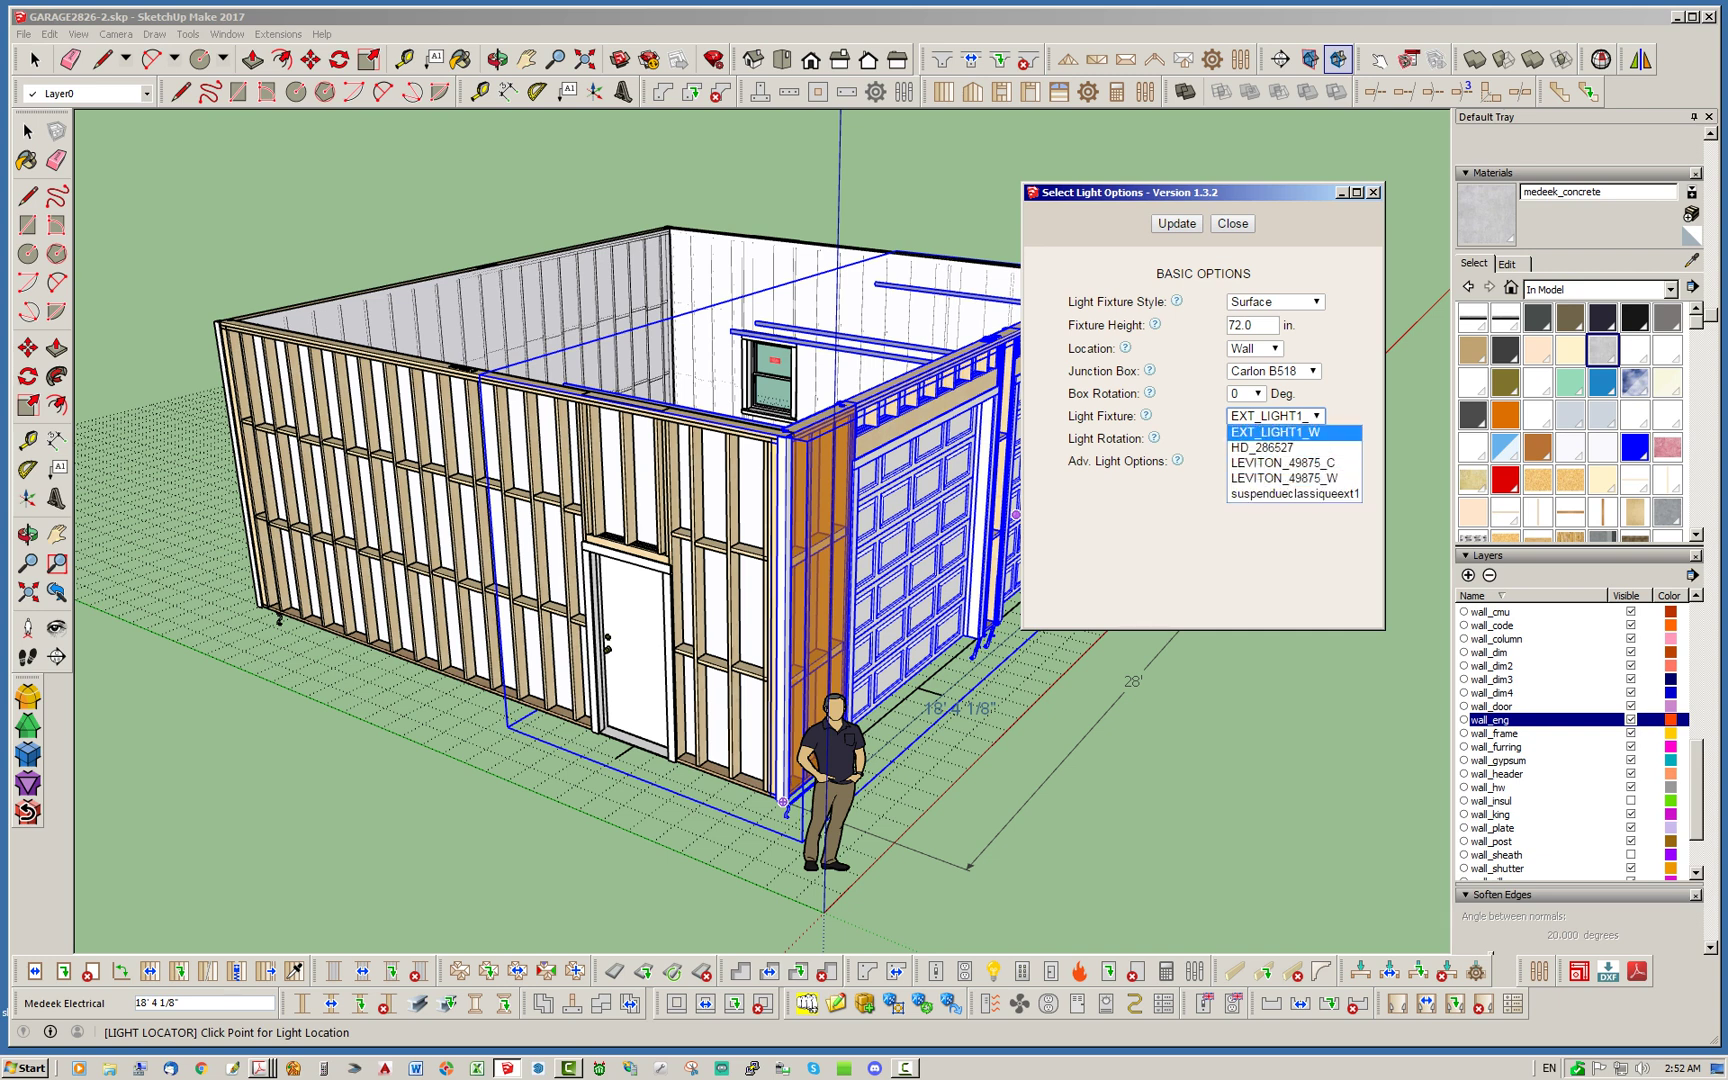
{"action": "left_click", "coordinate": [1275, 432]}
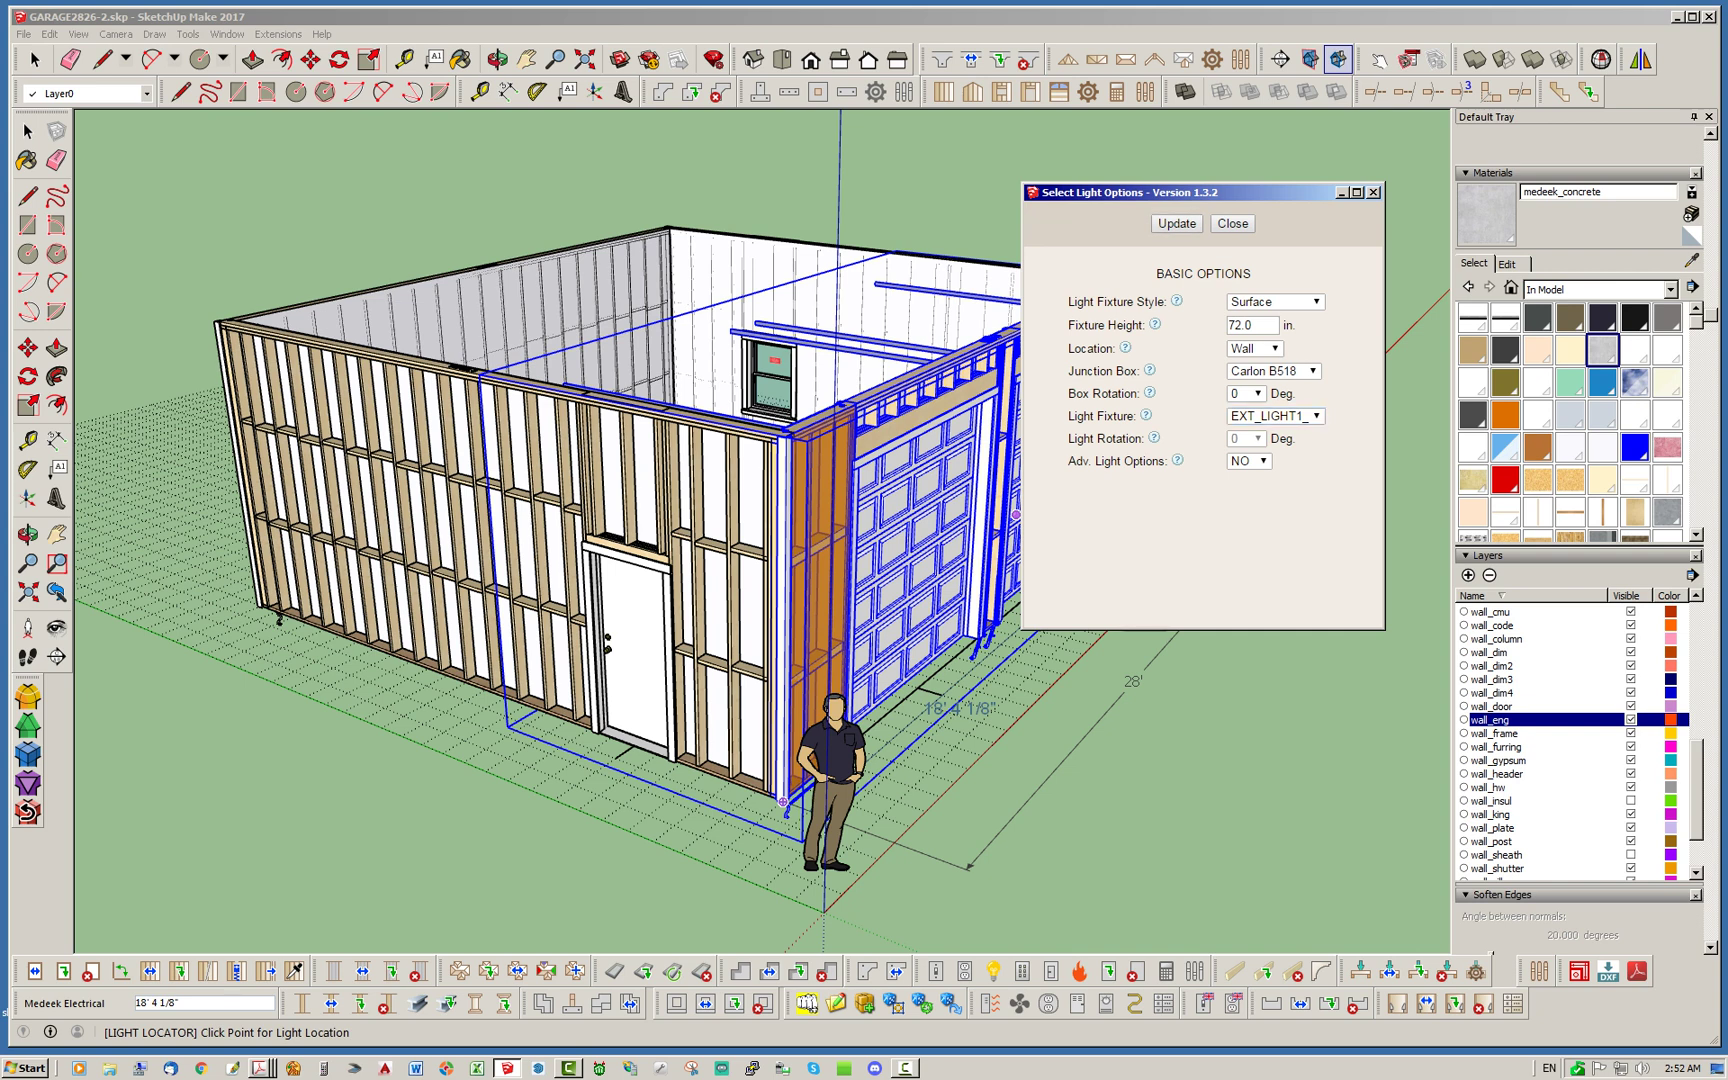
{"action": "middle_click_drag", "start_coordinate": [545, 588], "coordinate": [675, 608]}
{"action": "scroll", "coordinate": [678, 610], "scroll_direction": "up", "scroll_amount": 6}
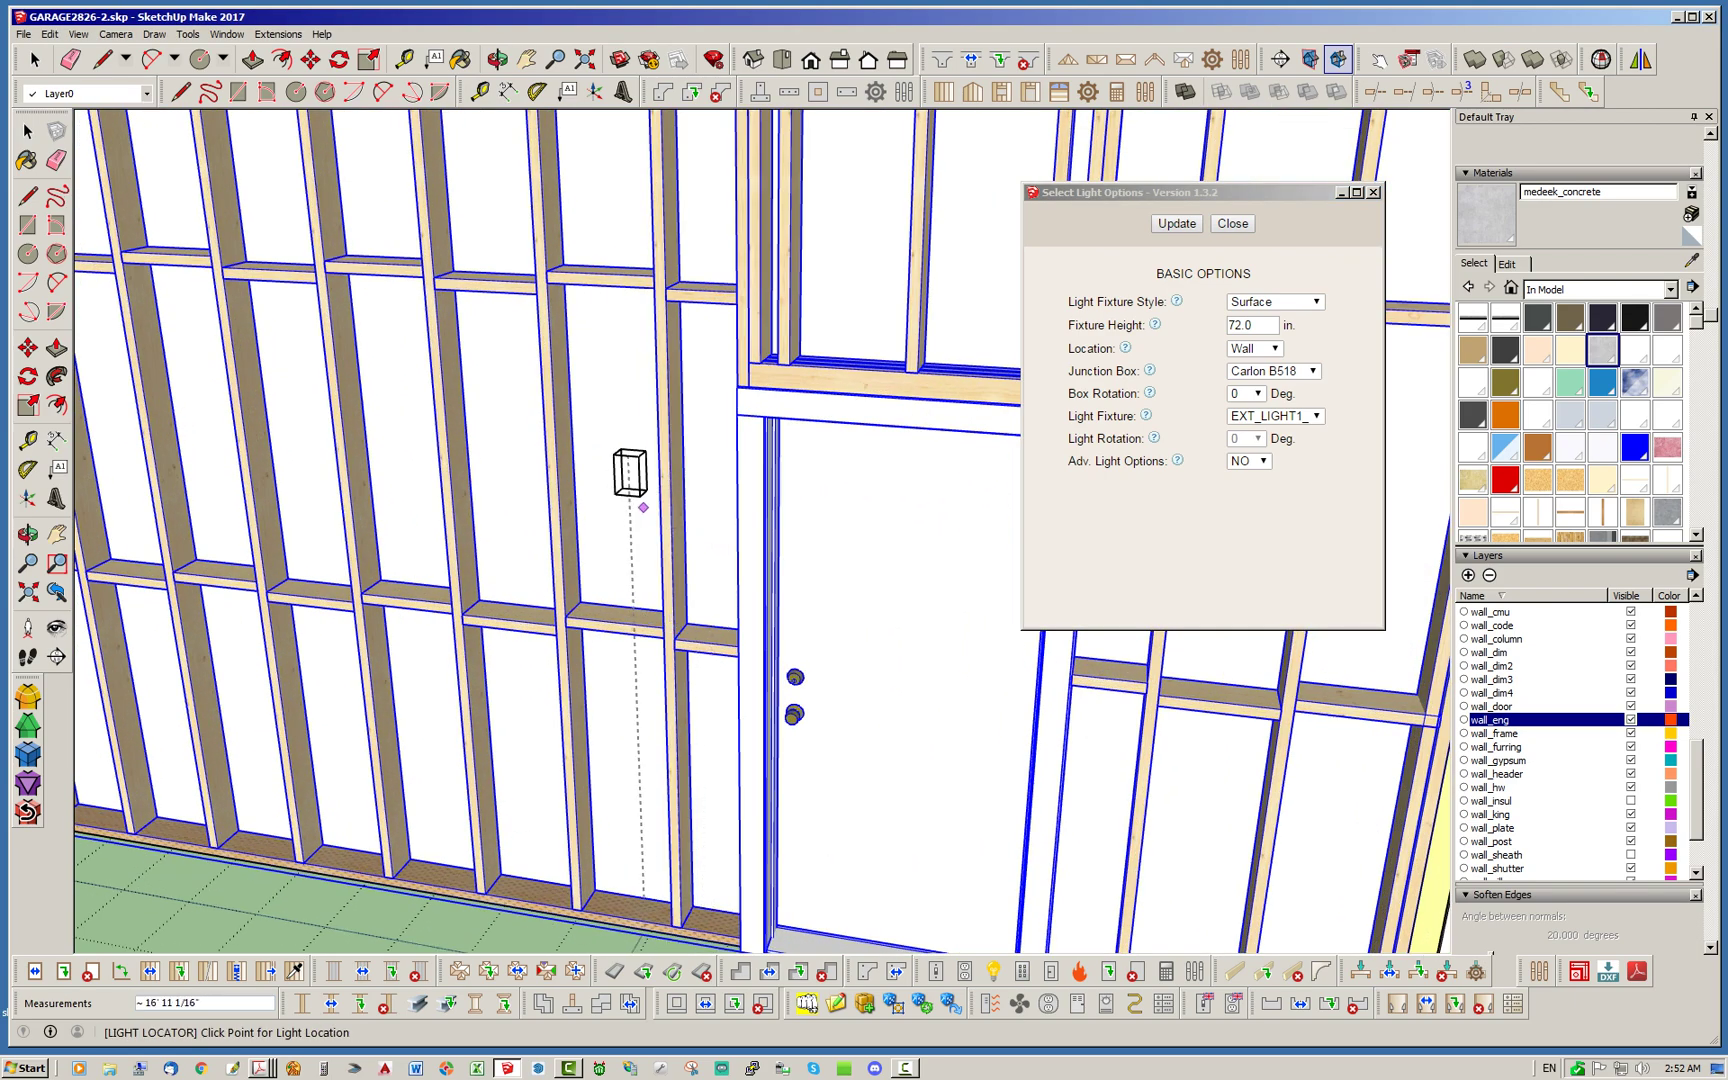
{"action": "middle_click_drag", "start_coordinate": [676, 562], "coordinate": [652, 563]}
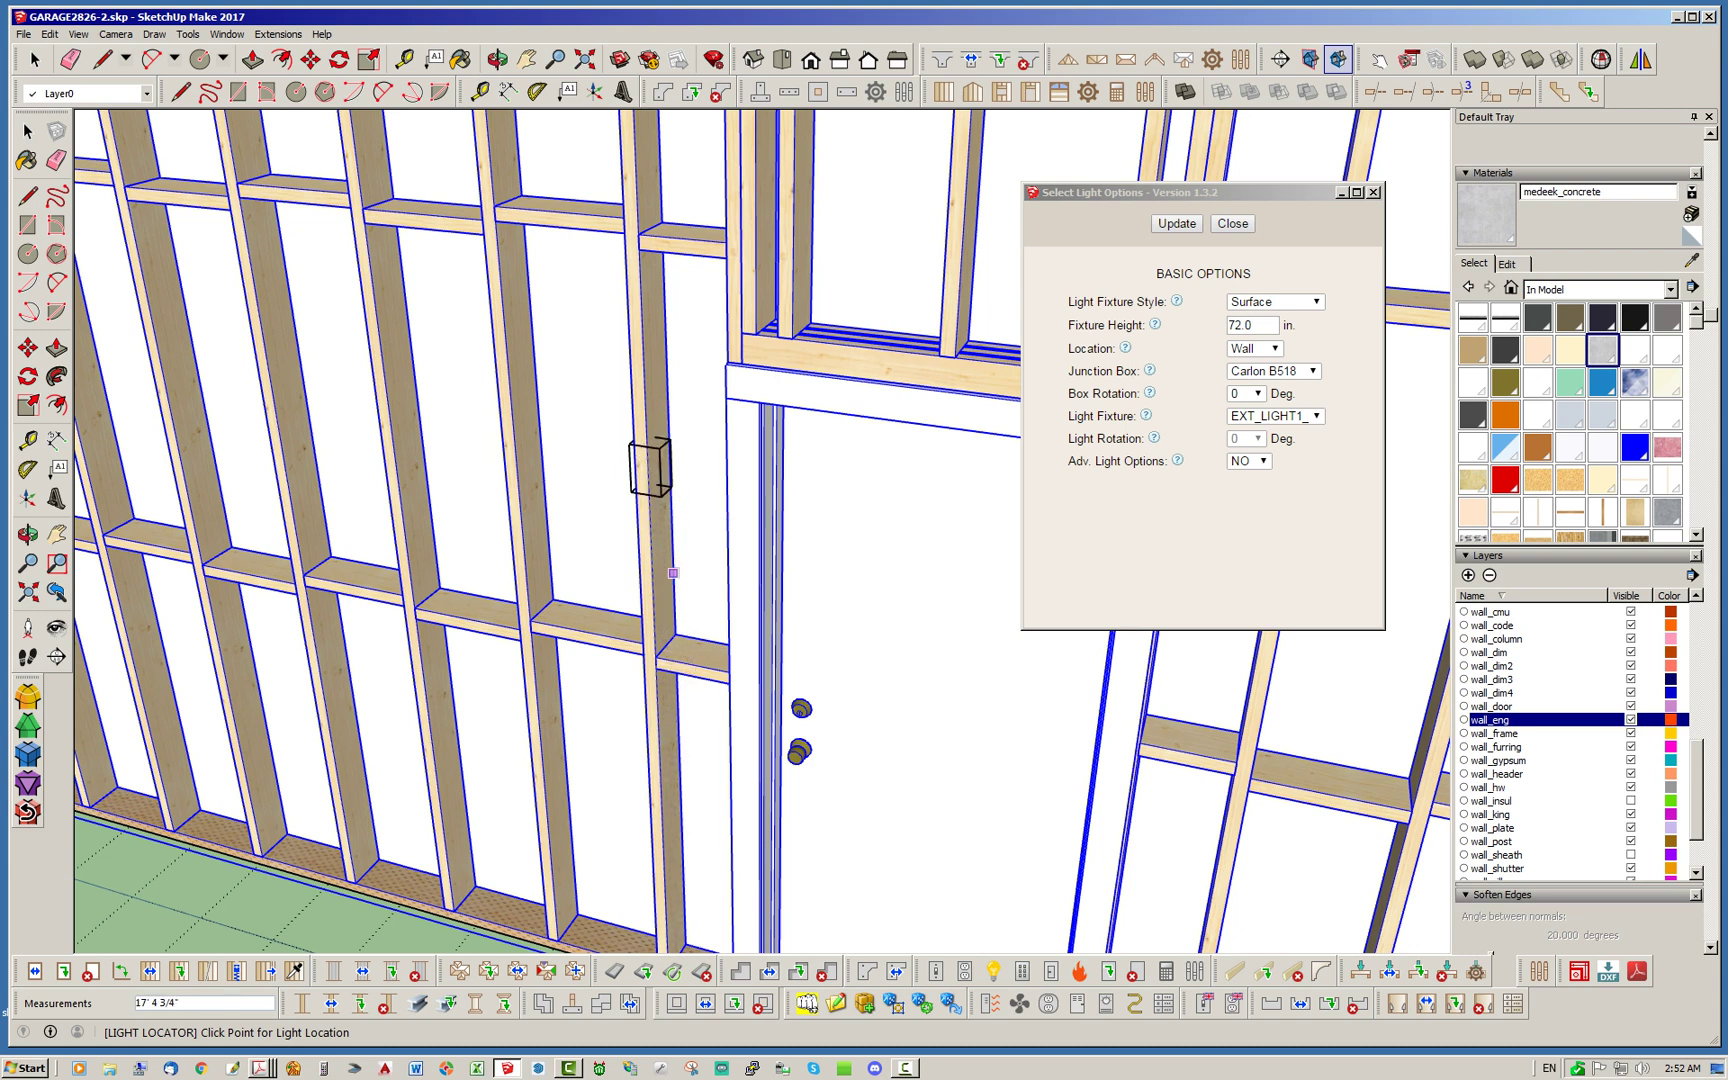
{"action": "scroll", "coordinate": [651, 563], "scroll_direction": "down", "scroll_amount": 1}
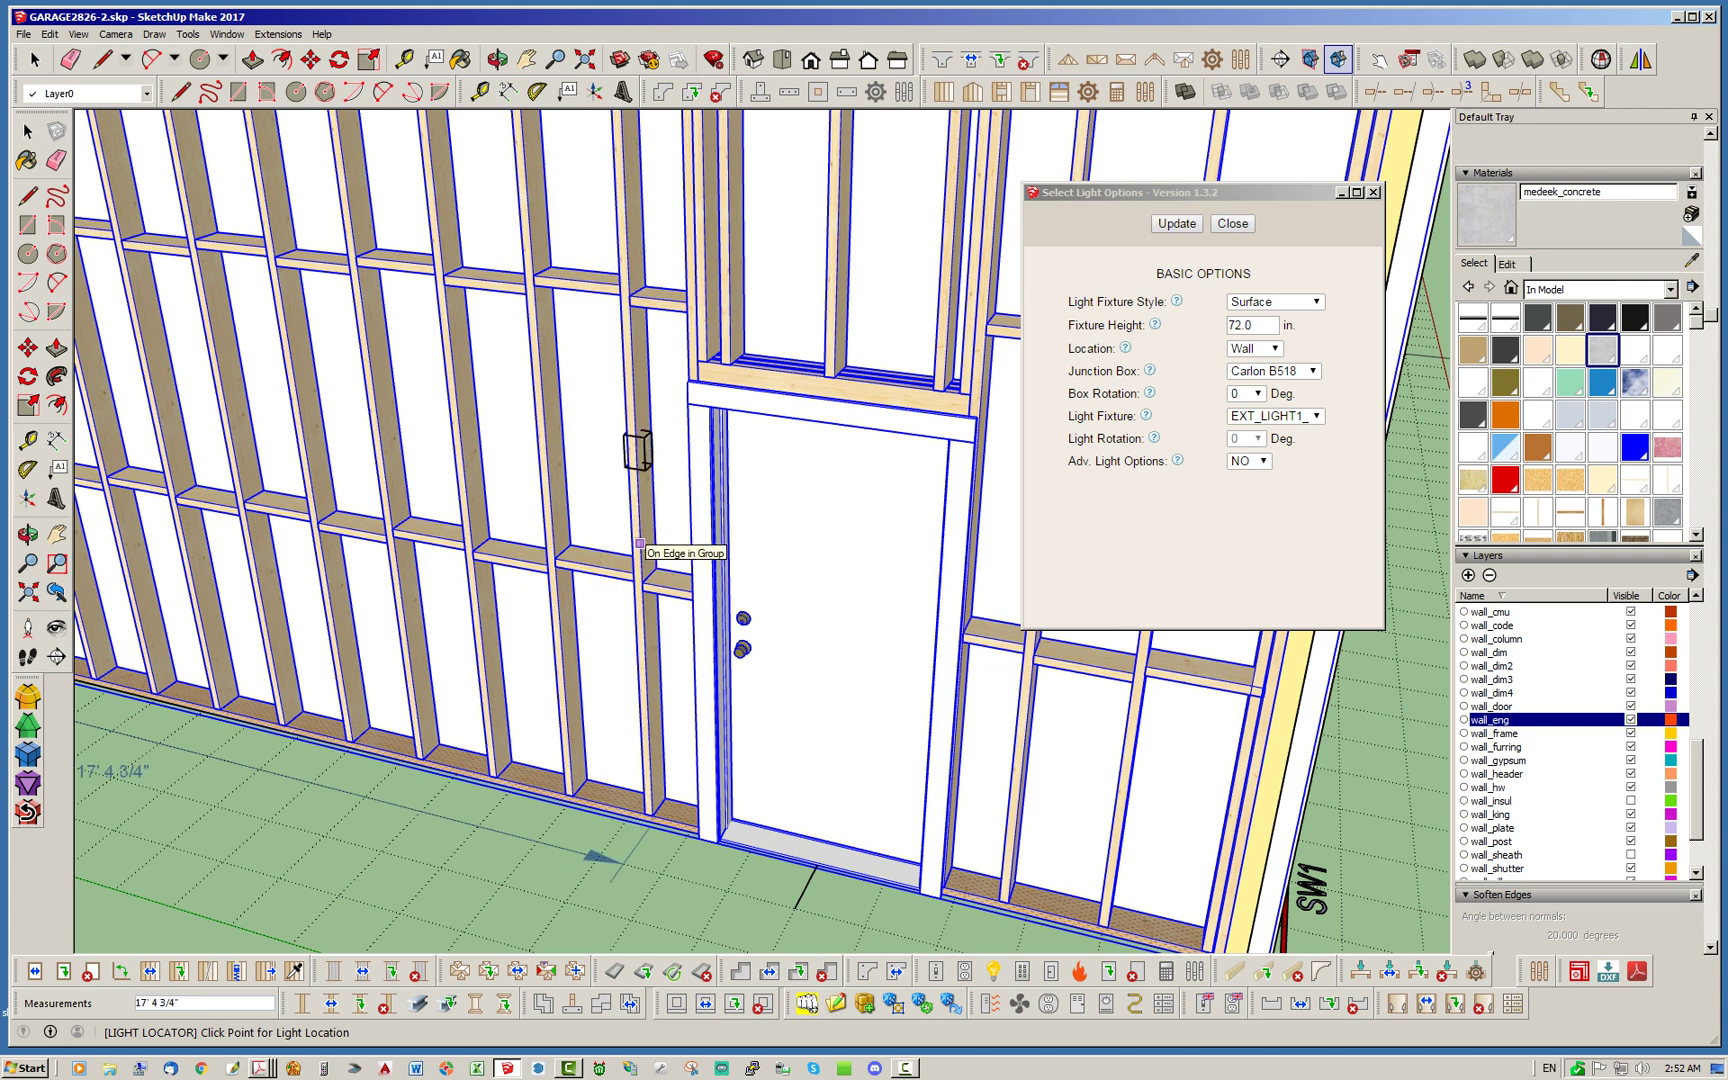
{"action": "mouse_move", "coordinate": [650, 452]}
{"action": "middle_mouse_down"}
{"action": "mouse_move", "coordinate": [656, 475]}
{"action": "mouse_move", "coordinate": [664, 441]}
{"action": "middle_mouse_up"}
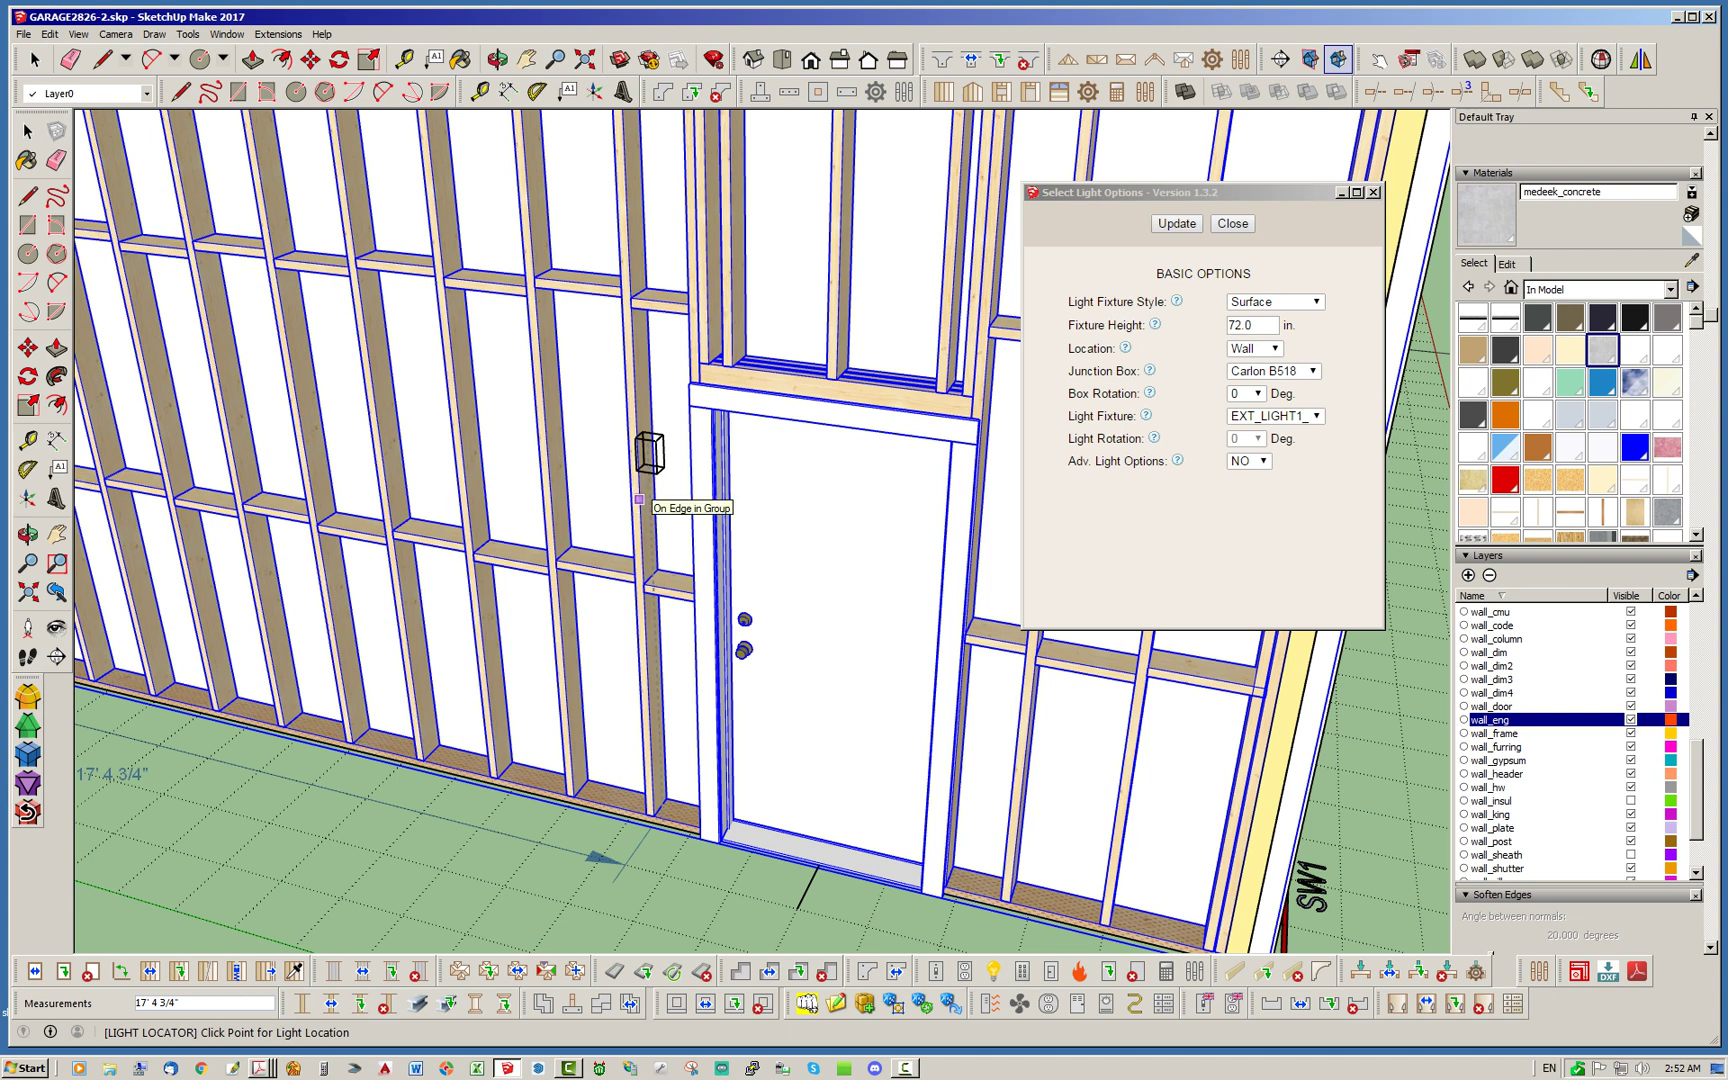
{"action": "left_click", "coordinate": [639, 498]}
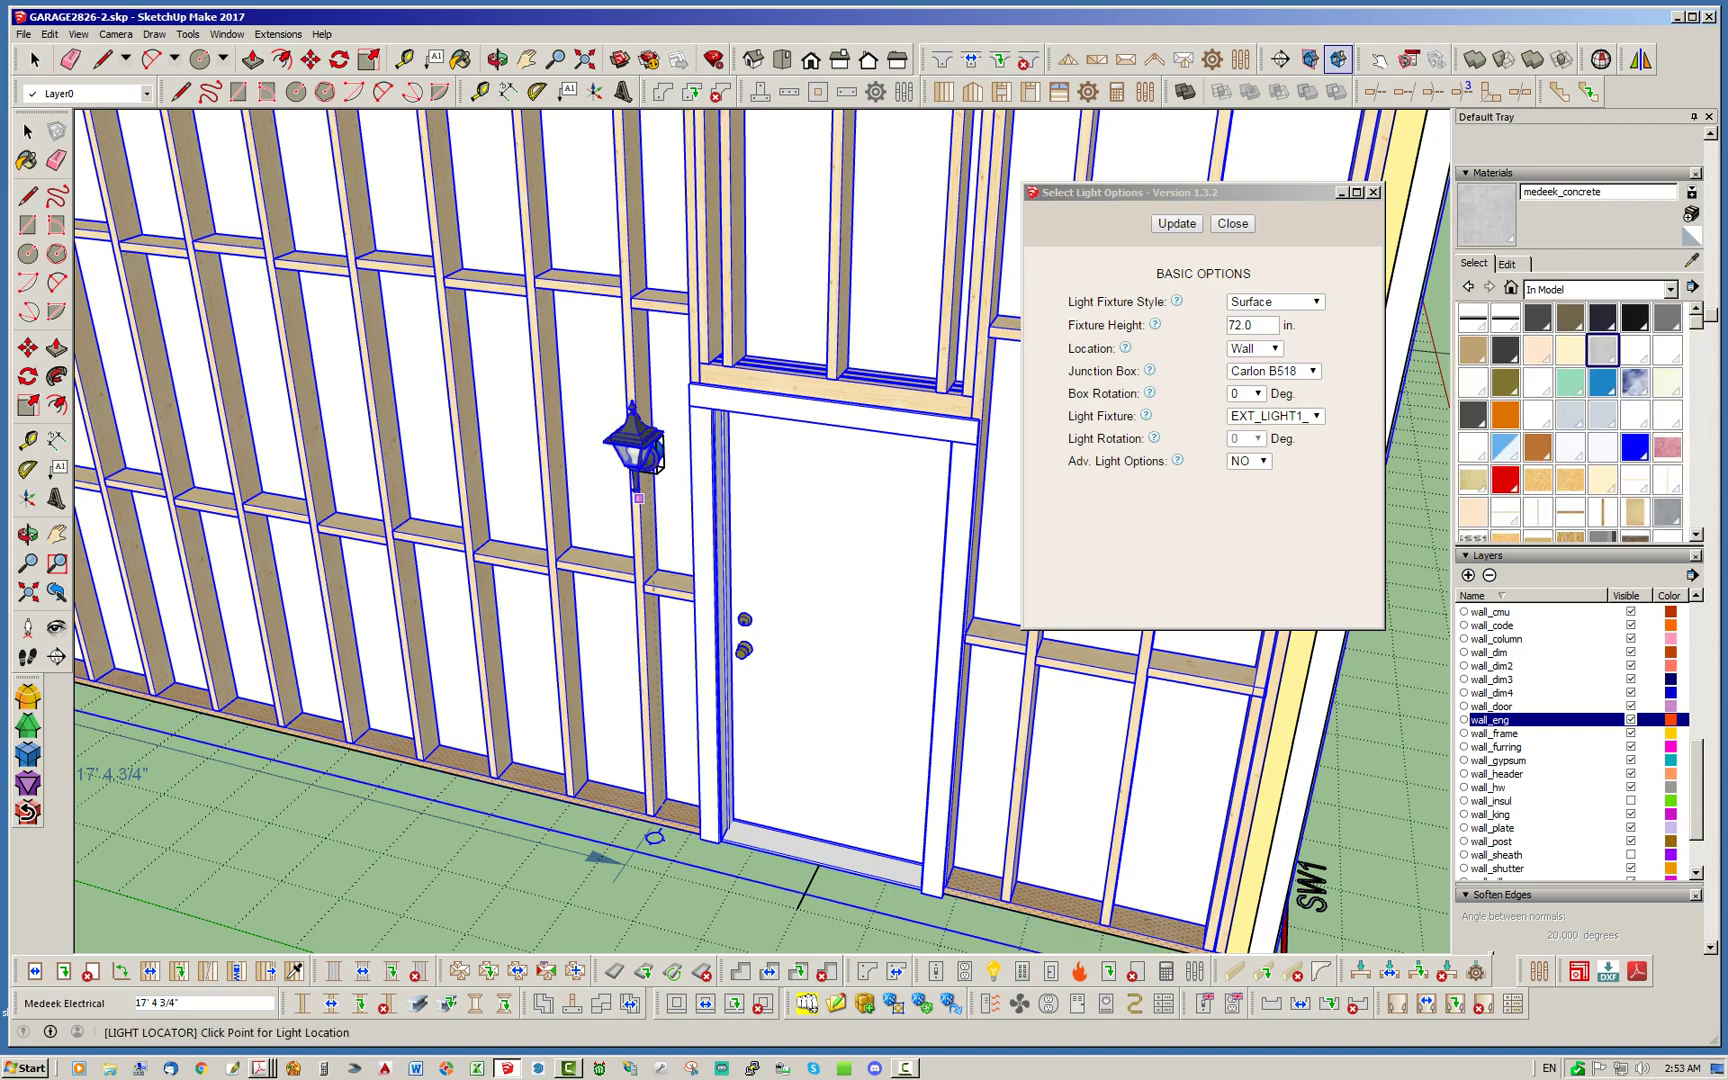
Examine the light fixture placed beside the entry door up close, and return to the front wall
{"action": "scroll", "coordinate": [642, 495], "scroll_direction": "up", "scroll_amount": 5}
{"action": "middle_click_drag", "start_coordinate": [645, 492], "coordinate": [400, 380]}
{"action": "scroll", "coordinate": [771, 345], "scroll_direction": "up", "scroll_amount": 5}
{"action": "scroll", "coordinate": [680, 372], "scroll_direction": "down", "scroll_amount": 1}
{"action": "scroll", "coordinate": [680, 372], "scroll_direction": "down", "scroll_amount": 6}
{"action": "scroll", "coordinate": [560, 385], "scroll_direction": "down", "scroll_amount": 5}
{"action": "scroll", "coordinate": [660, 395], "scroll_direction": "down", "scroll_amount": 3}
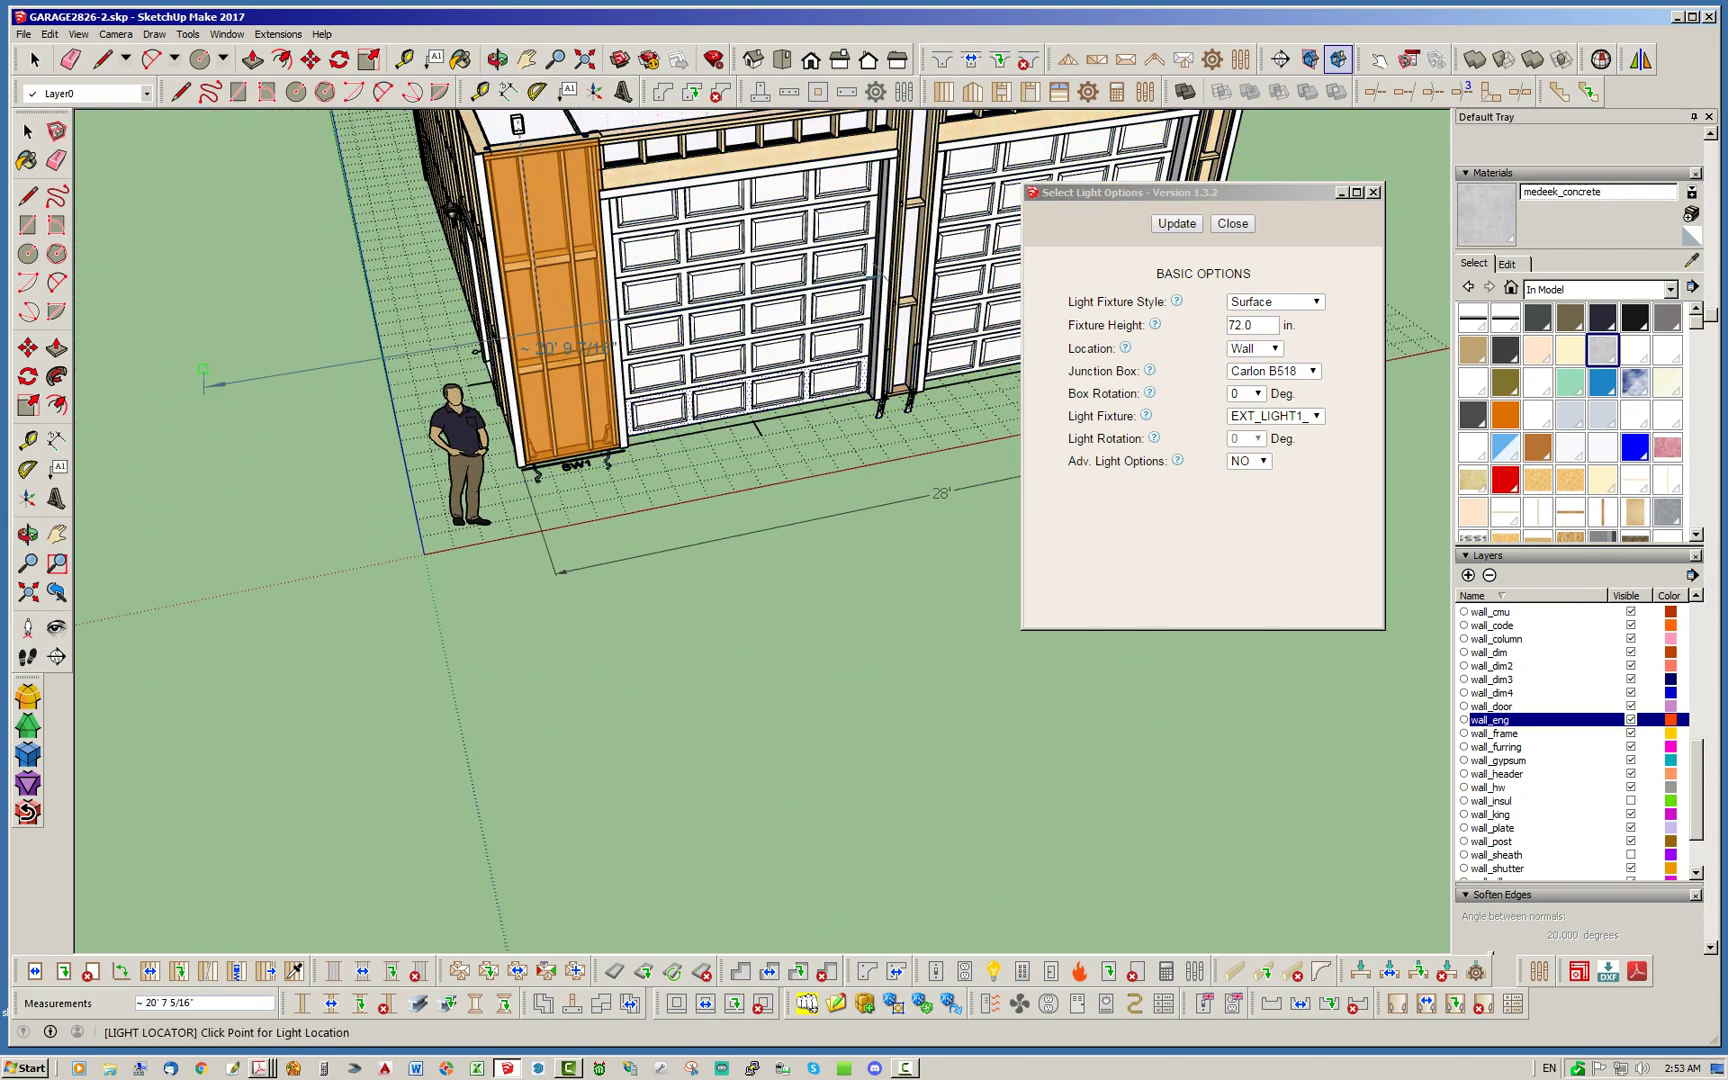
Check the light positions in the elevations PDF, return to the SketchUp model, and set the fixture height to 92 in
{"action": "scroll", "coordinate": [904, 372], "scroll_direction": "up", "scroll_amount": 8}
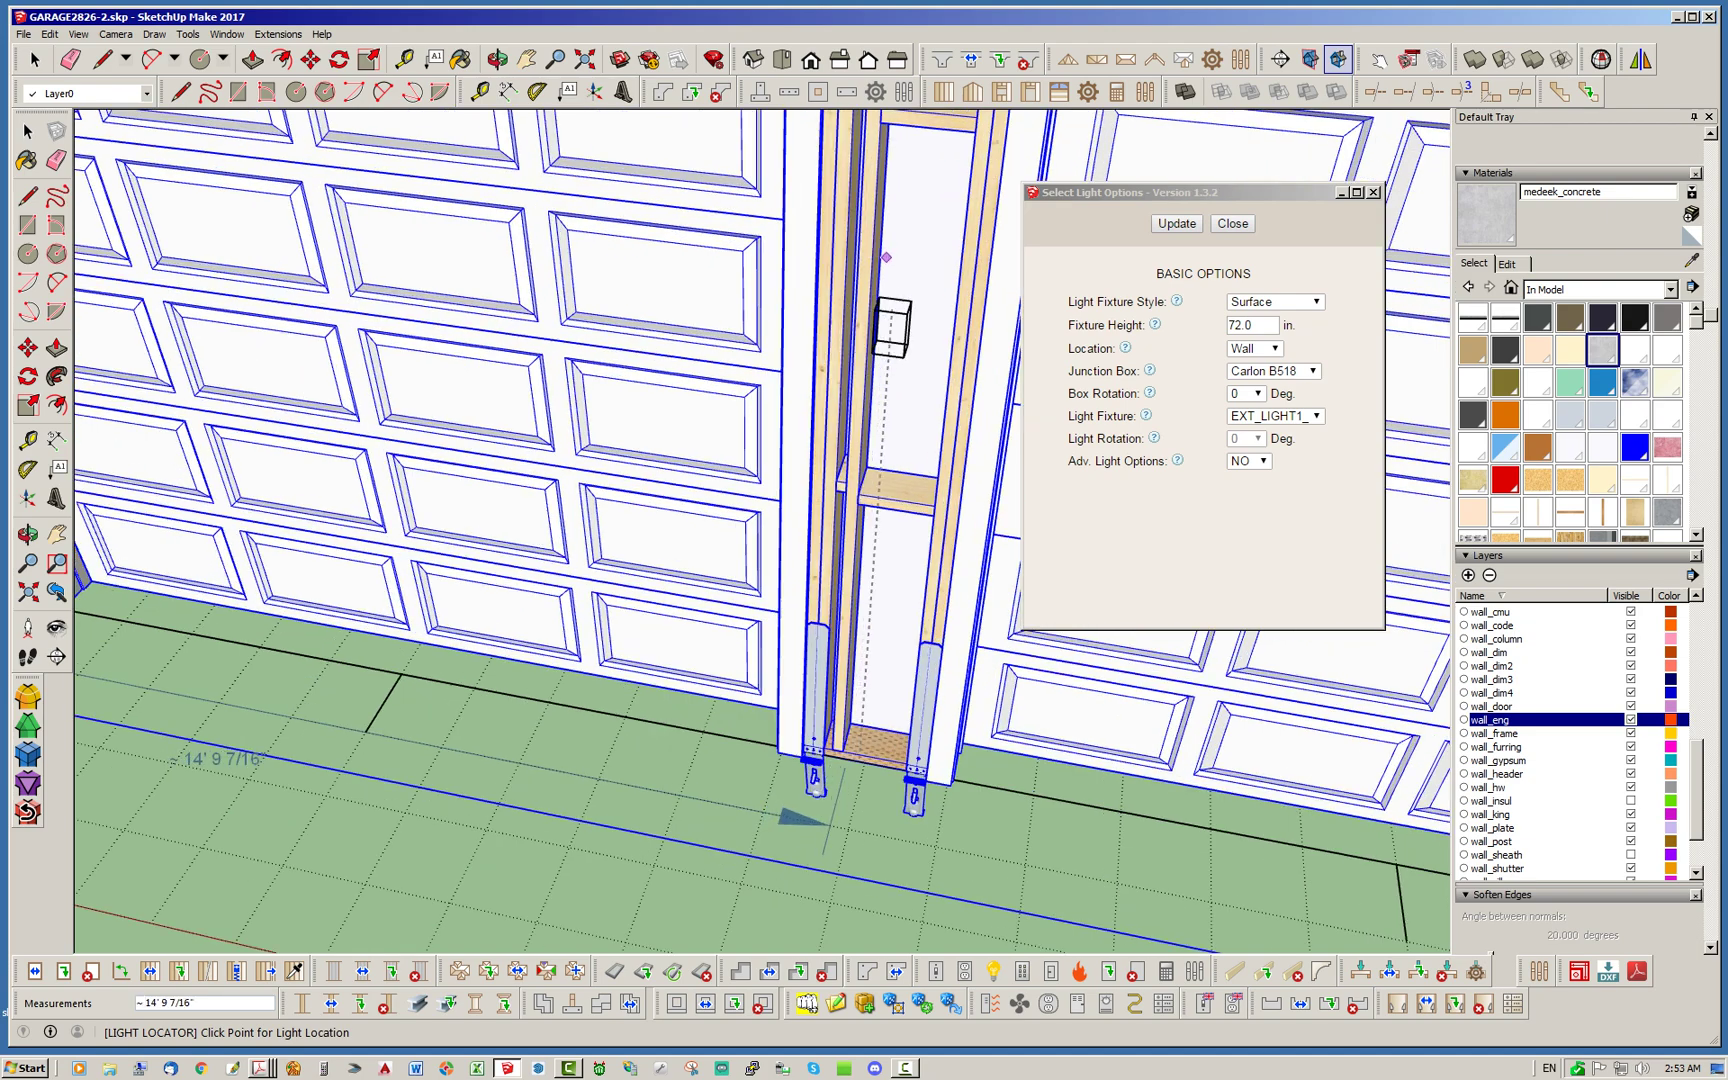
{"action": "scroll", "coordinate": [720, 335], "scroll_direction": "down", "scroll_amount": 6}
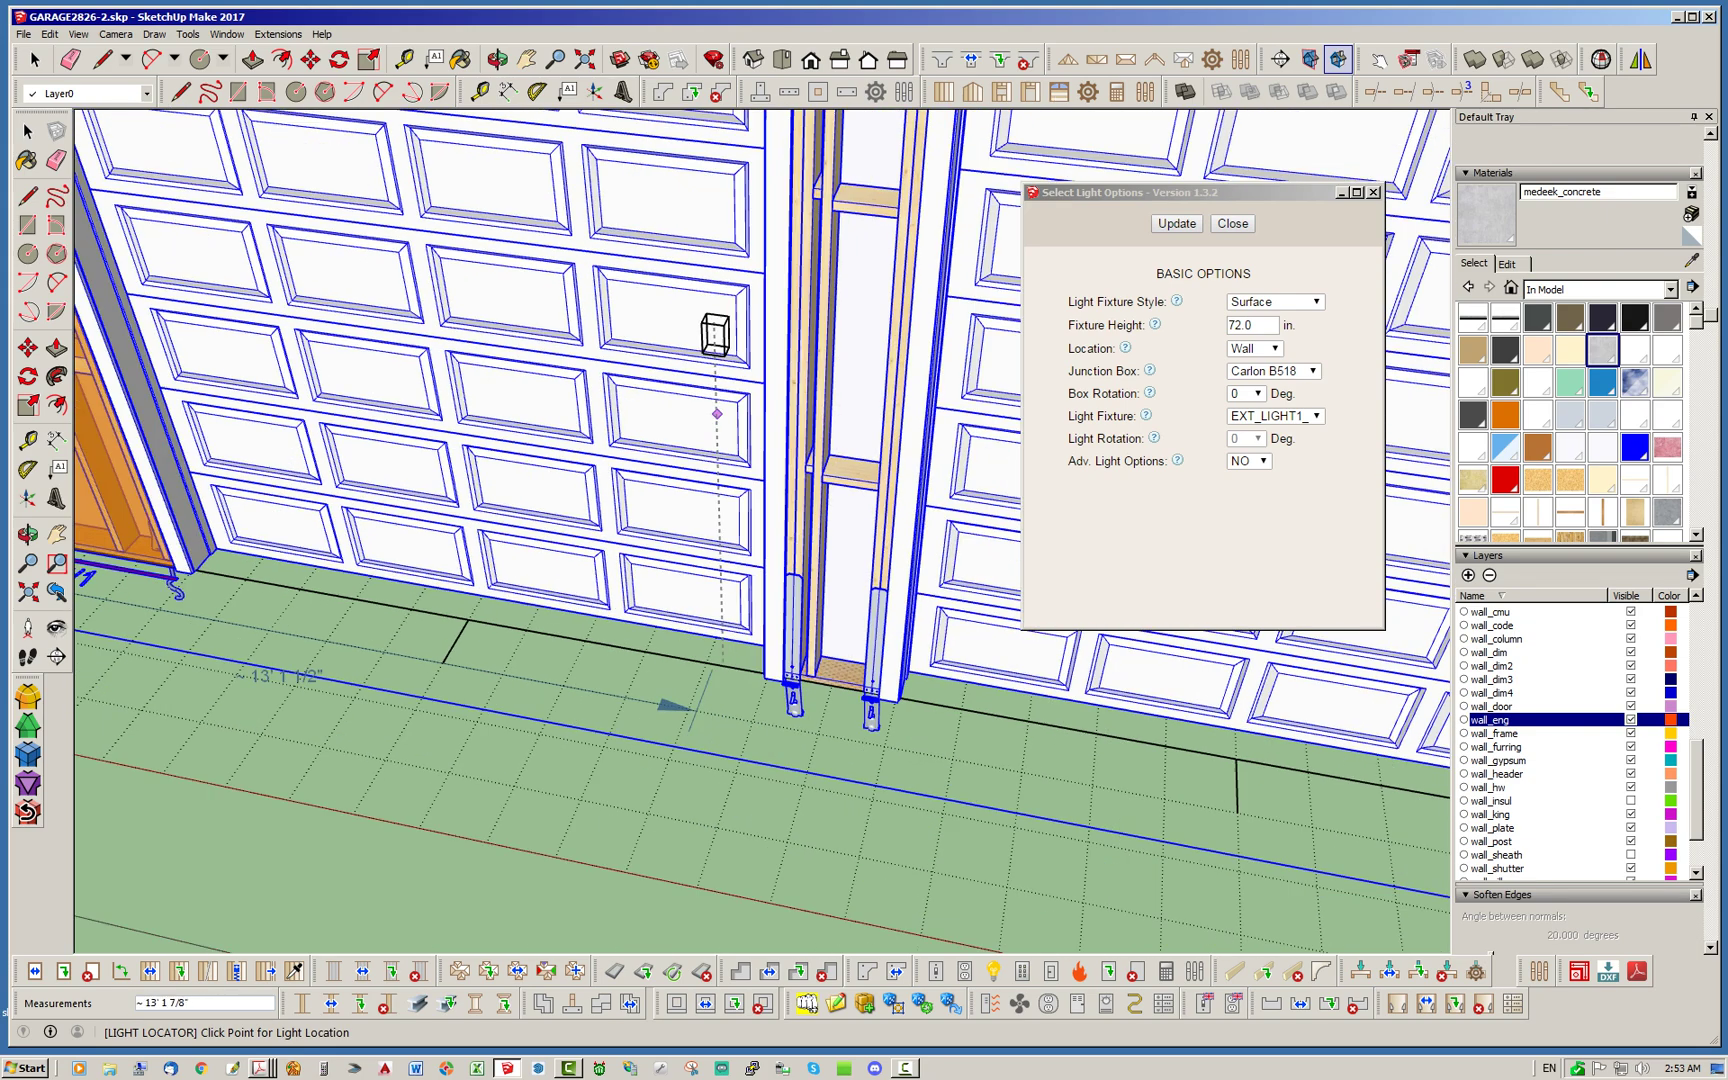
{"action": "key", "text": "alt+Tab"}
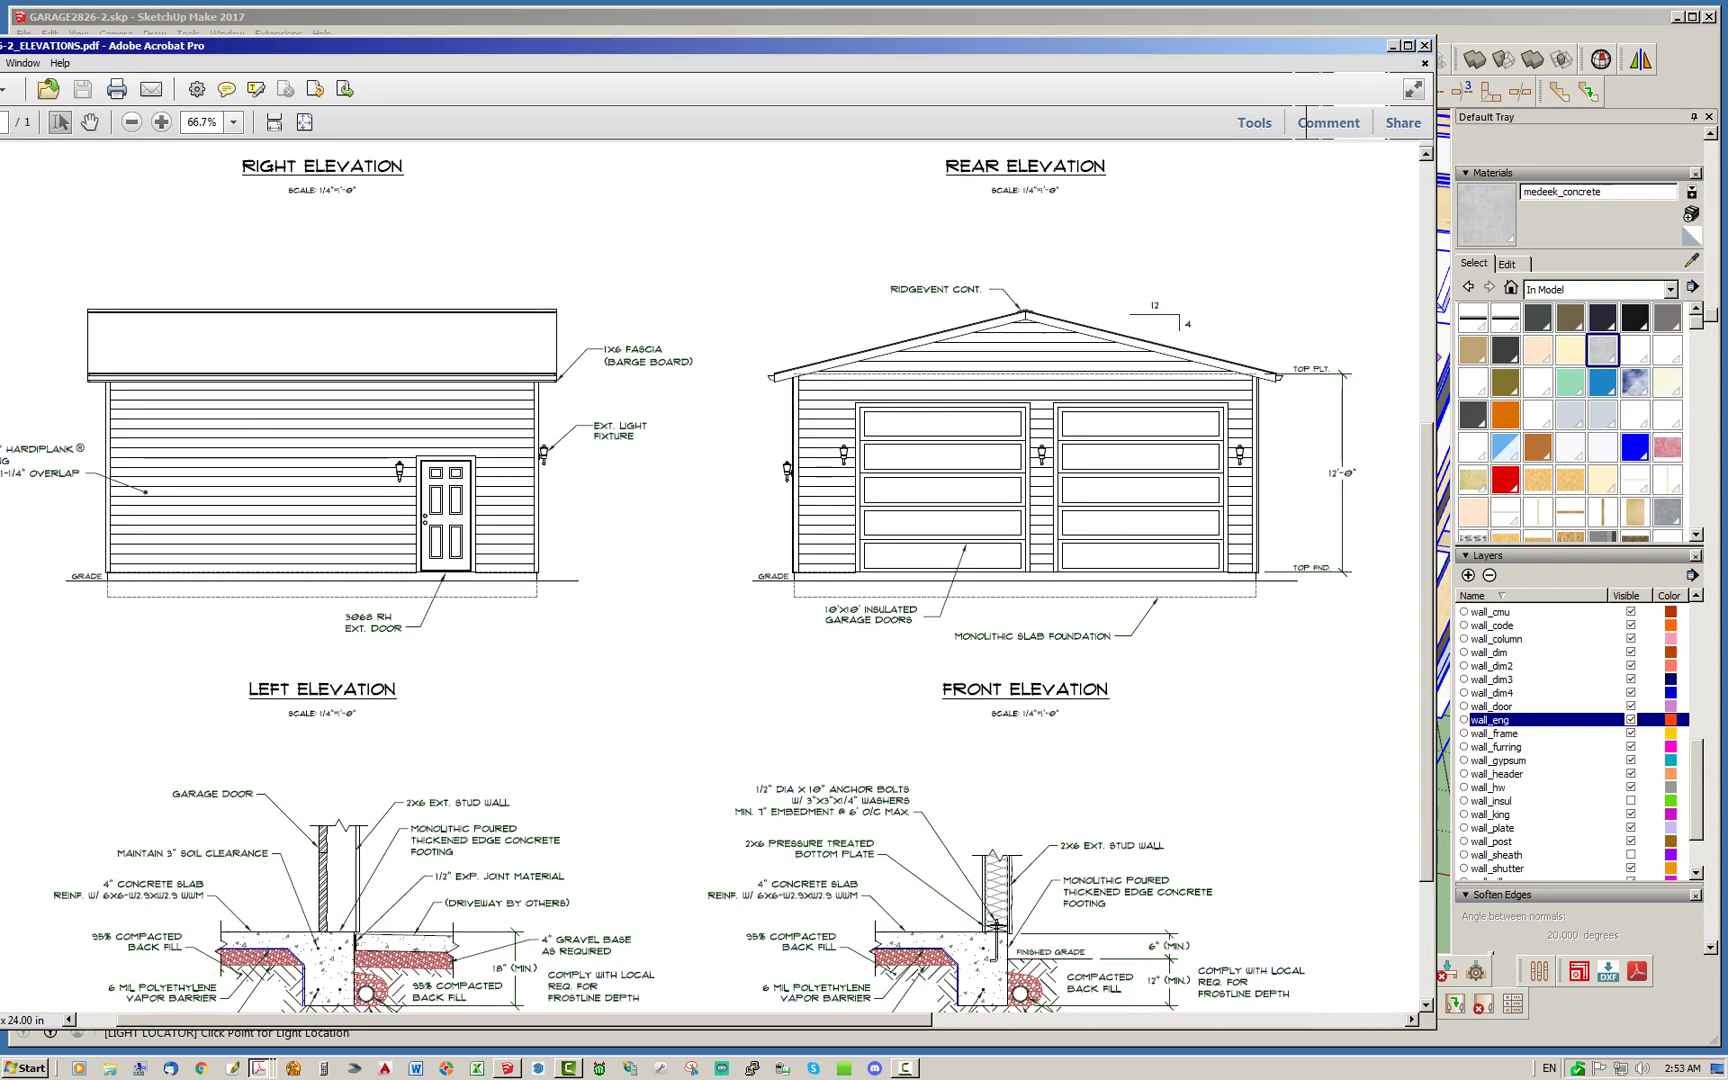
{"action": "key", "text": "alt+Tab"}
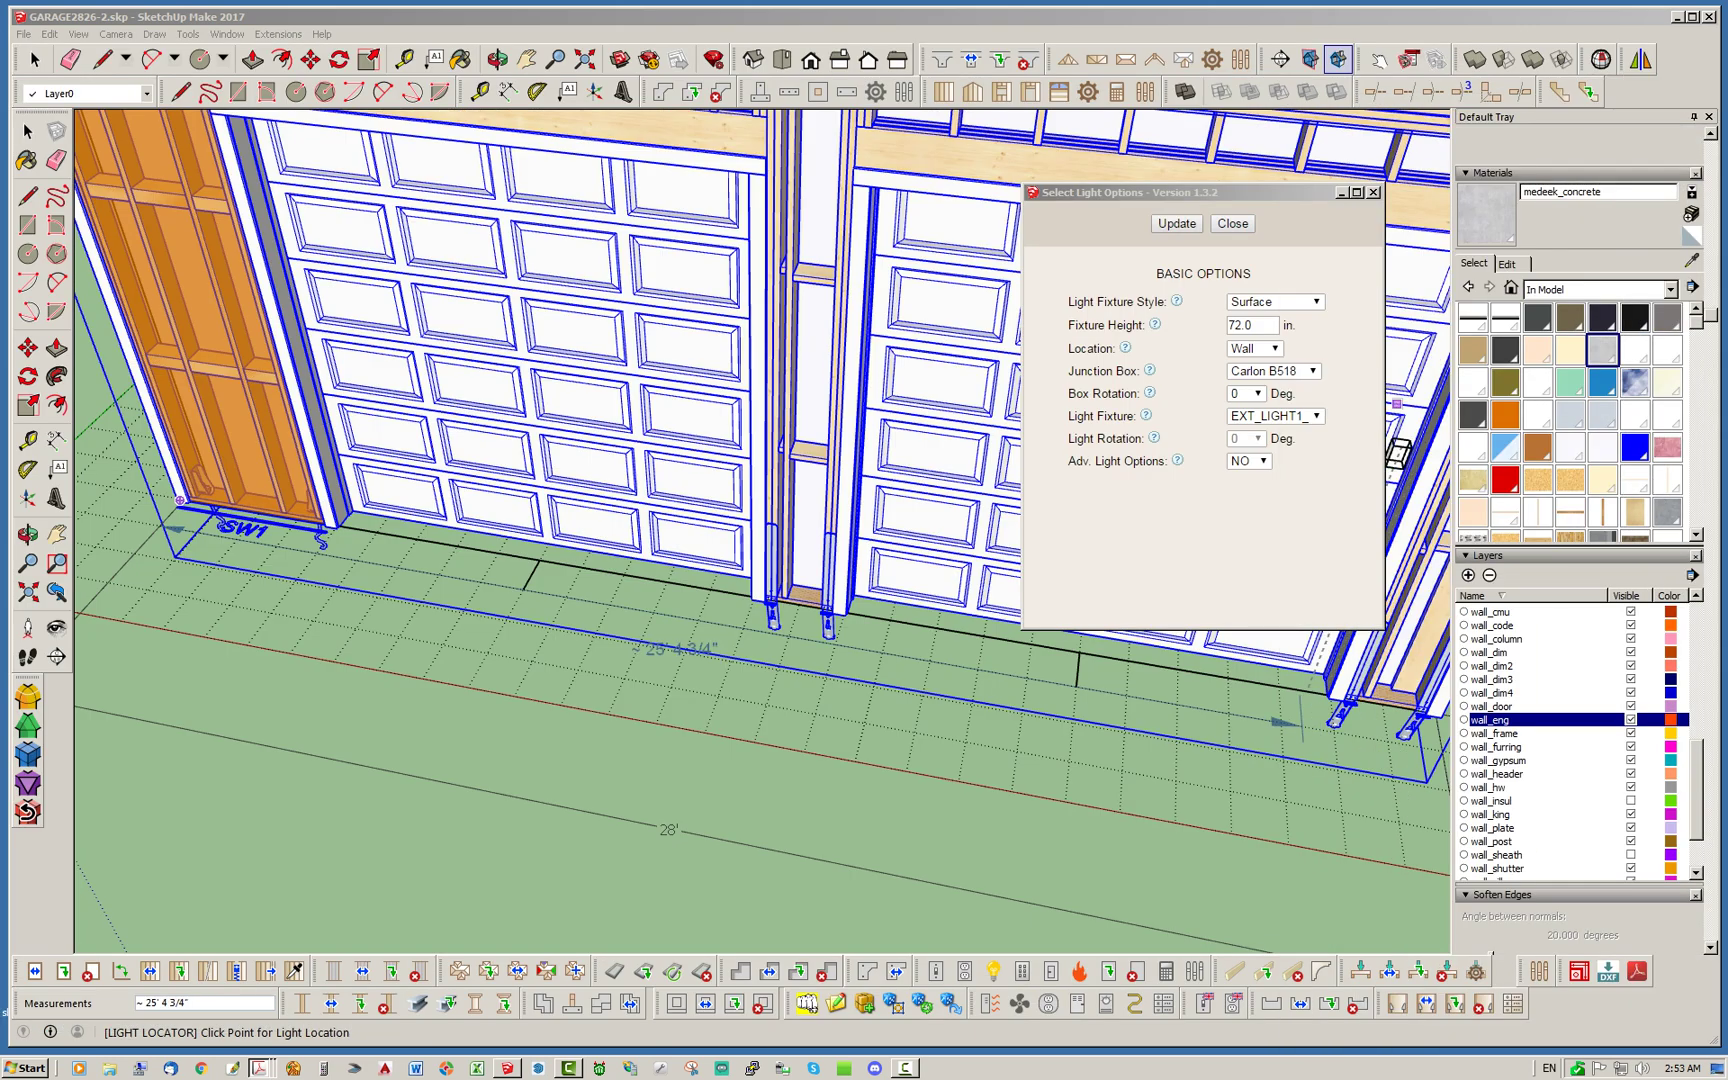
{"action": "left_click", "coordinate": [1252, 325]}
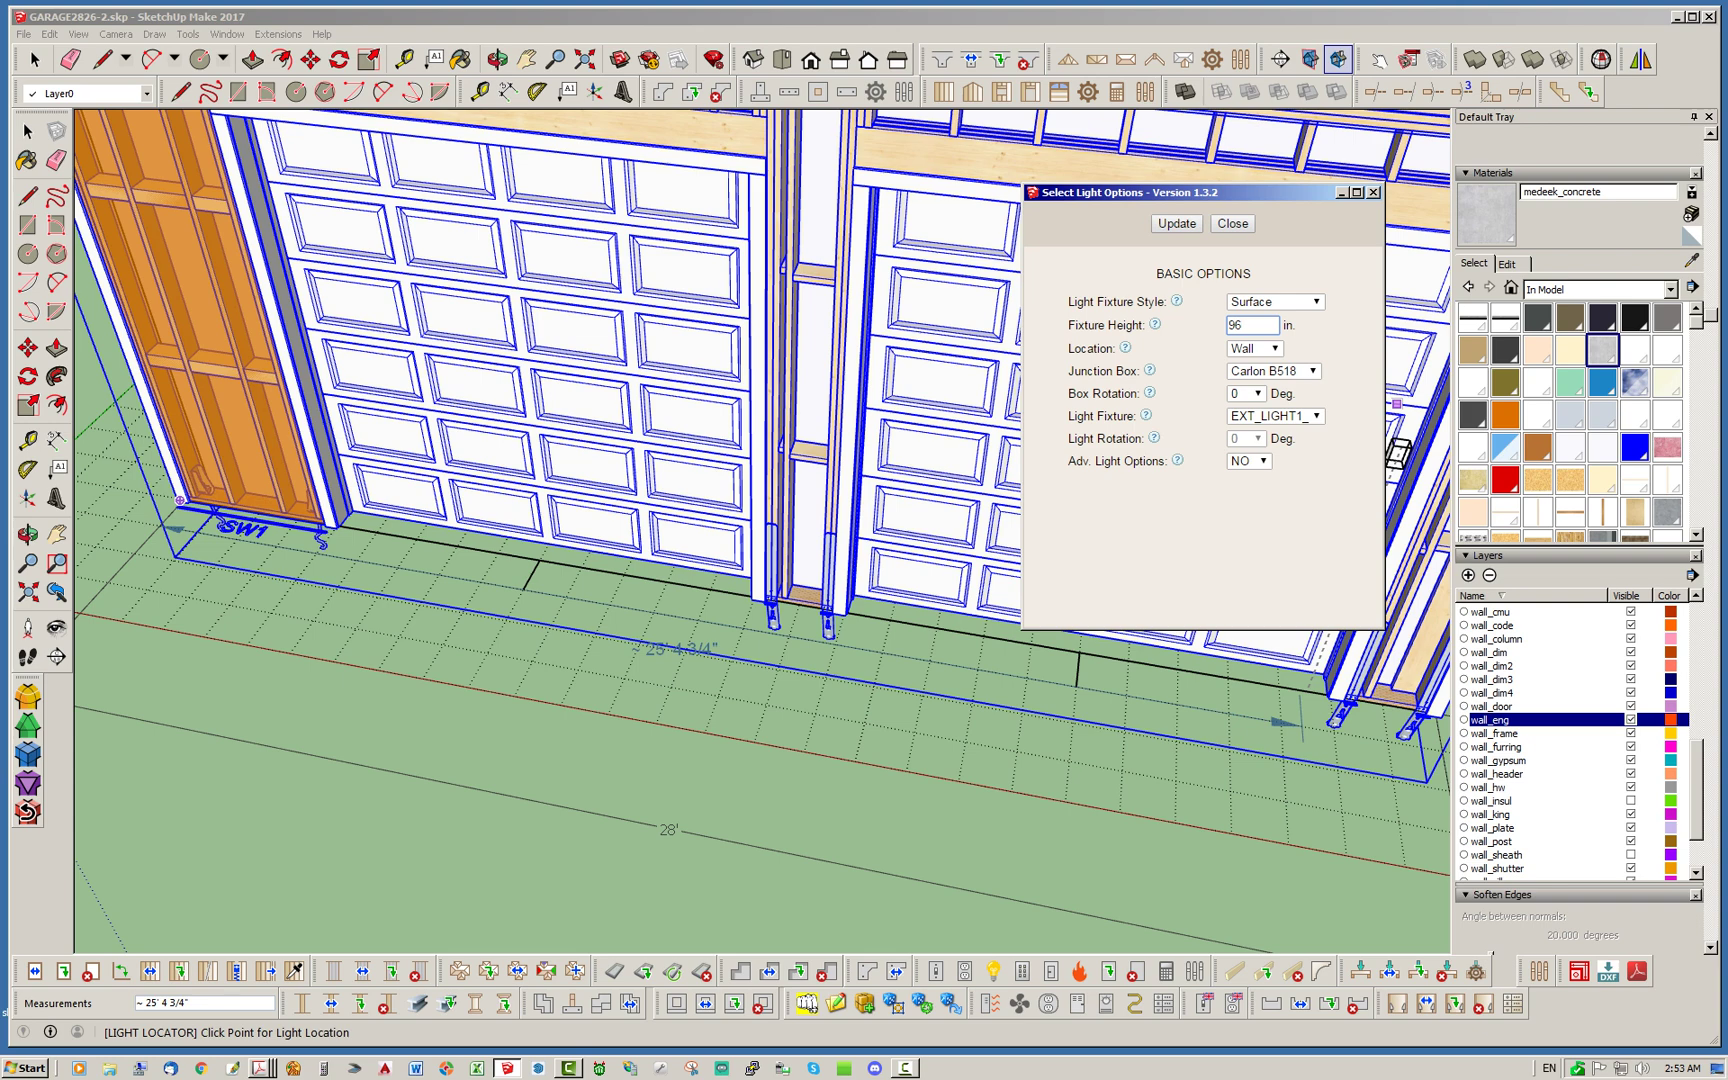
Place the surface wall light on the stud between the two garage doors, about 14' 8 3/4" along the wall
{"action": "scroll", "coordinate": [805, 285], "scroll_direction": "up", "scroll_amount": 5}
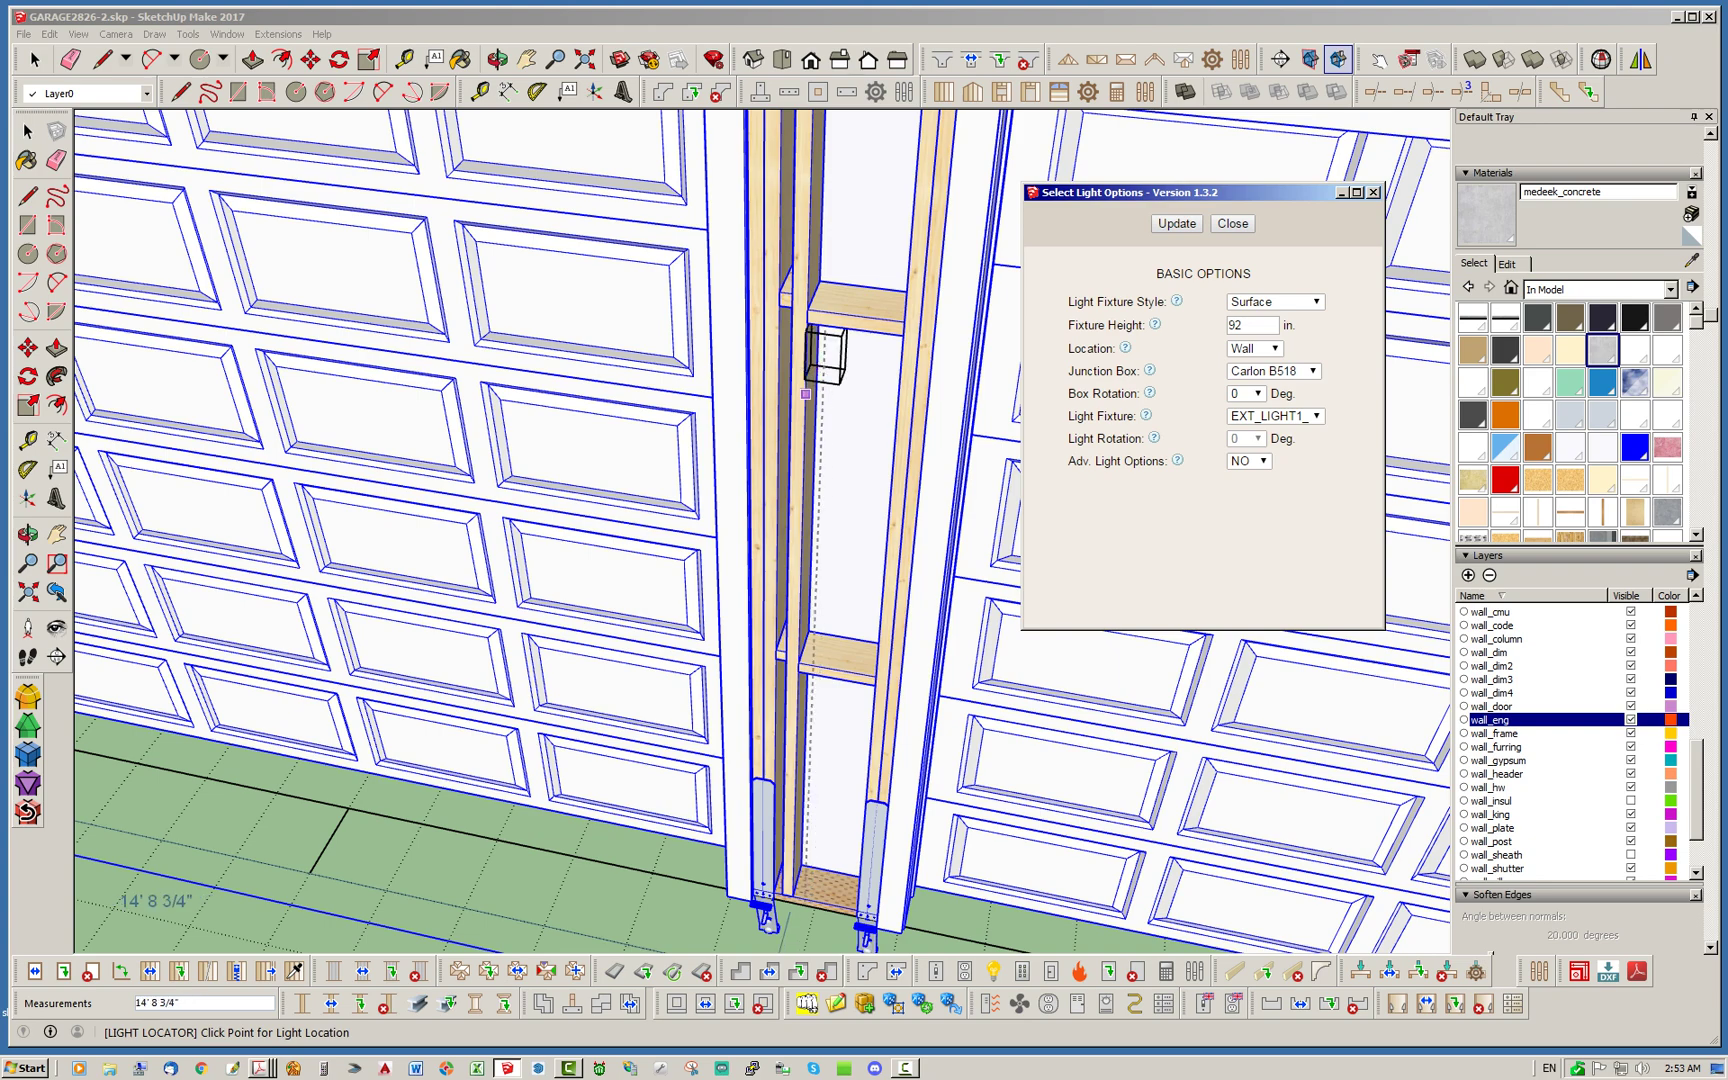
{"action": "left_click", "coordinate": [806, 394]}
{"action": "middle_click_drag", "start_coordinate": [806, 394], "coordinate": [870, 290]}
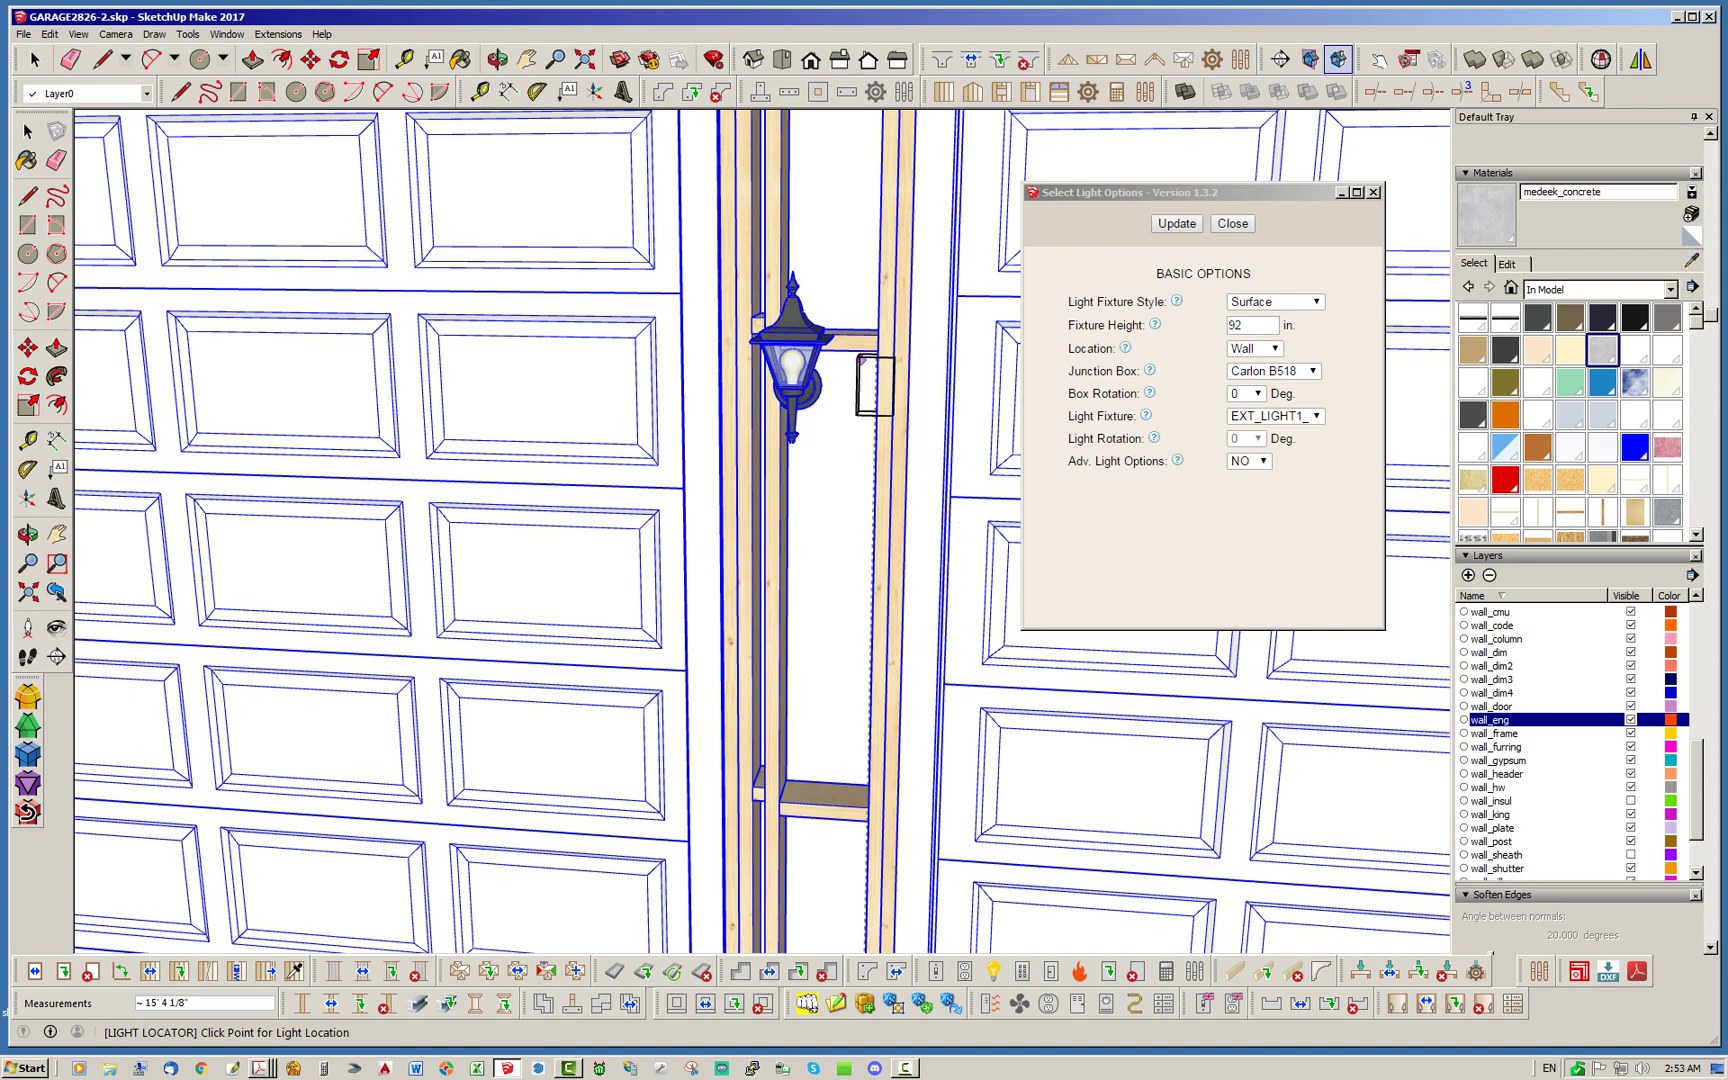
Hide the wall_eng layer to expose the framing of the shear wall panel beside the left garage door
{"action": "scroll", "coordinate": [889, 388], "scroll_direction": "down", "scroll_amount": 2}
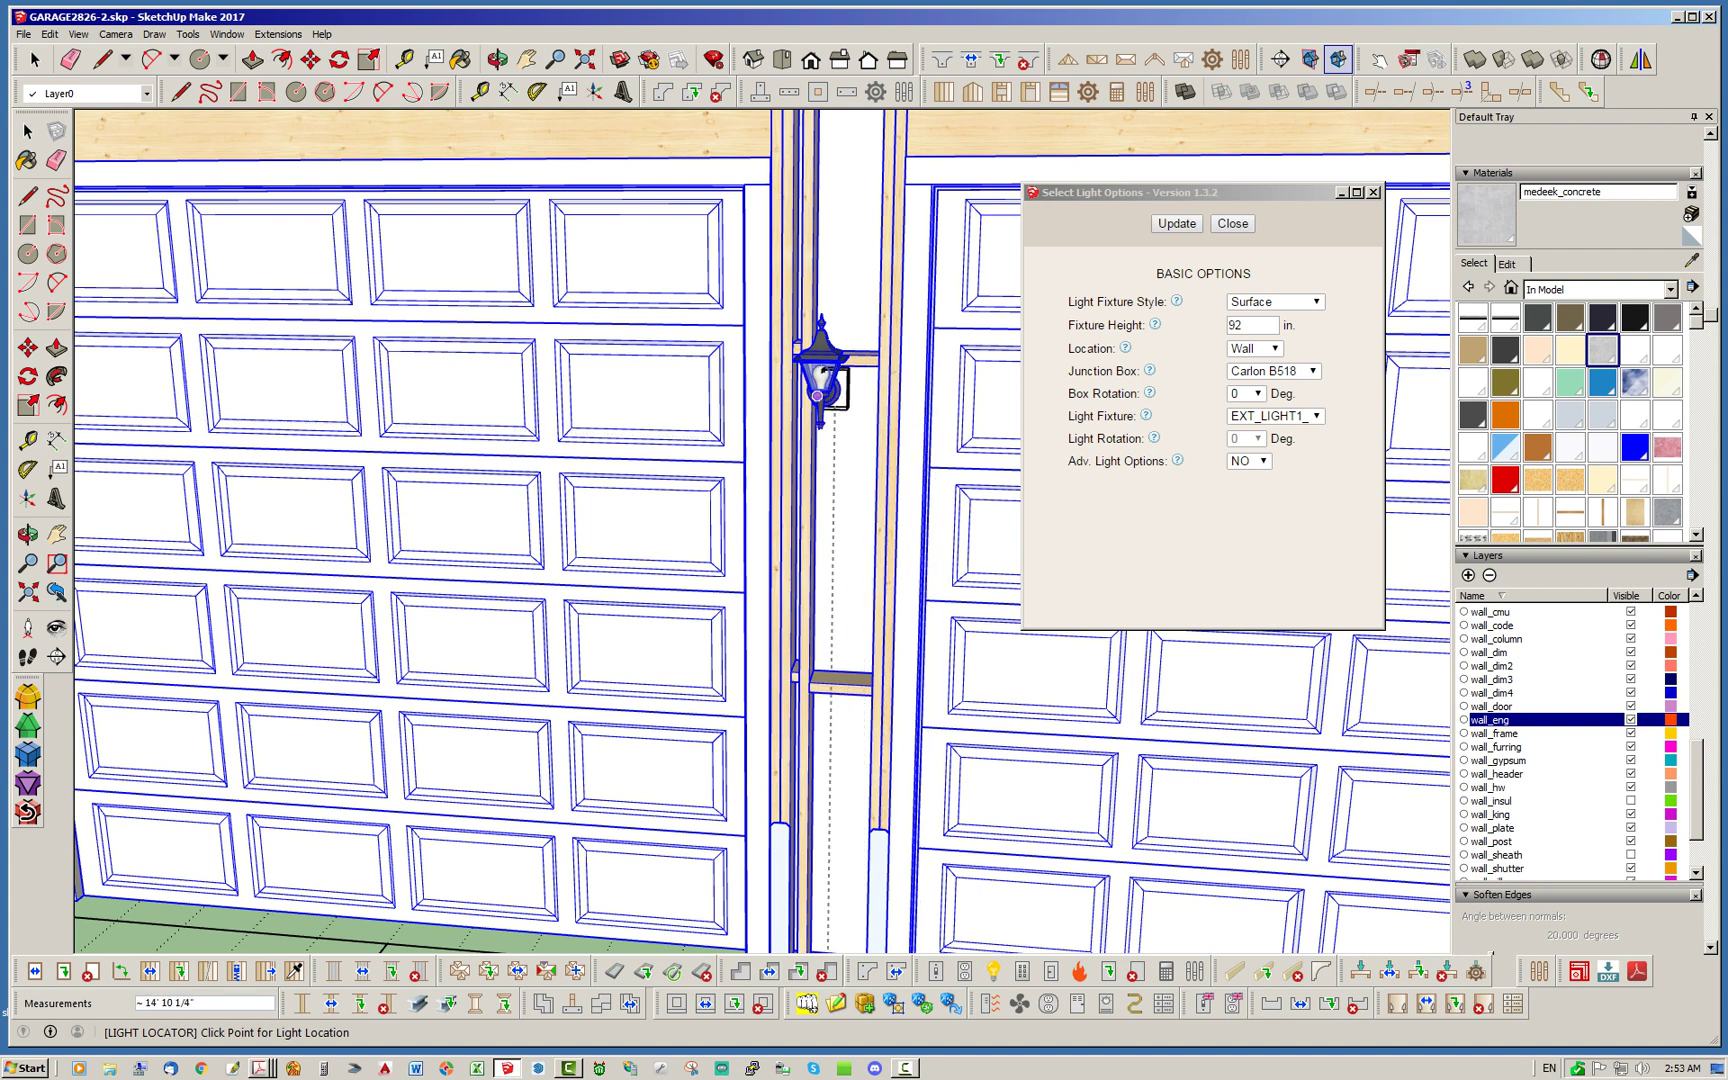
{"action": "scroll", "coordinate": [880, 424], "scroll_direction": "down", "scroll_amount": 2}
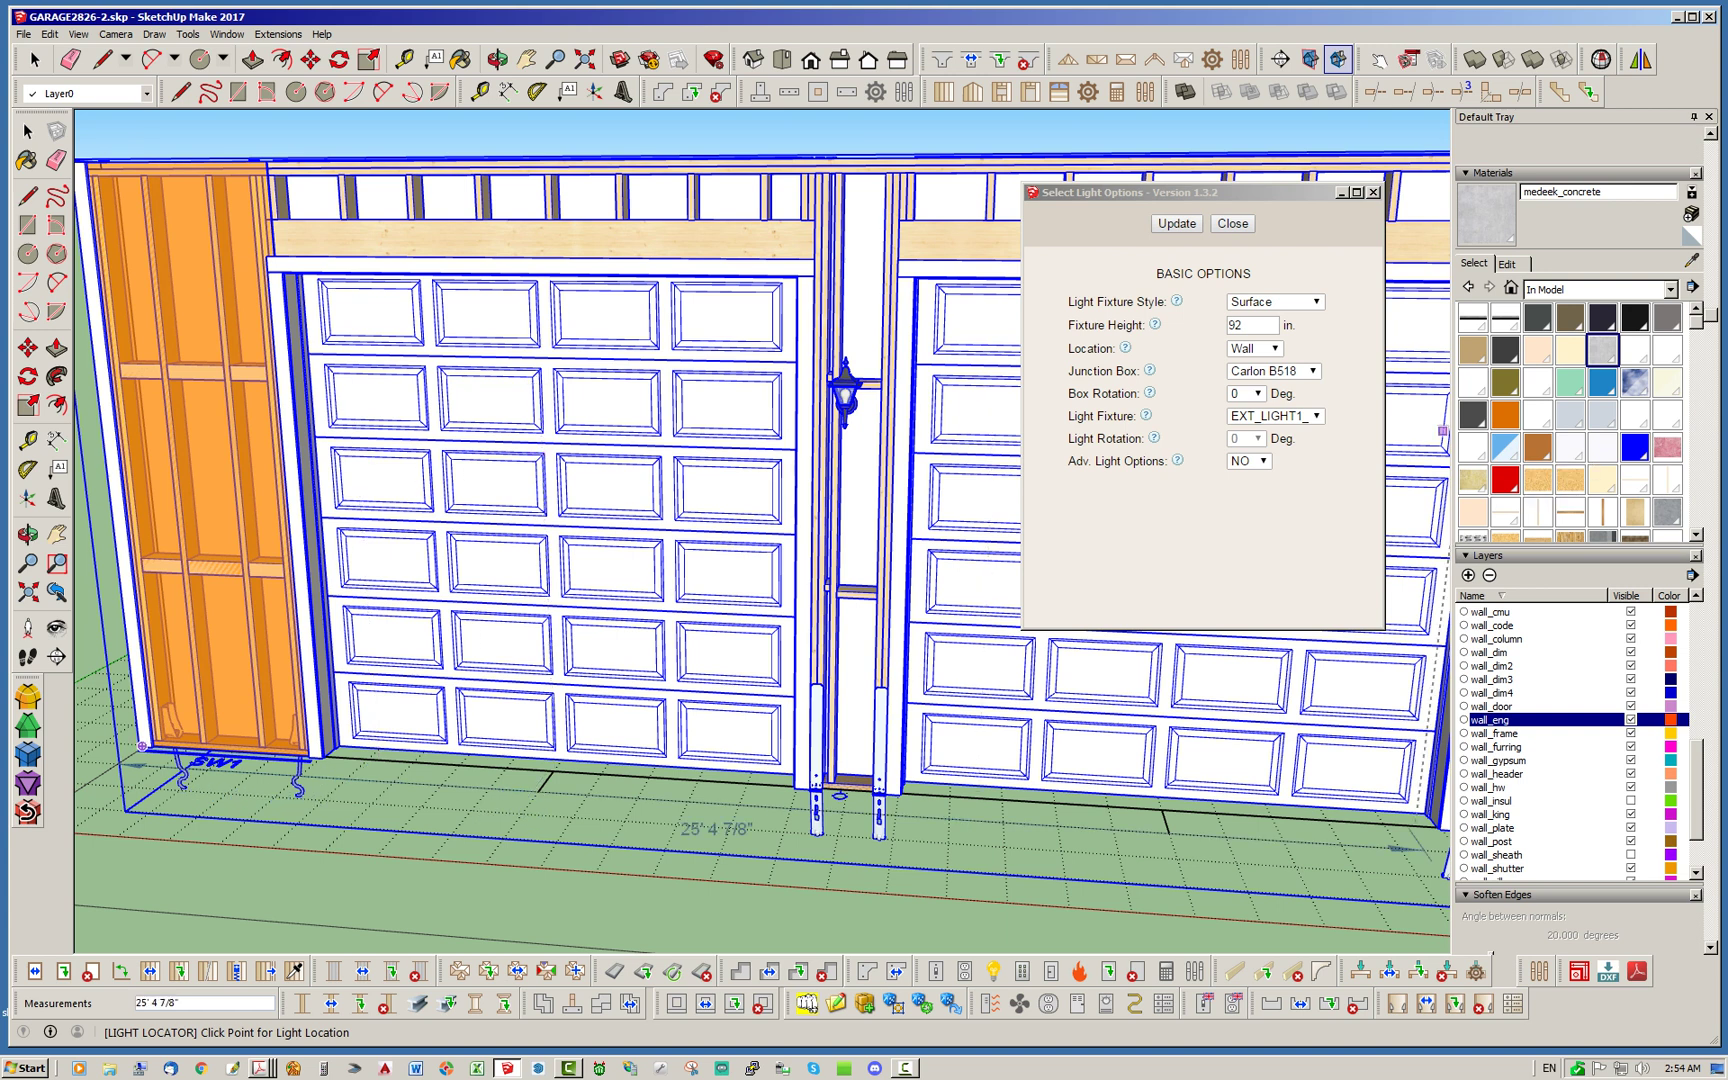
{"action": "left_click", "coordinate": [1630, 719]}
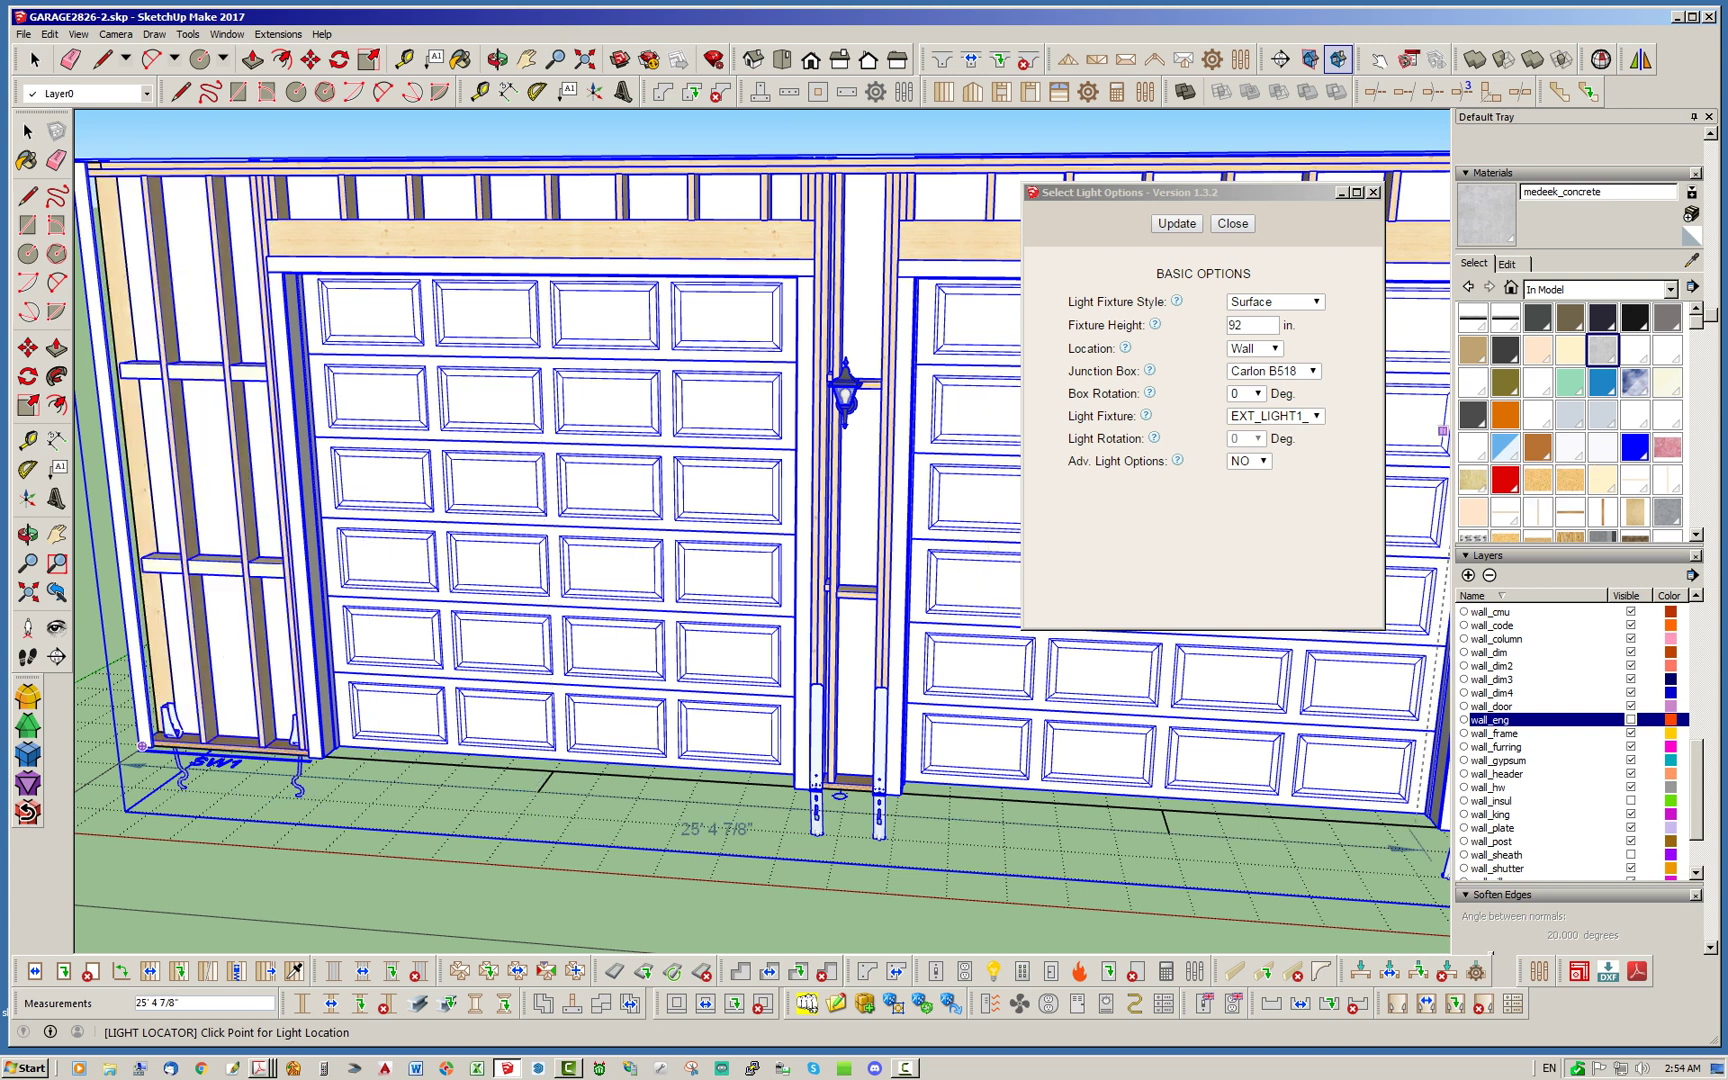
{"action": "middle_click_drag", "start_coordinate": [700, 500], "coordinate": [600, 480]}
{"action": "scroll", "coordinate": [488, 450], "scroll_direction": "up", "scroll_amount": 3}
{"action": "scroll", "coordinate": [487, 449], "scroll_direction": "up", "scroll_amount": 5}
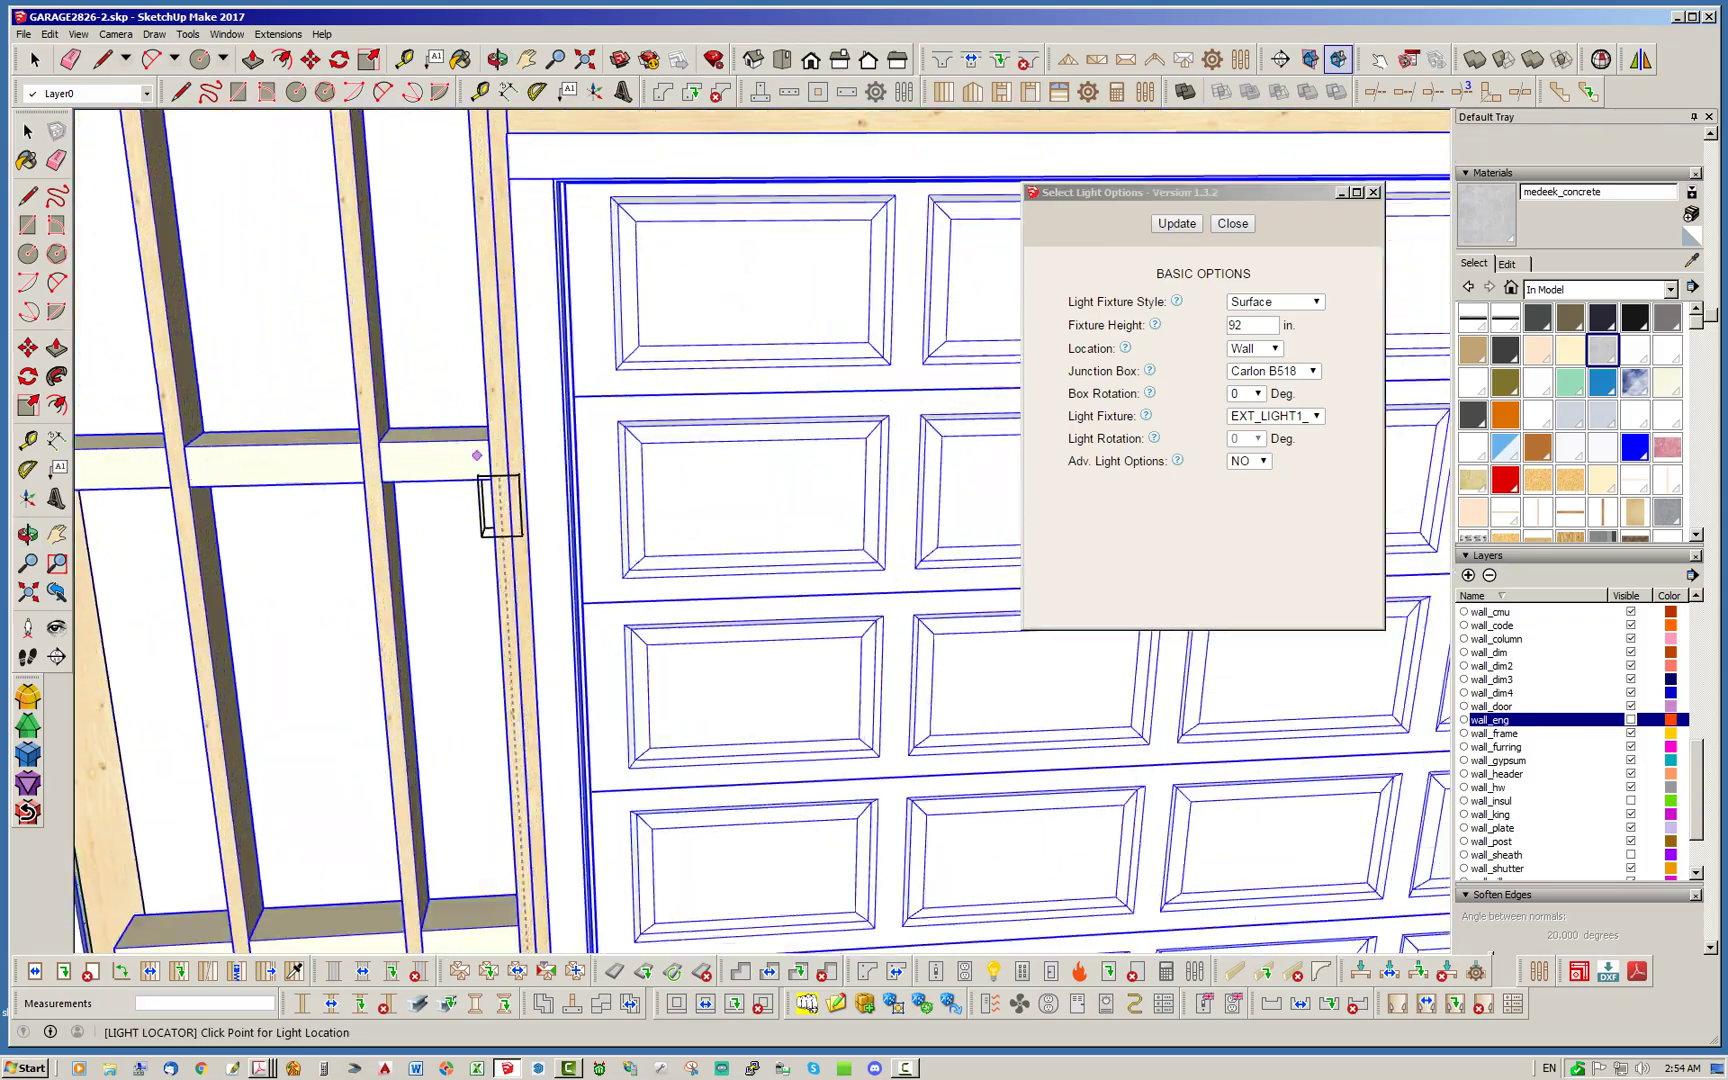
Place a surface wall light on the stud just right of the right garage door, about 26' 8 3/4" along the wall
{"action": "scroll", "coordinate": [359, 506], "scroll_direction": "down", "scroll_amount": 10}
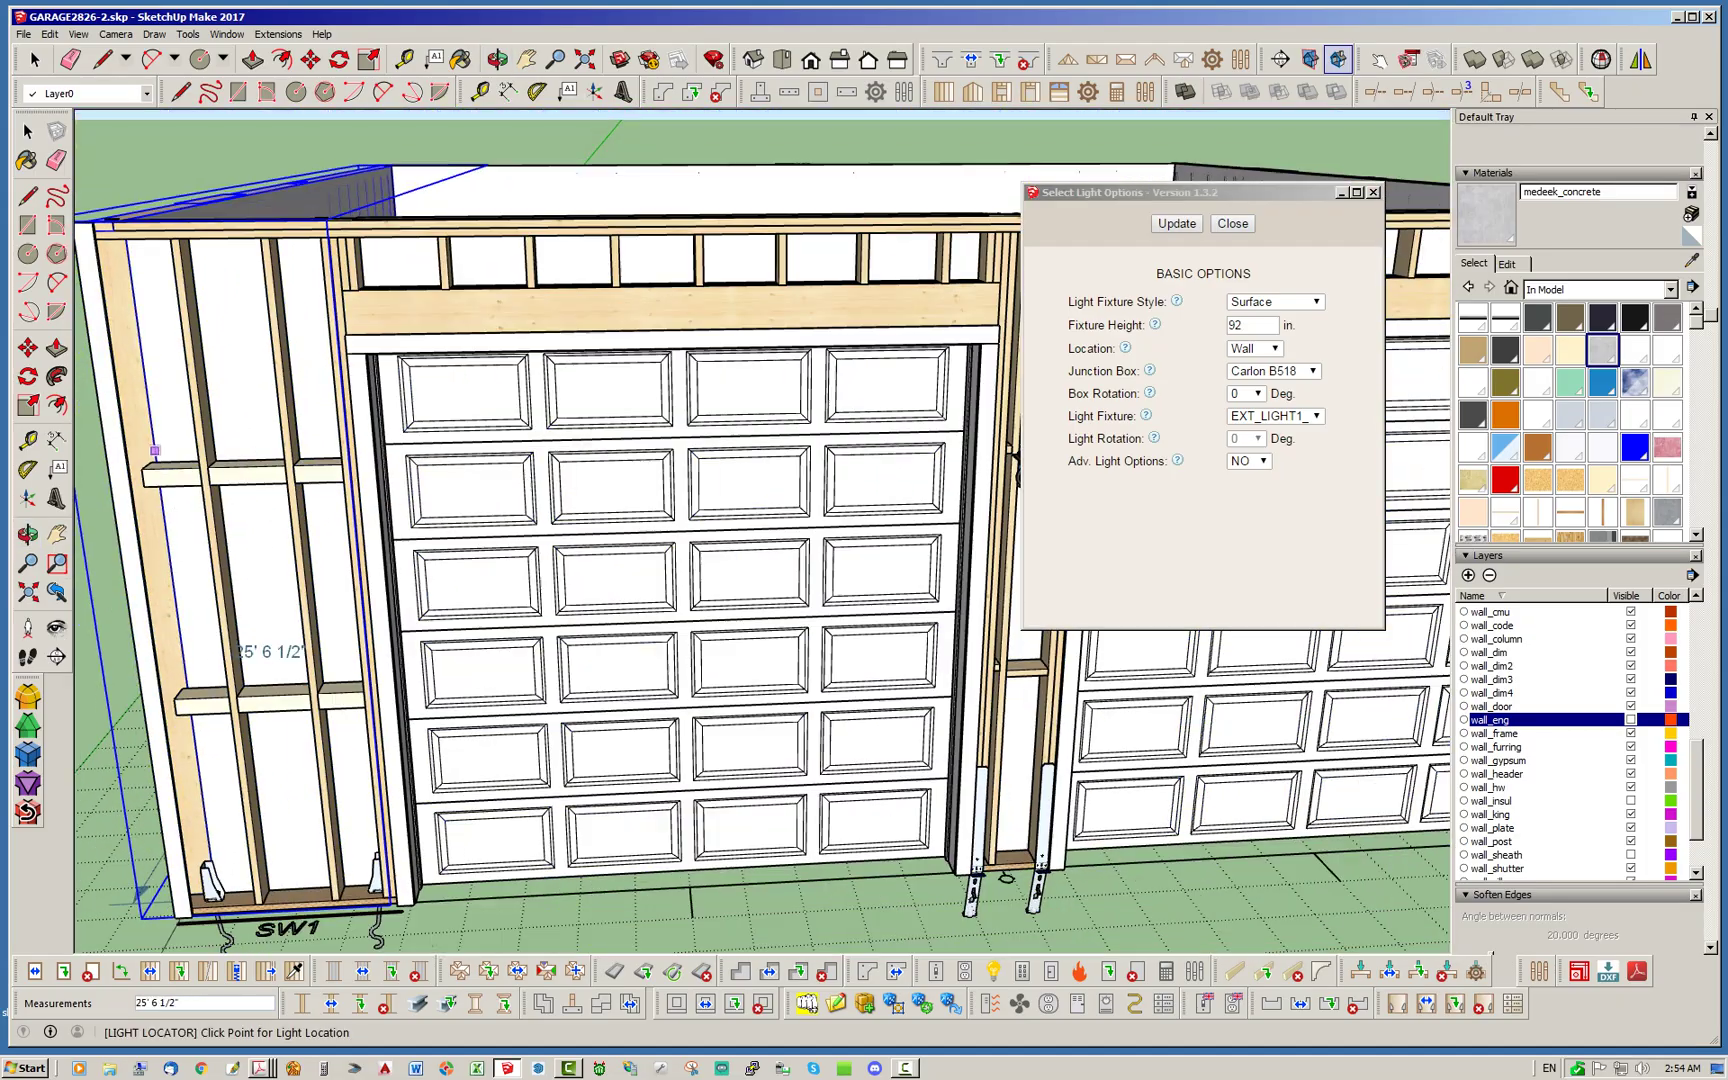
{"action": "middle_click_drag", "start_coordinate": [359, 506], "coordinate": [255, 530]}
{"action": "scroll", "coordinate": [660, 510], "scroll_direction": "up", "scroll_amount": 6}
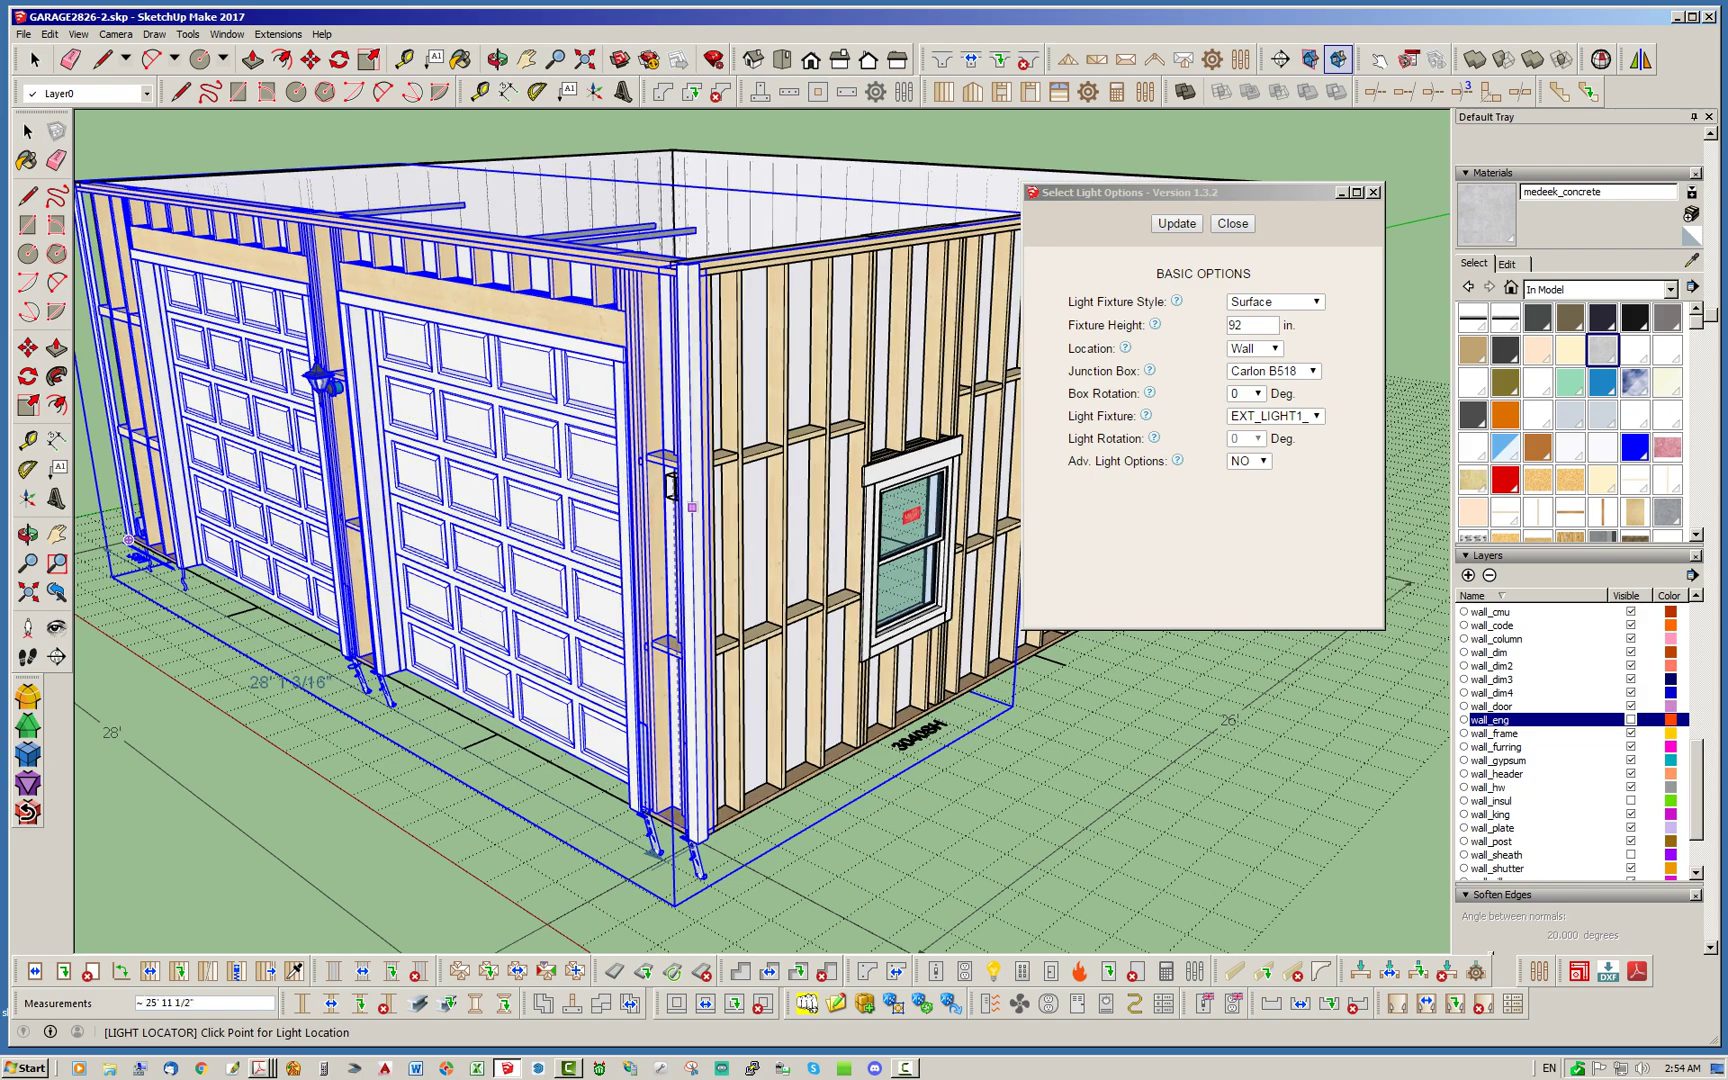
{"action": "middle_click_drag", "start_coordinate": [688, 512], "coordinate": [793, 508]}
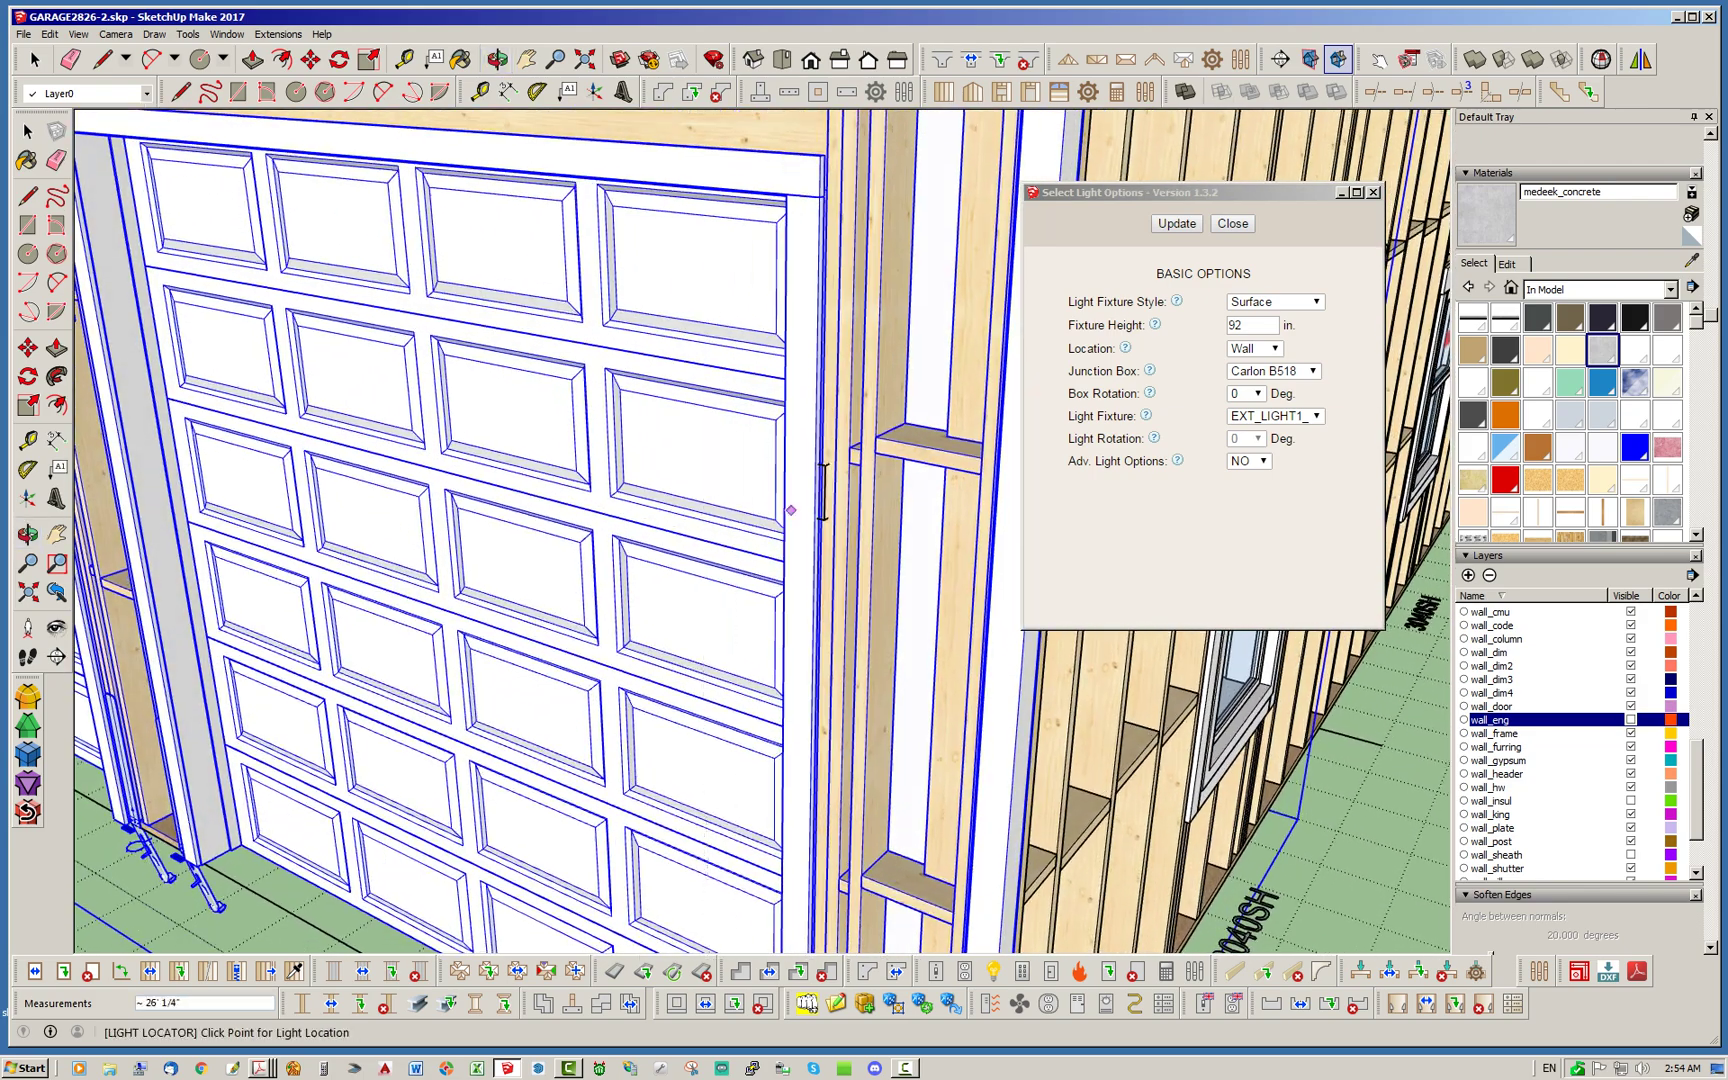
{"action": "scroll", "coordinate": [793, 508], "scroll_direction": "up", "scroll_amount": 3}
{"action": "scroll", "coordinate": [870, 485], "scroll_direction": "down", "scroll_amount": 3}
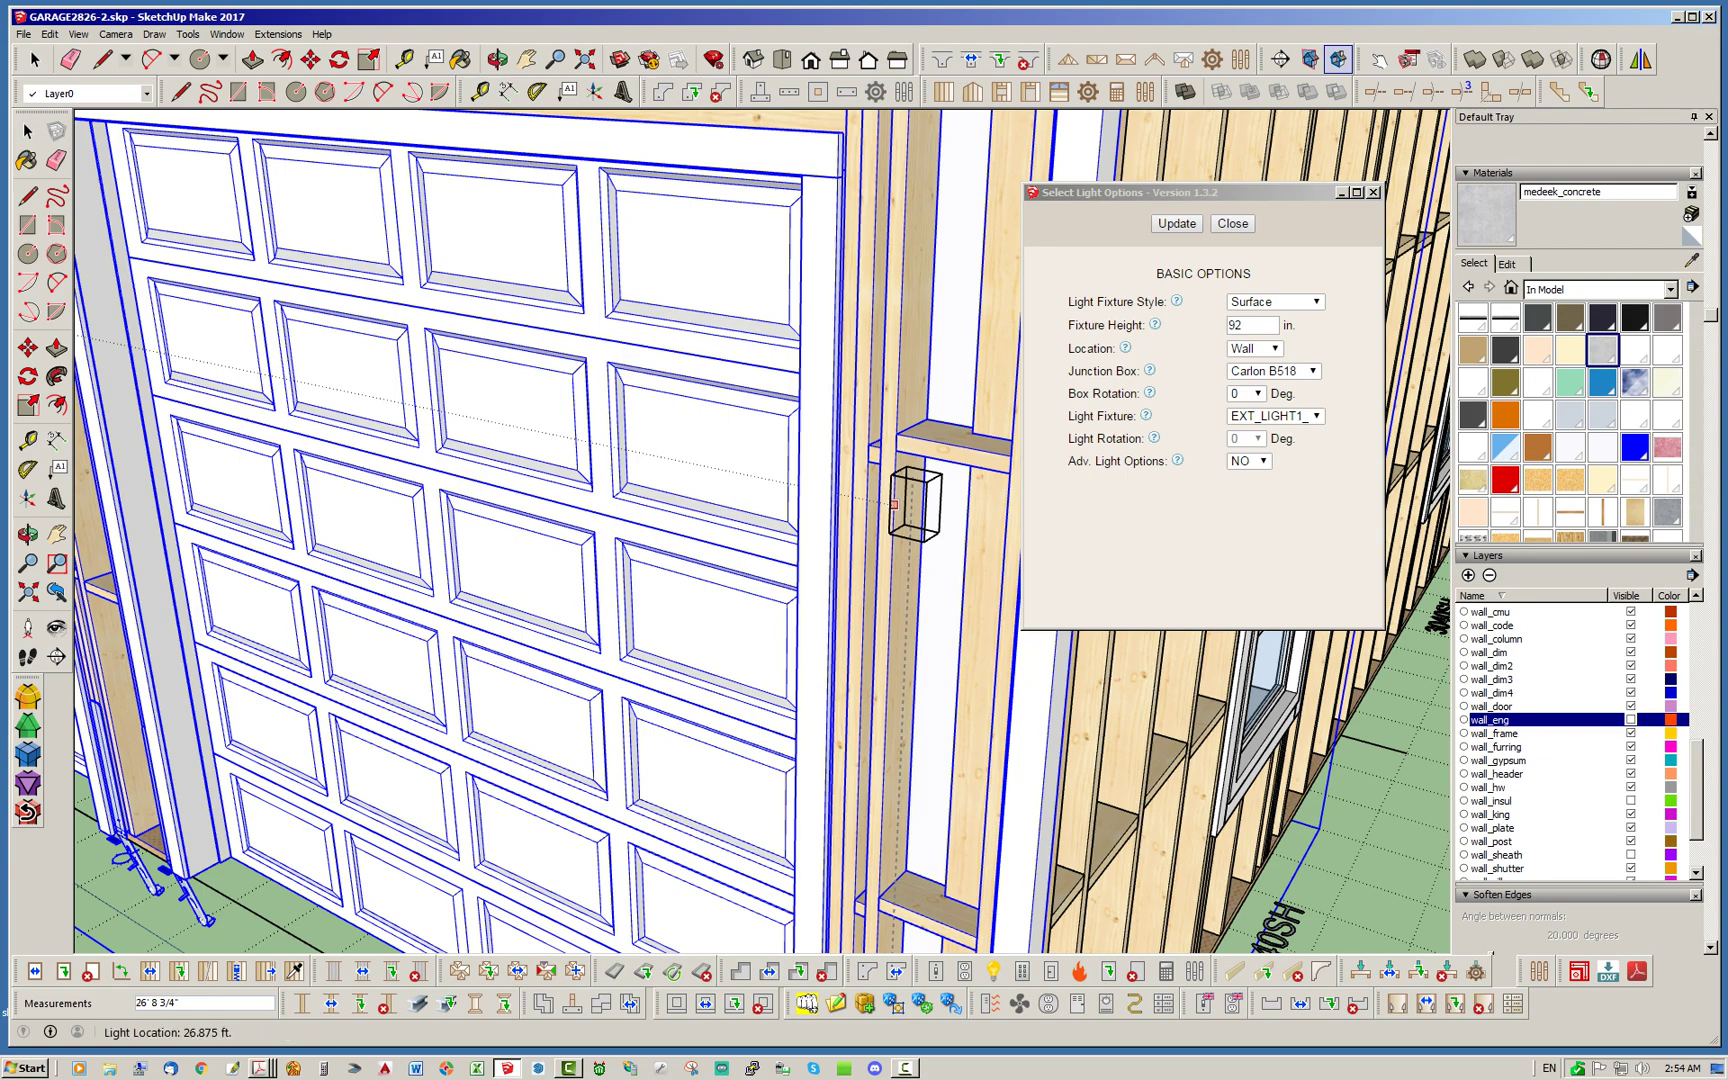
{"action": "left_click", "coordinate": [894, 505]}
Place a surface wall light on a stud in the wall section left of the left garage door
{"action": "scroll", "coordinate": [813, 450], "scroll_direction": "down", "scroll_amount": 3}
{"action": "middle_click_drag", "start_coordinate": [813, 450], "coordinate": [806, 374]}
{"action": "scroll", "coordinate": [806, 374], "scroll_direction": "down", "scroll_amount": 5}
{"action": "scroll", "coordinate": [256, 443], "scroll_direction": "up", "scroll_amount": 5}
{"action": "scroll", "coordinate": [461, 492], "scroll_direction": "up", "scroll_amount": 2}
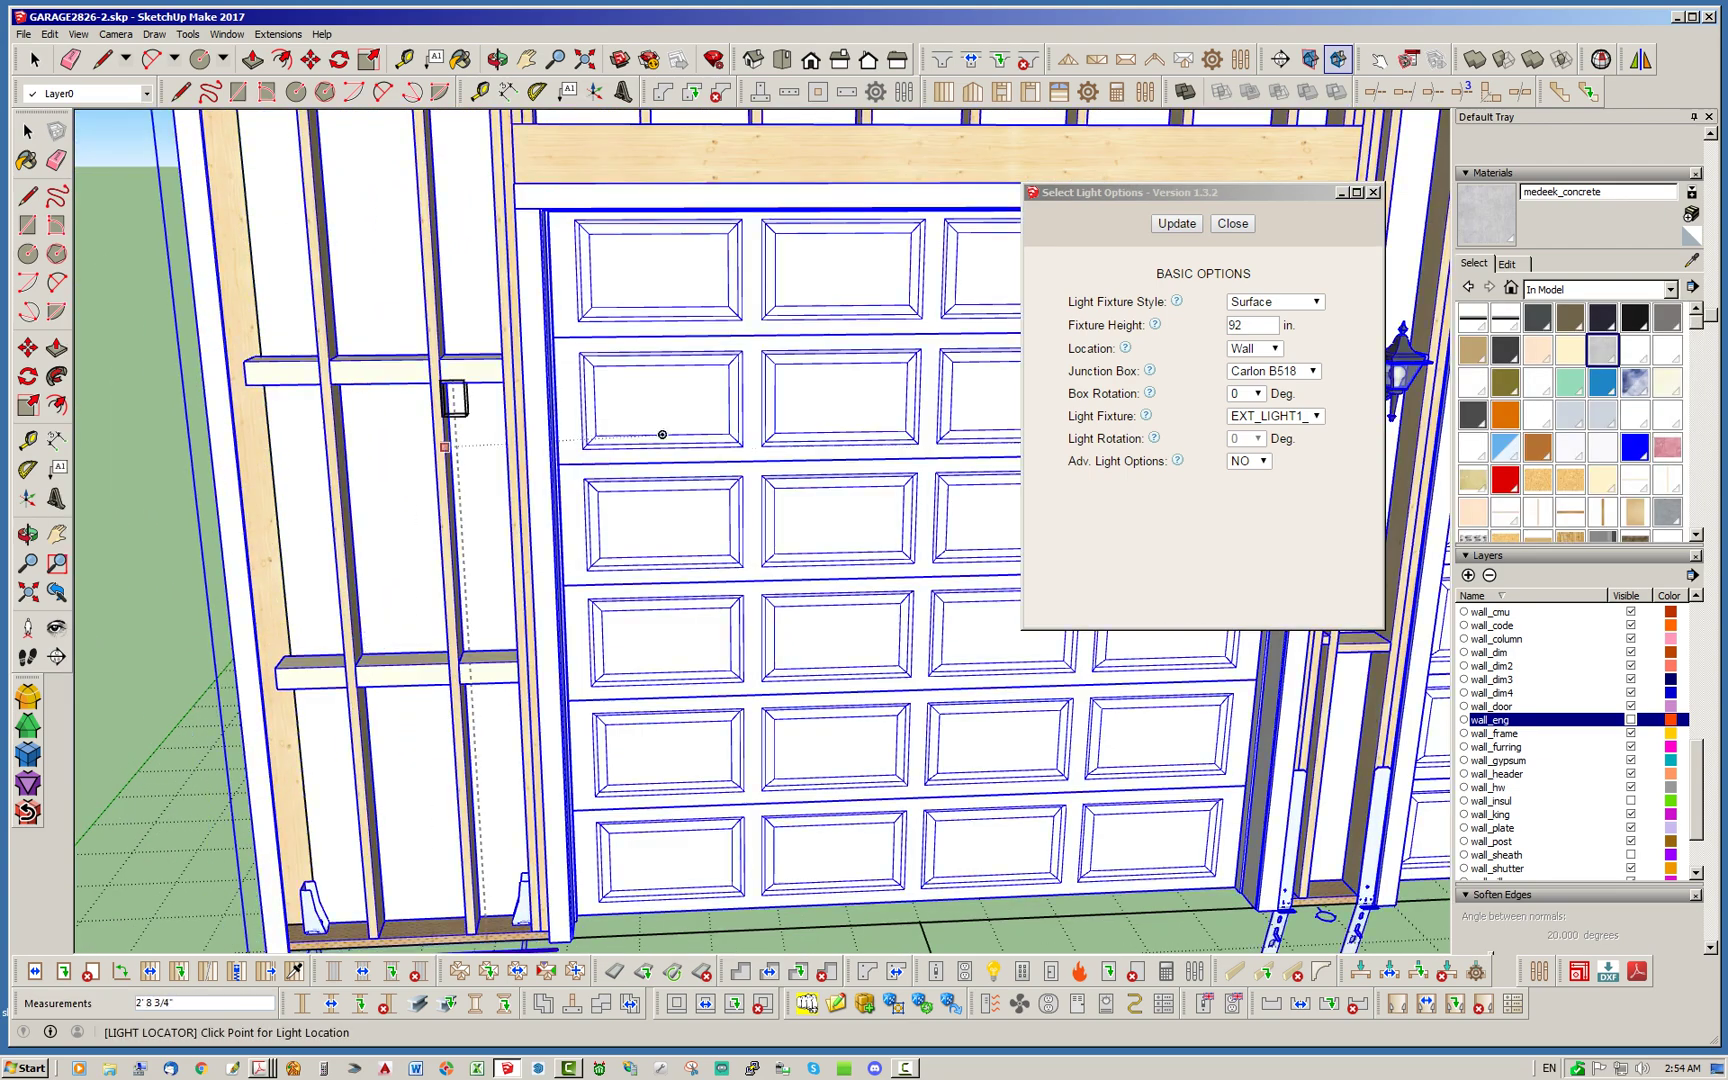
{"action": "scroll", "coordinate": [443, 398], "scroll_direction": "up", "scroll_amount": 3}
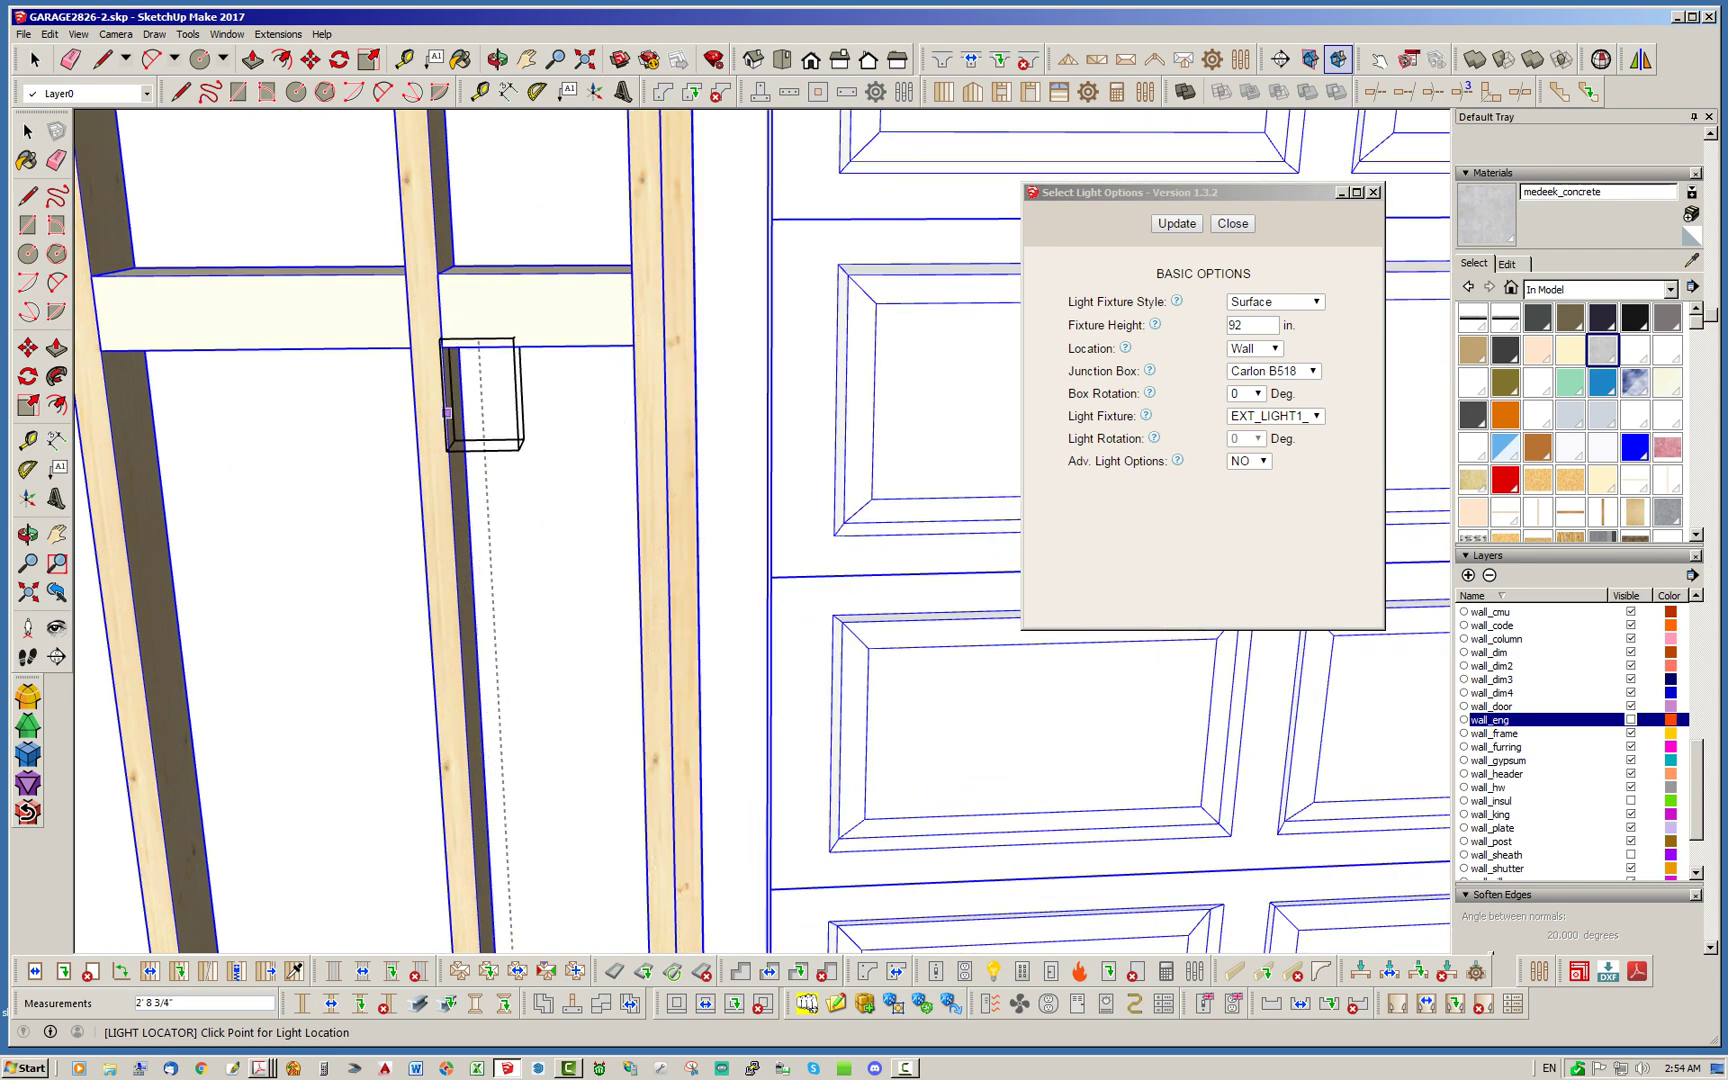
Place the surface wall light at the 92 in. fixture height on the stud nearest the left garage door, and finish light placement
{"action": "left_click", "coordinate": [447, 416]}
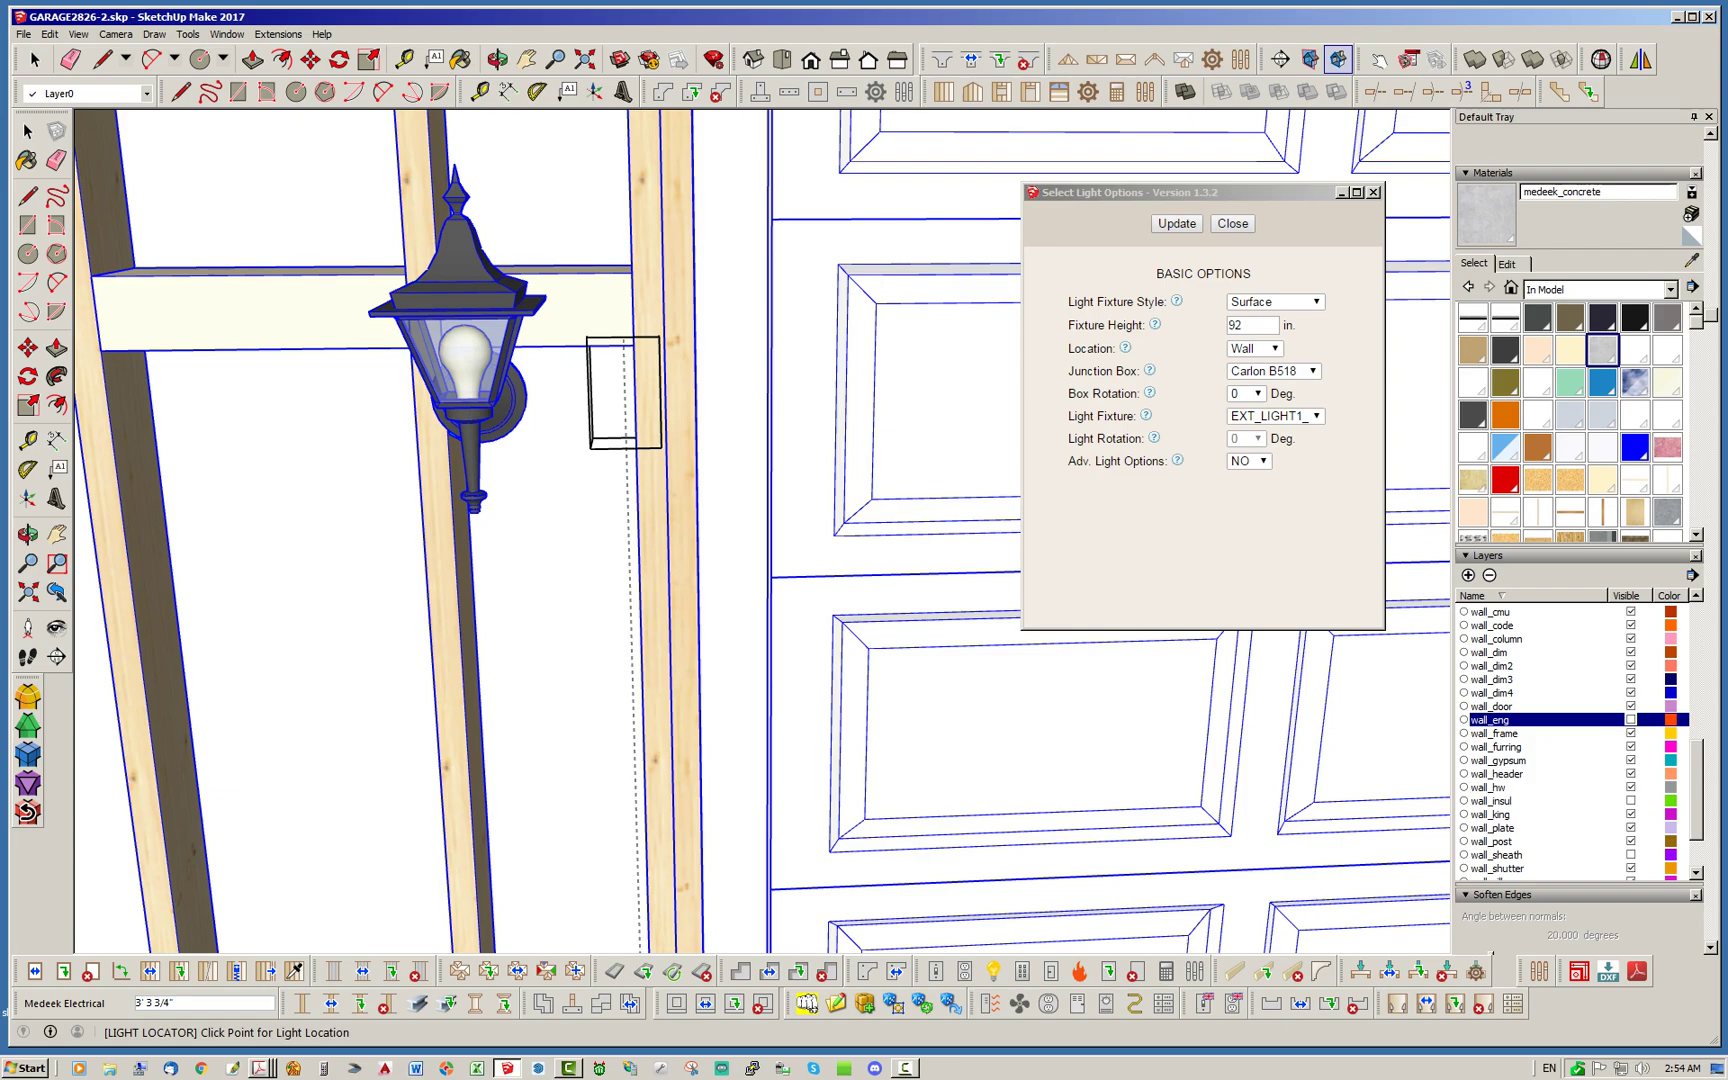
{"action": "mouse_move", "coordinate": [609, 341]}
{"action": "middle_mouse_down"}
{"action": "mouse_move", "coordinate": [505, 330]}
{"action": "mouse_move", "coordinate": [600, 365]}
{"action": "middle_mouse_up"}
{"action": "scroll", "coordinate": [423, 331], "scroll_direction": "down", "scroll_amount": 8}
{"action": "key", "text": "space"}
{"action": "scroll", "coordinate": [405, 425], "scroll_direction": "down", "scroll_amount": 4}
{"action": "middle_click_drag", "start_coordinate": [405, 425], "coordinate": [545, 375]}
{"action": "scroll", "coordinate": [514, 352], "scroll_direction": "up", "scroll_amount": 1}
{"action": "scroll", "coordinate": [490, 352], "scroll_direction": "up", "scroll_amount": 4}
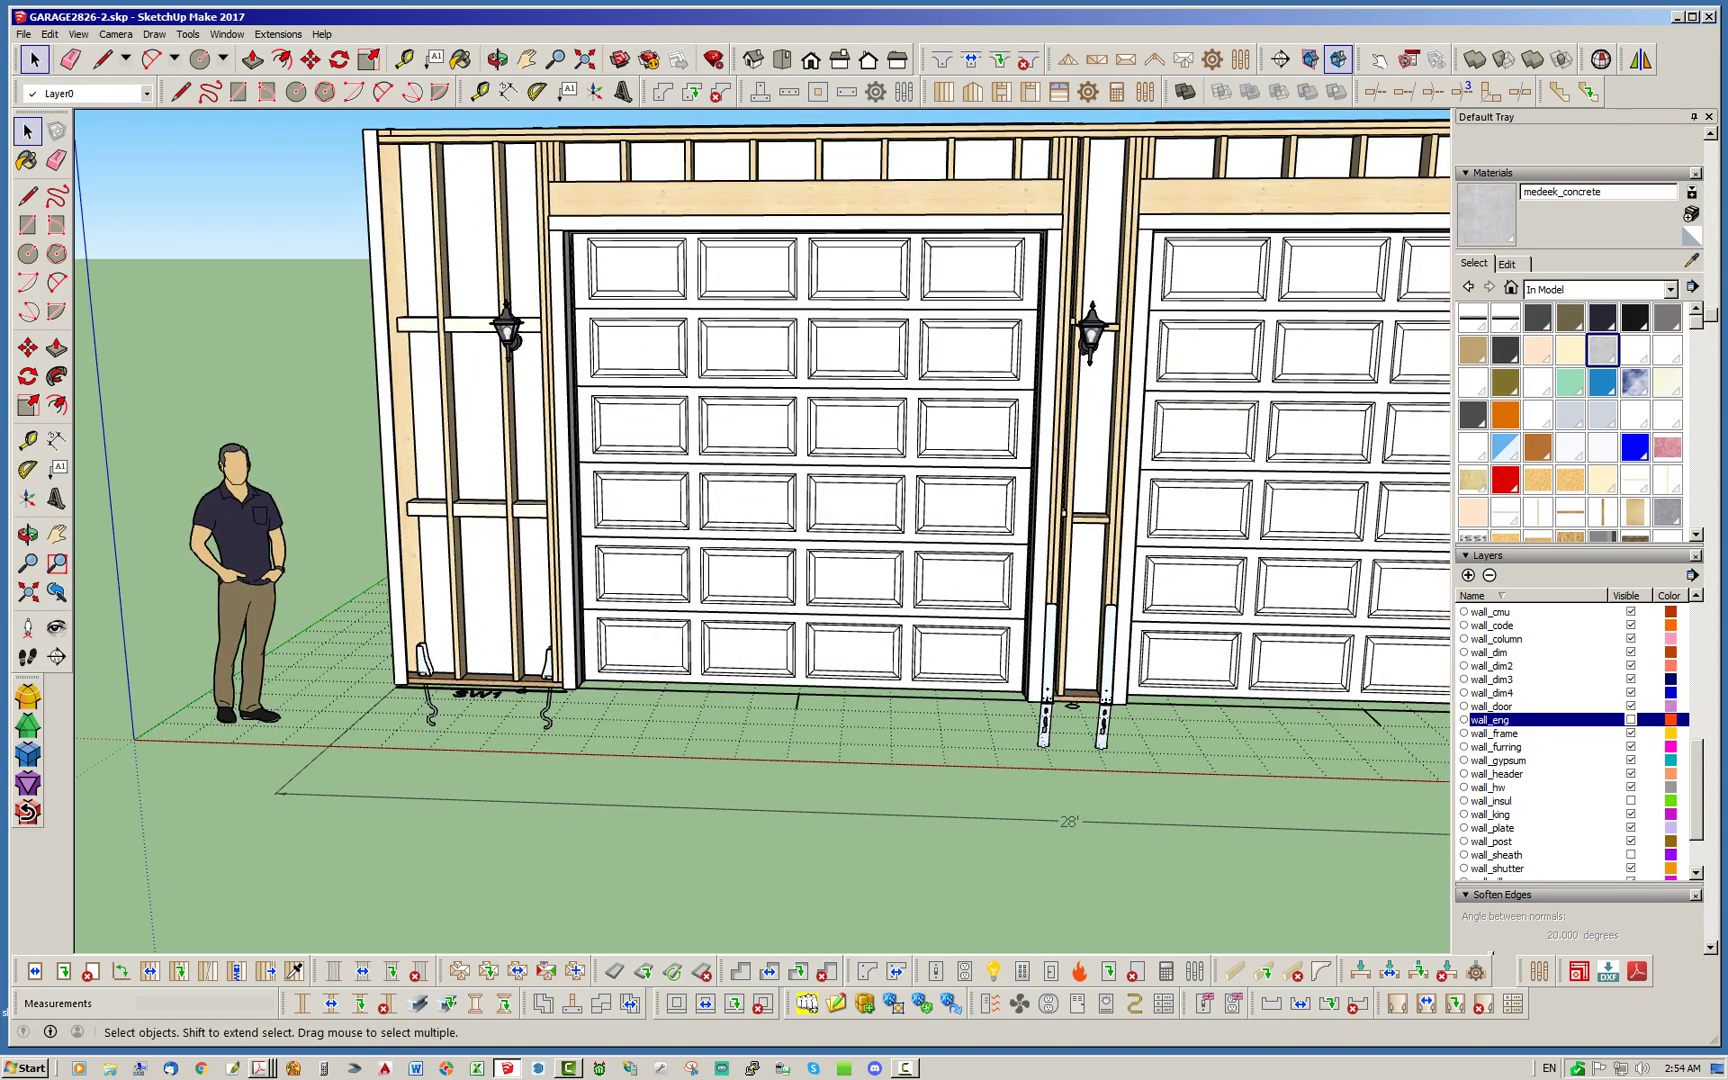
{"action": "scroll", "coordinate": [548, 378], "scroll_direction": "up", "scroll_amount": 1}
{"action": "mouse_move", "coordinate": [316, 386]}
{"action": "middle_mouse_down"}
{"action": "mouse_move", "coordinate": [347, 390]}
{"action": "mouse_move", "coordinate": [285, 420]}
{"action": "mouse_move", "coordinate": [324, 420]}
{"action": "middle_mouse_up"}
Examine how the middle light's junction box sits against the stud and blocking between the two garage doors
{"action": "scroll", "coordinate": [347, 390], "scroll_direction": "down", "scroll_amount": 5}
{"action": "middle_click_drag", "start_coordinate": [790, 392], "coordinate": [690, 405]}
{"action": "scroll", "coordinate": [810, 366], "scroll_direction": "up", "scroll_amount": 4}
{"action": "scroll", "coordinate": [752, 386], "scroll_direction": "up", "scroll_amount": 8}
{"action": "left_click", "coordinate": [752, 386]}
{"action": "left_click", "coordinate": [181, 92]}
{"action": "scroll", "coordinate": [748, 480], "scroll_direction": "up", "scroll_amount": 5}
{"action": "scroll", "coordinate": [527, 482], "scroll_direction": "down", "scroll_amount": 3}
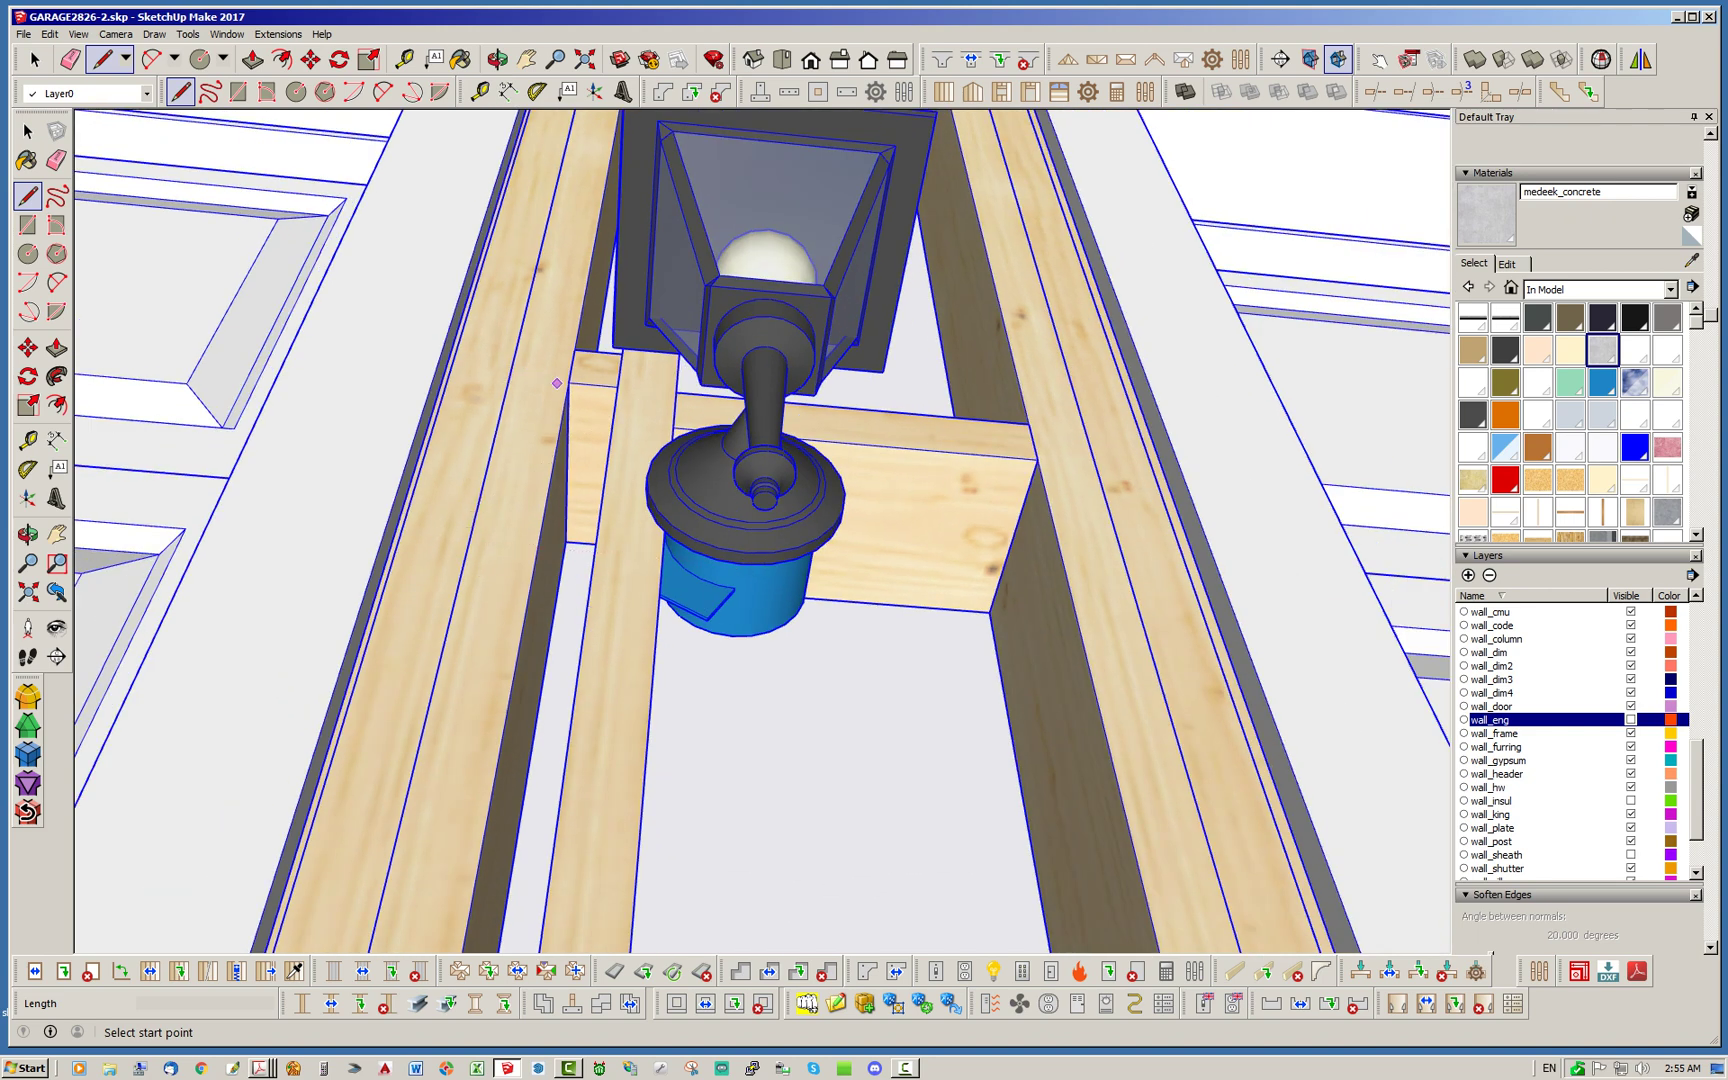
{"action": "key", "text": "space"}
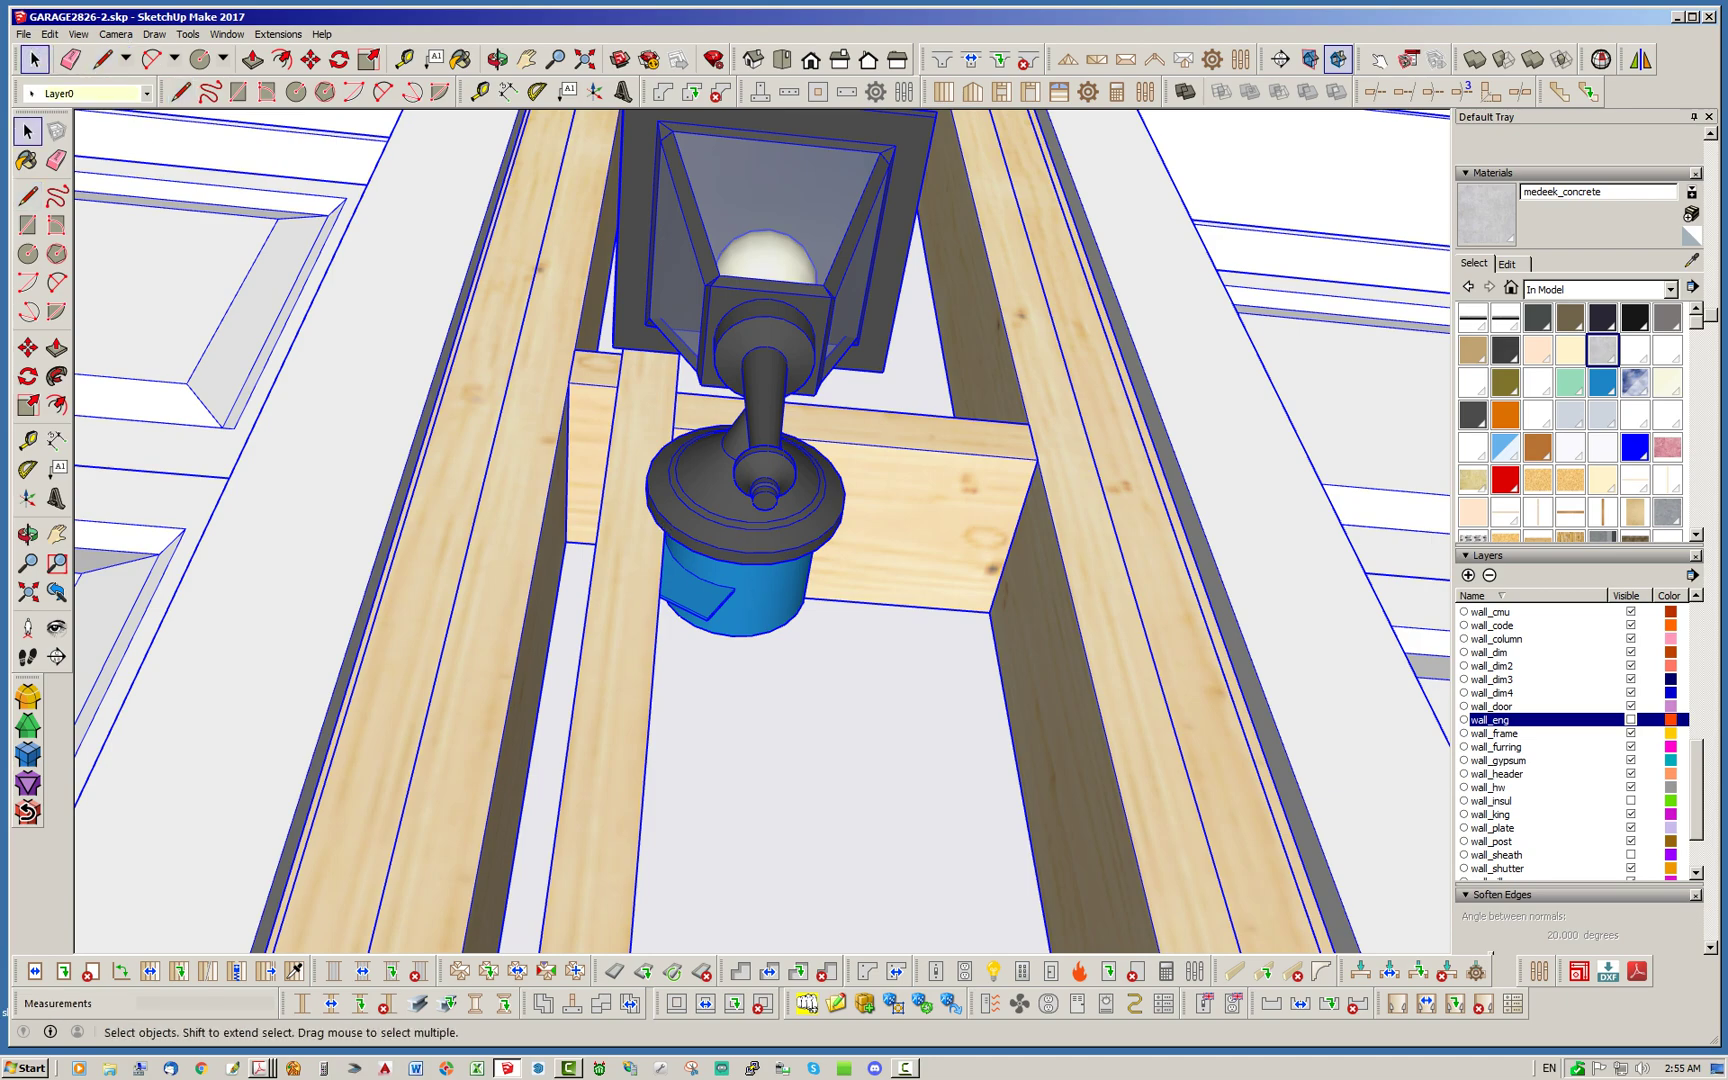
{"action": "middle_click_drag", "start_coordinate": [748, 480], "coordinate": [748, 430]}
{"action": "scroll", "coordinate": [720, 450], "scroll_direction": "down", "scroll_amount": 3}
{"action": "scroll", "coordinate": [752, 488], "scroll_direction": "down", "scroll_amount": 5}
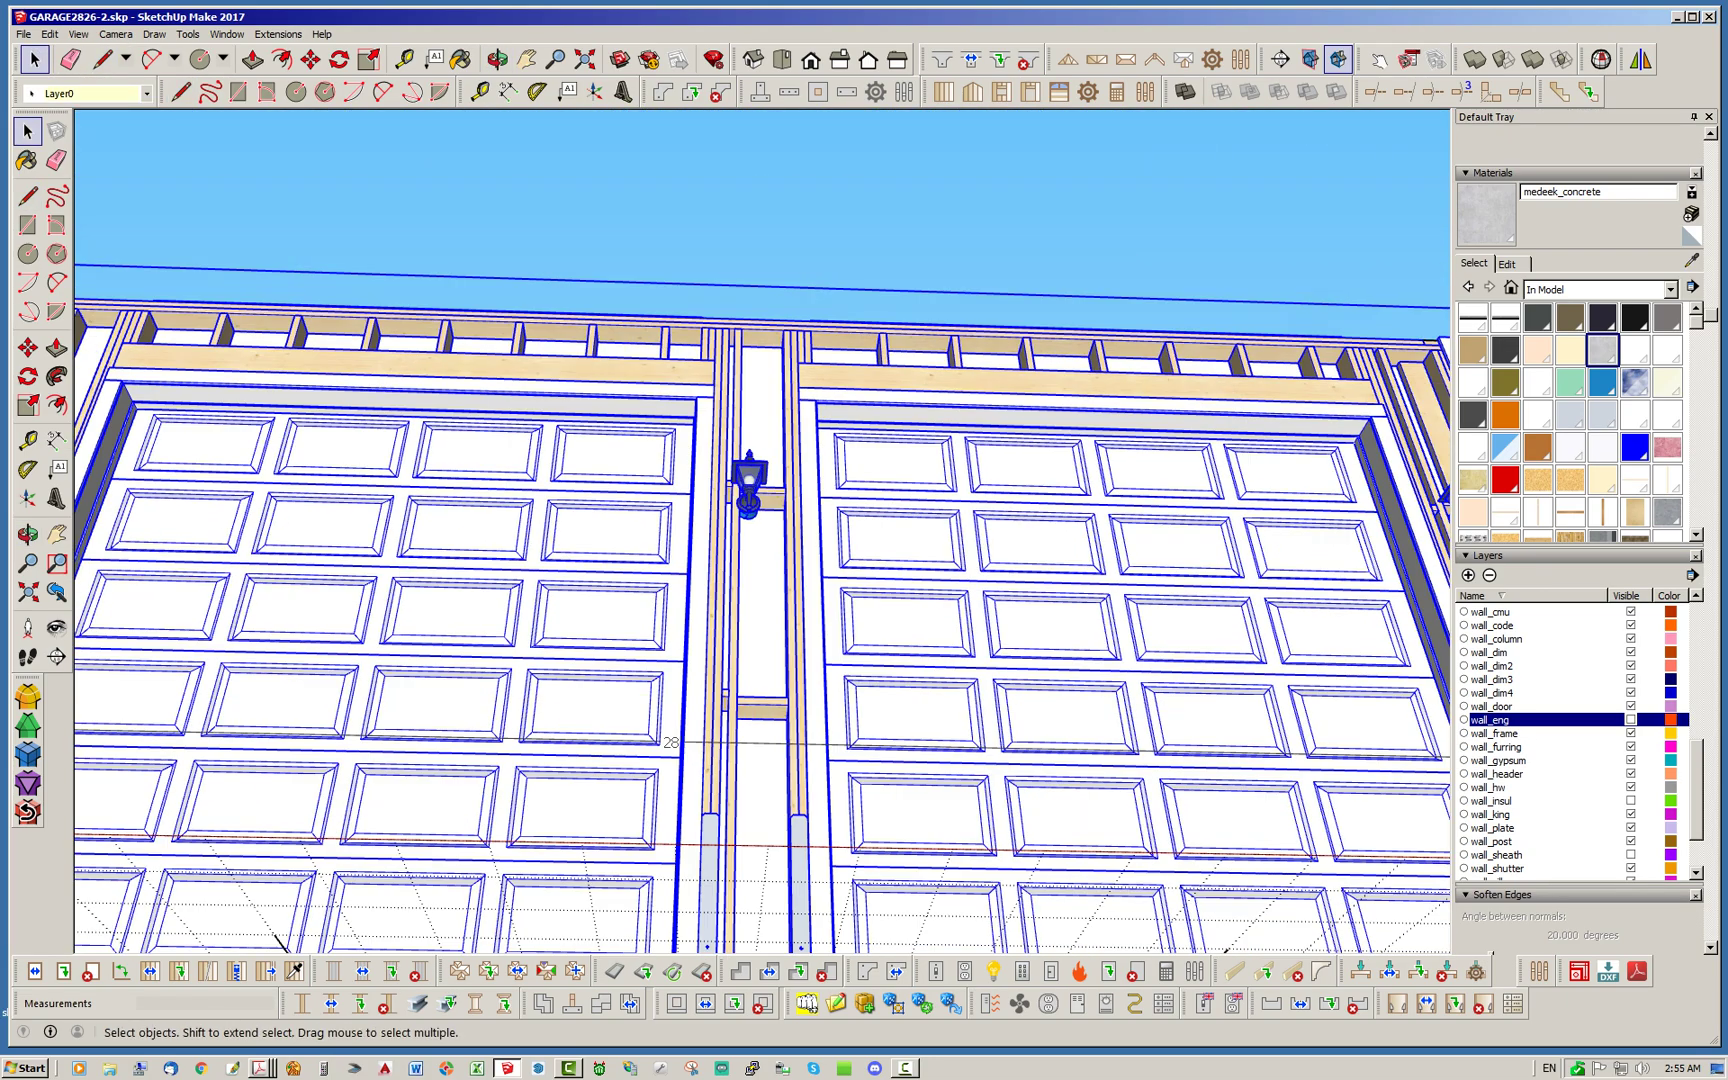
{"action": "scroll", "coordinate": [748, 485], "scroll_direction": "down", "scroll_amount": 3}
{"action": "scroll", "coordinate": [748, 485], "scroll_direction": "up", "scroll_amount": 5}
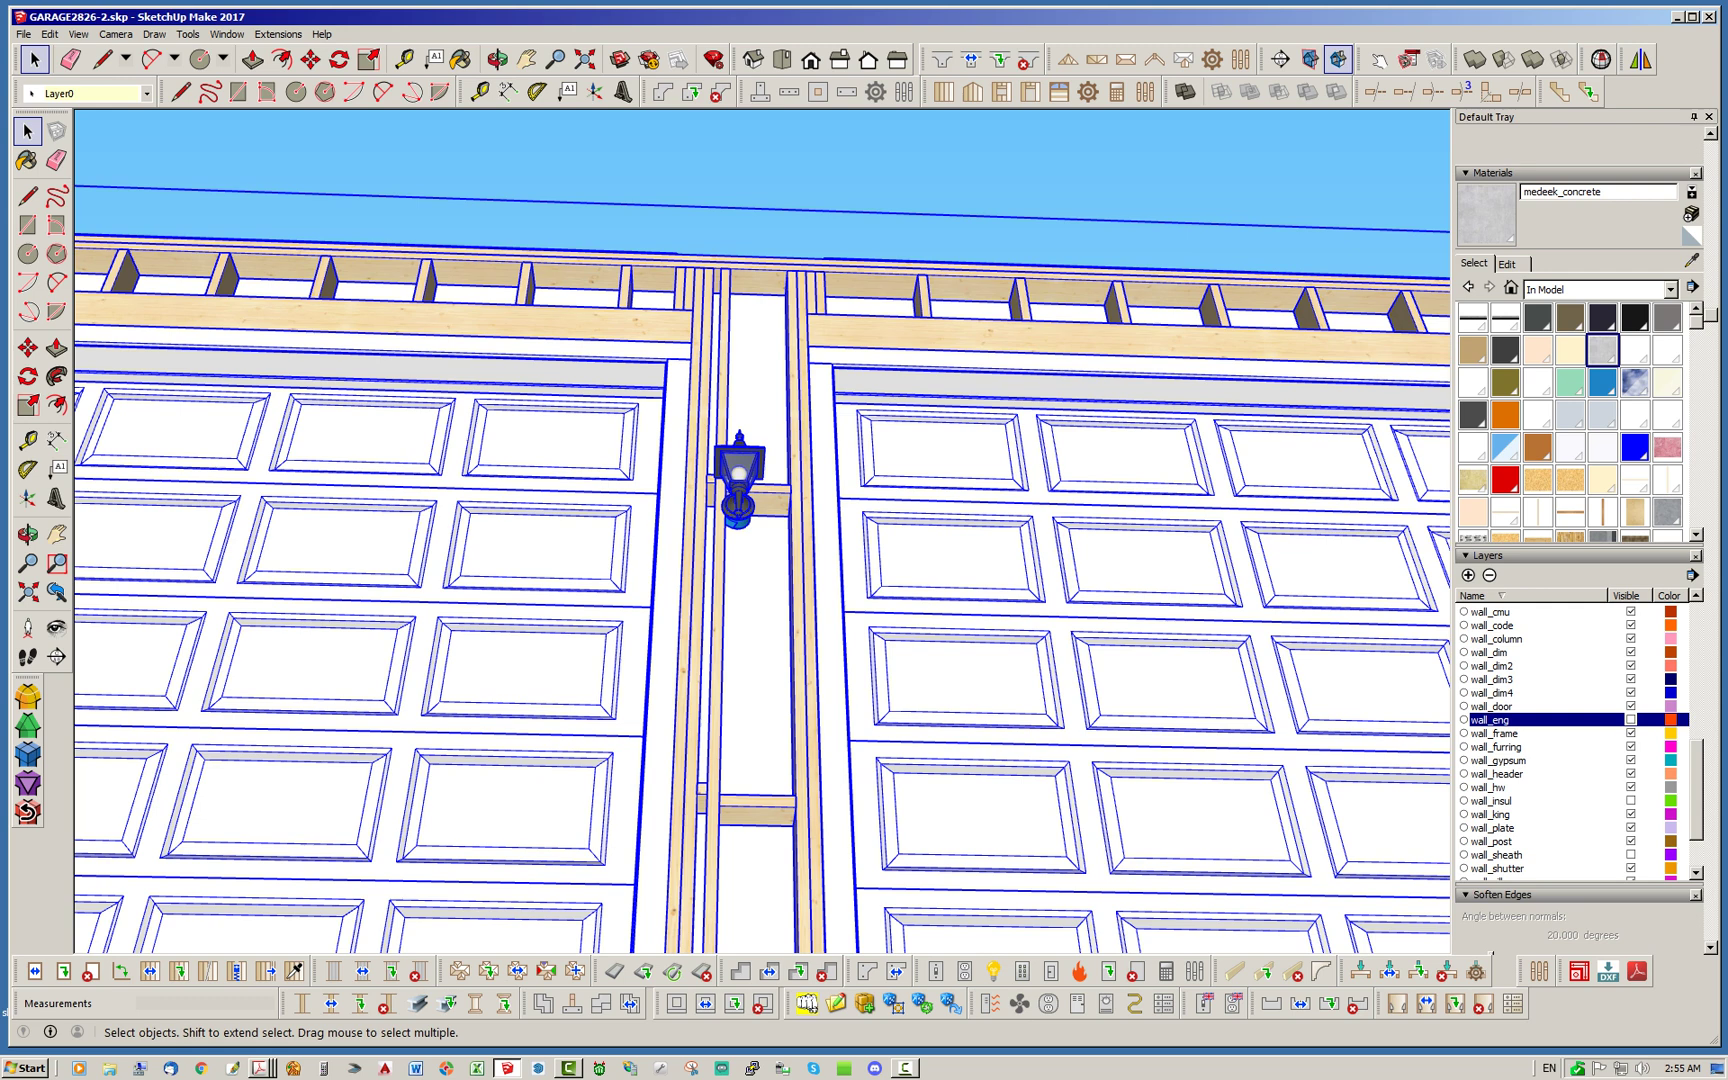
{"action": "scroll", "coordinate": [740, 480], "scroll_direction": "up", "scroll_amount": 2}
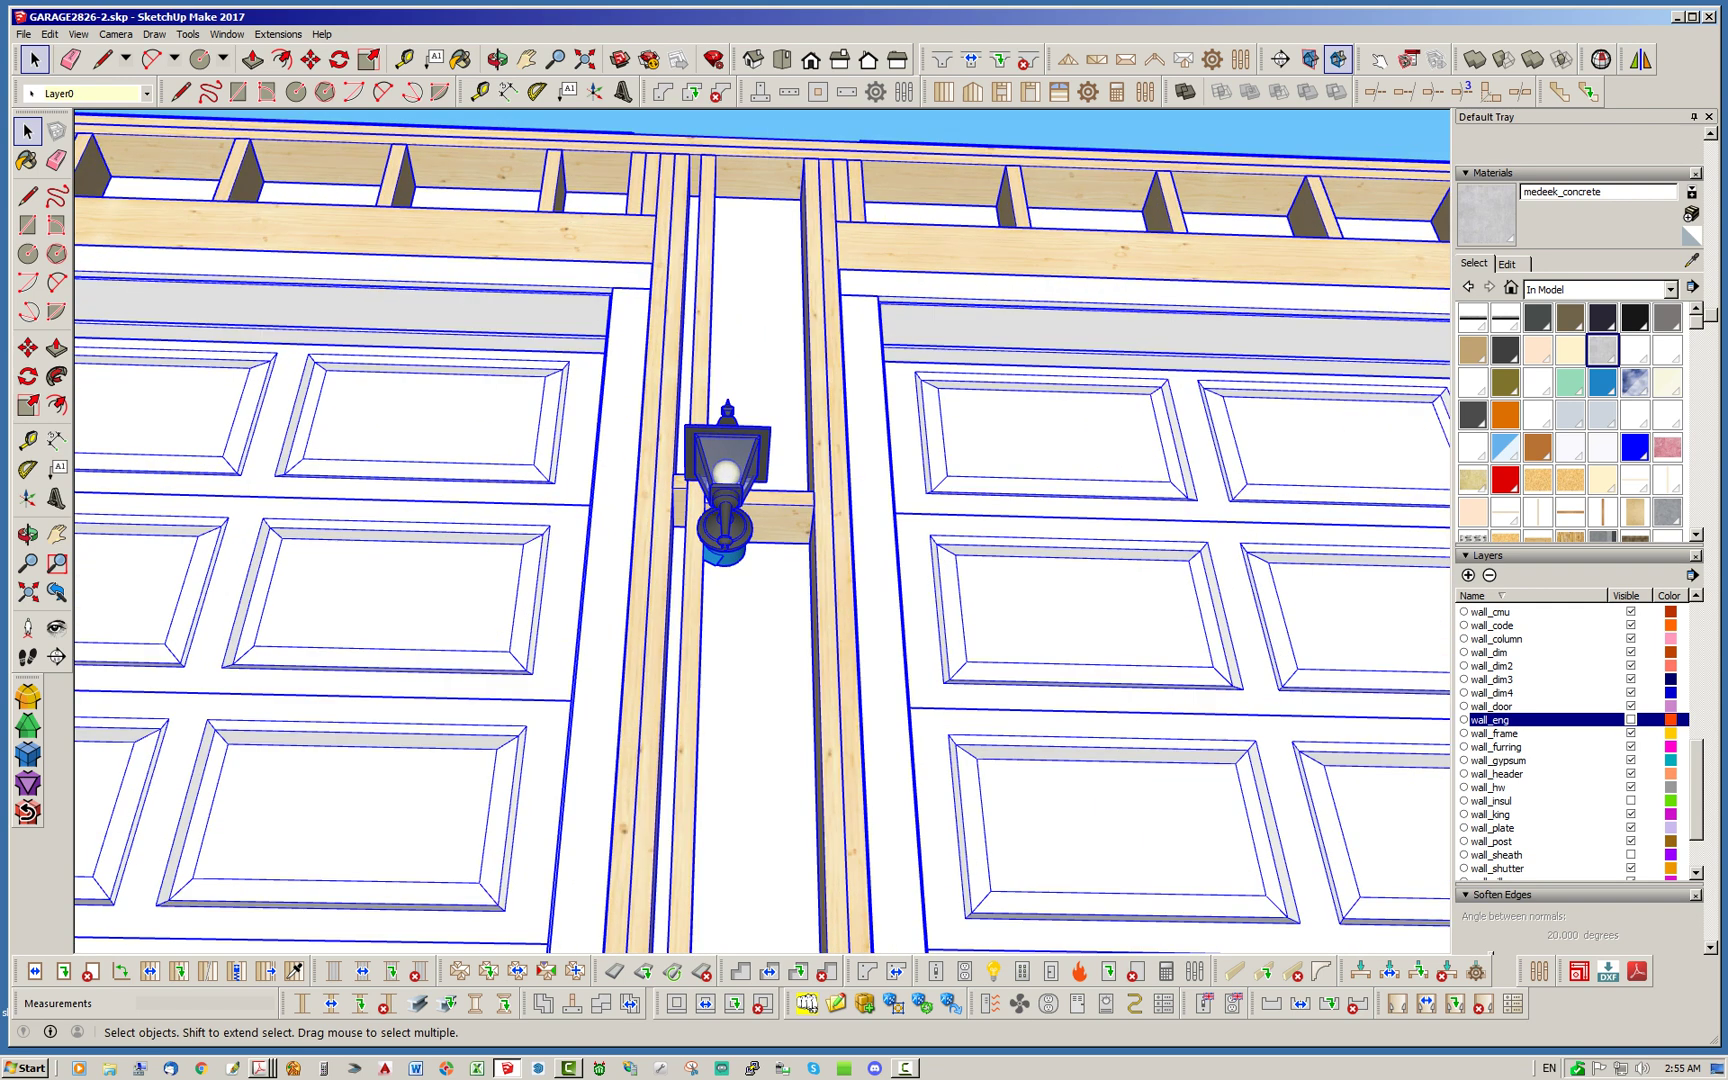
Open the front wall group and move the middle light about 1 5/8" to the right along its blocking, clear of the stud
{"action": "double_click", "coordinate": [735, 482]}
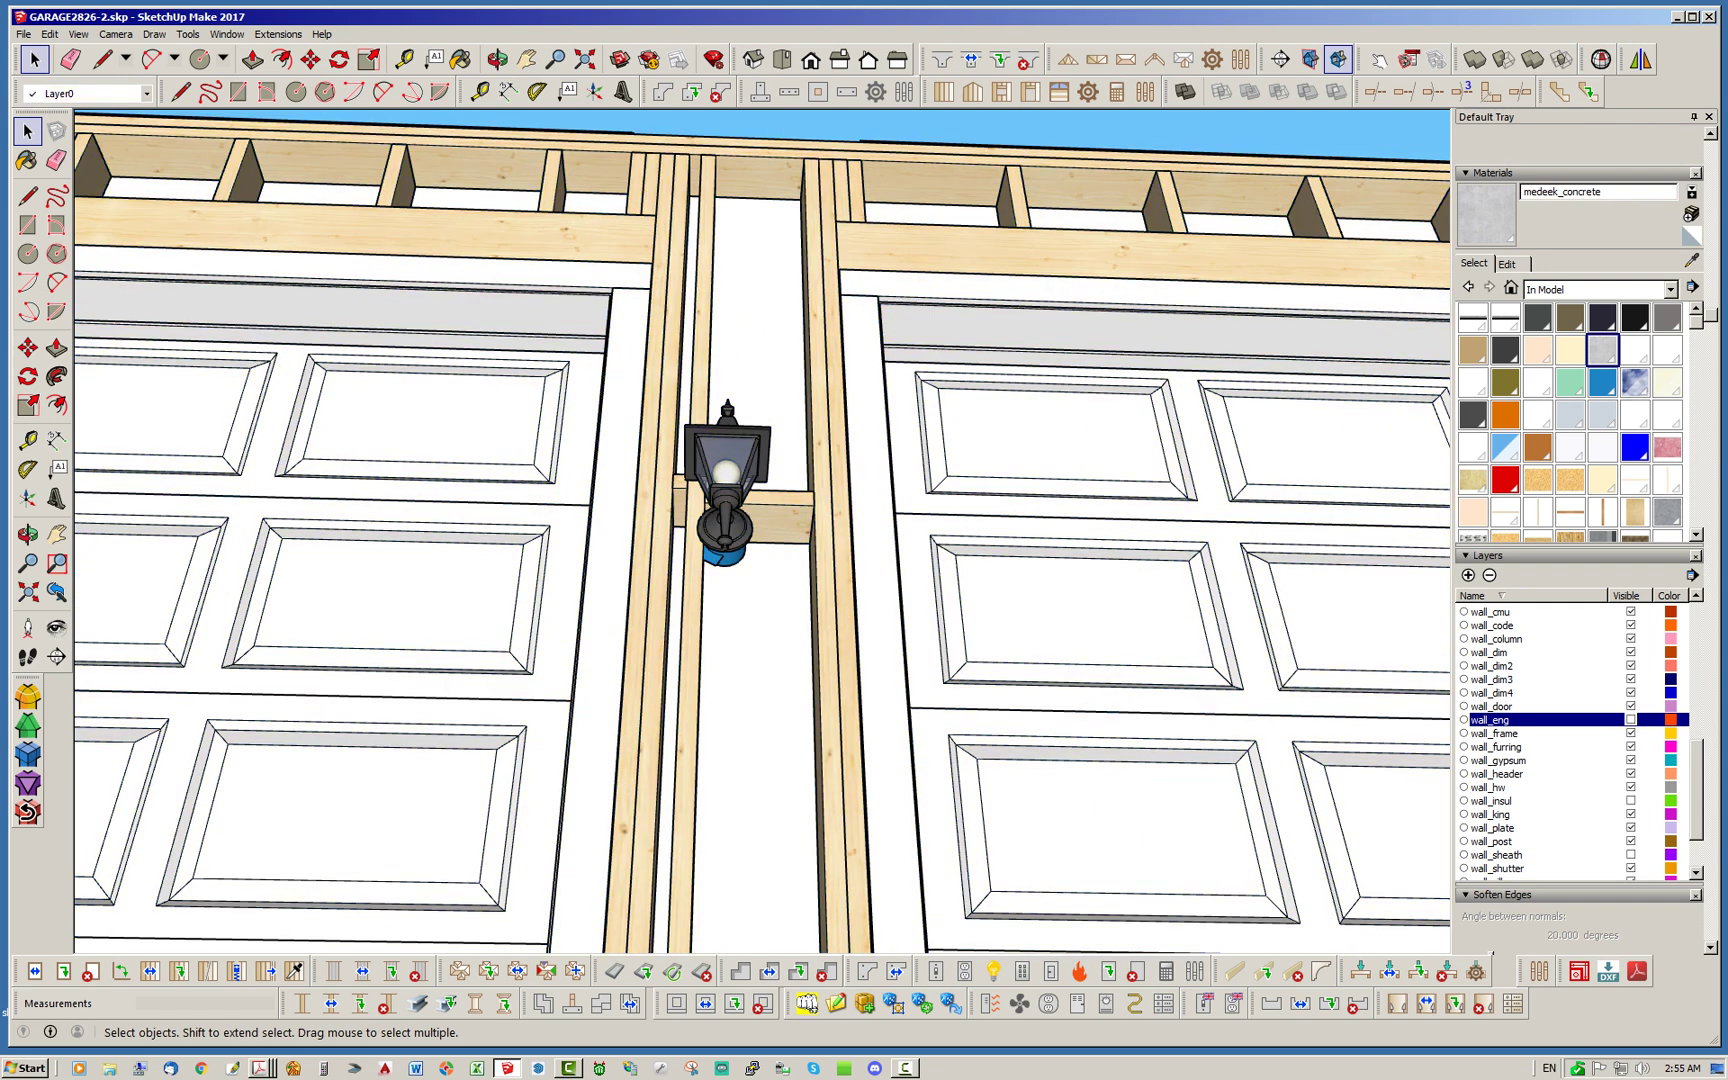
{"action": "left_click", "coordinate": [727, 470]}
{"action": "left_click", "coordinate": [310, 60]}
{"action": "scroll", "coordinate": [792, 515], "scroll_direction": "up", "scroll_amount": 4}
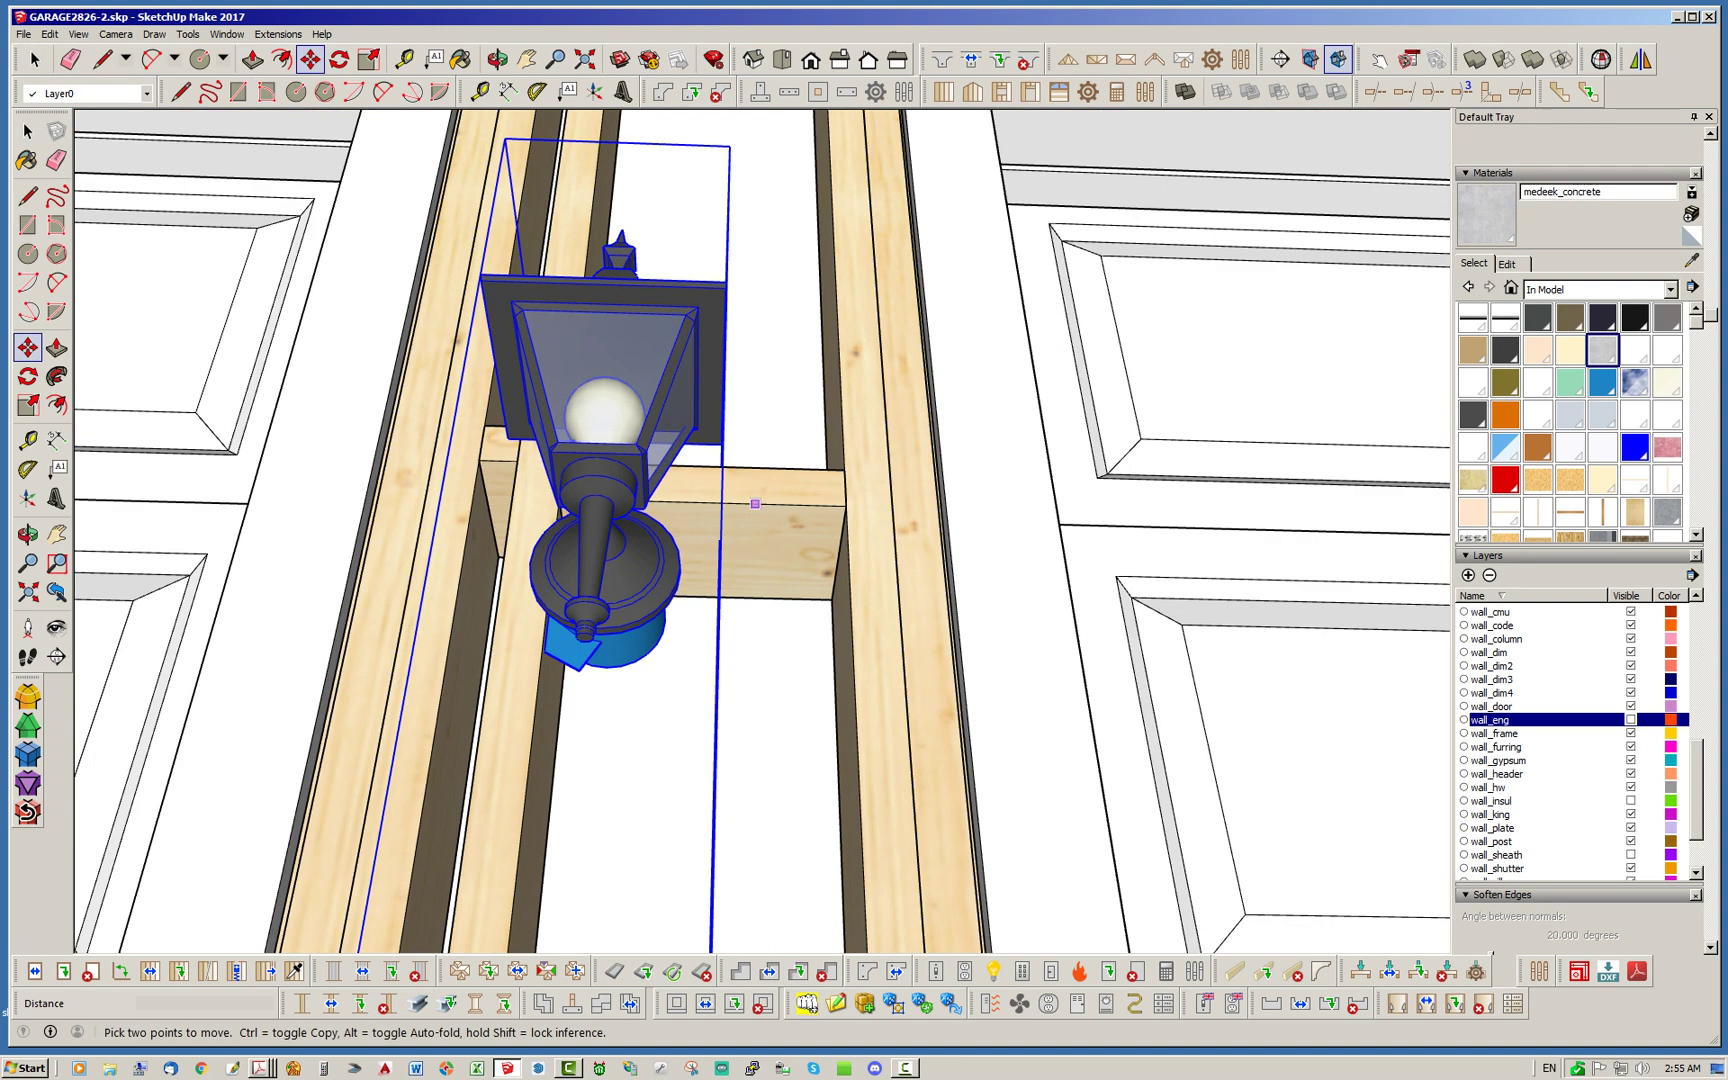
{"action": "left_click", "coordinate": [755, 504]}
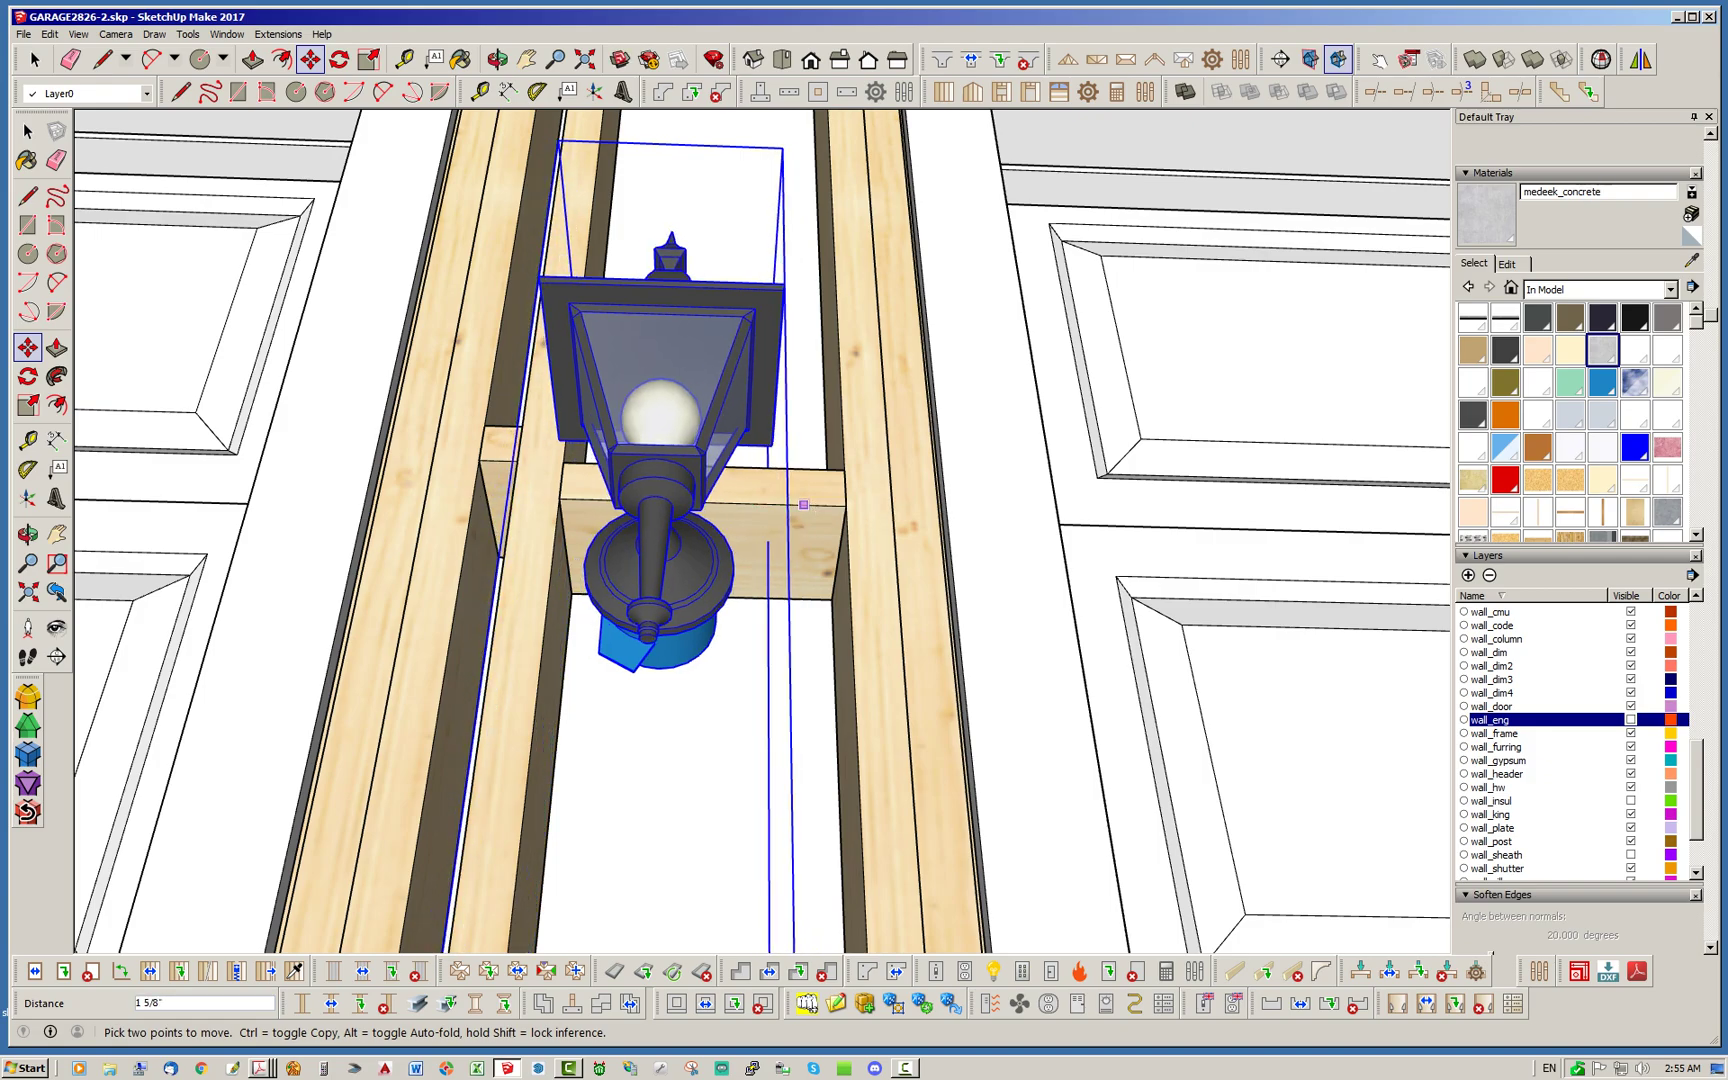
{"action": "scroll", "coordinate": [803, 504], "scroll_direction": "down", "scroll_amount": 6}
{"action": "middle_click_drag", "start_coordinate": [810, 526], "coordinate": [704, 694]}
{"action": "scroll", "coordinate": [742, 622], "scroll_direction": "up", "scroll_amount": 8}
{"action": "scroll", "coordinate": [656, 400], "scroll_direction": "down", "scroll_amount": 3}
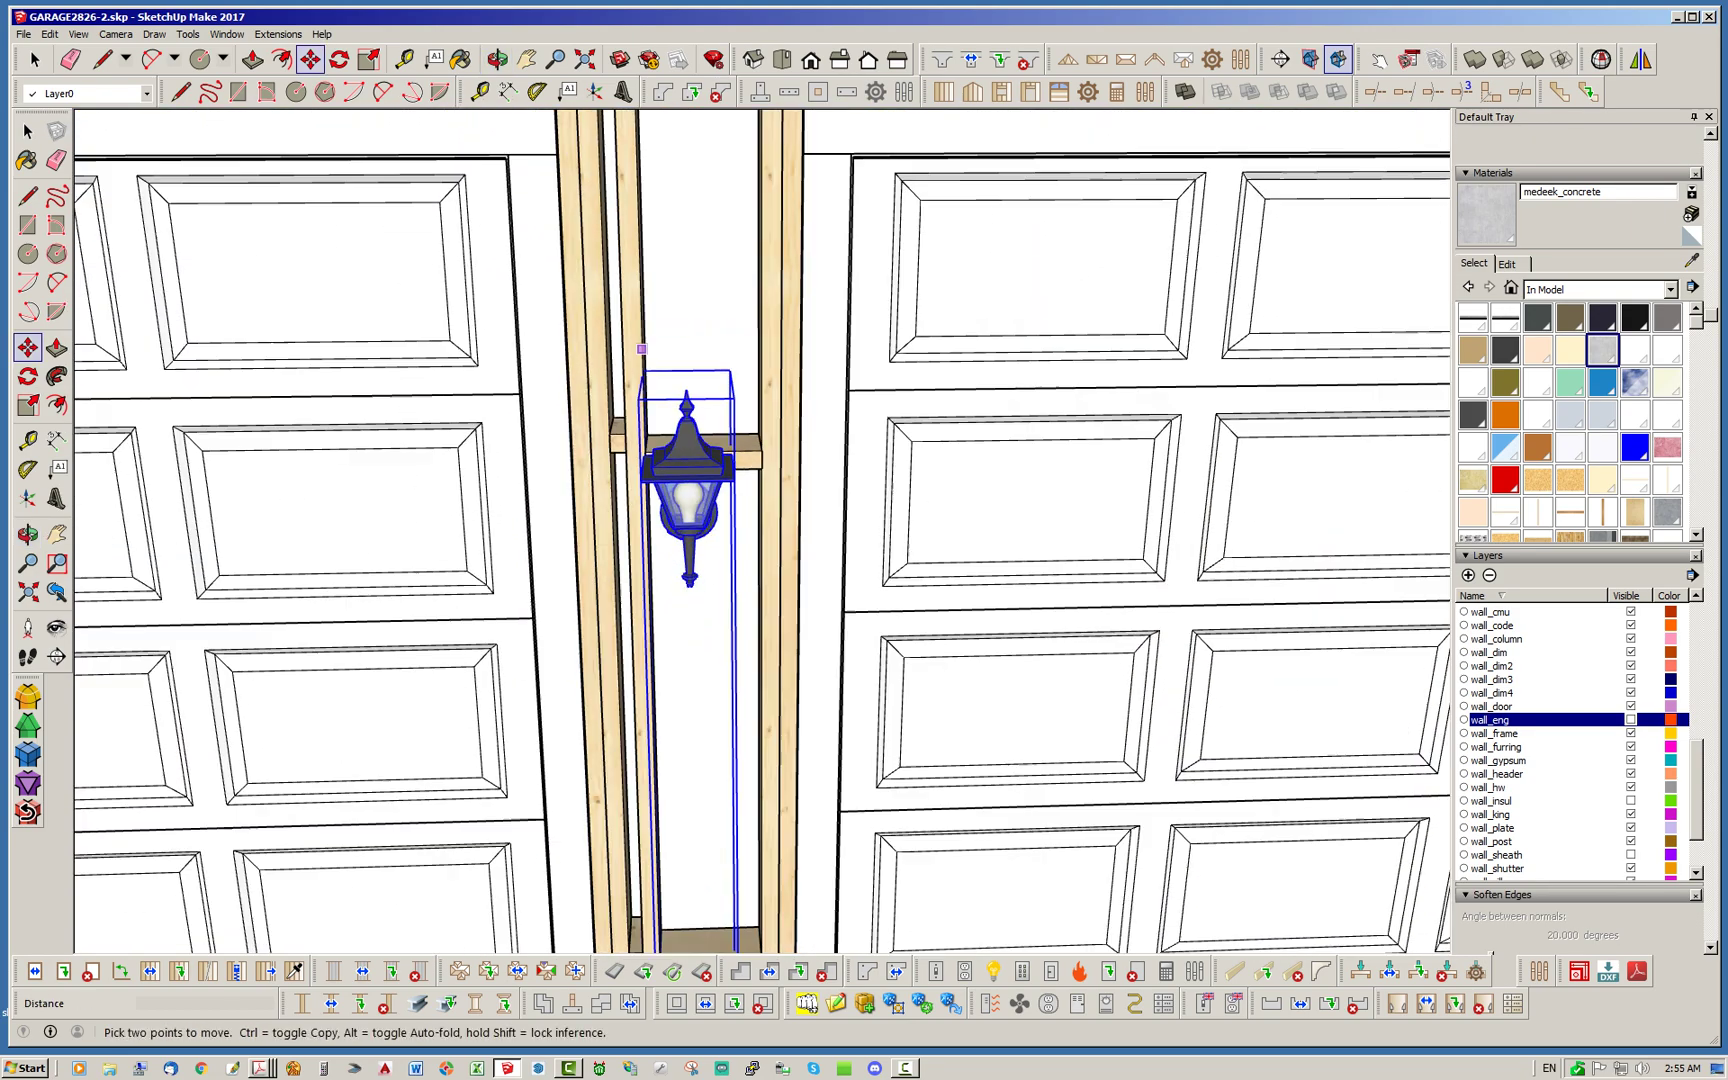
{"action": "scroll", "coordinate": [642, 349], "scroll_direction": "down", "scroll_amount": 5}
{"action": "key", "text": "space"}
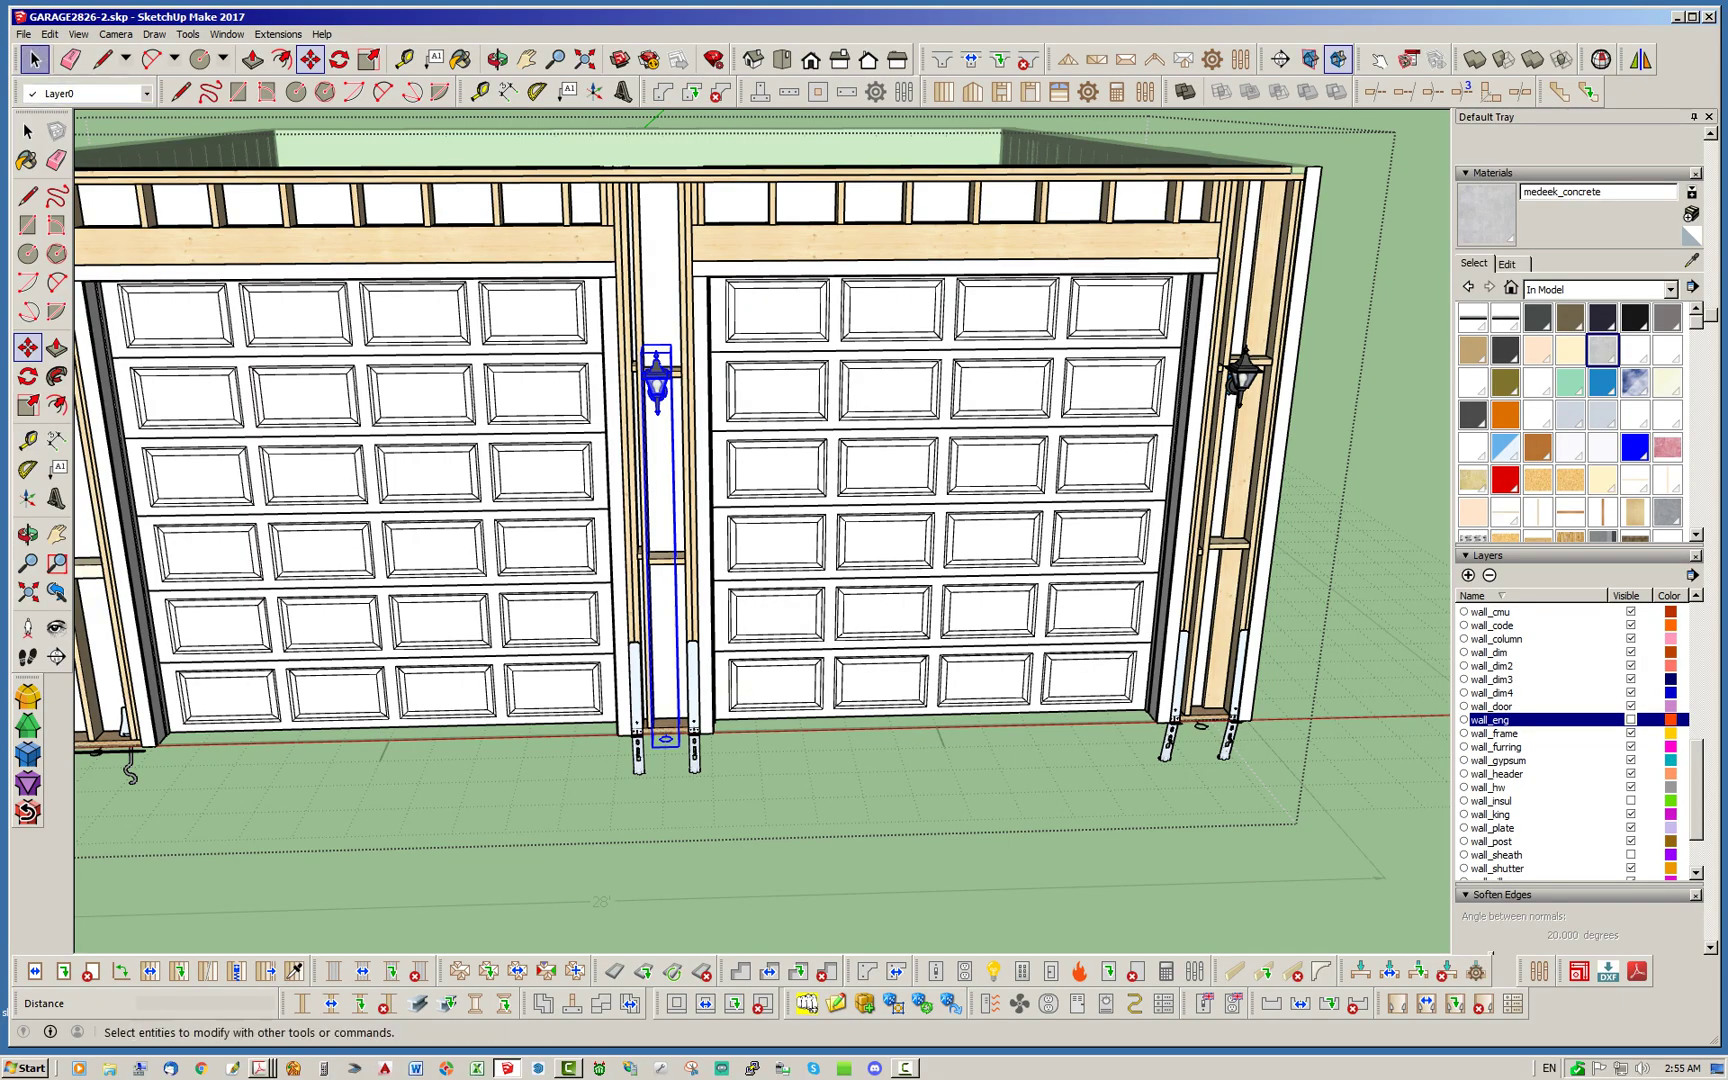
{"action": "left_click", "coordinate": [799, 885]}
Move the light beside the right garage door about 1" to the right, between the adjacent studs
{"action": "middle_click_drag", "start_coordinate": [790, 700], "coordinate": [685, 785]}
{"action": "scroll", "coordinate": [865, 470], "scroll_direction": "down", "scroll_amount": 2}
{"action": "middle_click_drag", "start_coordinate": [865, 470], "coordinate": [1160, 417]}
{"action": "scroll", "coordinate": [1160, 417], "scroll_direction": "up", "scroll_amount": 2}
{"action": "scroll", "coordinate": [1043, 384], "scroll_direction": "up", "scroll_amount": 8}
{"action": "left_click", "coordinate": [1035, 388]}
{"action": "left_click", "coordinate": [975, 420]}
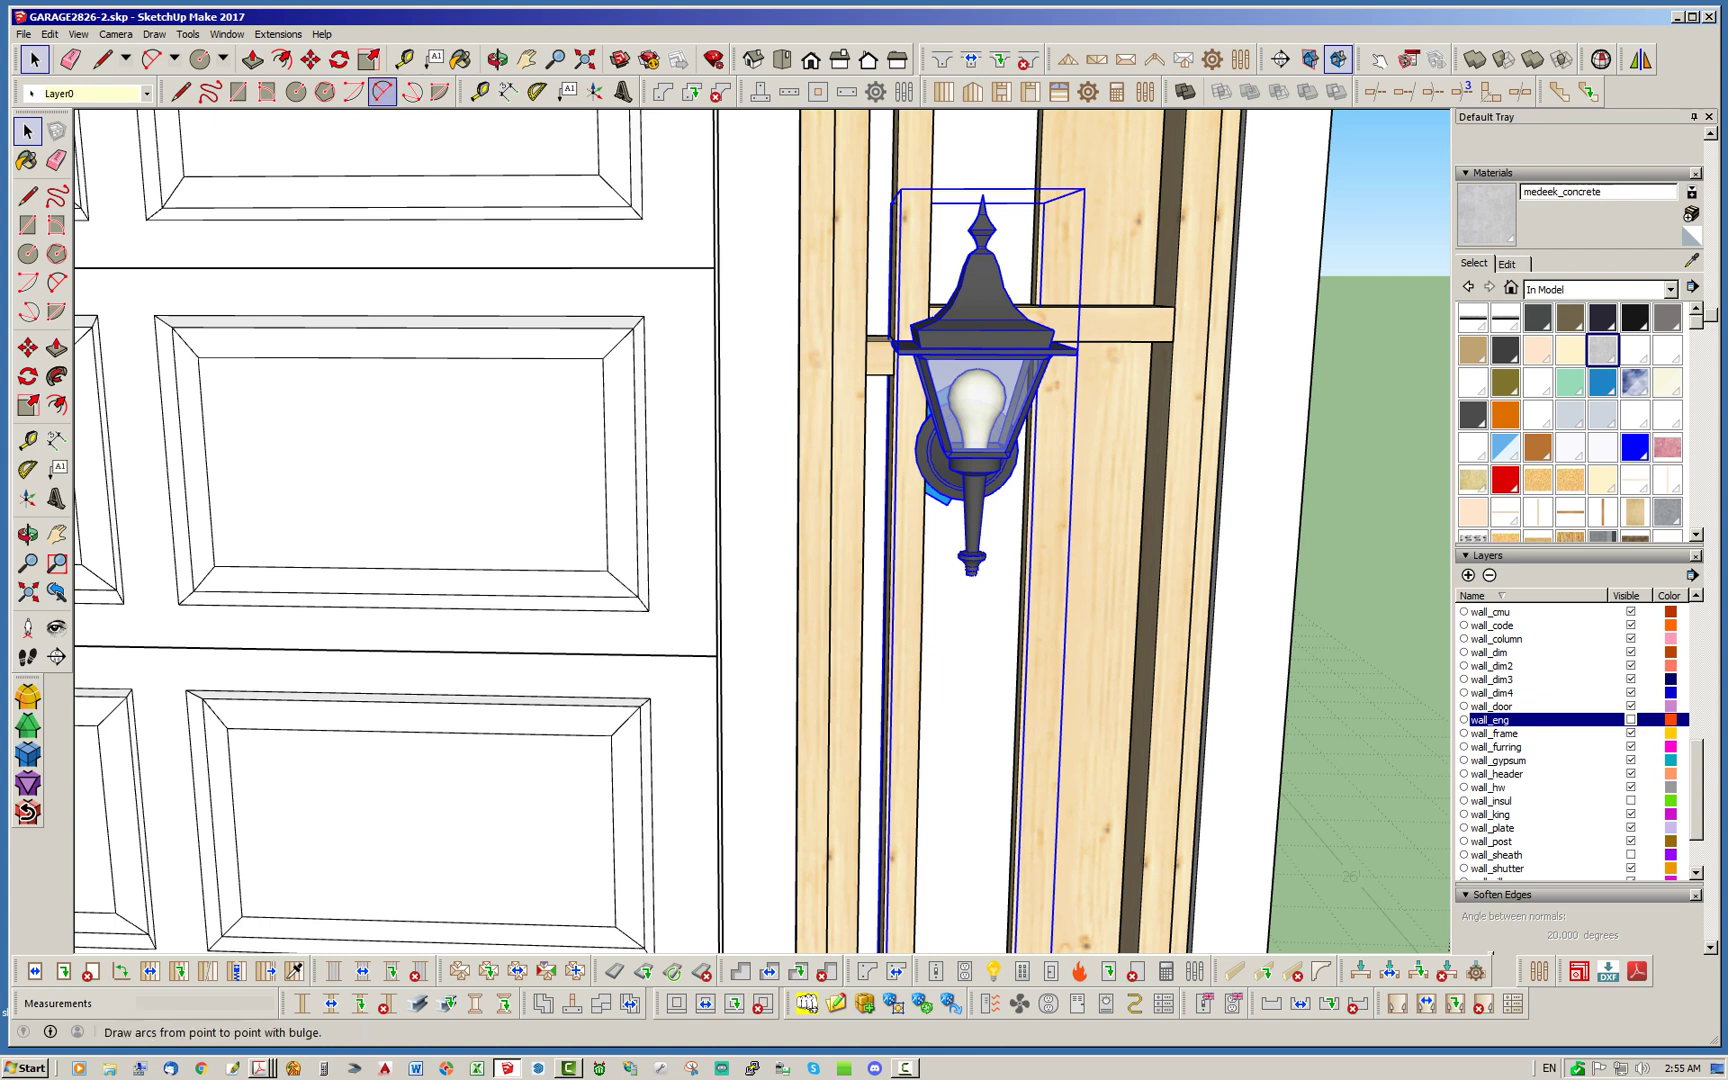
{"action": "left_click", "coordinate": [310, 59]}
{"action": "scroll", "coordinate": [1173, 323], "scroll_direction": "up", "scroll_amount": 2}
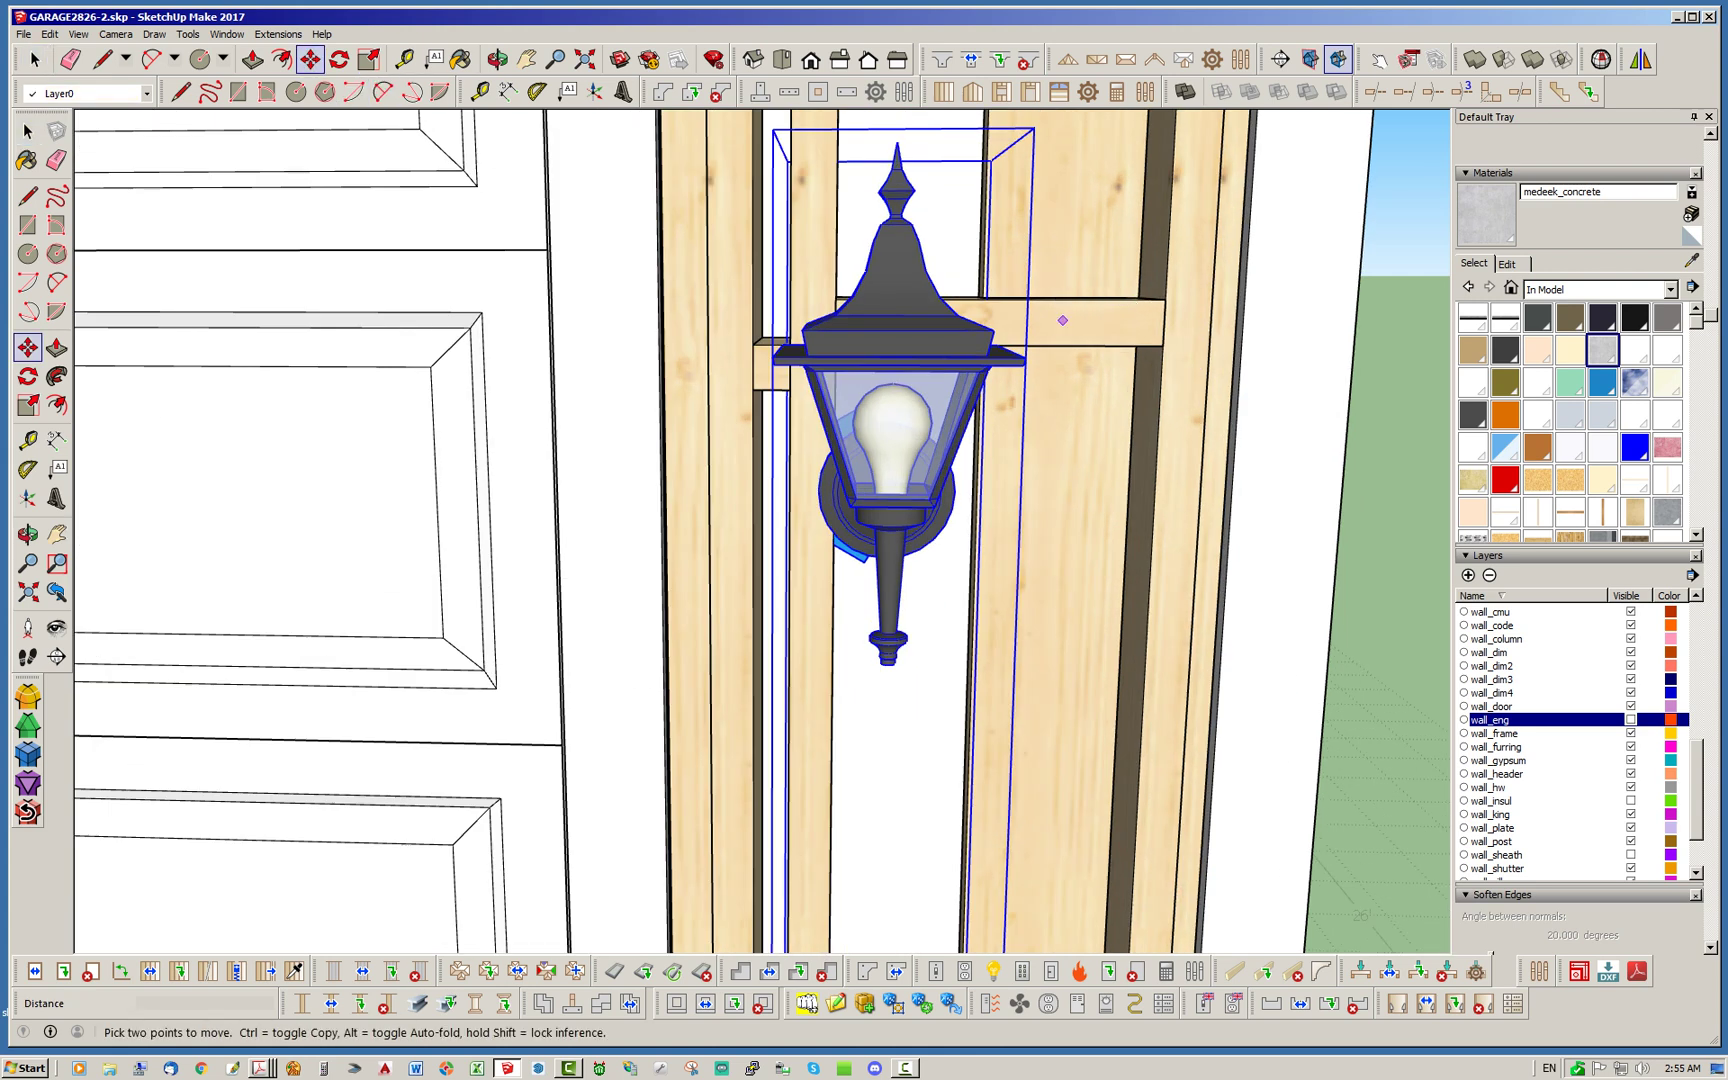
{"action": "left_click", "coordinate": [1063, 318]}
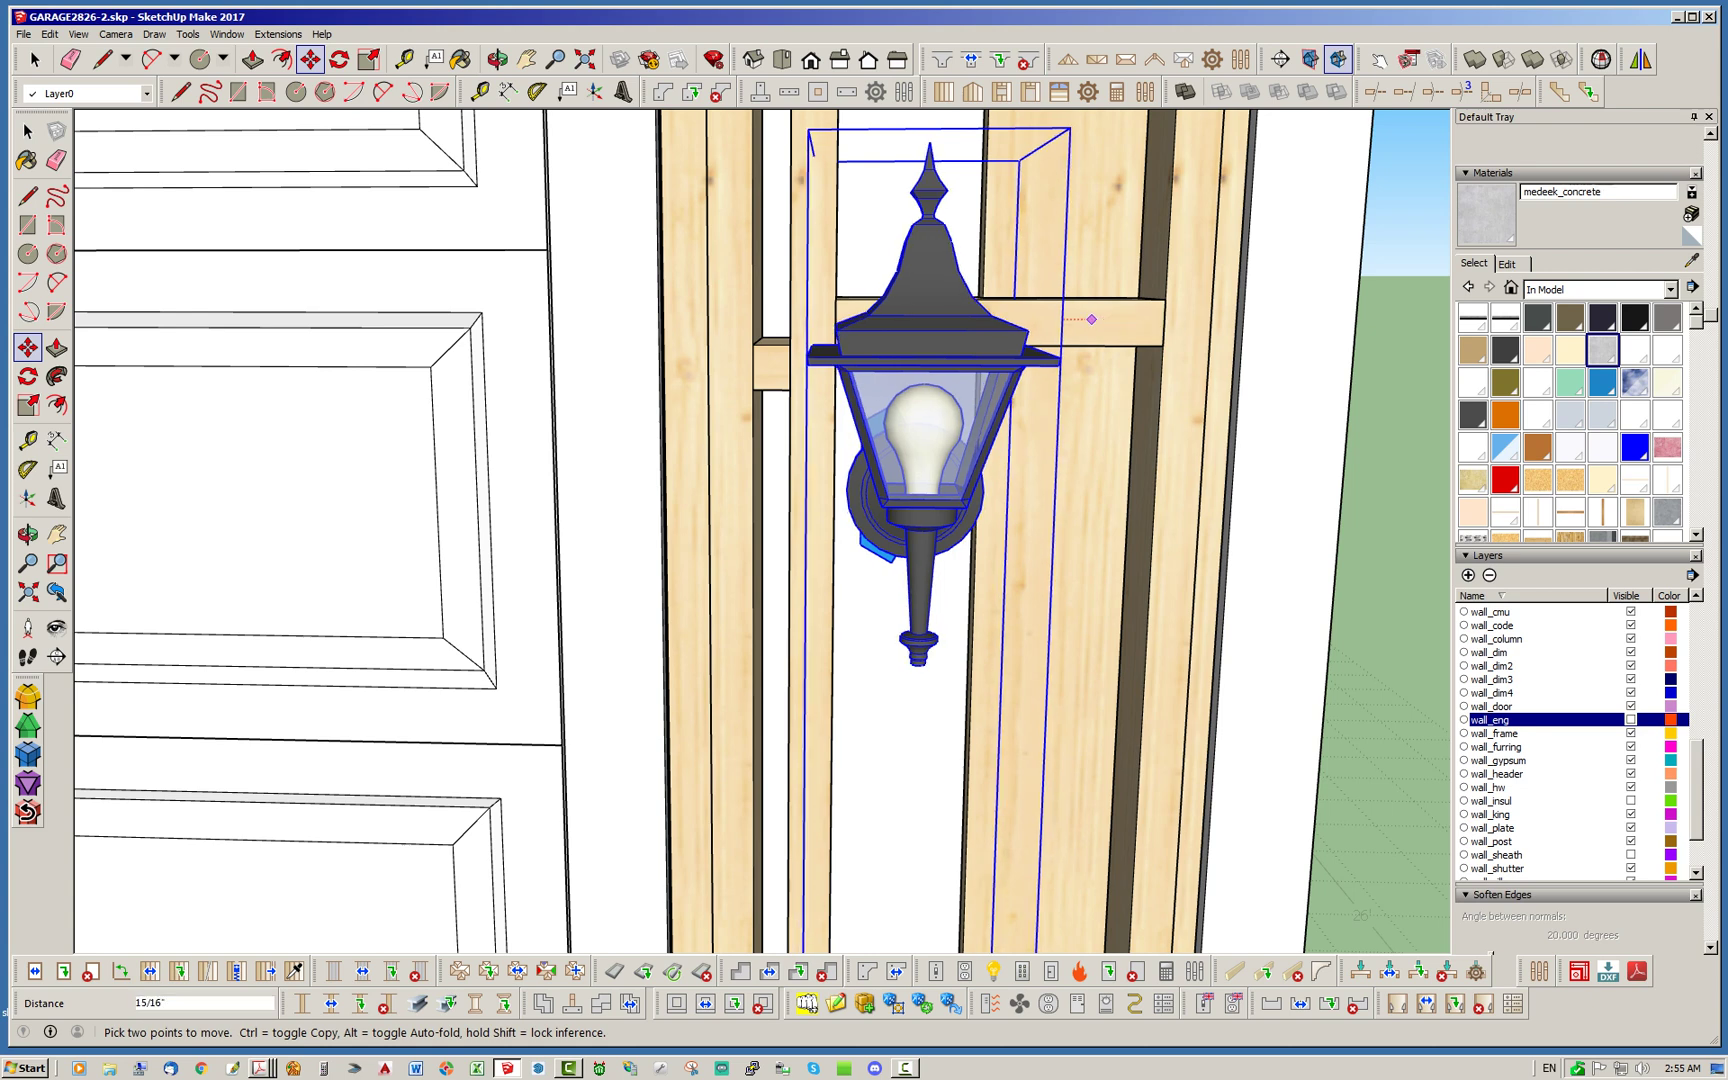
{"action": "key", "text": "Return"}
{"action": "left_click", "coordinate": [35, 59]}
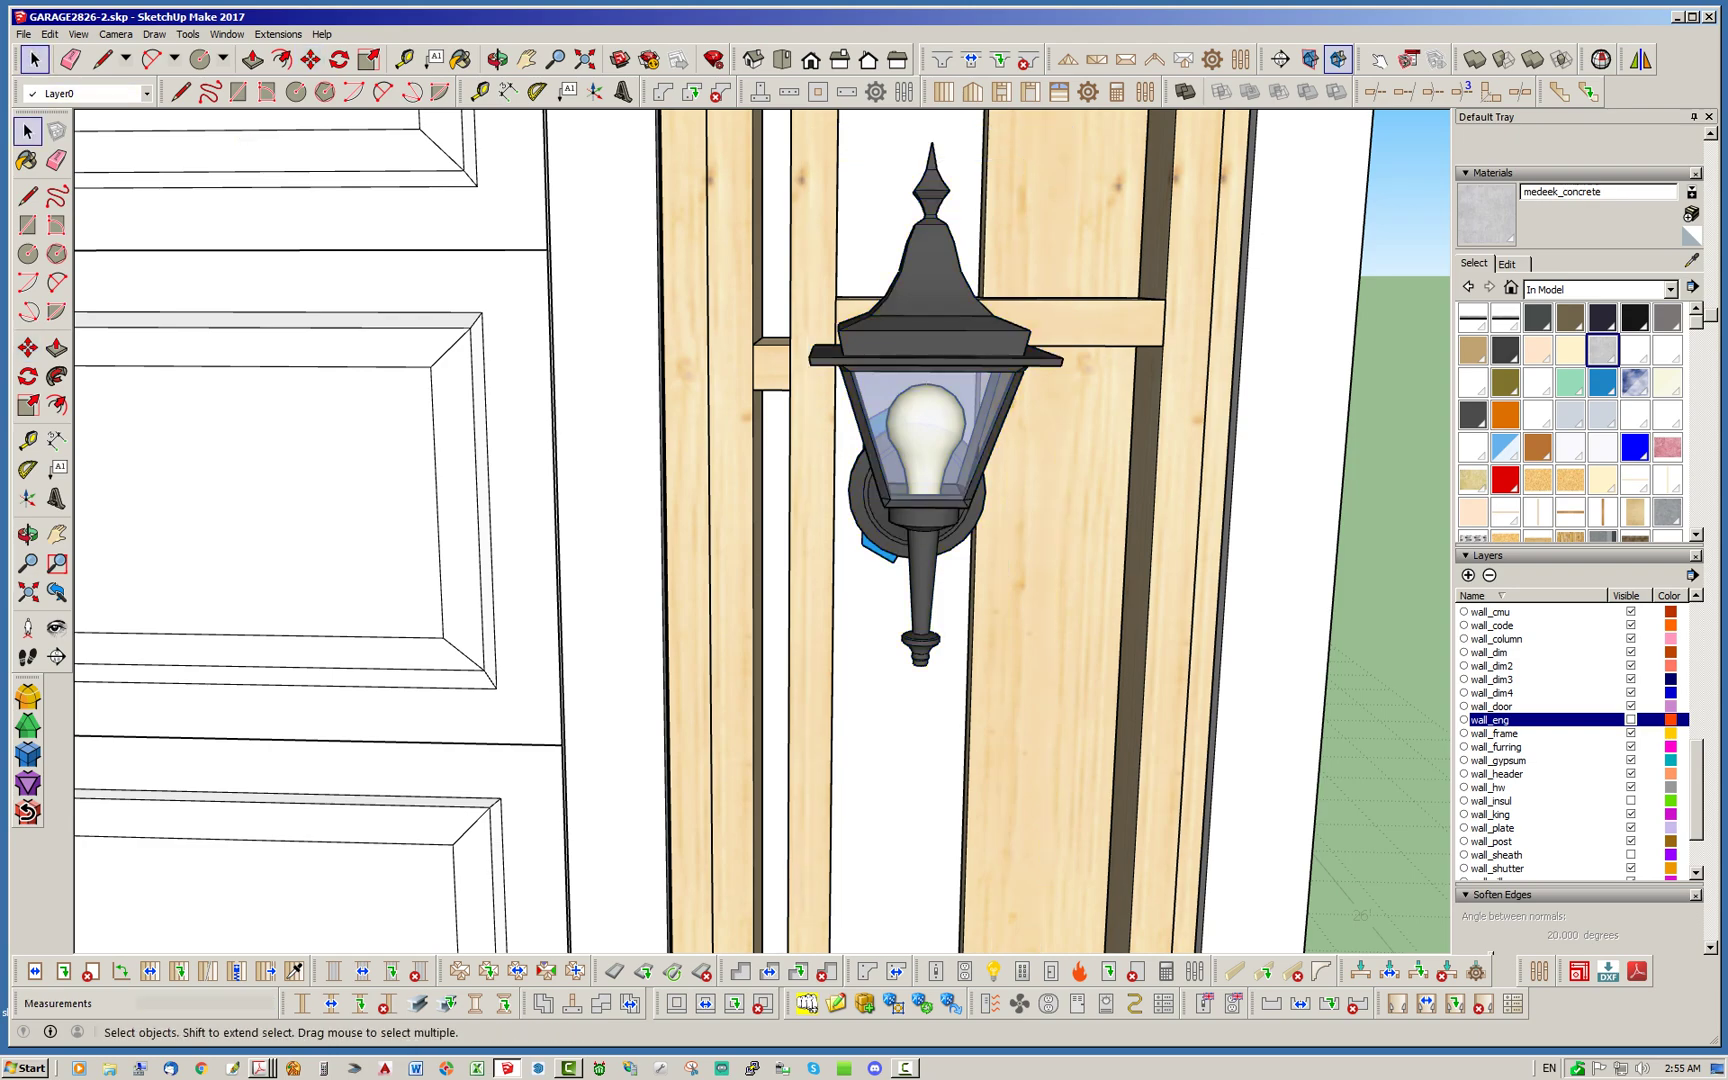
Make the wall_sheath layer visible and check the entry door light against the wall sheathing
{"action": "scroll", "coordinate": [1020, 400], "scroll_direction": "down", "scroll_amount": 10}
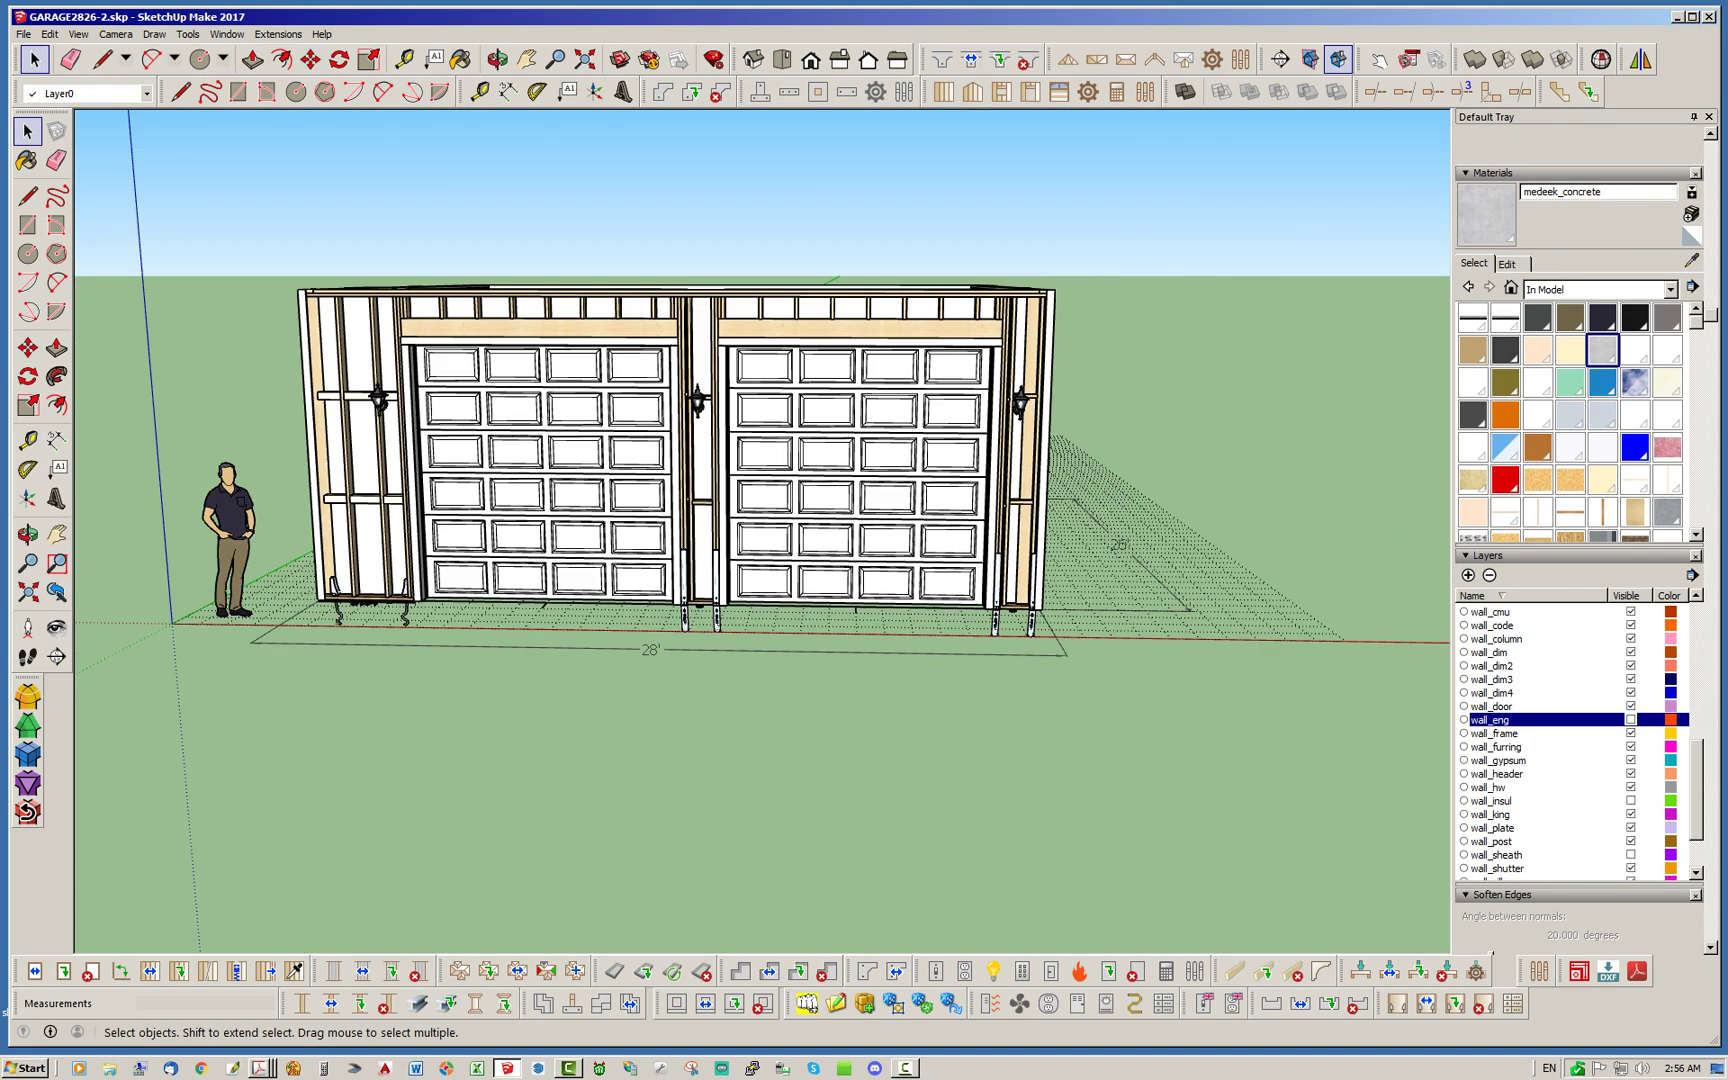
{"action": "middle_click_drag", "start_coordinate": [760, 500], "coordinate": [1080, 430]}
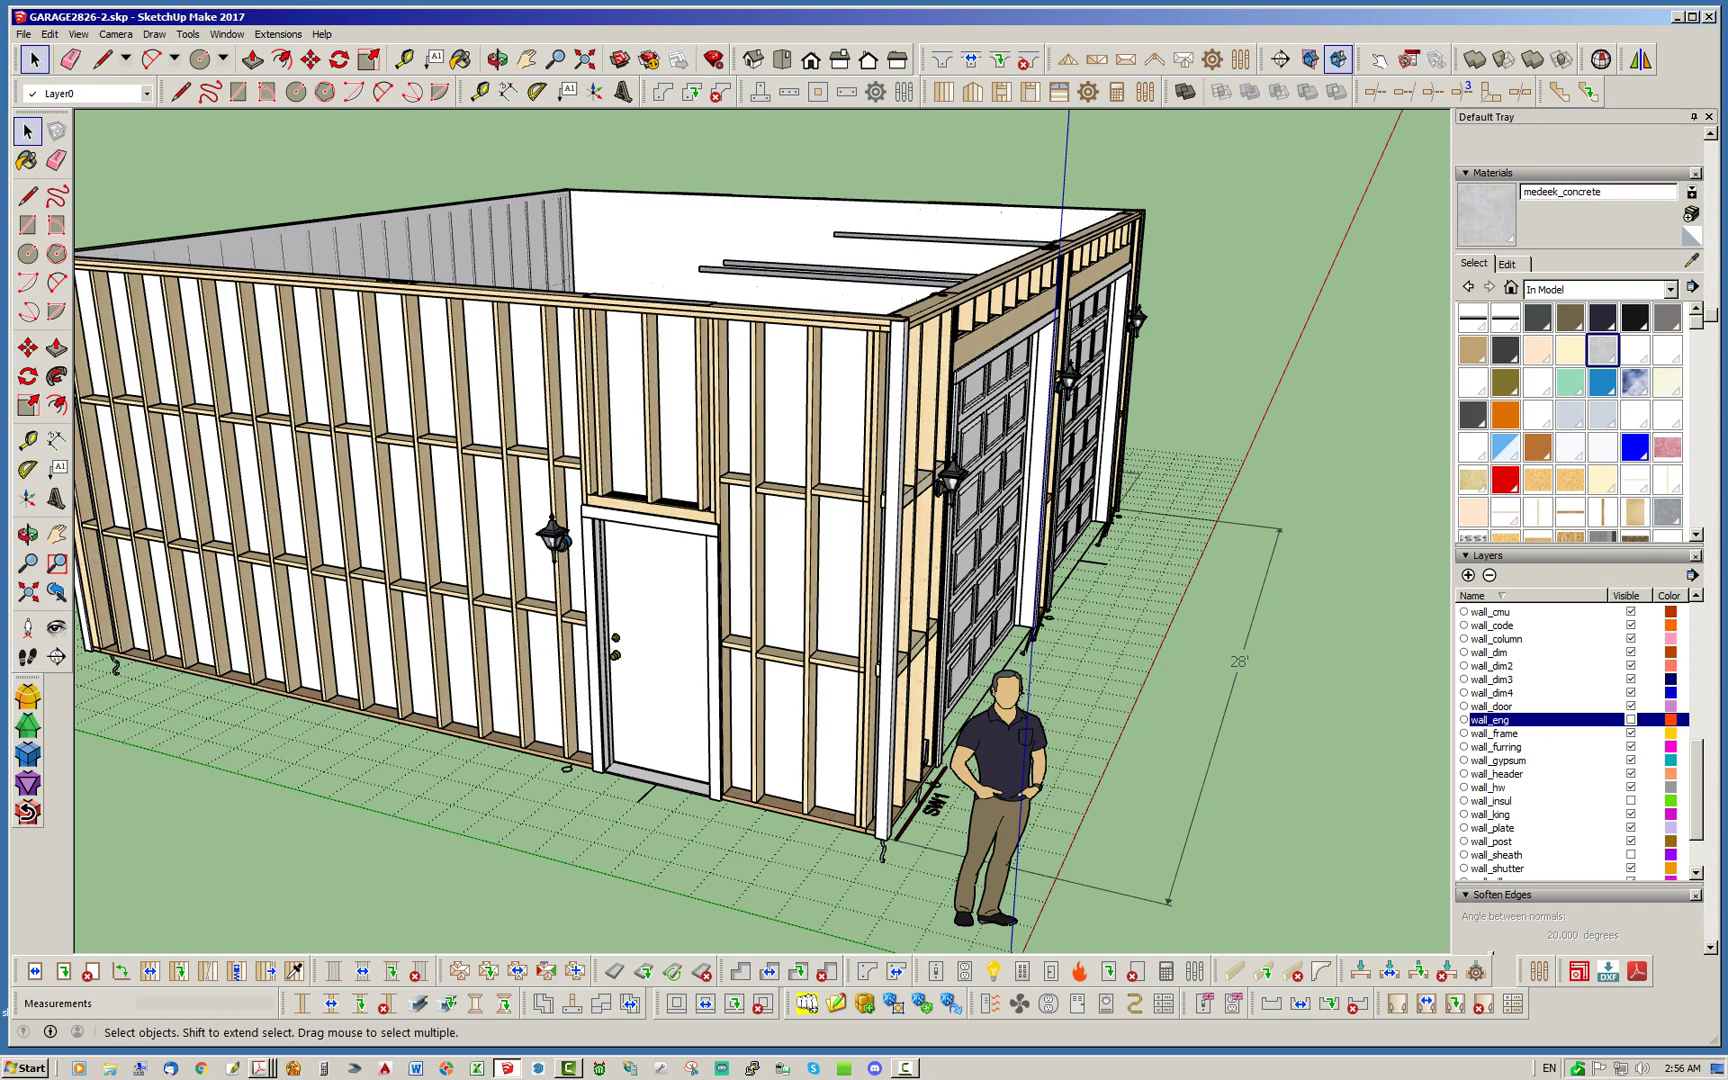
{"action": "middle_click_drag", "start_coordinate": [1080, 430], "coordinate": [950, 450]}
{"action": "scroll", "coordinate": [560, 500], "scroll_direction": "up", "scroll_amount": 8}
{"action": "middle_click_drag", "start_coordinate": [560, 500], "coordinate": [620, 545]}
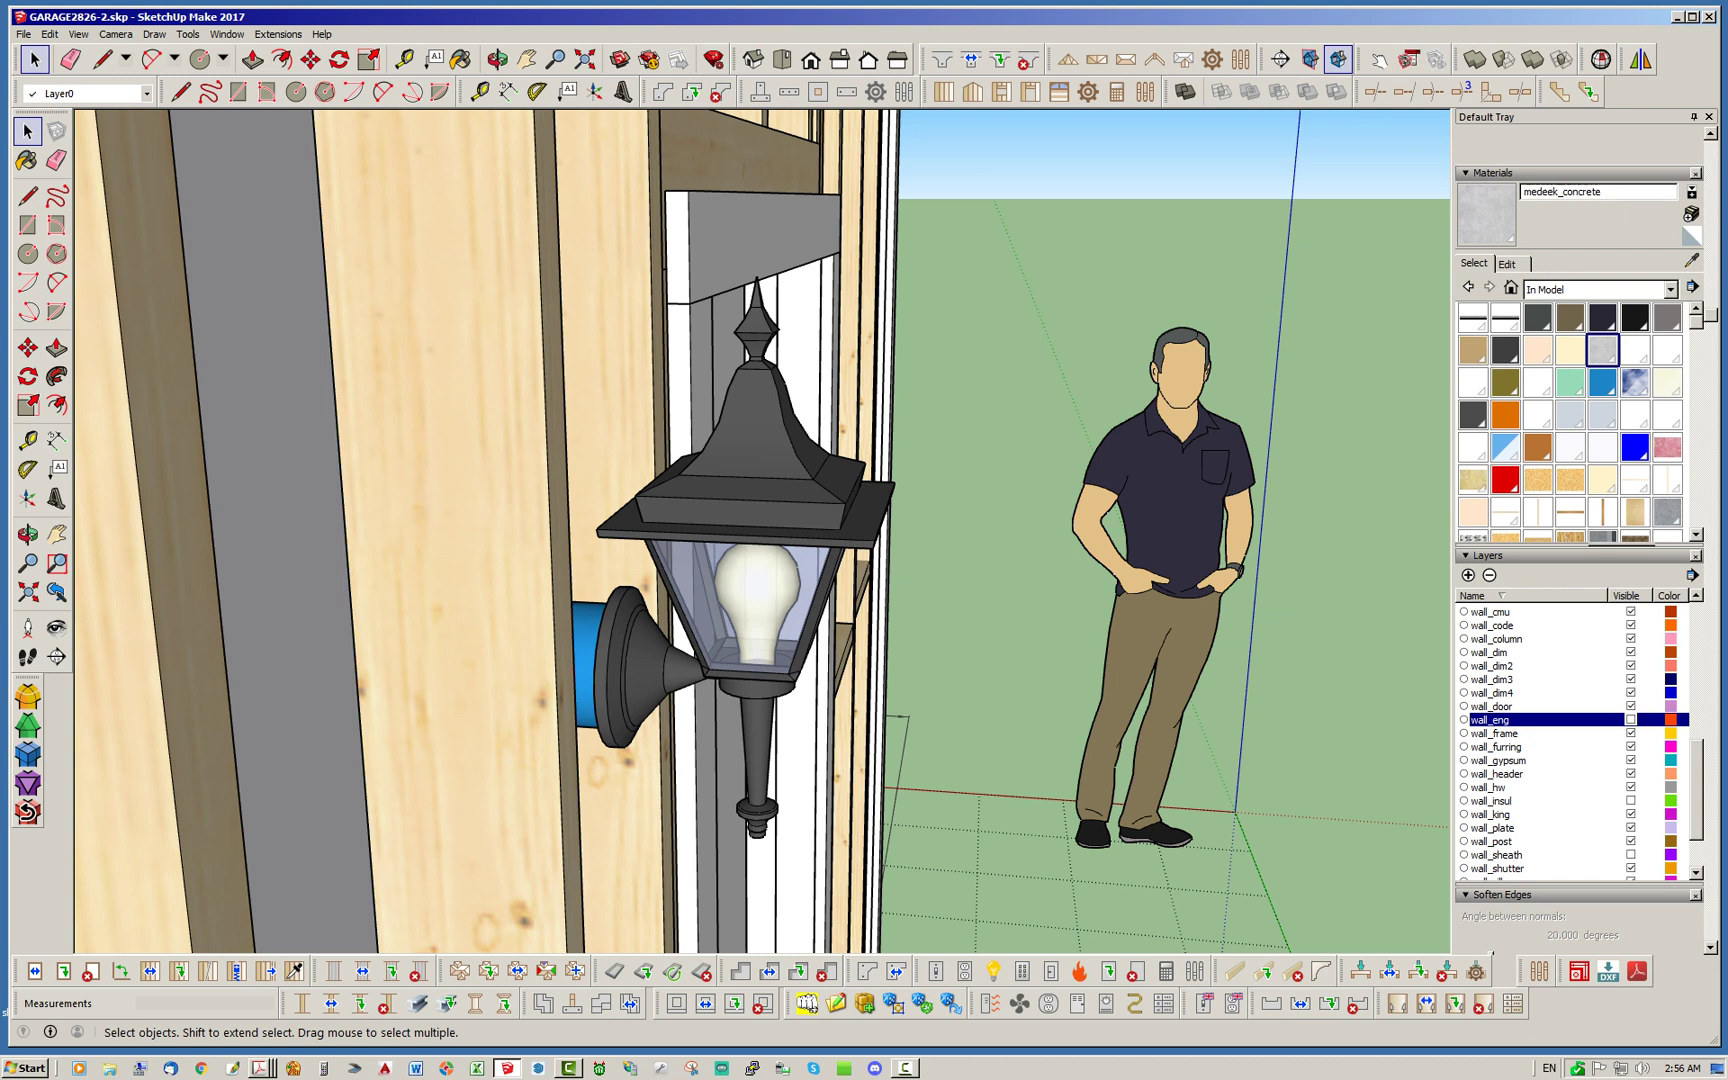
{"action": "scroll", "coordinate": [1575, 740], "scroll_direction": "up", "scroll_amount": 10}
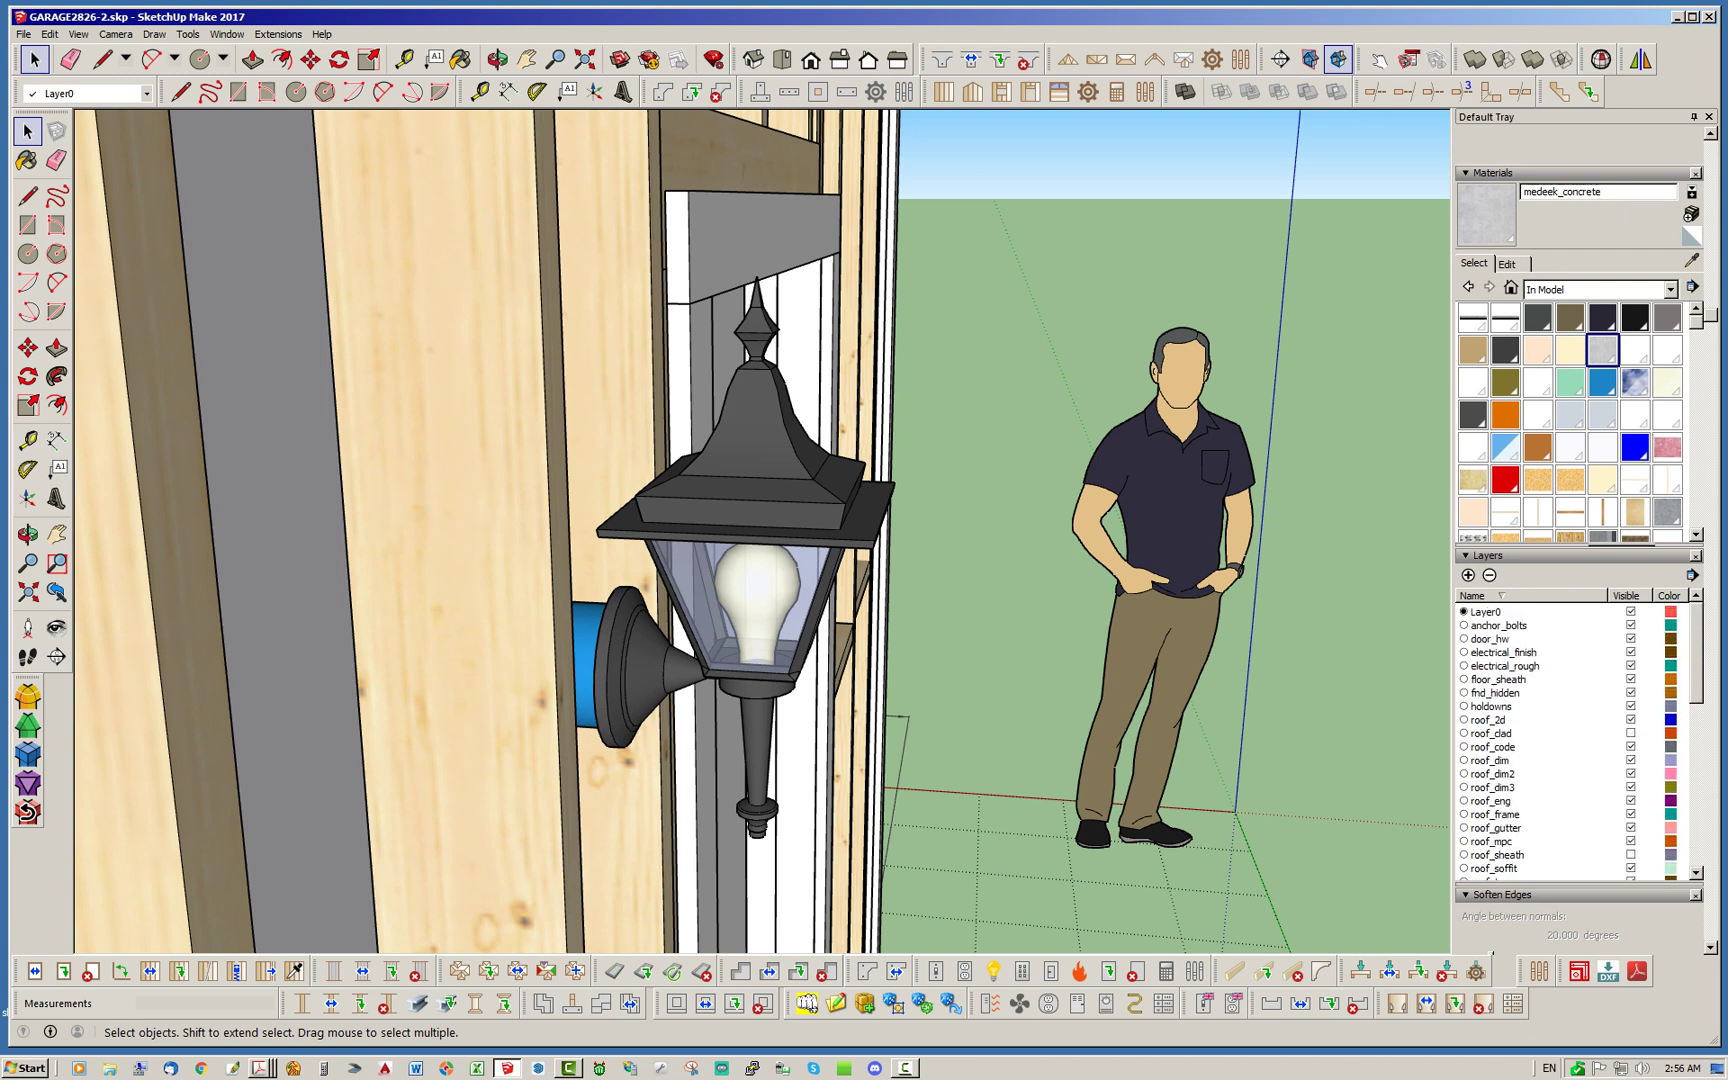
{"action": "left_click_drag", "start_coordinate": [1696, 655], "coordinate": [1696, 788]}
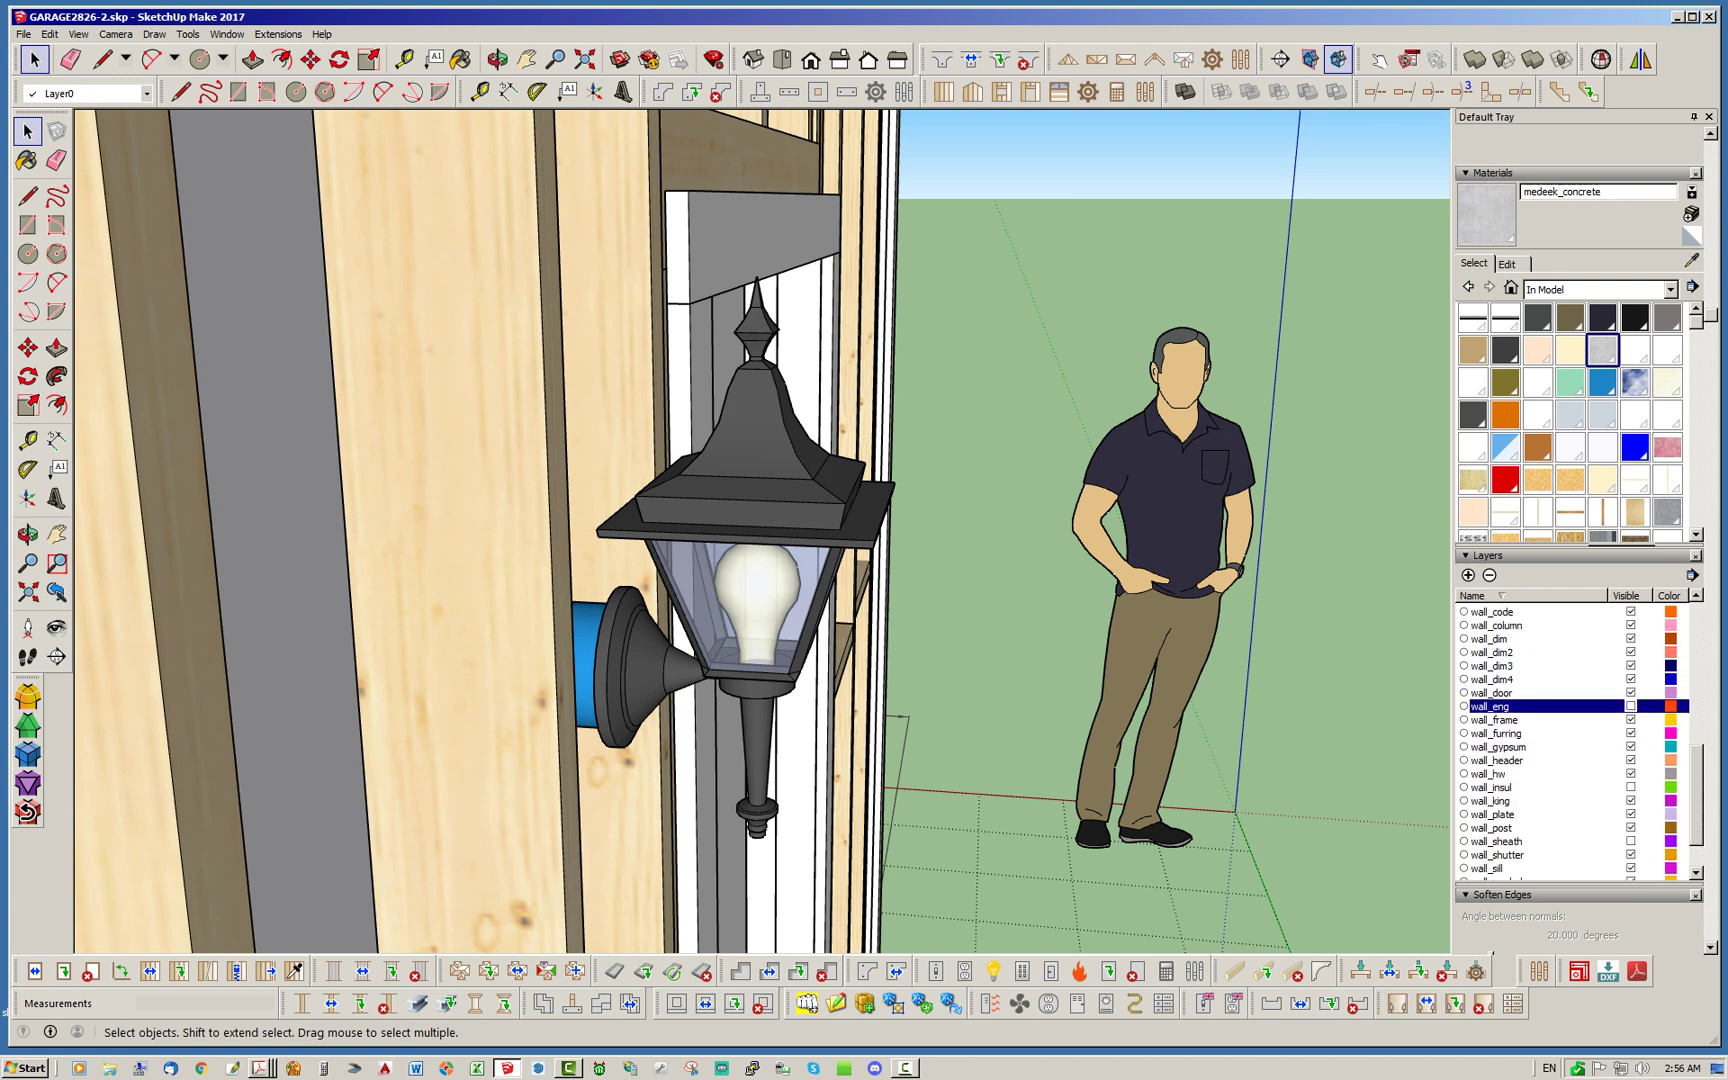
{"action": "left_click", "coordinate": [1631, 841]}
{"action": "middle_click_drag", "start_coordinate": [790, 660], "coordinate": [825, 620]}
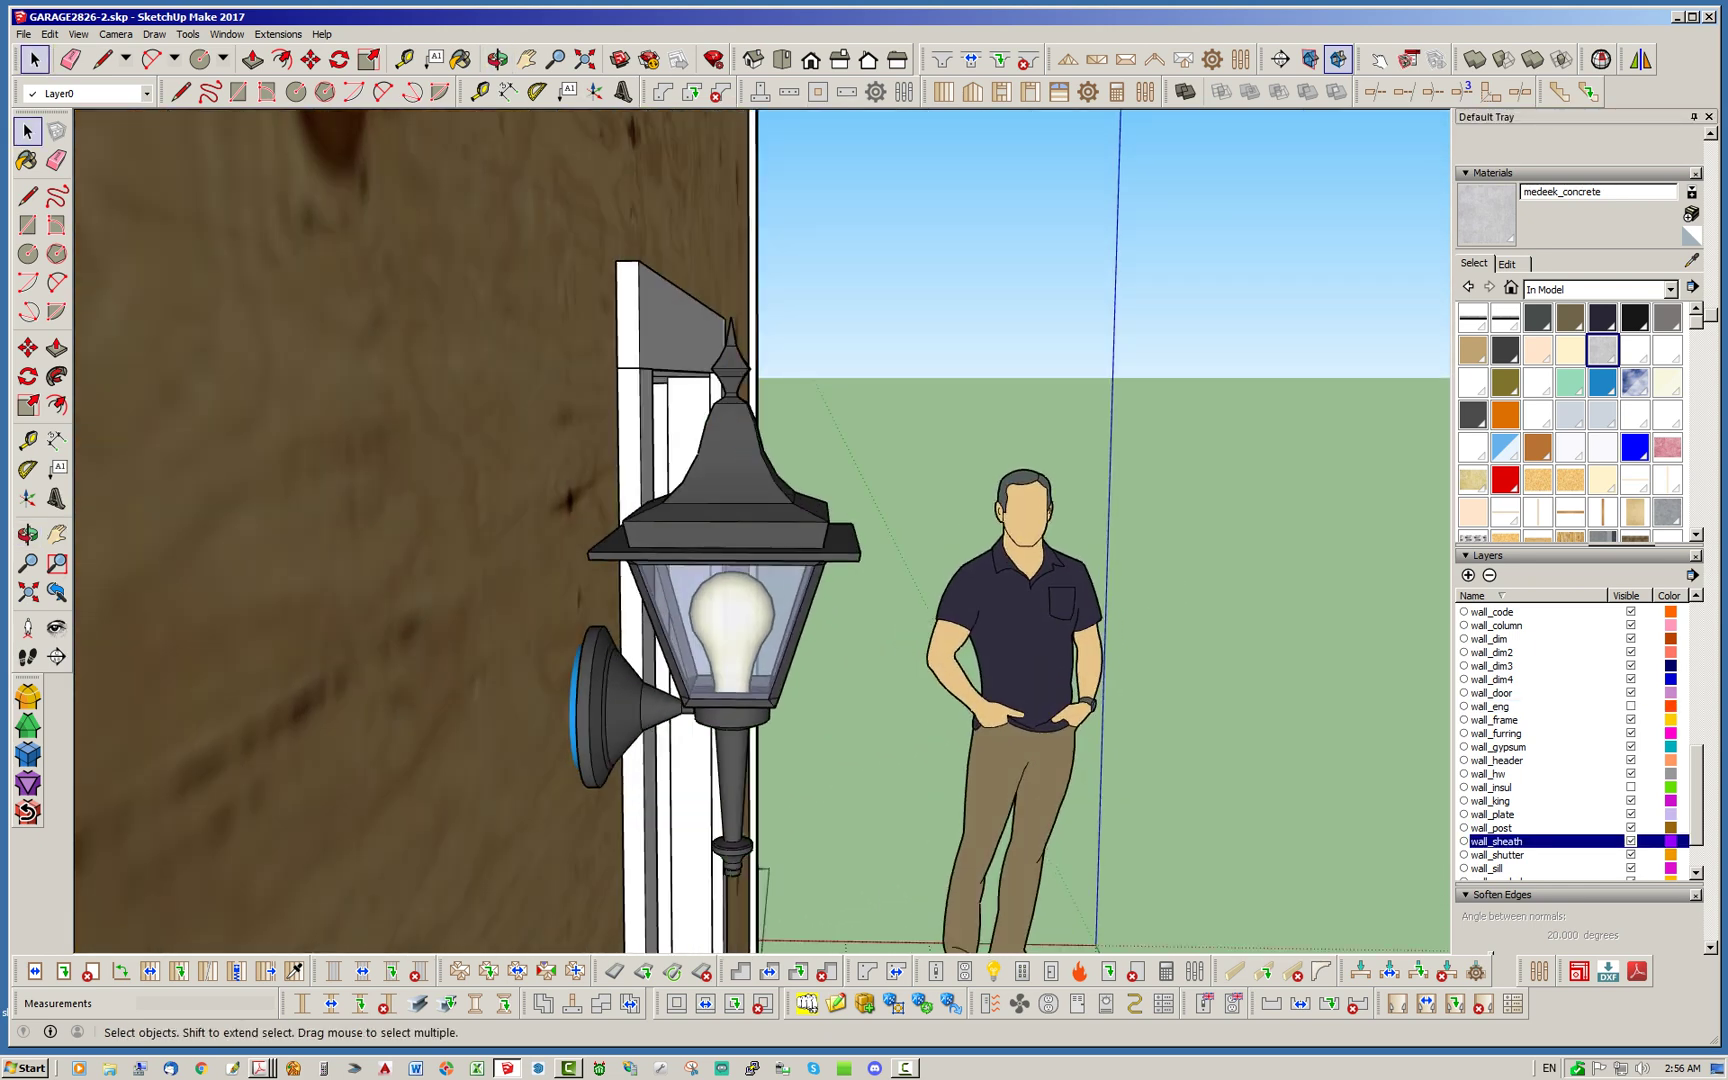
Make the wall_clad layer visible to show the siding on the walls
{"action": "scroll", "coordinate": [1560, 740], "scroll_direction": "down", "scroll_amount": 2}
{"action": "scroll", "coordinate": [1560, 740], "scroll_direction": "up", "scroll_amount": 5}
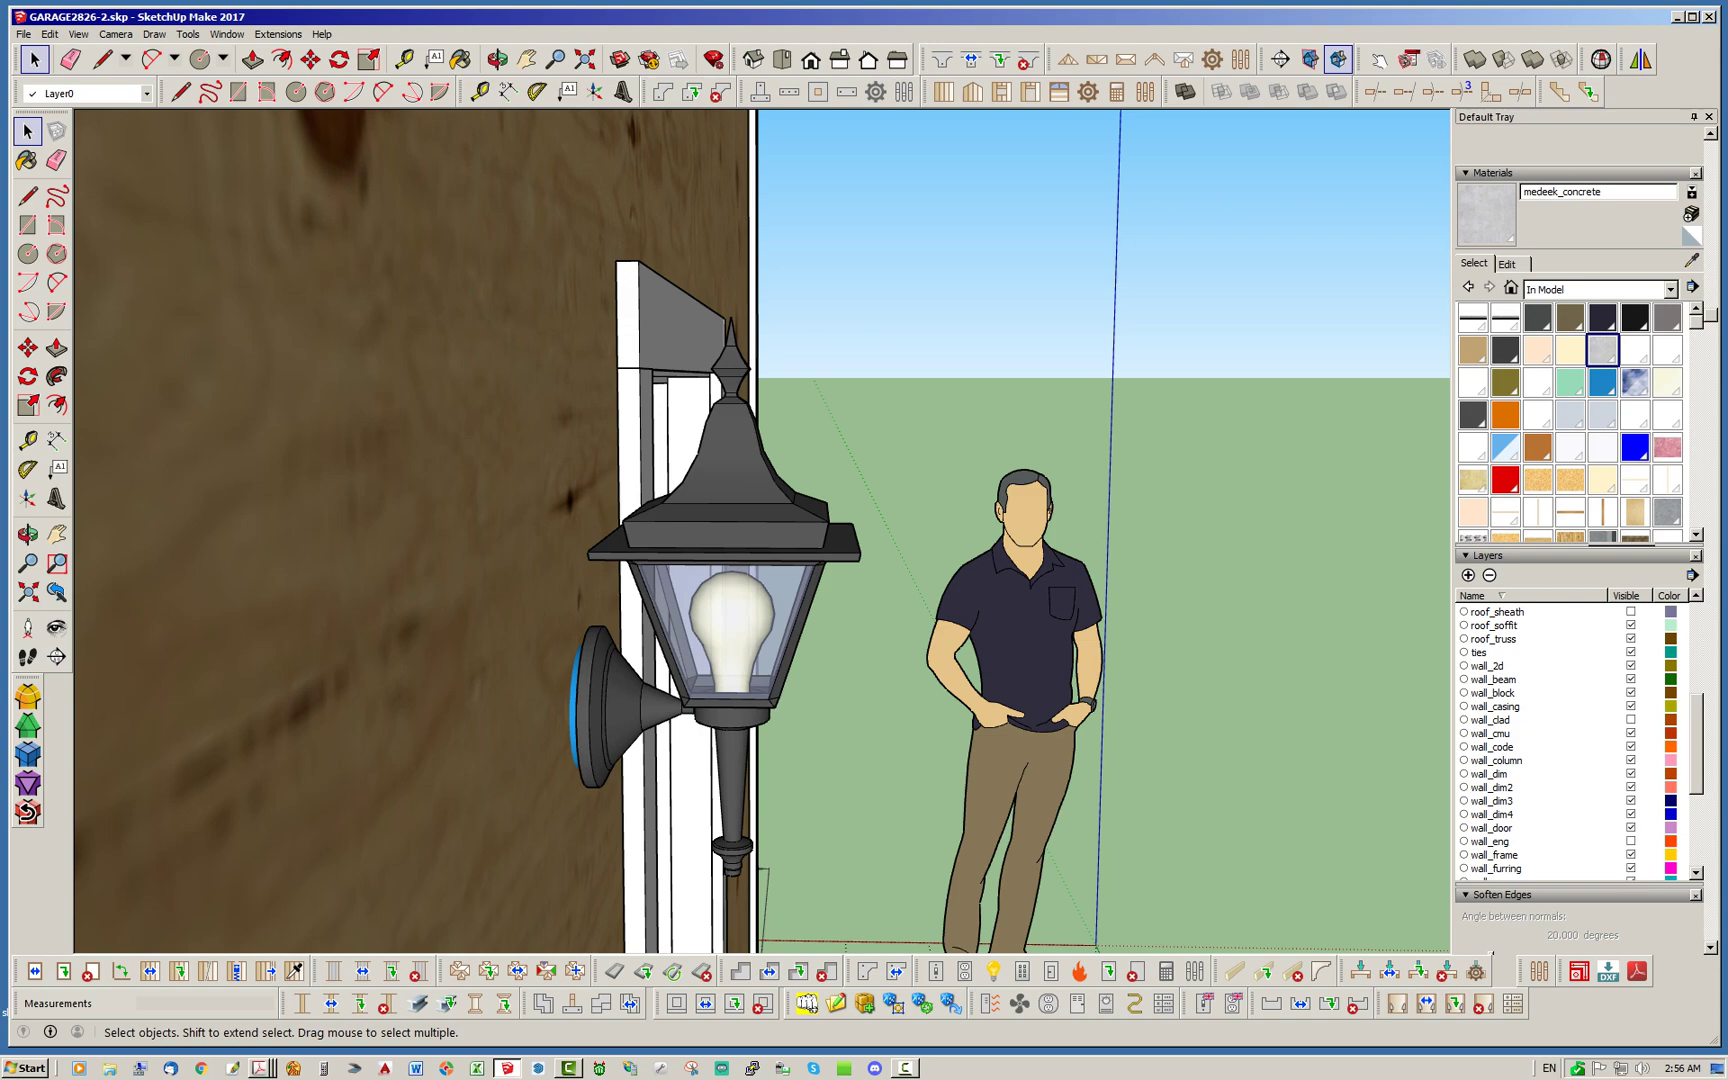
{"action": "left_click", "coordinate": [1631, 719]}
{"action": "middle_click_drag", "start_coordinate": [900, 500], "coordinate": [890, 555]}
Move the light beside the left garage door 0.5" to the right and close the front wall group
{"action": "scroll", "coordinate": [445, 528], "scroll_direction": "down", "scroll_amount": 10}
{"action": "middle_click_drag", "start_coordinate": [530, 530], "coordinate": [440, 565]}
{"action": "middle_click_drag", "start_coordinate": [640, 520], "coordinate": [460, 570]}
{"action": "middle_click_drag", "start_coordinate": [820, 420], "coordinate": [757, 294]}
{"action": "scroll", "coordinate": [730, 365], "scroll_direction": "up", "scroll_amount": 4}
{"action": "scroll", "coordinate": [306, 306], "scroll_direction": "up", "scroll_amount": 6}
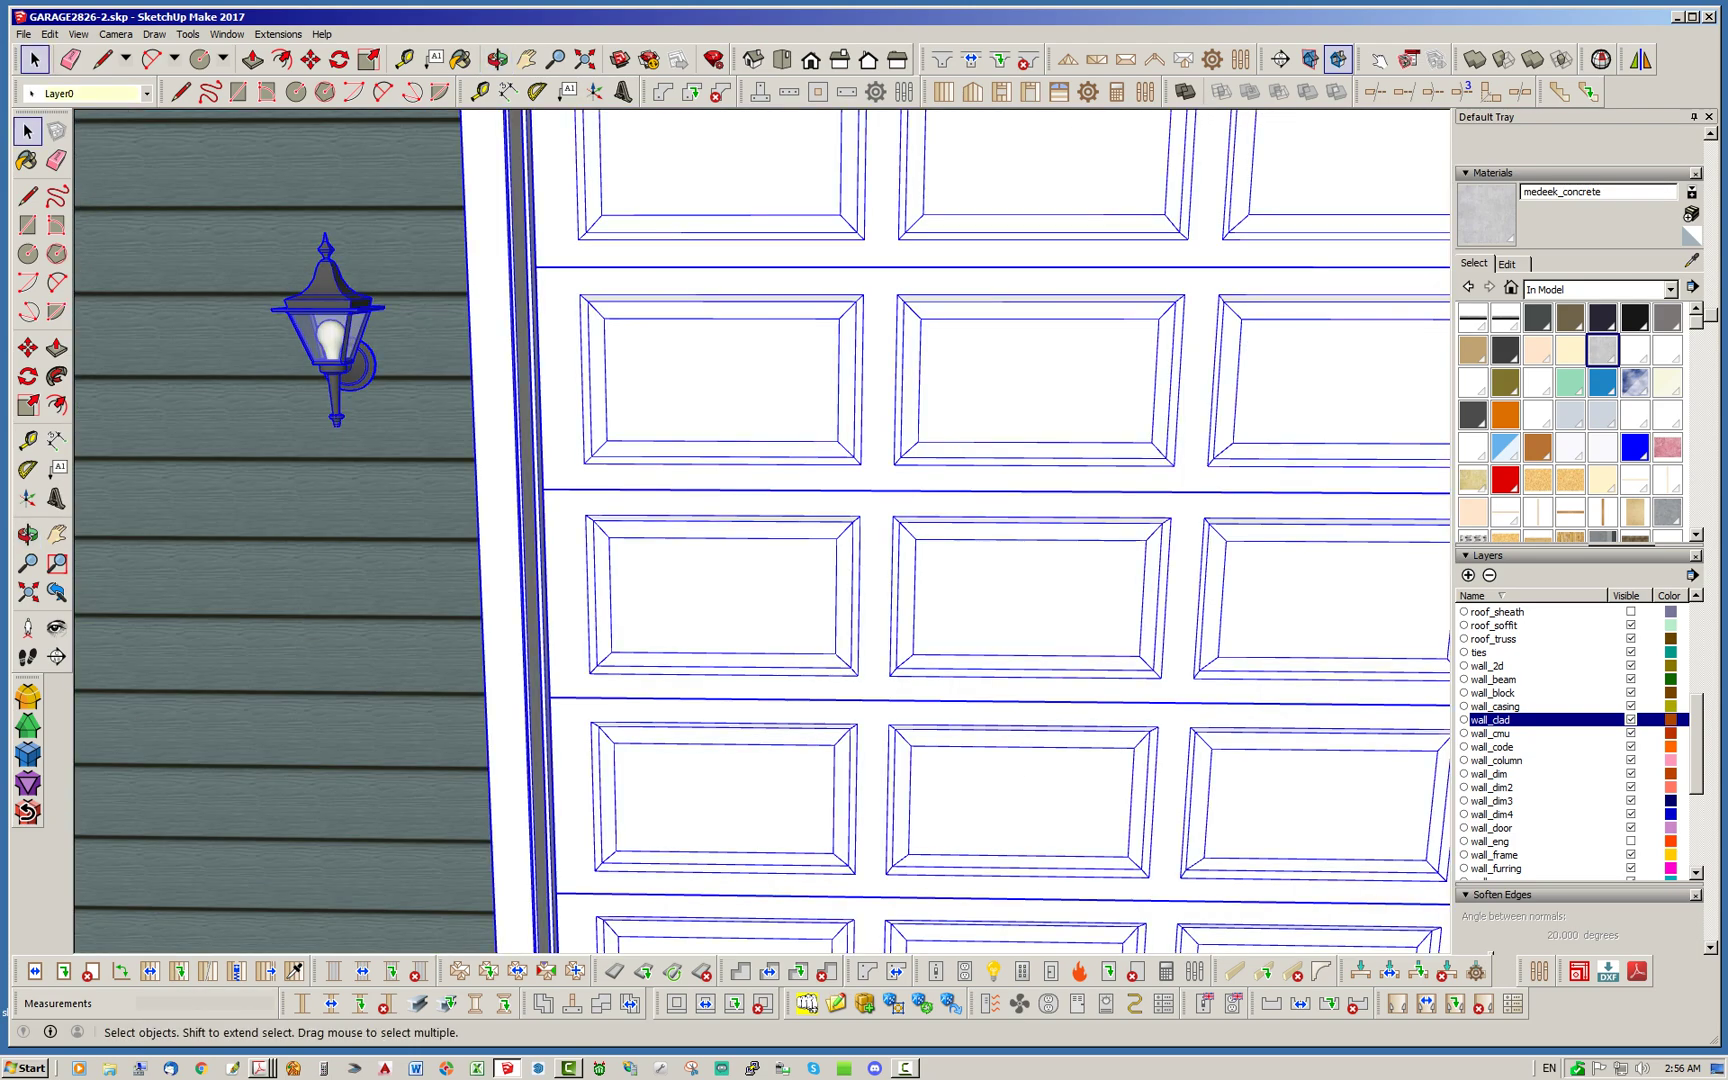
{"action": "left_click", "coordinate": [320, 320]}
{"action": "left_click", "coordinate": [310, 59]}
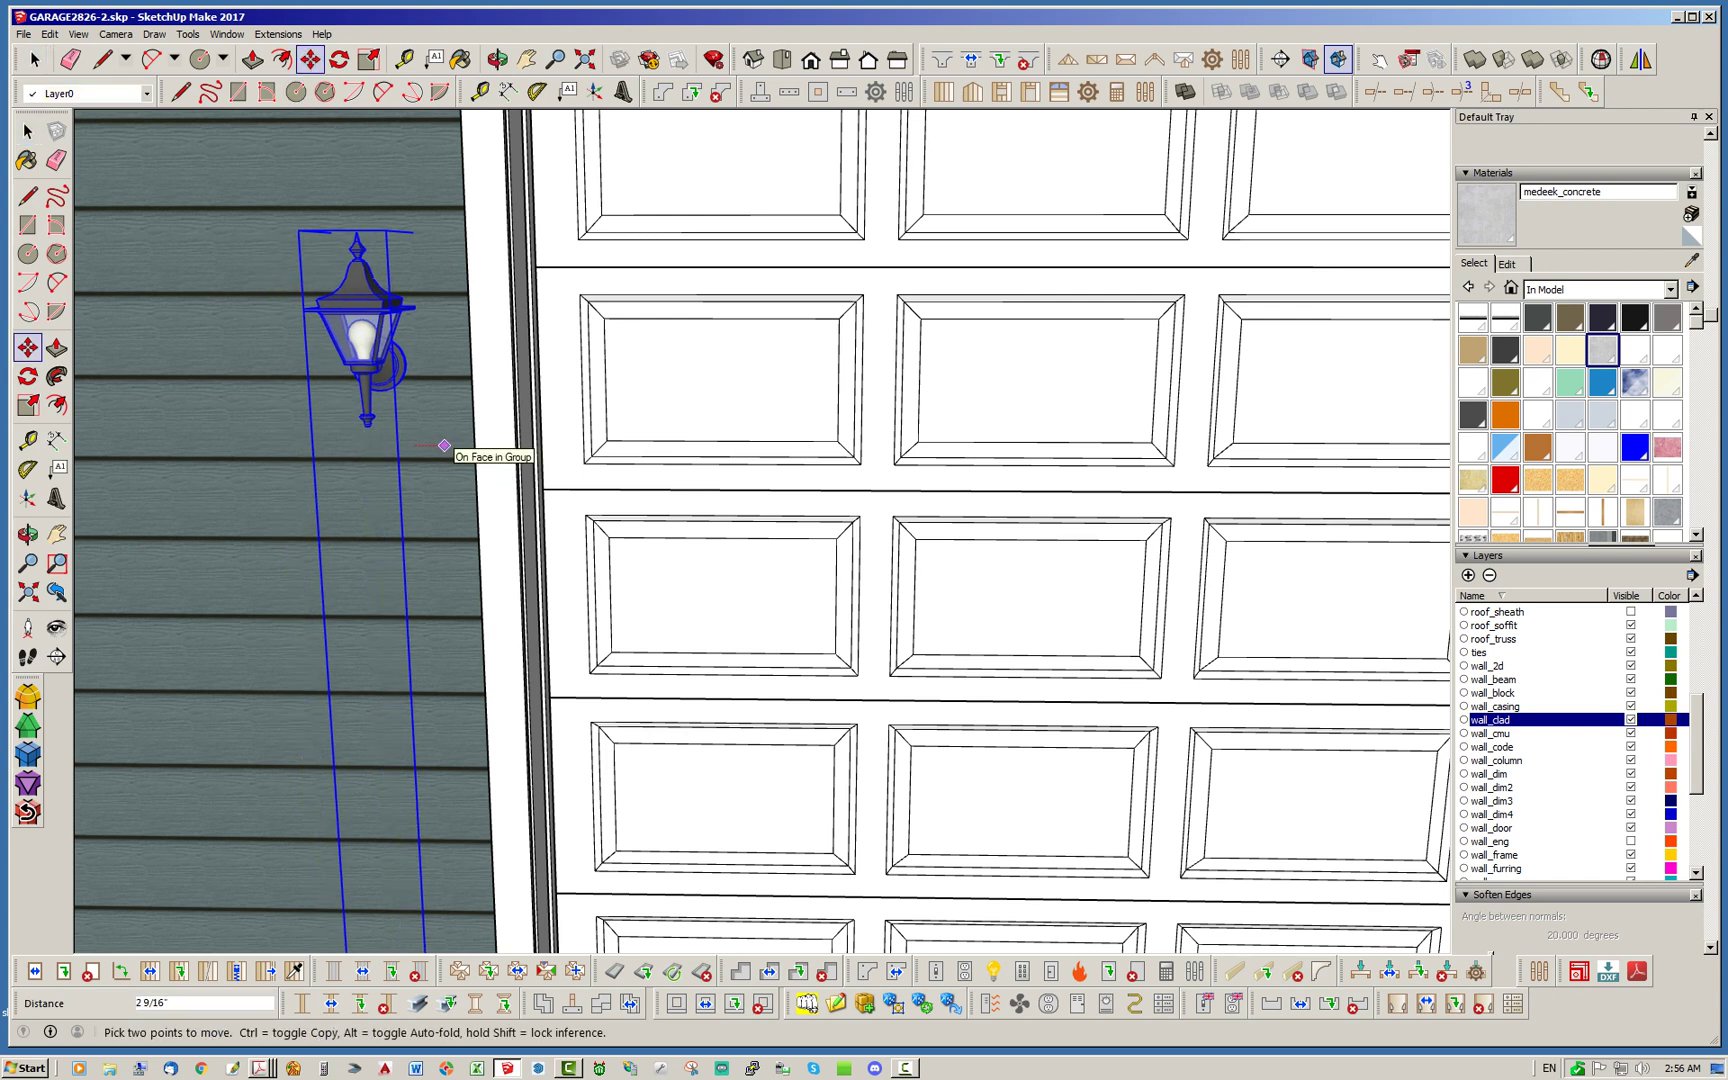
{"action": "type", "text": ".5"}
{"action": "key", "text": "Return"}
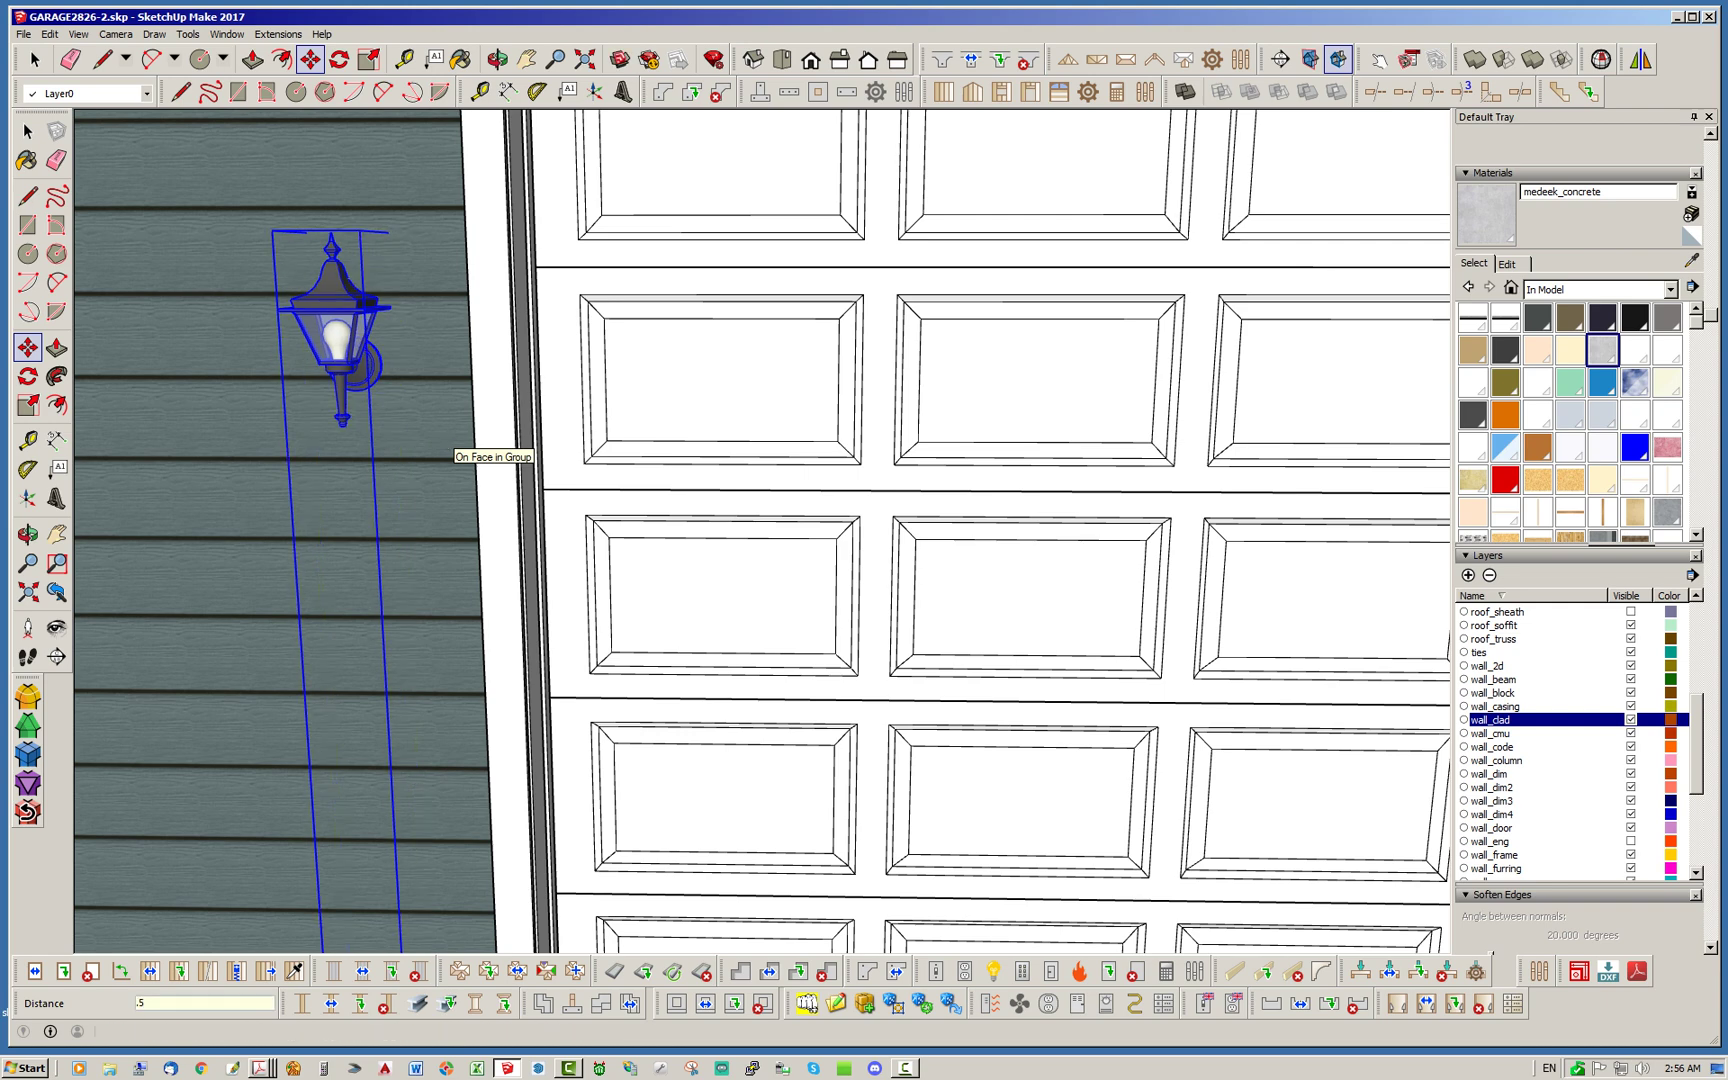
{"action": "key", "text": "space"}
{"action": "left_click", "coordinate": [34, 59]}
{"action": "scroll", "coordinate": [348, 395], "scroll_direction": "down", "scroll_amount": 5}
{"action": "left_click", "coordinate": [148, 400]}
Examine the clad garage from the front, the entry door side, above and the window side, including the light positions
{"action": "middle_click_drag", "start_coordinate": [325, 555], "coordinate": [315, 510]}
{"action": "scroll", "coordinate": [315, 510], "scroll_direction": "down", "scroll_amount": 2}
{"action": "middle_click_drag", "start_coordinate": [420, 490], "coordinate": [425, 560]}
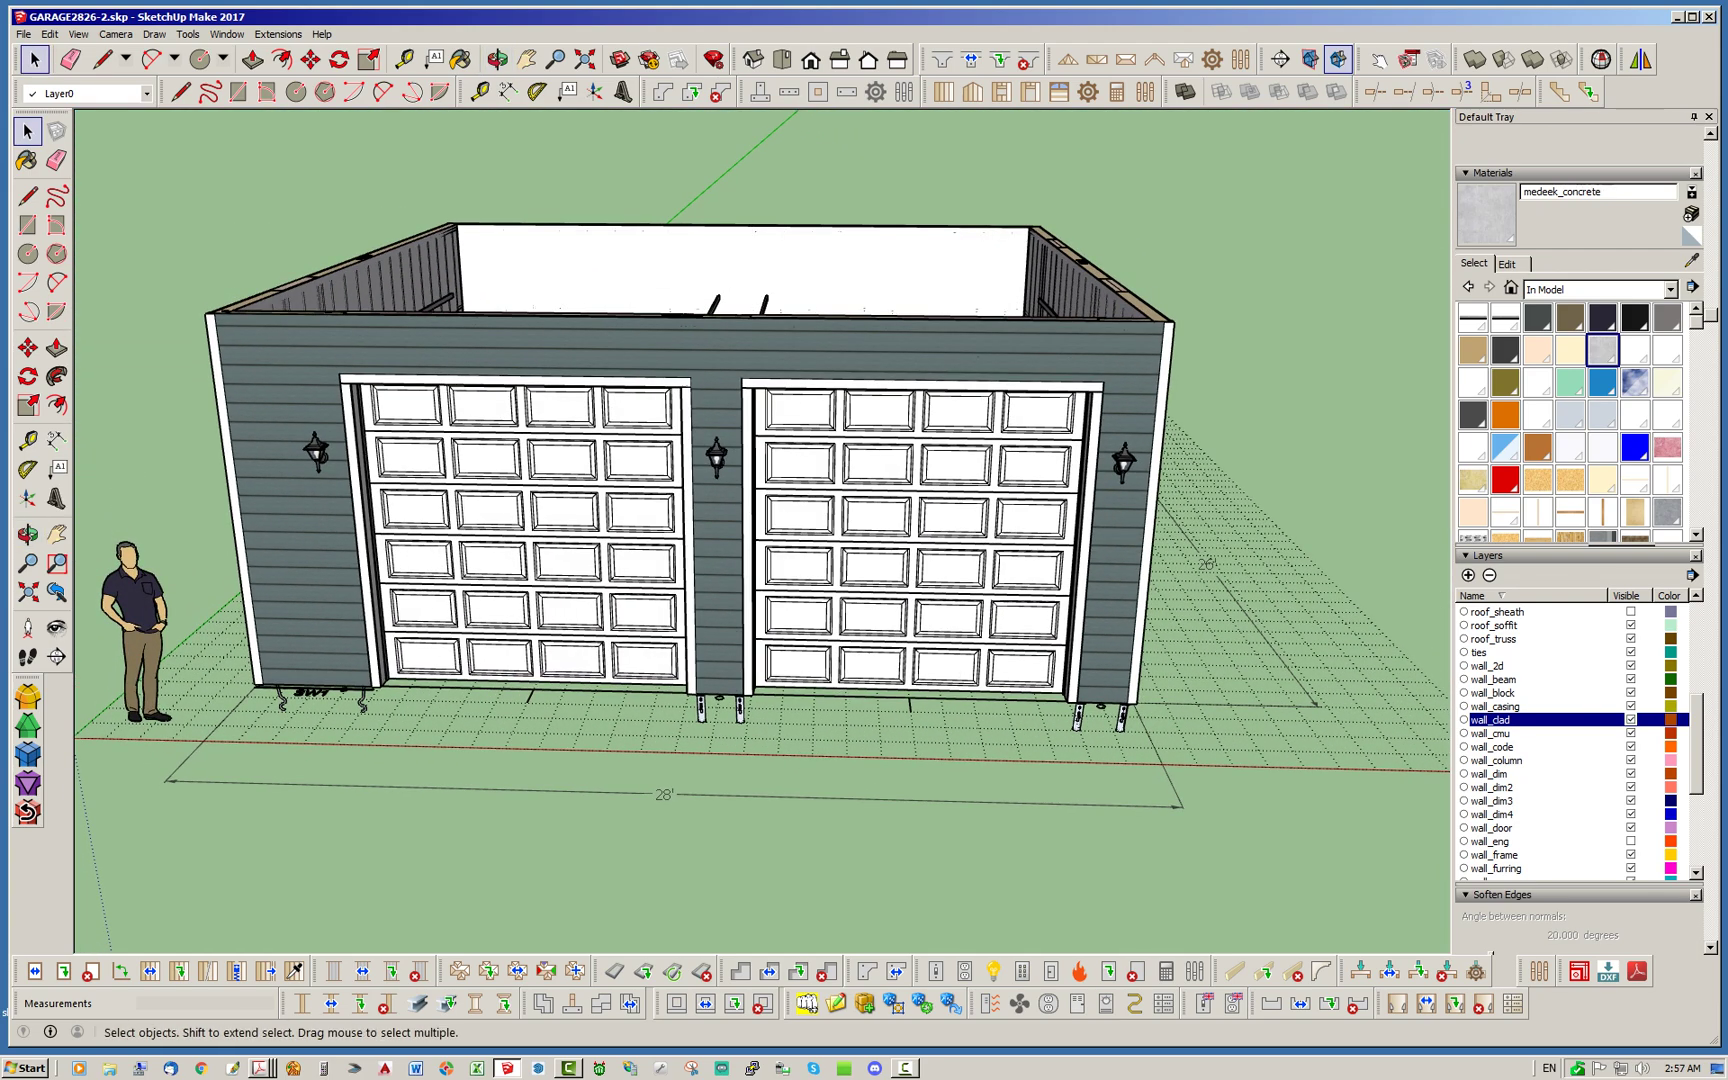
{"action": "middle_click_drag", "start_coordinate": [425, 545], "coordinate": [650, 550]}
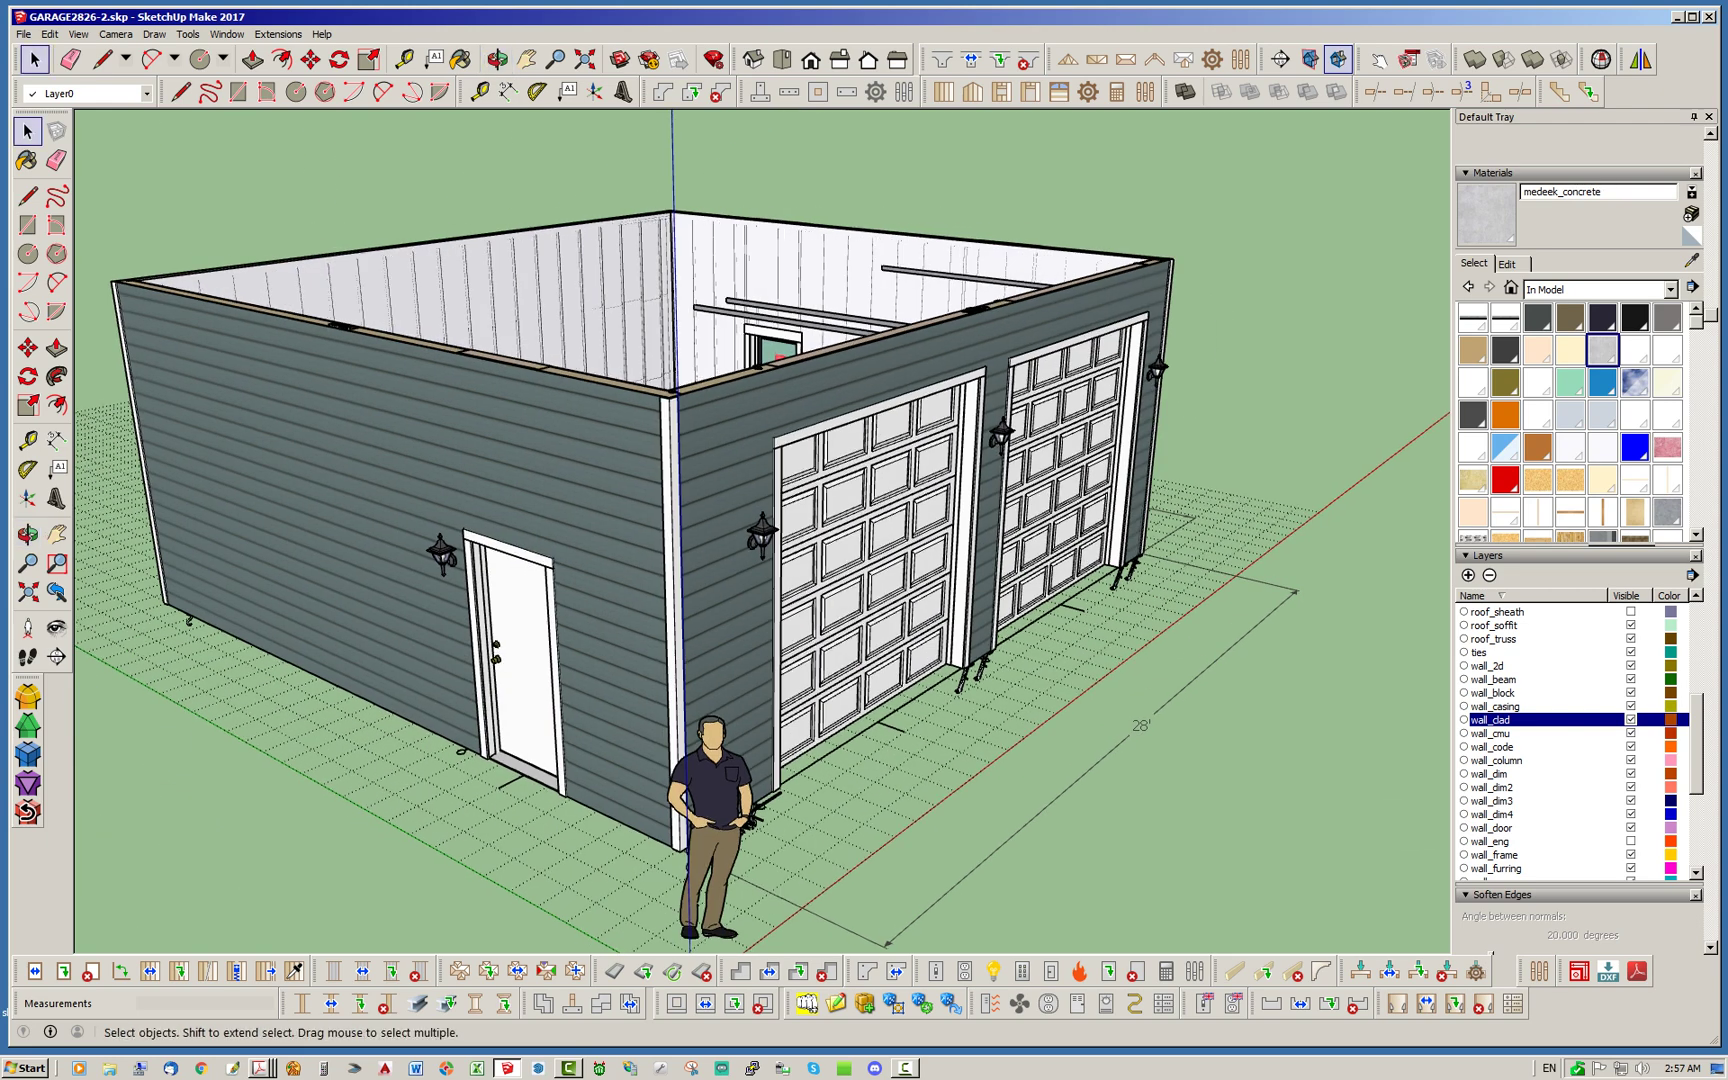
{"action": "left_click", "coordinate": [590, 535]}
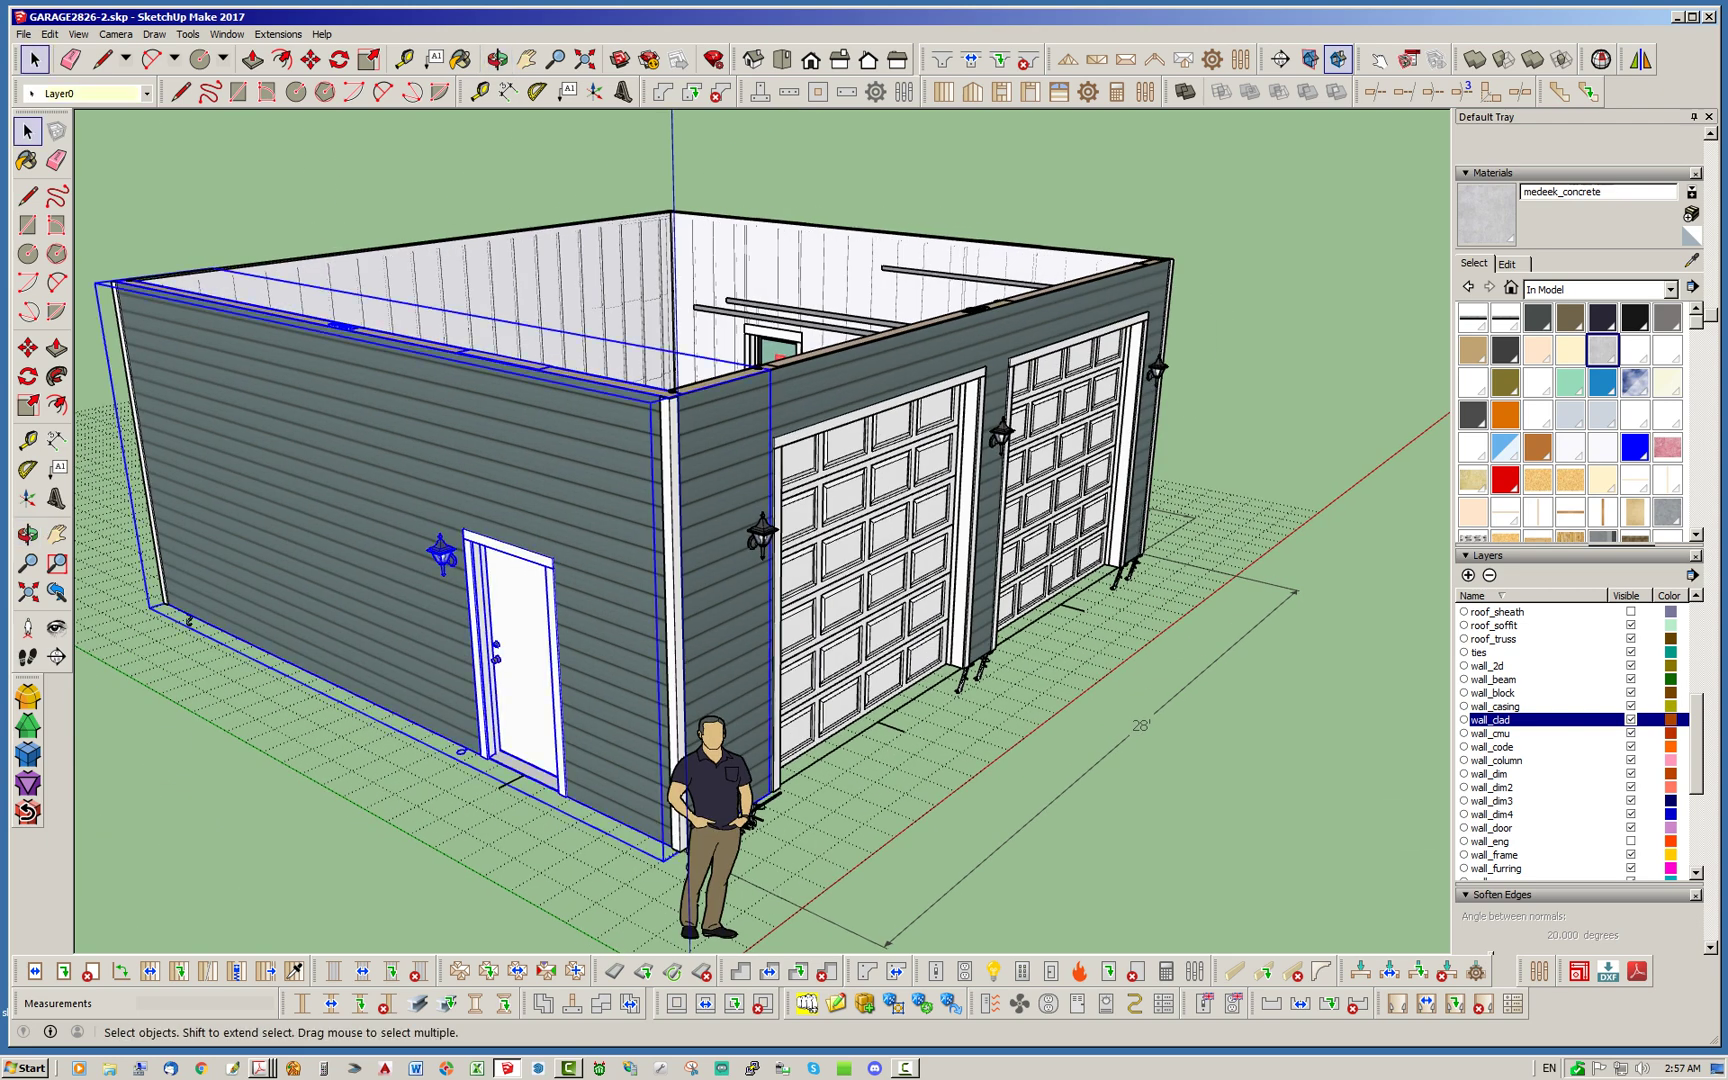
{"action": "middle_click_drag", "start_coordinate": [650, 545], "coordinate": [450, 545]}
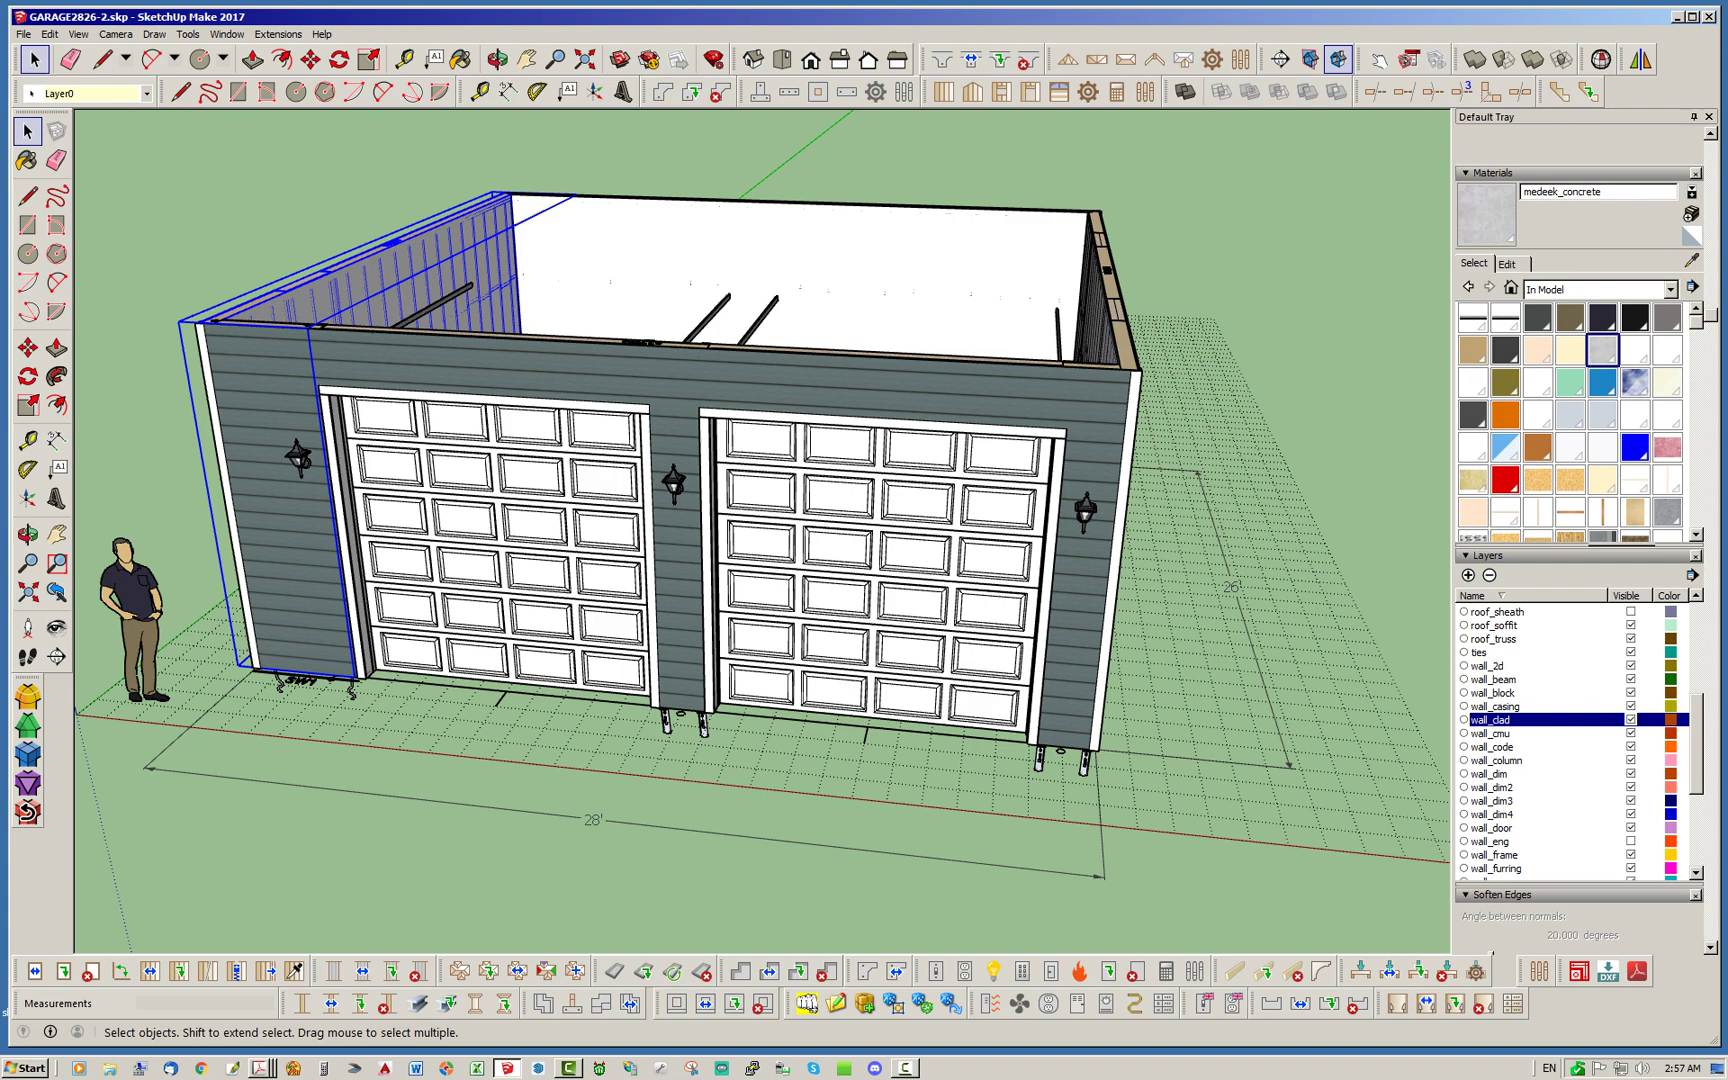
{"action": "middle_click_drag", "start_coordinate": [760, 500], "coordinate": [765, 680]}
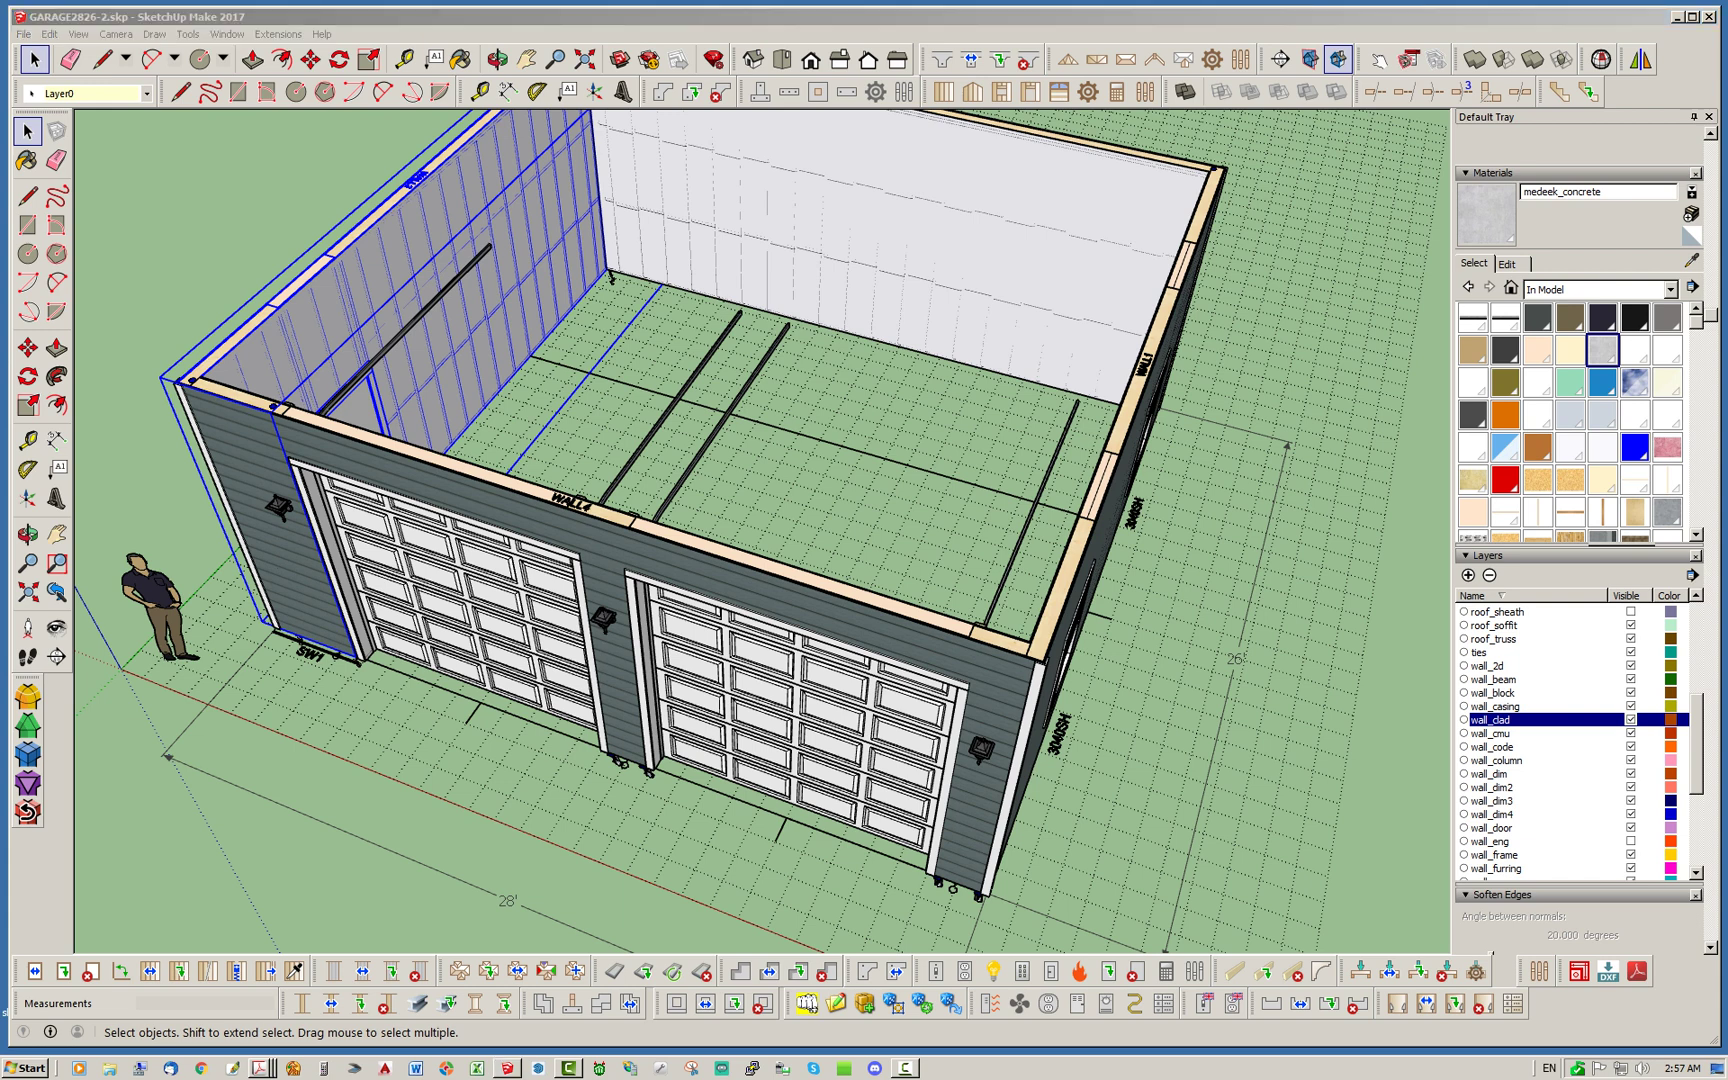
{"action": "key", "text": "ctrl+t"}
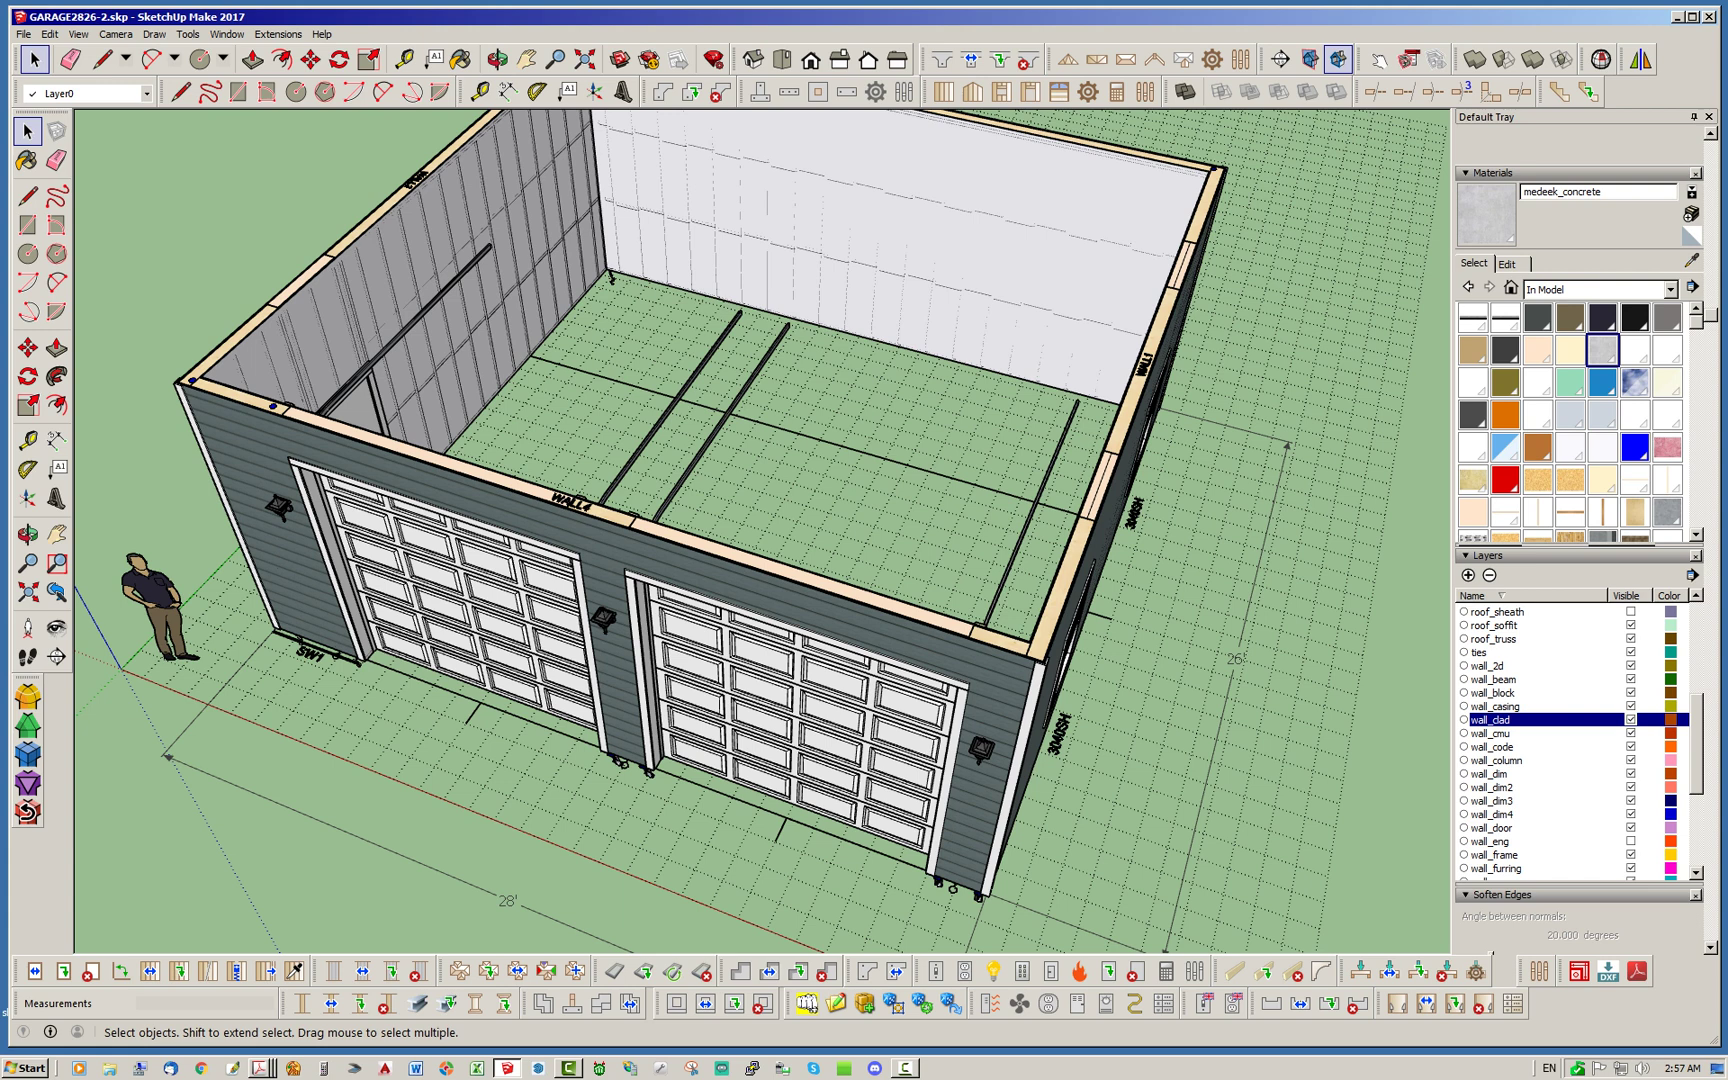
{"action": "middle_click_drag", "start_coordinate": [900, 600], "coordinate": [740, 550]}
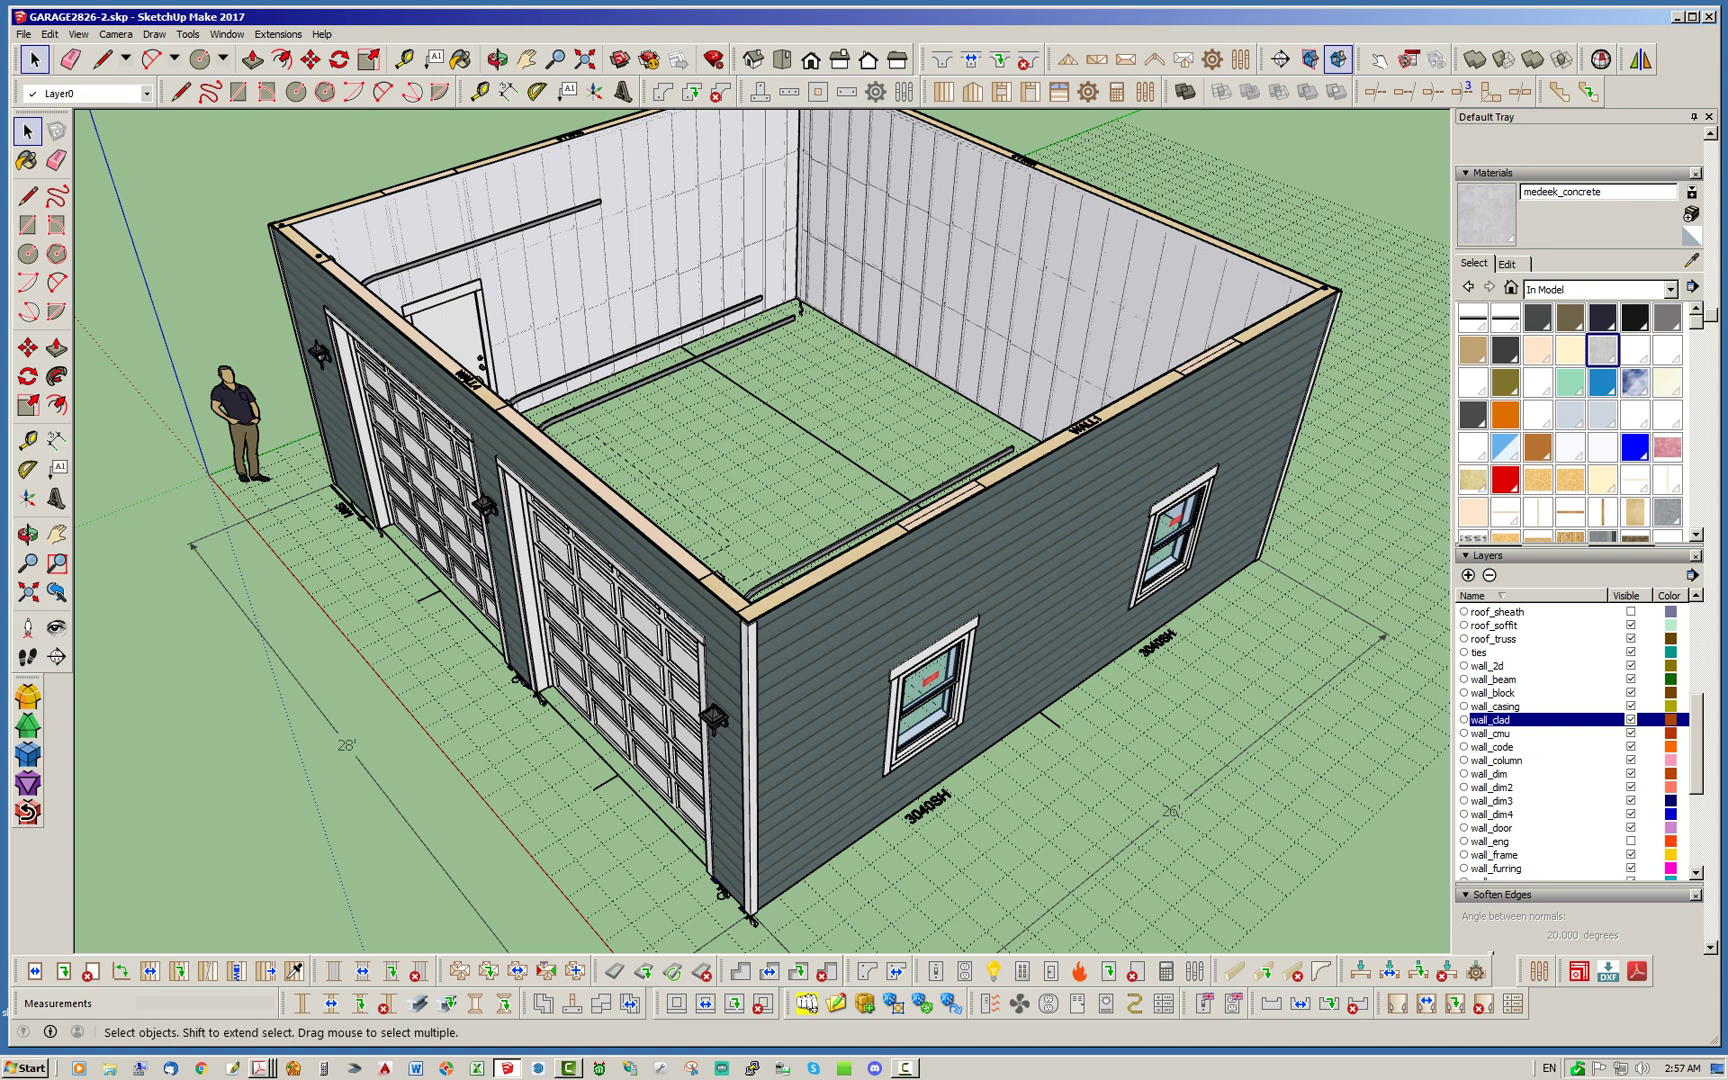
Hide the wall_gypsum layer to expose the interior wall framing and view the garage interior from above
{"action": "left_click_drag", "start_coordinate": [1697, 745], "coordinate": [1697, 795]}
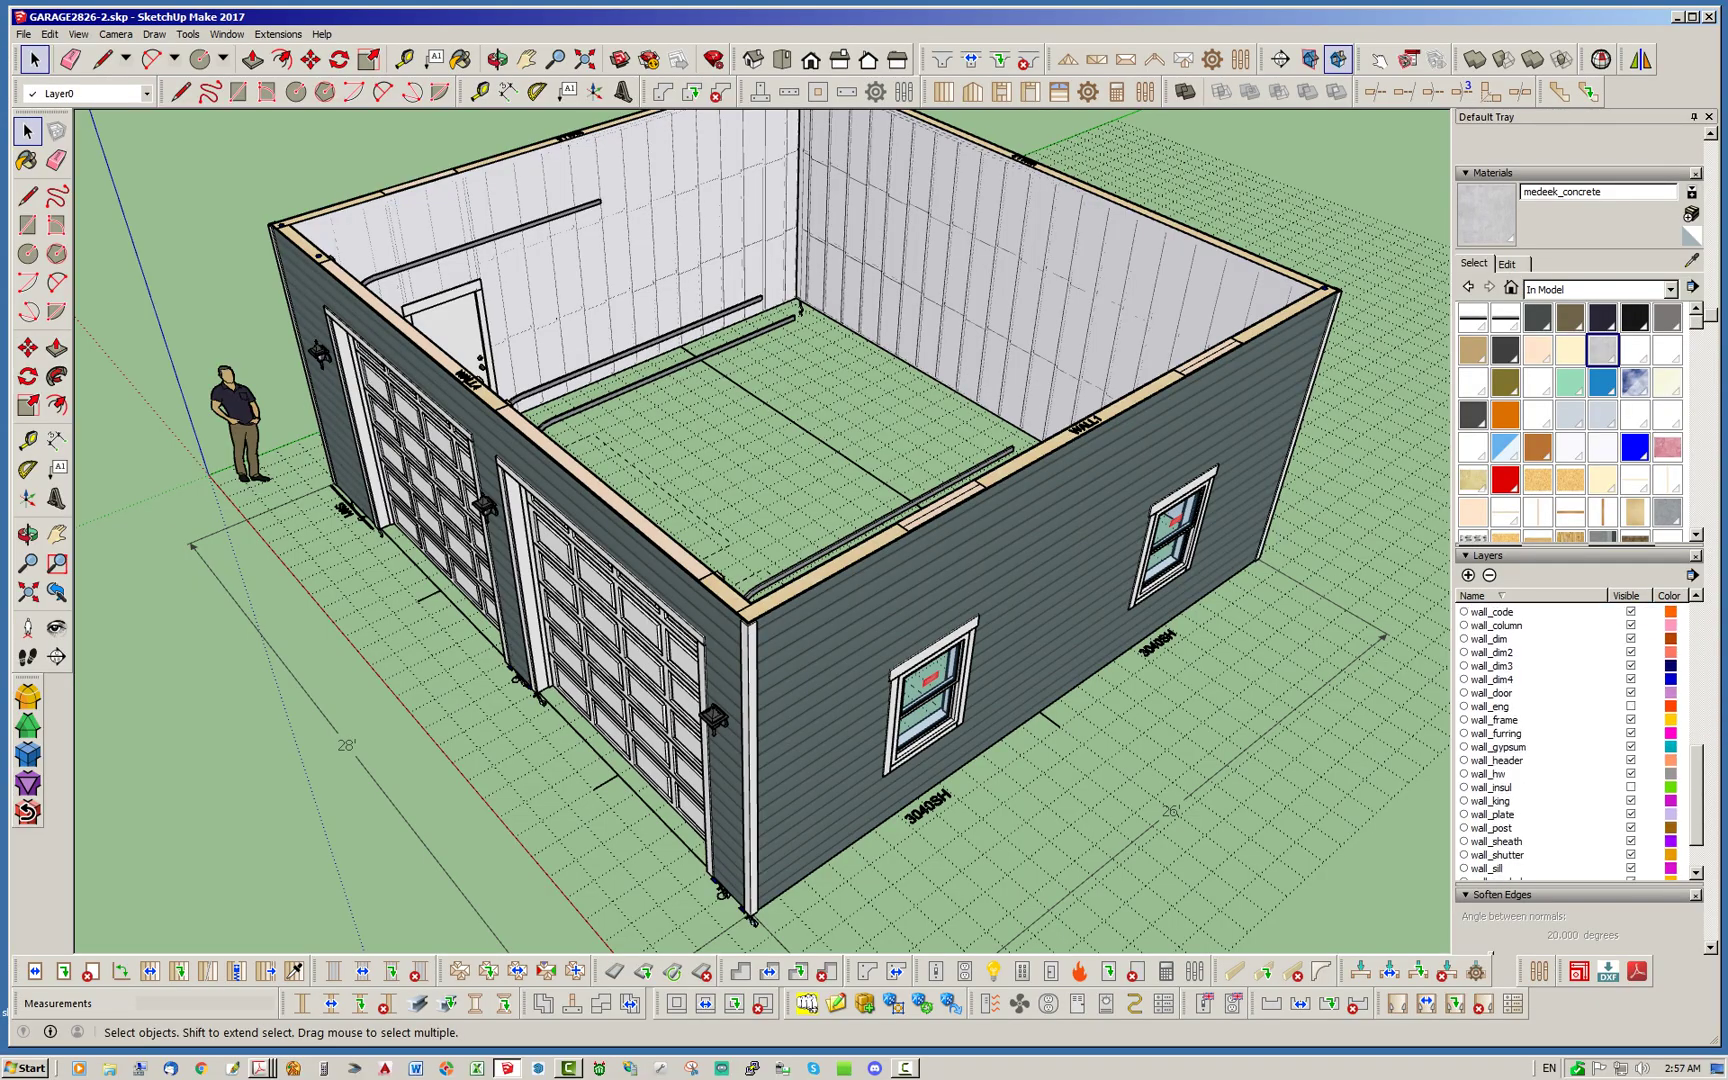
{"action": "left_click", "coordinate": [1631, 746]}
{"action": "middle_click_drag", "start_coordinate": [900, 600], "coordinate": [1000, 570]}
{"action": "middle_click_drag", "start_coordinate": [620, 560], "coordinate": [450, 690]}
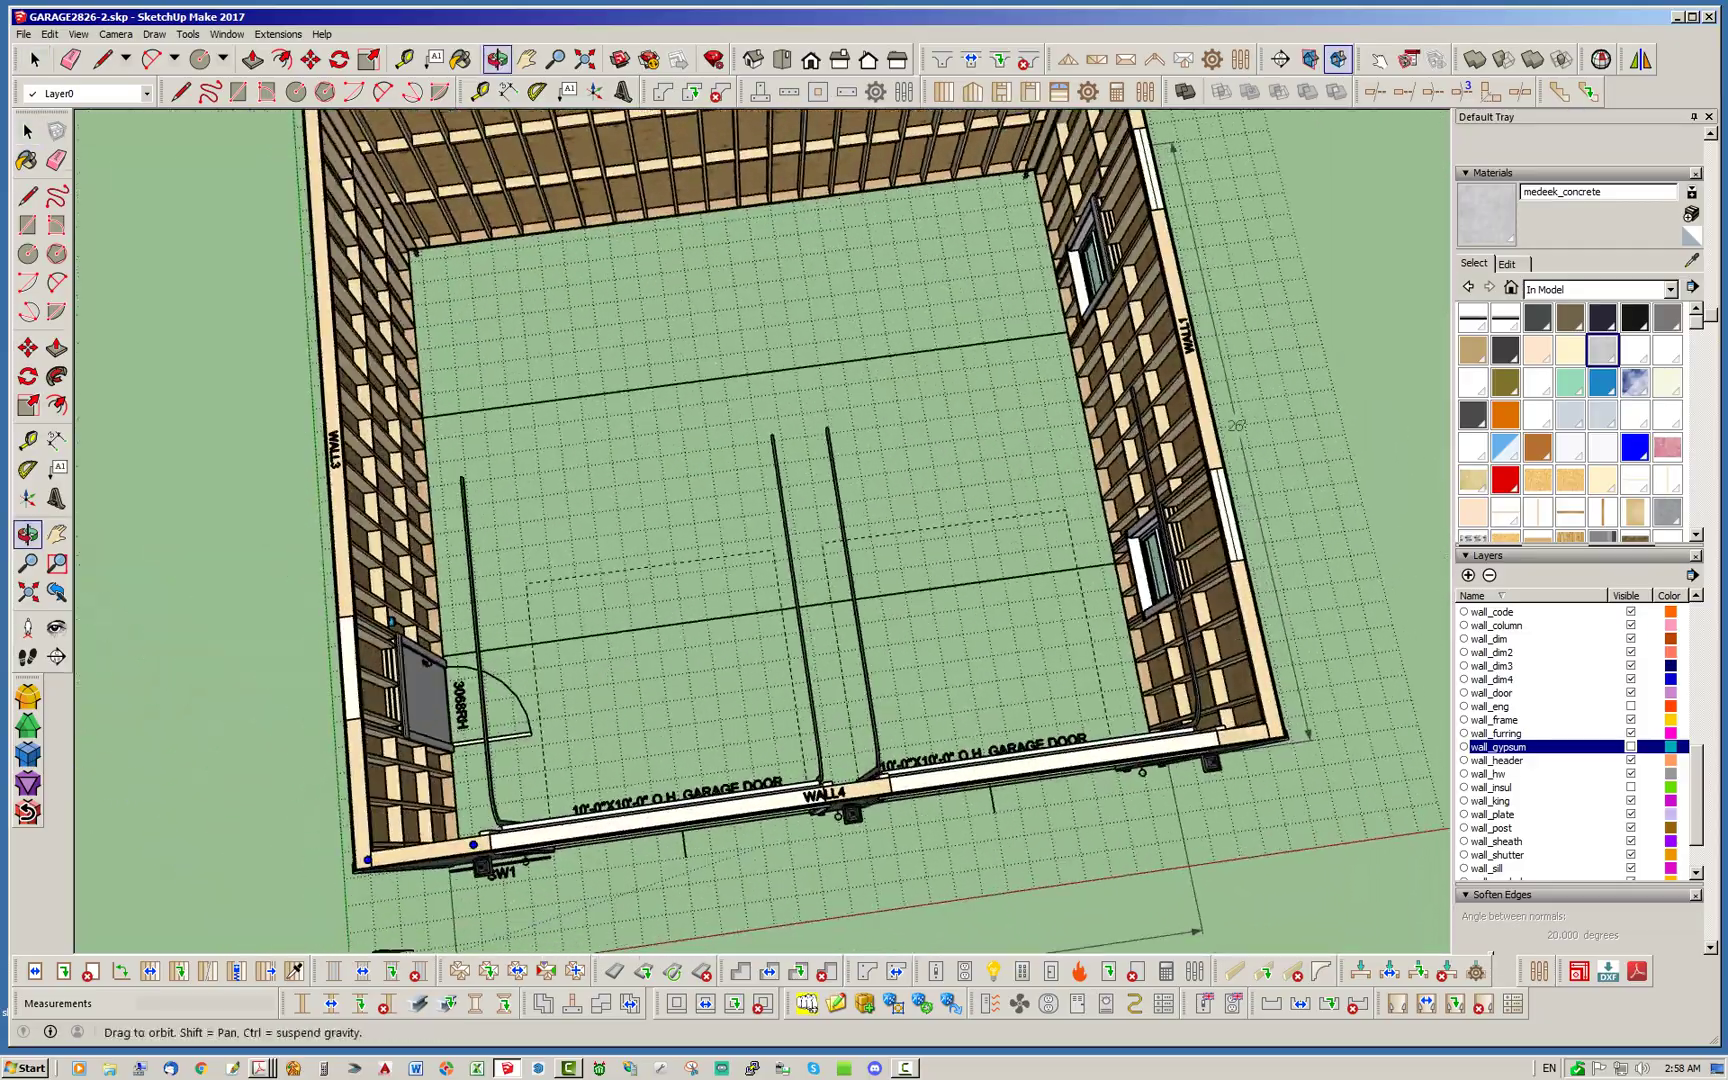
Start a load center for the garage's back corner, keeping 200 A amperage and the Main Breaker disconnect
{"action": "middle_click_drag", "start_coordinate": [720, 600], "coordinate": [820, 465]}
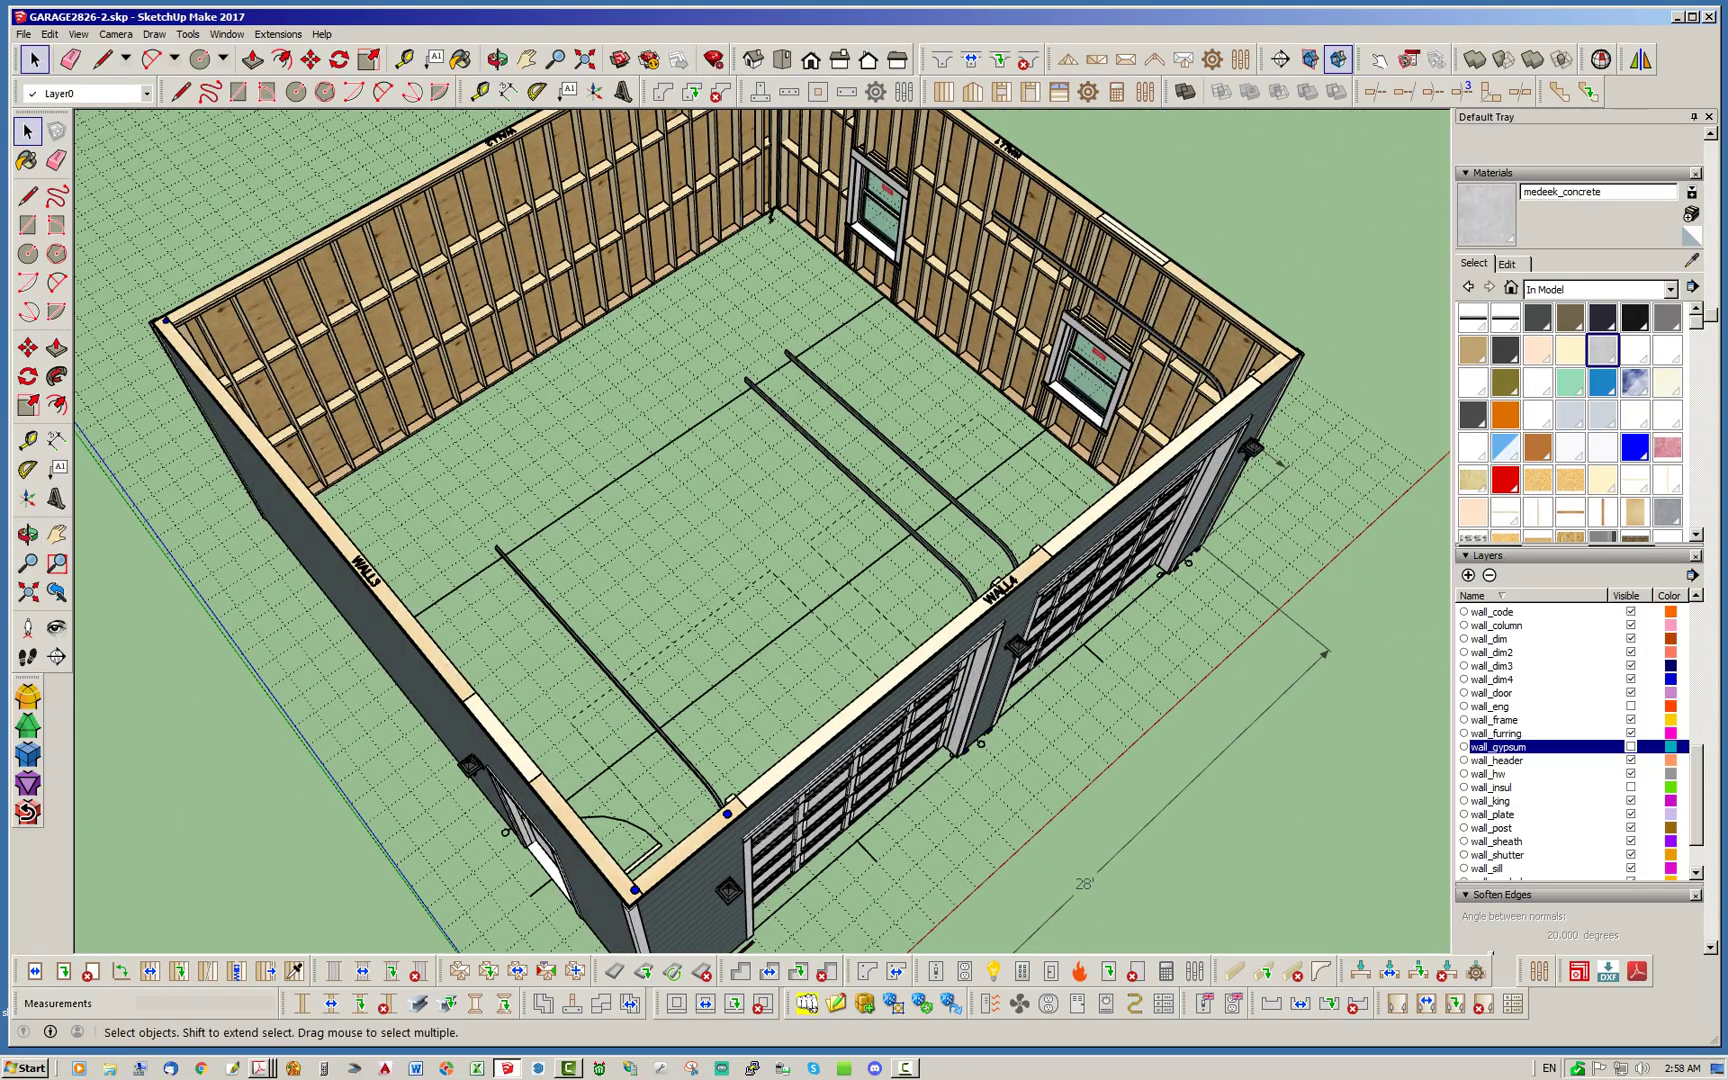
{"action": "scroll", "coordinate": [675, 455], "scroll_direction": "up", "scroll_amount": 10}
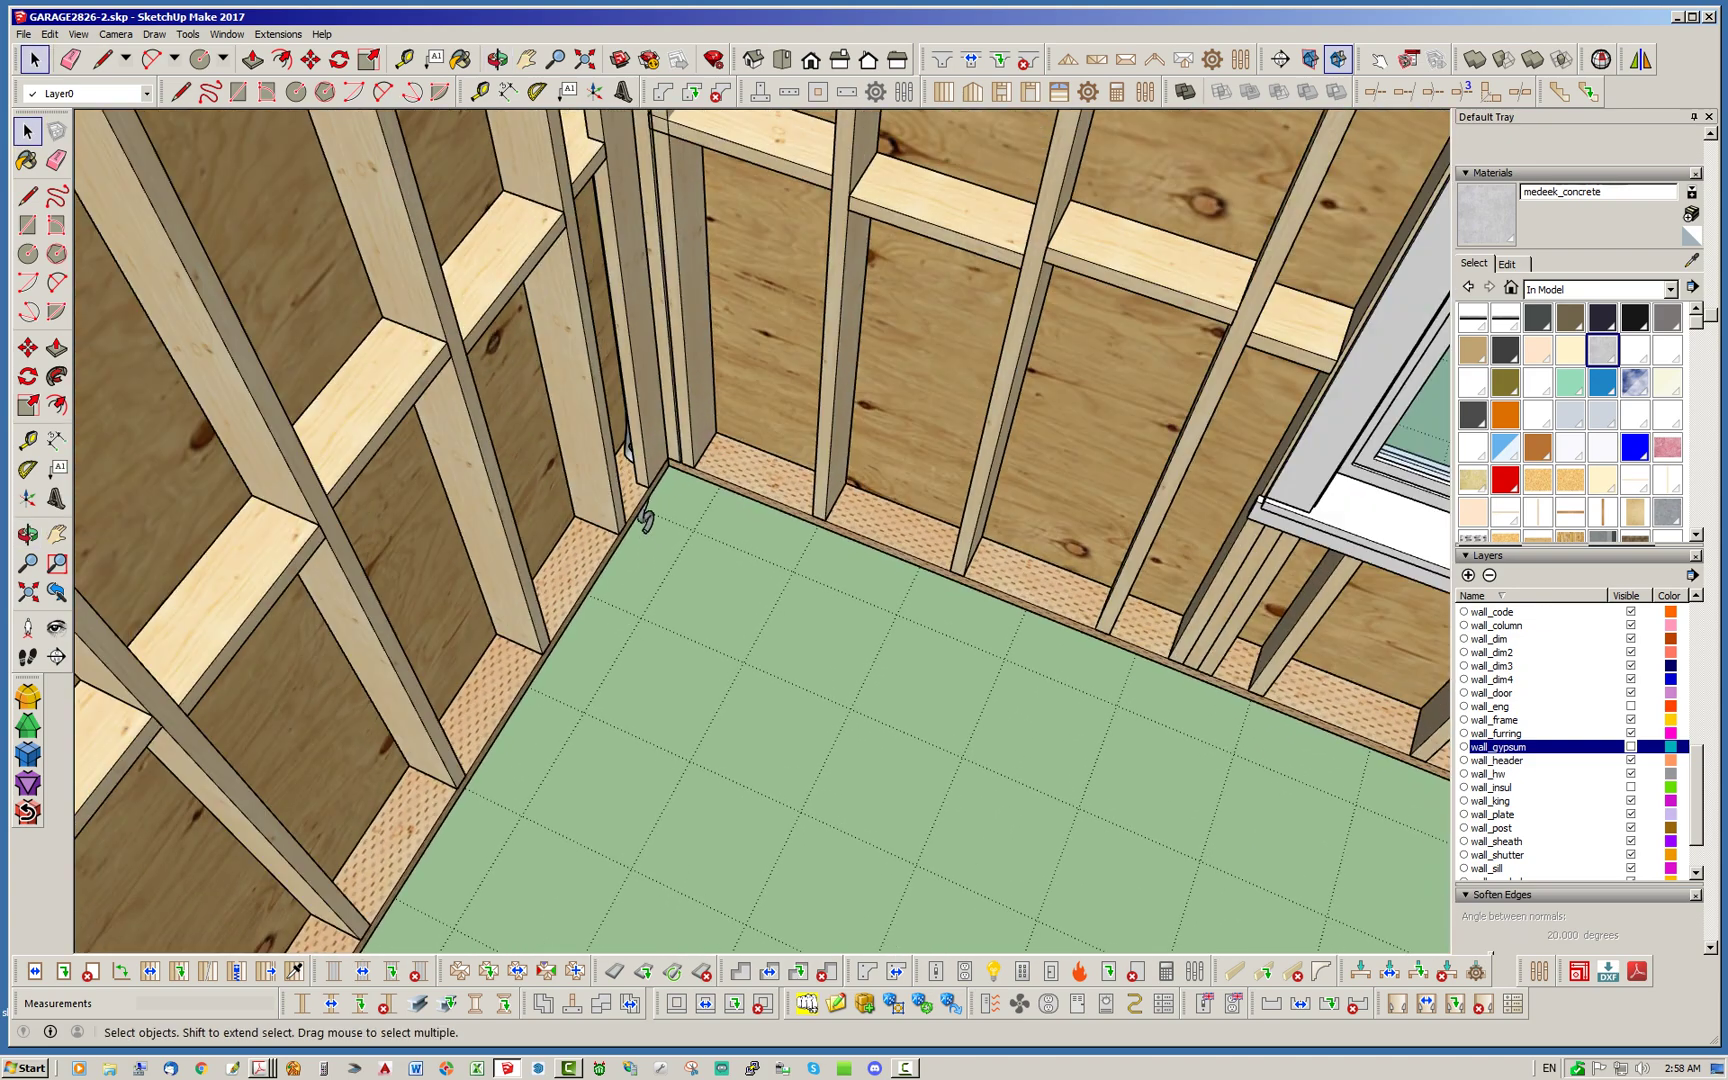
{"action": "middle_click_drag", "start_coordinate": [645, 520], "coordinate": [650, 520]}
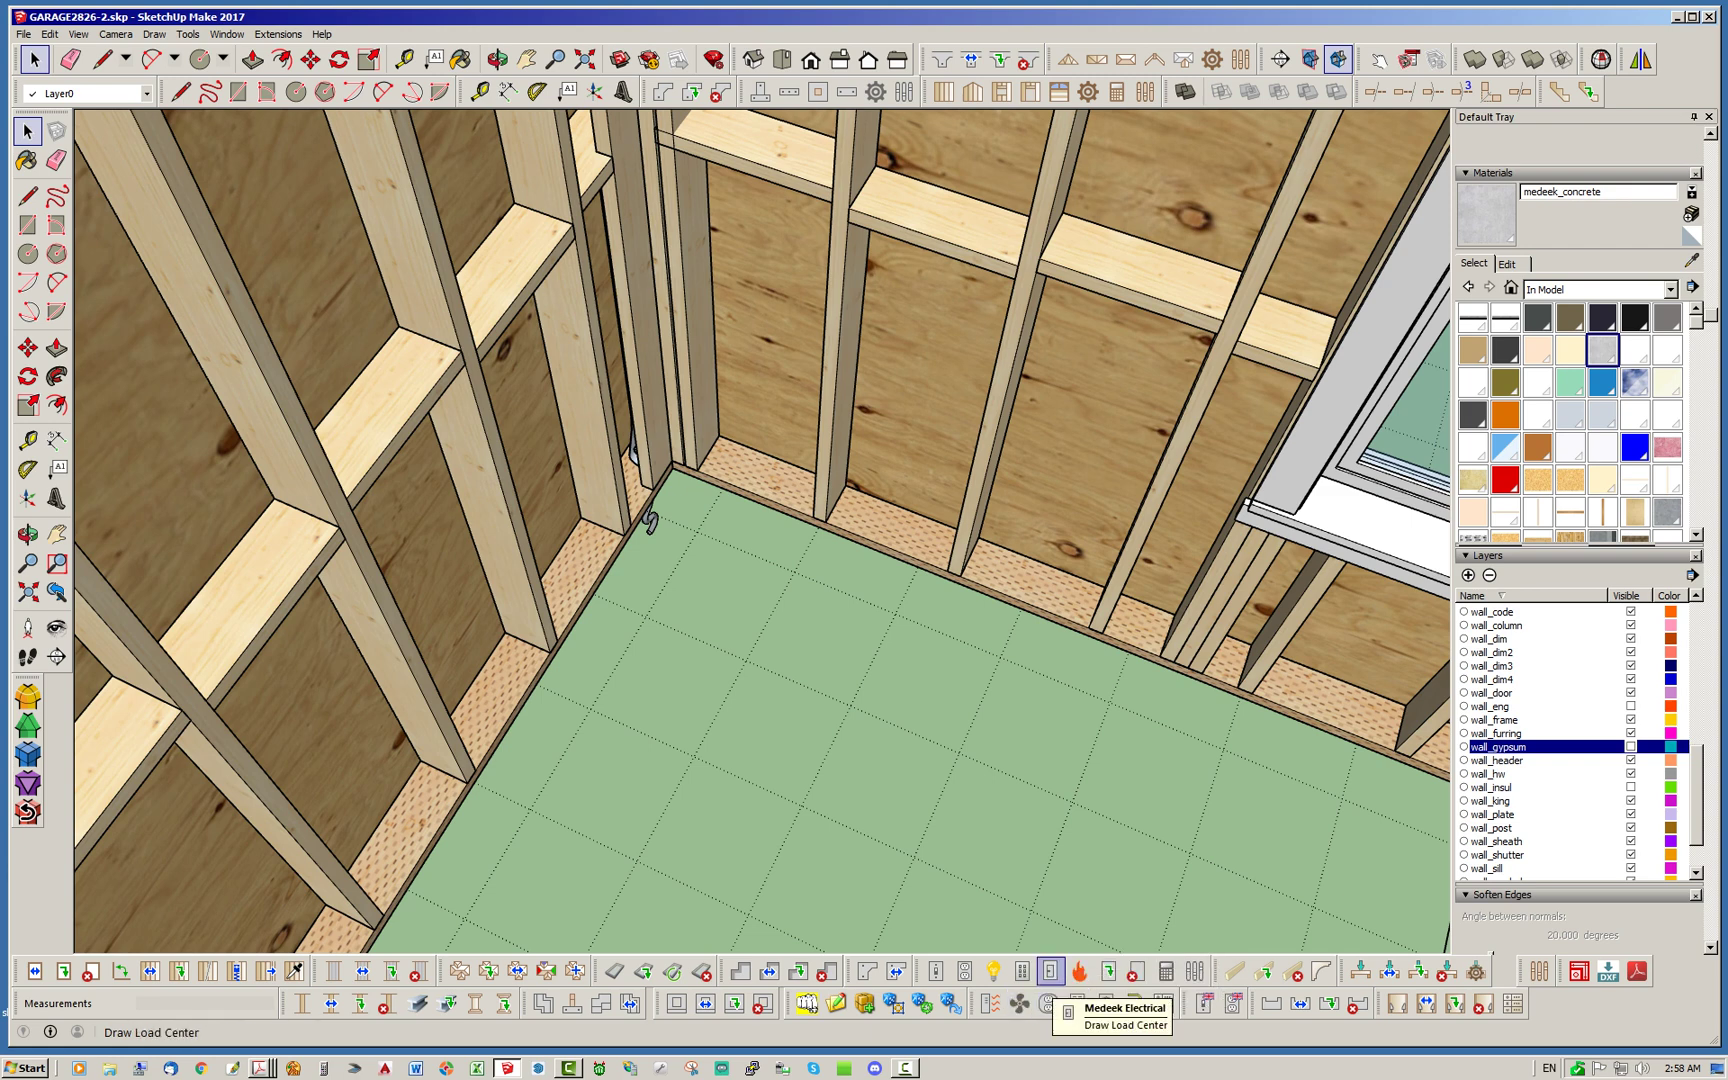
{"action": "left_click", "coordinate": [1050, 971]}
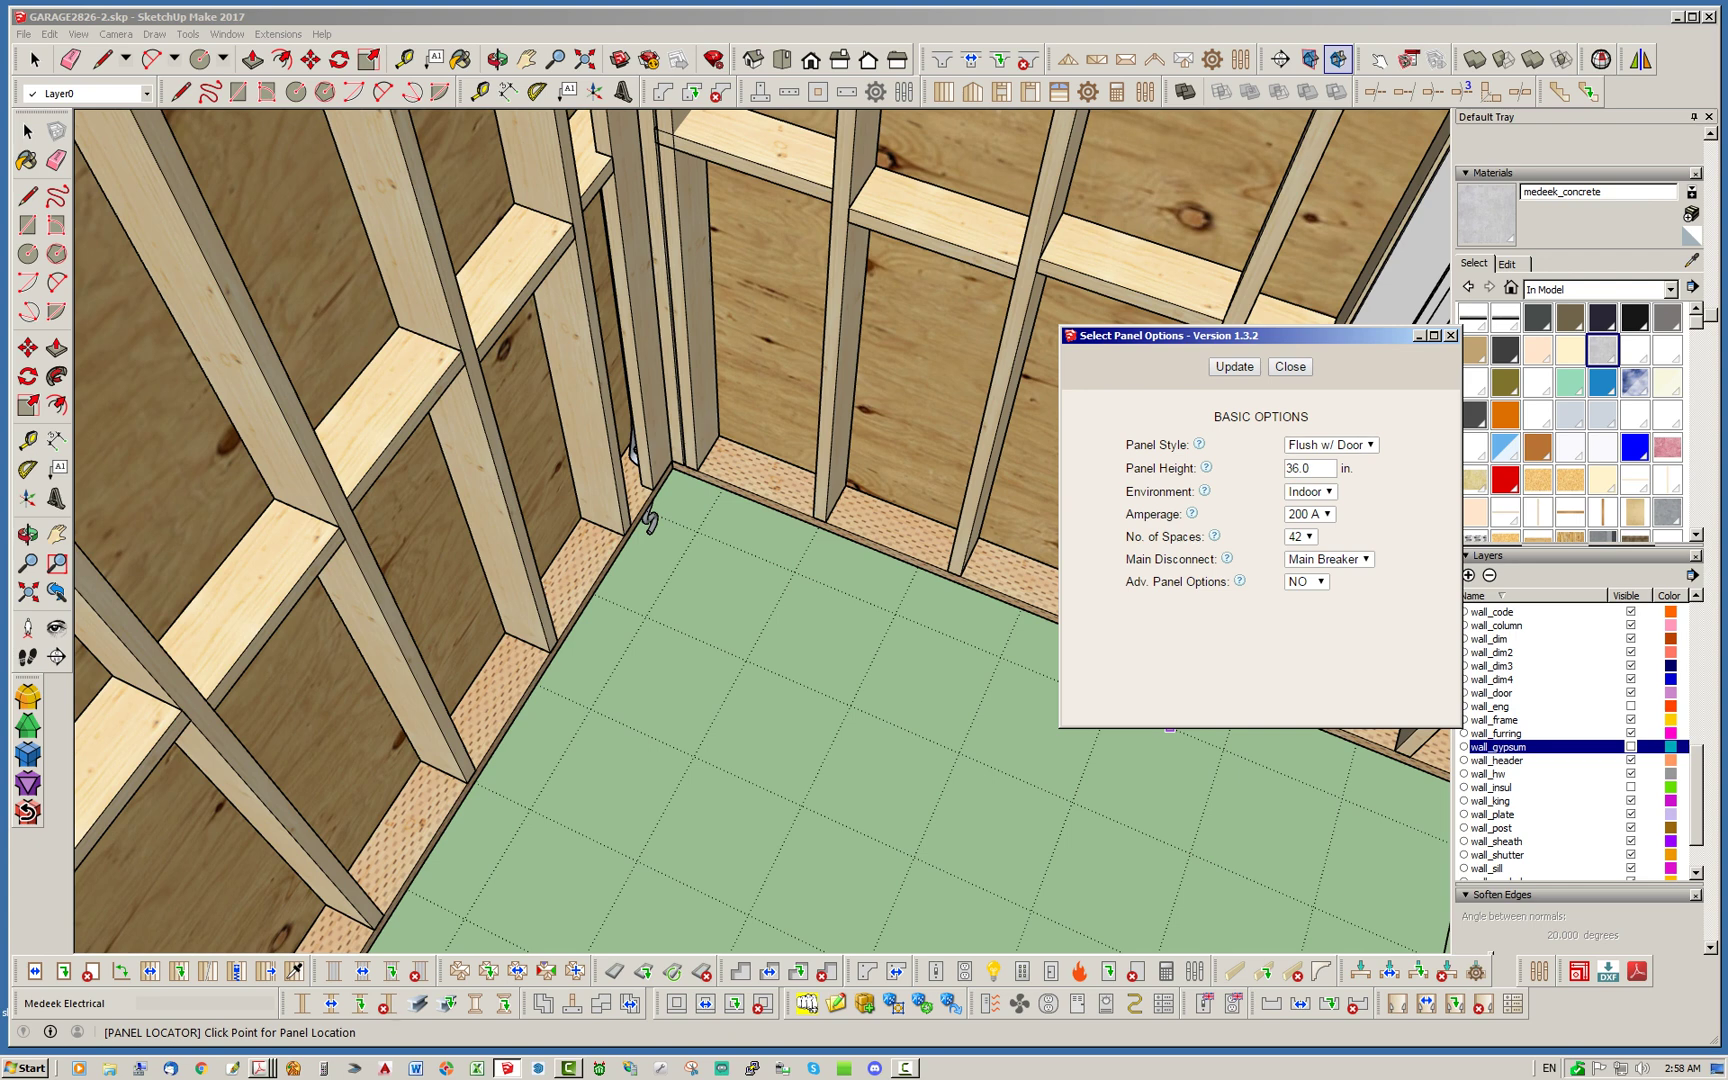
{"action": "left_click", "coordinate": [1308, 513]}
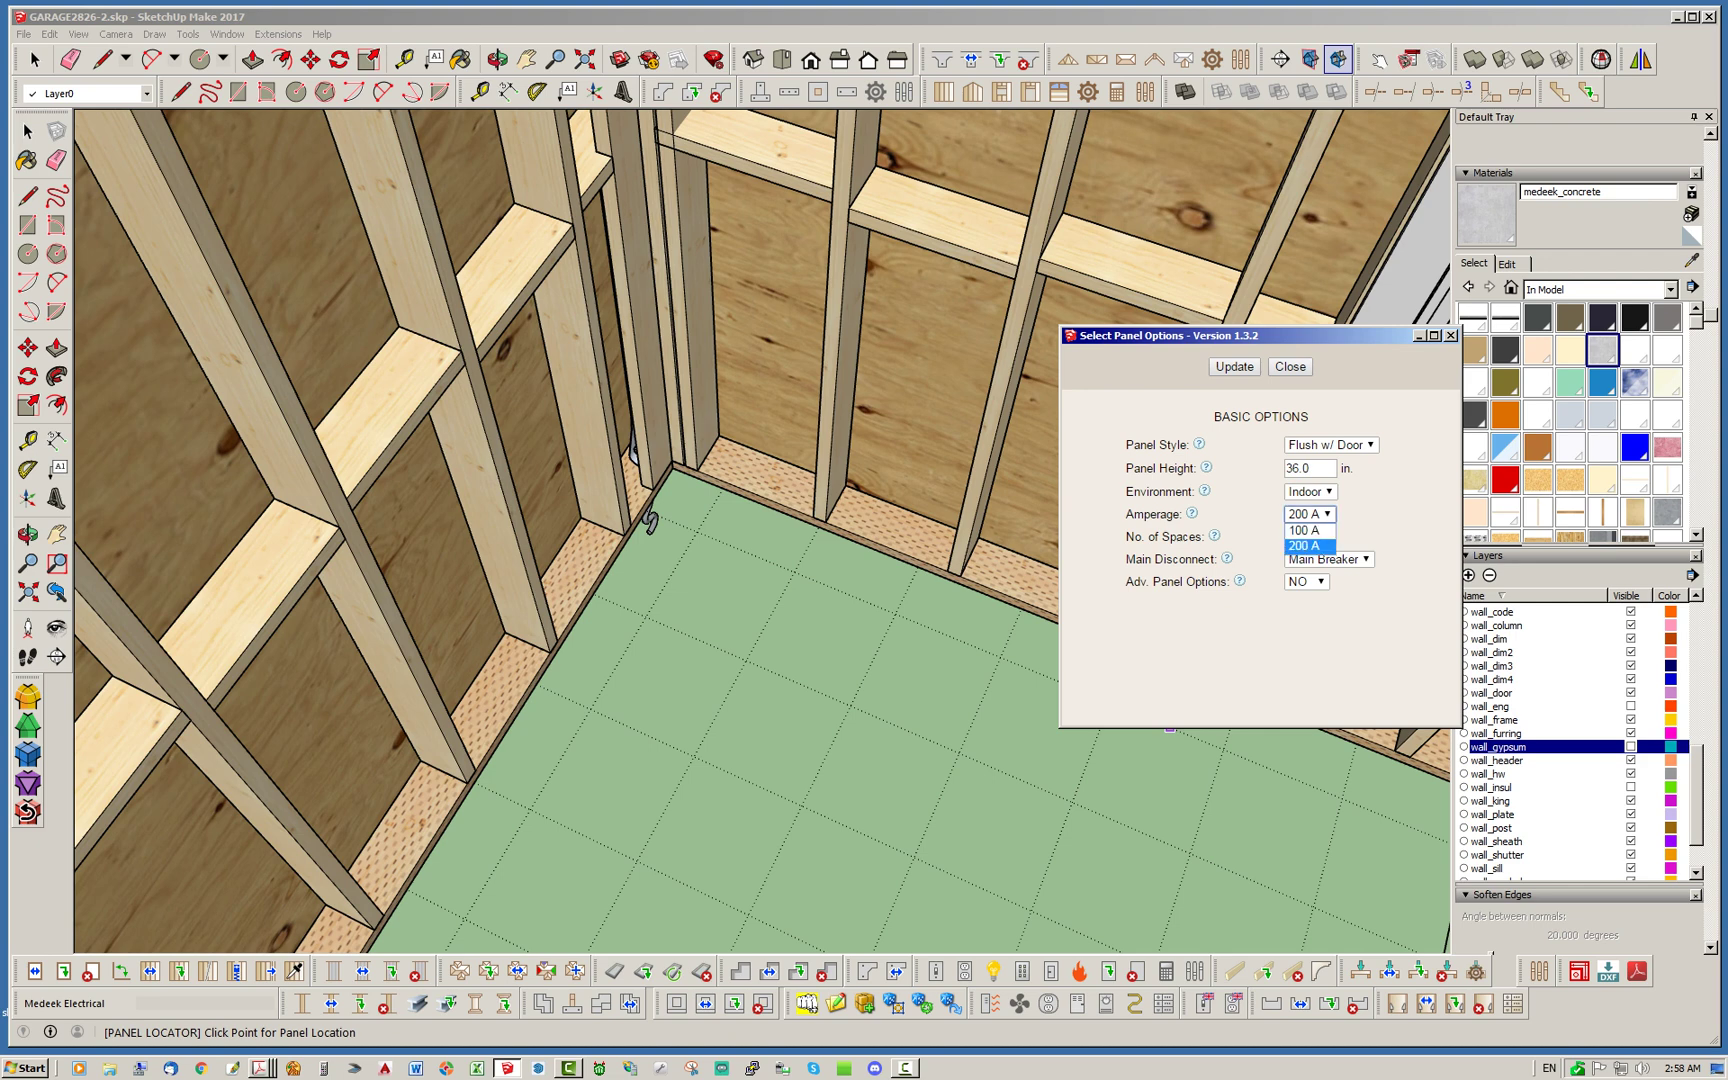
{"action": "left_click", "coordinate": [1402, 524]}
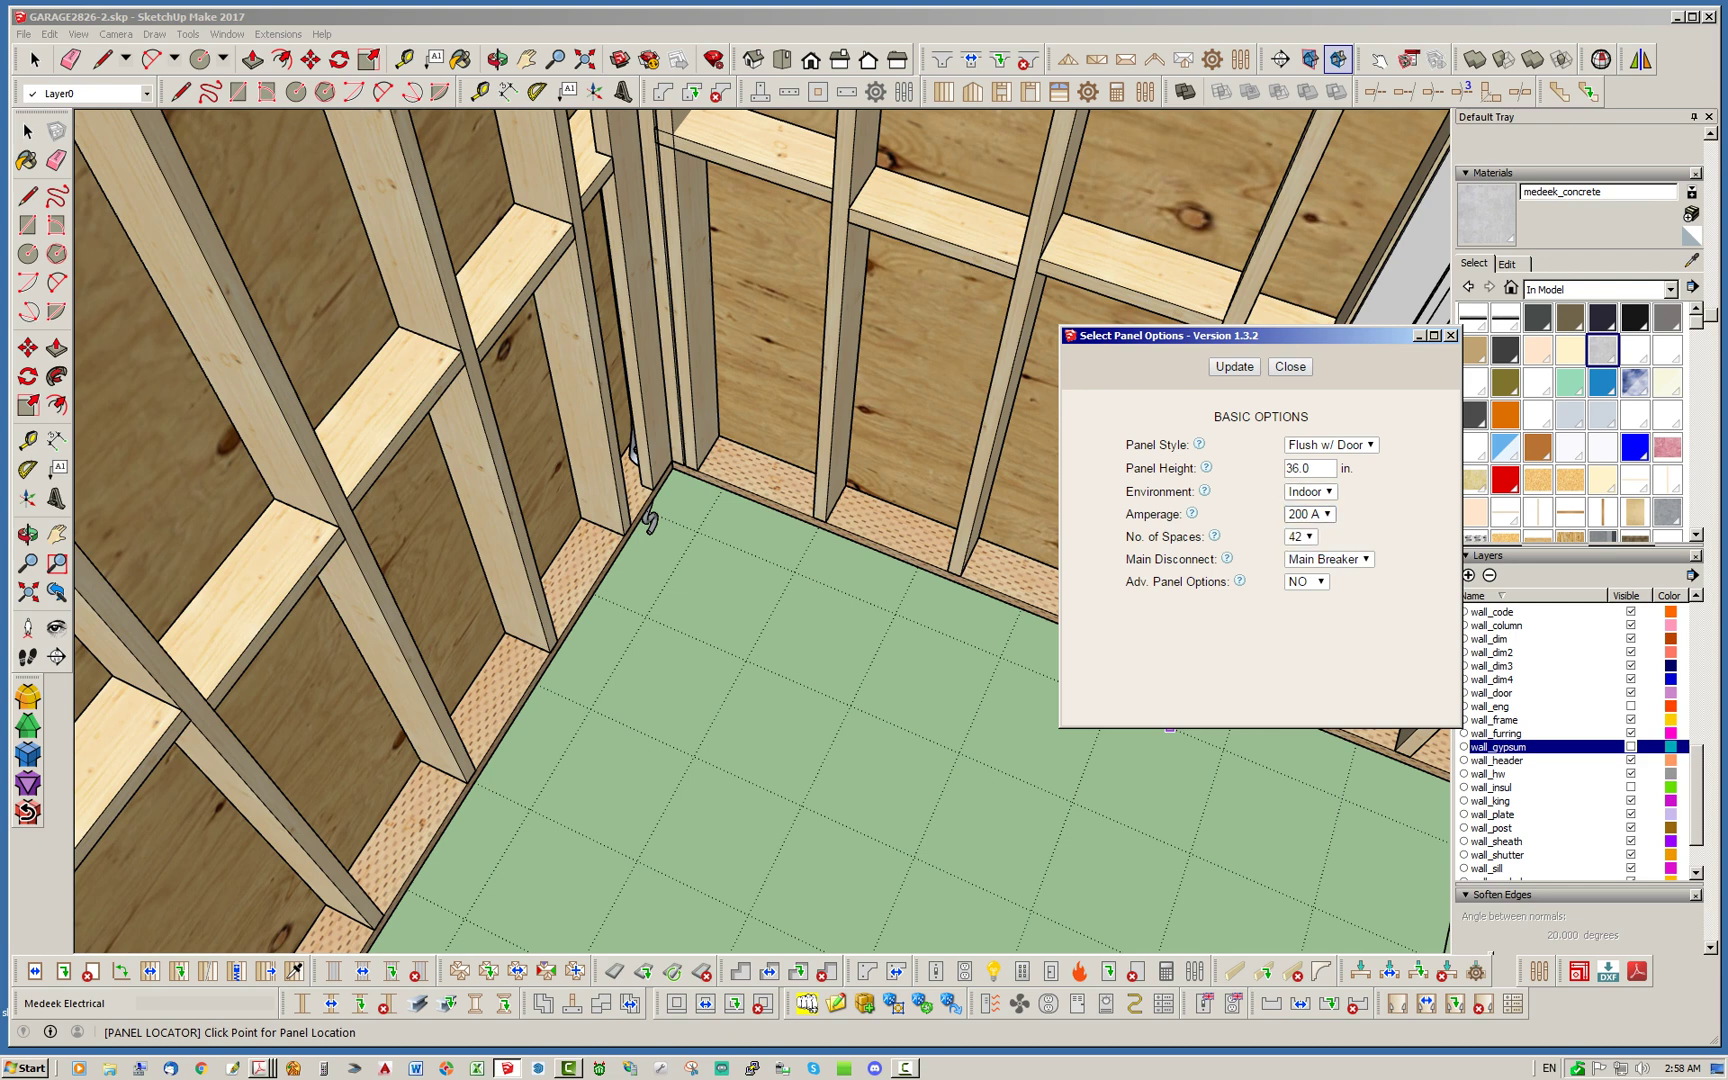
{"action": "left_click", "coordinate": [1308, 513]}
{"action": "left_click", "coordinate": [1402, 524]}
{"action": "left_click", "coordinate": [1328, 559]}
{"action": "left_click", "coordinate": [1324, 576]}
Set the load center's number of spaces to 30 and apply the panel options
{"action": "left_click", "coordinate": [1300, 536]}
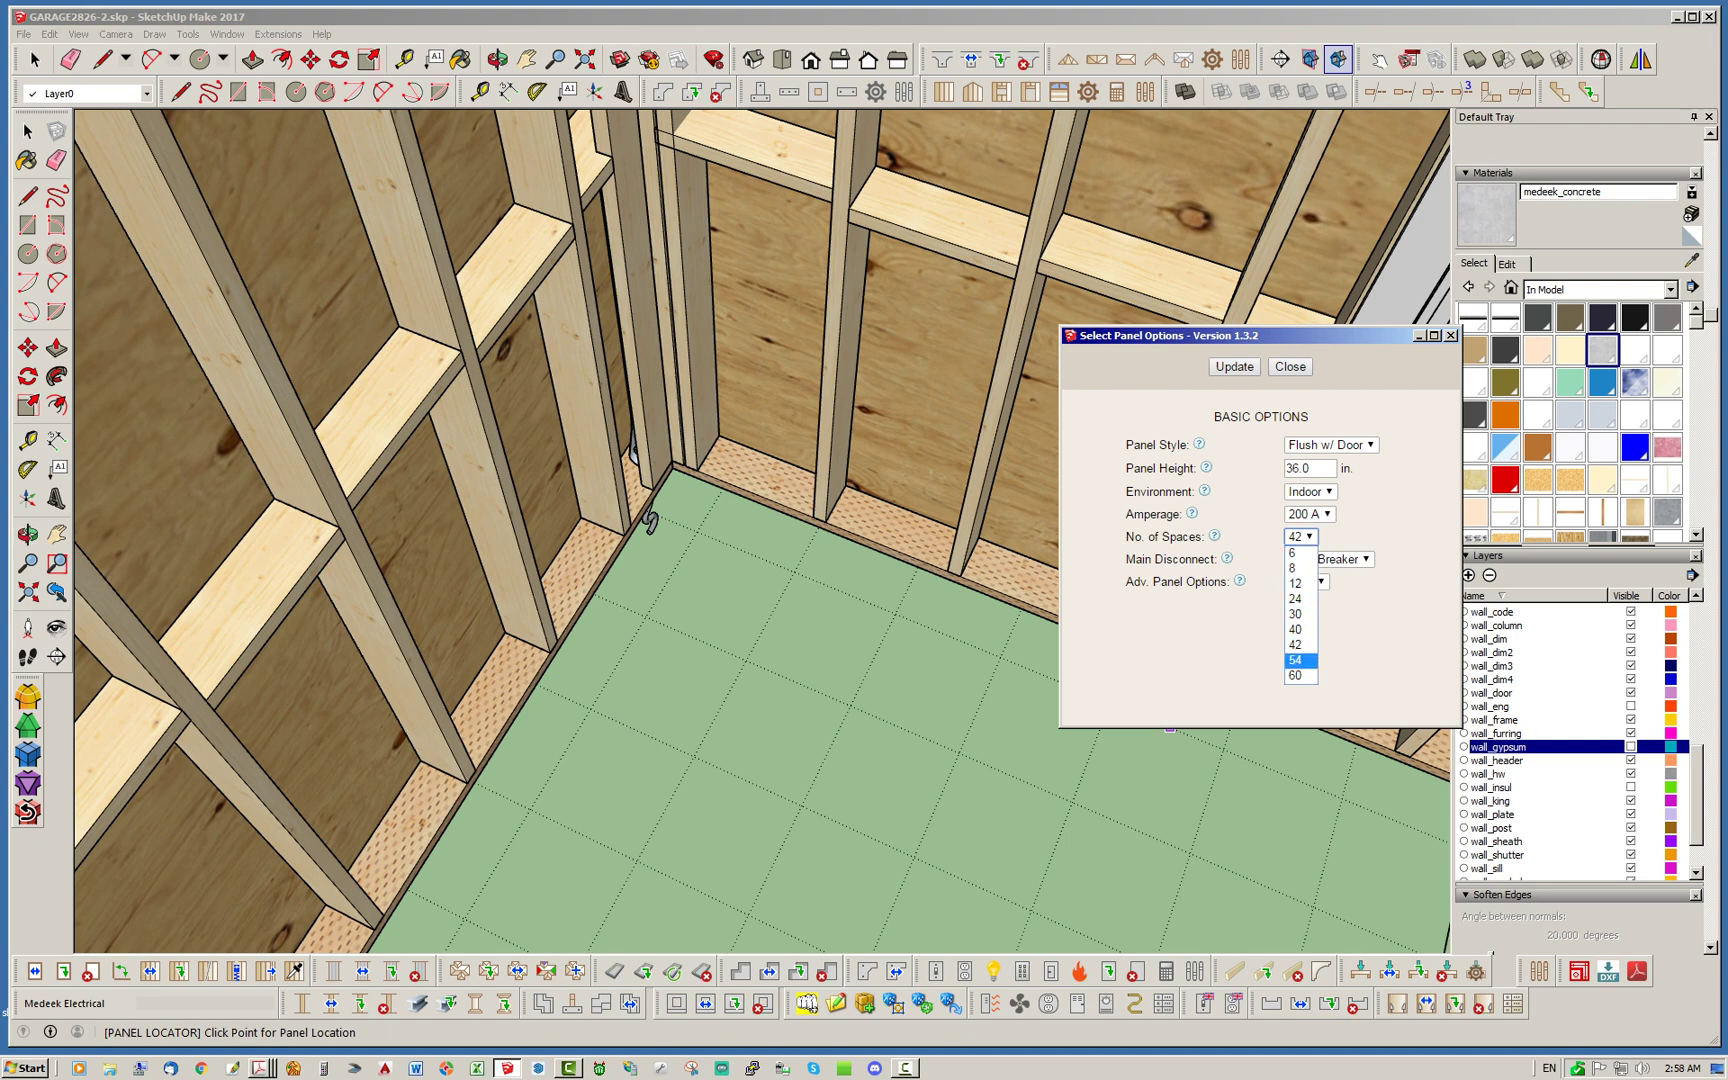
{"action": "left_click", "coordinate": [1295, 629]}
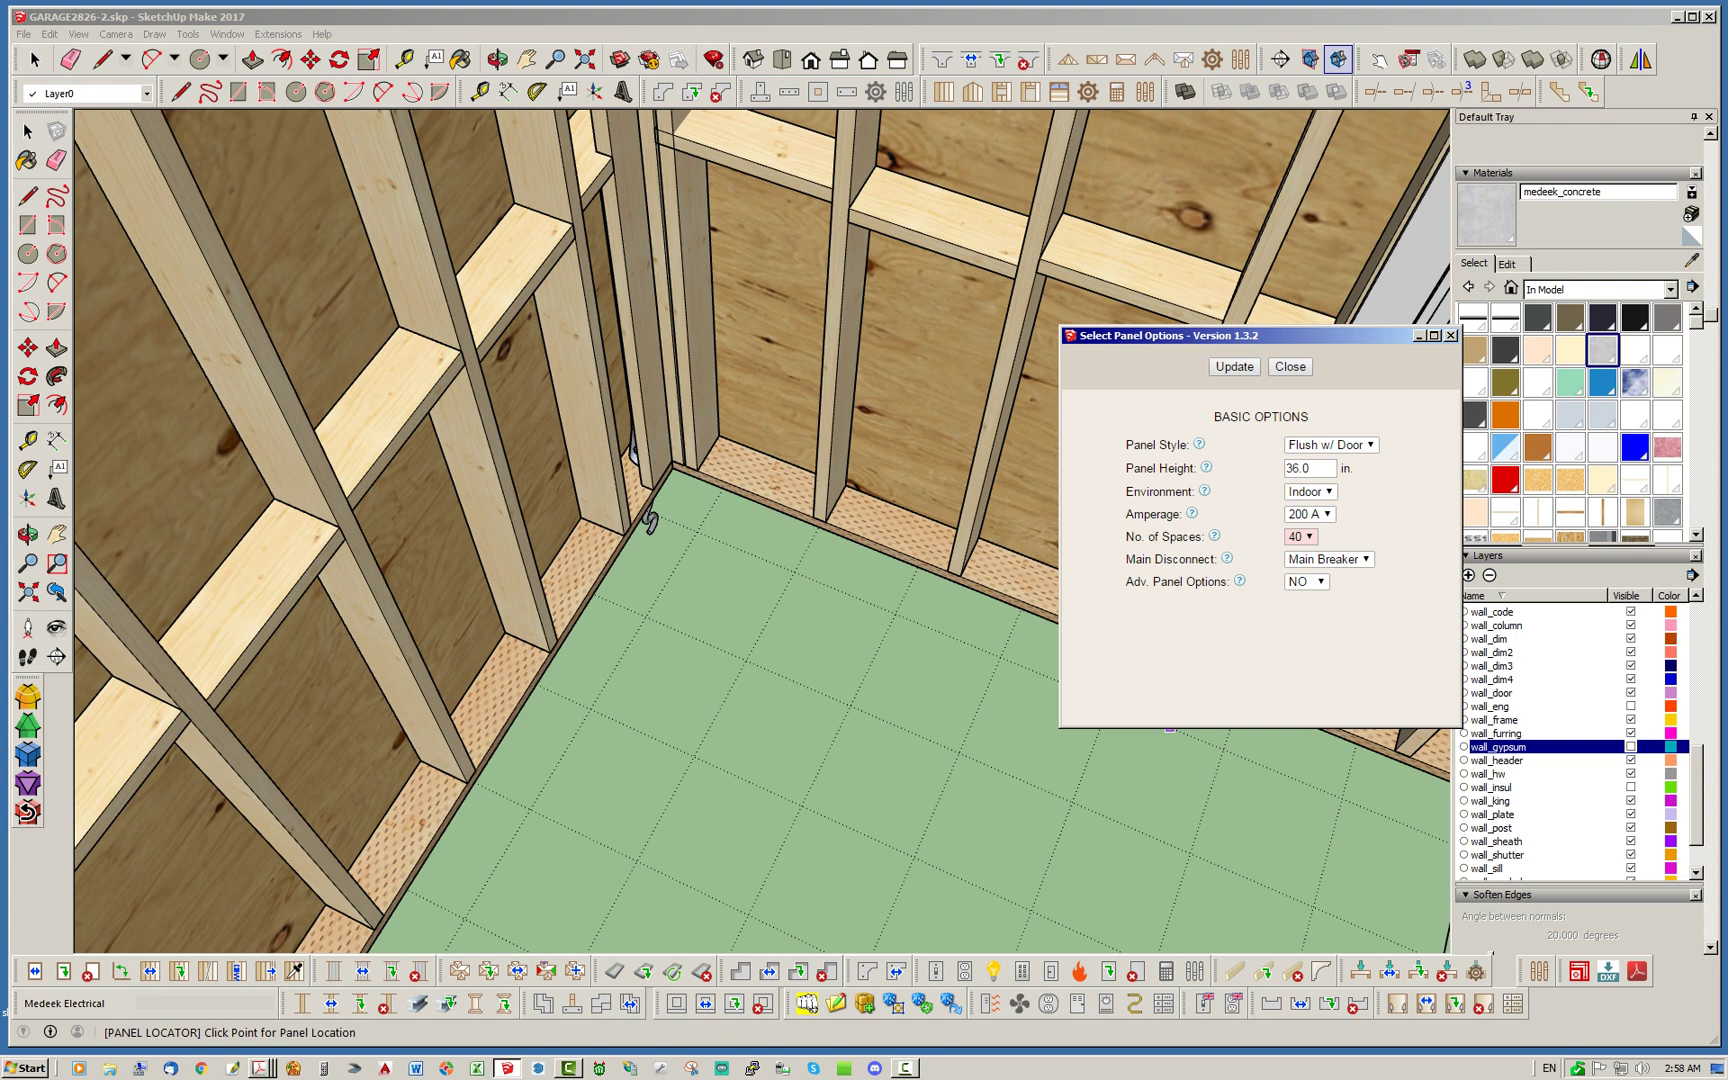
{"action": "left_click", "coordinate": [1301, 537]}
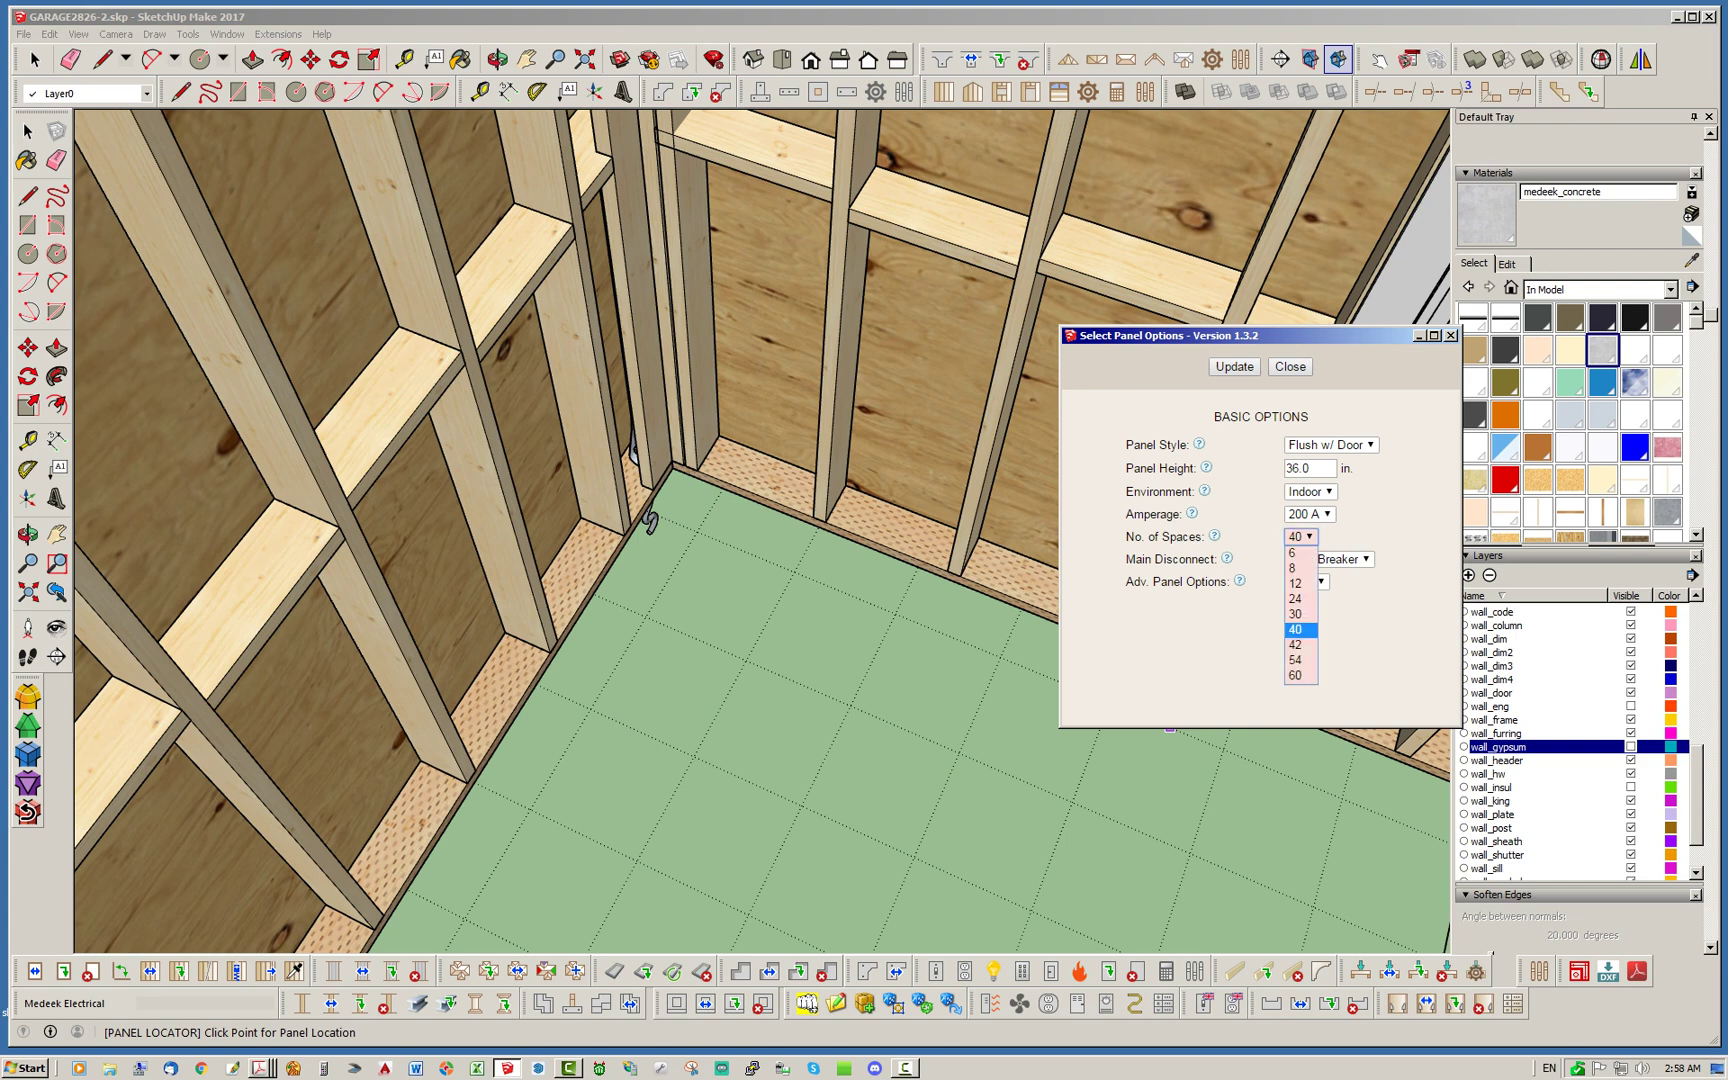
{"action": "left_click", "coordinate": [1295, 614]}
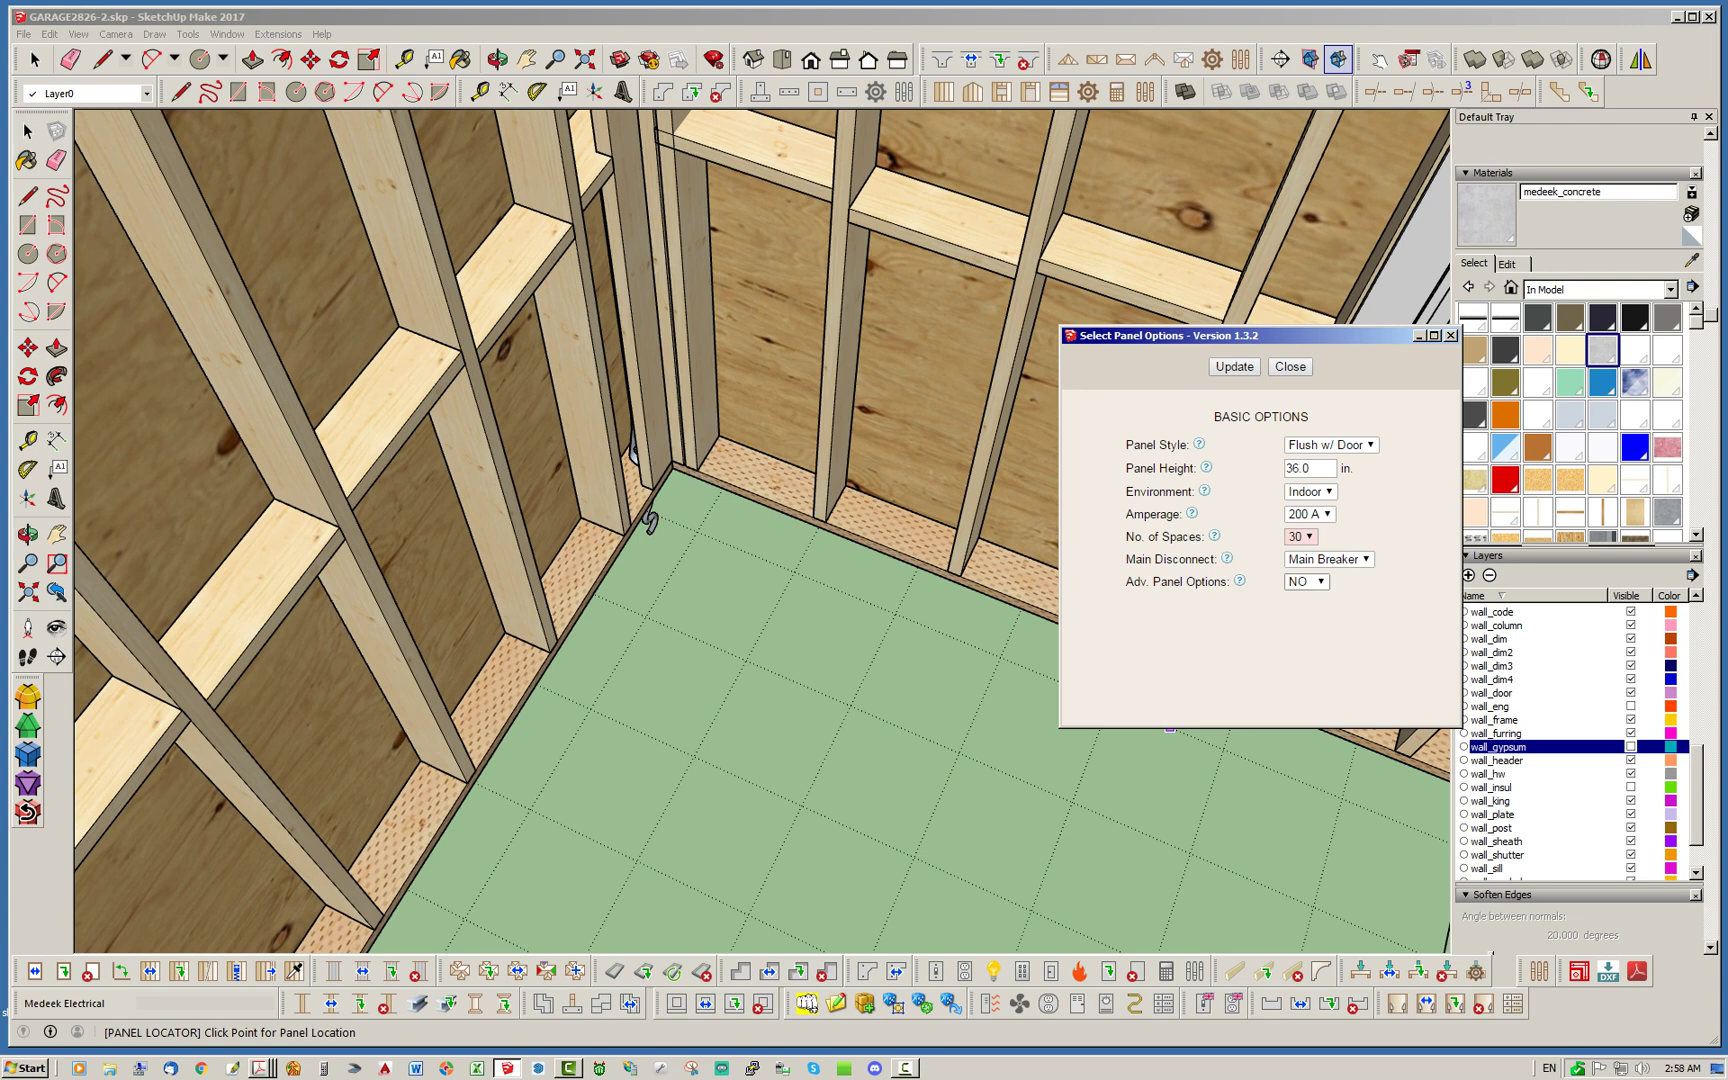
{"action": "left_click", "coordinate": [1234, 367]}
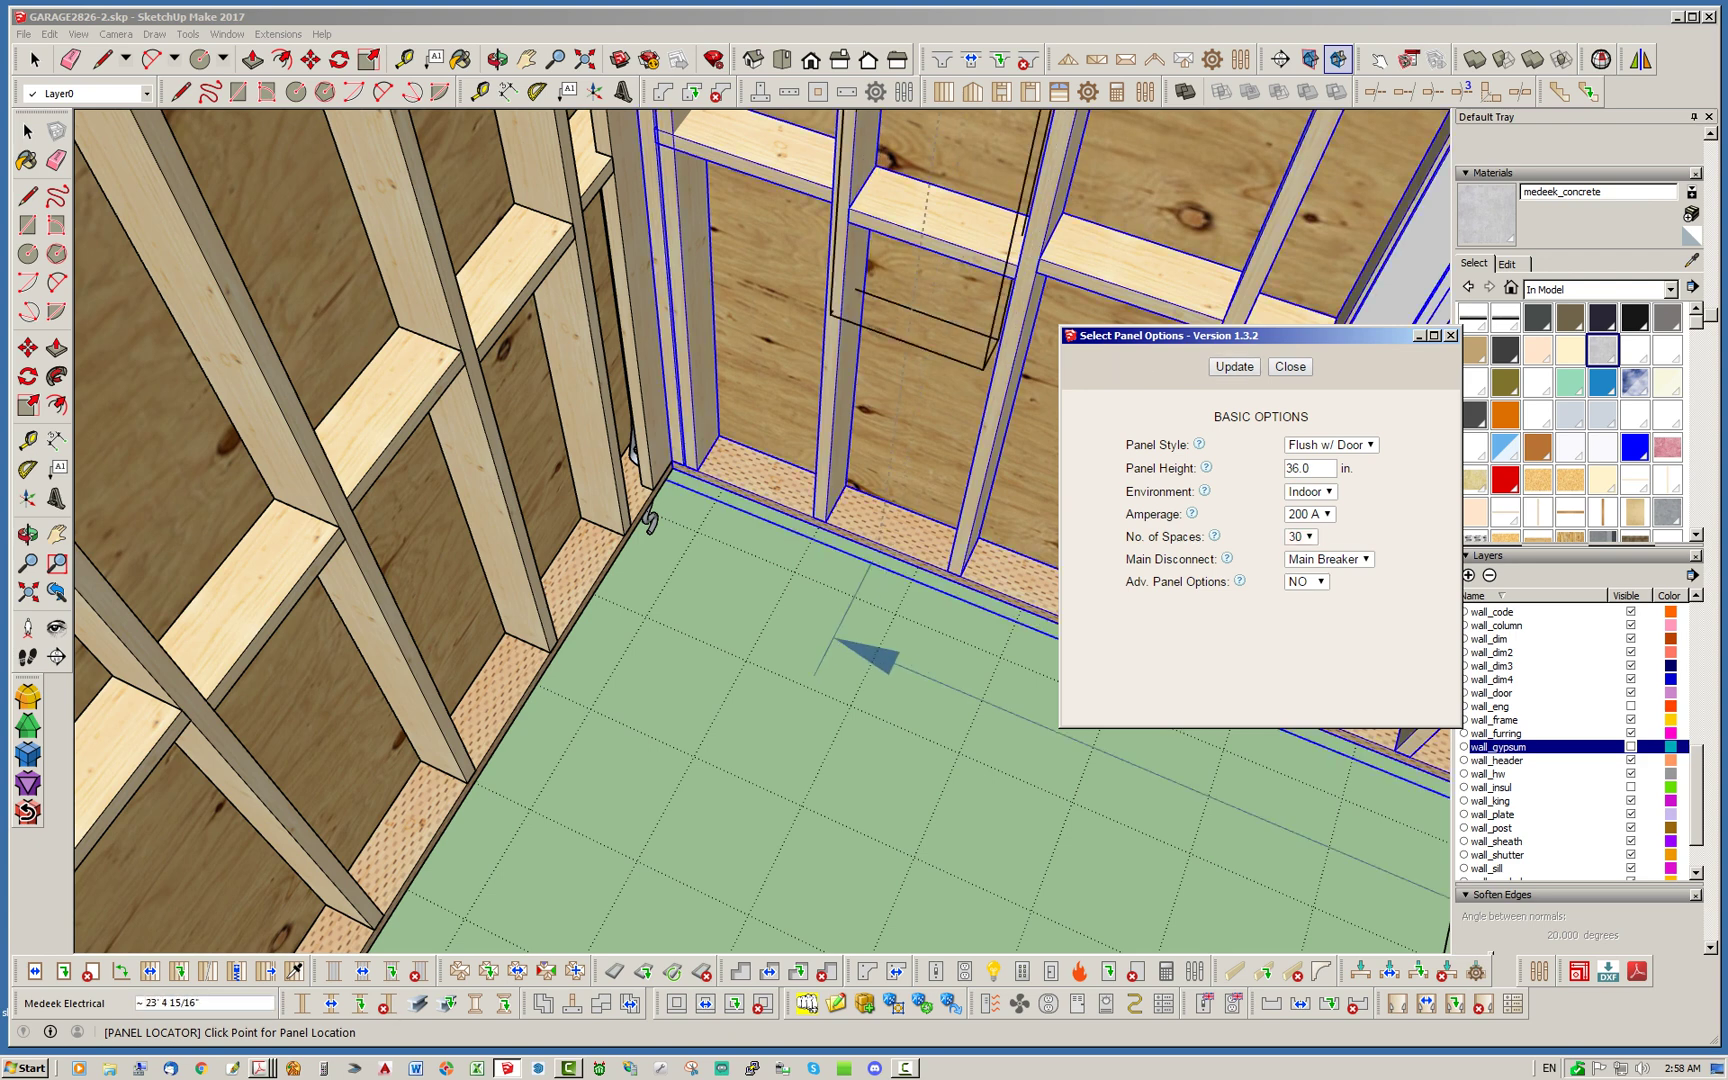
Place the load center between two studs of the window wall, between the back corner and the nearest window
{"action": "scroll", "coordinate": [840, 655], "scroll_direction": "down", "scroll_amount": 1}
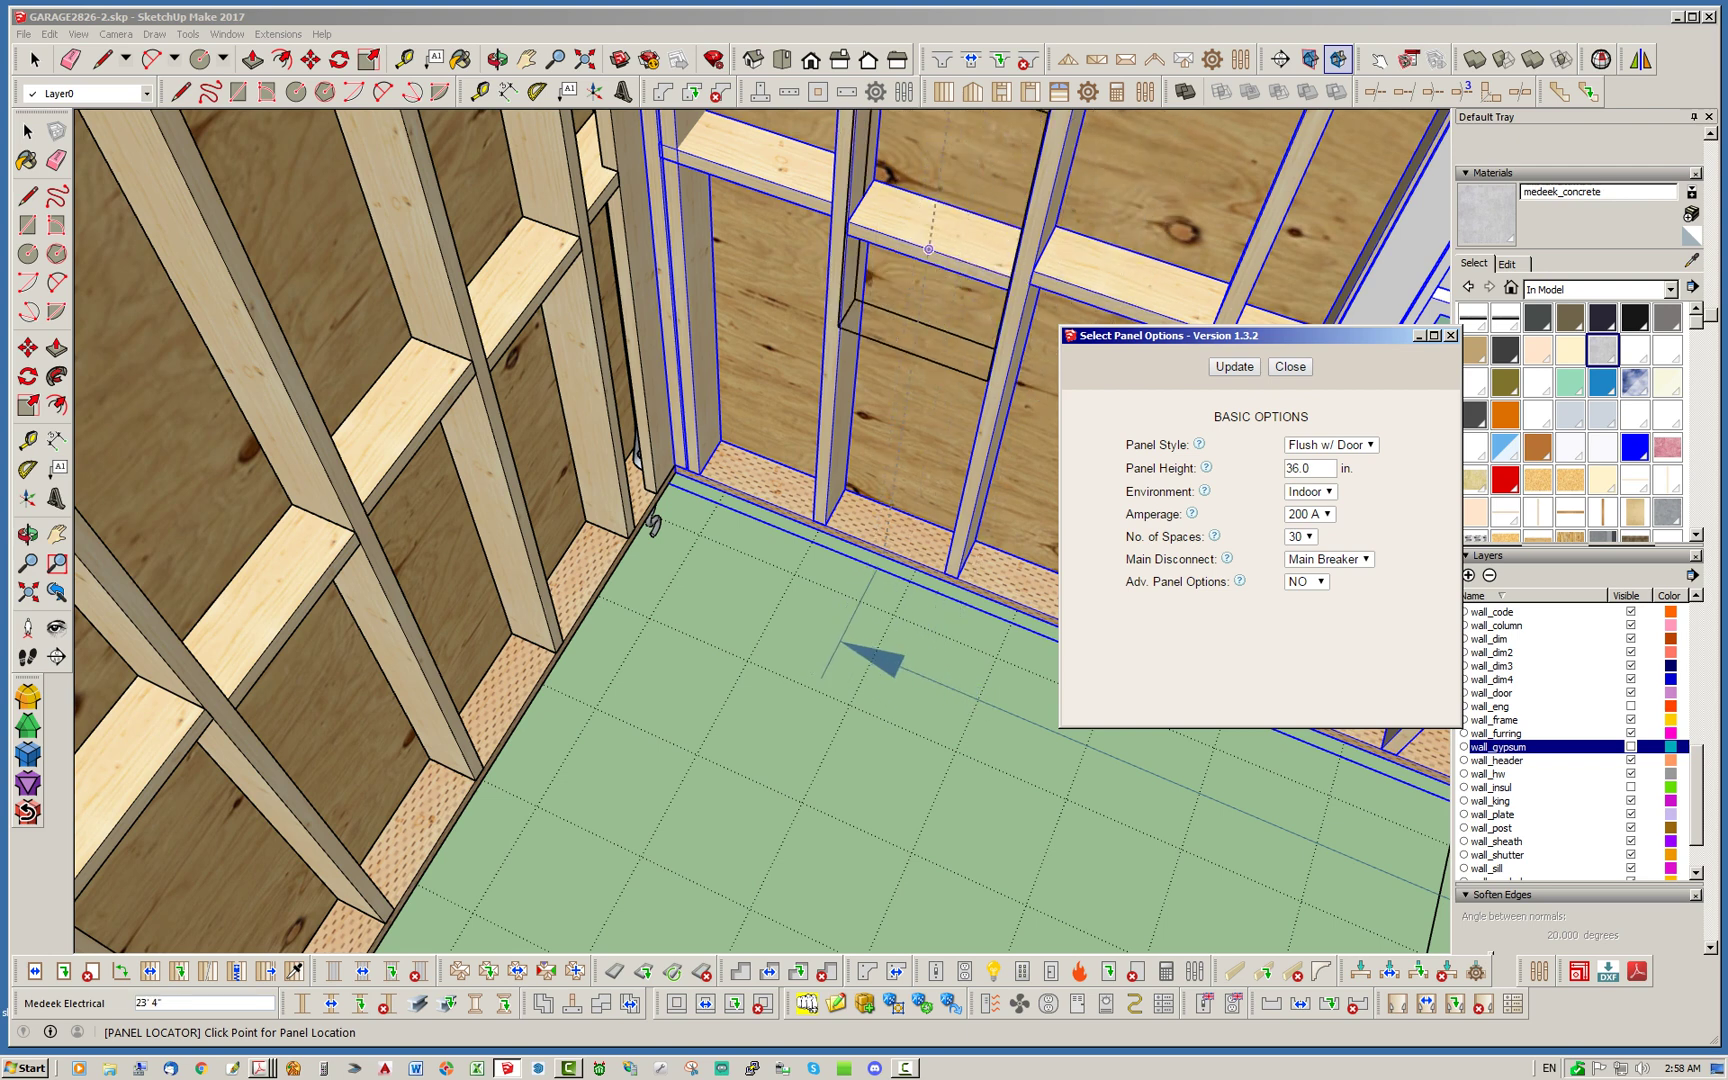
{"action": "left_click", "coordinate": [929, 249]}
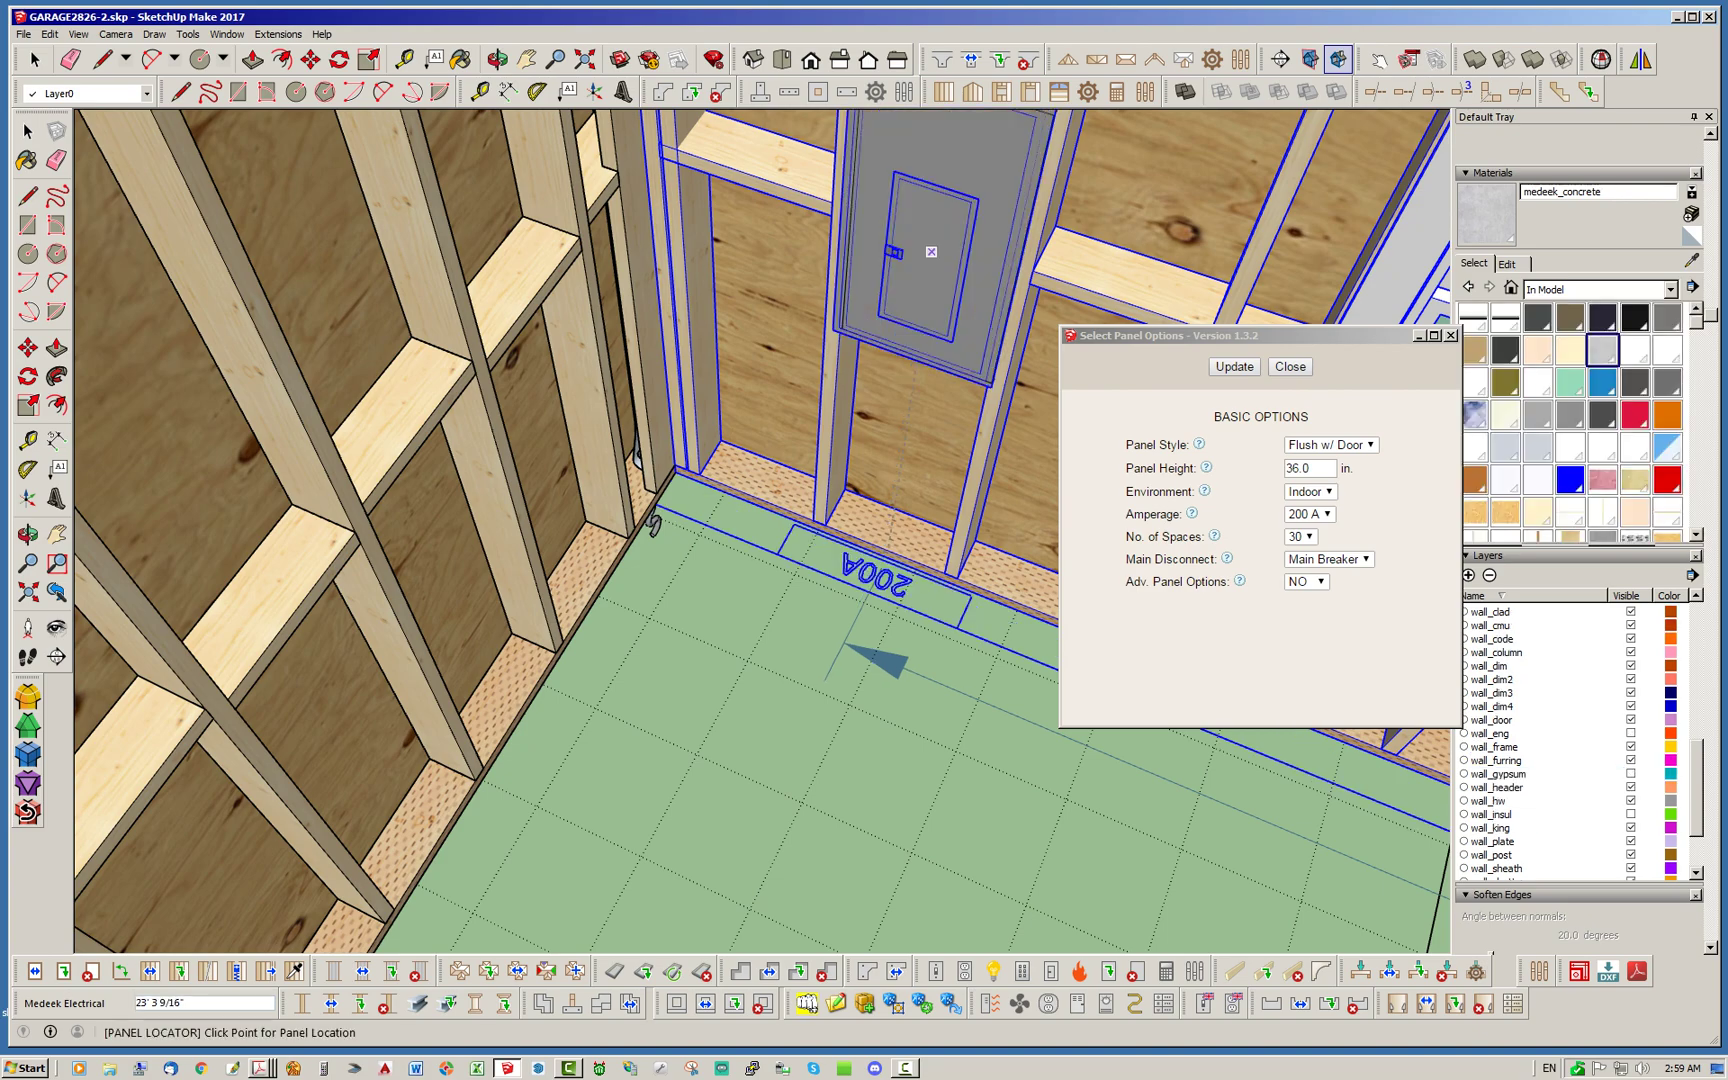
{"action": "scroll", "coordinate": [937, 459], "scroll_direction": "down", "scroll_amount": 2}
{"action": "key", "text": "space"}
{"action": "scroll", "coordinate": [928, 340], "scroll_direction": "up", "scroll_amount": 5}
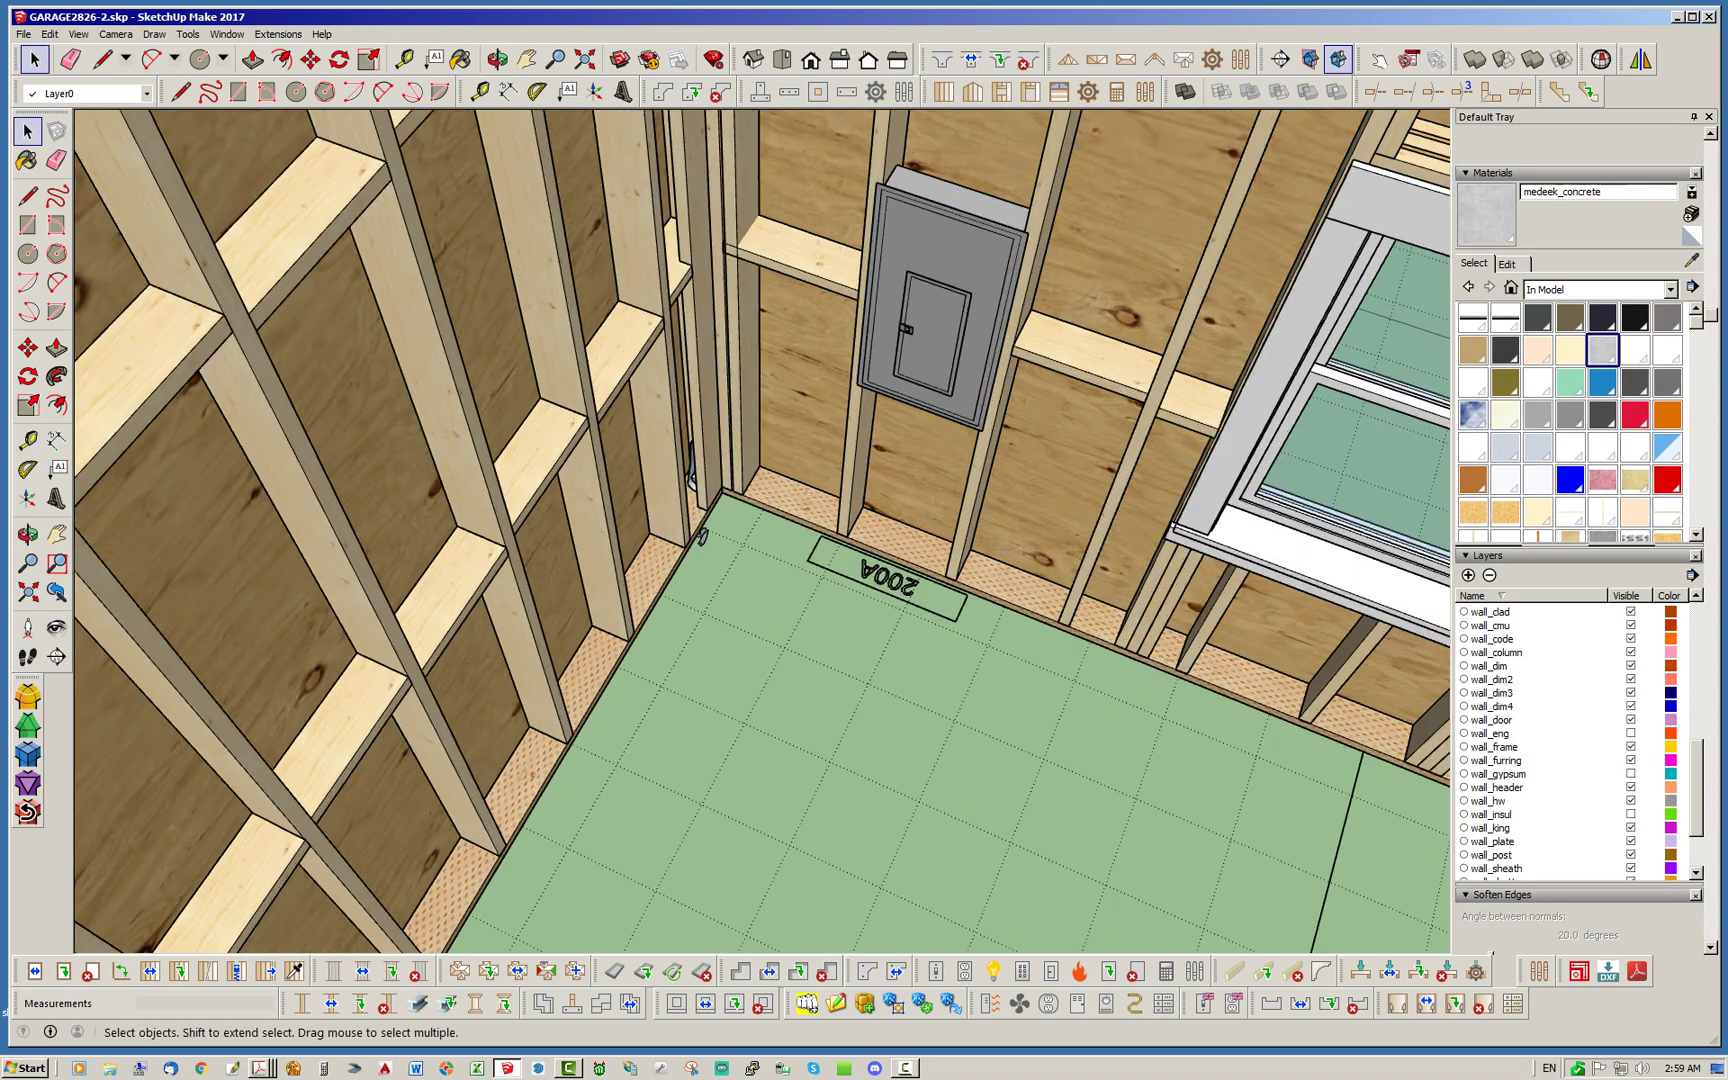
{"action": "middle_click_drag", "start_coordinate": [928, 340], "coordinate": [845, 400]}
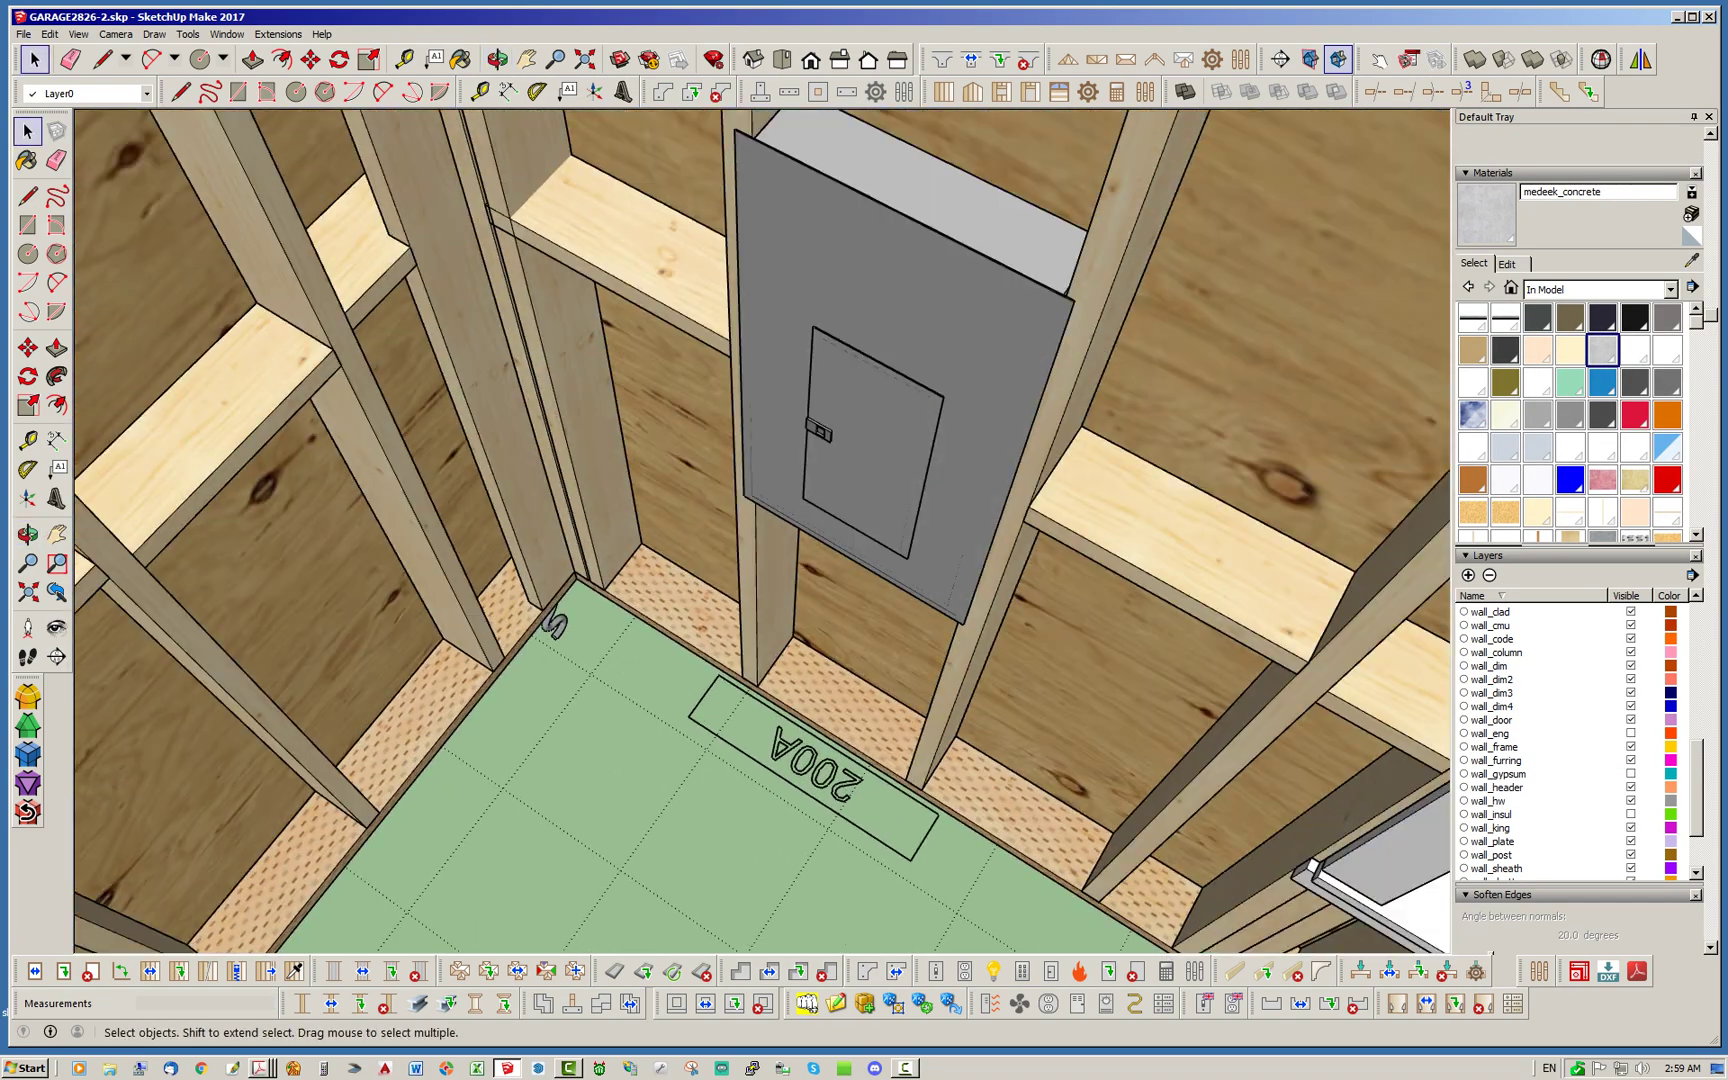
{"action": "middle_click_drag", "start_coordinate": [553, 625], "coordinate": [643, 580]}
{"action": "middle_click_drag", "start_coordinate": [925, 420], "coordinate": [885, 322]}
Start drawing an outlet, consult the garage floor plan PDF for receptacle locations, and move its window off the model
{"action": "scroll", "coordinate": [935, 260], "scroll_direction": "down", "scroll_amount": 2}
{"action": "scroll", "coordinate": [886, 505], "scroll_direction": "down", "scroll_amount": 6}
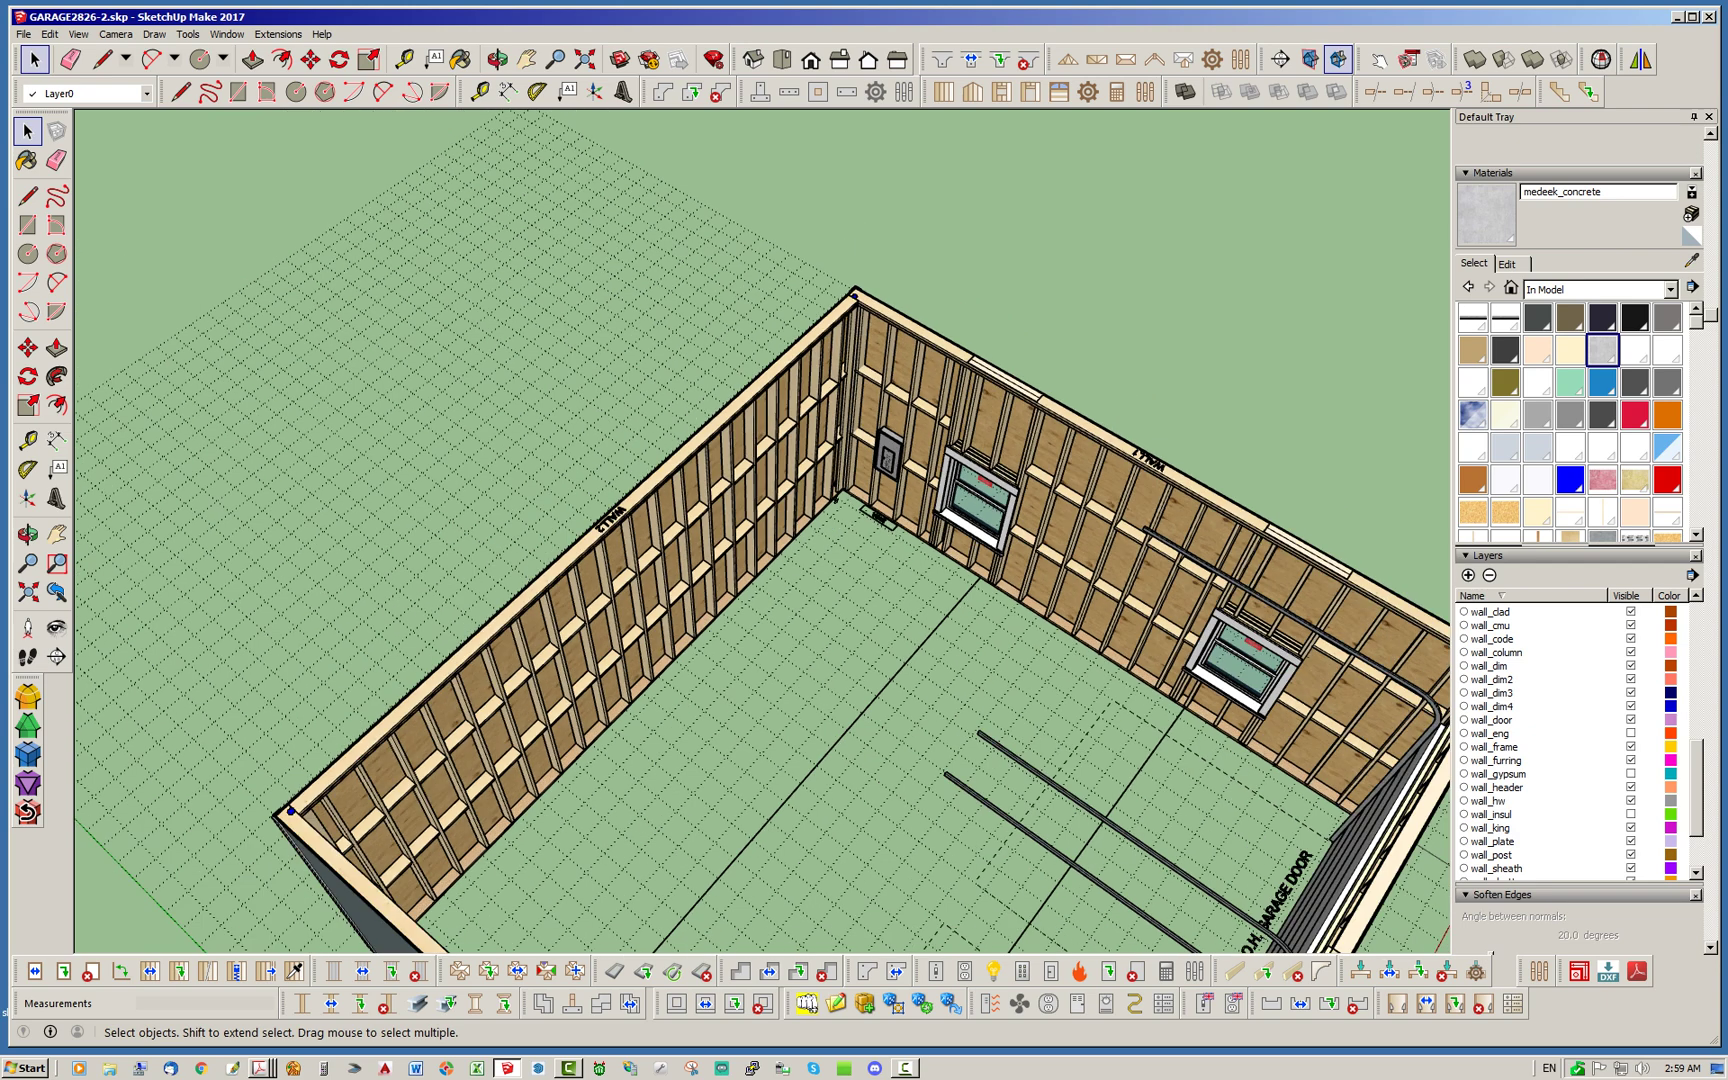
{"action": "left_click", "coordinate": [964, 971]}
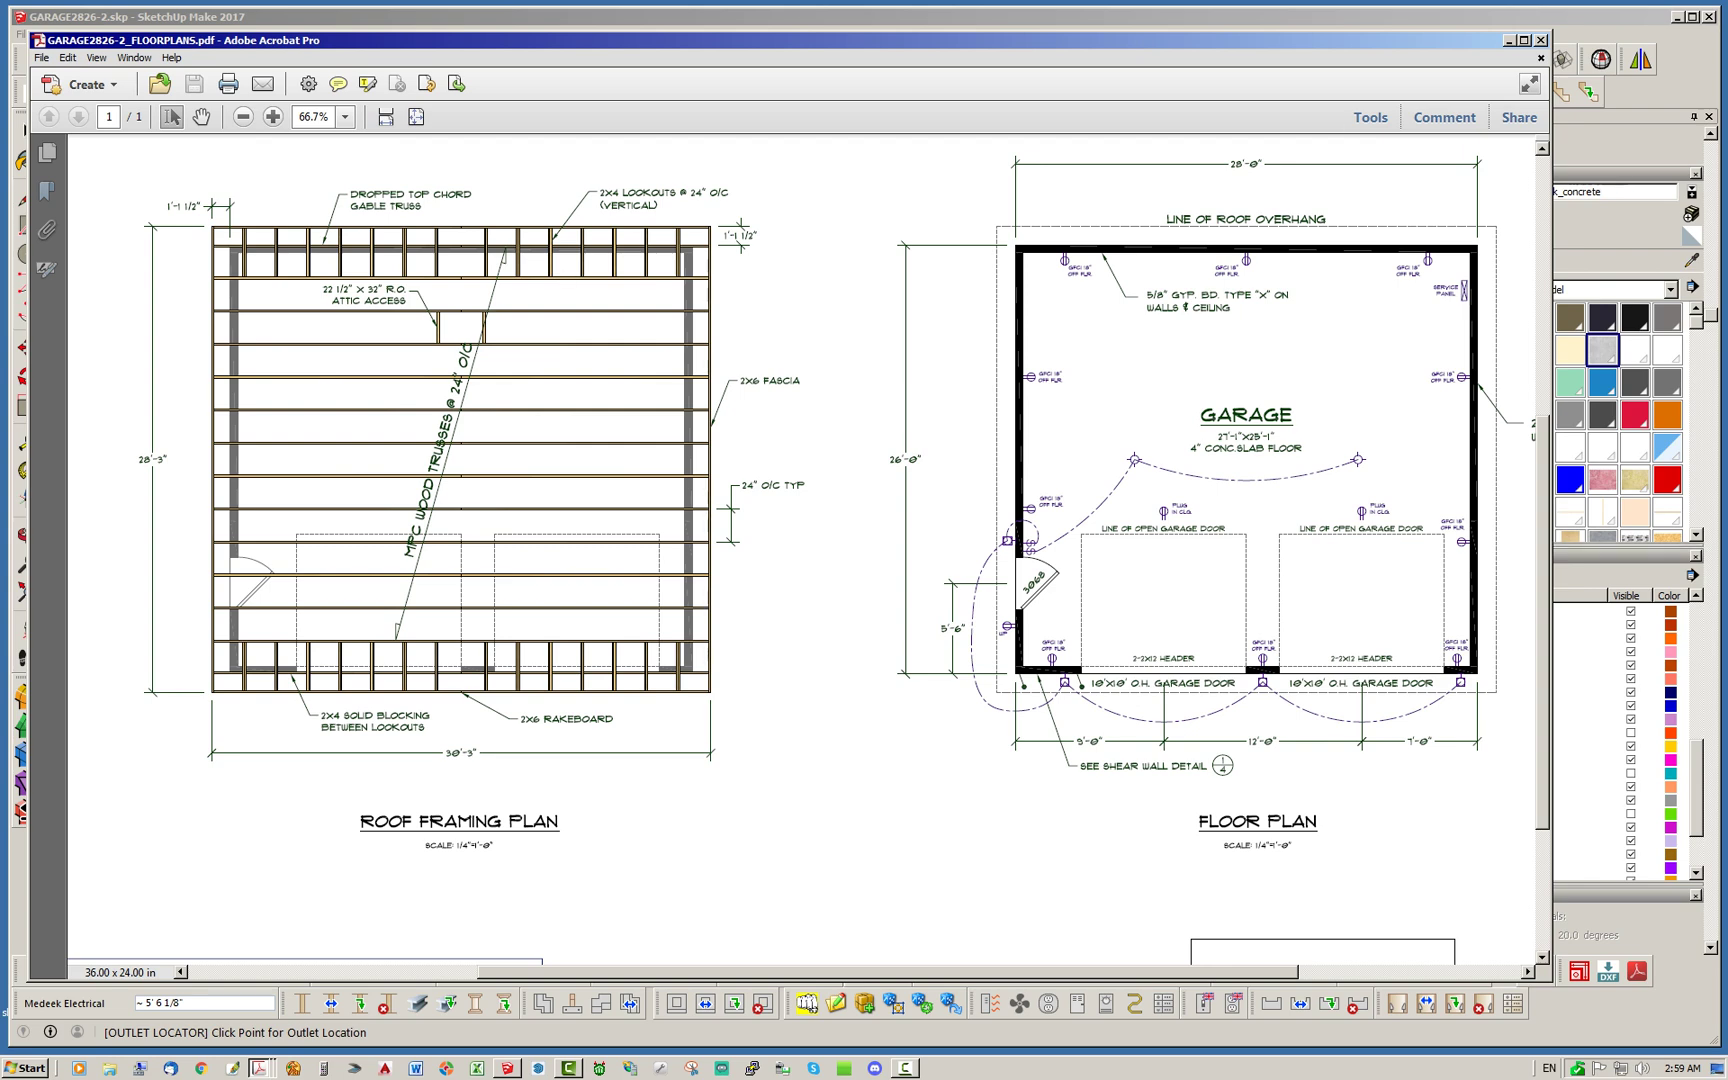
{"action": "left_click_drag", "start_coordinate": [800, 40], "coordinate": [795, 38]}
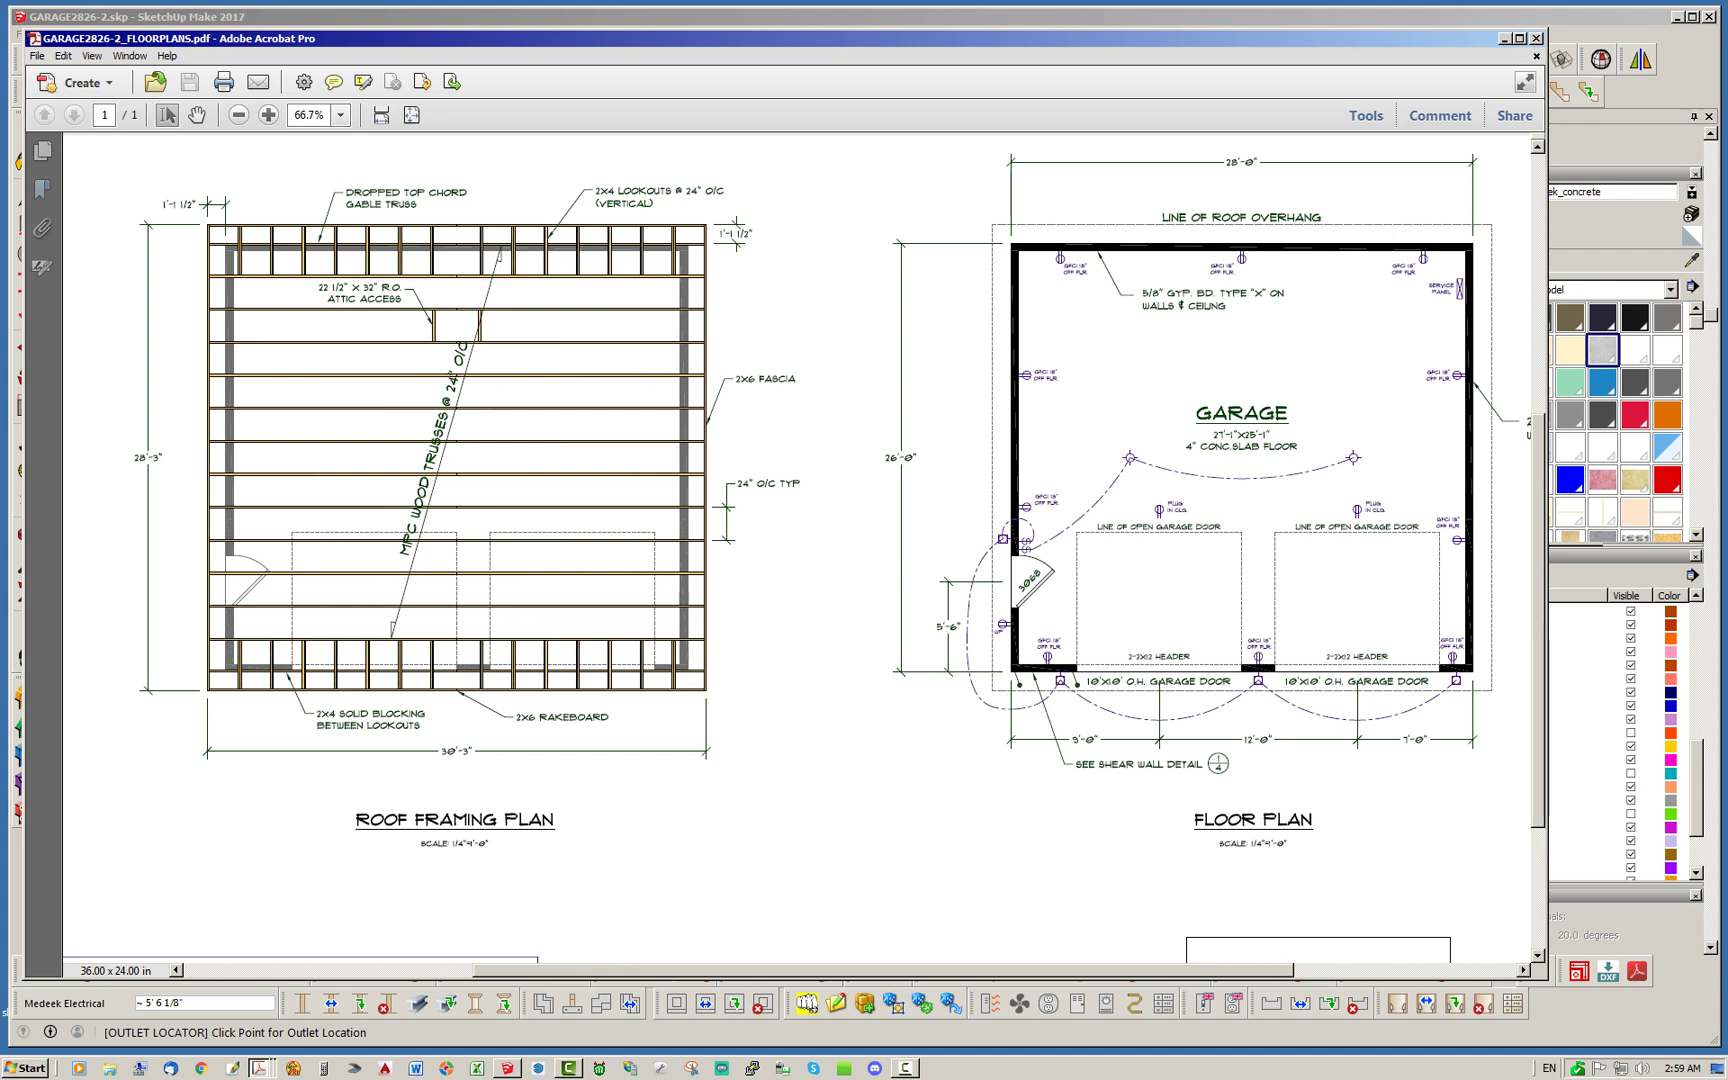
{"action": "left_click_drag", "start_coordinate": [795, 38], "coordinate": [1727, 130]}
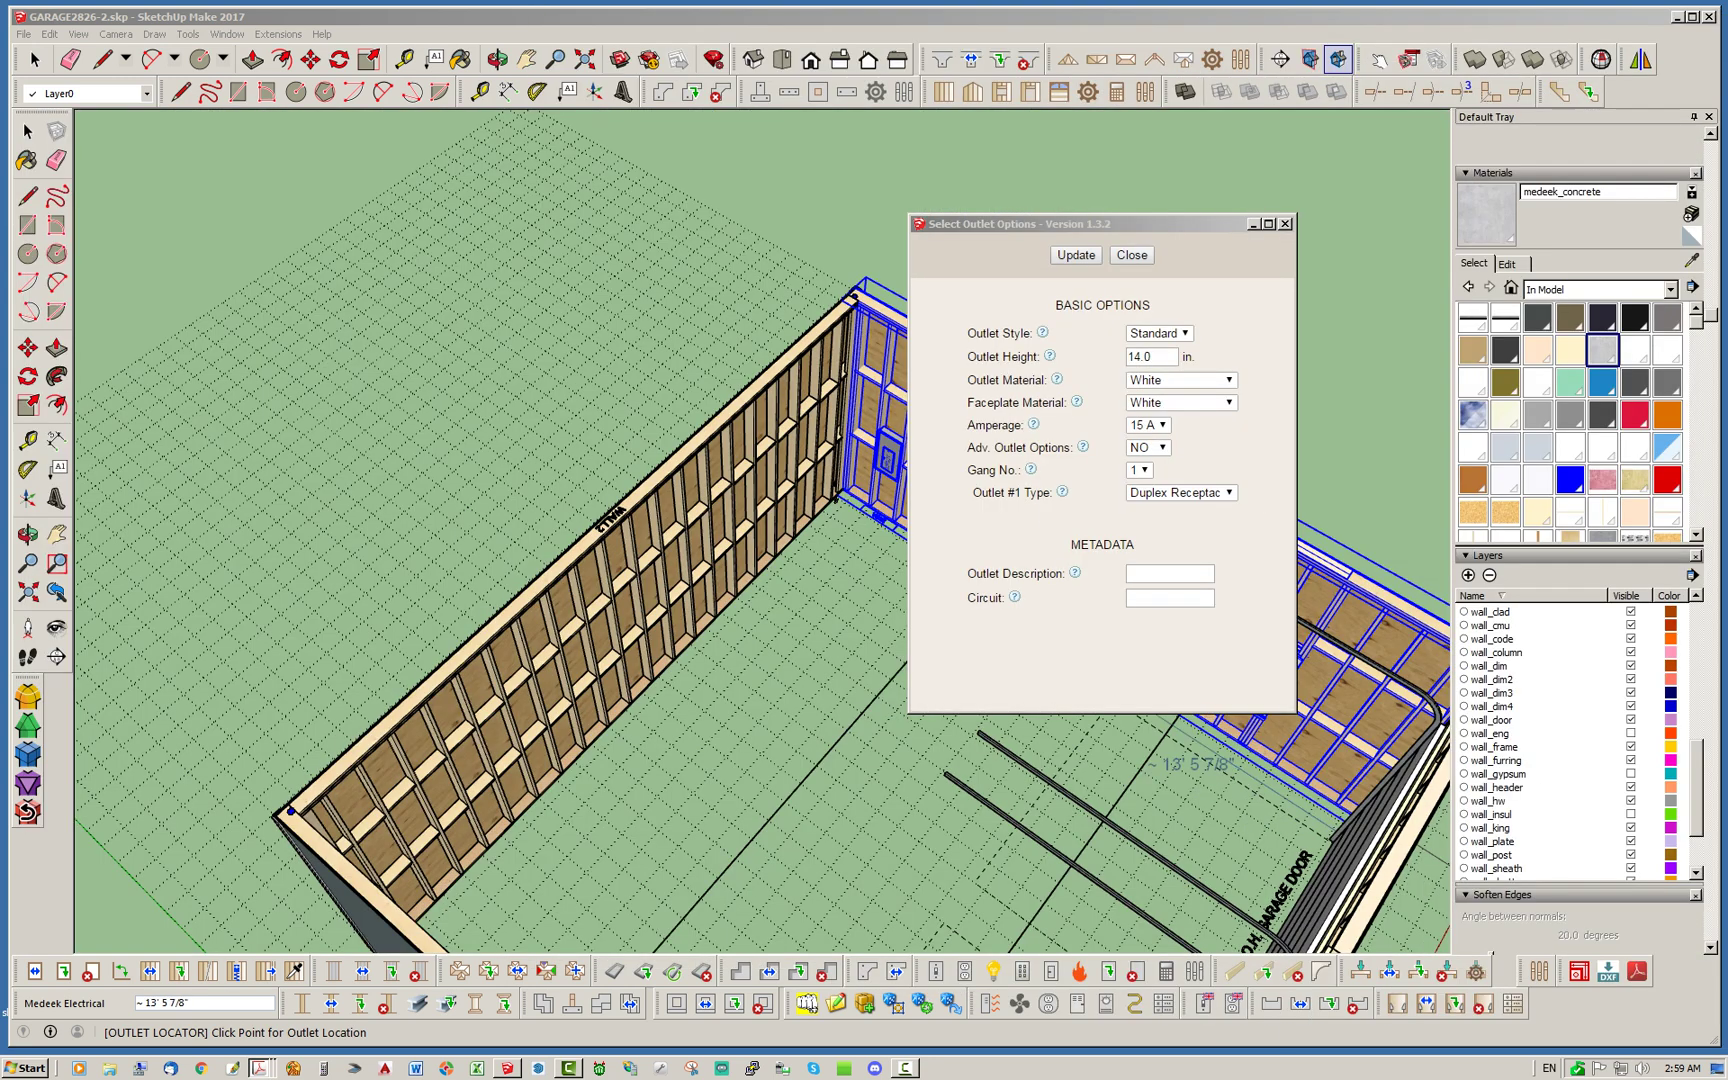
Set the outlet height to 18 in. and its type to GFCI Receptacle, and apply the outlet options
{"action": "double_click", "coordinate": [1145, 356]}
{"action": "type", "text": "18"}
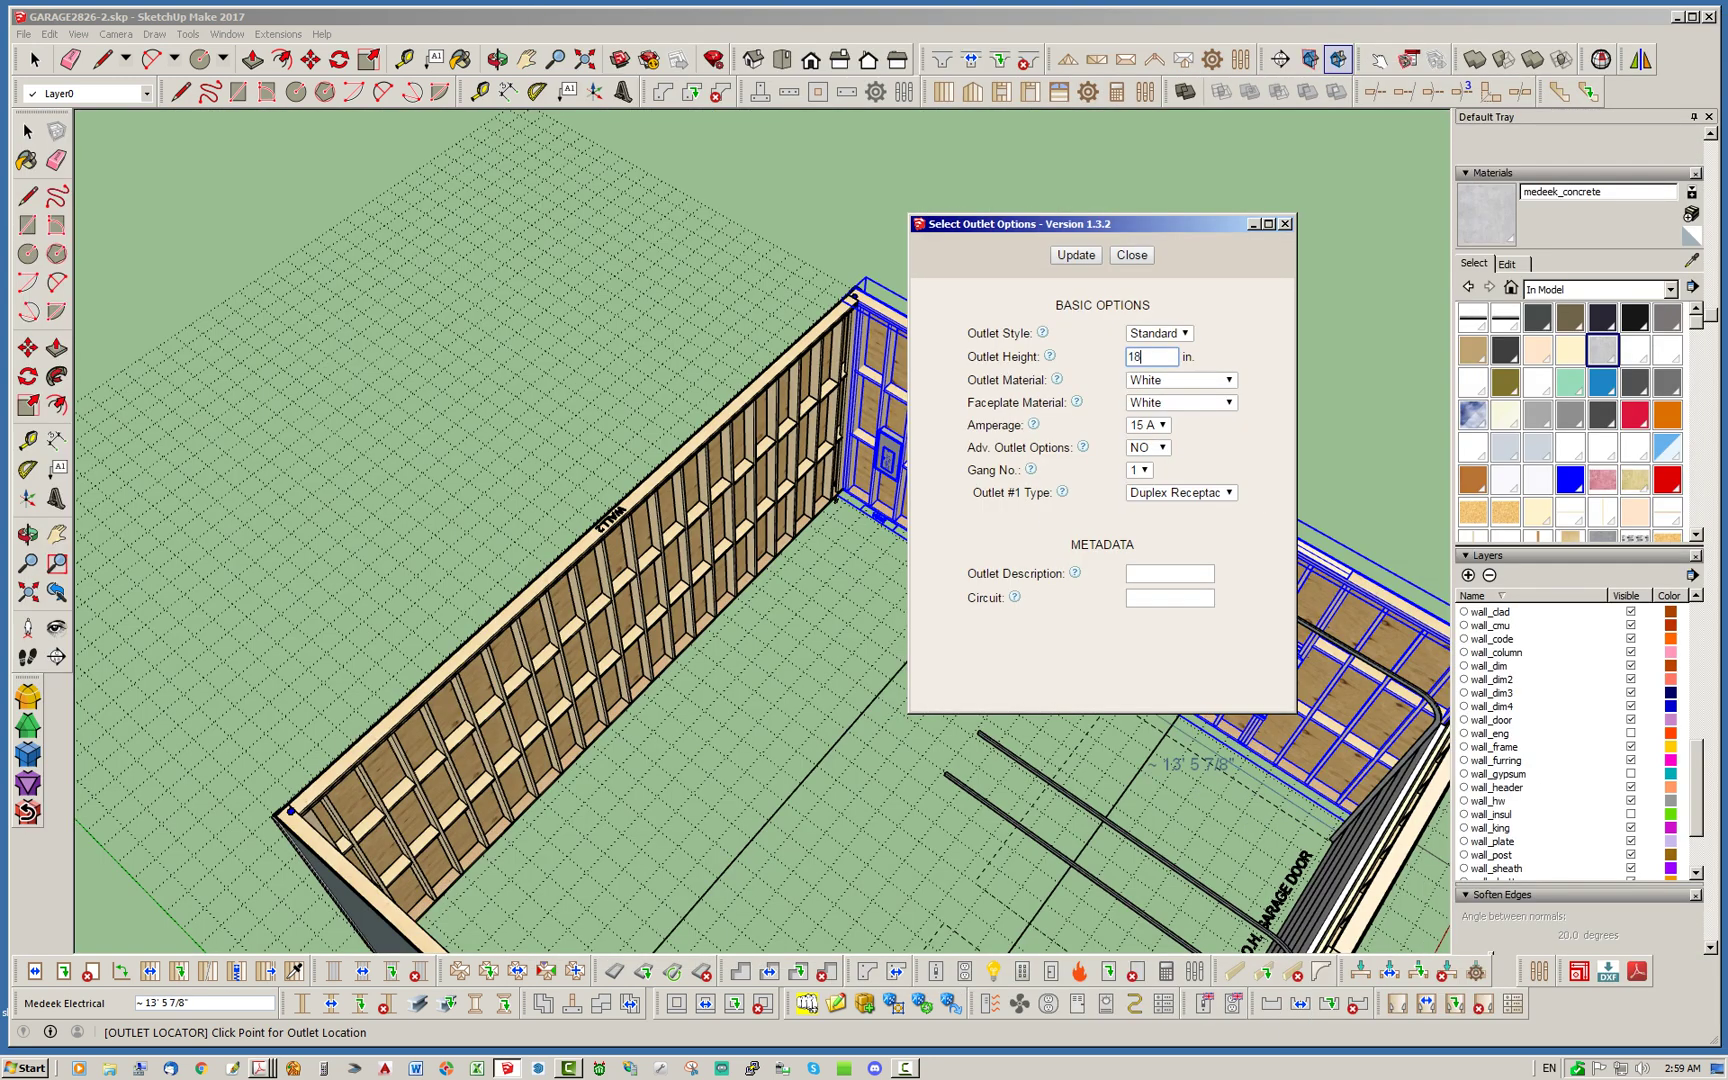
{"action": "key", "text": "Tab"}
{"action": "left_click", "coordinate": [1180, 492]}
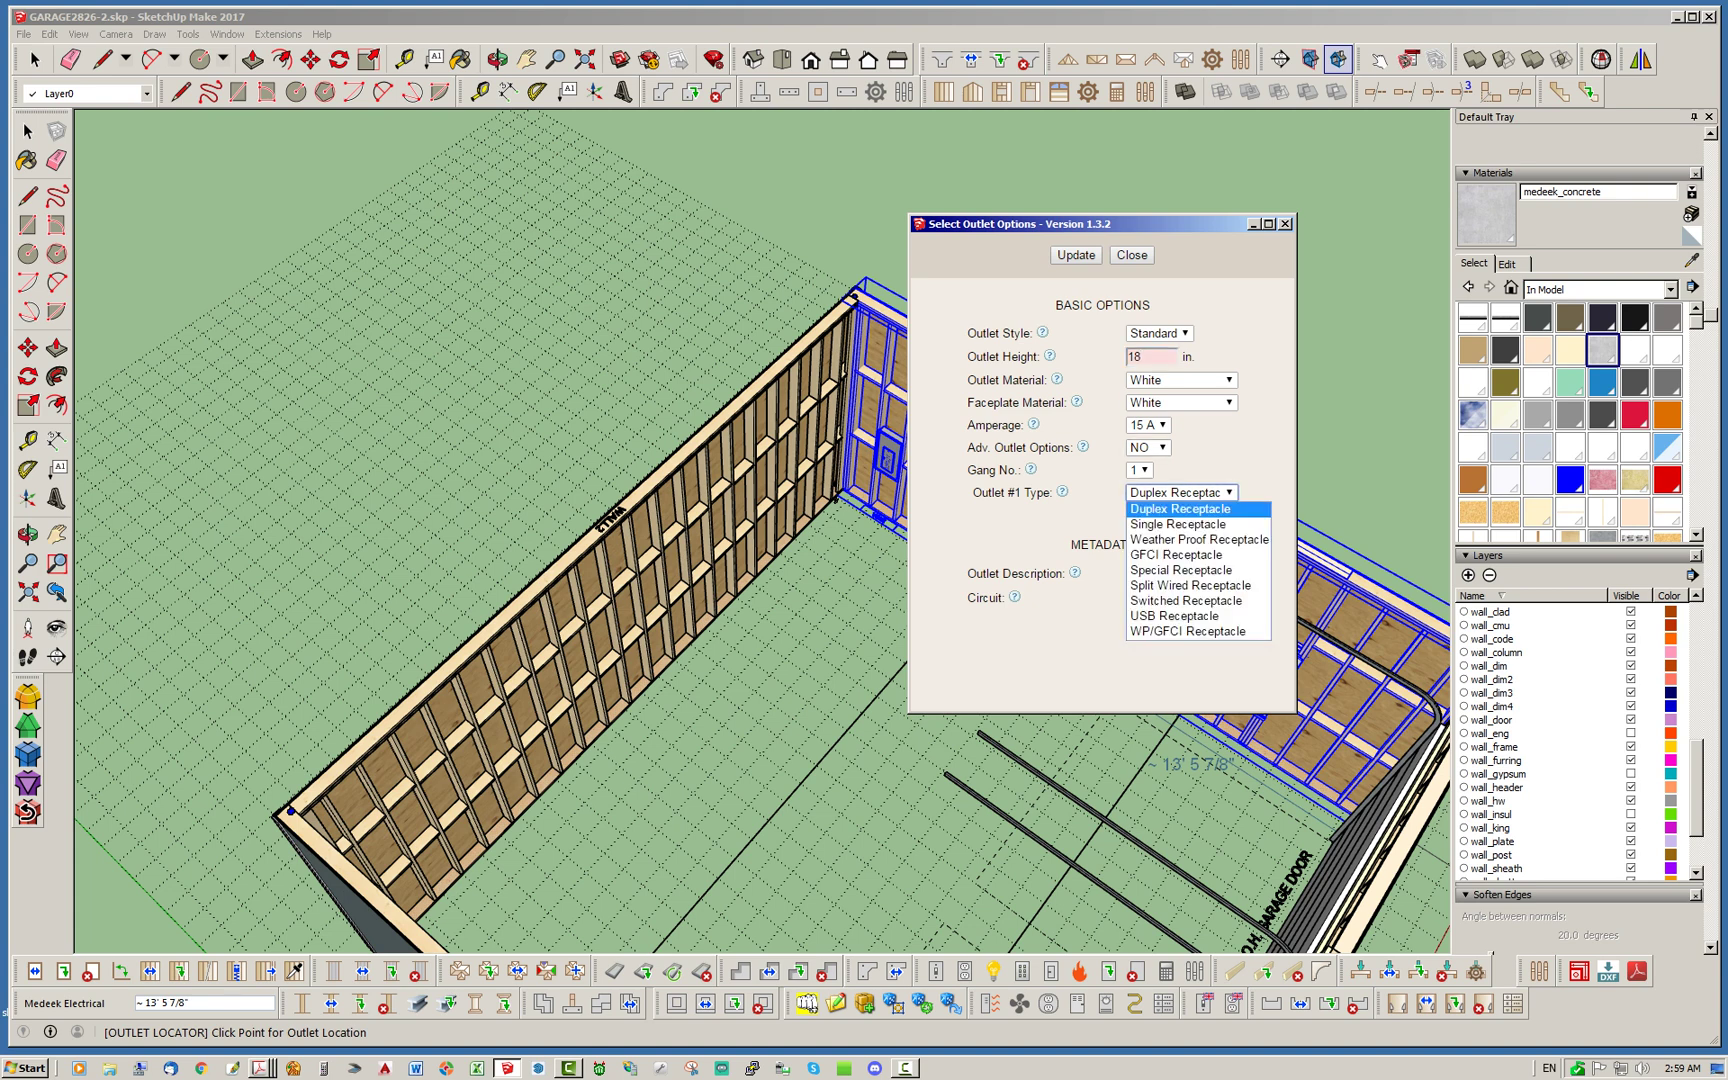
{"action": "key", "text": "Down"}
{"action": "key", "text": "Down"}
{"action": "key", "text": "Down"}
{"action": "key", "text": "Return"}
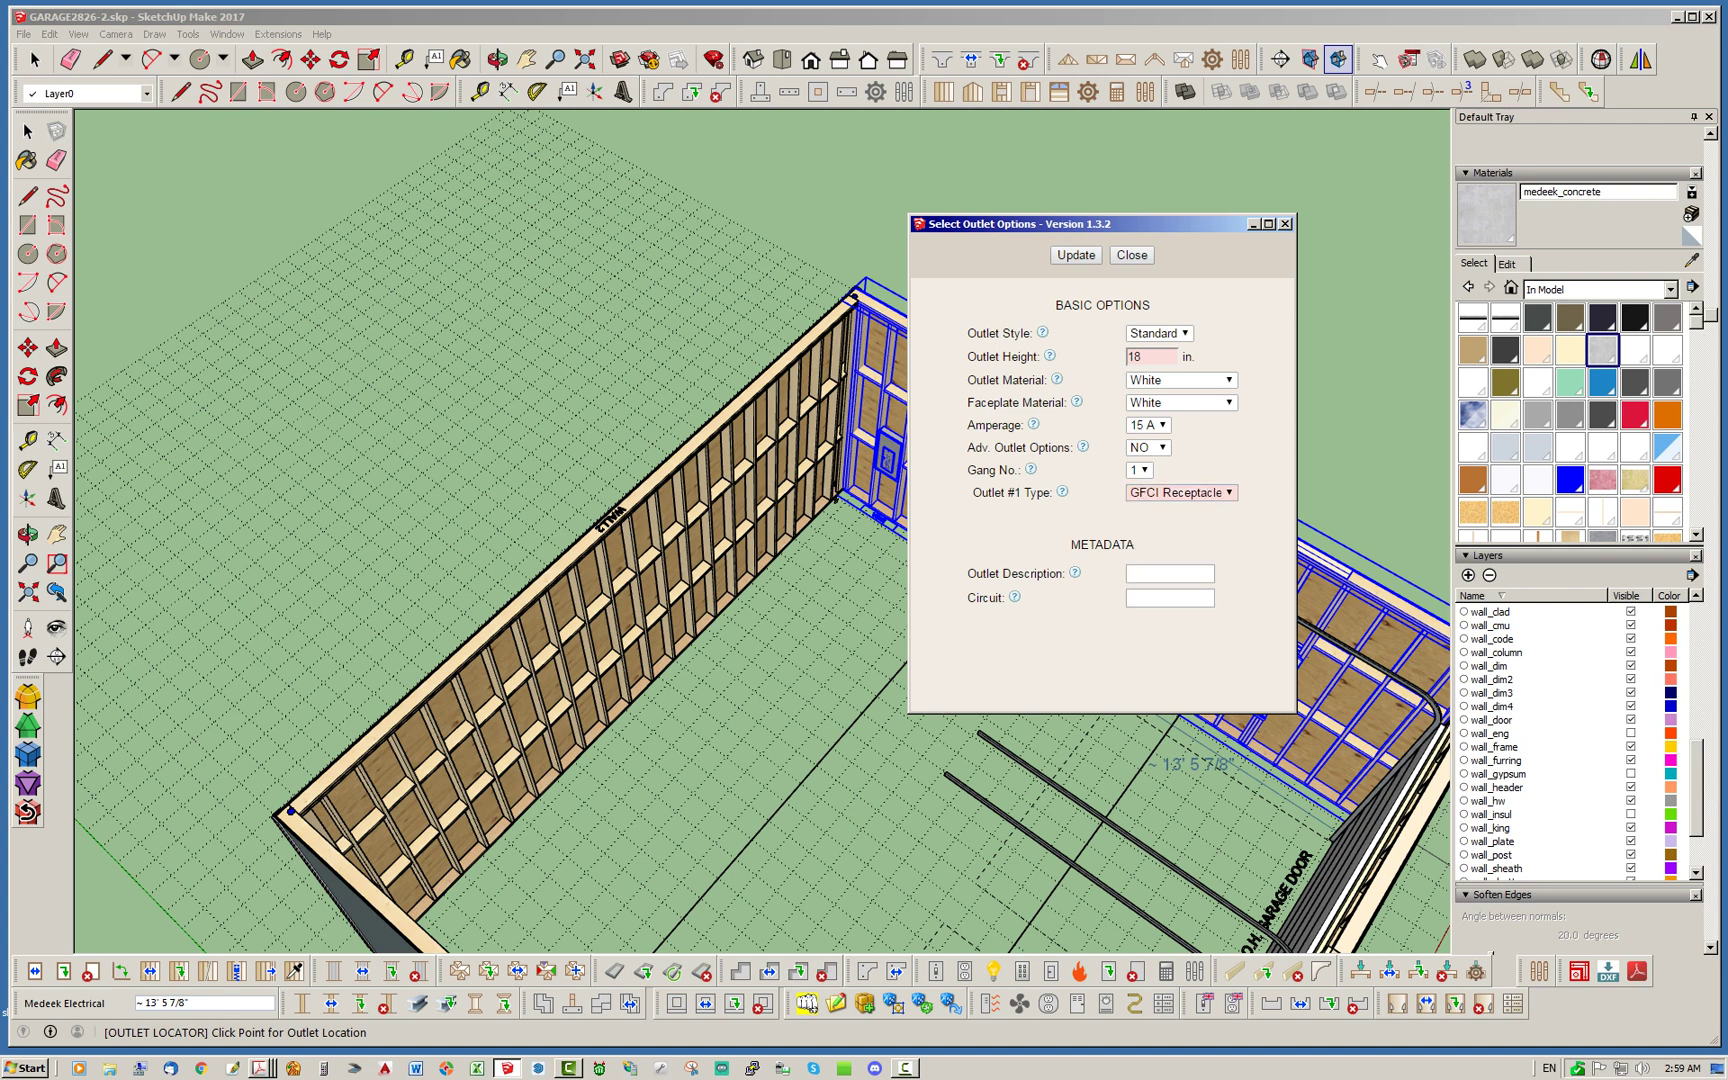
{"action": "left_click", "coordinate": [1076, 255]}
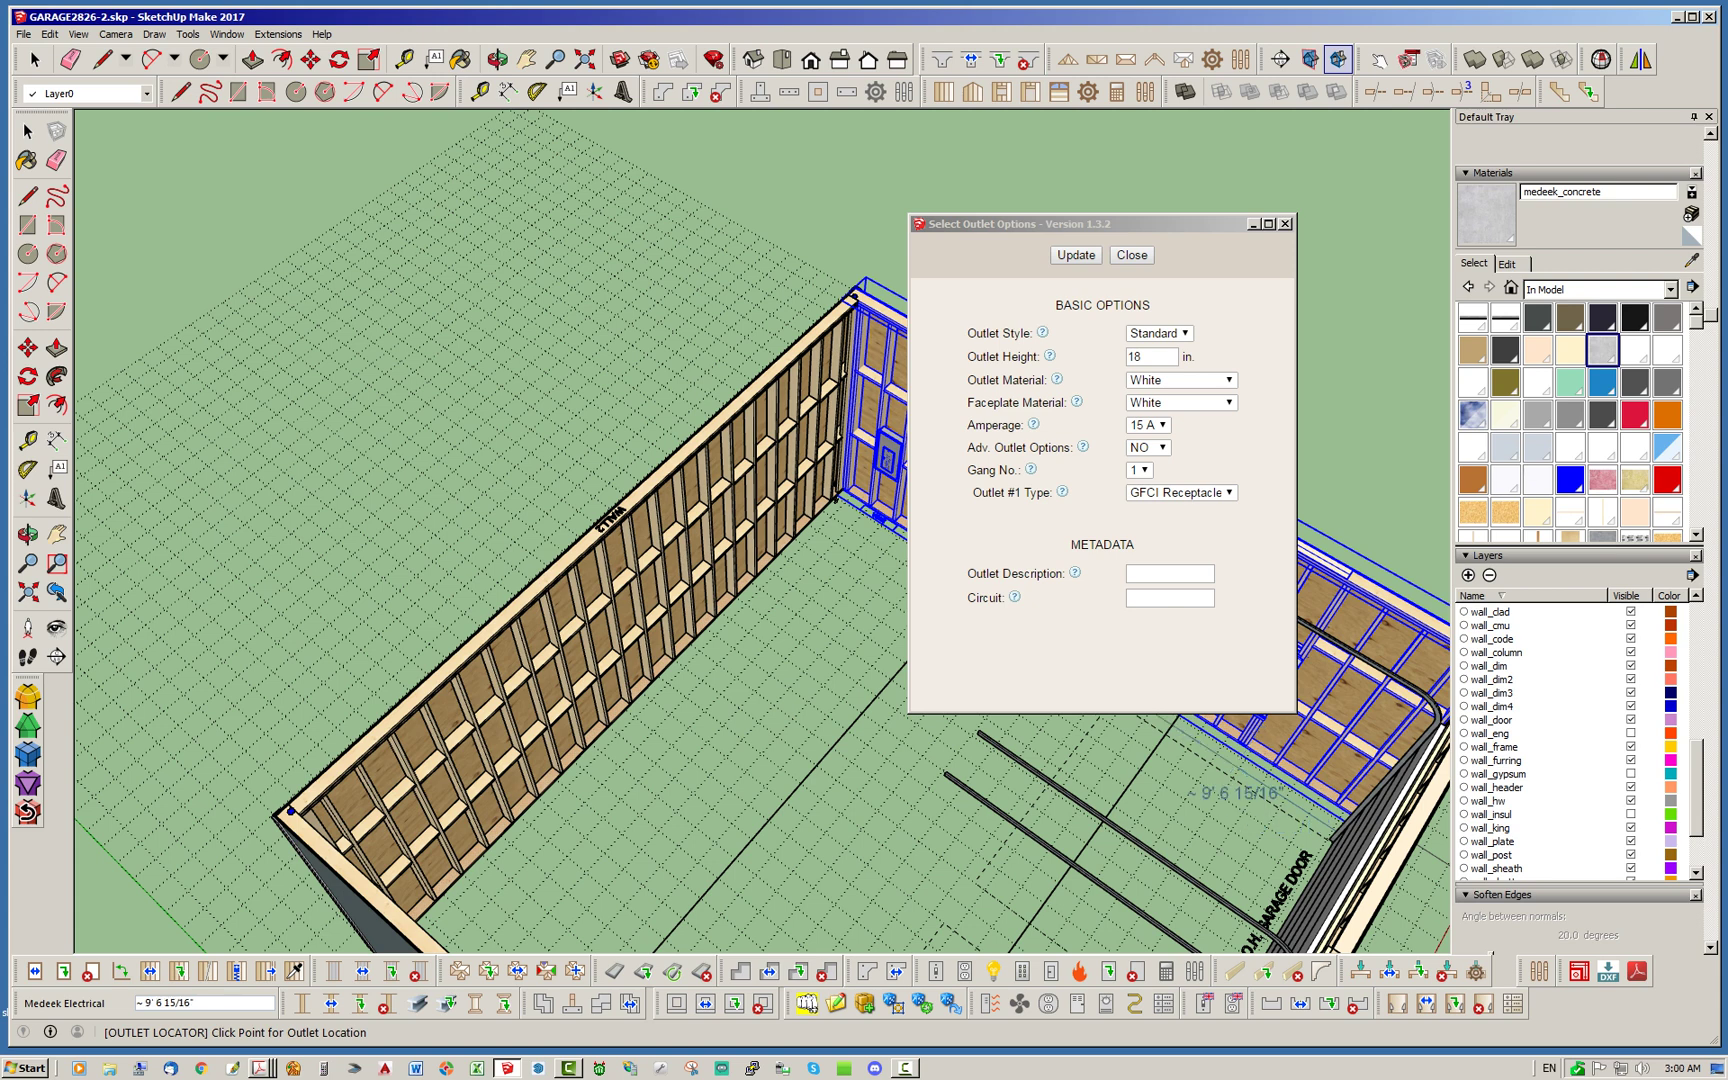
Place a GFCI outlet beside a stud near the middle of the back wall, about 14.5 ft along it
{"action": "middle_click_drag", "start_coordinate": [803, 671], "coordinate": [502, 657]}
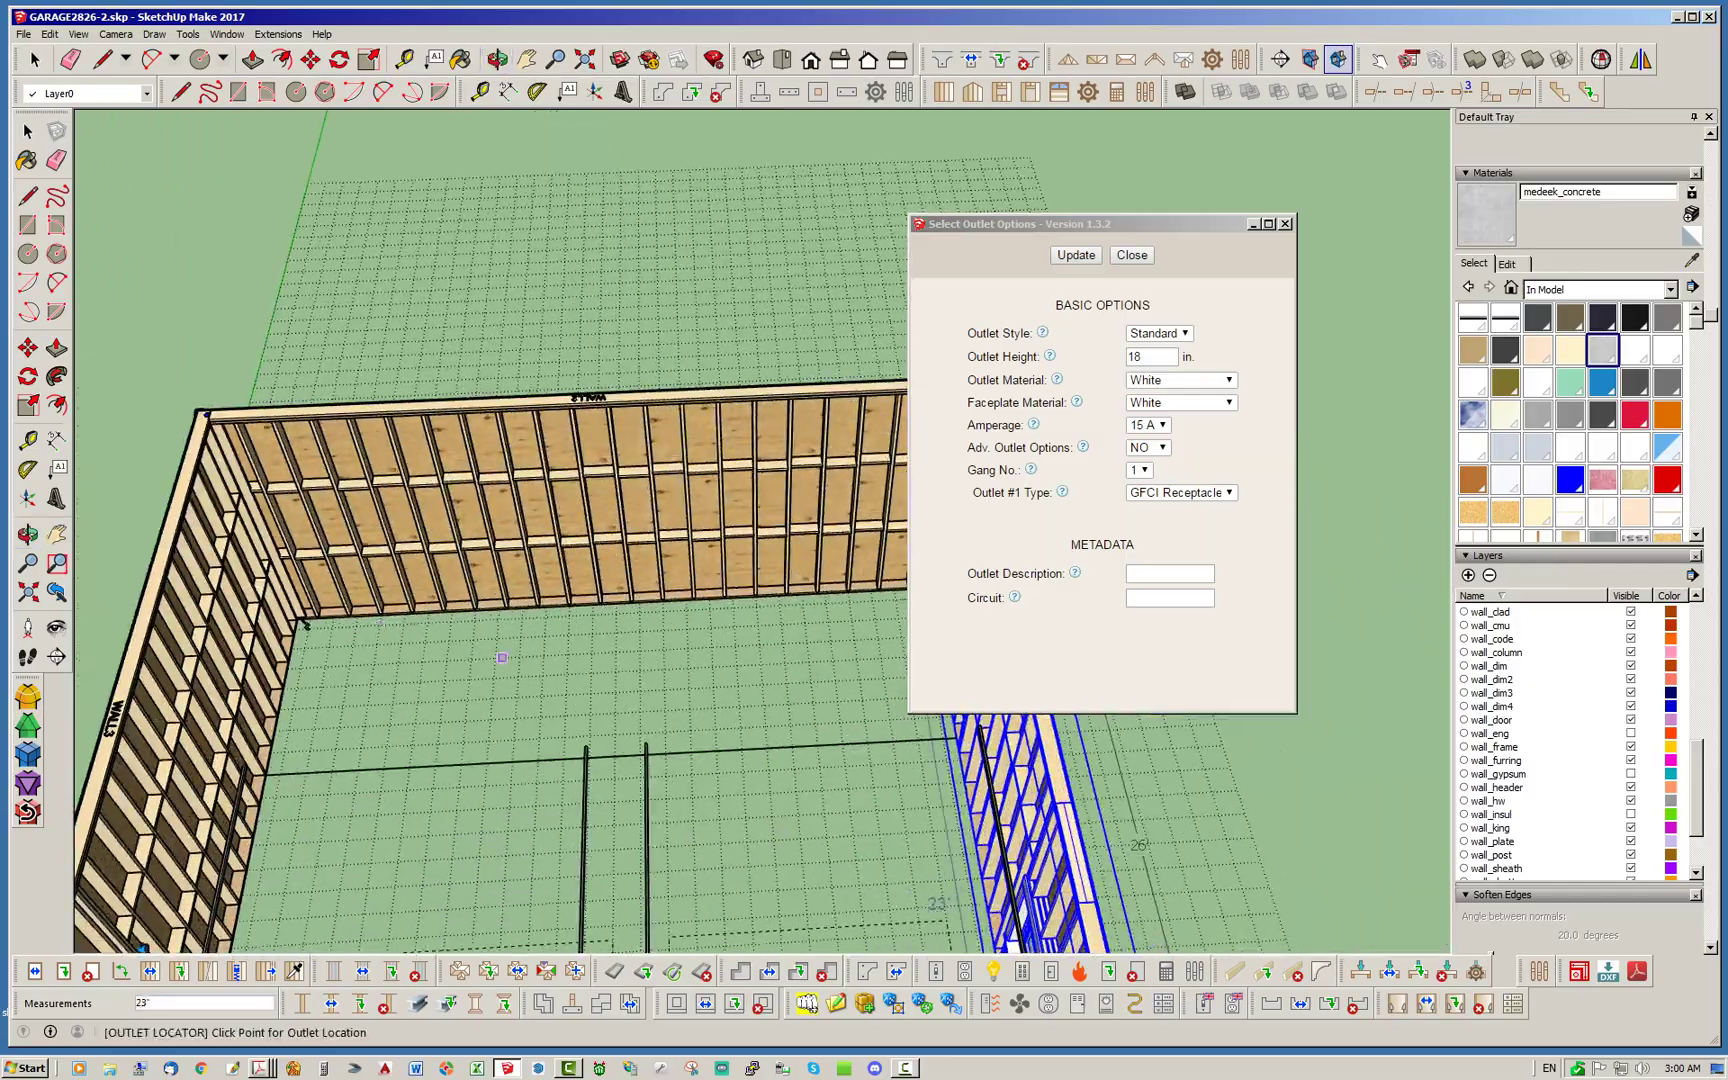
{"action": "scroll", "coordinate": [502, 657], "scroll_direction": "up", "scroll_amount": 6}
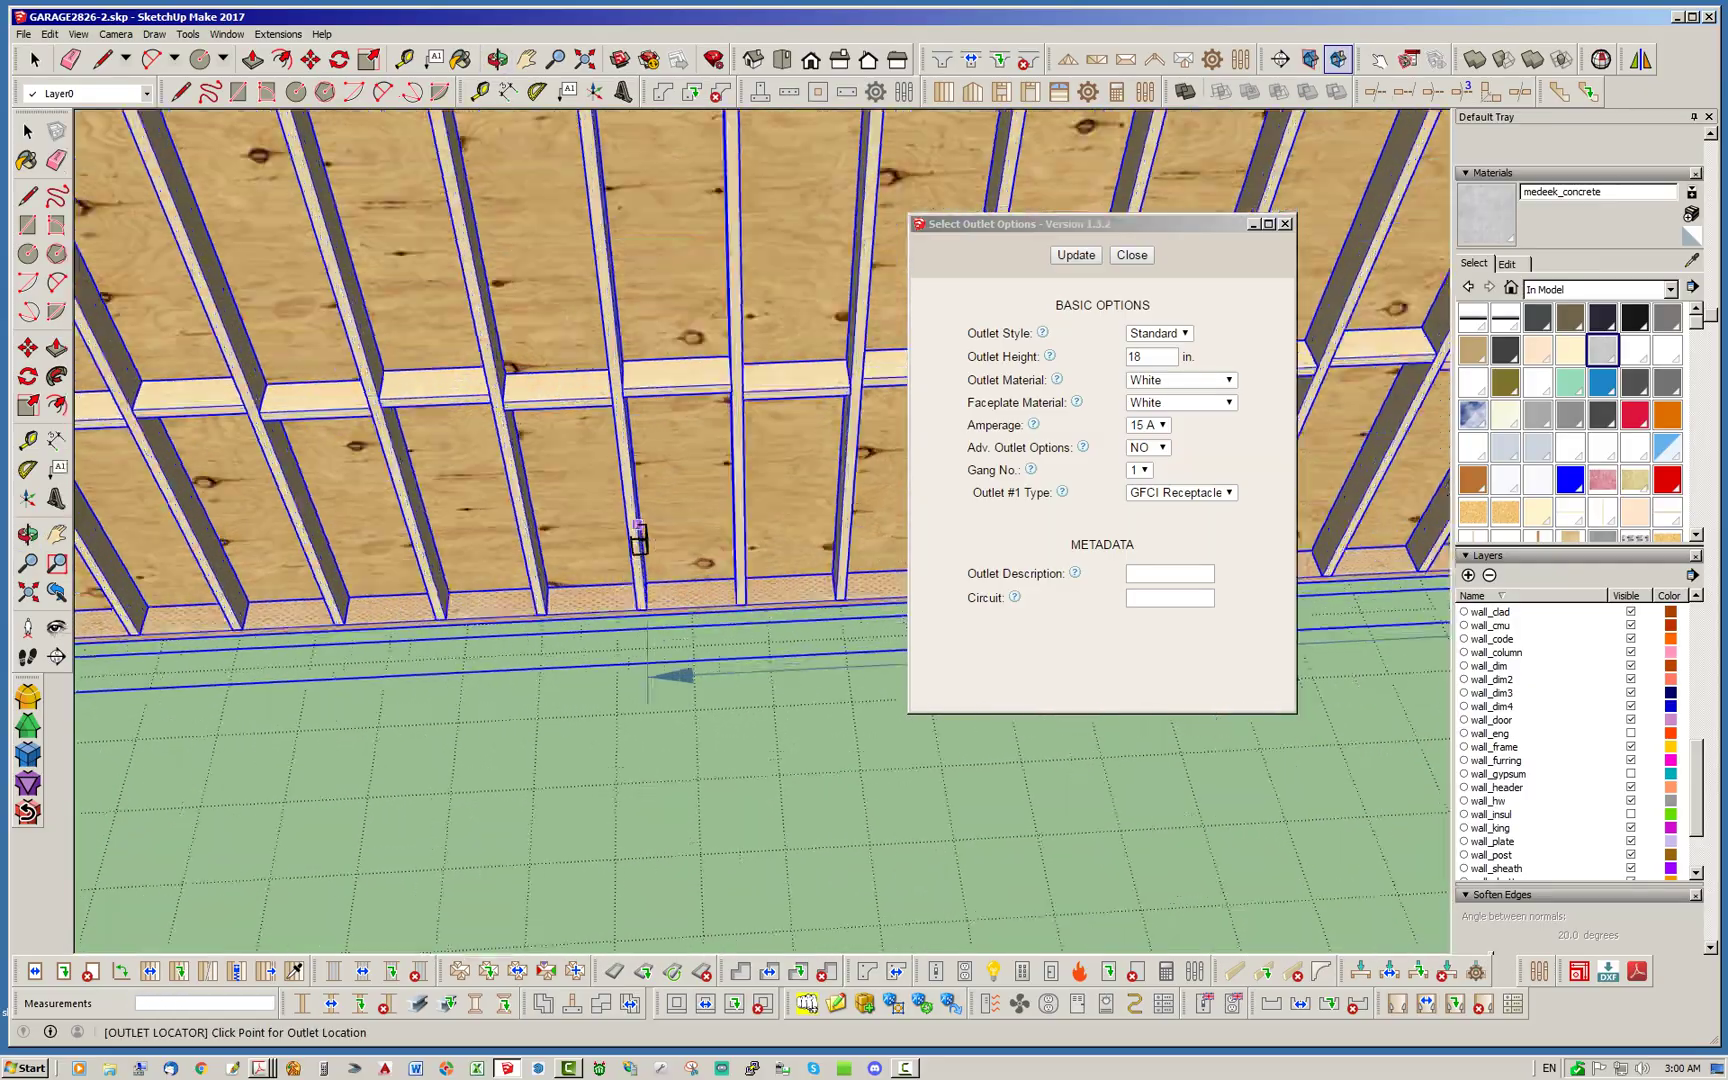
{"action": "scroll", "coordinate": [638, 524], "scroll_direction": "up", "scroll_amount": 4}
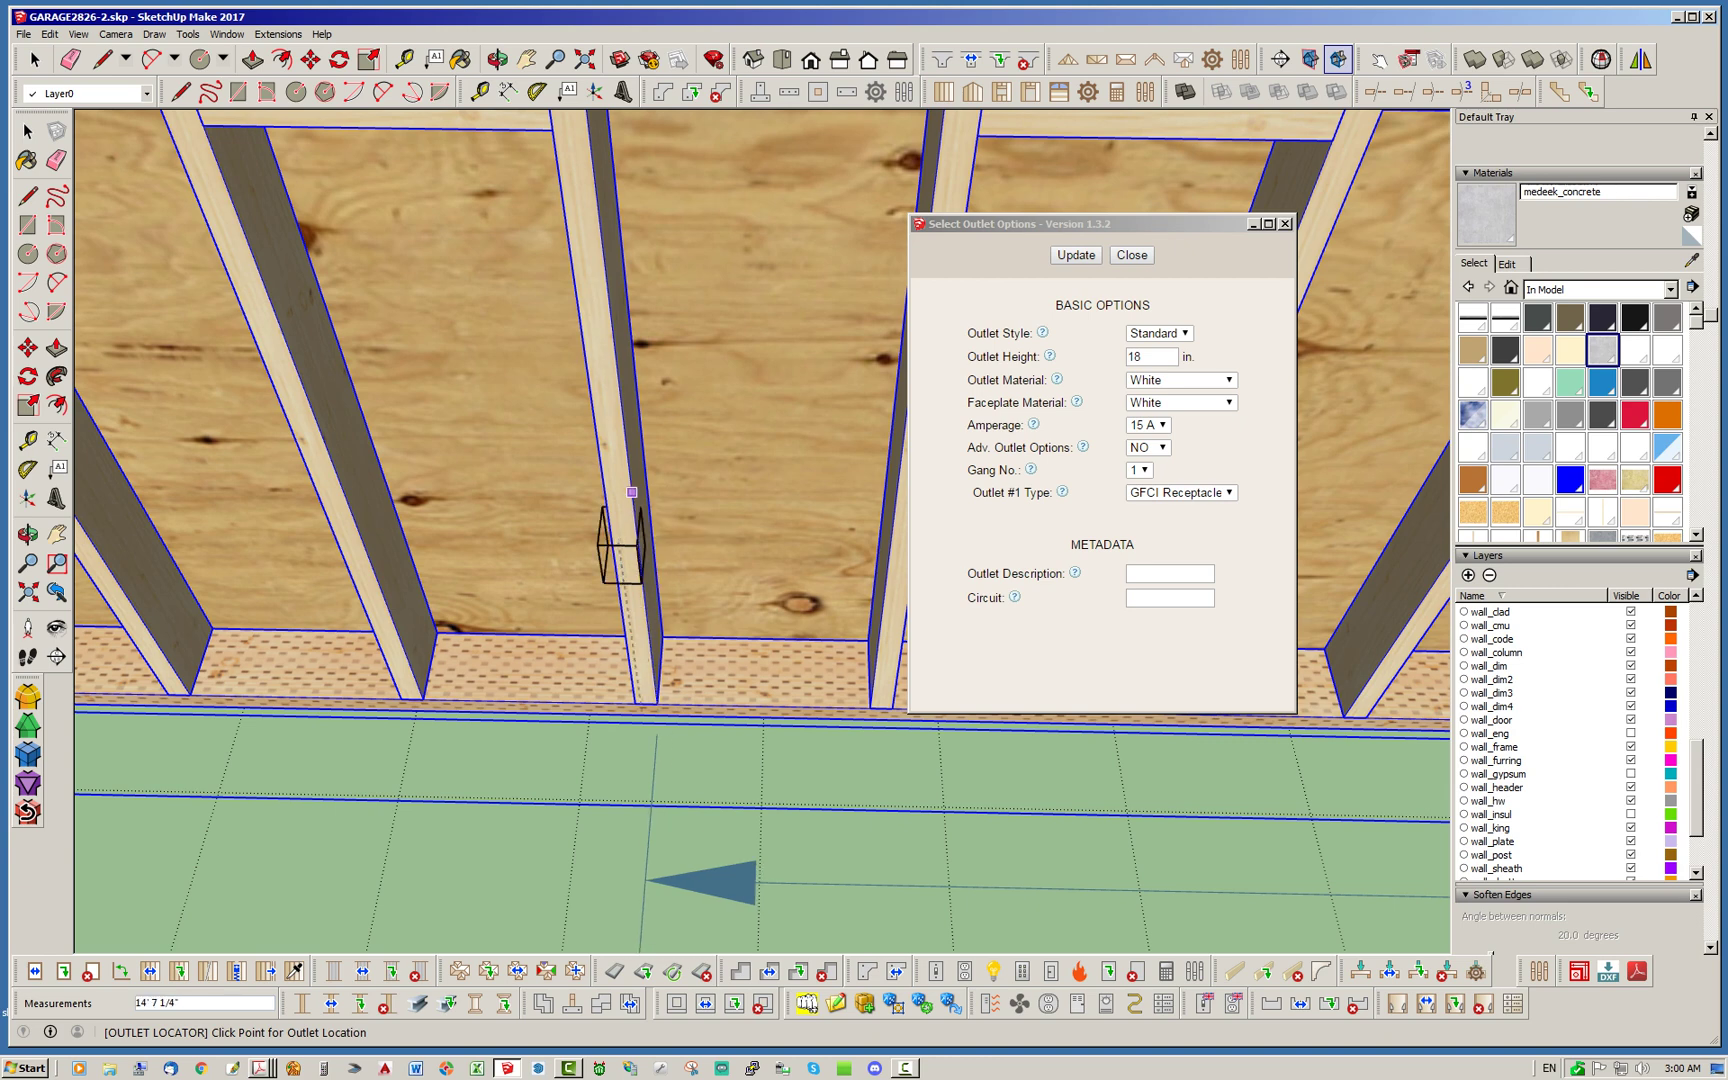
{"action": "left_click", "coordinate": [640, 488]}
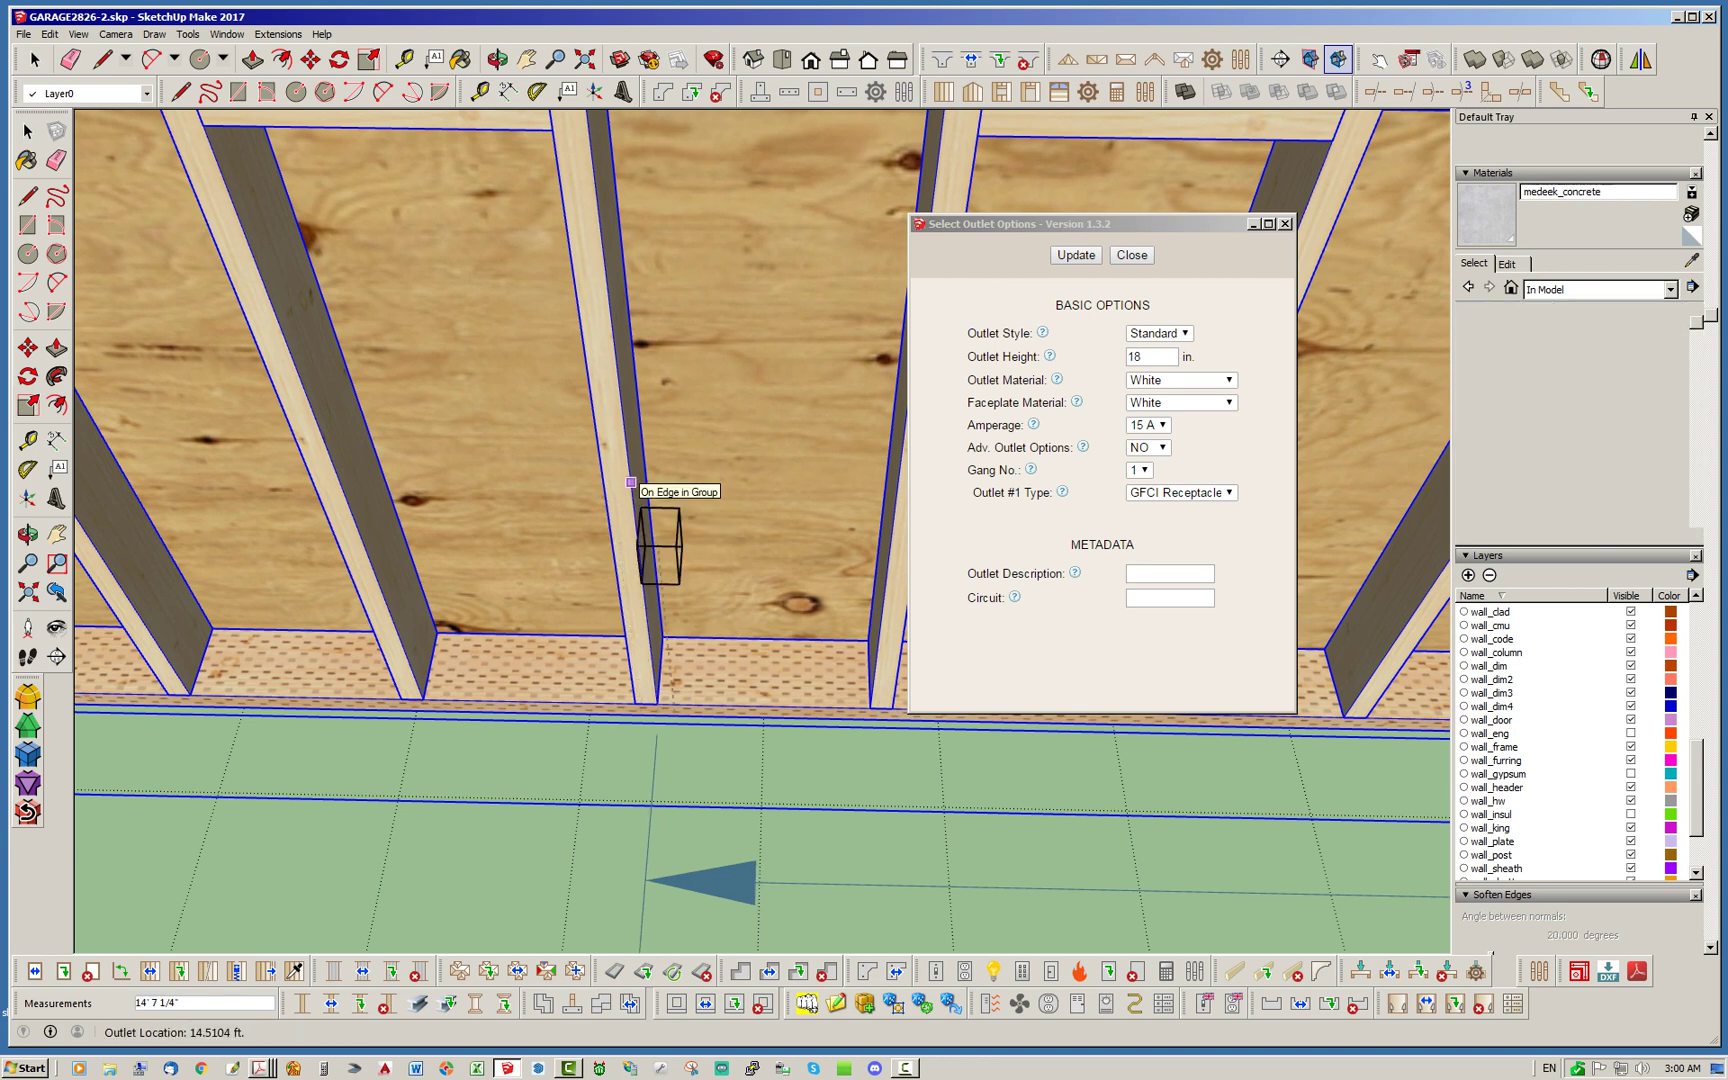
{"action": "middle_click_drag", "start_coordinate": [783, 540], "coordinate": [790, 560]}
{"action": "scroll", "coordinate": [448, 538], "scroll_direction": "down", "scroll_amount": 3}
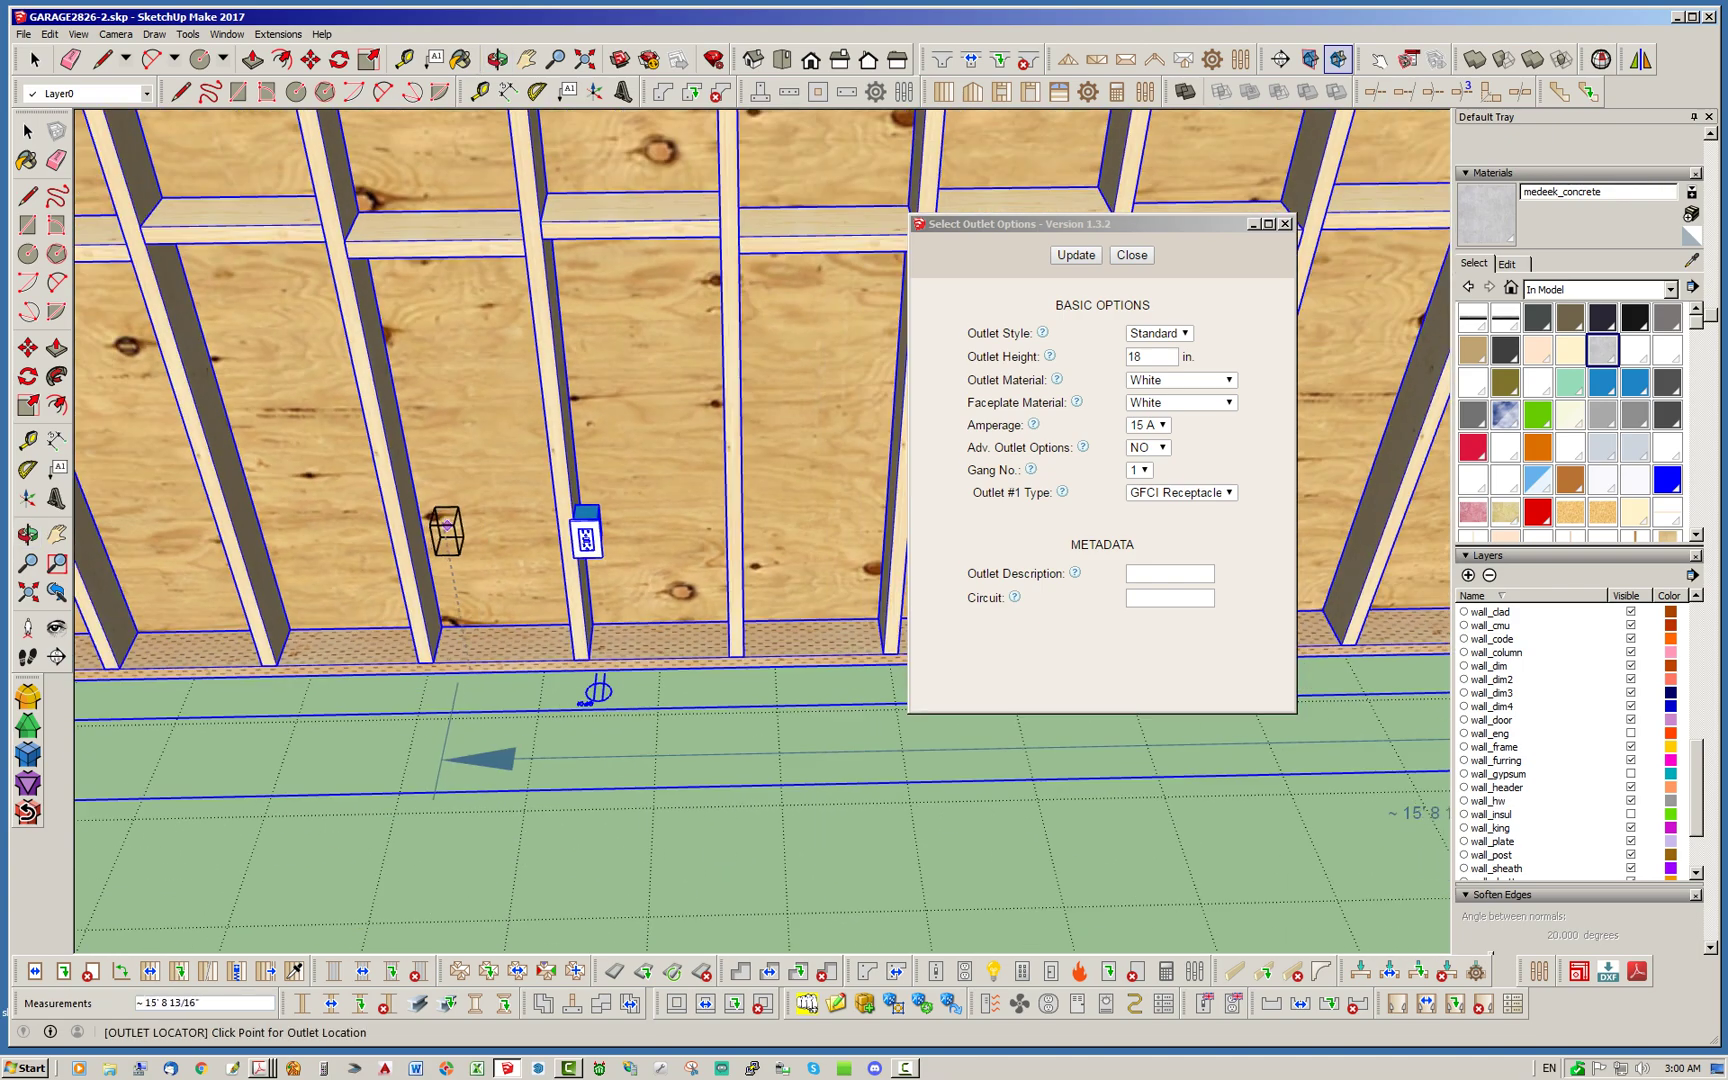
Place a second GFCI outlet against a stud on the back wall, about 4 ft from the load center corner
{"action": "scroll", "coordinate": [538, 640], "scroll_direction": "up", "scroll_amount": 1}
{"action": "scroll", "coordinate": [392, 672], "scroll_direction": "down", "scroll_amount": 1}
{"action": "scroll", "coordinate": [513, 553], "scroll_direction": "down", "scroll_amount": 3}
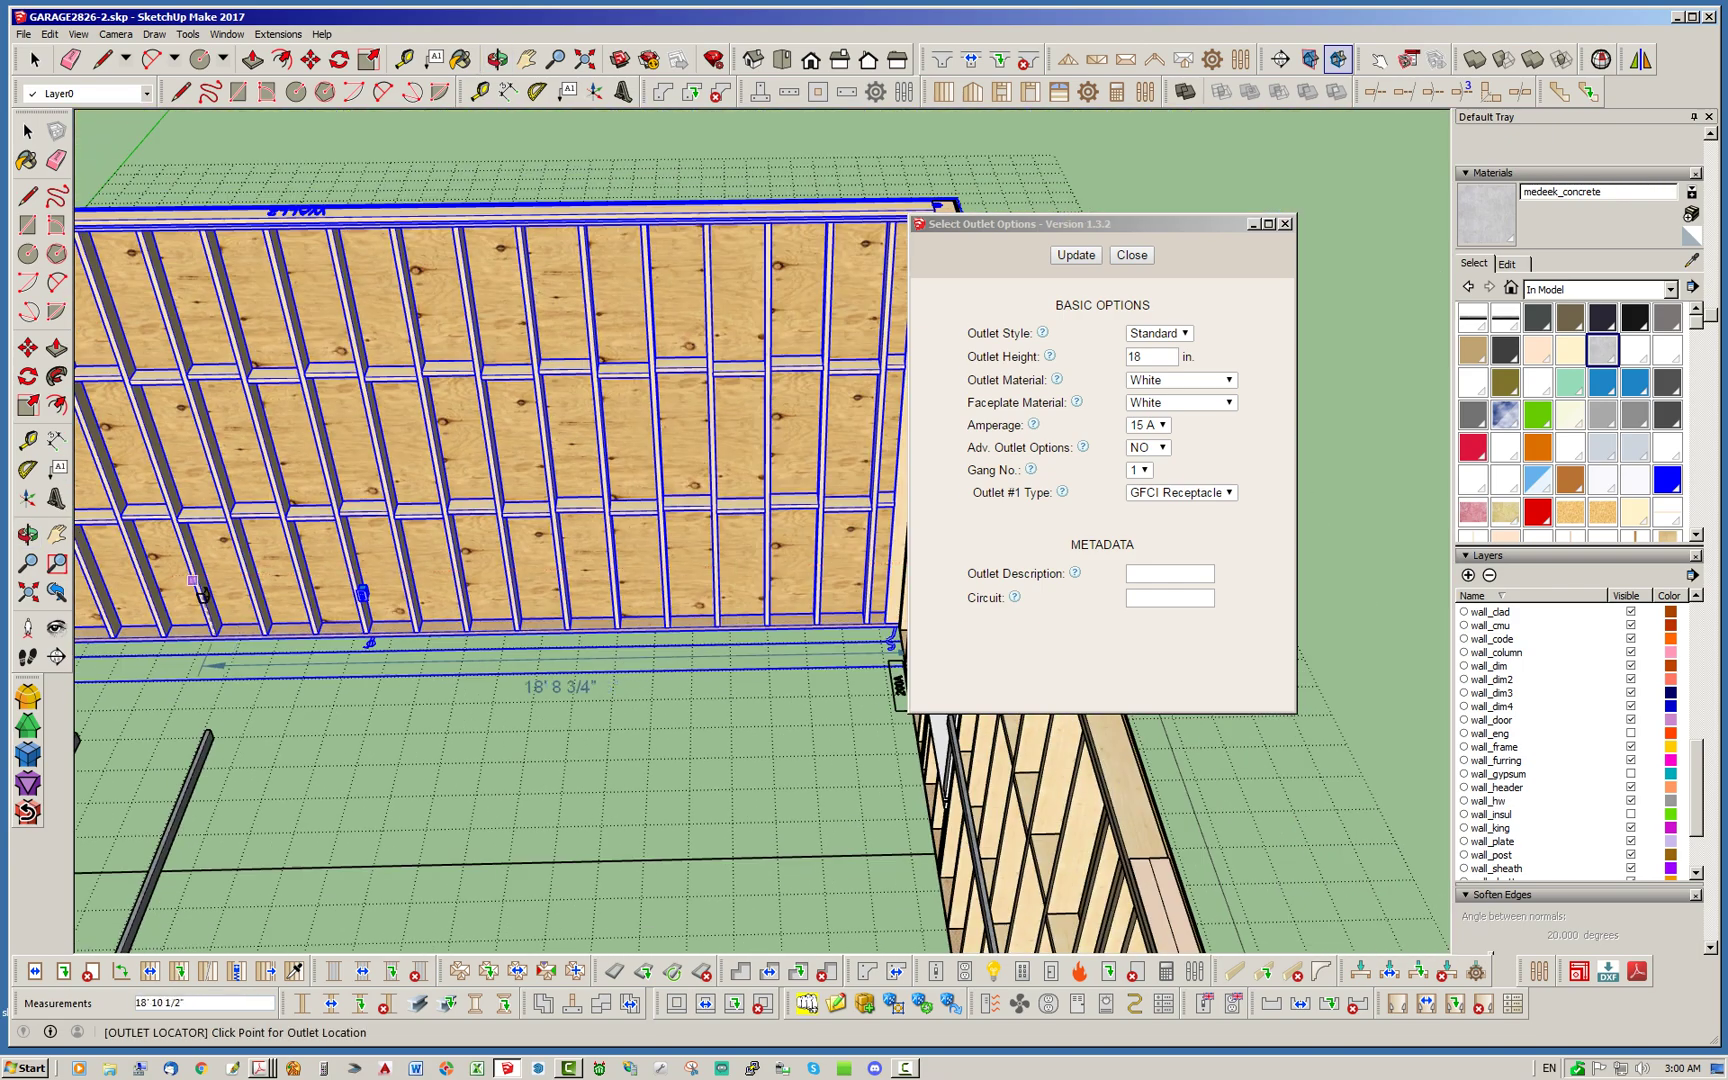
{"action": "scroll", "coordinate": [300, 640], "scroll_direction": "up", "scroll_amount": 3}
{"action": "scroll", "coordinate": [650, 630], "scroll_direction": "down", "scroll_amount": 2}
{"action": "scroll", "coordinate": [708, 660], "scroll_direction": "up", "scroll_amount": 3}
{"action": "scroll", "coordinate": [708, 660], "scroll_direction": "up", "scroll_amount": 2}
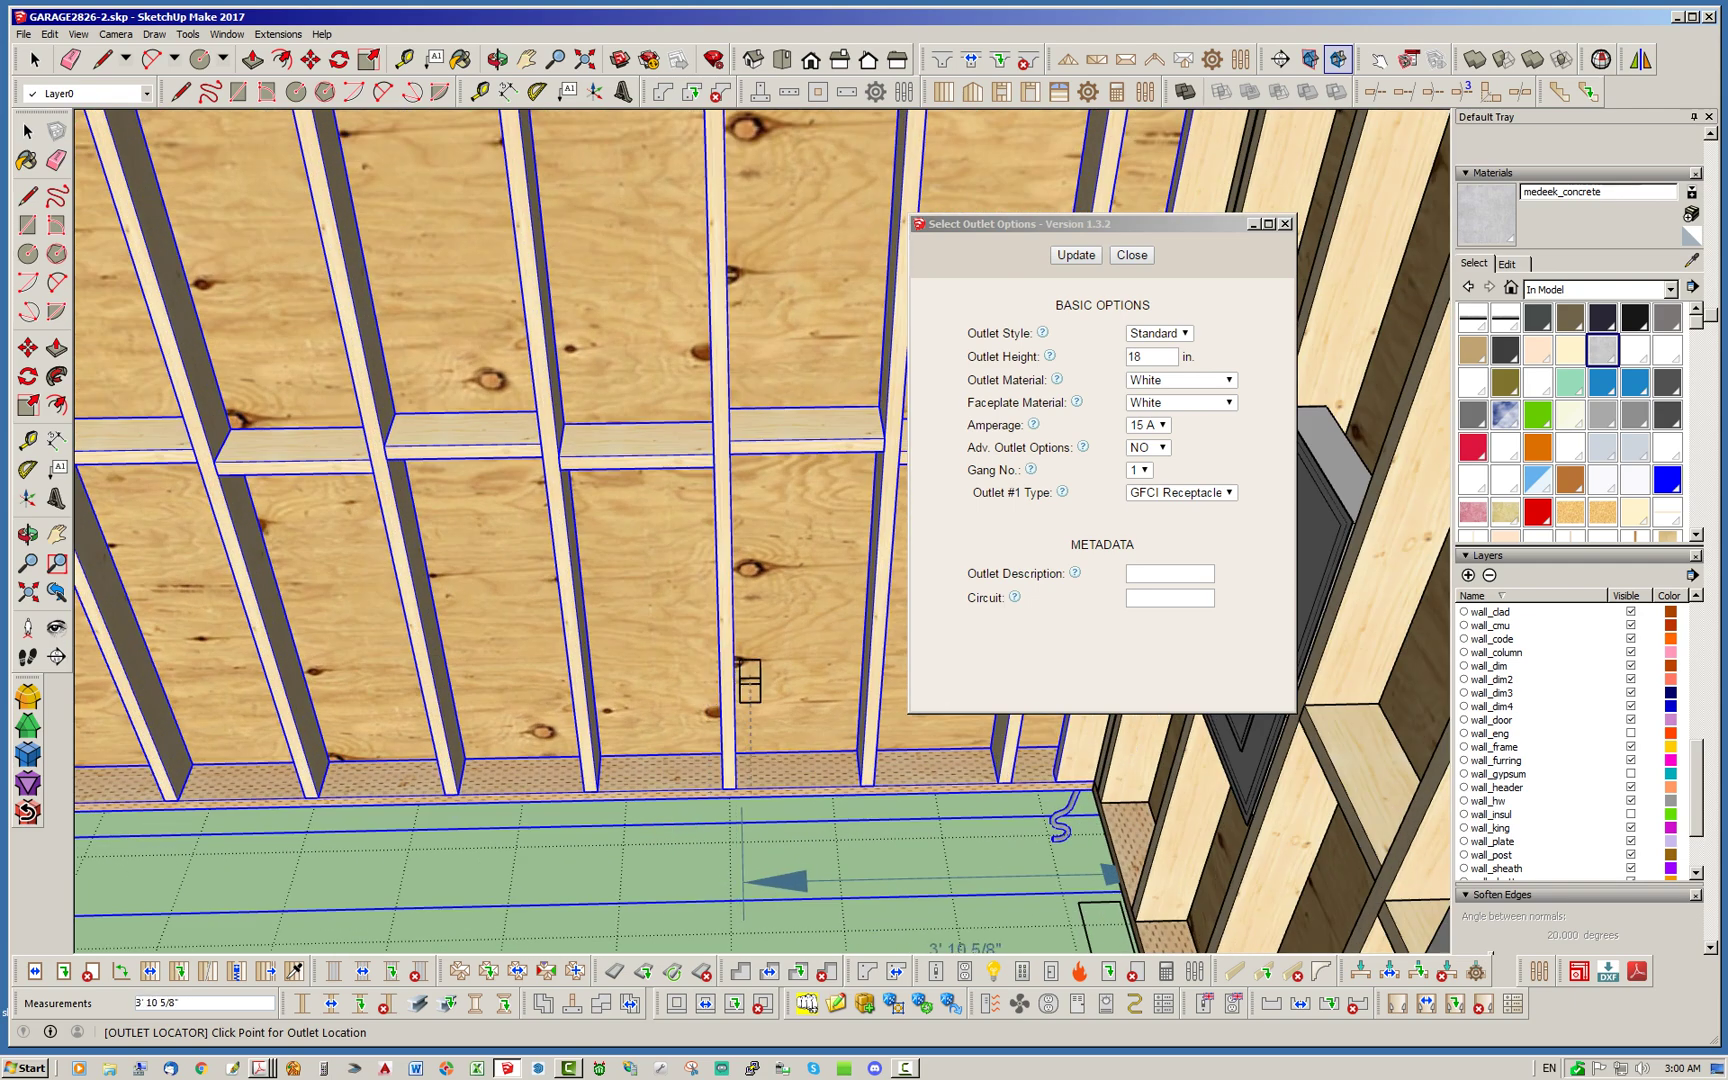
{"action": "left_click", "coordinate": [732, 629]}
Place a third GFCI outlet beside a stud near the back wall's far end, about 25 ft from the load center corner
{"action": "scroll", "coordinate": [740, 640], "scroll_direction": "down", "scroll_amount": 5}
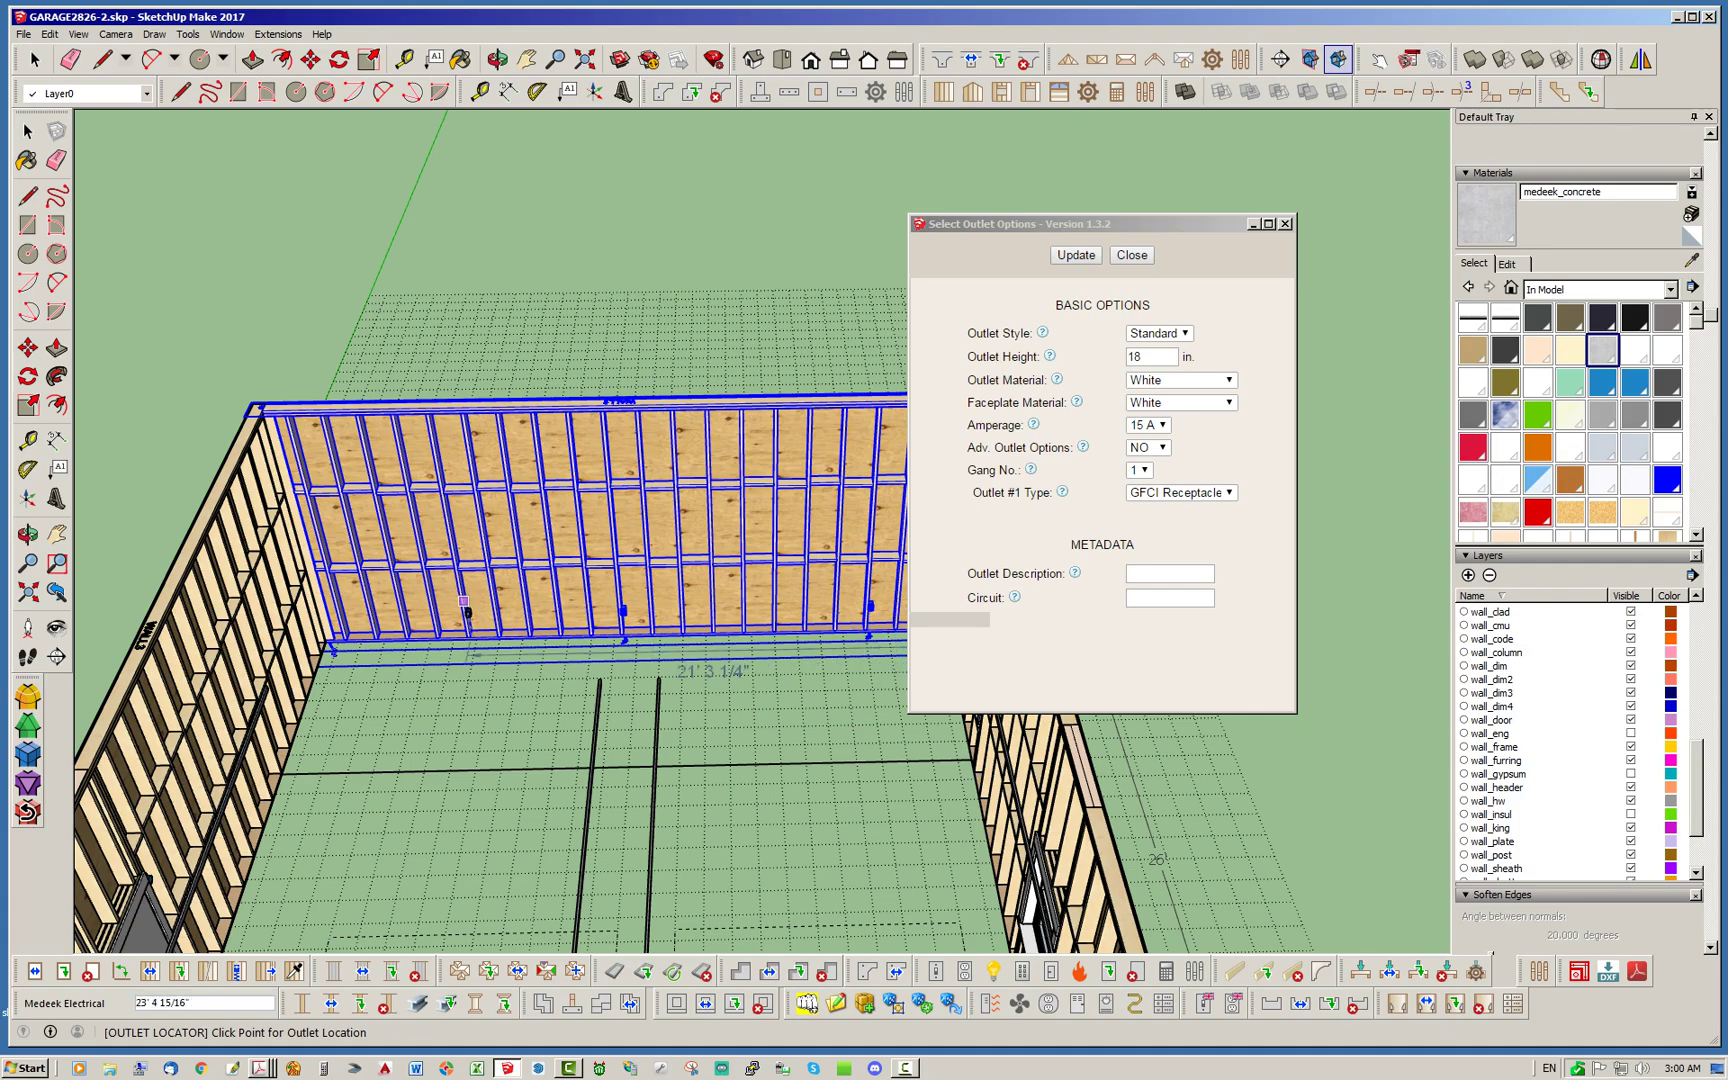
{"action": "scroll", "coordinate": [535, 700], "scroll_direction": "up", "scroll_amount": 5}
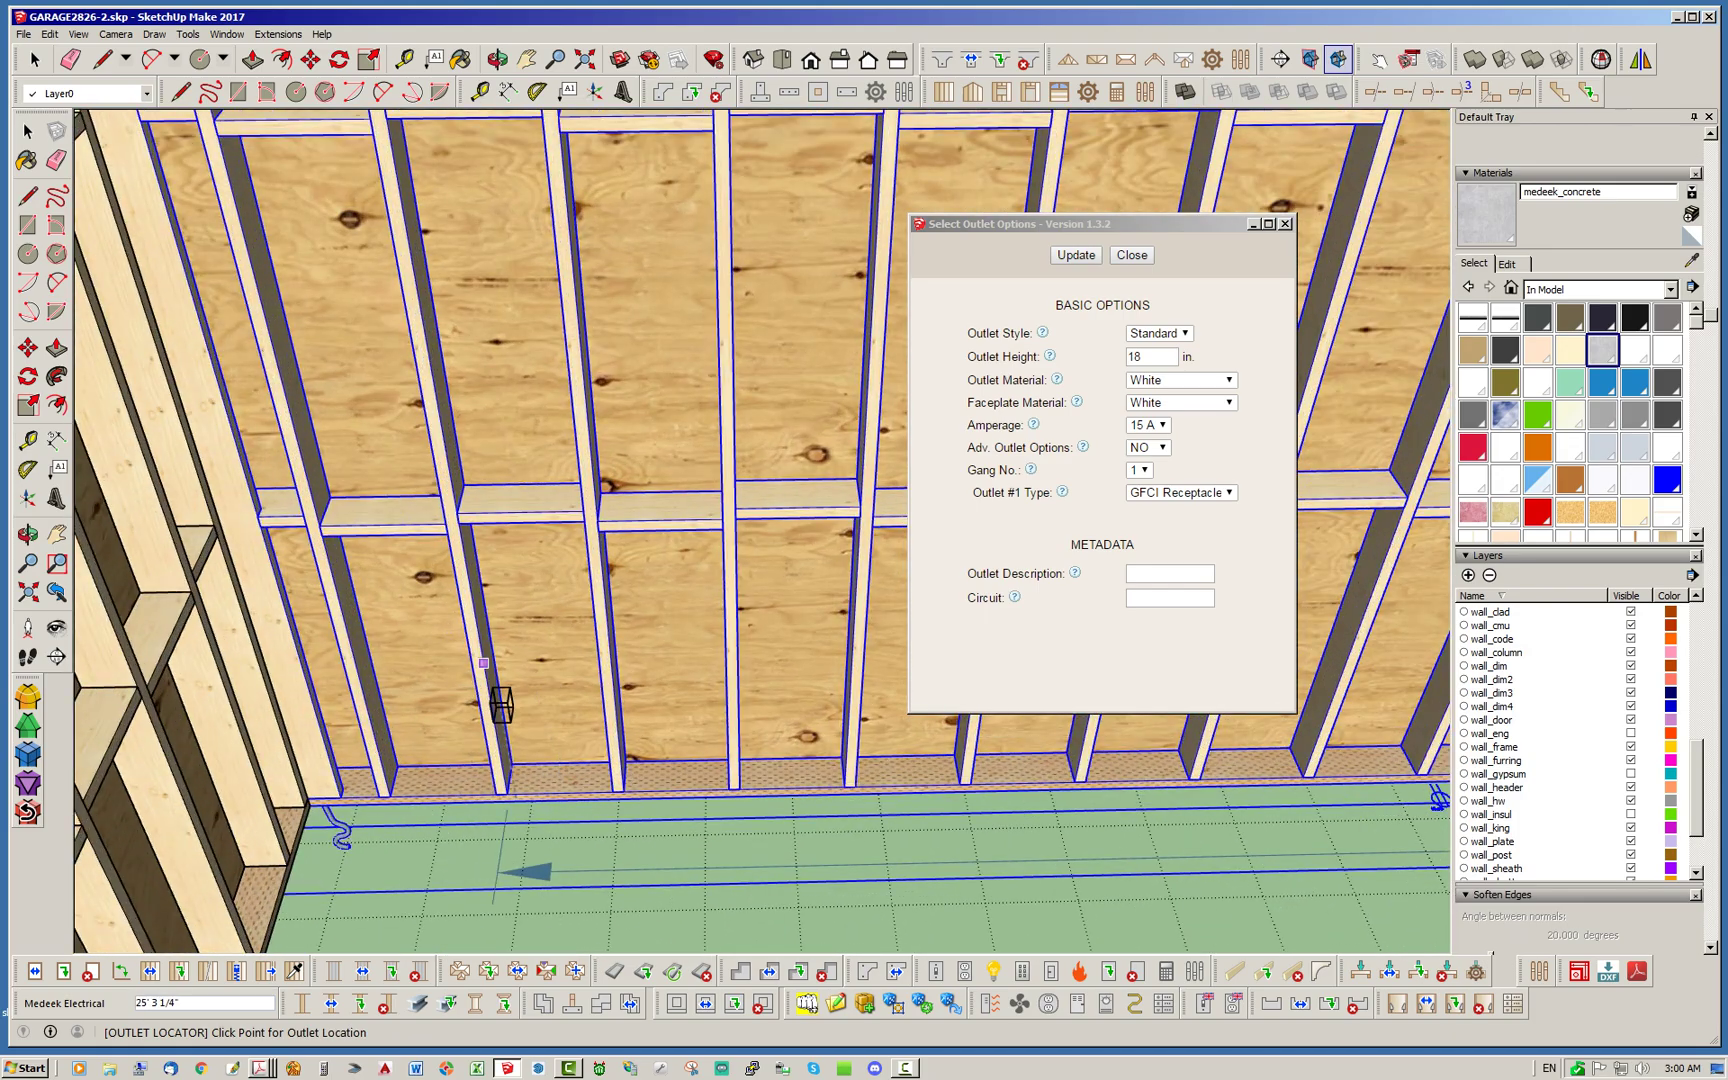
{"action": "left_click", "coordinate": [503, 706]}
Place a GFCI outlet against a stud on the entry door wall, about 7 ft 11 in. from the back corner
{"action": "scroll", "coordinate": [573, 642], "scroll_direction": "down", "scroll_amount": 2}
{"action": "scroll", "coordinate": [573, 641], "scroll_direction": "down", "scroll_amount": 5}
{"action": "middle_click_drag", "start_coordinate": [573, 641], "coordinate": [884, 722]}
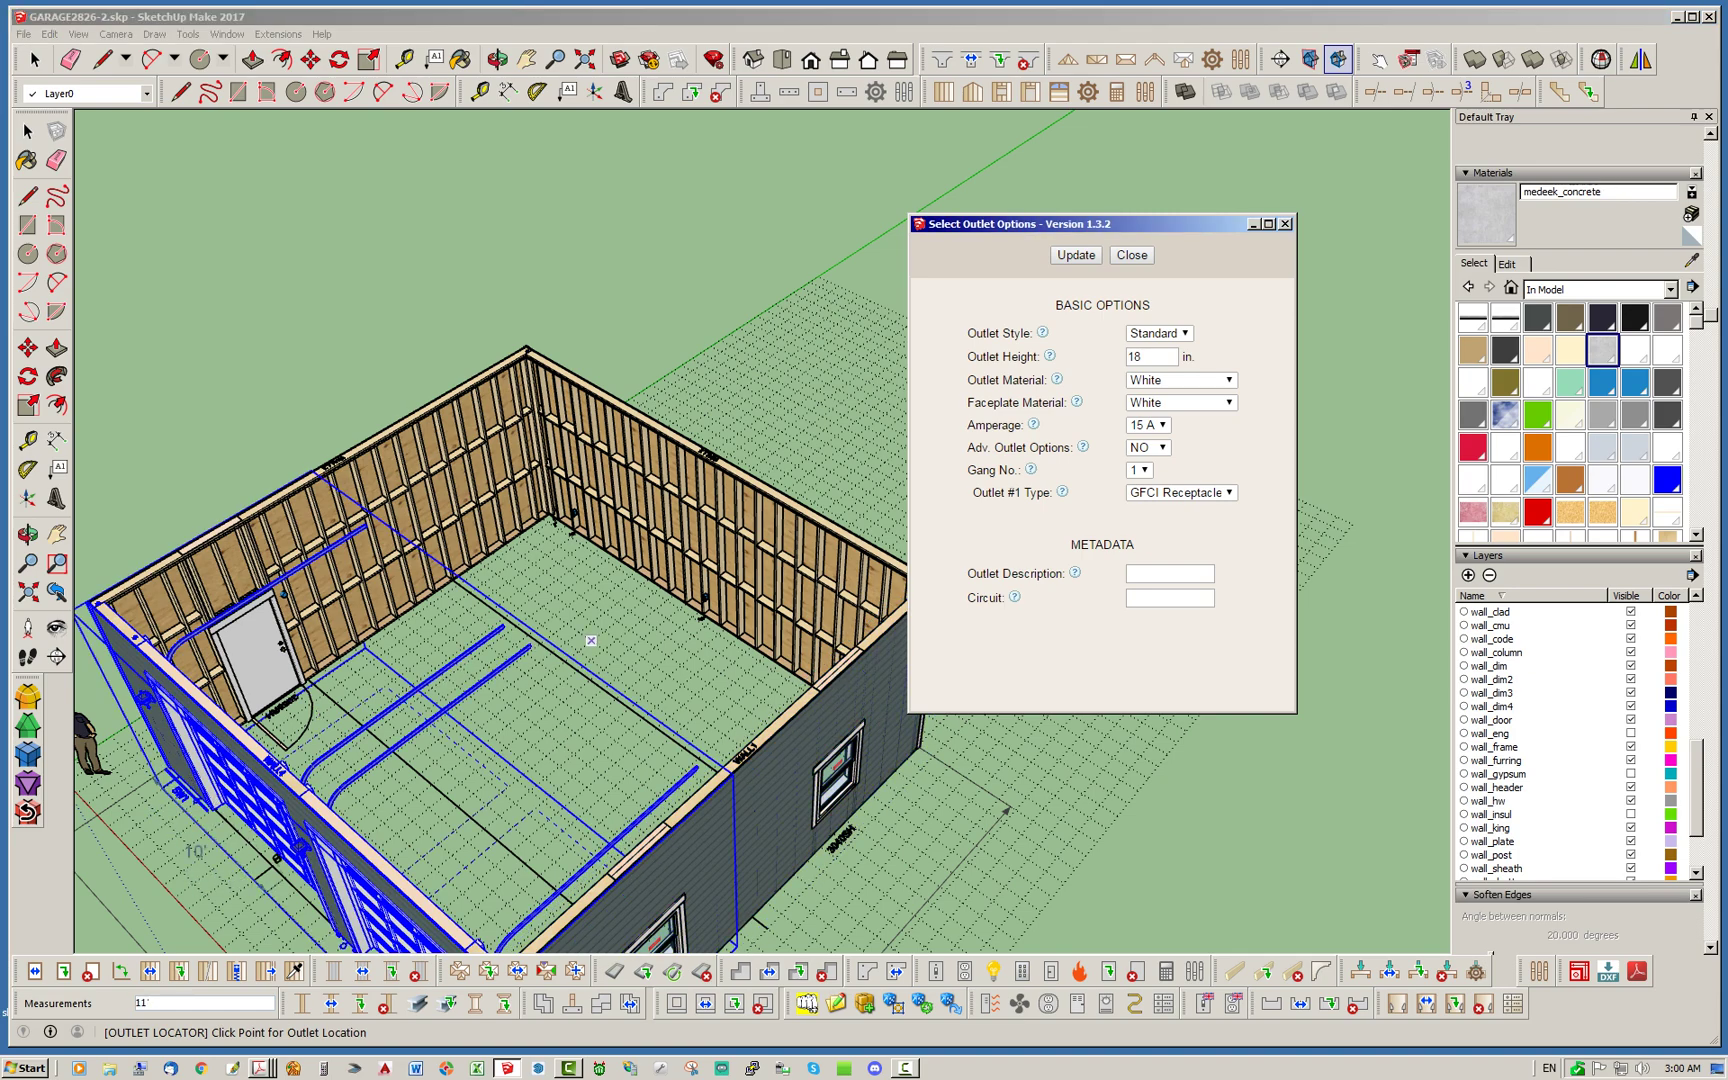
{"action": "scroll", "coordinate": [726, 541], "scroll_direction": "up", "scroll_amount": 8}
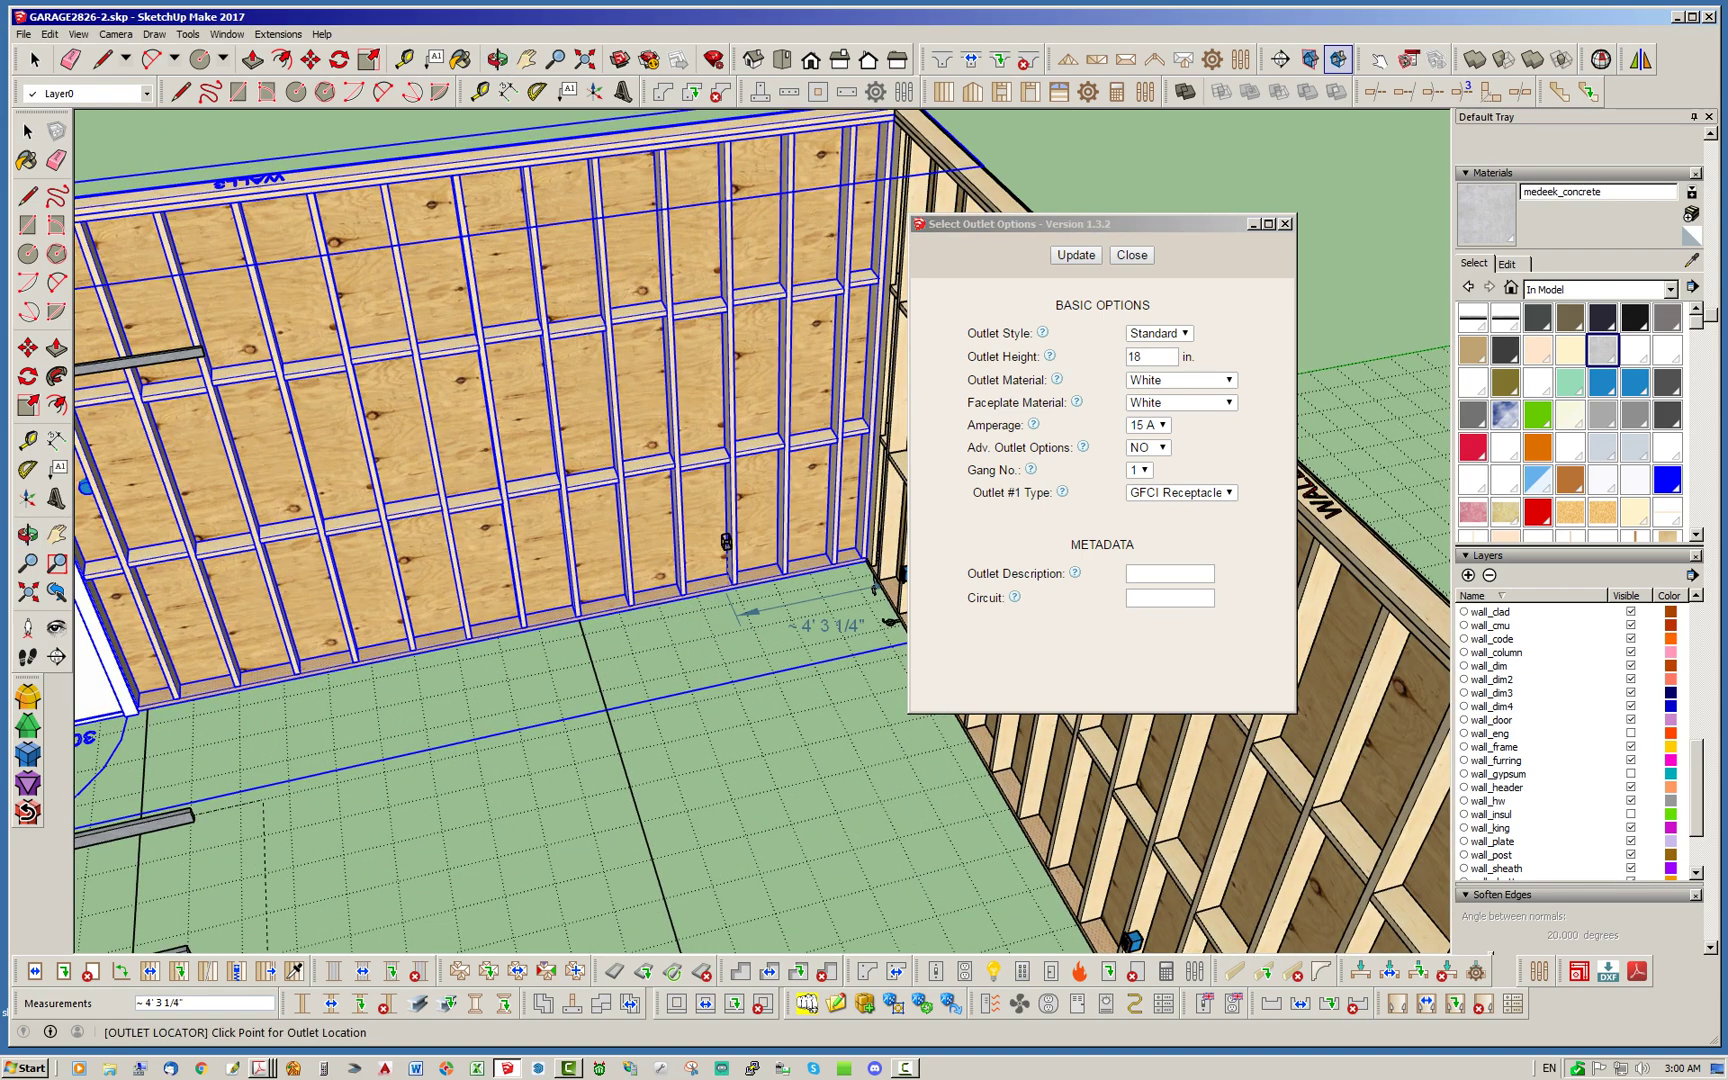
{"action": "middle_click_drag", "start_coordinate": [725, 541], "coordinate": [421, 591]}
{"action": "scroll", "coordinate": [421, 591], "scroll_direction": "up", "scroll_amount": 2}
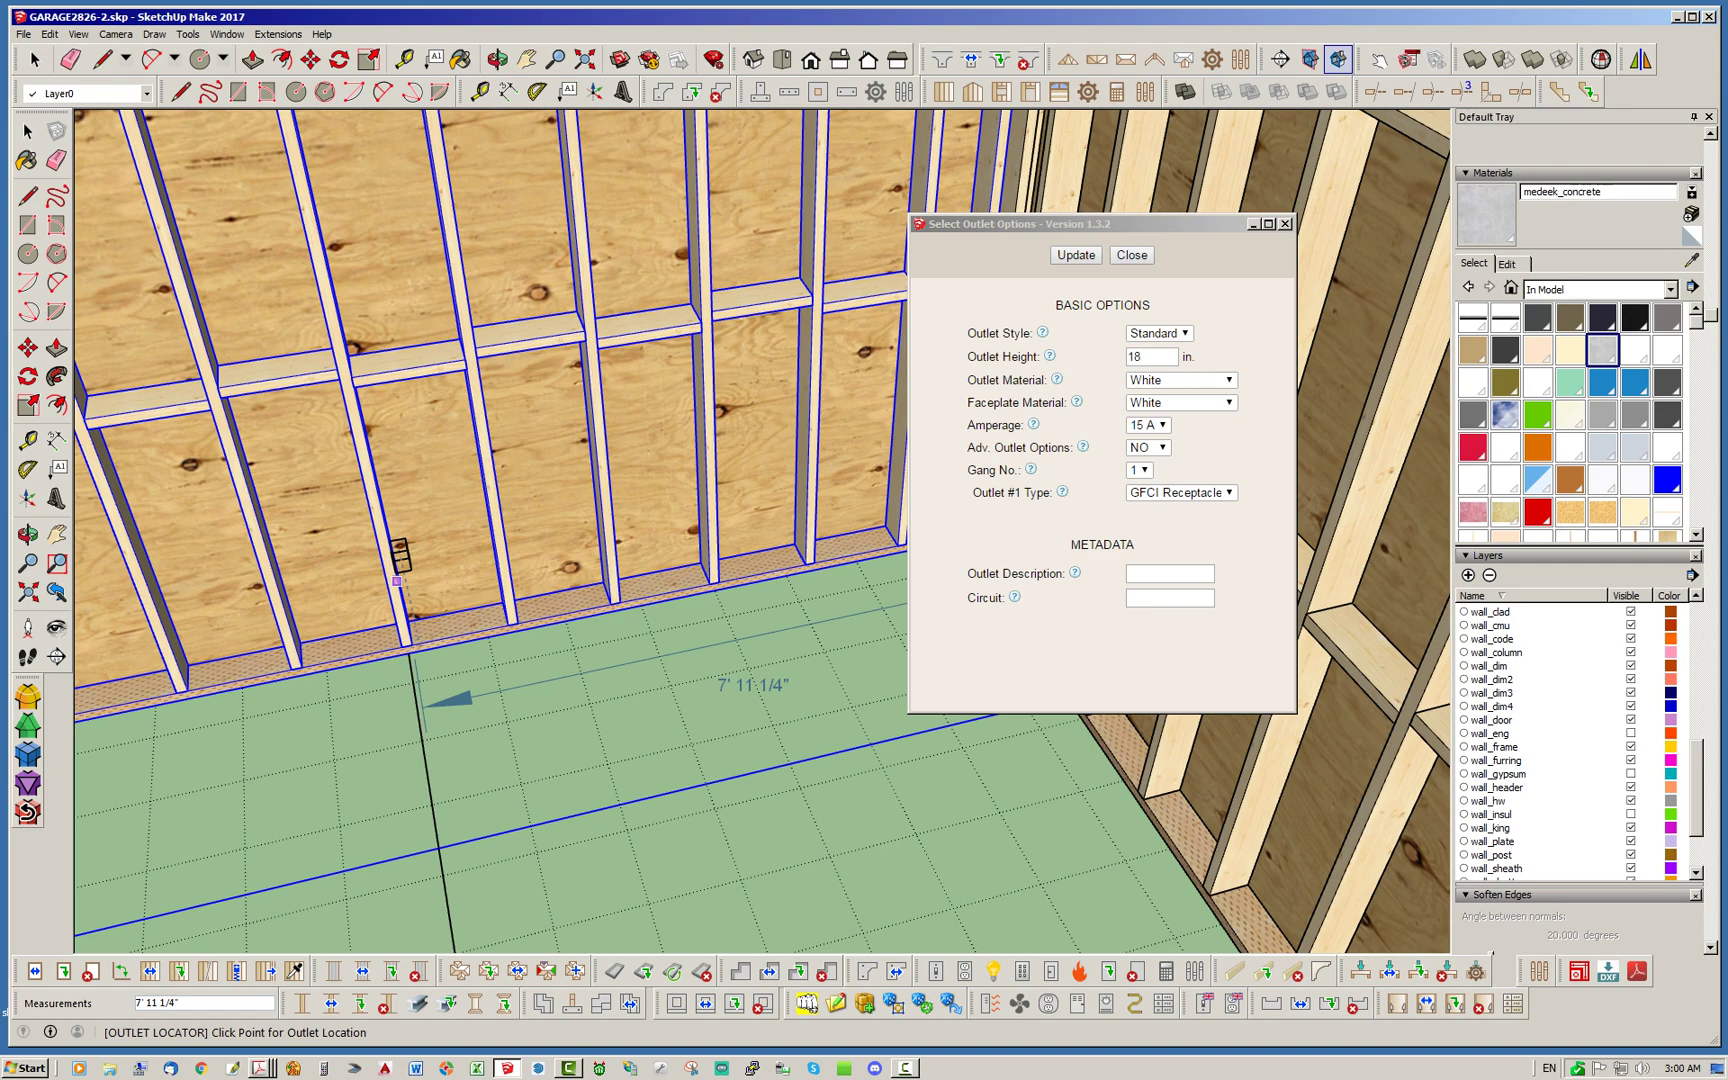
Place another GFCI outlet on the second stud past the latch side of the entry door
{"action": "scroll", "coordinate": [398, 580], "scroll_direction": "down", "scroll_amount": 5}
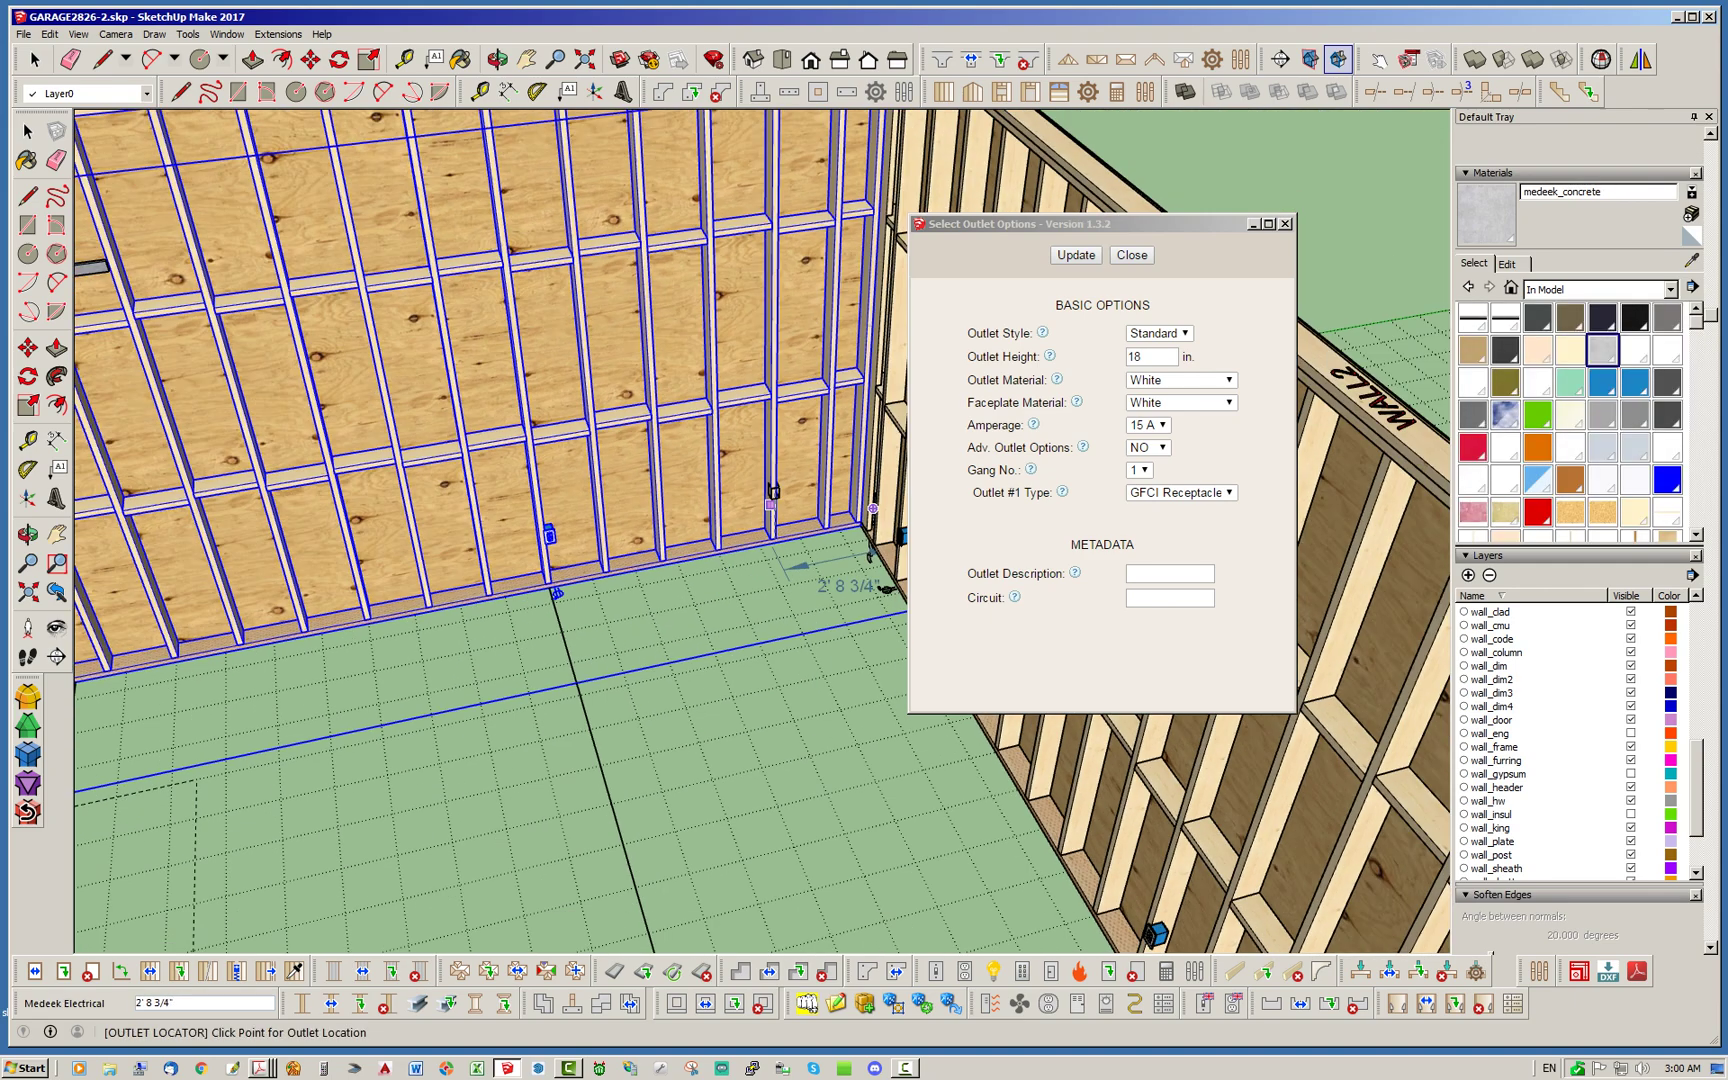
{"action": "scroll", "coordinate": [815, 560], "scroll_direction": "up", "scroll_amount": 3}
{"action": "scroll", "coordinate": [344, 570], "scroll_direction": "up", "scroll_amount": 2}
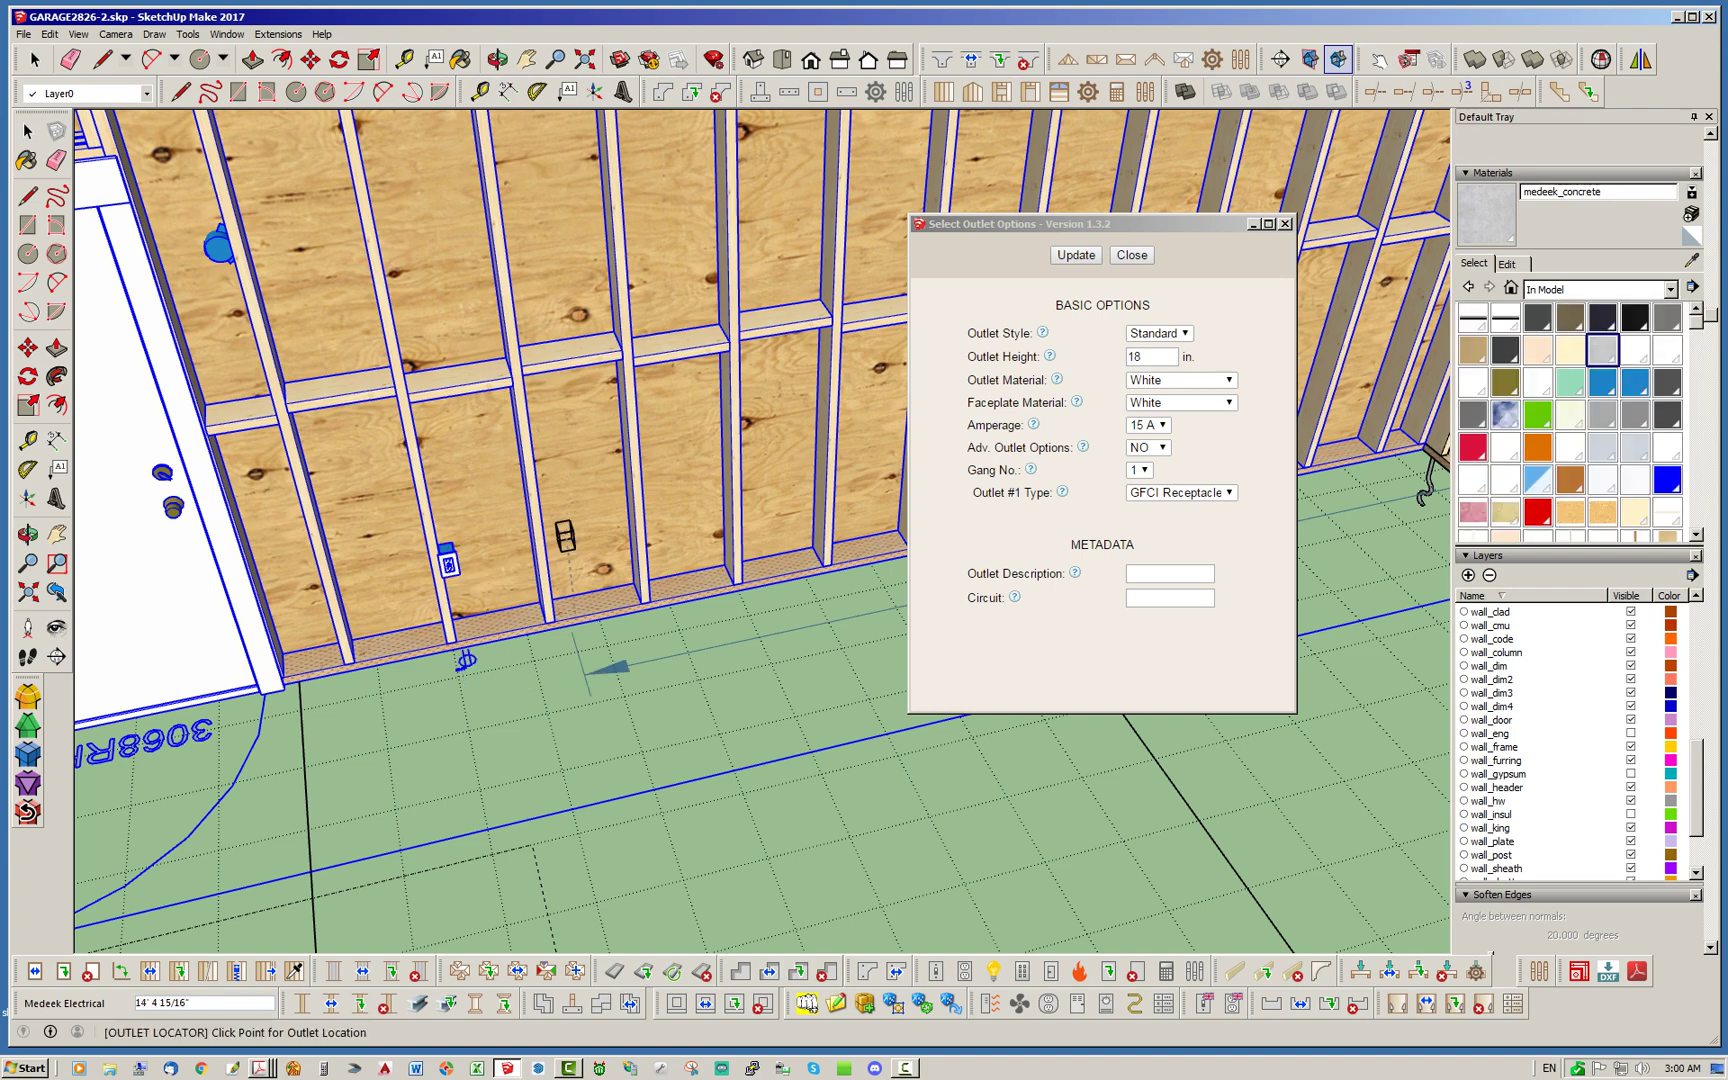
Place a GFCI outlet on the front wall's short section beside the entry door corner, about 2 ft 2 in. from the corner
{"action": "scroll", "coordinate": [441, 567], "scroll_direction": "down", "scroll_amount": 6}
{"action": "middle_click_drag", "start_coordinate": [712, 488], "coordinate": [488, 565]}
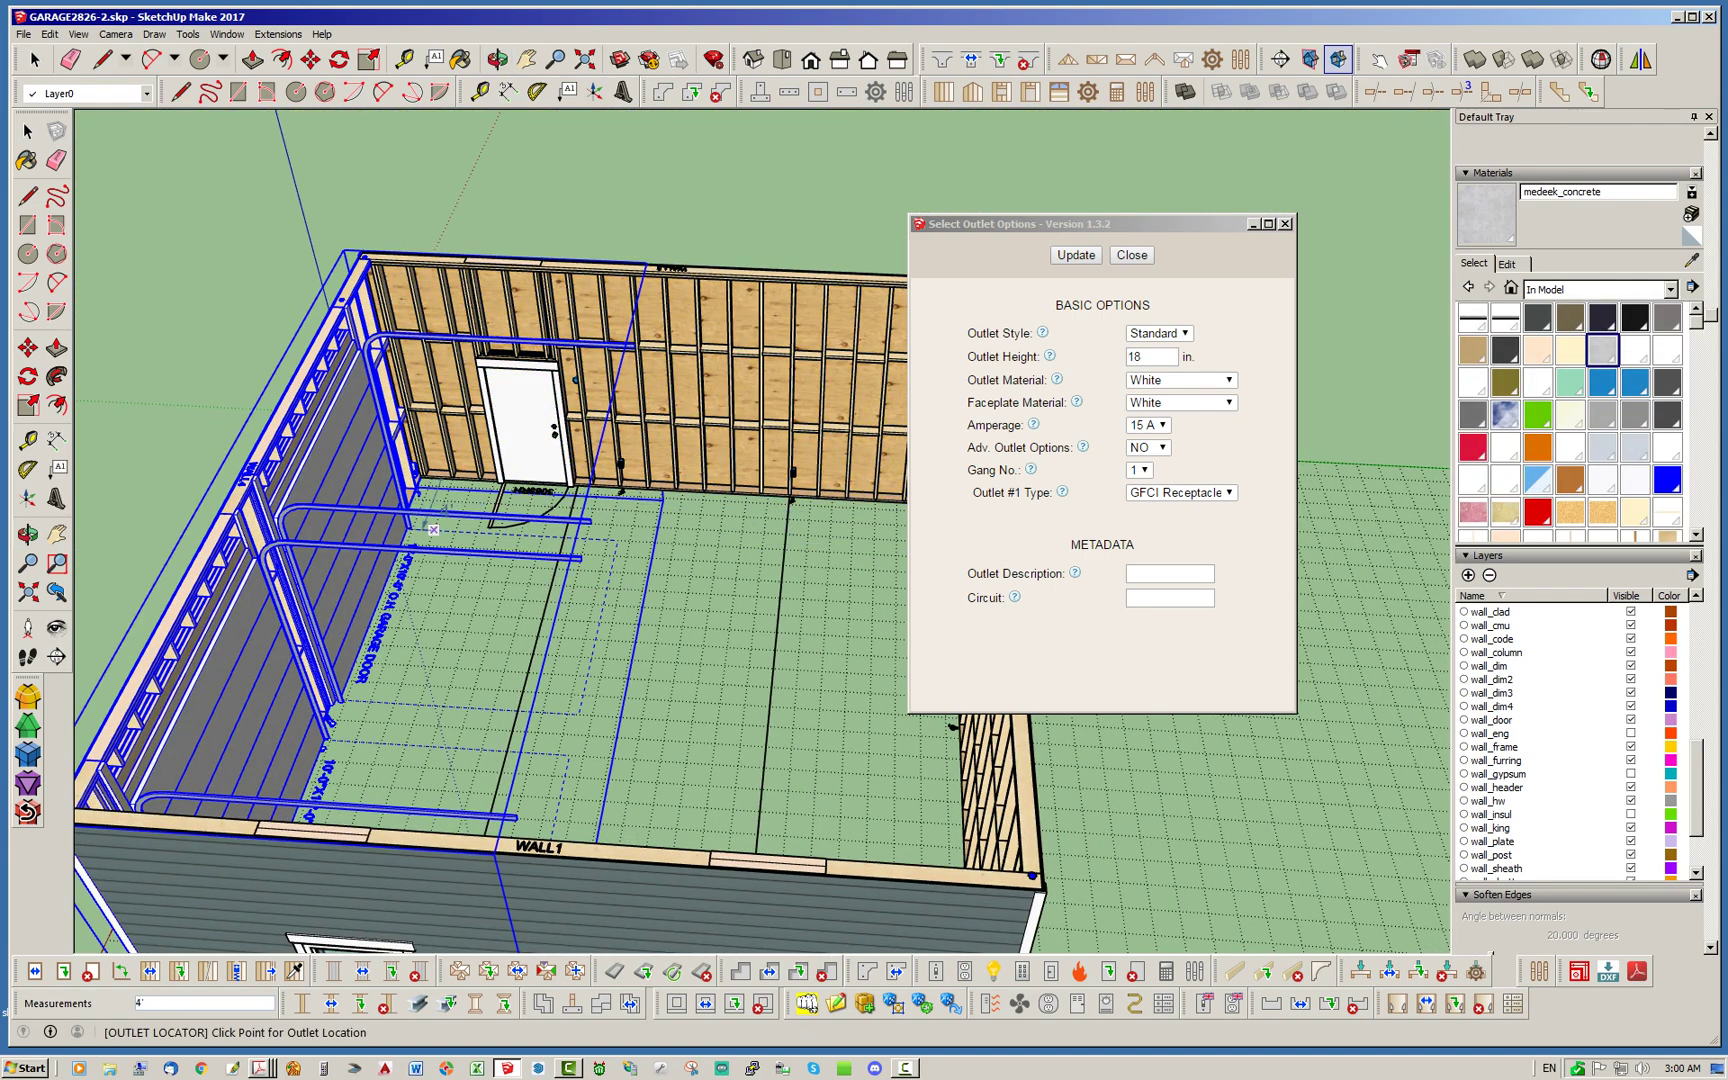
{"action": "scroll", "coordinate": [470, 463], "scroll_direction": "up", "scroll_amount": 7}
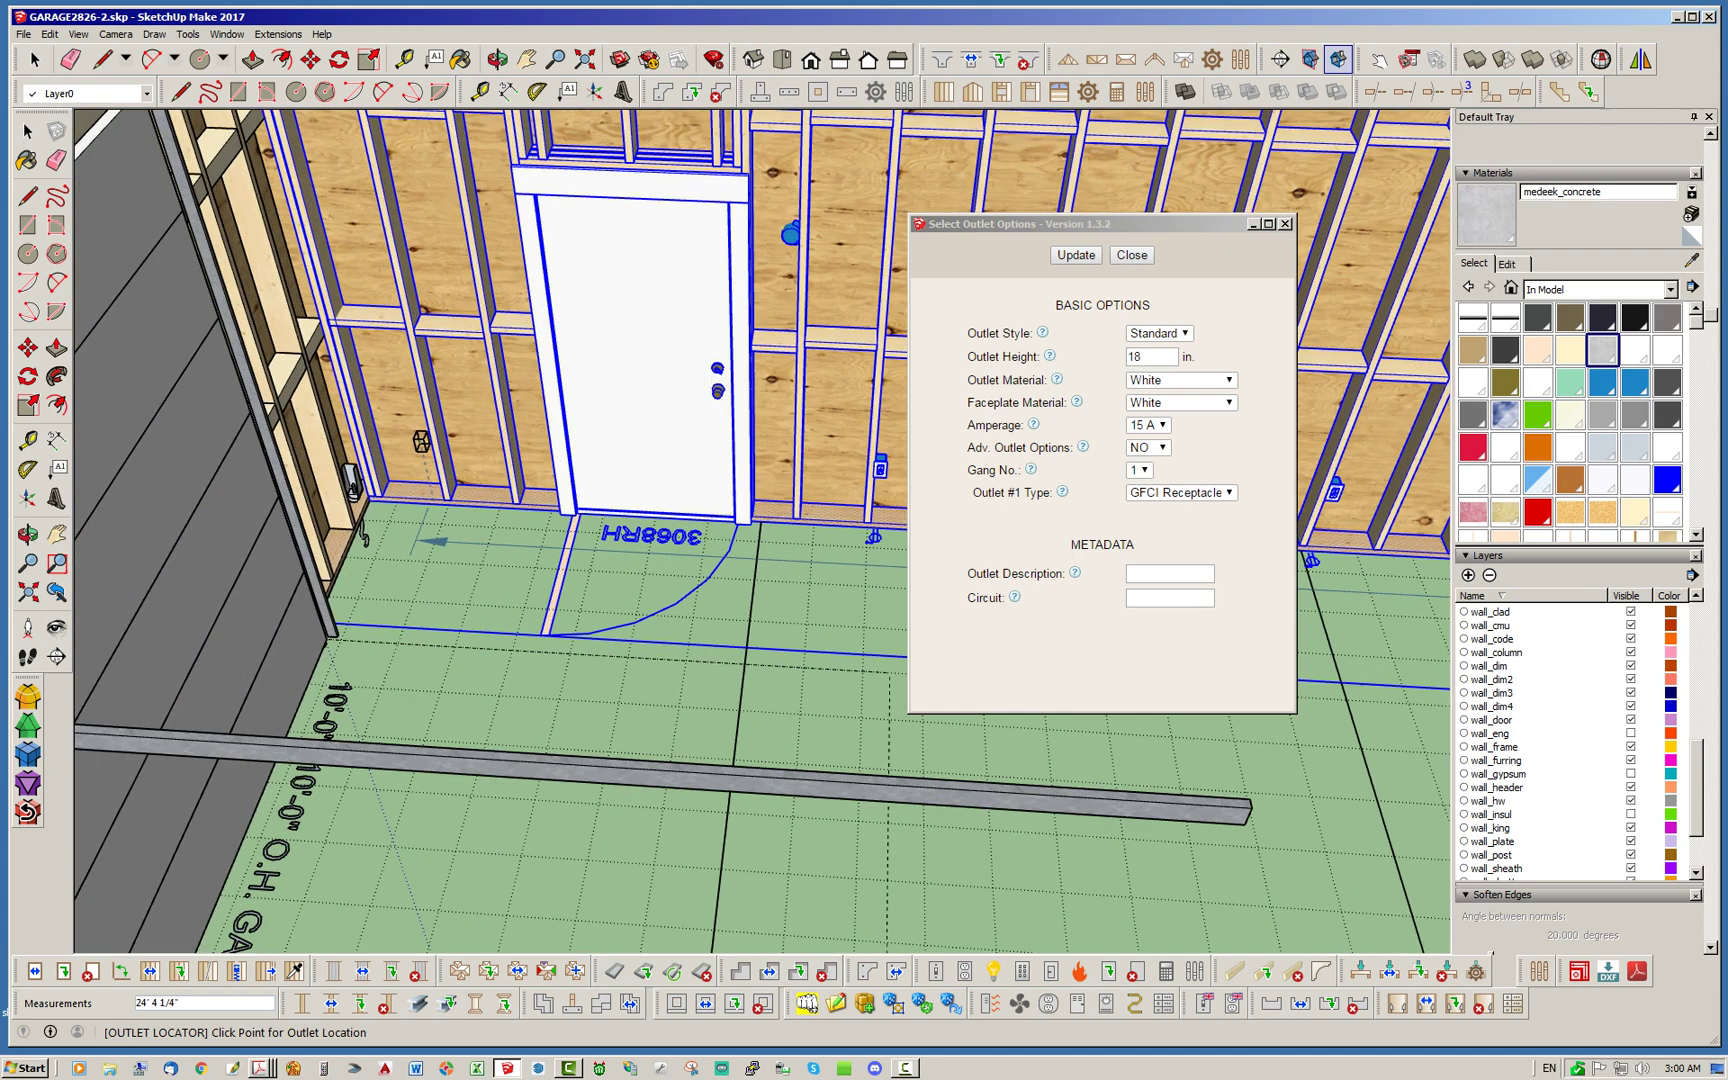
{"action": "middle_click_drag", "start_coordinate": [480, 440], "coordinate": [411, 334]}
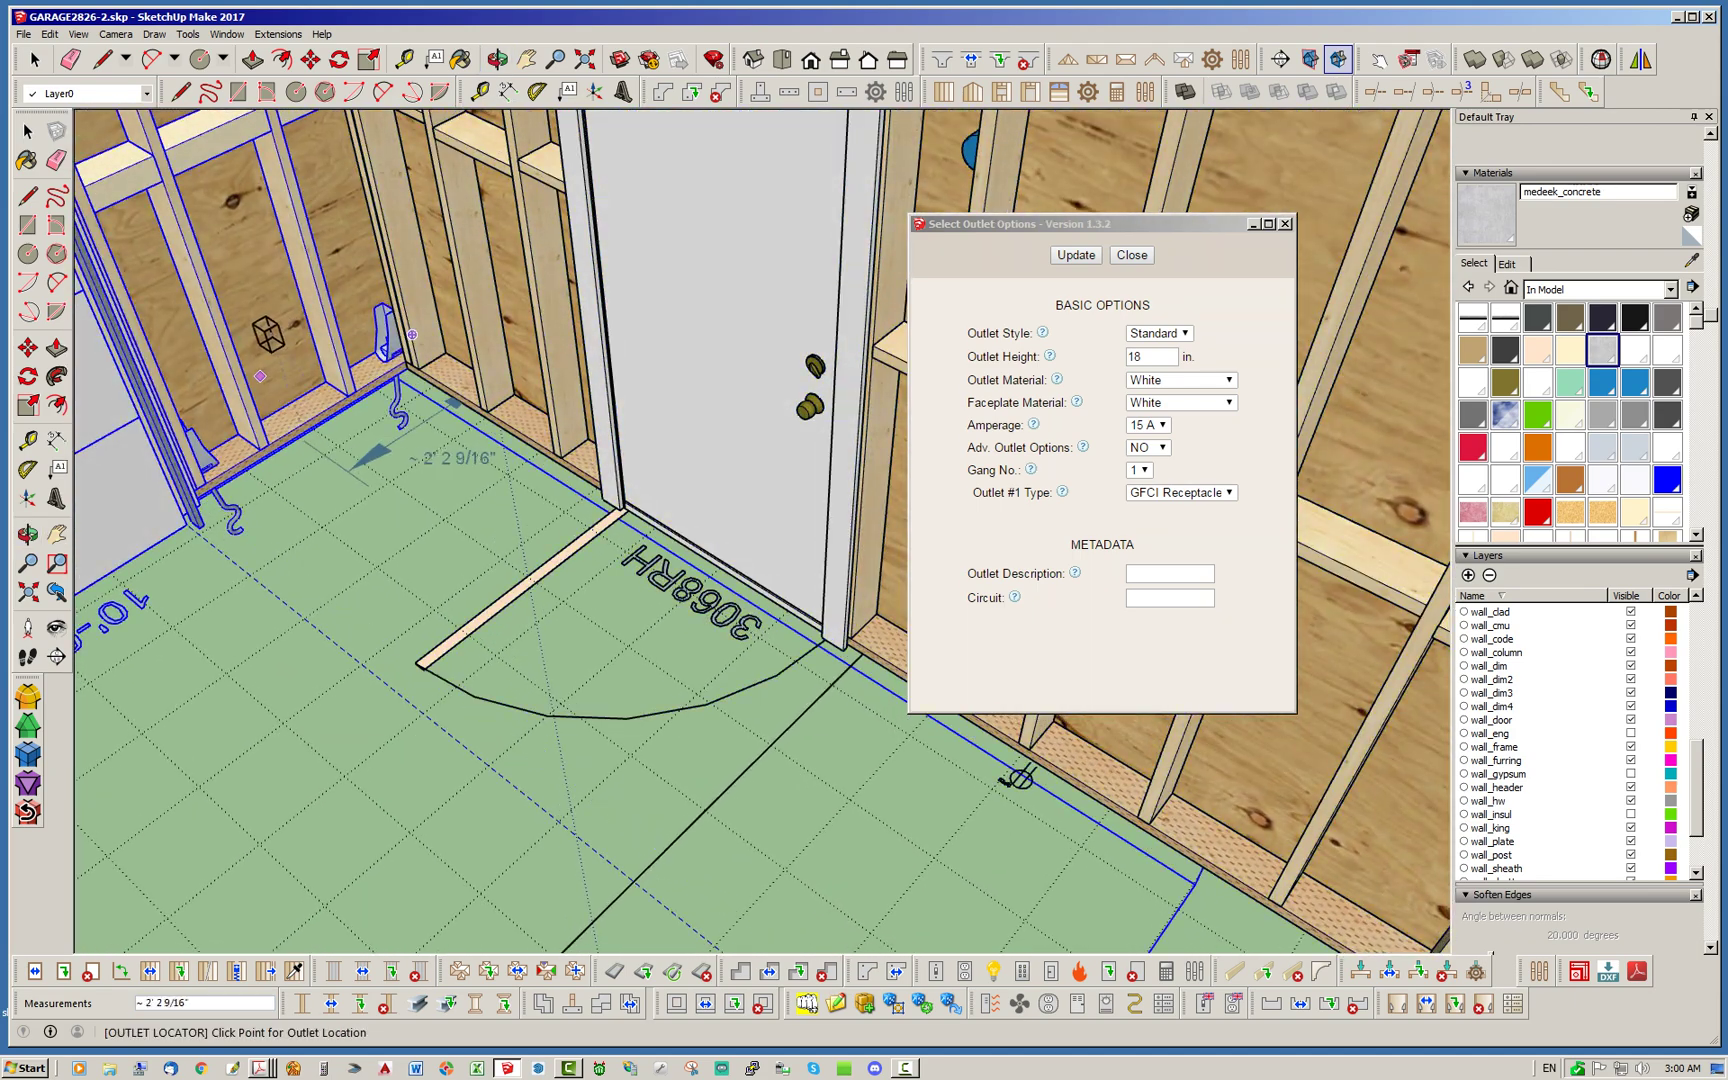
Place a GFCI outlet in the framed section between the two garage doors, about 14 ft 9 in. along the front wall
{"action": "scroll", "coordinate": [245, 350], "scroll_direction": "down", "scroll_amount": 8}
{"action": "scroll", "coordinate": [652, 449], "scroll_direction": "up", "scroll_amount": 10}
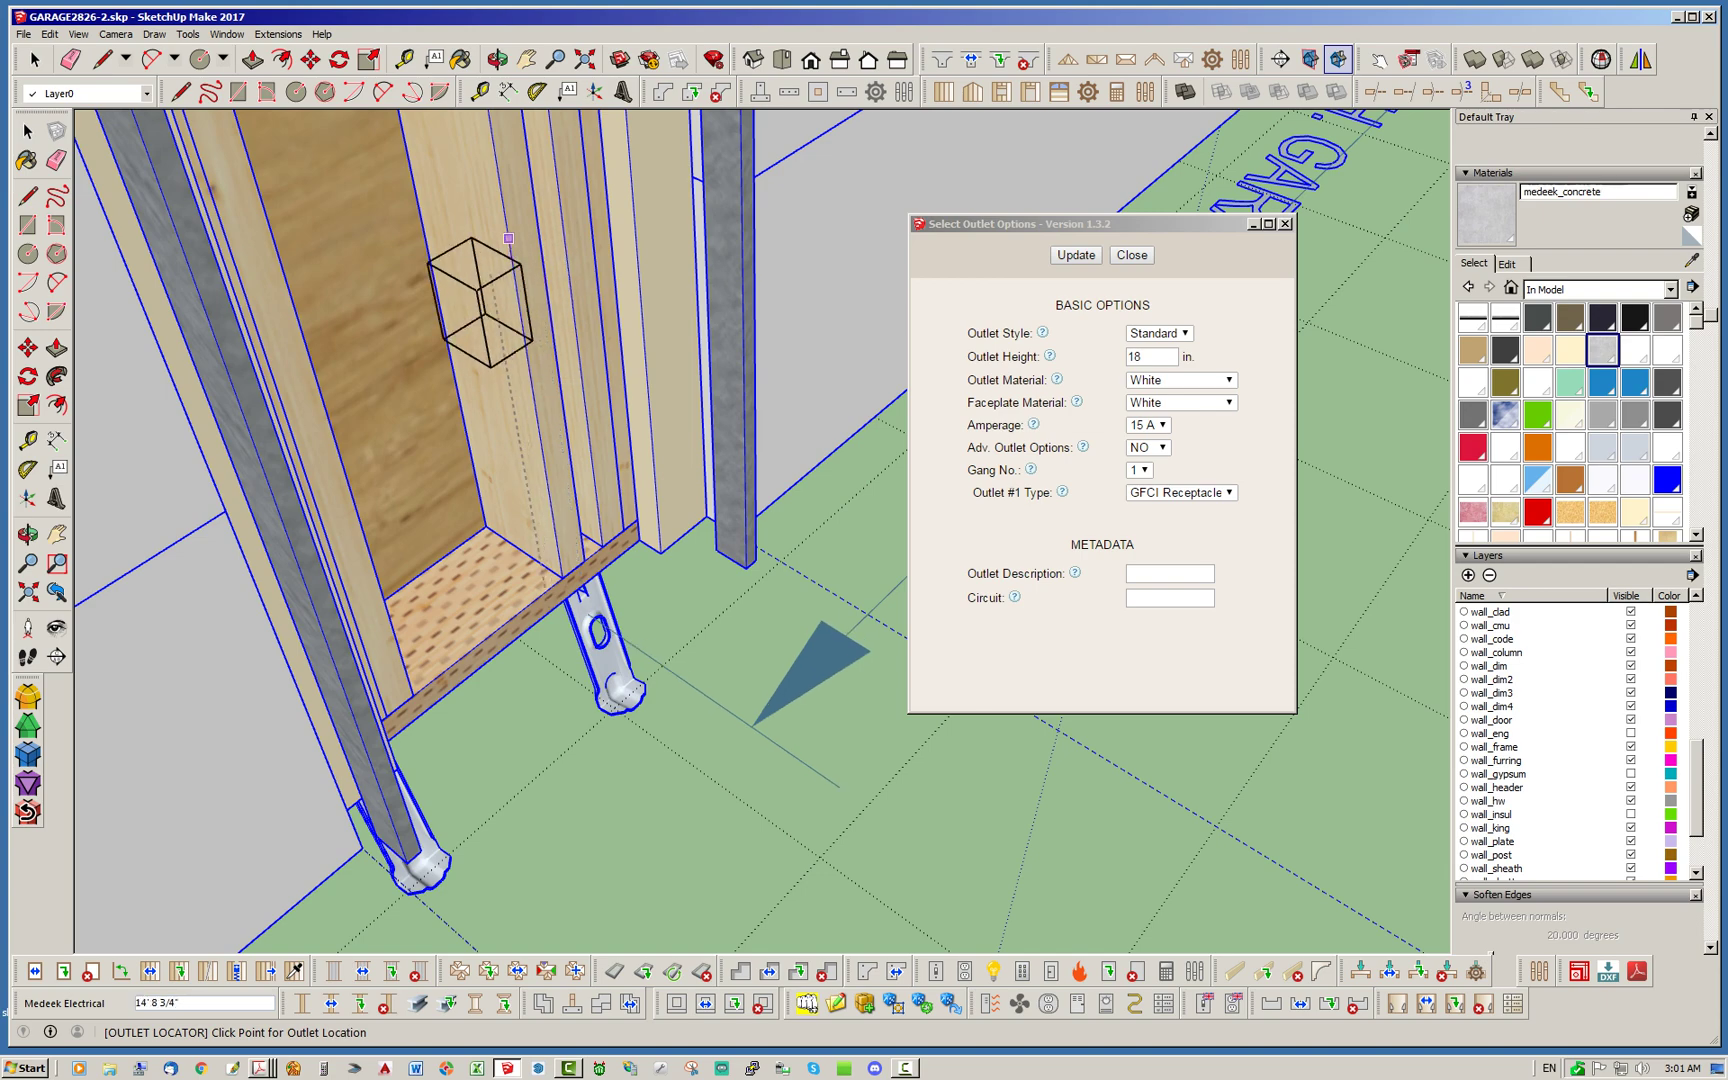
{"action": "left_click", "coordinate": [508, 238]}
Move the outlet options window aside and place a GFCI outlet on the window wall between the load center and the nearest window
{"action": "scroll", "coordinate": [834, 270], "scroll_direction": "down", "scroll_amount": 5}
{"action": "middle_click_drag", "start_coordinate": [834, 270], "coordinate": [459, 405]}
{"action": "left_click_drag", "start_coordinate": [1020, 224], "coordinate": [1457, 119]}
{"action": "scroll", "coordinate": [1010, 455], "scroll_direction": "down", "scroll_amount": 2}
{"action": "middle_click_drag", "start_coordinate": [1010, 455], "coordinate": [760, 300]}
{"action": "middle_click_drag", "start_coordinate": [748, 640], "coordinate": [795, 720]}
{"action": "scroll", "coordinate": [957, 700], "scroll_direction": "up", "scroll_amount": 4}
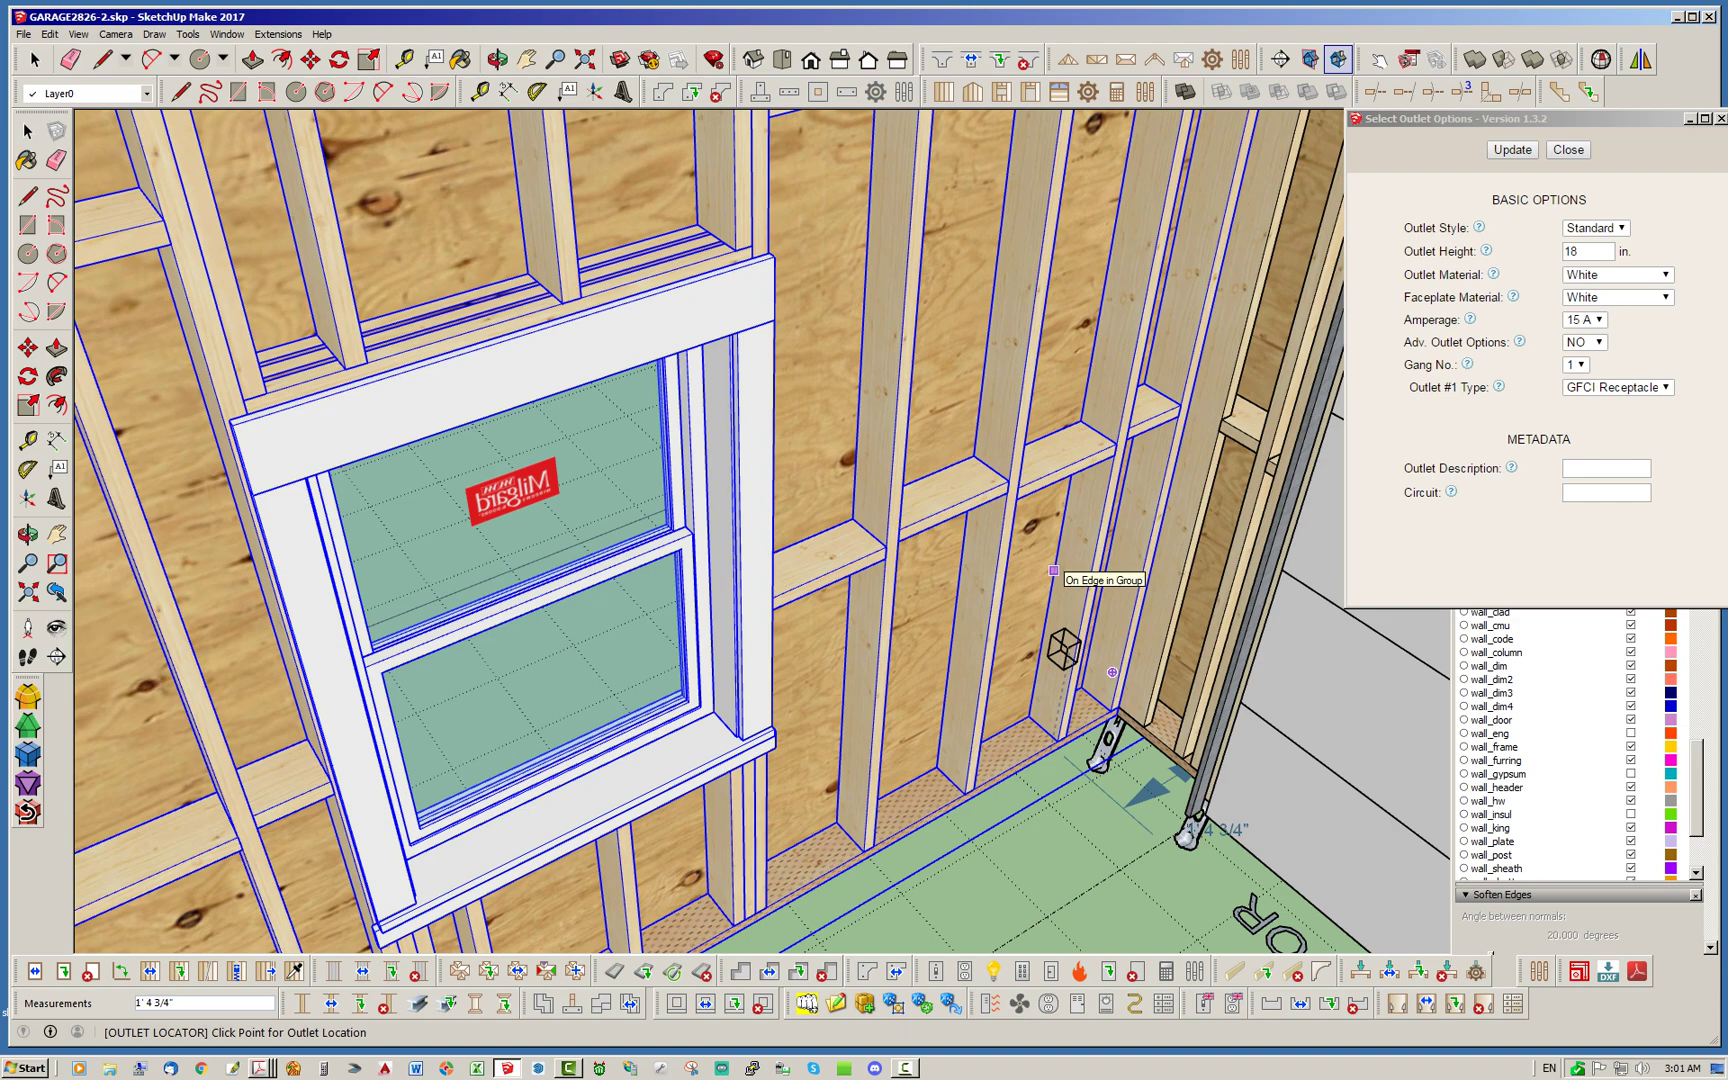
{"action": "scroll", "coordinate": [1000, 600], "scroll_direction": "down", "scroll_amount": 3}
{"action": "scroll", "coordinate": [943, 634], "scroll_direction": "down", "scroll_amount": 5}
{"action": "middle_click_drag", "start_coordinate": [520, 700], "coordinate": [475, 767]}
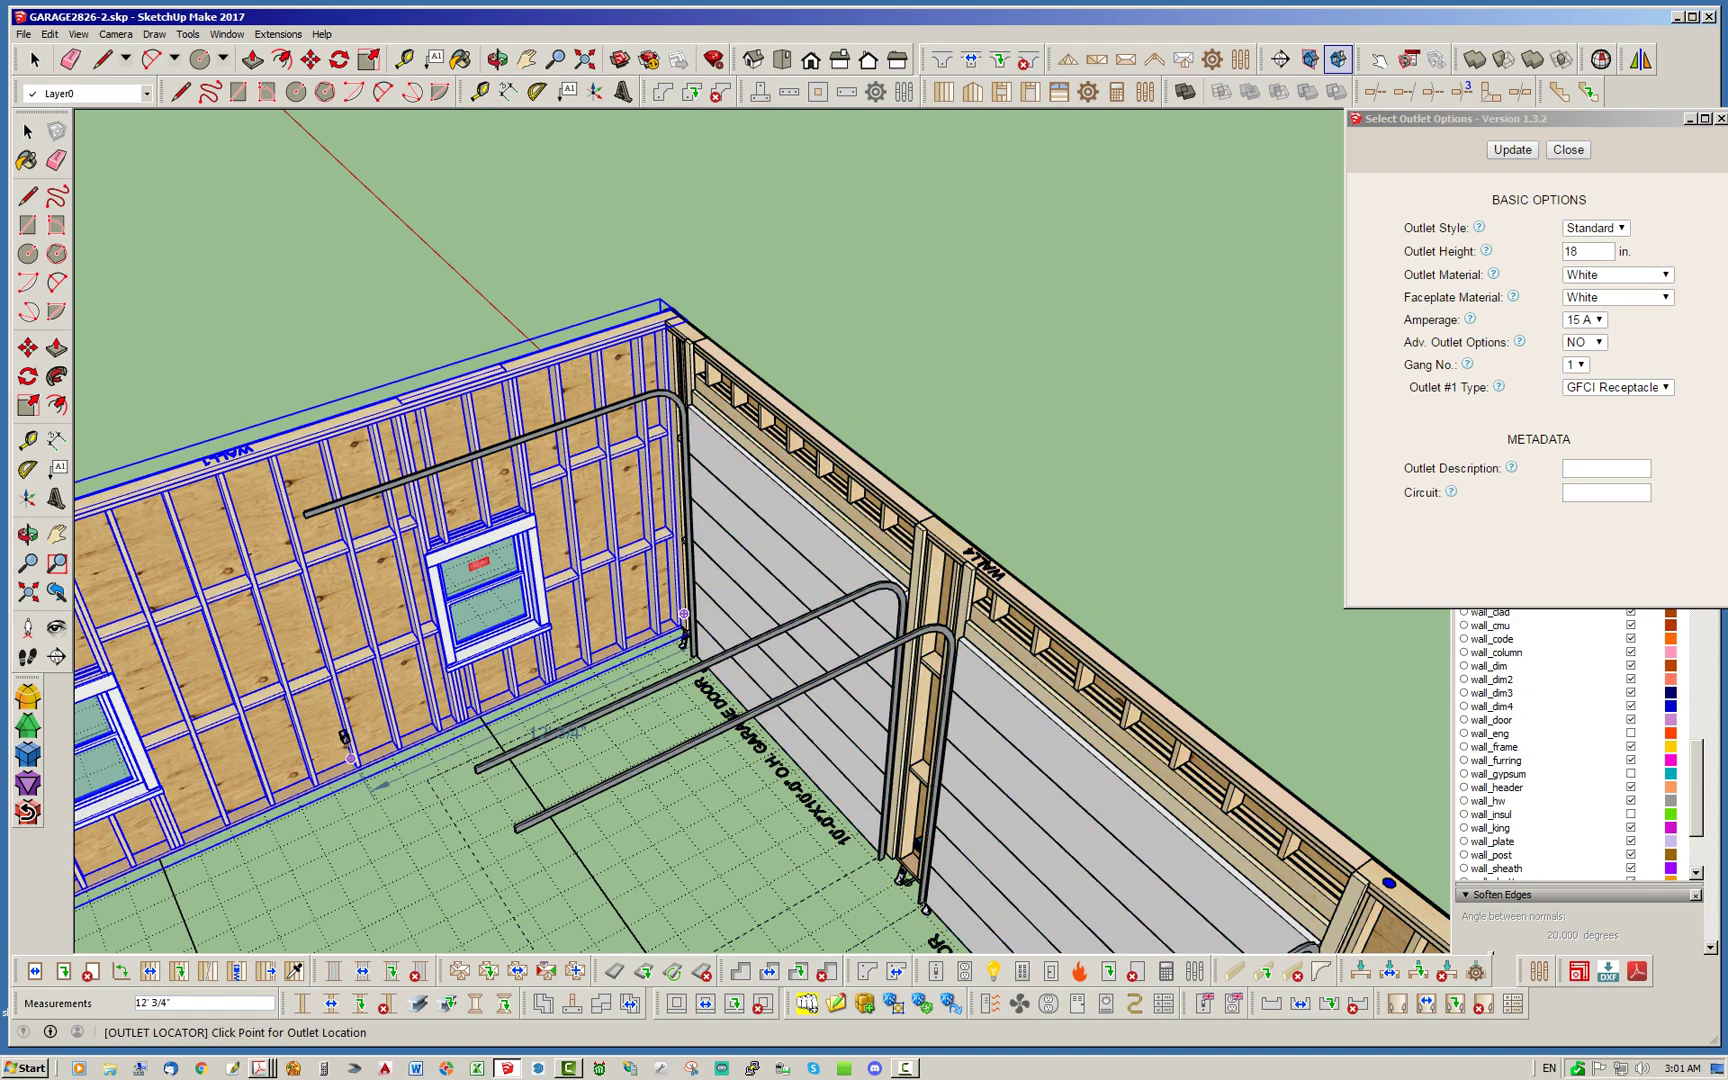
{"action": "scroll", "coordinate": [690, 625], "scroll_direction": "down", "scroll_amount": 3}
{"action": "scroll", "coordinate": [222, 729], "scroll_direction": "up", "scroll_amount": 6}
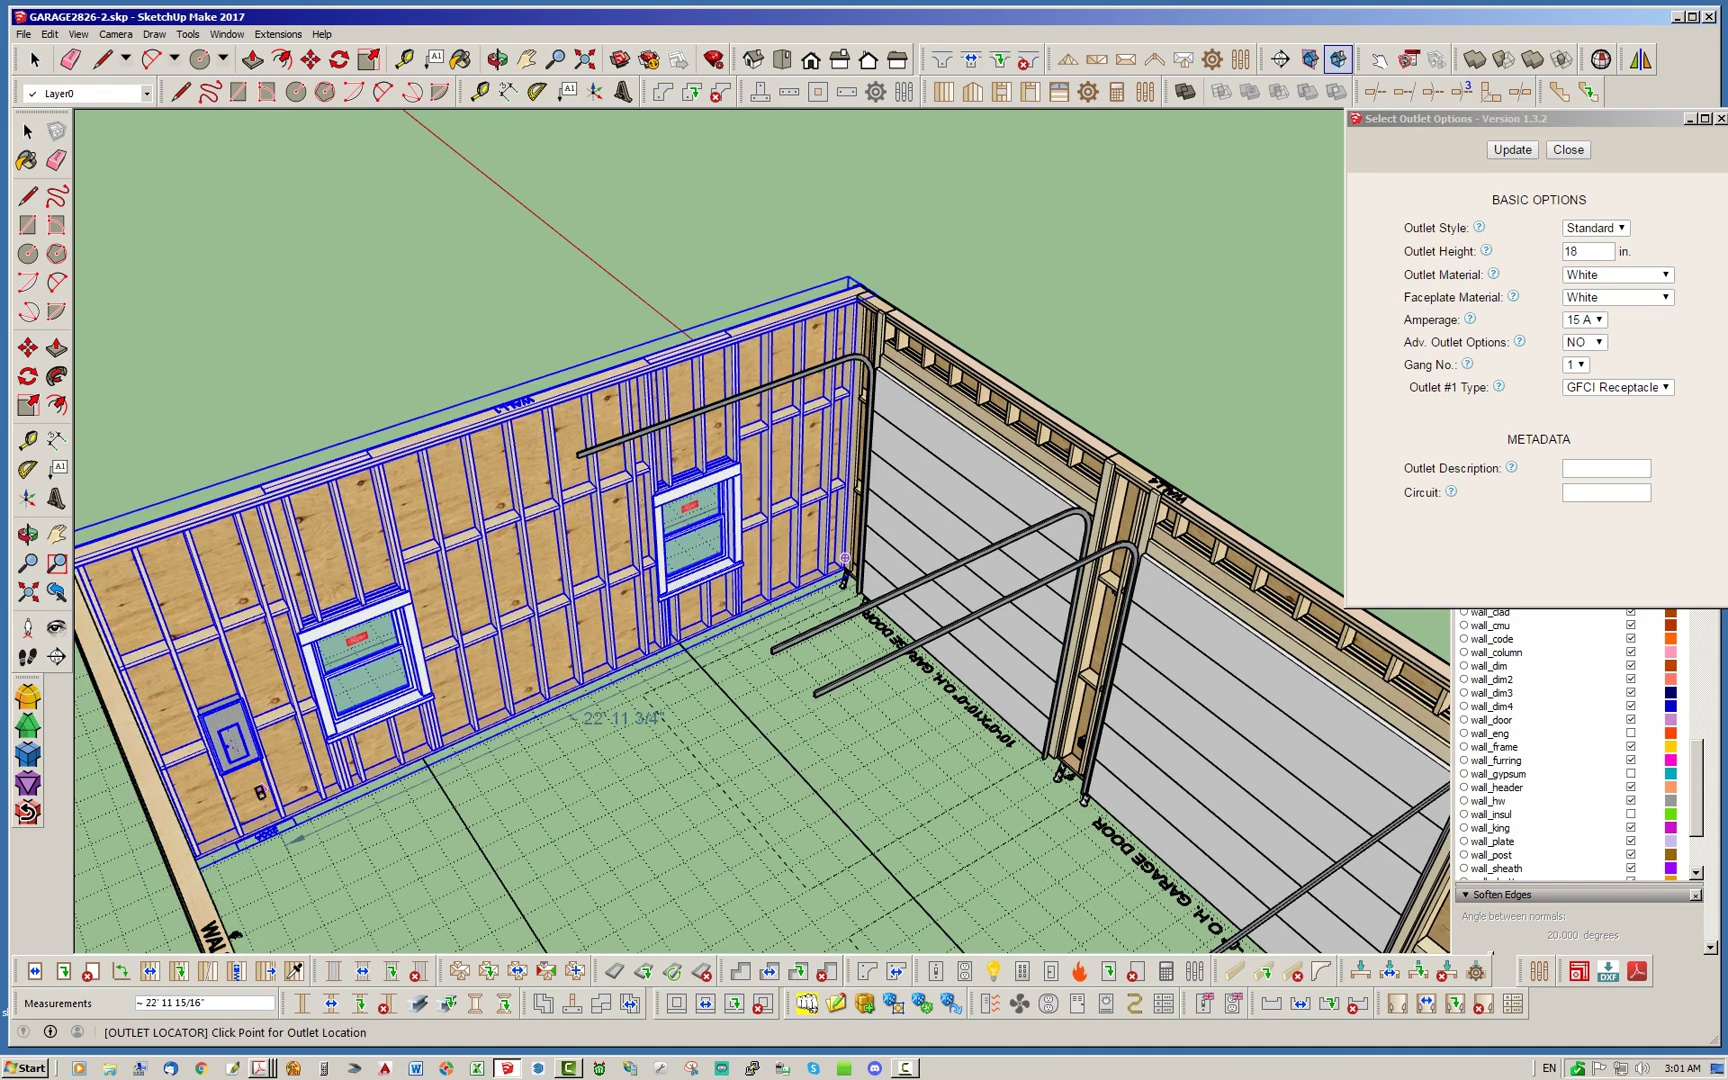
{"action": "left_click", "coordinate": [355, 705]}
Place two more GFCI outlets against studs on the window wall, about 13 ft 5 in. and 4 ft from the front corner
{"action": "scroll", "coordinate": [345, 705], "scroll_direction": "down", "scroll_amount": 3}
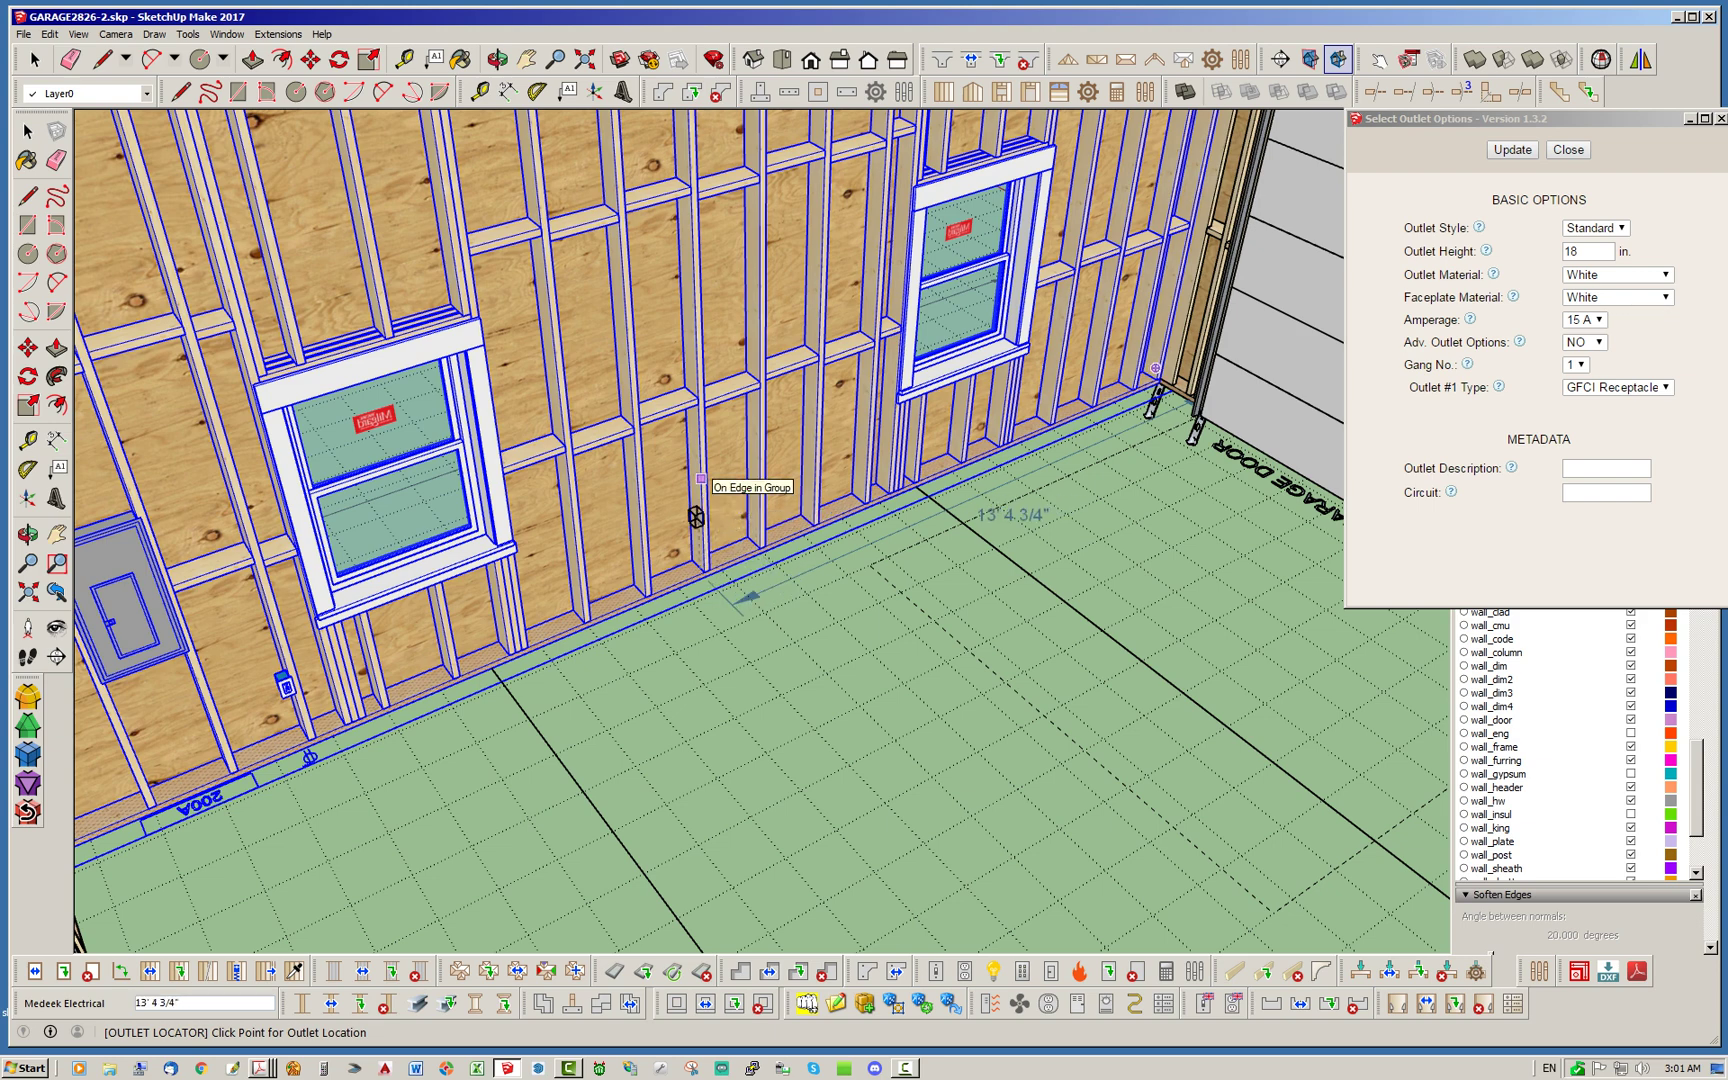
{"action": "scroll", "coordinate": [960, 490], "scroll_direction": "down", "scroll_amount": 5}
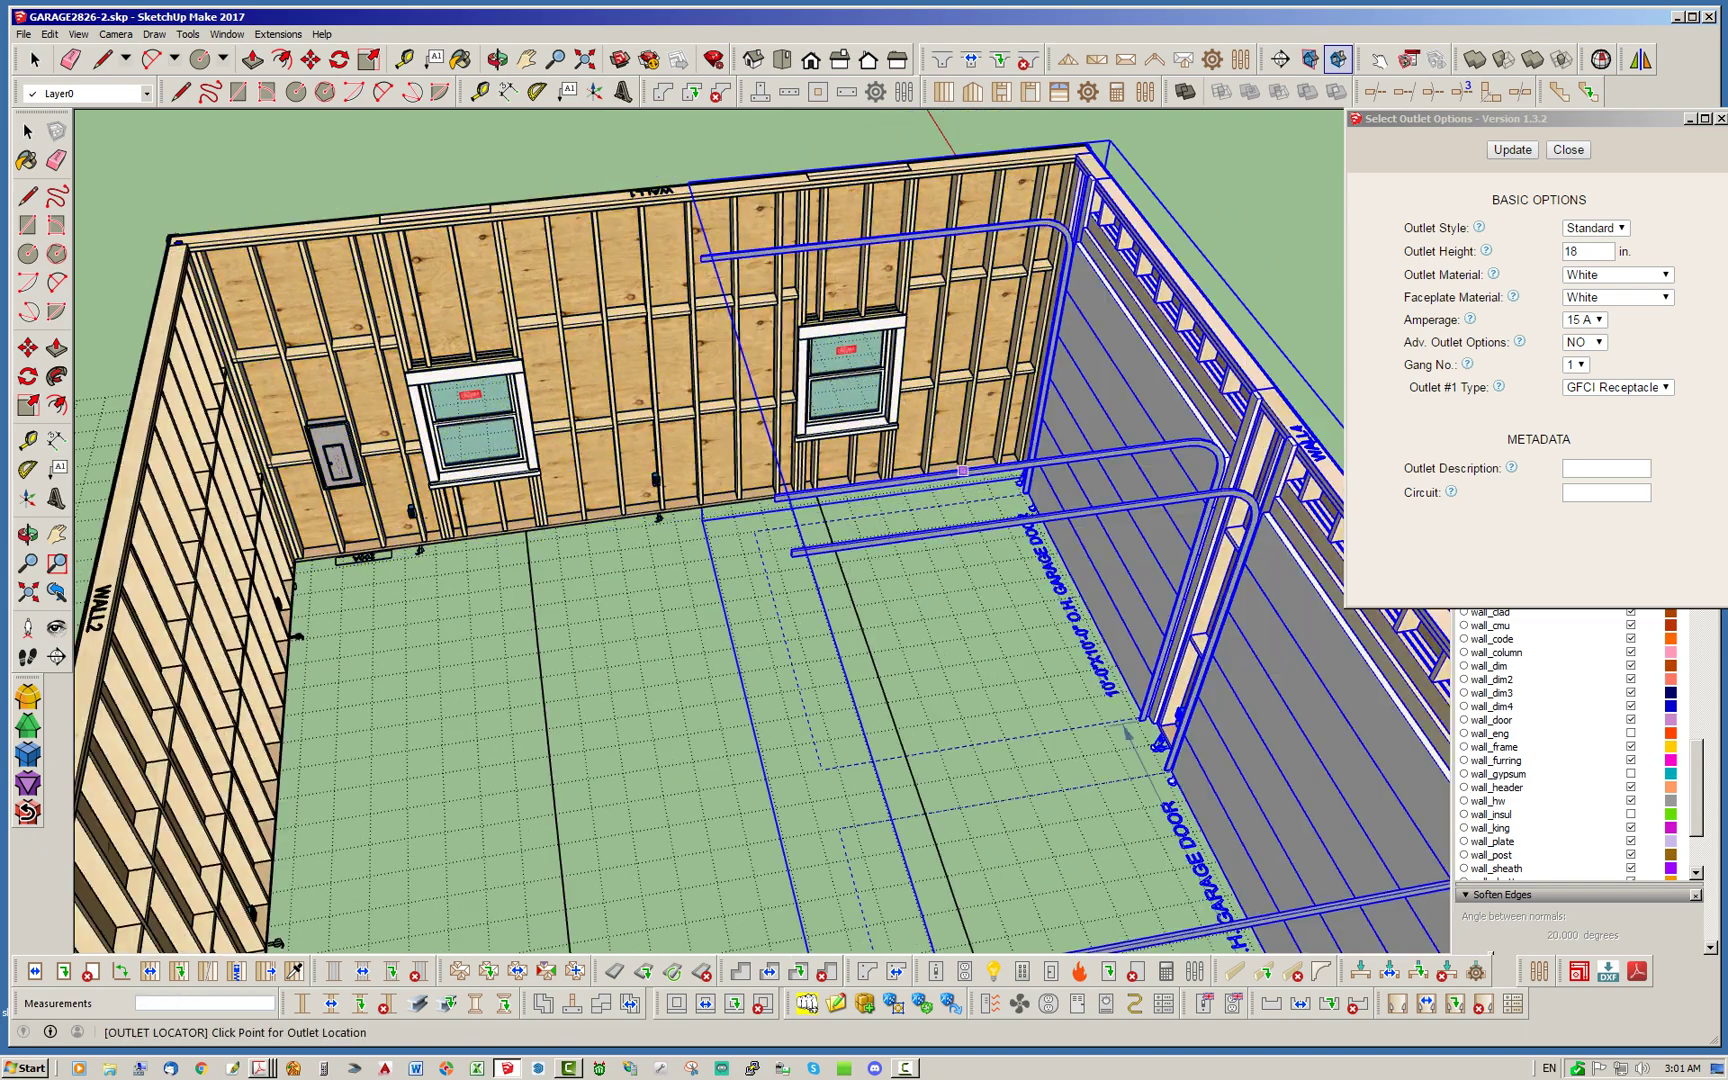
{"action": "scroll", "coordinate": [962, 470], "scroll_direction": "up", "scroll_amount": 4}
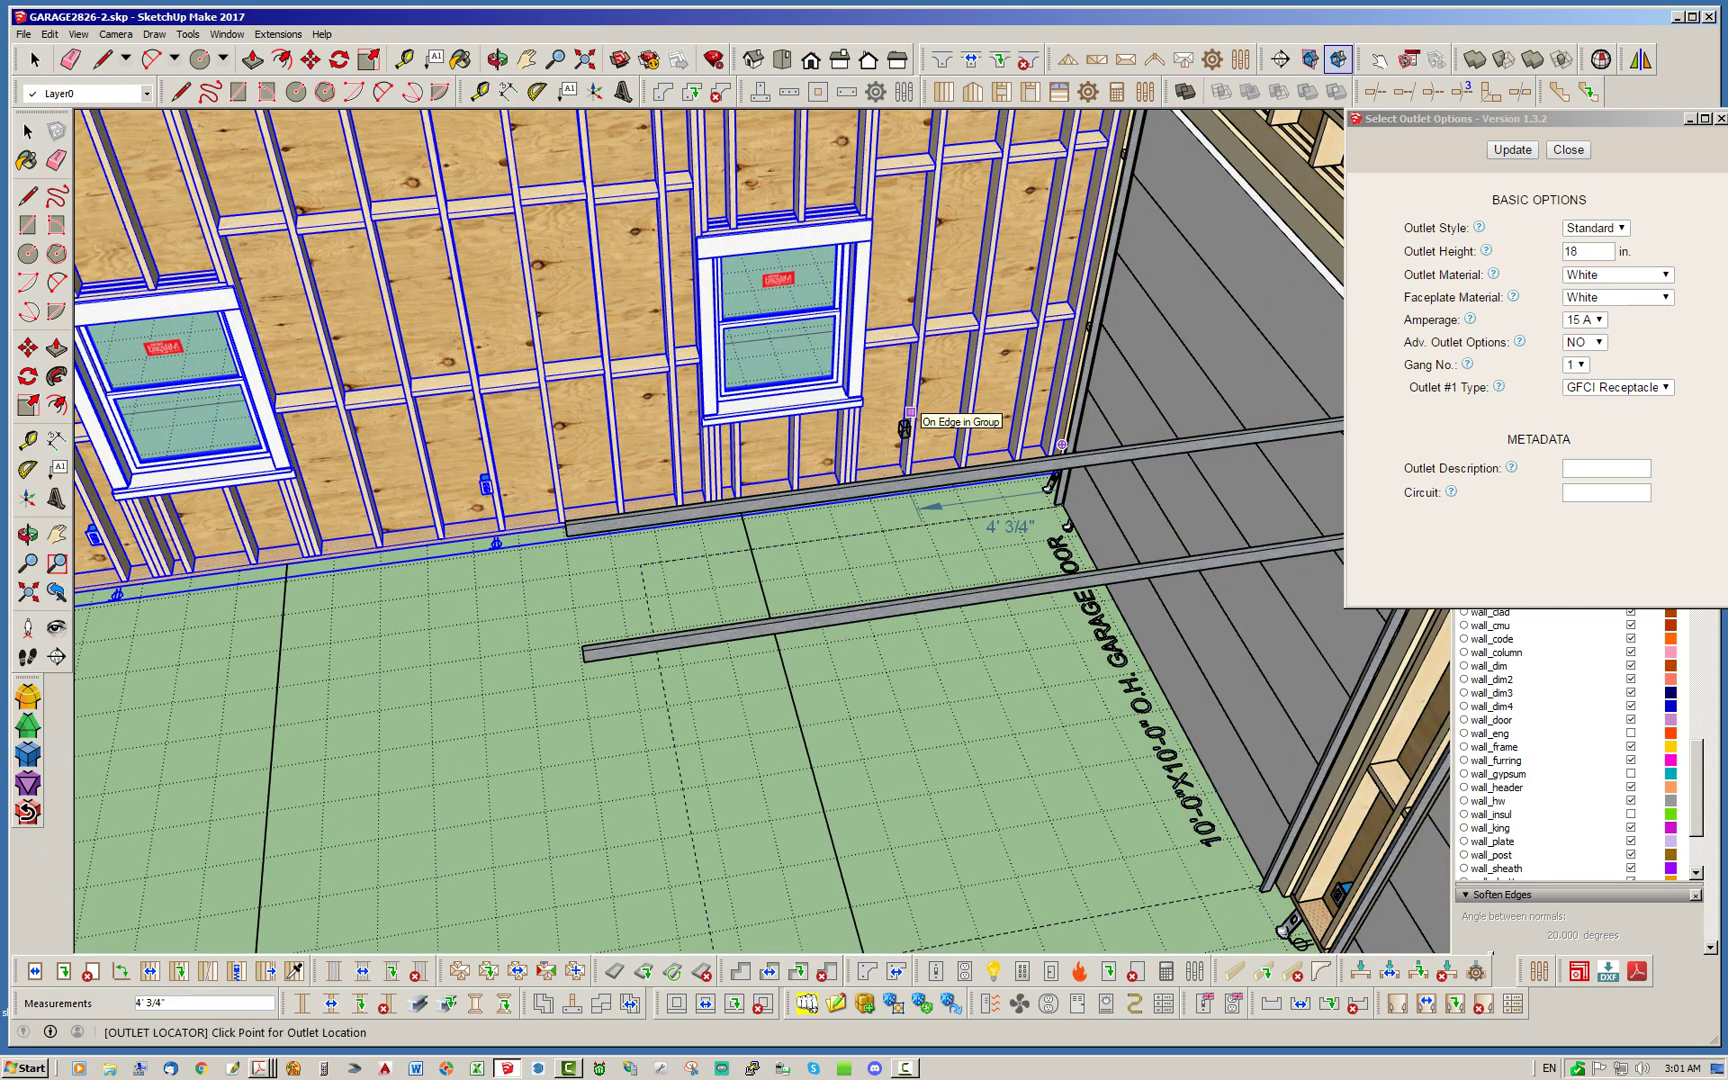
{"action": "scroll", "coordinate": [900, 492], "scroll_direction": "down", "scroll_amount": 5}
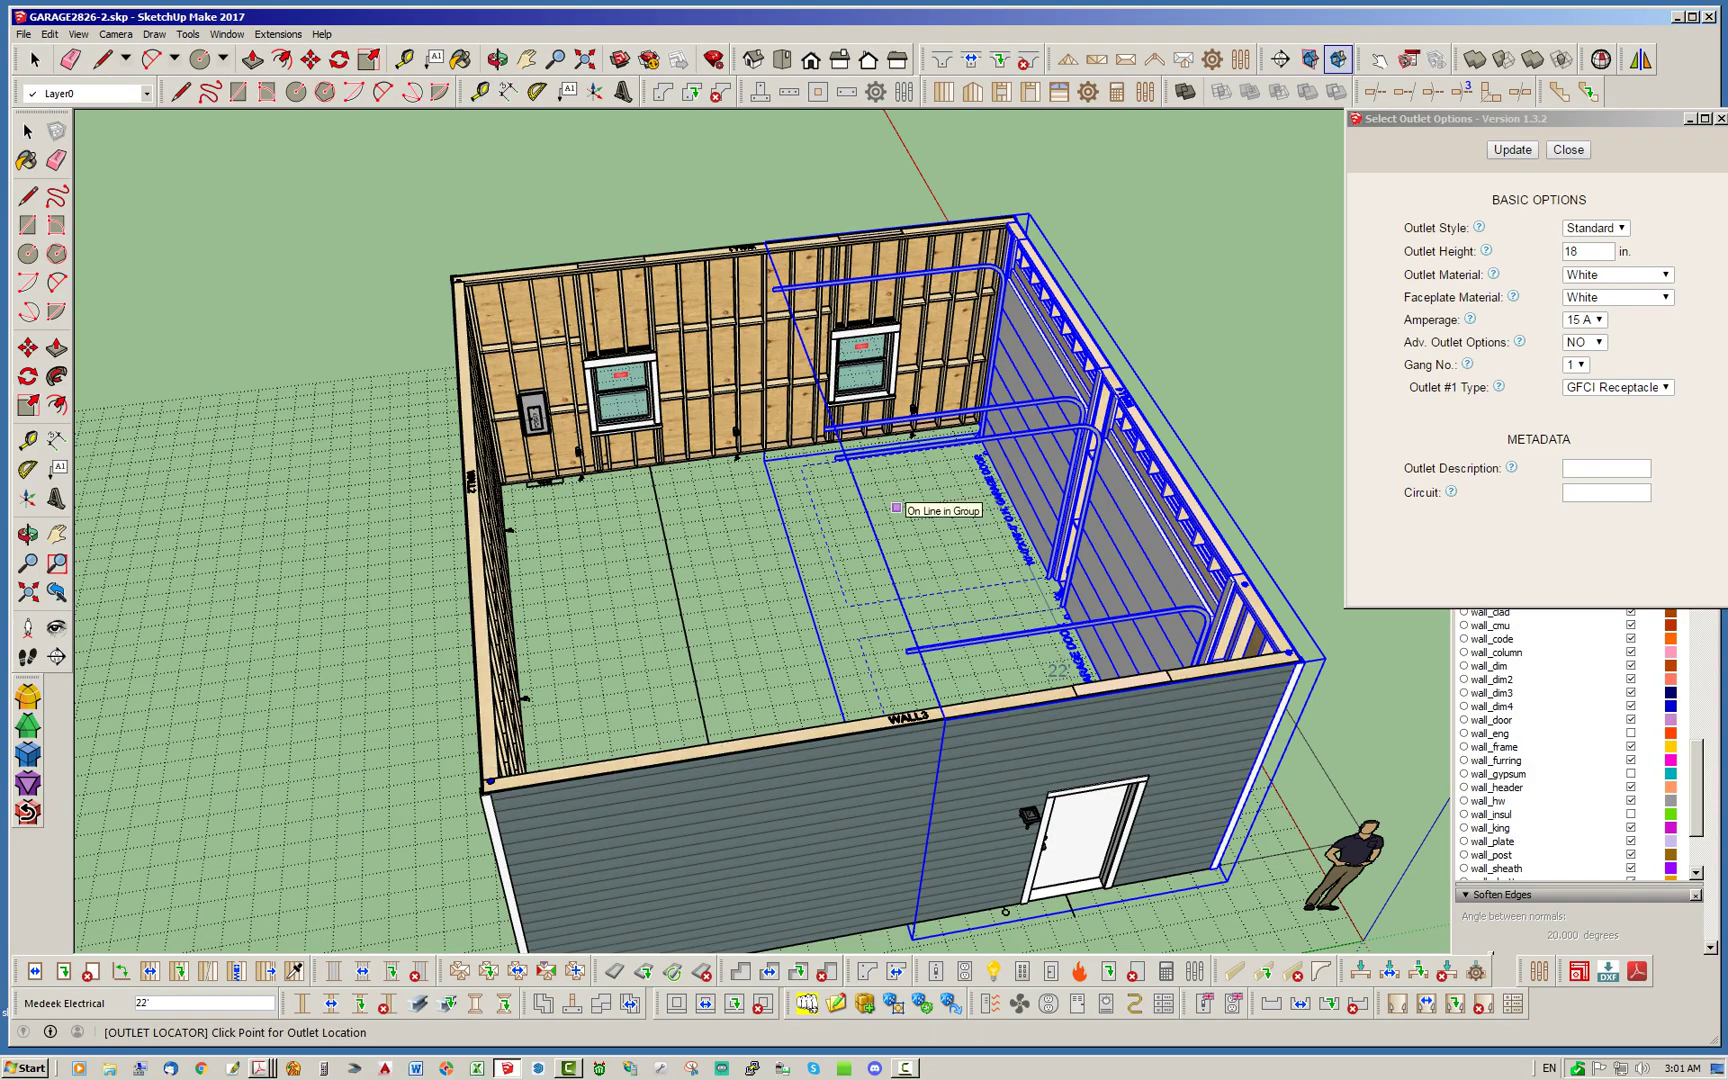
Close the outlet options and consult the floor plan PDF in Adobe Acrobat for the electrical items beside the entry door
{"action": "middle_click_drag", "start_coordinate": [895, 508], "coordinate": [252, 561]}
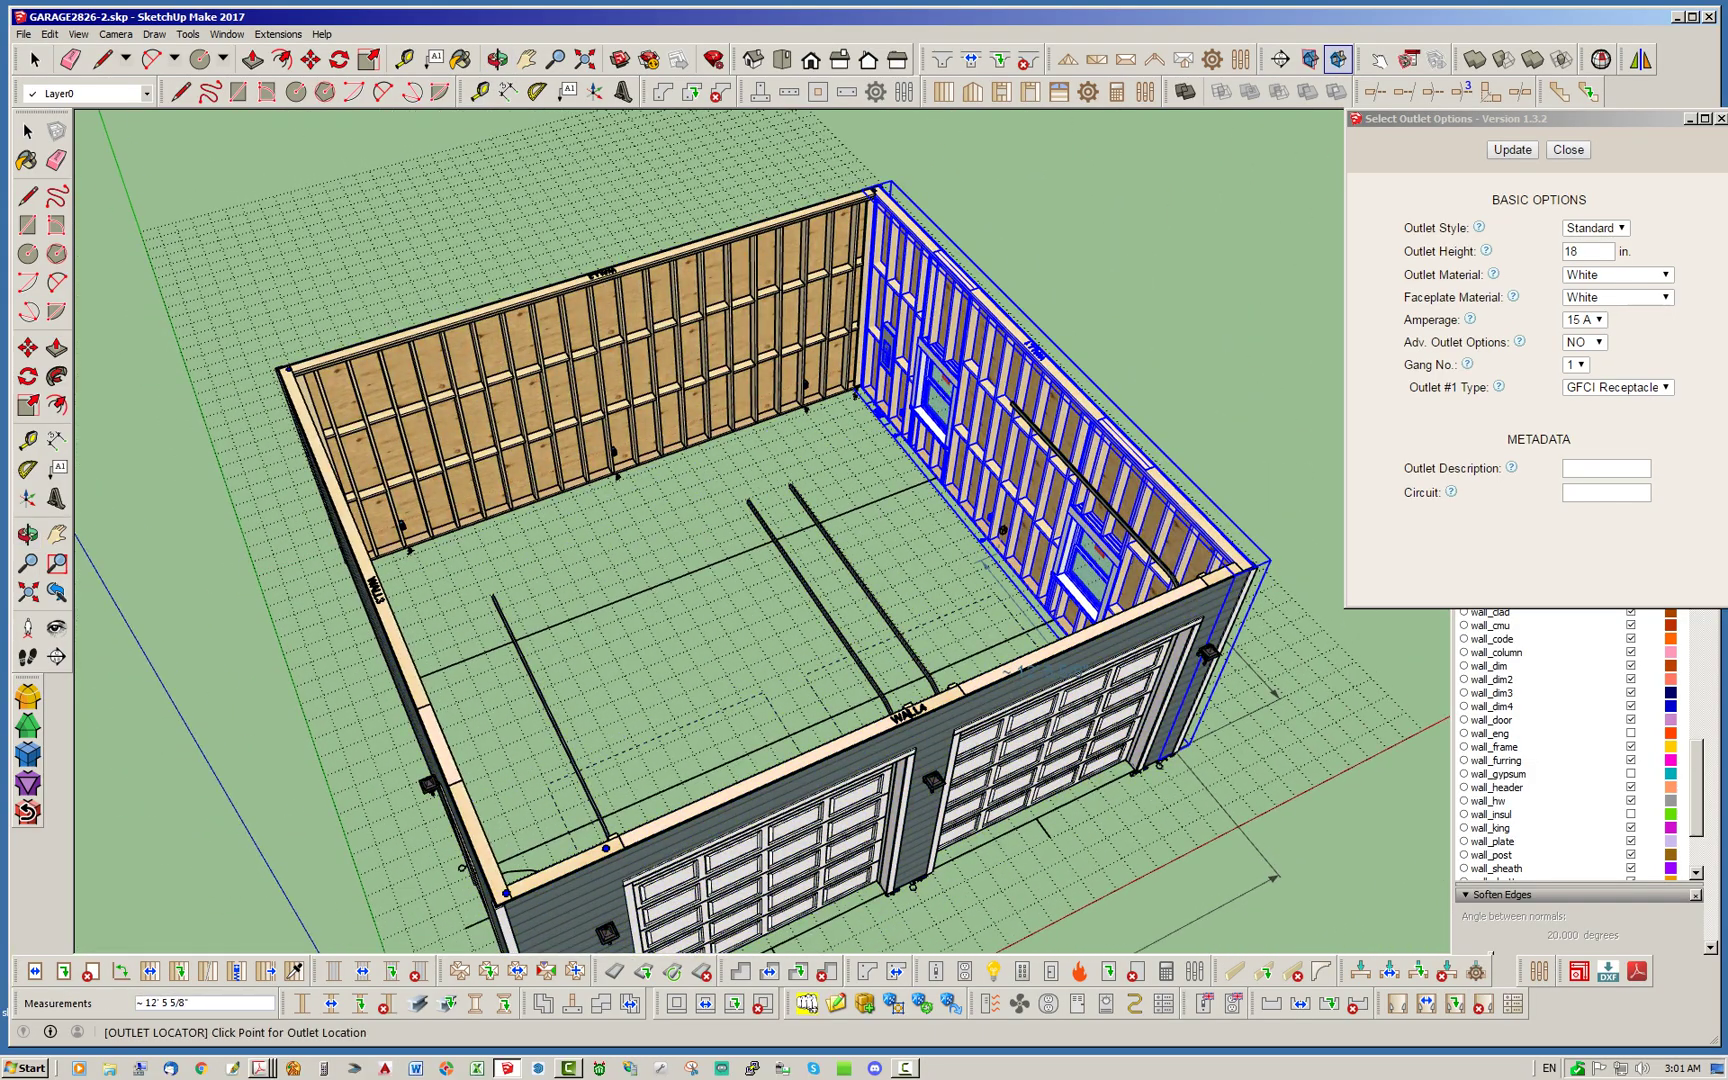
{"action": "left_click", "coordinate": [1568, 150]}
{"action": "scroll", "coordinate": [1080, 300], "scroll_direction": "down", "scroll_amount": 3}
{"action": "middle_click_drag", "start_coordinate": [1060, 320], "coordinate": [705, 335]}
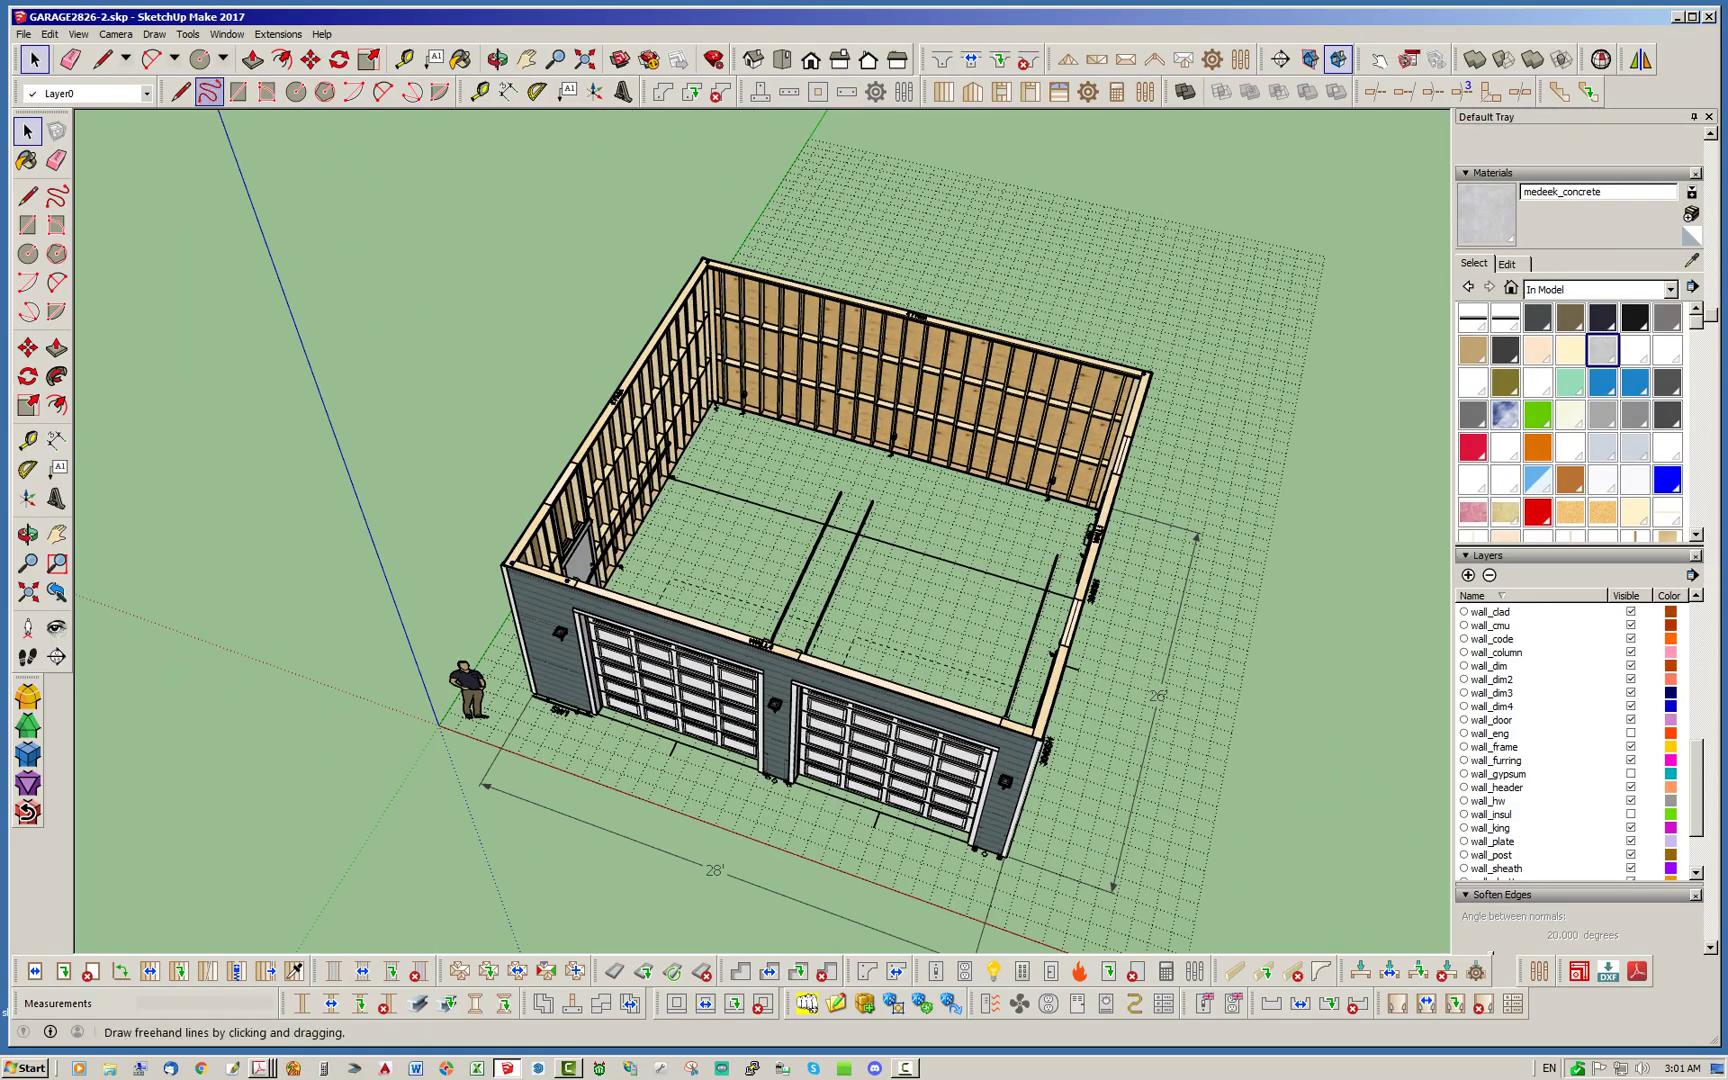
{"action": "middle_click_drag", "start_coordinate": [900, 435], "coordinate": [605, 450]}
{"action": "scroll", "coordinate": [602, 452], "scroll_direction": "up", "scroll_amount": 10}
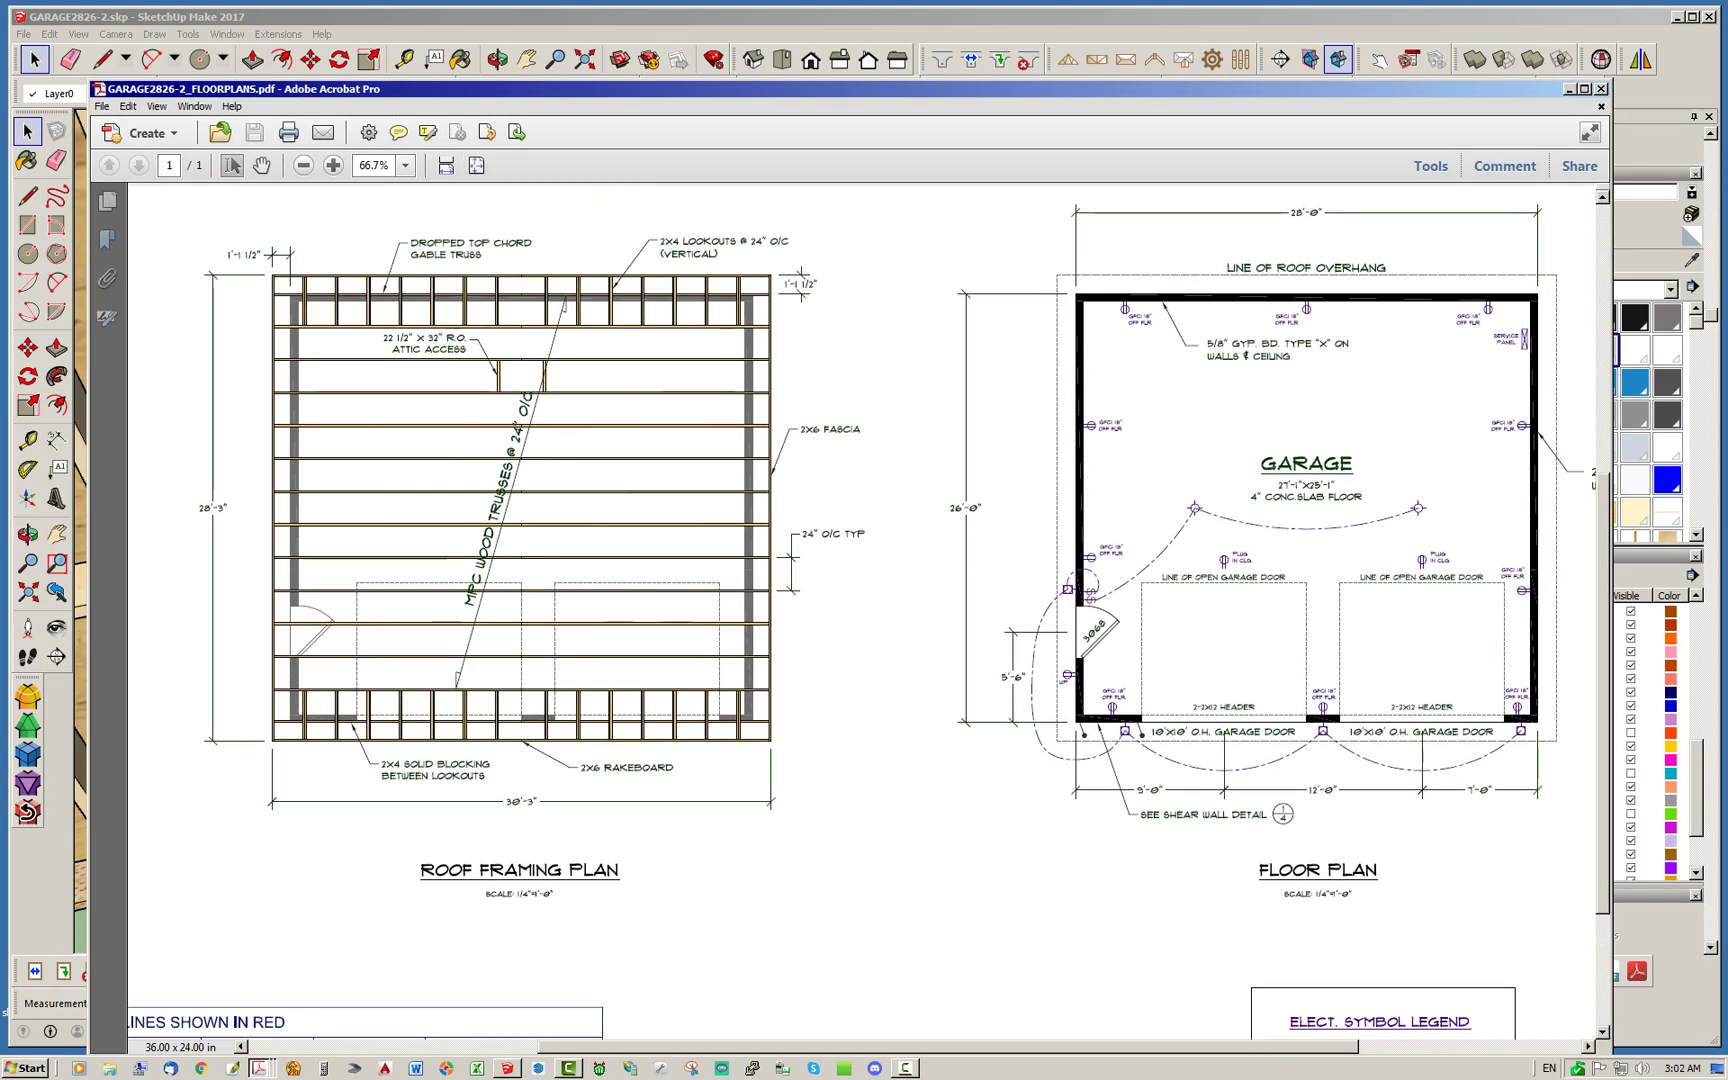
{"action": "left_click_drag", "start_coordinate": [850, 89], "coordinate": [894, 89]}
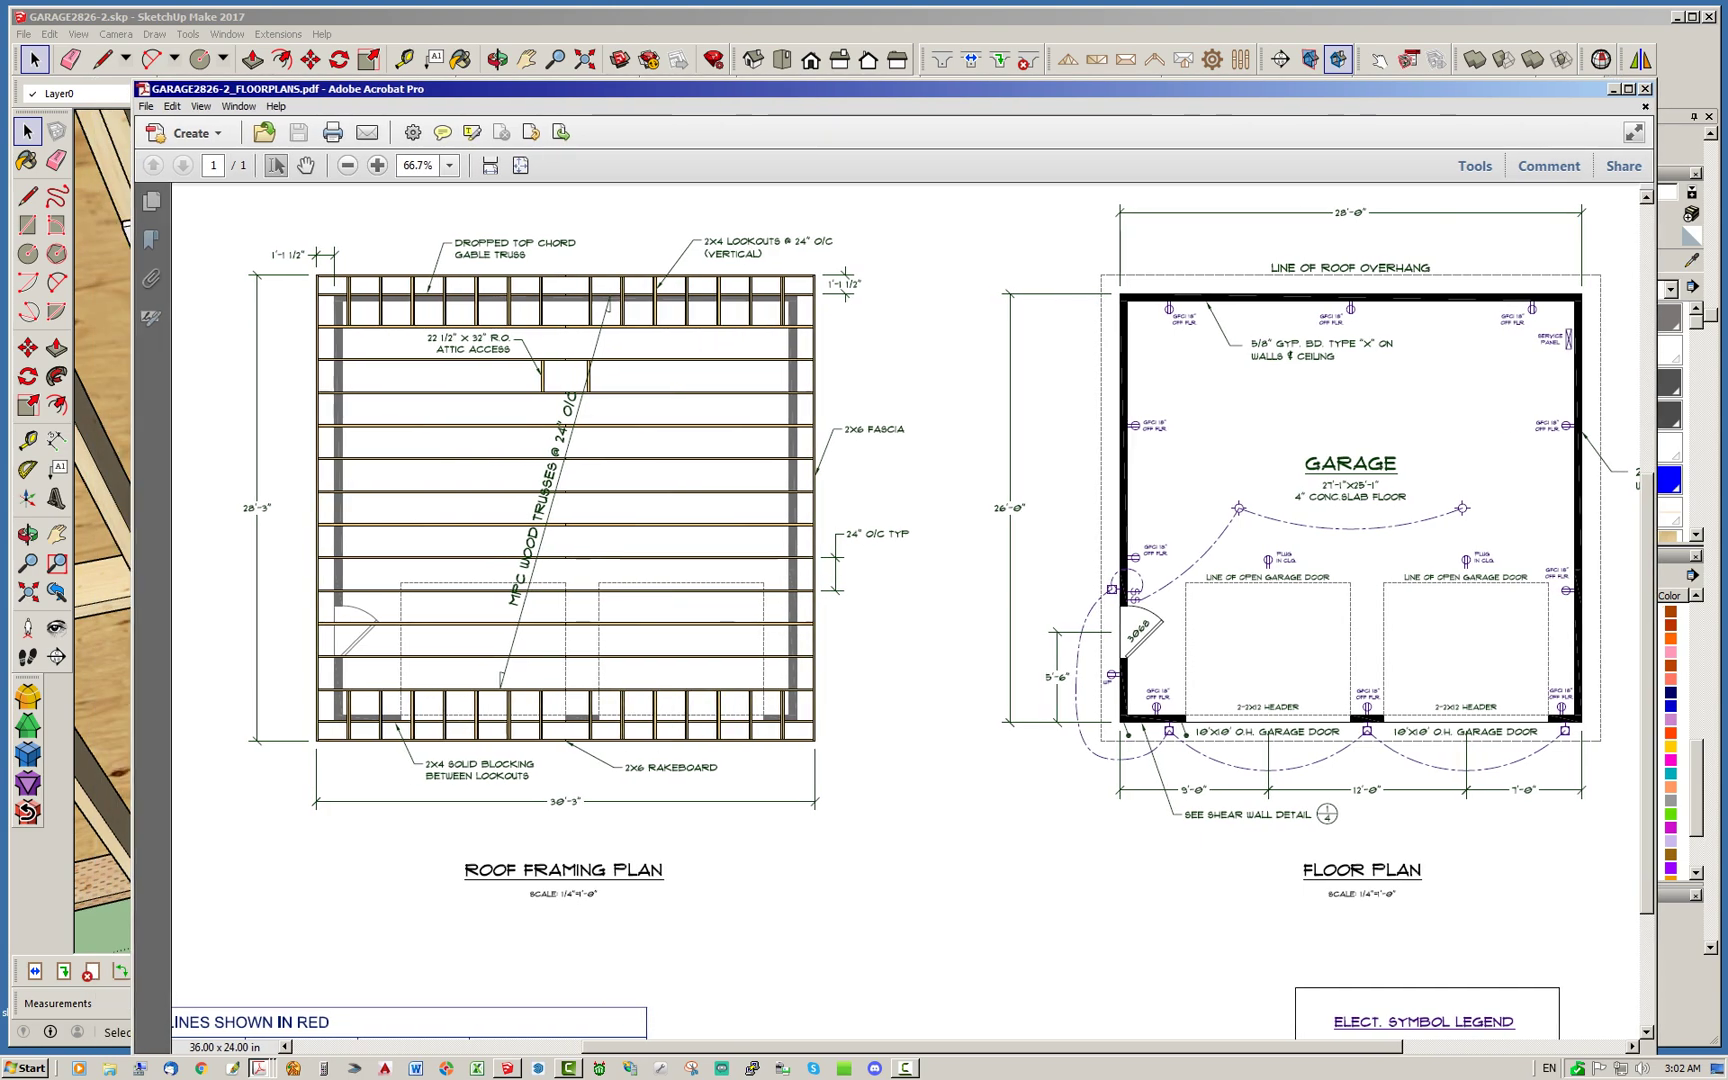
{"action": "left_click_drag", "start_coordinate": [894, 89], "coordinate": [1727, 89]}
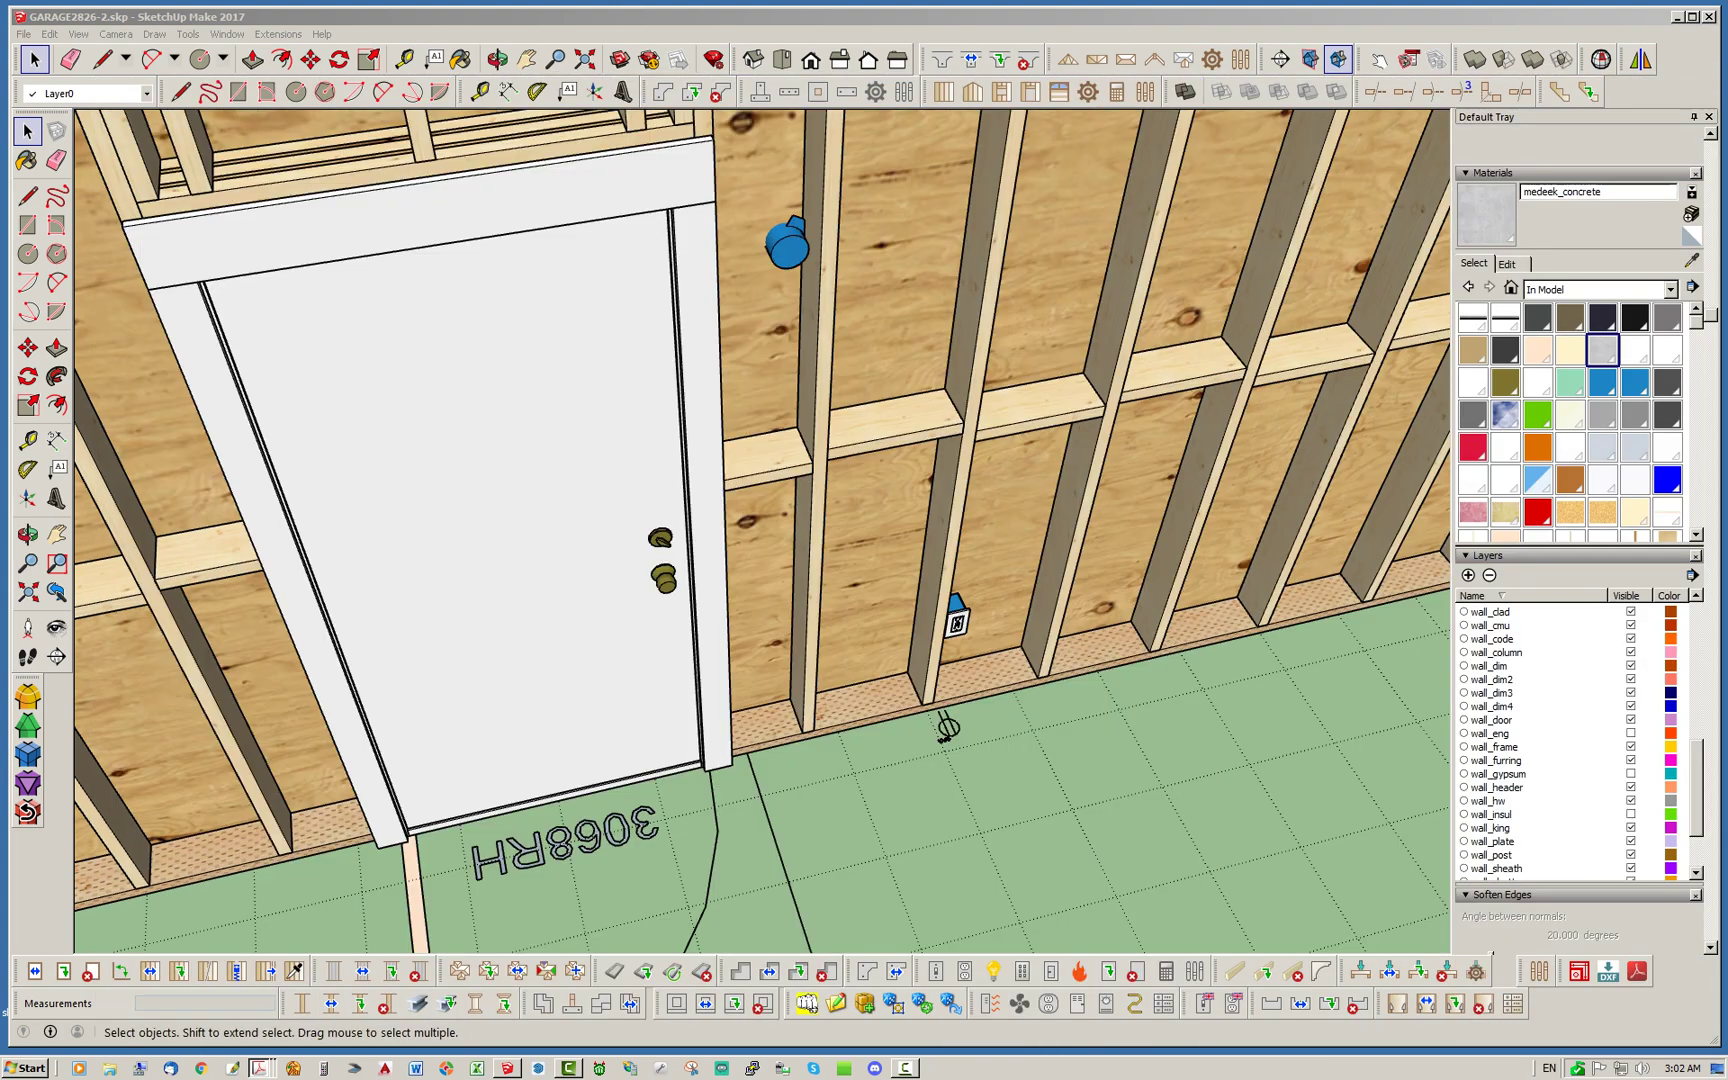
Start a new wall switch, set its gang number to 2, and apply the switch options
{"action": "middle_click_drag", "start_coordinate": [947, 727], "coordinate": [953, 694]}
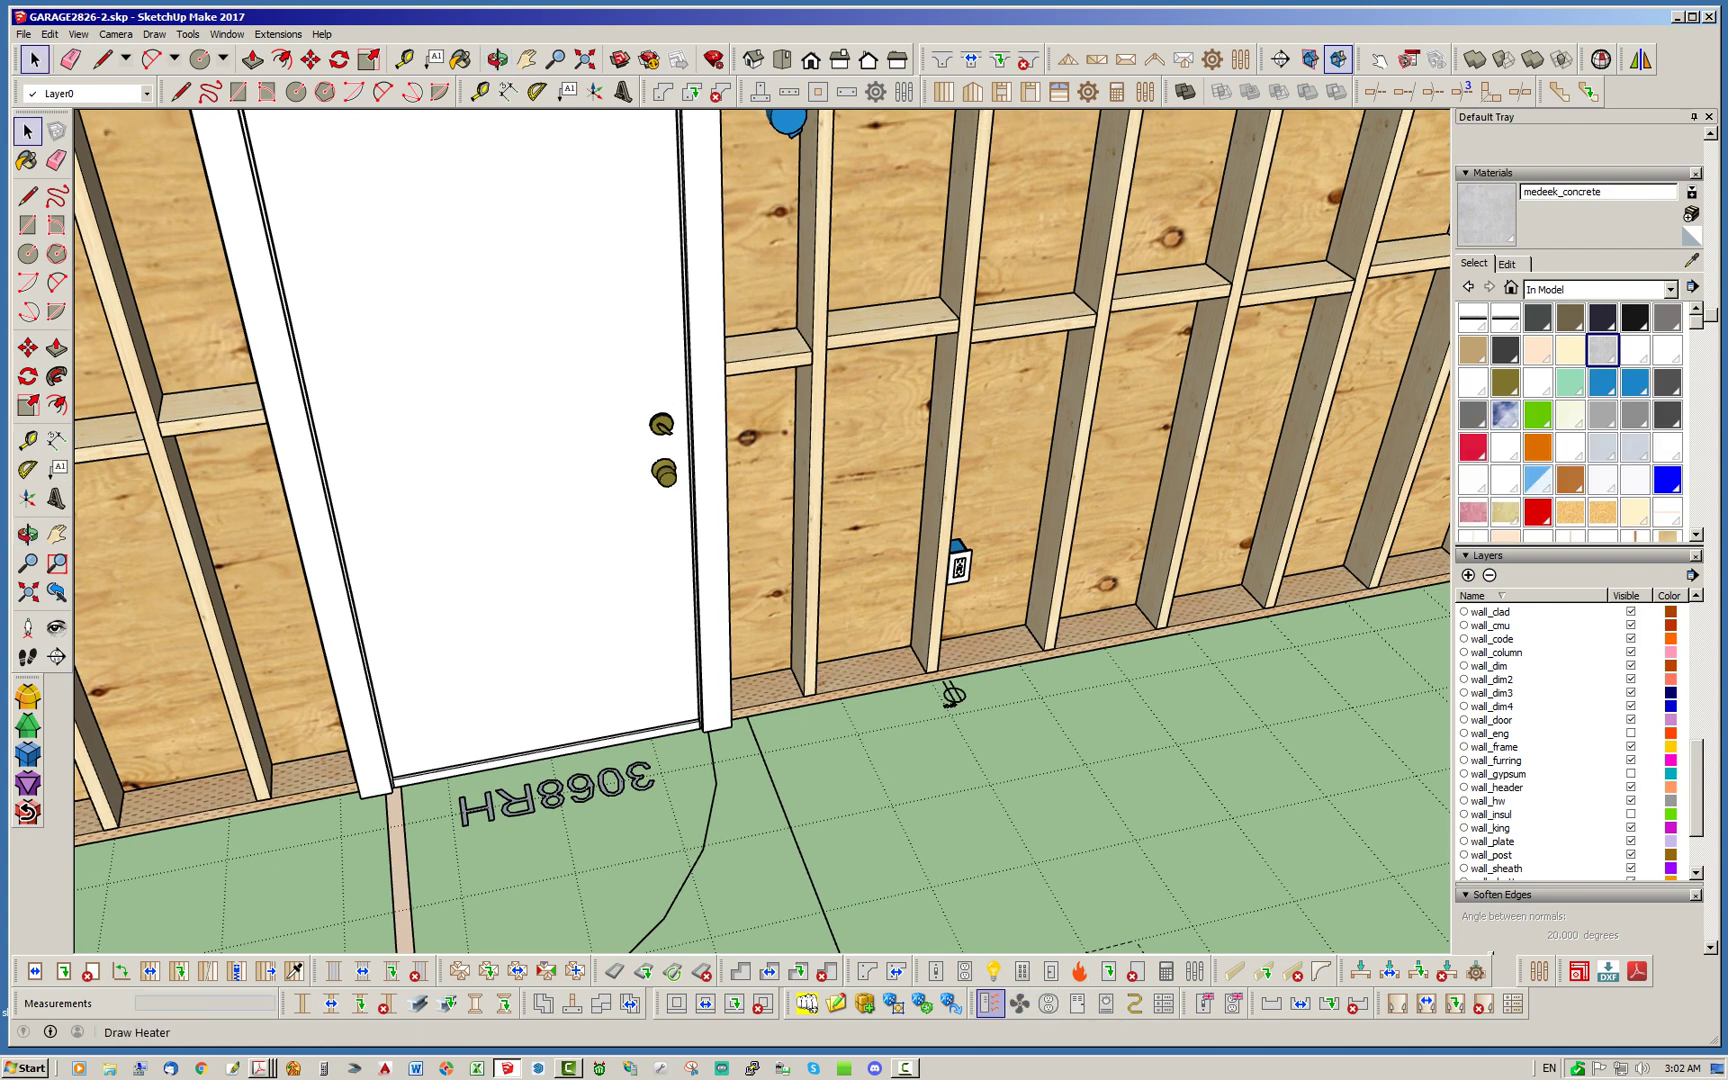
{"action": "left_click", "coordinate": [935, 971]}
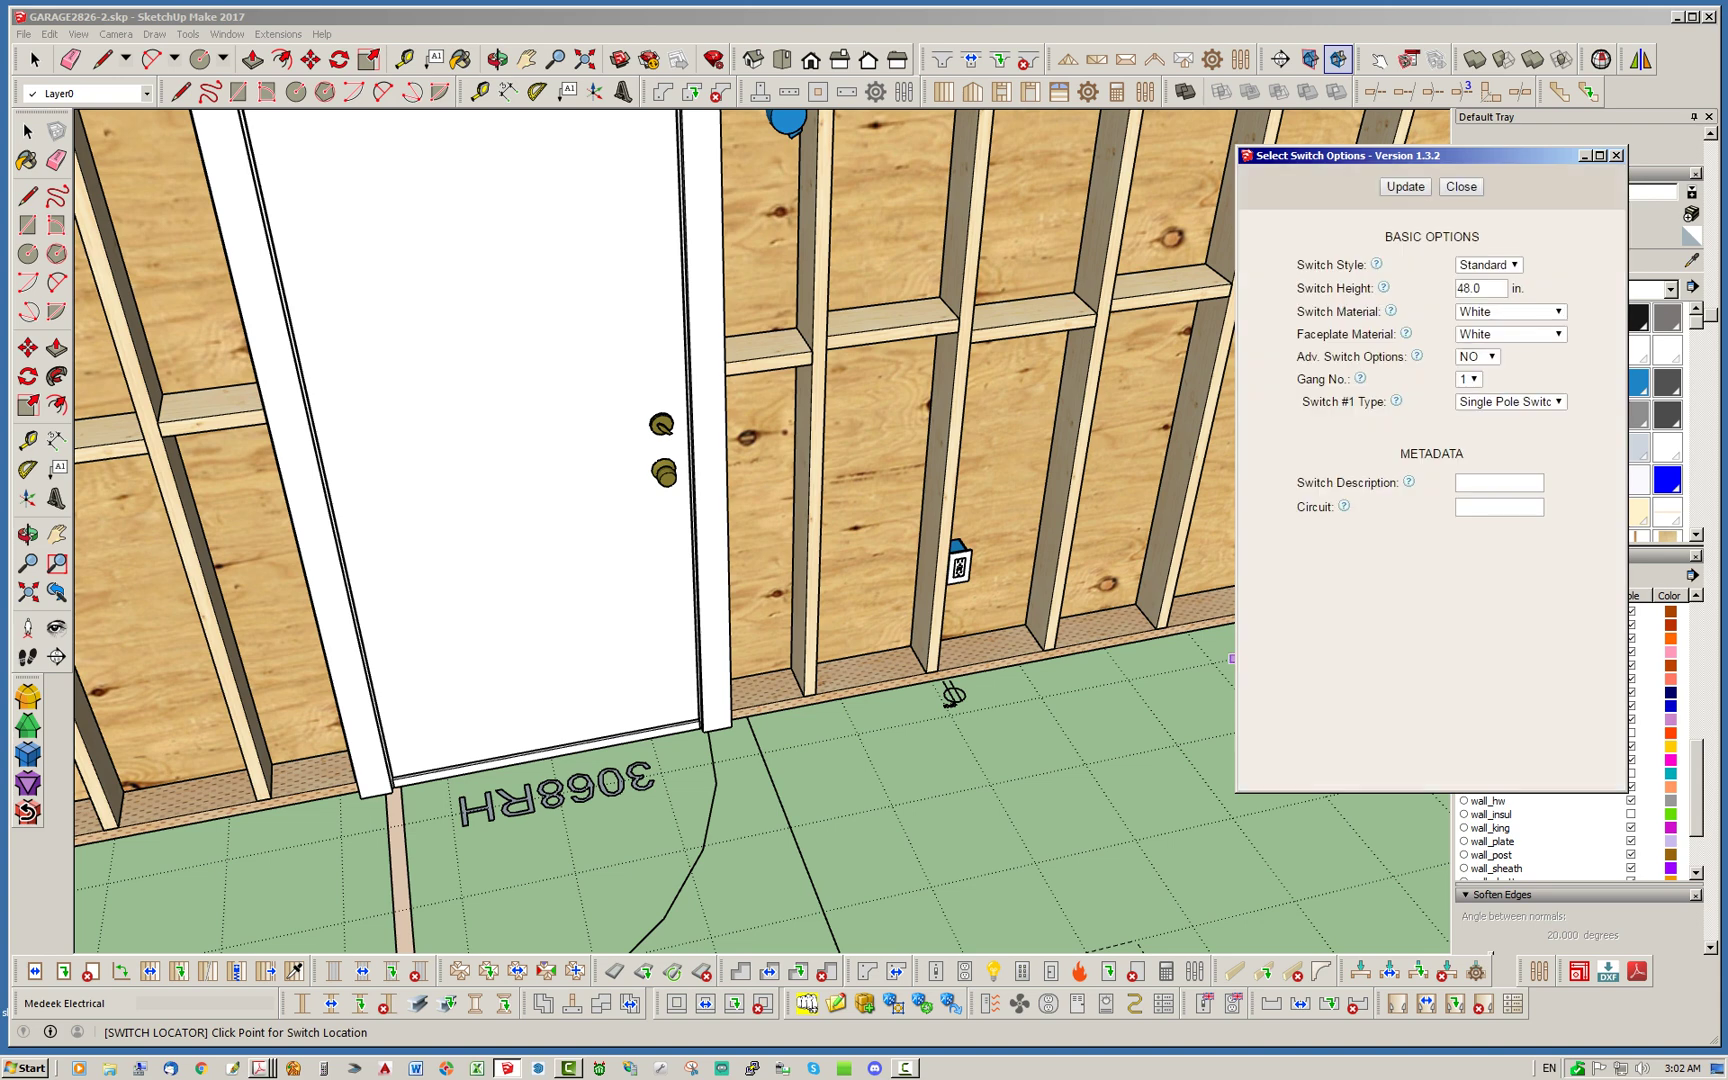
{"action": "left_click", "coordinate": [1469, 379]}
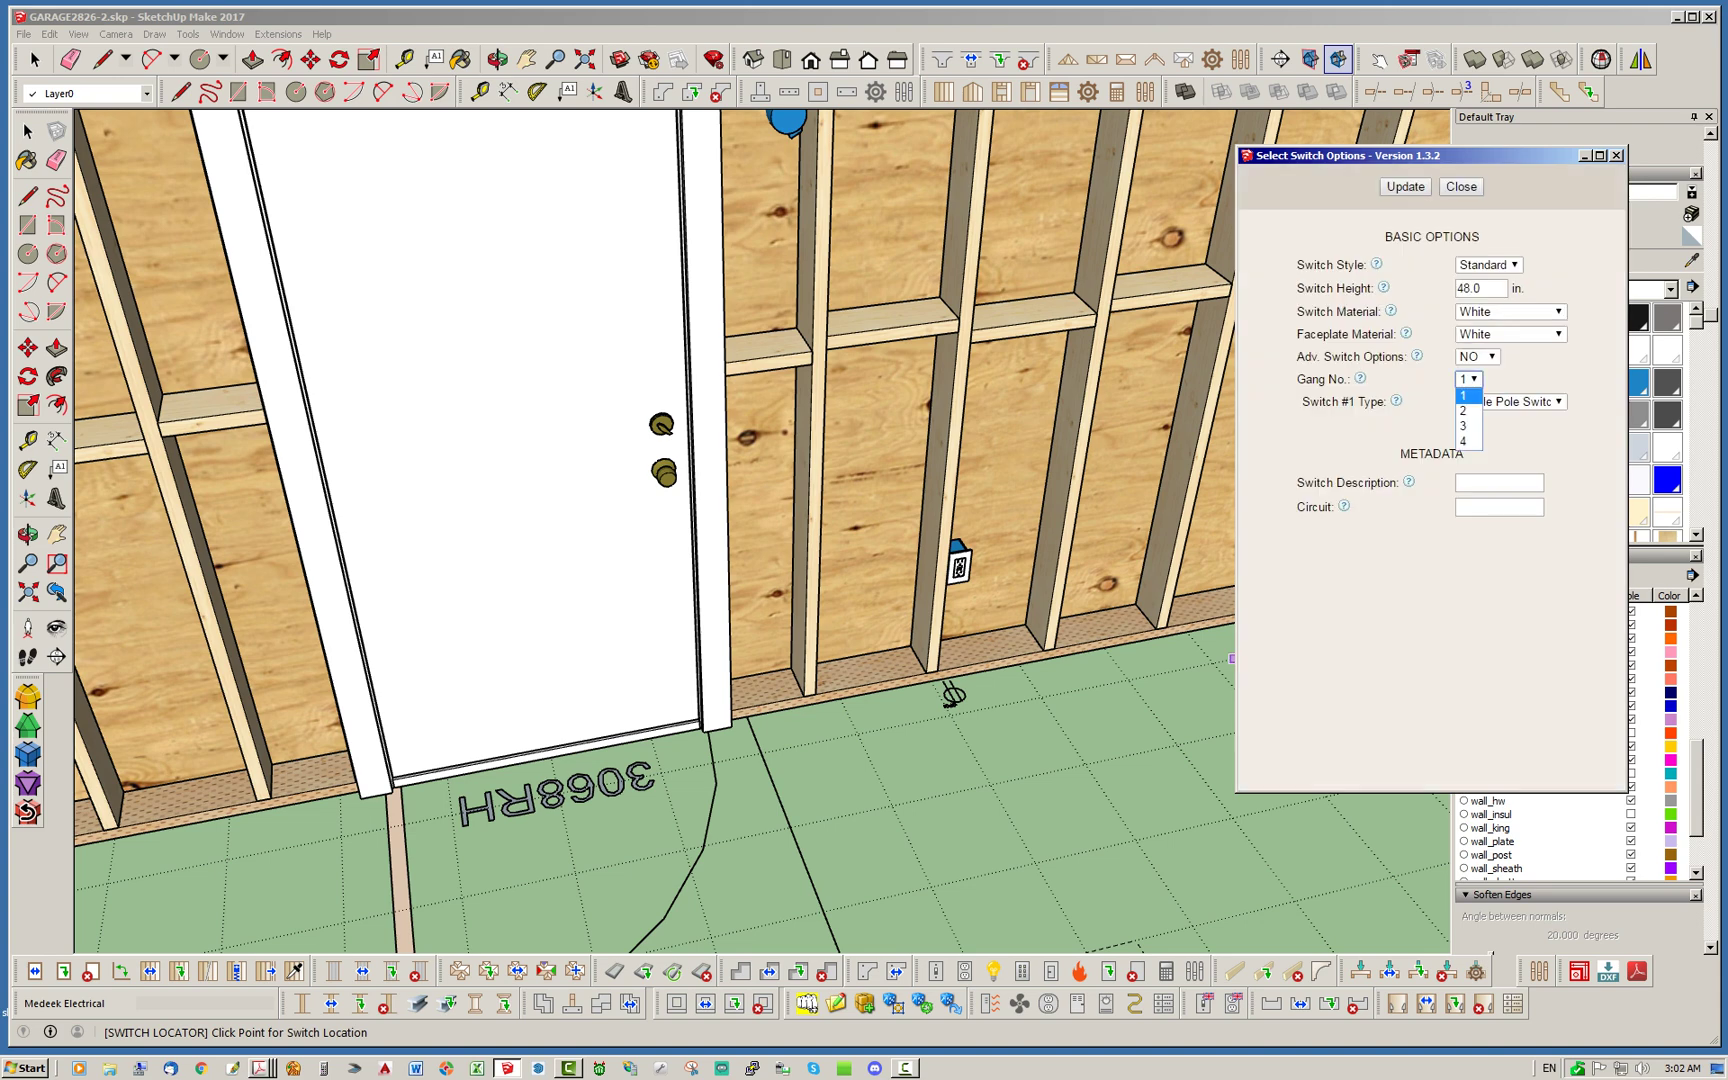
{"action": "left_click", "coordinate": [1467, 410]}
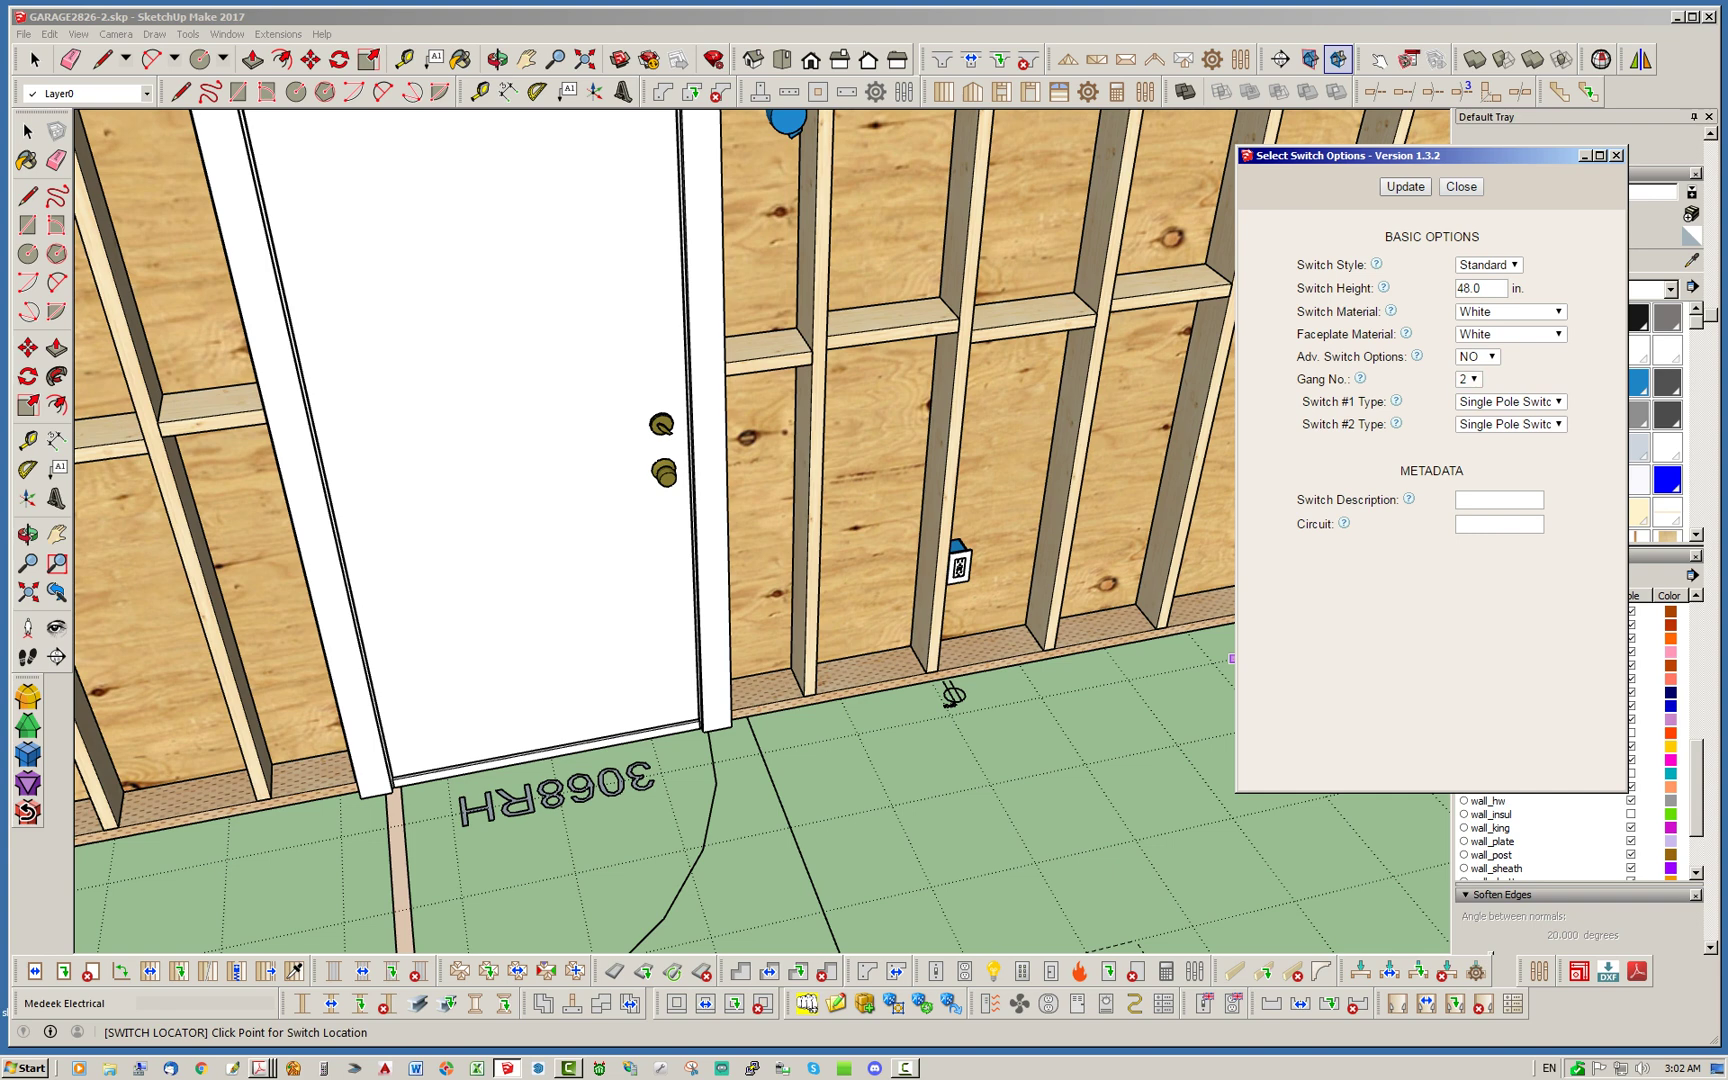
{"action": "left_click", "coordinate": [1405, 186]}
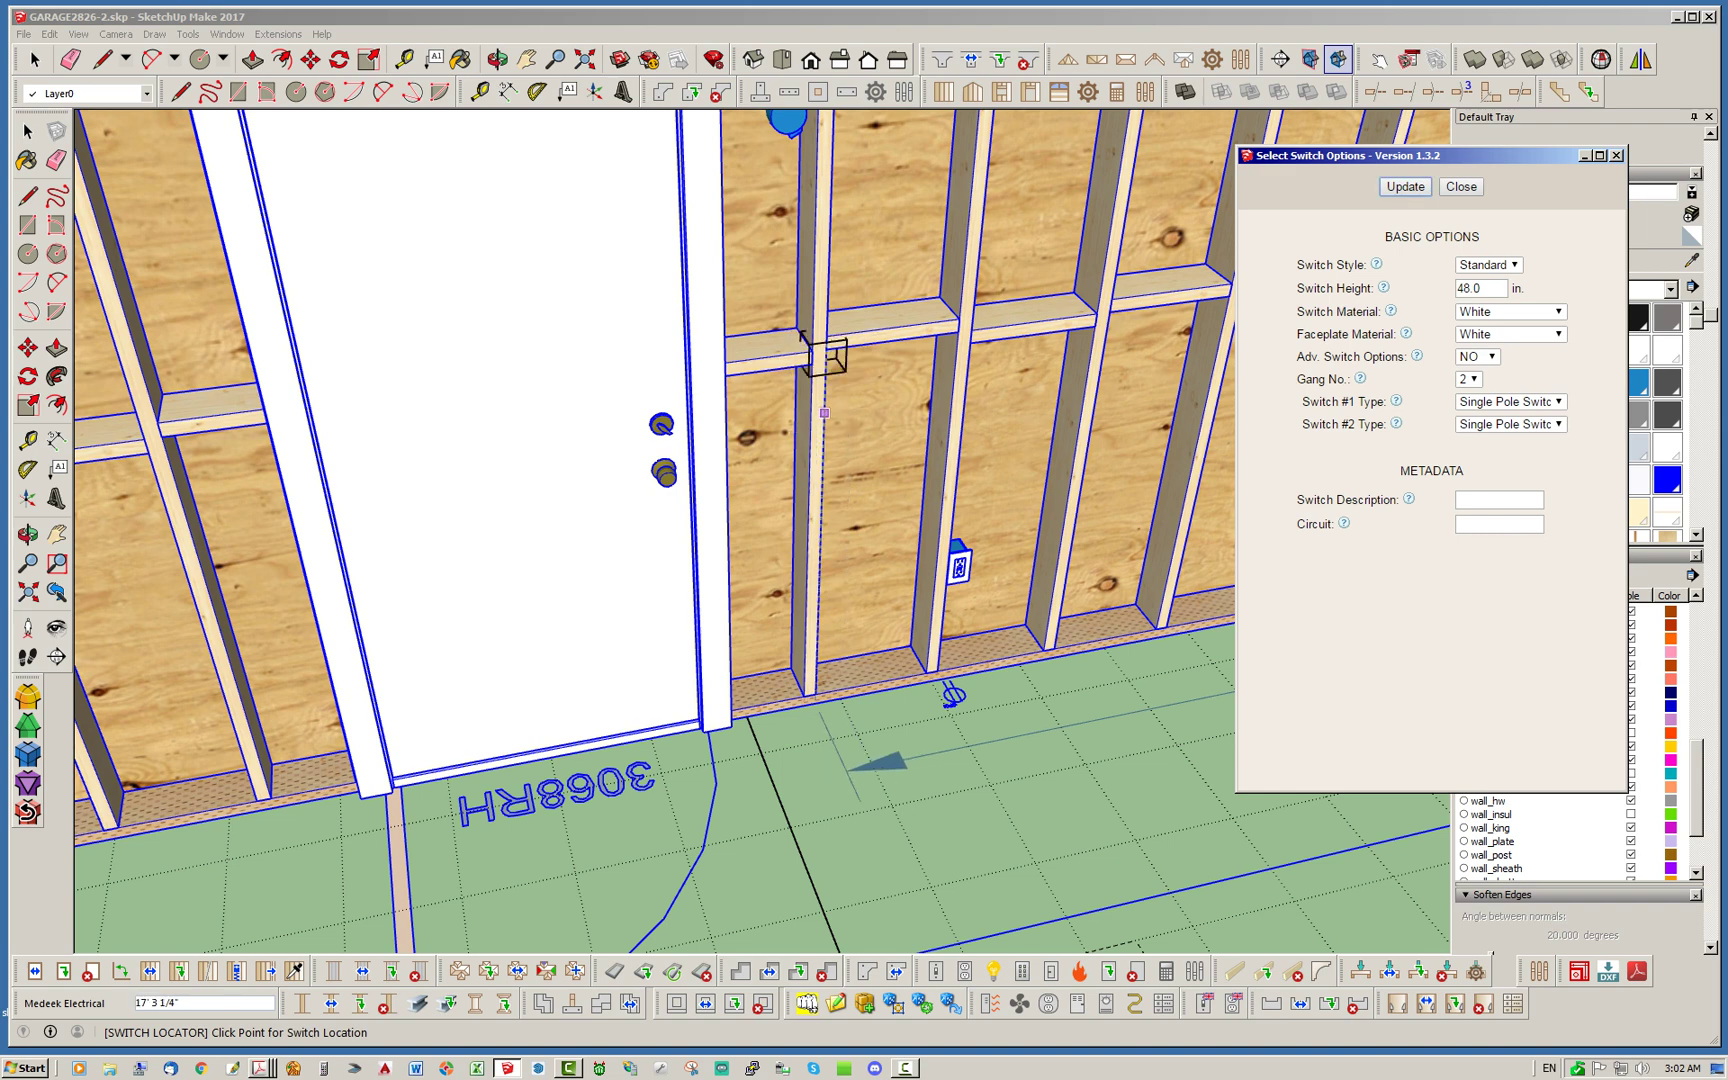
Place the two-gang switch on the first stud beside the entry door's latch side, about 17.5 ft along the wall, and end switch placement
{"action": "middle_click_drag", "start_coordinate": [864, 347], "coordinate": [830, 340]}
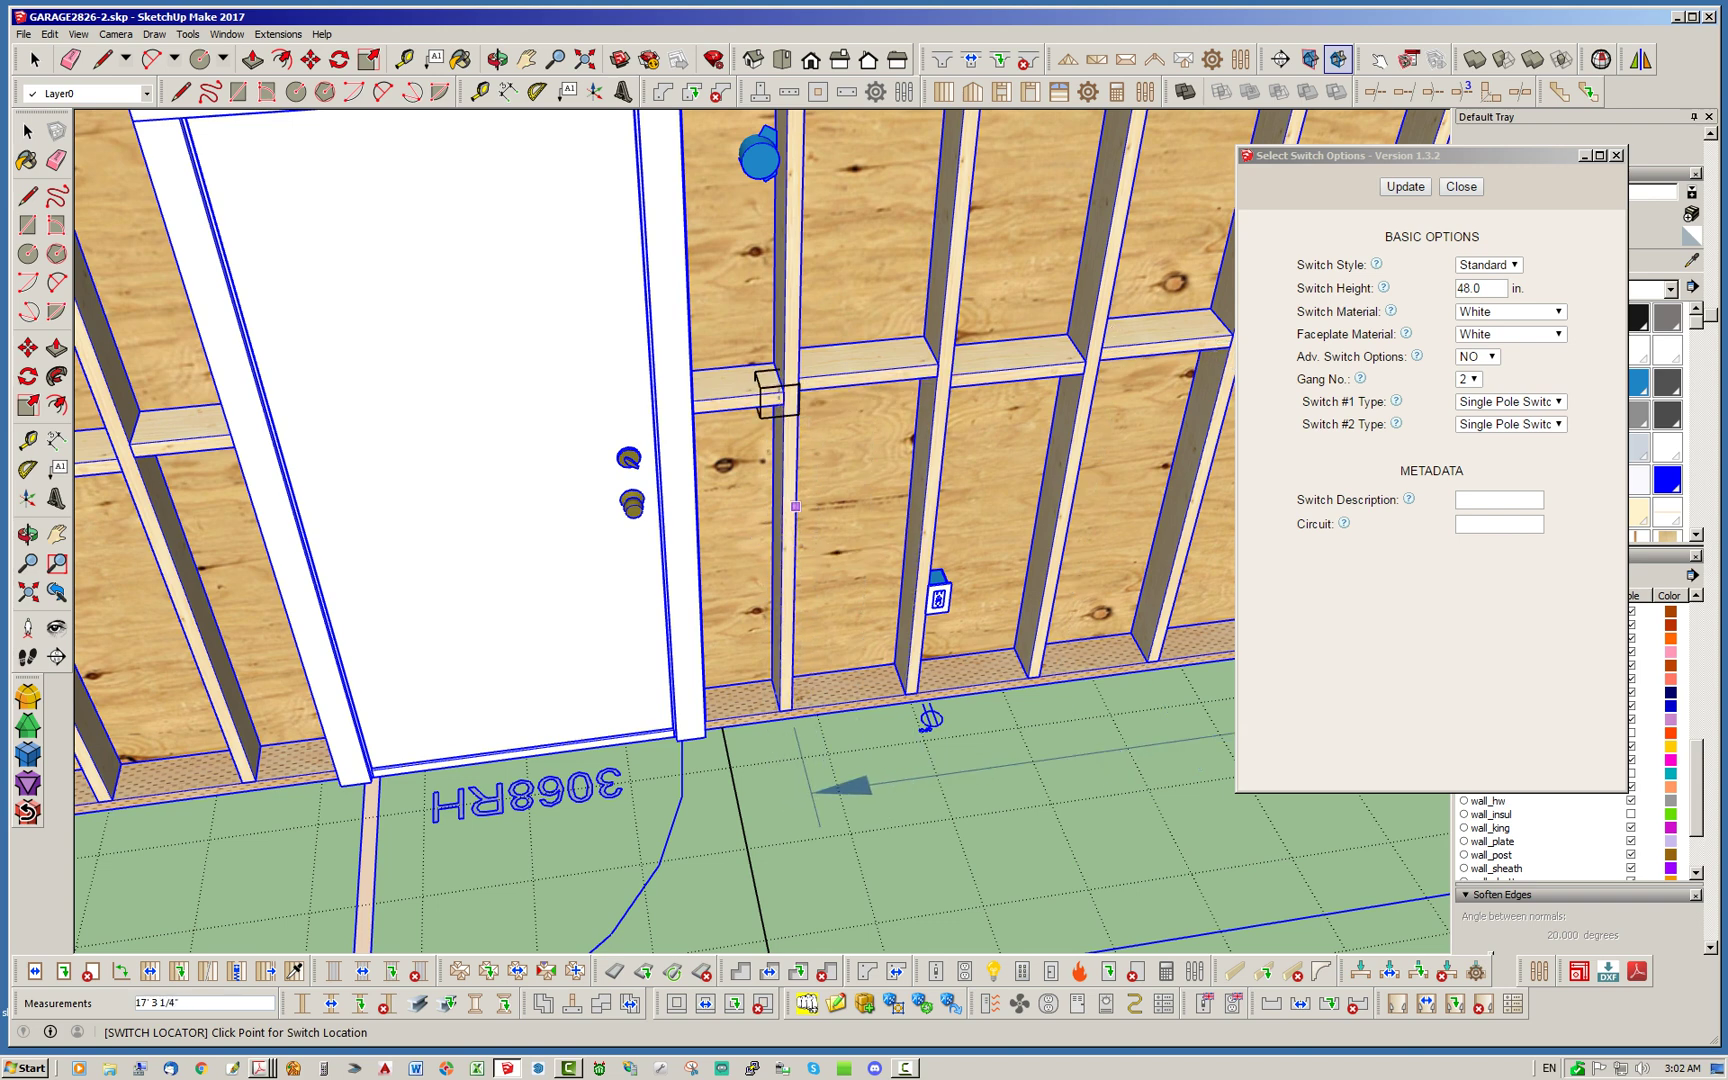
{"action": "left_click", "coordinate": [782, 511]}
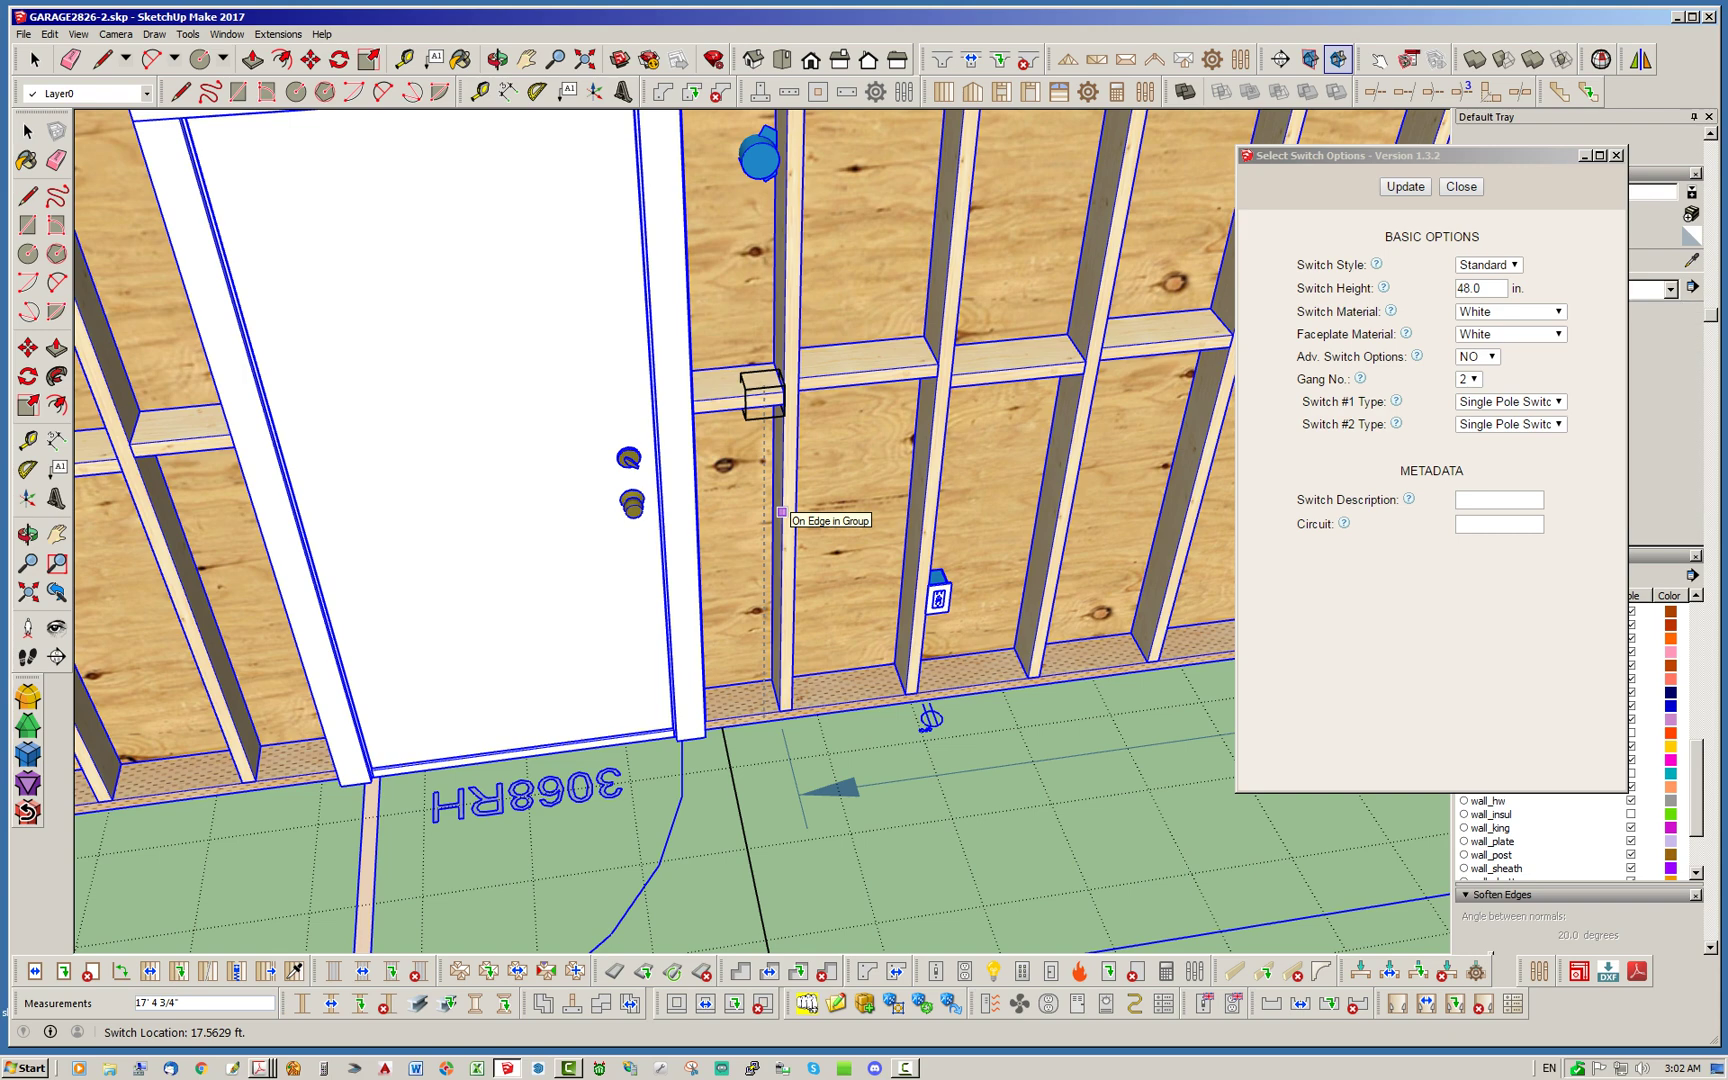
{"action": "scroll", "coordinate": [782, 511], "scroll_direction": "down", "scroll_amount": 5}
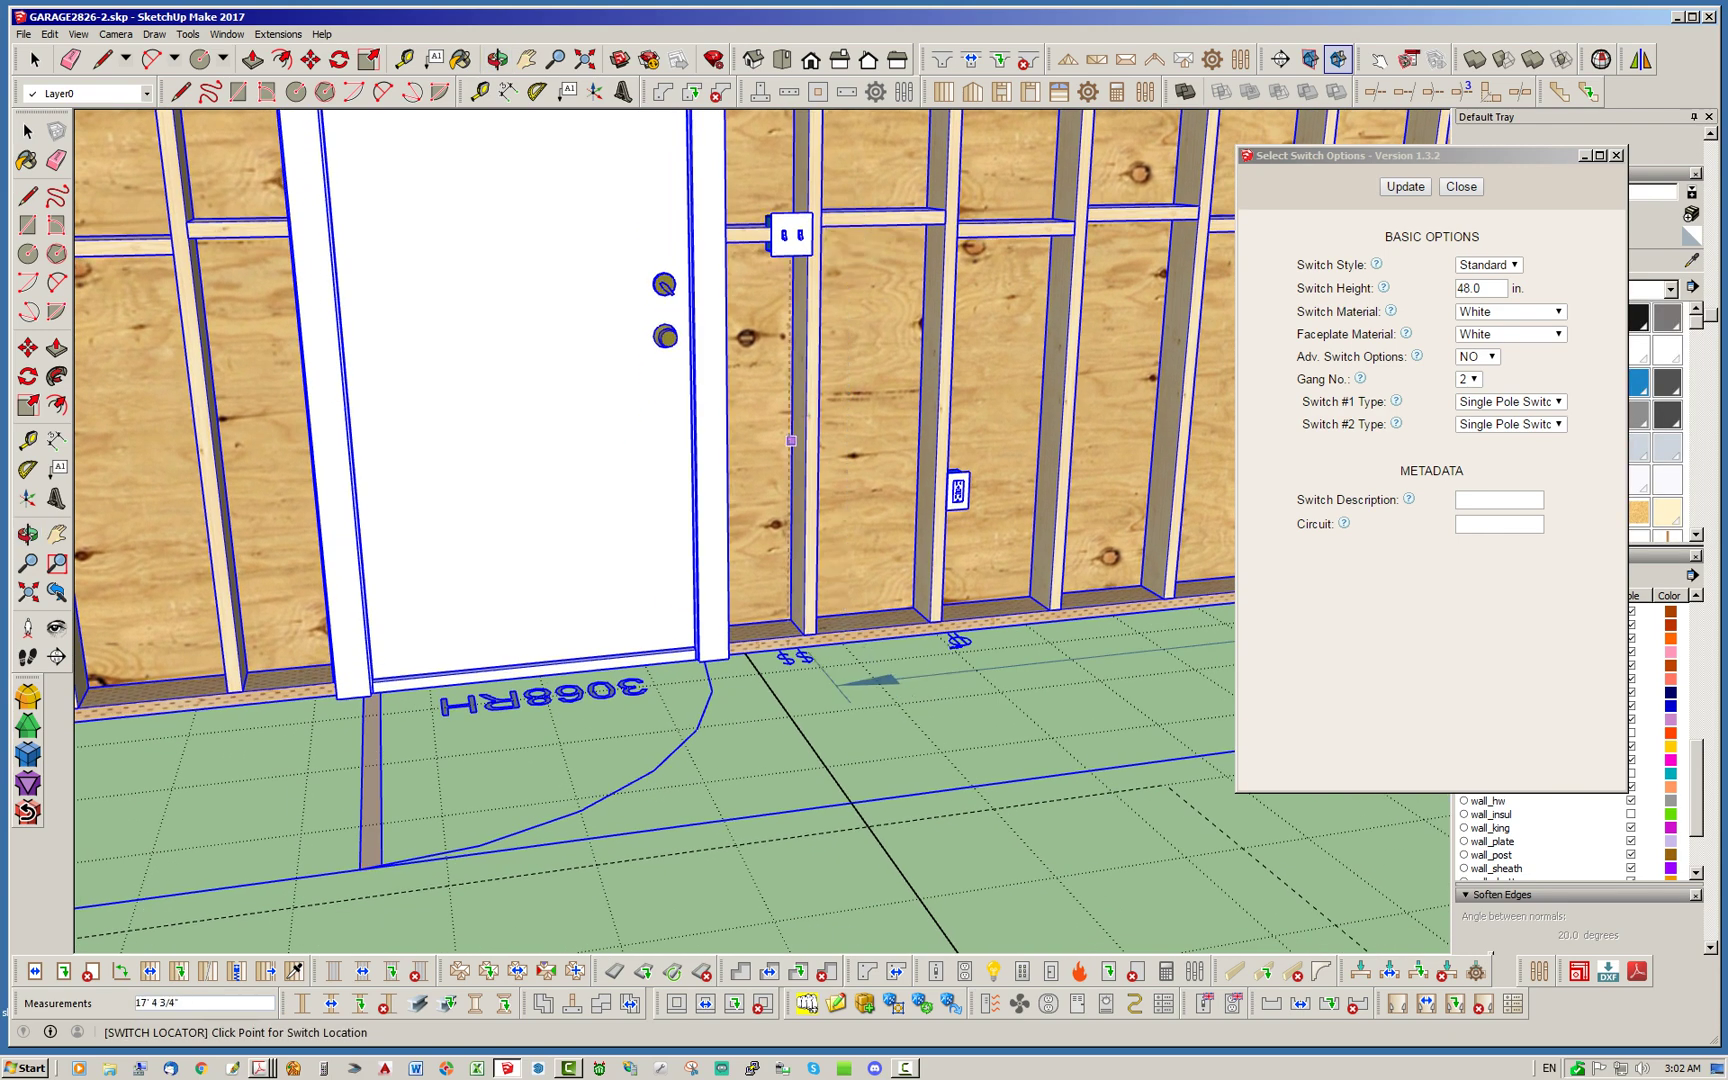
{"action": "scroll", "coordinate": [782, 511], "scroll_direction": "down", "scroll_amount": 3}
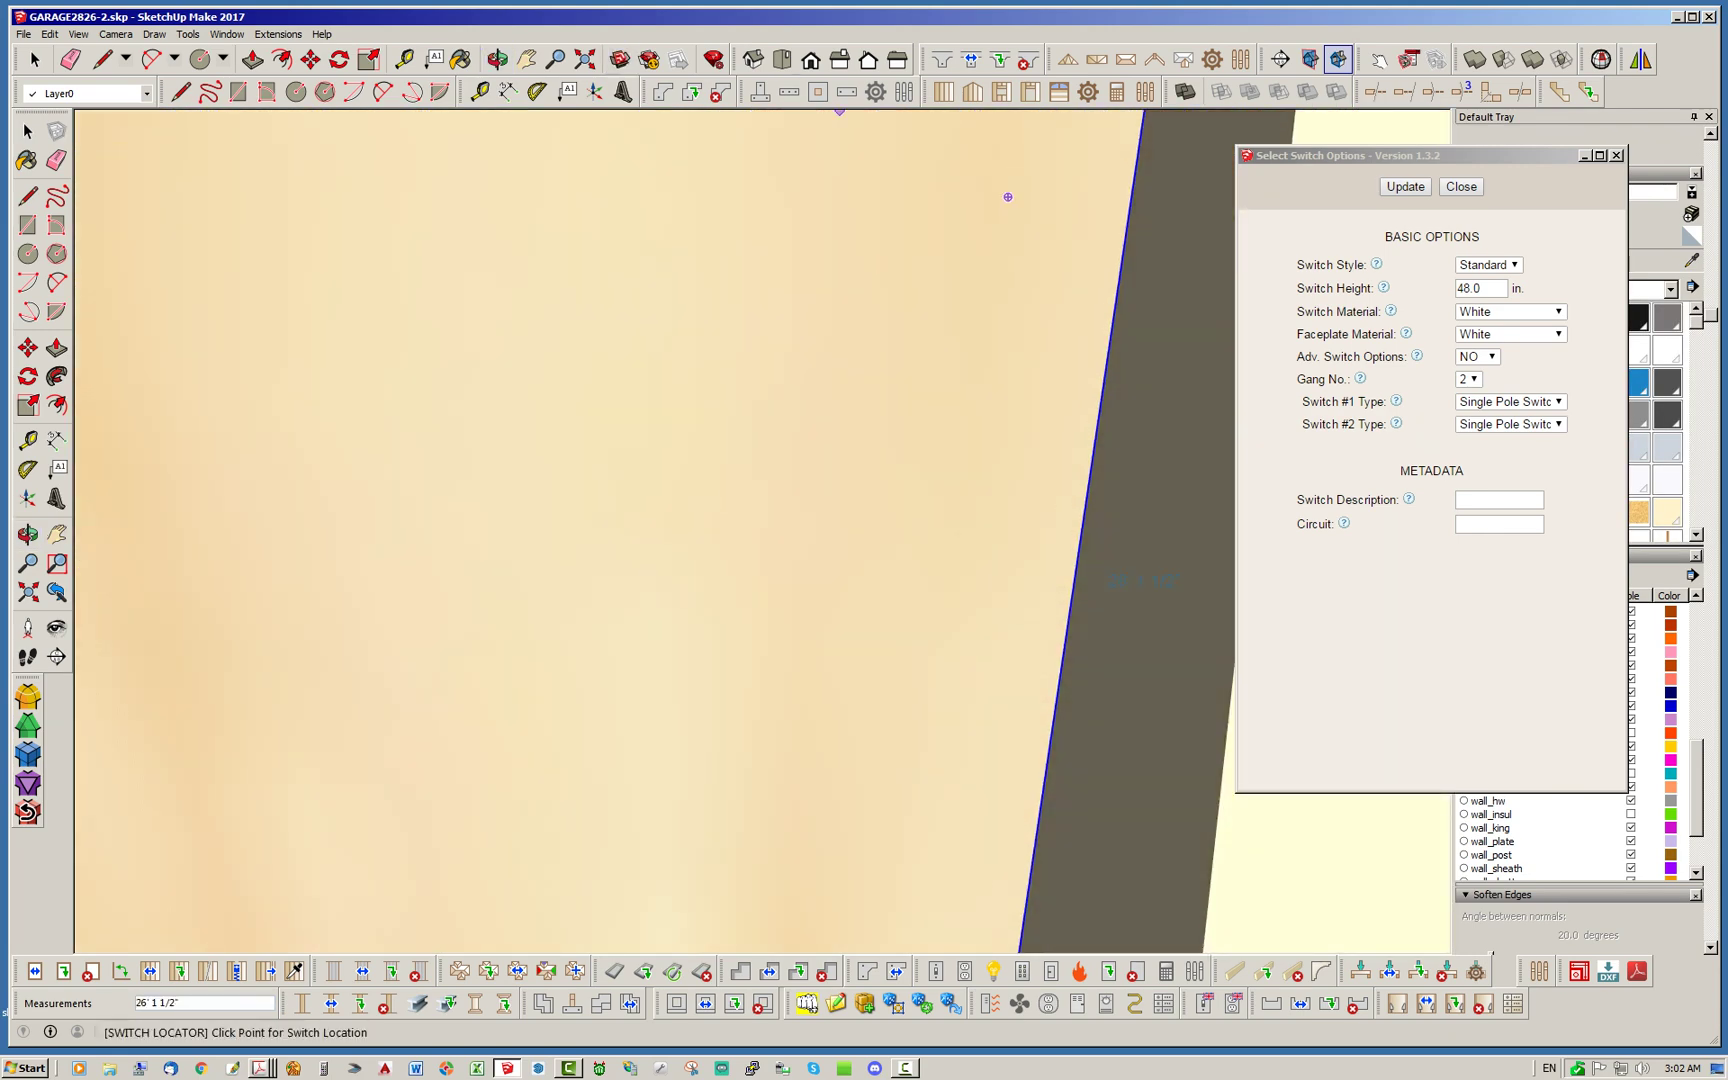
{"action": "left_click", "coordinate": [753, 60]}
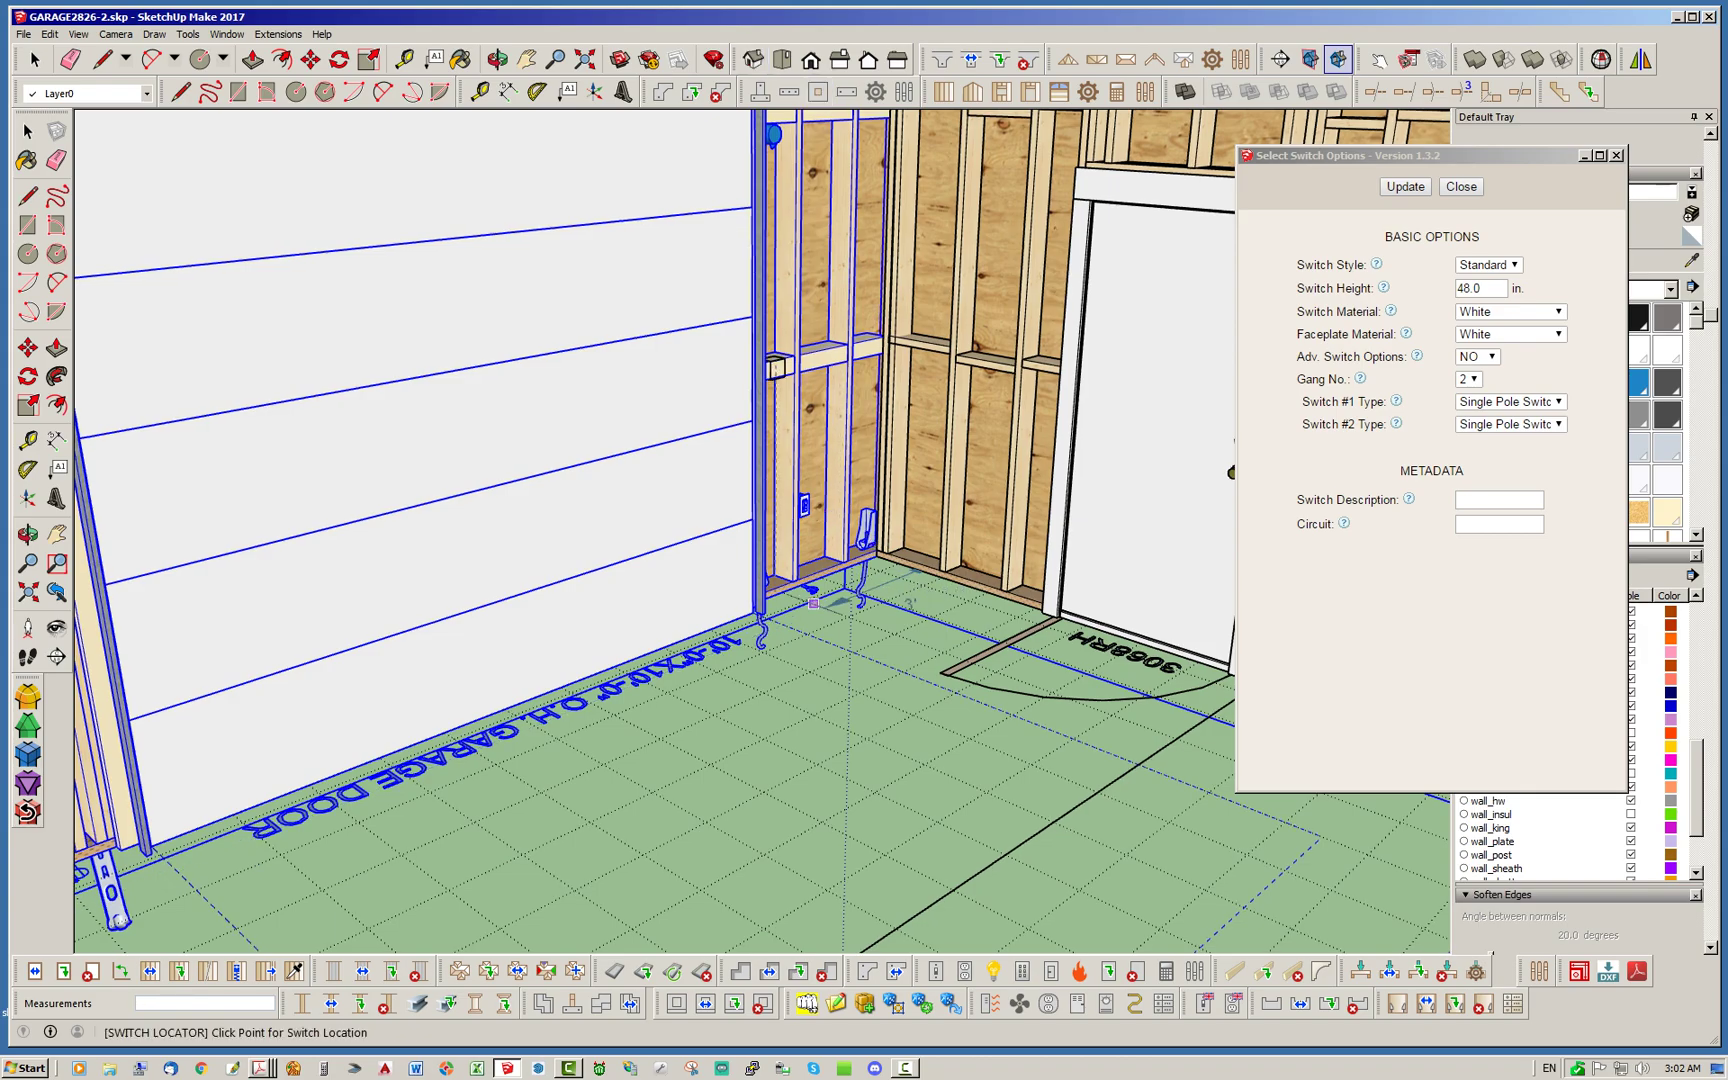
{"action": "key", "text": "space"}
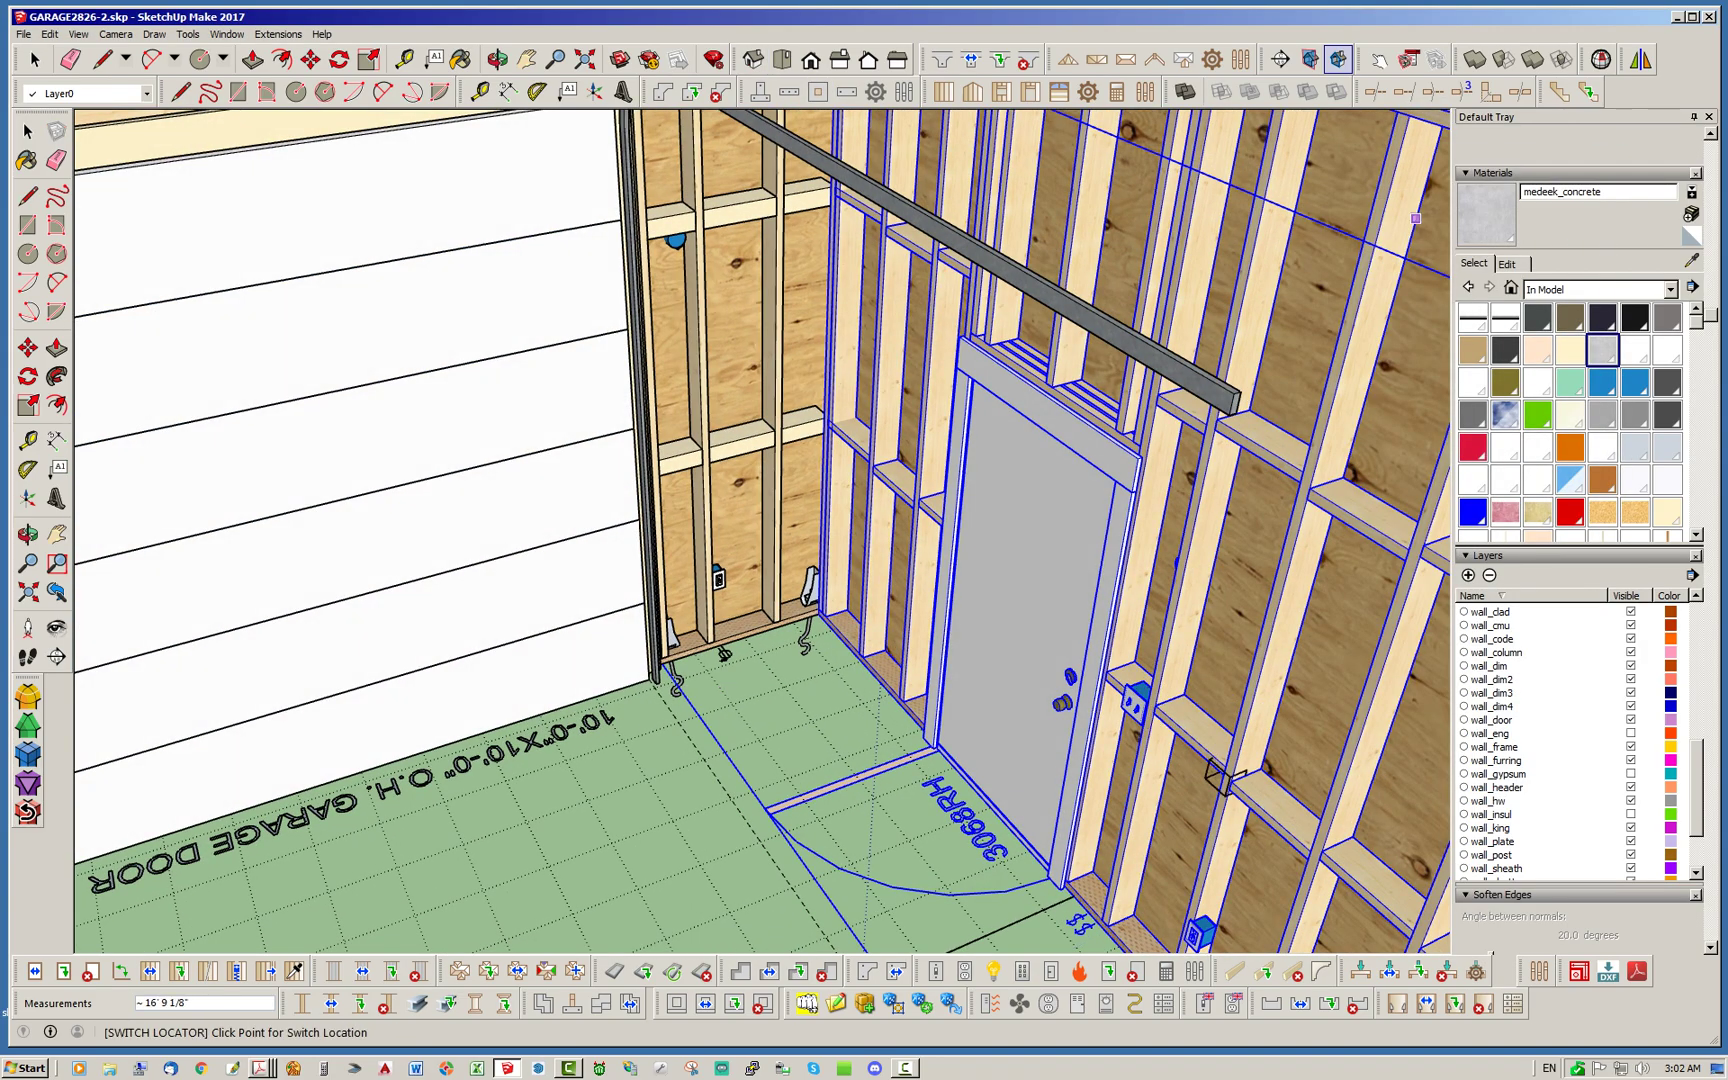
Switch to the floor plan PDF in Adobe Acrobat and examine the garage's remaining electrical symbols
{"action": "scroll", "coordinate": [696, 779], "scroll_direction": "down", "scroll_amount": 10}
{"action": "middle_click_drag", "start_coordinate": [246, 880], "coordinate": [183, 864]}
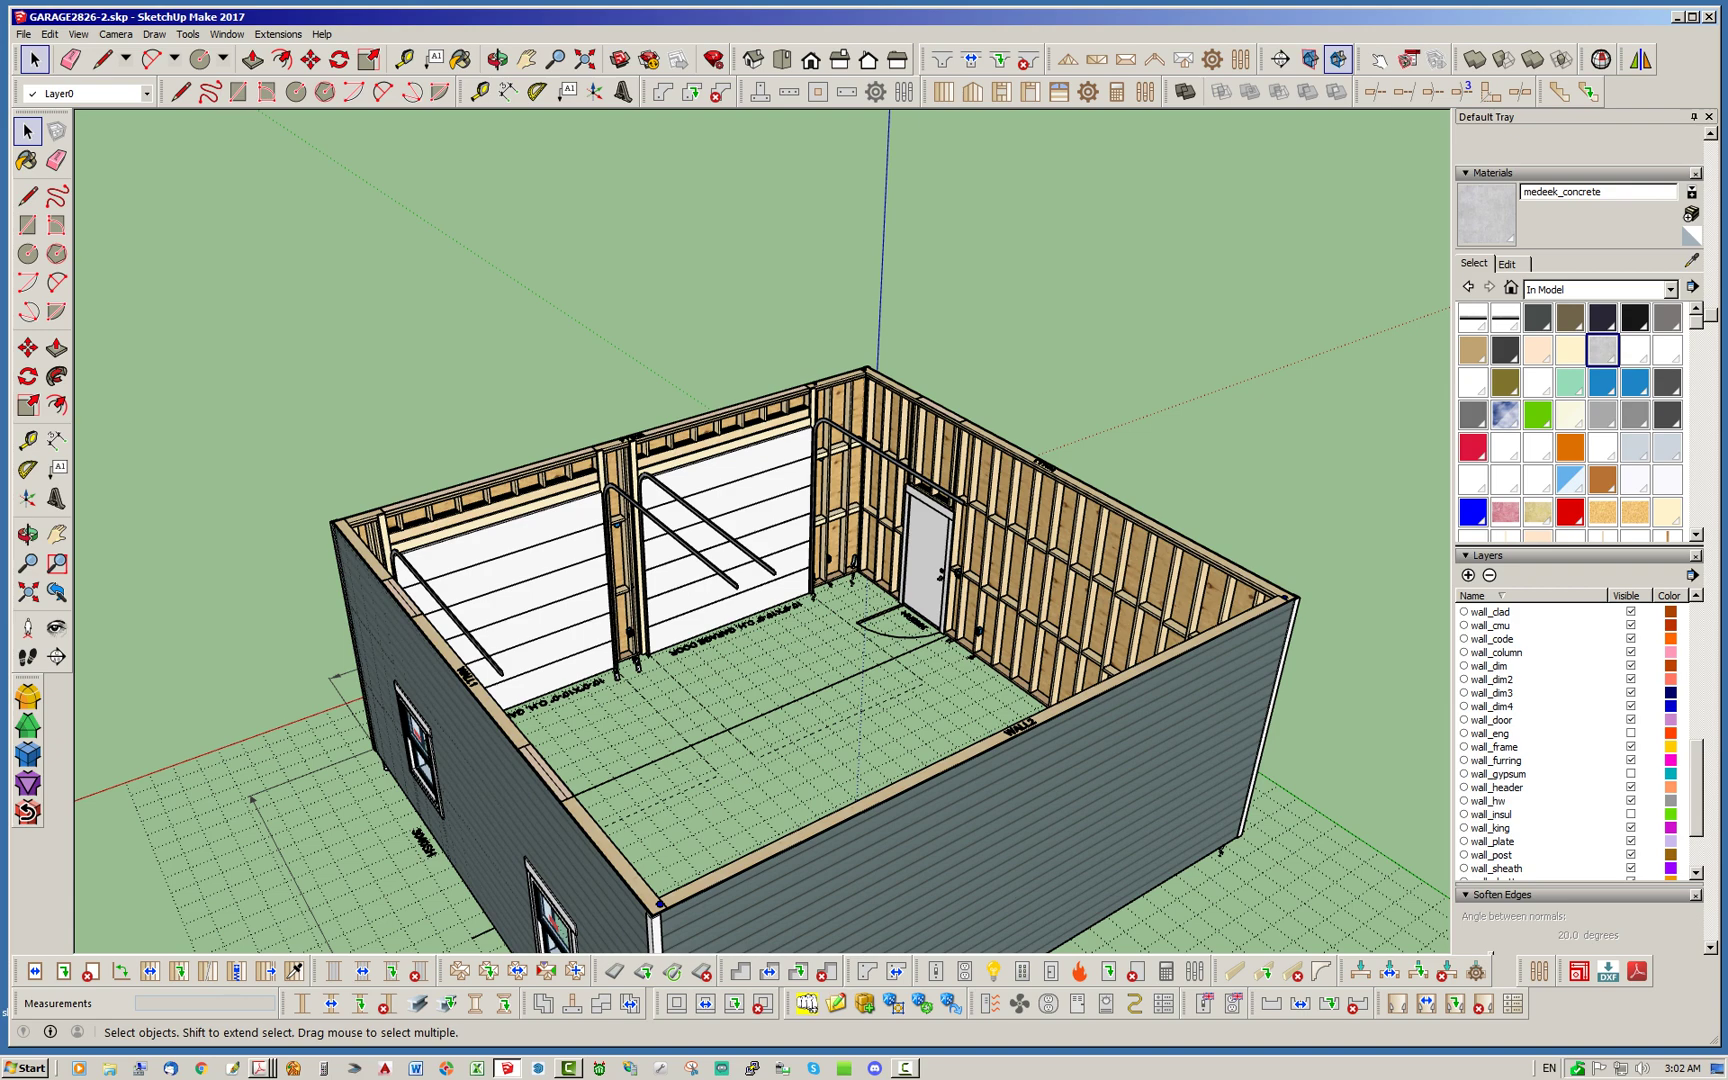
{"action": "key", "text": "alt+Tab"}
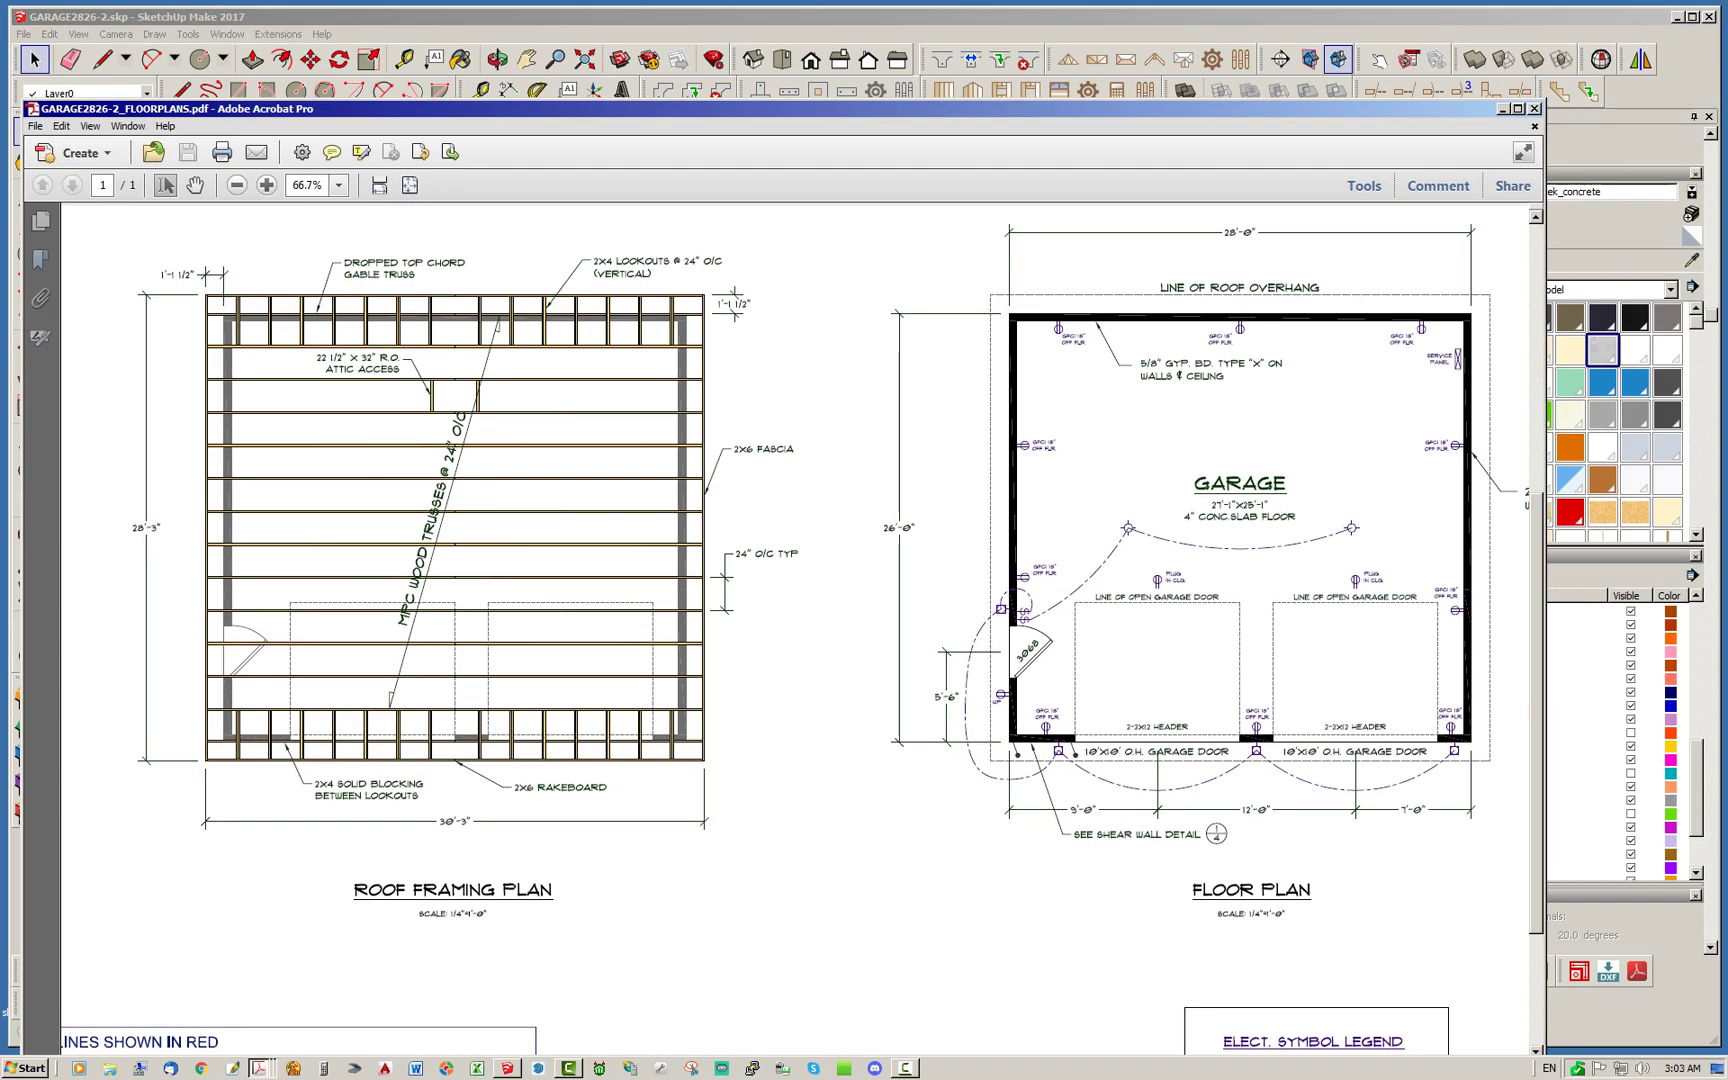
{"action": "left_click_drag", "start_coordinate": [300, 108], "coordinate": [358, 69]}
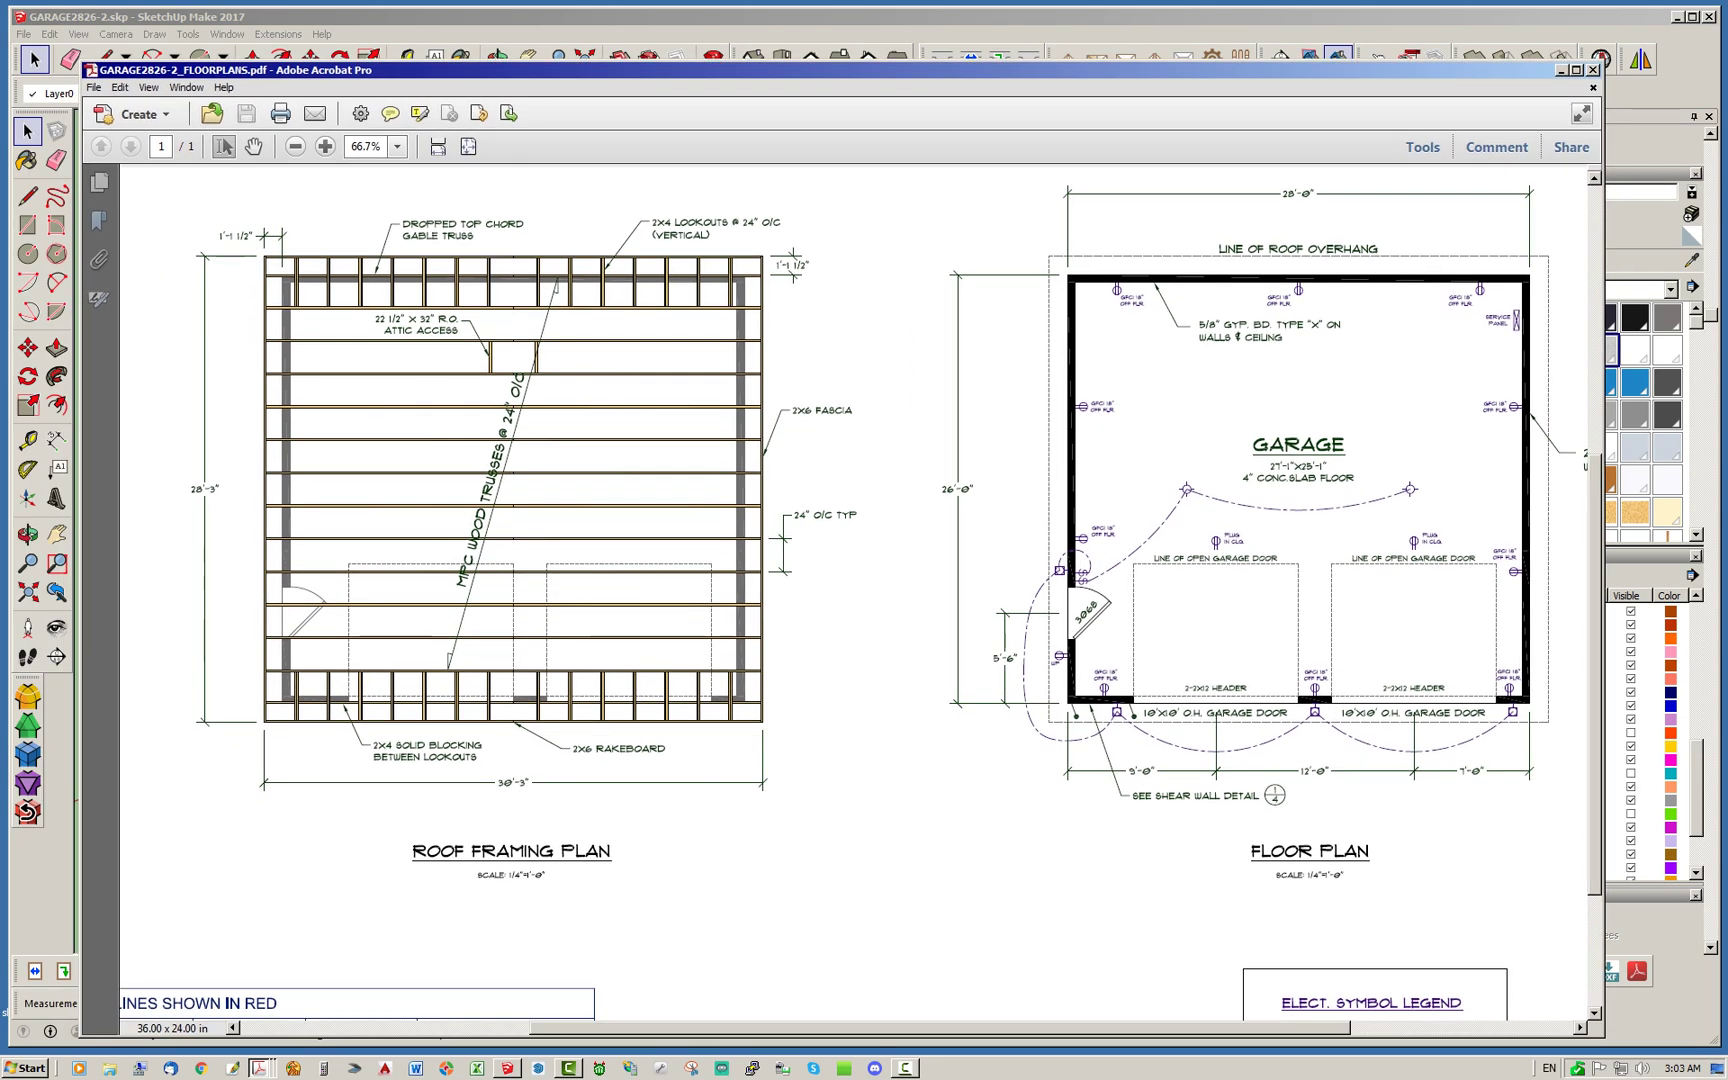
Switch back to the SketchUp garage model and unhide all hidden geometry
{"action": "key", "text": "alt+Tab"}
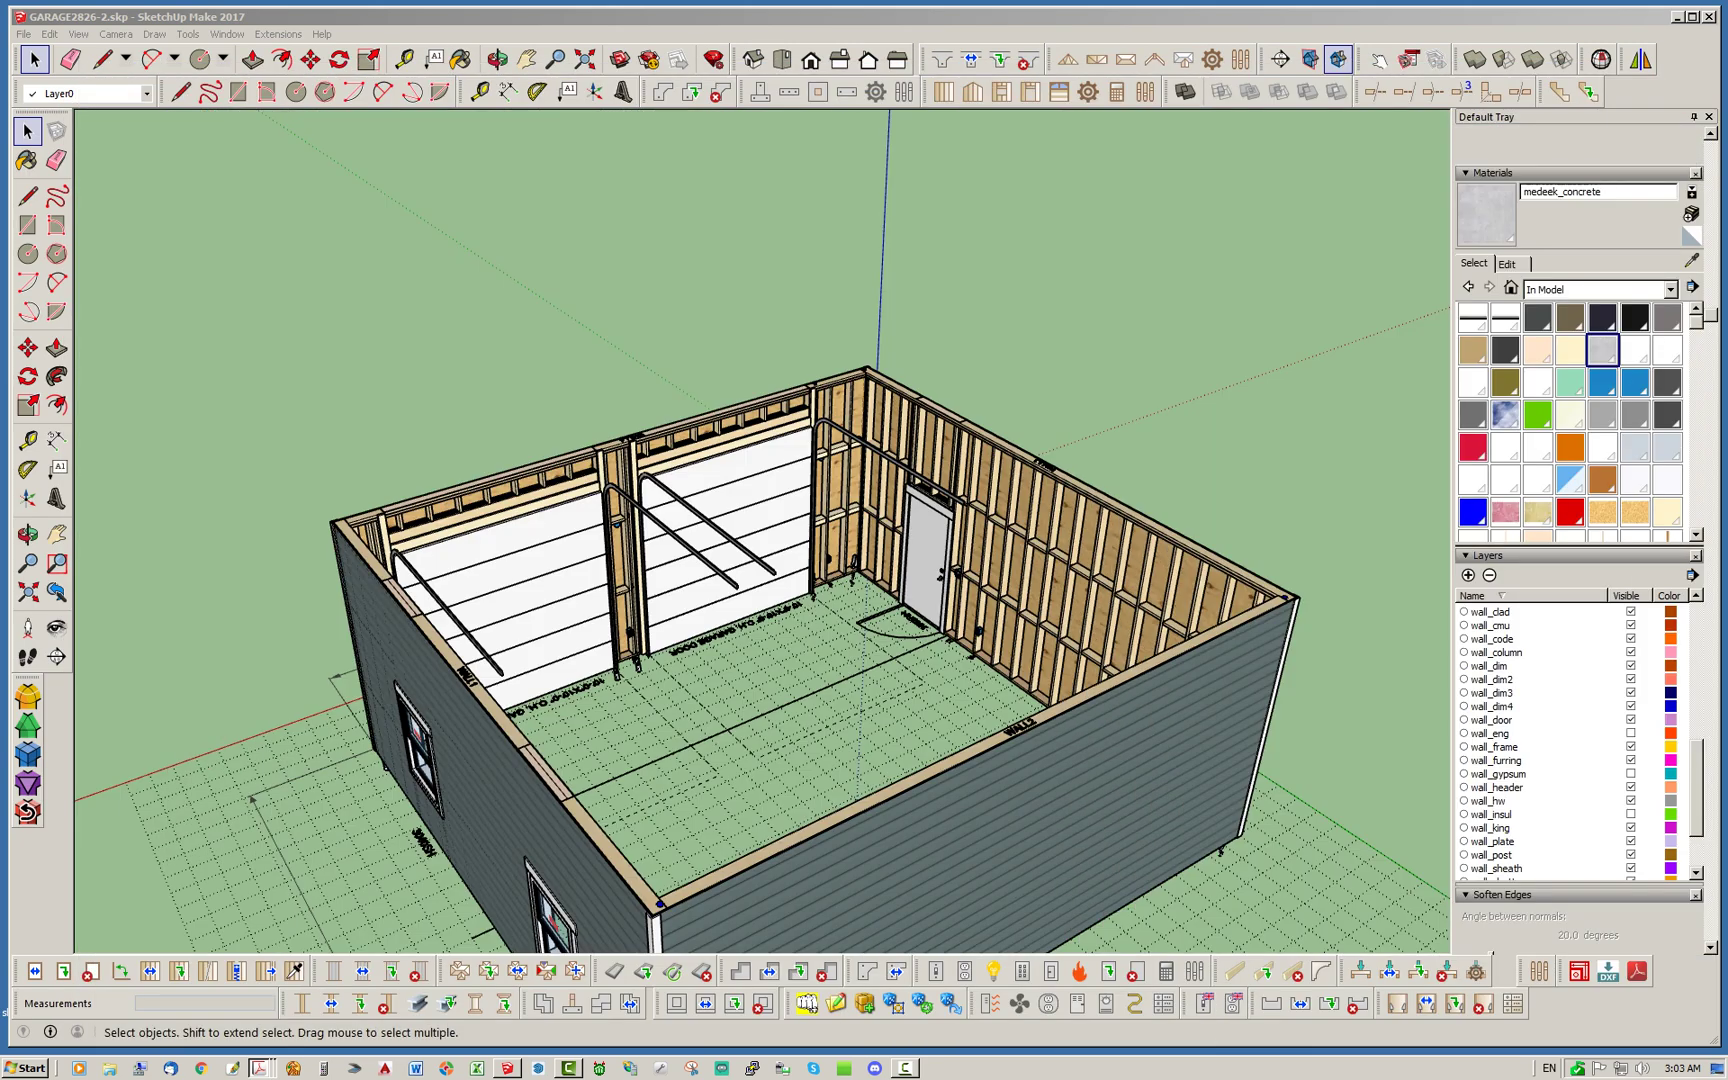
{"action": "left_click", "coordinate": [1190, 400]}
{"action": "mouse_move", "coordinate": [1190, 400]}
{"action": "middle_mouse_down"}
{"action": "mouse_move", "coordinate": [1275, 412]}
{"action": "mouse_move", "coordinate": [989, 468]}
{"action": "middle_mouse_up"}
{"action": "middle_click_drag", "start_coordinate": [950, 650], "coordinate": [970, 614]}
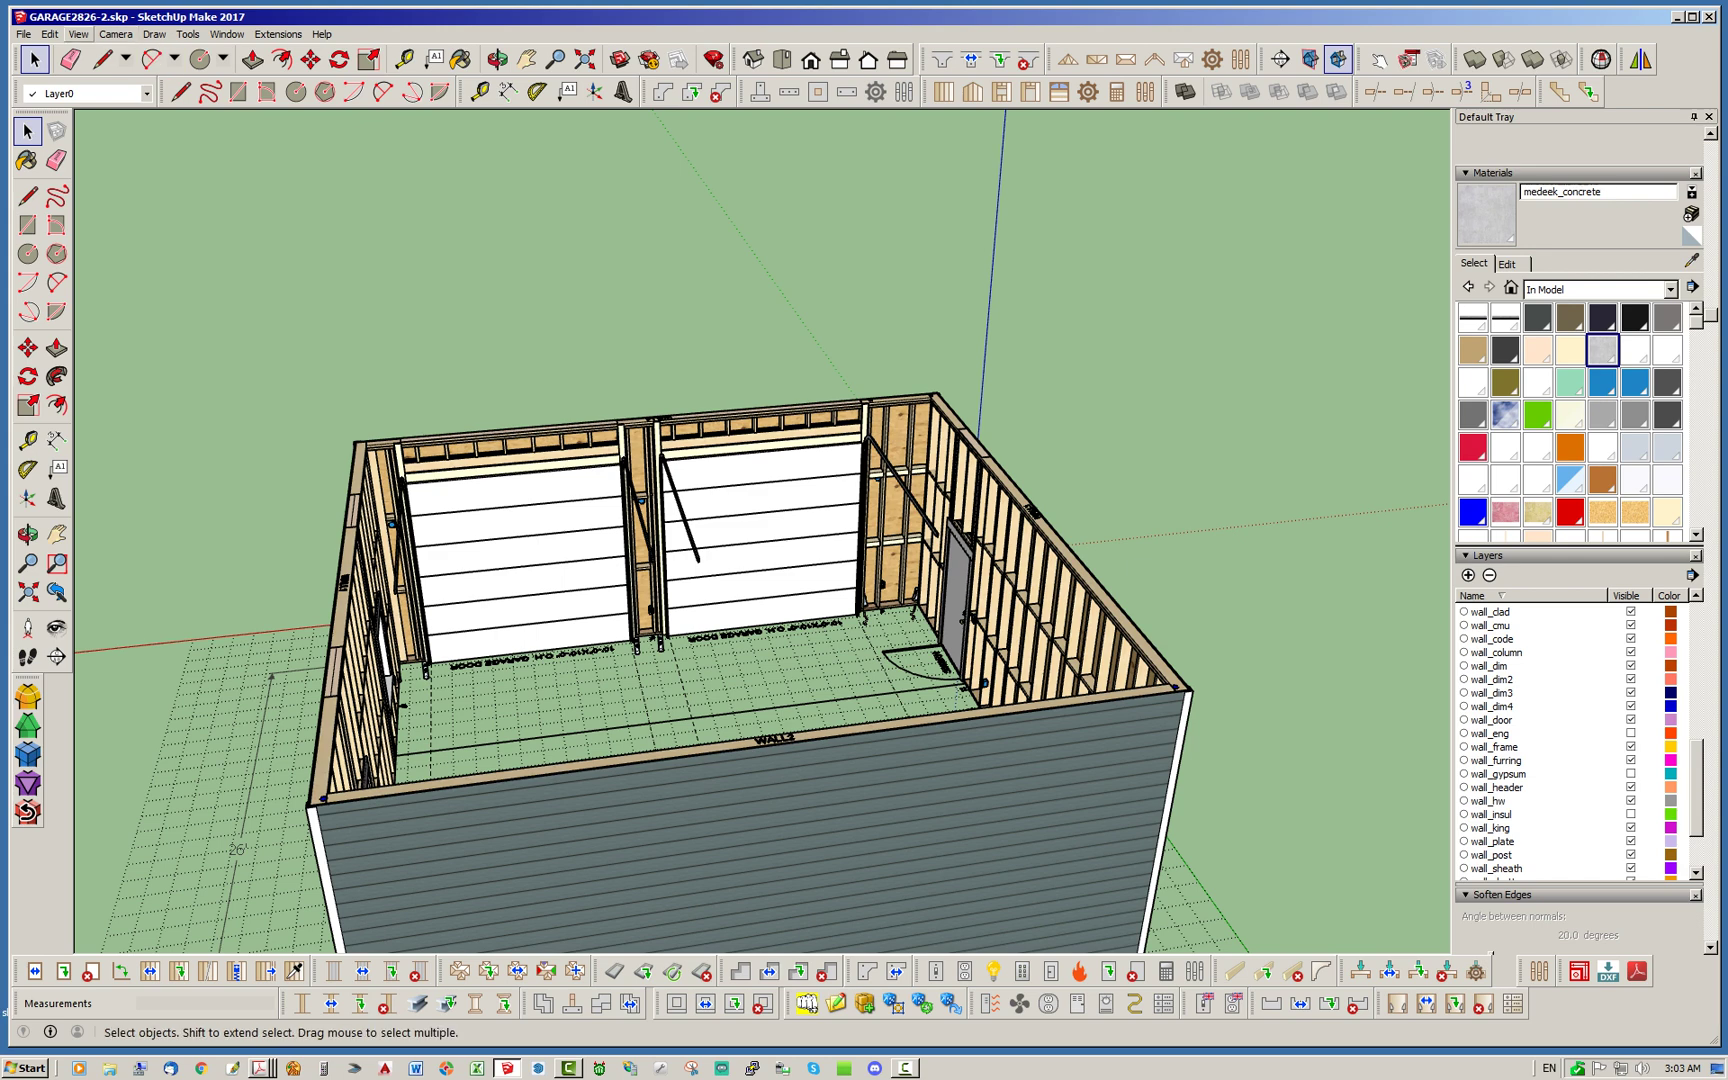
{"action": "left_click", "coordinate": [79, 34]}
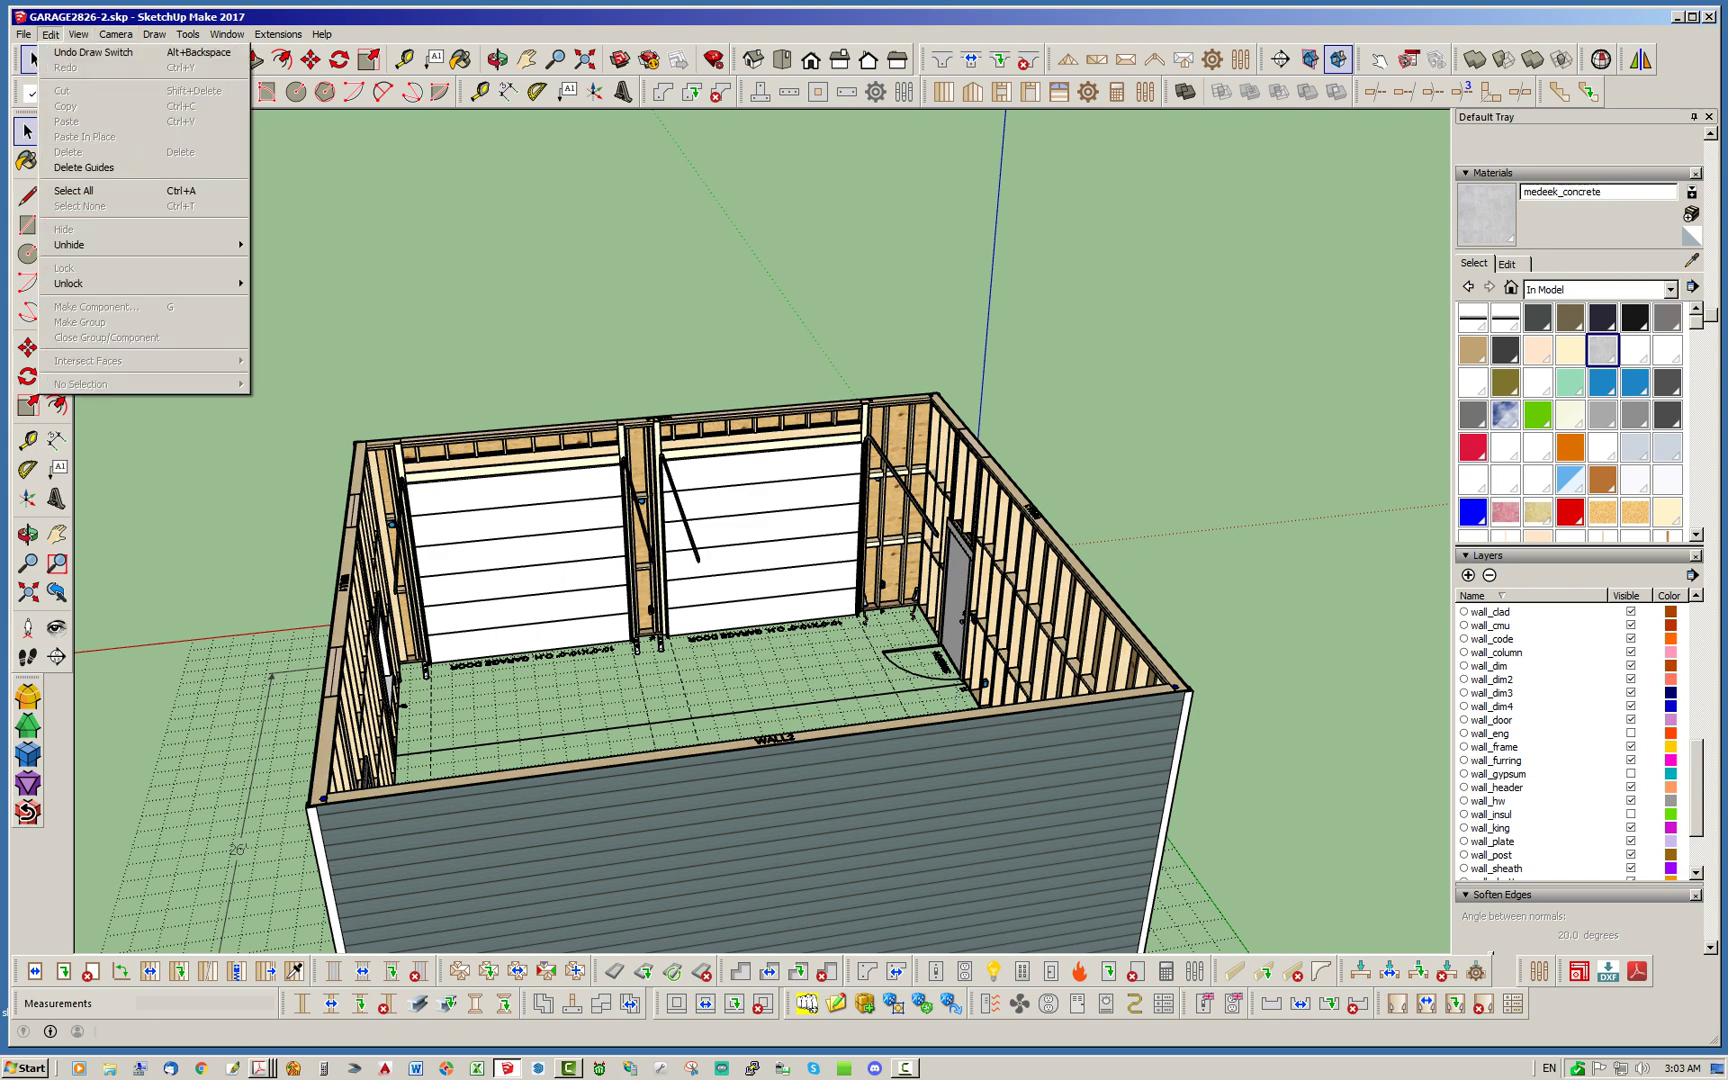
{"action": "mouse_move", "coordinate": [120, 244]}
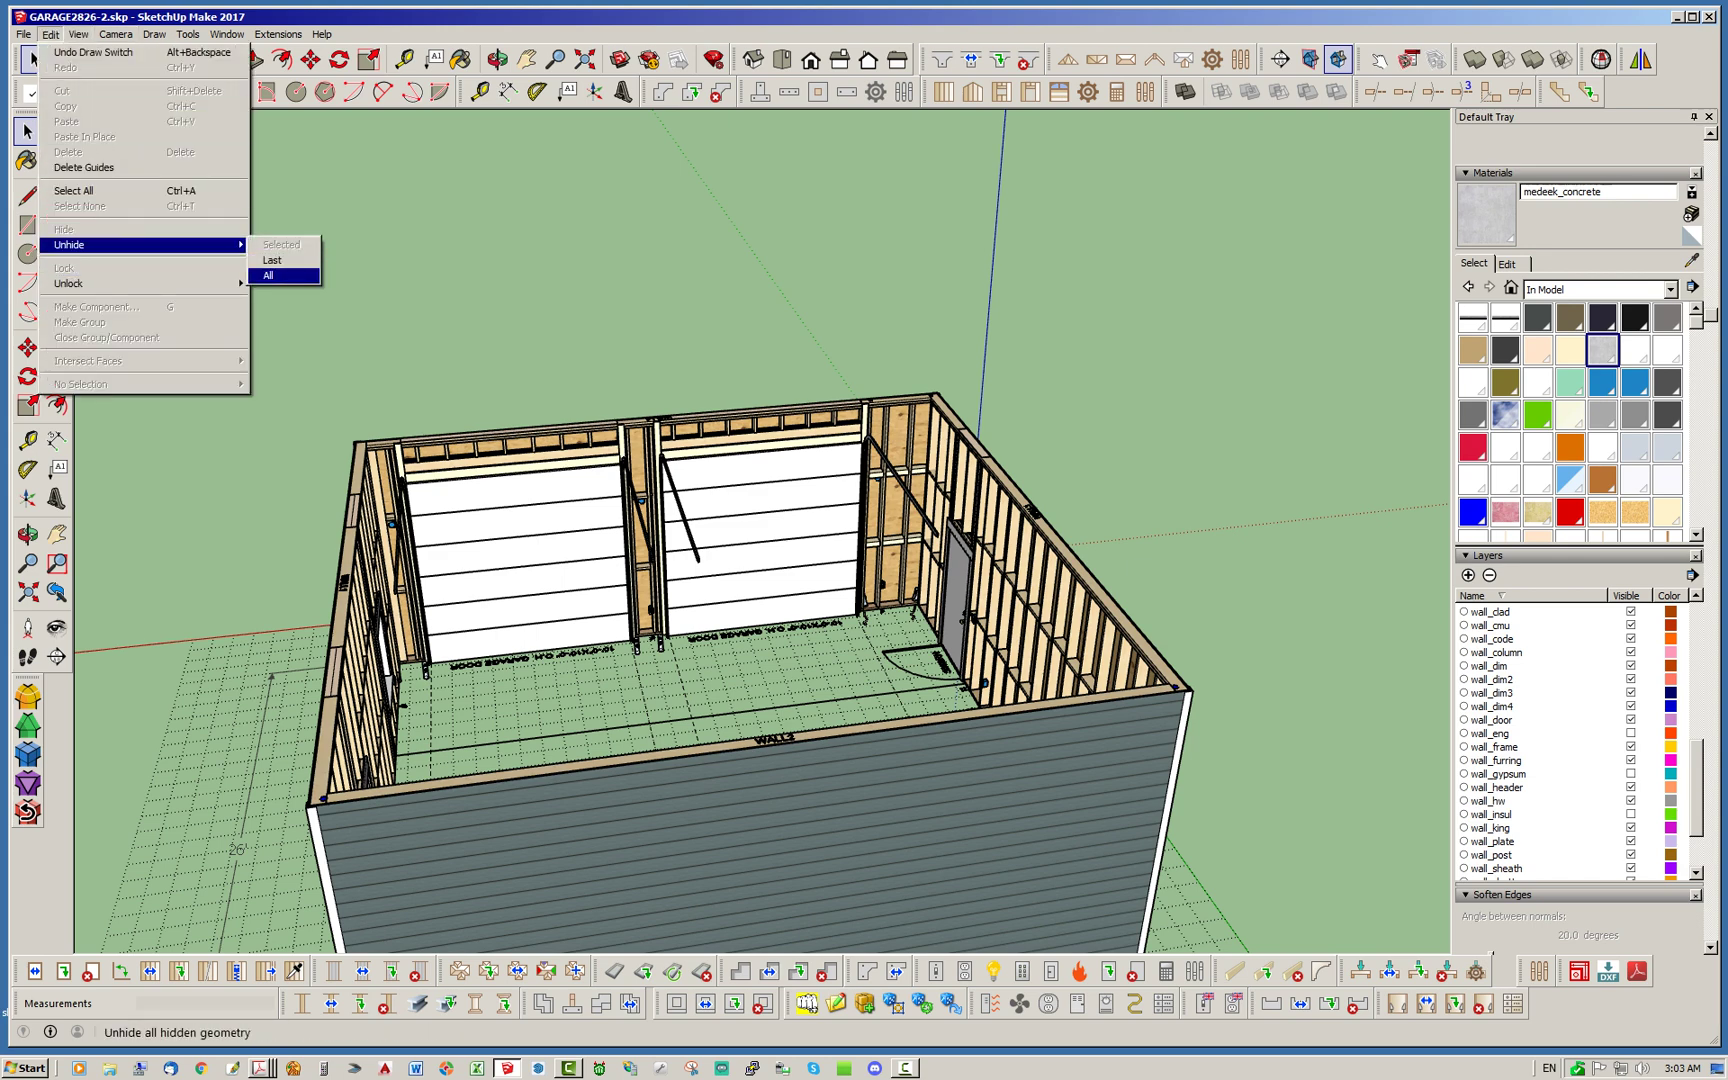
{"action": "left_click", "coordinate": [270, 275]}
Hide the concrete slab-on-grade foundation under the garage
{"action": "middle_click_drag", "start_coordinate": [280, 900], "coordinate": [200, 490]}
{"action": "right_click", "coordinate": [803, 441]}
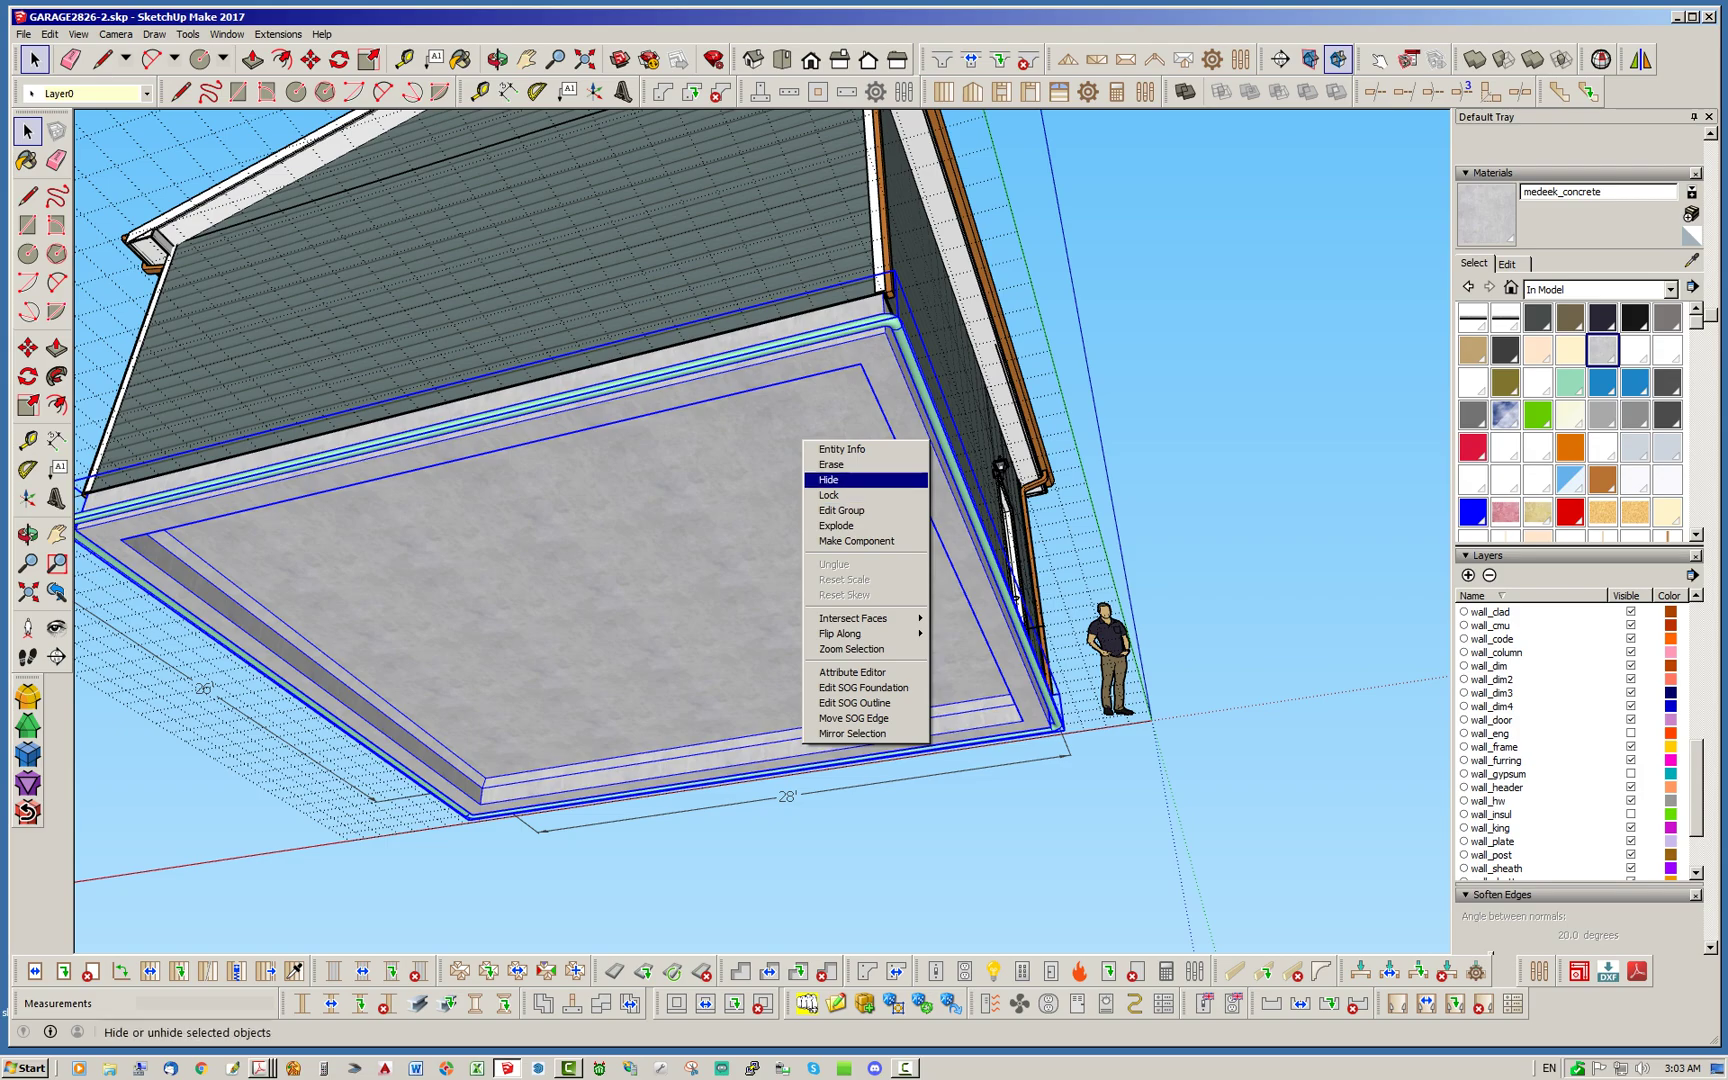
{"action": "left_click", "coordinate": [840, 480]}
{"action": "middle_click_drag", "start_coordinate": [840, 480], "coordinate": [775, 462]}
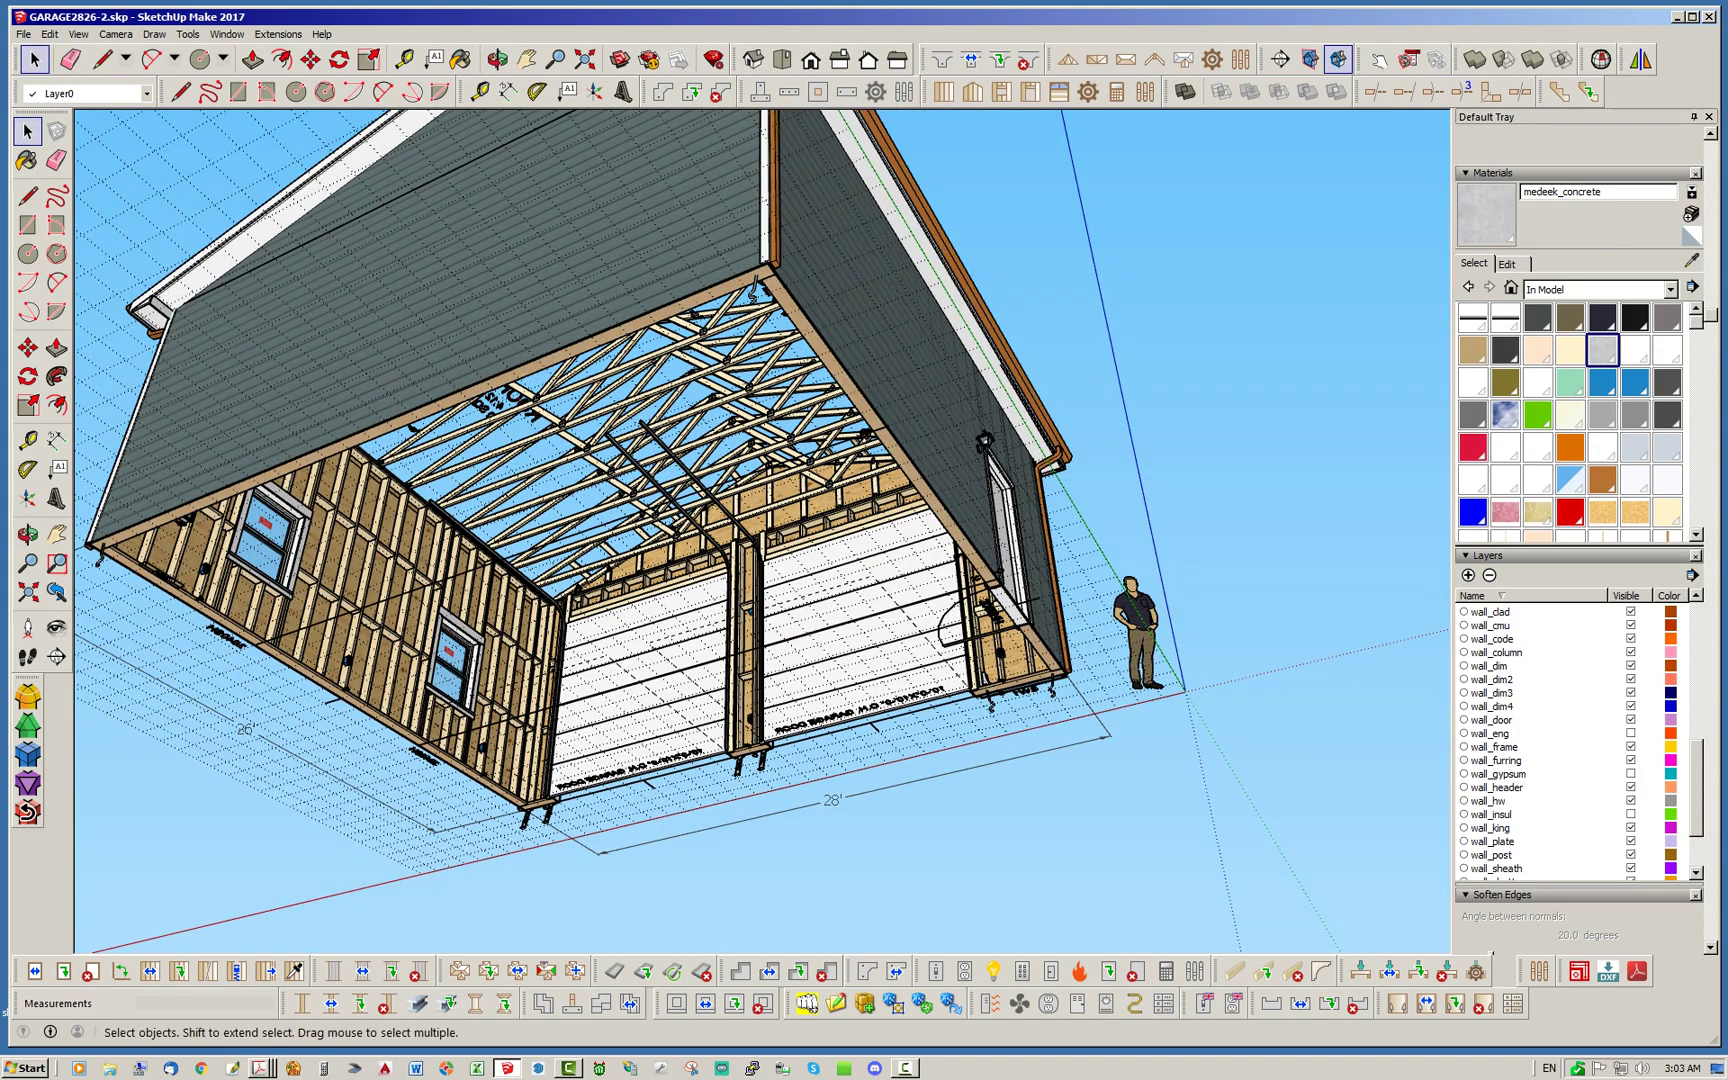
Try to raise the ground-level reference grid by 14 inches, and undo the move
{"action": "left_click", "coordinate": [775, 462]}
{"action": "middle_click_drag", "start_coordinate": [775, 462], "coordinate": [675, 645]}
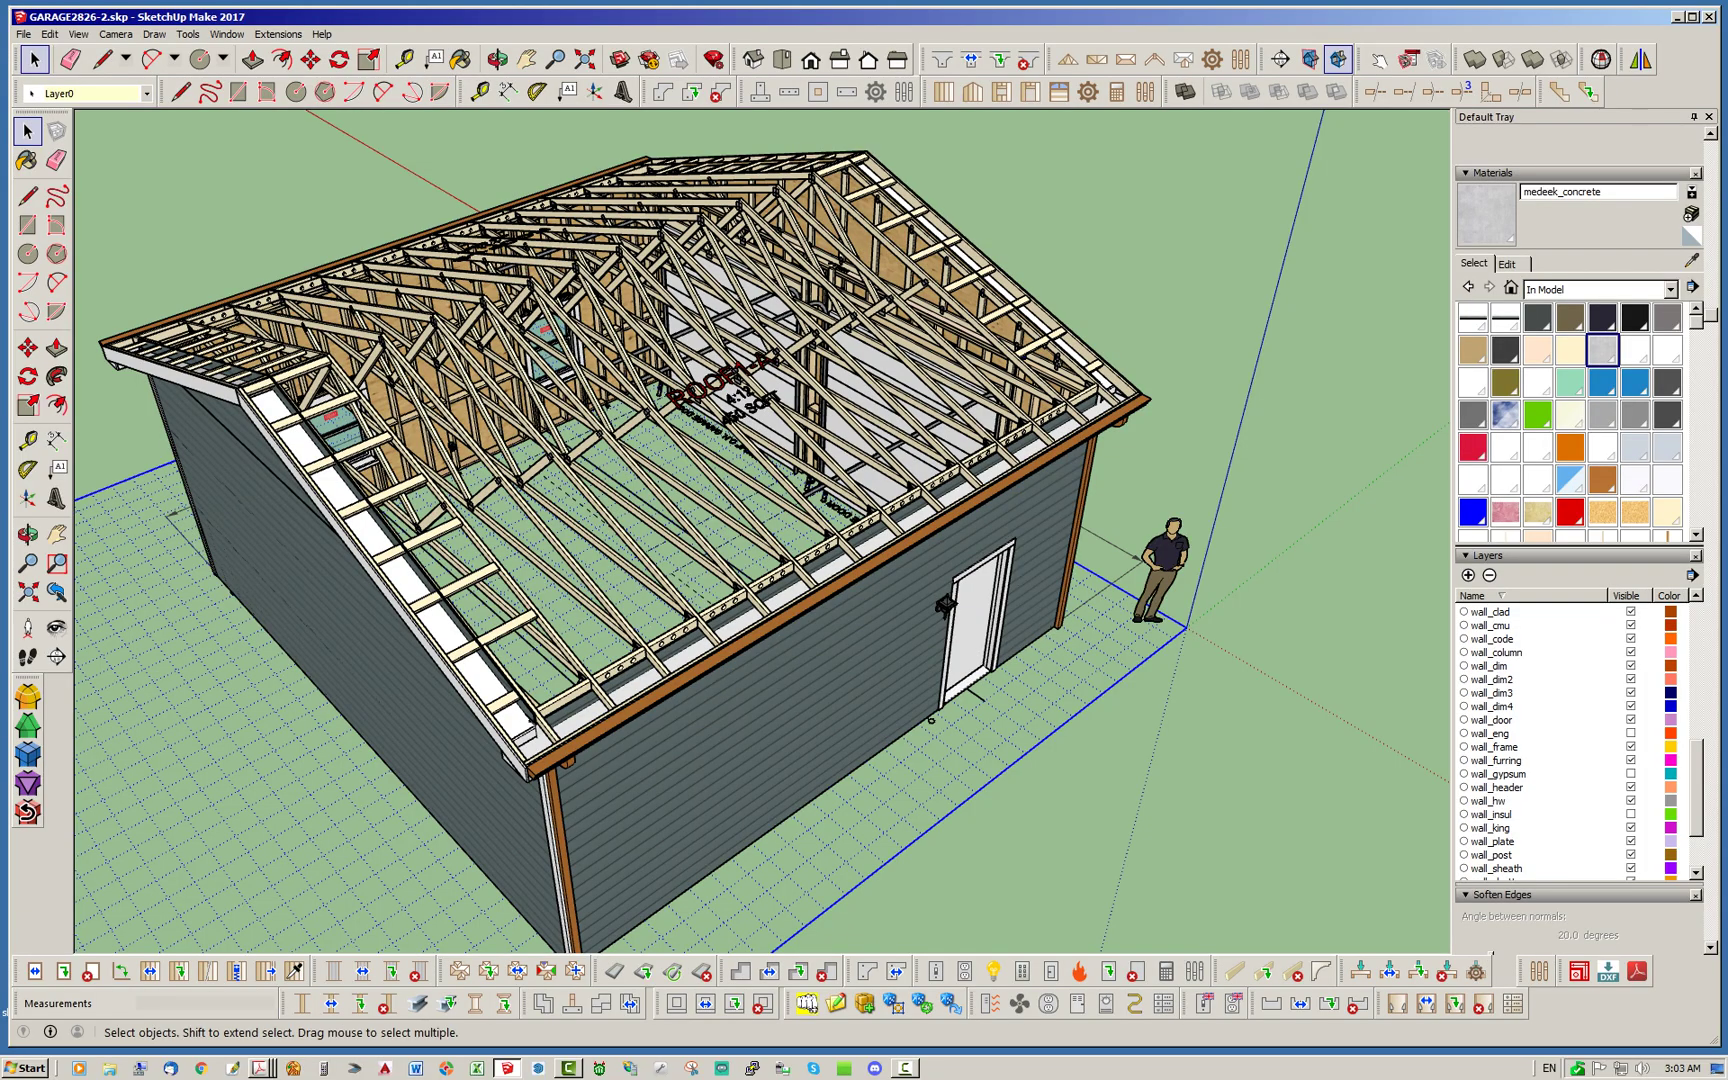
{"action": "middle_click_drag", "start_coordinate": [740, 480], "coordinate": [685, 545]}
{"action": "middle_click_drag", "start_coordinate": [621, 248], "coordinate": [545, 260]}
{"action": "middle_click_drag", "start_coordinate": [705, 710], "coordinate": [820, 560]}
{"action": "left_click", "coordinate": [310, 59]}
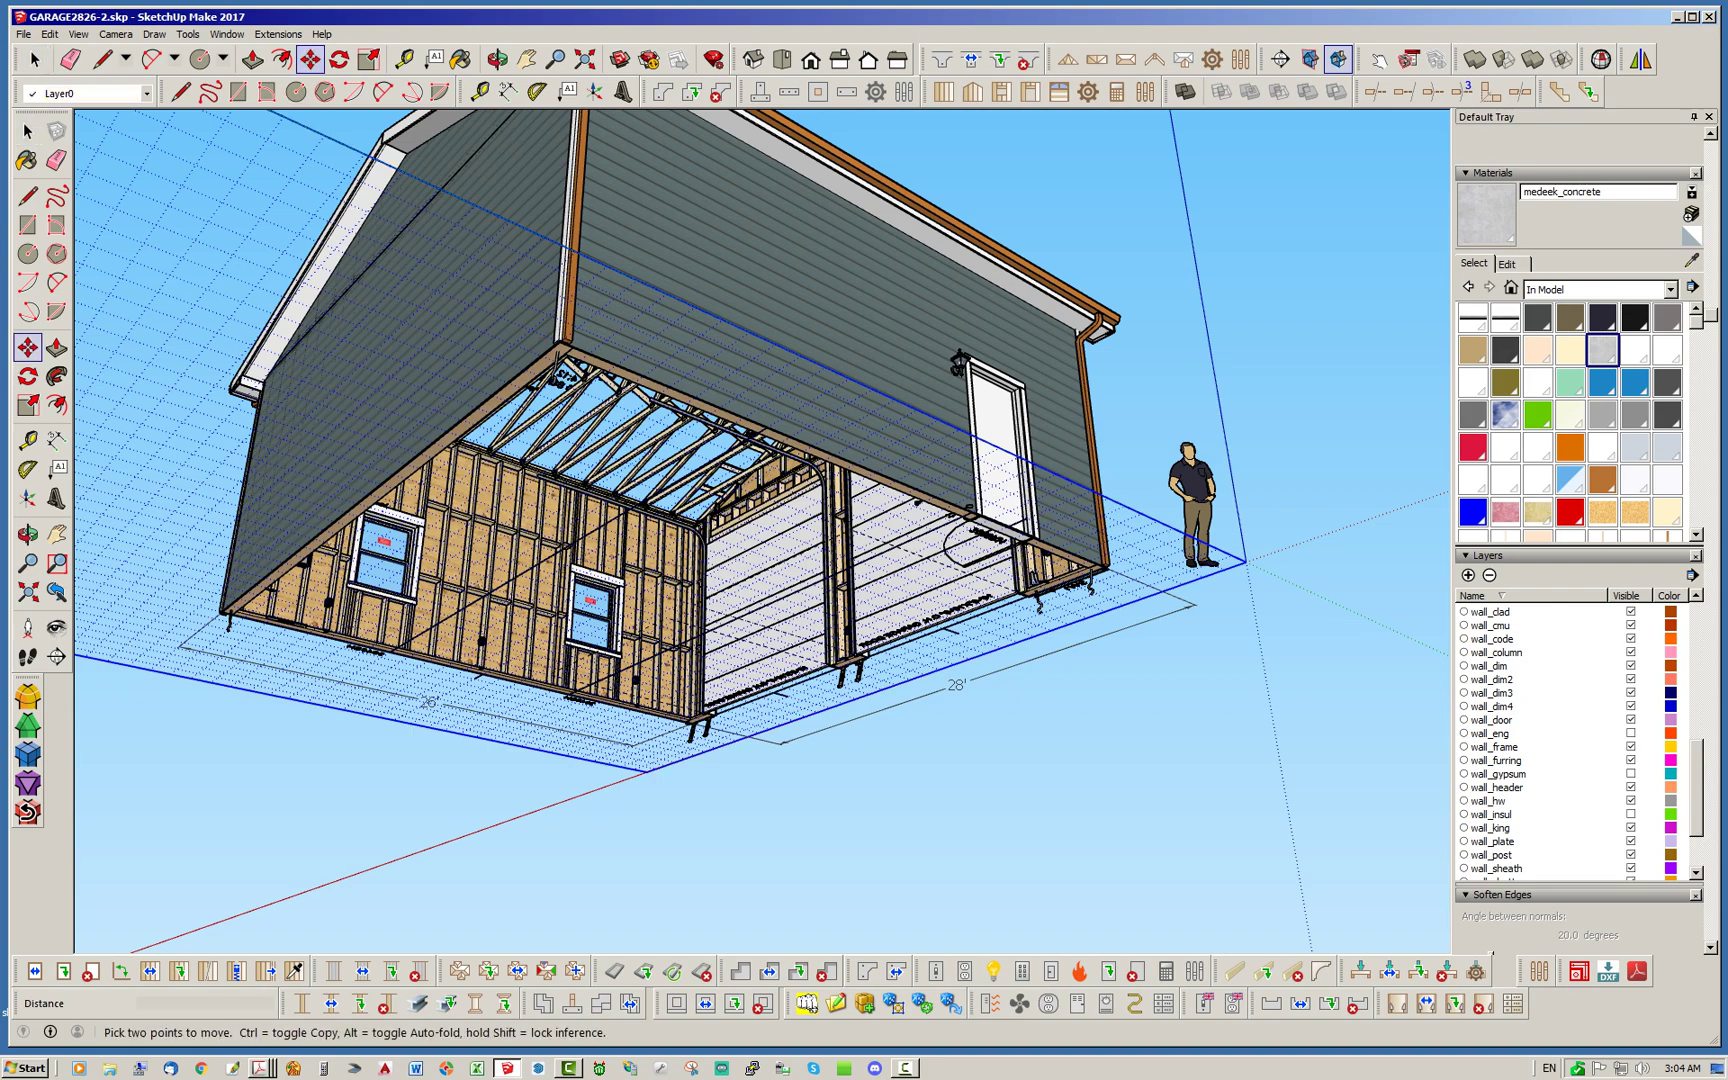
{"action": "left_click", "coordinate": [1317, 469]}
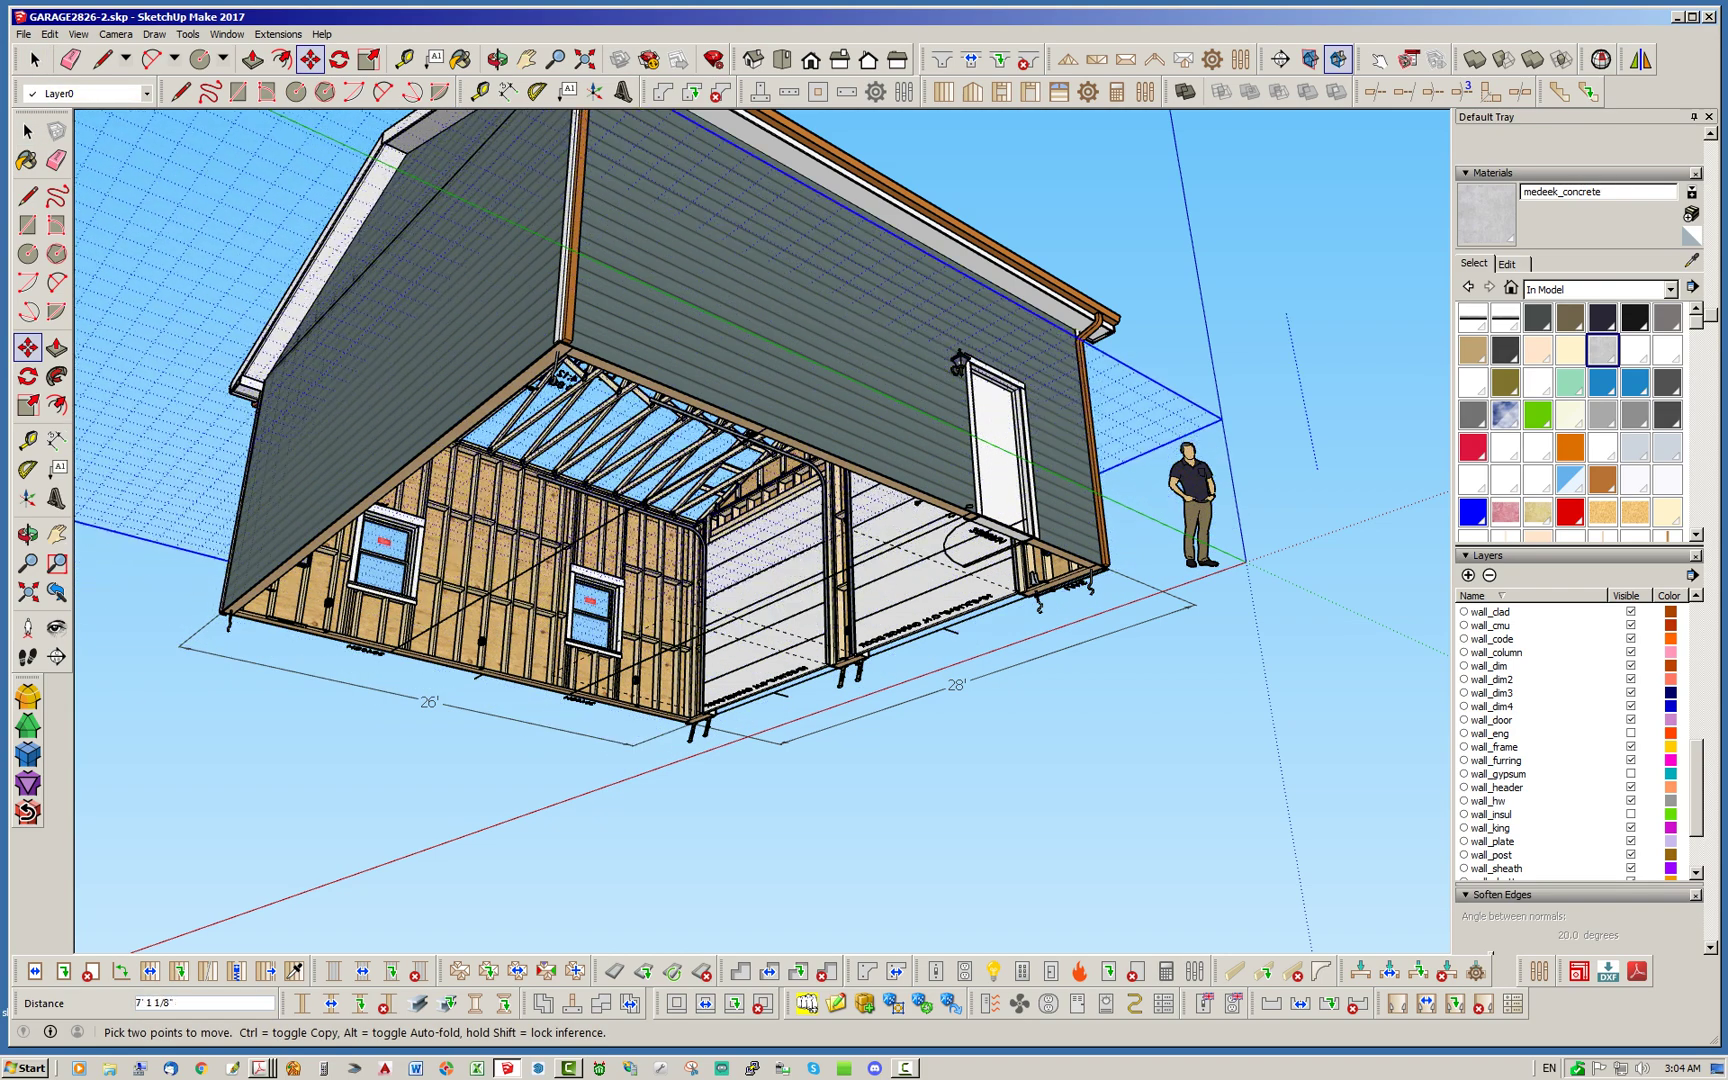
{"action": "type", "text": "14"}
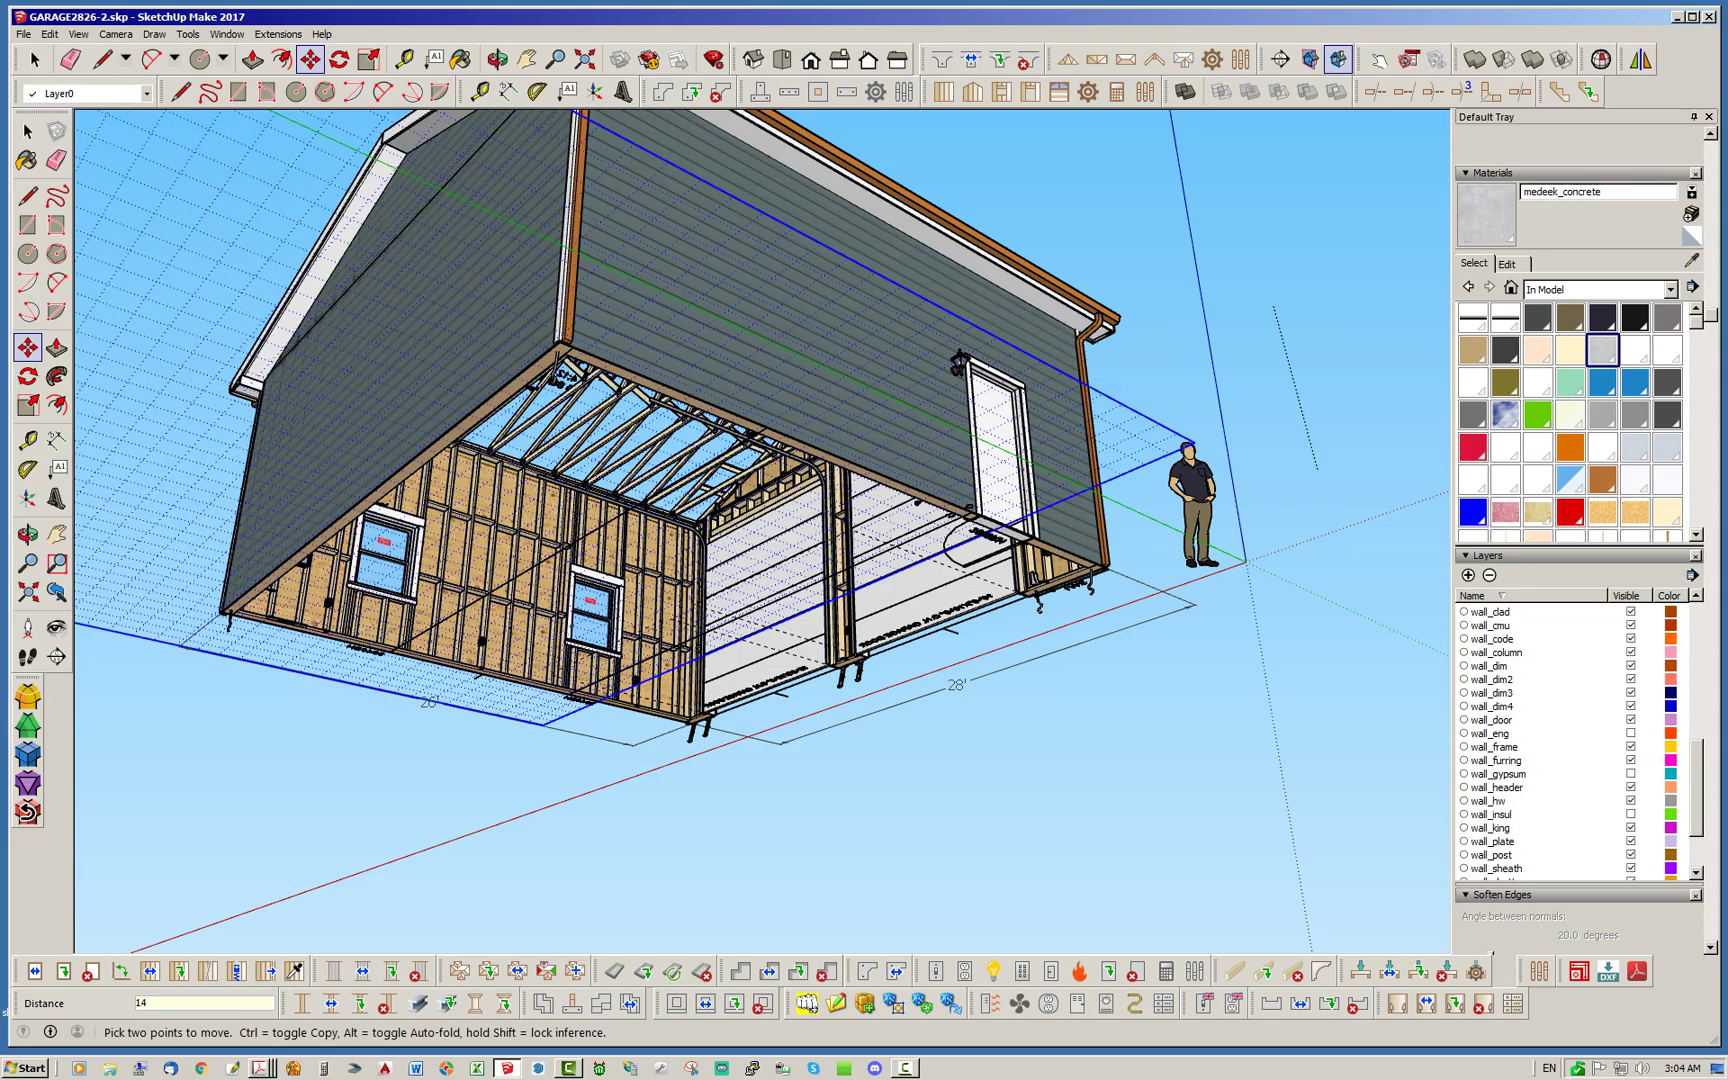
{"action": "key", "text": "Return"}
{"action": "middle_click_drag", "start_coordinate": [760, 560], "coordinate": [965, 870]}
{"action": "left_click", "coordinate": [49, 33]}
{"action": "left_click", "coordinate": [80, 52]}
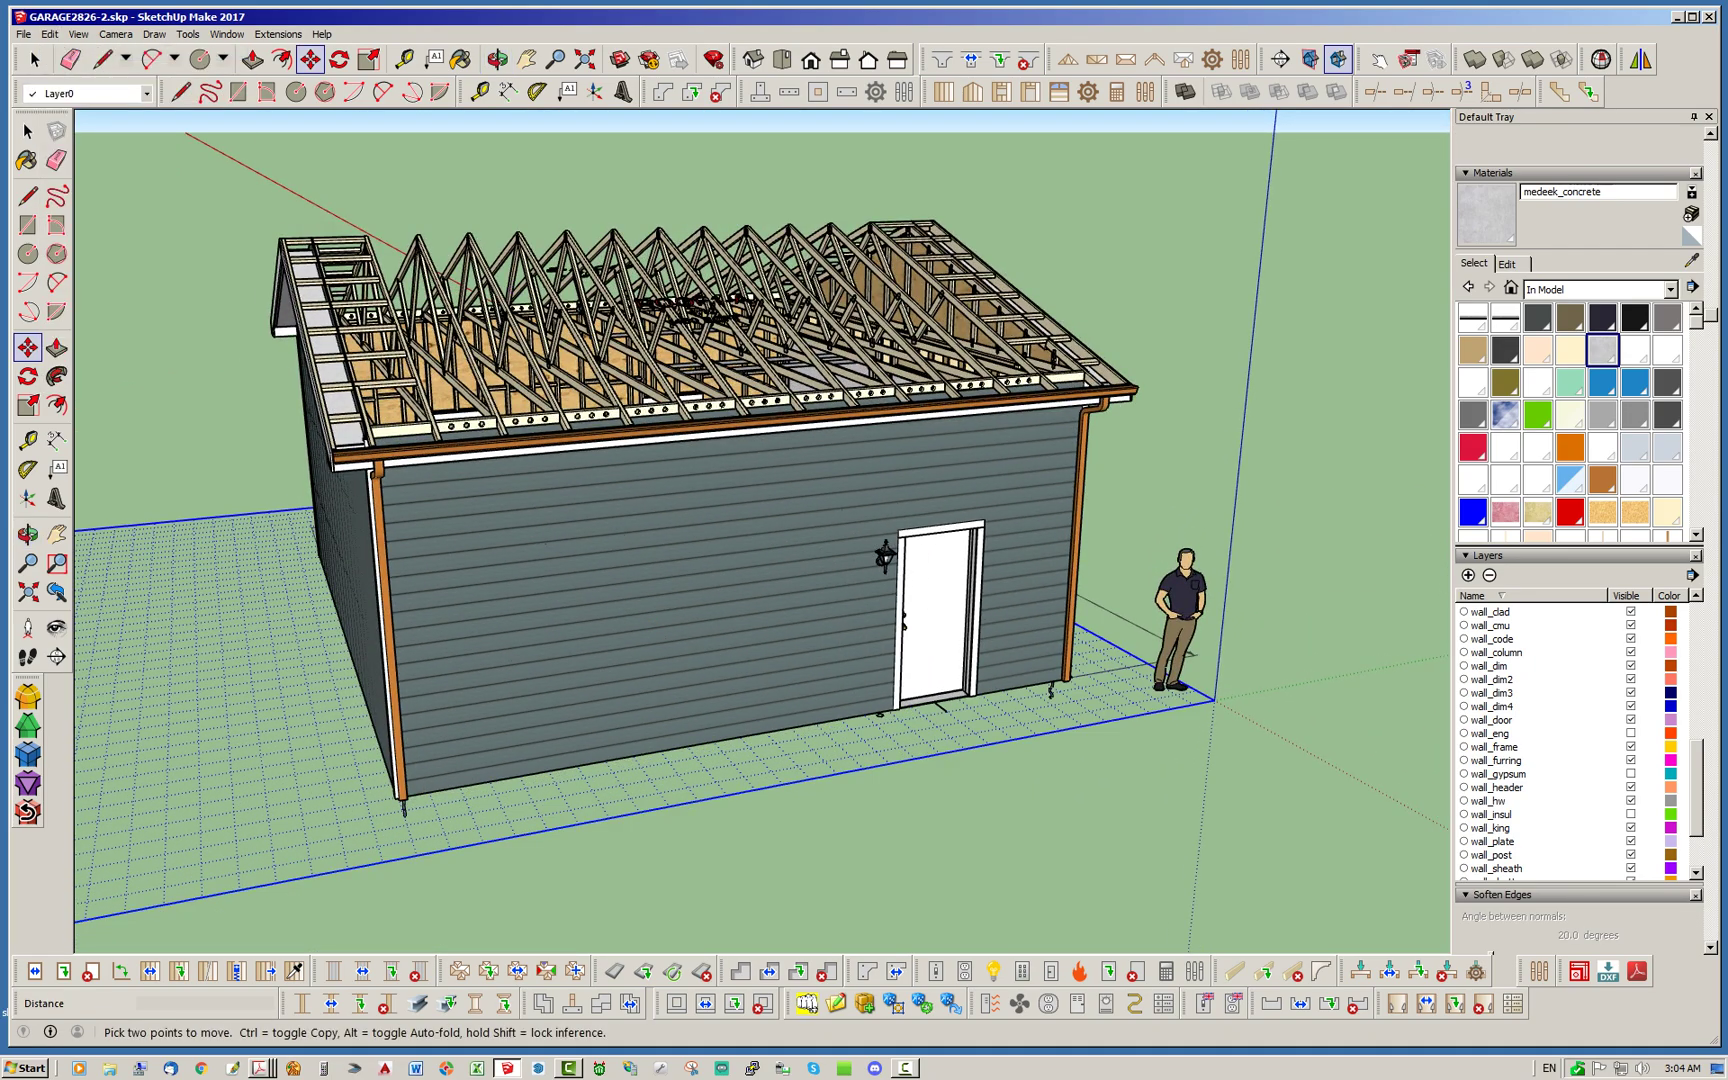
Move the ground-level reference grid straight up 144 inches
{"action": "left_click", "coordinate": [1185, 805]}
{"action": "type", "text": "14"}
{"action": "key", "text": "Return"}
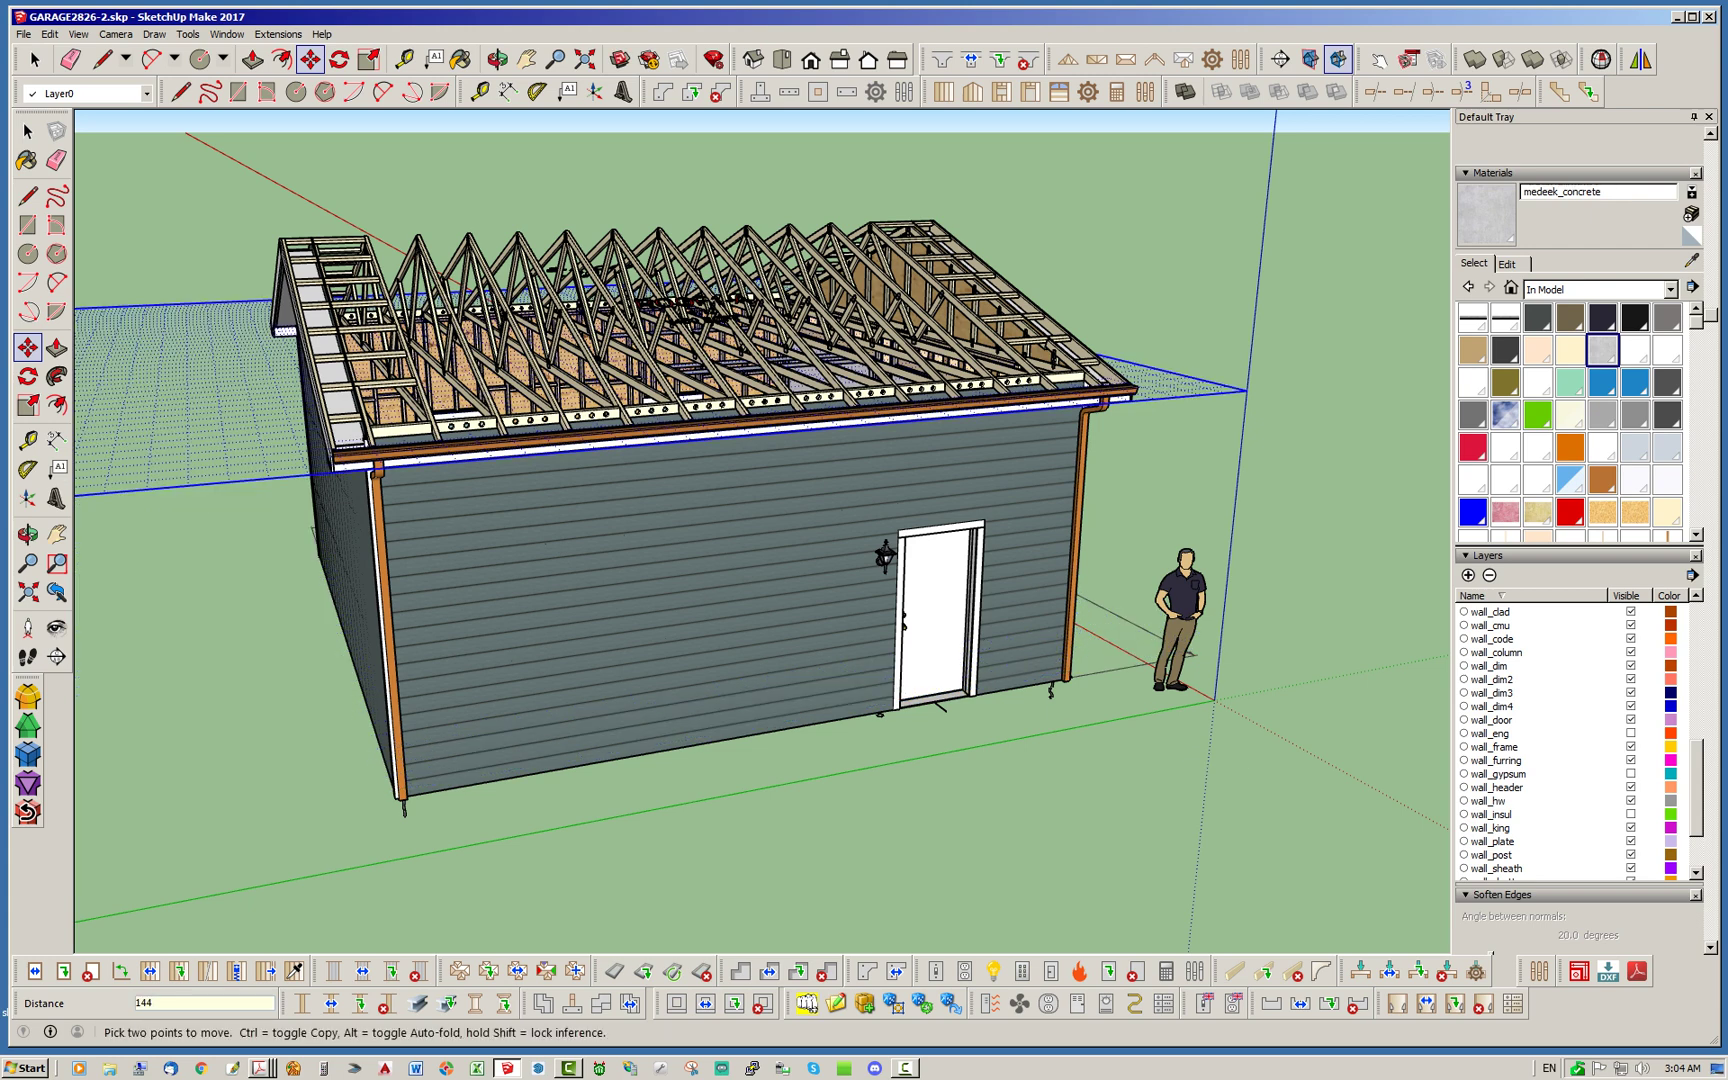
Turn on the visibility of the wall_gypsum layer
{"action": "scroll", "coordinate": [1570, 740], "scroll_direction": "down", "scroll_amount": 3}
{"action": "scroll", "coordinate": [1560, 740], "scroll_direction": "up", "scroll_amount": 2}
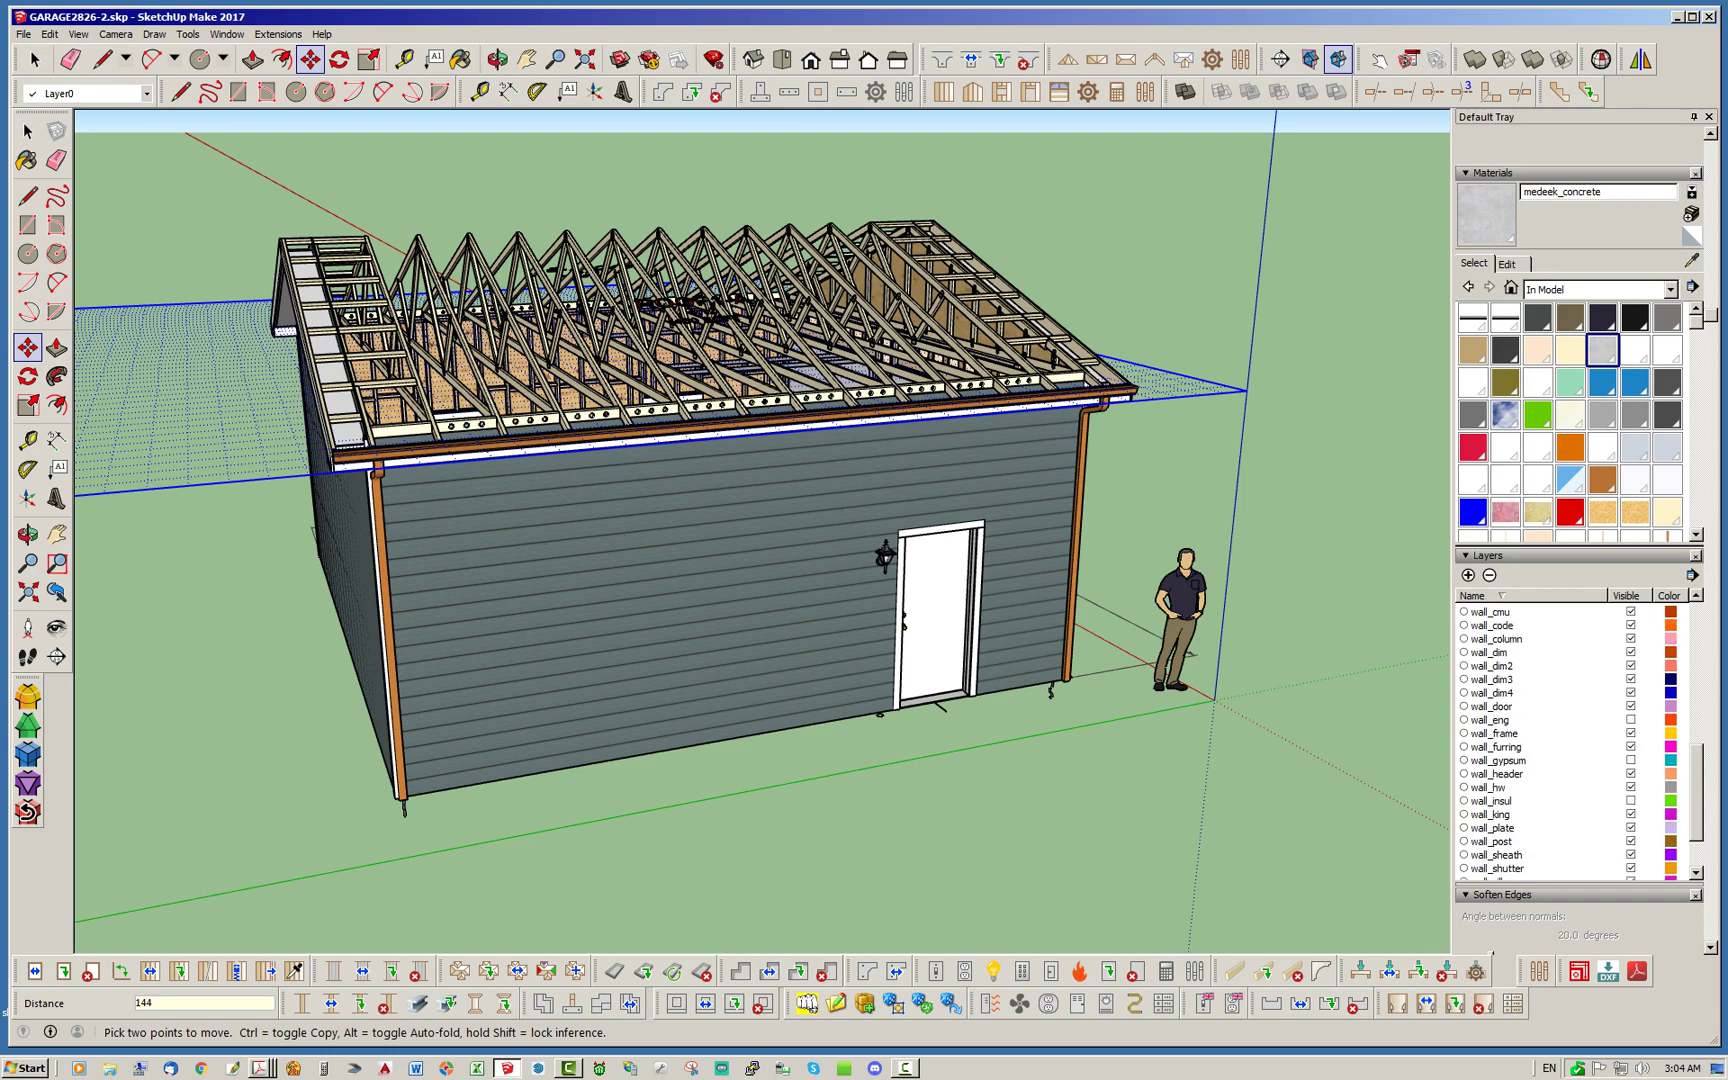
{"action": "left_click", "coordinate": [1500, 760]}
Lower the raised reference grid slightly so it sits just below the gypsum ceiling
{"action": "middle_click_drag", "start_coordinate": [1060, 650], "coordinate": [800, 520]}
{"action": "scroll", "coordinate": [1058, 522], "scroll_direction": "up", "scroll_amount": 5}
{"action": "scroll", "coordinate": [1056, 521], "scroll_direction": "up", "scroll_amount": 4}
{"action": "middle_click_drag", "start_coordinate": [700, 385], "coordinate": [712, 300]}
{"action": "scroll", "coordinate": [712, 298], "scroll_direction": "down", "scroll_amount": 4}
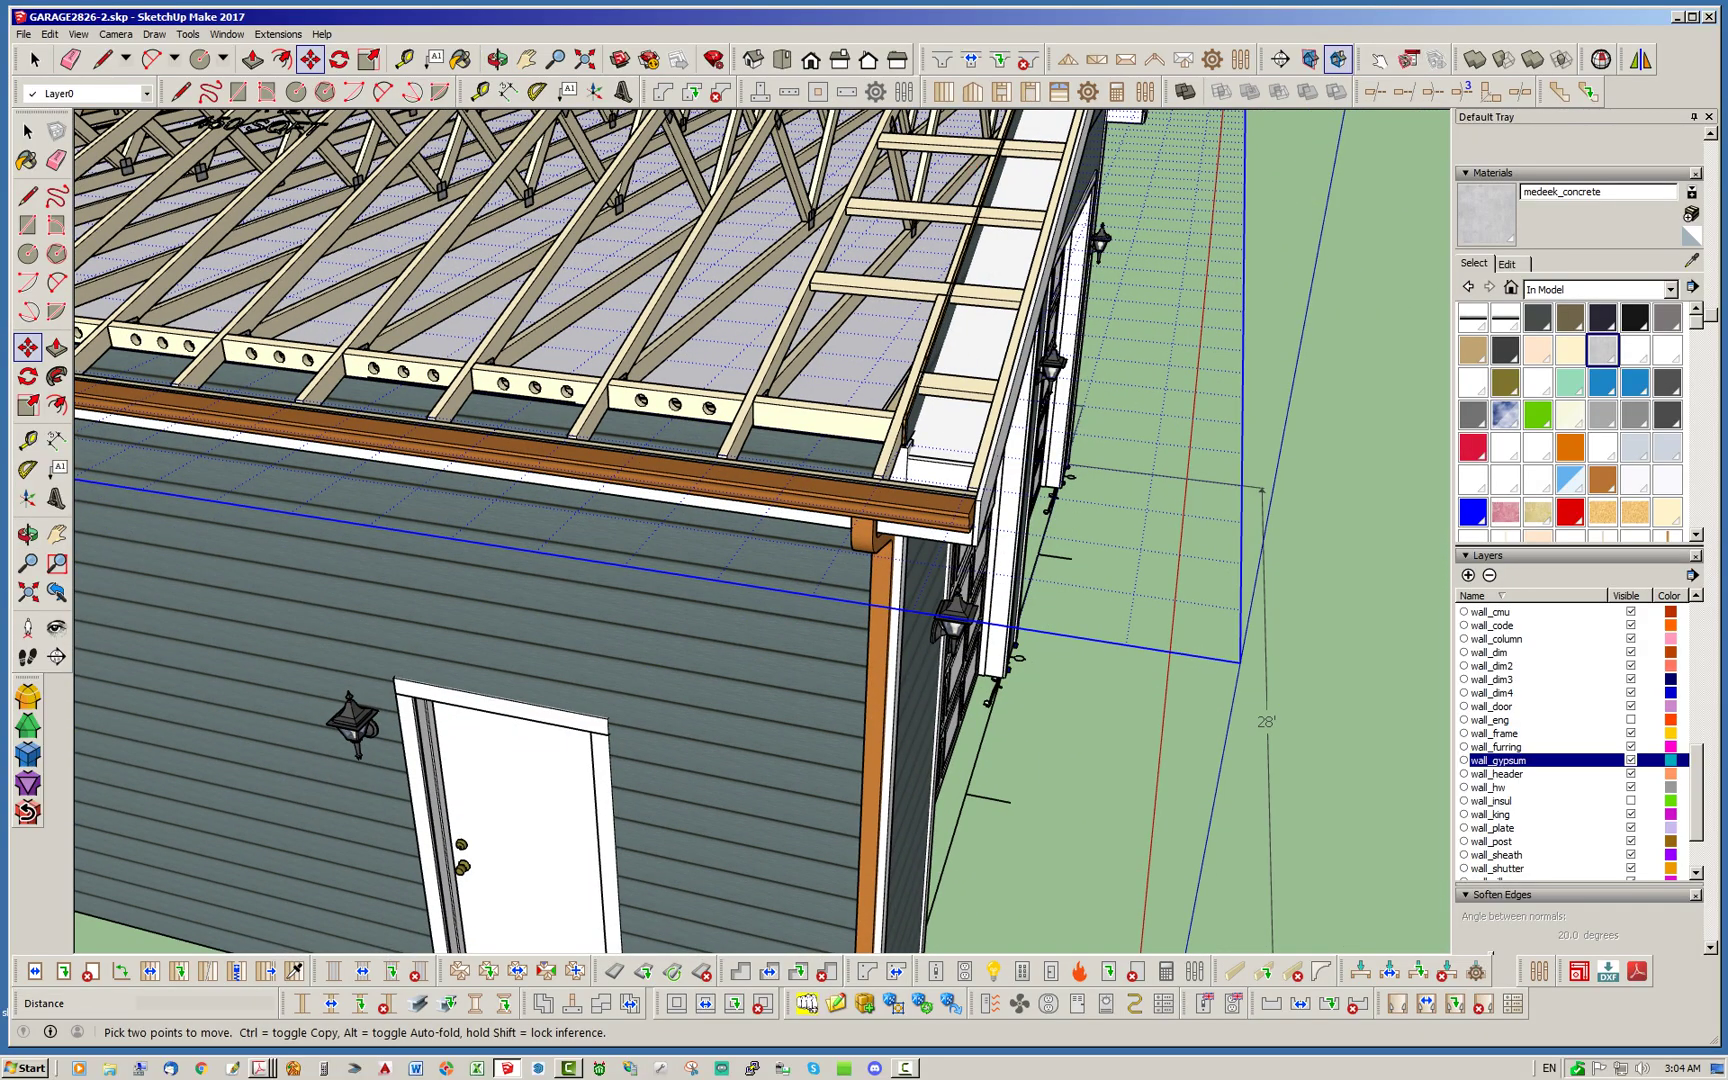
{"action": "left_click", "coordinate": [1356, 380]}
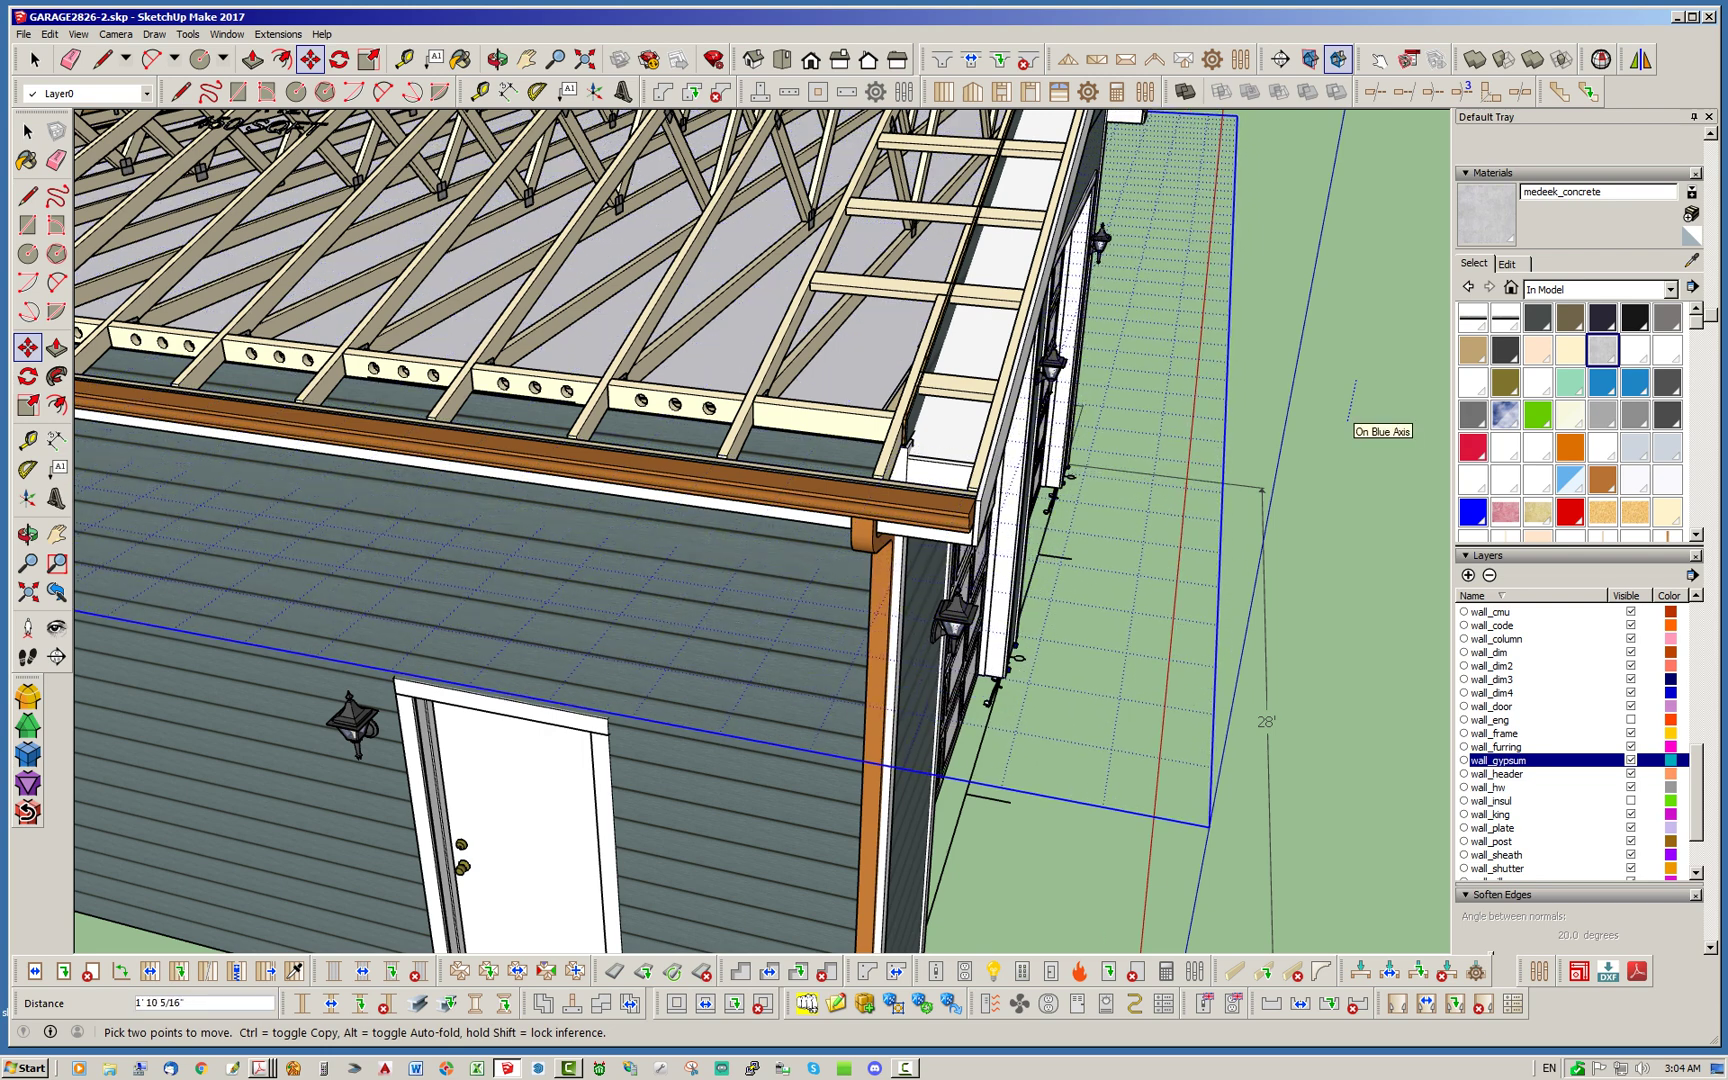
{"action": "type", "text": "."}
{"action": "key", "text": "Return"}
Examine the garage ceiling and the reference grid from below through the open floor
{"action": "middle_click_drag", "start_coordinate": [905, 675], "coordinate": [783, 606]}
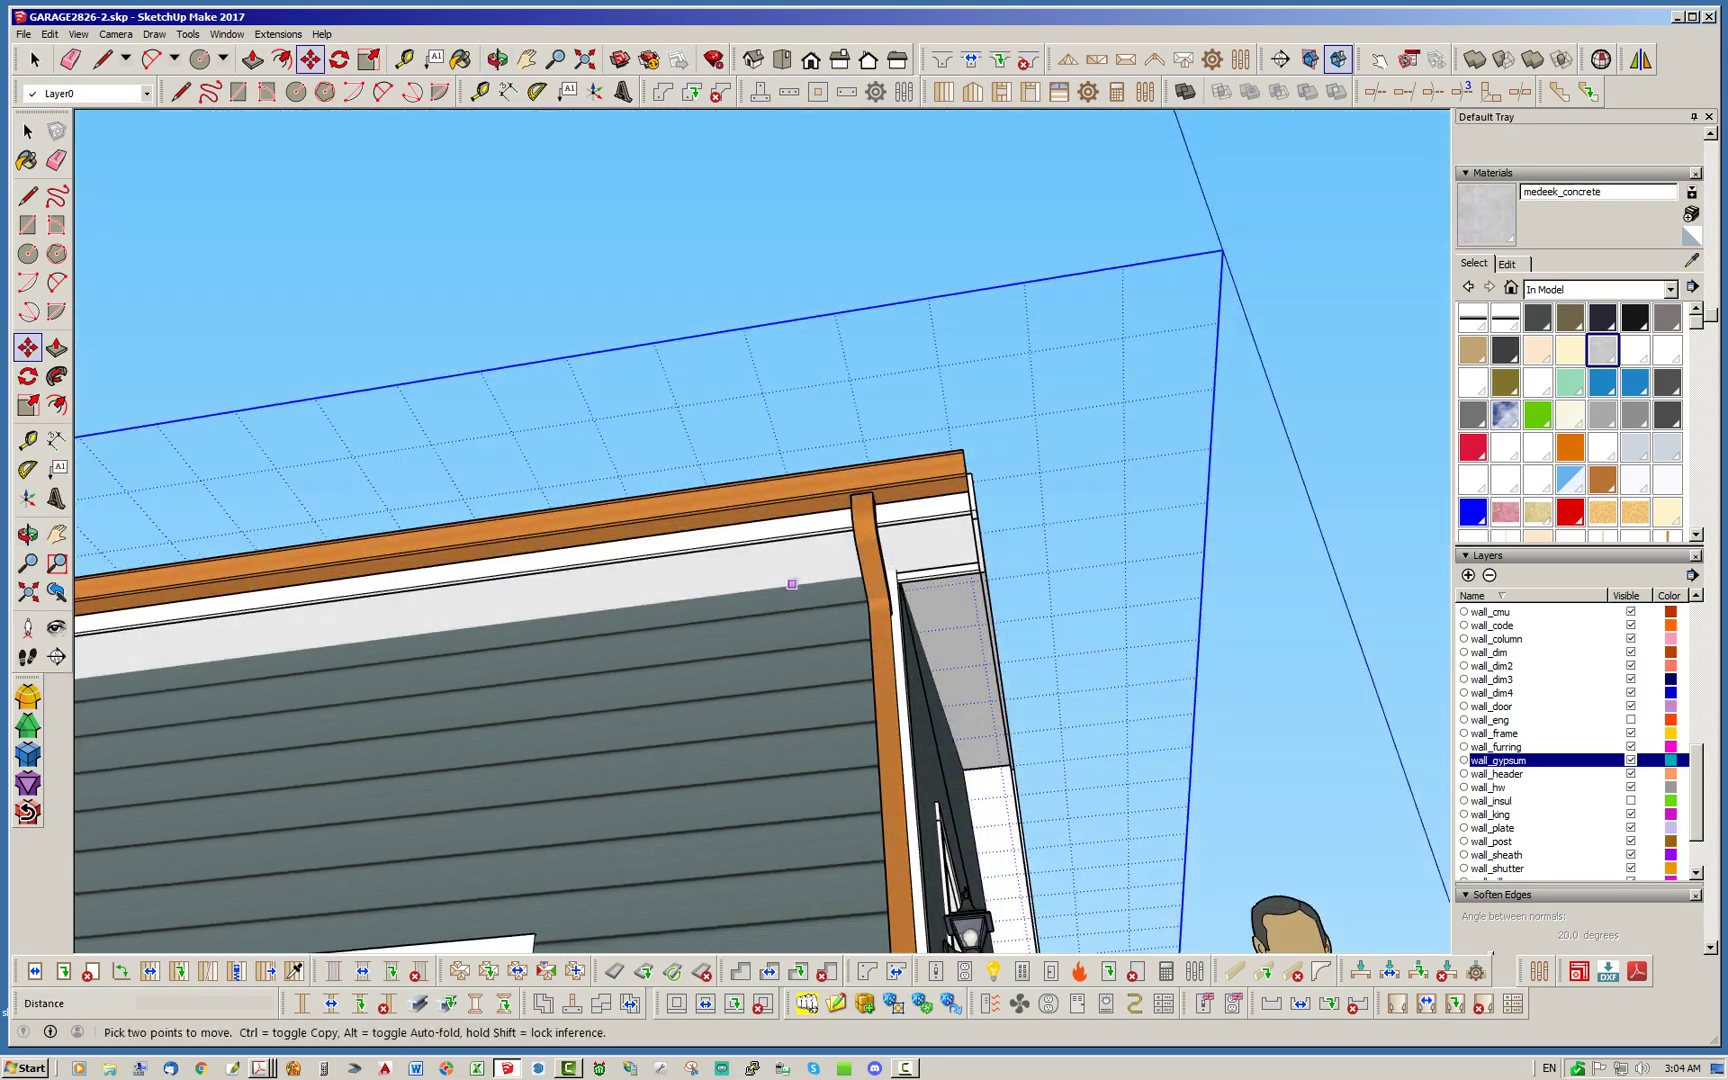
{"action": "scroll", "coordinate": [800, 606], "scroll_direction": "down", "scroll_amount": 9}
{"action": "middle_click_drag", "start_coordinate": [845, 667], "coordinate": [1262, 690]}
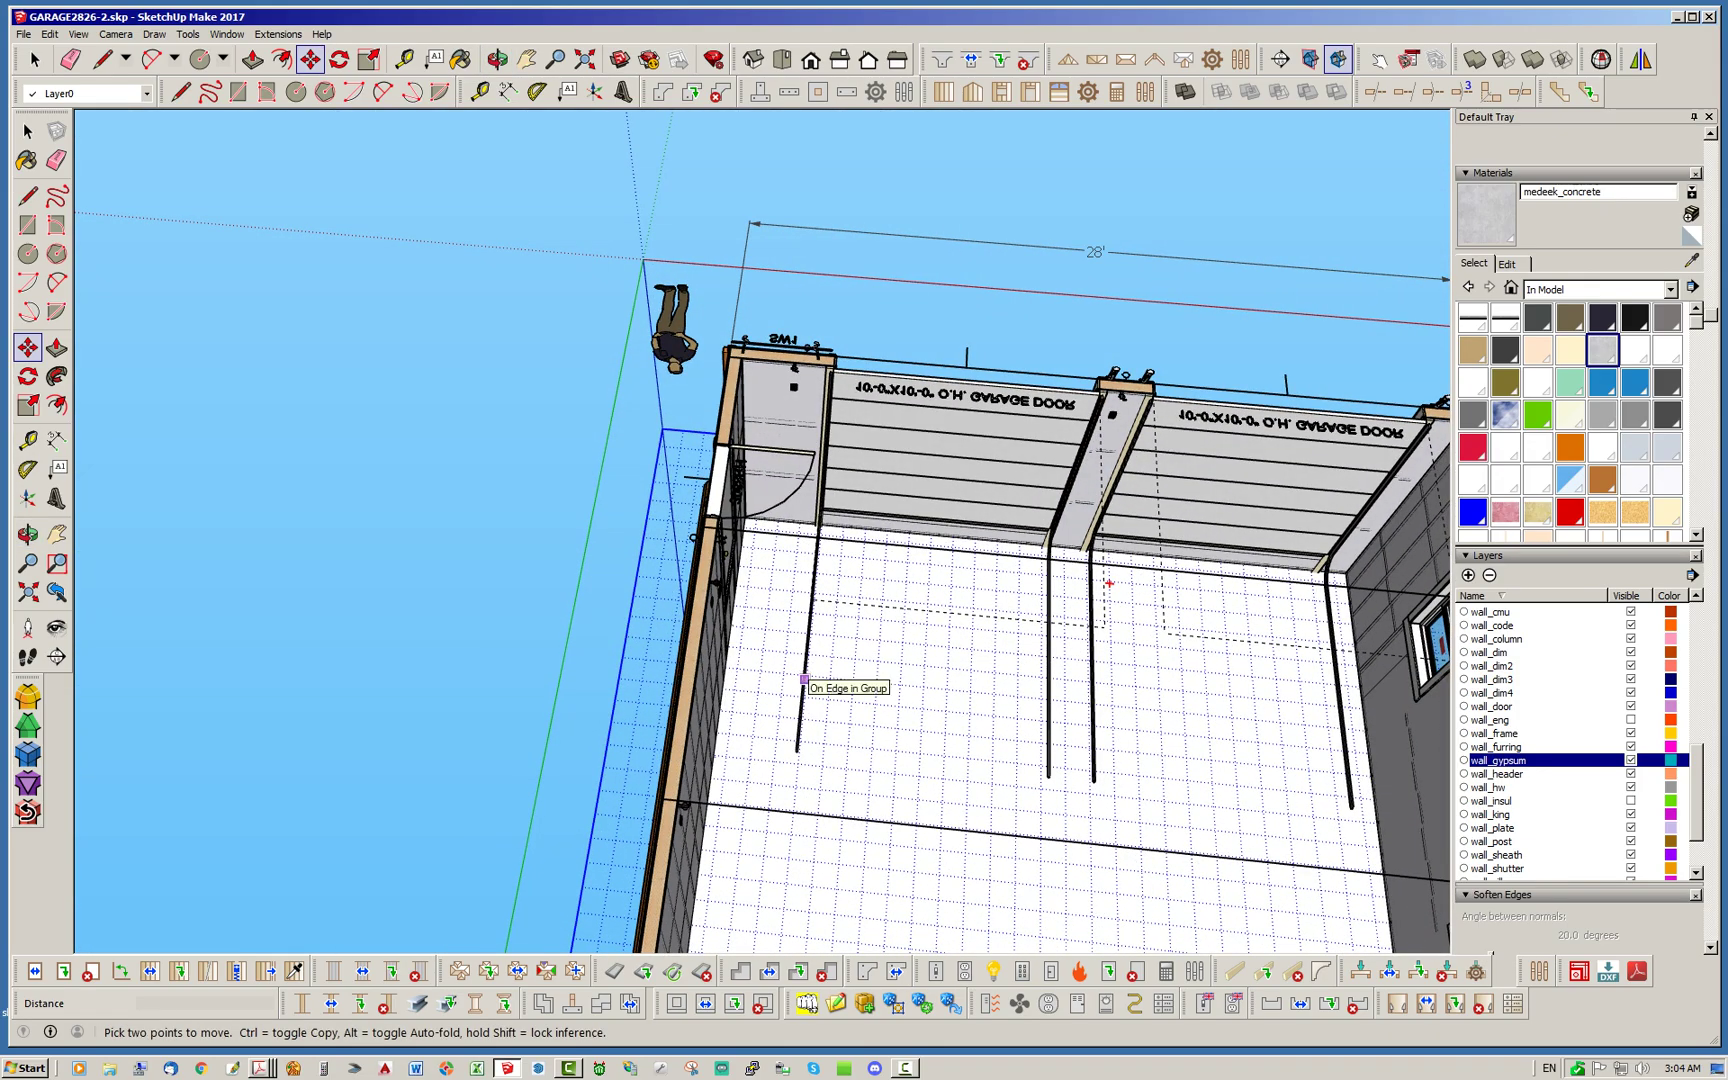
{"action": "scroll", "coordinate": [872, 733], "scroll_direction": "down", "scroll_amount": 3}
{"action": "middle_click_drag", "start_coordinate": [872, 733], "coordinate": [780, 855]}
{"action": "scroll", "coordinate": [1100, 845], "scroll_direction": "up", "scroll_amount": 2}
{"action": "mouse_move", "coordinate": [973, 765]}
{"action": "middle_mouse_down"}
{"action": "mouse_move", "coordinate": [1003, 806]}
{"action": "mouse_move", "coordinate": [985, 788]}
{"action": "middle_mouse_up"}
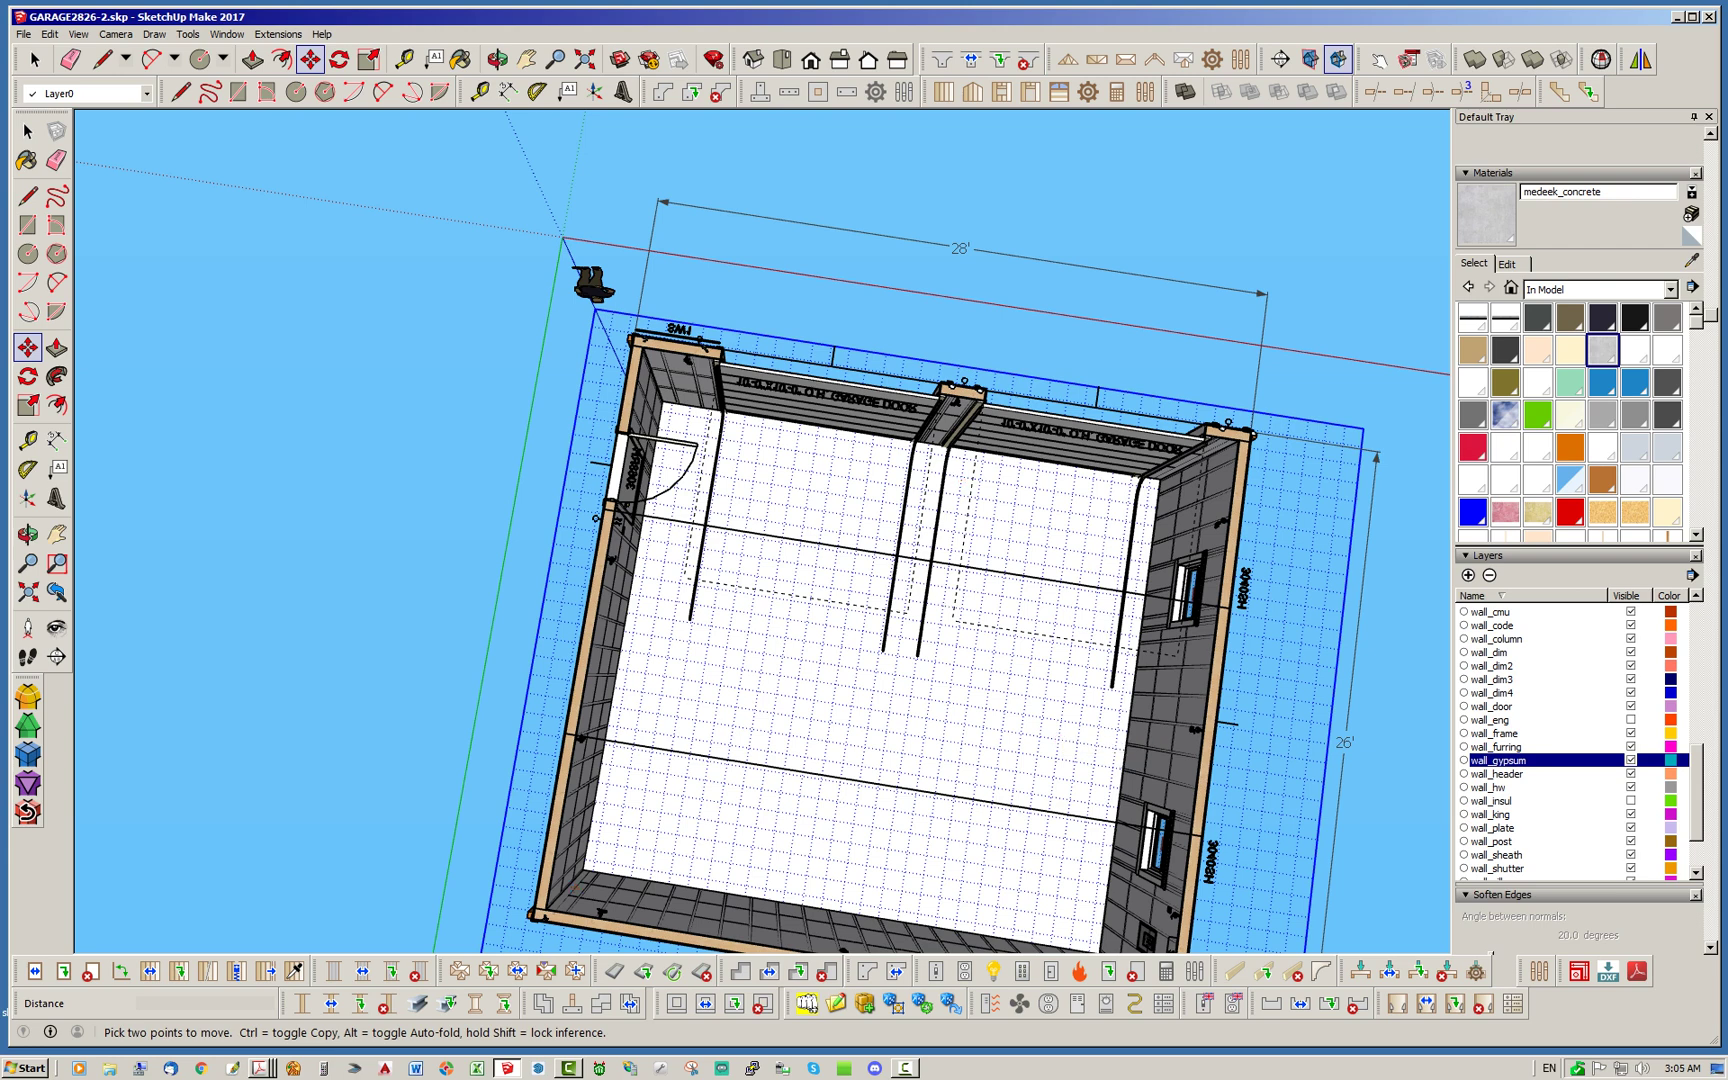
{"action": "left_click", "coordinate": [993, 970]}
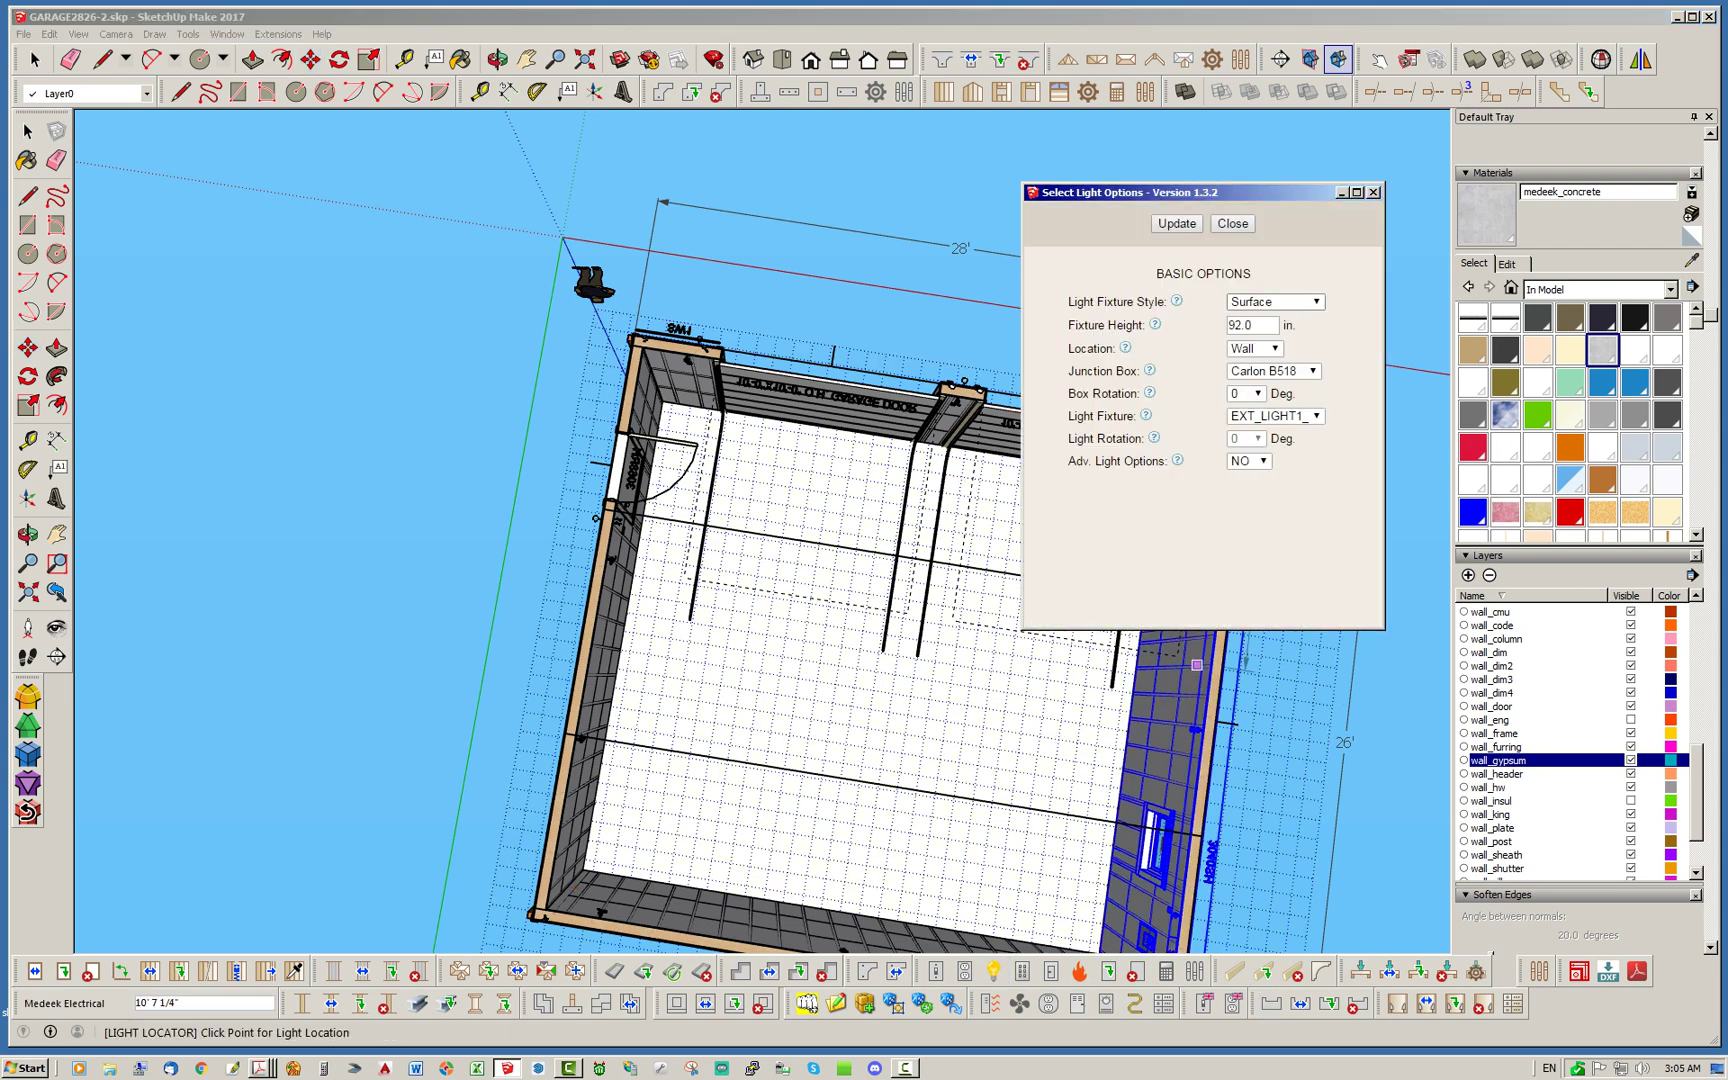
{"action": "left_click", "coordinate": [1275, 301]}
{"action": "left_click", "coordinate": [1275, 302]}
{"action": "left_click", "coordinate": [1254, 348]}
{"action": "left_click", "coordinate": [1249, 380]}
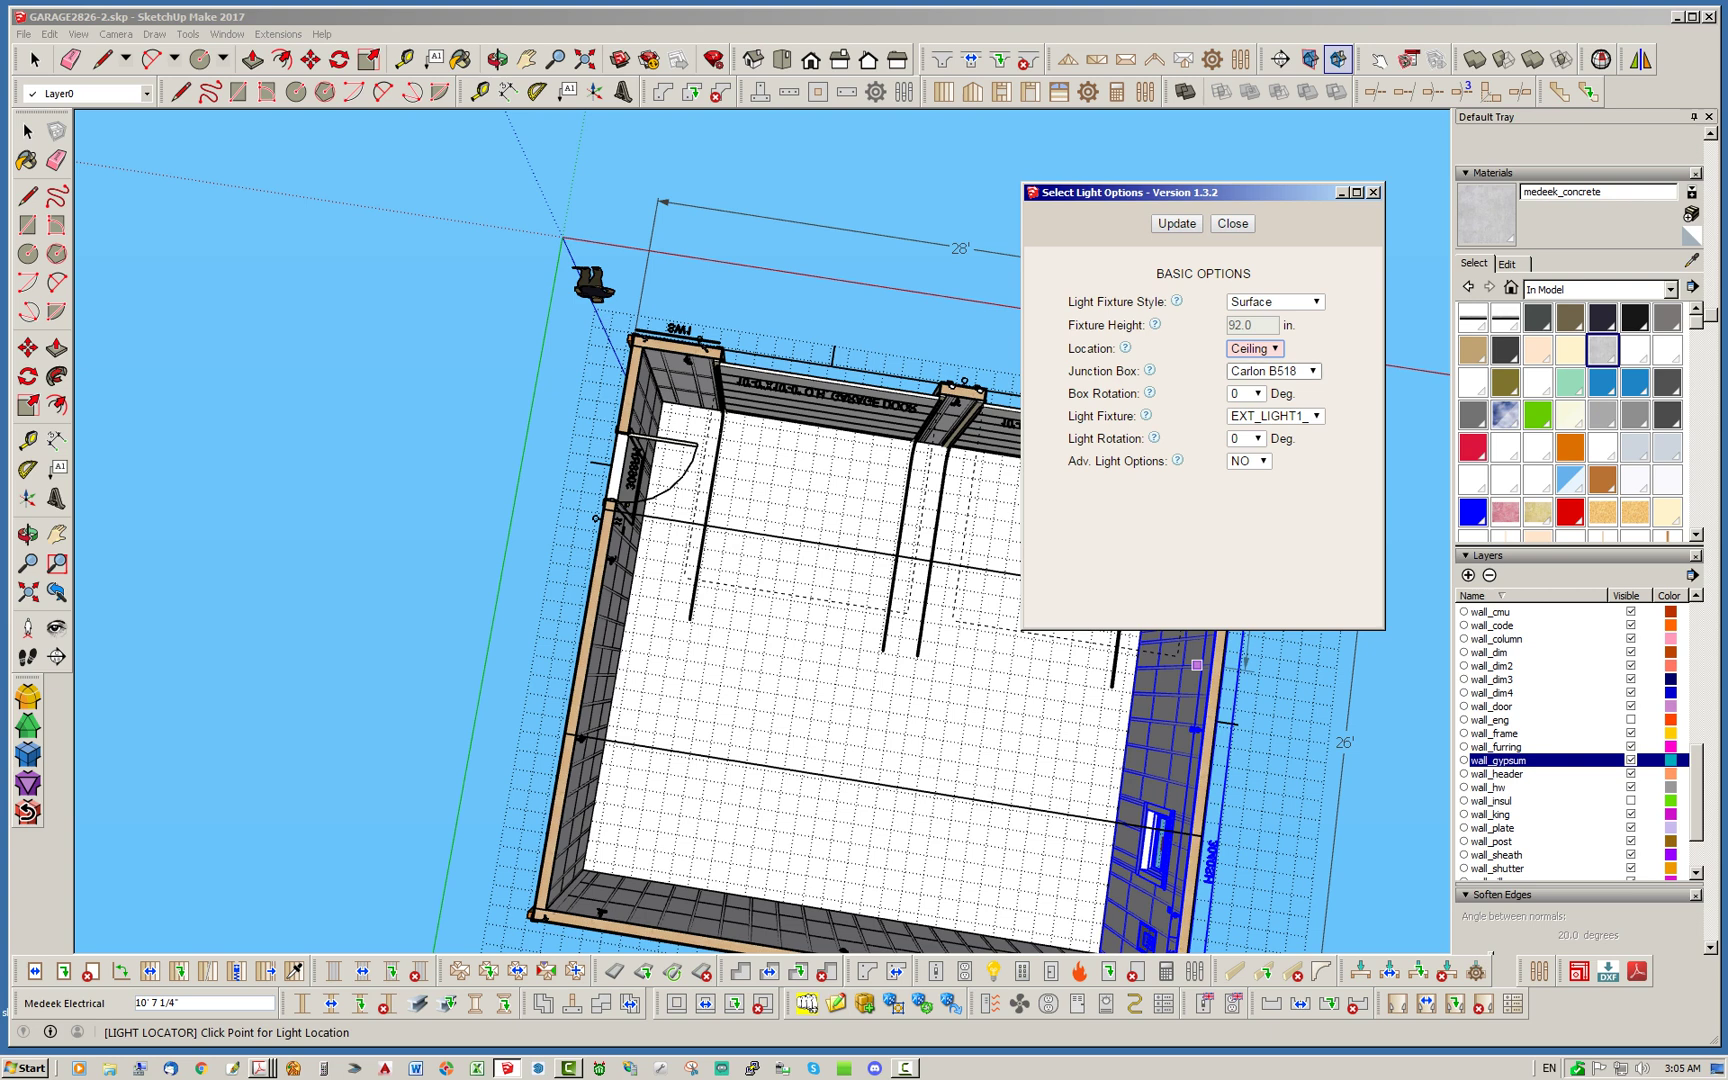
{"action": "left_click", "coordinate": [1272, 371]}
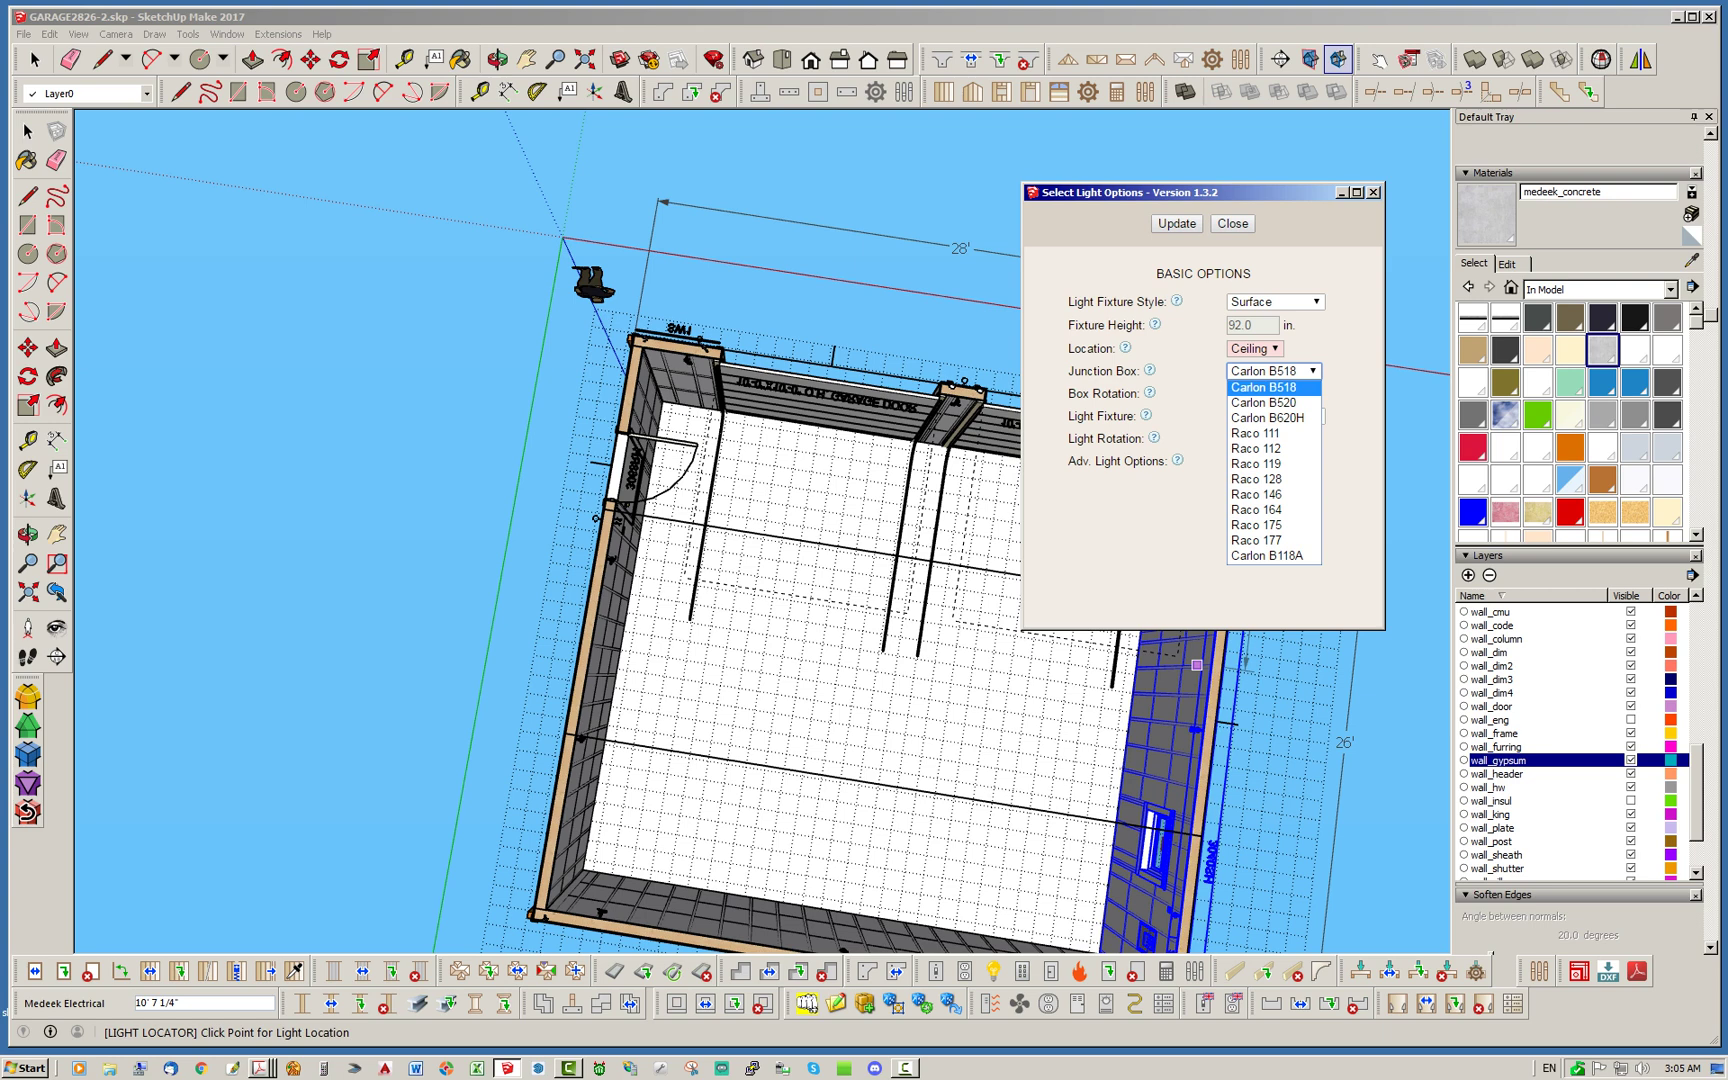
{"action": "left_click", "coordinate": [1273, 373]}
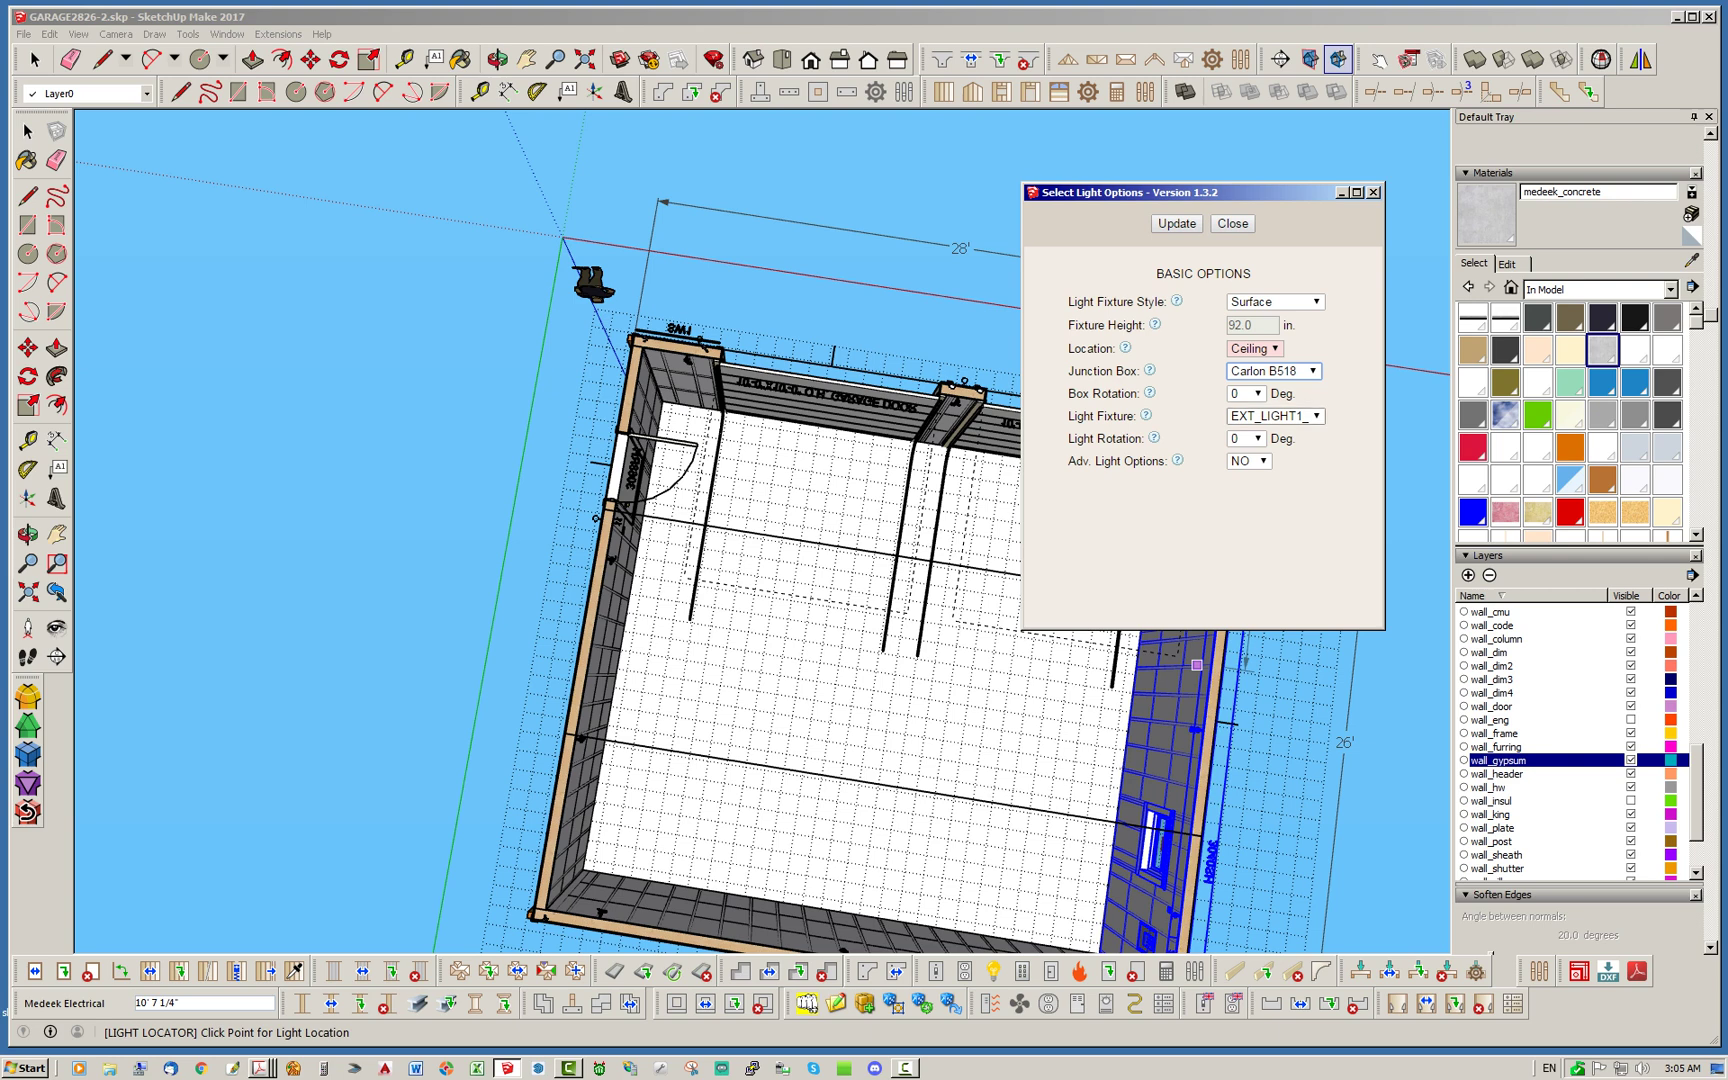
{"action": "left_click", "coordinate": [1272, 415]}
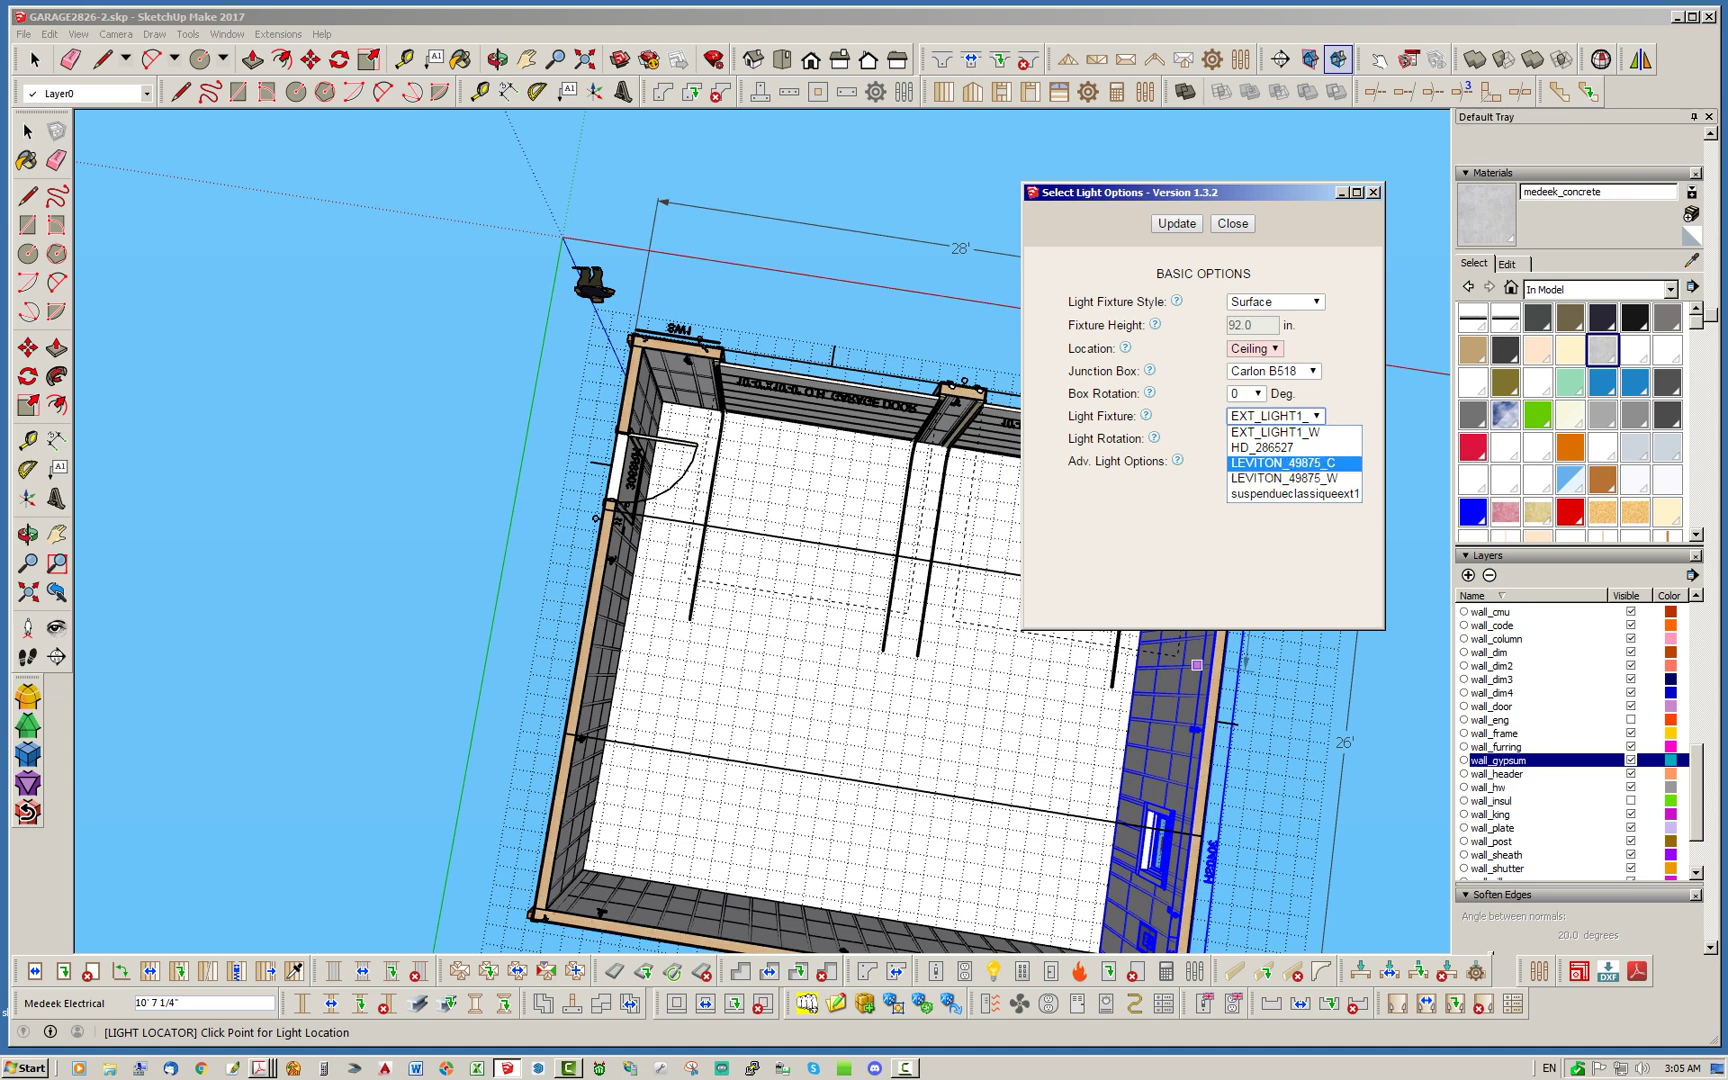
{"action": "left_click", "coordinate": [1293, 463]}
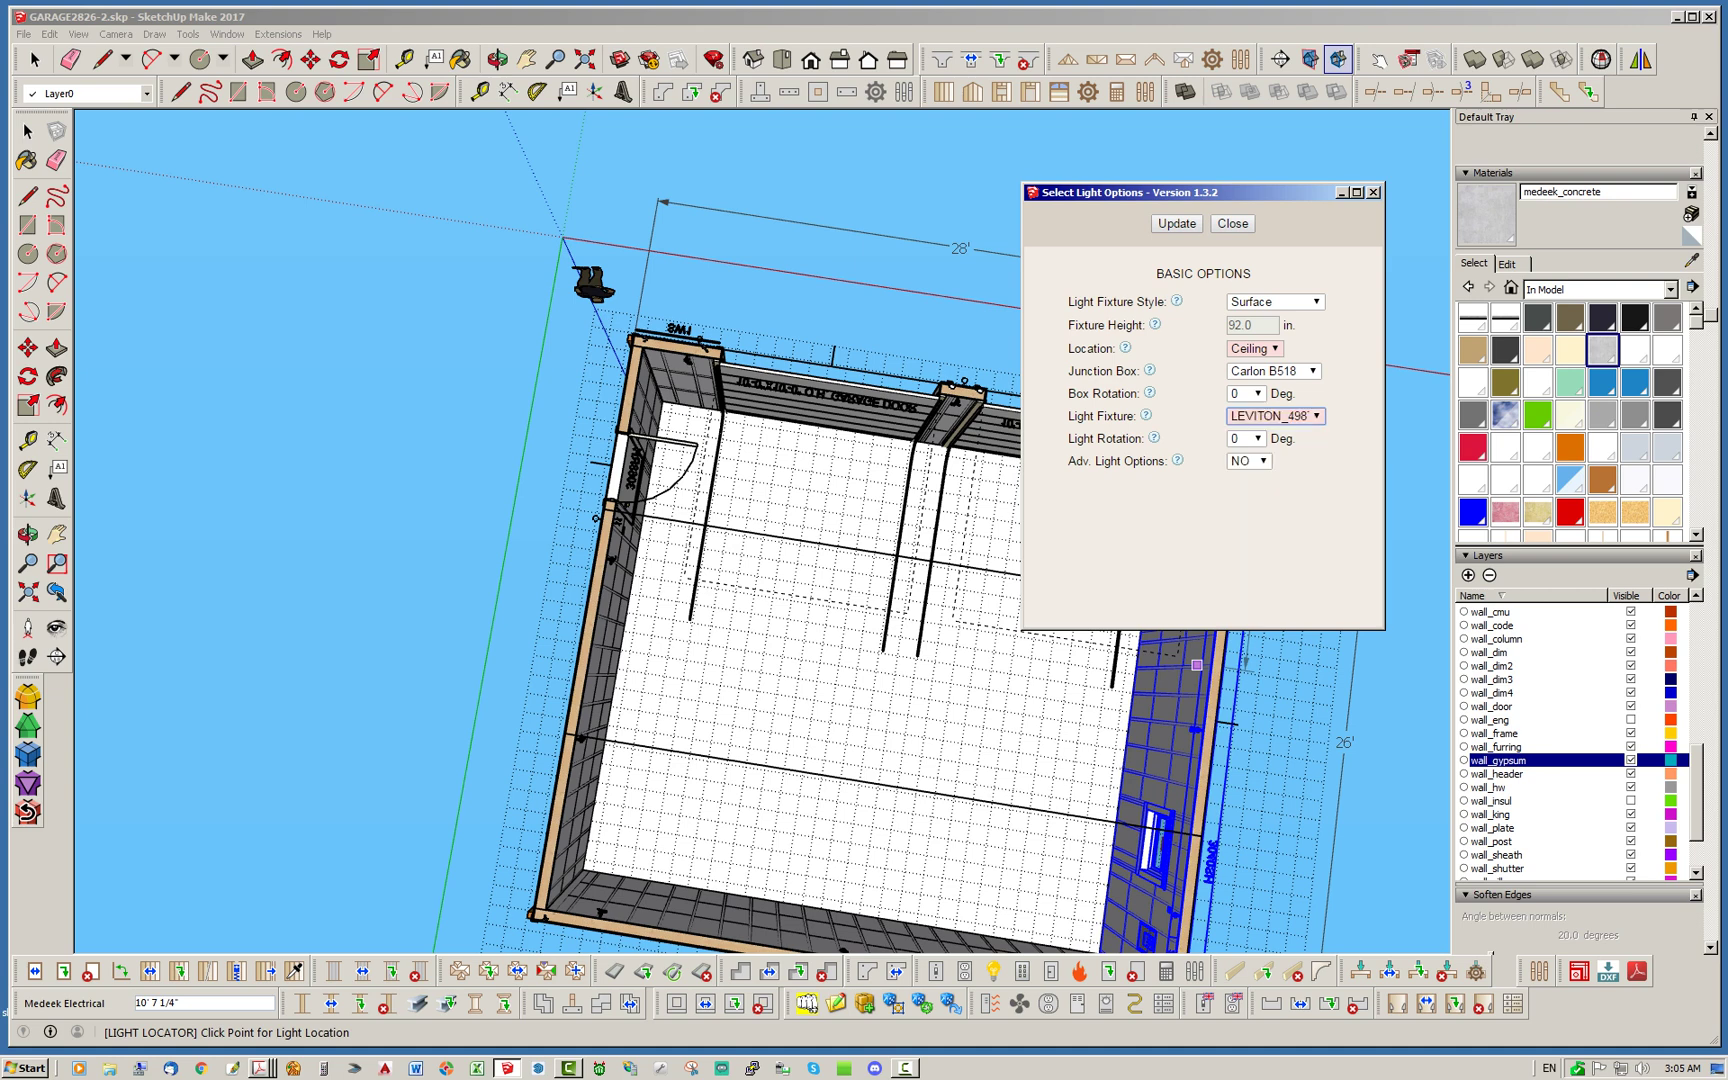
{"action": "left_click", "coordinate": [1176, 223]}
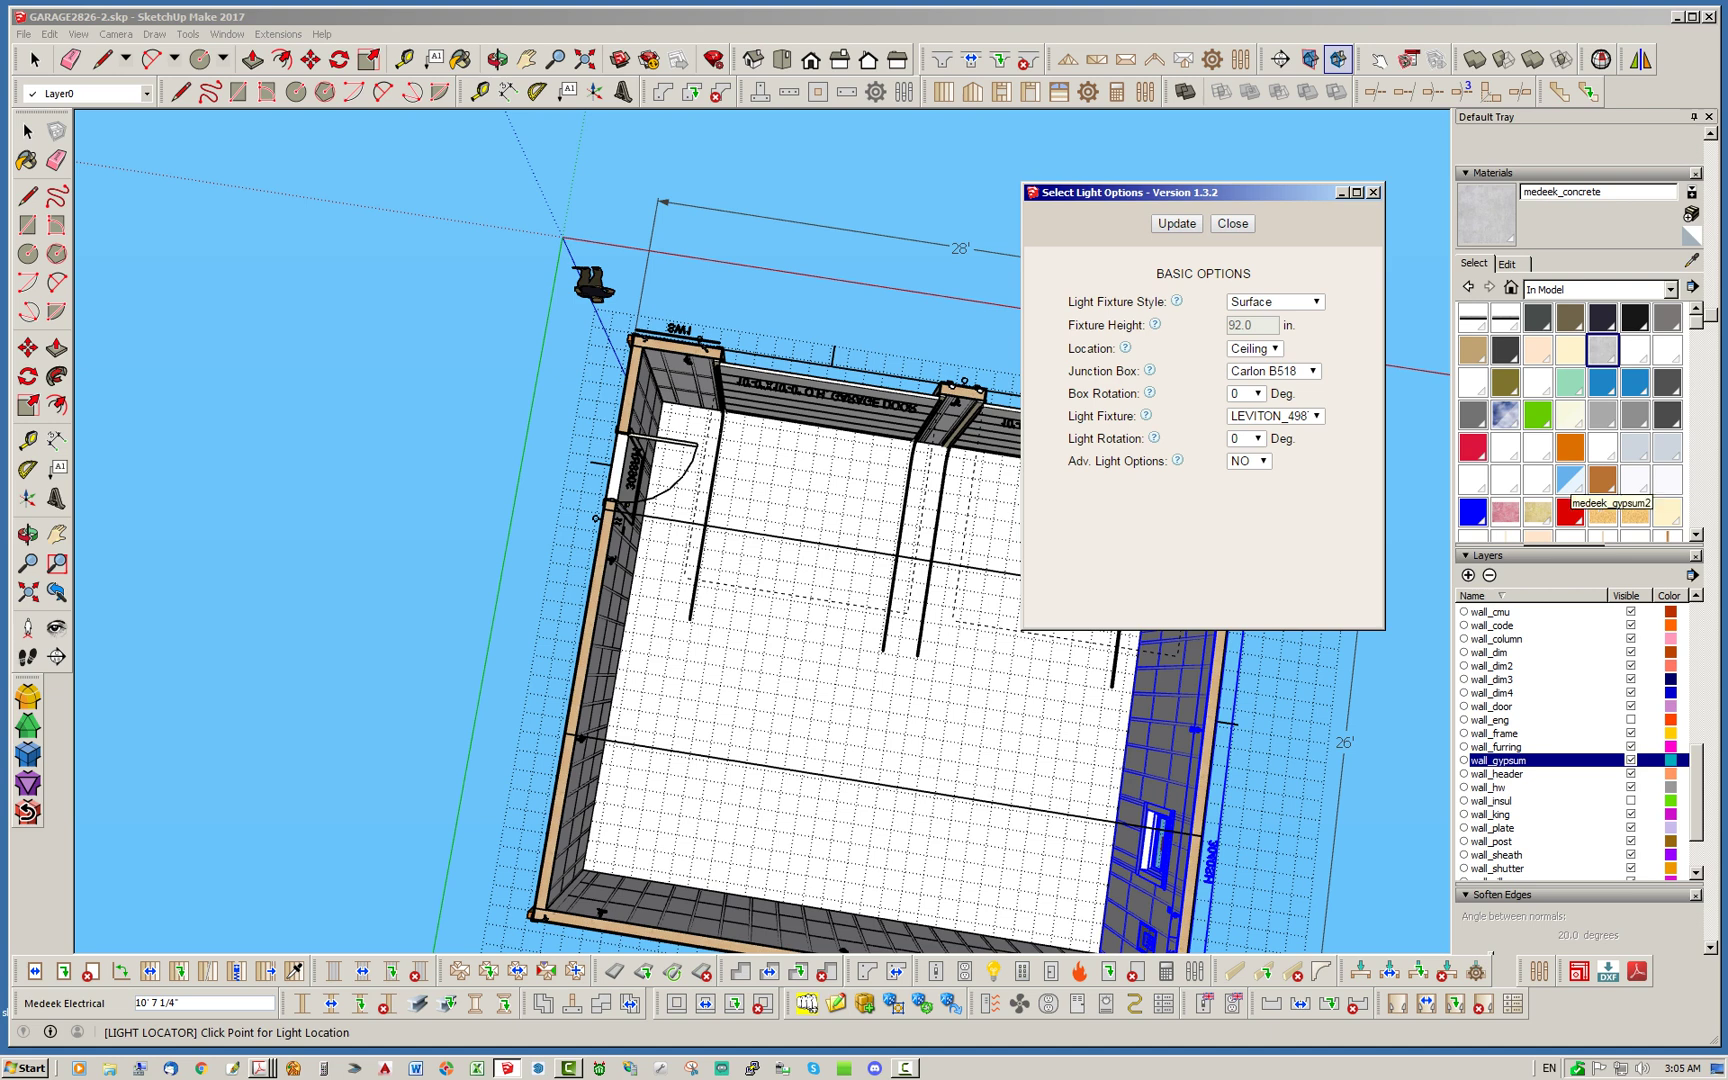
Make the medeek_gypsum material translucent by setting its opacity to 58
{"action": "left_click", "coordinate": [1634, 482]}
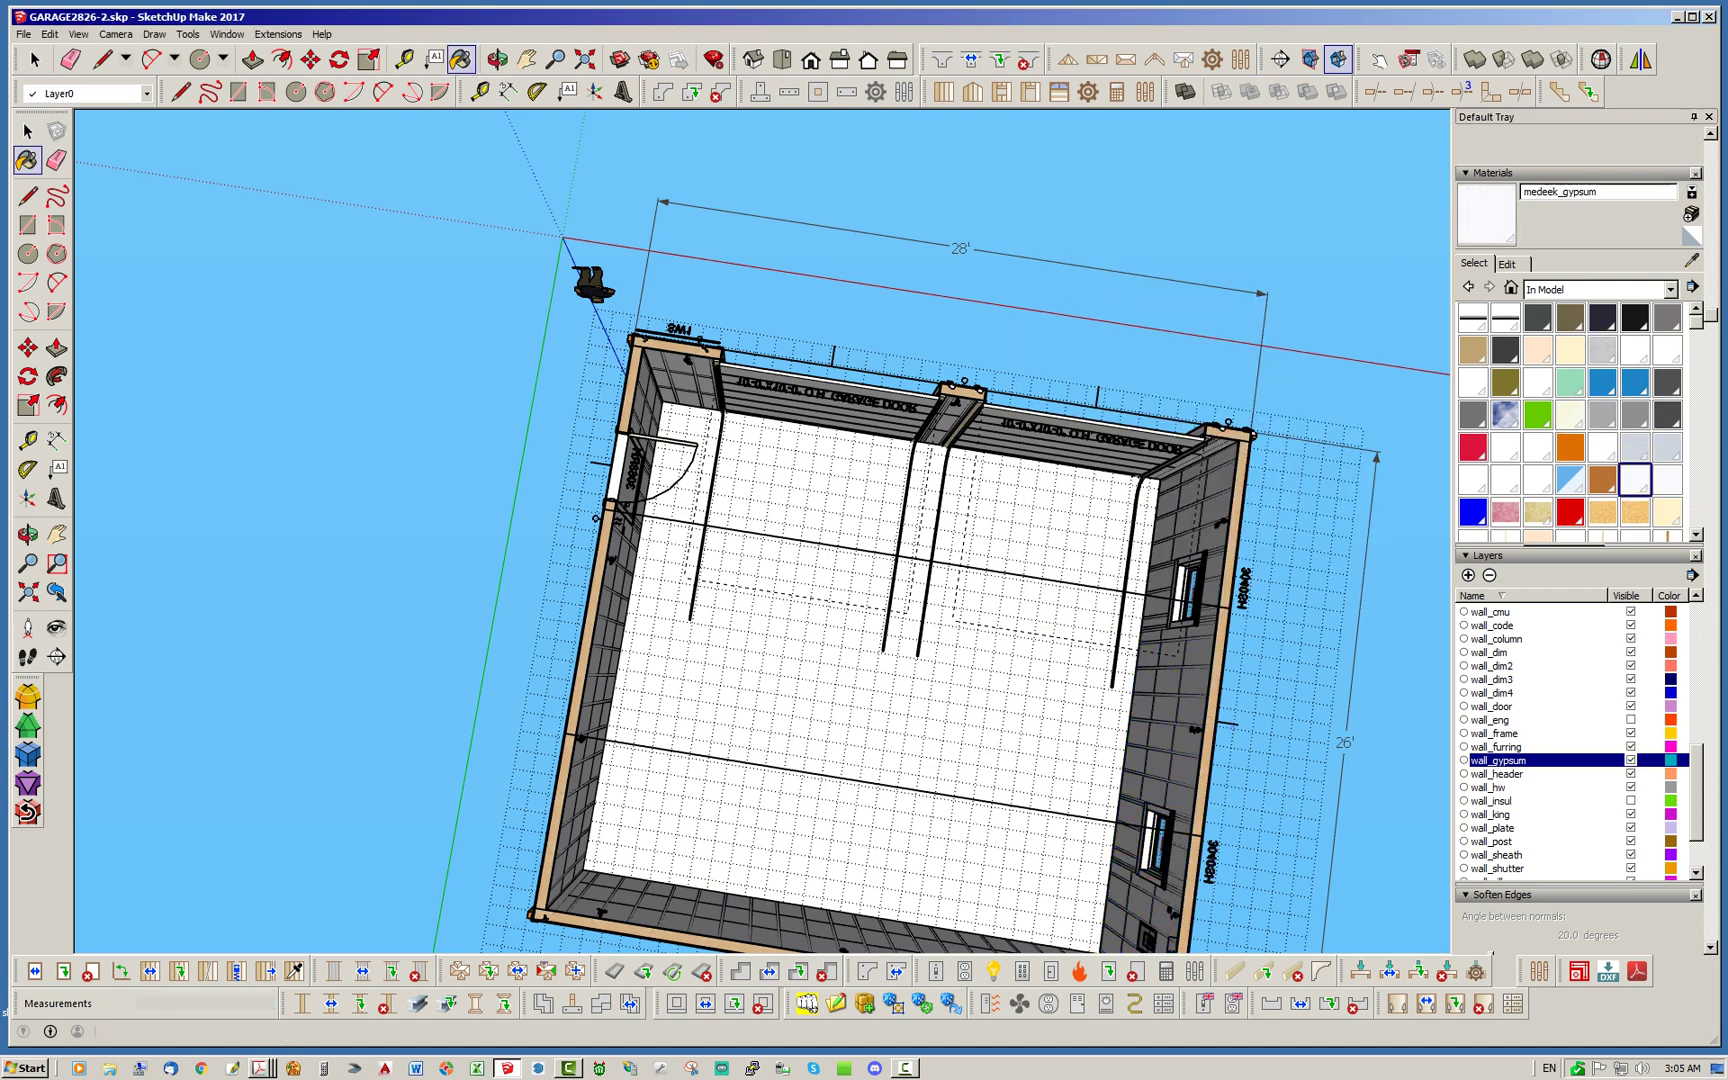
{"action": "left_click", "coordinate": [1507, 264]}
{"action": "left_click", "coordinate": [1544, 541]}
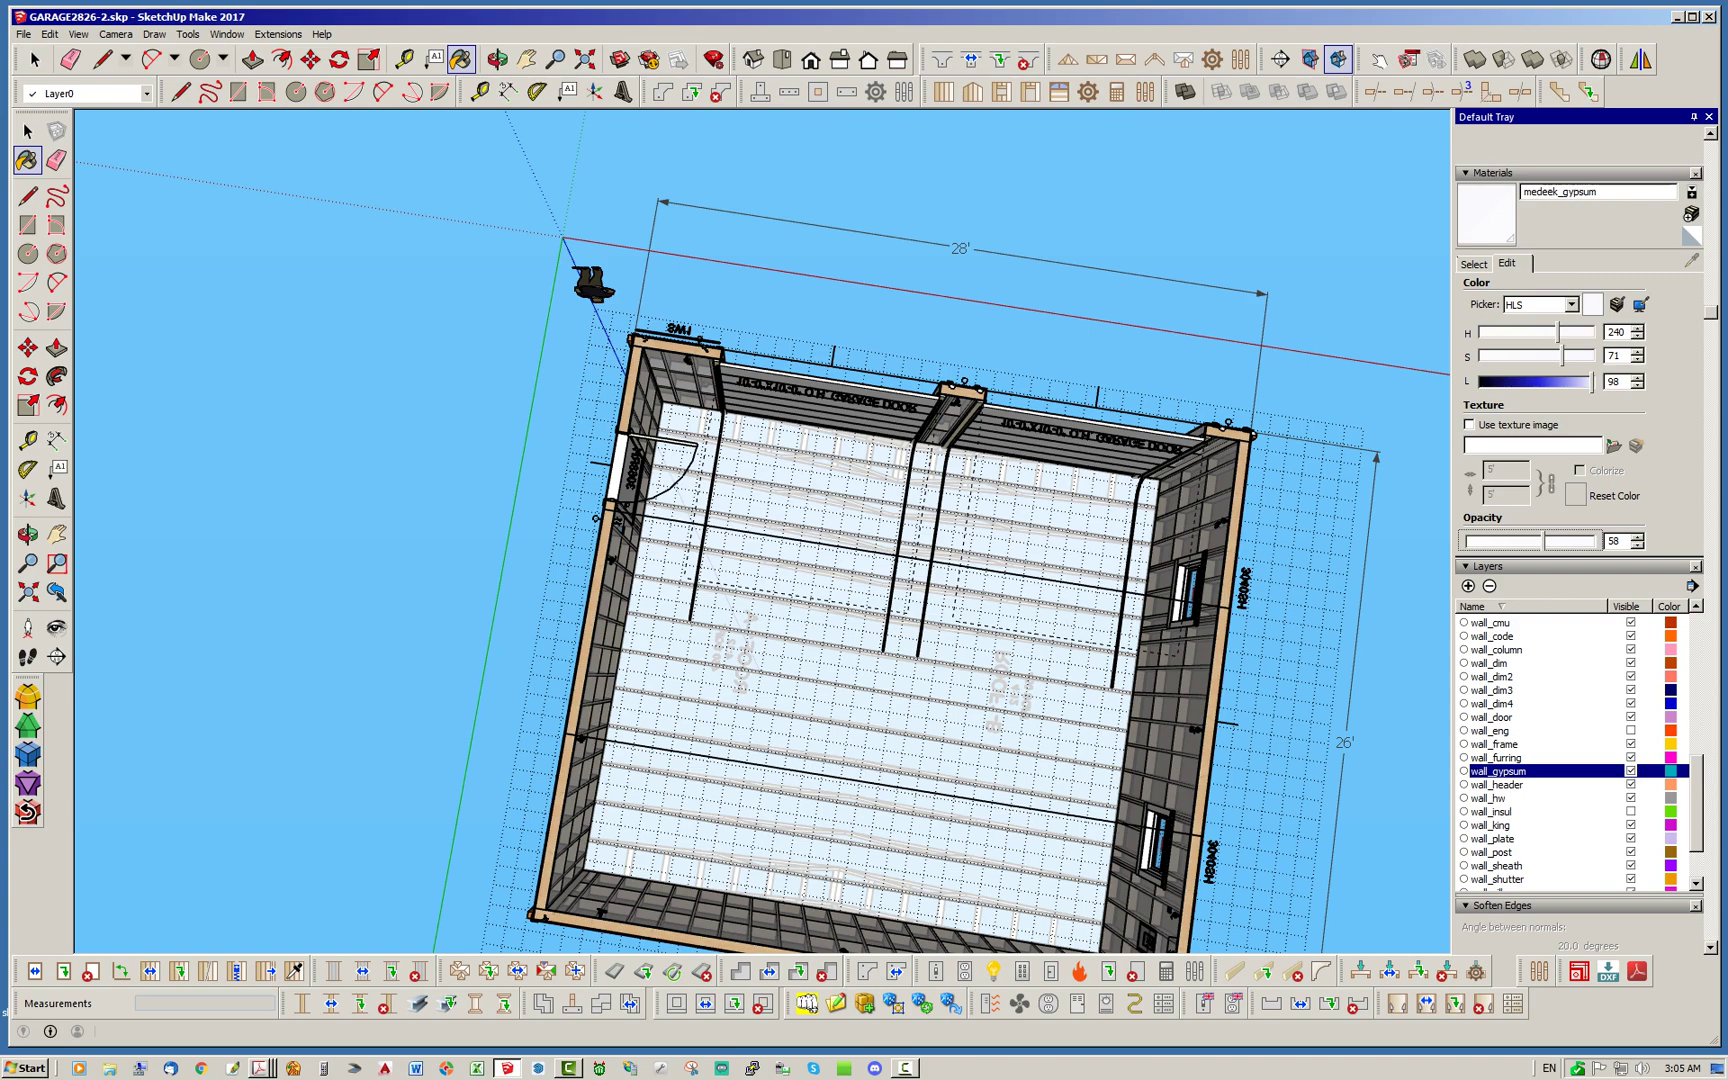
Start a new light on the garage ceiling and set its fixture to LEVITON_49875_C
{"action": "middle_click_drag", "start_coordinate": [900, 600], "coordinate": [796, 508]}
{"action": "scroll", "coordinate": [828, 725], "scroll_direction": "up", "scroll_amount": 5}
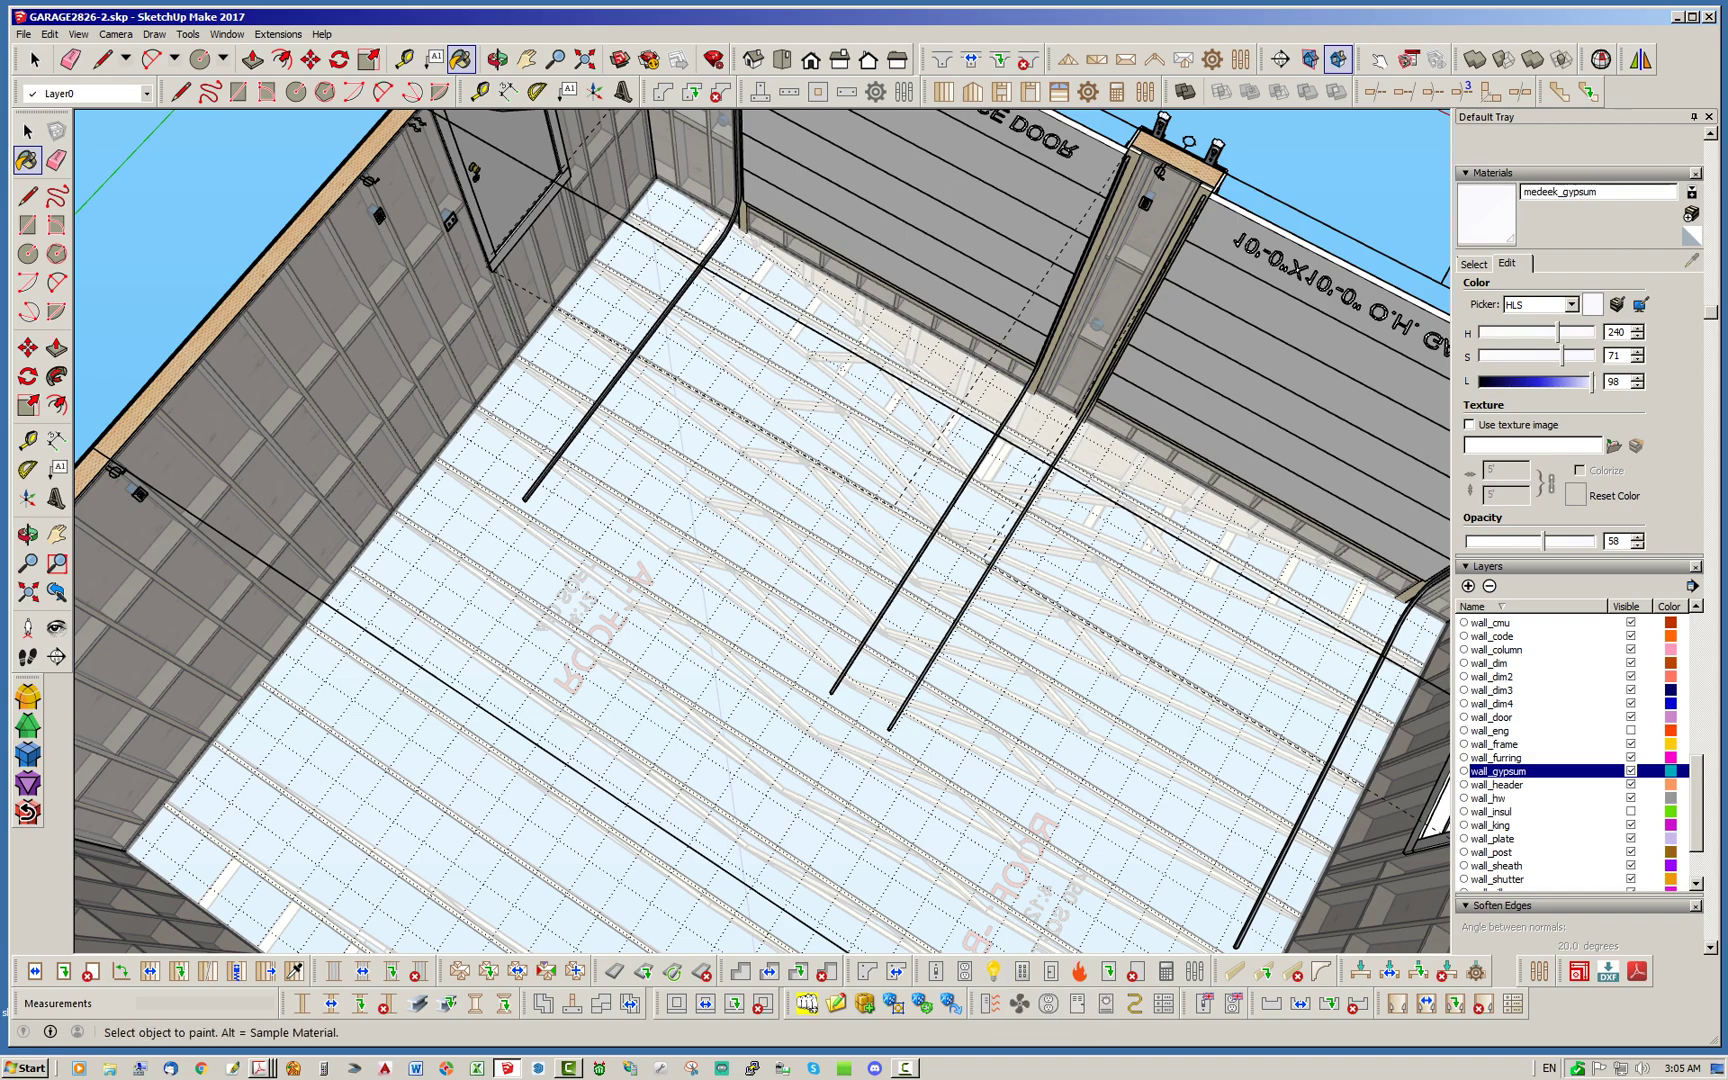
{"action": "mouse_move", "coordinate": [864, 17]}
{"action": "left_mouse_down"}
{"action": "mouse_move", "coordinate": [882, 336]}
{"action": "mouse_move", "coordinate": [856, 386]}
{"action": "mouse_move", "coordinate": [860, 20]}
{"action": "left_mouse_up"}
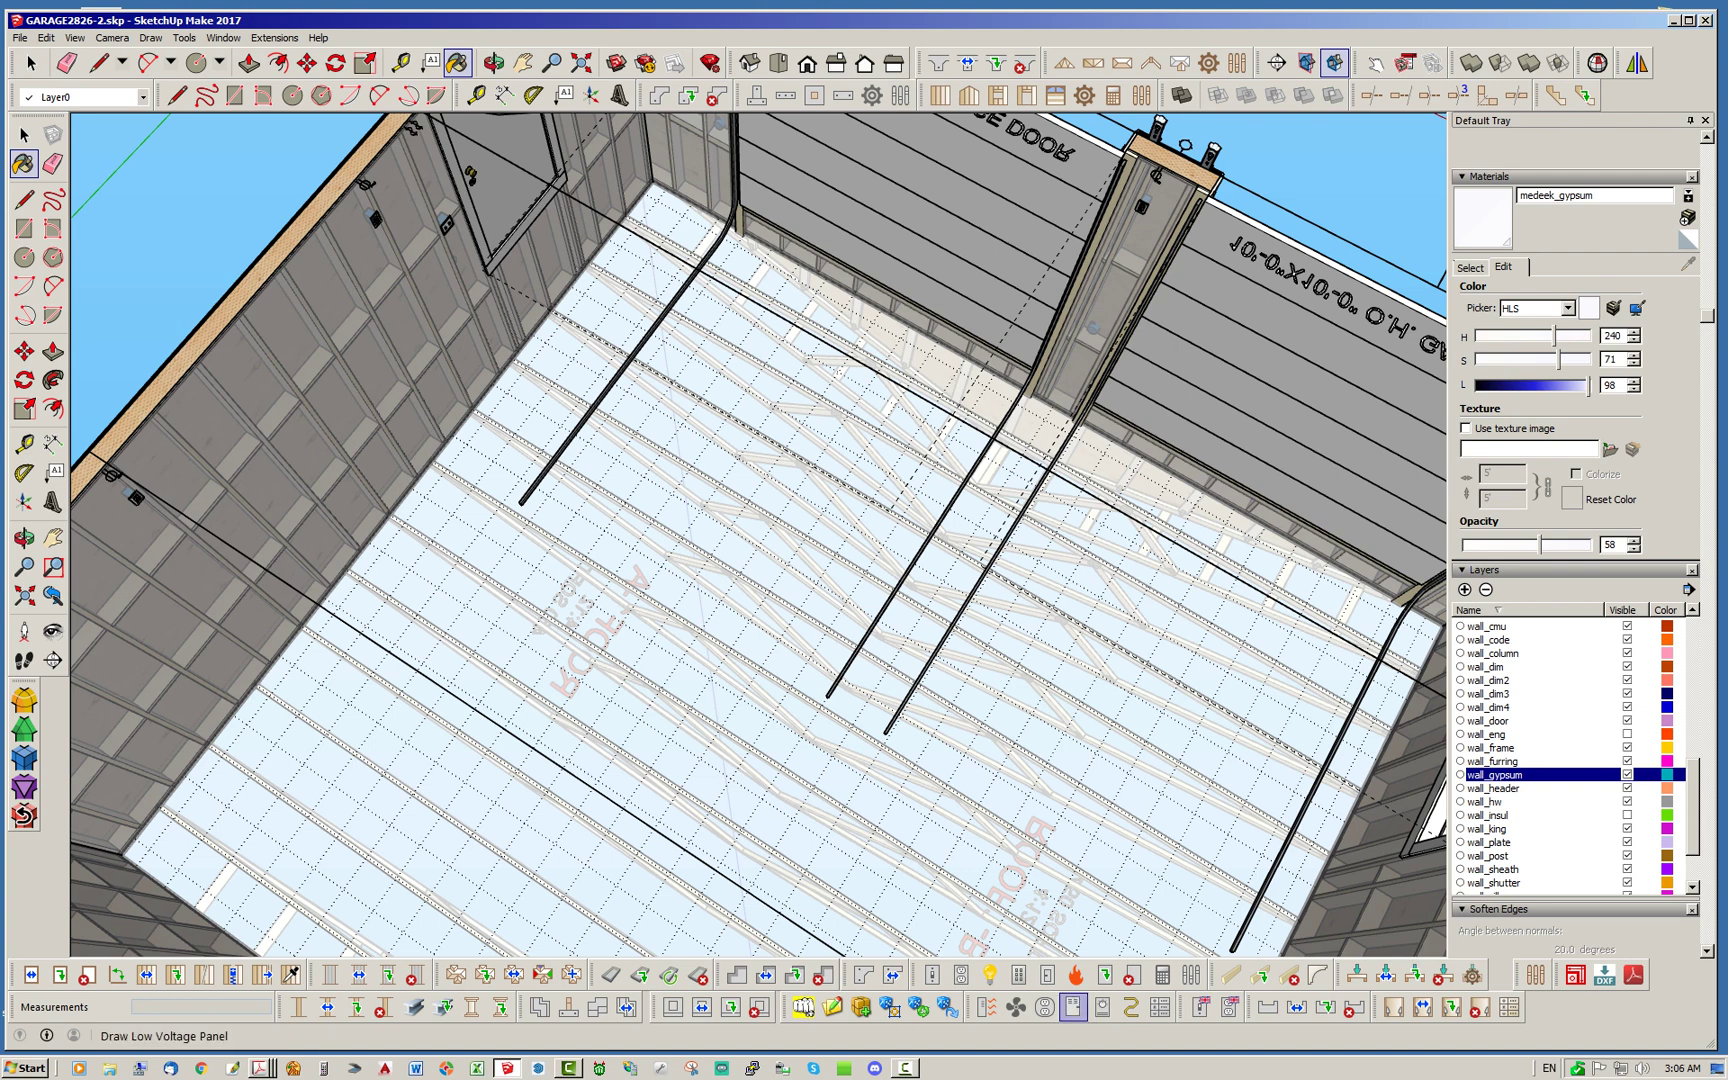
{"action": "left_click", "coordinate": [989, 975]}
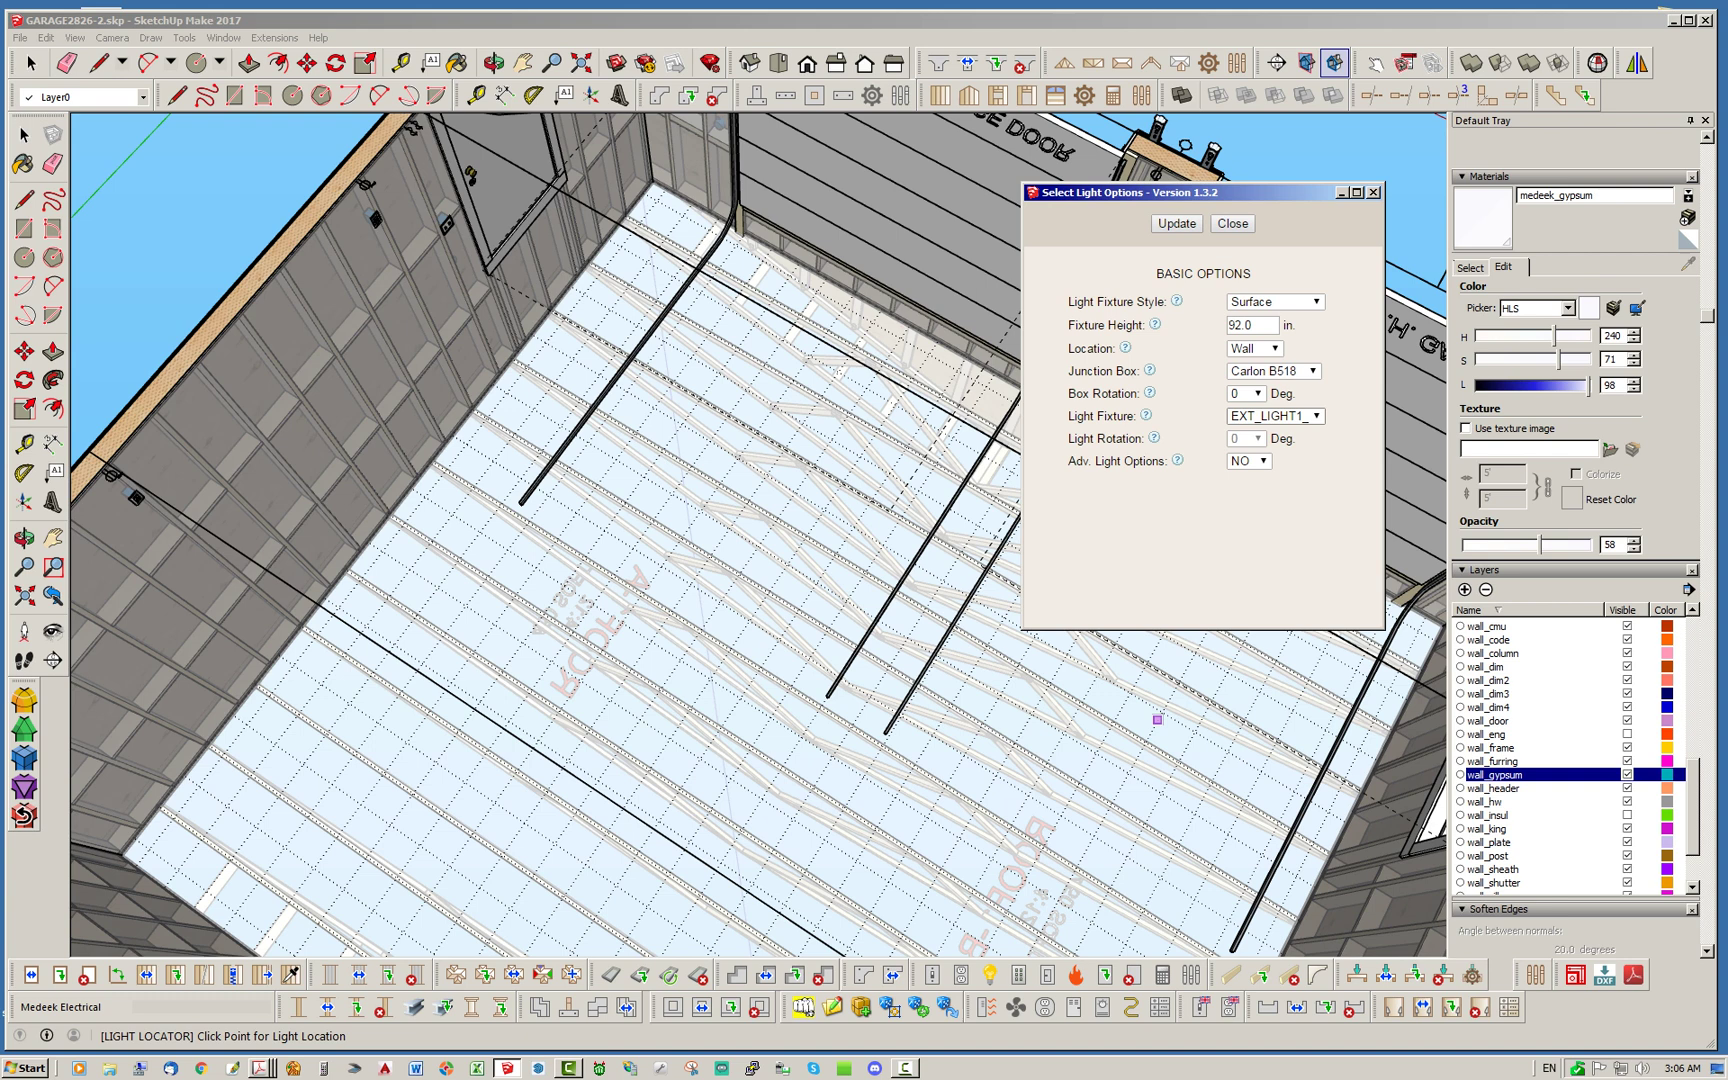
{"action": "left_click", "coordinate": [1275, 415]}
{"action": "key", "text": "Down"}
{"action": "key", "text": "Down"}
{"action": "key", "text": "Return"}
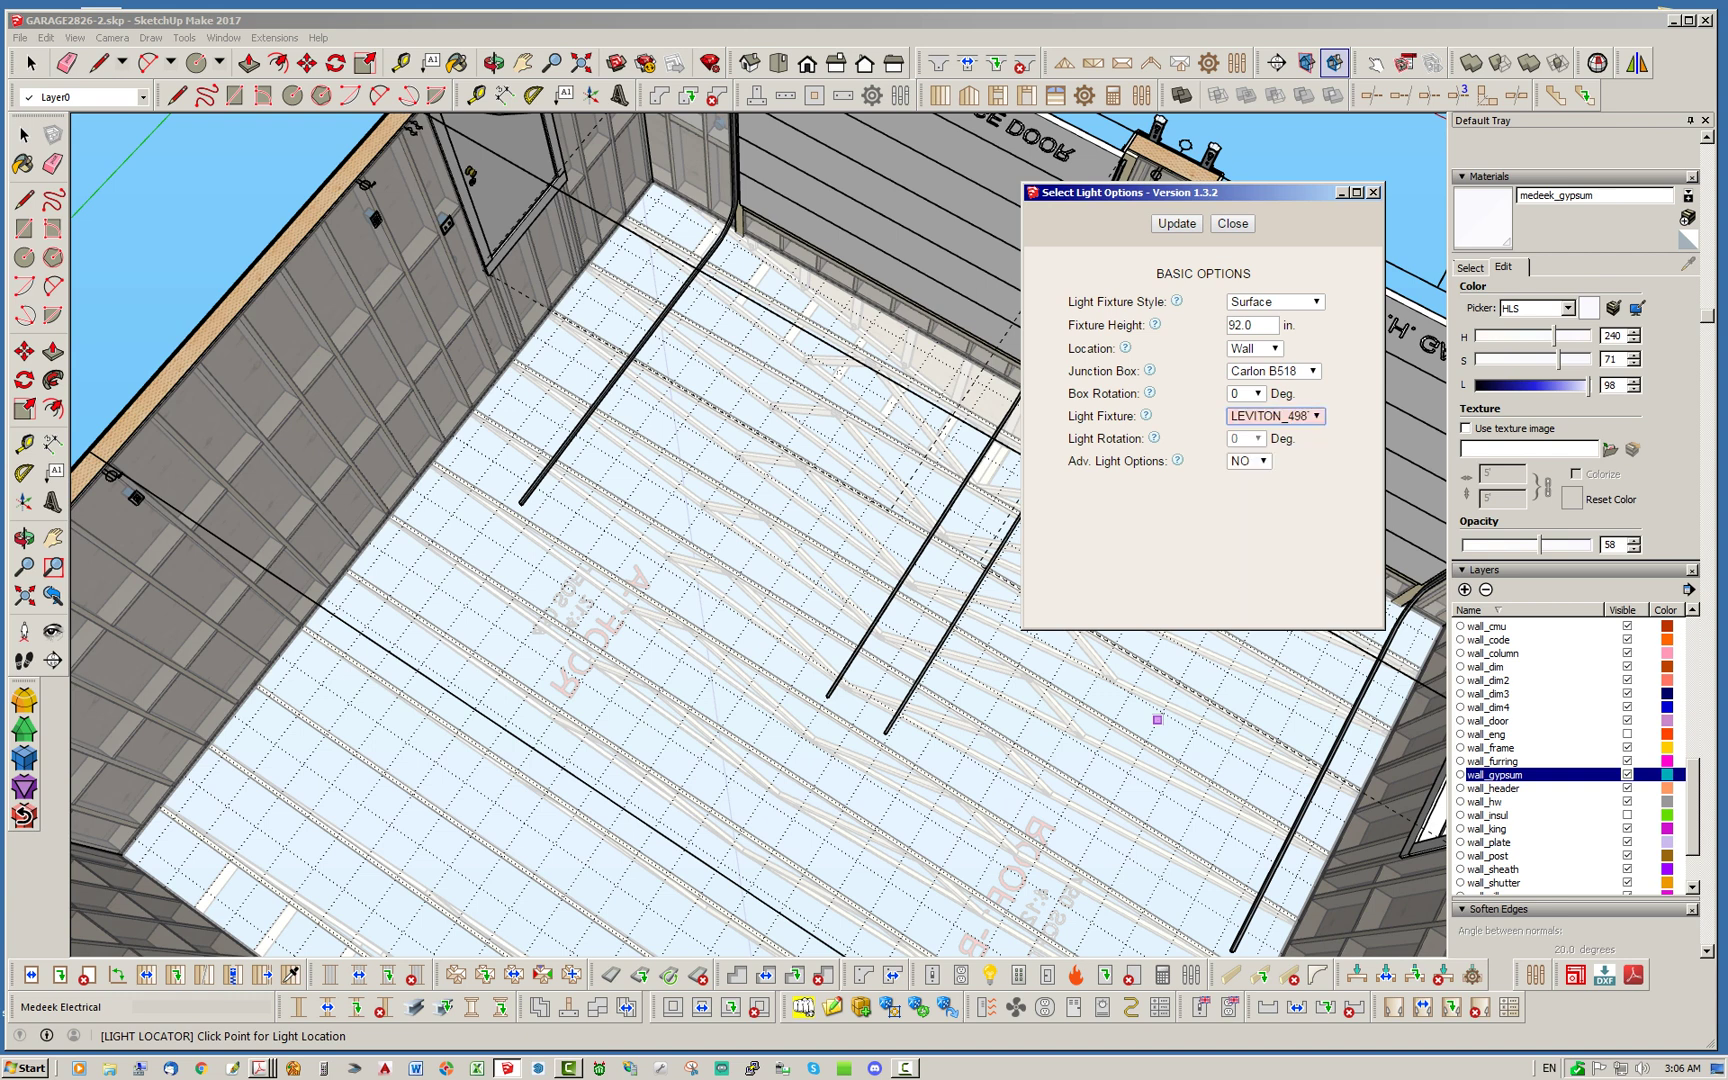
Set the light's location to Ceiling with the Carlon B518 junction box, and apply the light options
{"action": "left_click", "coordinate": [1255, 348]}
{"action": "key", "text": "Return"}
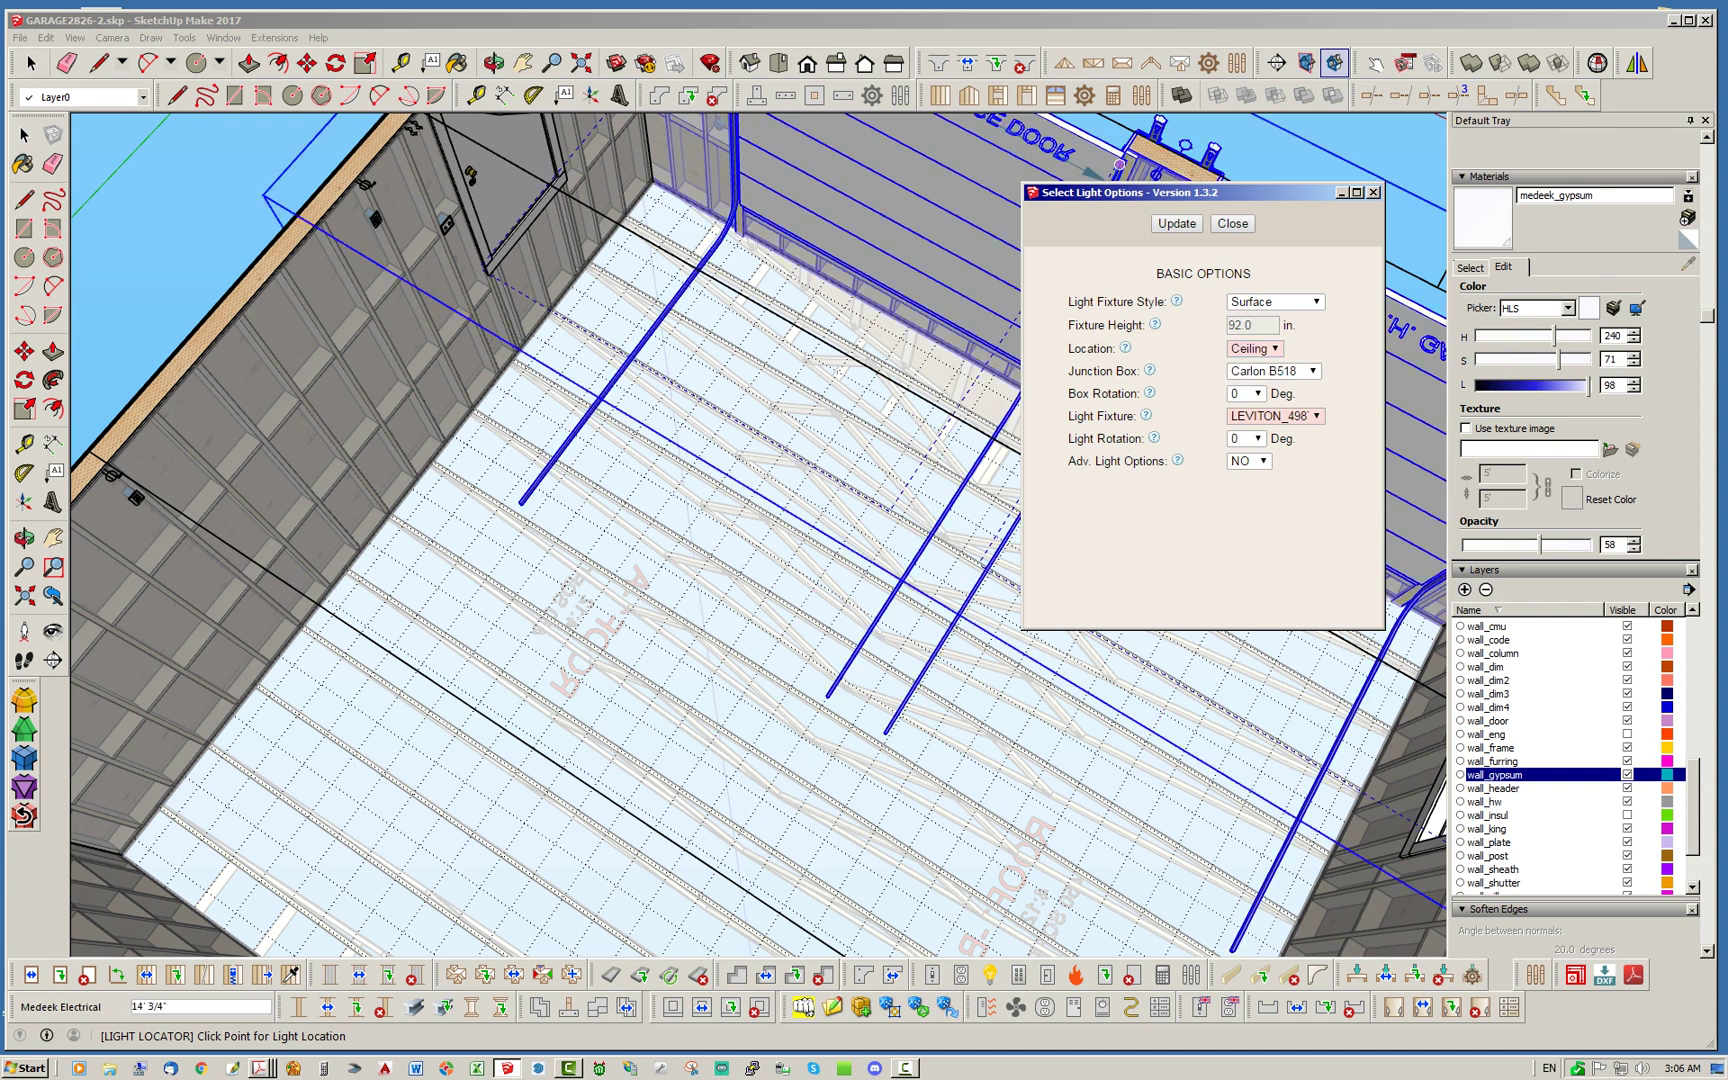
{"action": "key", "text": "Return"}
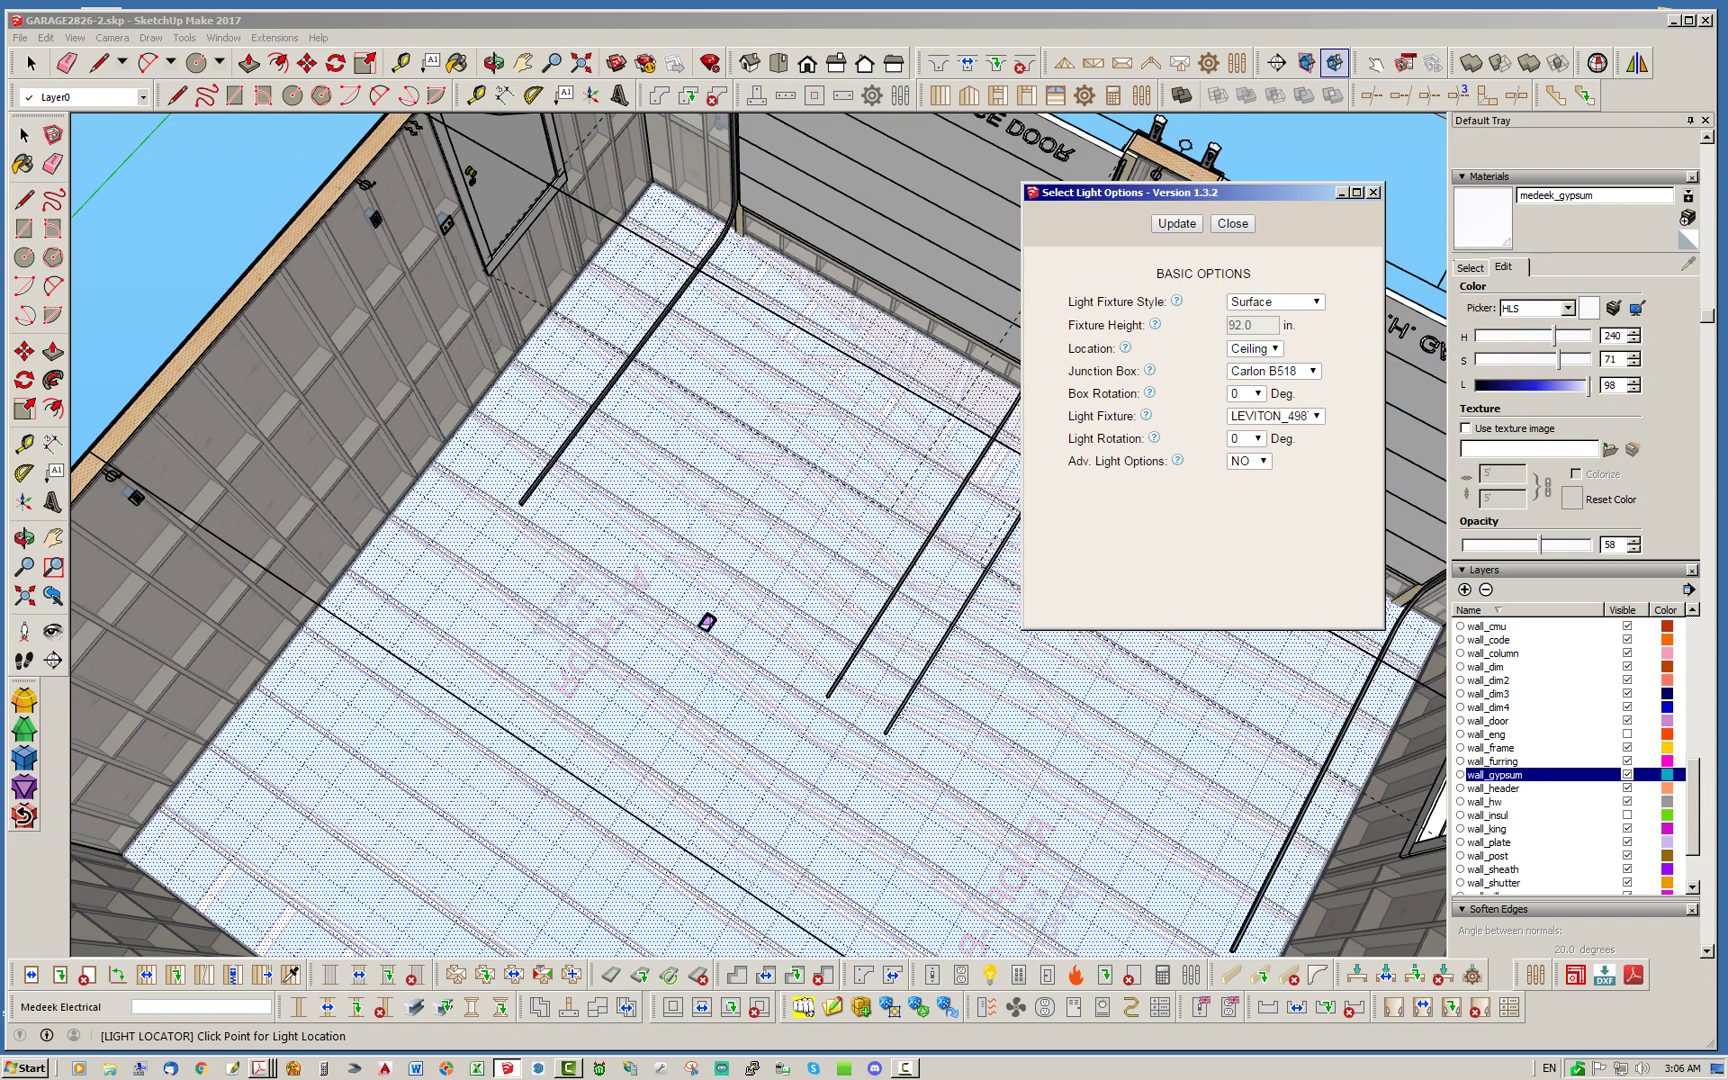
{"action": "left_click", "coordinate": [1273, 371]}
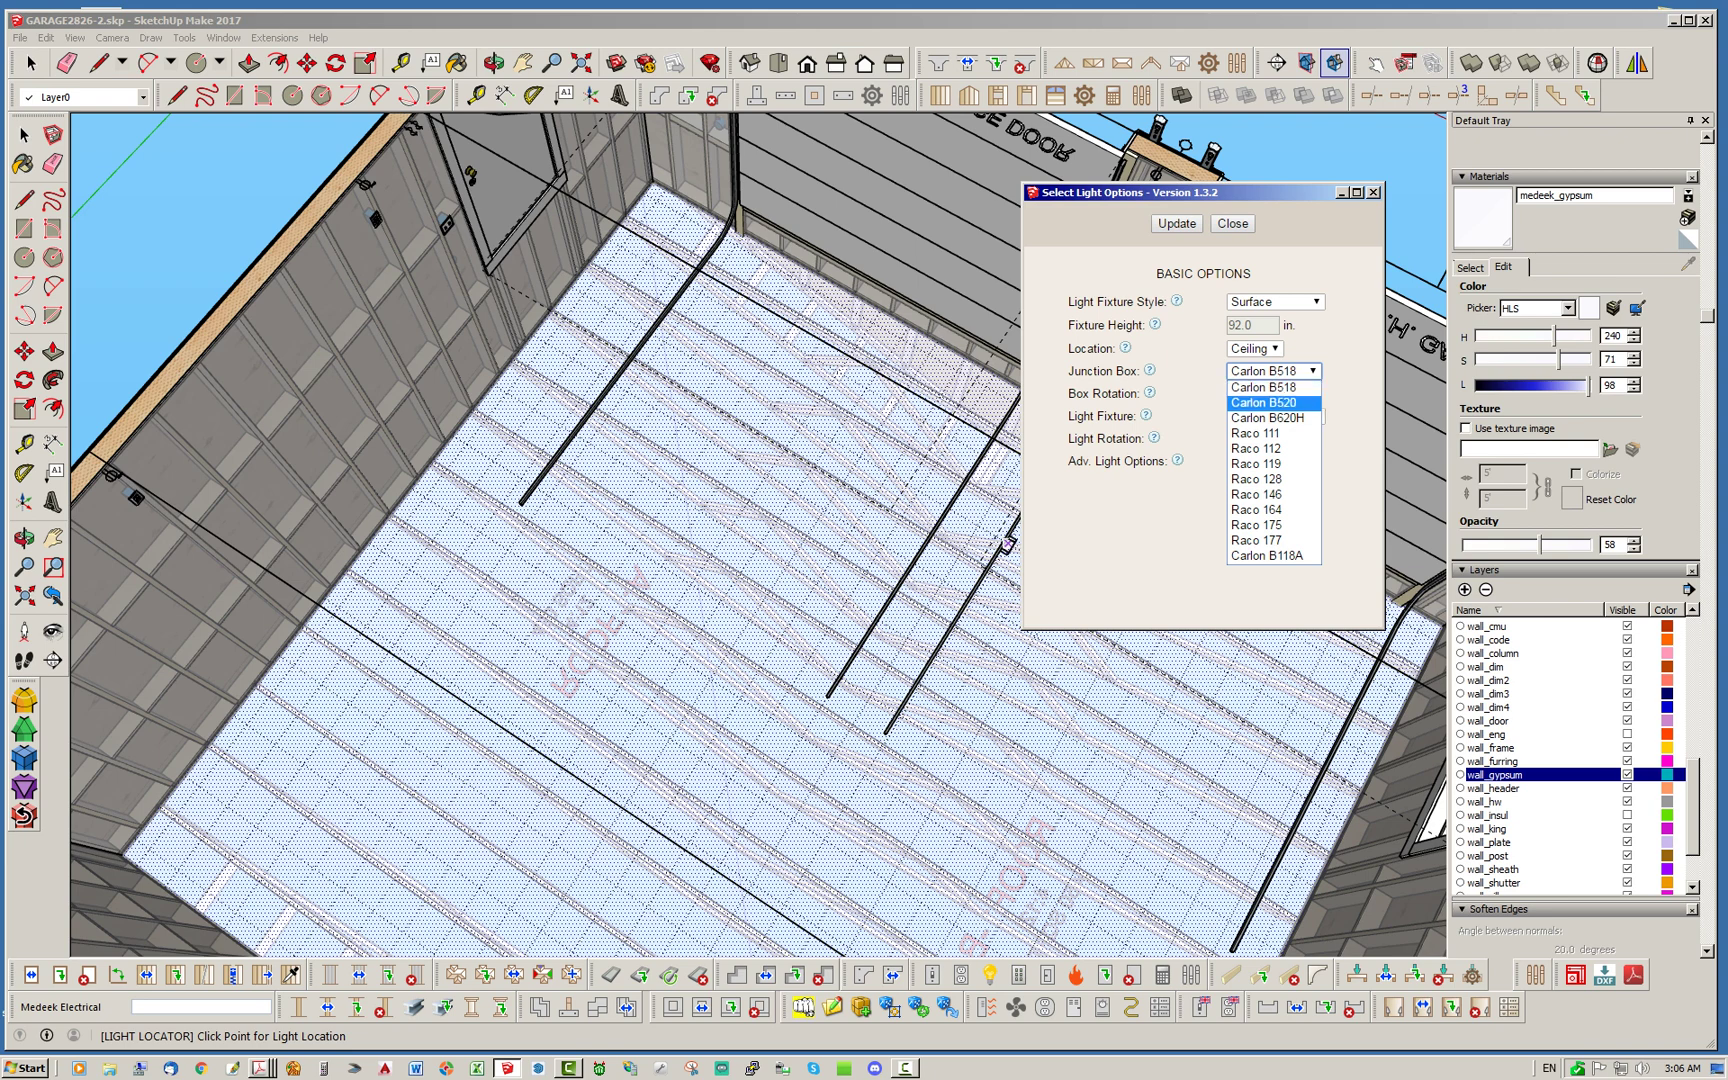
{"action": "left_click", "coordinate": [1263, 387]}
{"action": "left_click", "coordinate": [1176, 224]}
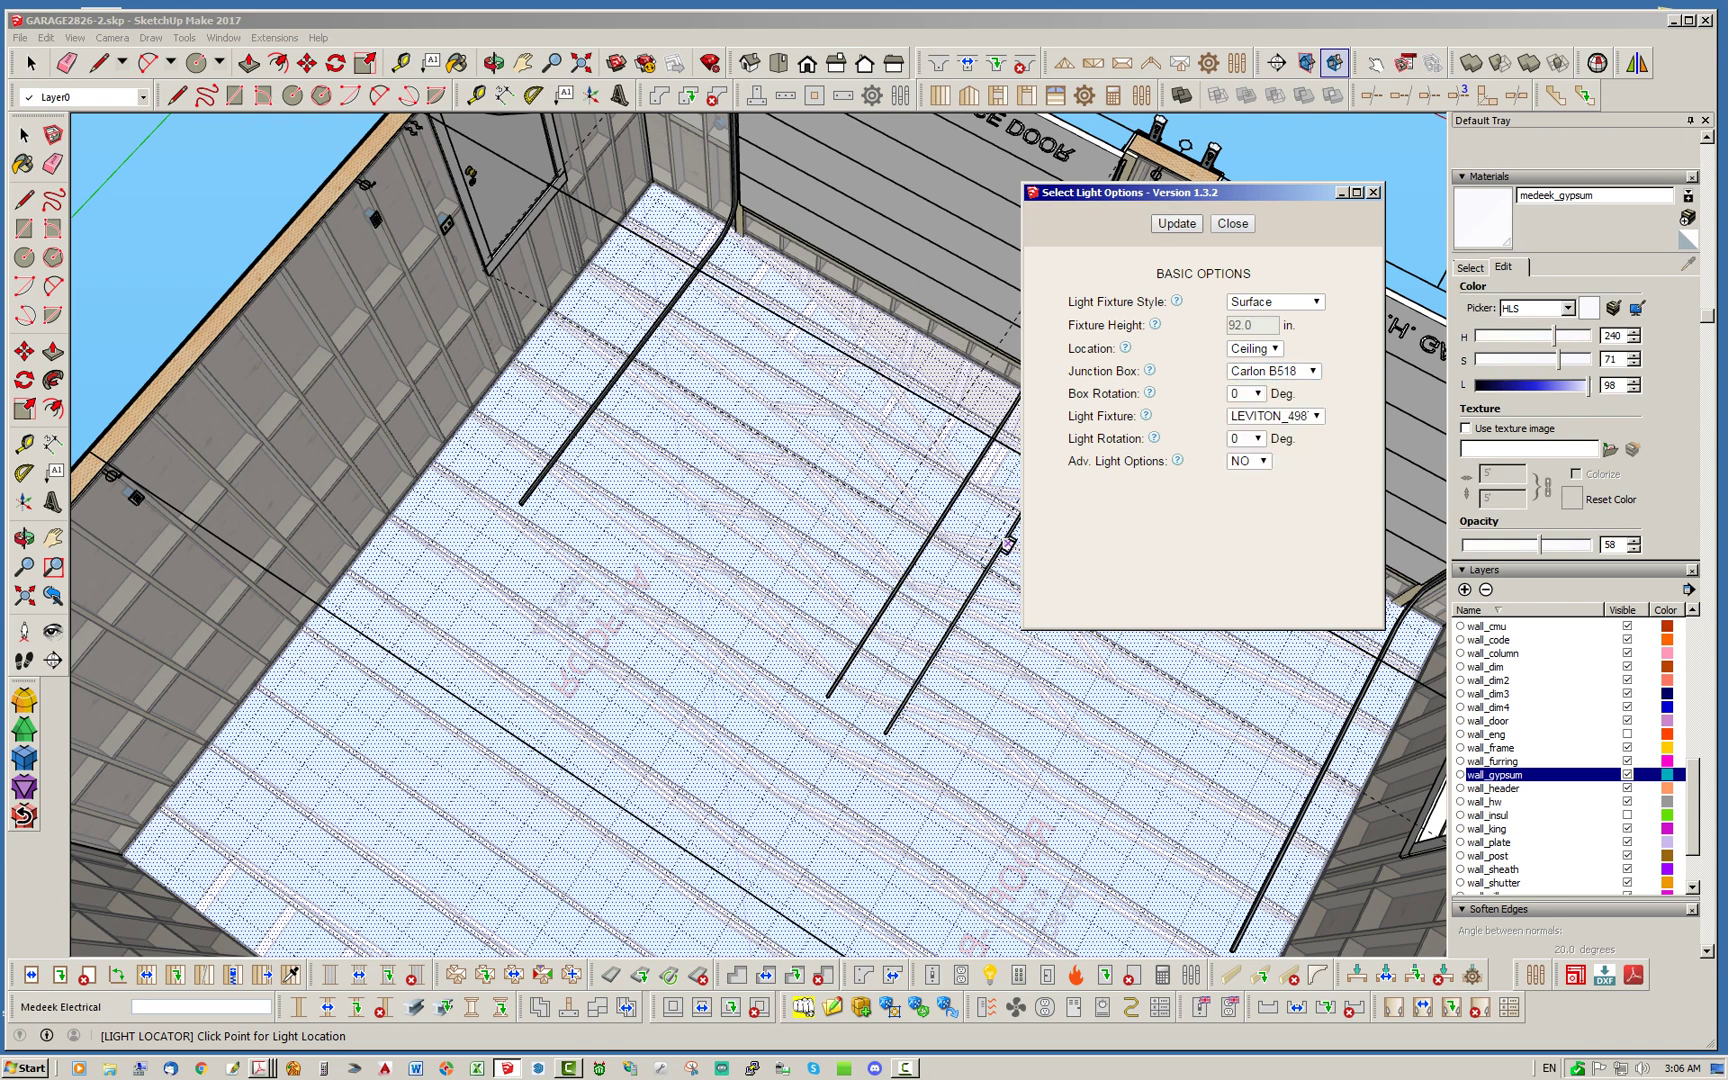
Place the first surface light on the garage ceiling beside the ROOF-A label and check the fixture up close
{"action": "scroll", "coordinate": [603, 690], "scroll_direction": "up", "scroll_amount": 3}
{"action": "middle_click_drag", "start_coordinate": [670, 668], "coordinate": [625, 735]}
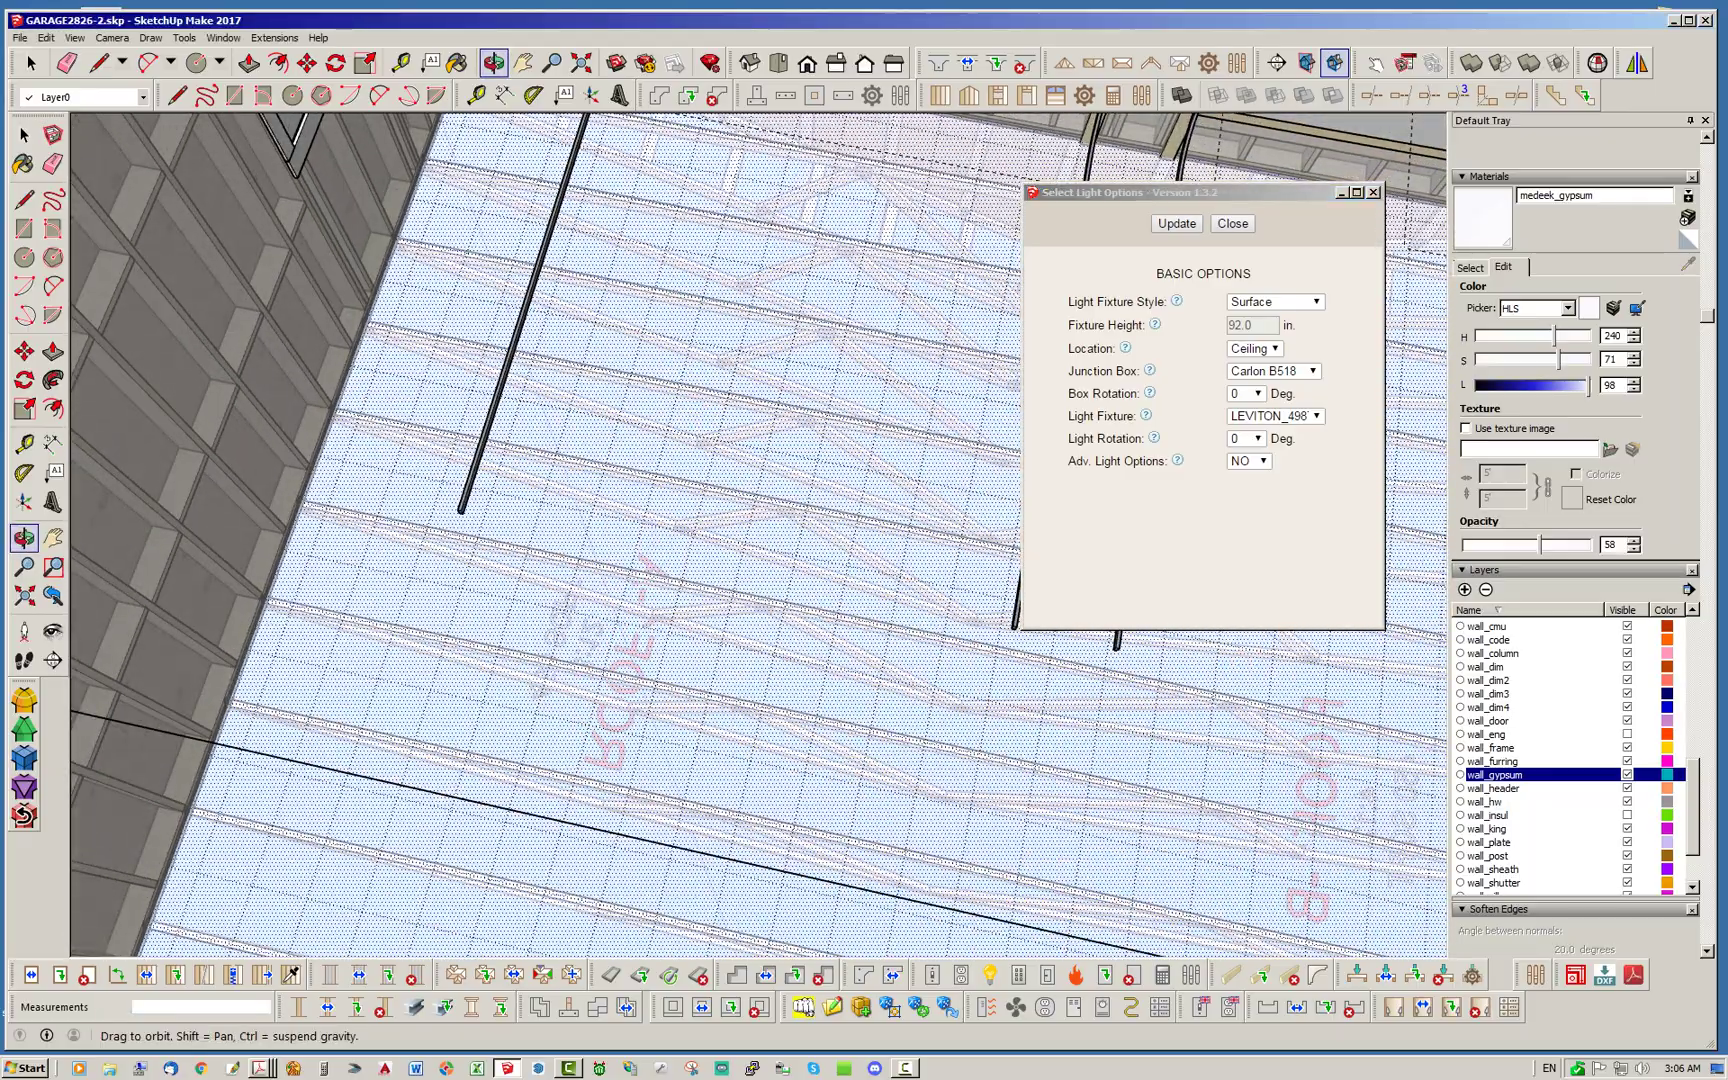
{"action": "scroll", "coordinate": [595, 650], "scroll_direction": "down", "scroll_amount": 5}
{"action": "middle_click_drag", "start_coordinate": [600, 655], "coordinate": [630, 735]}
{"action": "scroll", "coordinate": [678, 671], "scroll_direction": "up", "scroll_amount": 2}
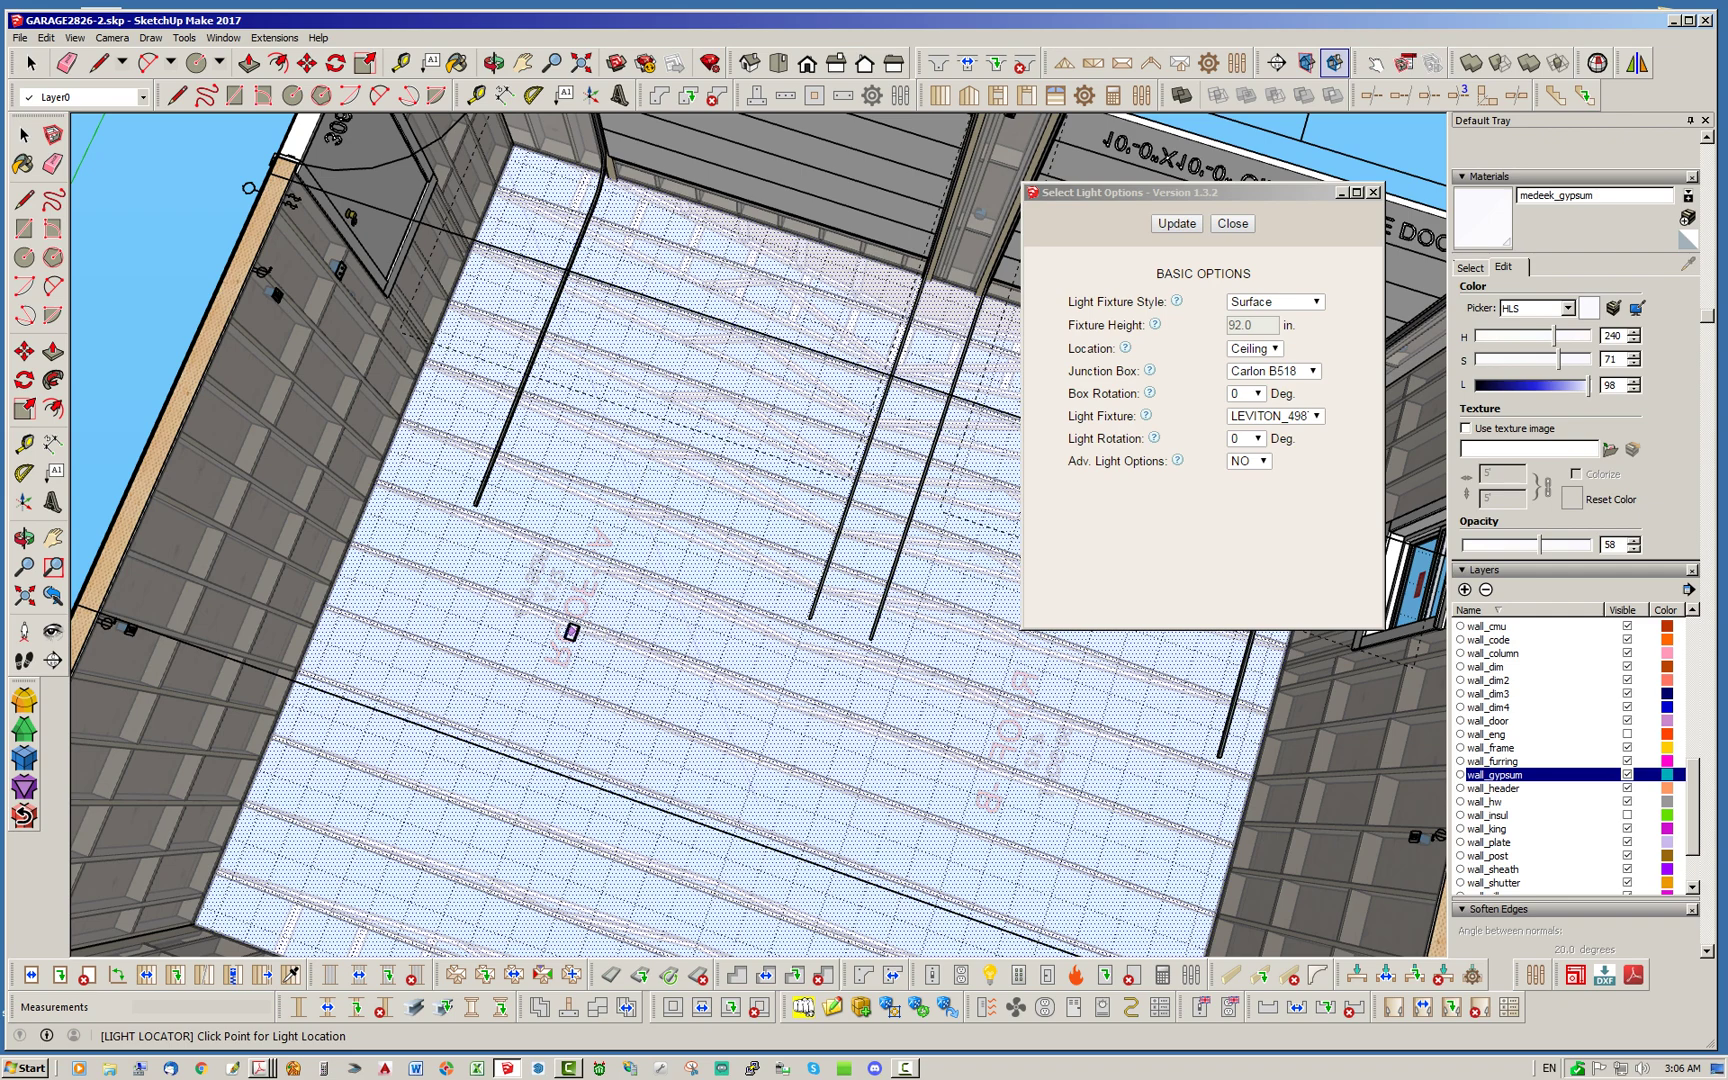
{"action": "scroll", "coordinate": [571, 631], "scroll_direction": "up", "scroll_amount": 5}
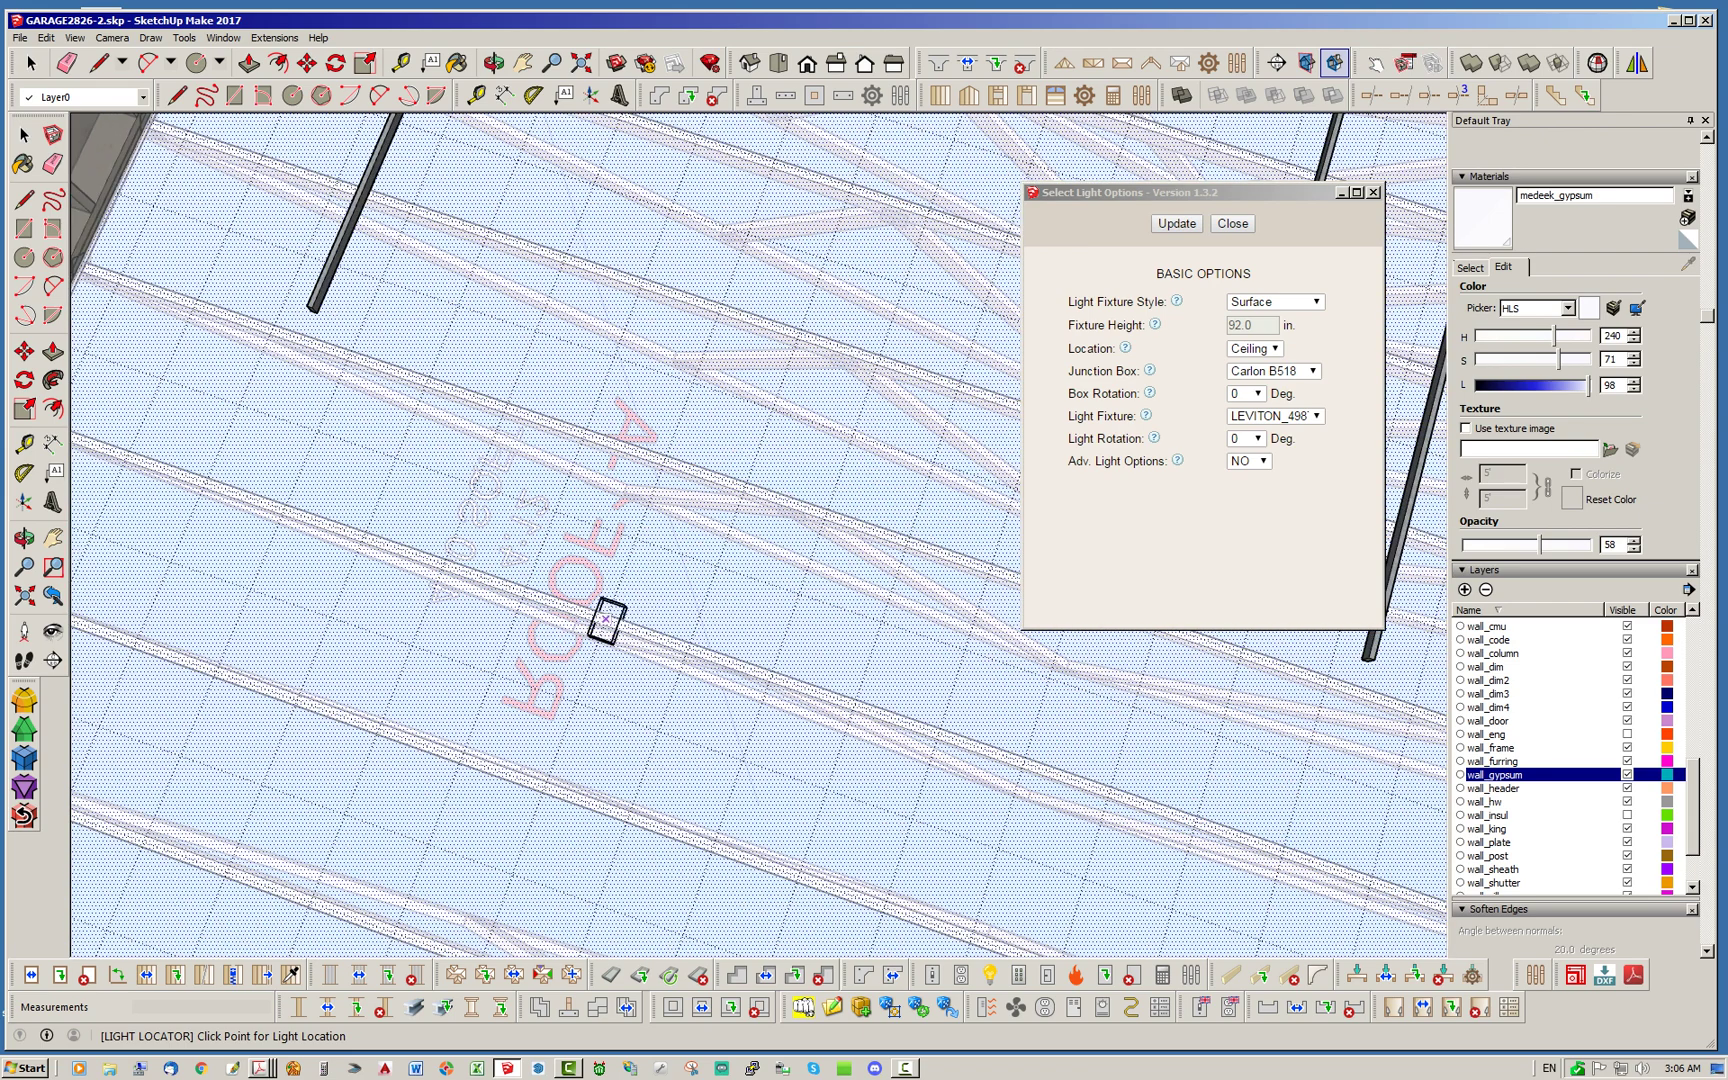
{"action": "left_click", "coordinate": [606, 620]}
{"action": "mouse_move", "coordinate": [604, 618]}
{"action": "middle_mouse_down"}
{"action": "mouse_move", "coordinate": [590, 580]}
{"action": "mouse_move", "coordinate": [605, 632]}
{"action": "middle_mouse_up"}
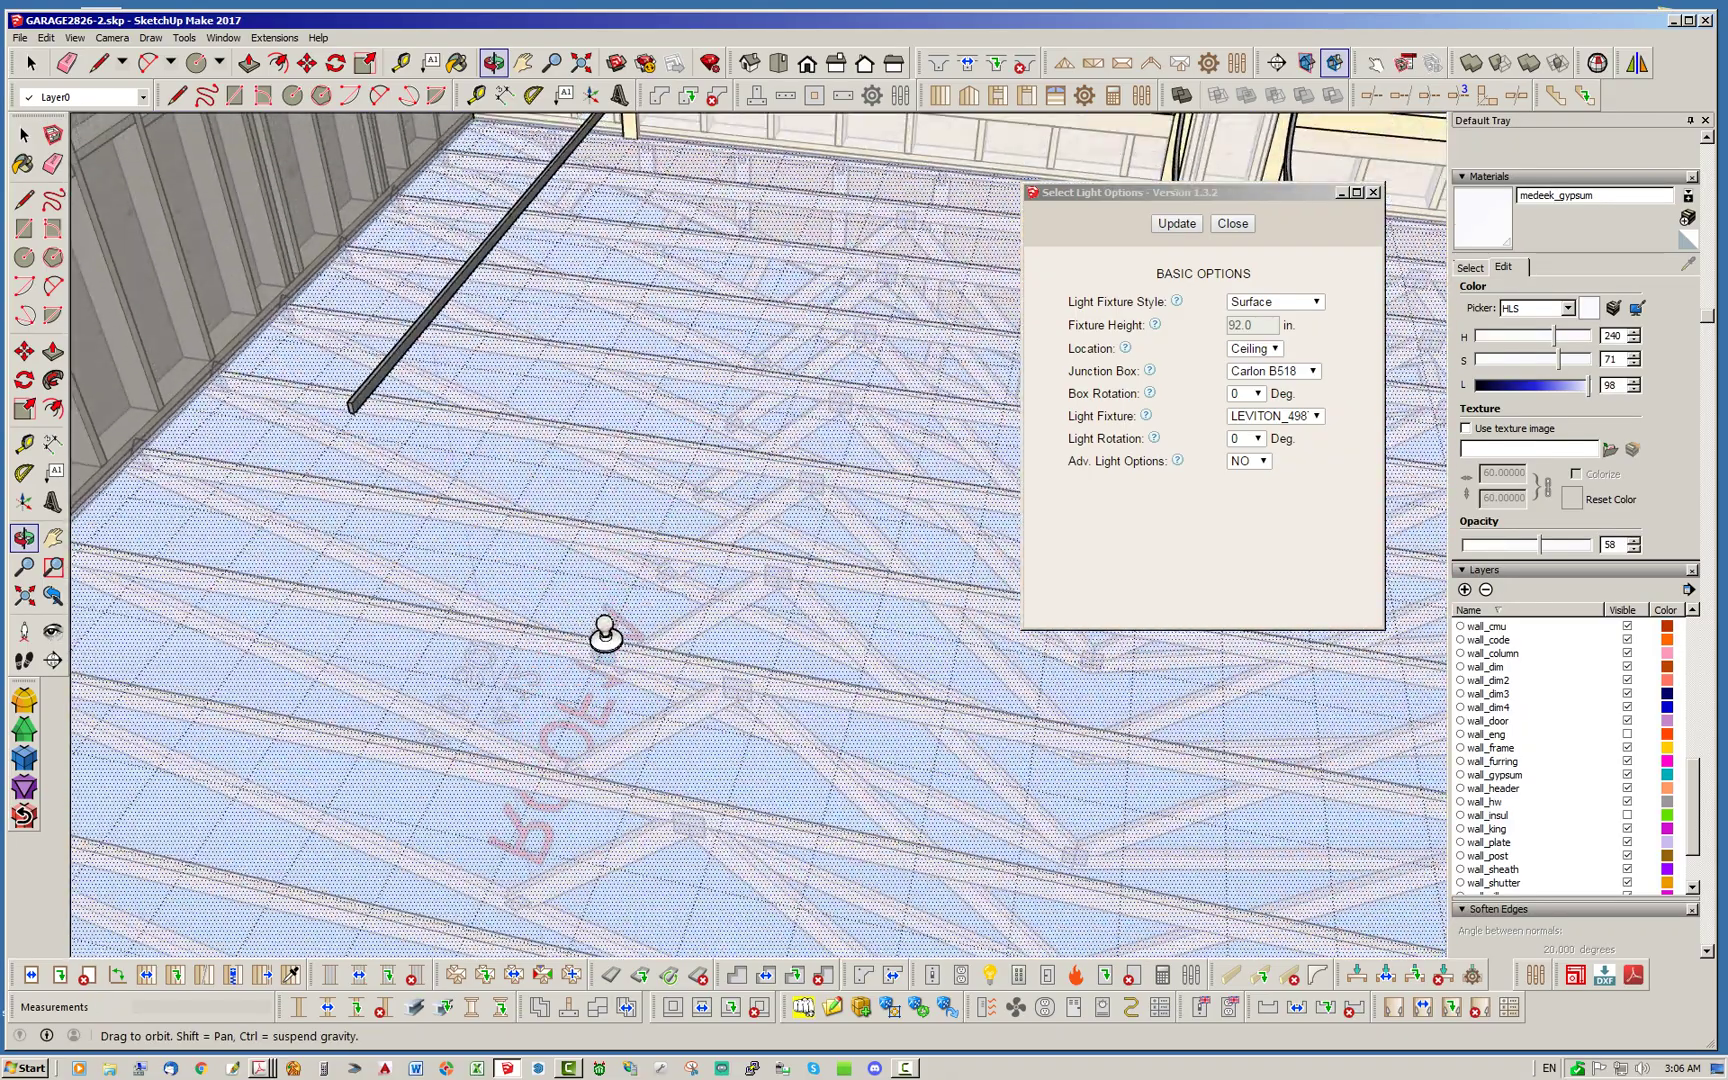
{"action": "scroll", "coordinate": [620, 648], "scroll_direction": "up", "scroll_amount": 6}
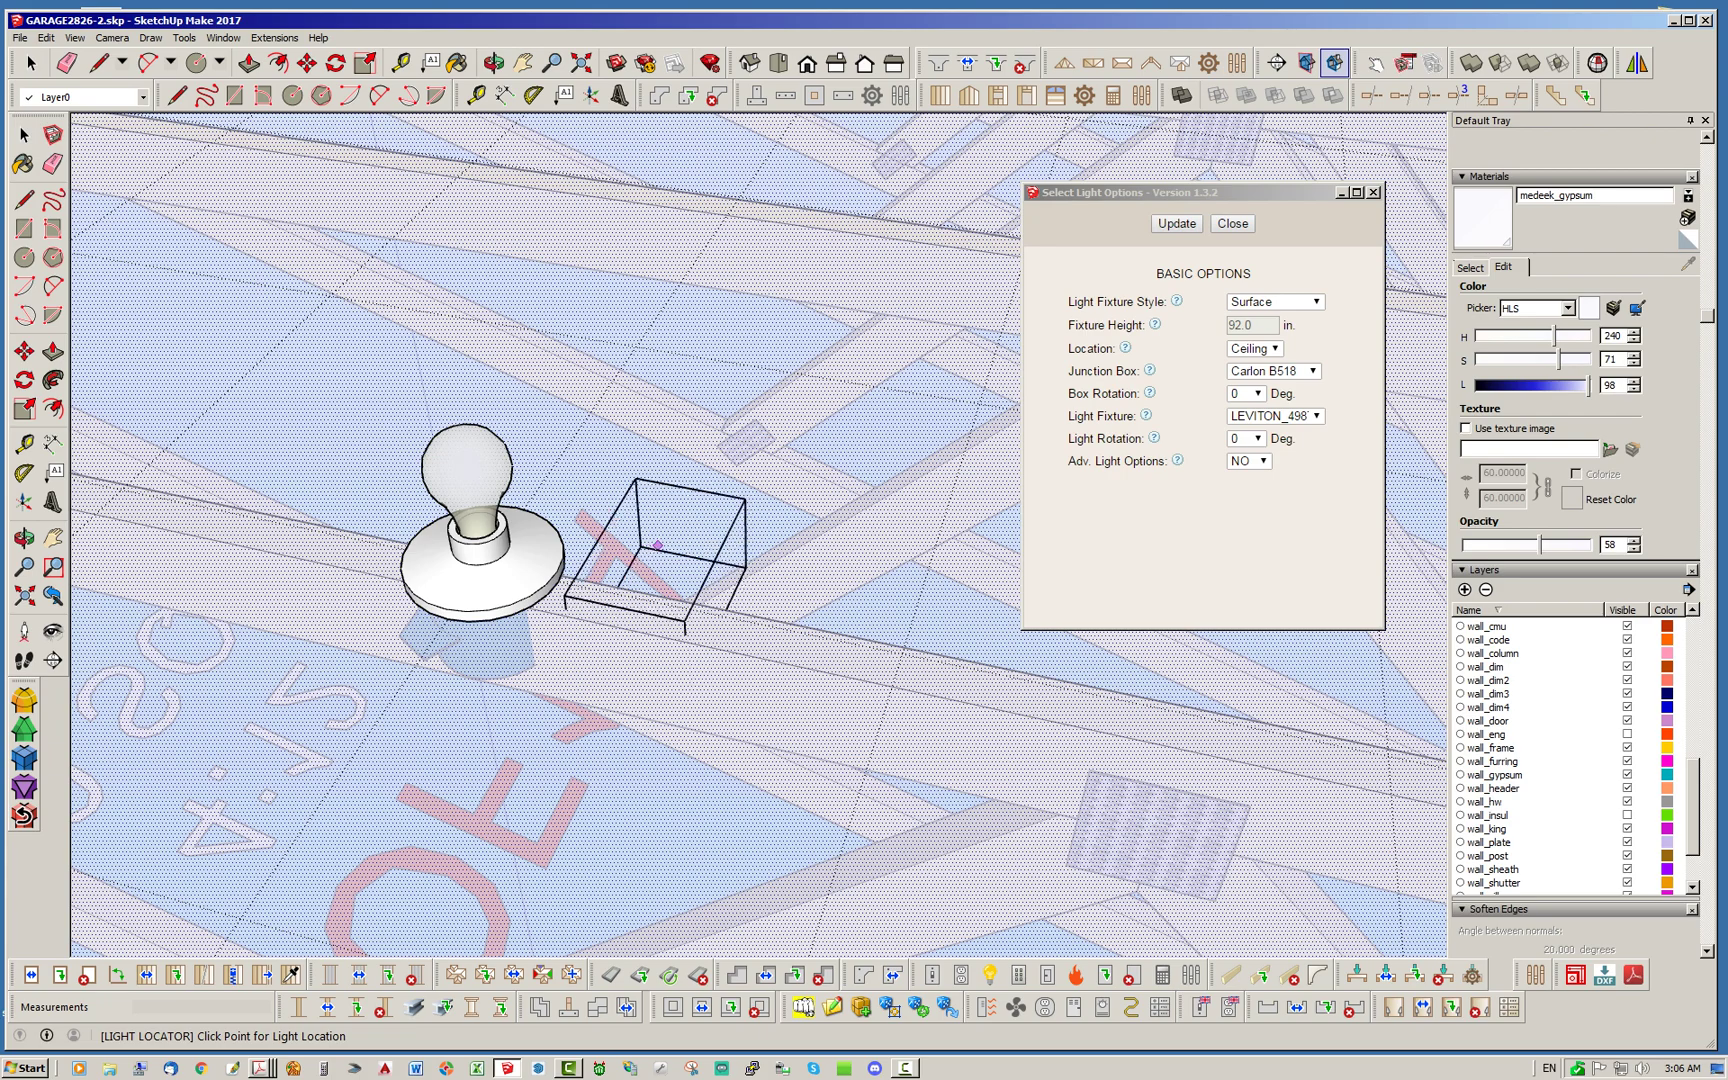
{"action": "scroll", "coordinate": [657, 545], "scroll_direction": "down", "scroll_amount": 3}
{"action": "scroll", "coordinate": [628, 532], "scroll_direction": "up", "scroll_amount": 10}
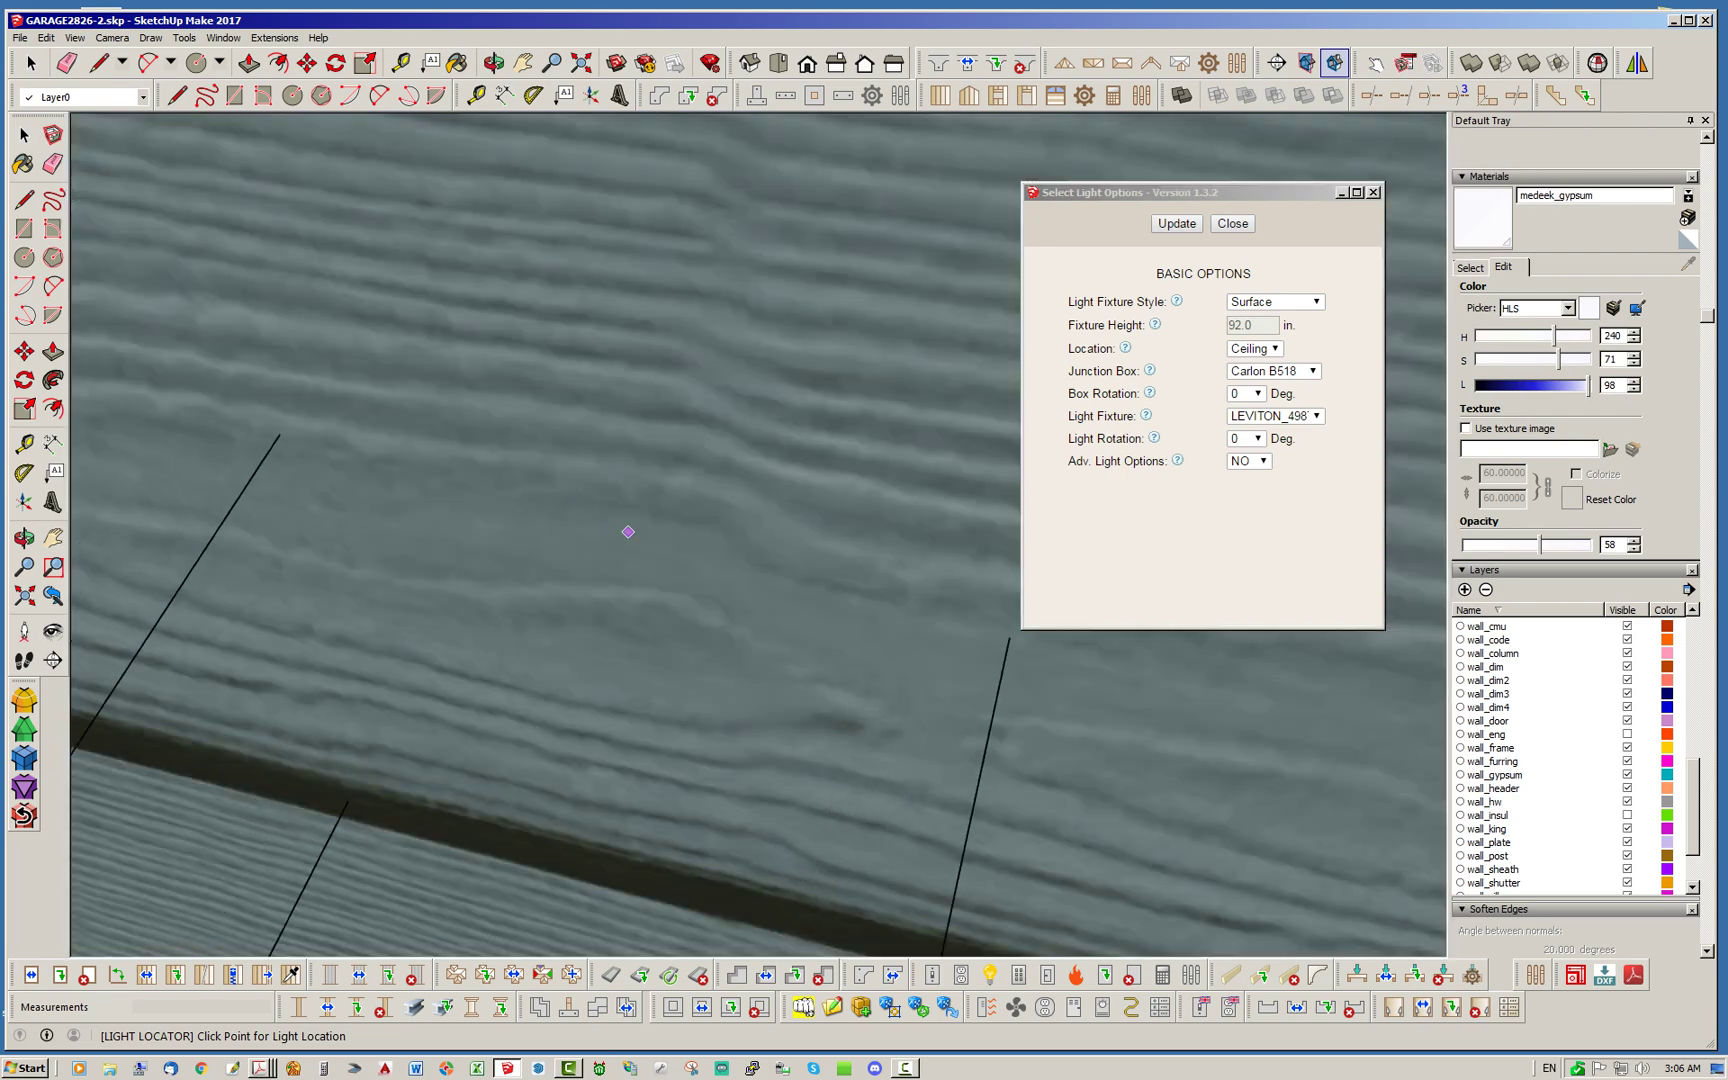
{"action": "scroll", "coordinate": [628, 532], "scroll_direction": "down", "scroll_amount": 8}
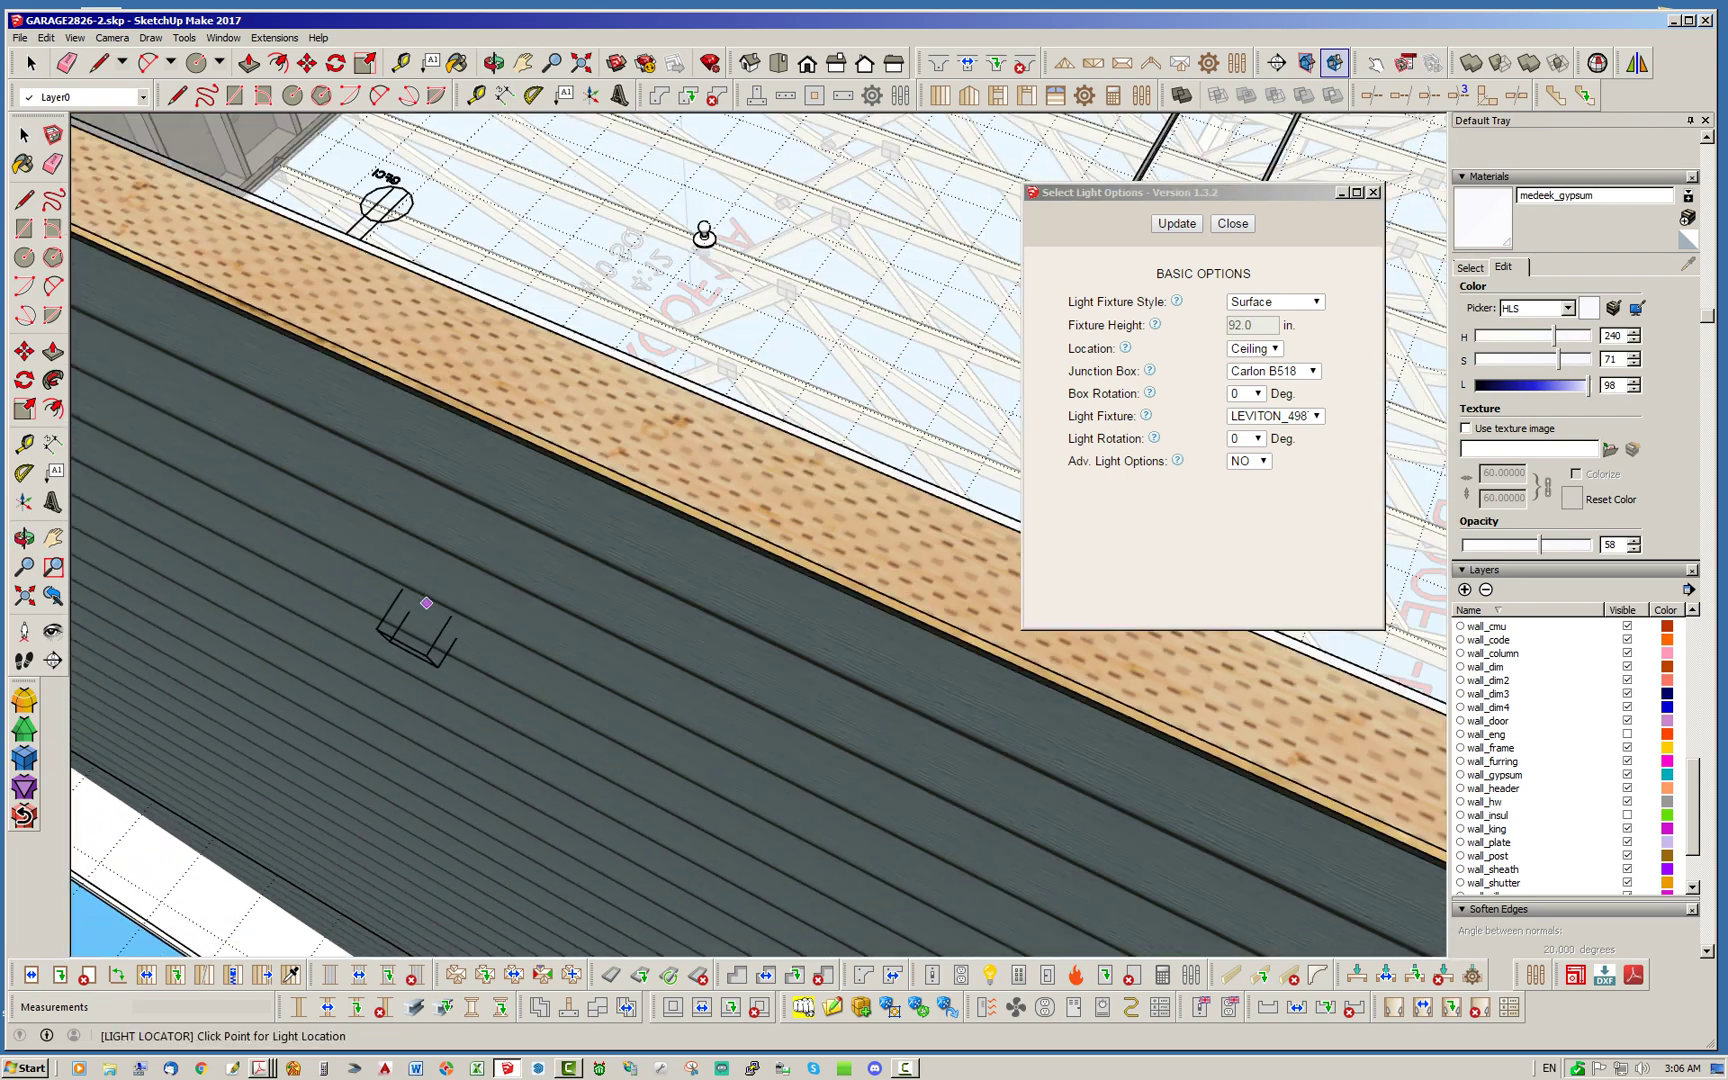
Place a matching second light on the ceiling beside the ROOF-B label, in line with the first, and finish placing lights
{"action": "scroll", "coordinate": [426, 603], "scroll_direction": "down", "scroll_amount": 6}
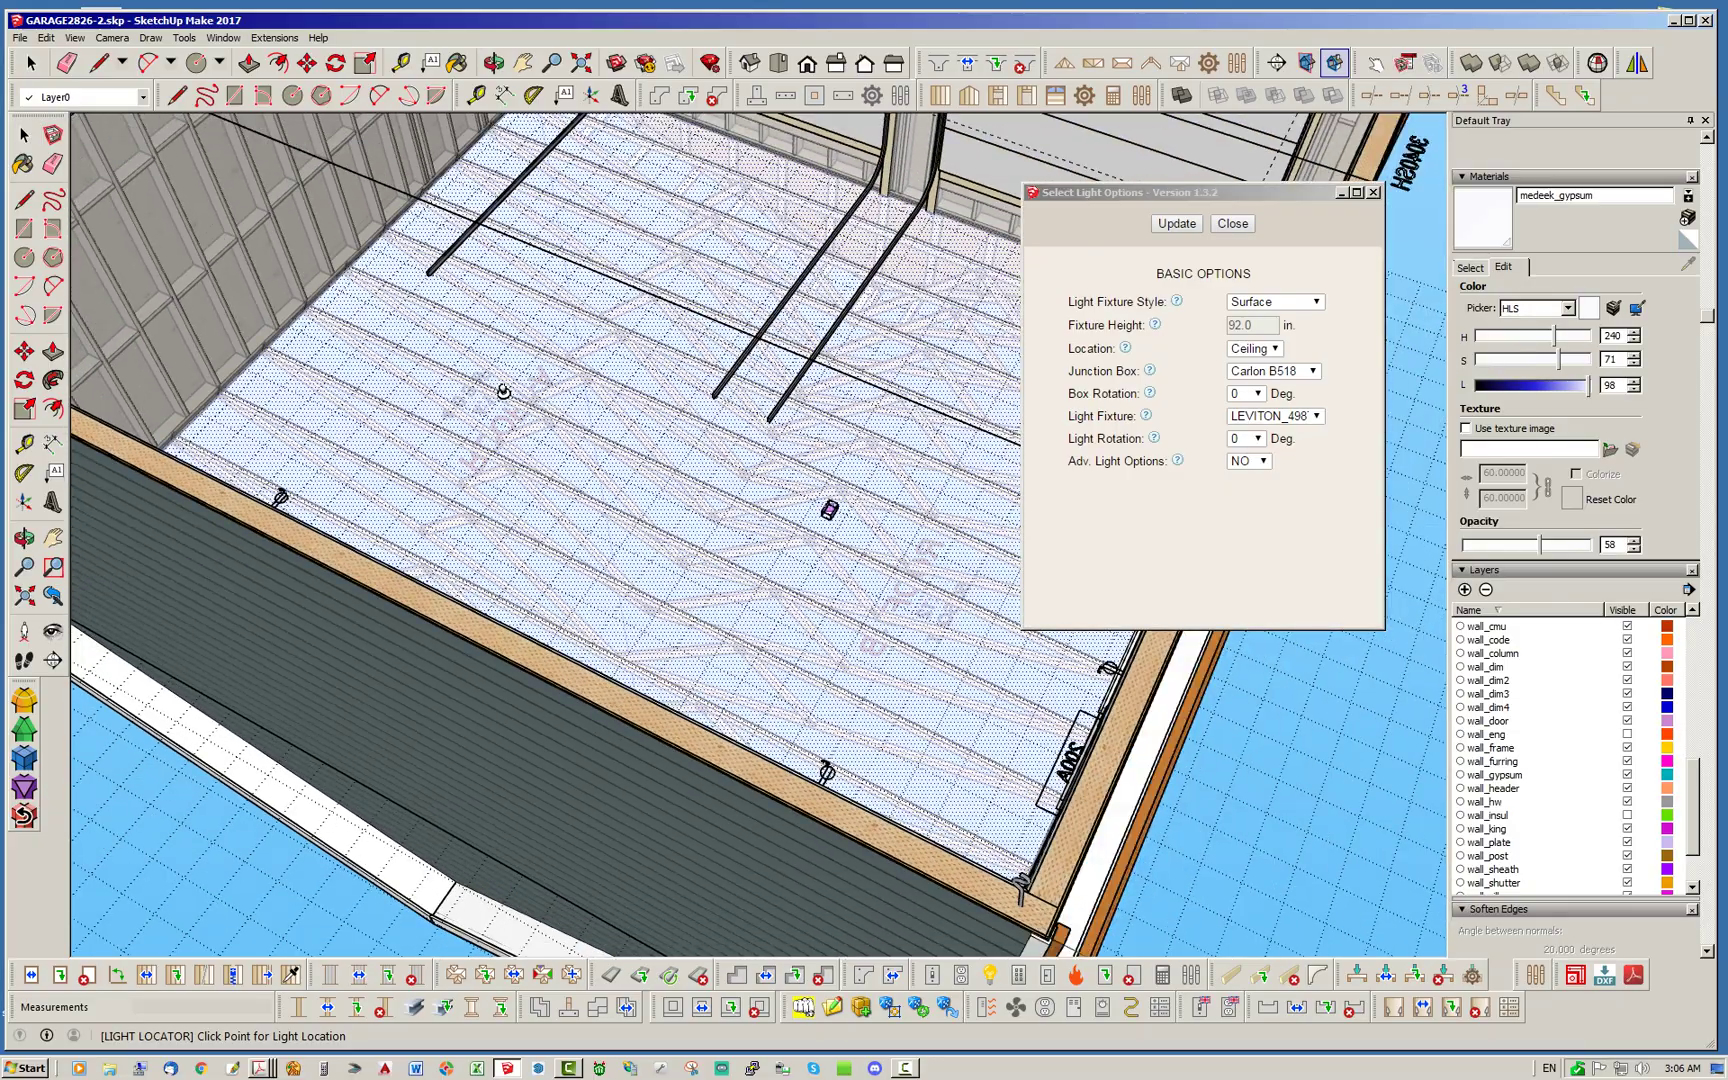
{"action": "middle_click_drag", "start_coordinate": [613, 557], "coordinate": [471, 382]}
{"action": "scroll", "coordinate": [489, 572], "scroll_direction": "down", "scroll_amount": 2}
{"action": "middle_click_drag", "start_coordinate": [586, 473], "coordinate": [744, 474]}
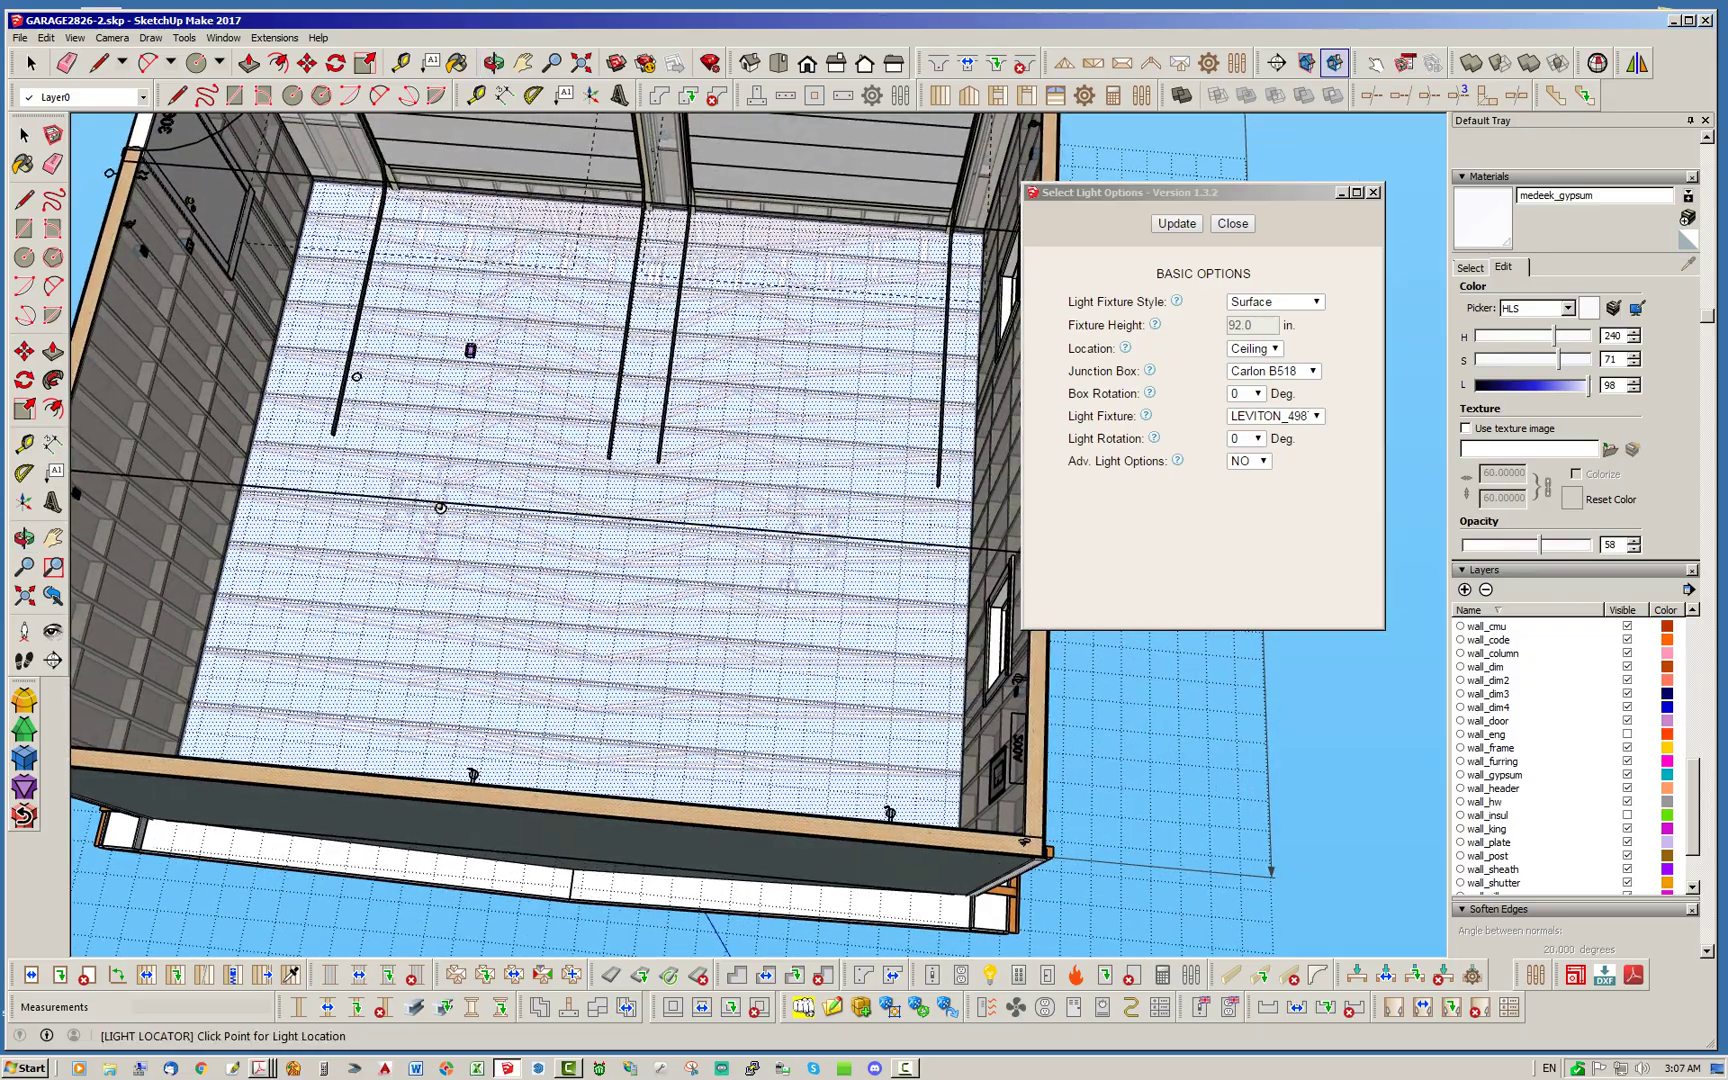
{"action": "middle_click_drag", "start_coordinate": [486, 414], "coordinate": [470, 490]}
{"action": "middle_click_drag", "start_coordinate": [427, 604], "coordinate": [434, 524]}
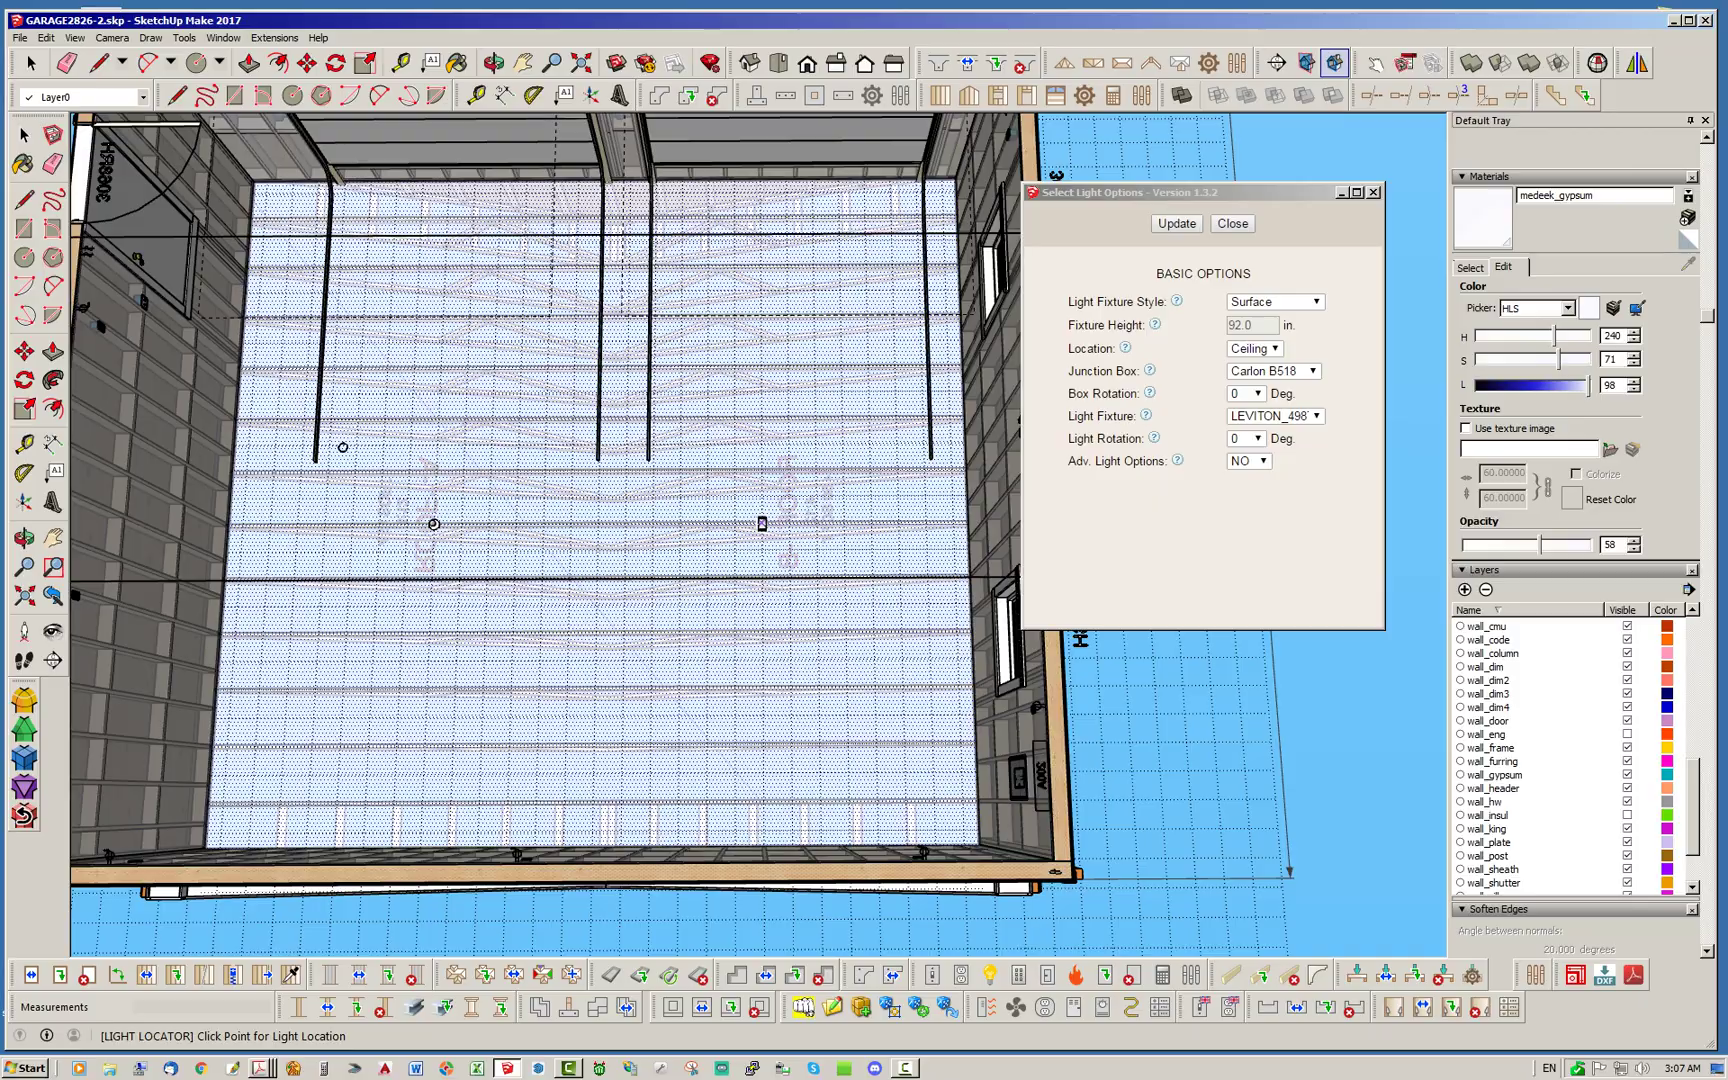
{"action": "left_click", "coordinate": [762, 523]}
{"action": "middle_click_drag", "start_coordinate": [679, 617], "coordinate": [681, 565]}
{"action": "scroll", "coordinate": [707, 578], "scroll_direction": "down", "scroll_amount": 4}
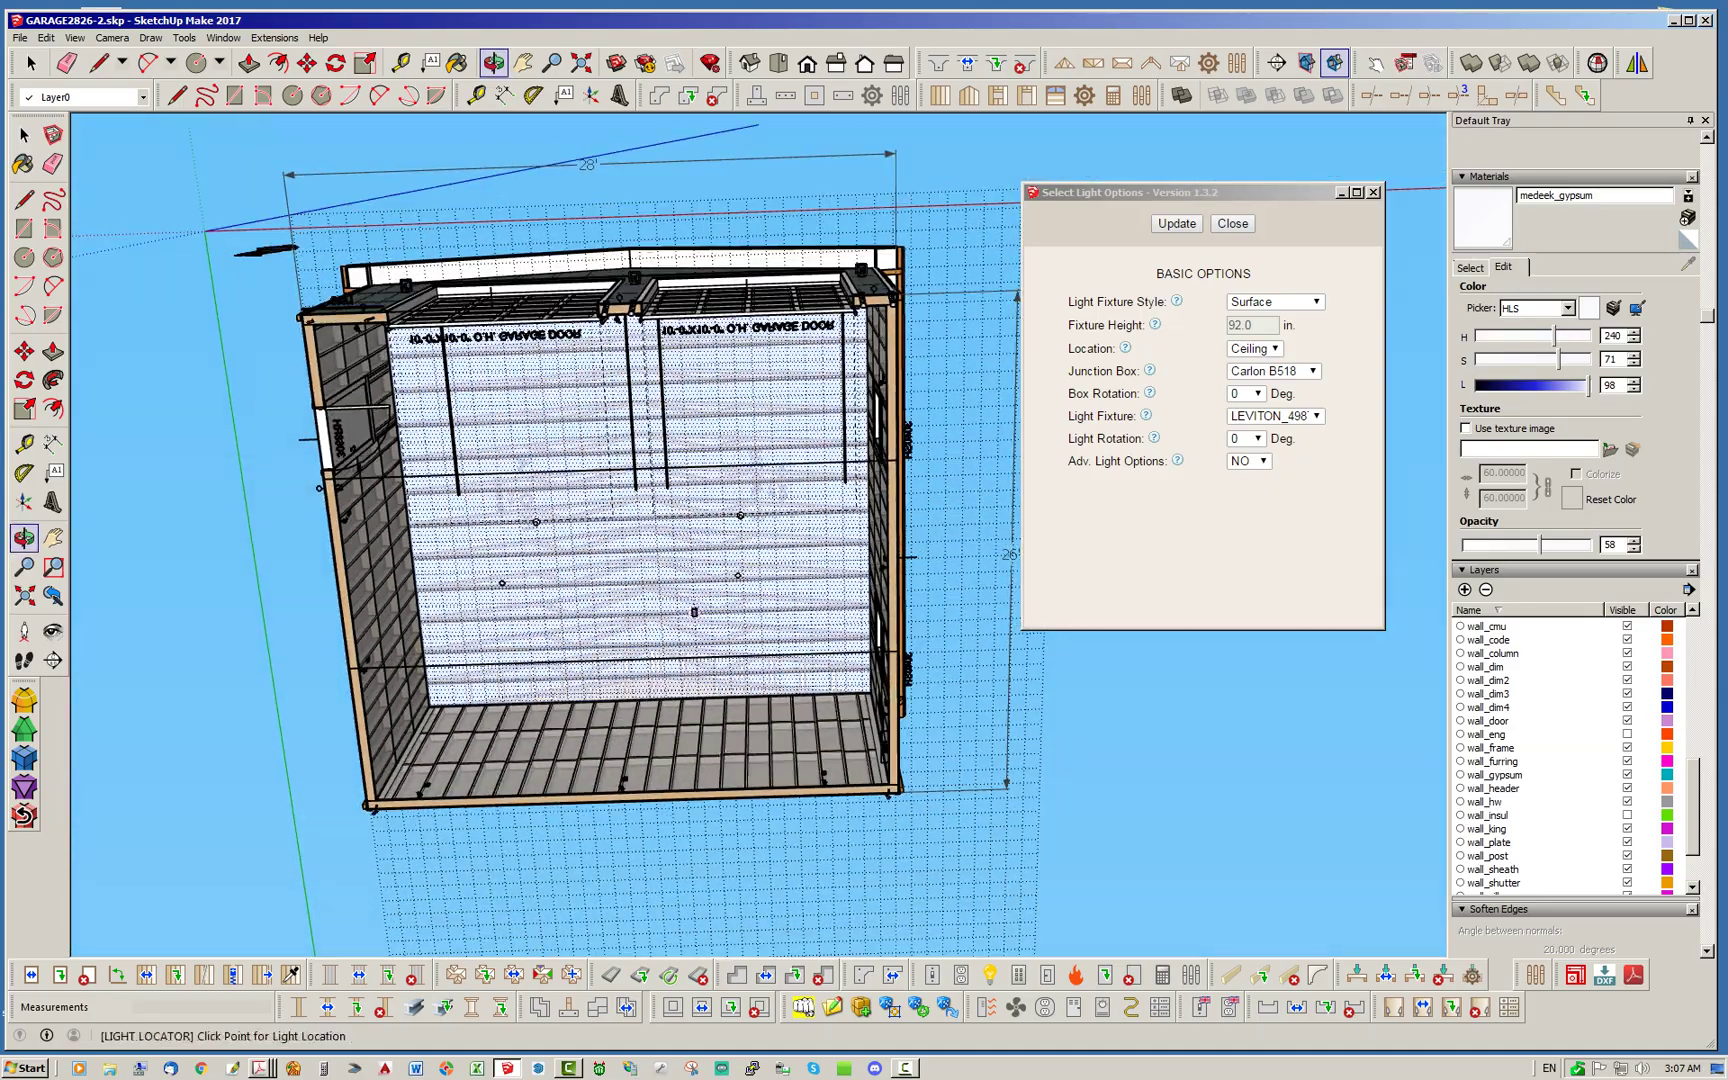
{"action": "scroll", "coordinate": [681, 565], "scroll_direction": "up", "scroll_amount": 3}
{"action": "middle_click_drag", "start_coordinate": [648, 475], "coordinate": [719, 564]}
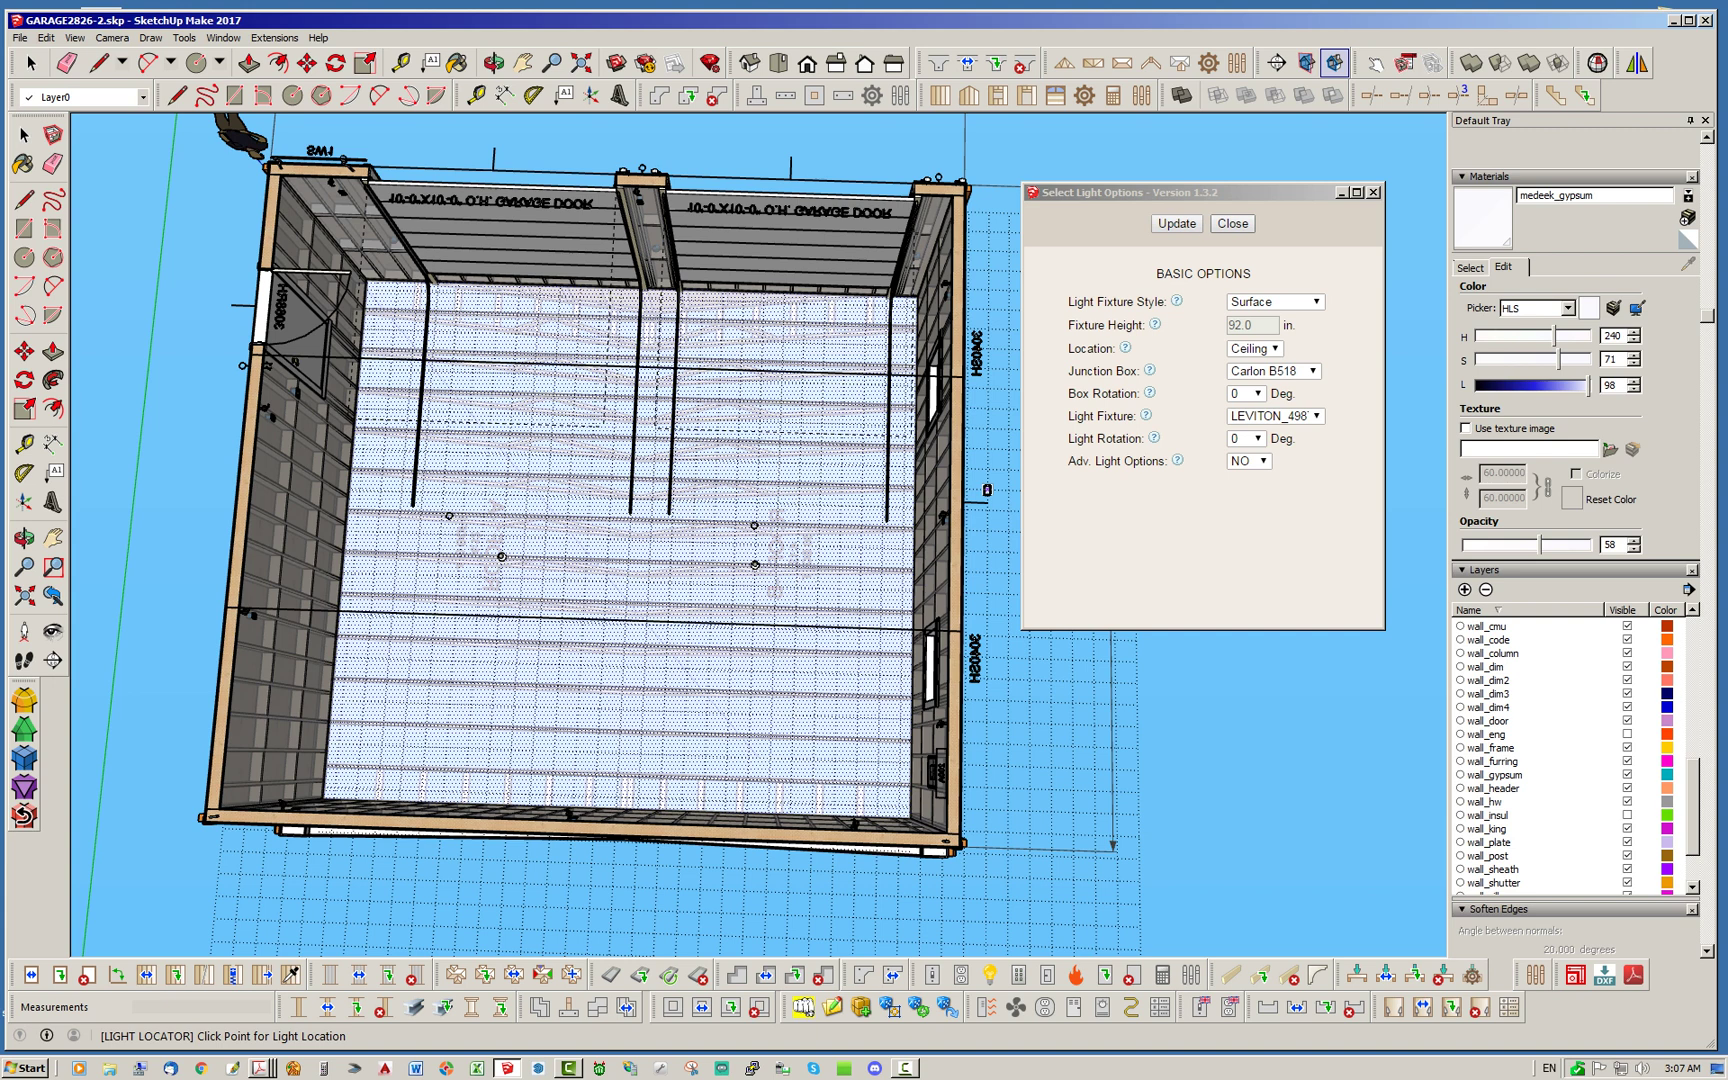
{"action": "left_click", "coordinate": [1232, 223]}
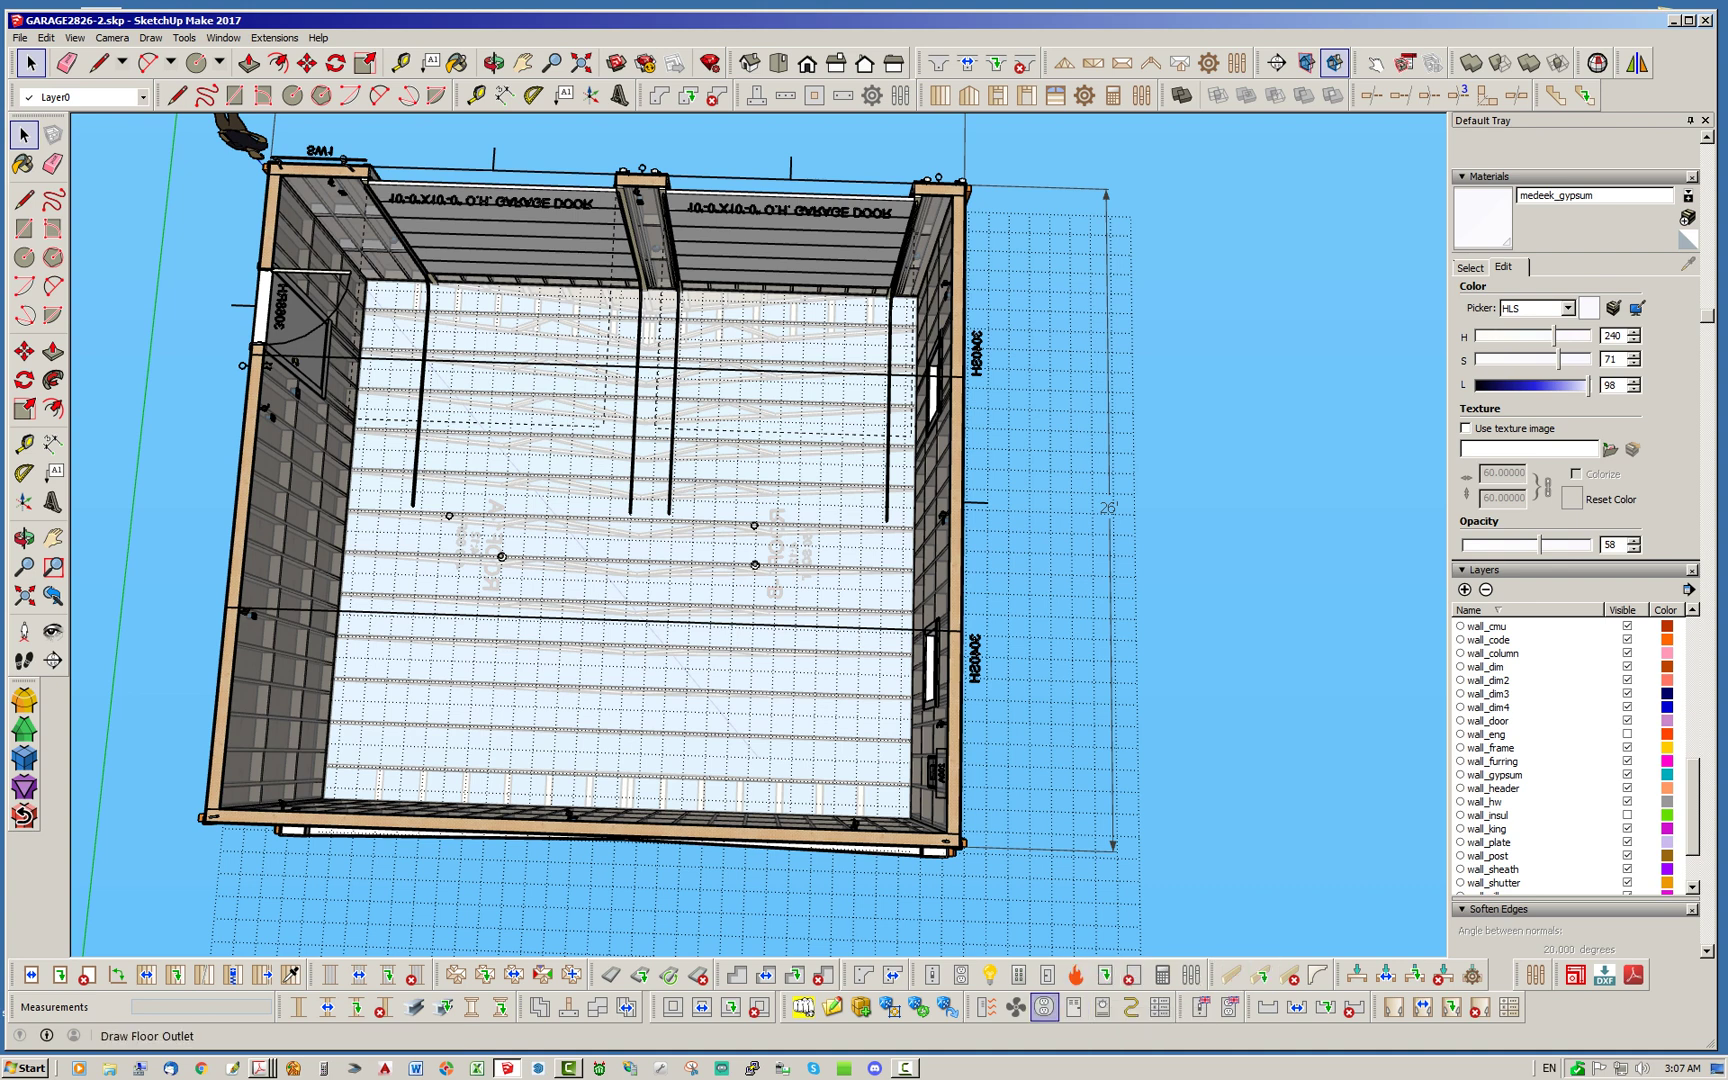
Start a new floor outlet and set its outlet type to DUPLEX_15A_1G_F
{"action": "left_click", "coordinate": [1044, 1009]}
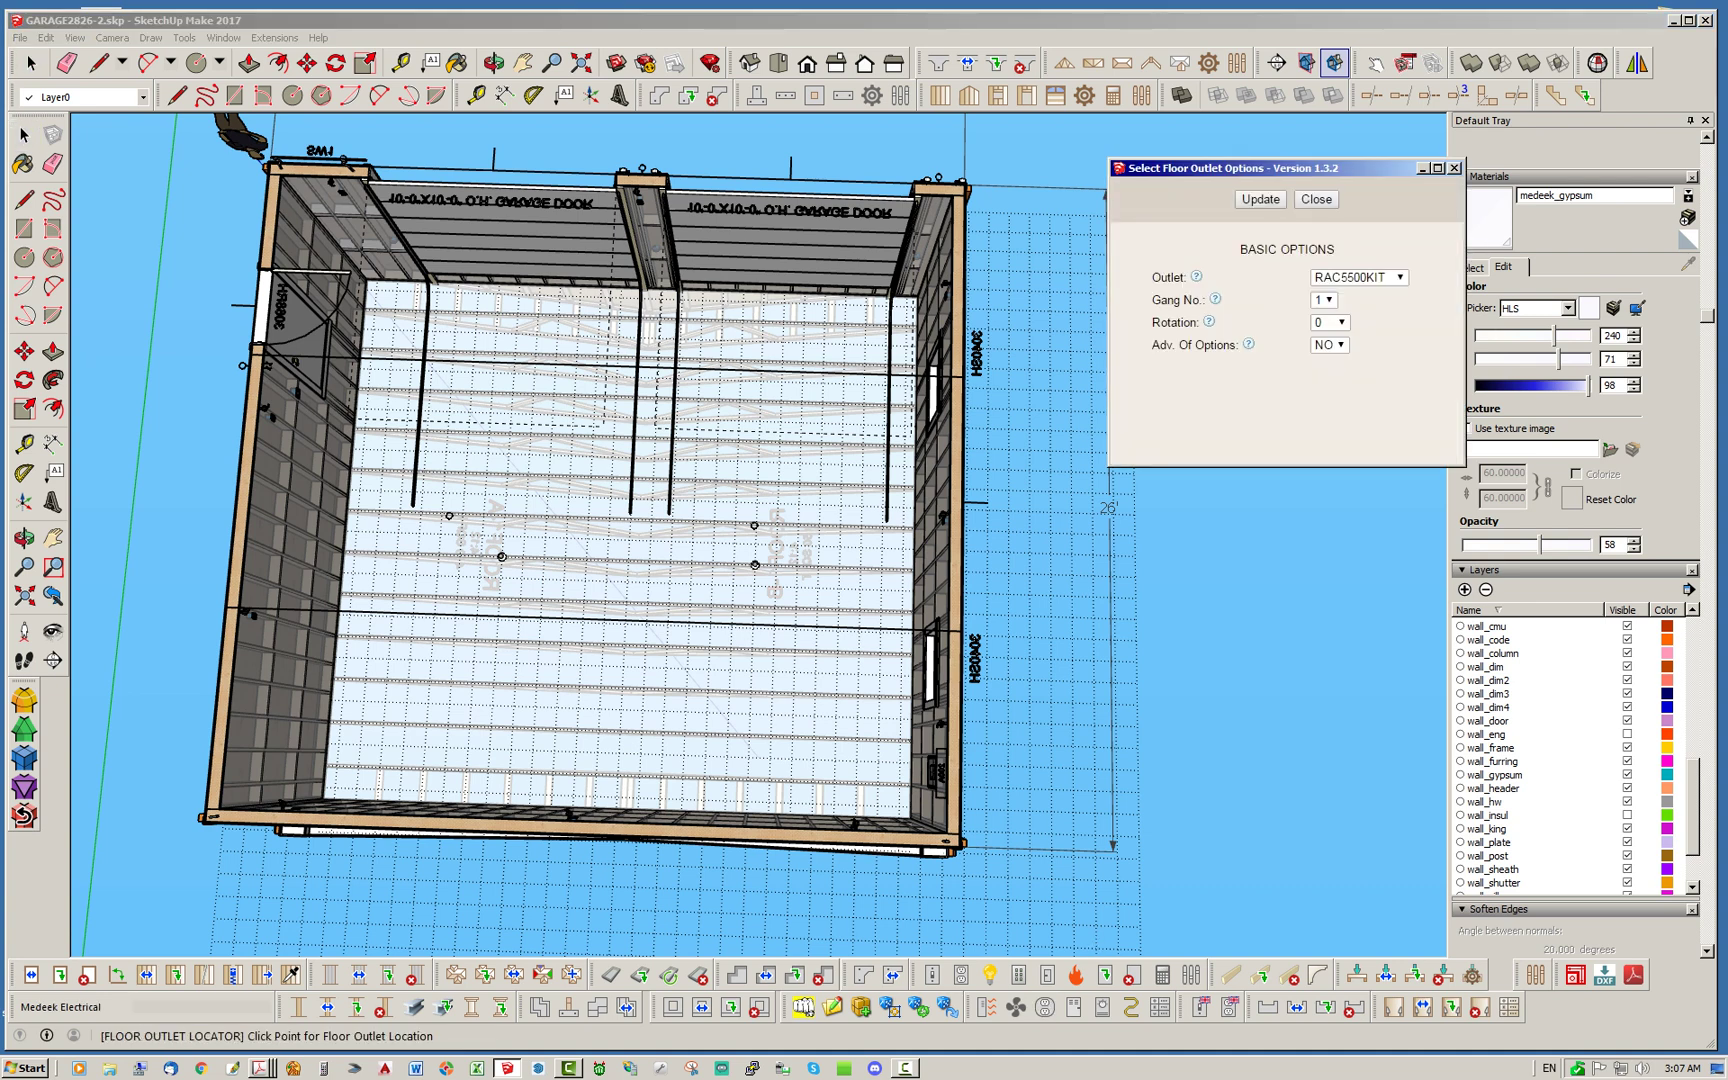
{"action": "left_click", "coordinate": [1358, 277]}
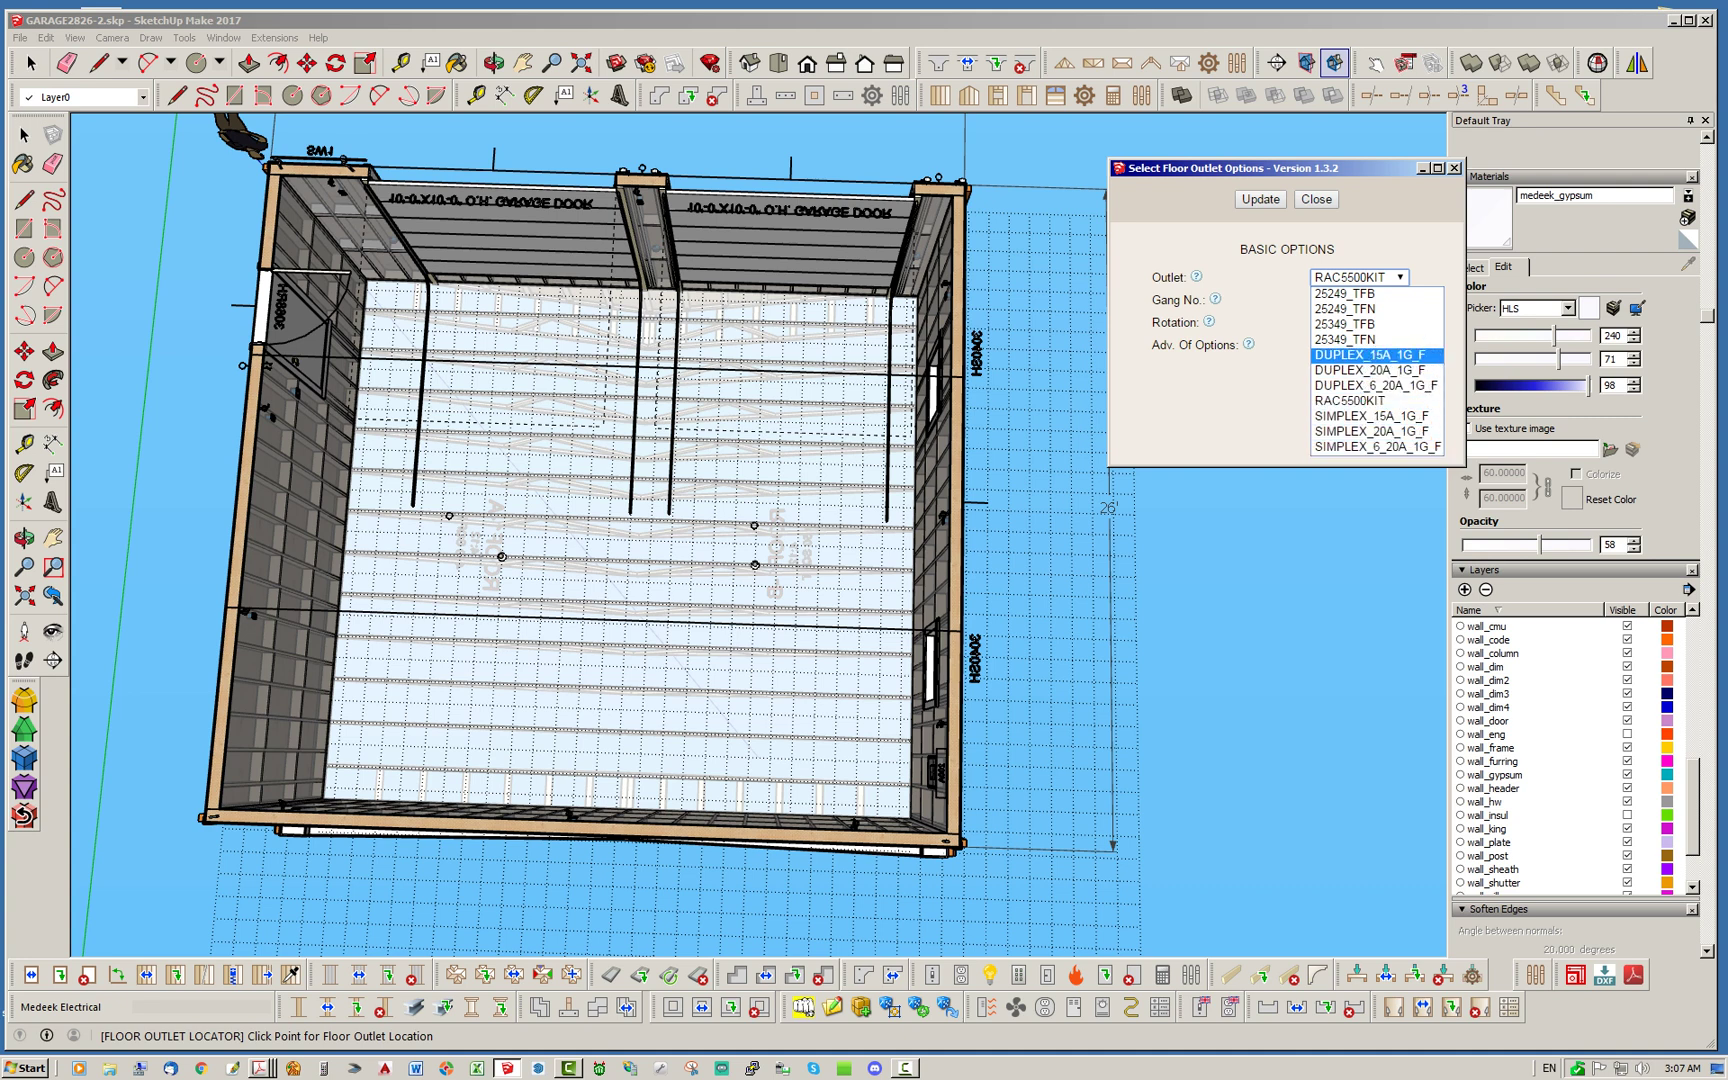
{"action": "left_click", "coordinate": [1370, 355]}
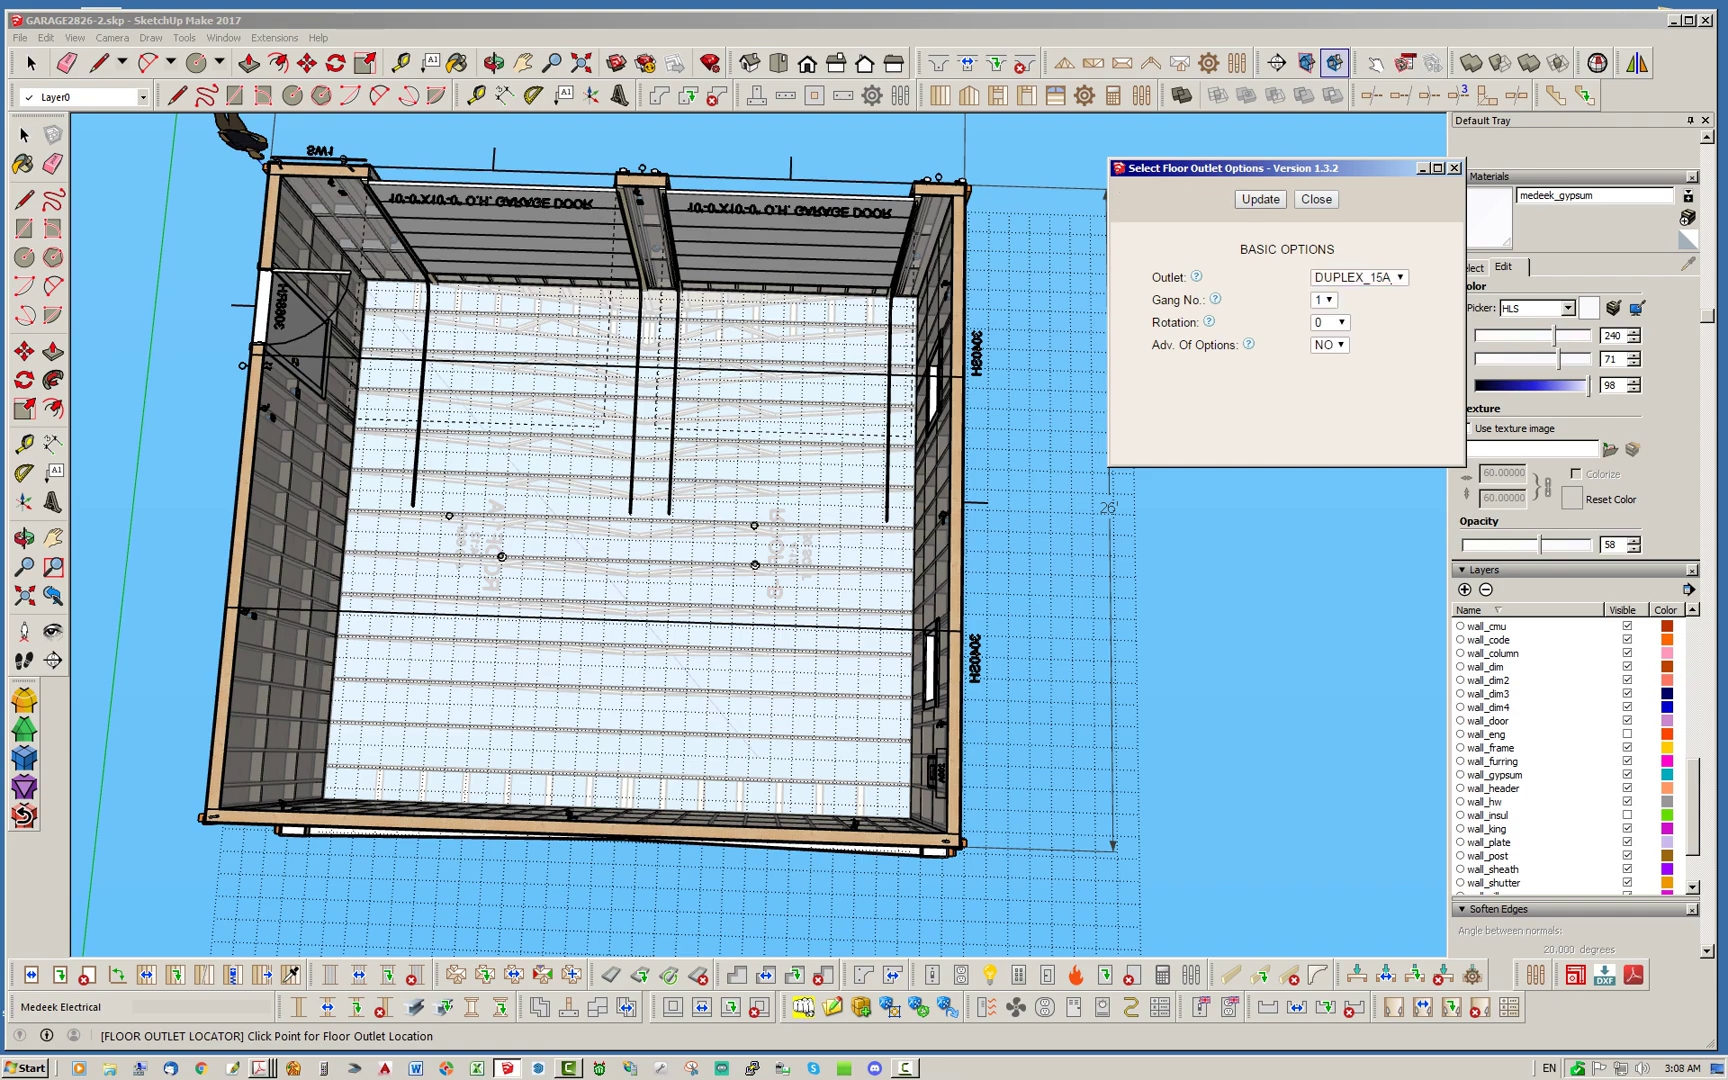
Place a duplex outlet on the ceiling near the ROOF-A light, on its garage-door side
{"action": "scroll", "coordinate": [776, 507], "scroll_direction": "up", "scroll_amount": 2}
{"action": "middle_click_drag", "start_coordinate": [776, 507], "coordinate": [762, 563]}
{"action": "middle_click_drag", "start_coordinate": [736, 650], "coordinate": [741, 651]}
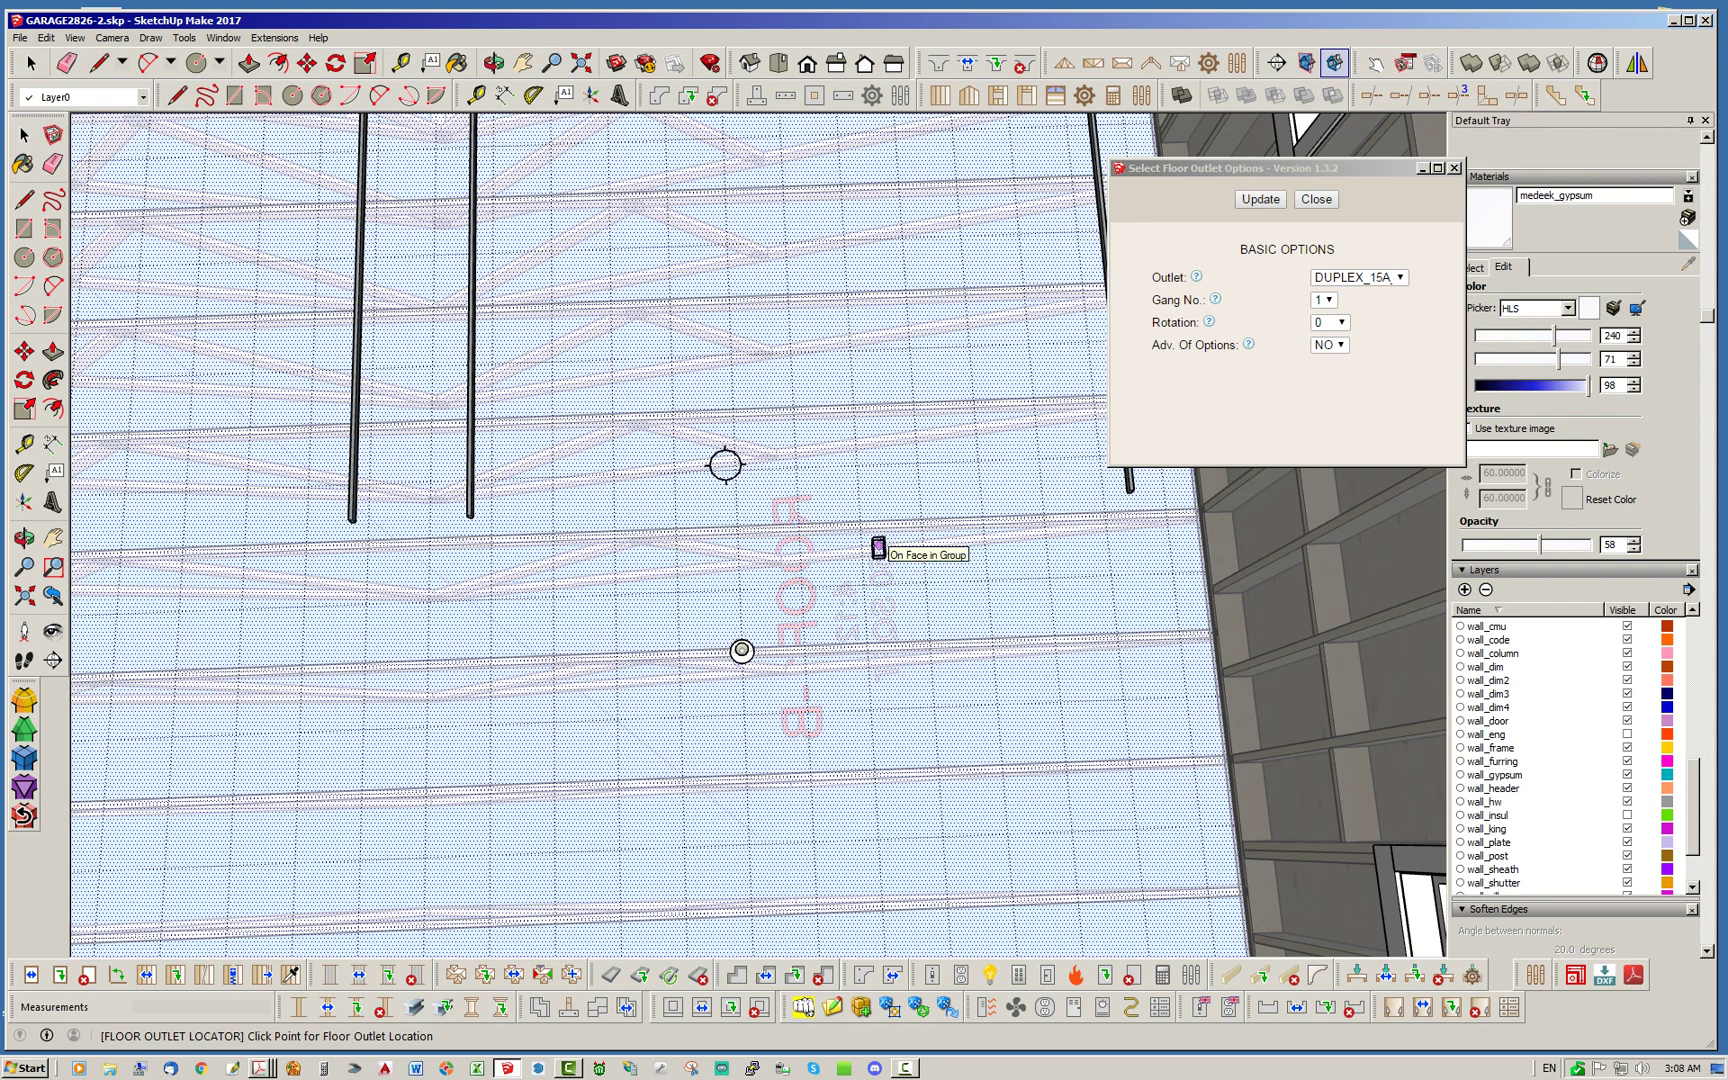
{"action": "middle_click_drag", "start_coordinate": [852, 559], "coordinate": [785, 562]}
{"action": "scroll", "coordinate": [801, 625], "scroll_direction": "down", "scroll_amount": 6}
{"action": "scroll", "coordinate": [455, 500], "scroll_direction": "up", "scroll_amount": 8}
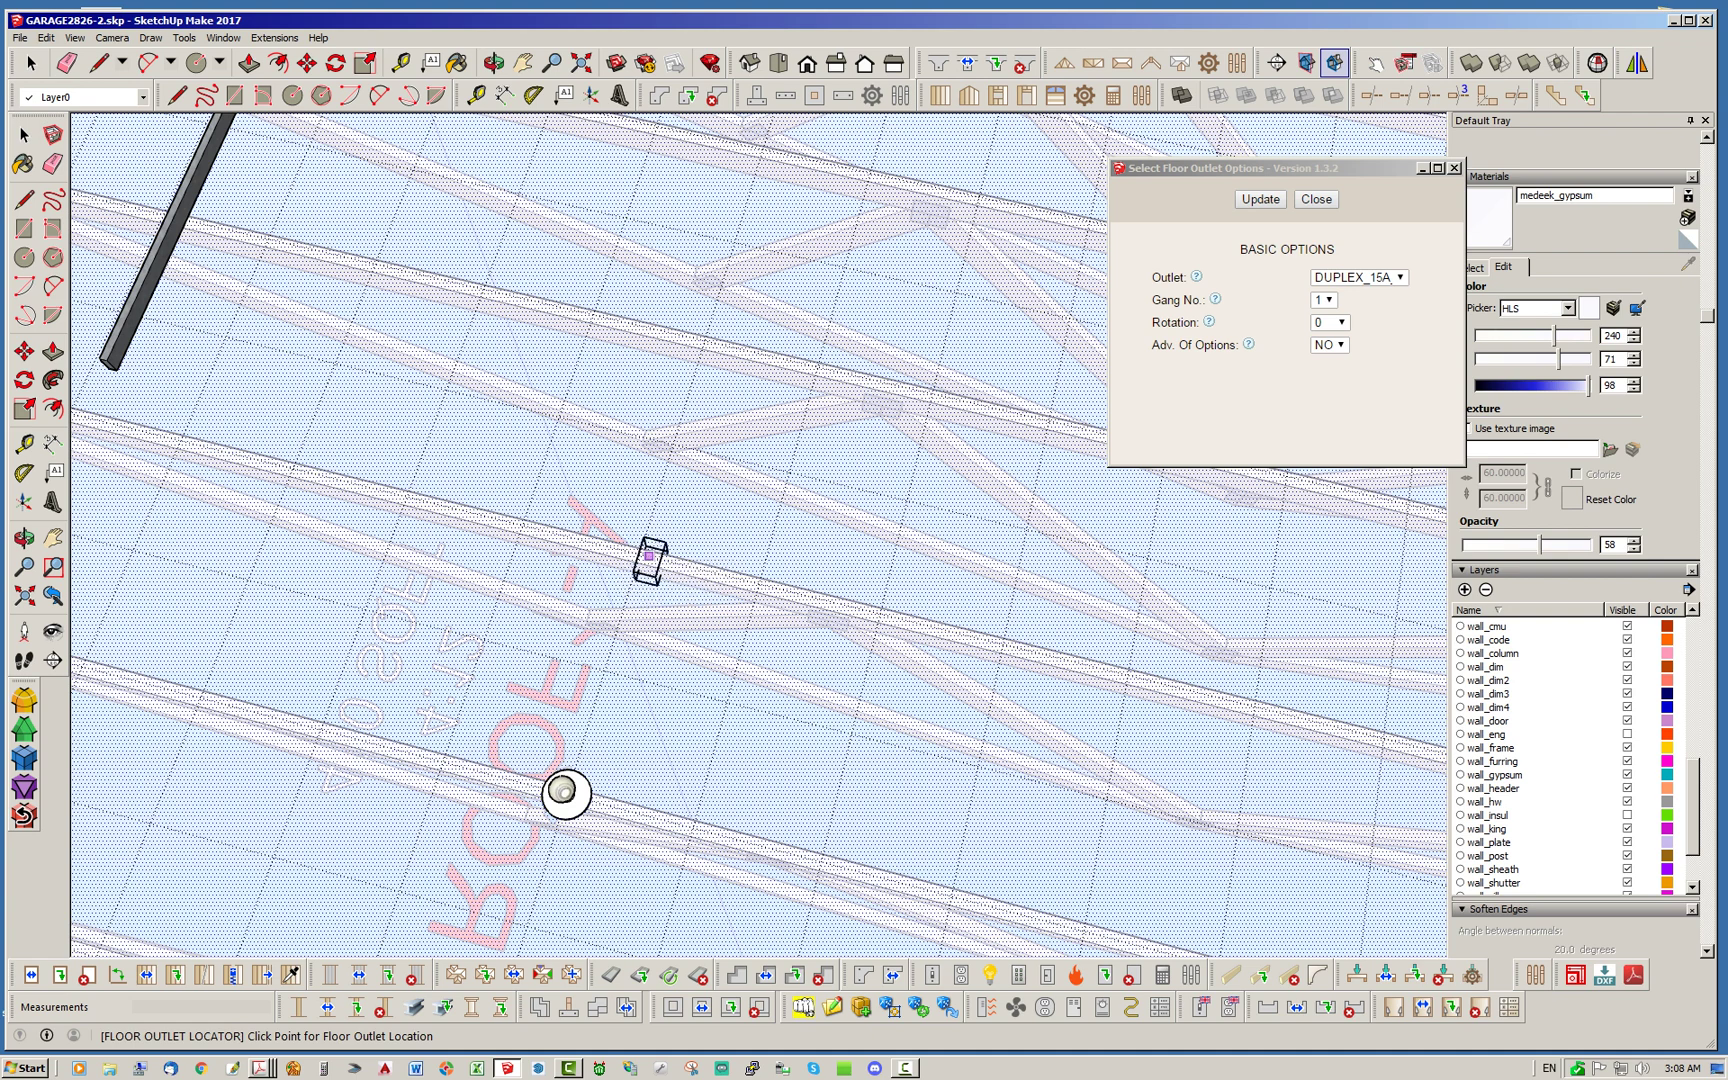
{"action": "scroll", "coordinate": [650, 560], "scroll_direction": "down", "scroll_amount": 6}
{"action": "scroll", "coordinate": [712, 572], "scroll_direction": "down", "scroll_amount": 5}
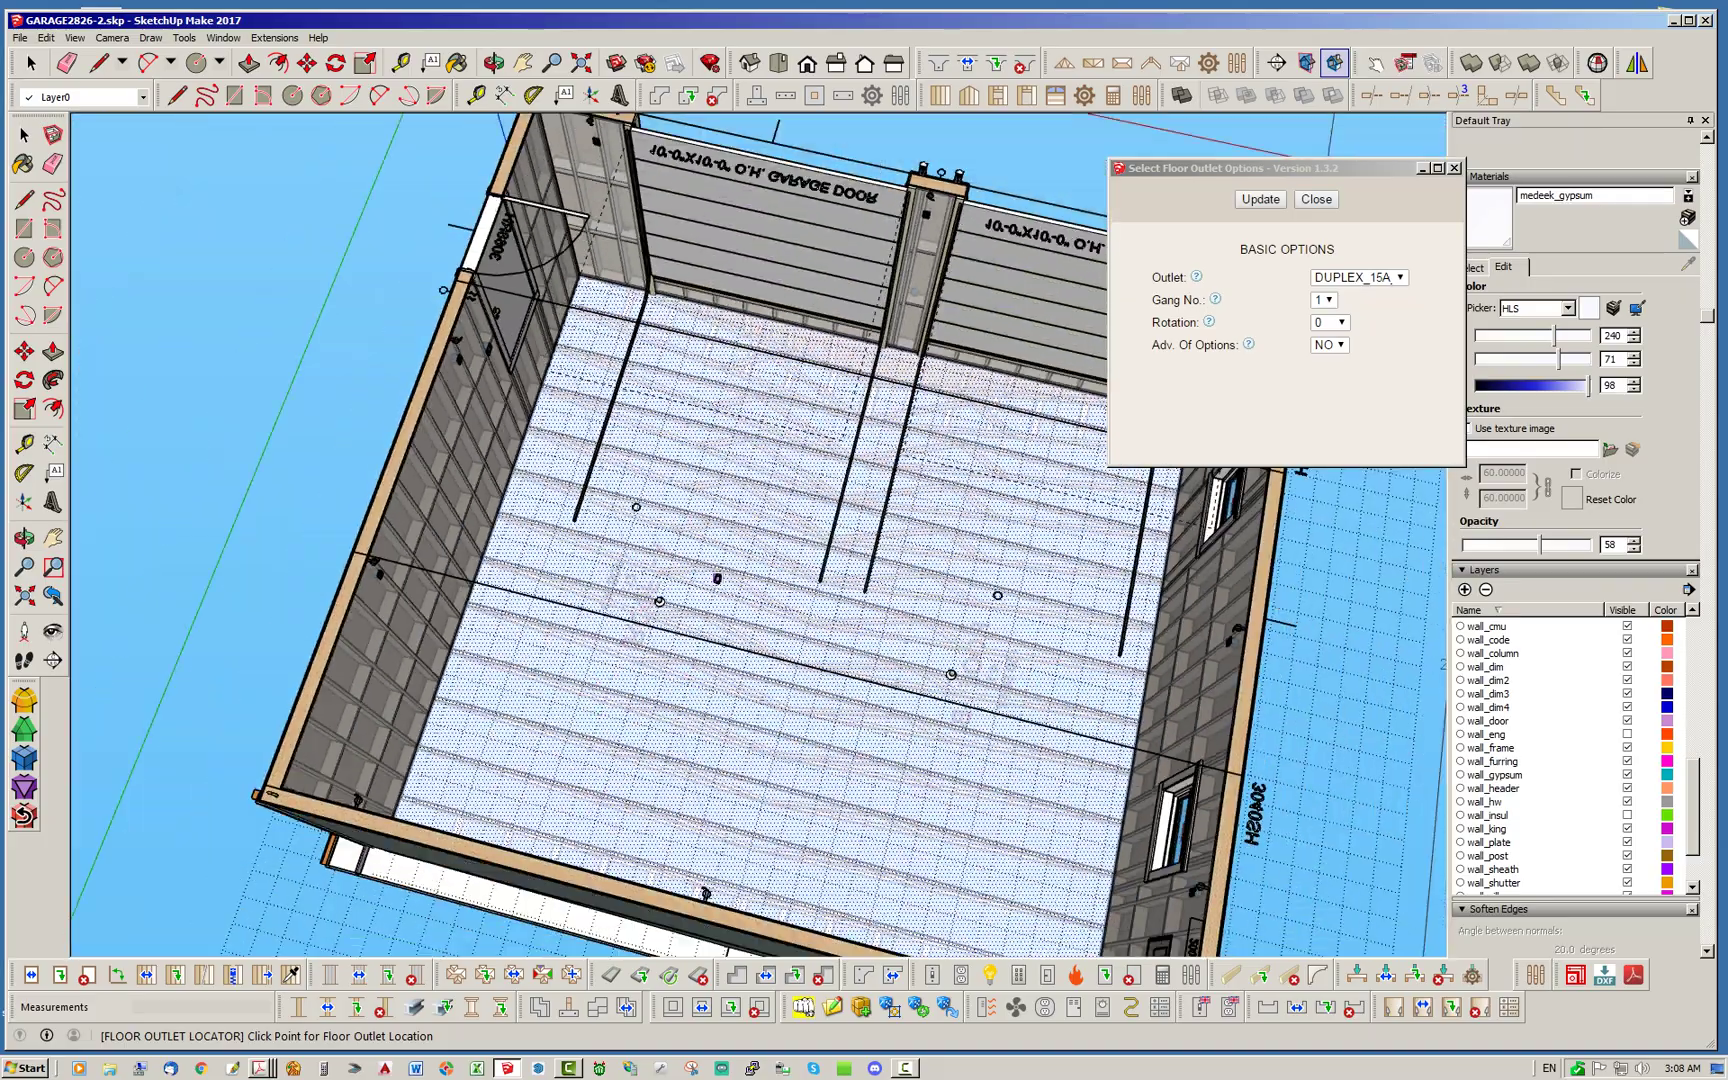
{"action": "middle_click_drag", "start_coordinate": [717, 580], "coordinate": [640, 440]}
{"action": "middle_click_drag", "start_coordinate": [735, 640], "coordinate": [768, 260]}
{"action": "middle_click_drag", "start_coordinate": [770, 440], "coordinate": [788, 395]}
{"action": "middle_click_drag", "start_coordinate": [785, 480], "coordinate": [830, 540]}
{"action": "middle_click_drag", "start_coordinate": [548, 597], "coordinate": [1266, 862]}
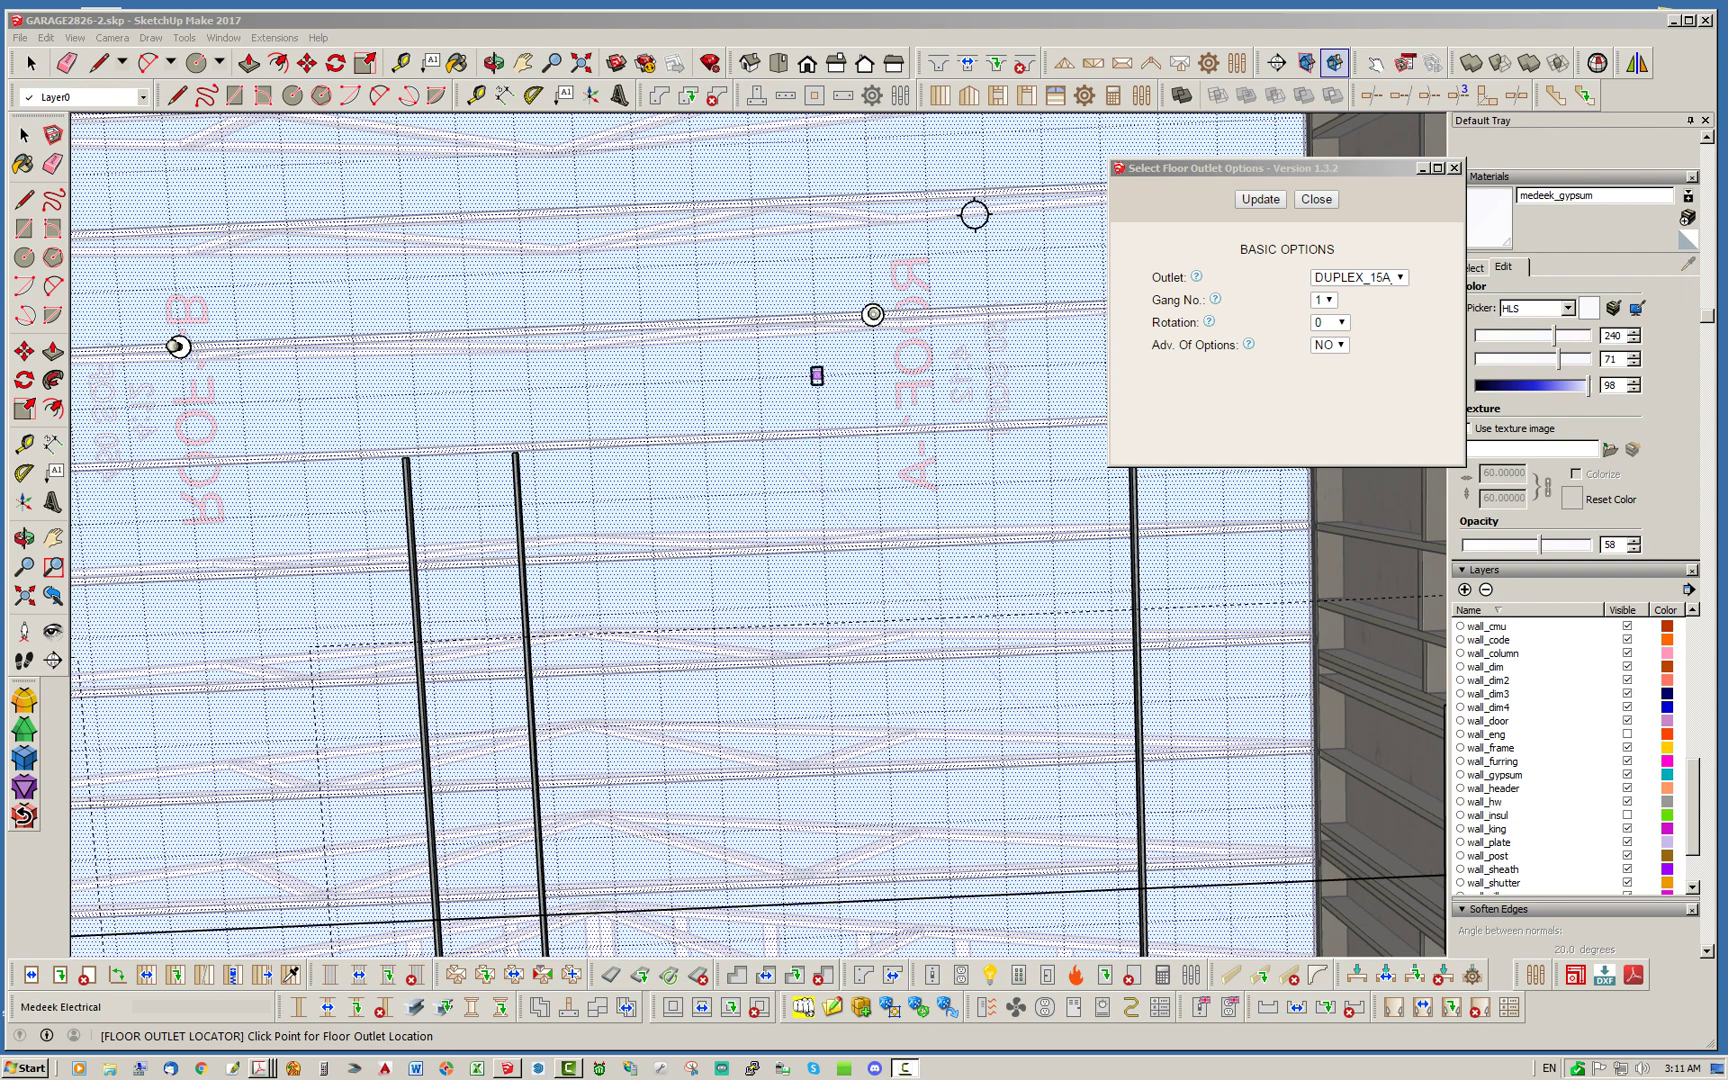
{"action": "left_click", "coordinate": [817, 375]}
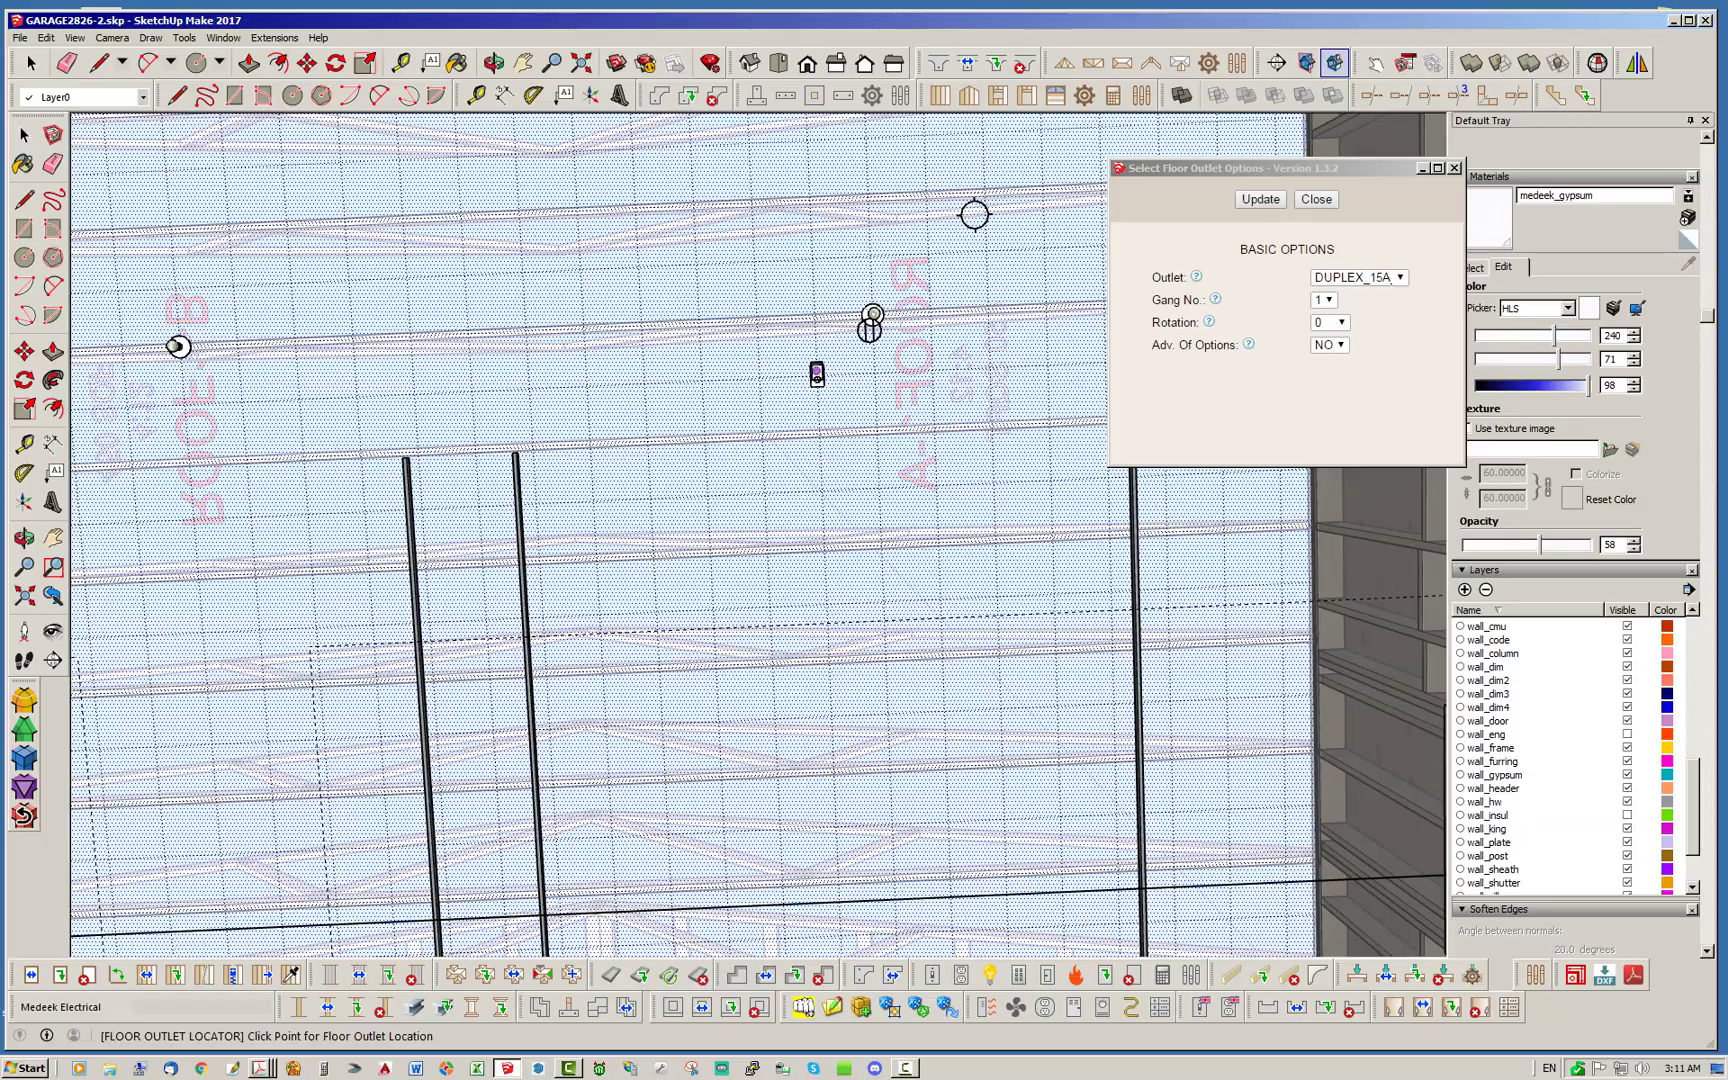
{"action": "scroll", "coordinate": [845, 380], "scroll_direction": "up", "scroll_amount": 4}
{"action": "middle_click_drag", "start_coordinate": [905, 262], "coordinate": [928, 275]}
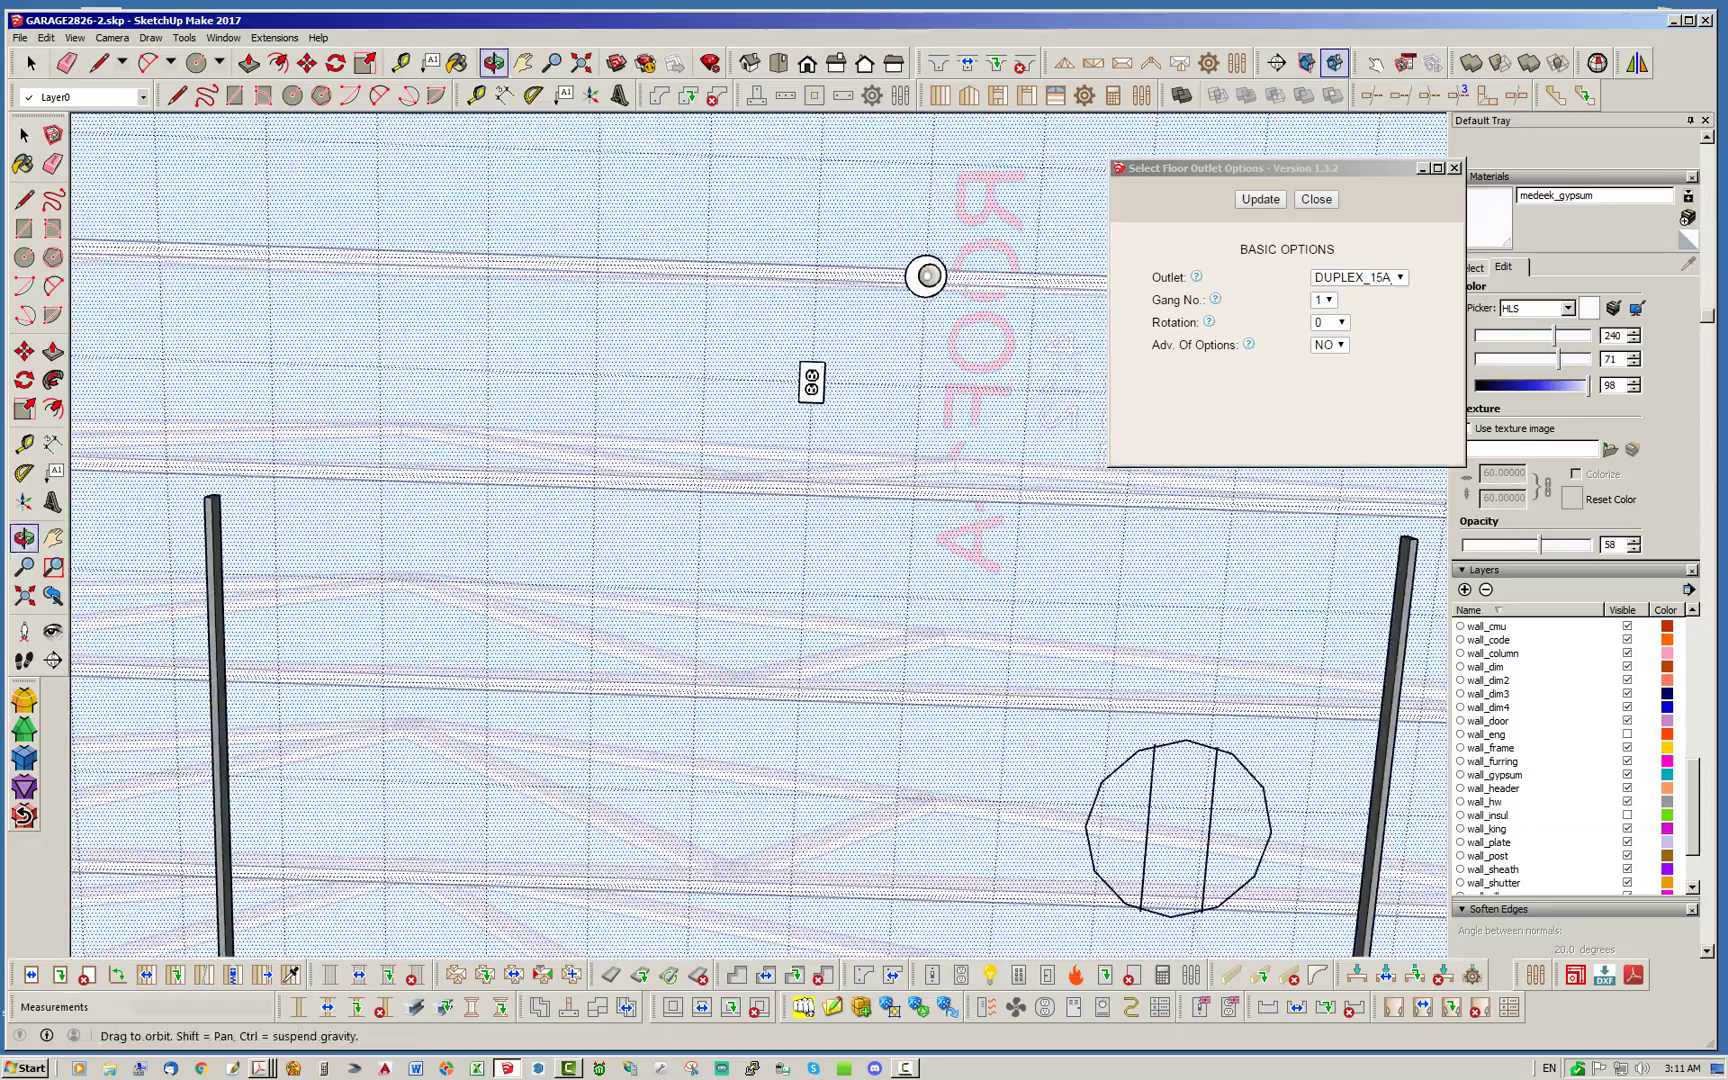
Place a second duplex outlet on the ceiling near the ROOF-B light and end outlet placement
{"action": "scroll", "coordinate": [1091, 440], "scroll_direction": "down", "scroll_amount": 4}
{"action": "middle_click_drag", "start_coordinate": [332, 505], "coordinate": [409, 521]}
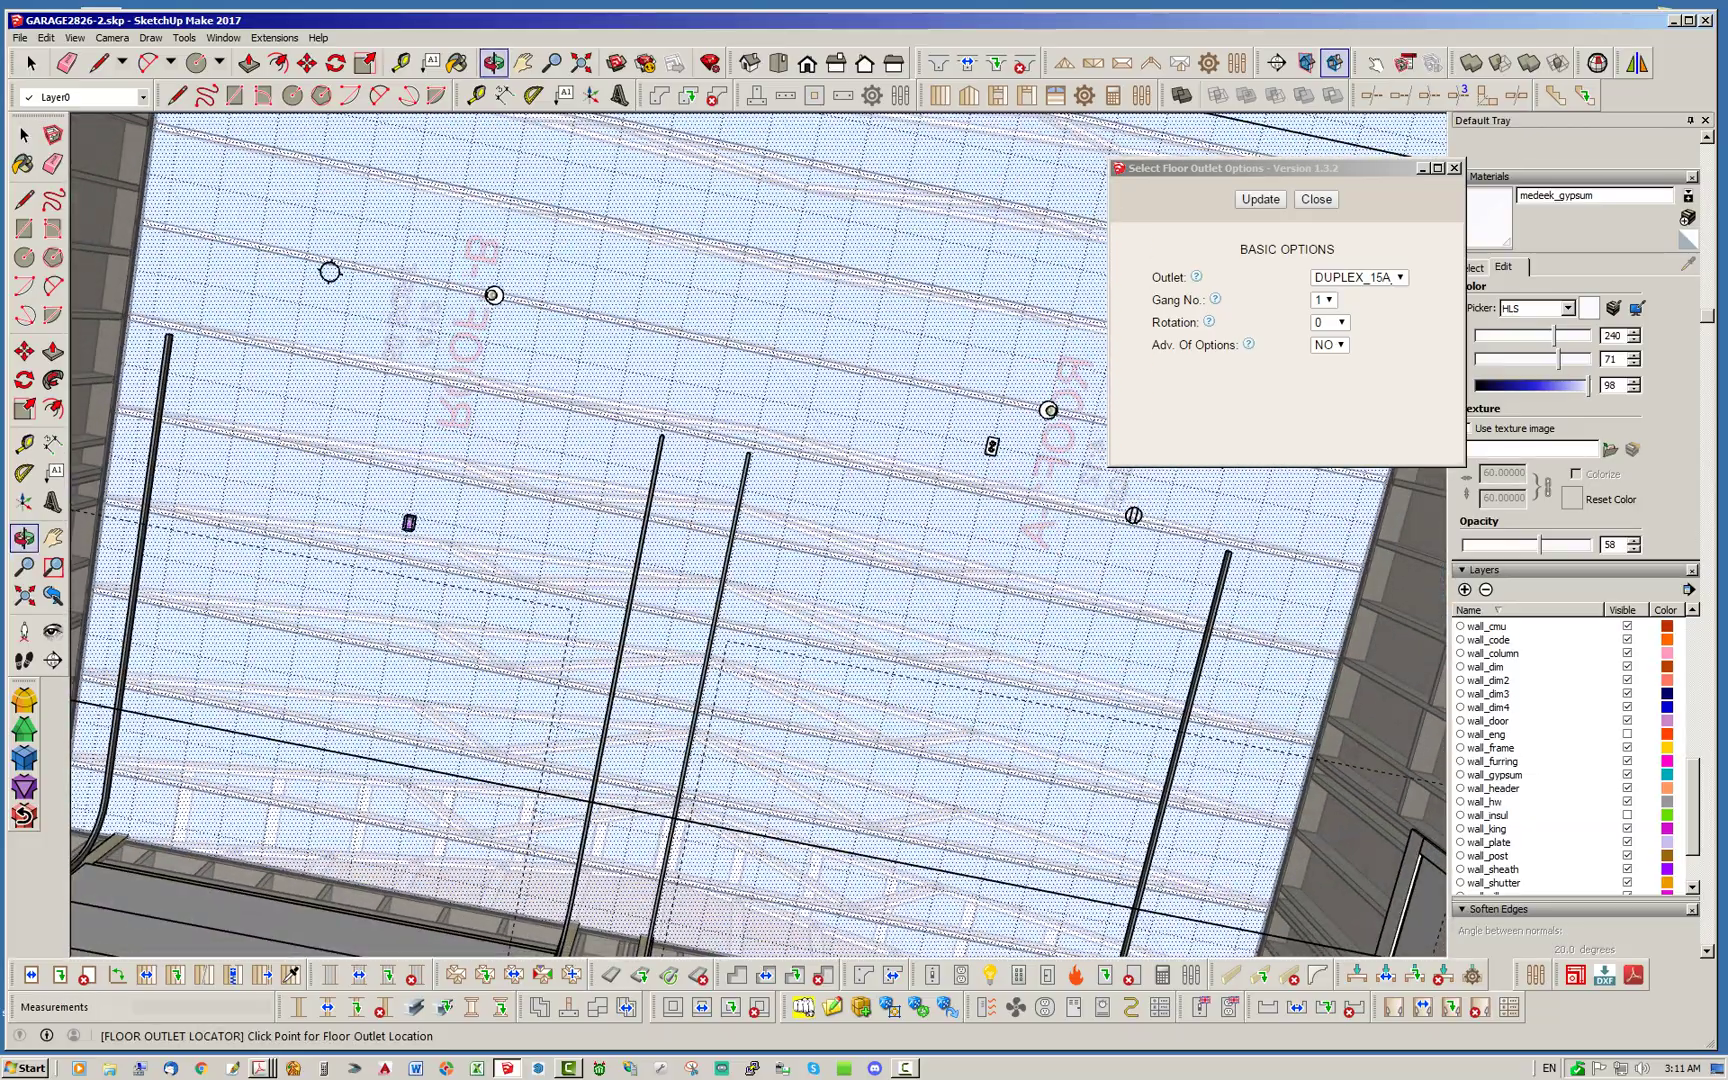
{"action": "scroll", "coordinate": [1078, 743], "scroll_direction": "down", "scroll_amount": 2}
{"action": "scroll", "coordinate": [589, 439], "scroll_direction": "up", "scroll_amount": 4}
{"action": "middle_click_drag", "start_coordinate": [532, 309], "coordinate": [575, 390]}
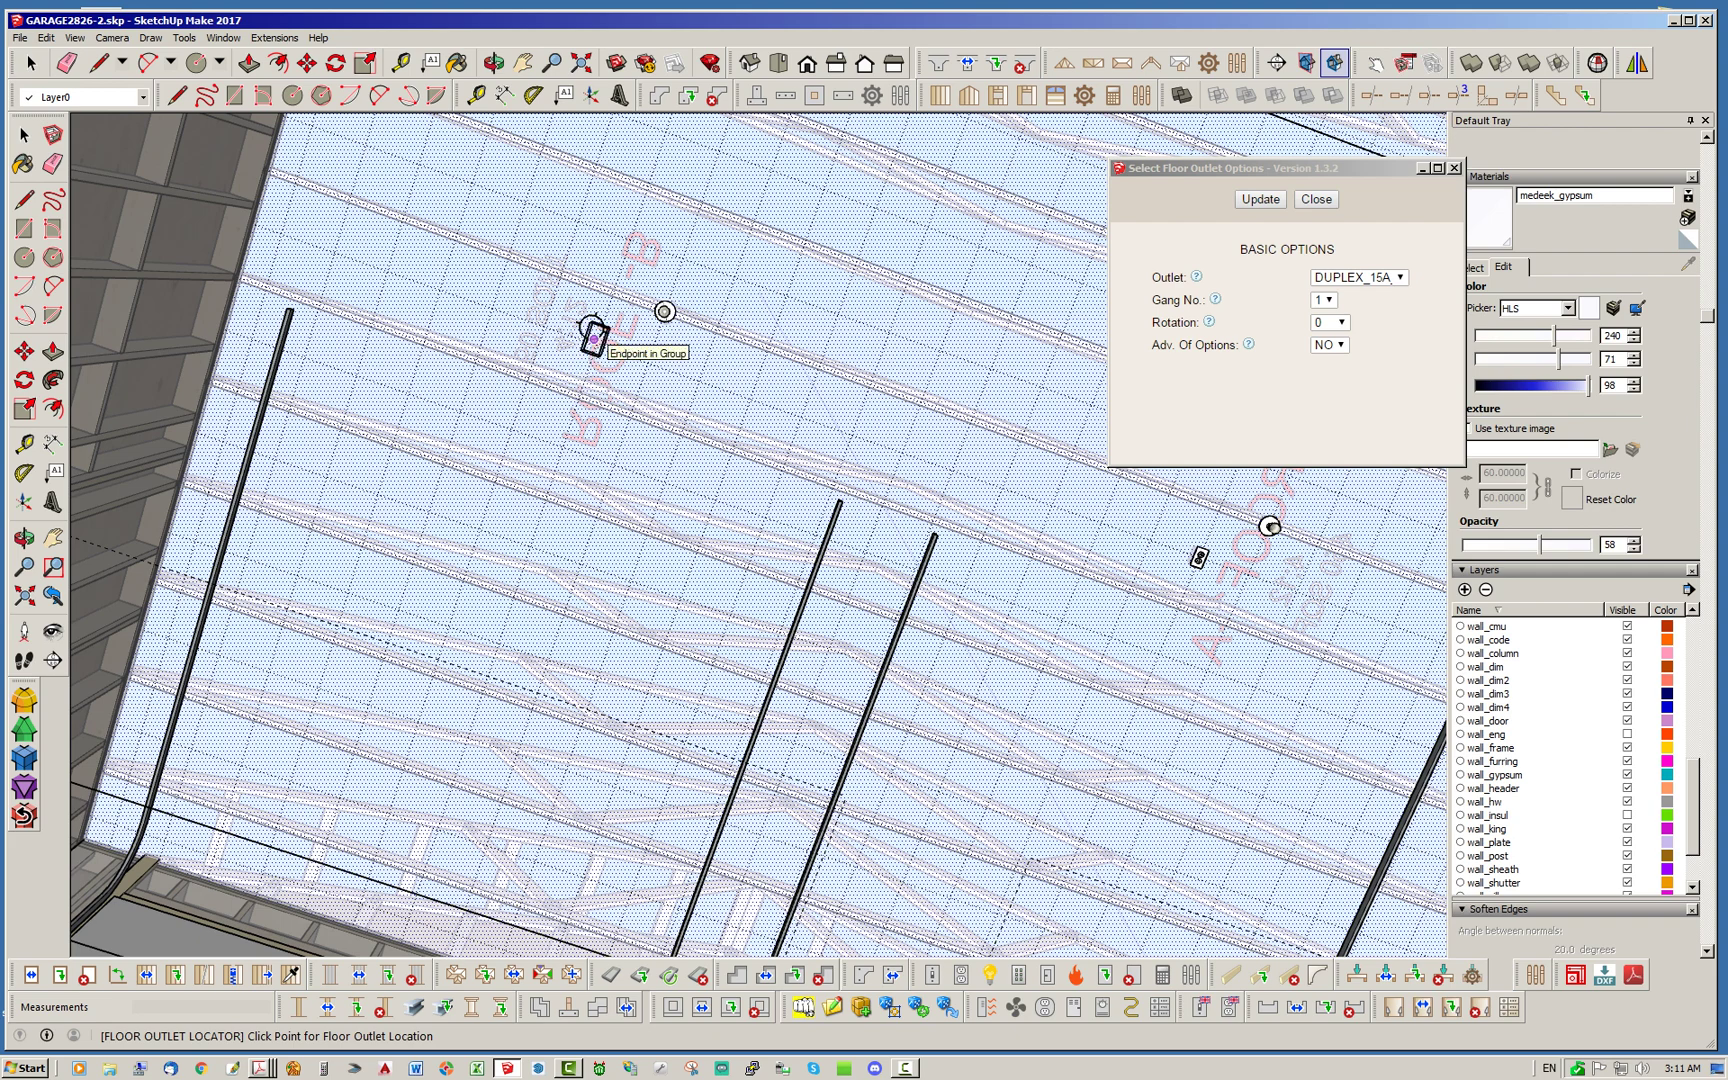
{"action": "scroll", "coordinate": [590, 335], "scroll_direction": "up", "scroll_amount": 2}
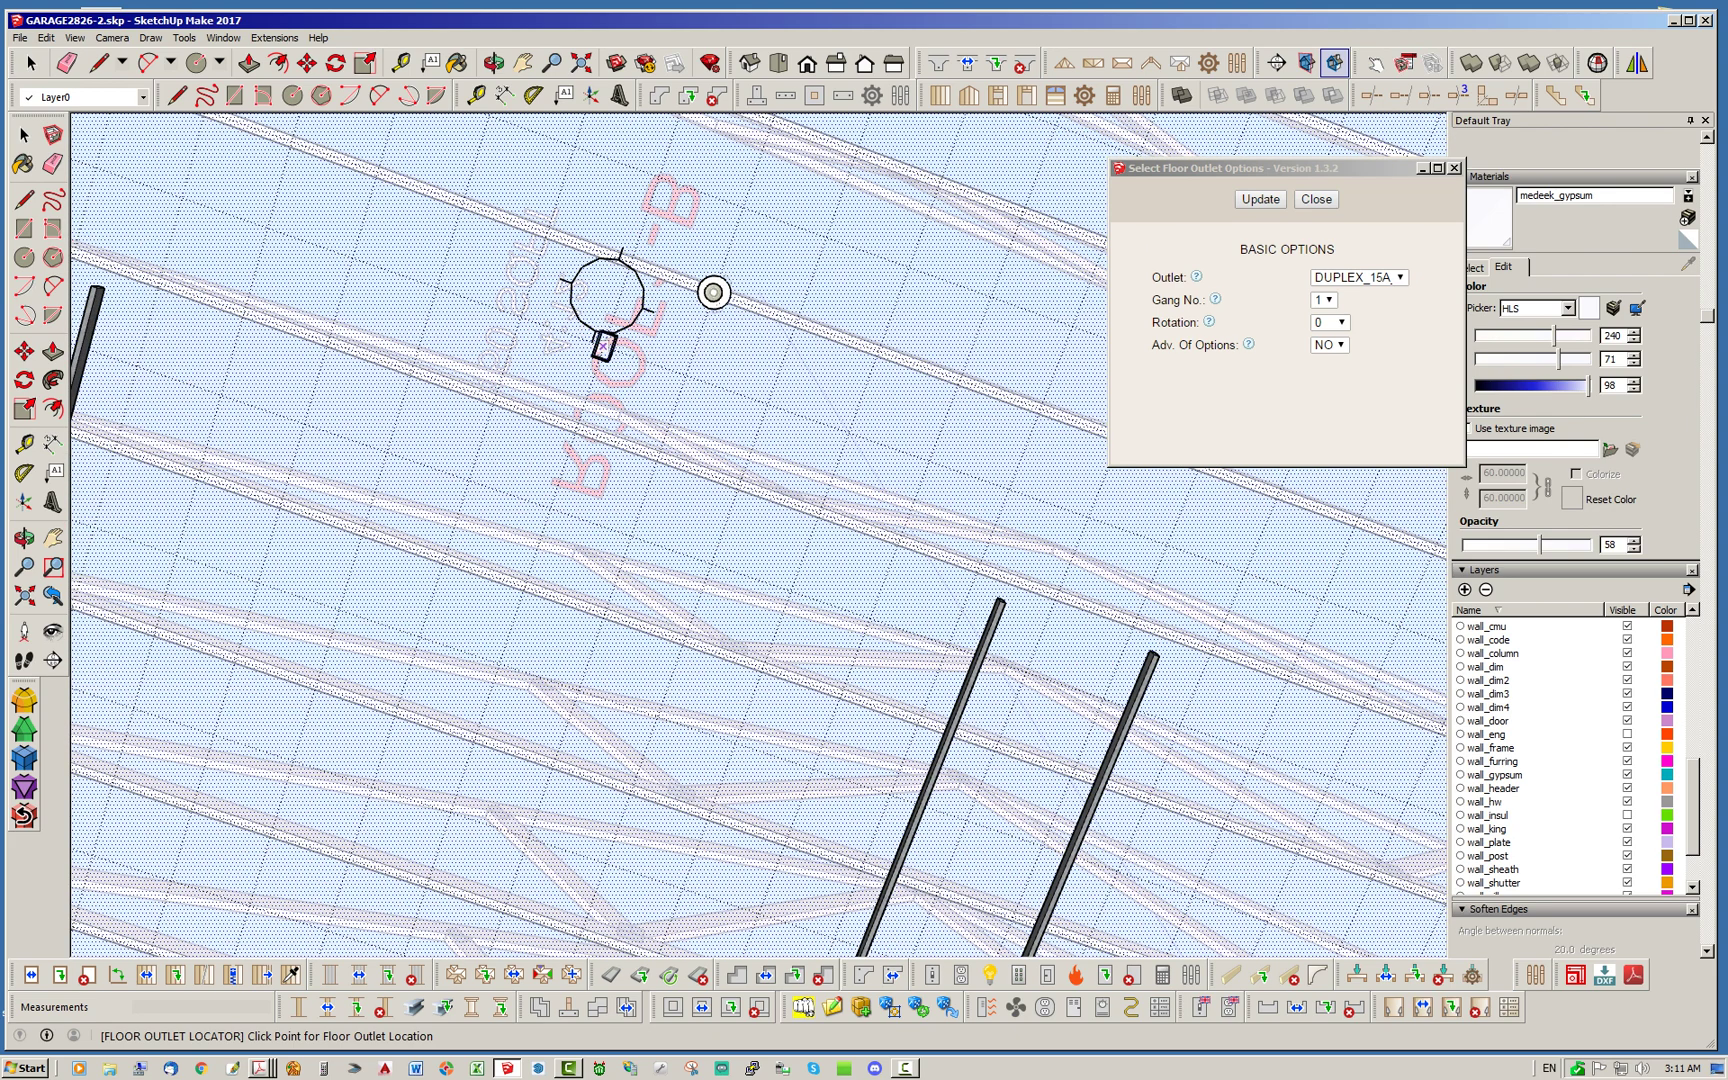
{"action": "left_click", "coordinate": [603, 346]}
{"action": "middle_click_drag", "start_coordinate": [613, 459], "coordinate": [533, 425]}
{"action": "middle_click_drag", "start_coordinate": [514, 350], "coordinate": [721, 535]}
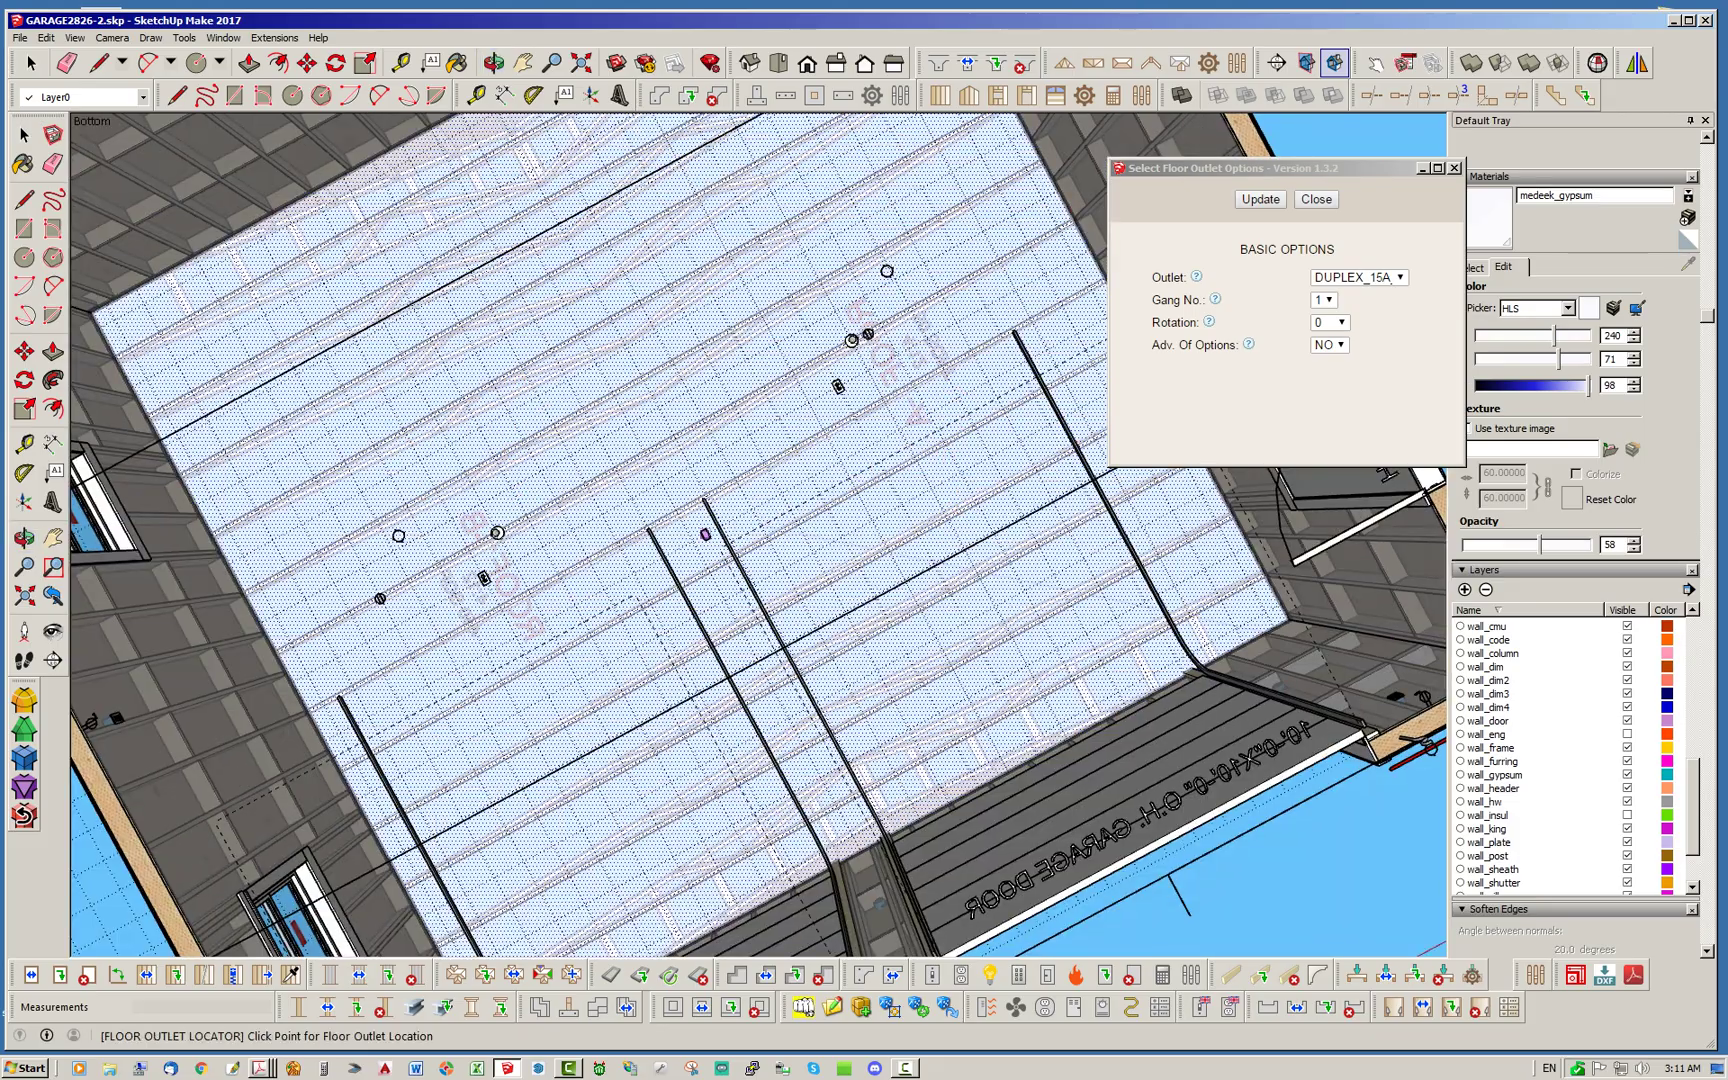
{"action": "key", "text": "space"}
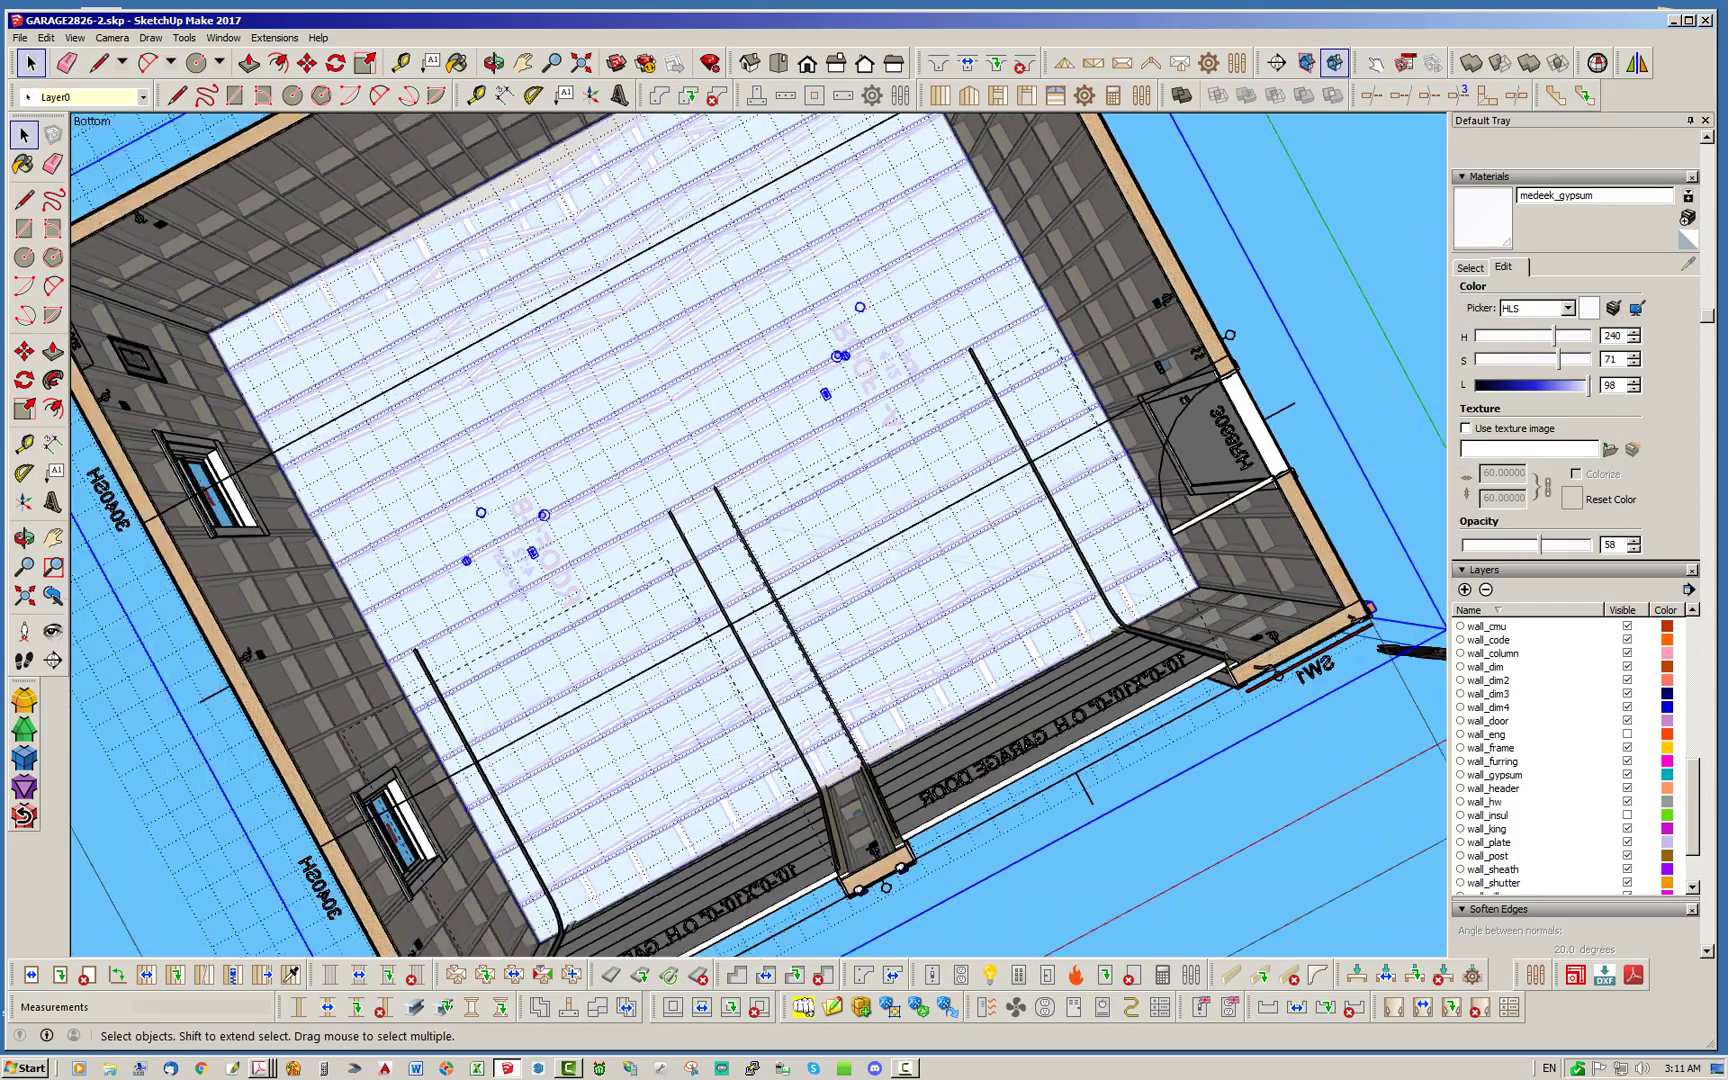
Examine the placed ceiling lights, outlets and their plan symbols from below the garage
{"action": "scroll", "coordinate": [853, 480], "scroll_direction": "down", "scroll_amount": 4}
{"action": "middle_click_drag", "start_coordinate": [853, 480], "coordinate": [771, 476]}
{"action": "scroll", "coordinate": [768, 475], "scroll_direction": "up", "scroll_amount": 5}
{"action": "scroll", "coordinate": [771, 476], "scroll_direction": "down", "scroll_amount": 5}
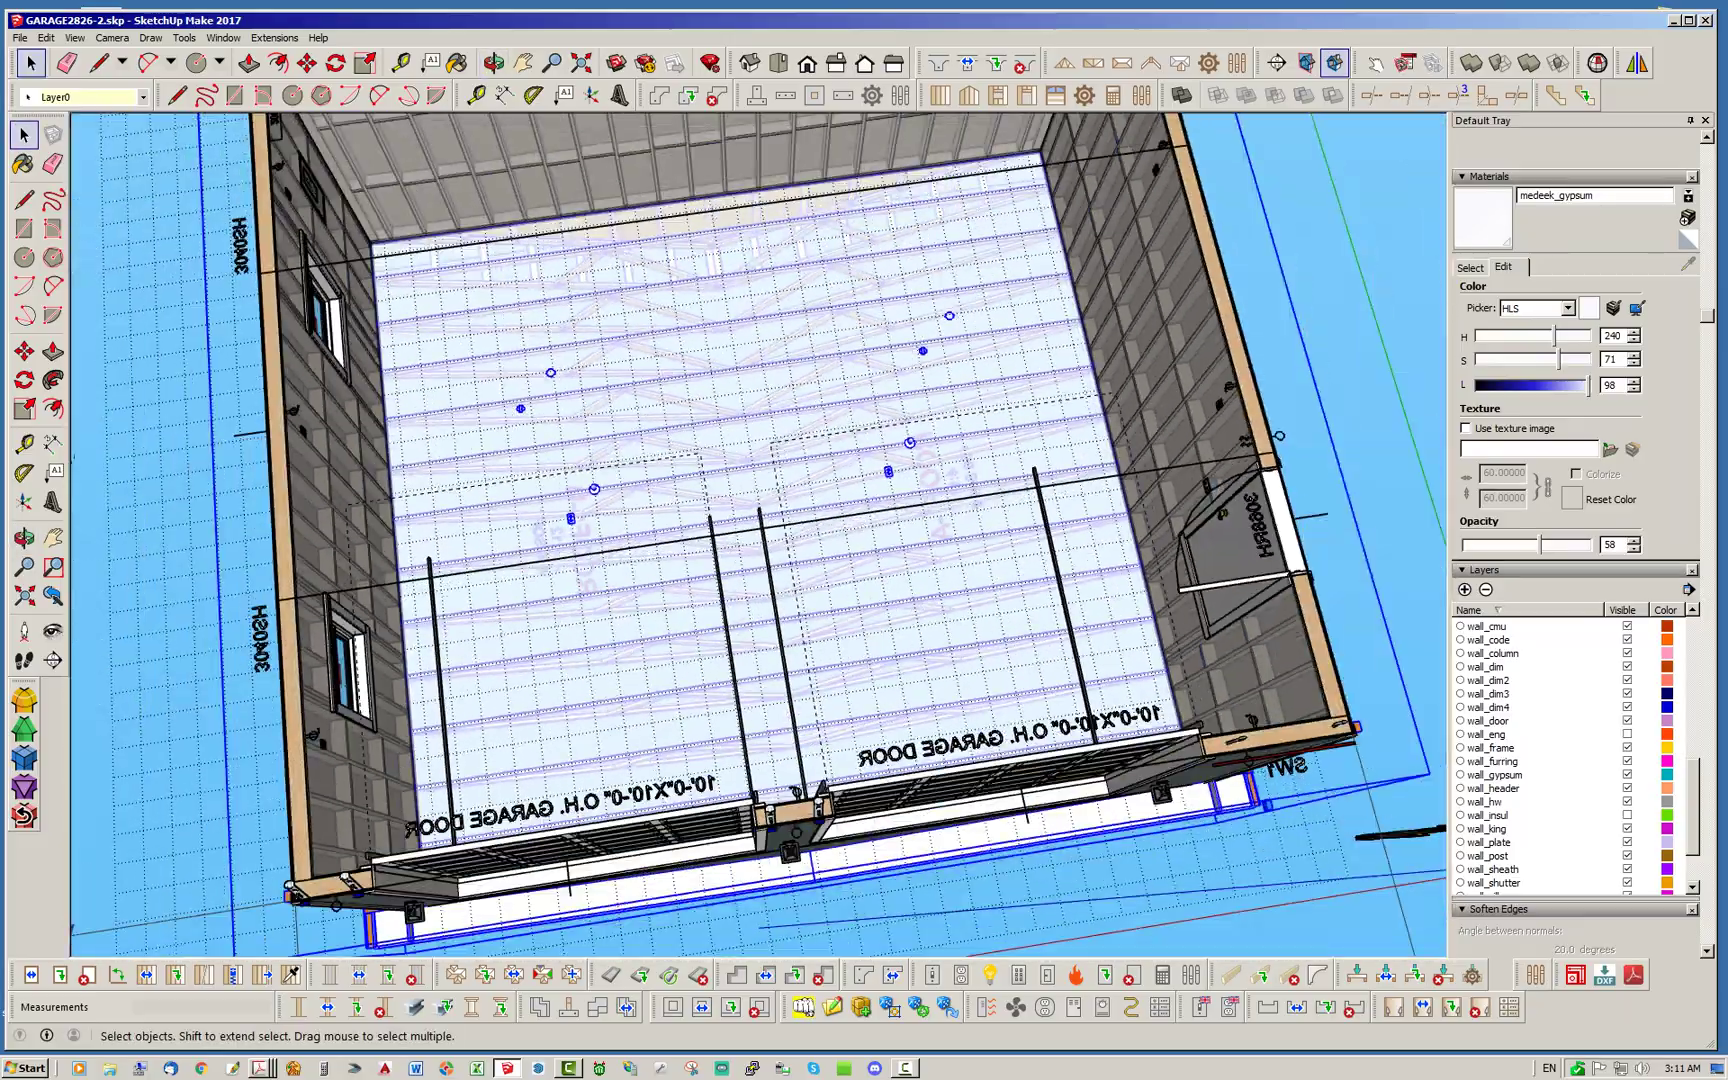
{"action": "mouse_move", "coordinate": [1215, 722]}
{"action": "middle_mouse_down"}
{"action": "mouse_move", "coordinate": [1196, 760]}
{"action": "mouse_move", "coordinate": [1210, 745]}
{"action": "middle_mouse_up"}
{"action": "middle_click_drag", "start_coordinate": [680, 548], "coordinate": [655, 508]}
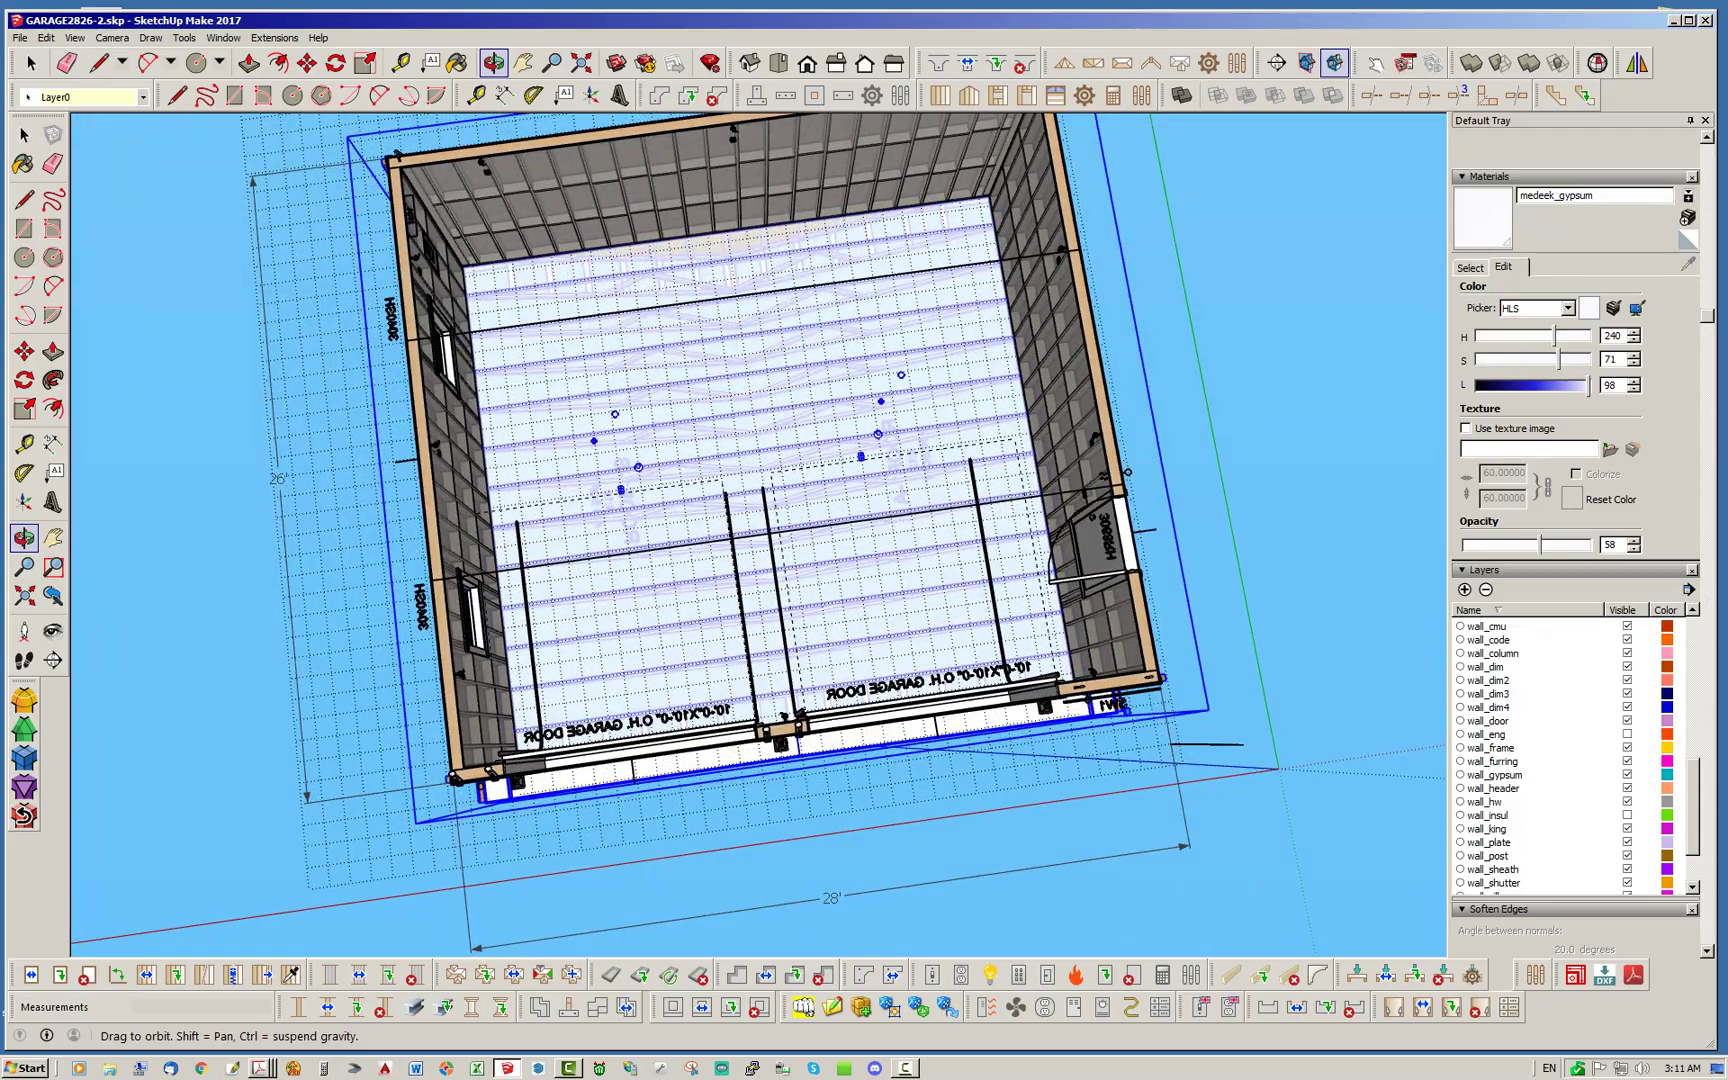
{"action": "scroll", "coordinate": [655, 508], "scroll_direction": "up", "scroll_amount": 3}
{"action": "middle_click_drag", "start_coordinate": [790, 640], "coordinate": [711, 495]}
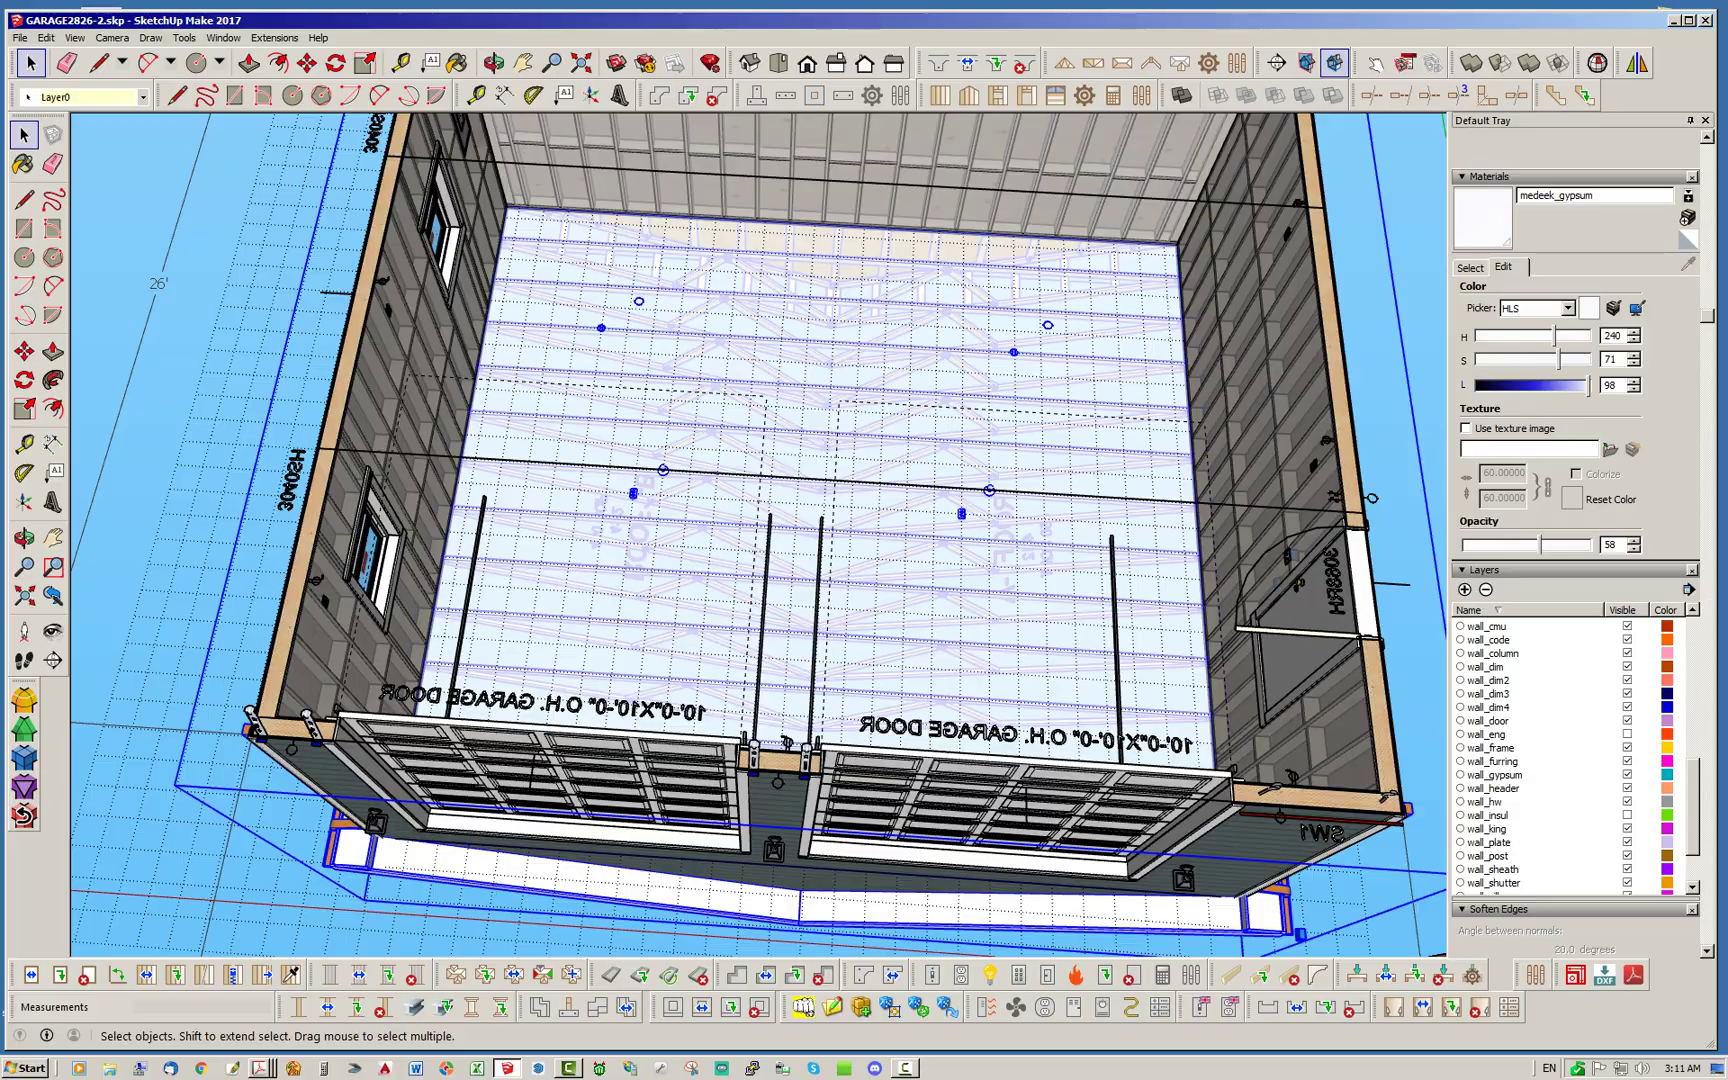
{"action": "middle_click_drag", "start_coordinate": [760, 530], "coordinate": [830, 635]}
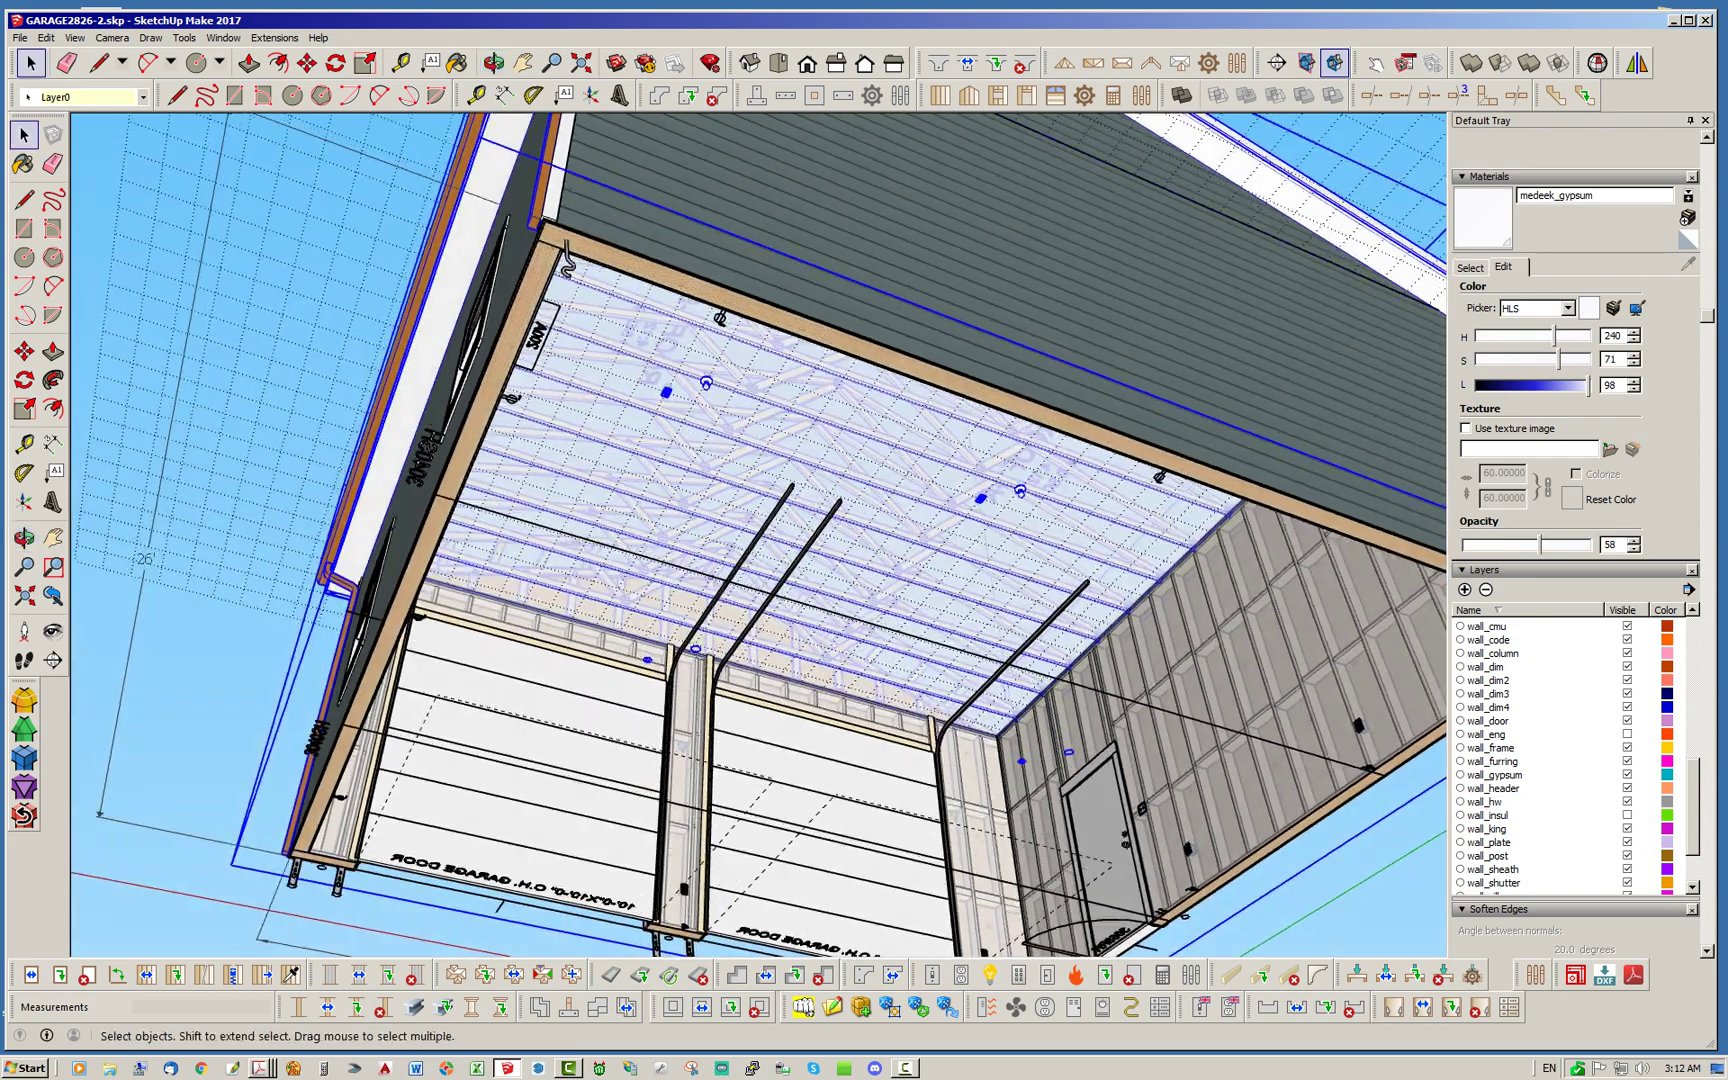
{"action": "scroll", "coordinate": [647, 647], "scroll_direction": "up", "scroll_amount": 3}
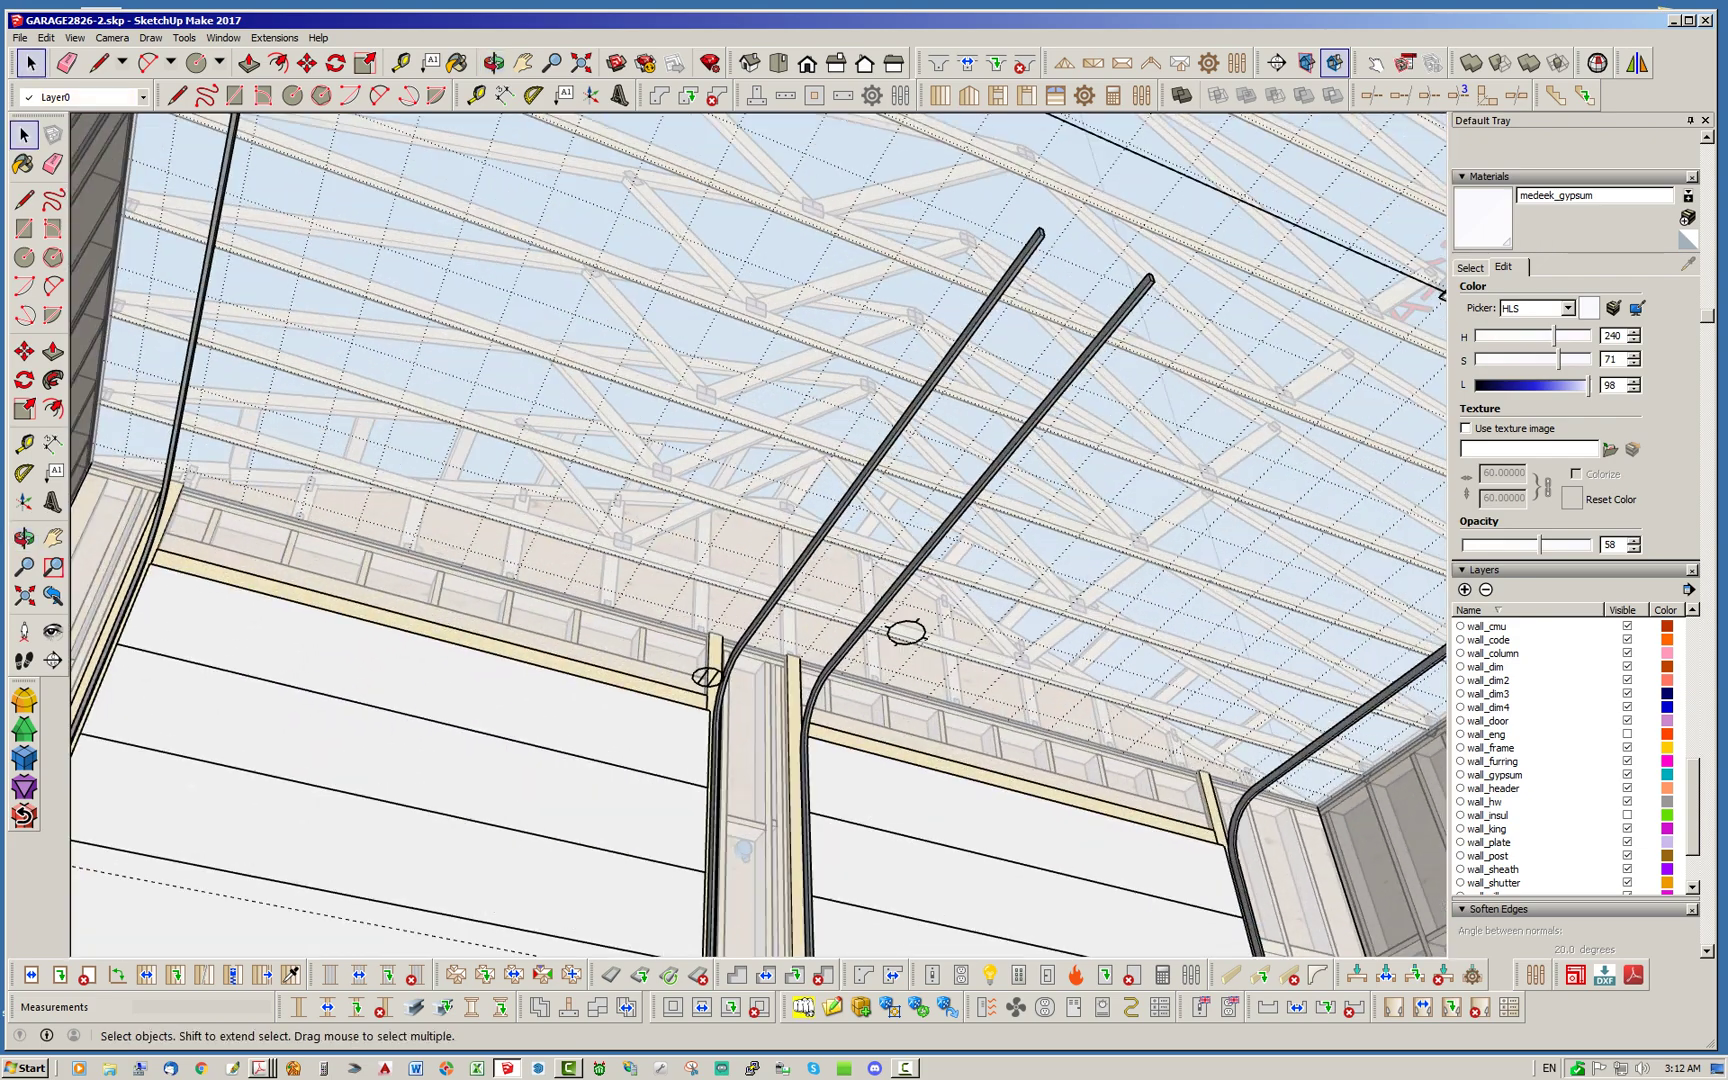
Examine the garage from outside, from the roof trusses to the front wall with its exterior lights
{"action": "scroll", "coordinate": [470, 470], "scroll_direction": "down", "scroll_amount": 5}
{"action": "middle_click_drag", "start_coordinate": [470, 470], "coordinate": [852, 640]}
{"action": "scroll", "coordinate": [815, 560], "scroll_direction": "down", "scroll_amount": 3}
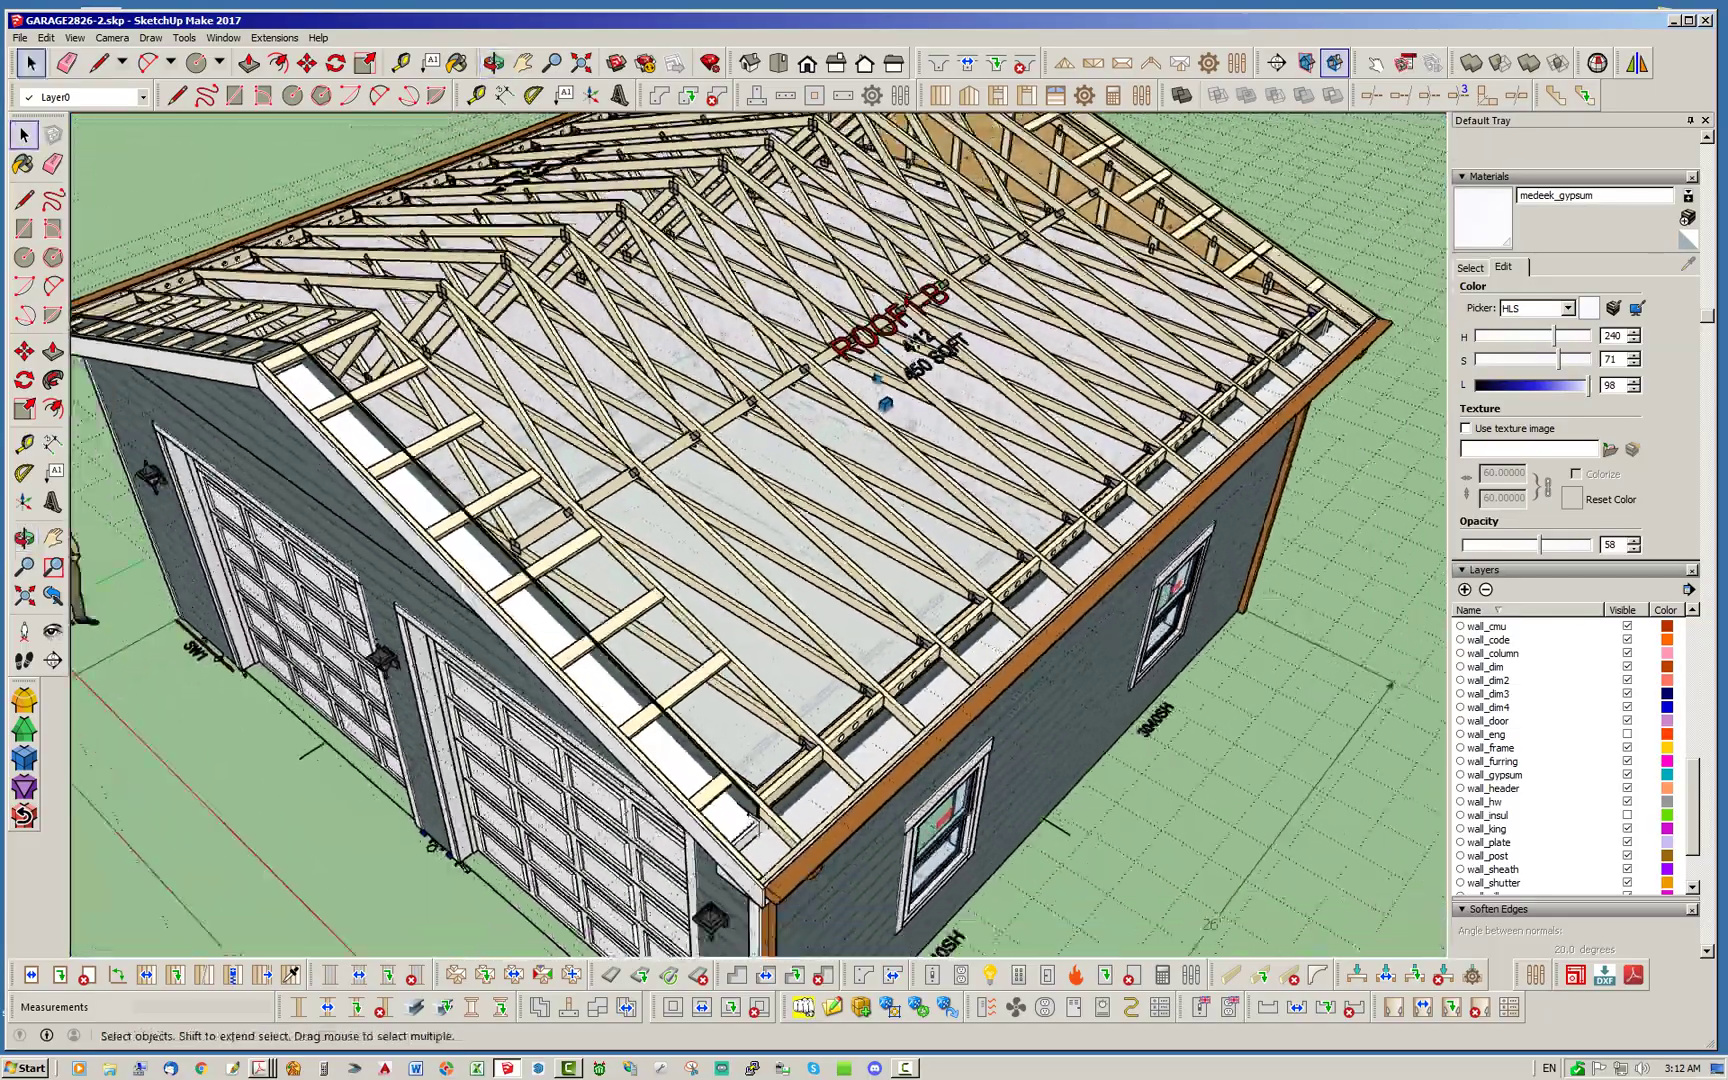
{"action": "scroll", "coordinate": [550, 515], "scroll_direction": "down", "scroll_amount": 2}
{"action": "scroll", "coordinate": [550, 515], "scroll_direction": "up", "scroll_amount": 5}
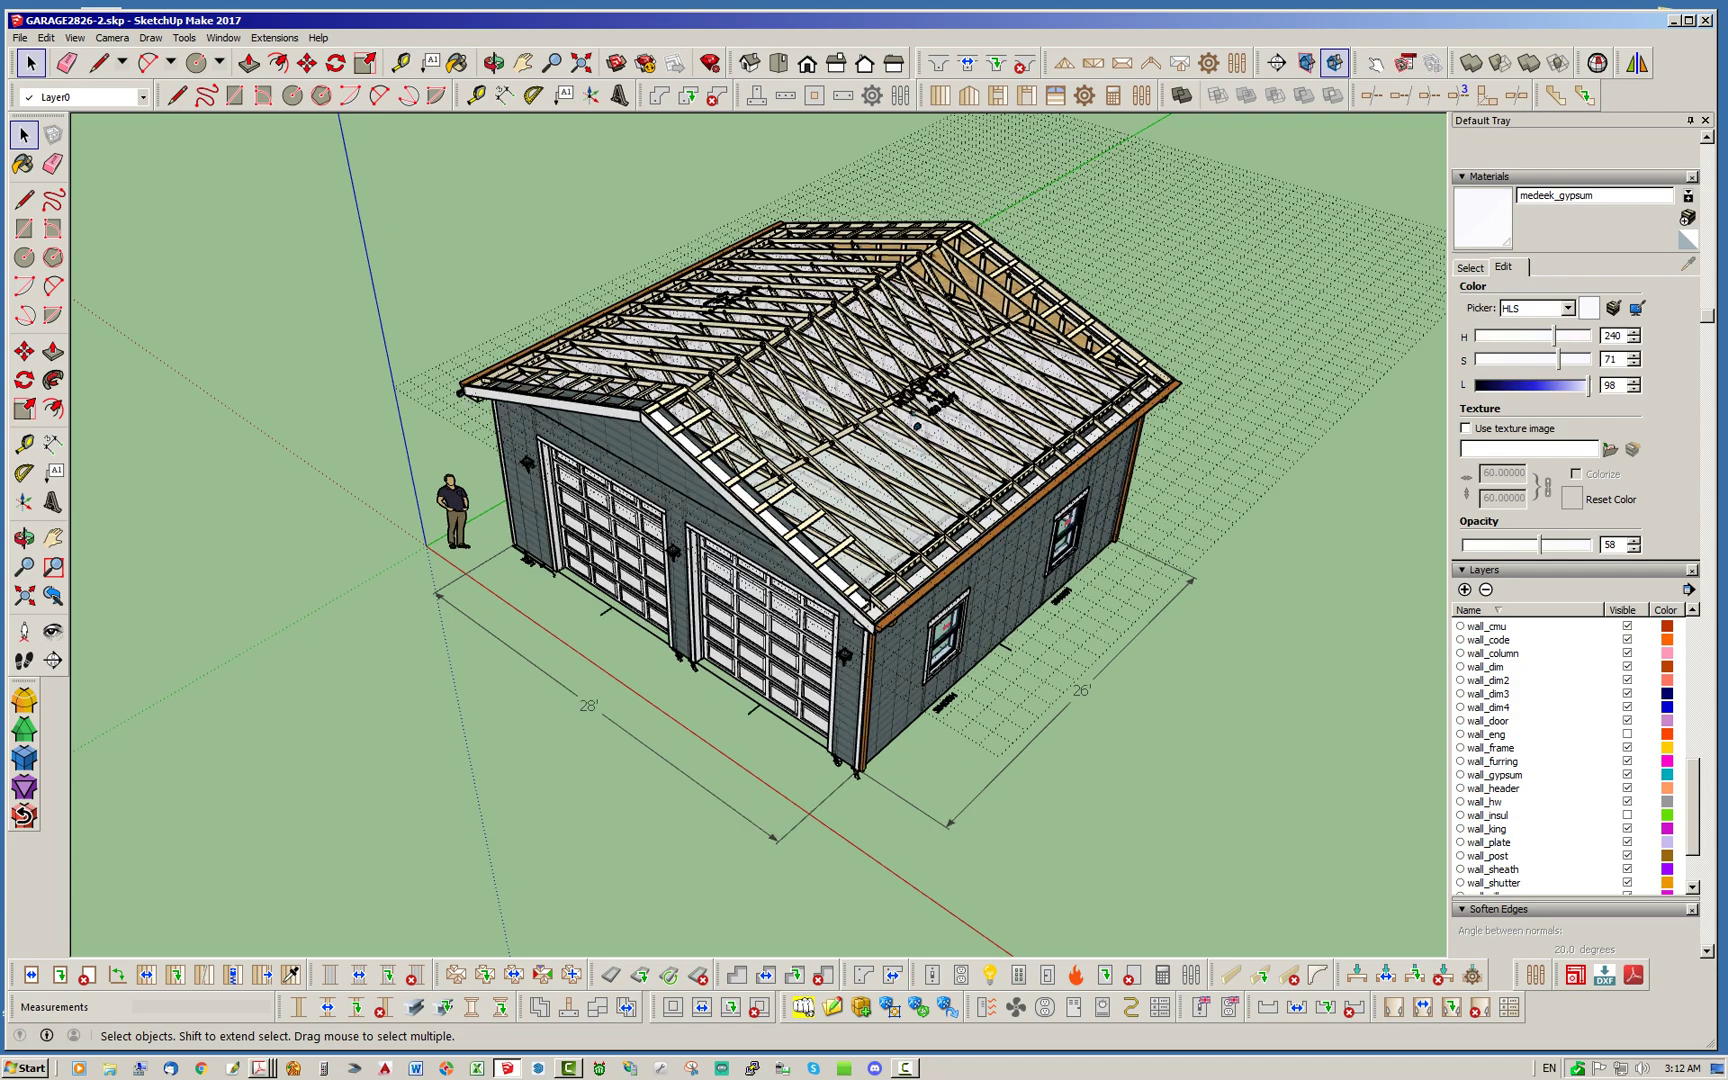
{"action": "middle_click_drag", "start_coordinate": [690, 600], "coordinate": [834, 584]}
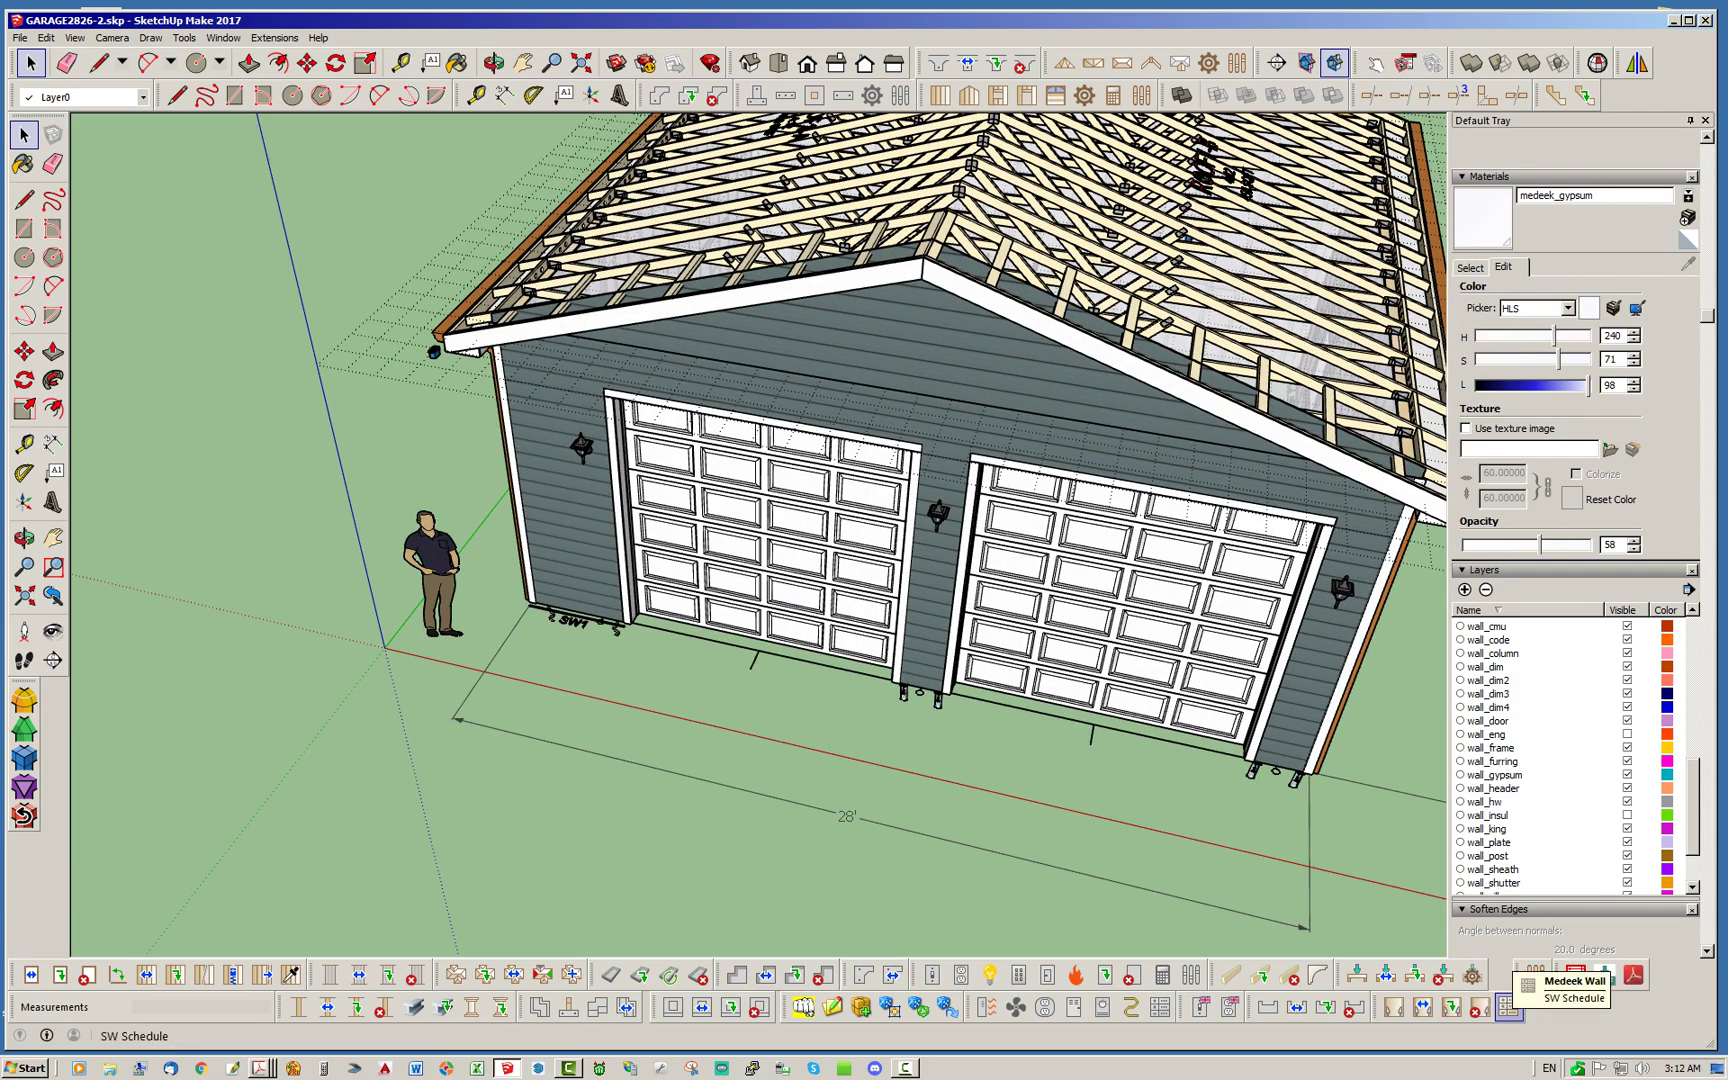
Draw the electrical symbols legend on the ground at the model origin
{"action": "left_click", "coordinate": [1160, 1007]}
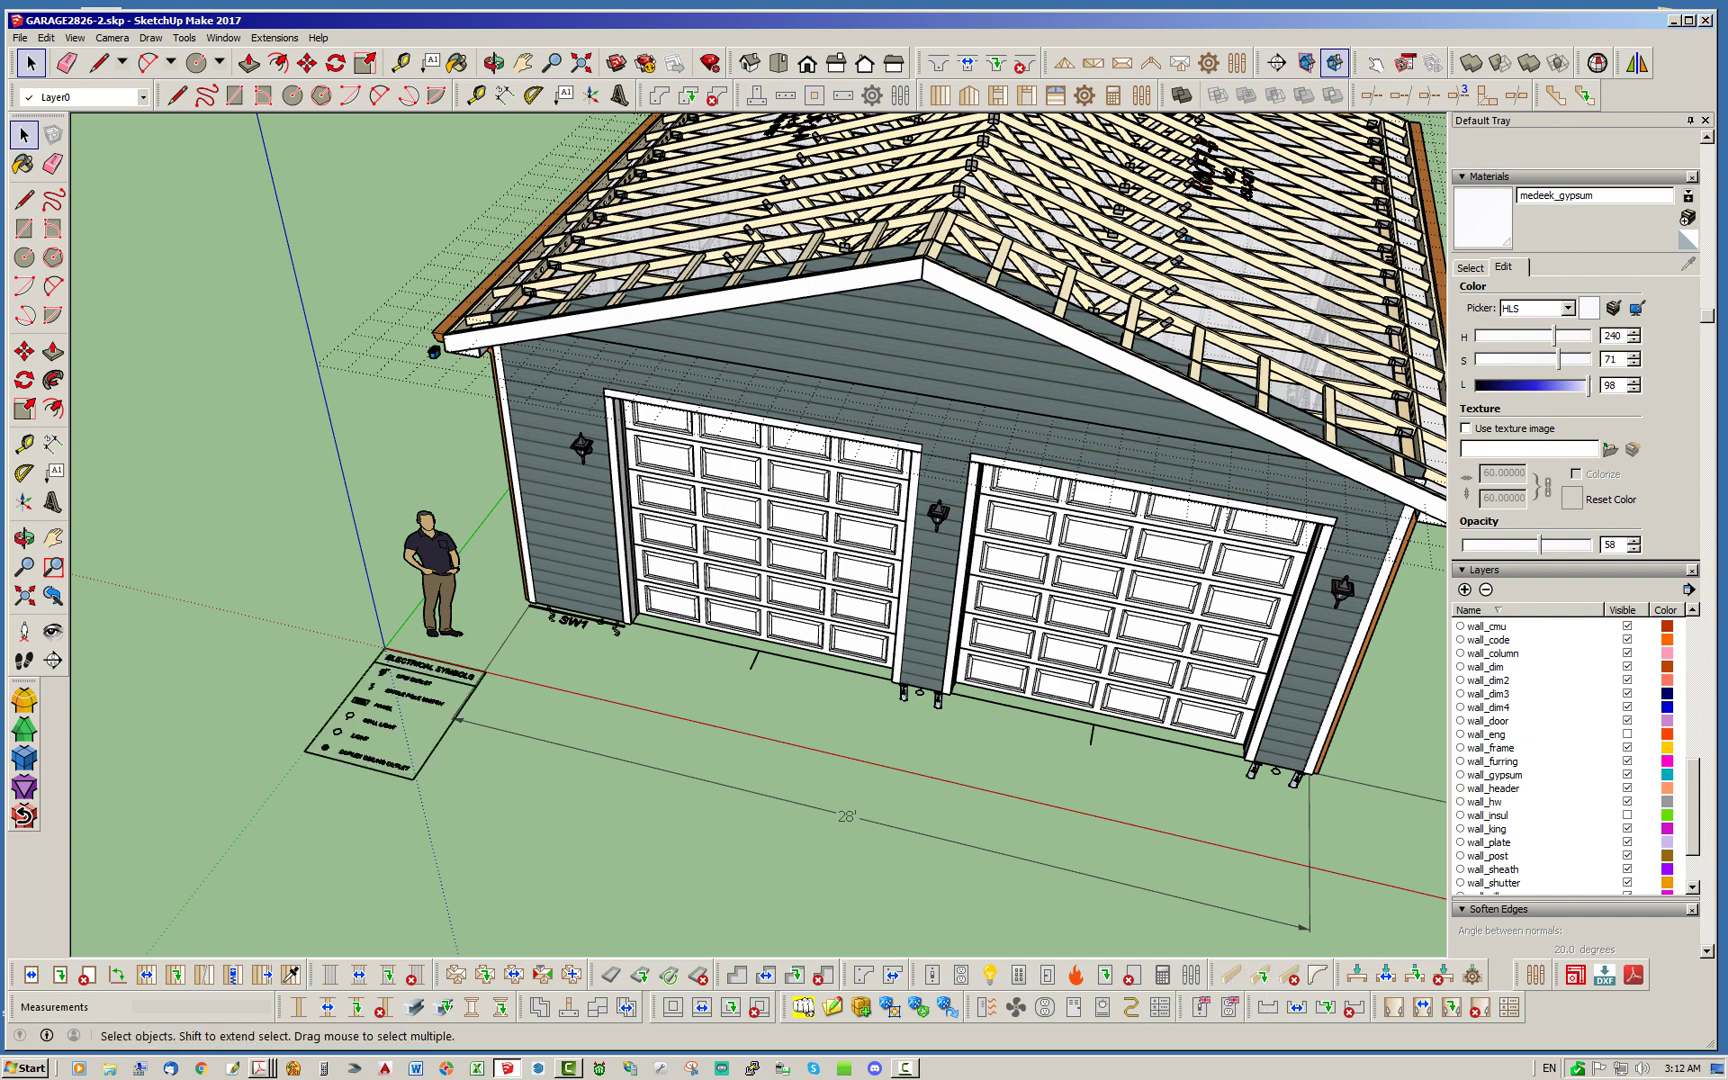
{"action": "middle_click_drag", "start_coordinate": [520, 640], "coordinate": [548, 686]}
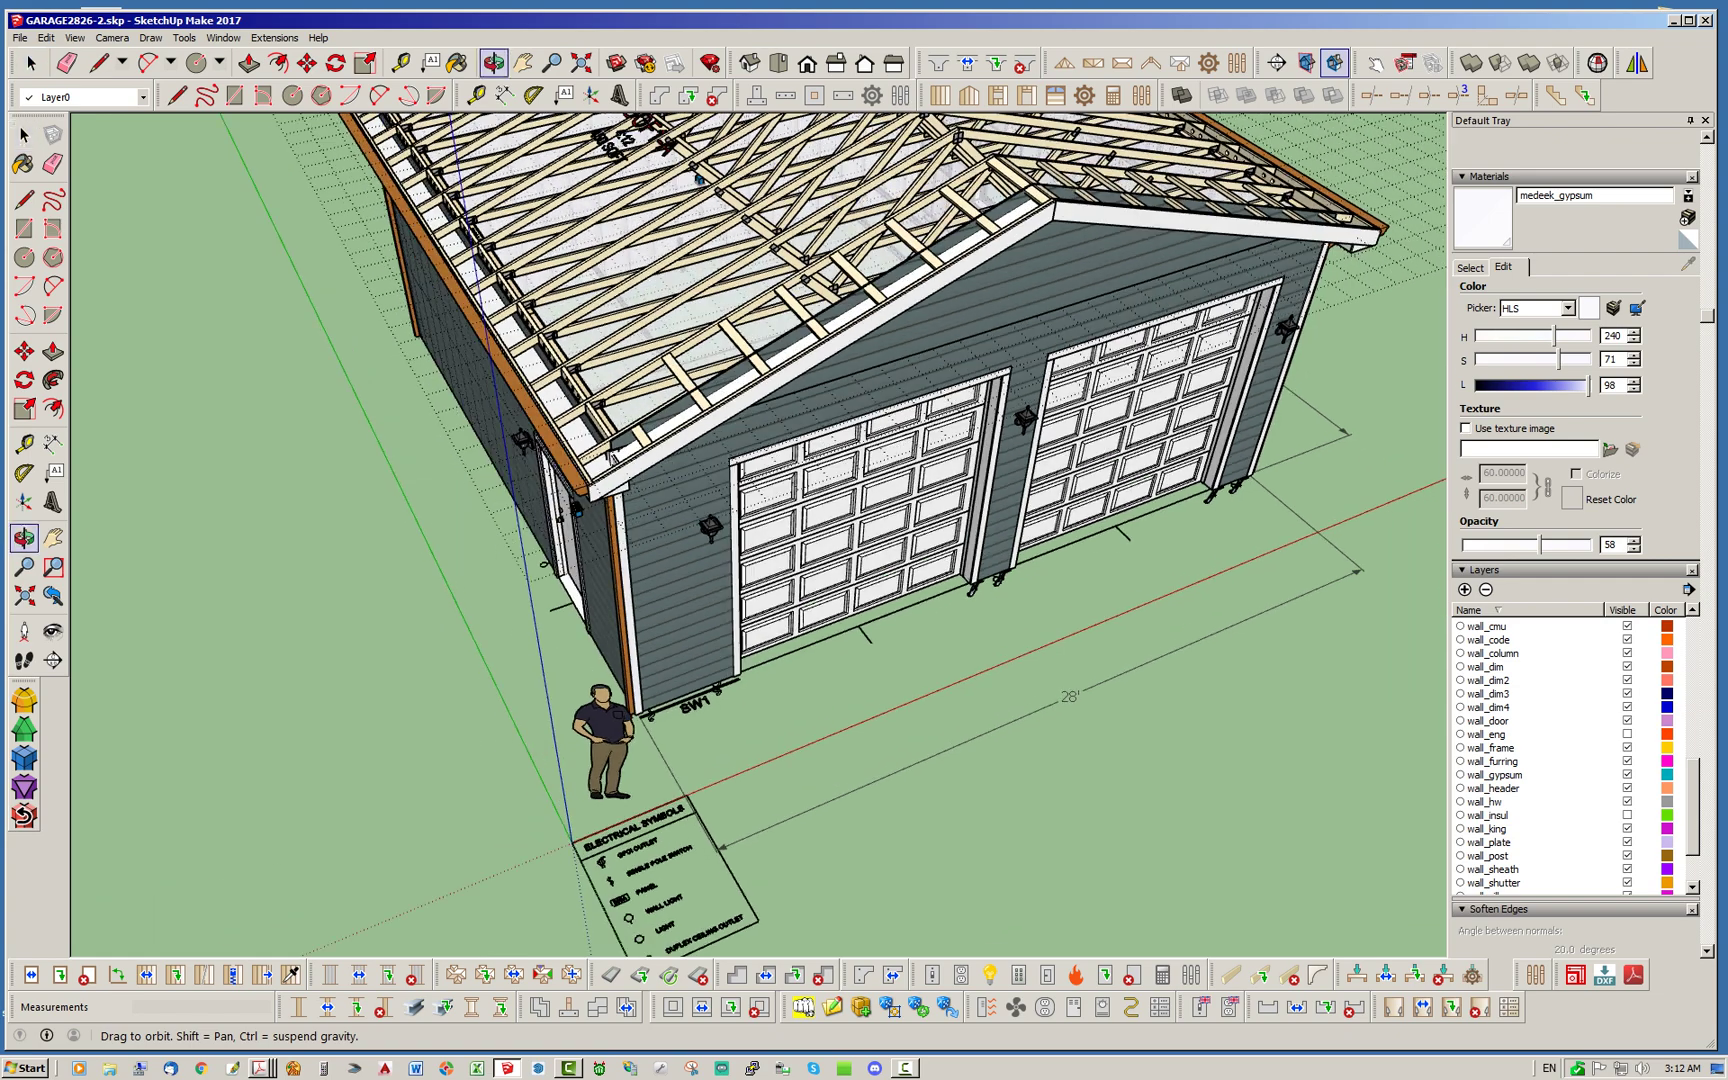
Delete the stray outlet box floating just below the eave at the garage's front corner
{"action": "scroll", "coordinate": [548, 686], "scroll_direction": "up", "scroll_amount": 6}
{"action": "scroll", "coordinate": [1042, 697], "scroll_direction": "down", "scroll_amount": 2}
{"action": "key", "text": "ctrl+a"}
{"action": "double_click", "coordinate": [834, 660]}
{"action": "left_click", "coordinate": [834, 660]}
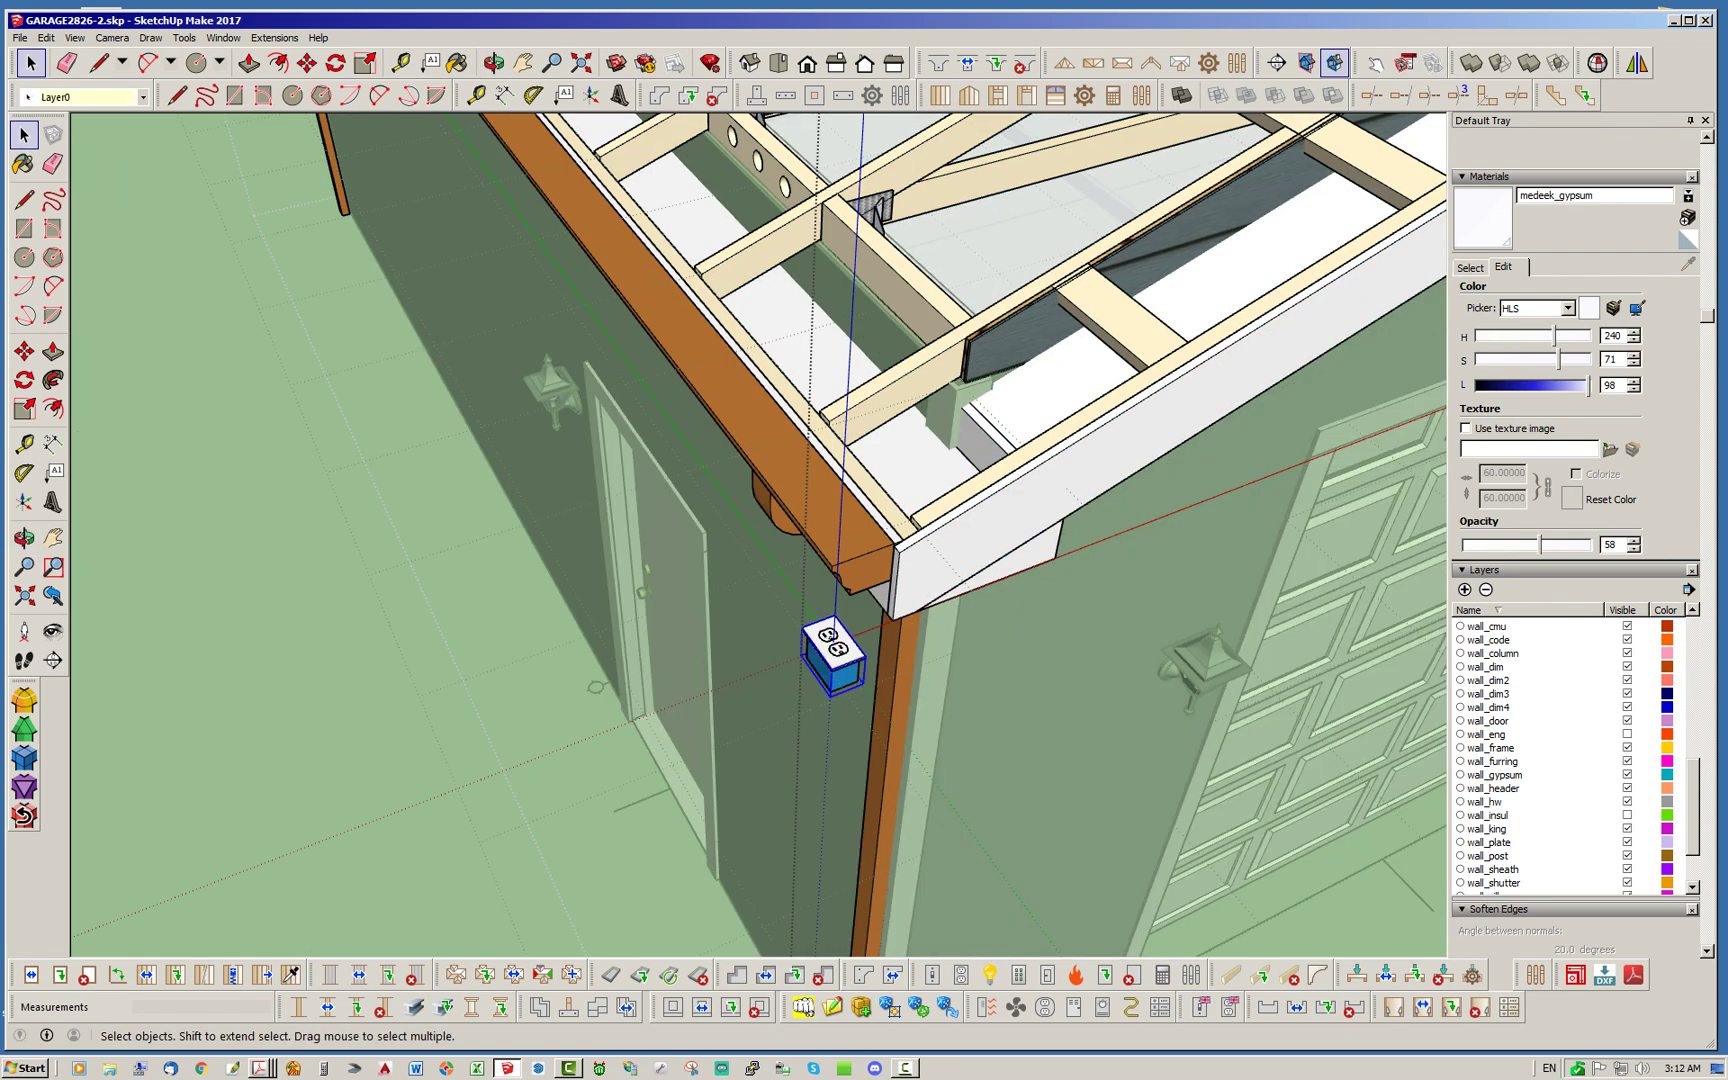
{"action": "key", "text": "Escape"}
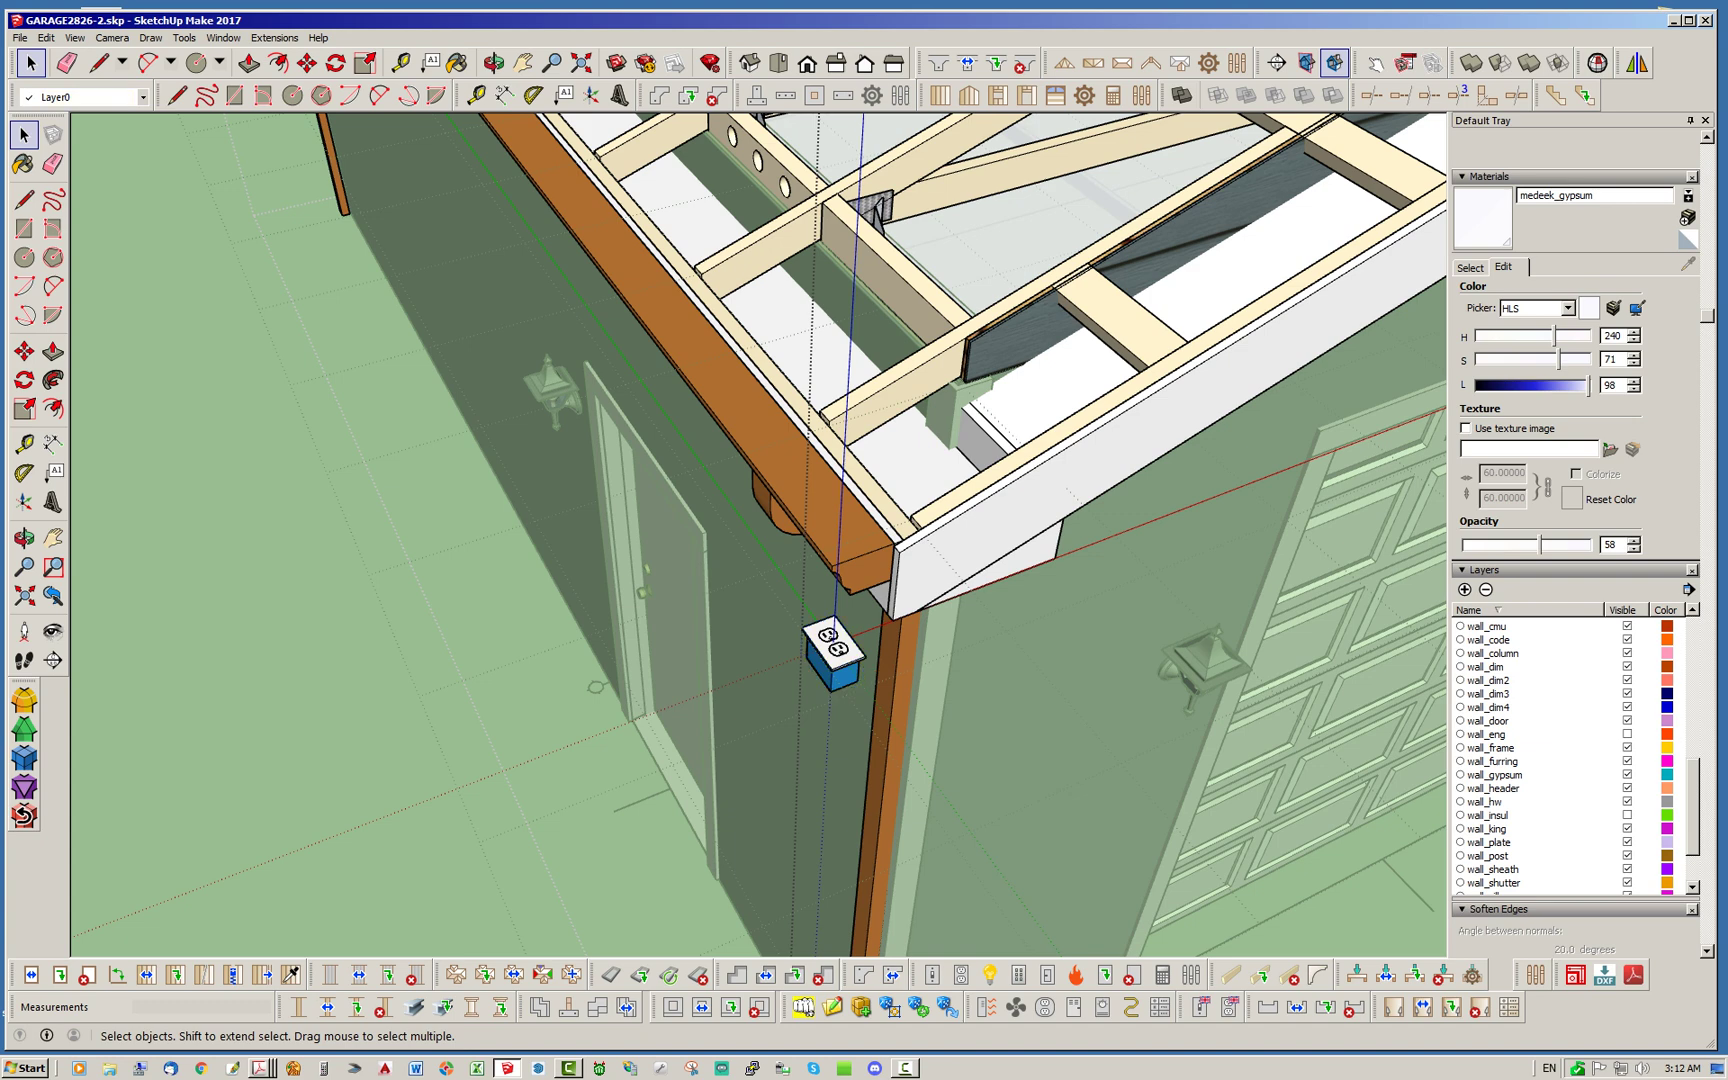
{"action": "left_click", "coordinate": [830, 645]}
{"action": "key", "text": "Delete"}
{"action": "scroll", "coordinate": [688, 385], "scroll_direction": "down", "scroll_amount": 5}
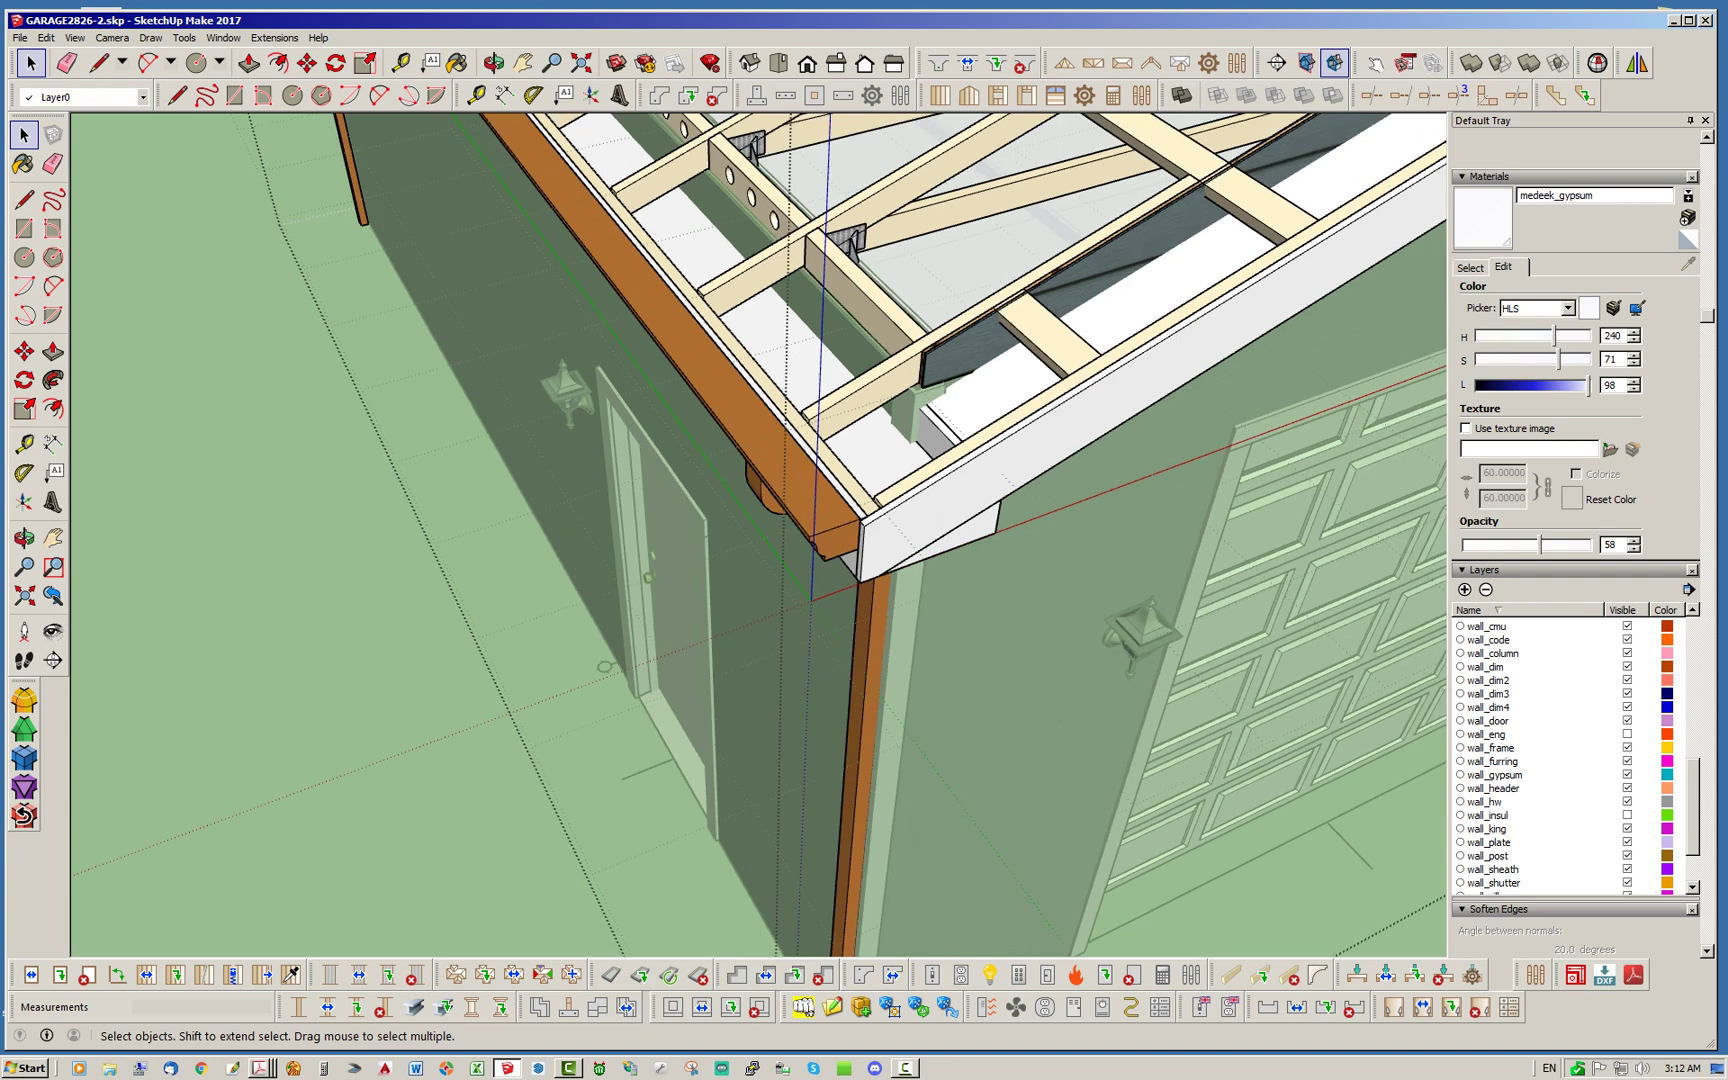
{"action": "key", "text": "Escape"}
Examine the symbols and labels listed in the electrical symbols legend in front of the garage
{"action": "middle_click_drag", "start_coordinate": [900, 650], "coordinate": [682, 660]}
{"action": "scroll", "coordinate": [682, 660], "scroll_direction": "down", "scroll_amount": 2}
{"action": "scroll", "coordinate": [700, 780], "scroll_direction": "down", "scroll_amount": 3}
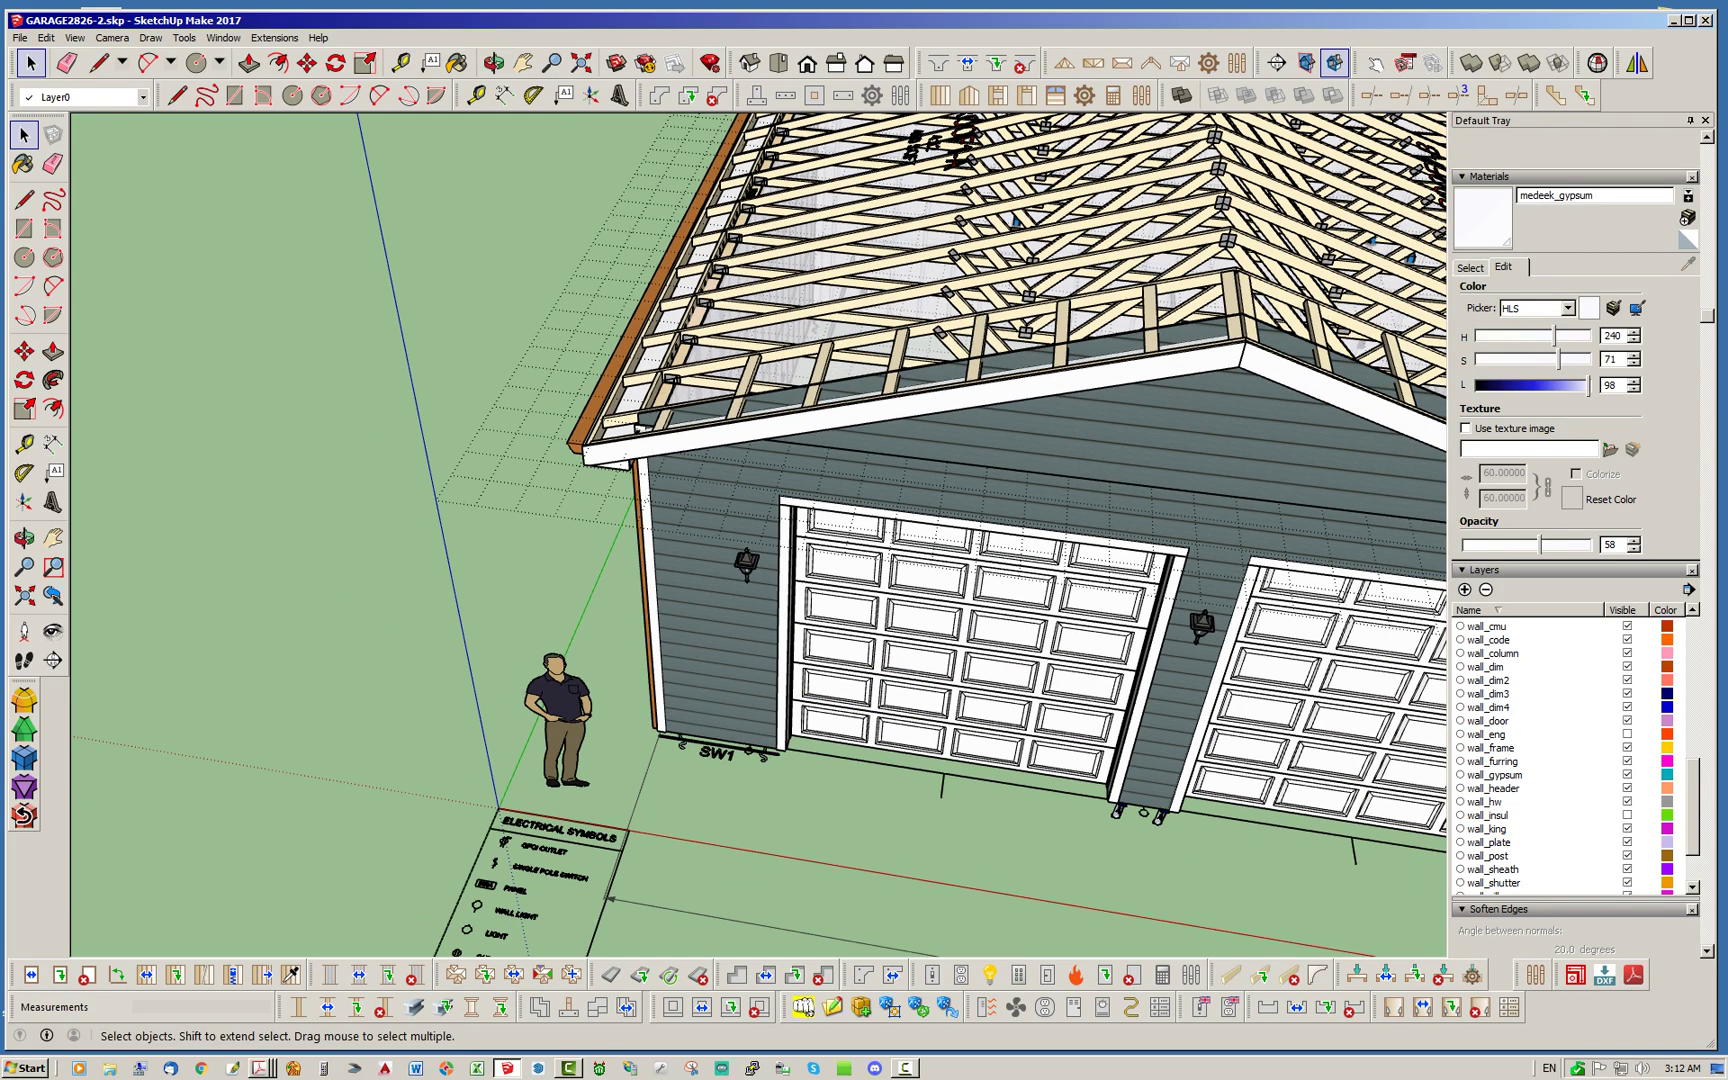
{"action": "scroll", "coordinate": [650, 810], "scroll_direction": "up", "scroll_amount": 2}
{"action": "scroll", "coordinate": [648, 782], "scroll_direction": "down", "scroll_amount": 4}
{"action": "middle_click_drag", "start_coordinate": [660, 780], "coordinate": [700, 718]}
{"action": "scroll", "coordinate": [603, 840], "scroll_direction": "up", "scroll_amount": 6}
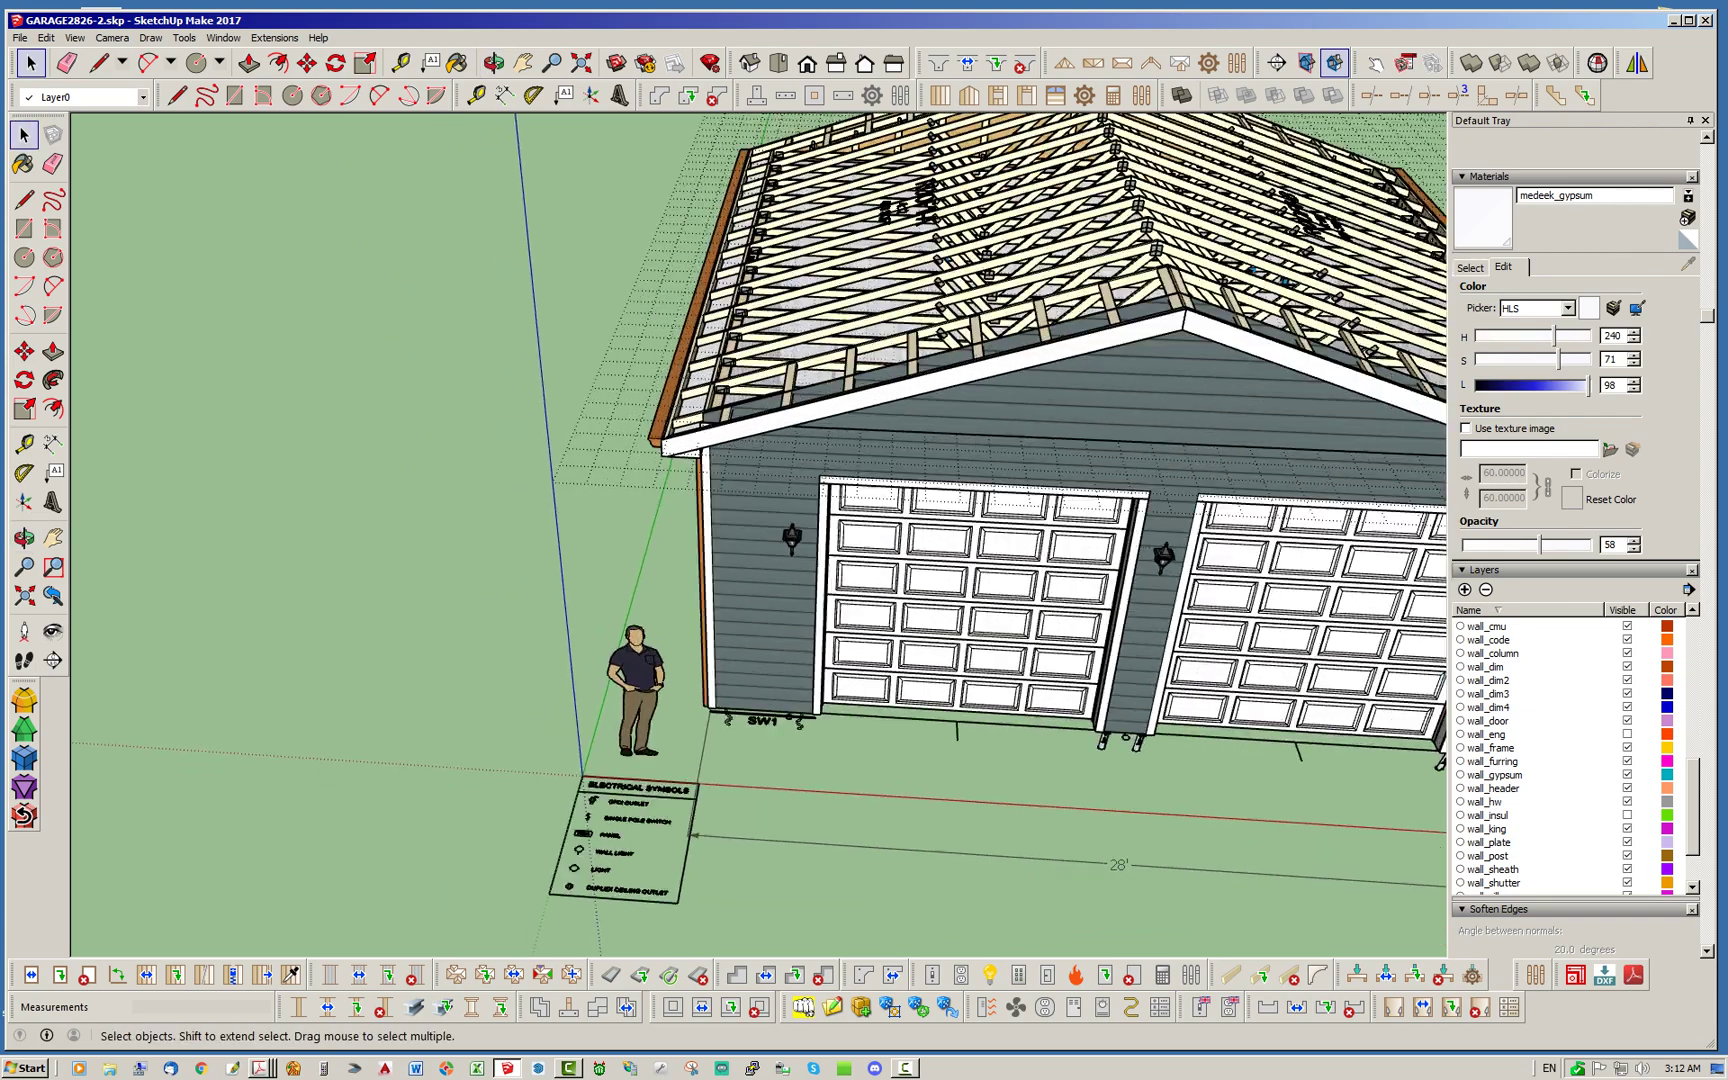
{"action": "middle_click_drag", "start_coordinate": [694, 628], "coordinate": [702, 664]}
{"action": "scroll", "coordinate": [702, 664], "scroll_direction": "down", "scroll_amount": 1}
{"action": "scroll", "coordinate": [620, 900], "scroll_direction": "up", "scroll_amount": 3}
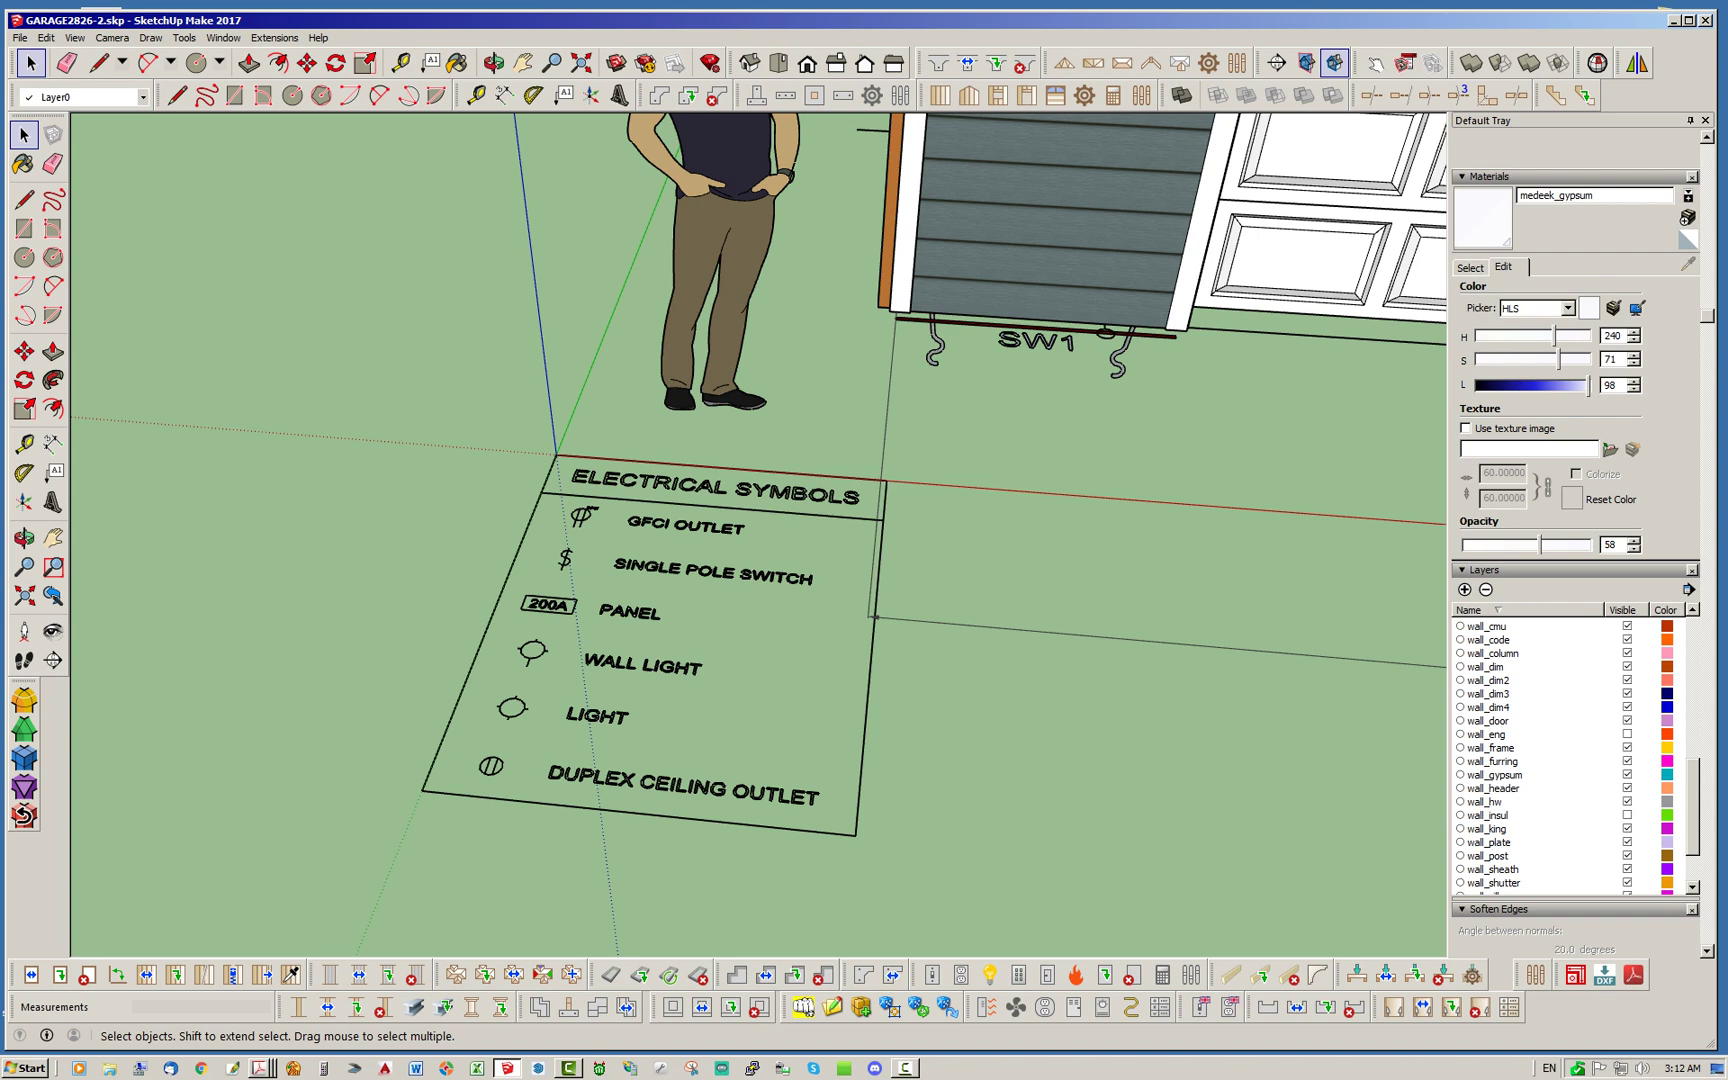
{"action": "scroll", "coordinate": [640, 540], "scroll_direction": "down", "scroll_amount": 5}
{"action": "middle_click_drag", "start_coordinate": [650, 580], "coordinate": [654, 615]}
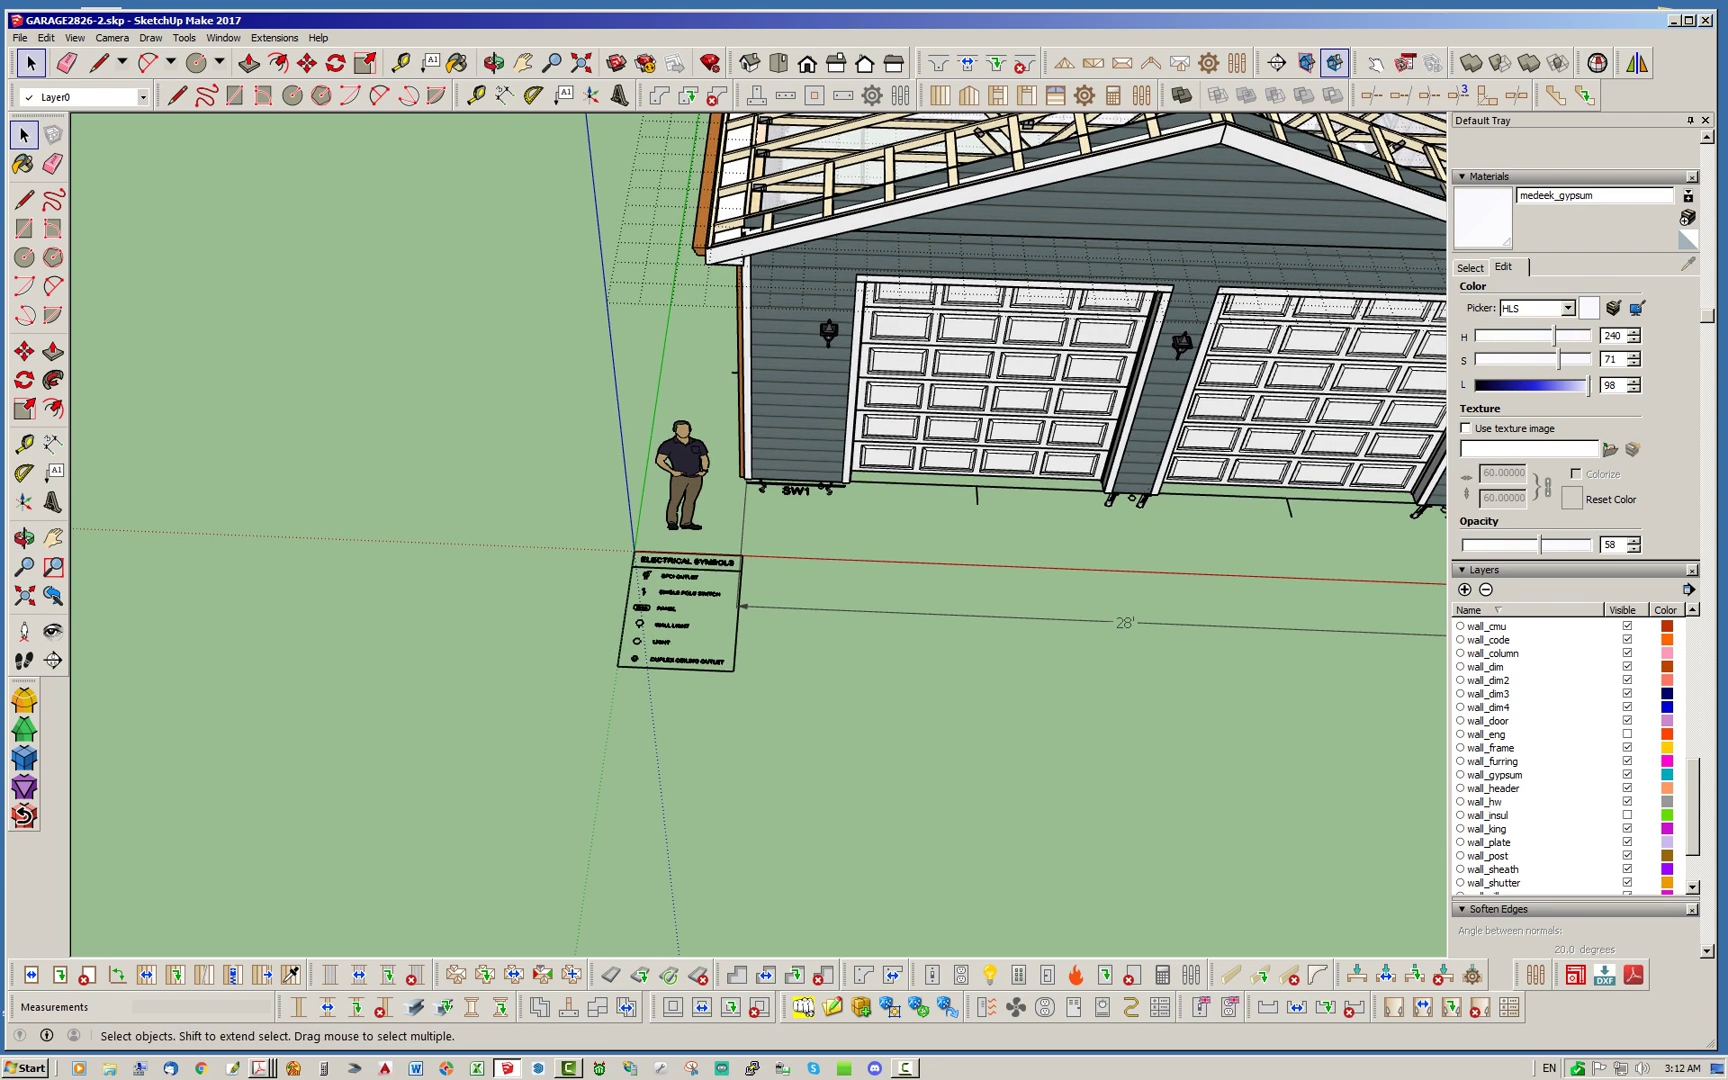
Move the electrical symbols legend off the origin to open ground beside the person figure, finishing with a 7' shift along the green axis
{"action": "left_click", "coordinate": [686, 594]}
{"action": "left_click", "coordinate": [307, 64]}
{"action": "left_click", "coordinate": [584, 659]}
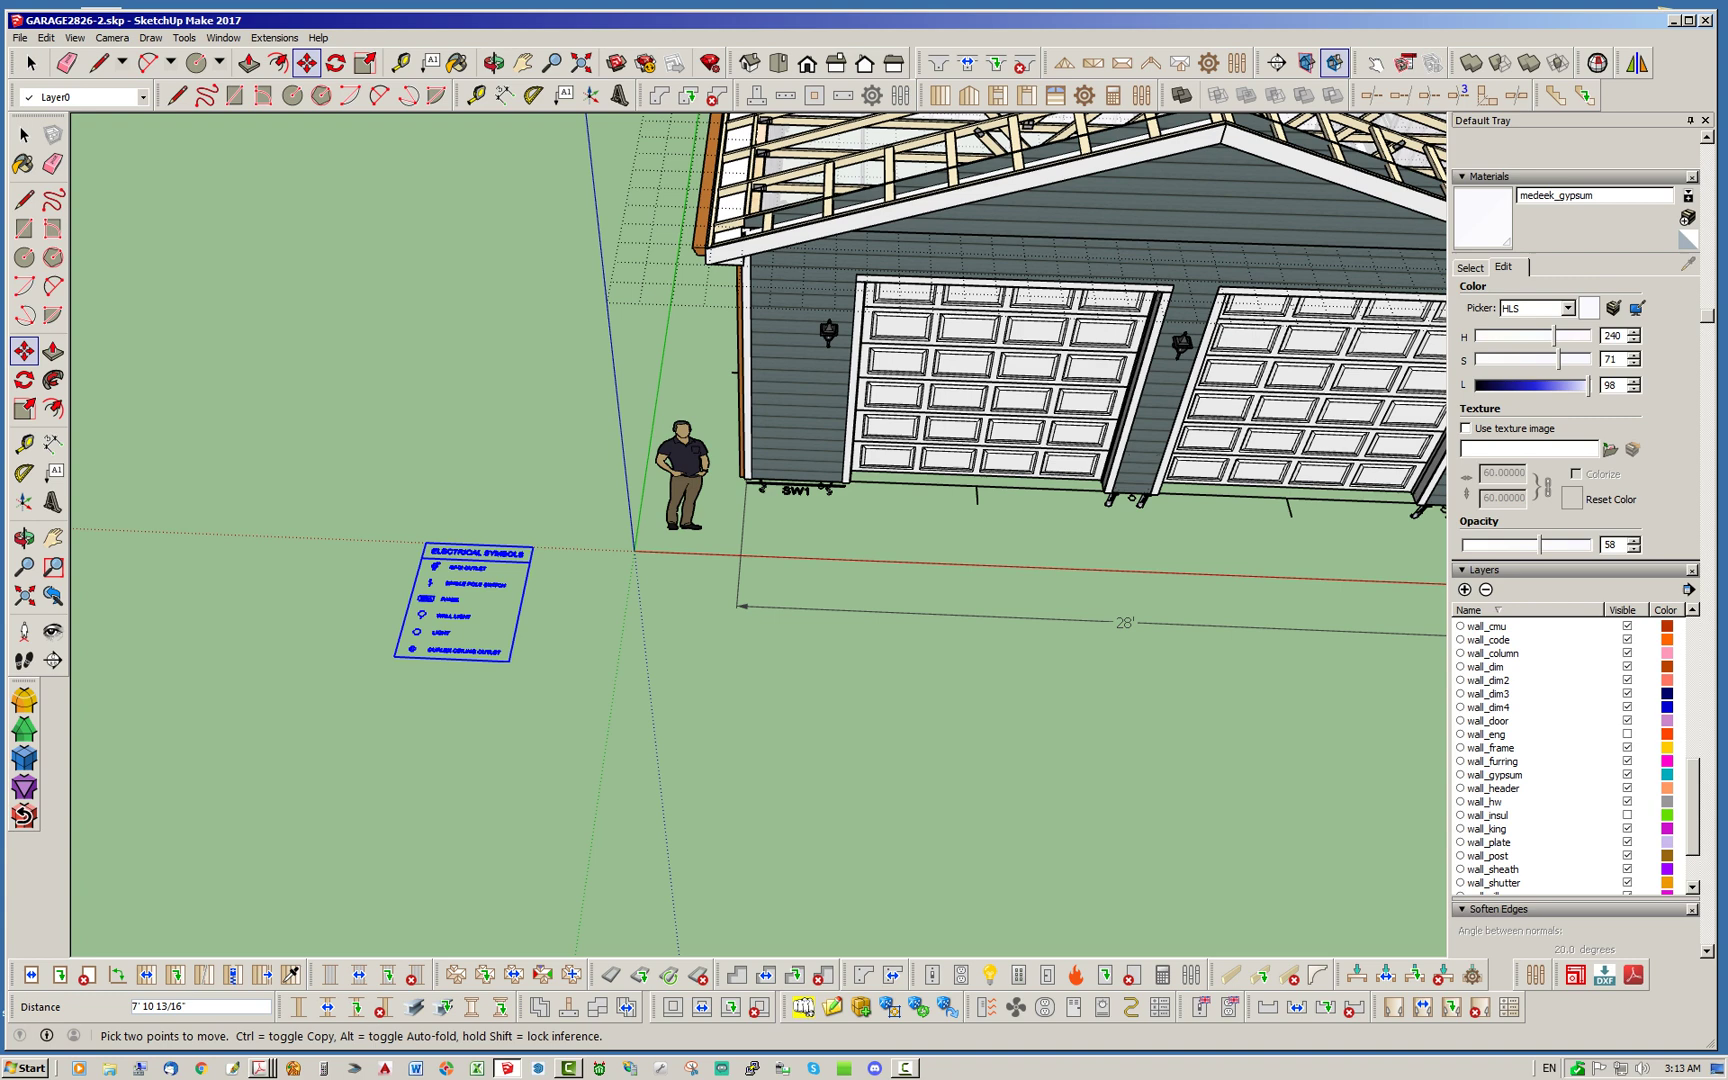
{"action": "left_click", "coordinate": [278, 607]}
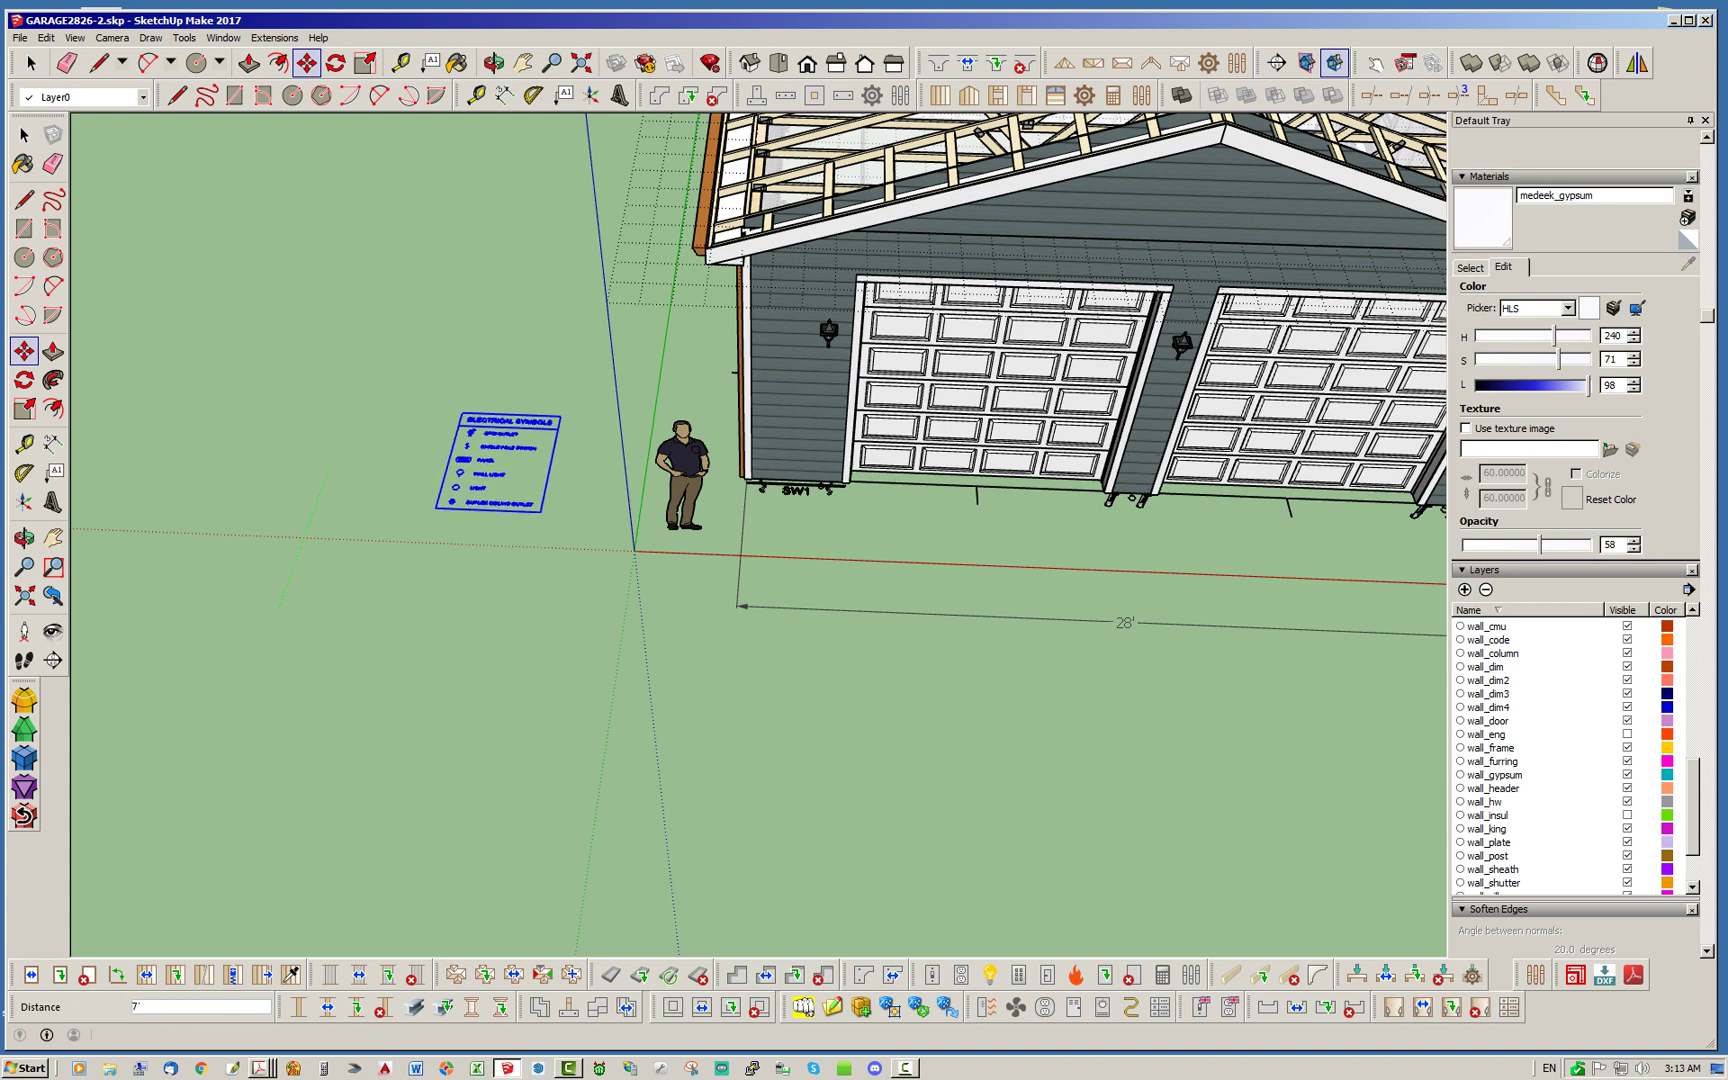
{"action": "left_click", "coordinate": [30, 63]}
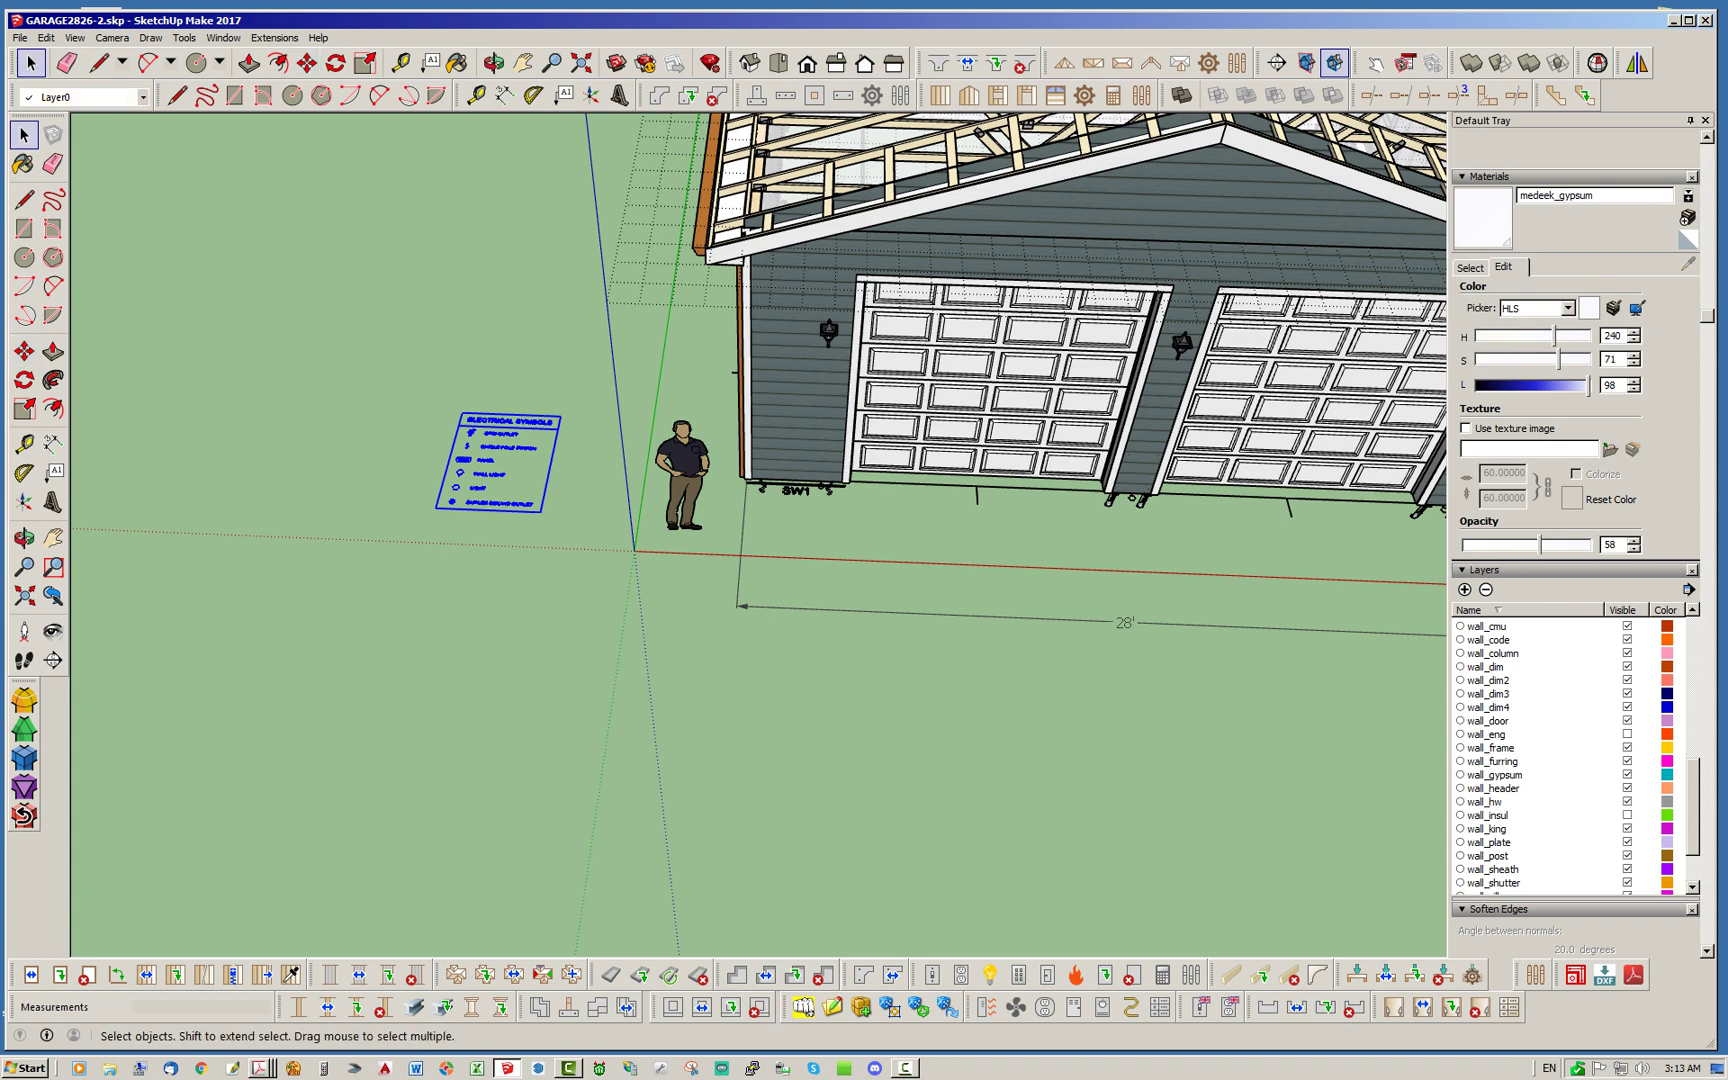
{"action": "right_click", "coordinate": [490, 473]}
{"action": "key", "text": "Escape"}
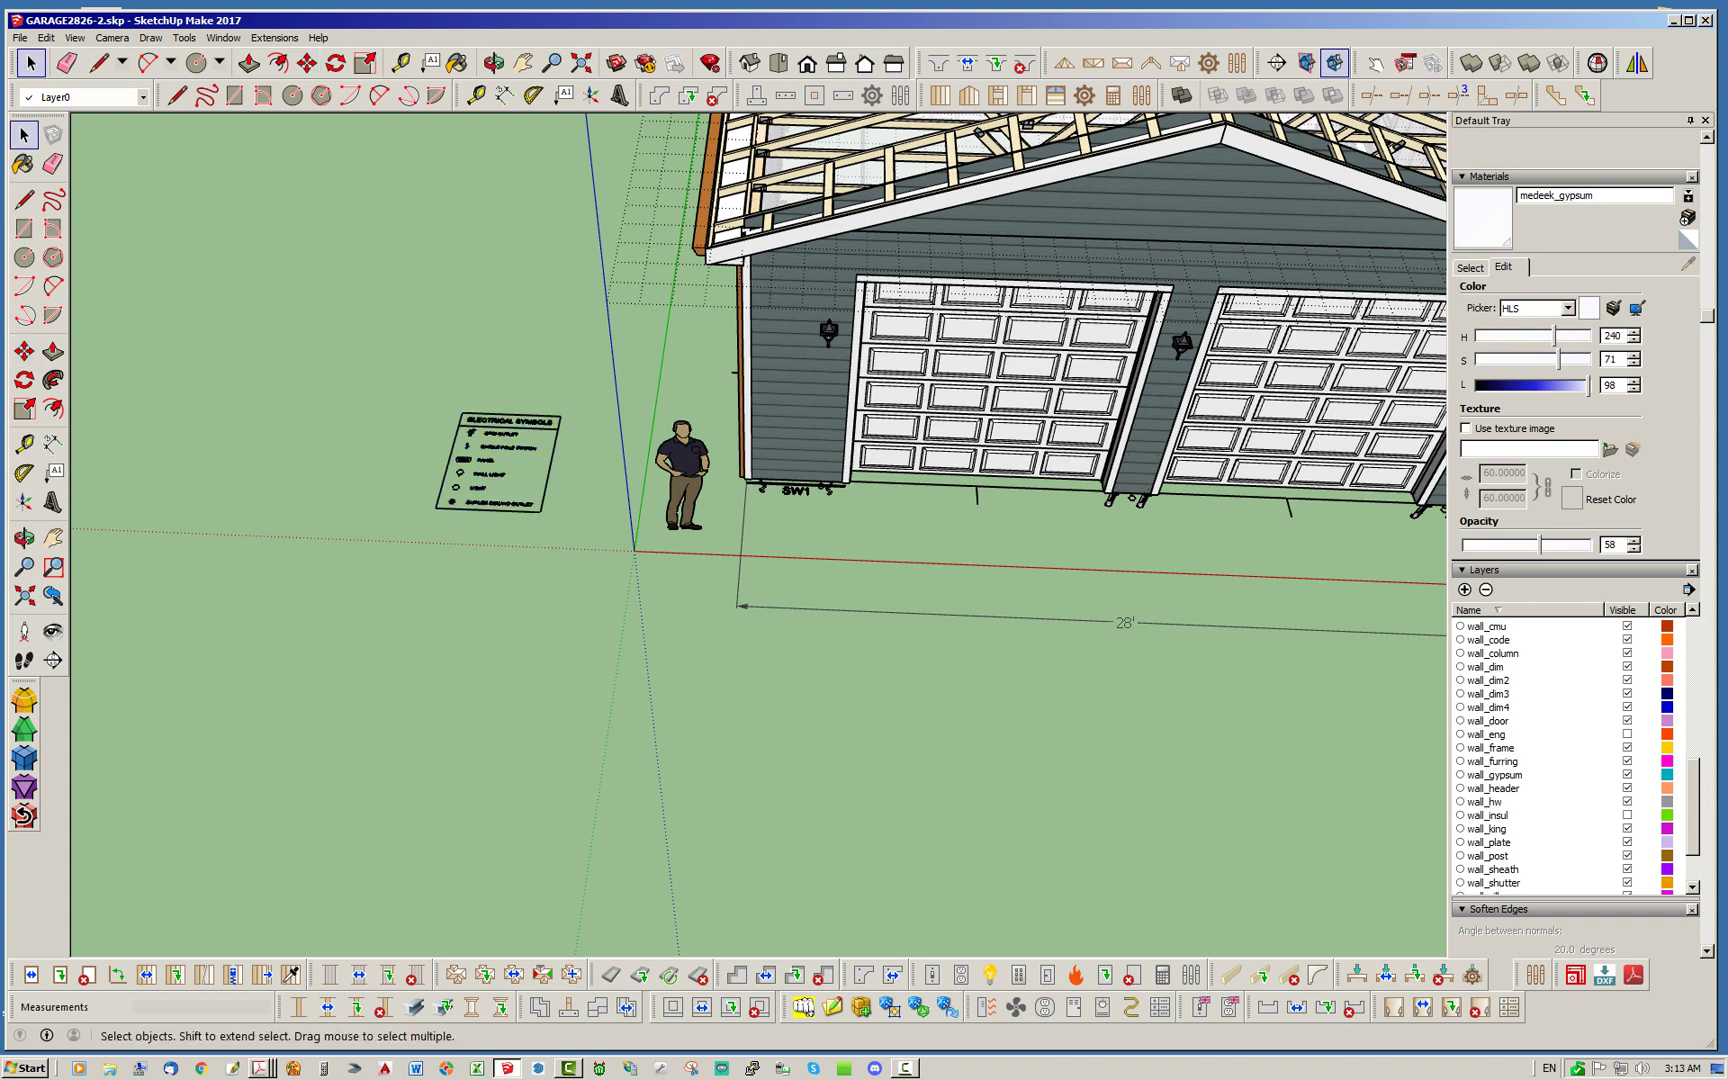
{"action": "left_click", "coordinate": [1508, 1006]}
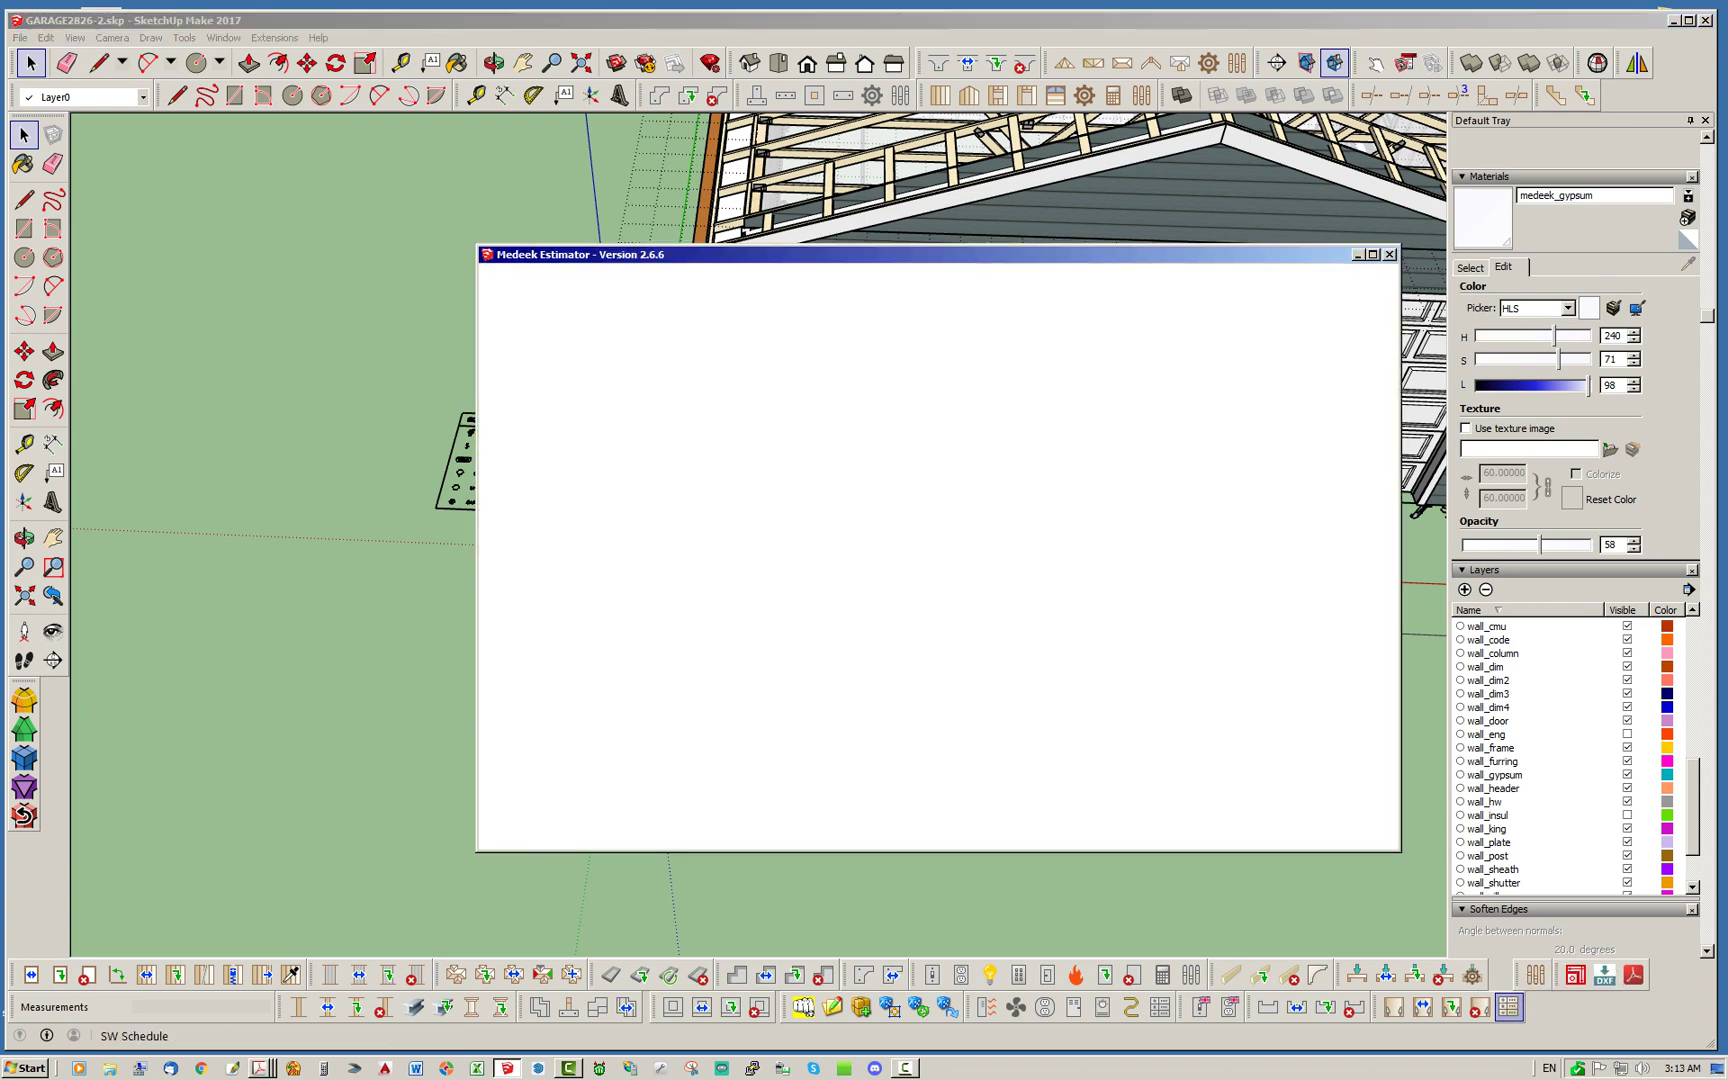
{"action": "left_click", "coordinate": [1045, 285]}
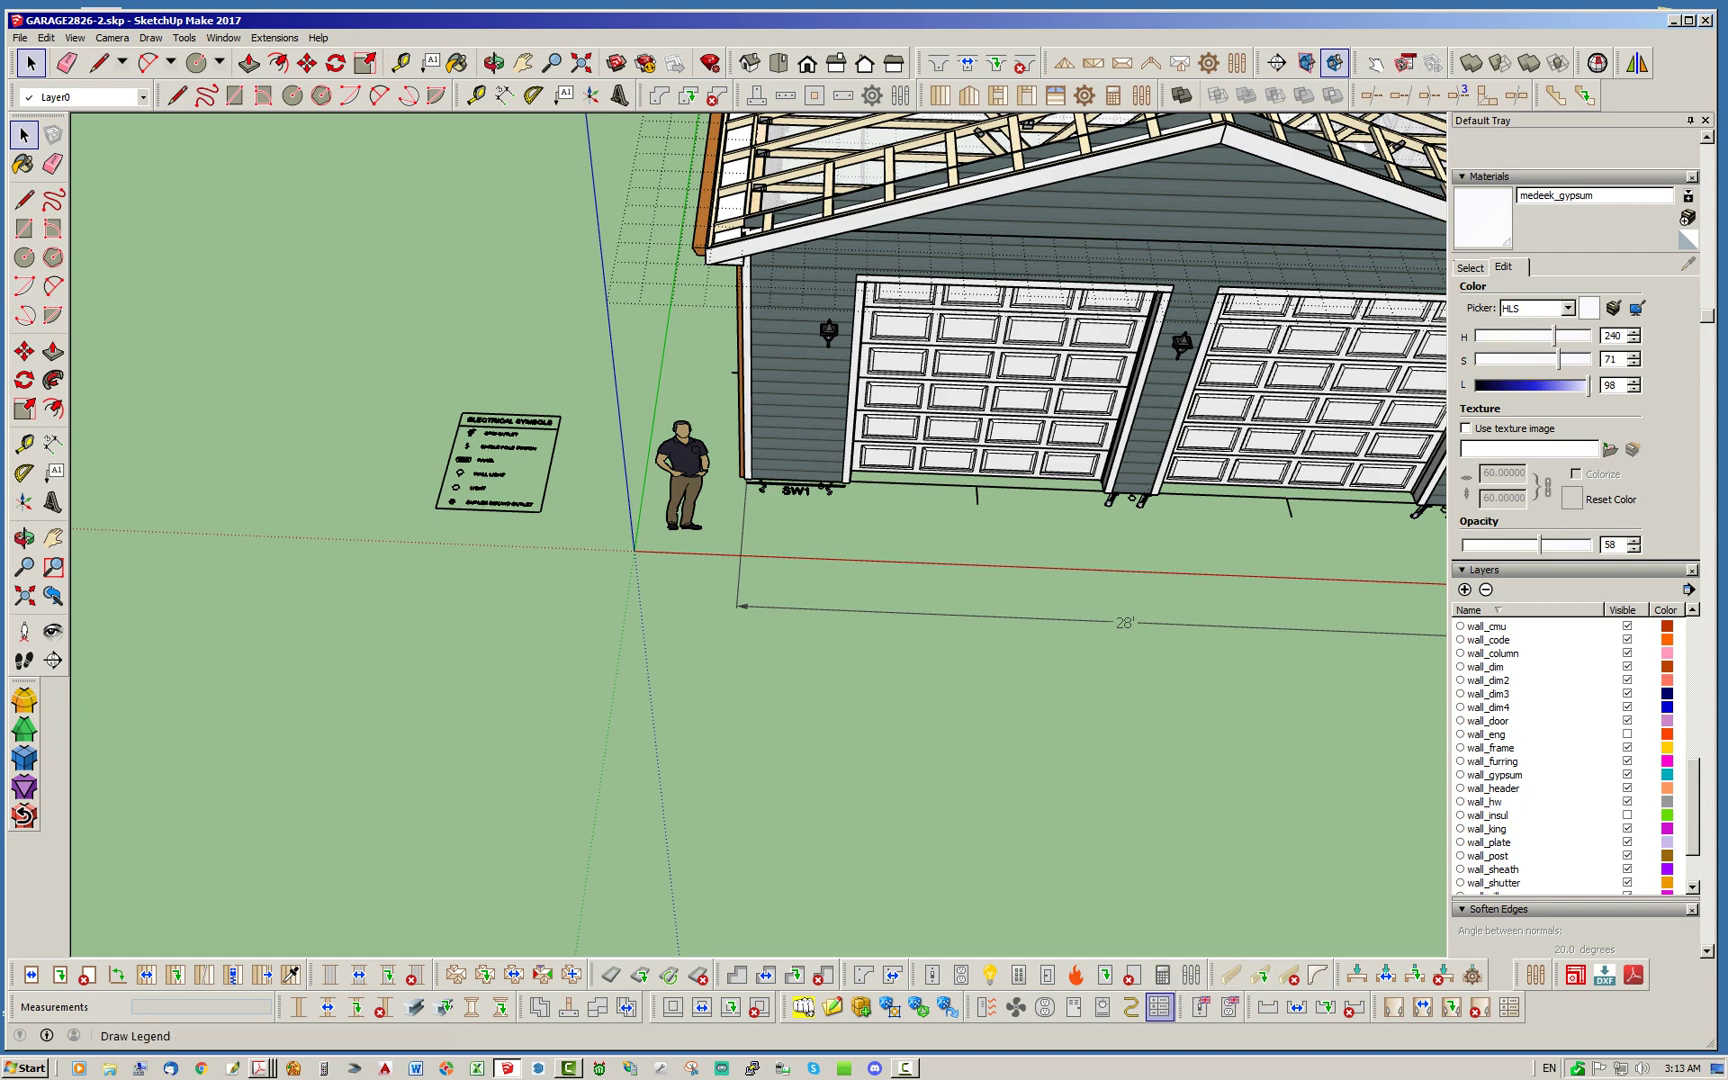
Start a new outlet for the side-door wall and set its outlet type to WP/GFCI Receptacle
{"action": "middle_click_drag", "start_coordinate": [205, 415], "coordinate": [545, 449]}
{"action": "scroll", "coordinate": [545, 449], "scroll_direction": "up", "scroll_amount": 3}
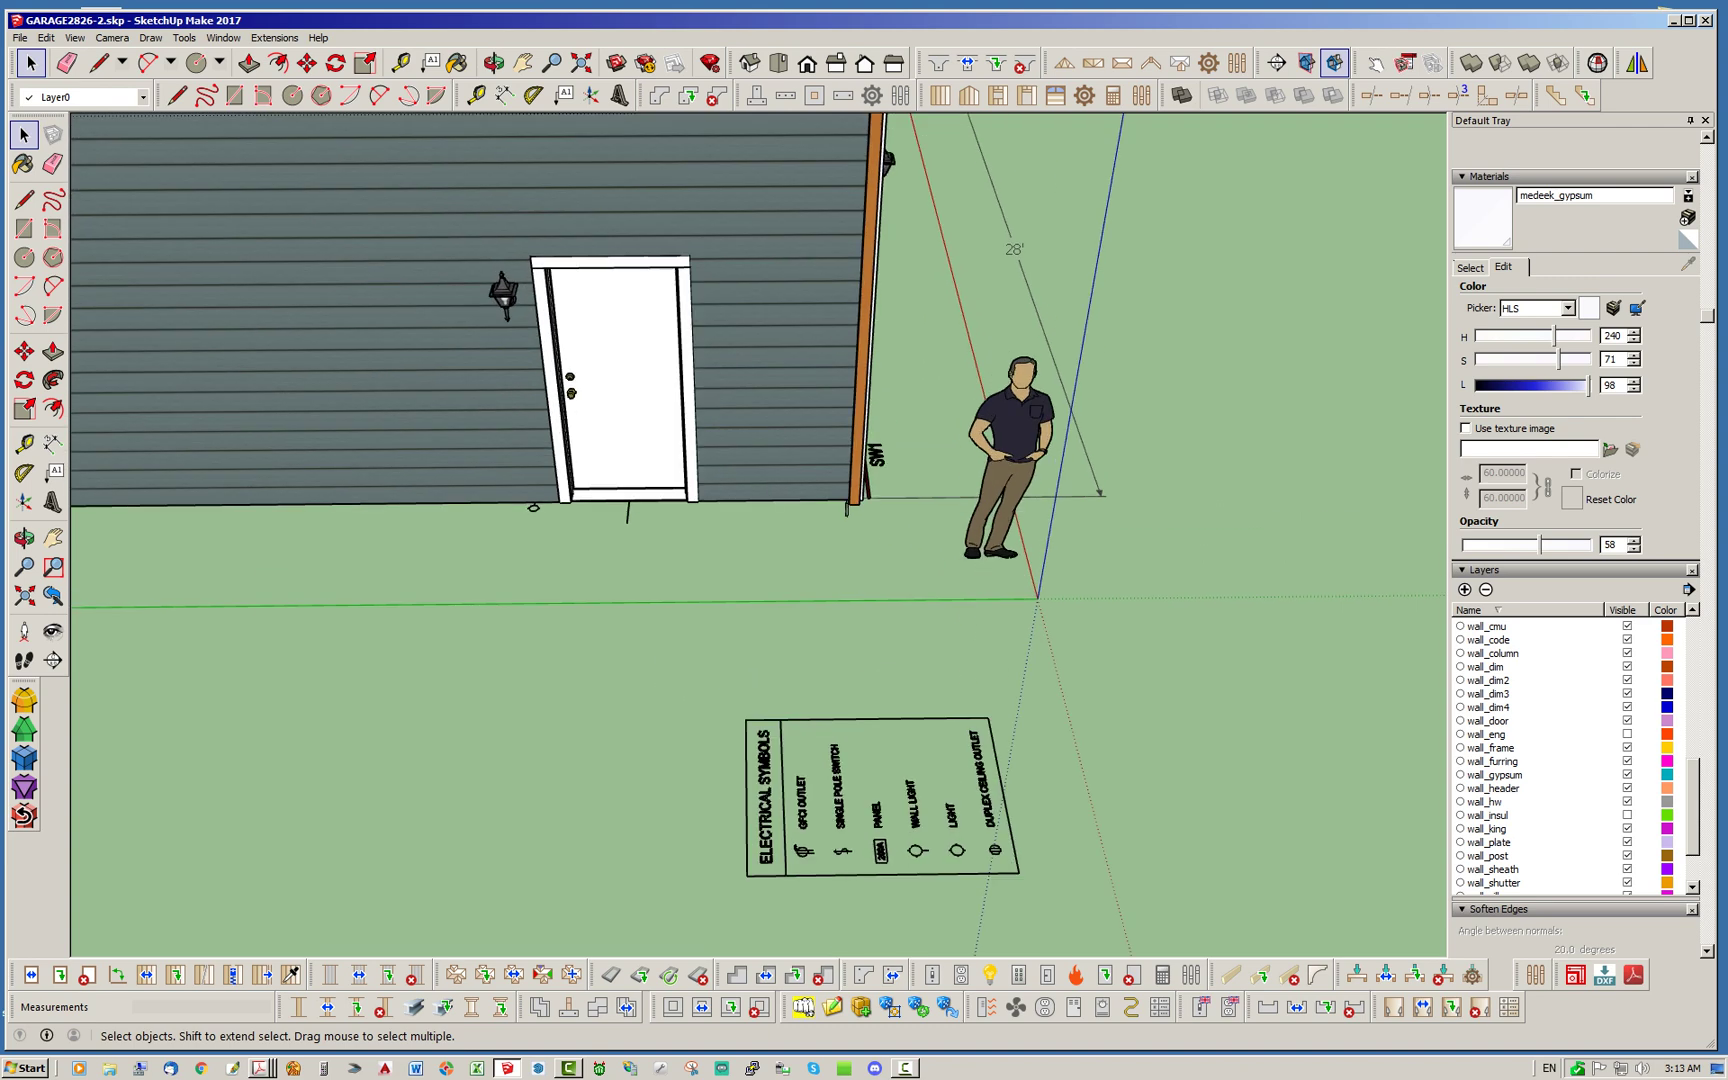
{"action": "scroll", "coordinate": [742, 460], "scroll_direction": "up", "scroll_amount": 3}
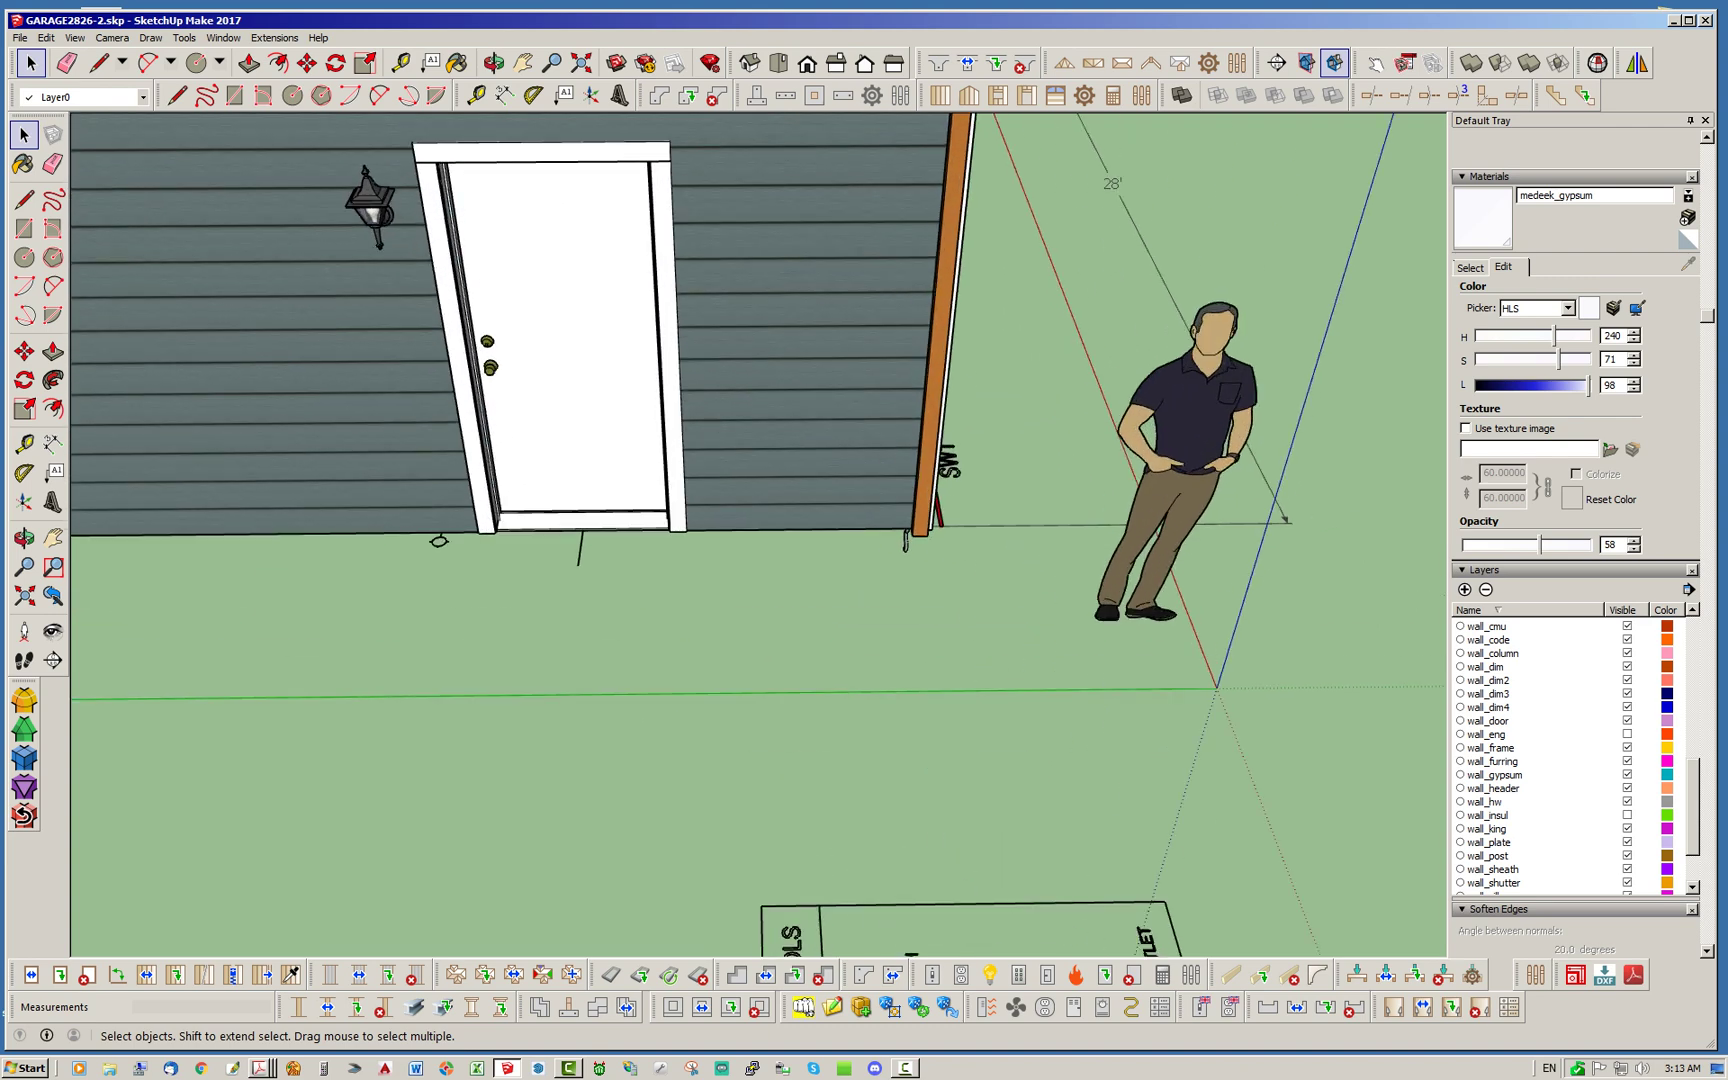
{"action": "left_click", "coordinate": [961, 975]}
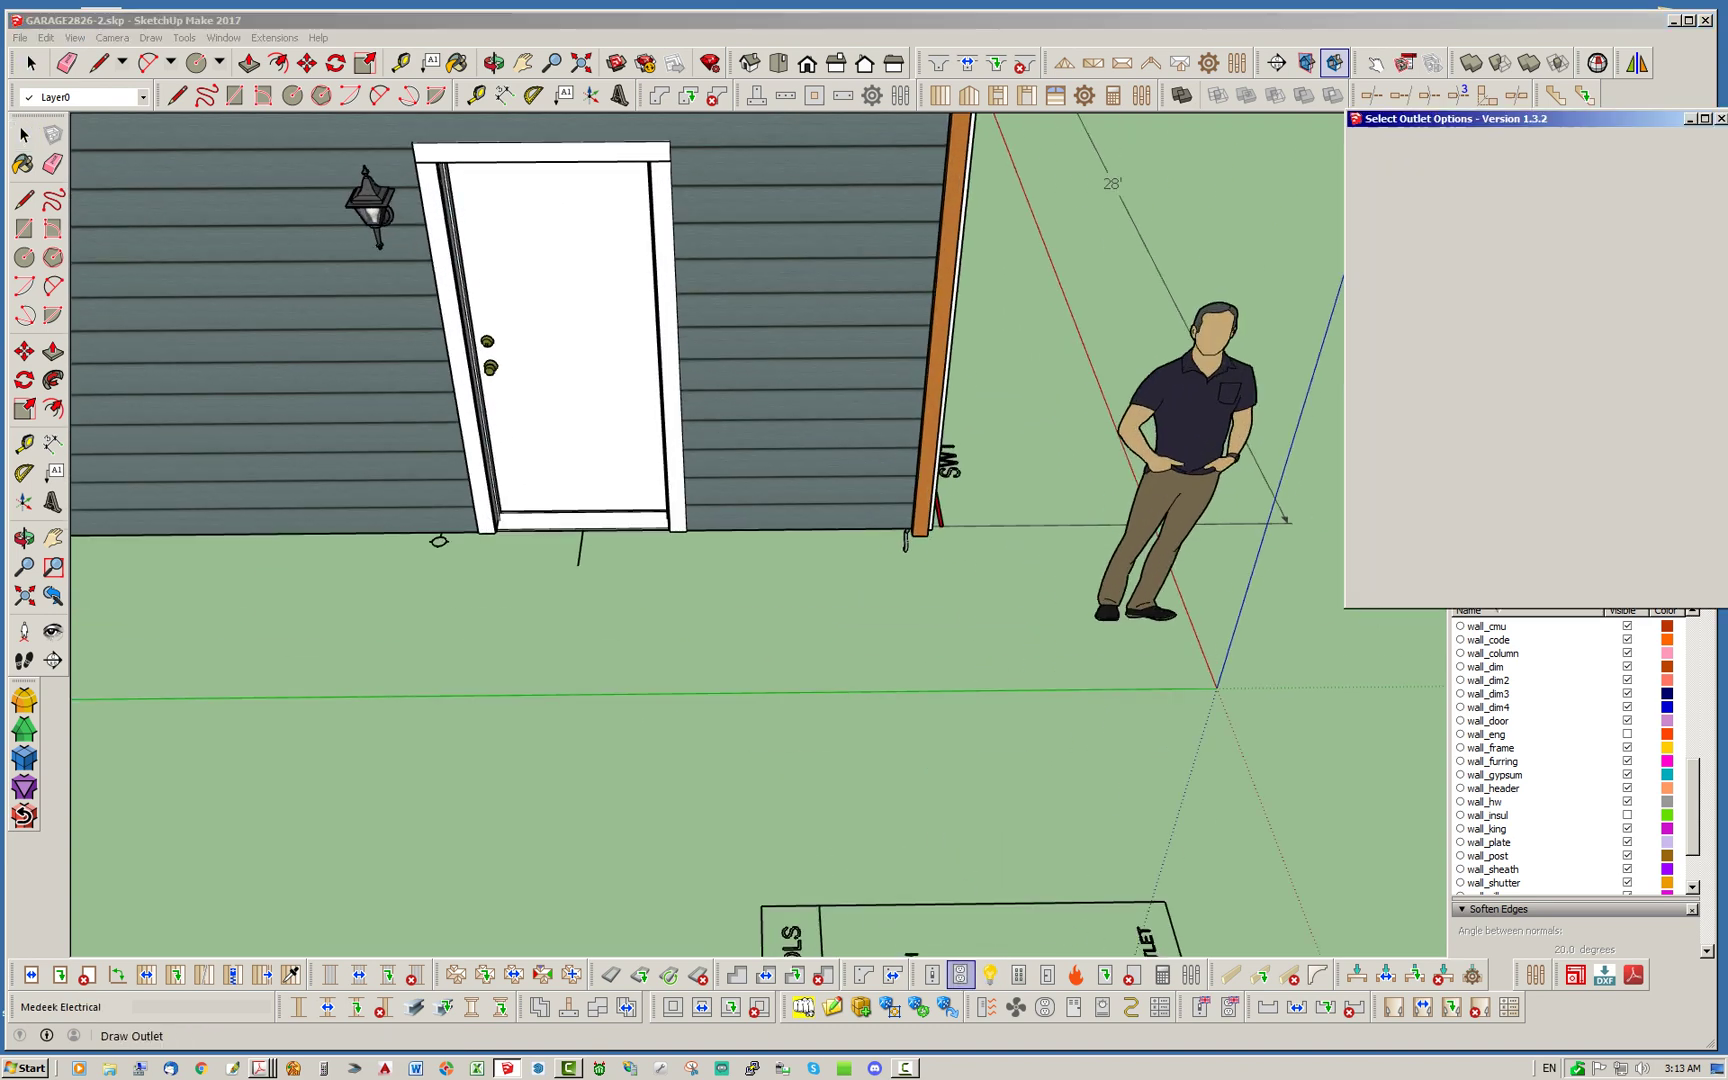
{"action": "left_click_drag", "start_coordinate": [1450, 118], "coordinate": [1239, 213]}
{"action": "left_click", "coordinate": [1410, 481]}
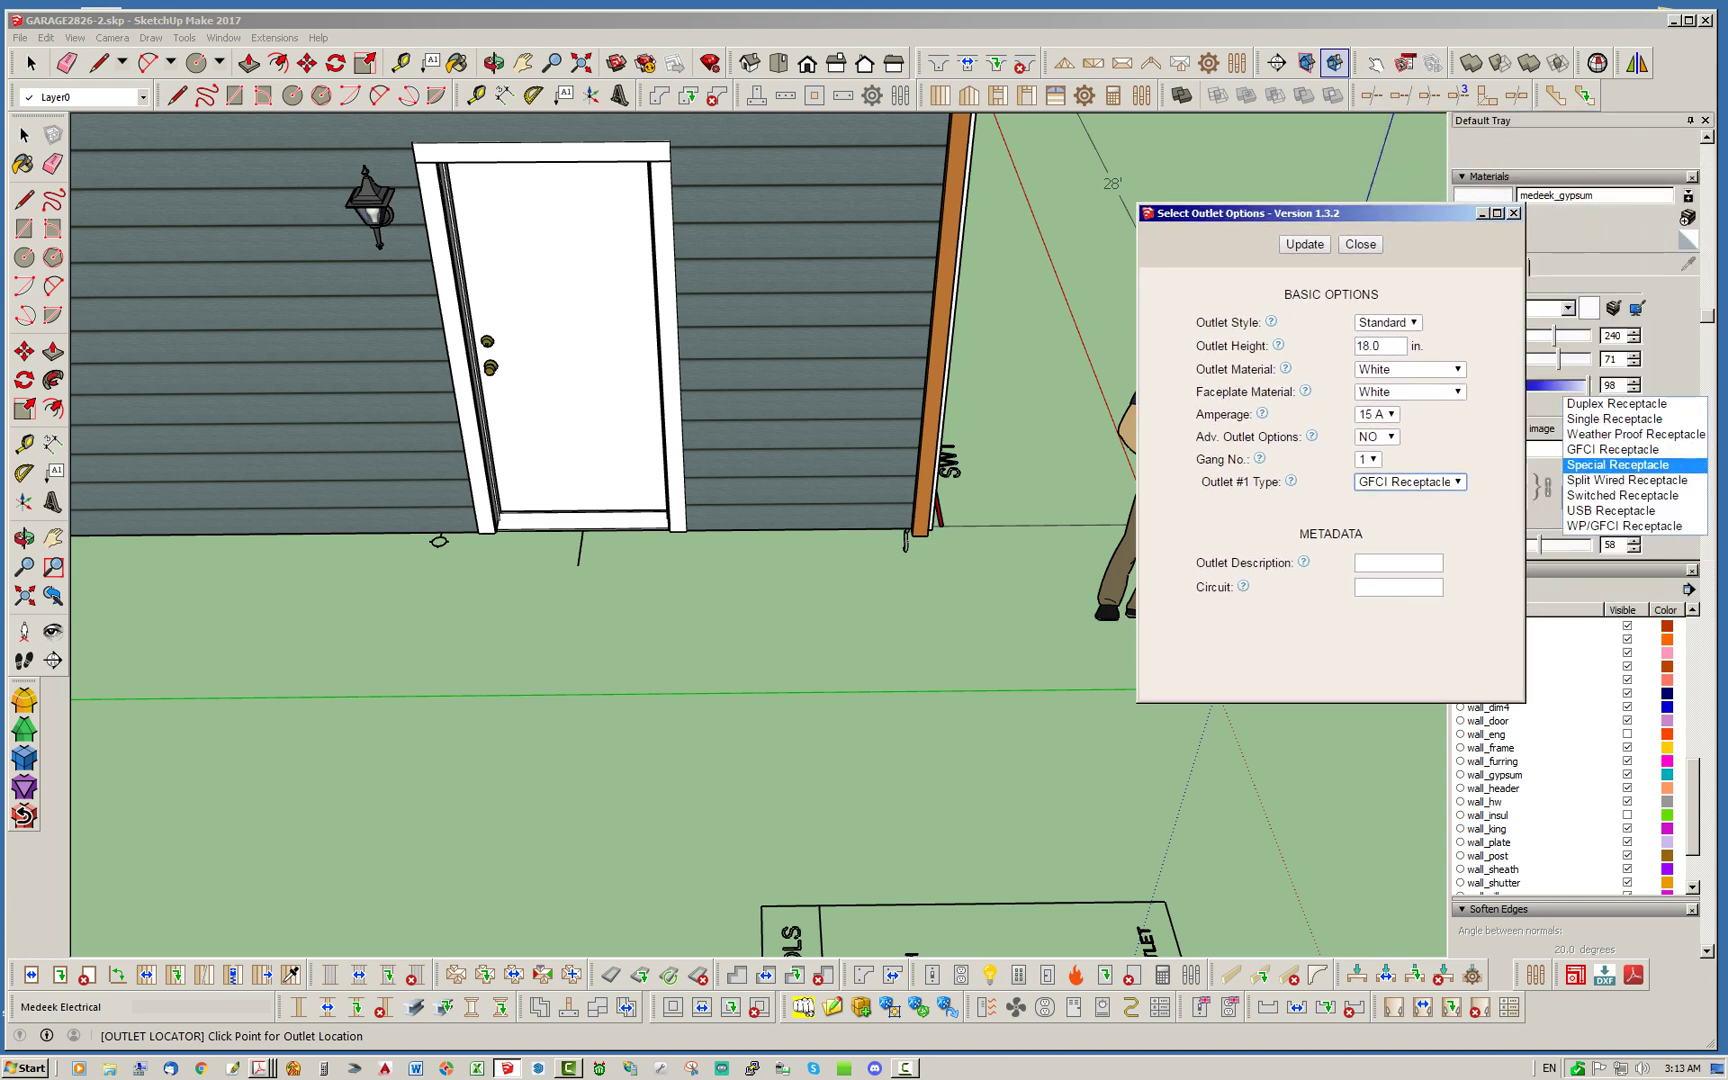
{"action": "left_click", "coordinate": [1624, 526]}
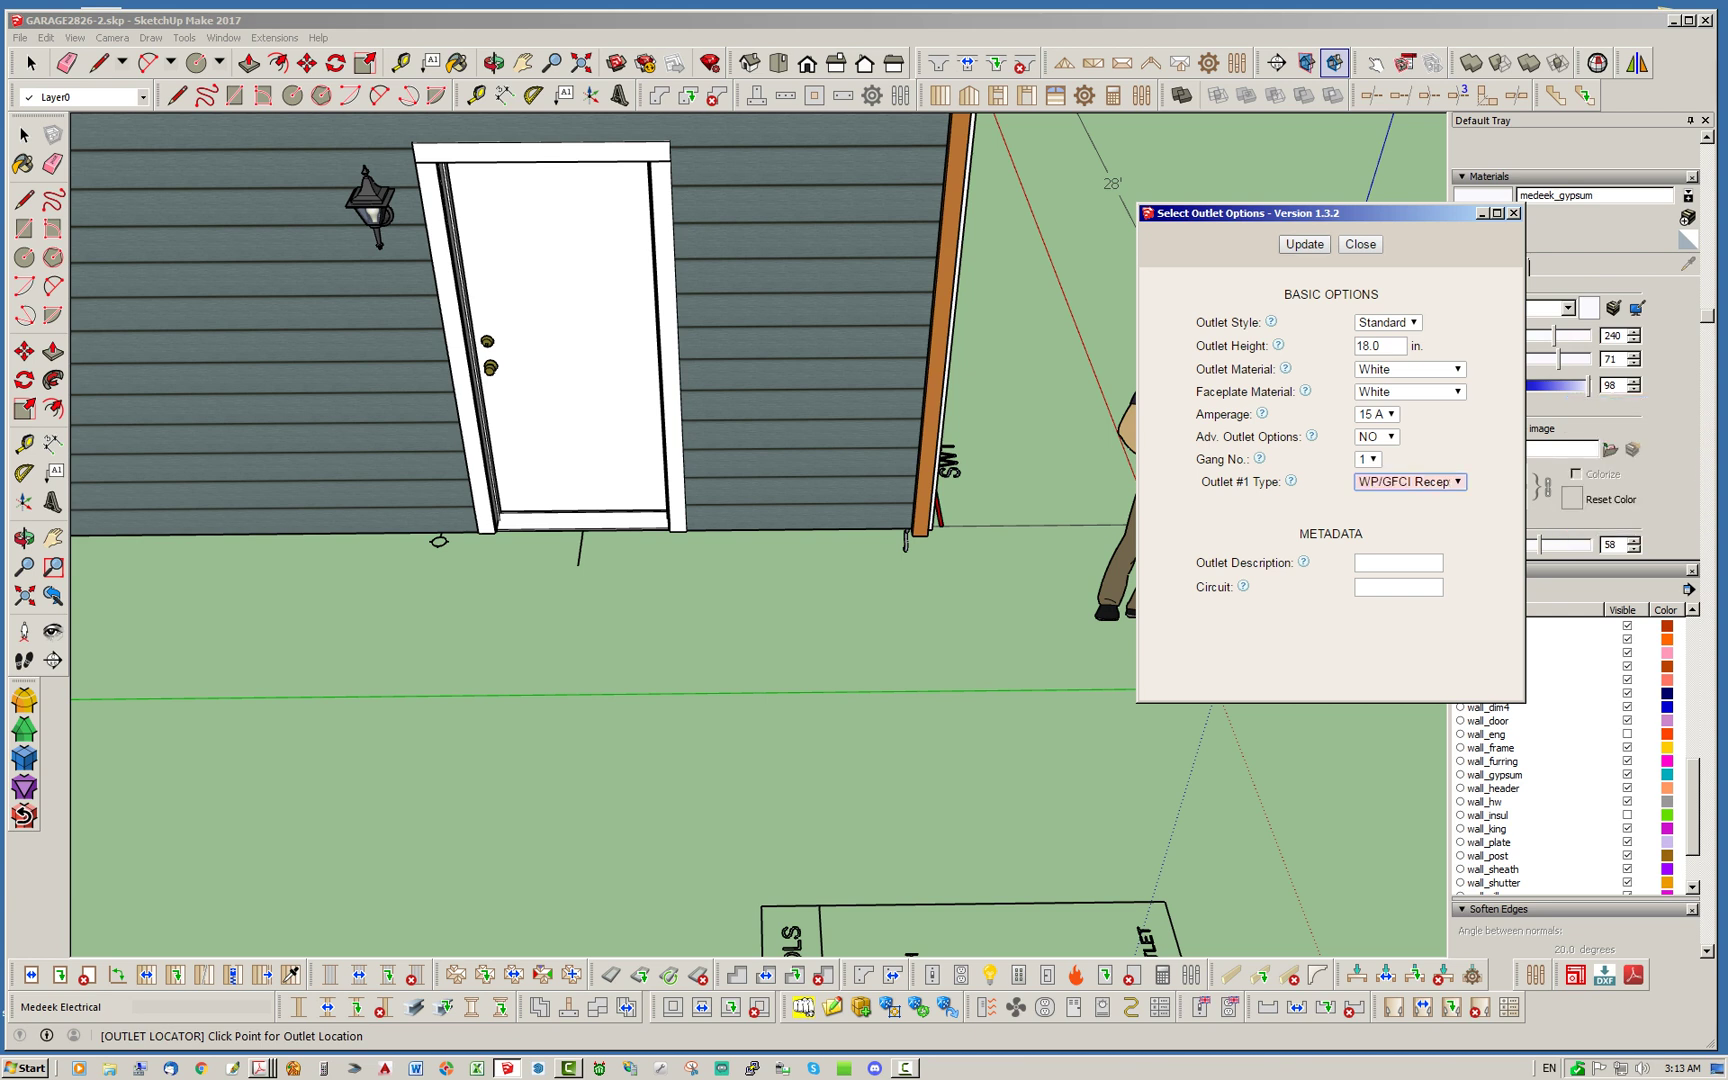
{"action": "left_click", "coordinate": [1304, 245]}
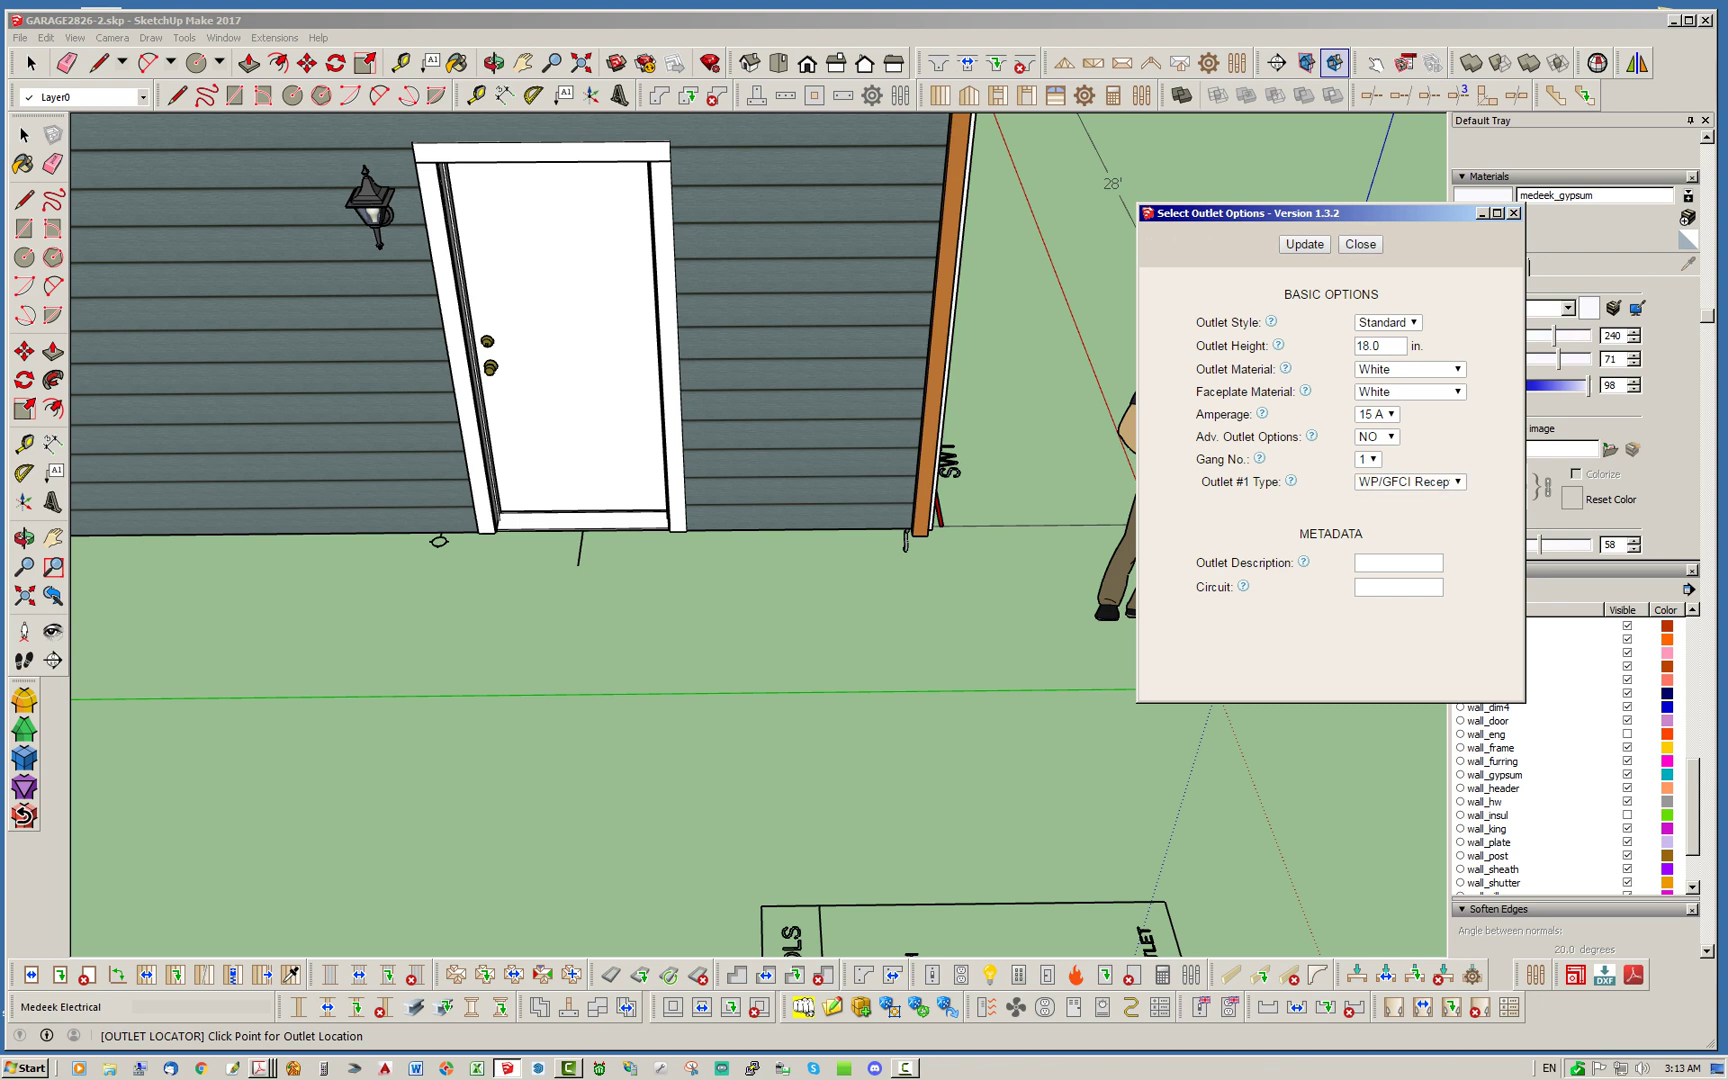
Hide the wall_clad and wall_sheath layers to expose the wall studs
{"action": "left_click_drag", "start_coordinate": [1692, 806], "coordinate": [1692, 666]}
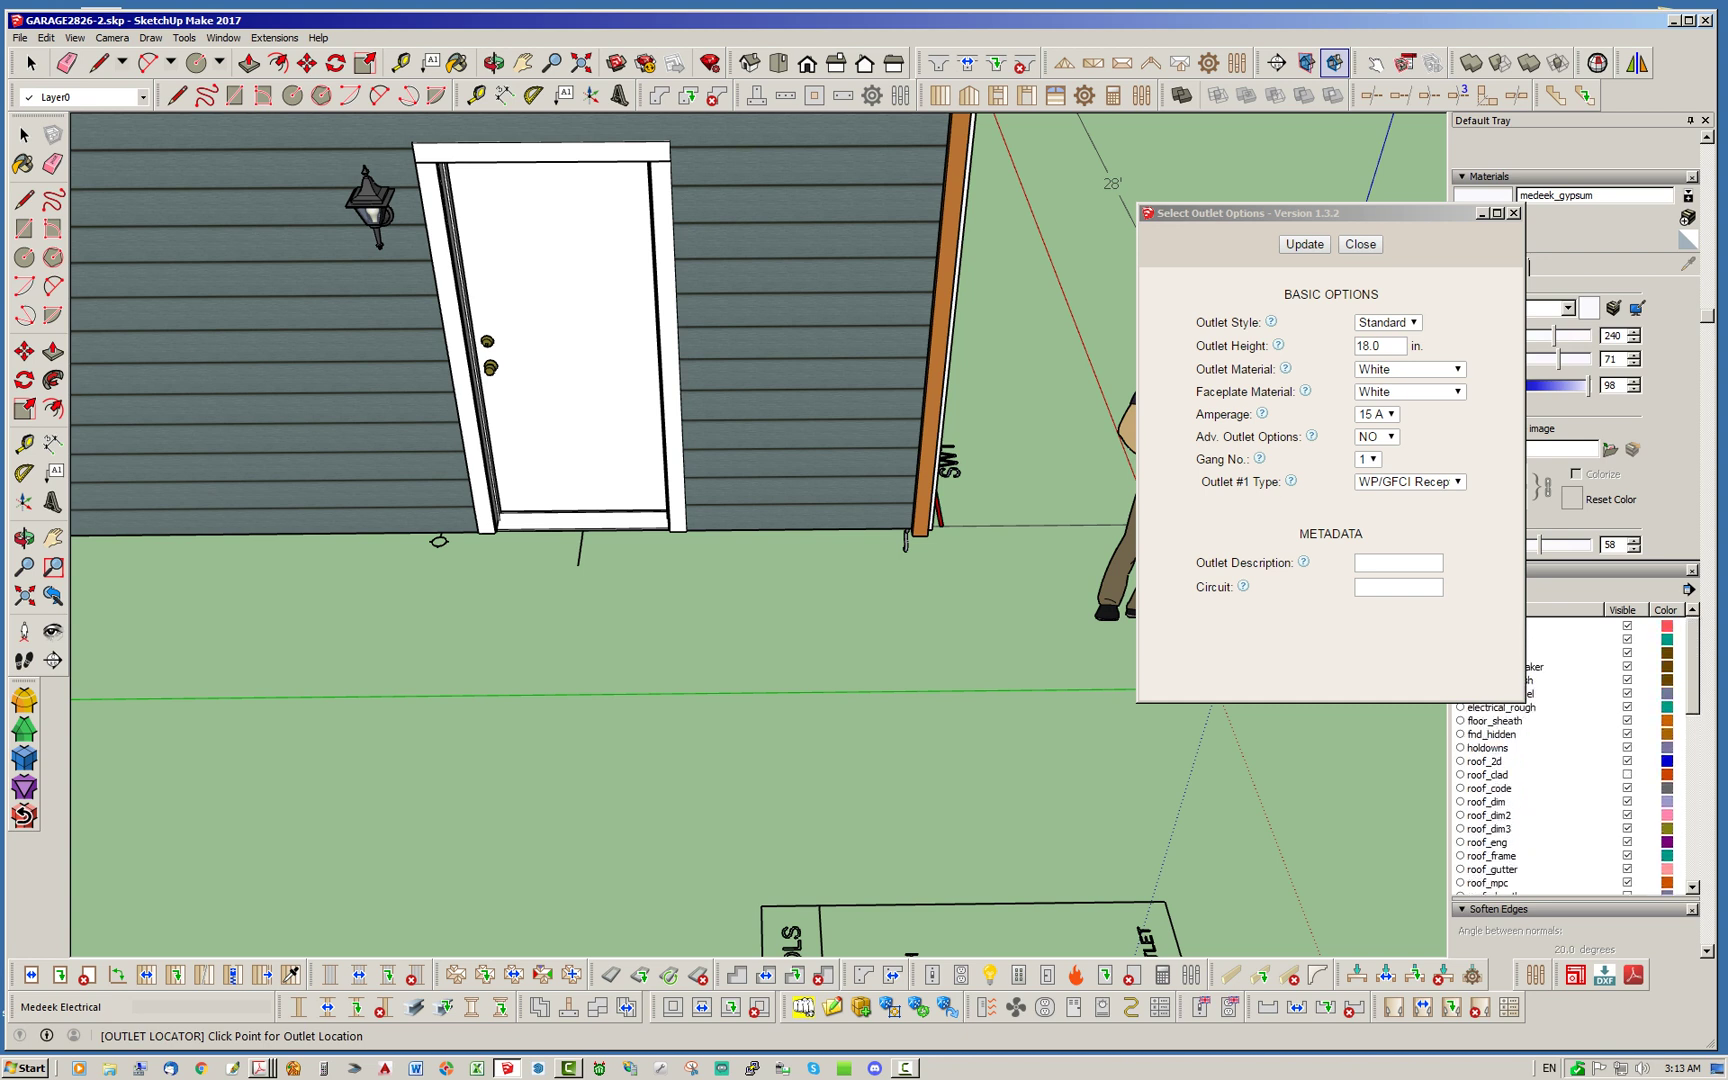
{"action": "left_click_drag", "start_coordinate": [1300, 213], "coordinate": [1165, 225]}
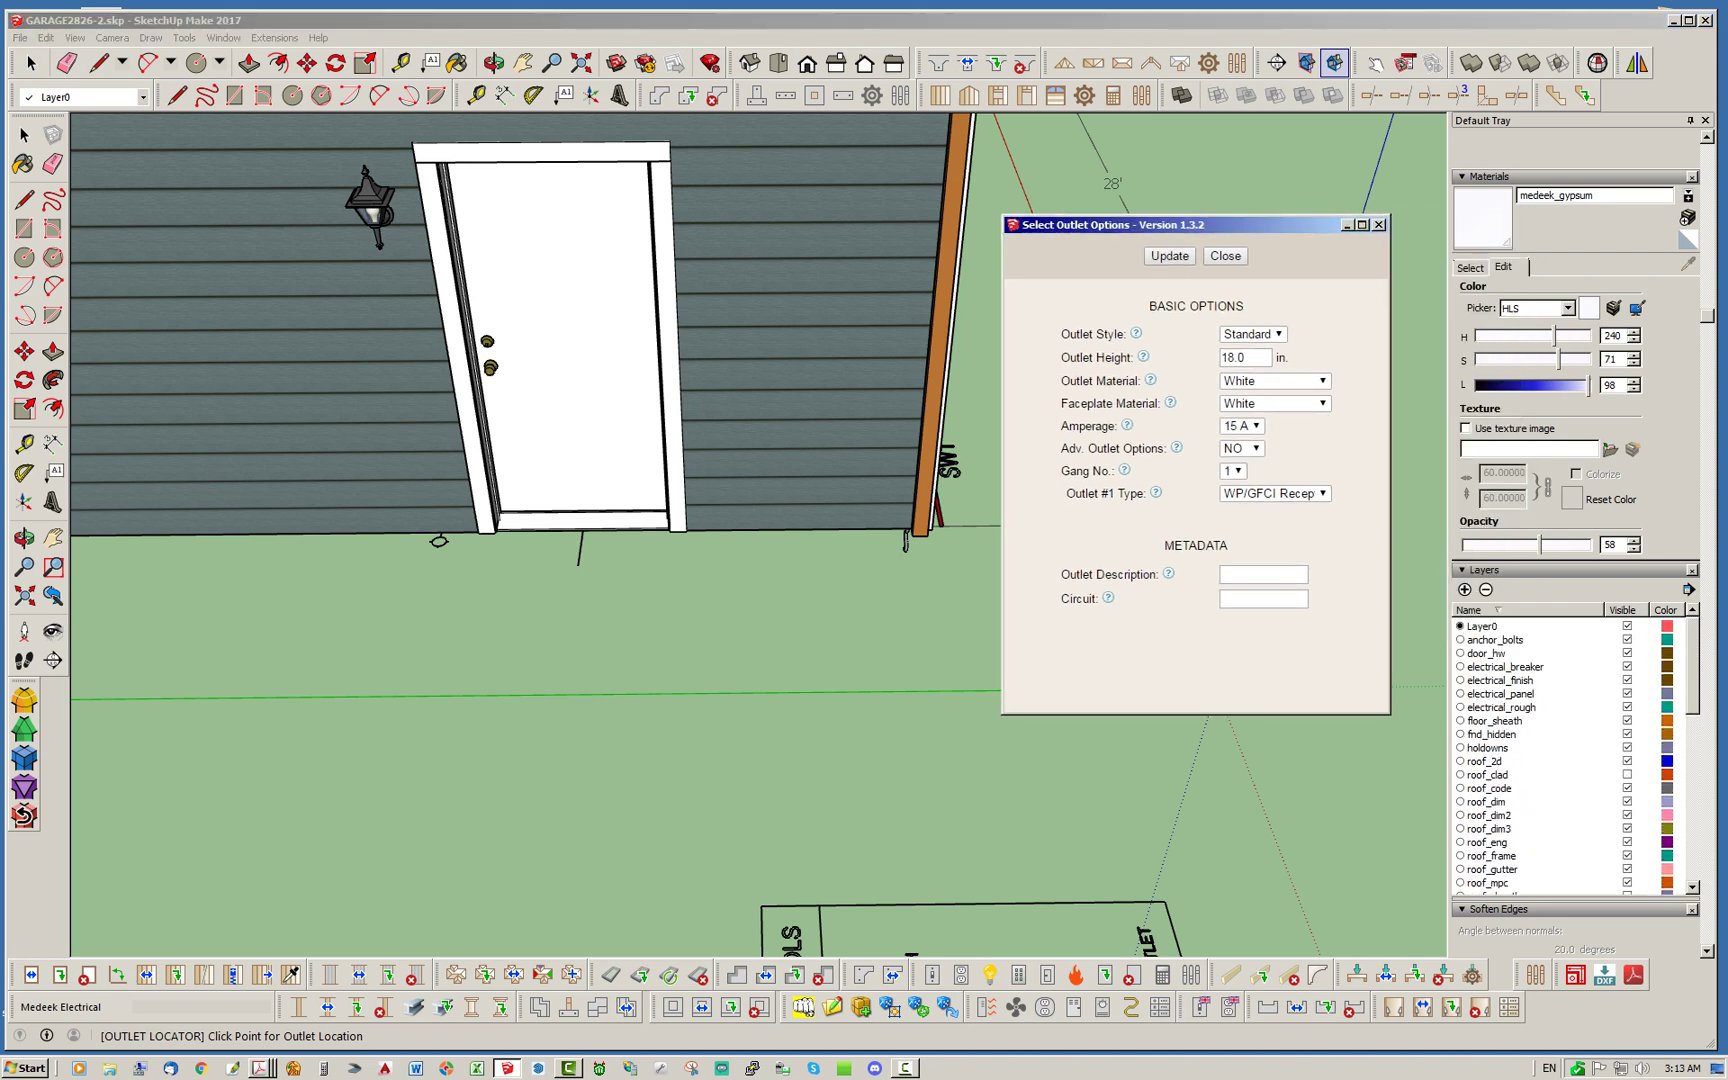
{"action": "left_click_drag", "start_coordinate": [1692, 666], "coordinate": [1692, 836]}
{"action": "scroll", "coordinate": [1570, 755], "scroll_direction": "up", "scroll_amount": 3}
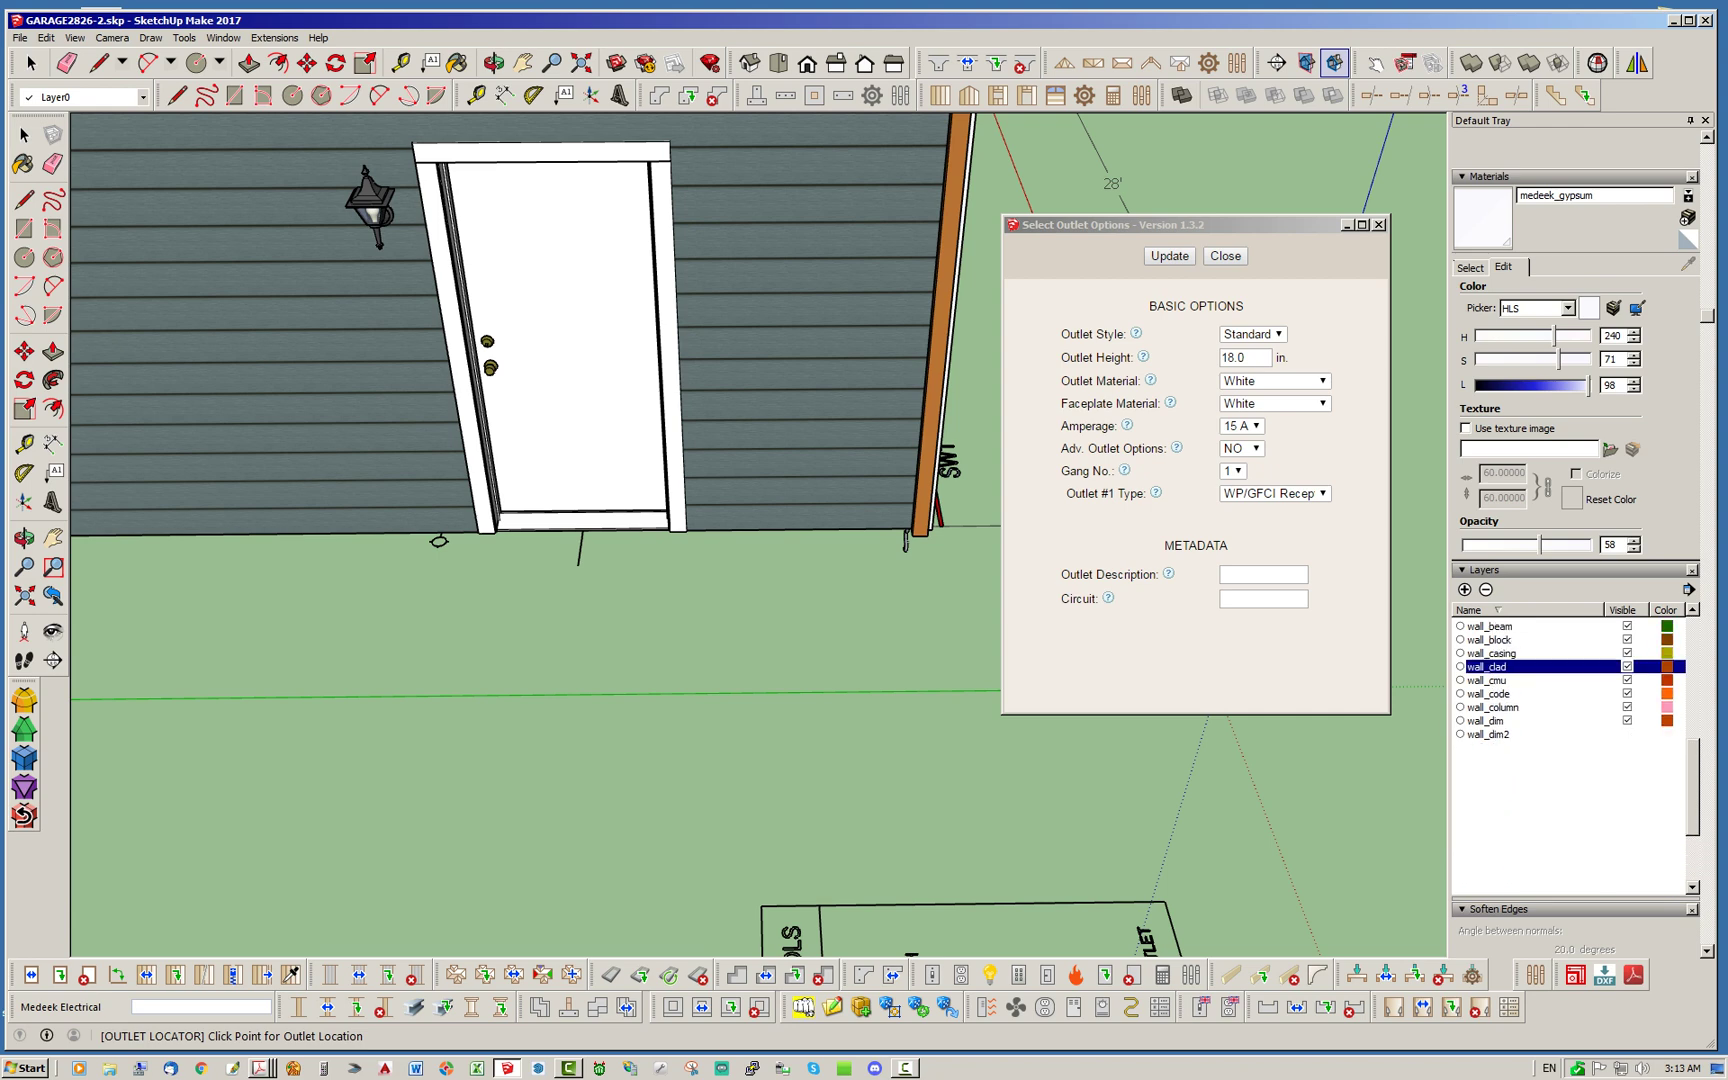
{"action": "left_click", "coordinate": [1627, 666]}
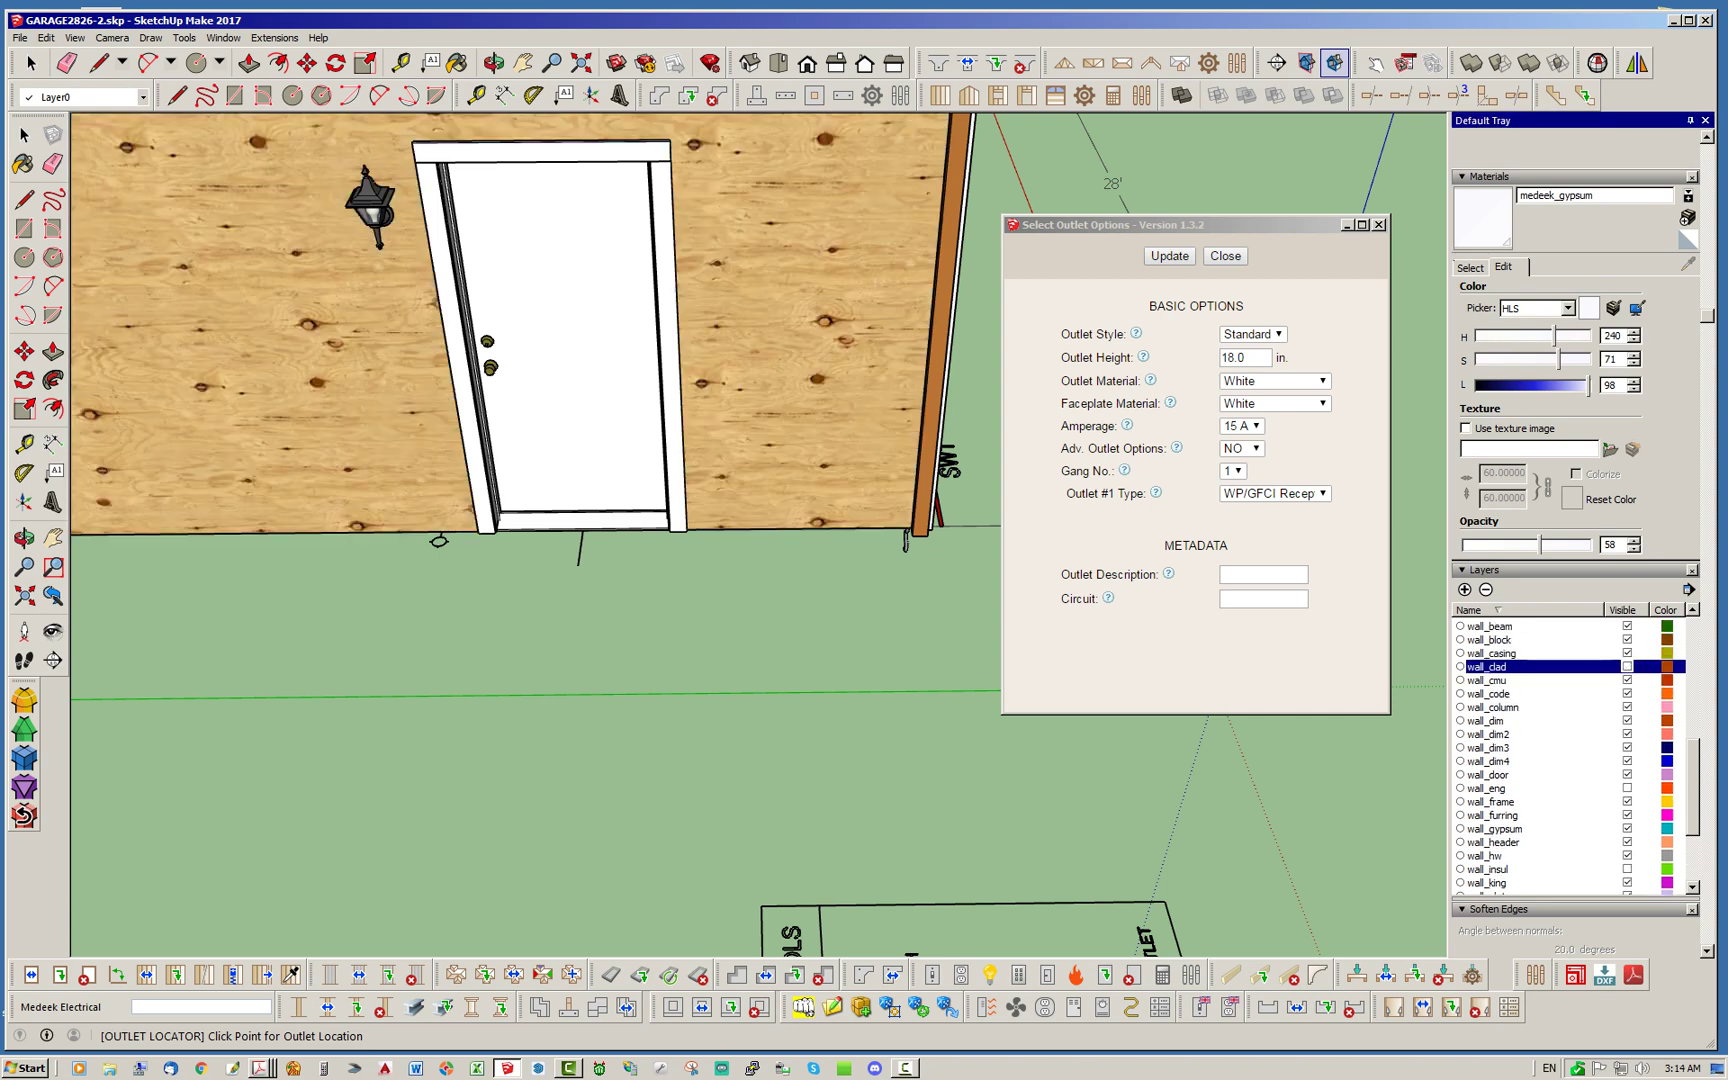
{"action": "scroll", "coordinate": [1560, 755], "scroll_direction": "down", "scroll_amount": 3}
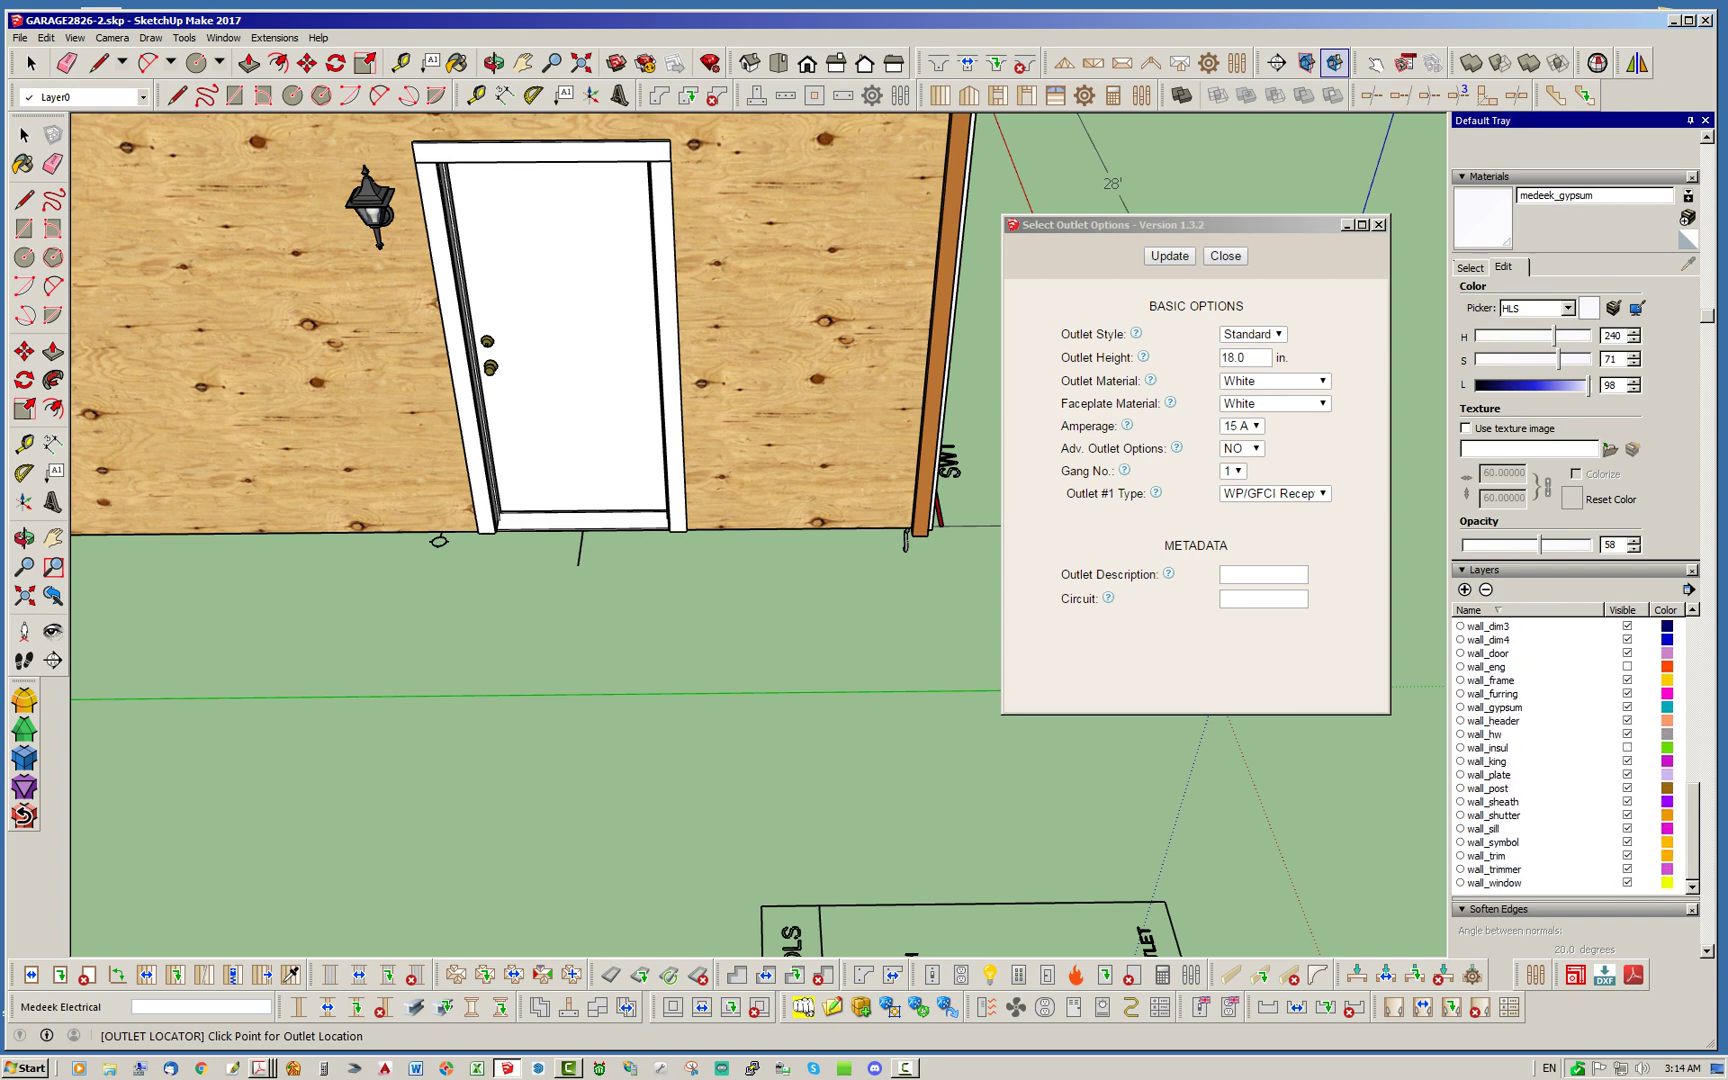
{"action": "left_click", "coordinate": [1627, 801]}
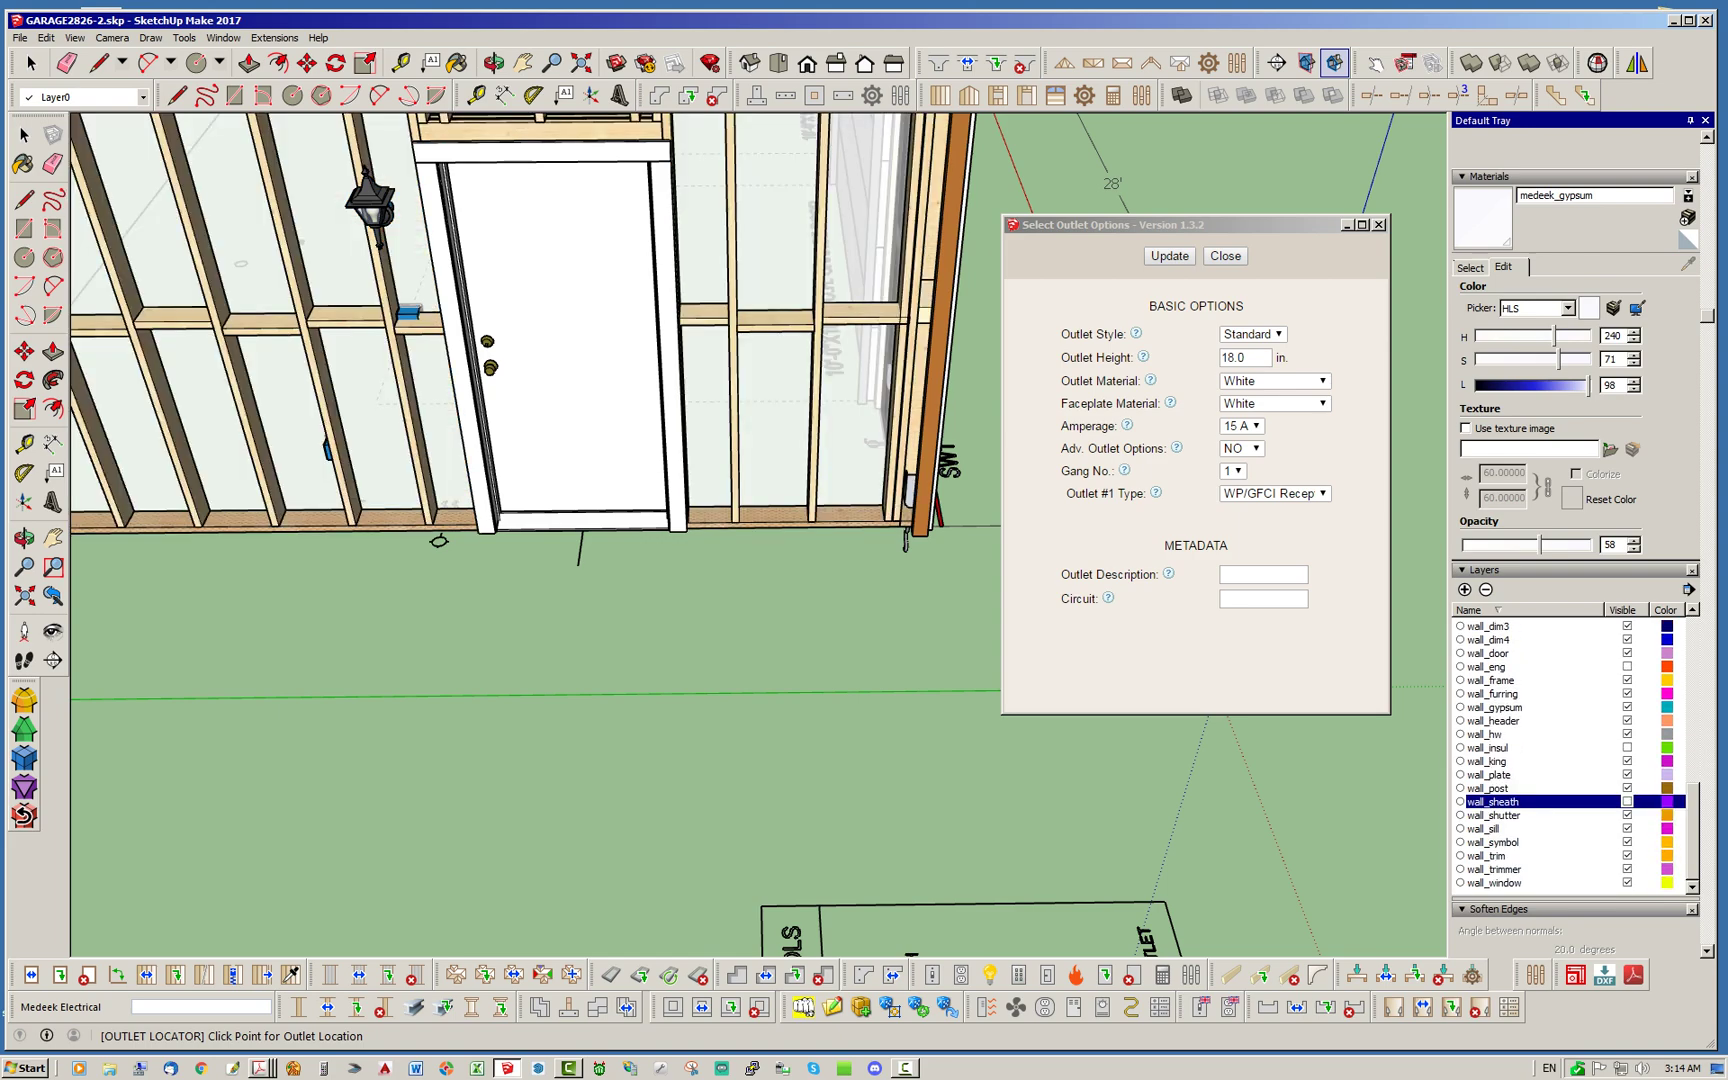
Place the WP/GFCI outlet against the stud between the side door and the garage's front corner, end outlet placement and inspect its cover
{"action": "scroll", "coordinate": [742, 462], "scroll_direction": "up", "scroll_amount": 2}
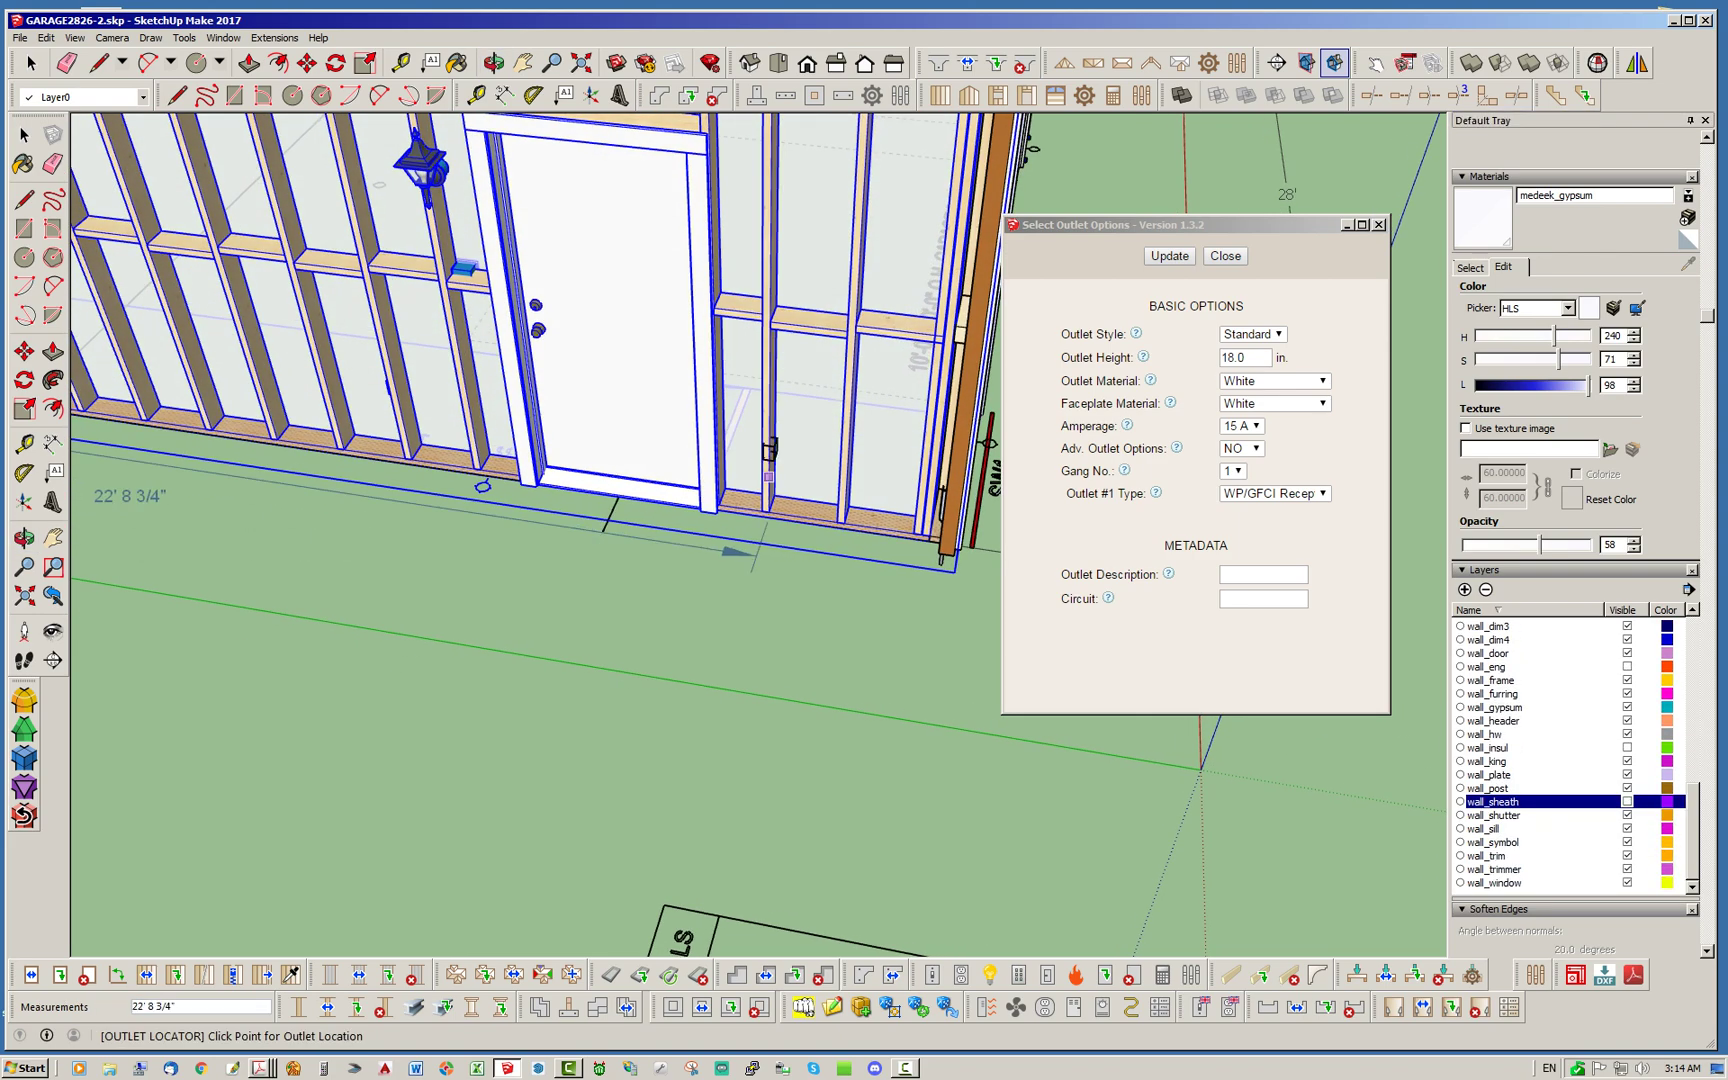
{"action": "scroll", "coordinate": [768, 470], "scroll_direction": "up", "scroll_amount": 3}
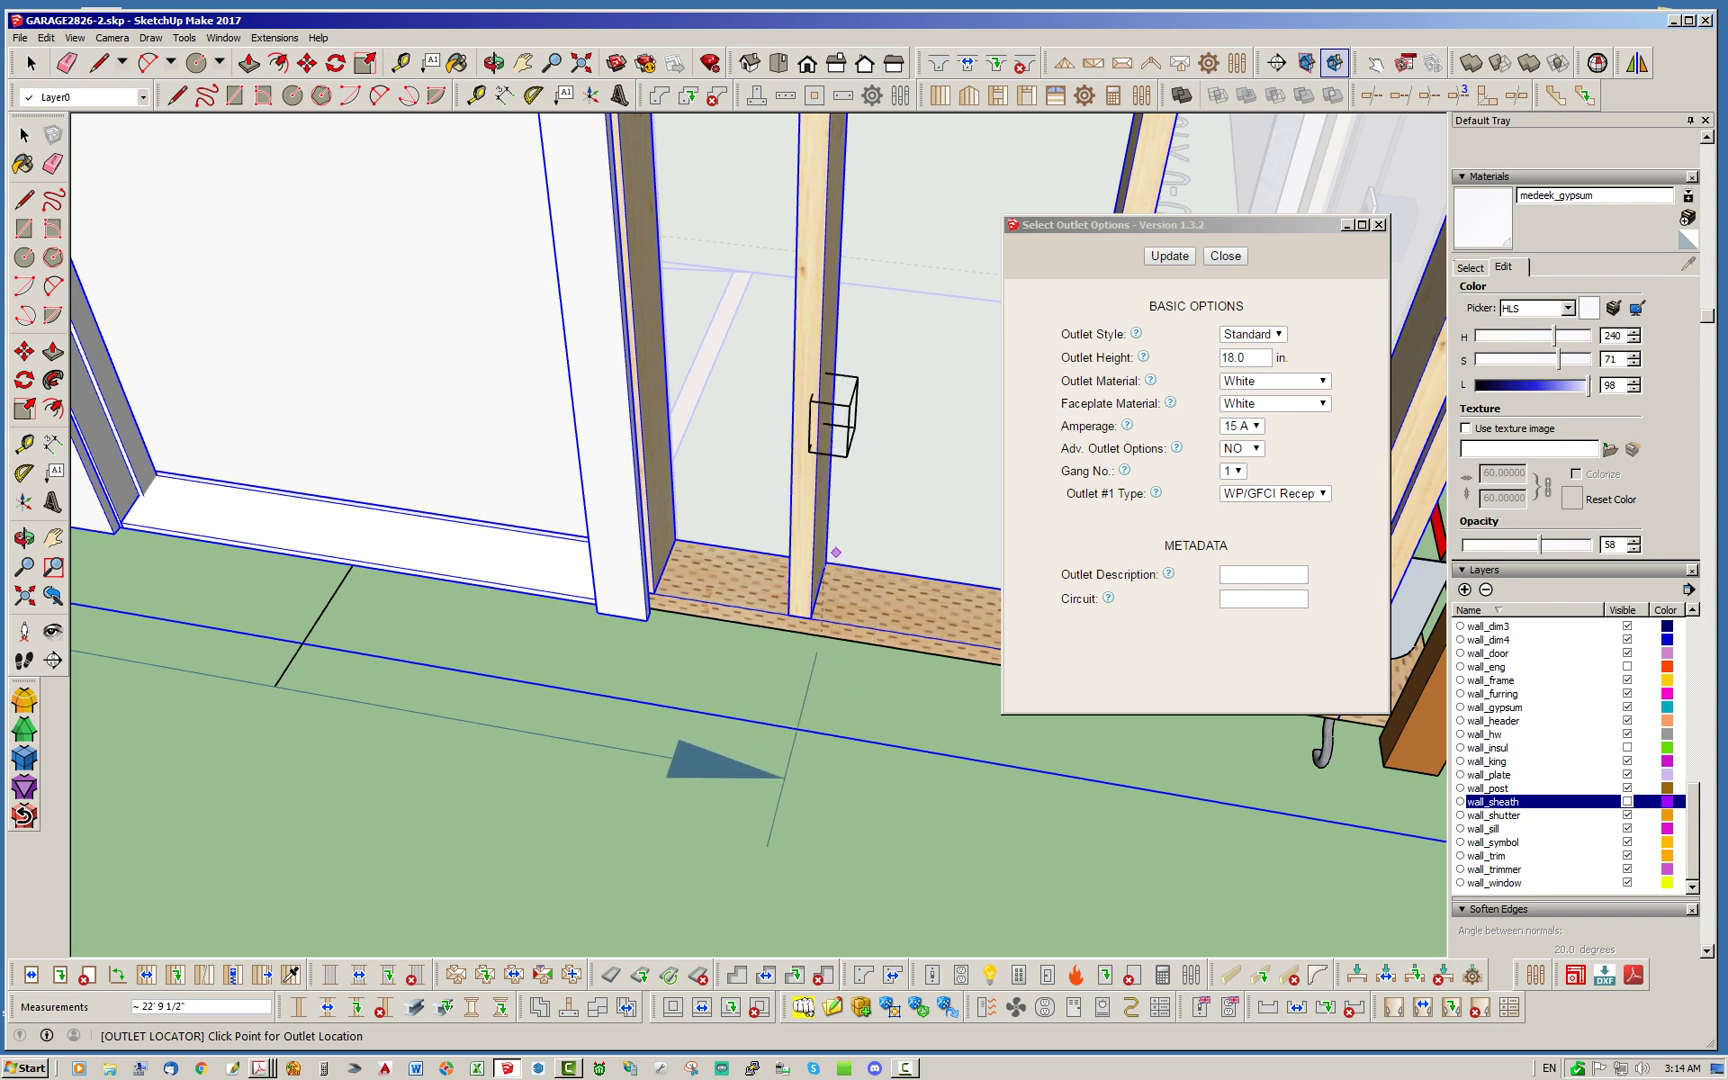
{"action": "scroll", "coordinate": [838, 553], "scroll_direction": "down", "scroll_amount": 3}
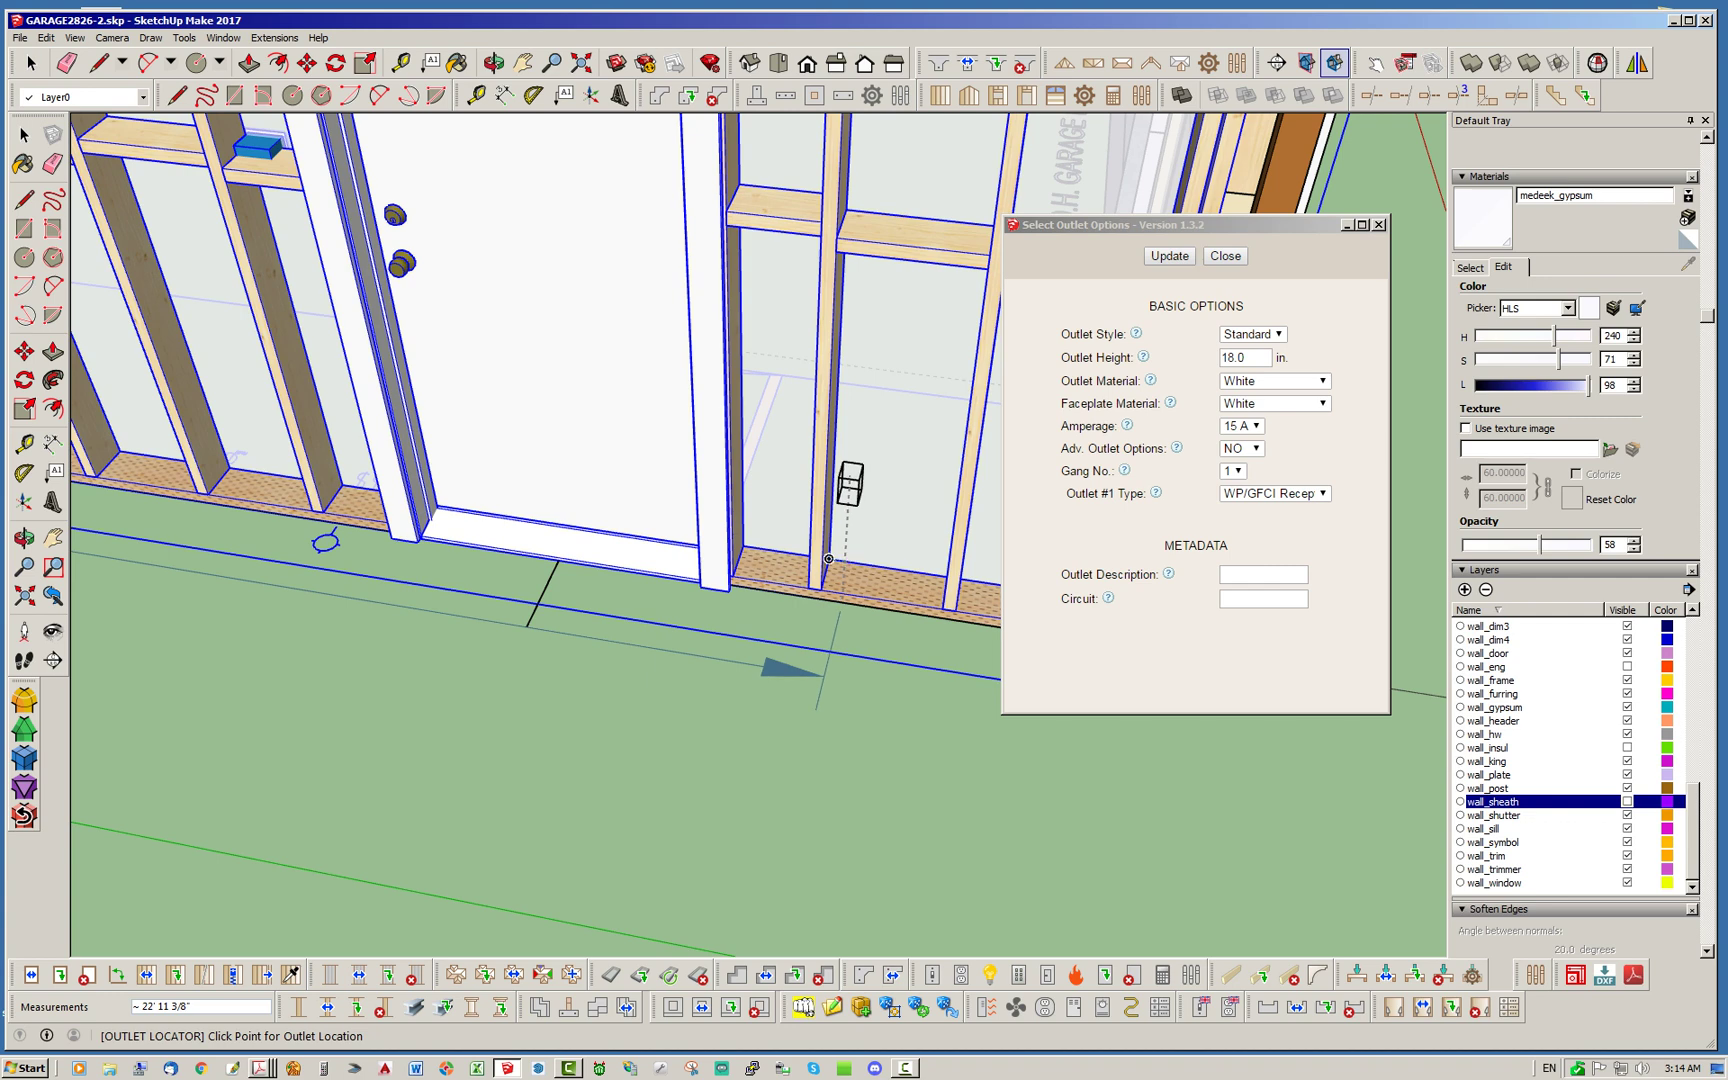
{"action": "left_click", "coordinate": [826, 470]}
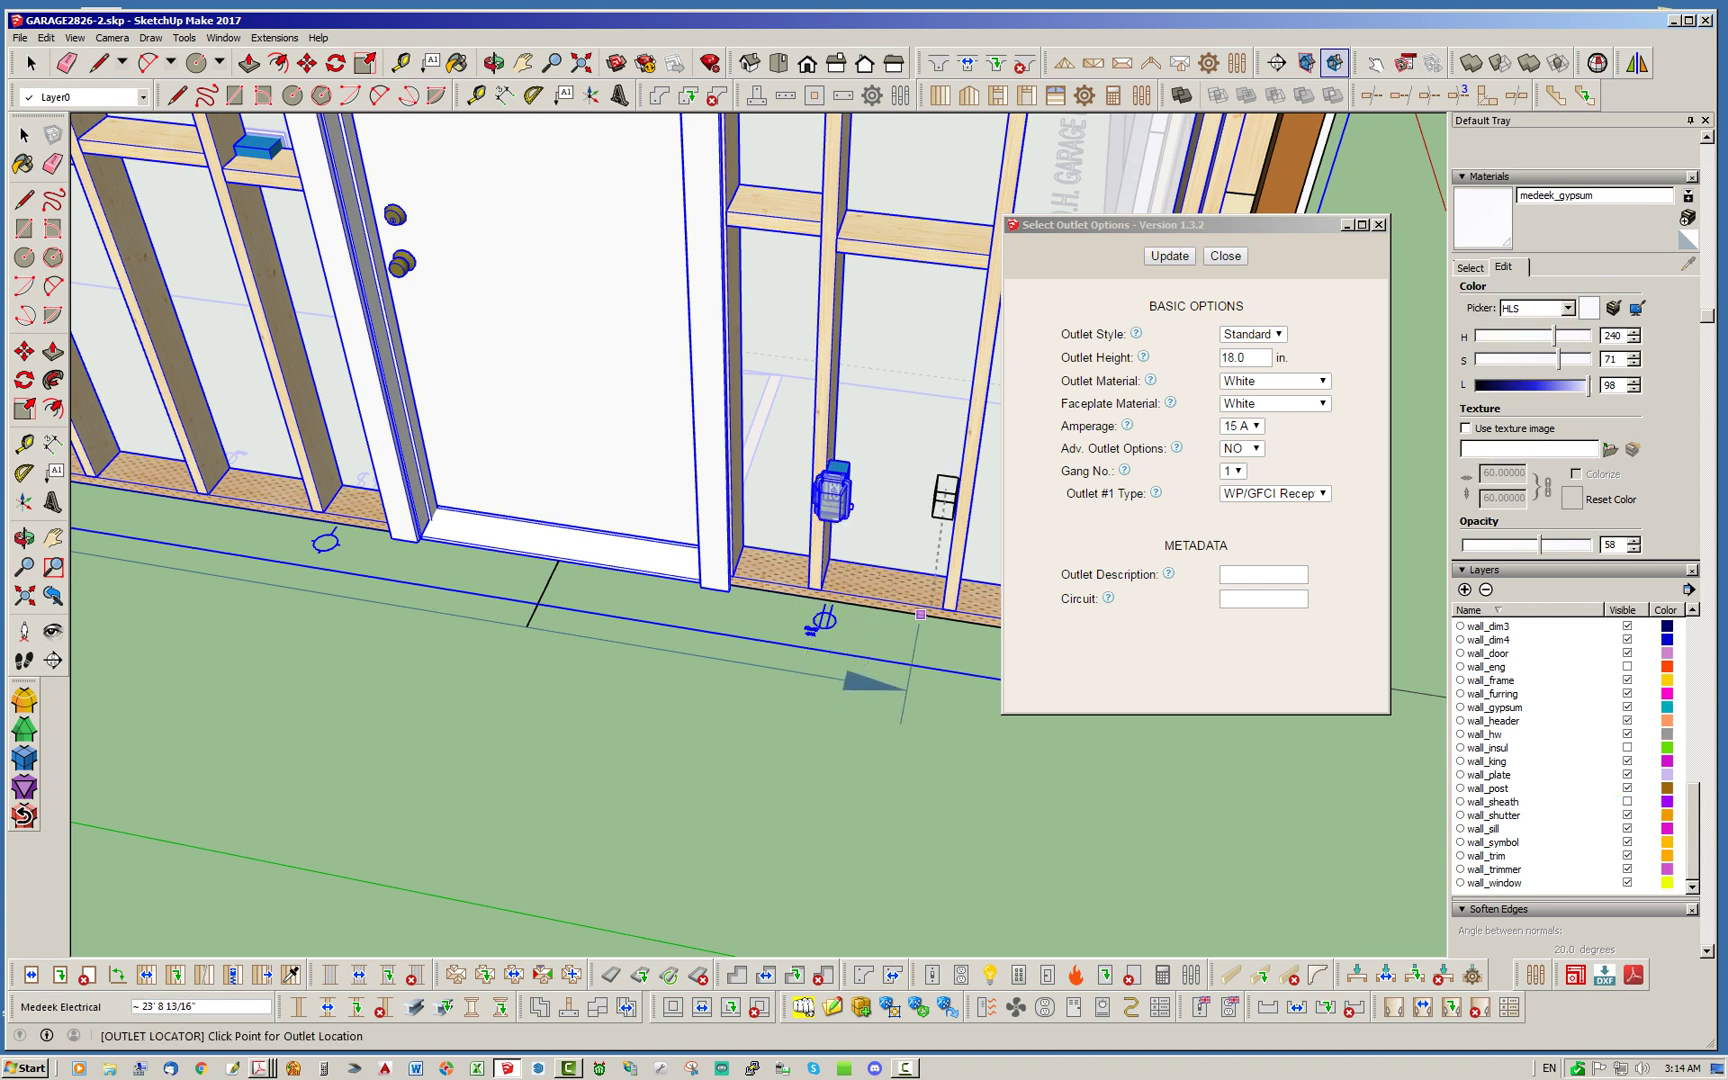
{"action": "left_click", "coordinate": [1225, 256]}
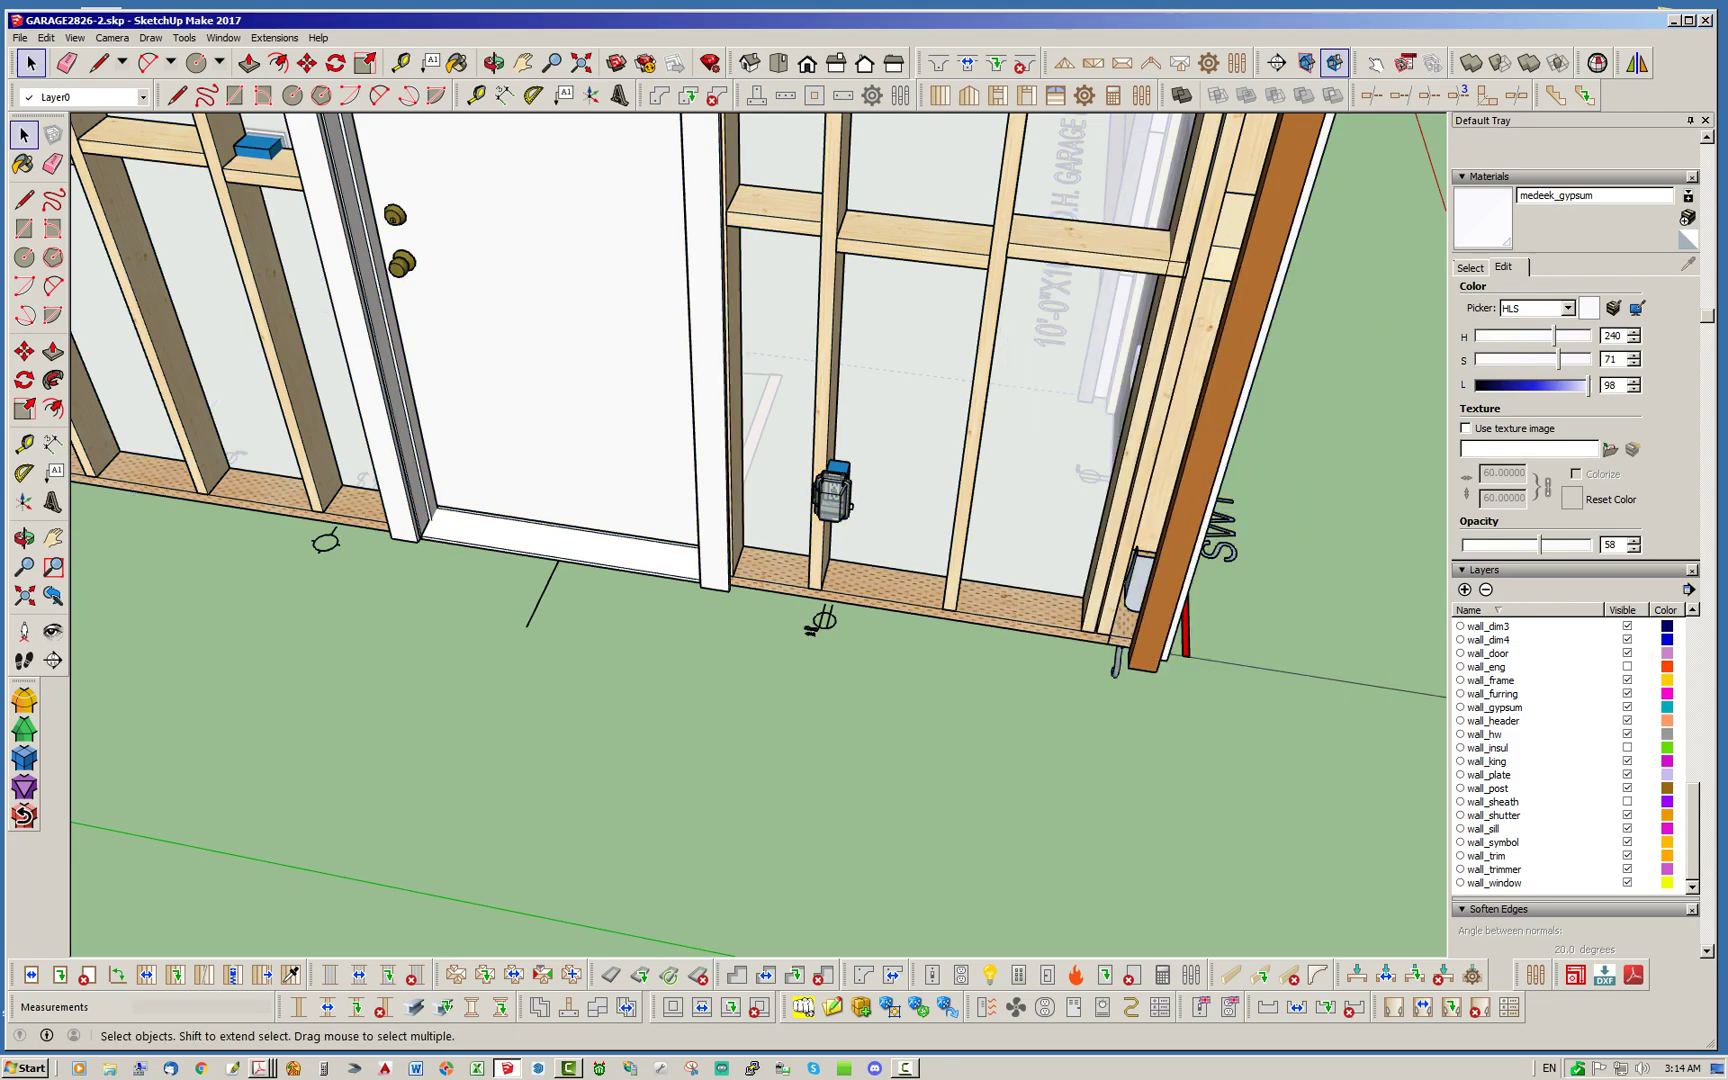
{"action": "scroll", "coordinate": [802, 470], "scroll_direction": "up", "scroll_amount": 6}
{"action": "middle_click_drag", "start_coordinate": [802, 470], "coordinate": [760, 500]}
{"action": "scroll", "coordinate": [868, 490], "scroll_direction": "up", "scroll_amount": 5}
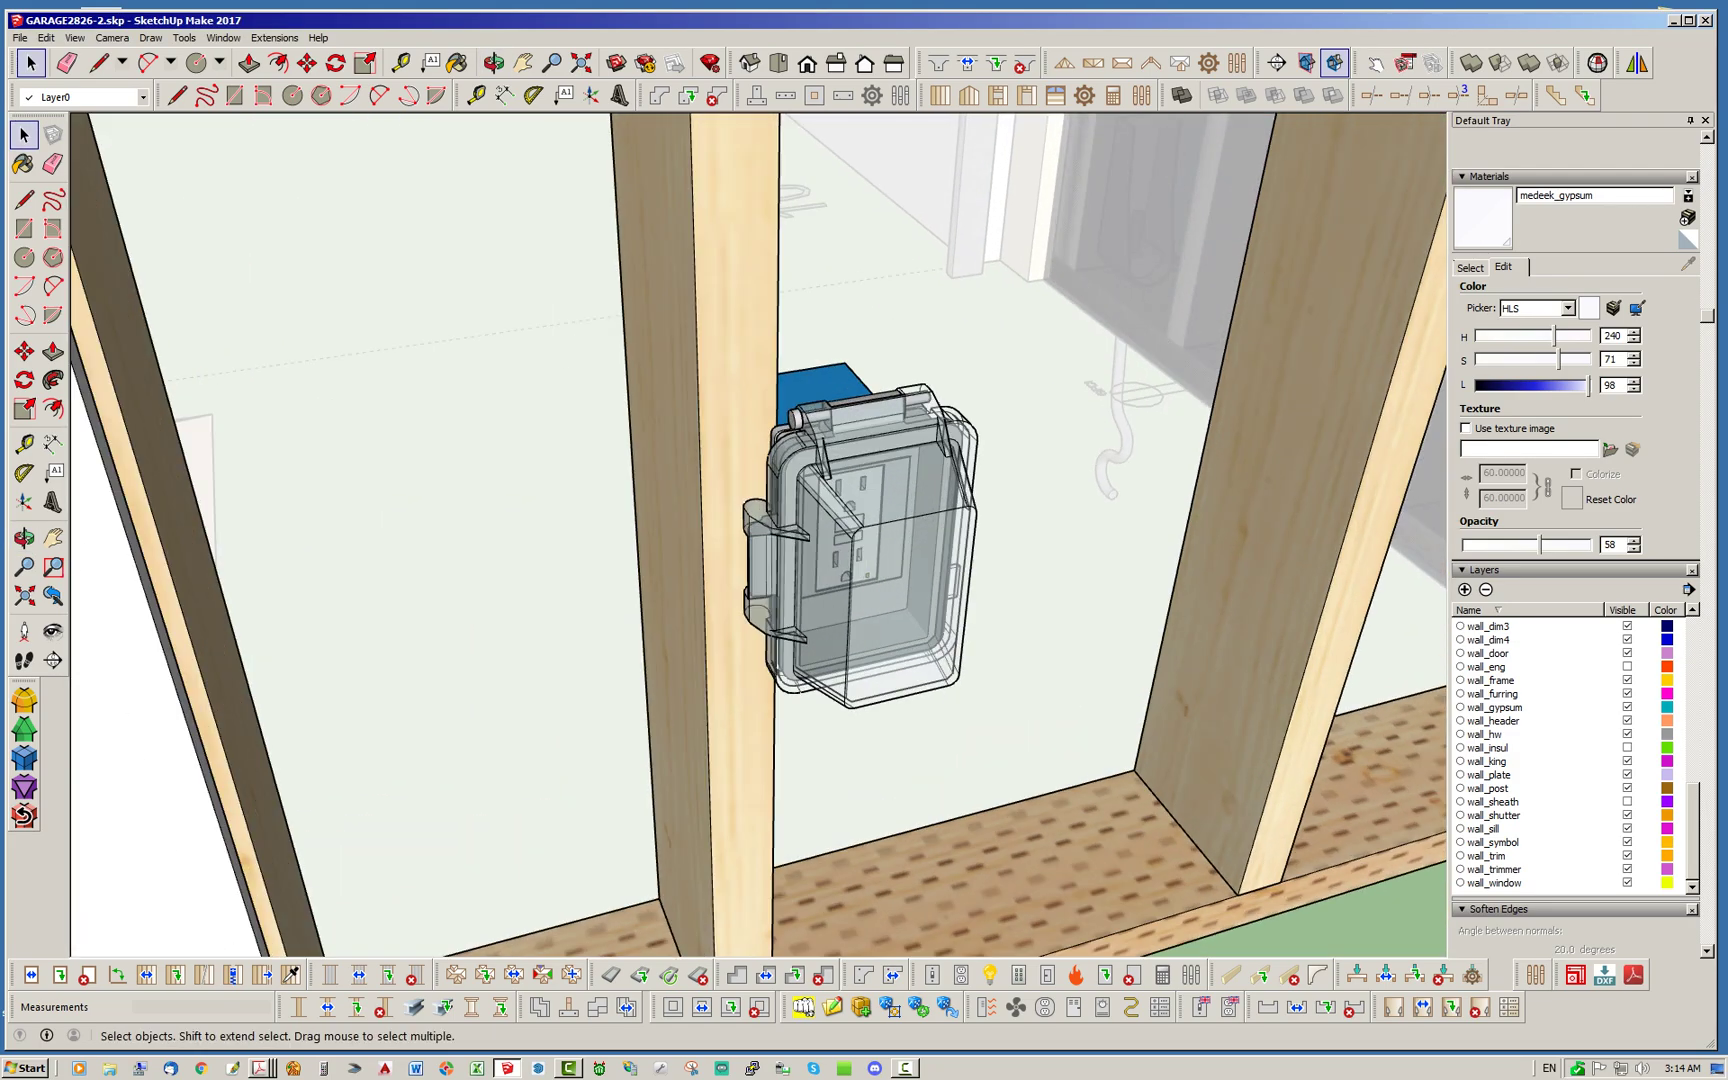
{"action": "scroll", "coordinate": [768, 478], "scroll_direction": "down", "scroll_amount": 10}
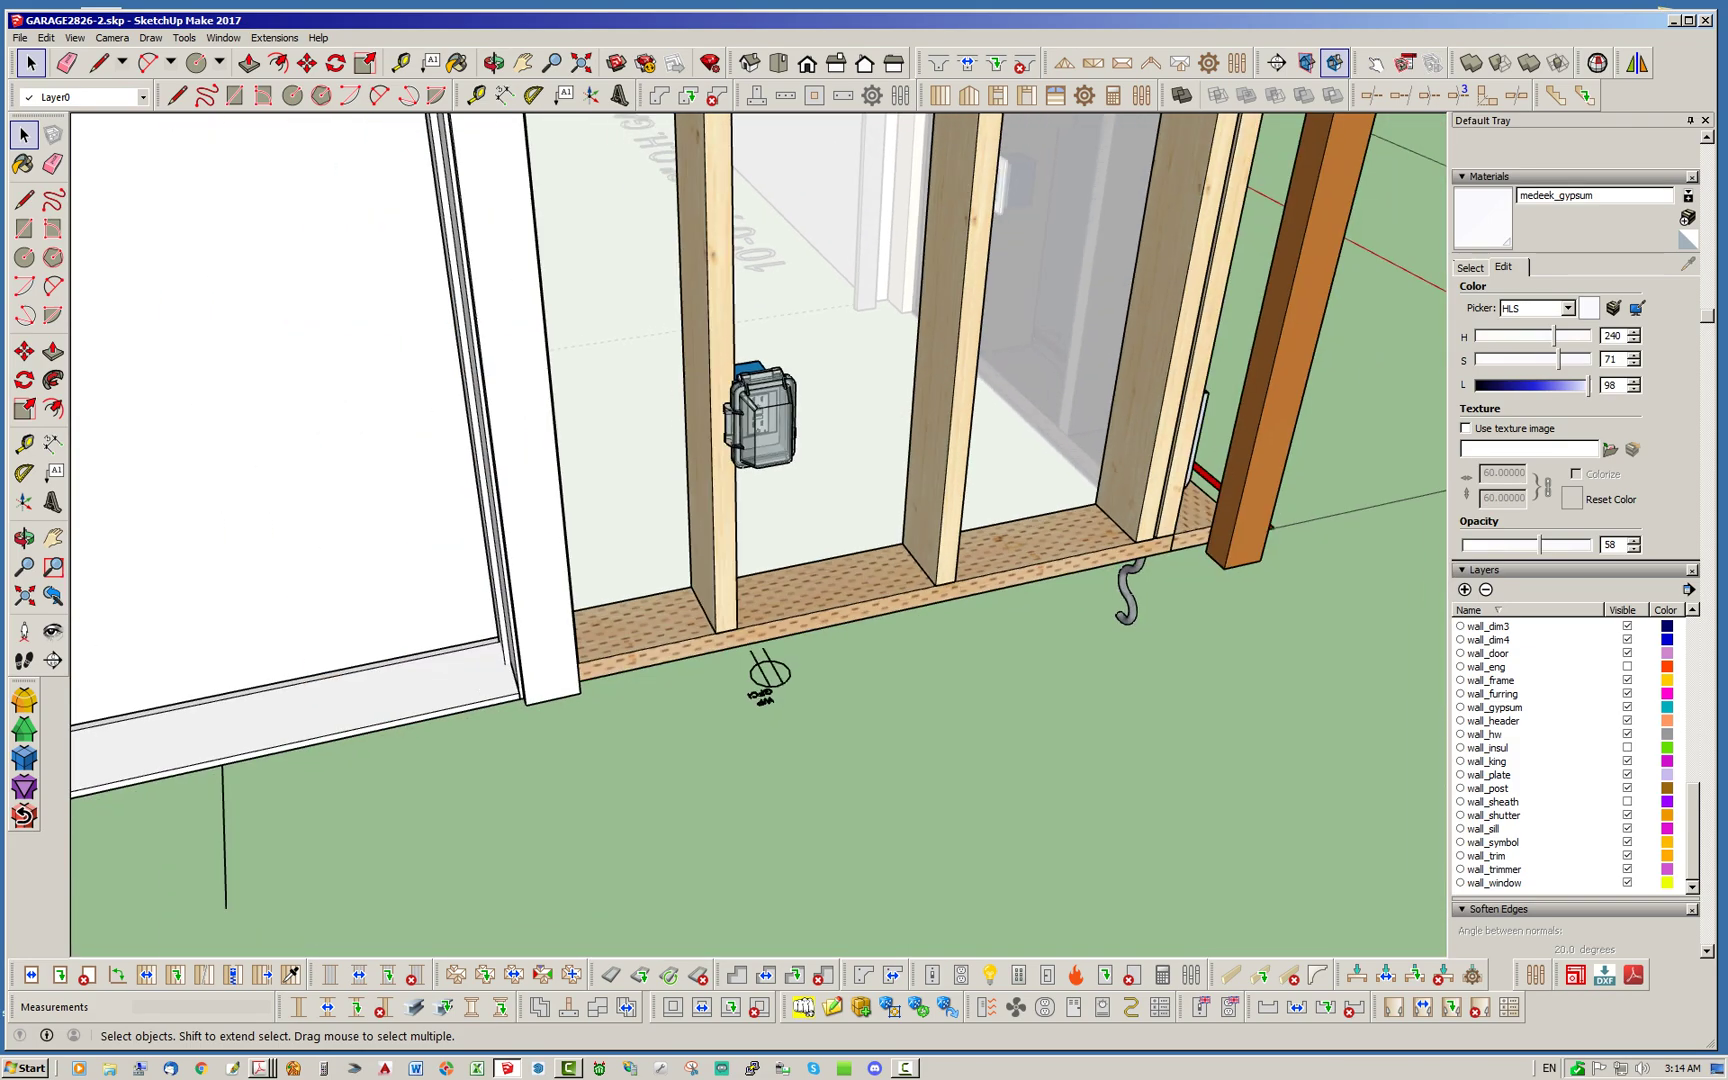
{"action": "scroll", "coordinate": [768, 478], "scroll_direction": "down", "scroll_amount": 6}
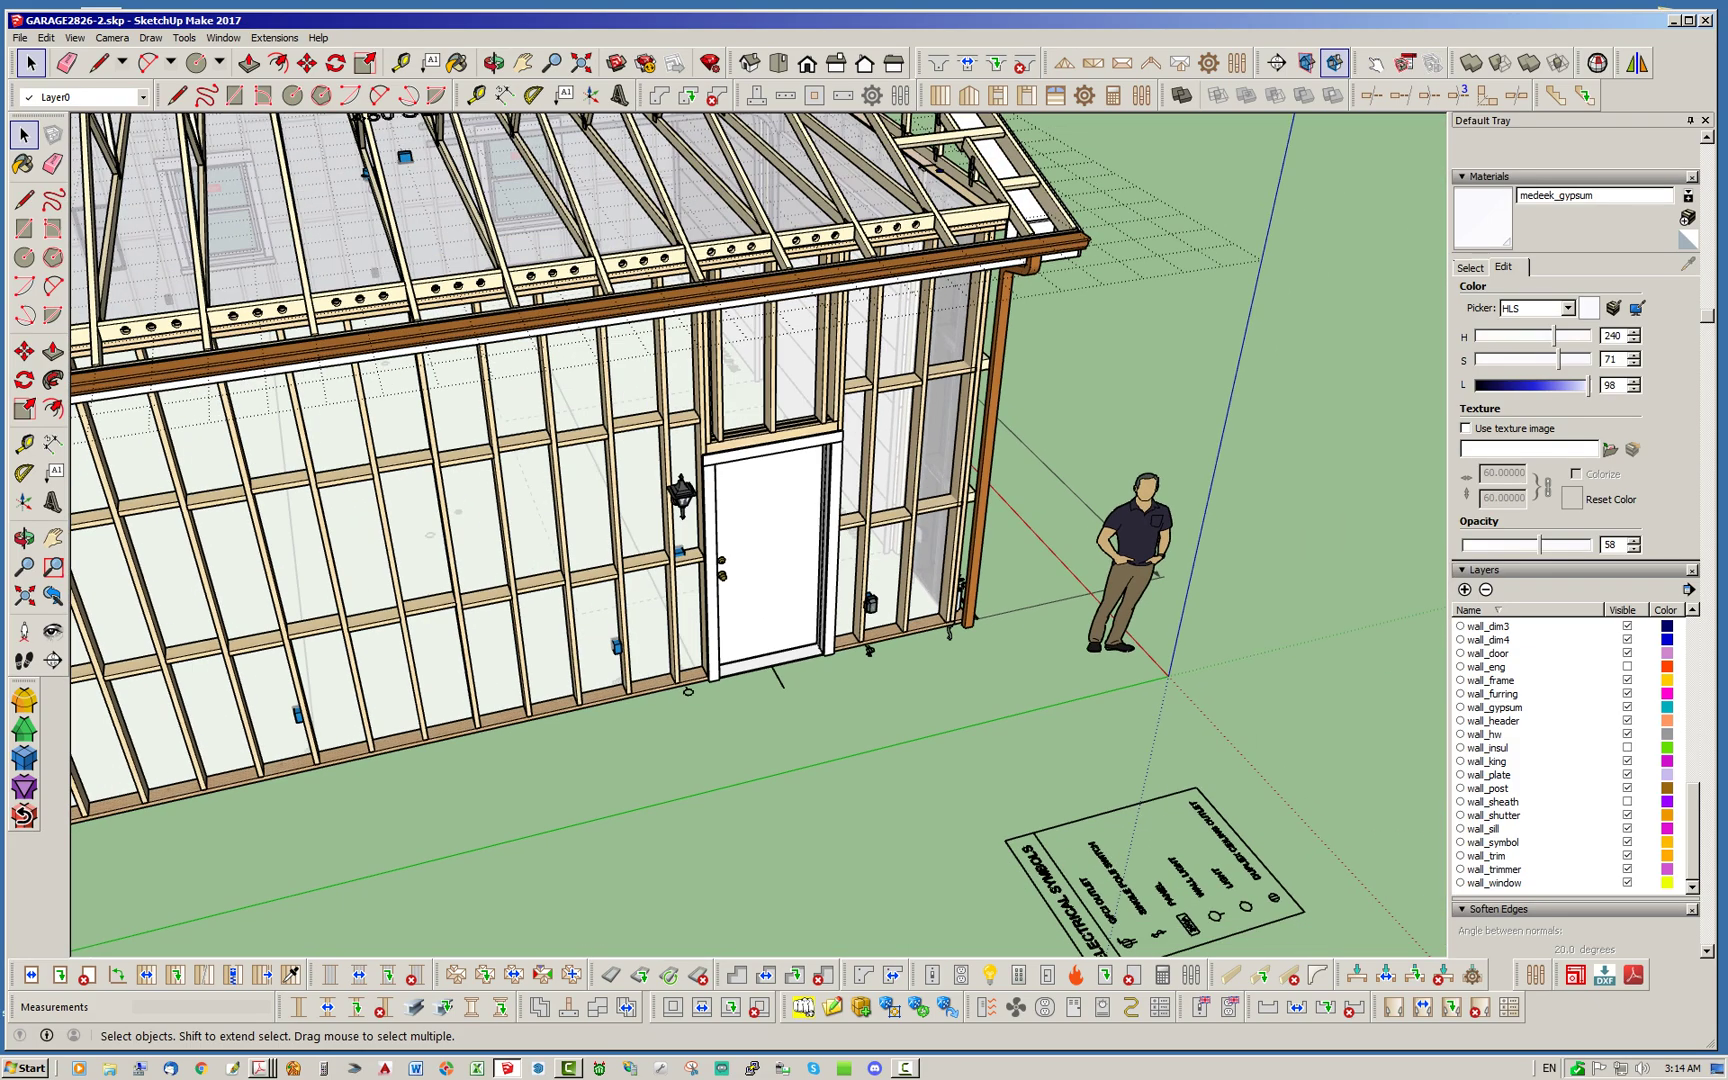
Redraw the electrical symbols legend to include the new weatherproof GFCI outlet, and check its symbols and labels
{"action": "middle_click_drag", "start_coordinate": [768, 478], "coordinate": [625, 600]}
{"action": "middle_click_drag", "start_coordinate": [1000, 500], "coordinate": [835, 436]}
{"action": "scroll", "coordinate": [835, 436], "scroll_direction": "down", "scroll_amount": 3}
{"action": "scroll", "coordinate": [643, 795], "scroll_direction": "up", "scroll_amount": 2}
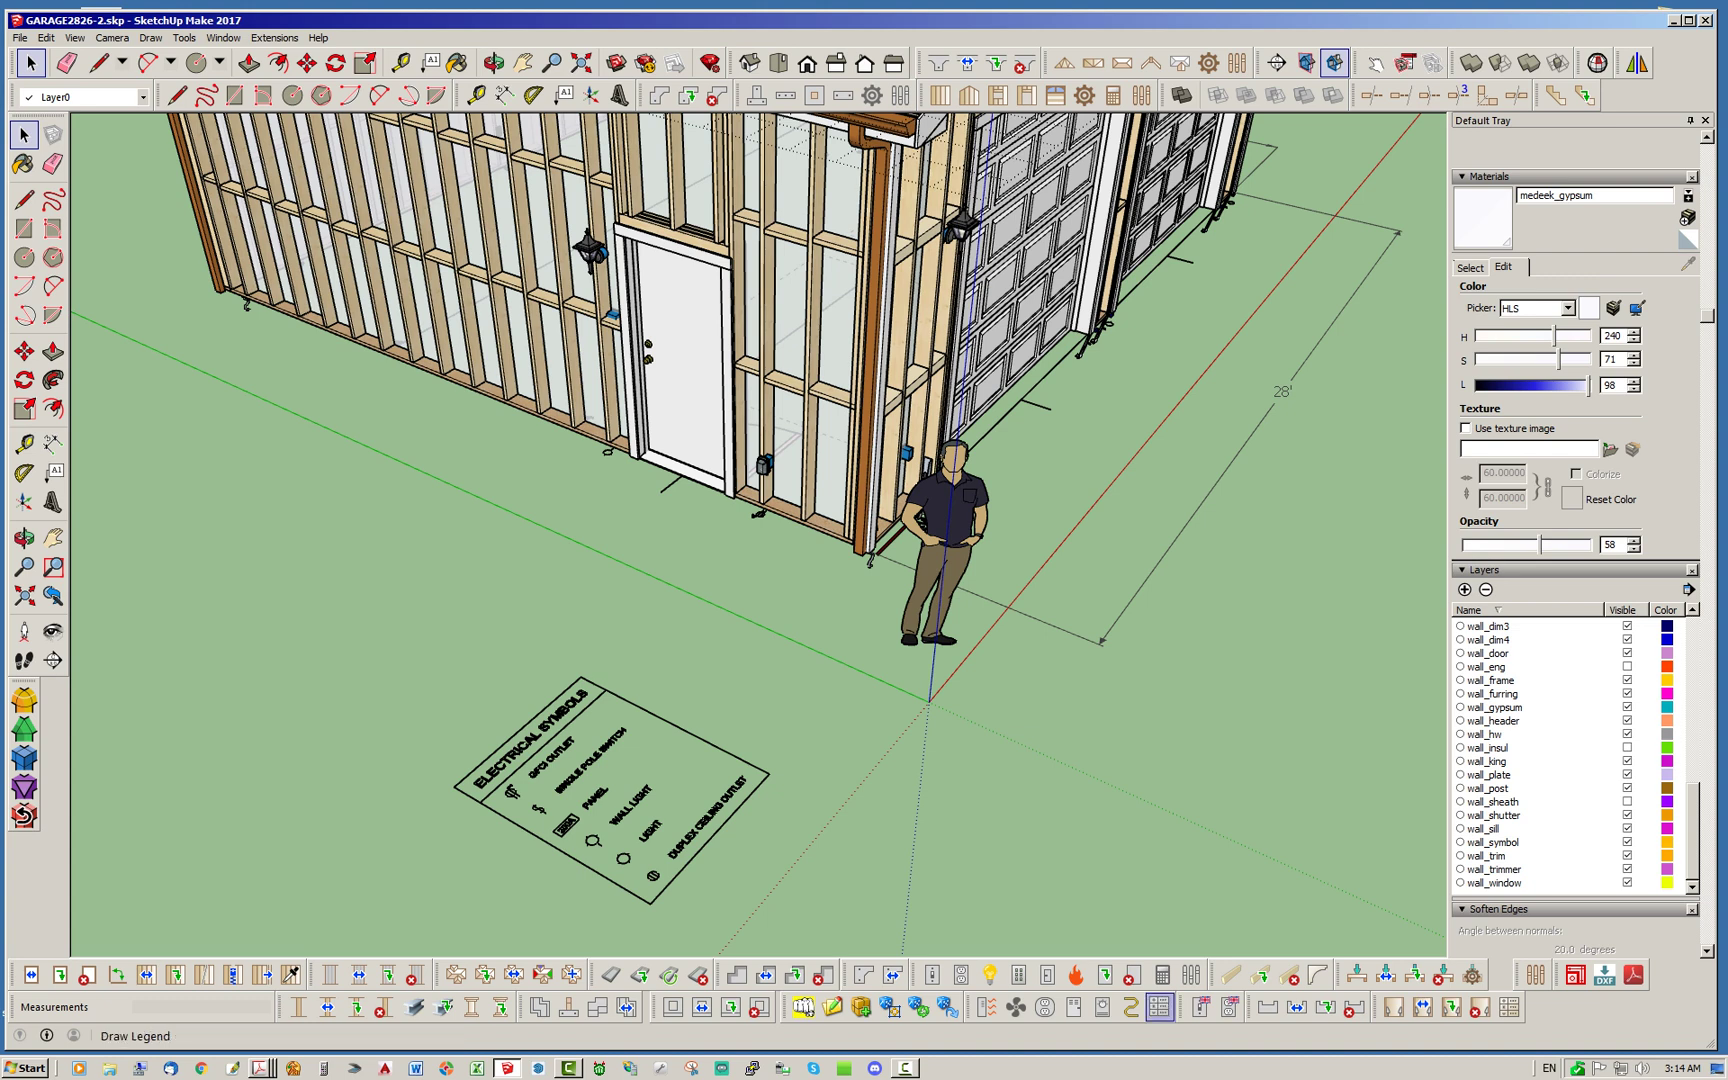
{"action": "left_click", "coordinate": [1159, 1007]}
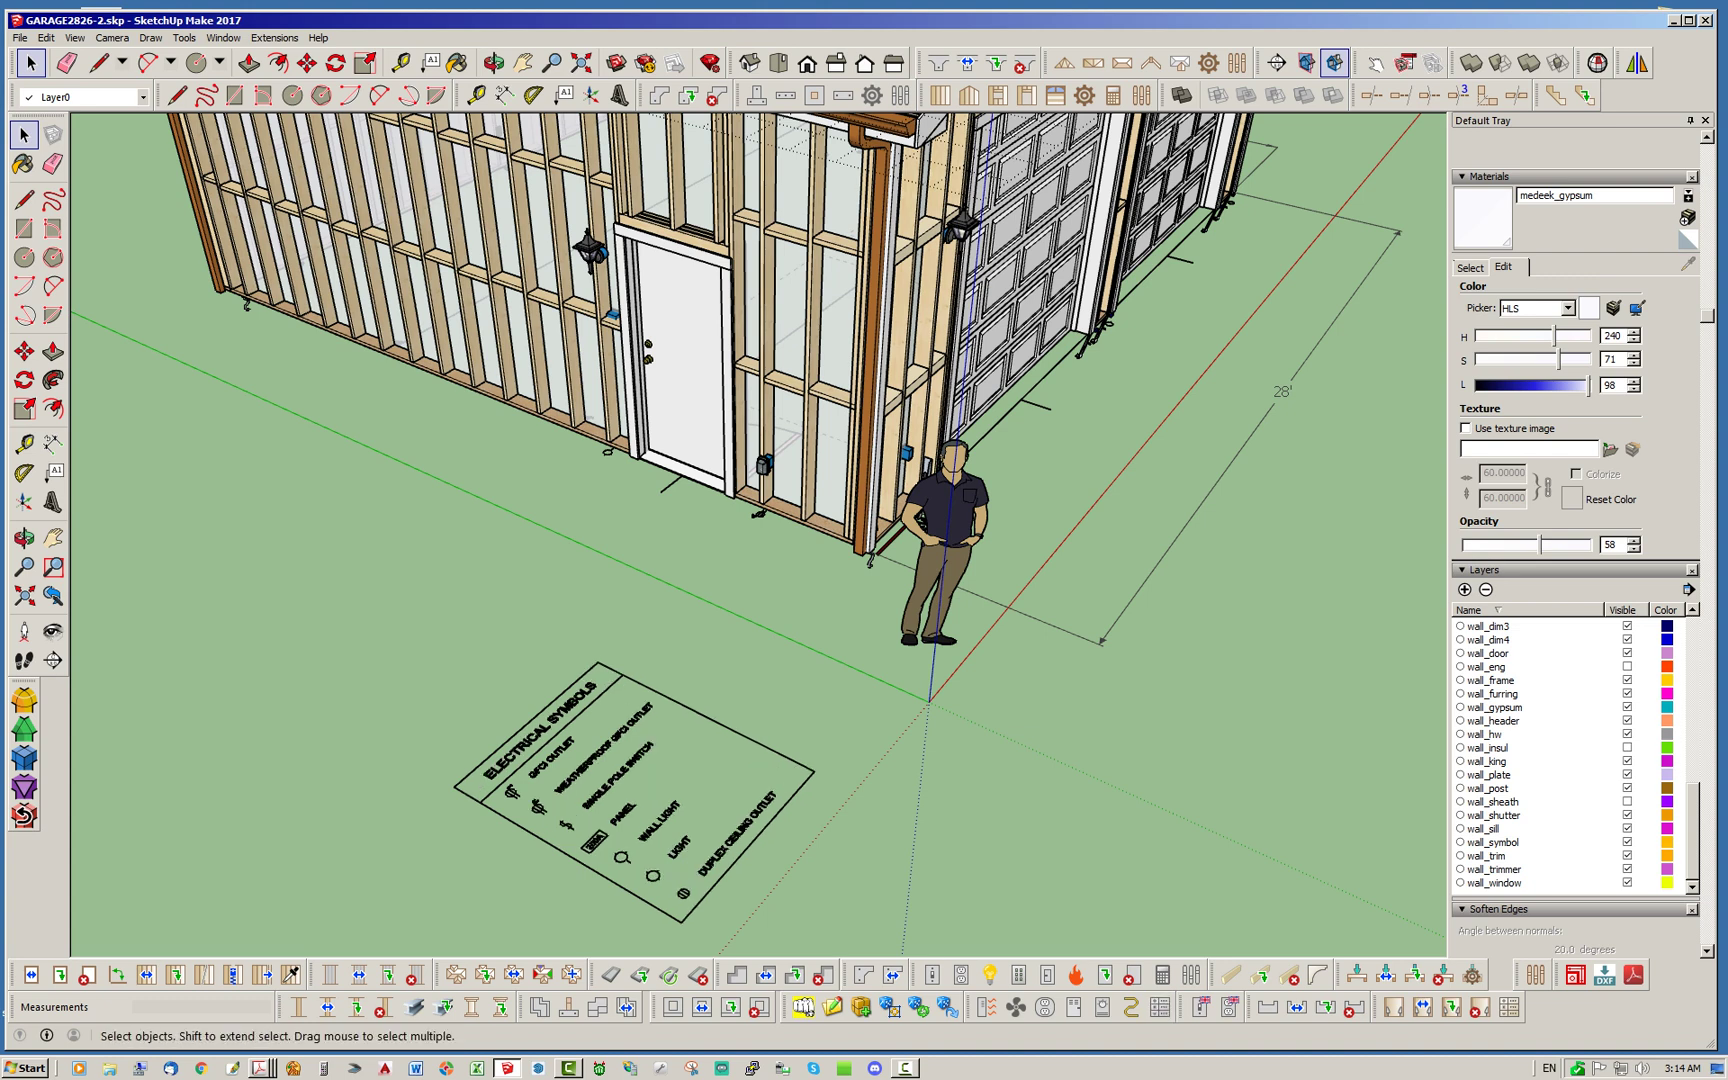
{"action": "scroll", "coordinate": [434, 842], "scroll_direction": "up", "scroll_amount": 6}
{"action": "scroll", "coordinate": [815, 700], "scroll_direction": "down", "scroll_amount": 5}
{"action": "scroll", "coordinate": [843, 698], "scroll_direction": "up", "scroll_amount": 10}
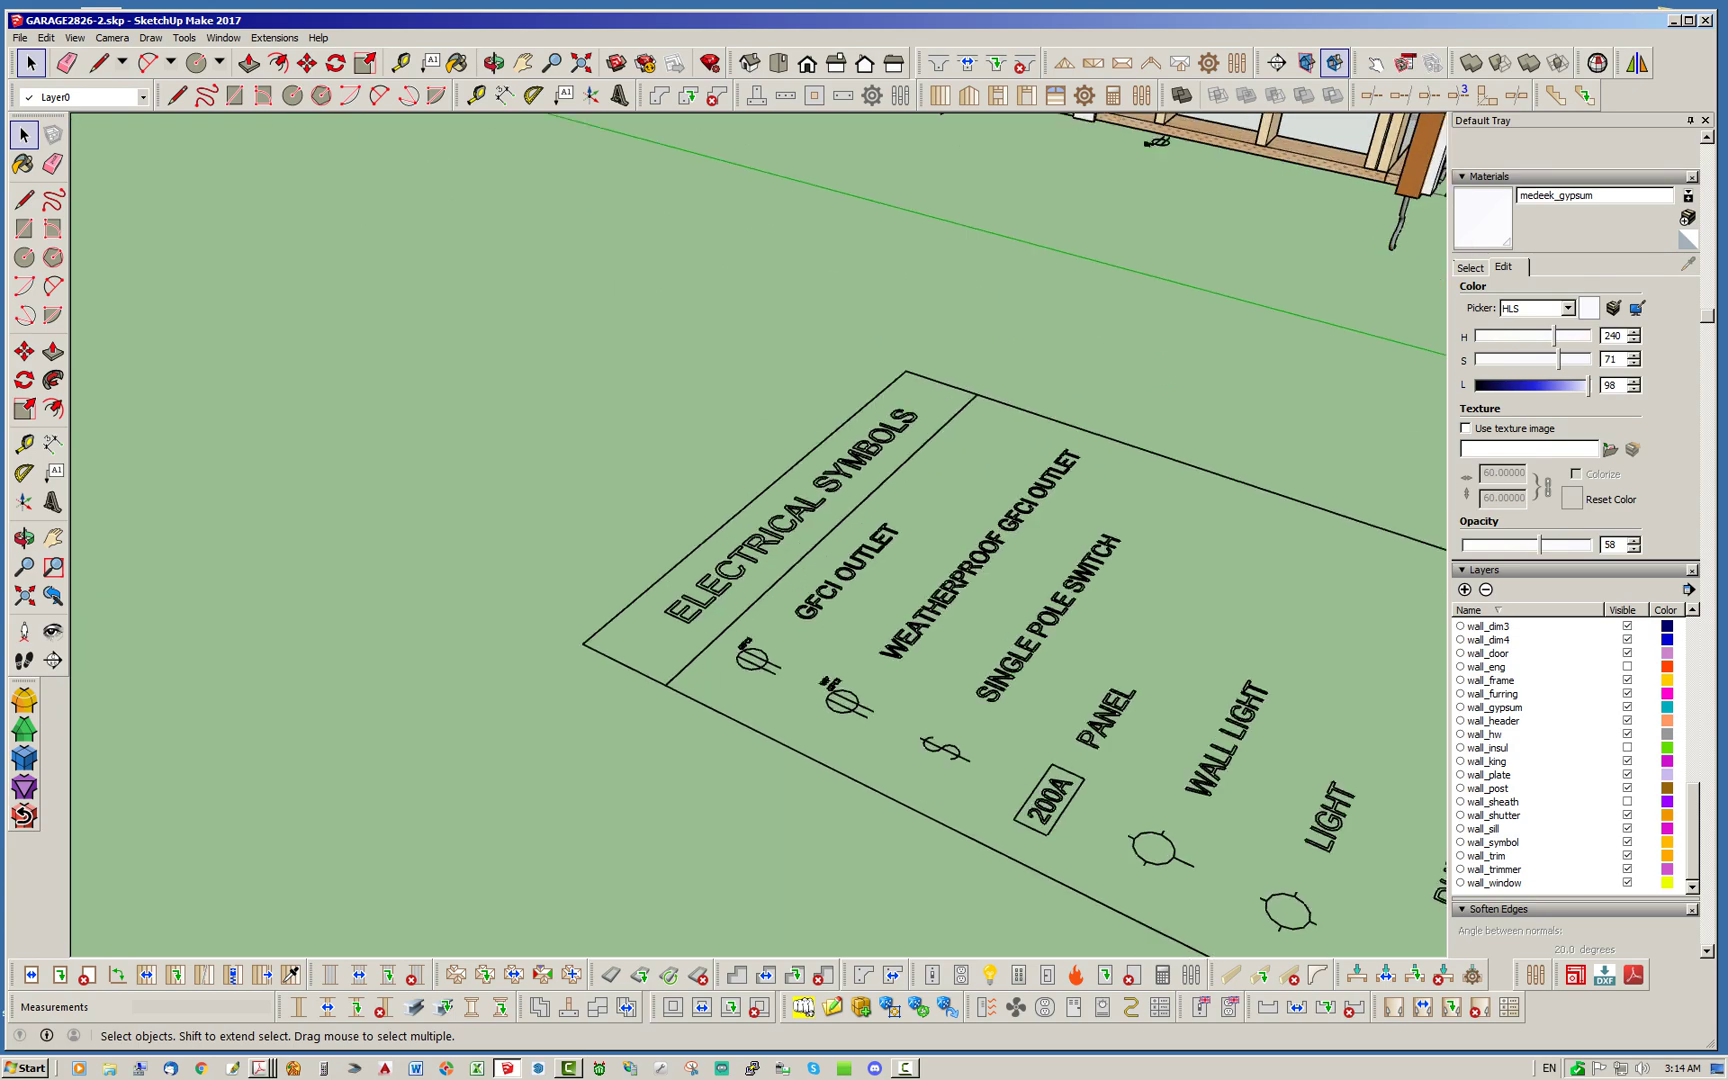
{"action": "scroll", "coordinate": [840, 700], "scroll_direction": "down", "scroll_amount": 10}
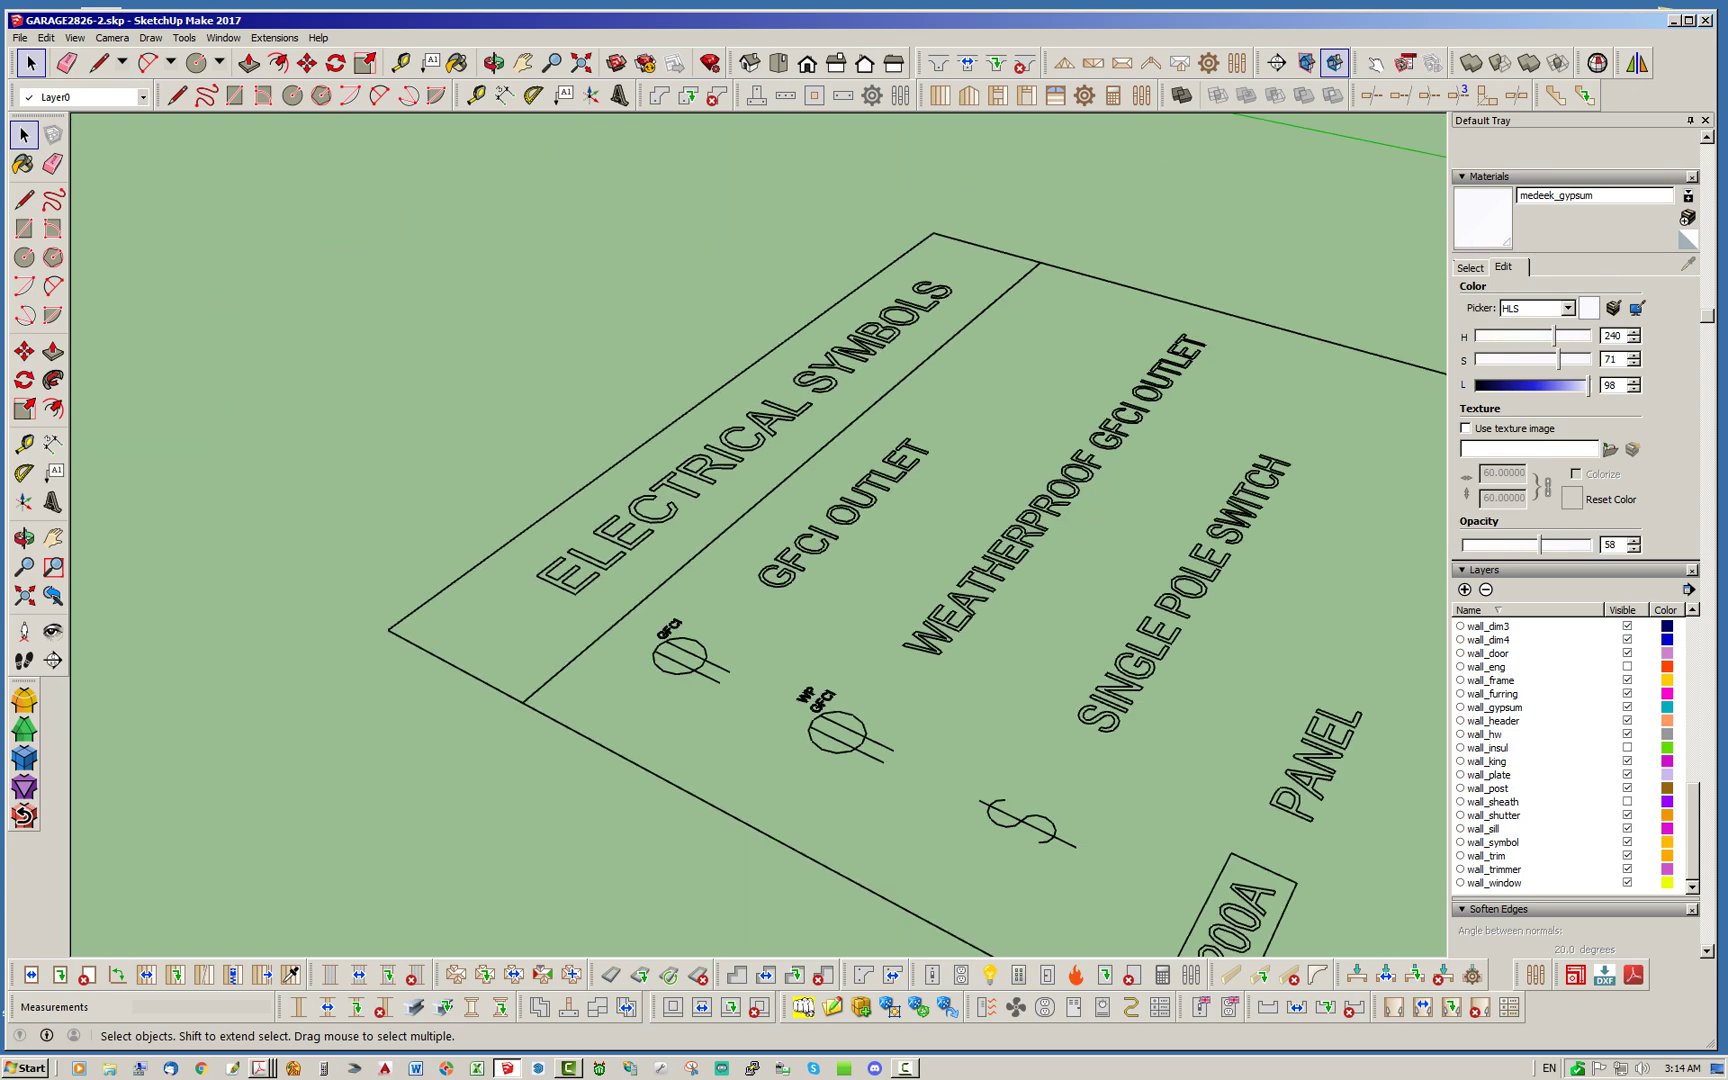
{"action": "middle_click_drag", "start_coordinate": [840, 700], "coordinate": [522, 708]}
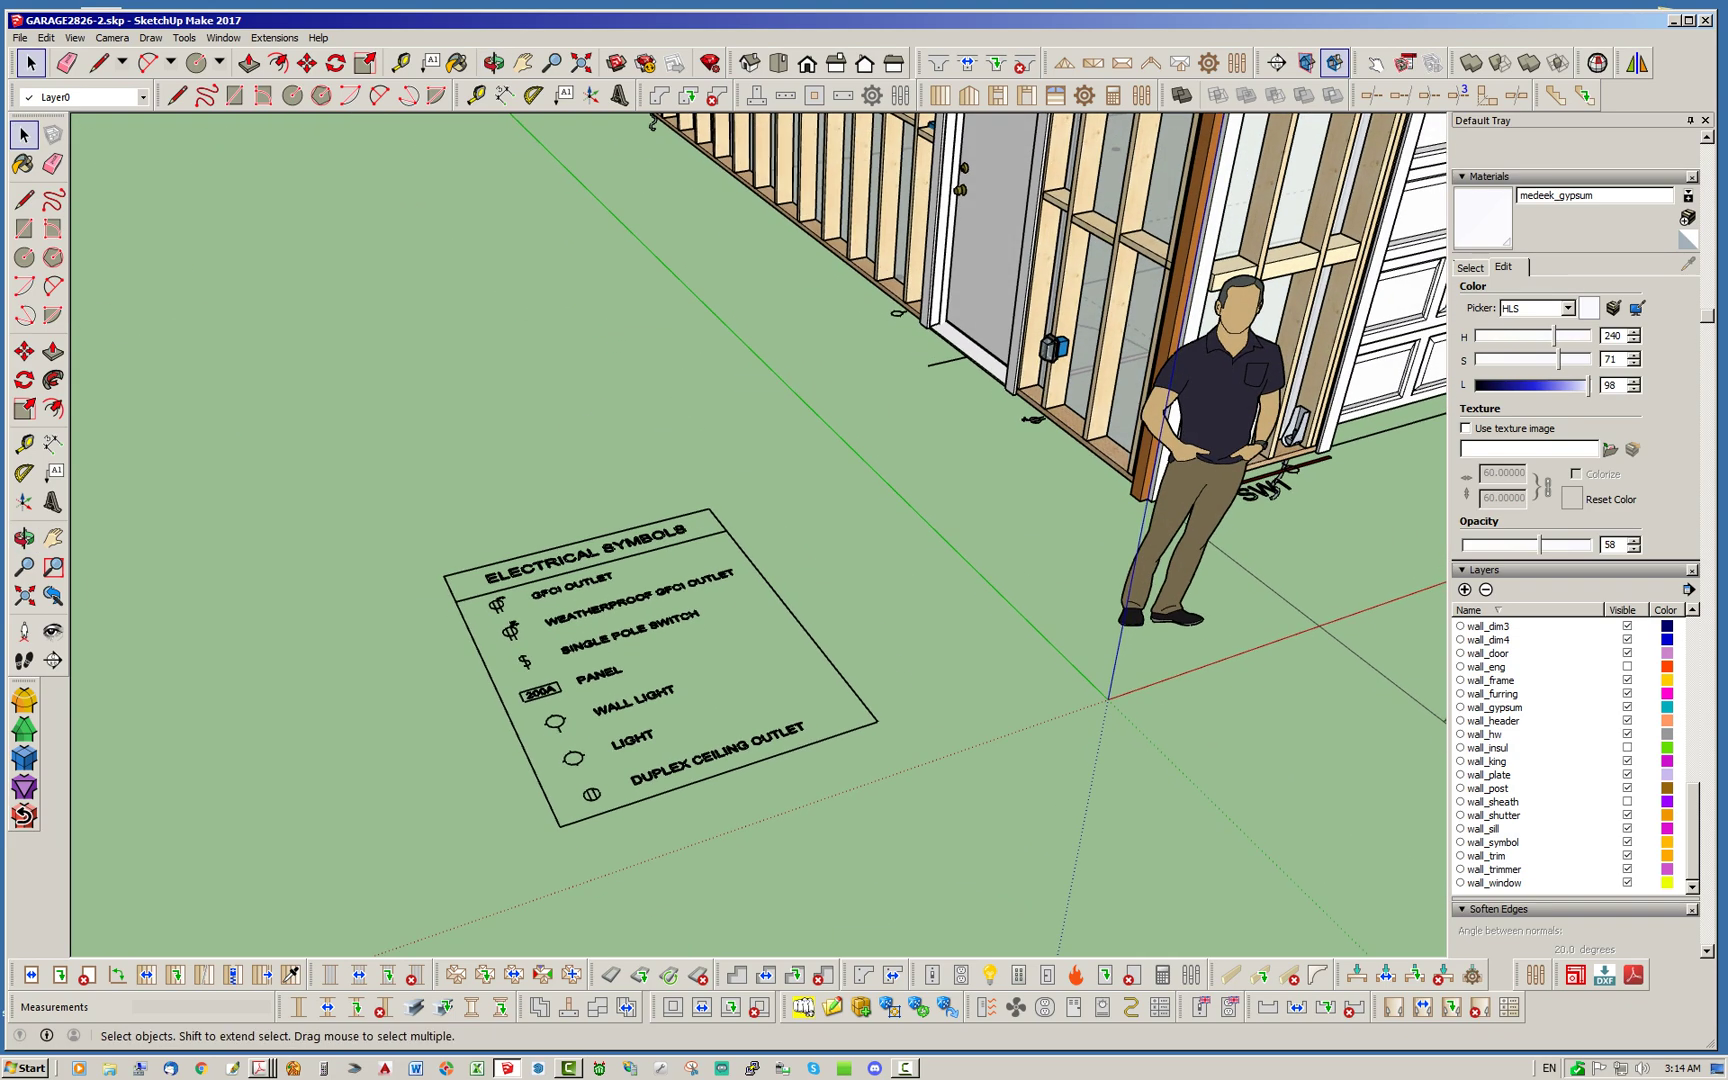
{"action": "scroll", "coordinate": [522, 708], "scroll_direction": "down", "scroll_amount": 3}
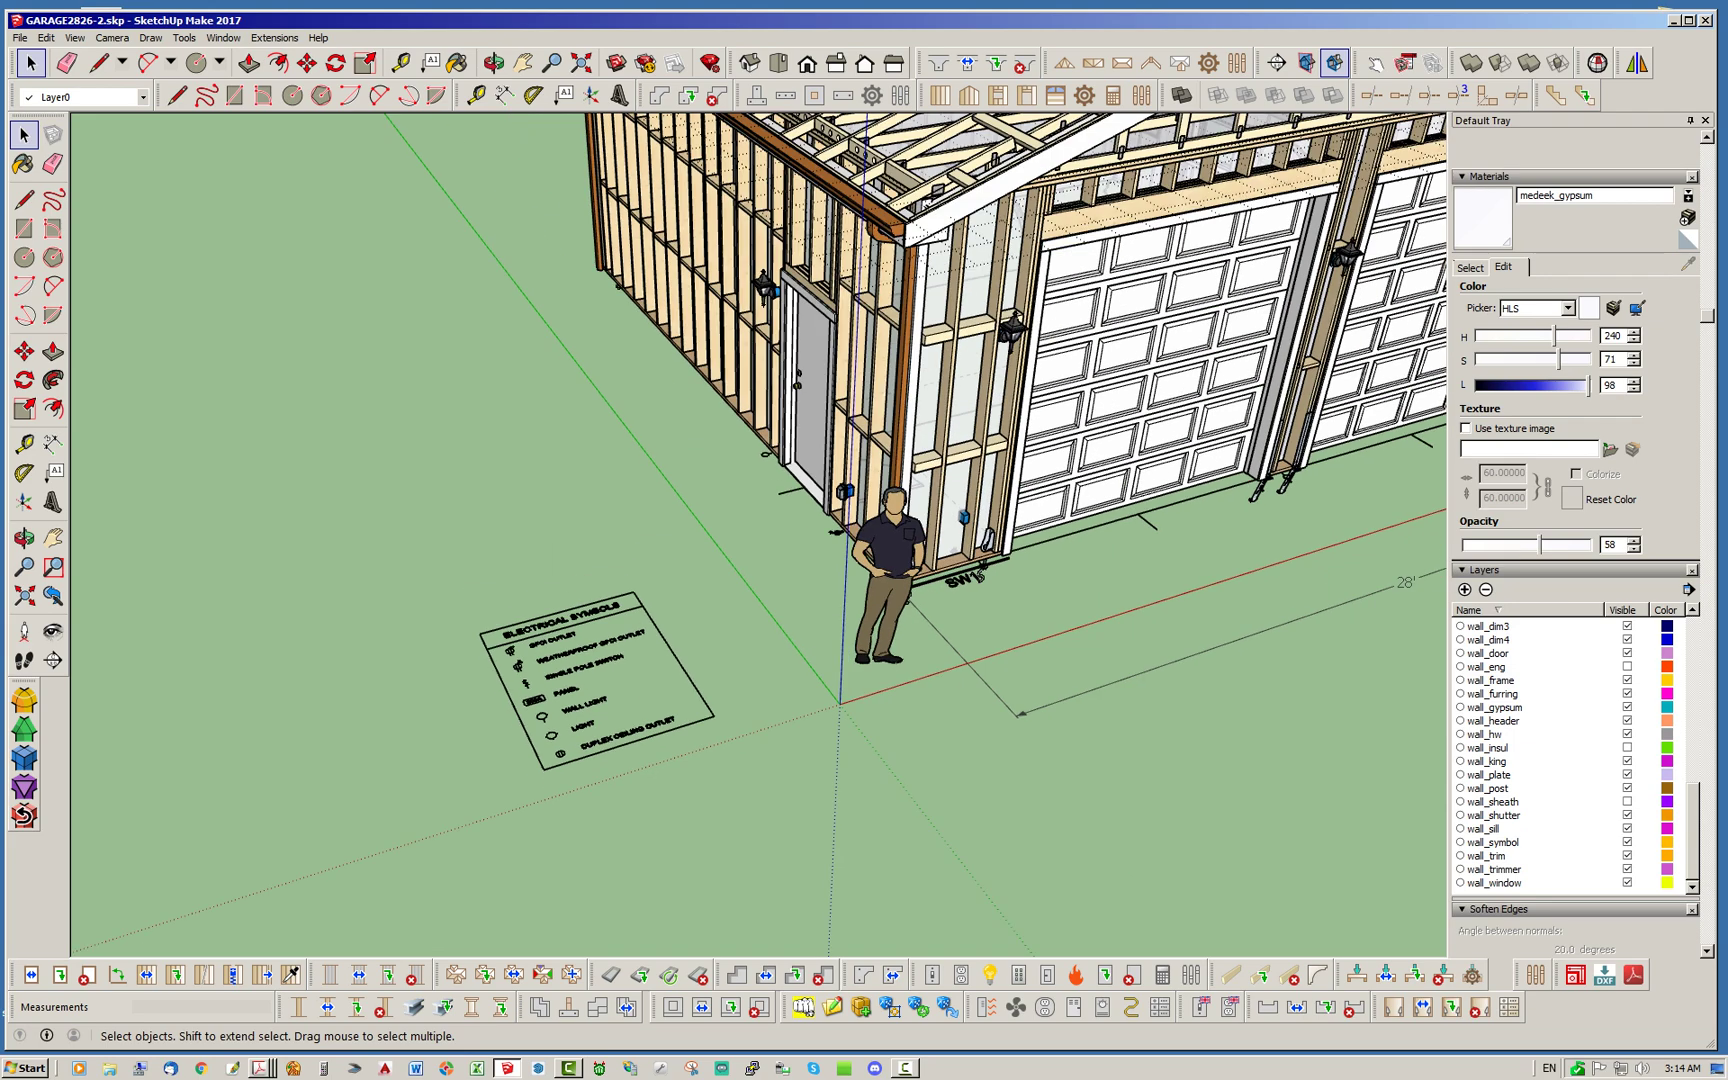
{"action": "scroll", "coordinate": [380, 560], "scroll_direction": "down", "scroll_amount": 3}
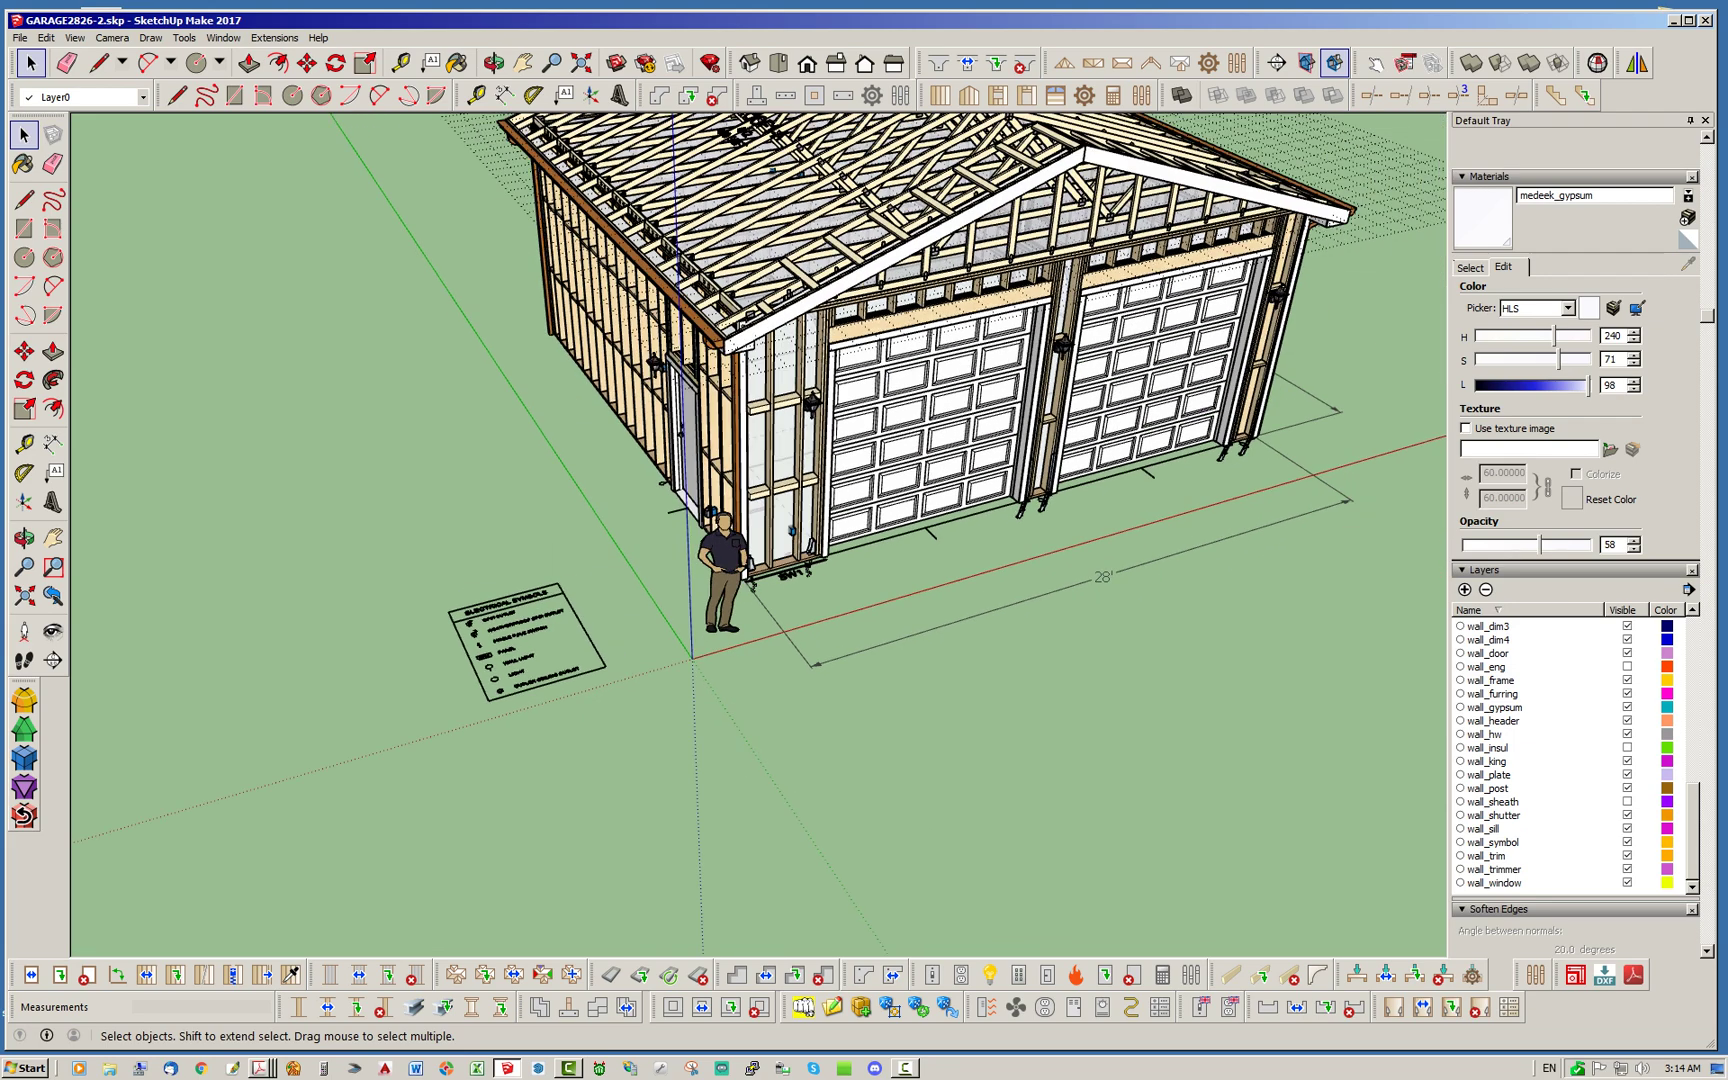
Hide the dotted grid group beneath the garage
{"action": "middle_click_drag", "start_coordinate": [380, 550], "coordinate": [240, 525]}
{"action": "scroll", "coordinate": [240, 525], "scroll_direction": "down", "scroll_amount": 2}
{"action": "scroll", "coordinate": [200, 510], "scroll_direction": "down", "scroll_amount": 2}
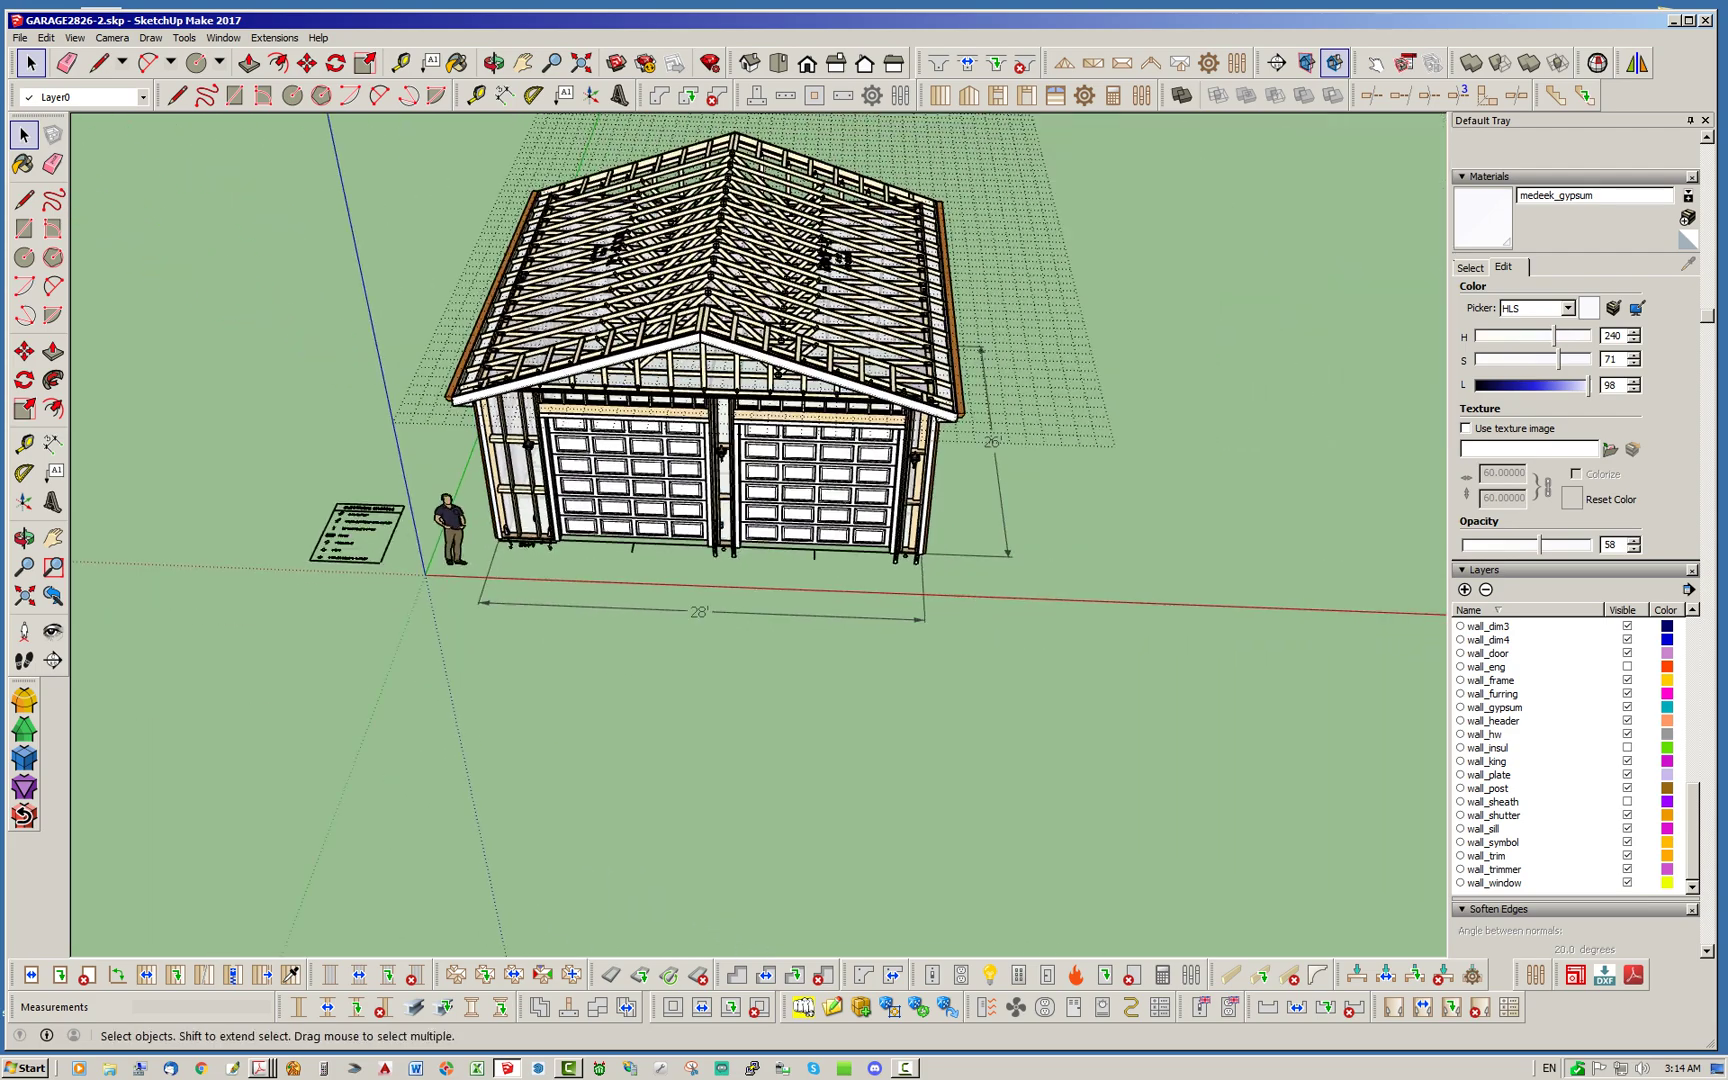
{"action": "left_click", "coordinate": [1045, 375]}
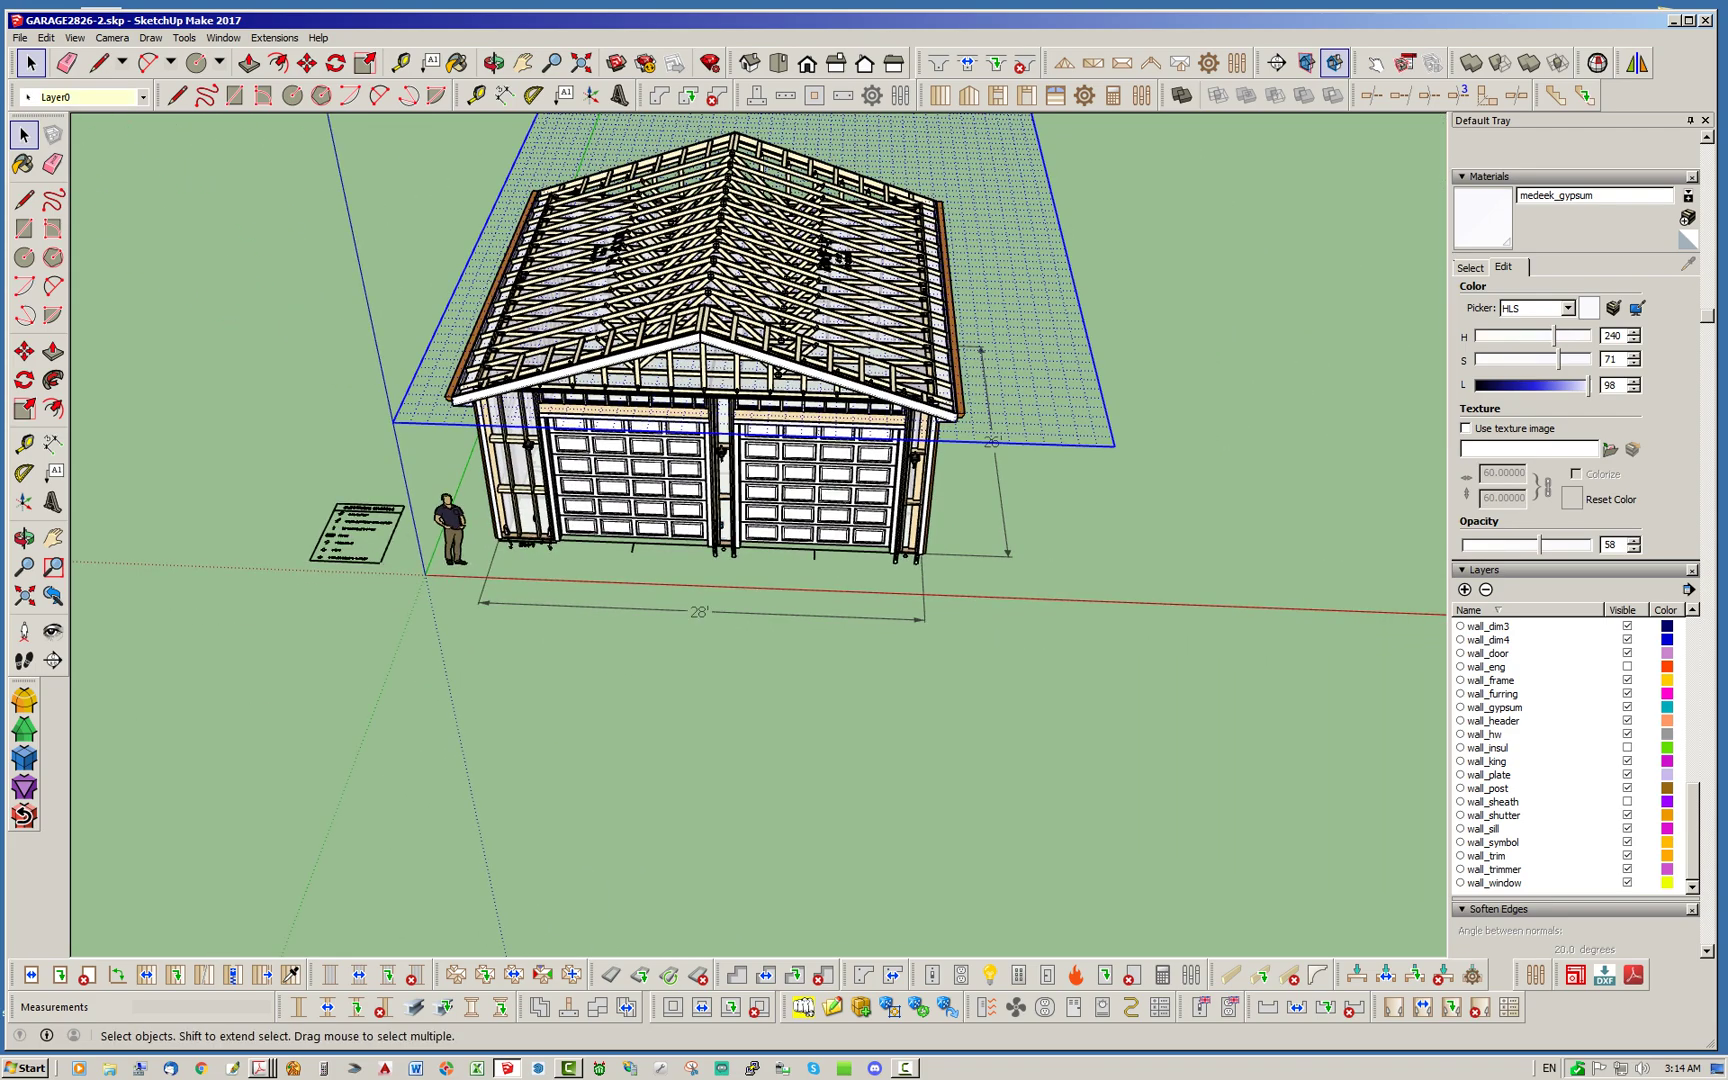
{"action": "key", "text": "Escape"}
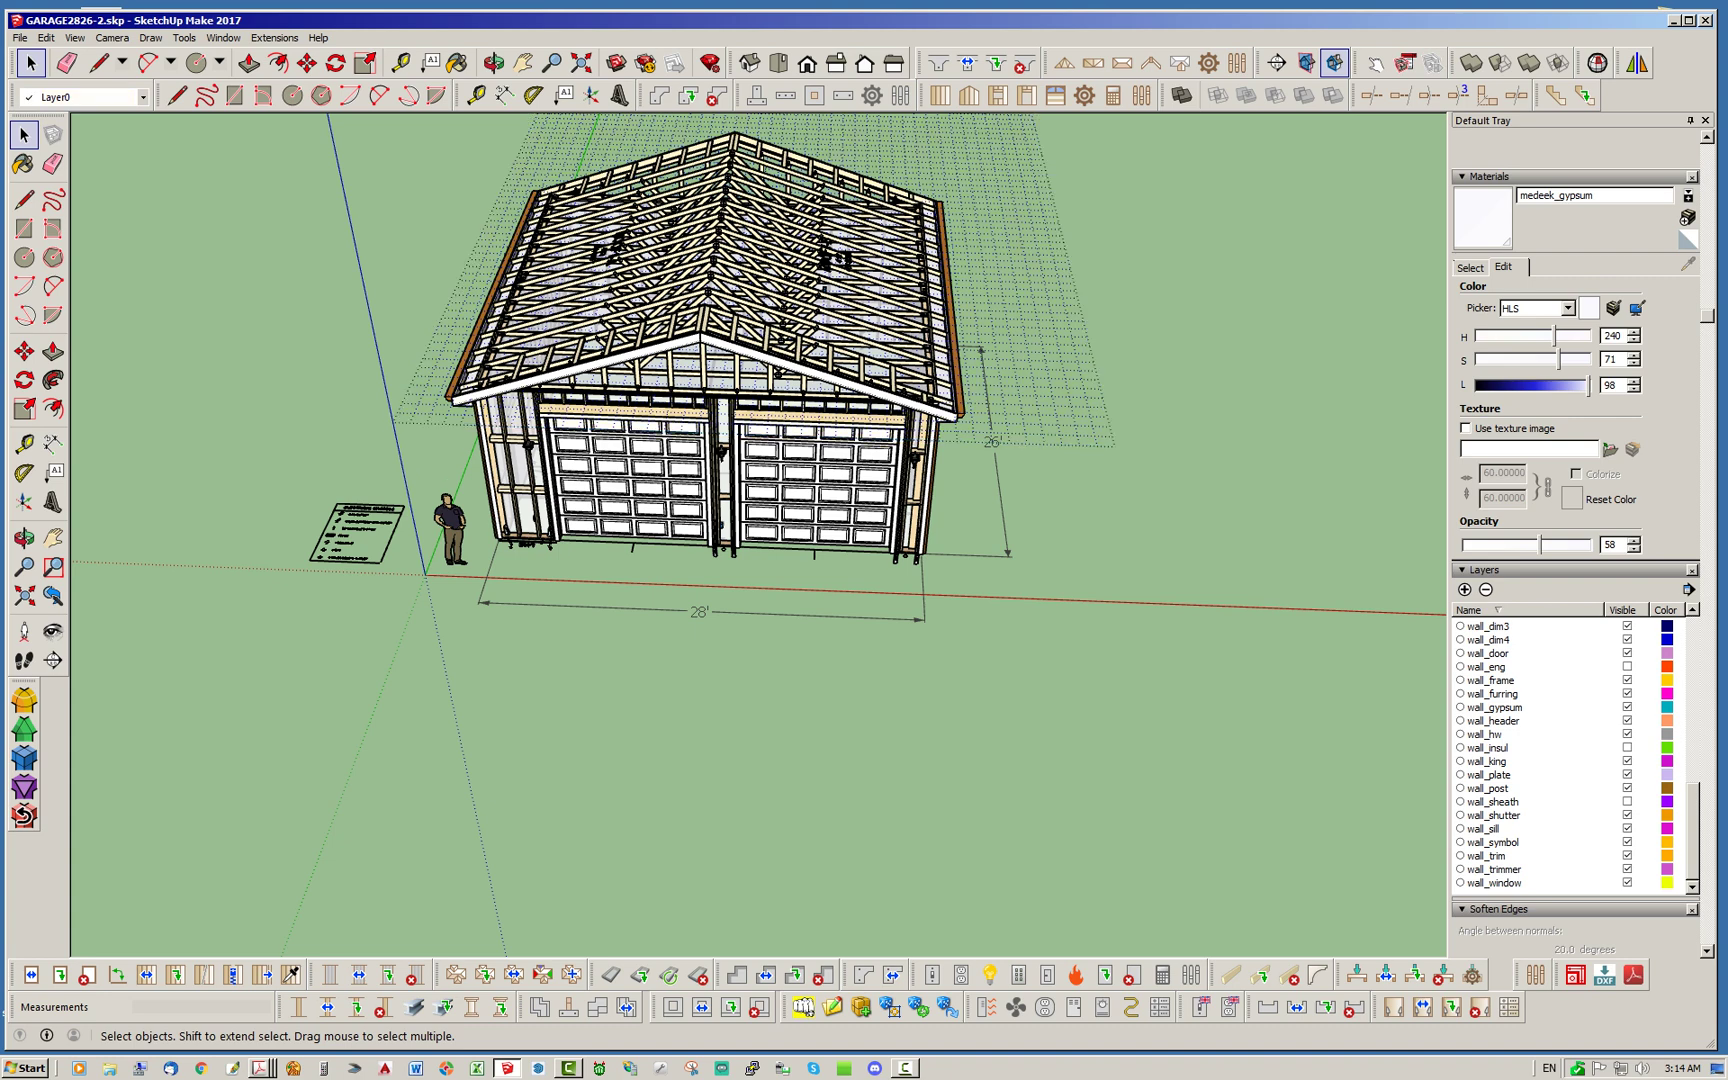
{"action": "right_click", "coordinate": [1047, 276]}
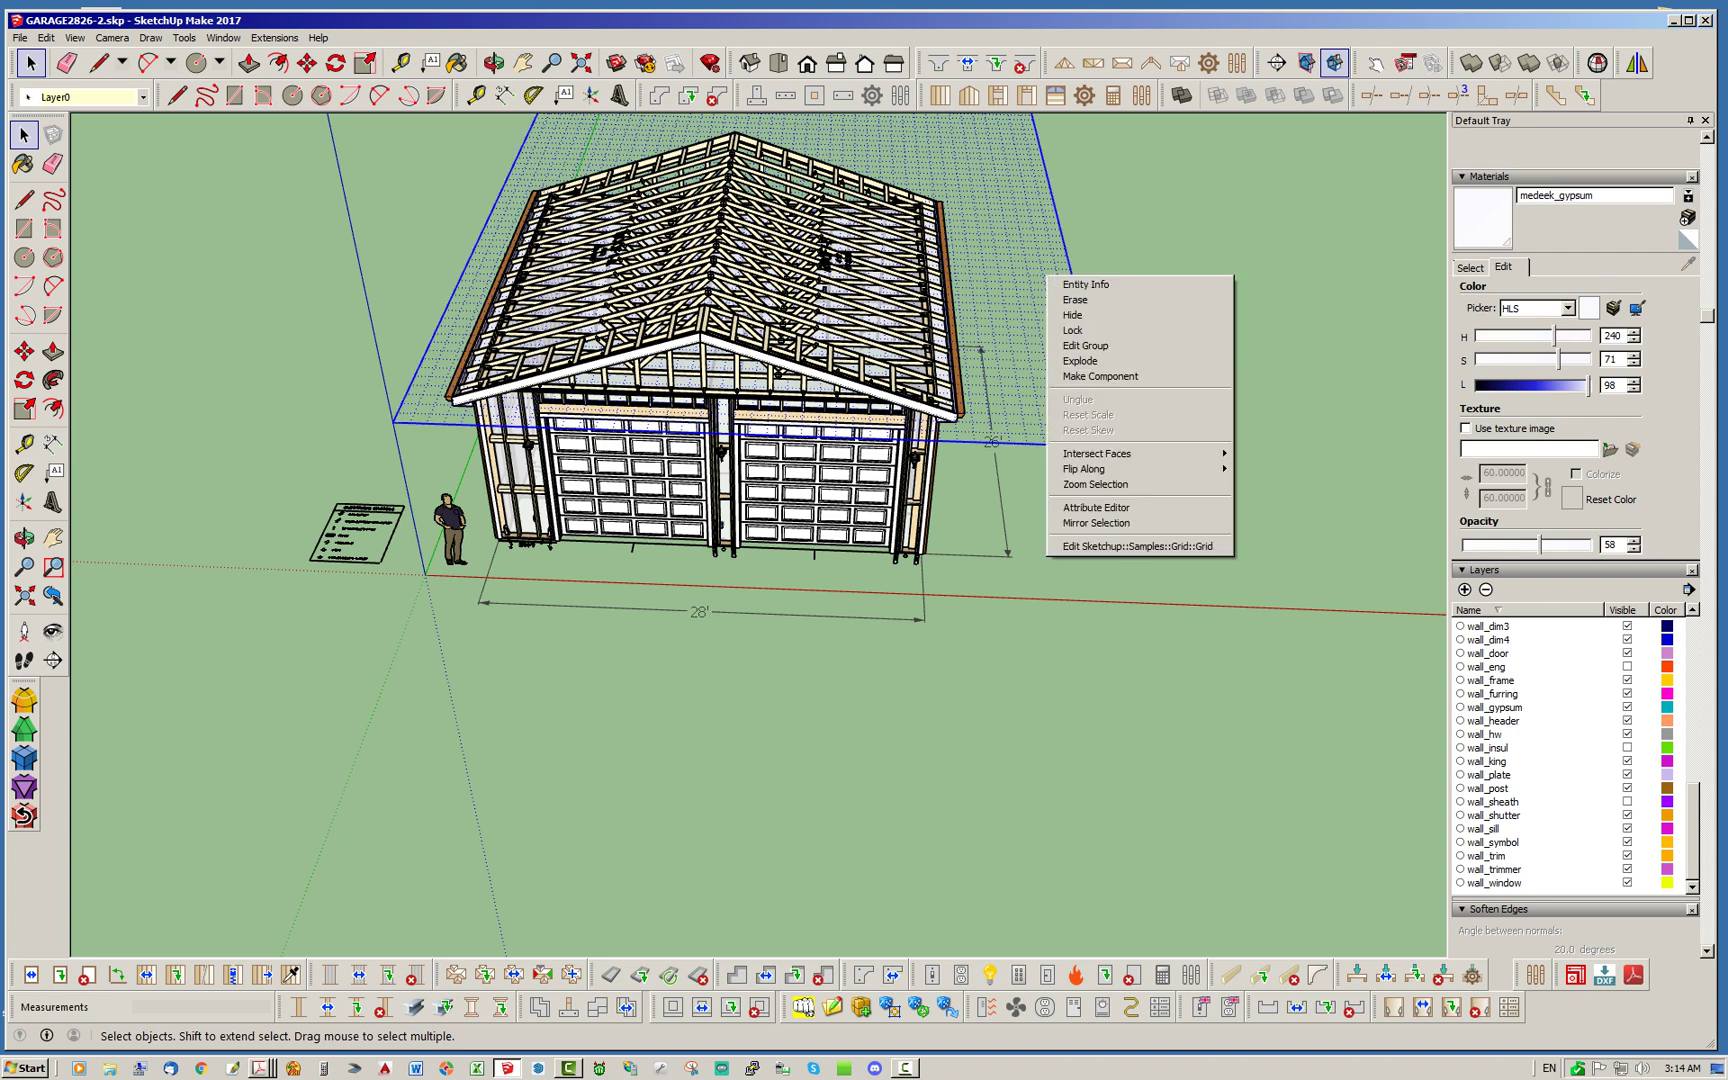
{"action": "left_click", "coordinate": [1073, 315]}
{"action": "middle_click_drag", "start_coordinate": [1000, 400], "coordinate": [870, 365]}
Unhide all hidden objects in the model
{"action": "left_click", "coordinate": [46, 37]}
{"action": "mouse_move", "coordinate": [140, 248]}
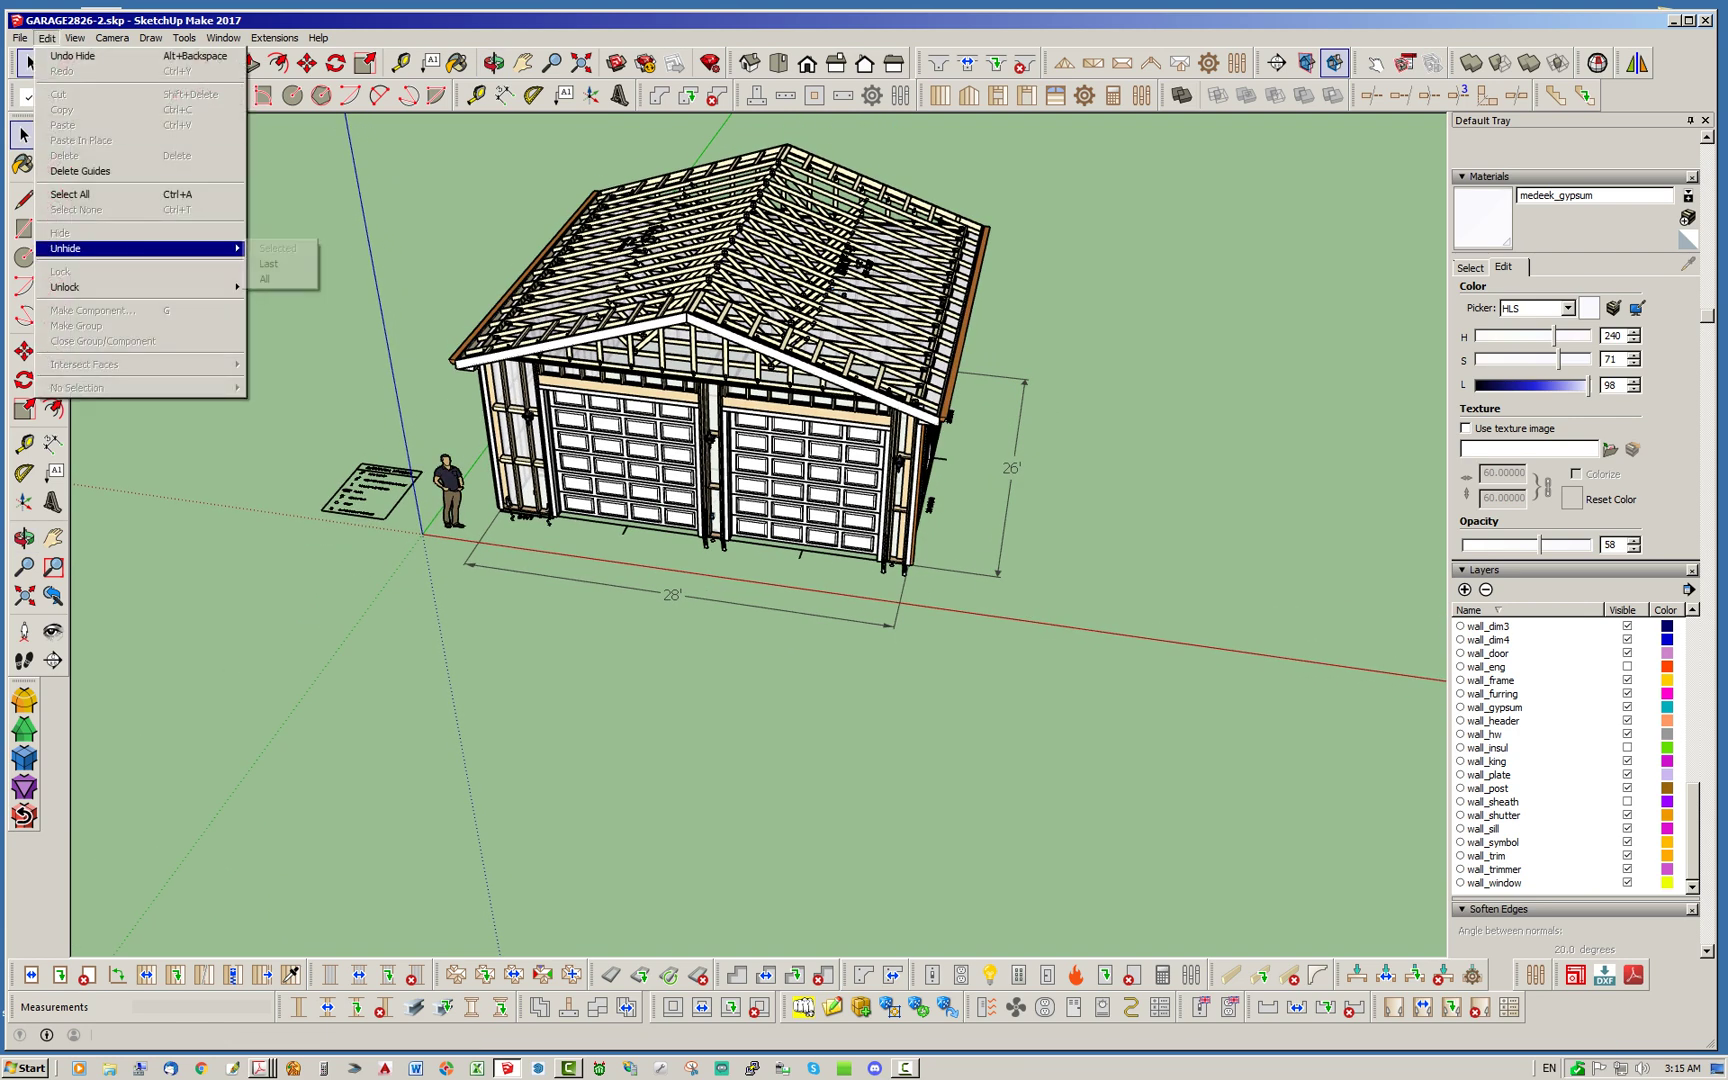
{"action": "left_click", "coordinate": [268, 279]}
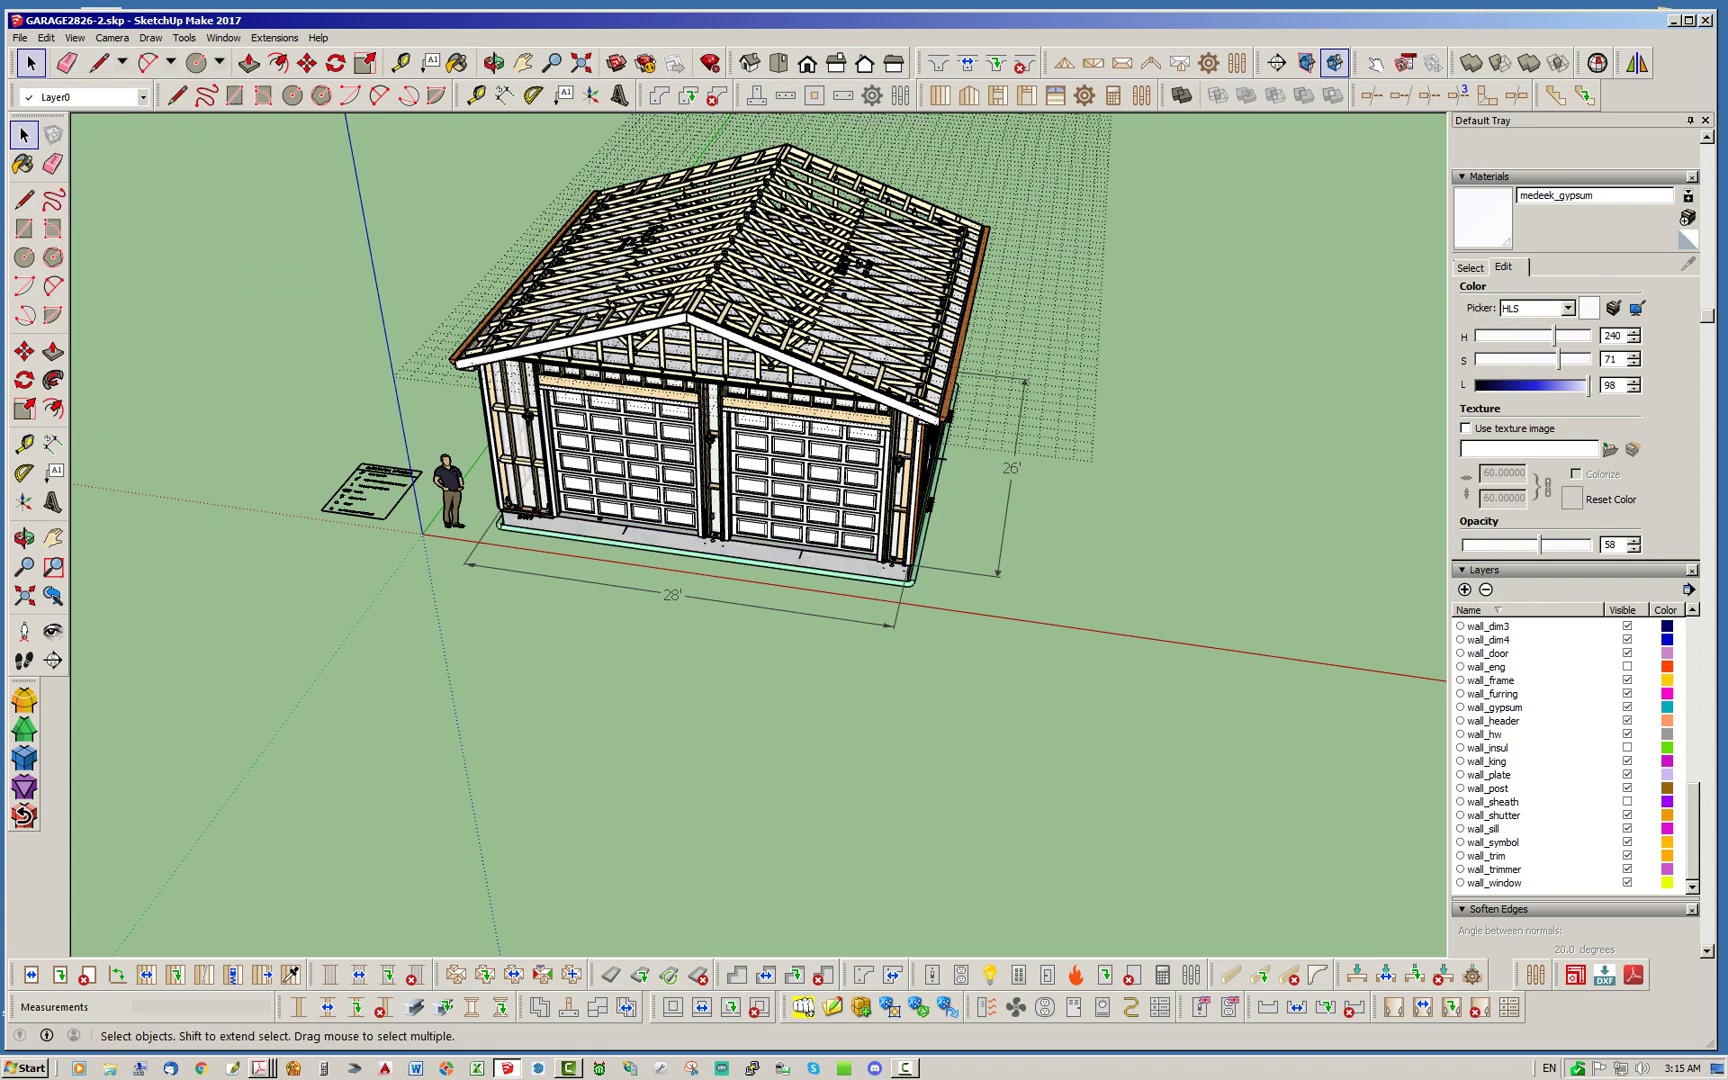
Hide the dotted ground grid and the group holding the garage's overall dimensions
{"action": "middle_click_drag", "start_coordinate": [800, 480], "coordinate": [720, 484]}
{"action": "left_click", "coordinate": [1071, 424]}
{"action": "right_click", "coordinate": [1071, 424]}
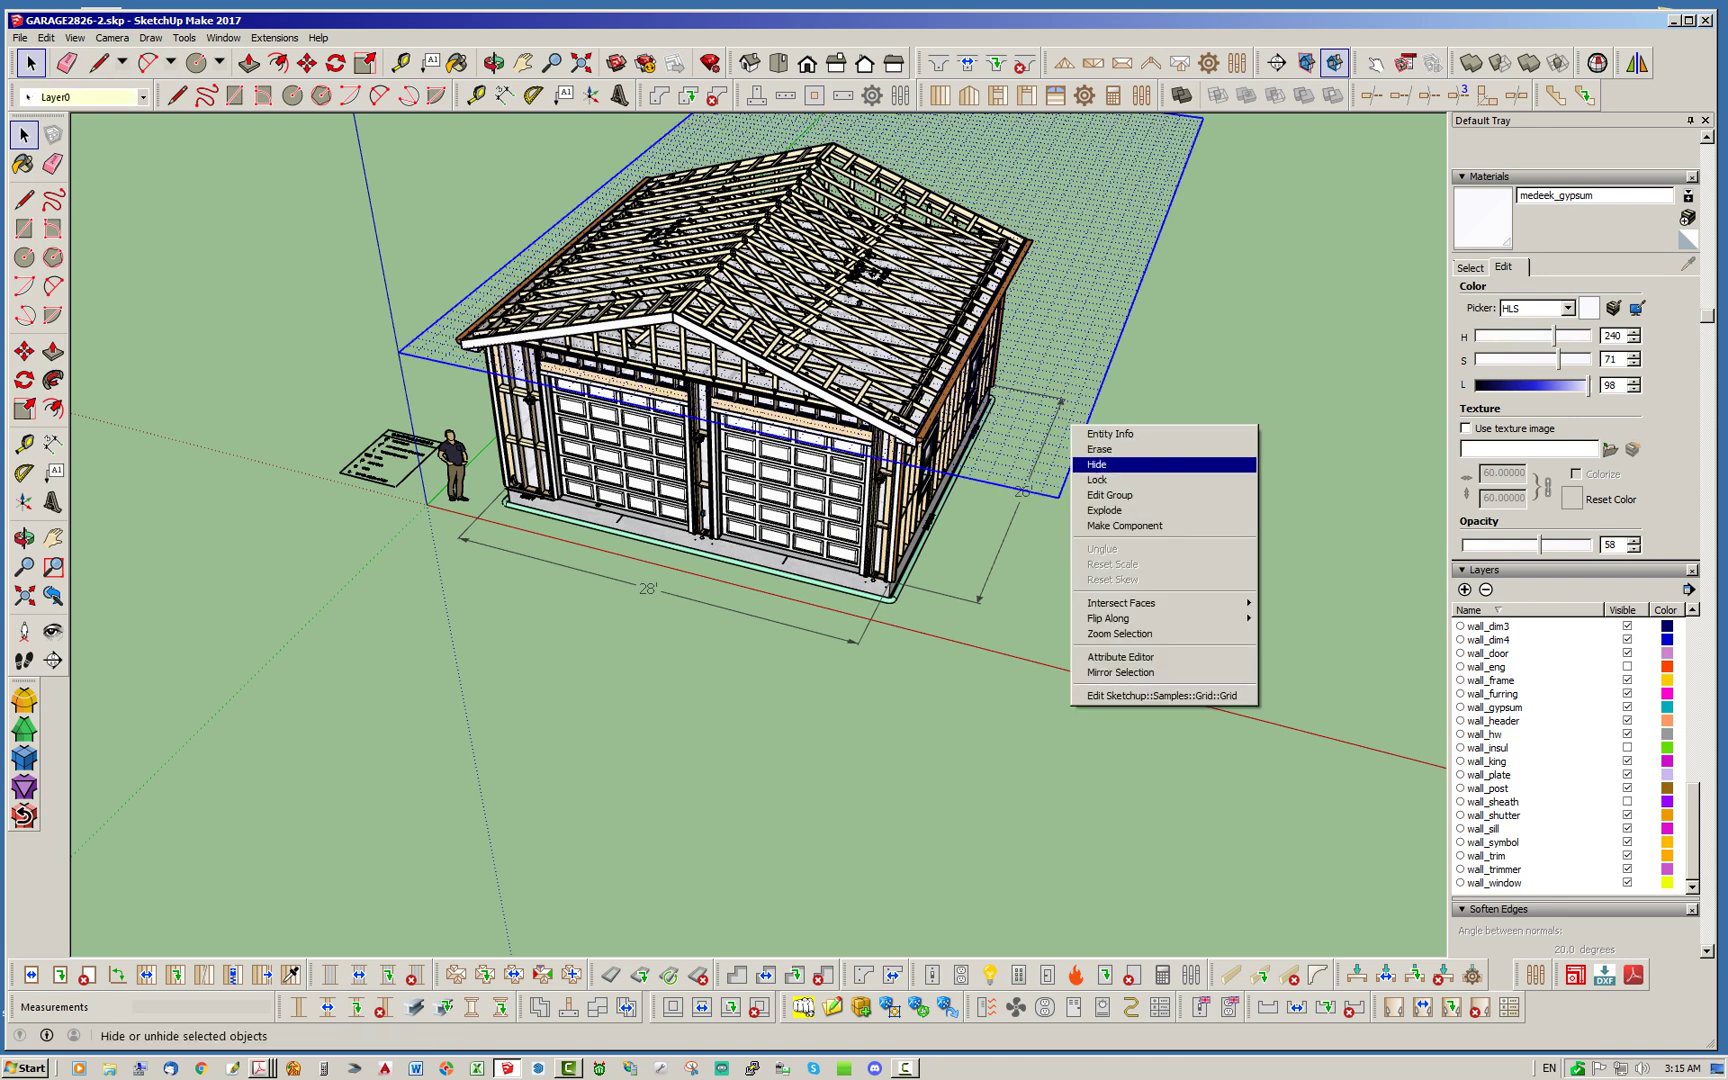
{"action": "left_click", "coordinate": [1100, 464]}
{"action": "left_click", "coordinate": [1022, 491]}
{"action": "right_click", "coordinate": [1022, 491]}
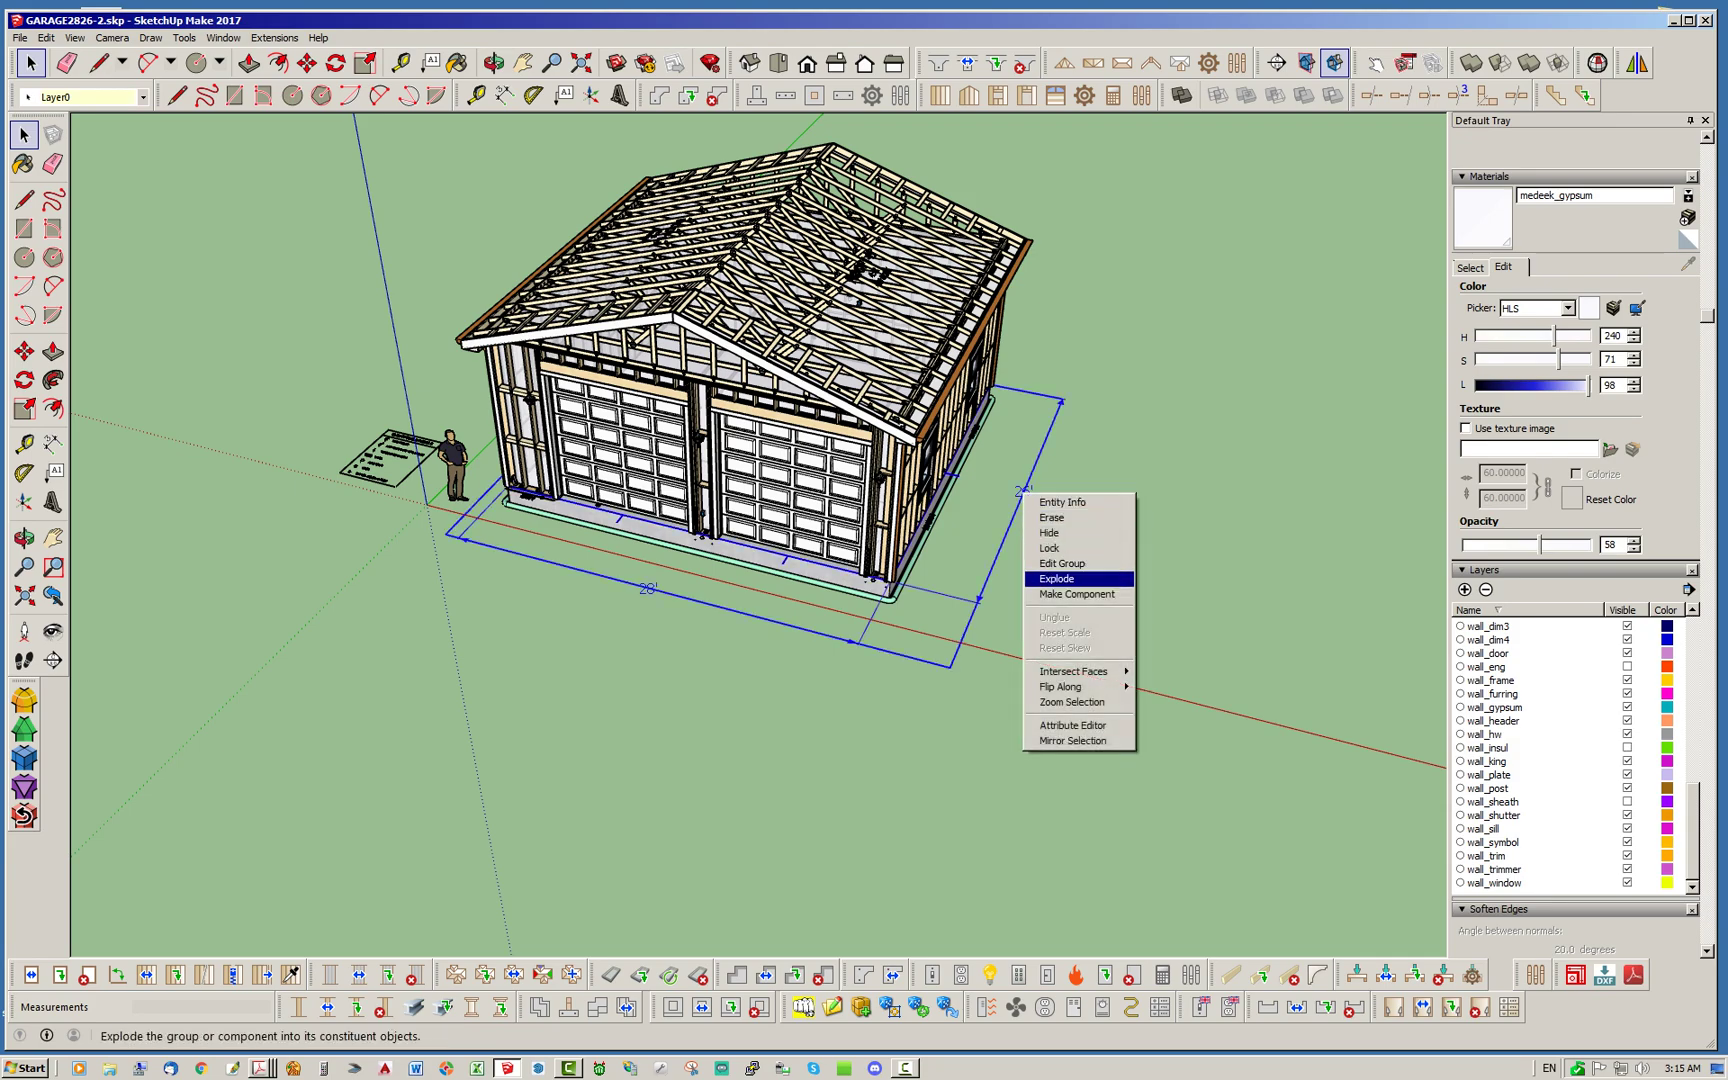
{"action": "left_click", "coordinate": [1060, 533]}
Turn off the wall_gypsum layer to open up the garage's framed walls from the window side
{"action": "middle_click_drag", "start_coordinate": [590, 520], "coordinate": [562, 548]}
{"action": "scroll", "coordinate": [814, 513], "scroll_direction": "up", "scroll_amount": 3}
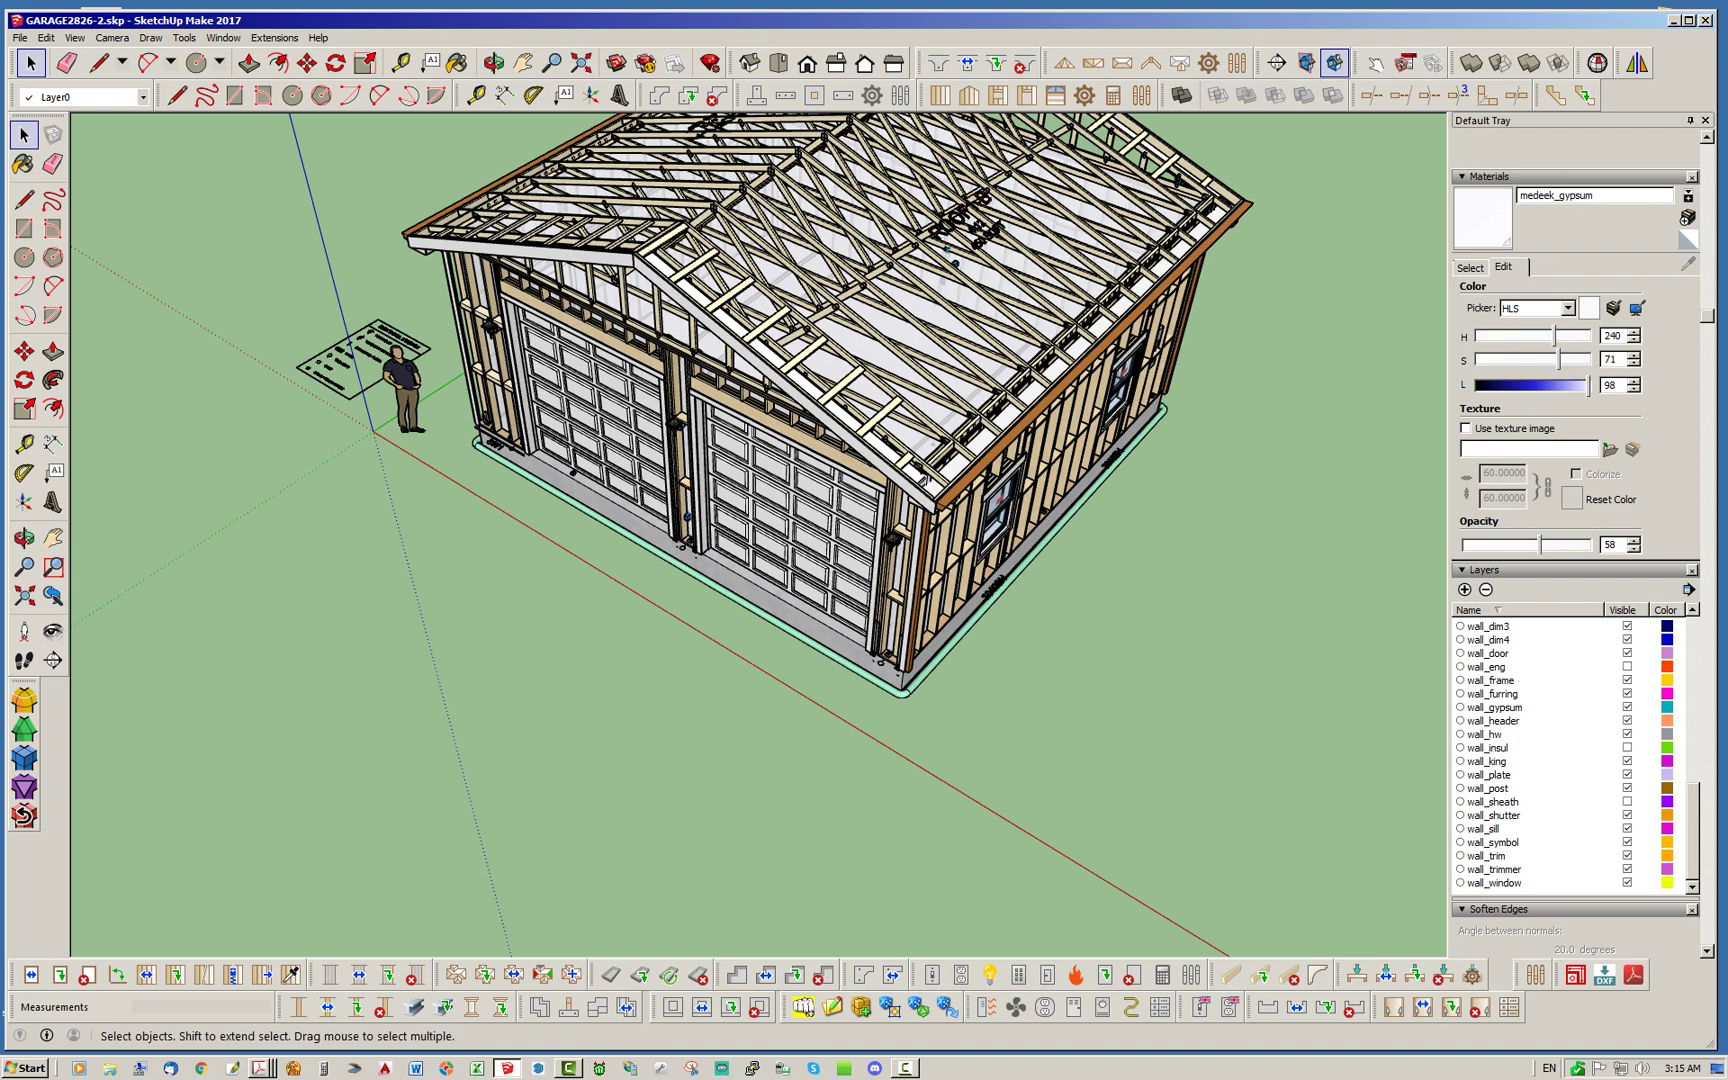
{"action": "left_click", "coordinate": [1627, 707]}
{"action": "middle_click_drag", "start_coordinate": [760, 520], "coordinate": [605, 488]}
{"action": "scroll", "coordinate": [760, 530], "scroll_direction": "up", "scroll_amount": 3}
{"action": "middle_click_drag", "start_coordinate": [760, 530], "coordinate": [660, 515]}
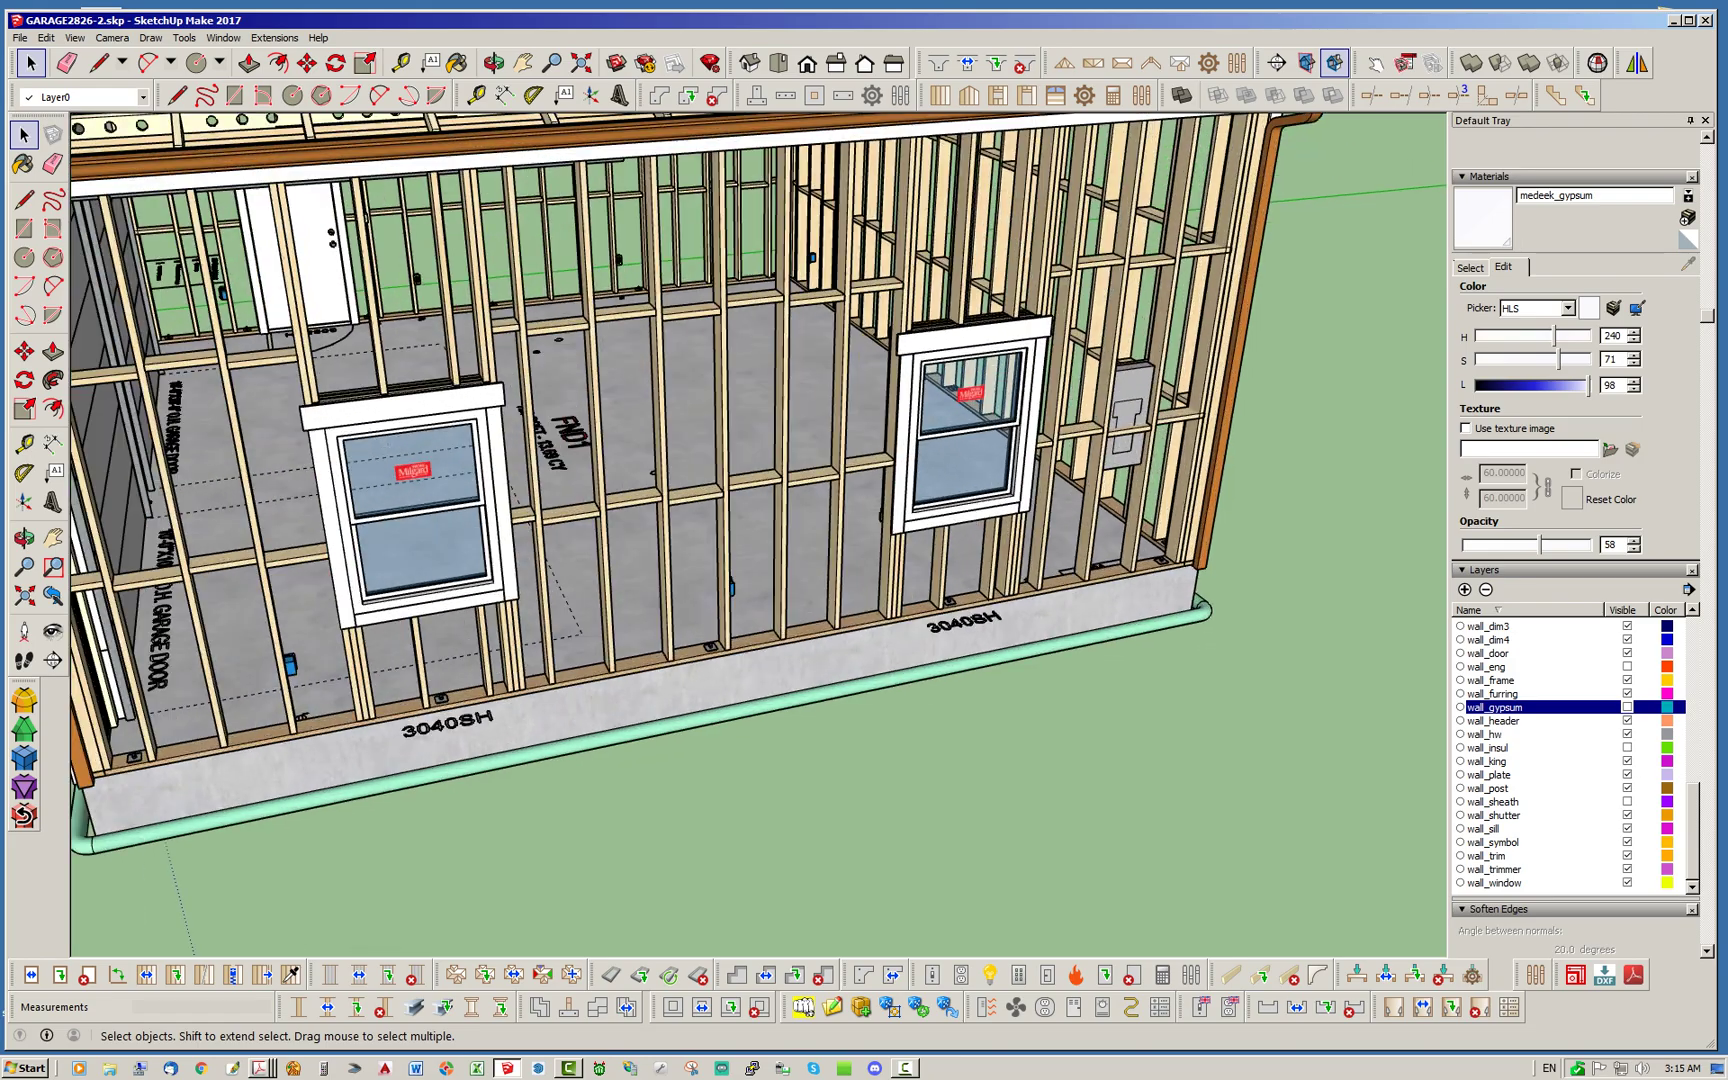
Examine the ceiling lights, ceiling outlets and their floor symbols from above through the roof trusses
{"action": "scroll", "coordinate": [870, 510], "scroll_direction": "down", "scroll_amount": 3}
{"action": "middle_click_drag", "start_coordinate": [870, 510], "coordinate": [832, 695]}
{"action": "mouse_move", "coordinate": [790, 315]}
{"action": "middle_mouse_down"}
{"action": "mouse_move", "coordinate": [755, 385]}
{"action": "mouse_move", "coordinate": [685, 375]}
{"action": "mouse_move", "coordinate": [645, 308]}
{"action": "mouse_move", "coordinate": [700, 360]}
{"action": "mouse_move", "coordinate": [760, 320]}
{"action": "middle_mouse_up"}
{"action": "scroll", "coordinate": [645, 308], "scroll_direction": "up", "scroll_amount": 2}
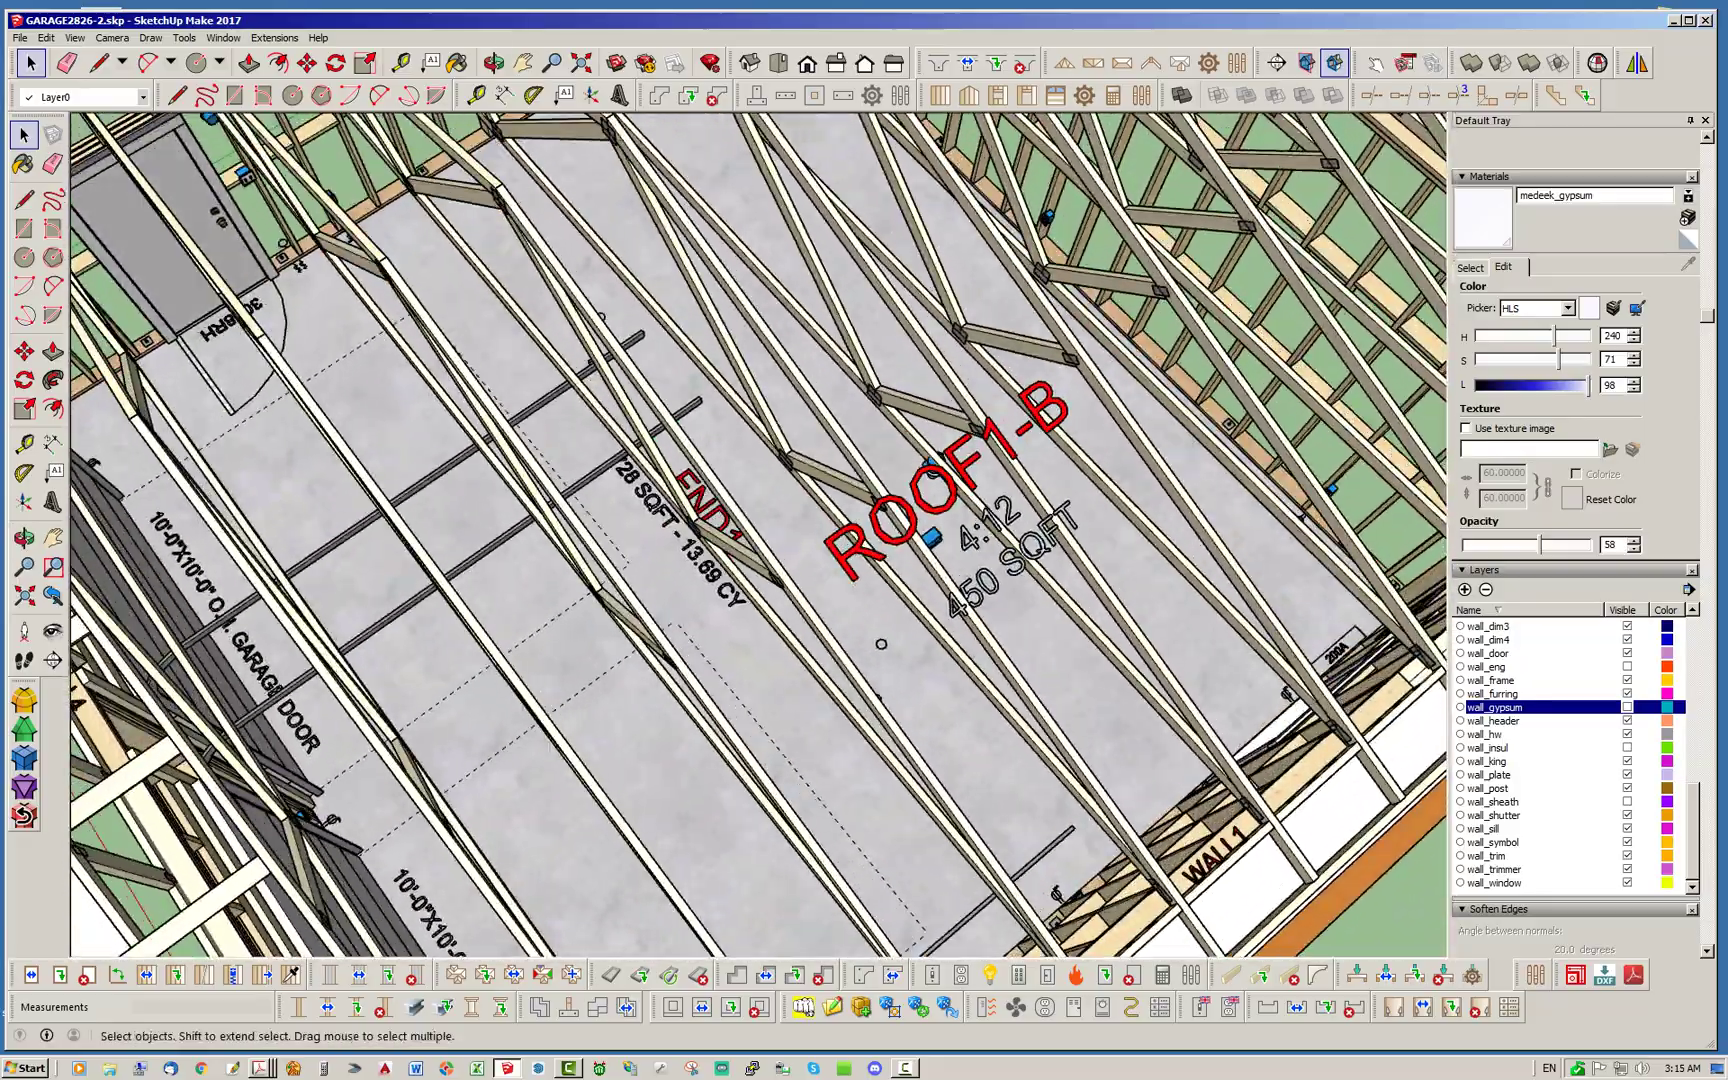
{"action": "scroll", "coordinate": [870, 560], "scroll_direction": "down", "scroll_amount": 3}
{"action": "middle_click_drag", "start_coordinate": [870, 560], "coordinate": [850, 630]}
{"action": "scroll", "coordinate": [610, 230], "scroll_direction": "up", "scroll_amount": 6}
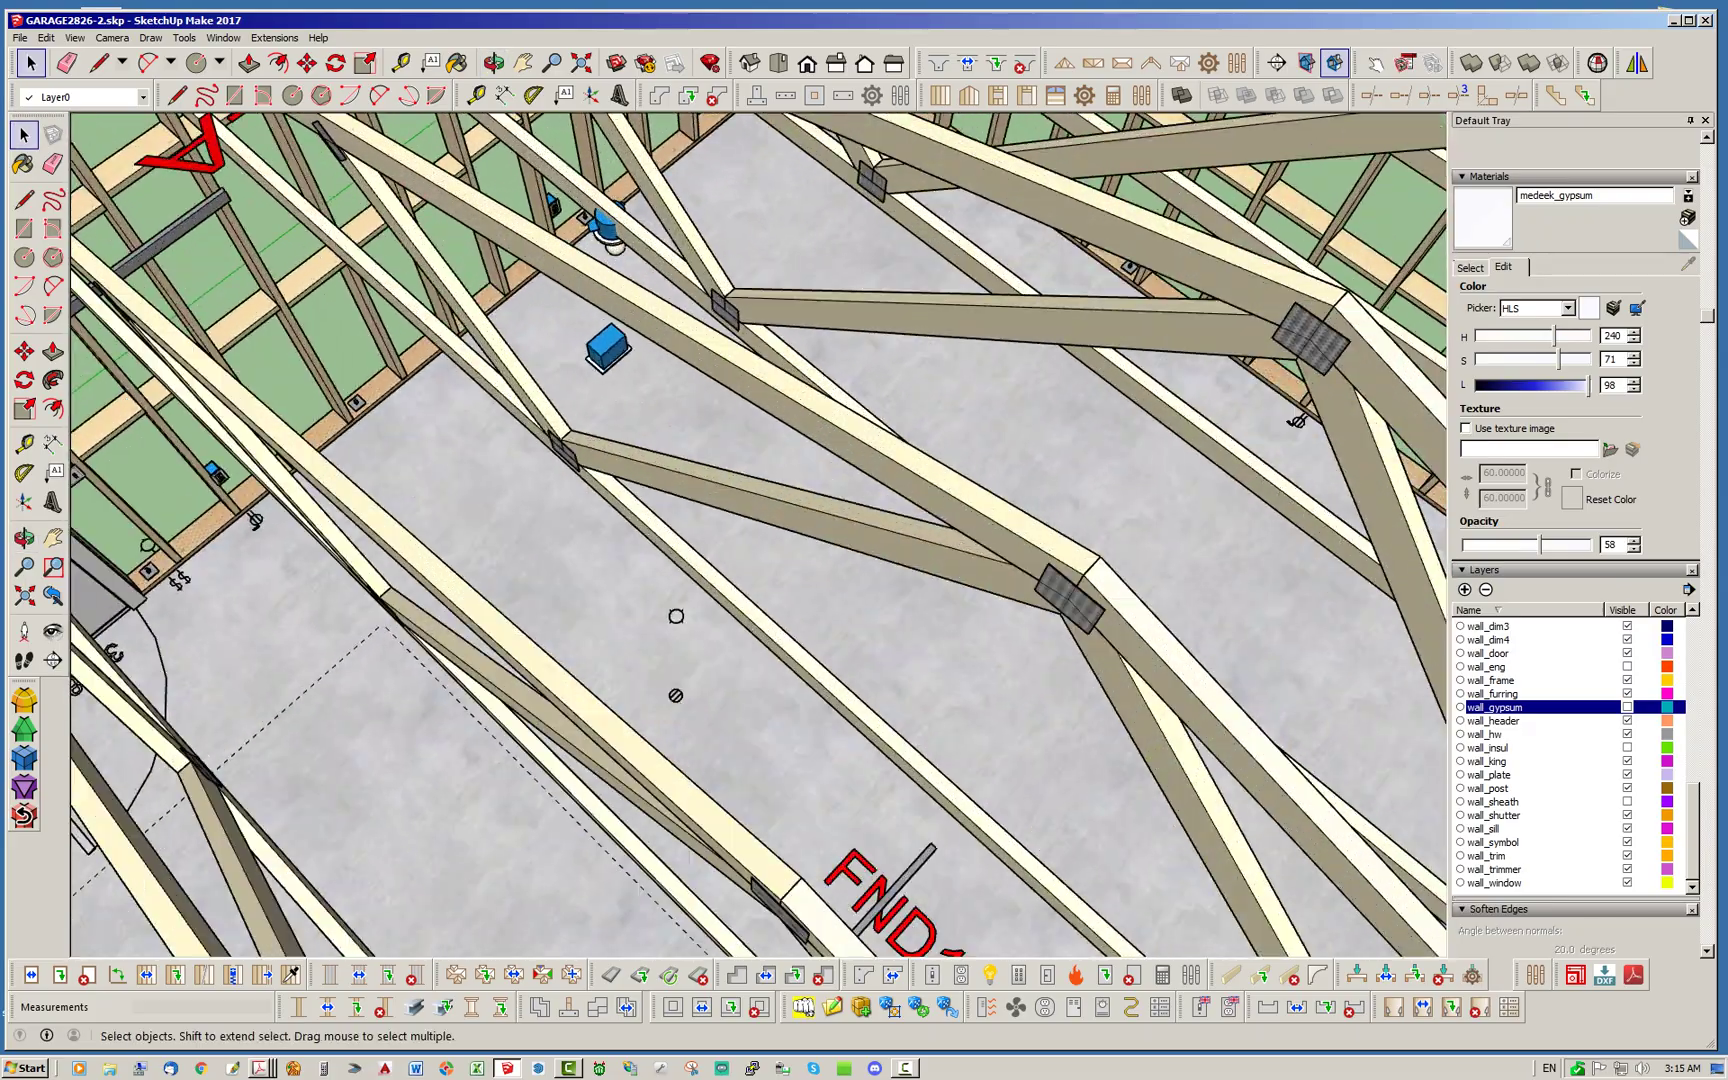
{"action": "scroll", "coordinate": [642, 250], "scroll_direction": "up", "scroll_amount": 3}
{"action": "middle_click_drag", "start_coordinate": [642, 255], "coordinate": [735, 315]}
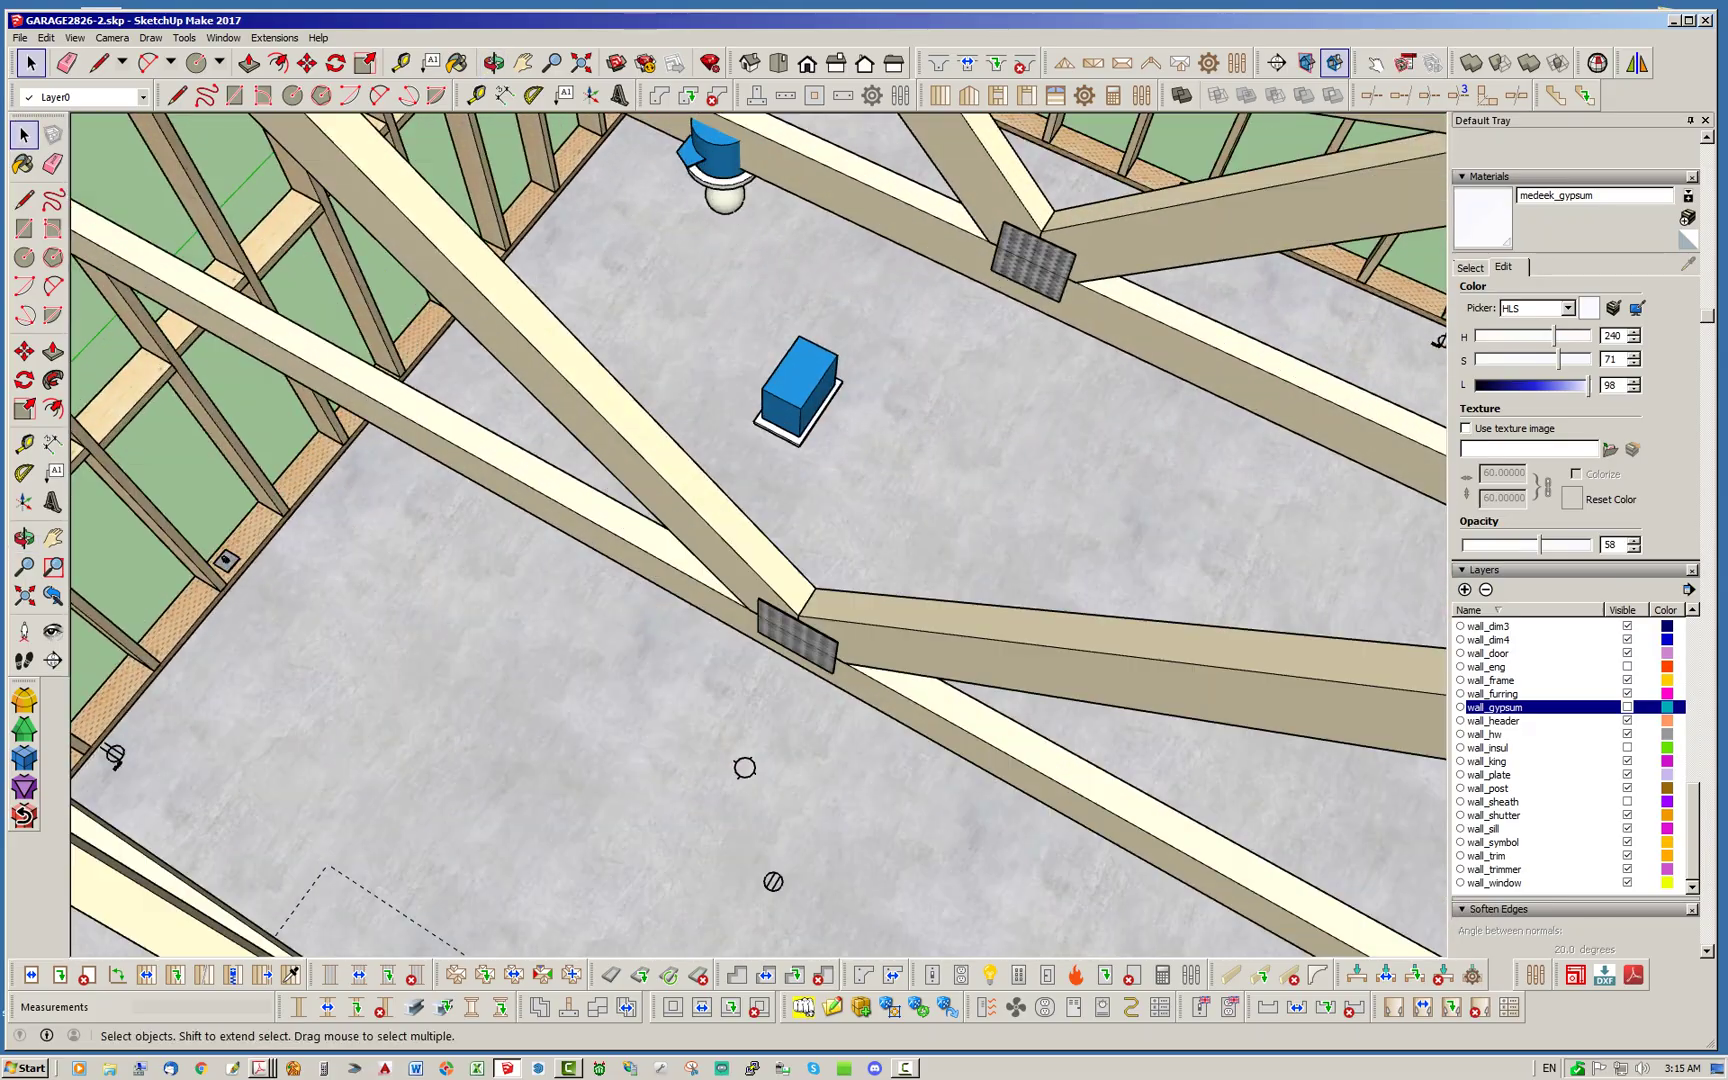
{"action": "scroll", "coordinate": [665, 336], "scroll_direction": "down", "scroll_amount": 4}
{"action": "key", "text": "ctrl+a"}
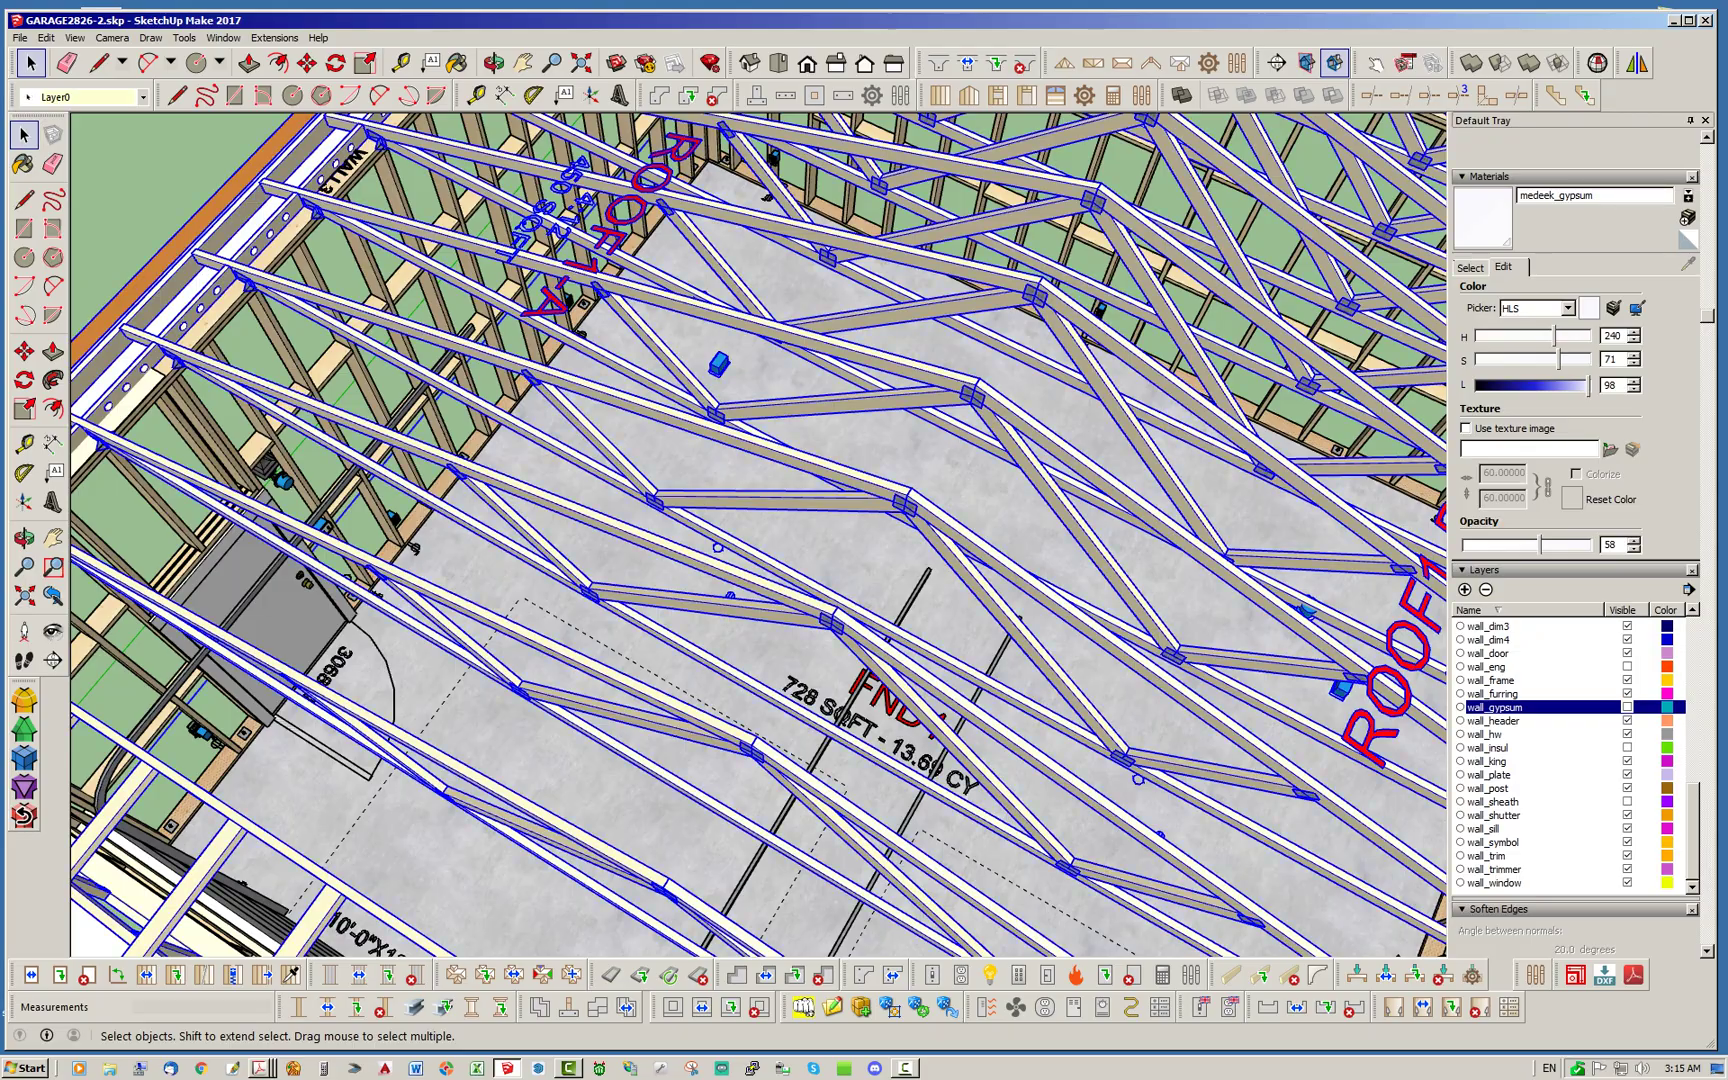
{"action": "scroll", "coordinate": [655, 305], "scroll_direction": "up", "scroll_amount": 2}
{"action": "middle_click_drag", "start_coordinate": [655, 305], "coordinate": [850, 370]}
{"action": "middle_click_drag", "start_coordinate": [560, 330], "coordinate": [356, 311]}
{"action": "scroll", "coordinate": [690, 430], "scroll_direction": "up", "scroll_amount": 2}
{"action": "scroll", "coordinate": [356, 311], "scroll_direction": "up", "scroll_amount": 3}
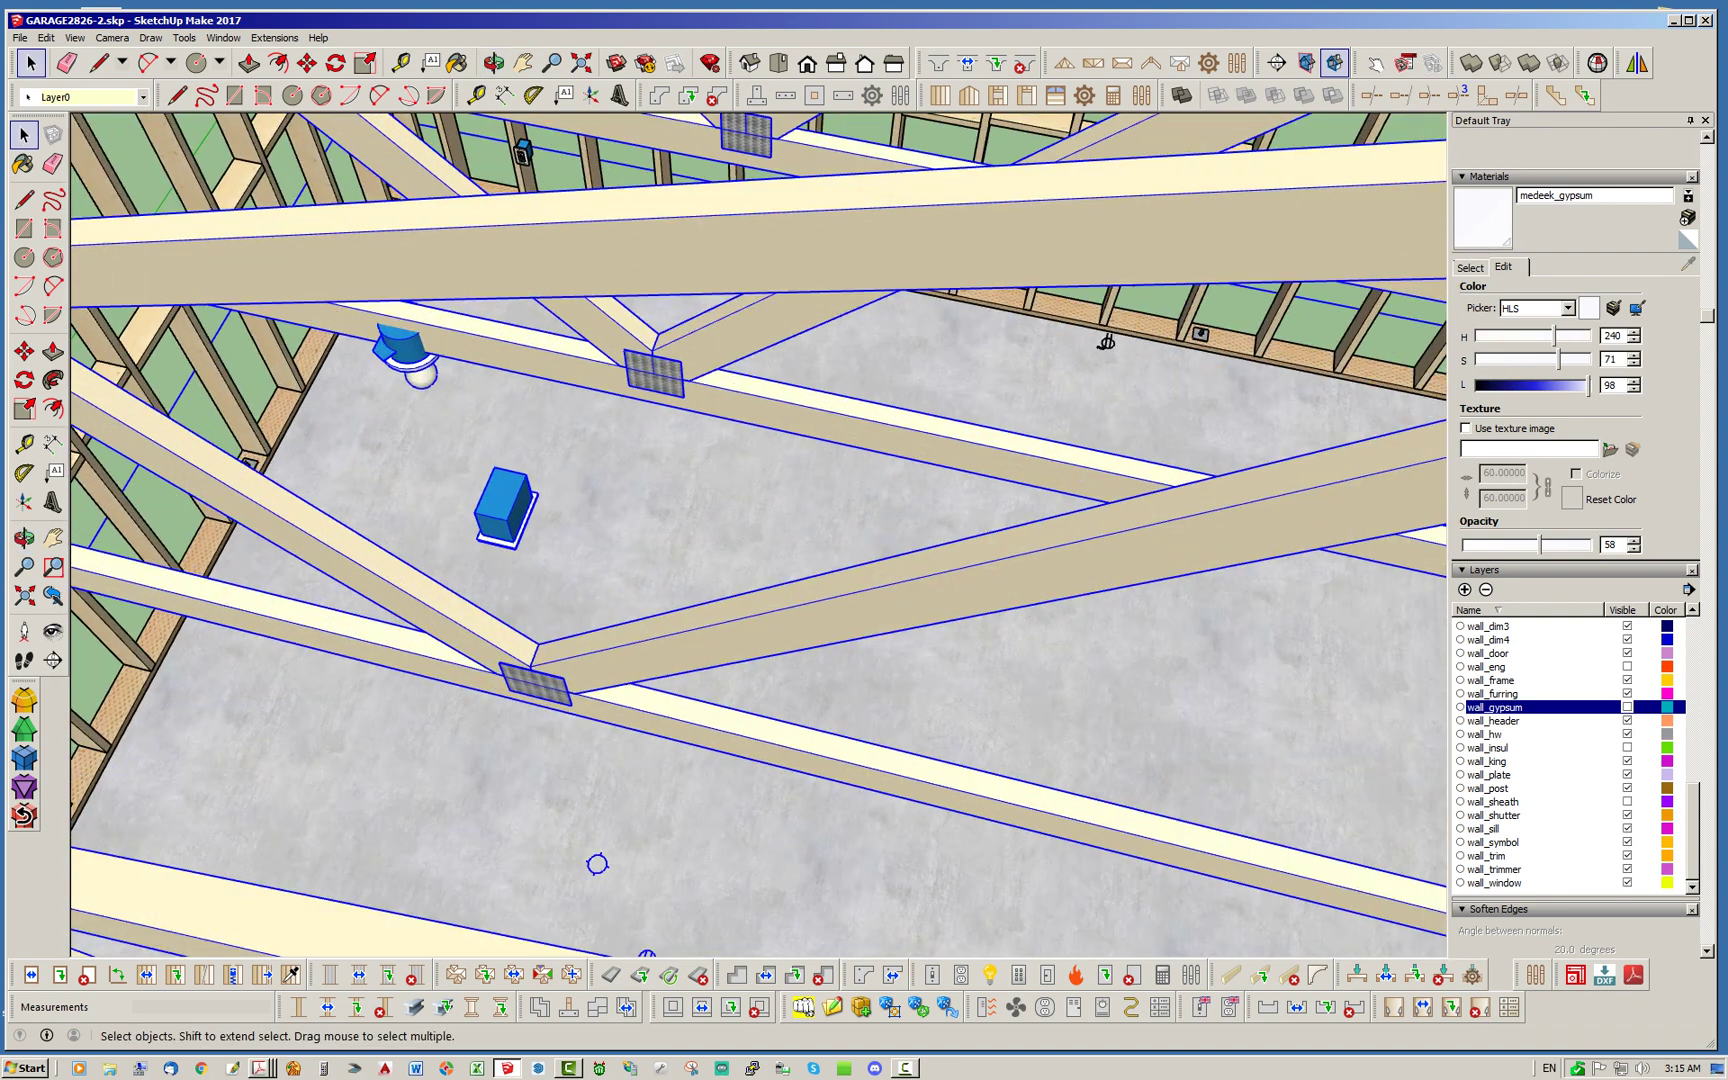
{"action": "scroll", "coordinate": [389, 345], "scroll_direction": "up", "scroll_amount": 2}
{"action": "key", "text": "ctrl+z"}
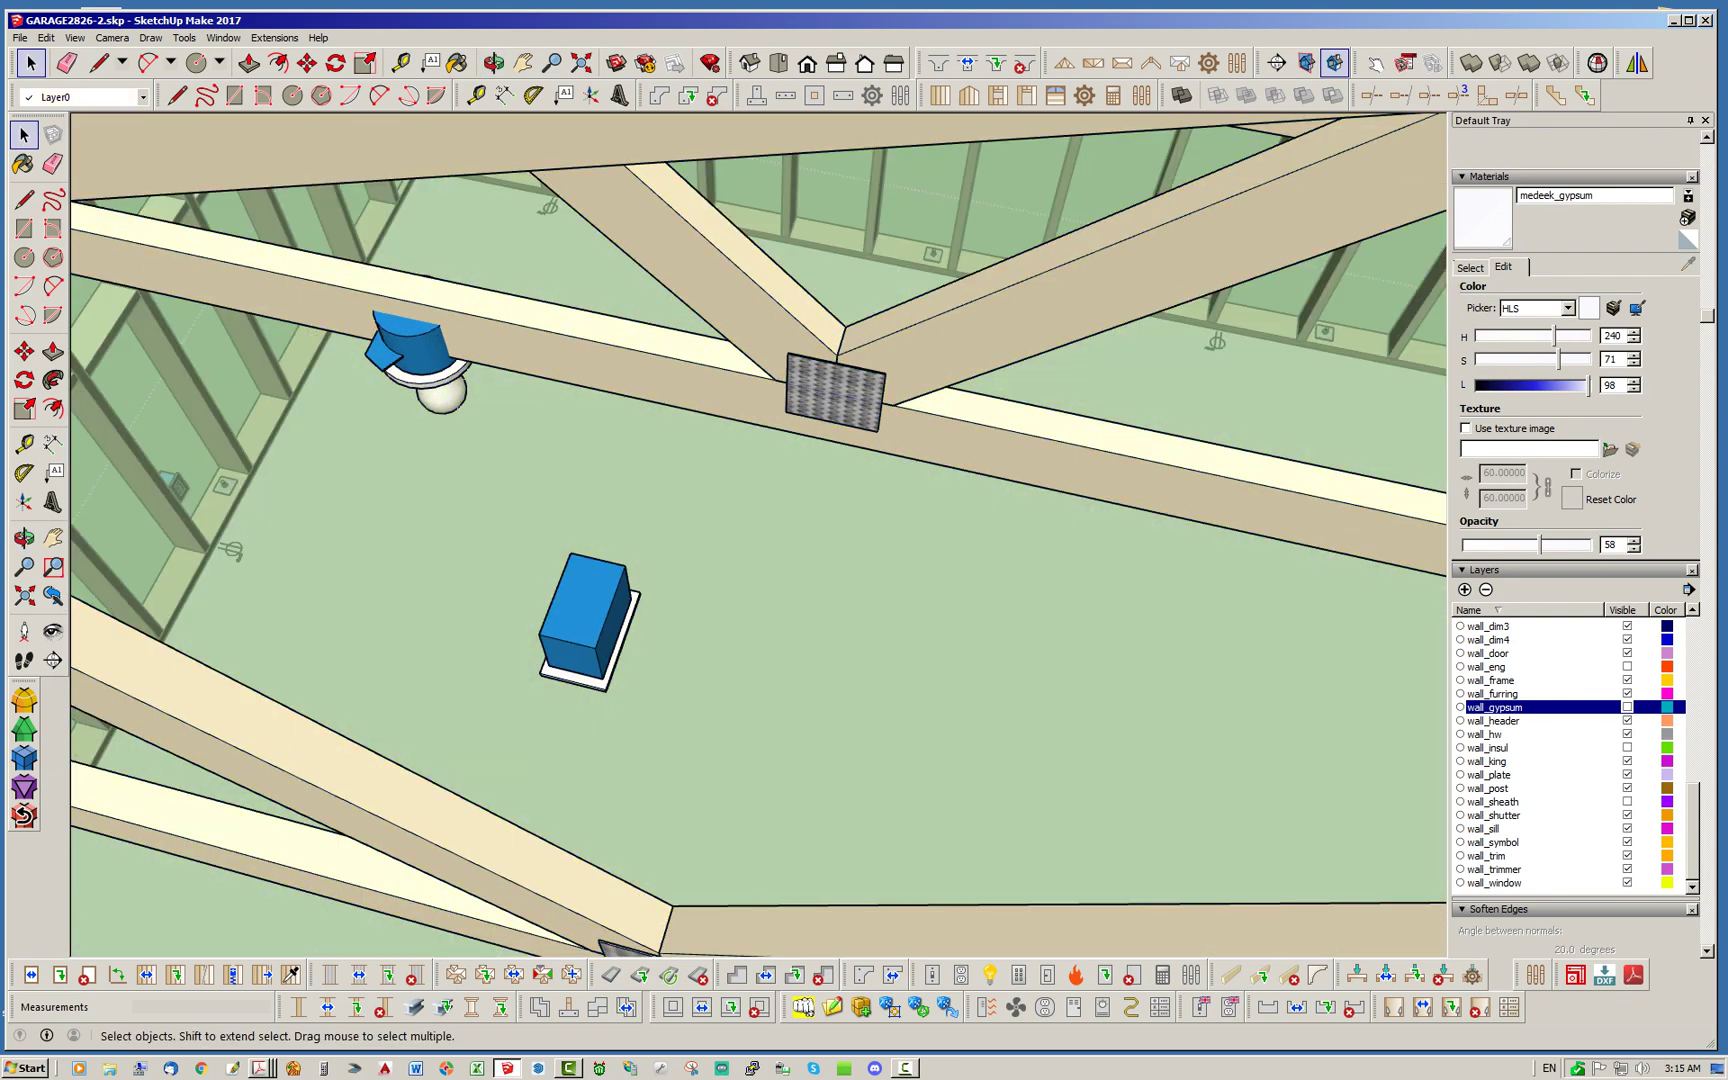
{"action": "left_click", "coordinate": [571, 356]}
{"action": "scroll", "coordinate": [571, 356], "scroll_direction": "down", "scroll_amount": 5}
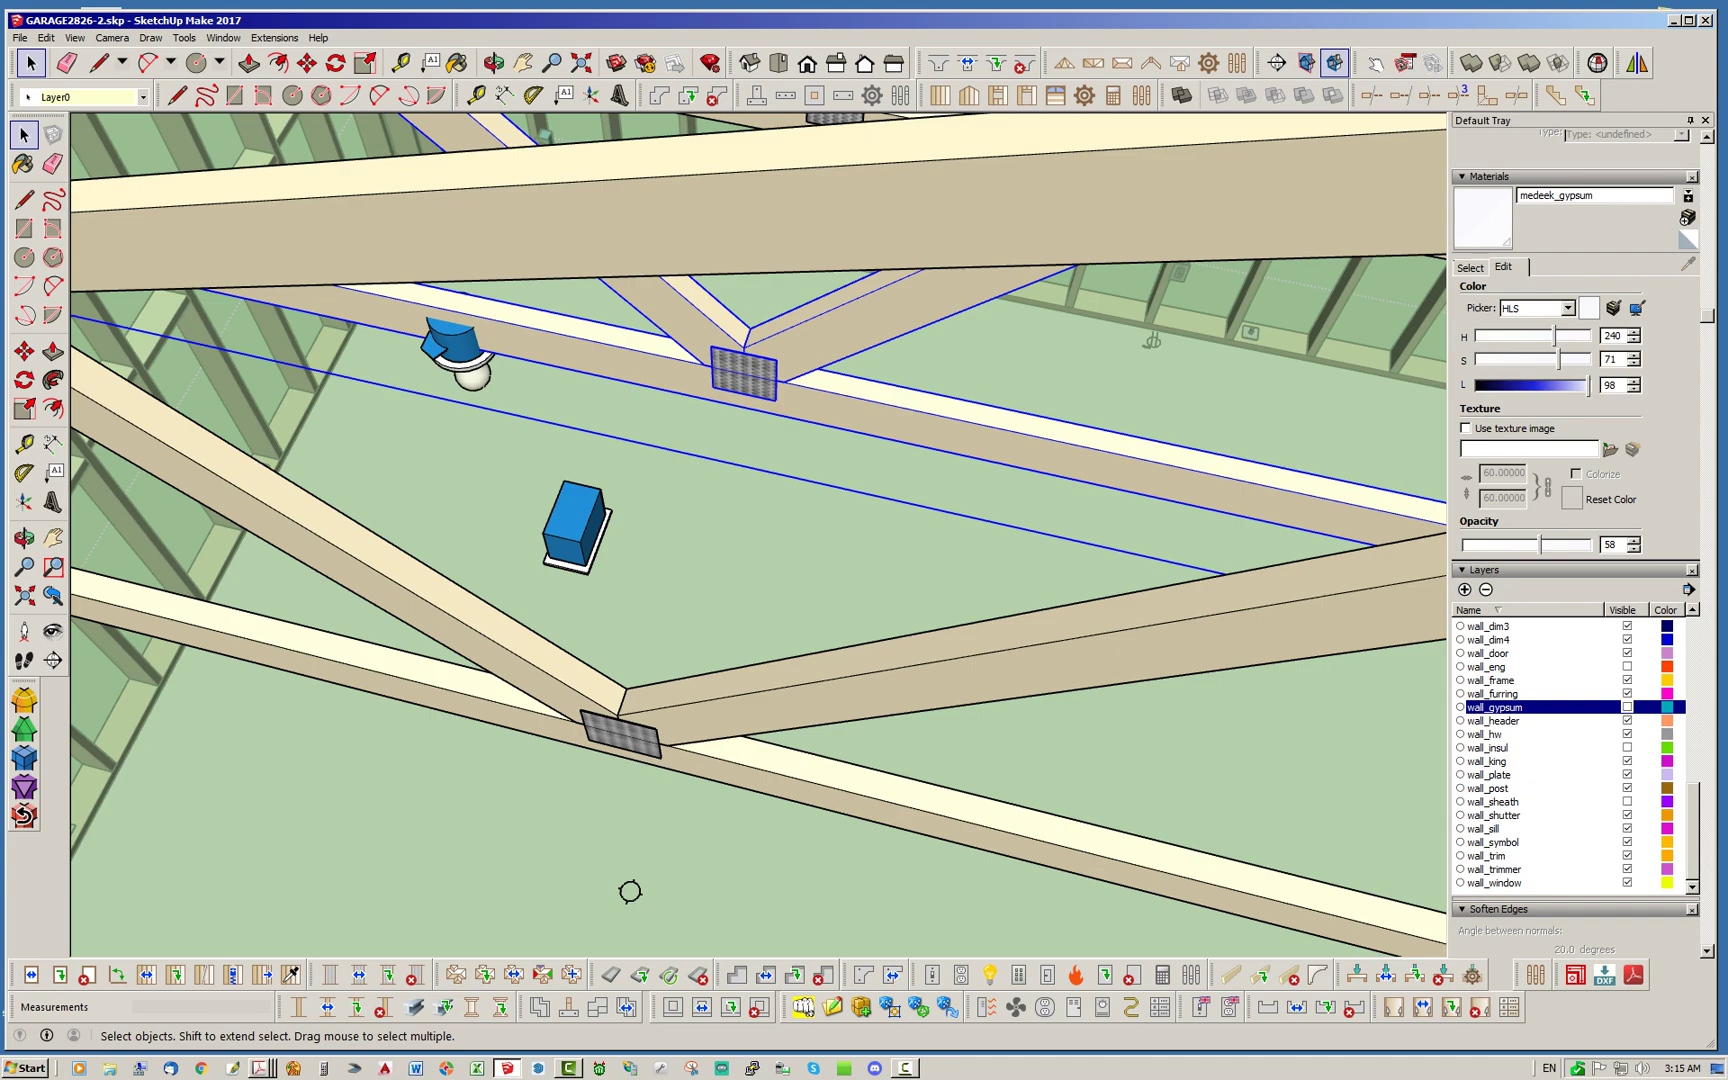
{"action": "scroll", "coordinate": [578, 452], "scroll_direction": "down", "scroll_amount": 5}
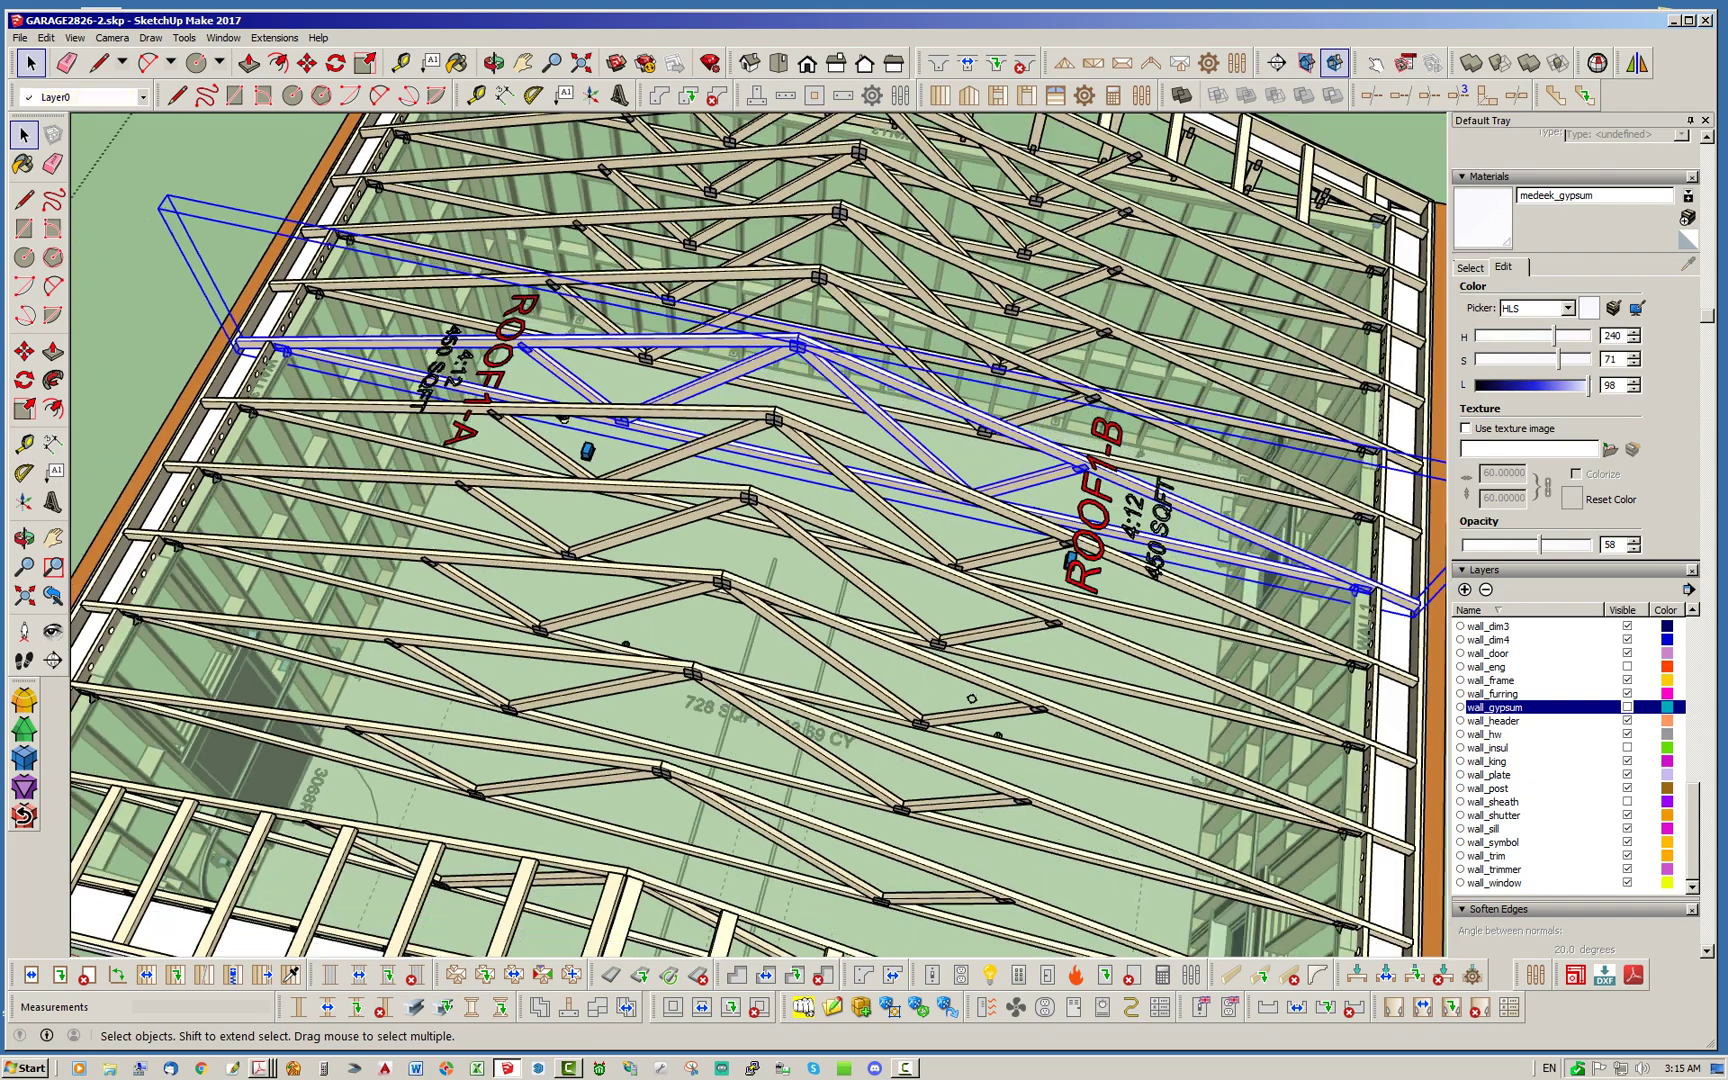
{"action": "key", "text": "ctrl+t"}
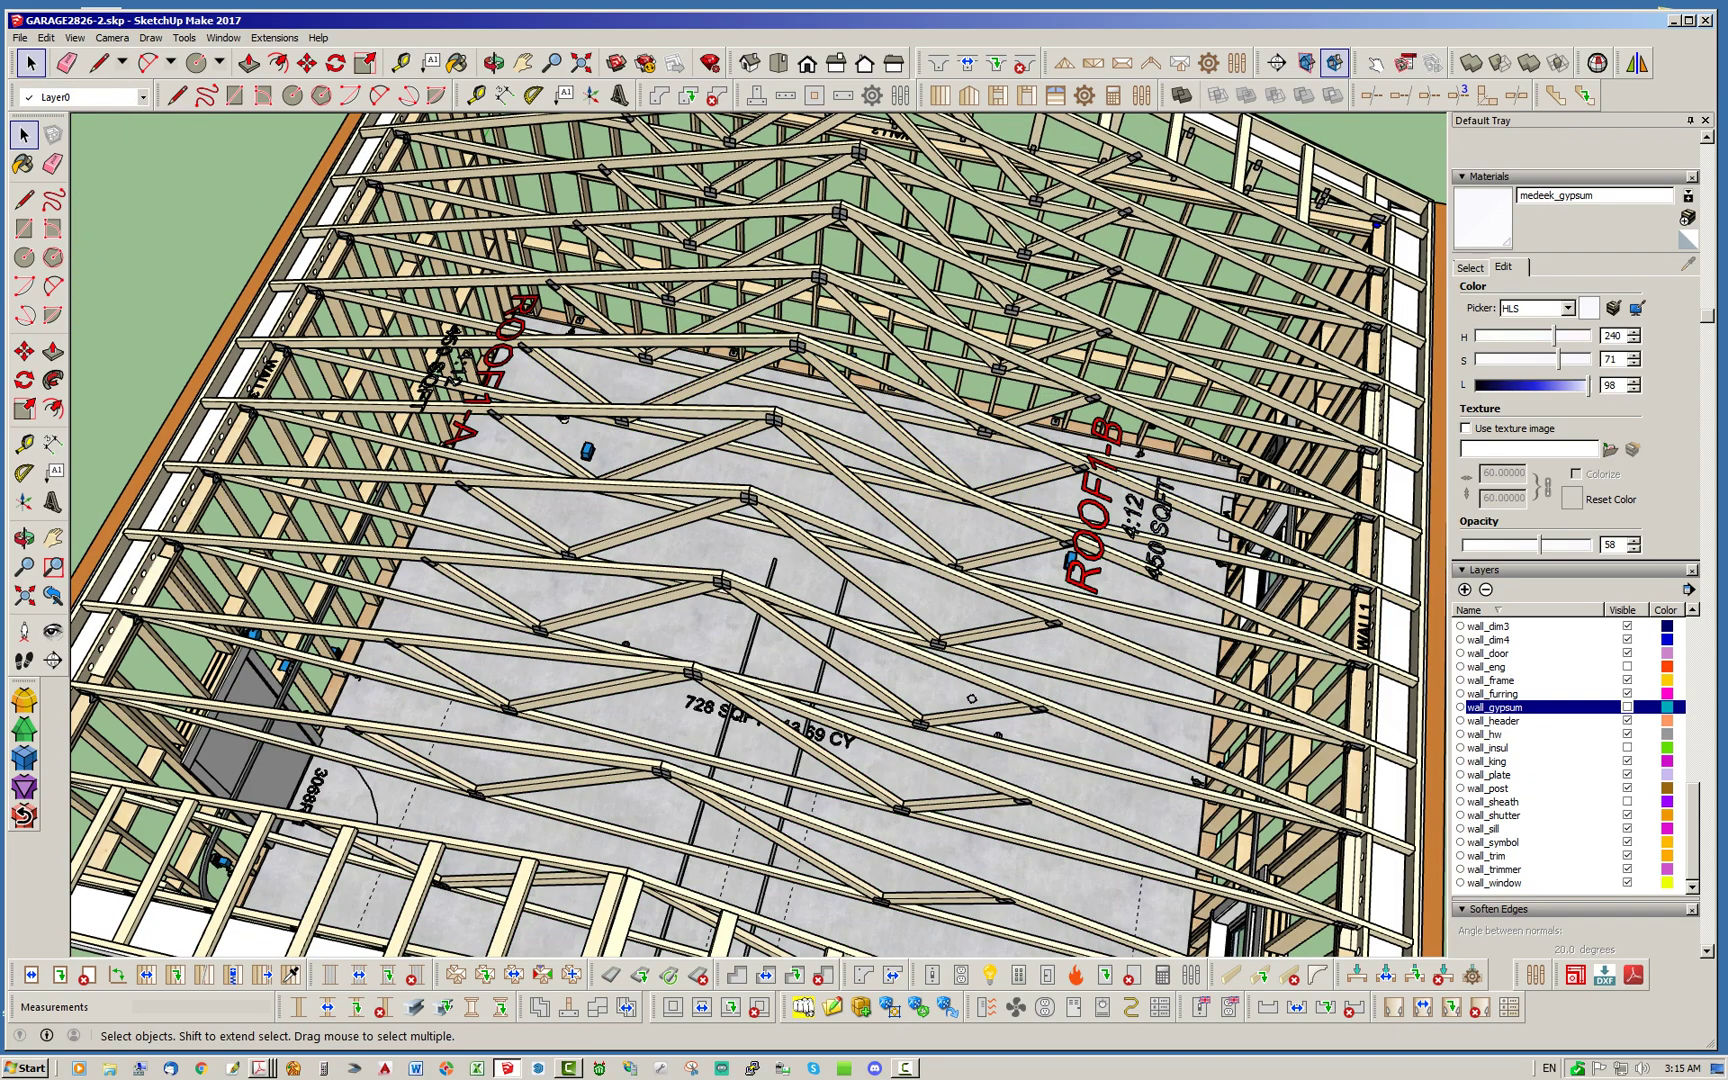
Open the roof assembly for editing and move the ceiling light near the ROOF1-A label by about 1 3/4"
{"action": "key", "text": "ctrl+a"}
{"action": "double_click", "coordinate": [541, 440]}
{"action": "scroll", "coordinate": [541, 440], "scroll_direction": "up", "scroll_amount": 2}
{"action": "left_click", "coordinate": [572, 413]}
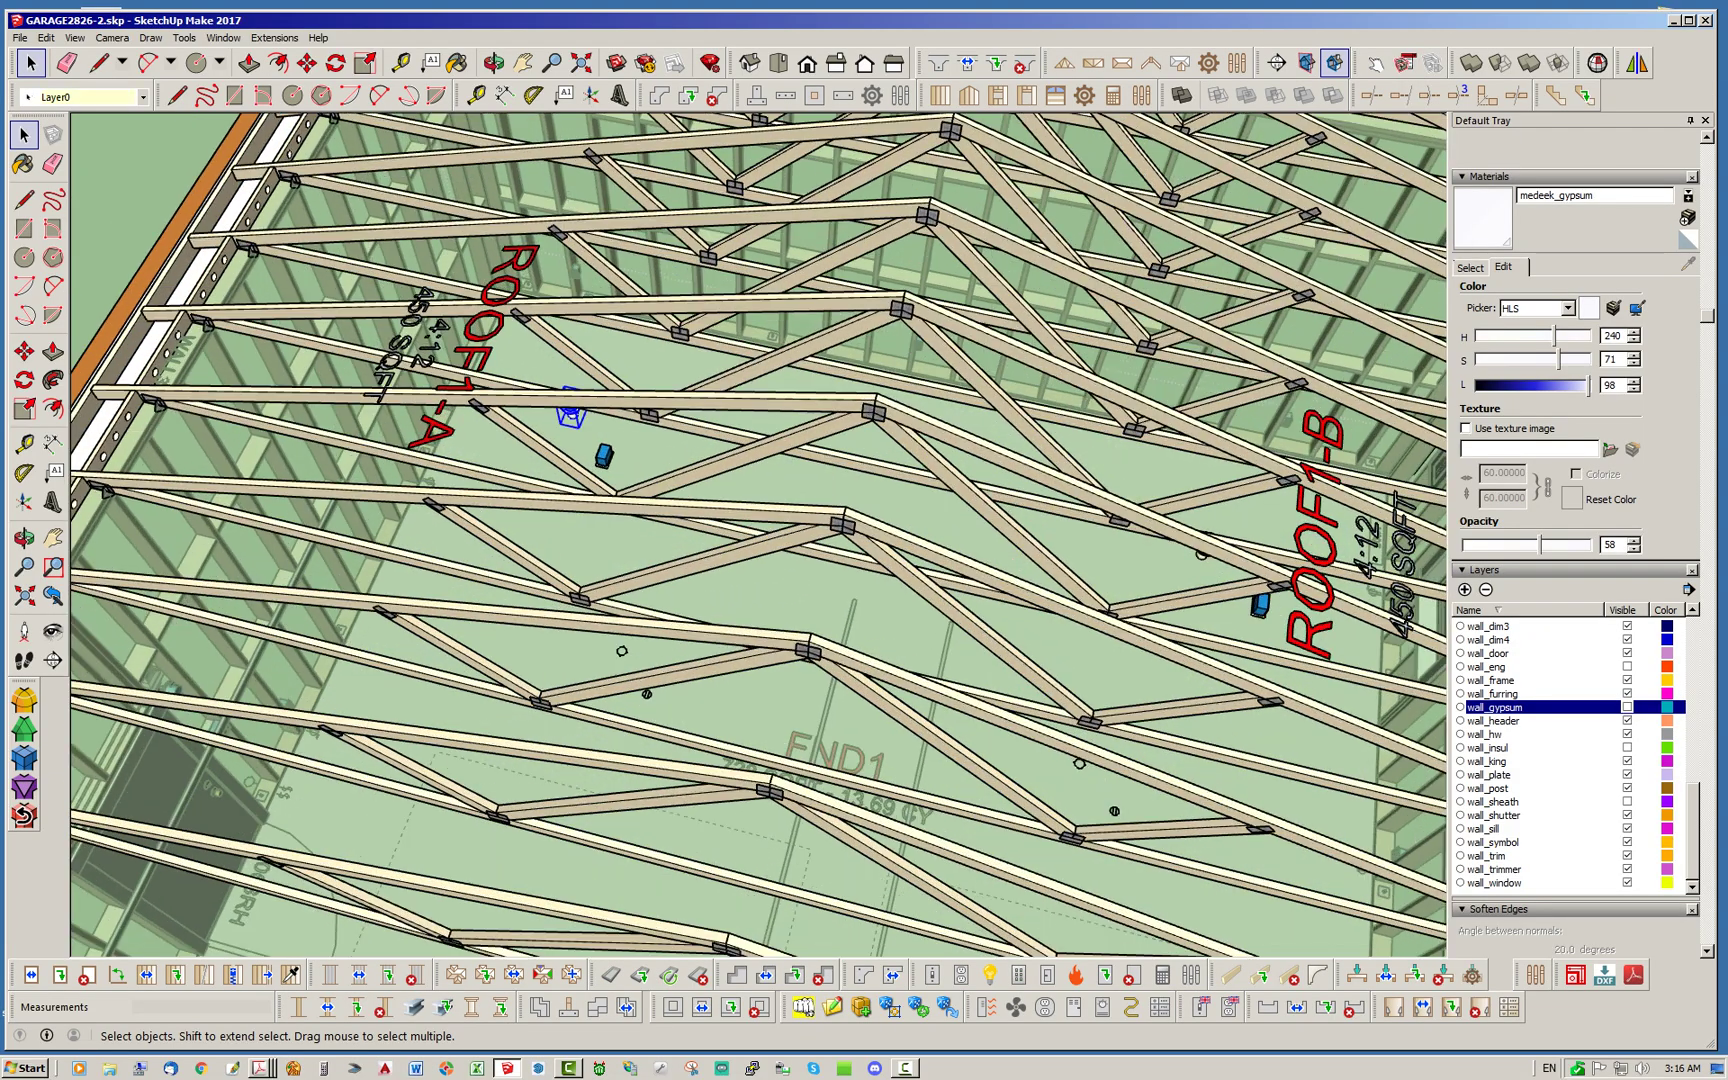
{"action": "middle_click_drag", "start_coordinate": [572, 413], "coordinate": [624, 425]}
{"action": "scroll", "coordinate": [550, 392], "scroll_direction": "up", "scroll_amount": 3}
{"action": "left_click", "coordinate": [308, 65]}
{"action": "left_click", "coordinate": [594, 417]}
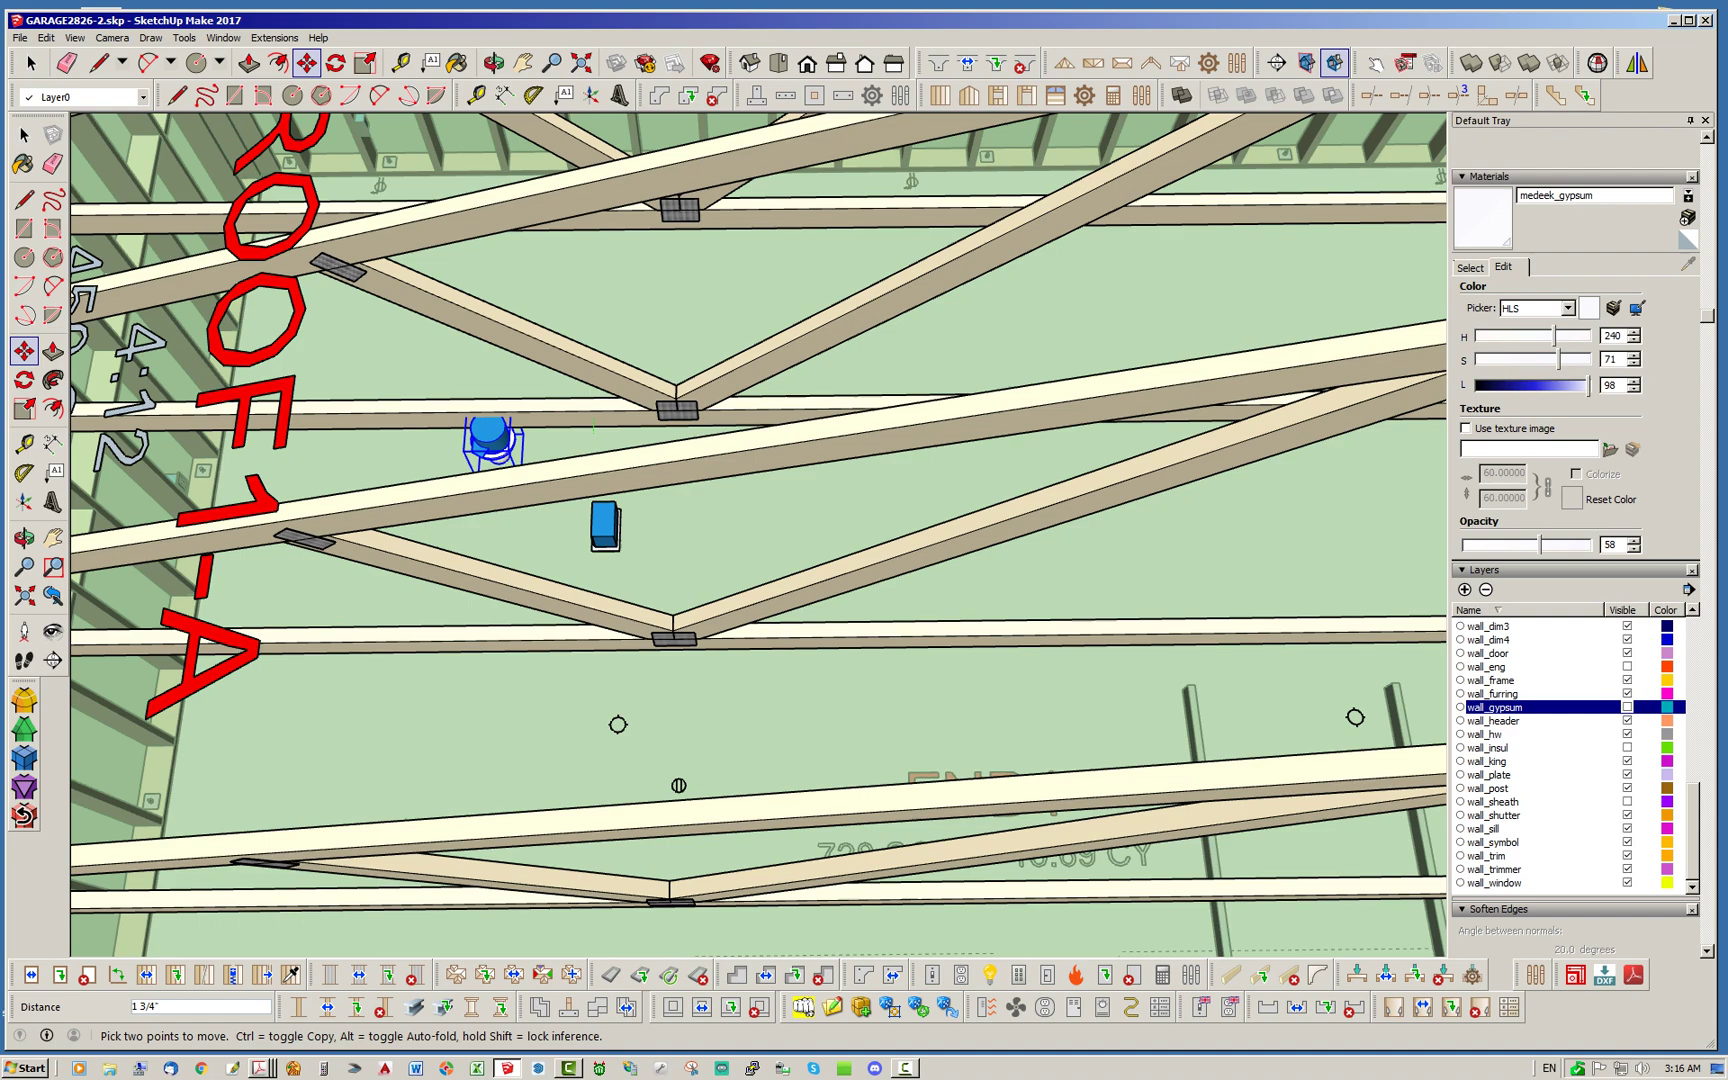
{"action": "left_click", "coordinate": [595, 440]}
{"action": "middle_click_drag", "start_coordinate": [532, 426], "coordinate": [655, 425]}
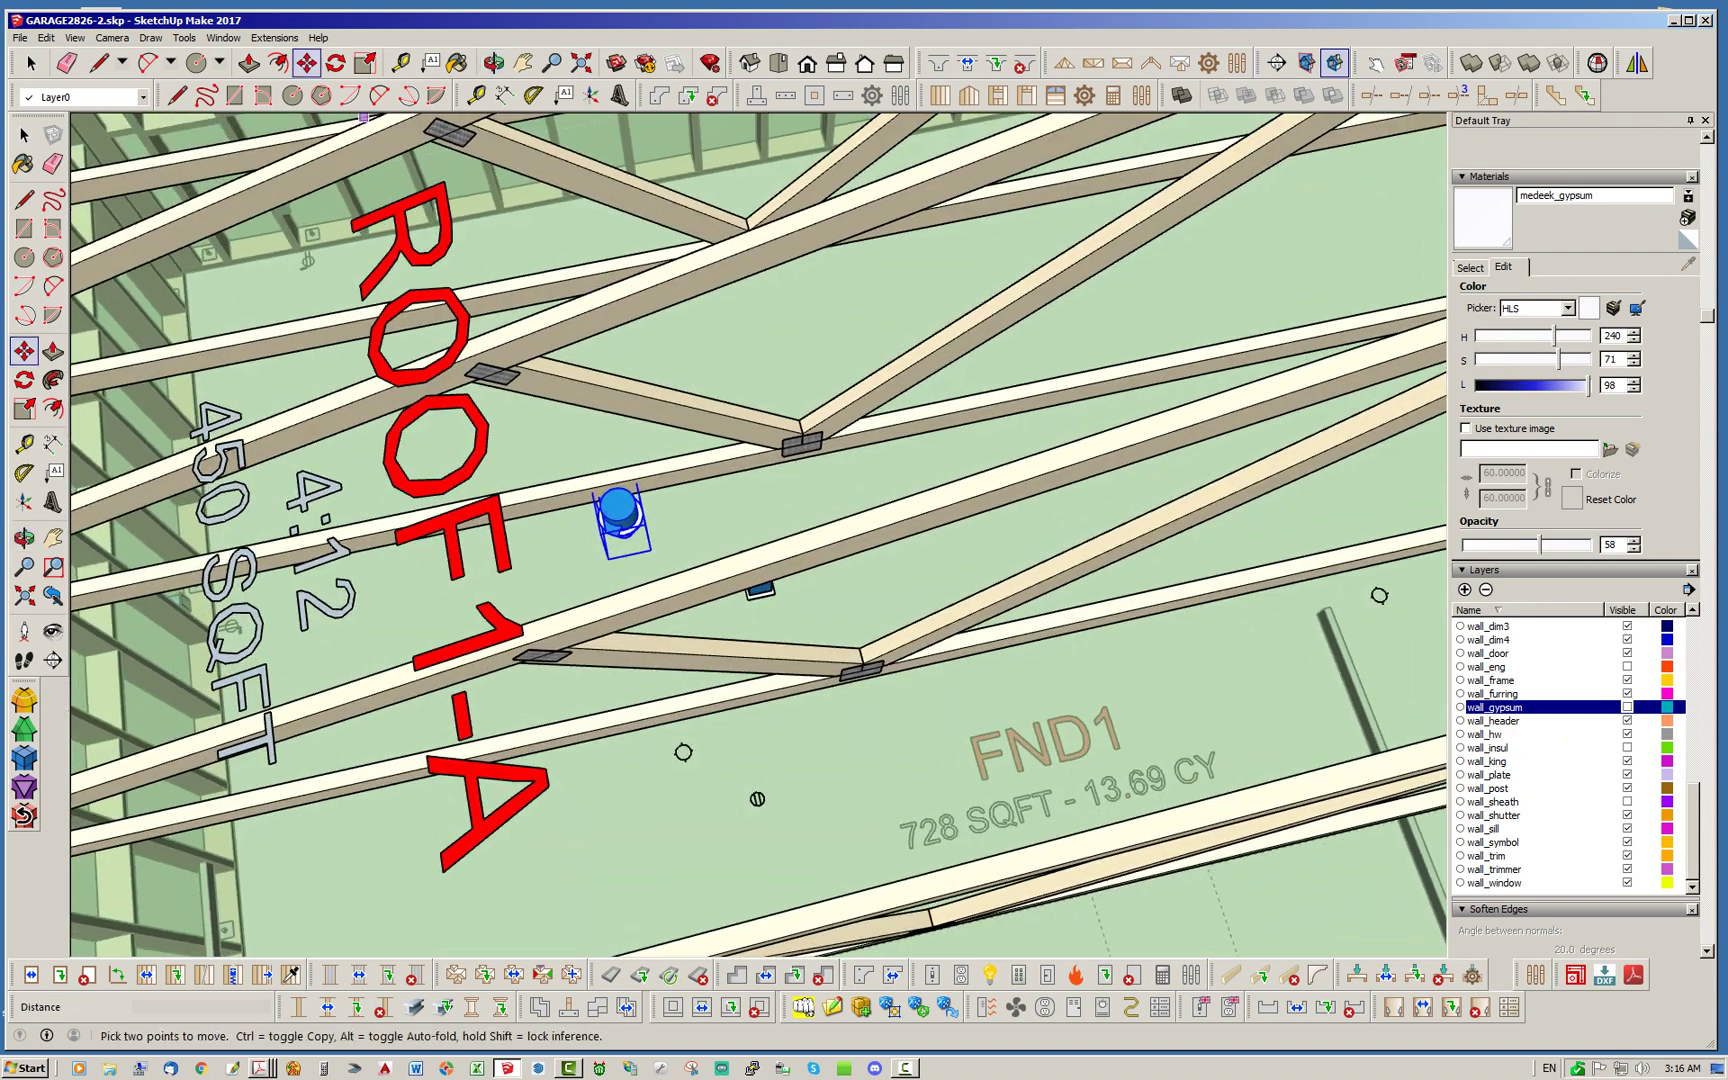
{"action": "left_click", "coordinate": [31, 64]}
{"action": "scroll", "coordinate": [670, 355], "scroll_direction": "down", "scroll_amount": 6}
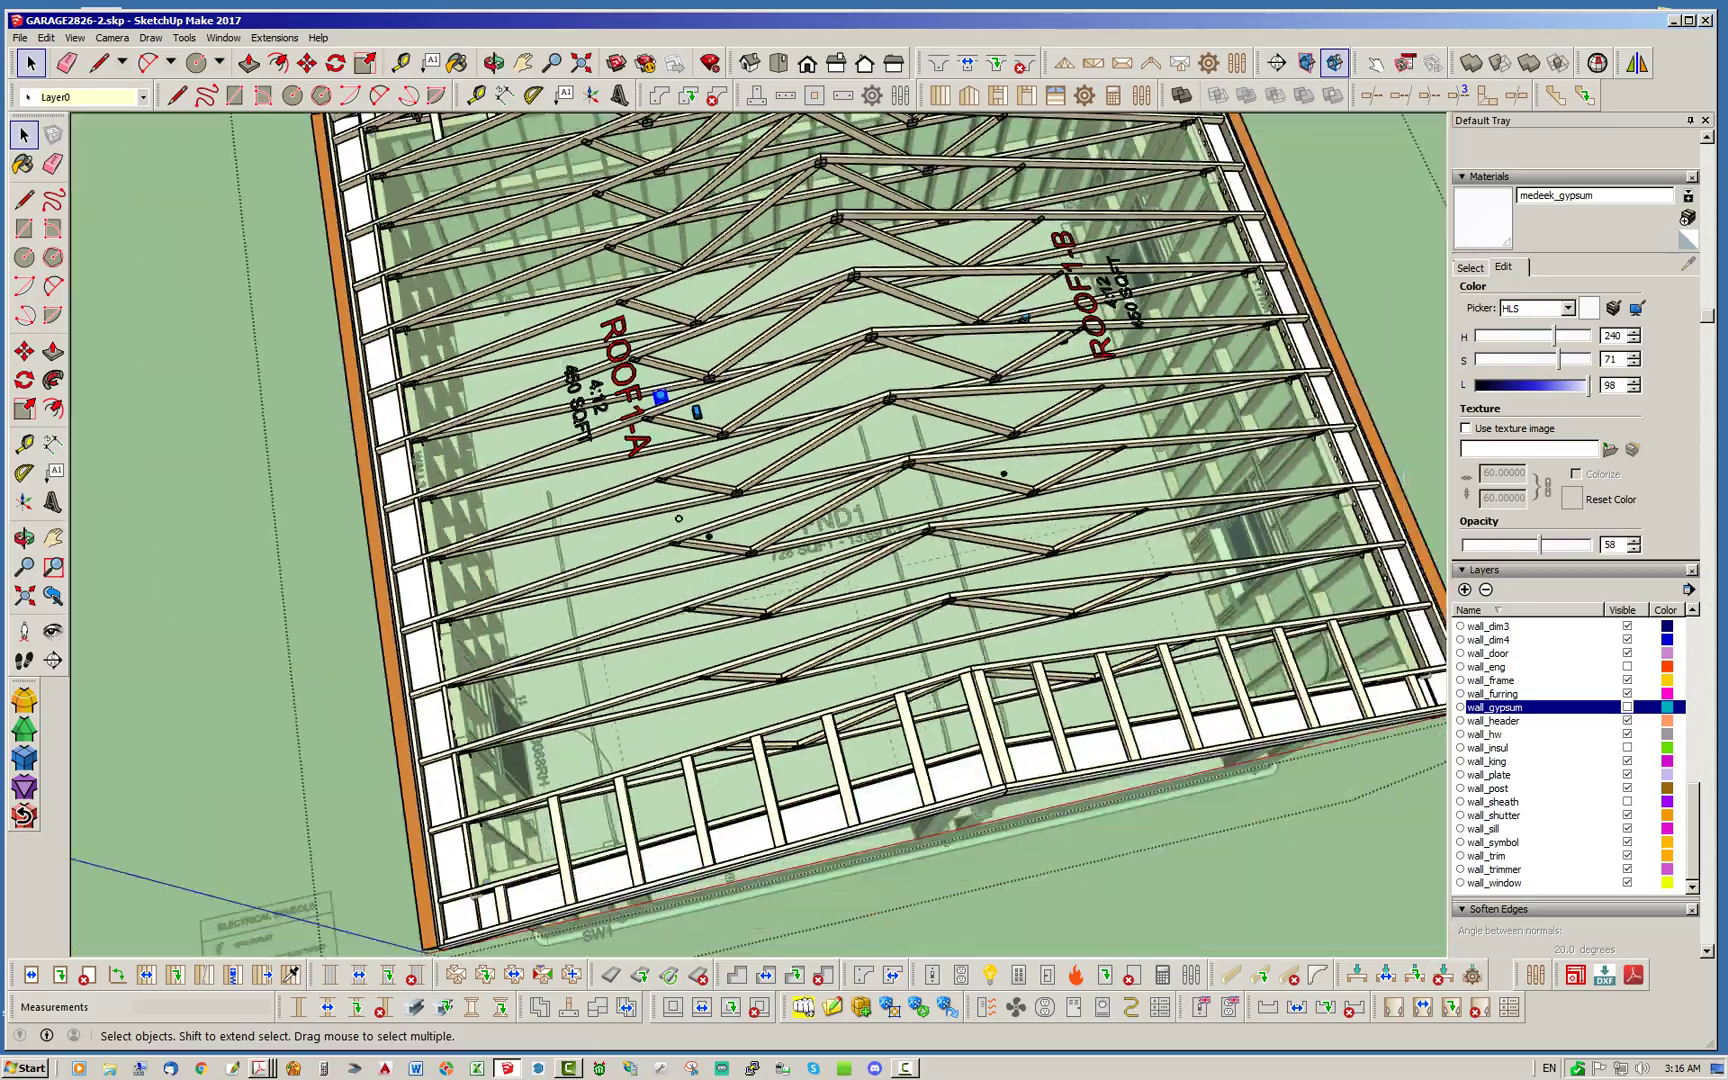
Delete the ceiling light near the ROOF1-A label with the Delete Electrical tool and leave the tool
{"action": "middle_click_drag", "start_coordinate": [680, 520], "coordinate": [692, 616]}
{"action": "scroll", "coordinate": [683, 438], "scroll_direction": "up", "scroll_amount": 4}
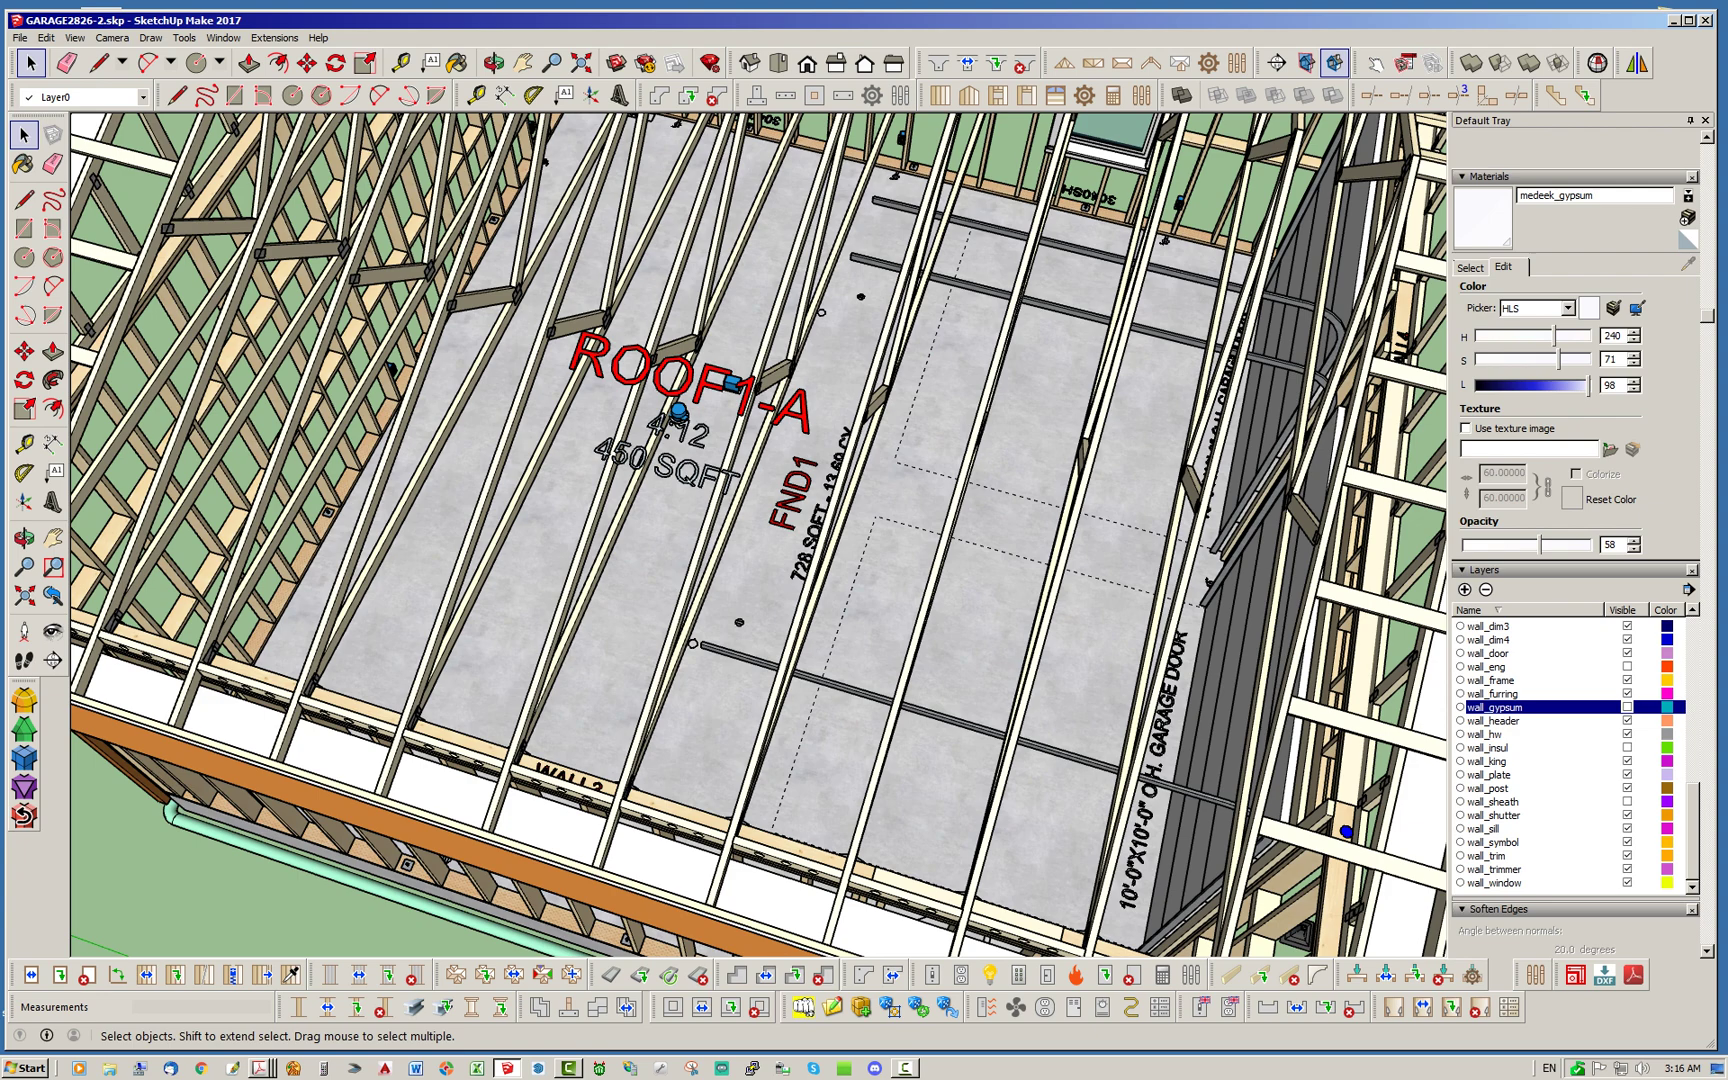
{"action": "middle_click_drag", "start_coordinate": [680, 520], "coordinate": [690, 560]}
{"action": "scroll", "coordinate": [600, 370], "scroll_direction": "up", "scroll_amount": 3}
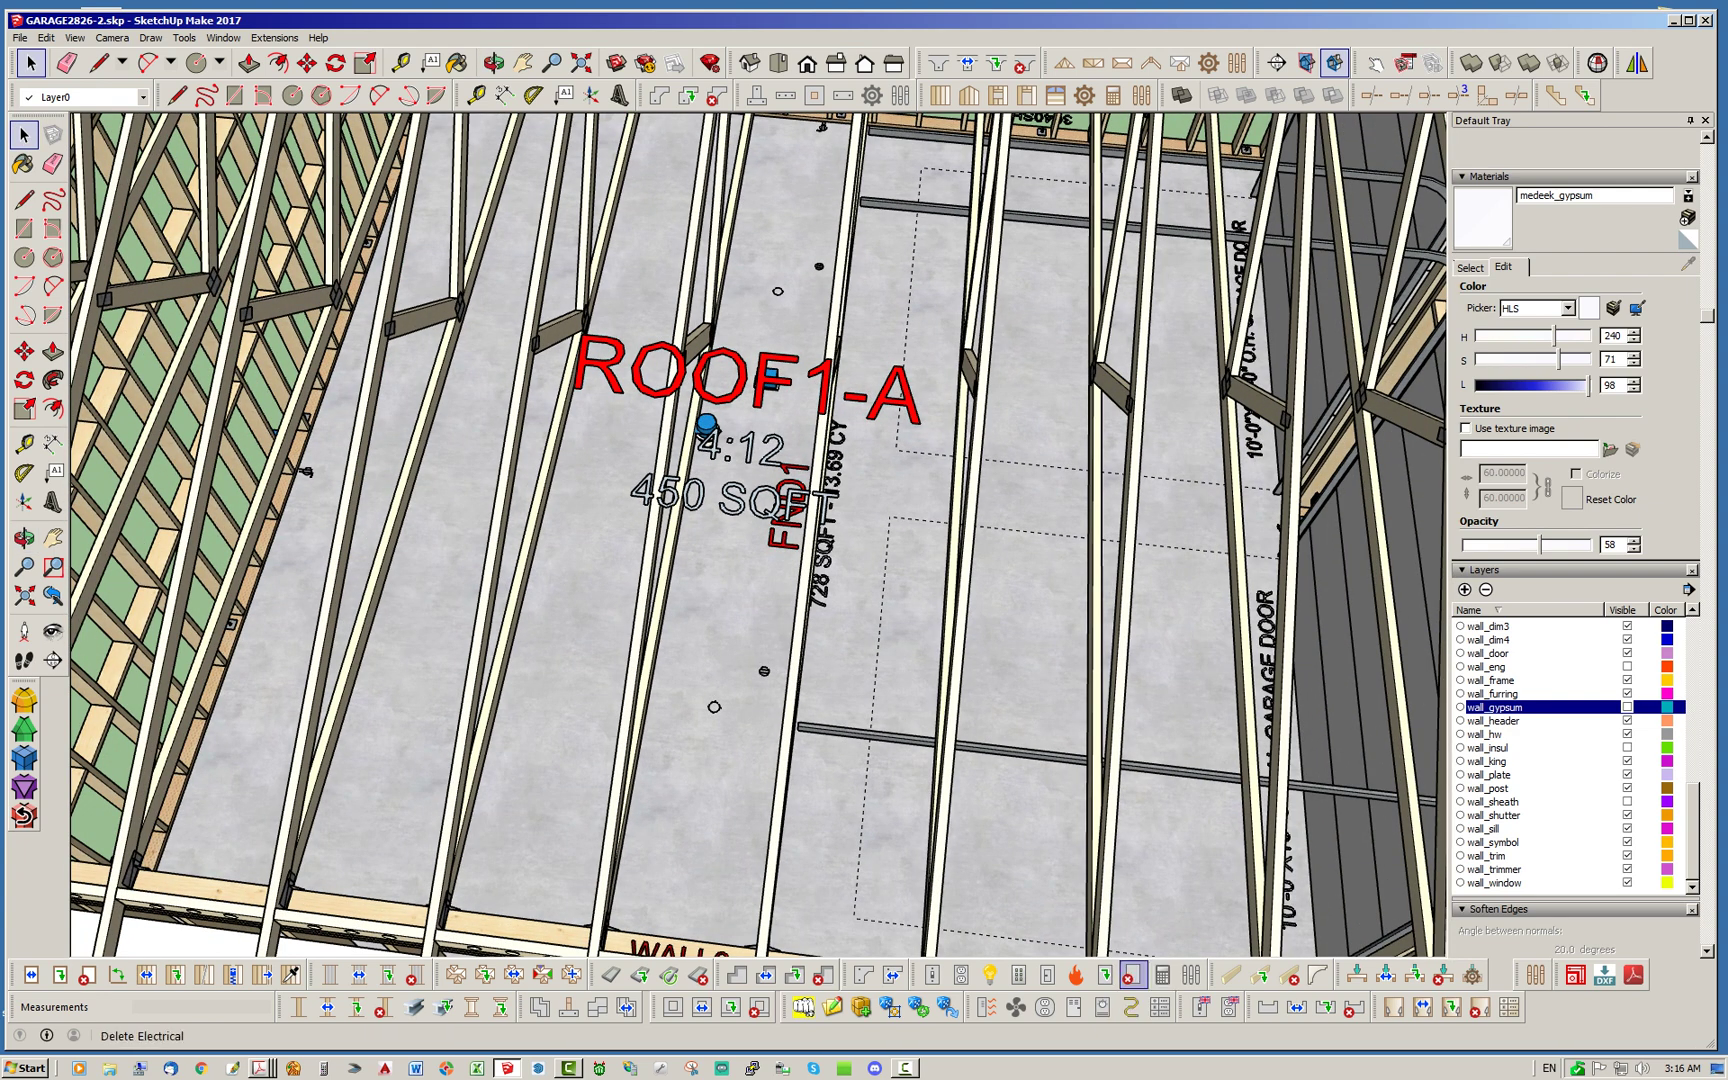
{"action": "left_click", "coordinate": [1131, 974]}
{"action": "left_click", "coordinate": [707, 428]}
{"action": "scroll", "coordinate": [652, 563], "scroll_direction": "down", "scroll_amount": 5}
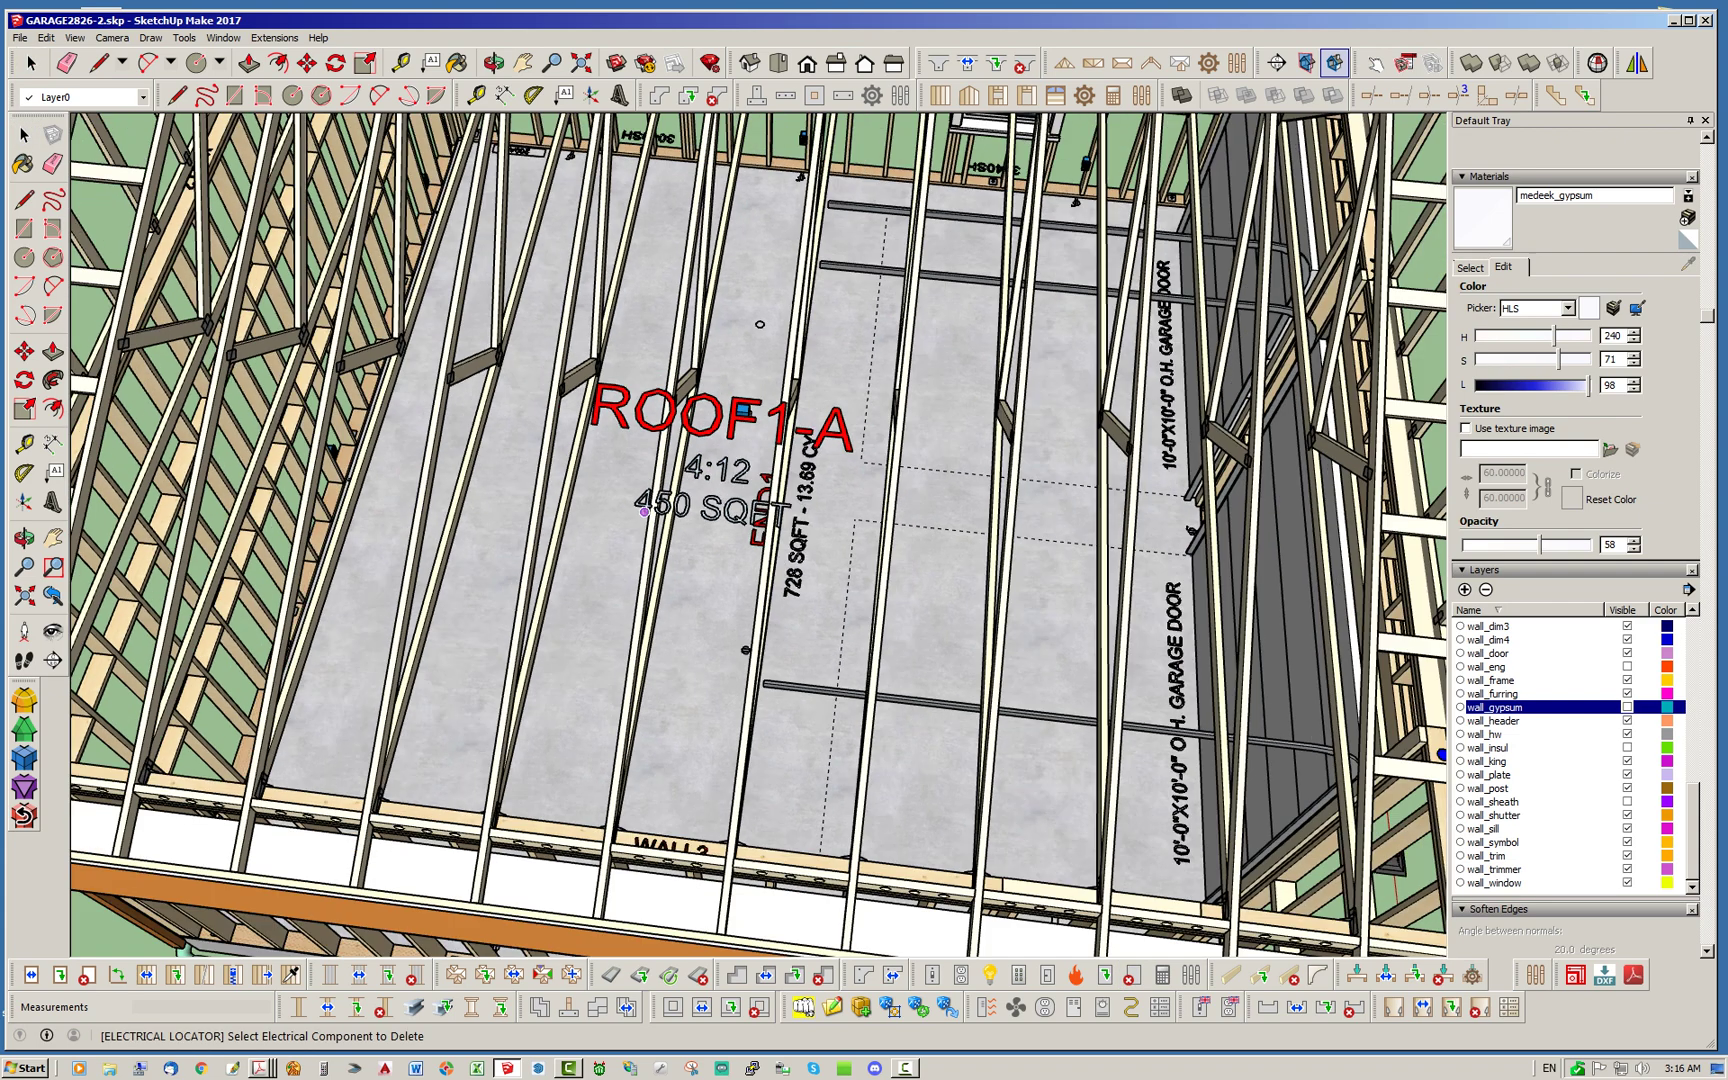
{"action": "middle_click_drag", "start_coordinate": [652, 563], "coordinate": [534, 459]}
{"action": "scroll", "coordinate": [560, 480], "scroll_direction": "down", "scroll_amount": 5}
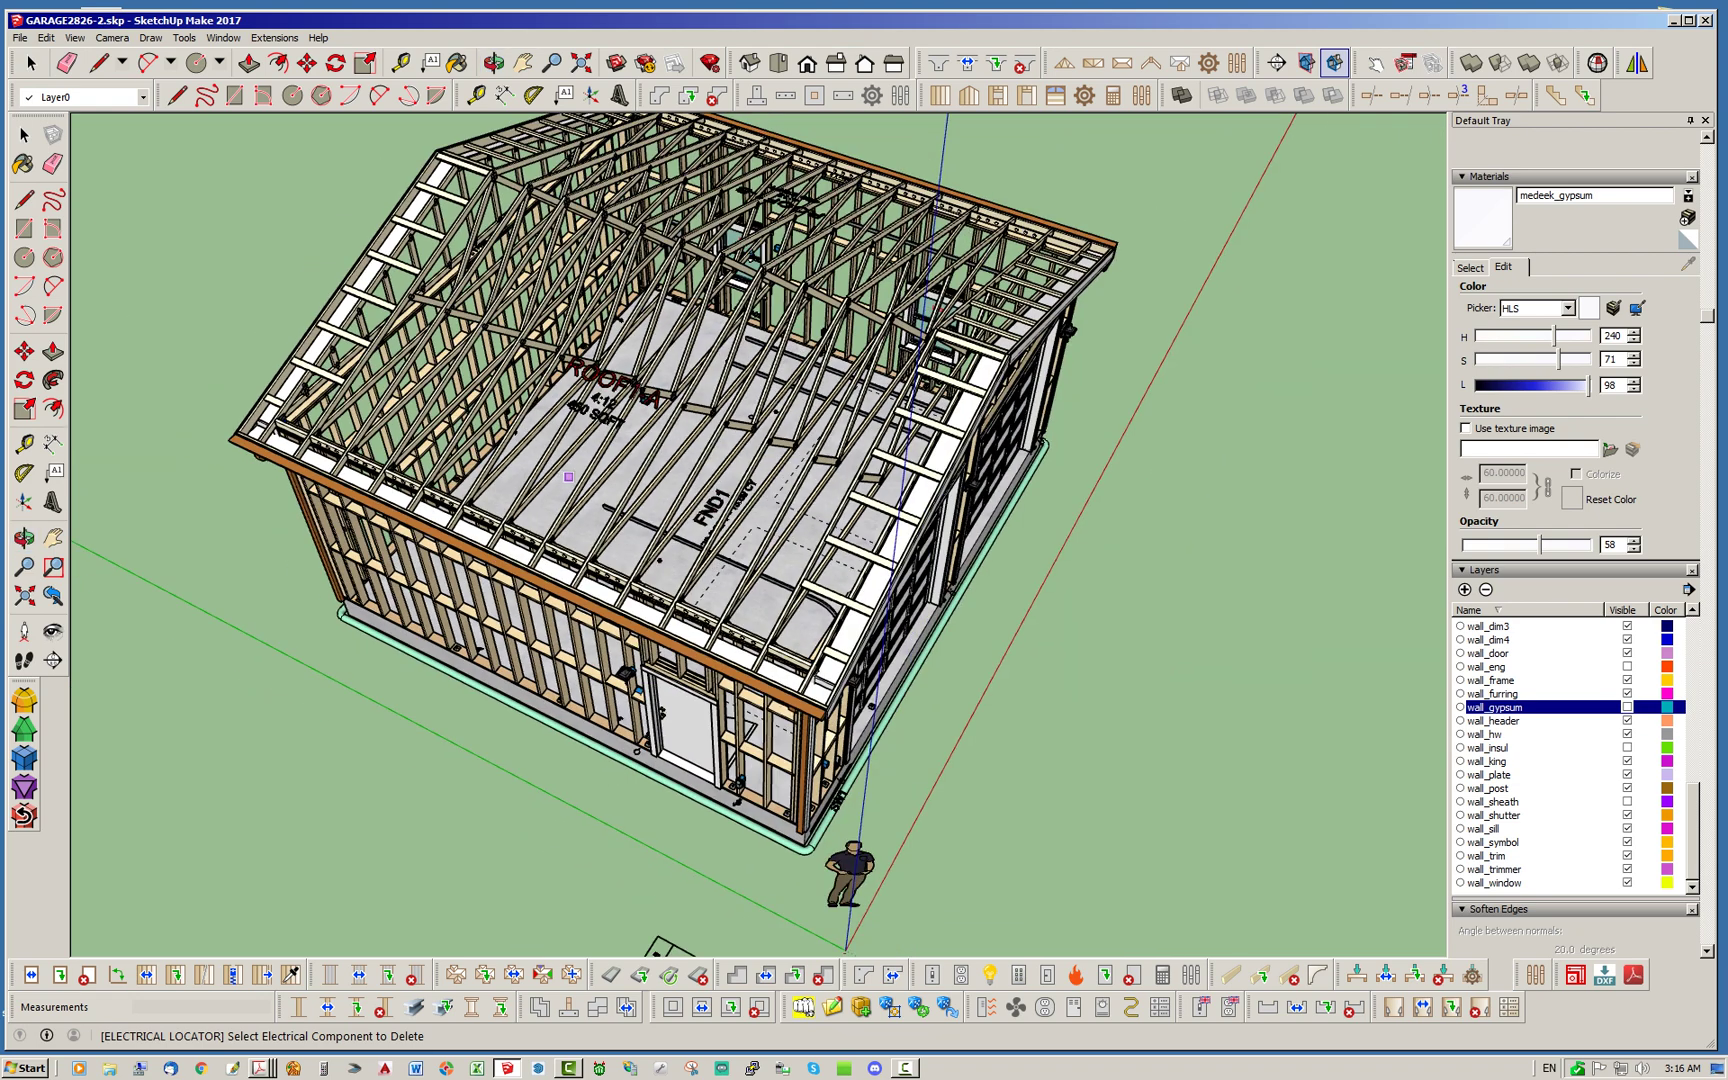
{"action": "key", "text": "space"}
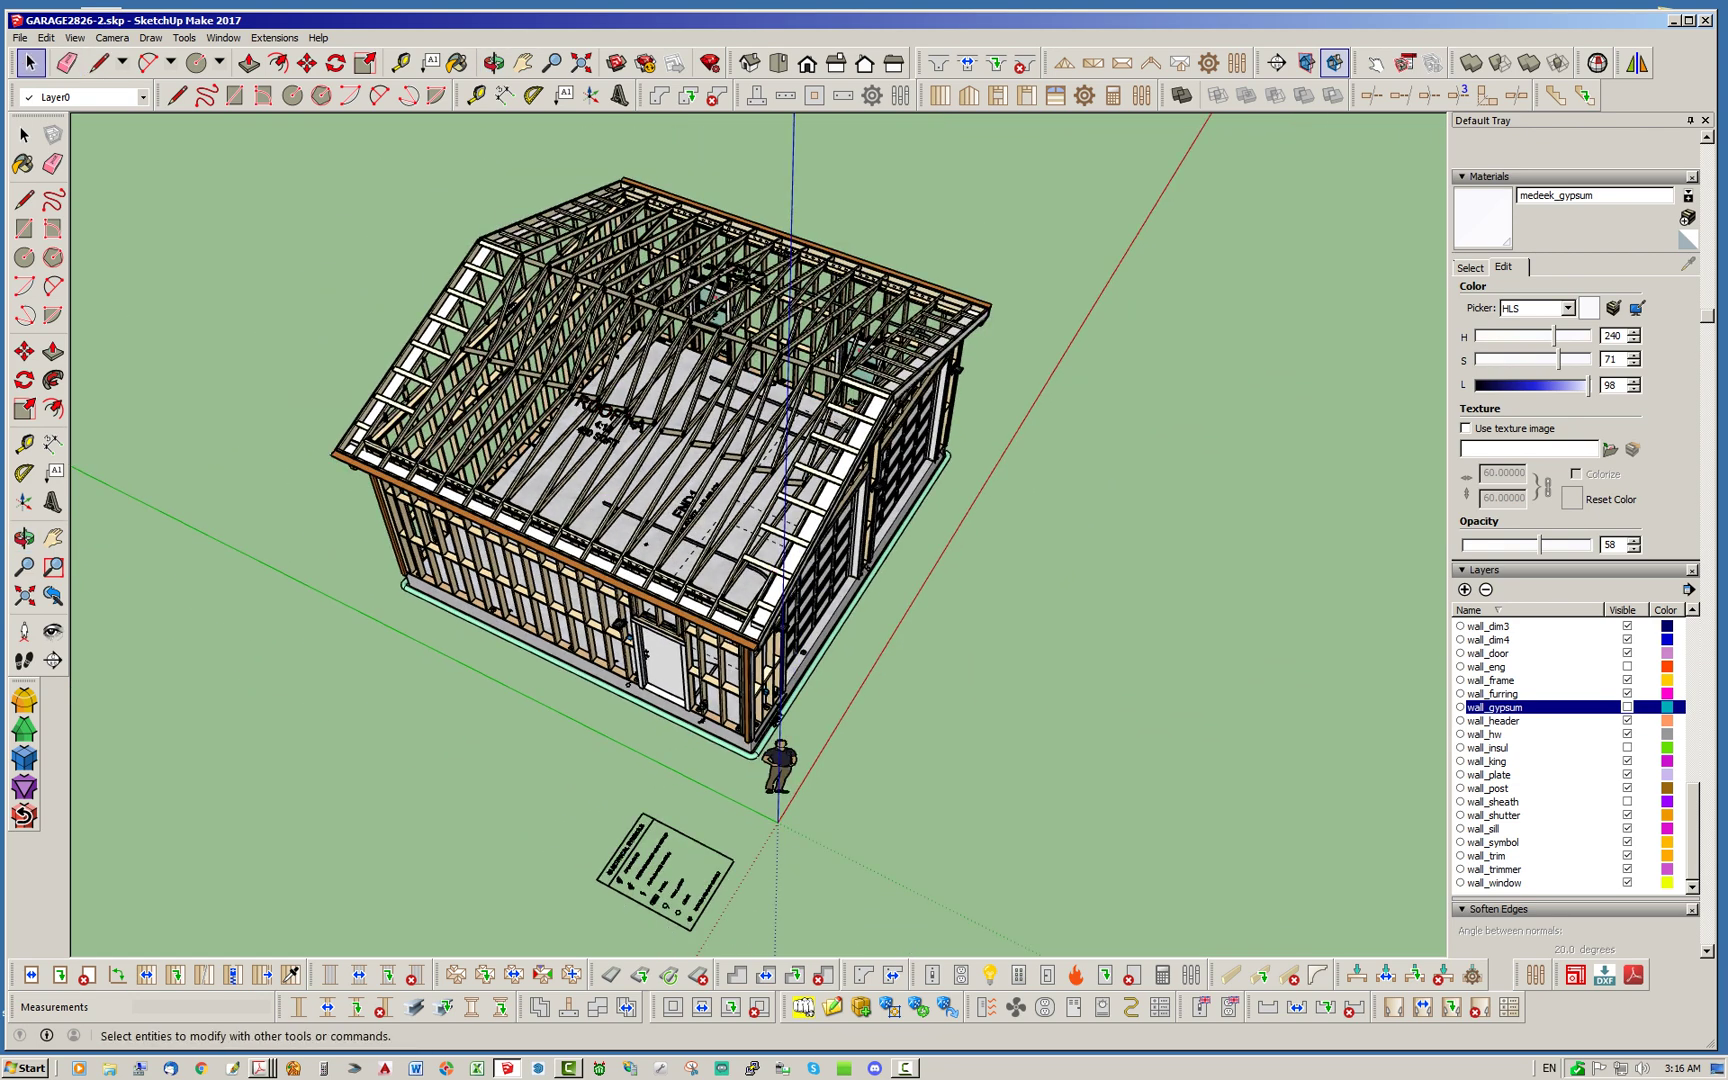
Undo the deletion of the ceiling light near the ROOF1-A label
{"action": "scroll", "coordinate": [648, 388], "scroll_direction": "up", "scroll_amount": 5}
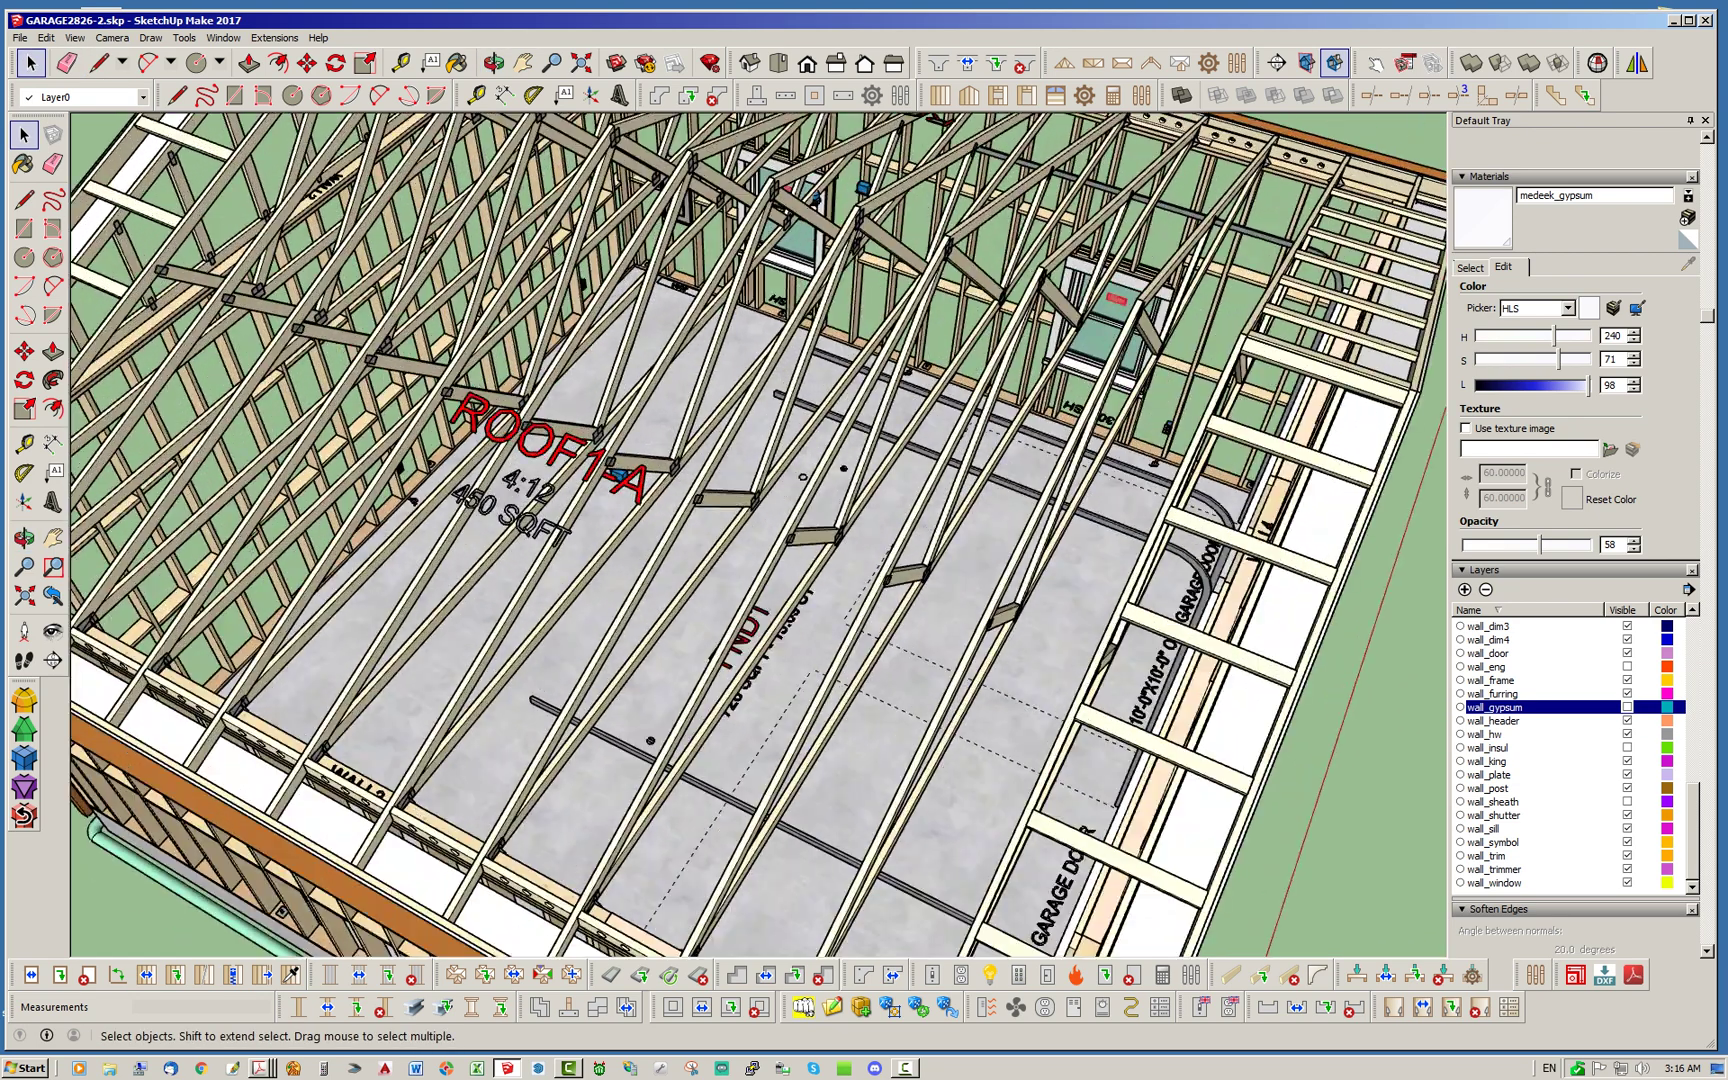
{"action": "middle_click_drag", "start_coordinate": [650, 480], "coordinate": [760, 475]}
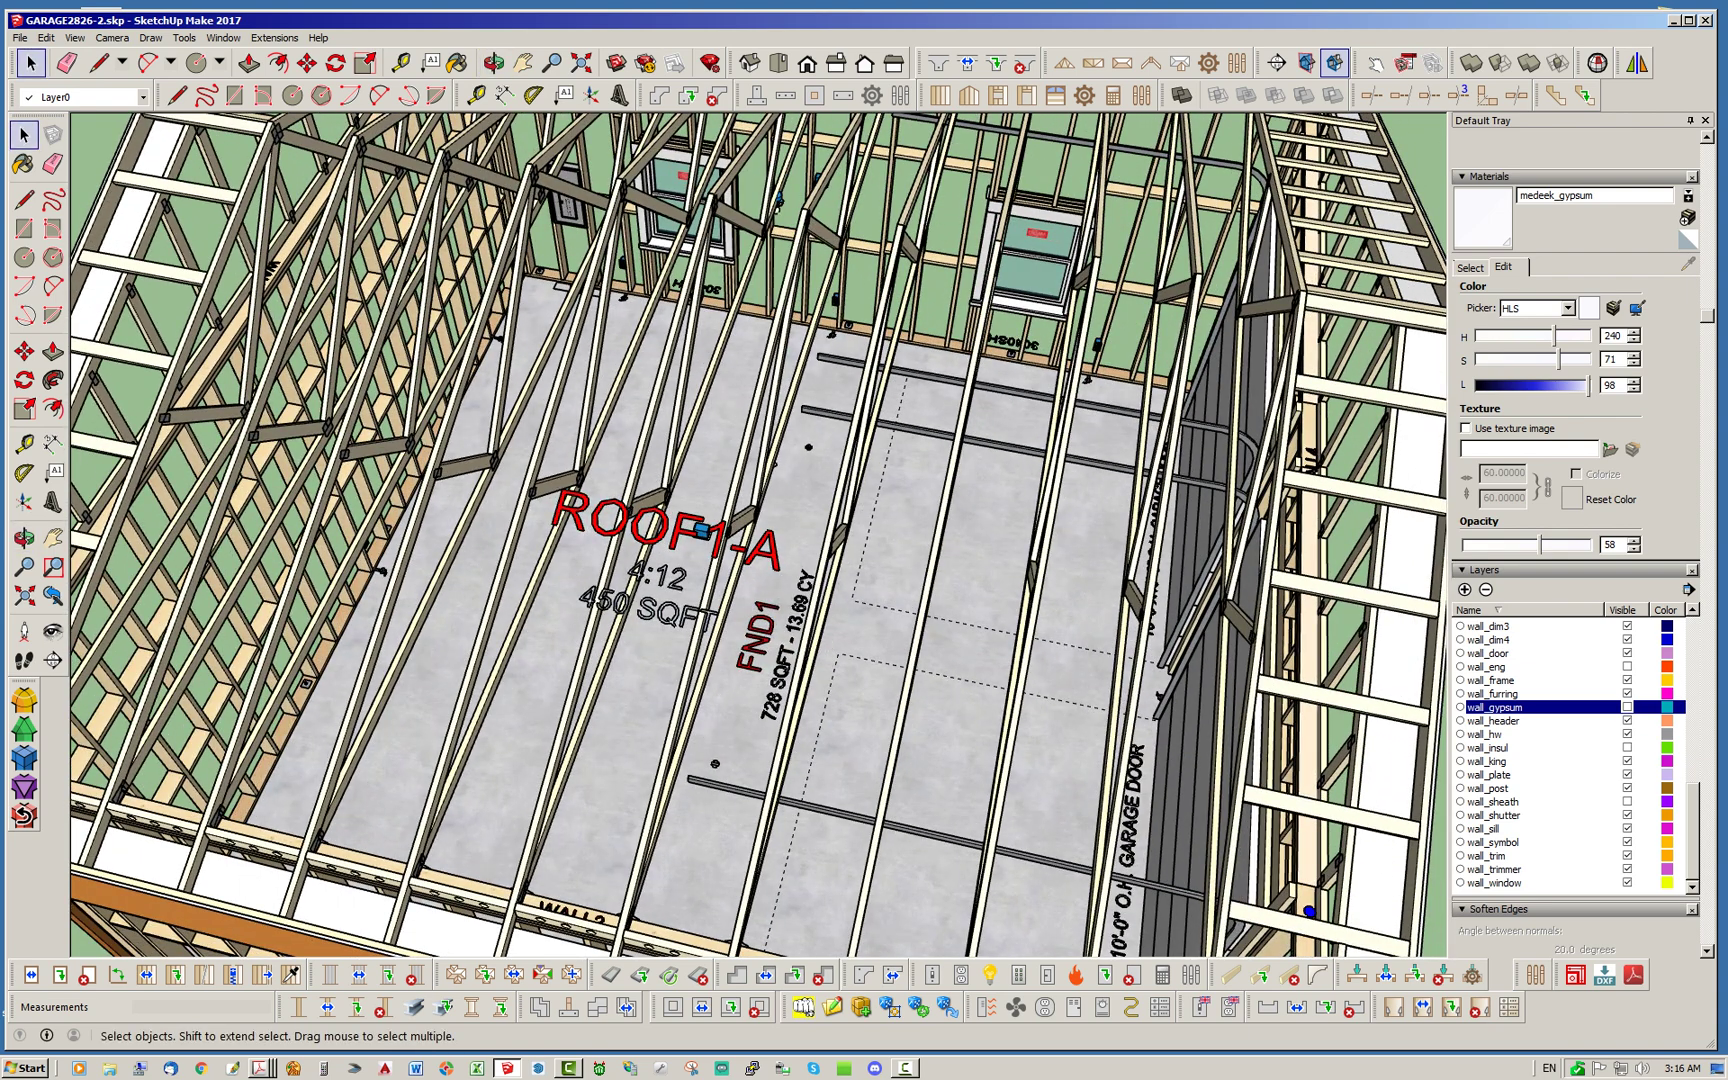
{"action": "left_click", "coordinate": [46, 38]}
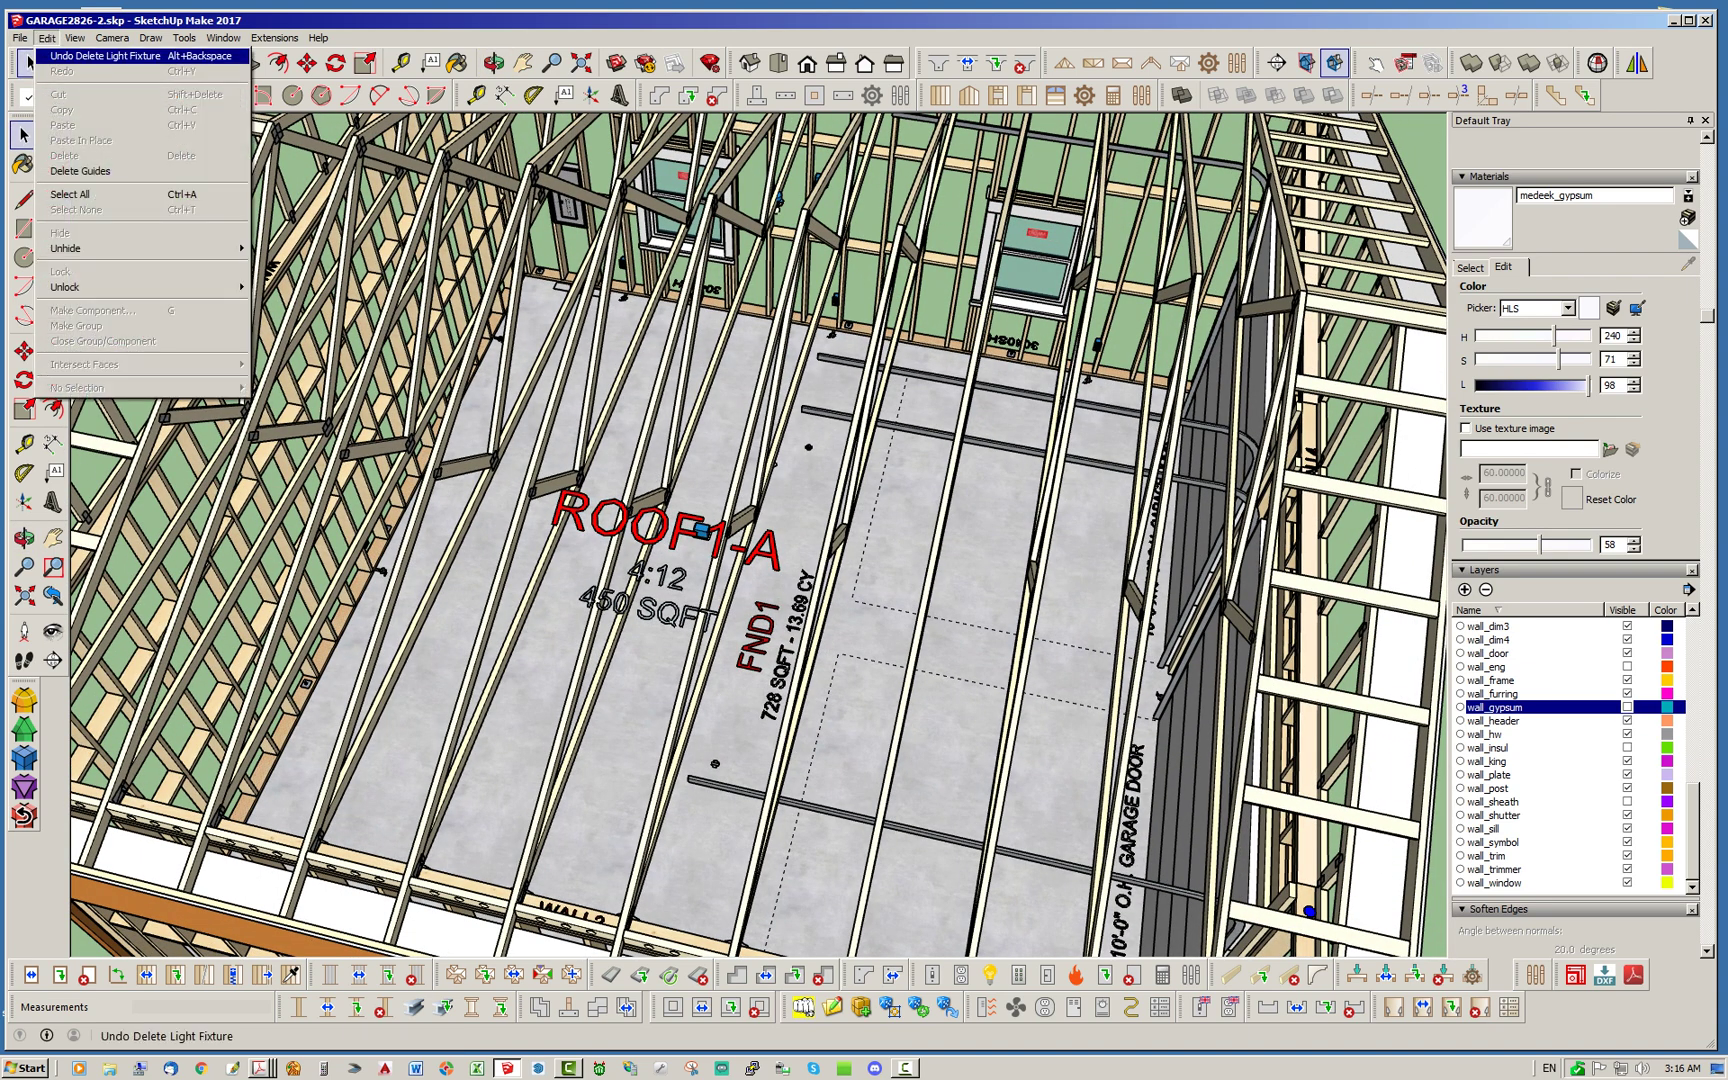
{"action": "left_click", "coordinate": [100, 56]}
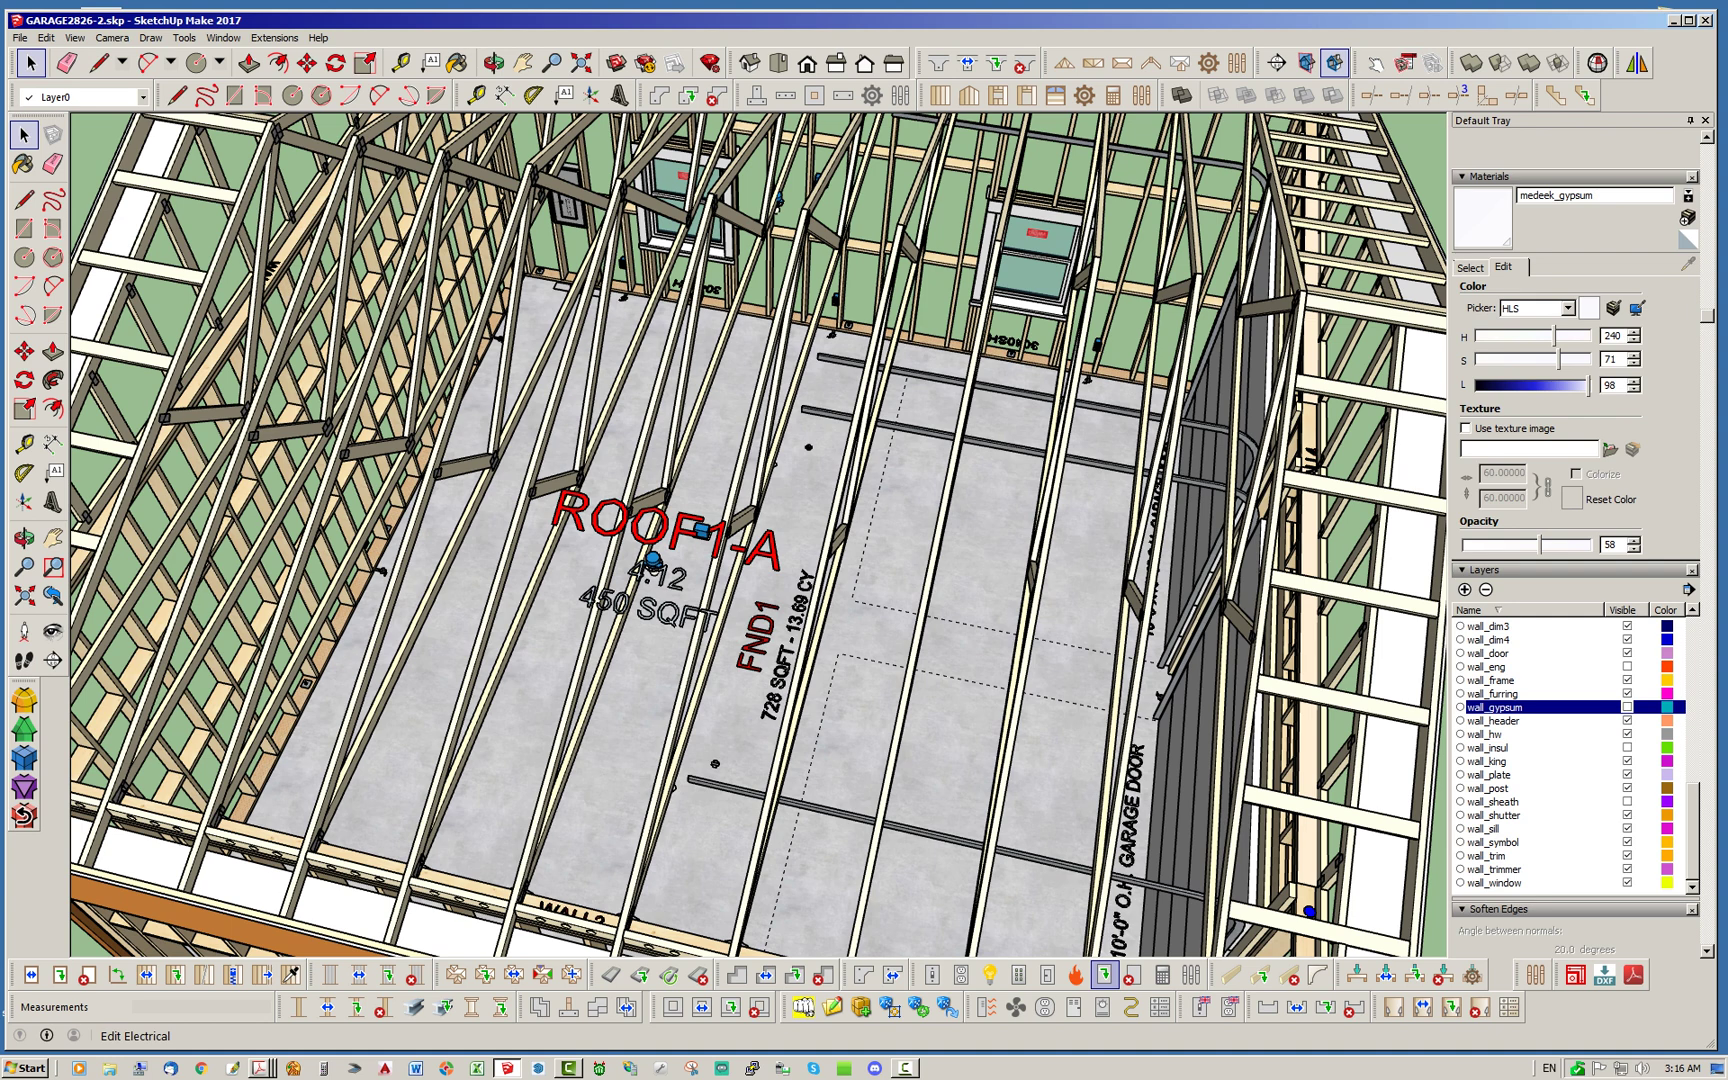
Open the ceiling light near the ROOF1-A label with Edit Electrical and update it to regenerate its floor symbol at the moved position
{"action": "left_click", "coordinate": [1104, 974]}
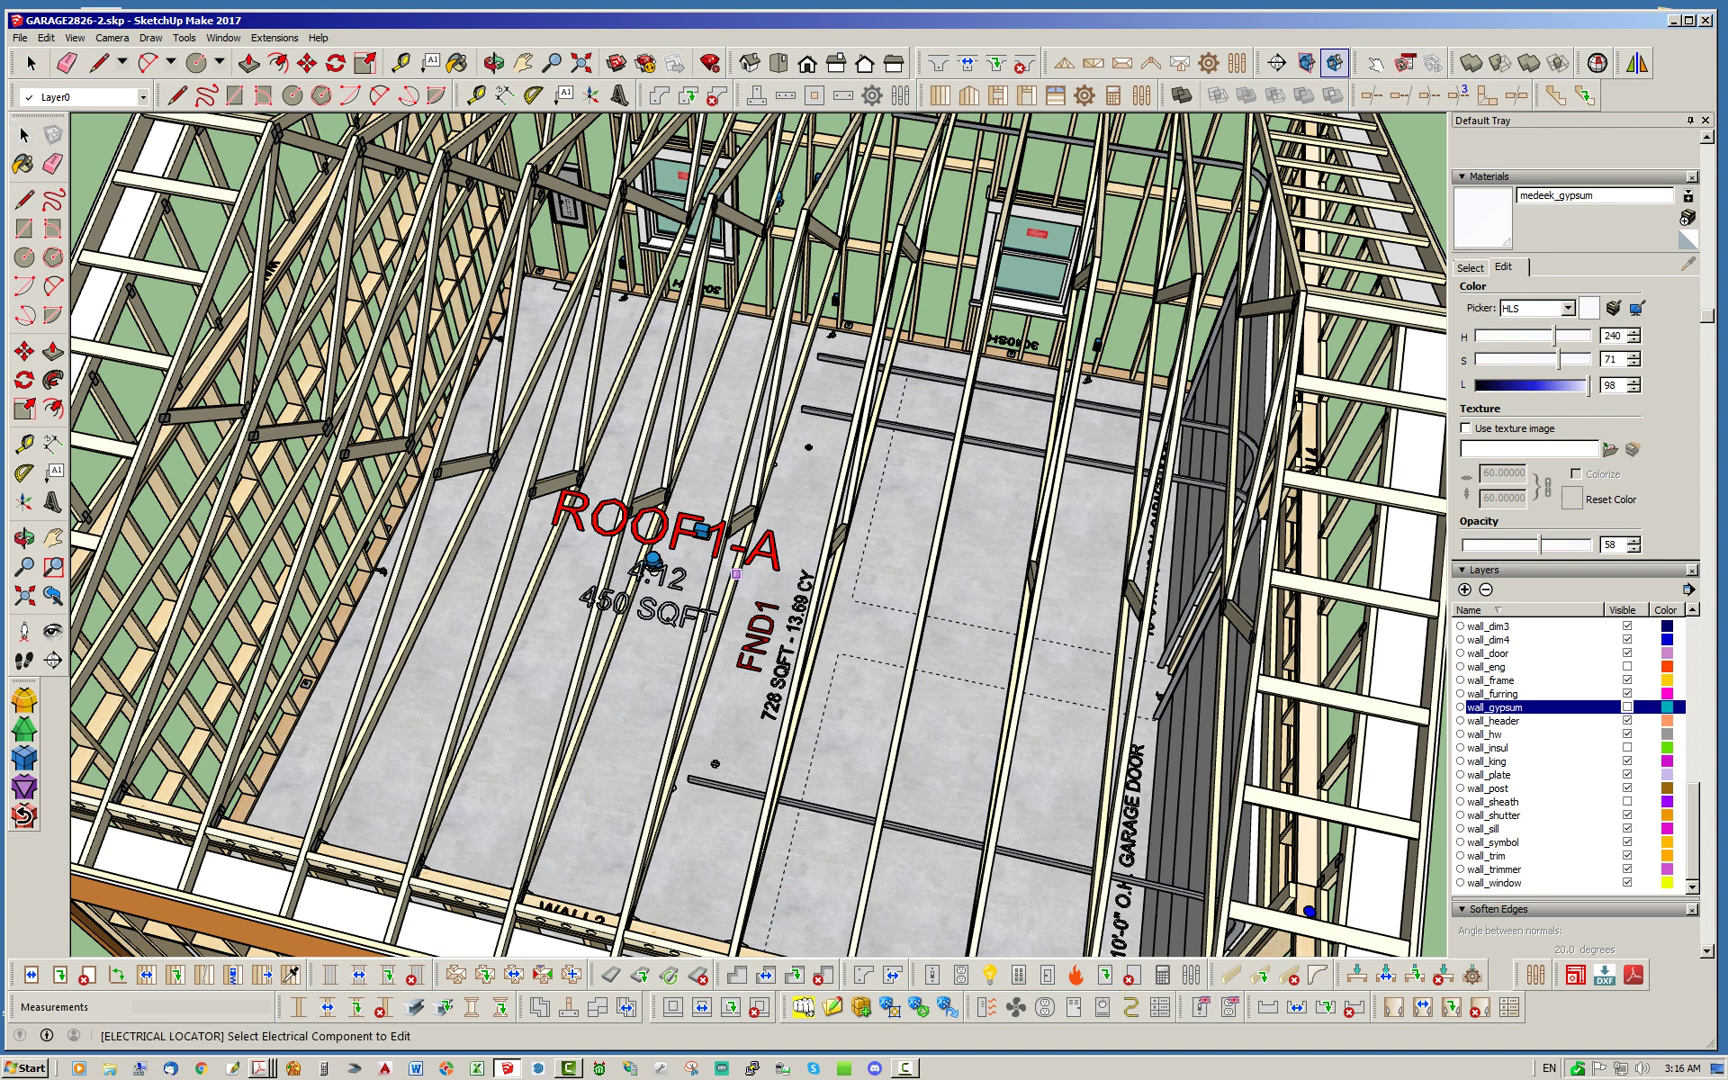
{"action": "left_click", "coordinate": [655, 561]}
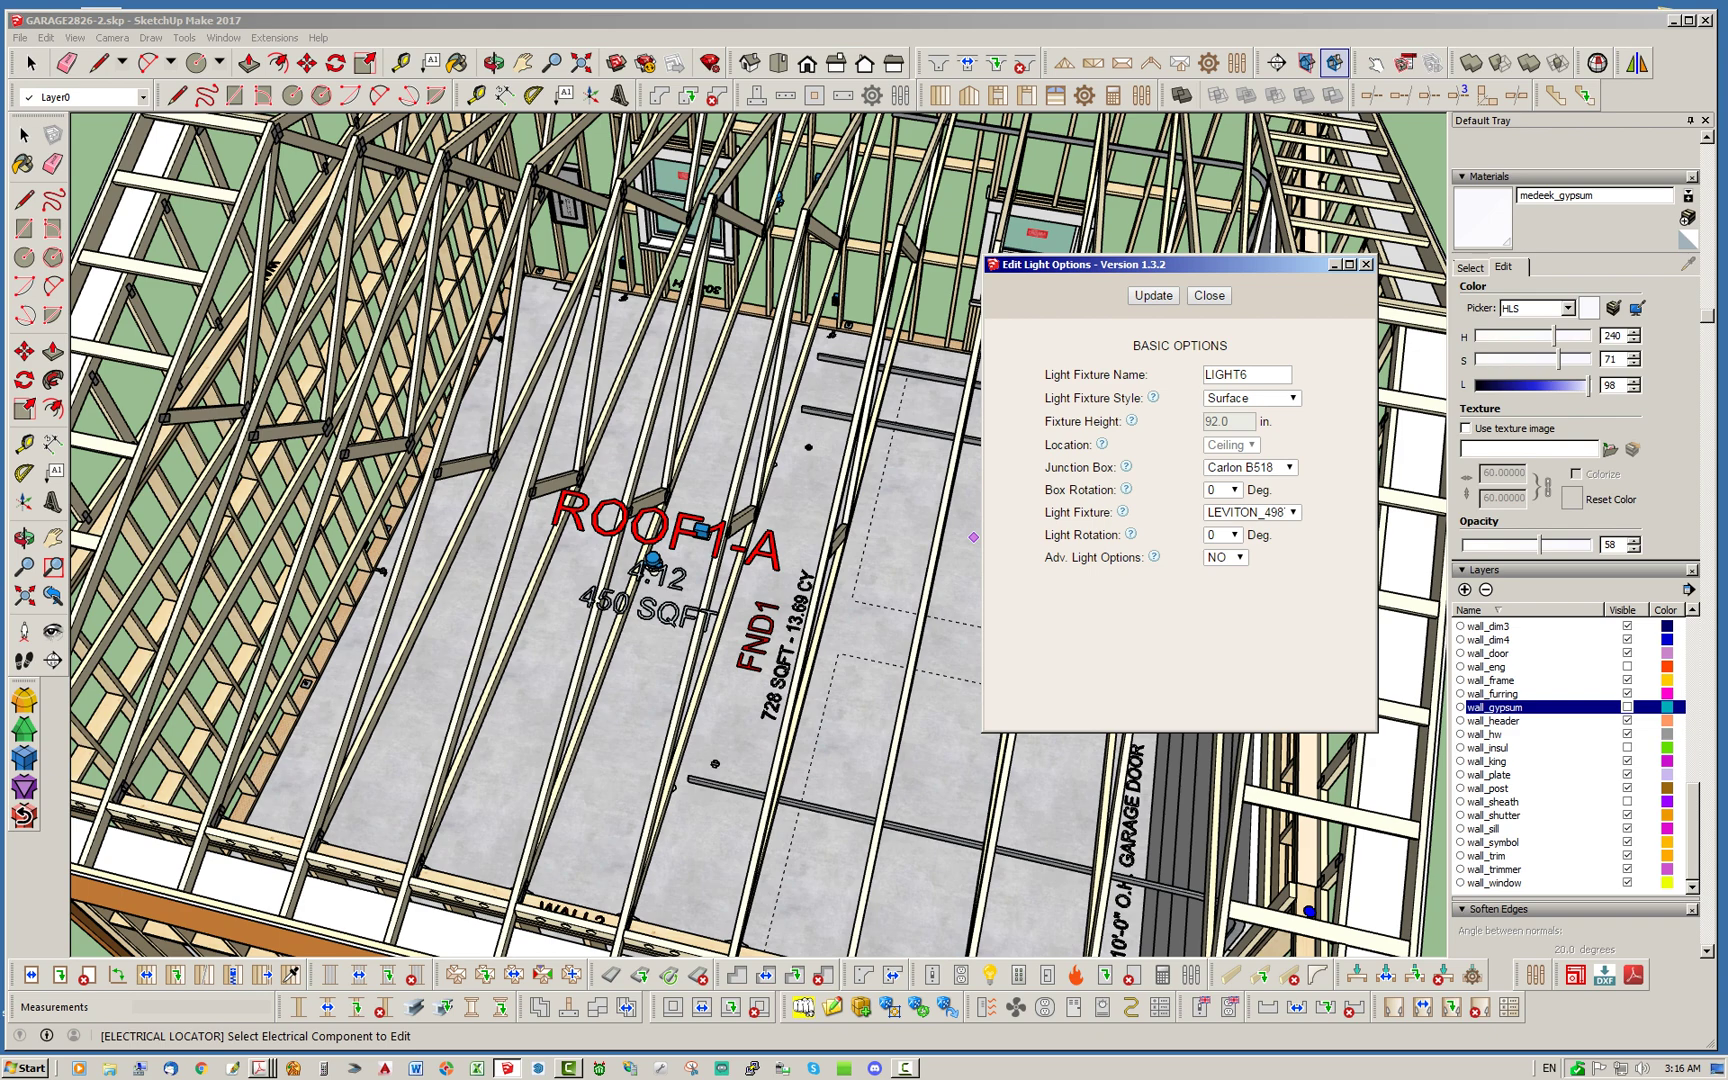
{"action": "middle_click_drag", "start_coordinate": [651, 836], "coordinate": [722, 787]}
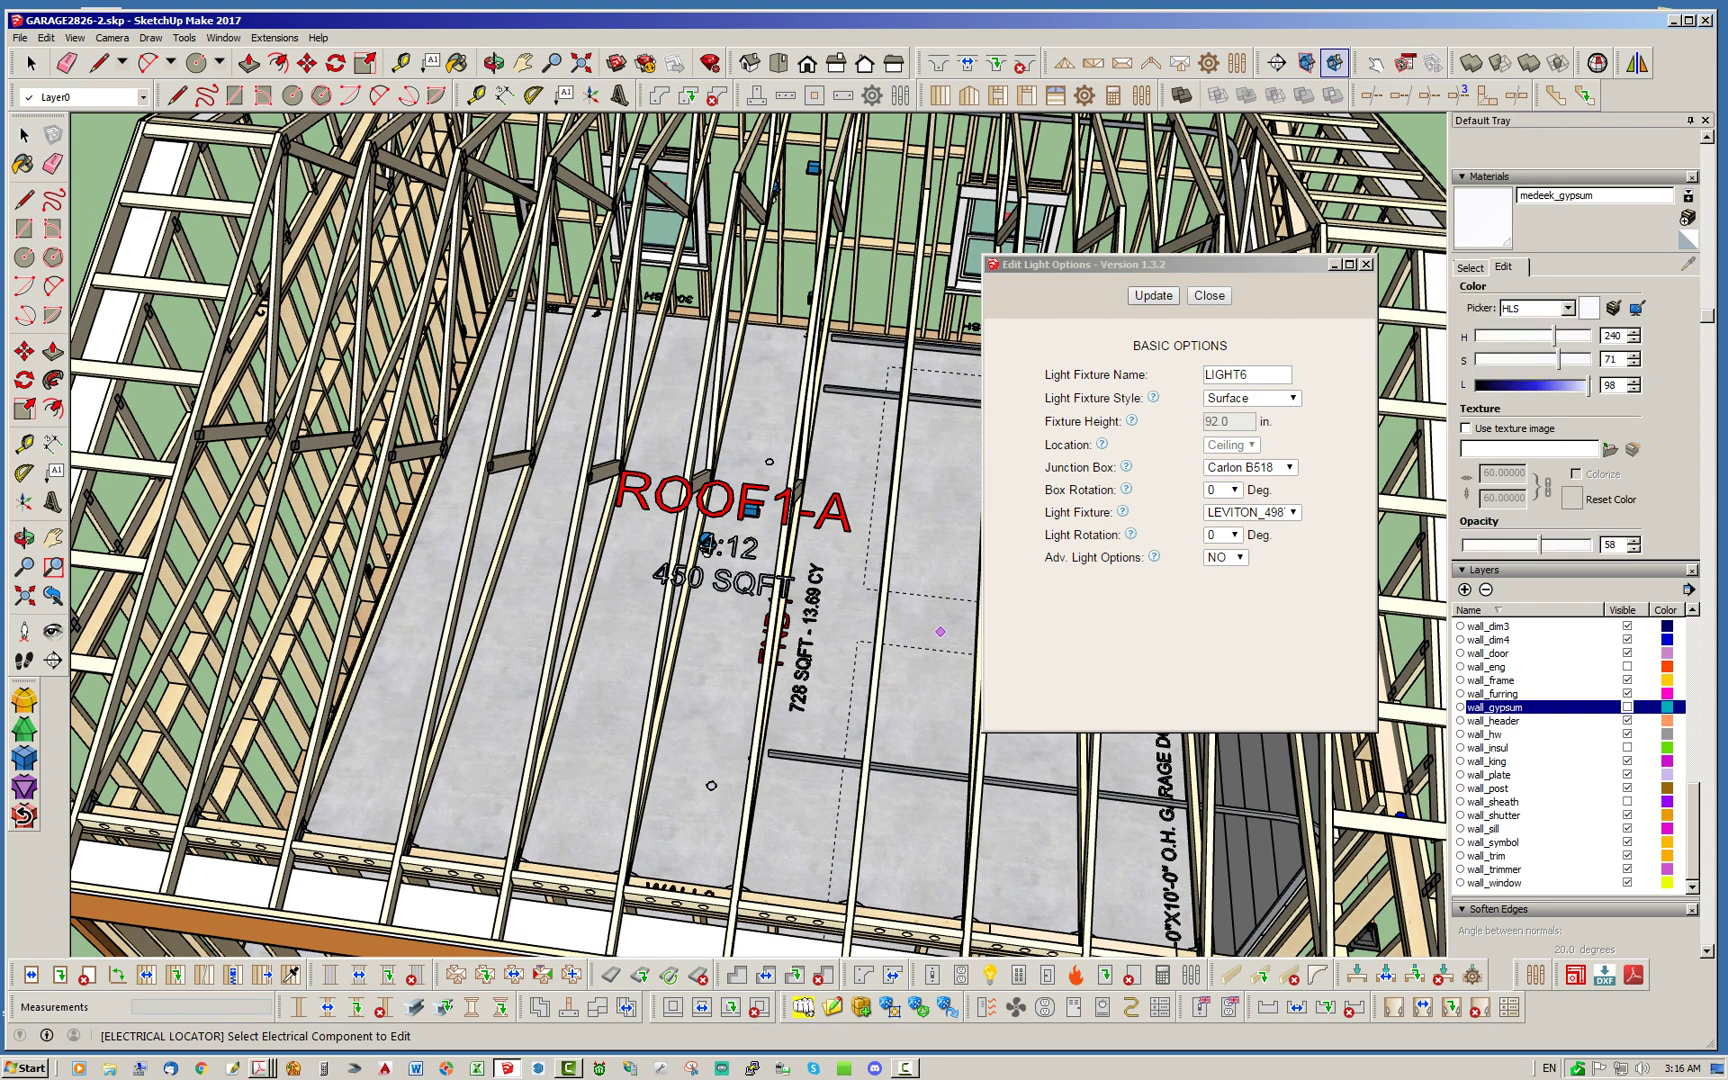
{"action": "left_click", "coordinate": [1153, 295]}
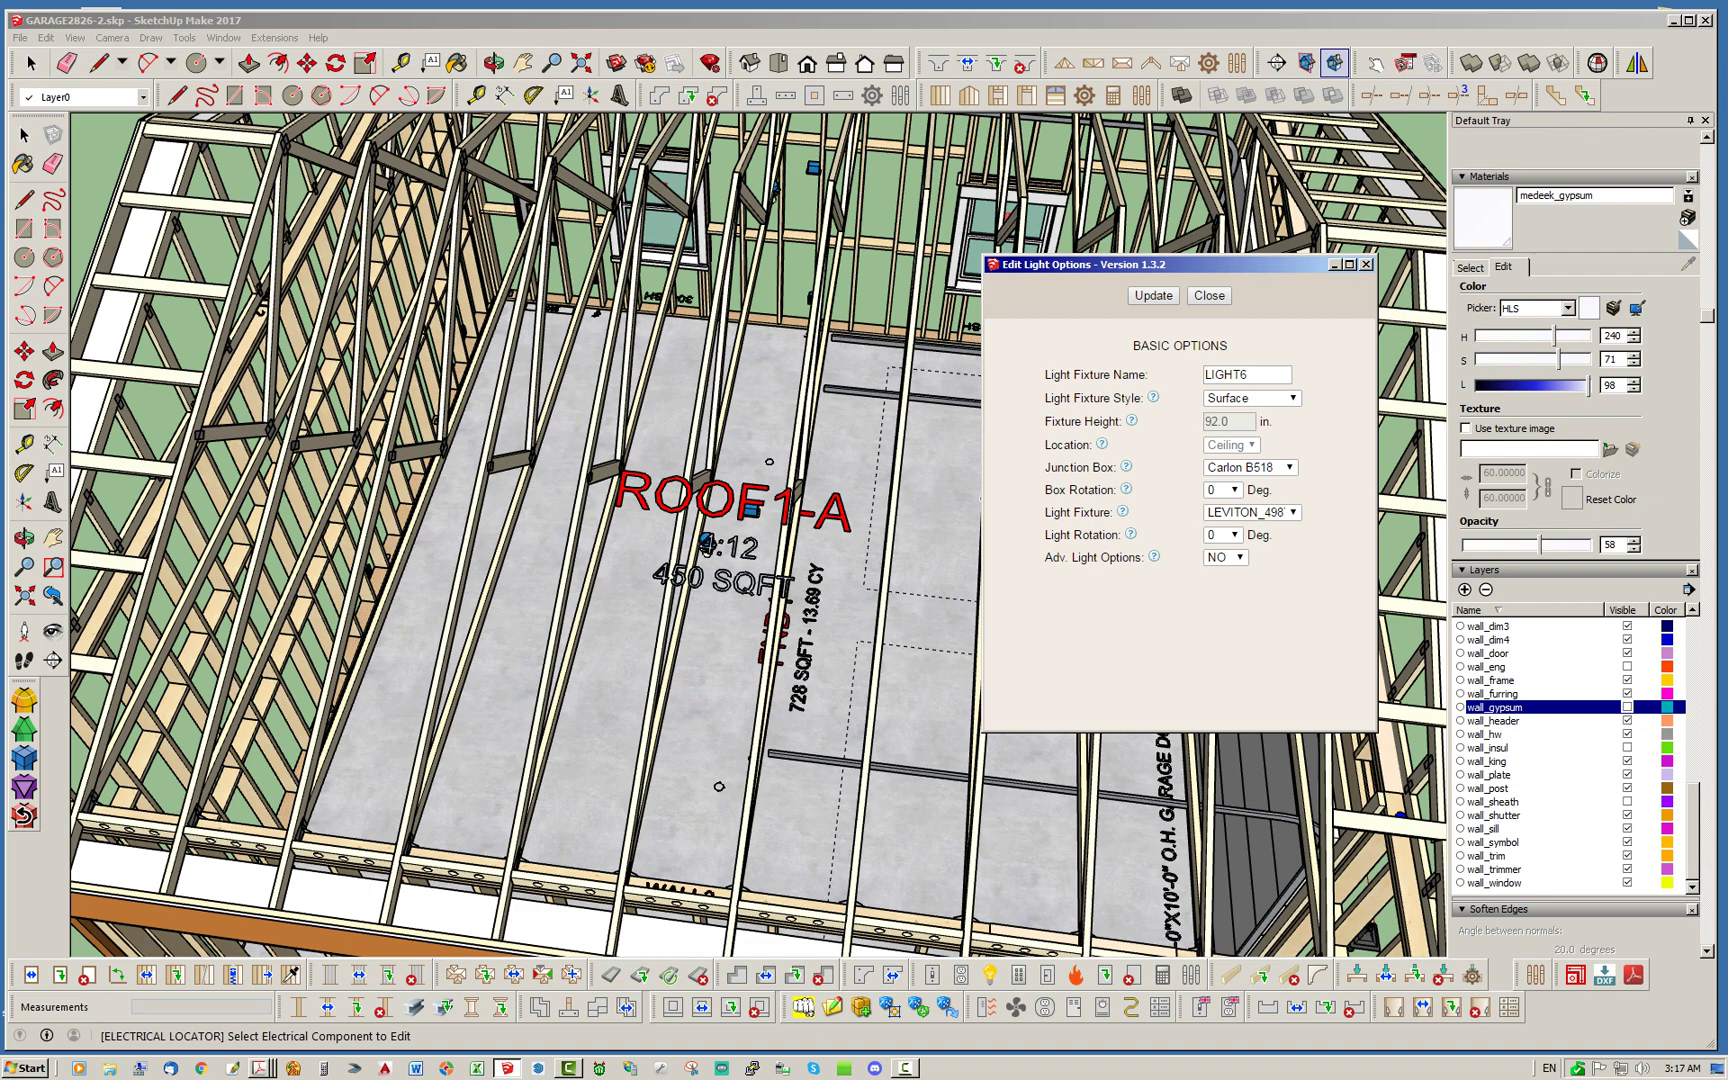
{"action": "scroll", "coordinate": [710, 545], "scroll_direction": "up", "scroll_amount": 10}
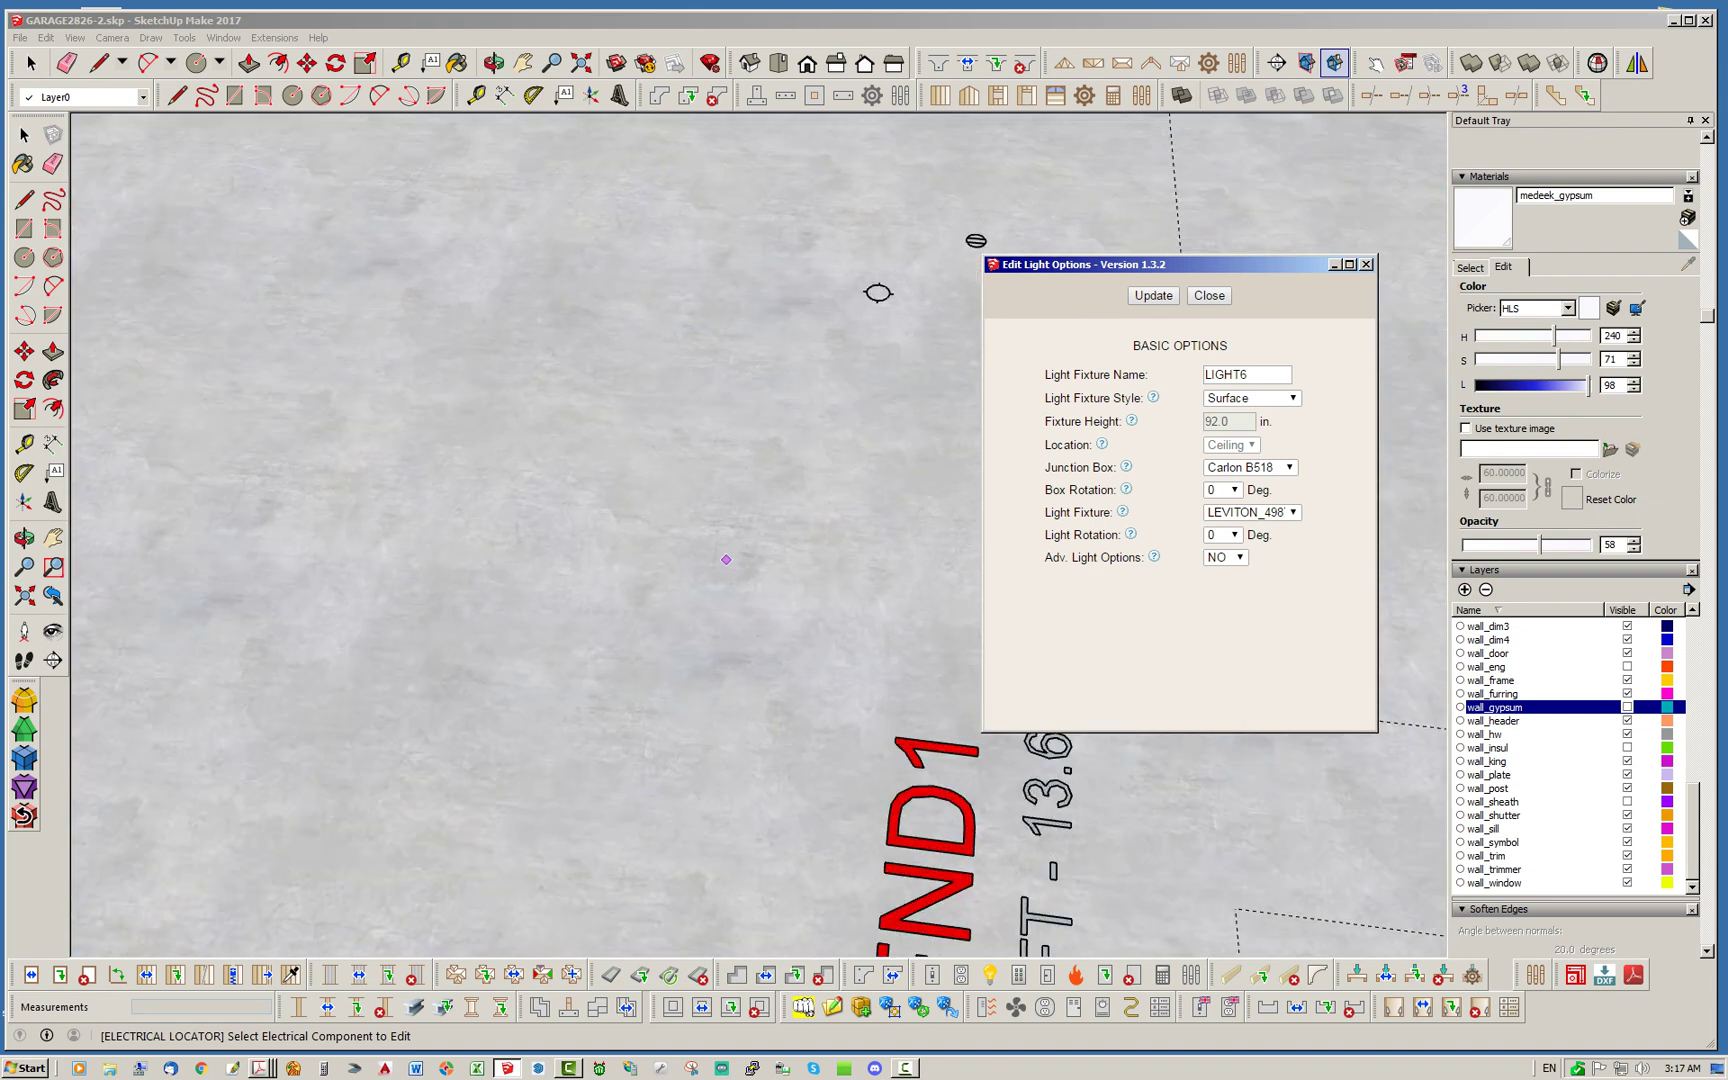
{"action": "middle_click_drag", "start_coordinate": [715, 602], "coordinate": [703, 578]}
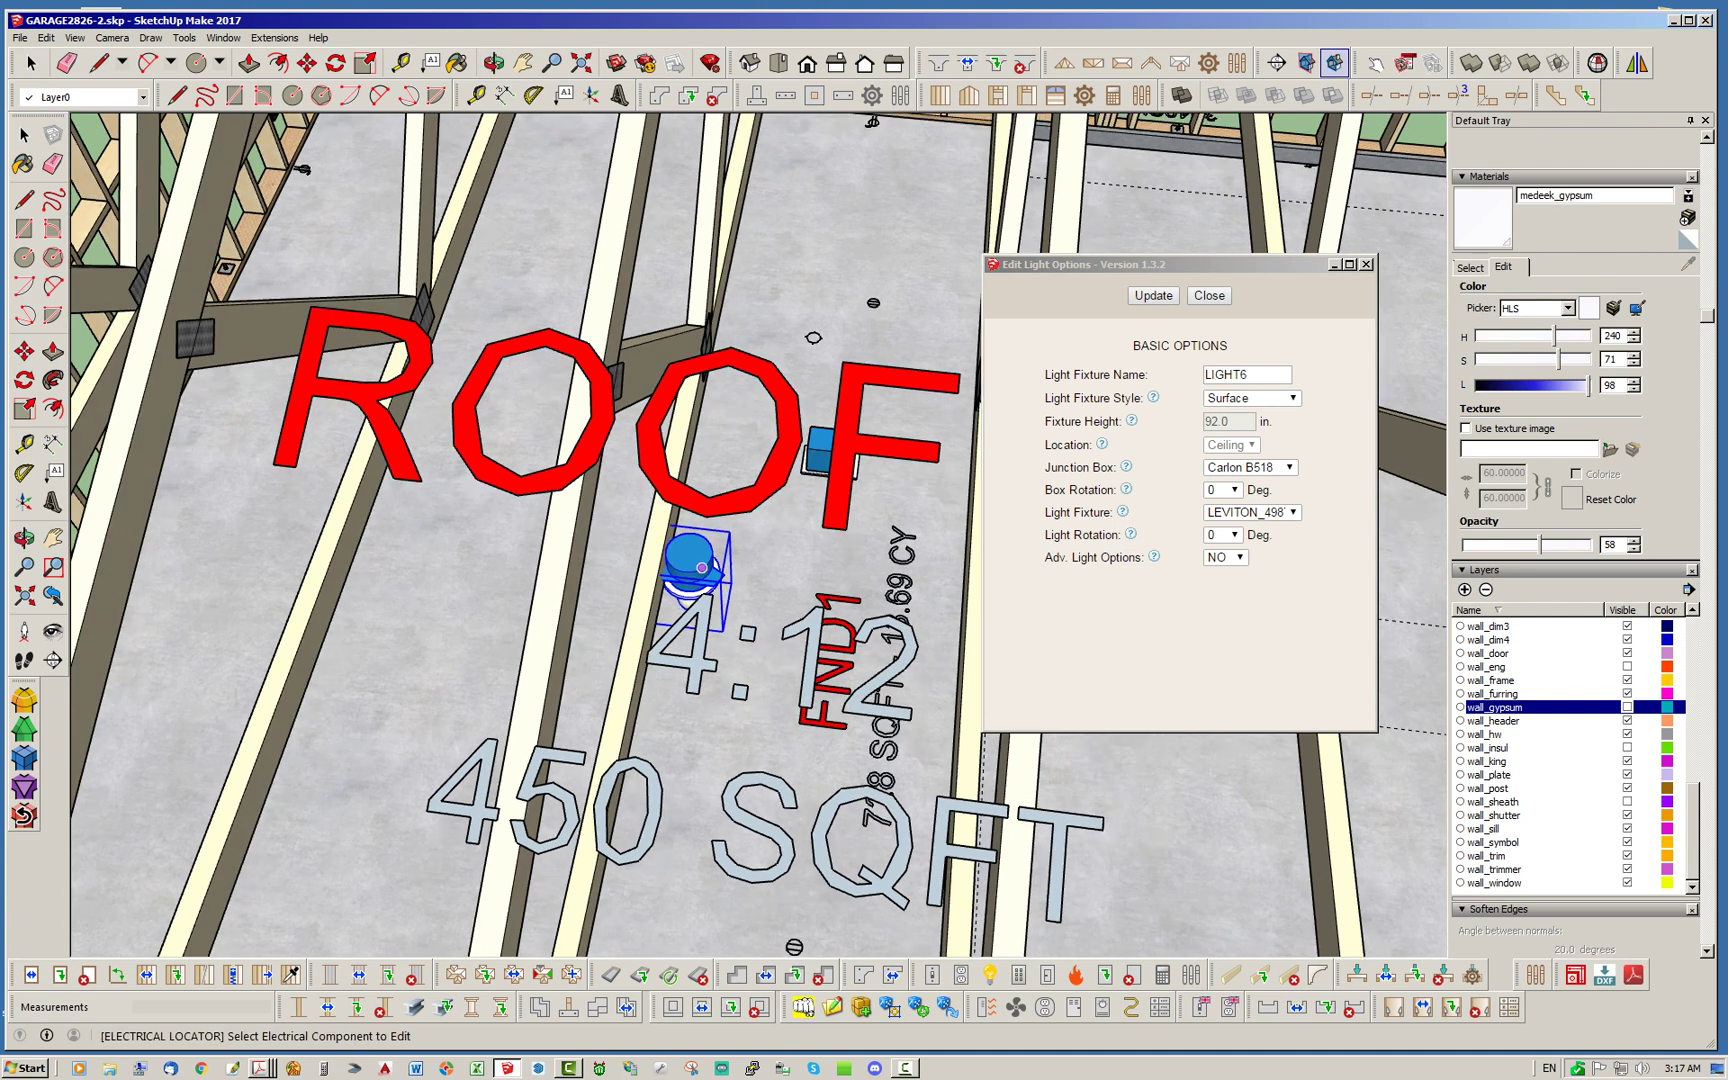
Set the box rotation of the ceiling light near the ROOF1-A label to 90 degrees and update the fixture
{"action": "left_click", "coordinate": [1222, 489]}
{"action": "left_click", "coordinate": [1218, 516]}
{"action": "left_click", "coordinate": [1153, 295]}
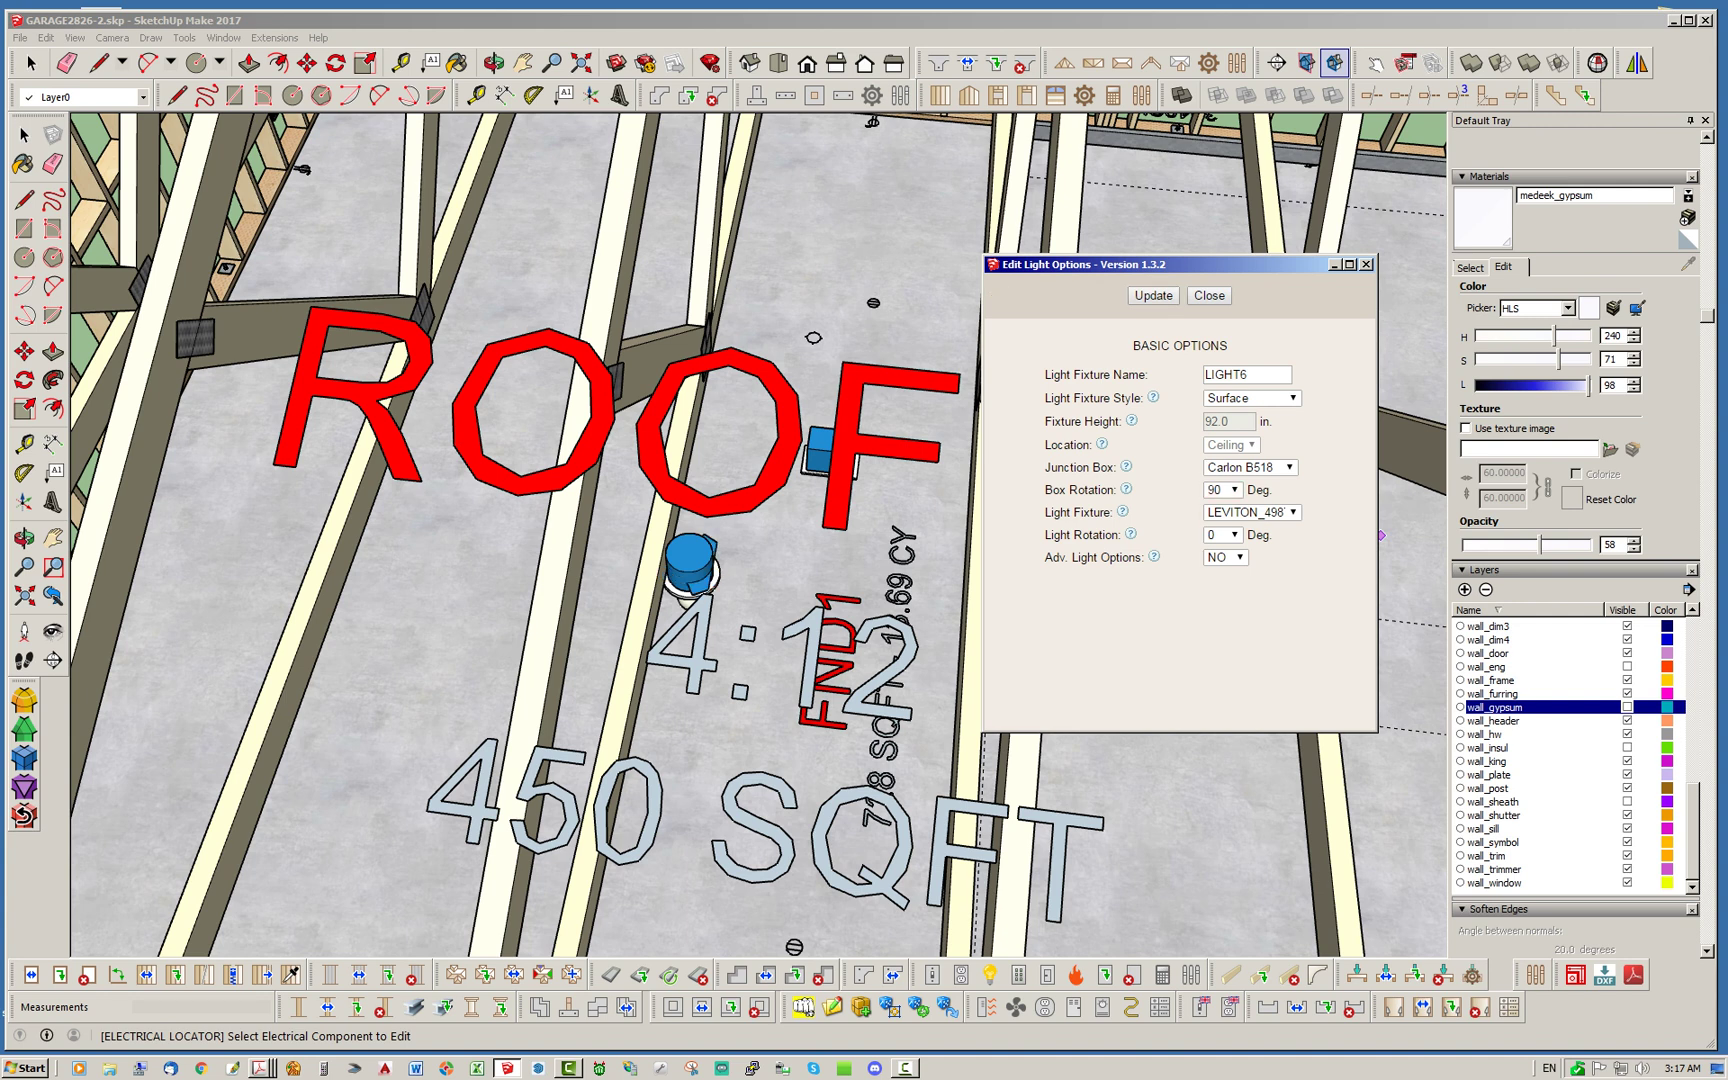
Try light rotations of 270 and 180 degrees on the ROOF1-A ceiling light, settle on 90 degrees, and close its options
{"action": "left_click", "coordinate": [1252, 512]}
{"action": "left_click", "coordinate": [1256, 562]}
{"action": "left_click", "coordinate": [1222, 534]}
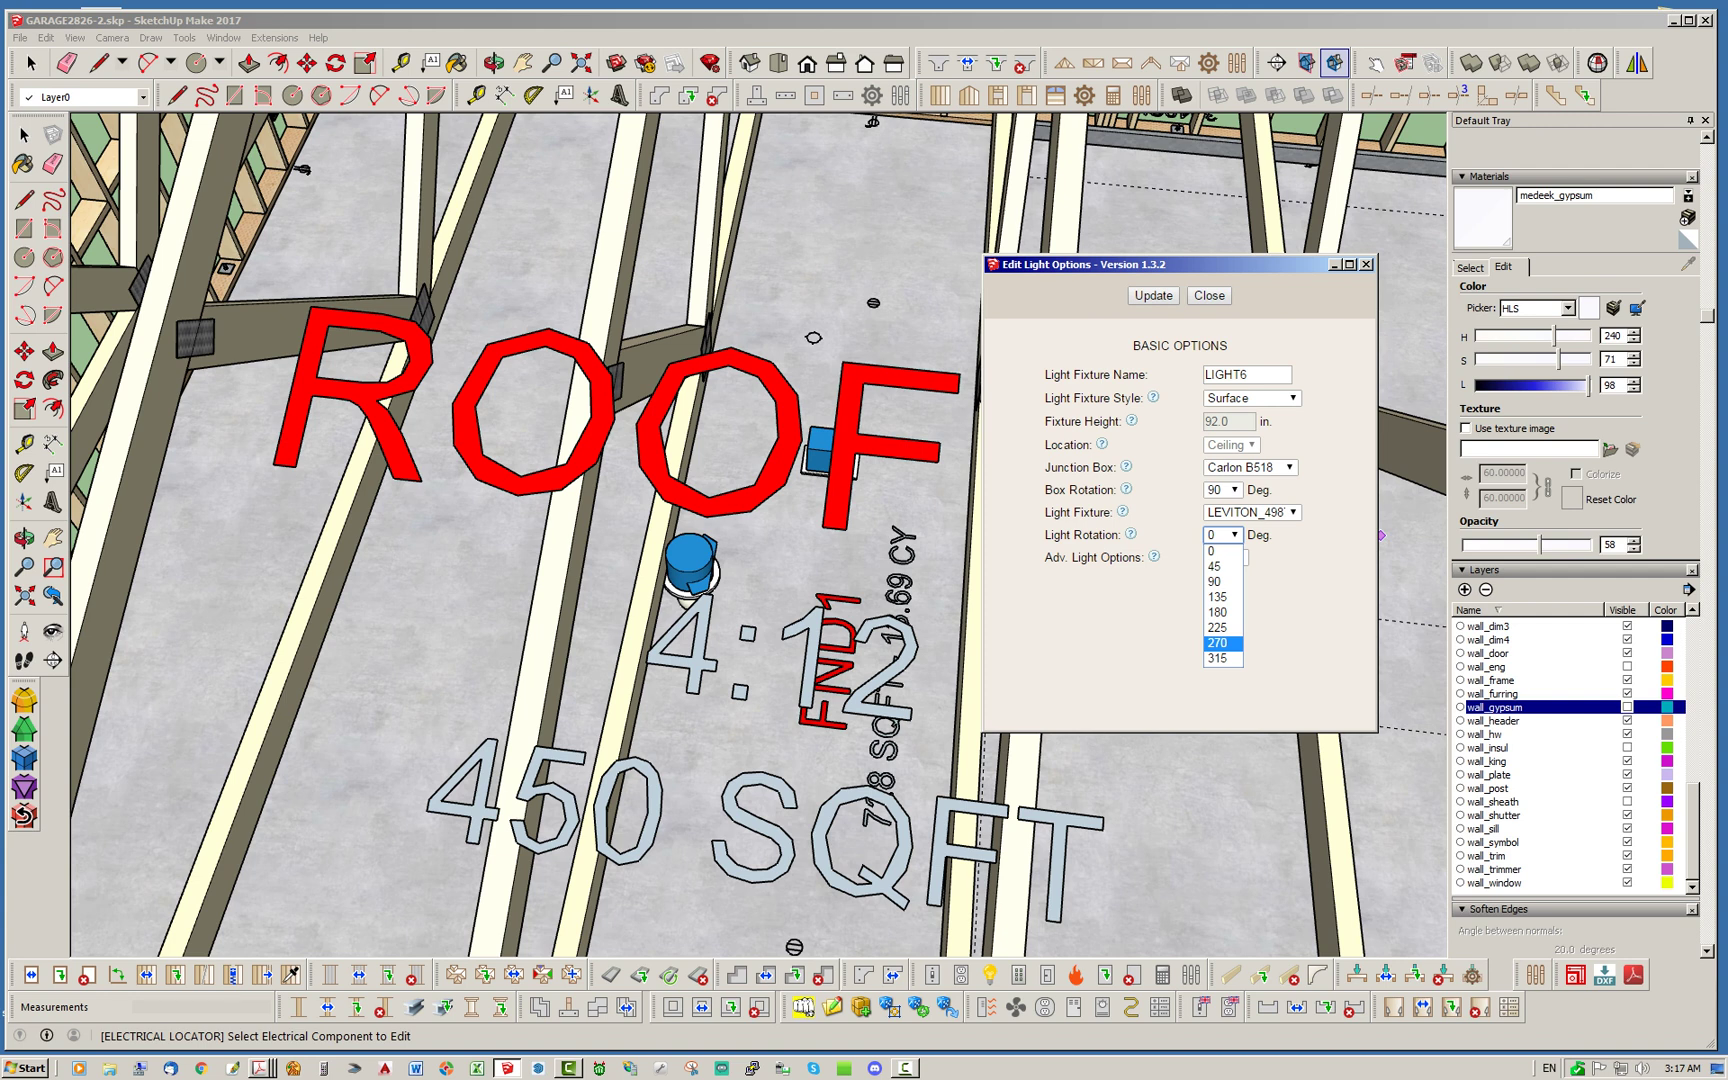
{"action": "left_click", "coordinate": [1217, 642]}
{"action": "left_click", "coordinate": [1153, 295]}
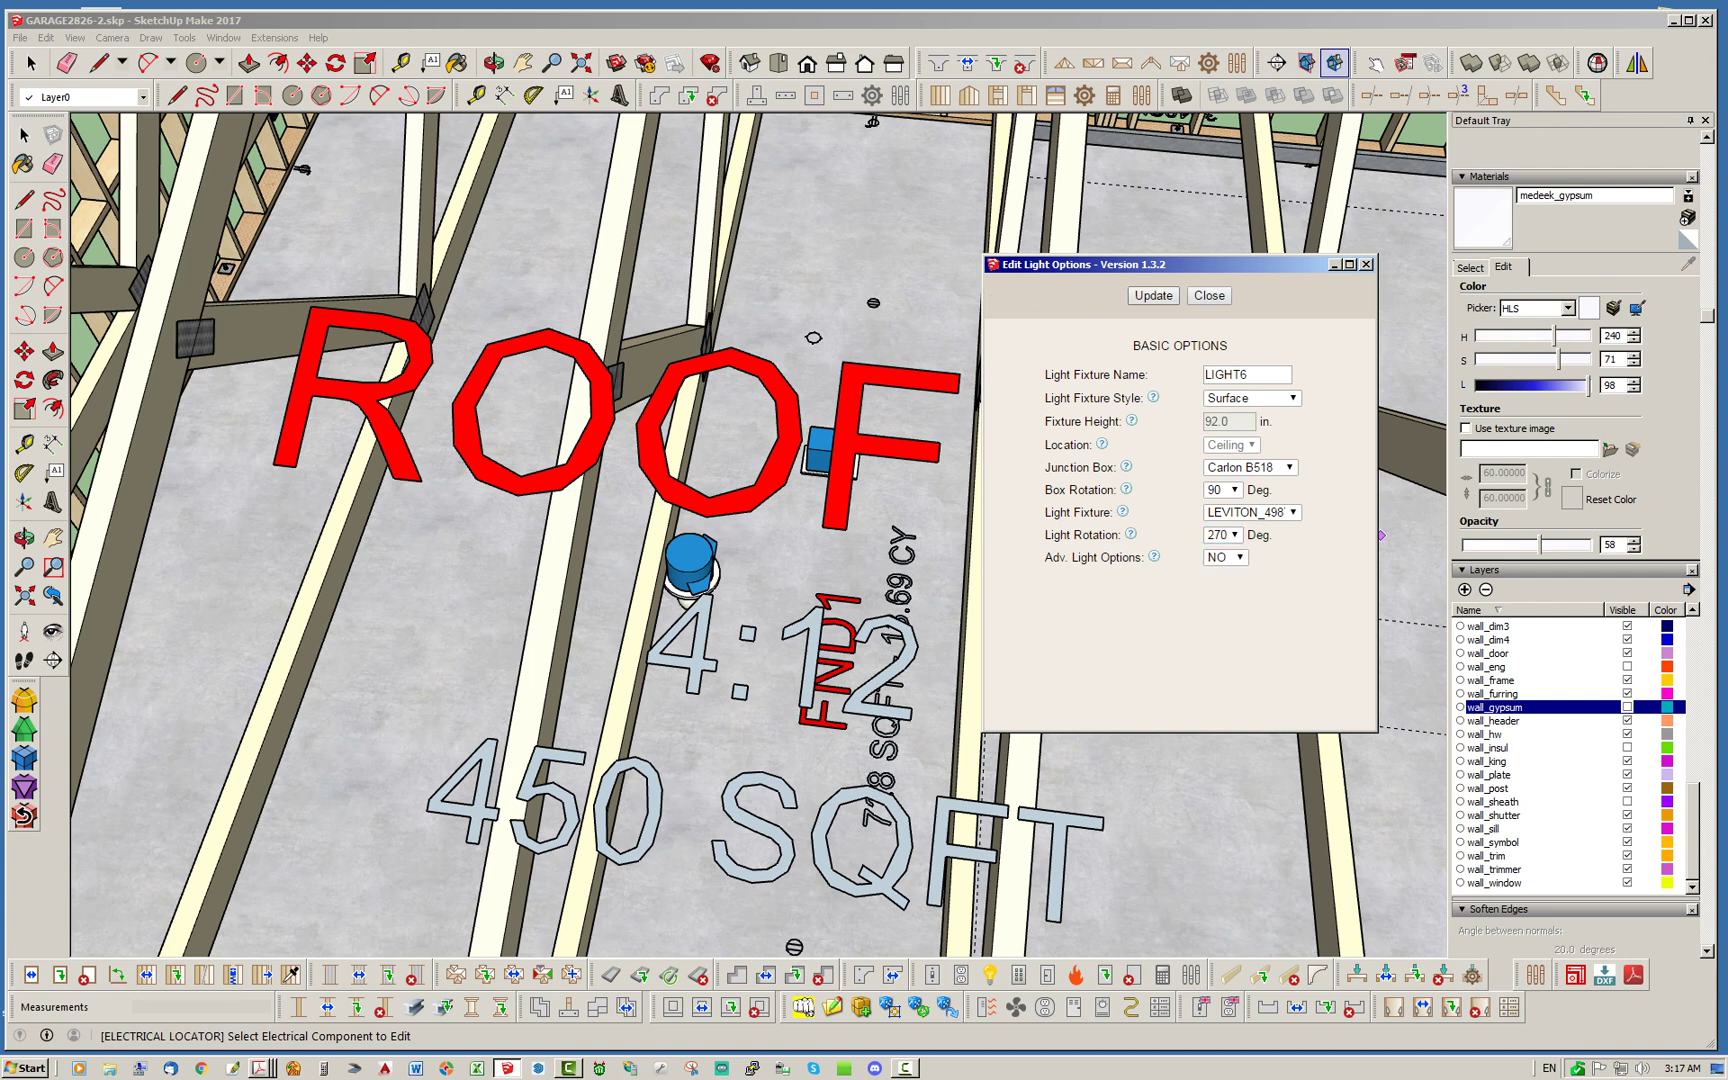
{"action": "left_click", "coordinate": [1153, 295]}
{"action": "left_click", "coordinate": [1234, 535]}
{"action": "left_click", "coordinate": [1218, 612]}
{"action": "left_click", "coordinate": [1153, 295]}
{"action": "left_click", "coordinate": [1234, 535]}
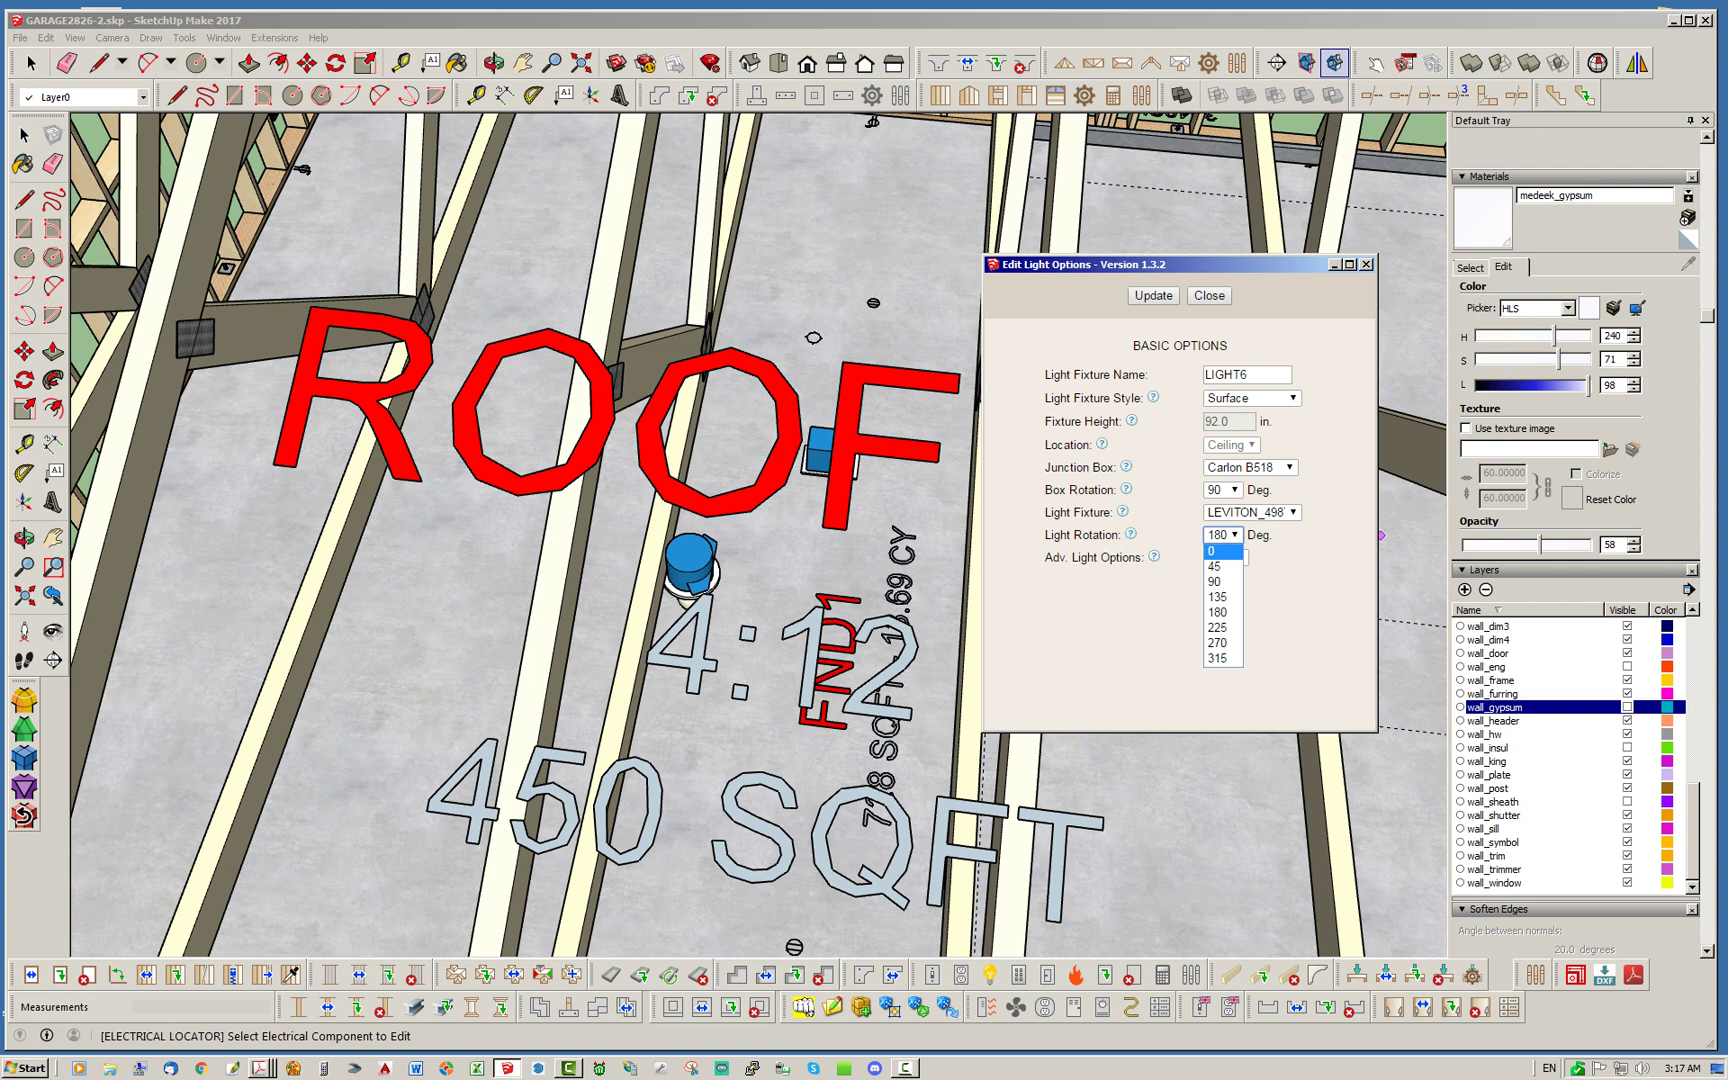
{"action": "left_click", "coordinate": [1218, 581]}
{"action": "left_click", "coordinate": [1153, 295]}
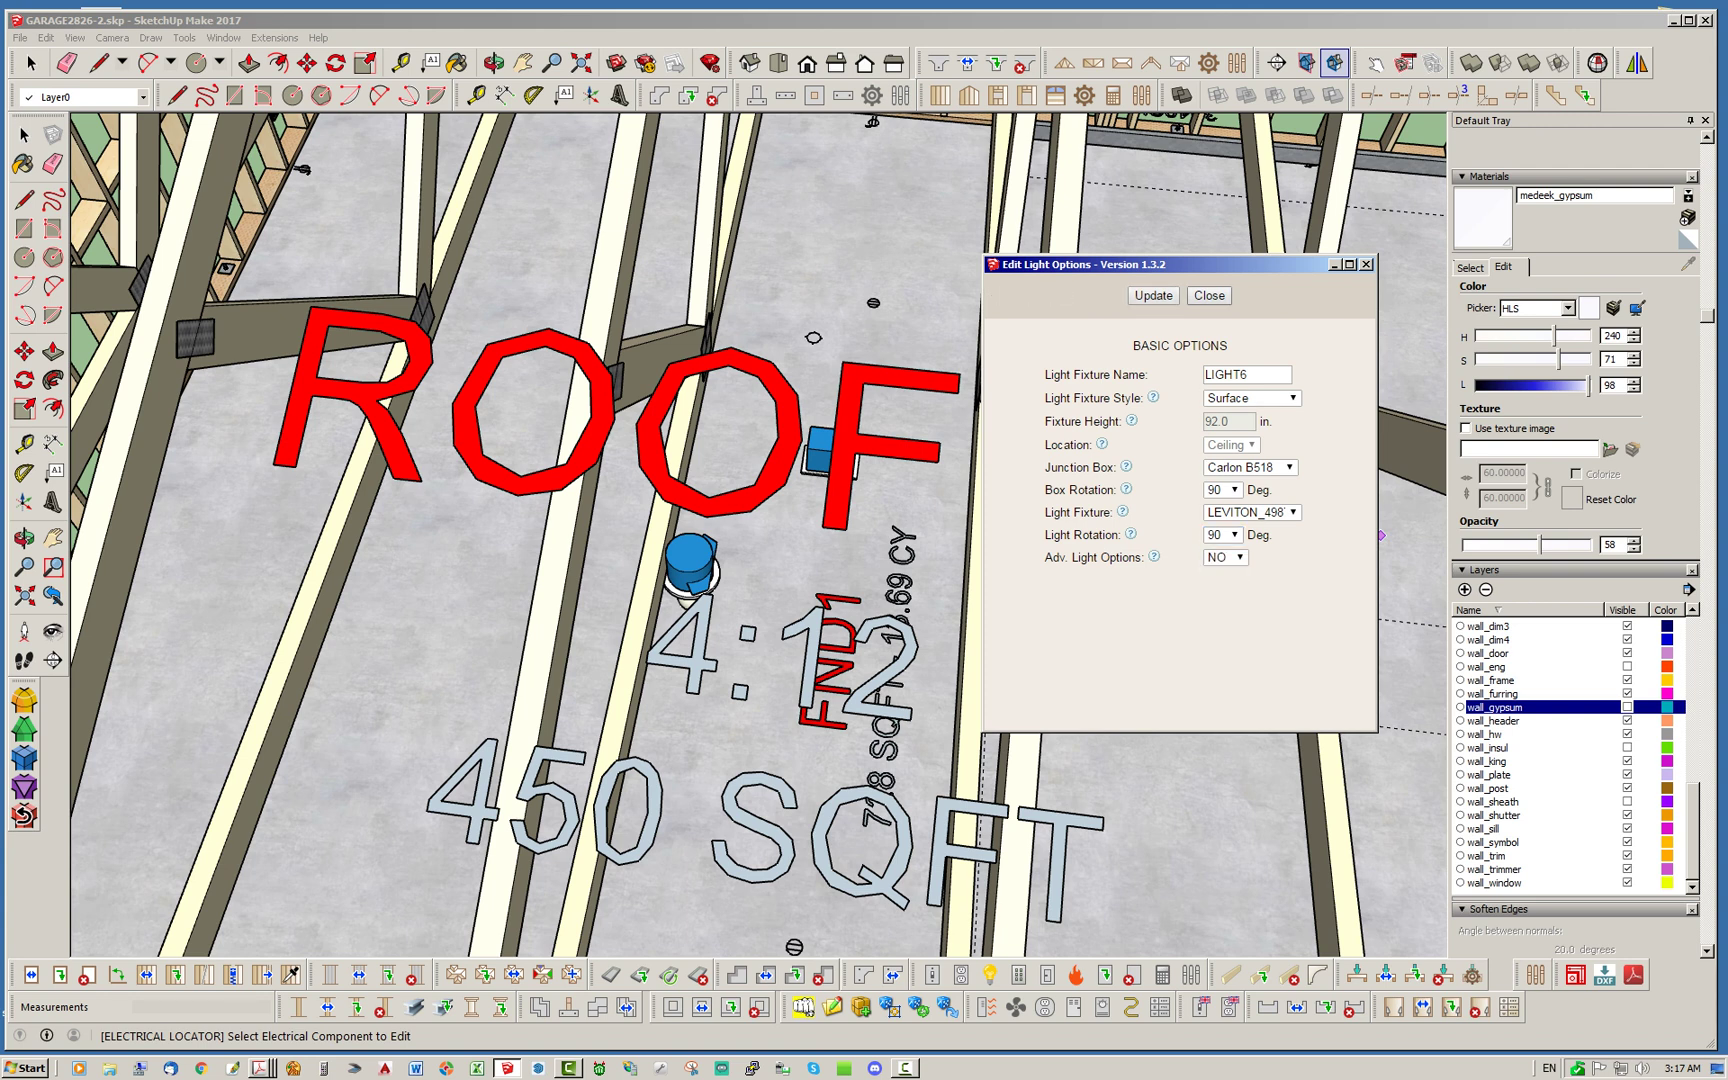
{"action": "left_click", "coordinate": [1209, 296]}
{"action": "scroll", "coordinate": [887, 521], "scroll_direction": "down", "scroll_amount": 7}
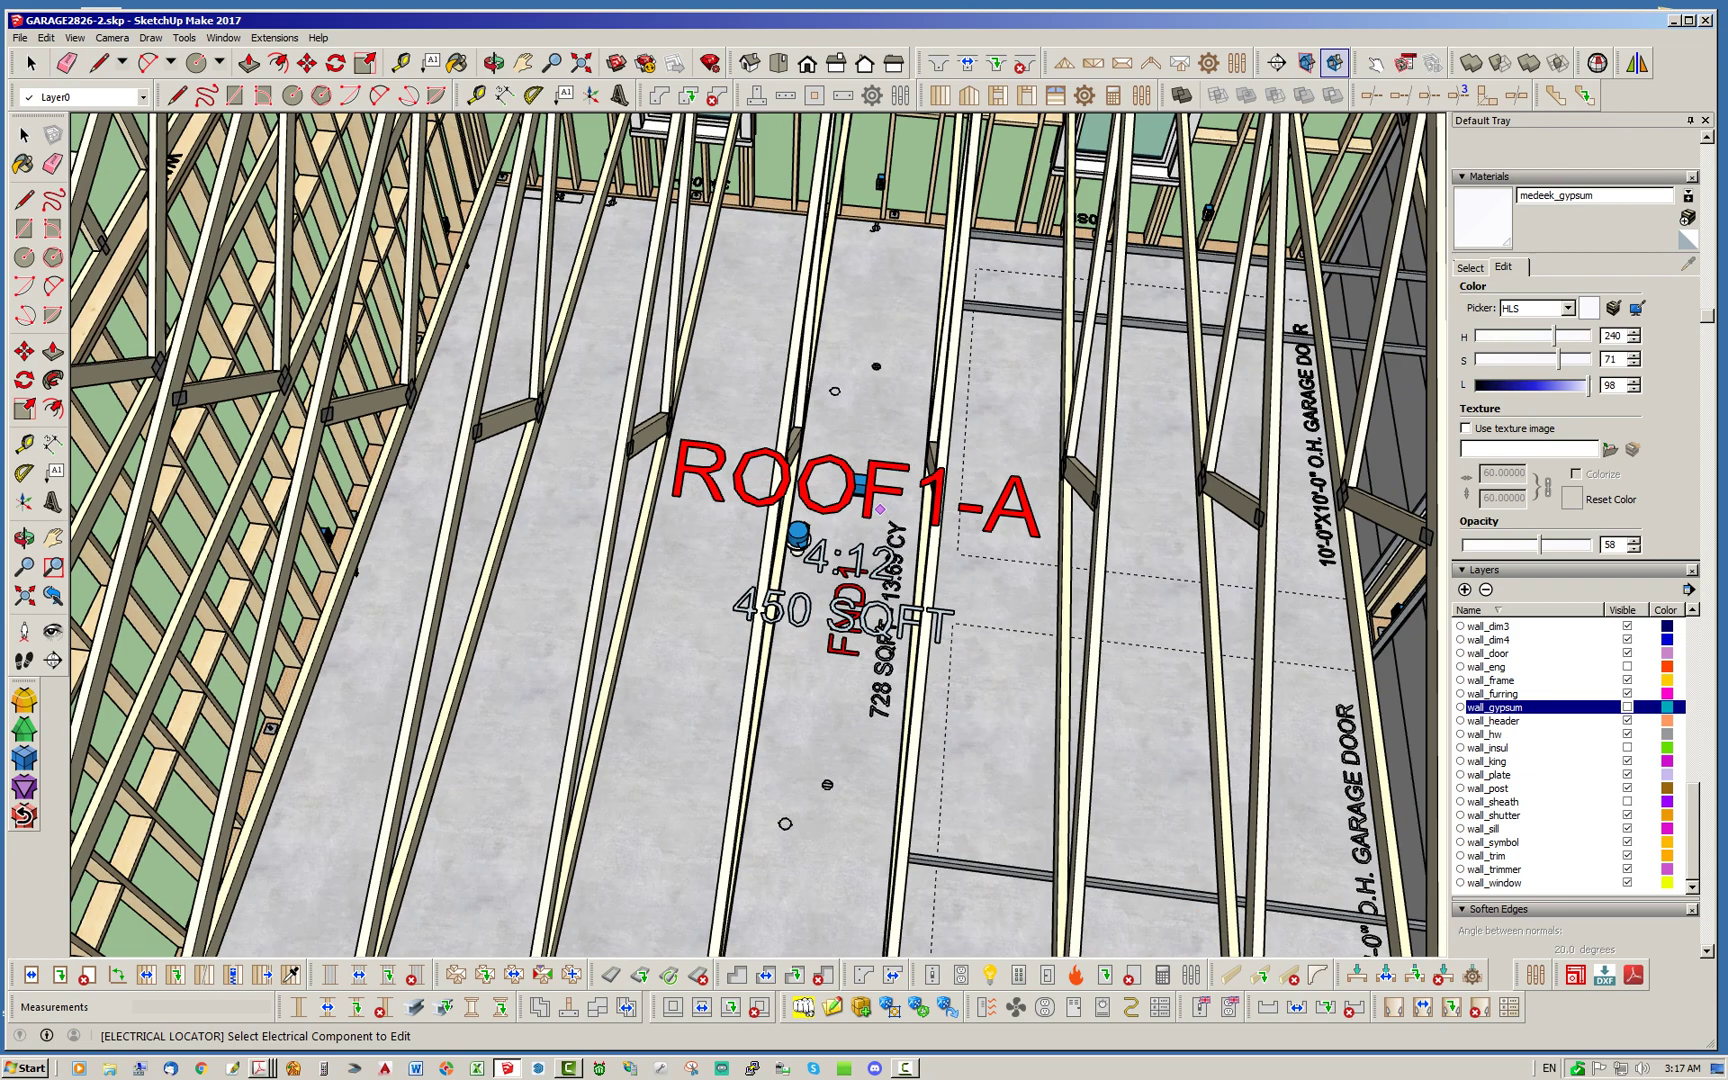
Set the box rotation of the ceiling light near the ROOF1-A label to 270 degrees, apply it, and leave the Edit Electrical tool
{"action": "scroll", "coordinate": [908, 498], "scroll_direction": "up", "scroll_amount": 5}
{"action": "key", "text": "space"}
{"action": "left_click", "coordinate": [1104, 975]}
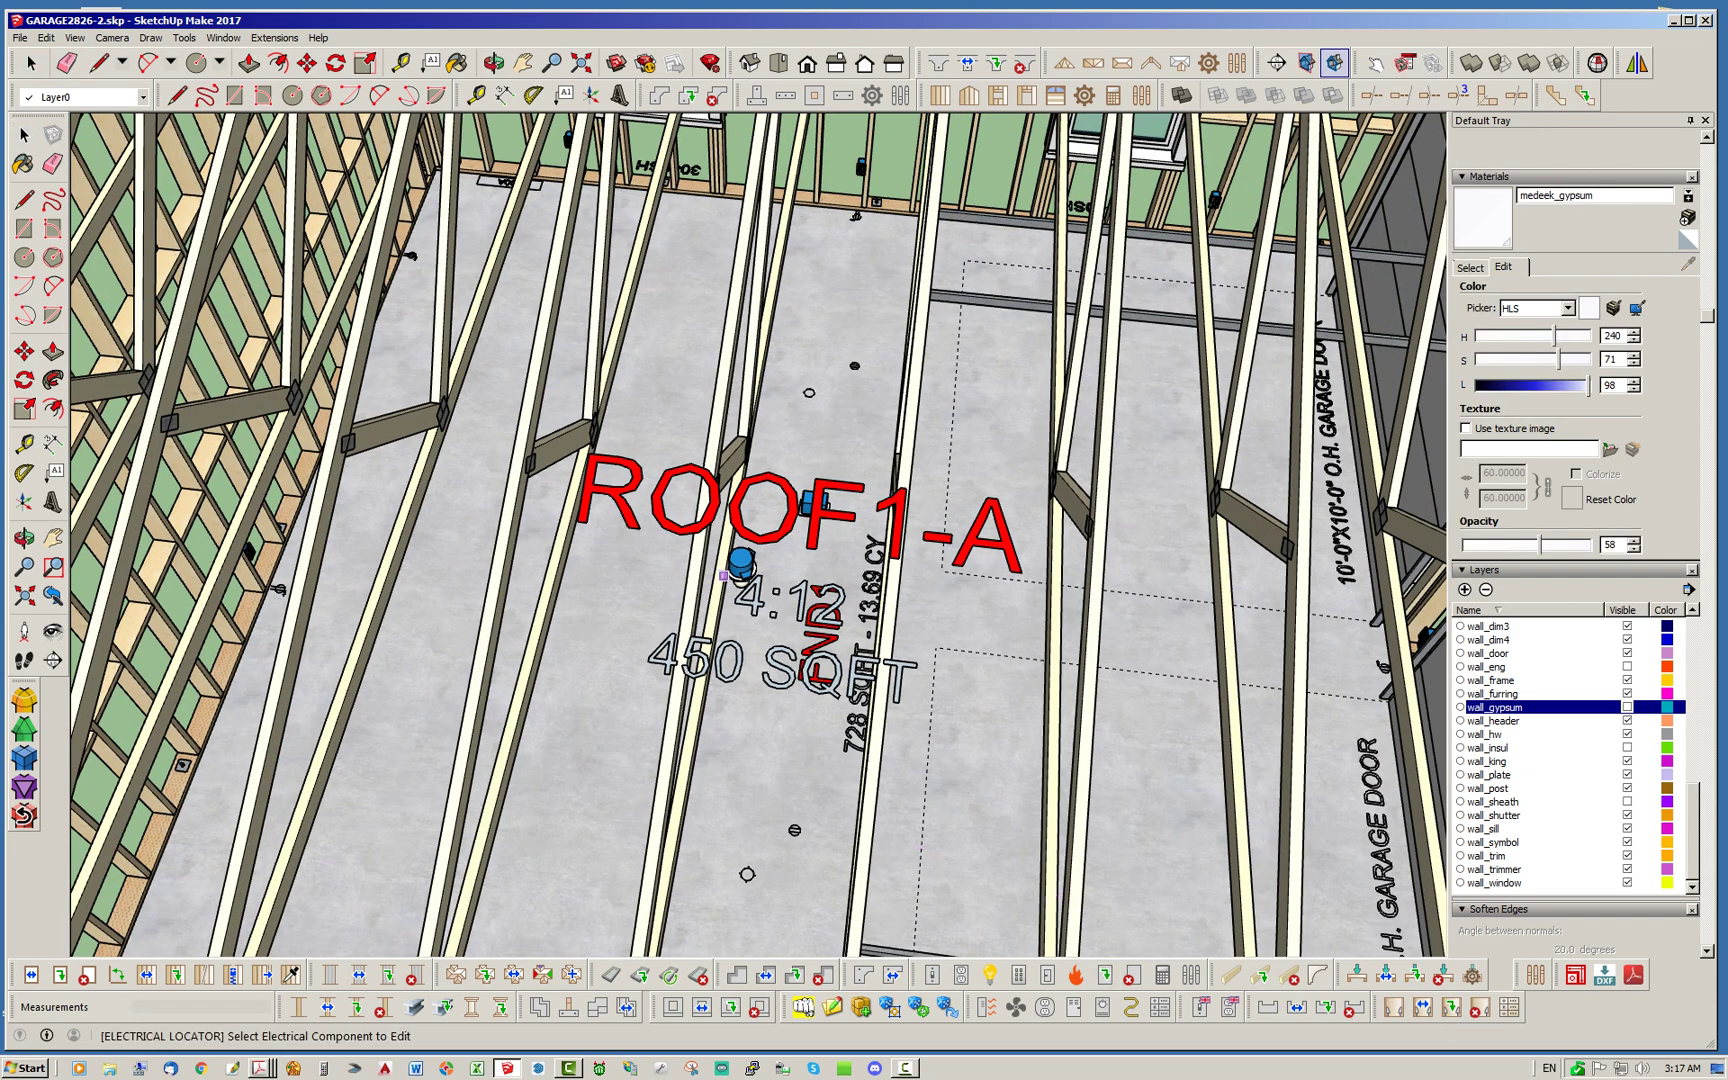
{"action": "left_click", "coordinate": [742, 572]}
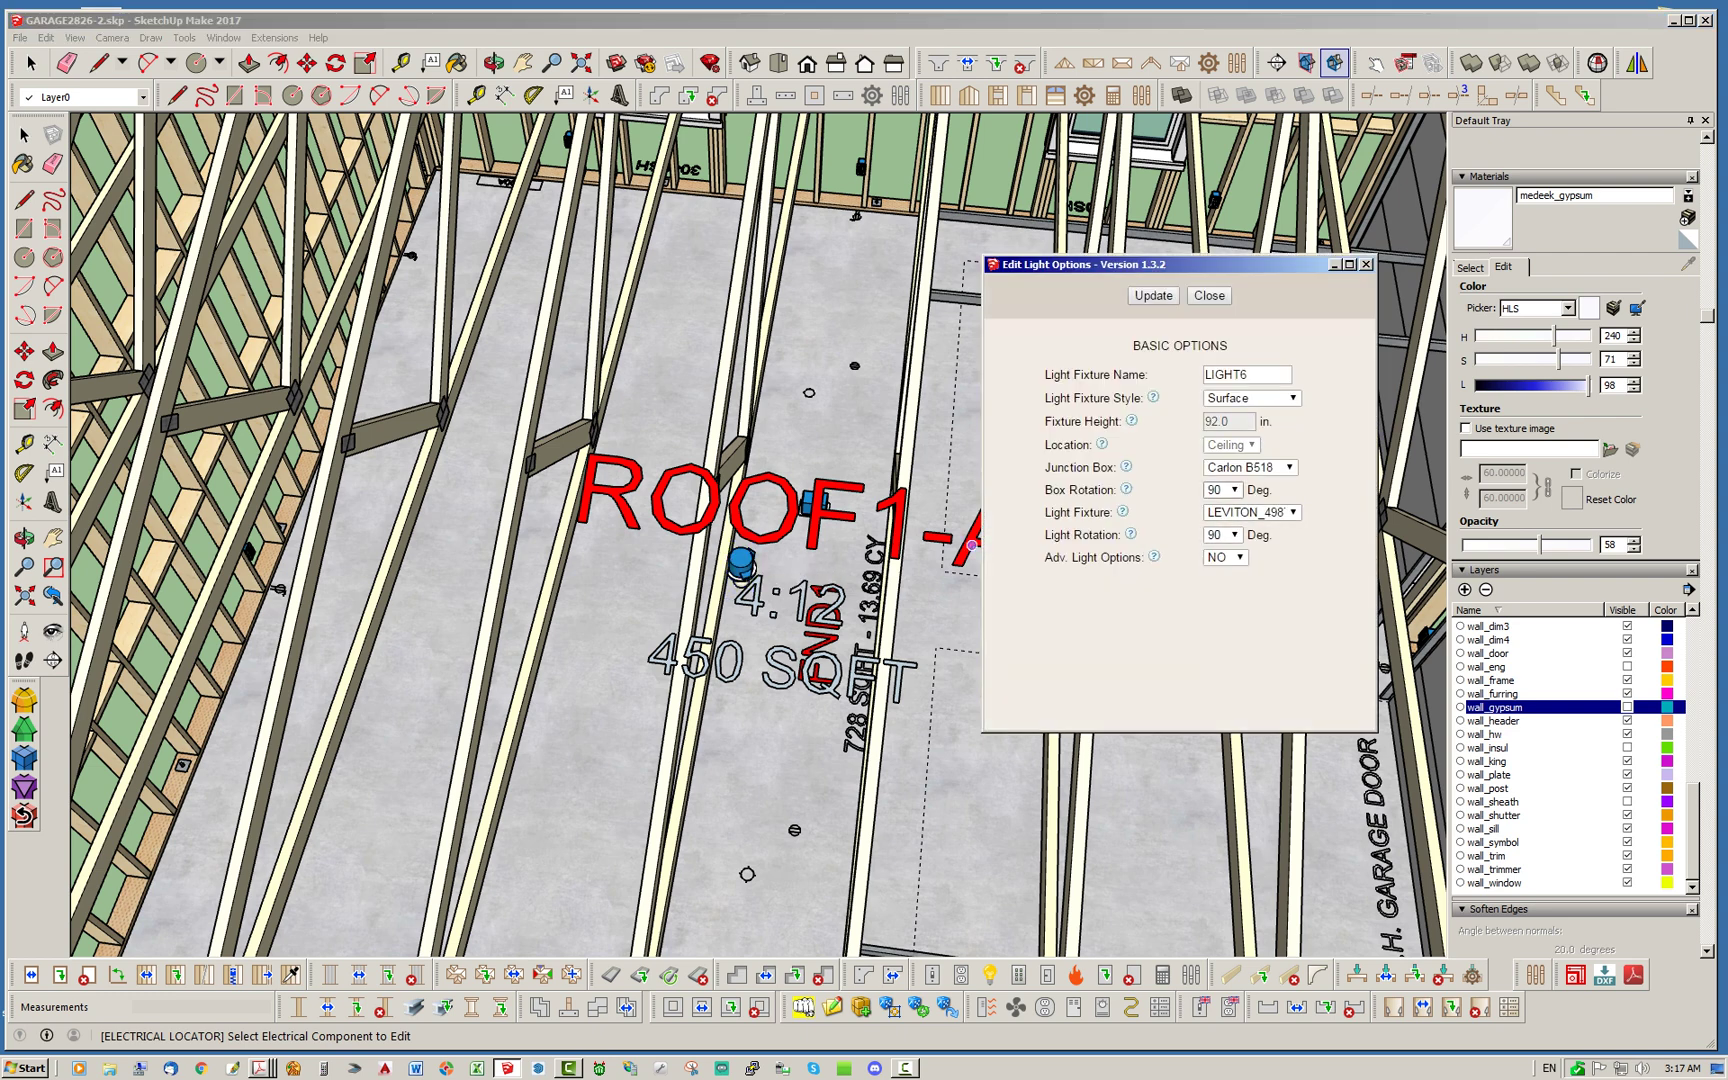
{"action": "left_click", "coordinate": [1222, 489]}
{"action": "key", "text": "Down"}
{"action": "key", "text": "Down"}
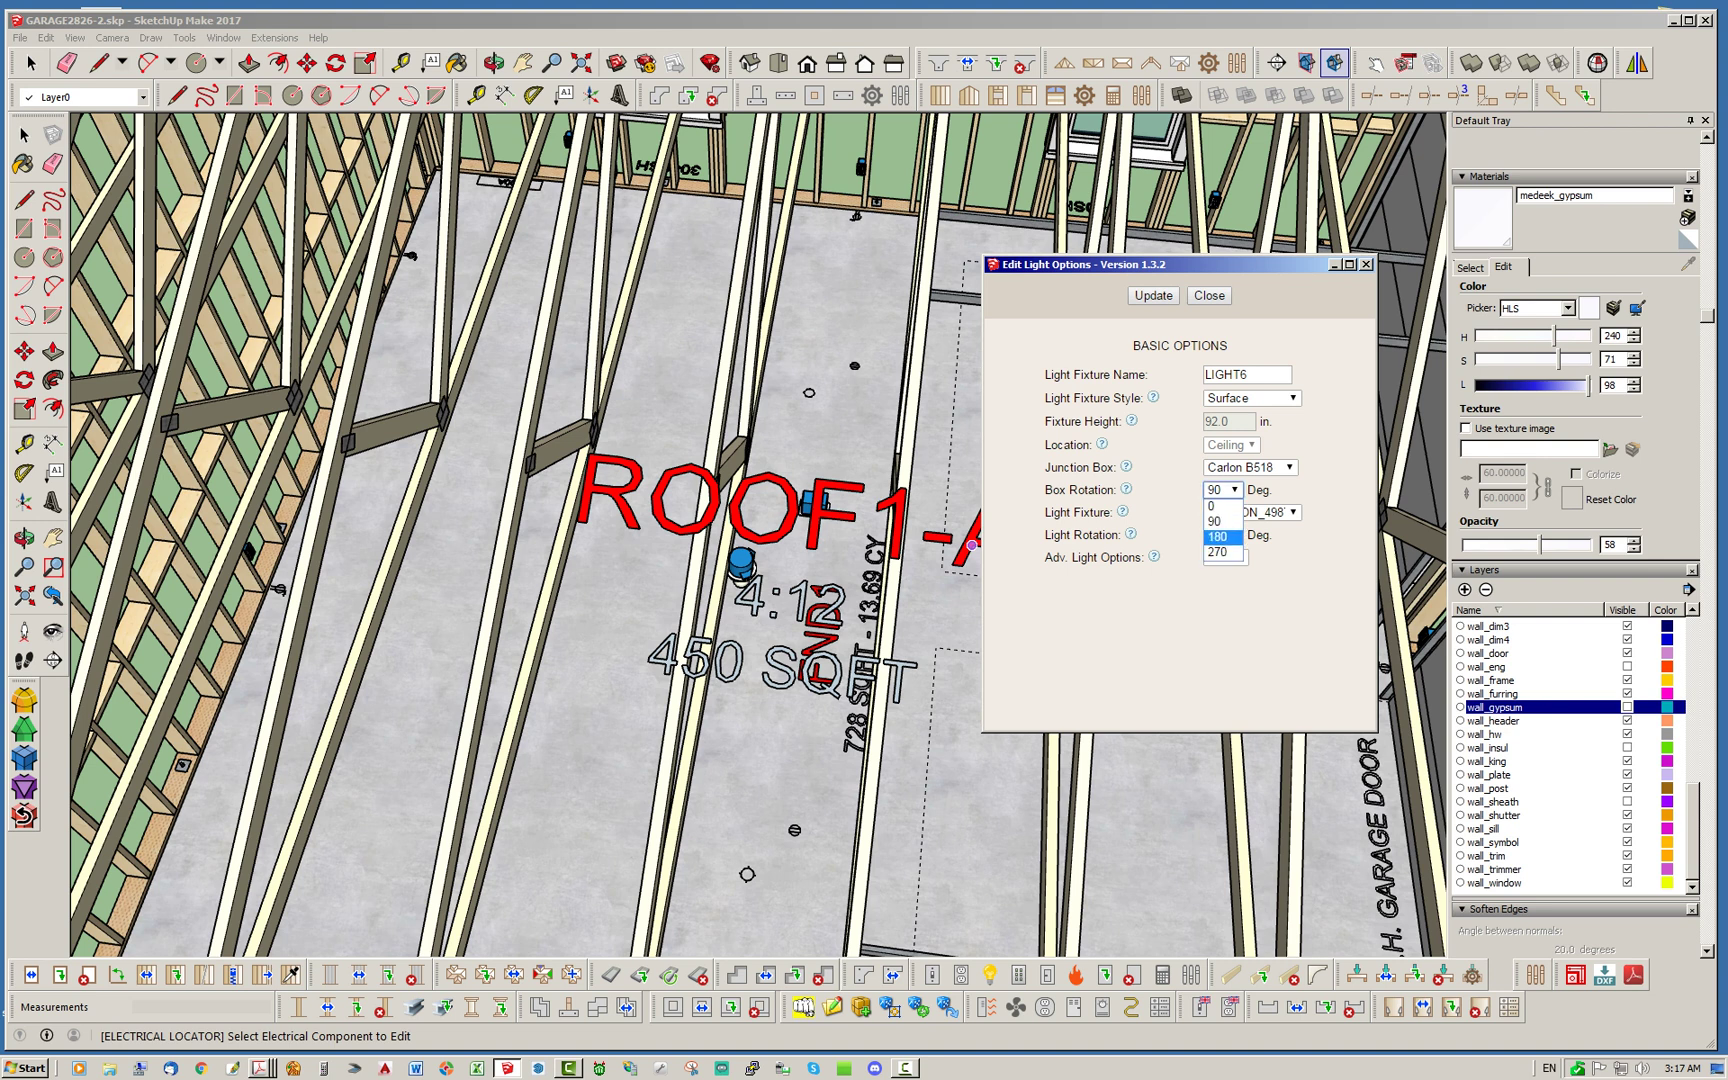
{"action": "key", "text": "Return"}
{"action": "left_click", "coordinate": [1153, 296]}
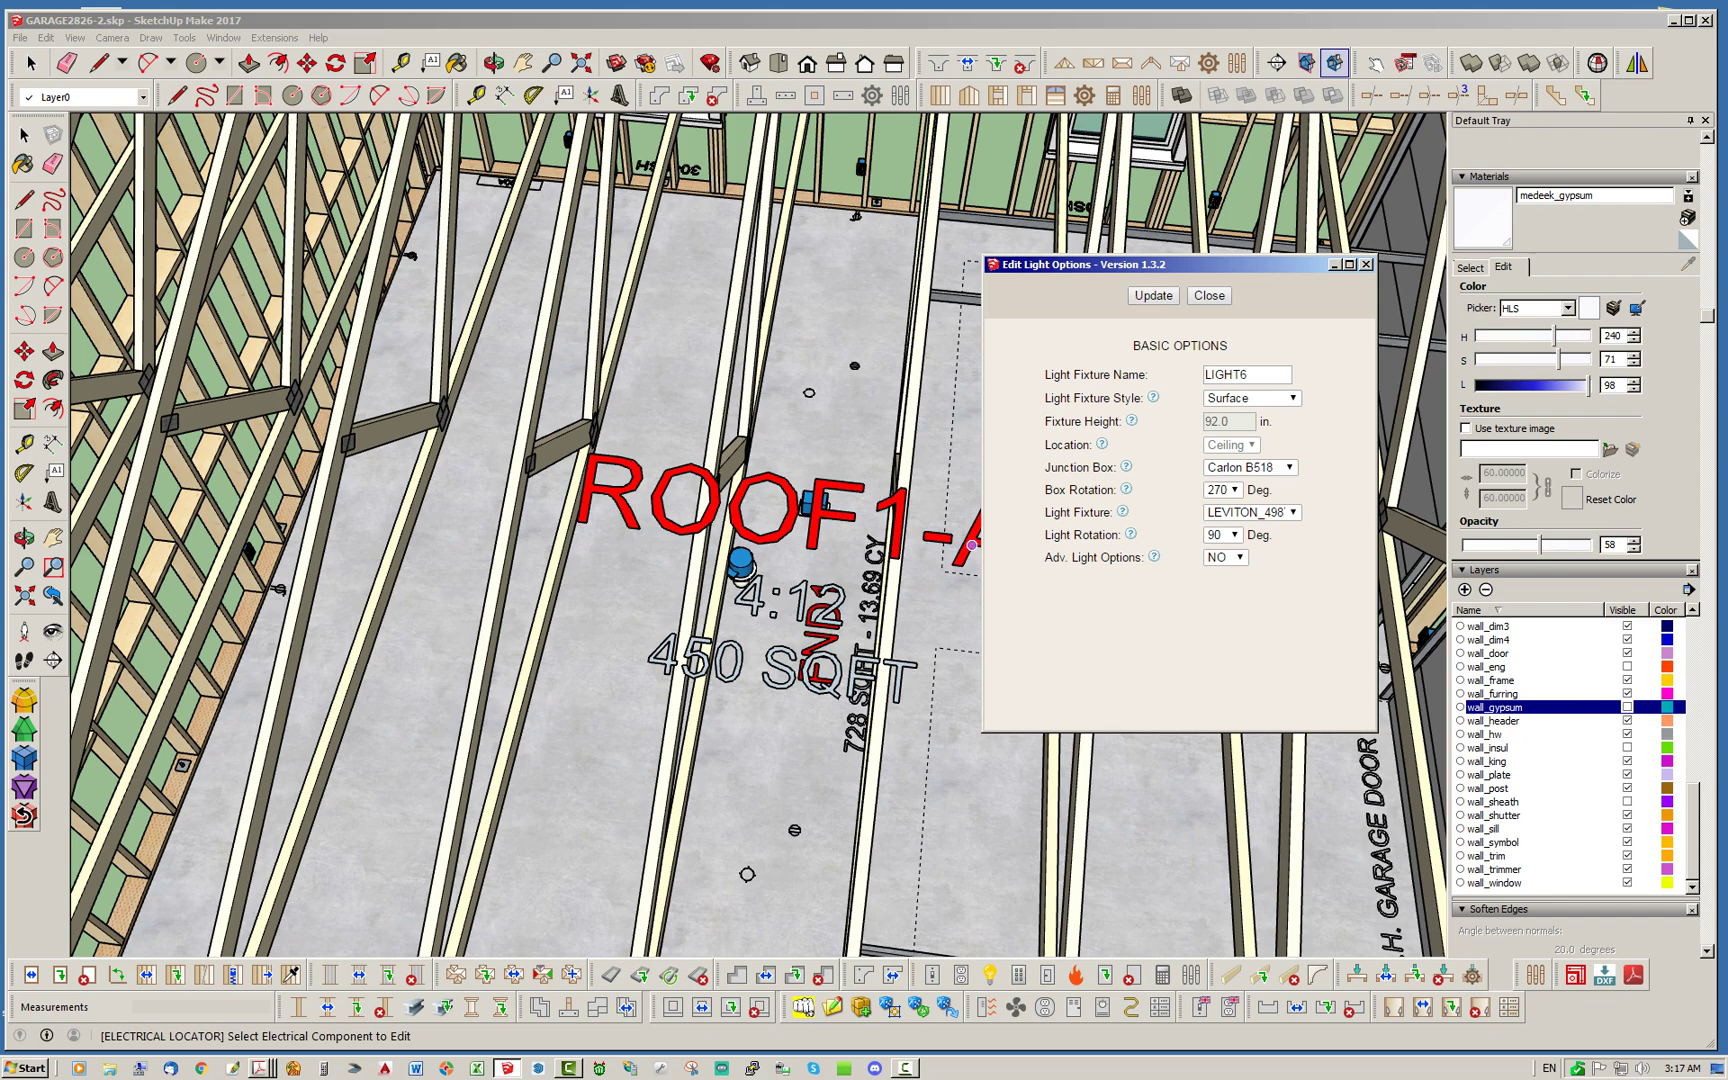
{"action": "left_click", "coordinate": [1209, 295]}
{"action": "scroll", "coordinate": [740, 565], "scroll_direction": "up", "scroll_amount": 10}
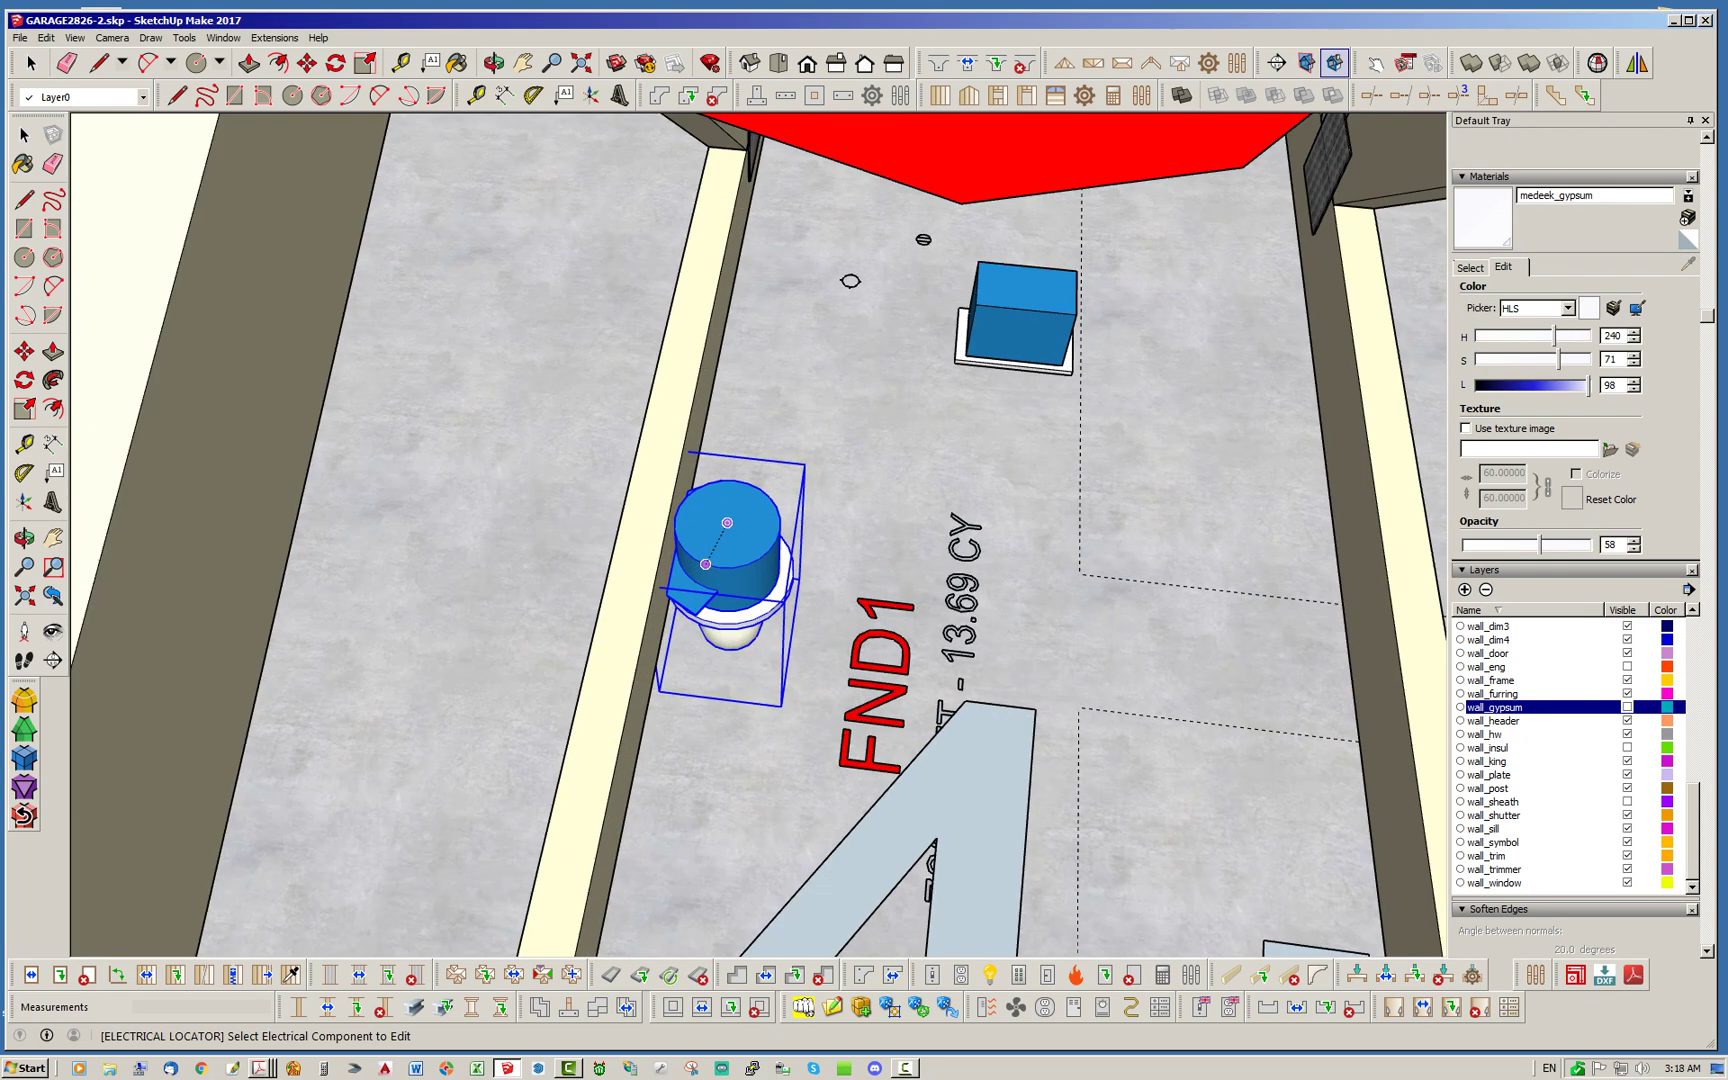
{"action": "middle_click_drag", "start_coordinate": [740, 565], "coordinate": [690, 395]}
{"action": "scroll", "coordinate": [700, 590], "scroll_direction": "down", "scroll_amount": 8}
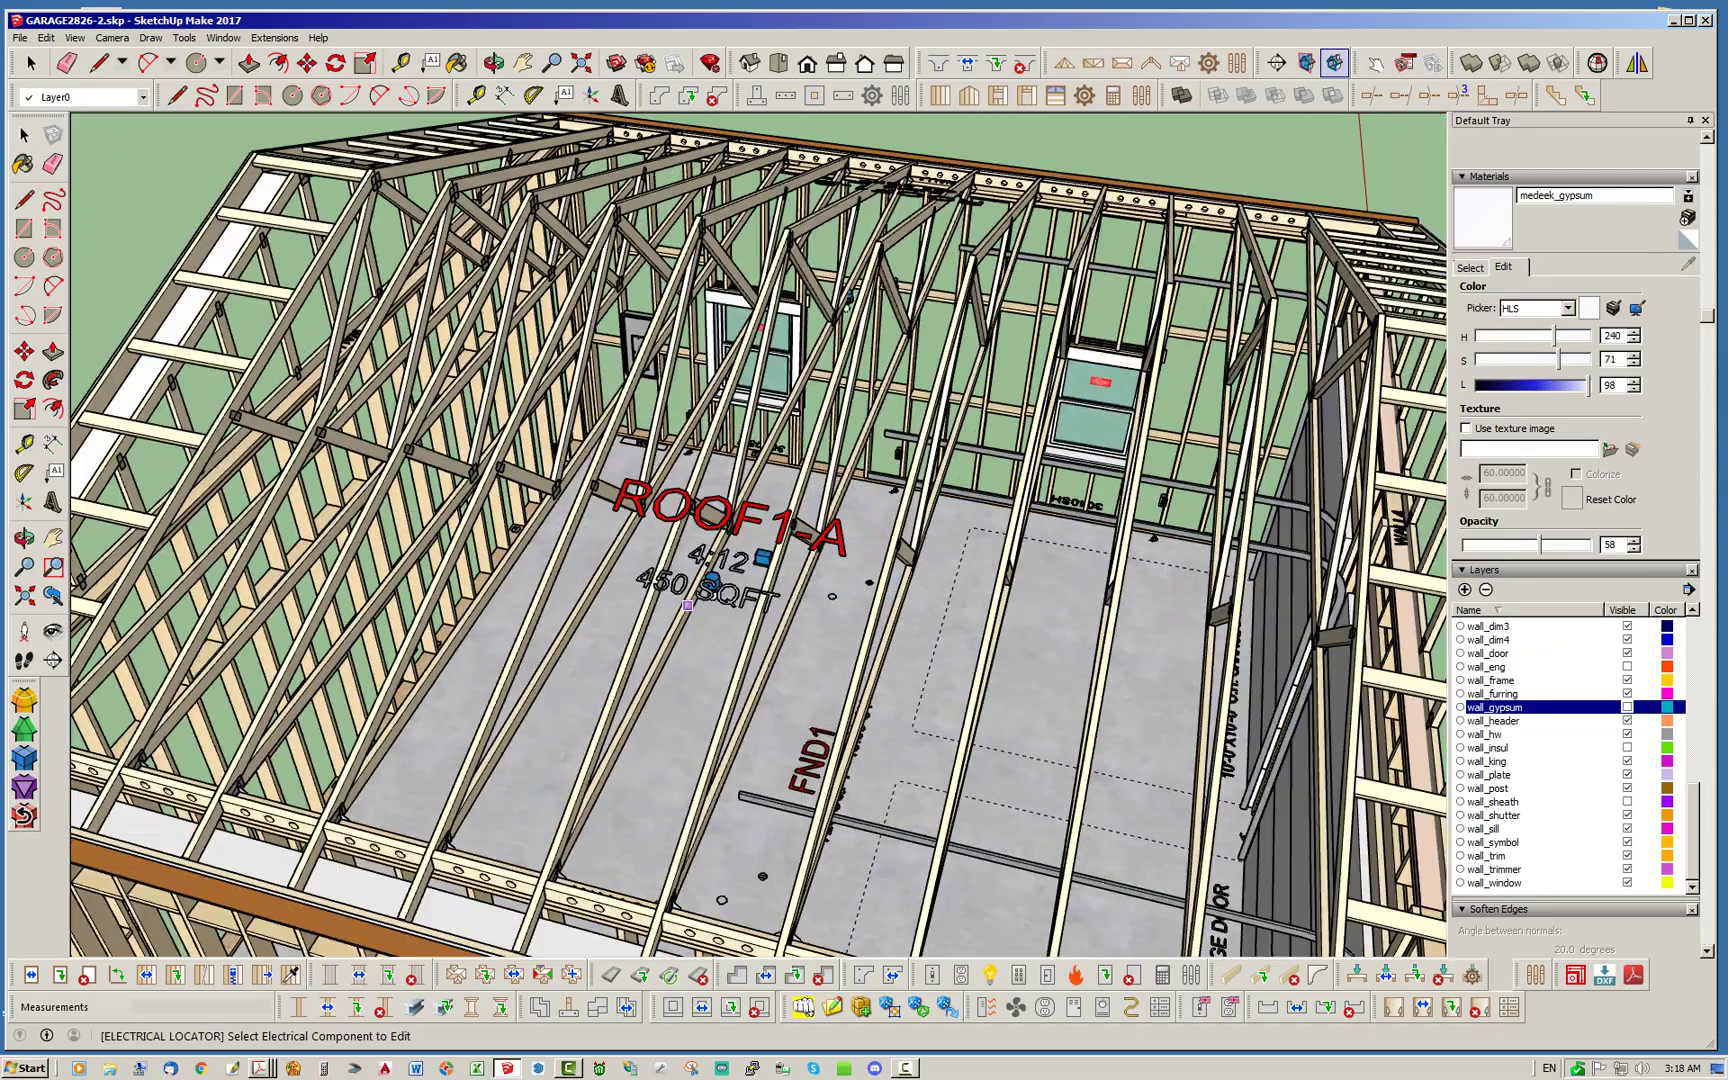
{"action": "scroll", "coordinate": [688, 605], "scroll_direction": "down", "scroll_amount": 3}
{"action": "left_click", "coordinate": [30, 62]}
Move the ceiling light near the ROOF1-B label about 2 9/16" clear of the truss, working inside the roof assembly
{"action": "middle_click_drag", "start_coordinate": [700, 600], "coordinate": [880, 665]}
{"action": "scroll", "coordinate": [650, 620], "scroll_direction": "up", "scroll_amount": 10}
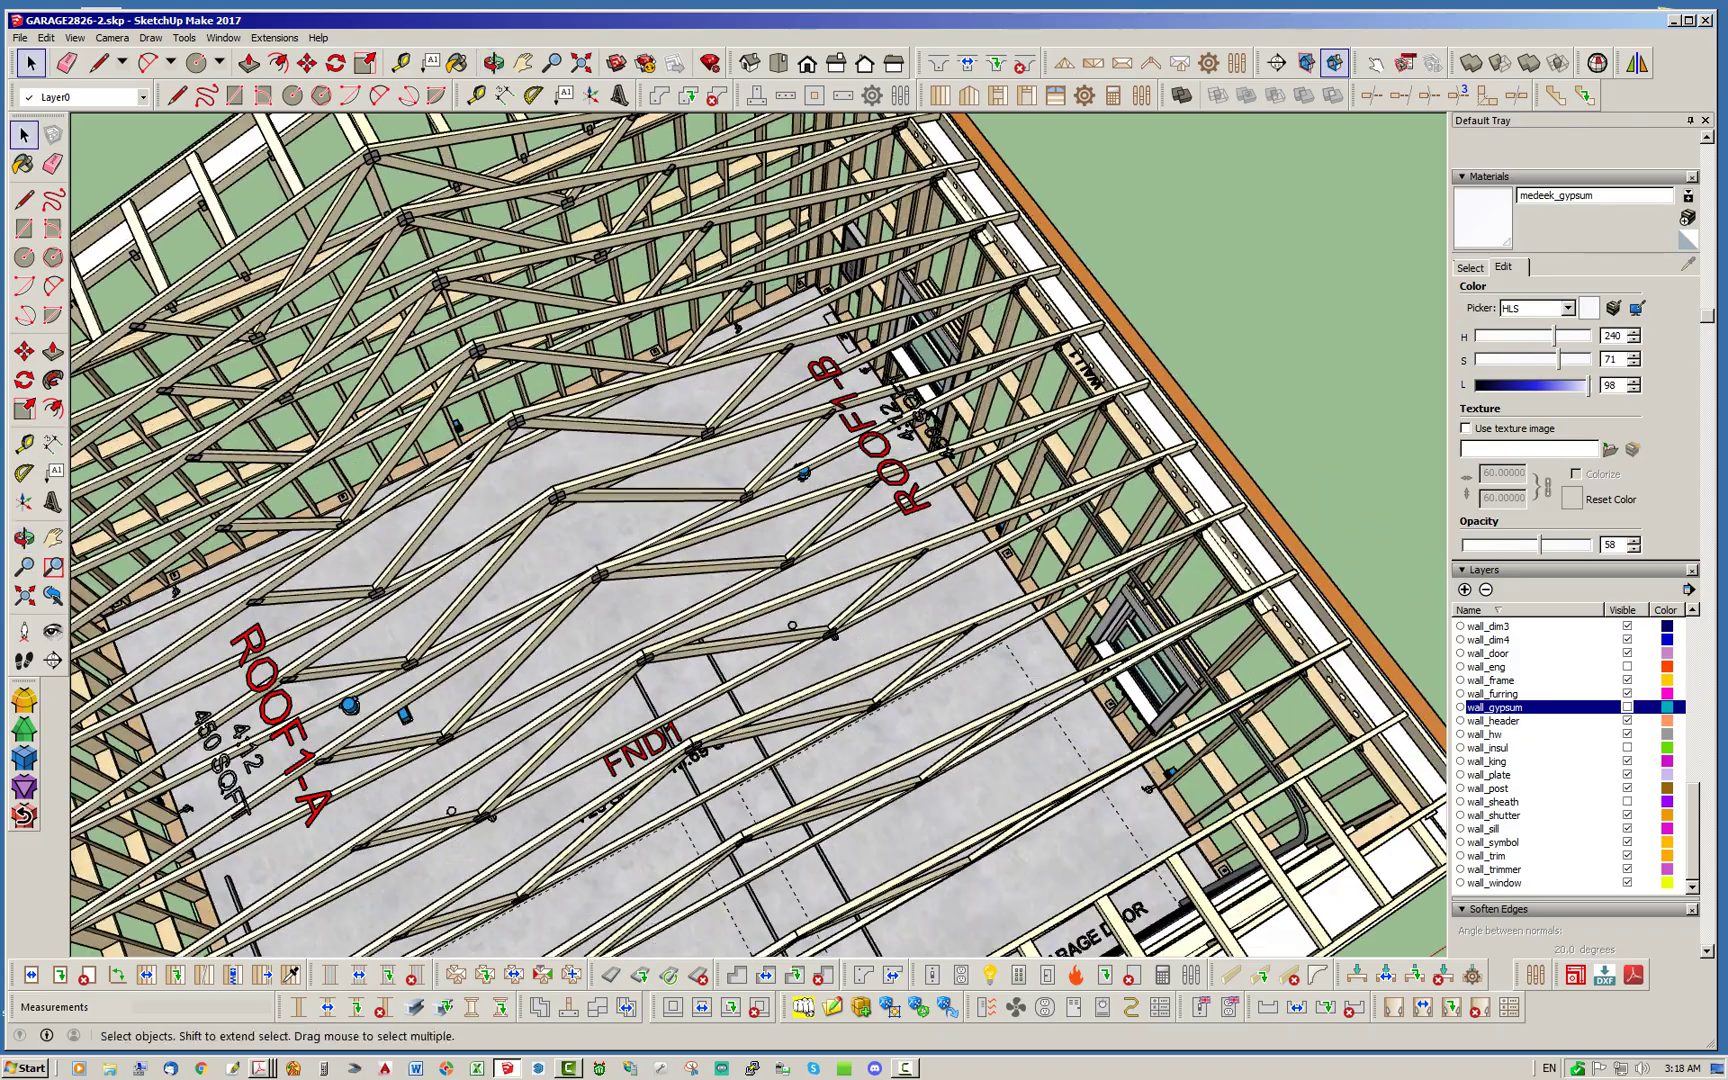
{"action": "key", "text": "ctrl+a"}
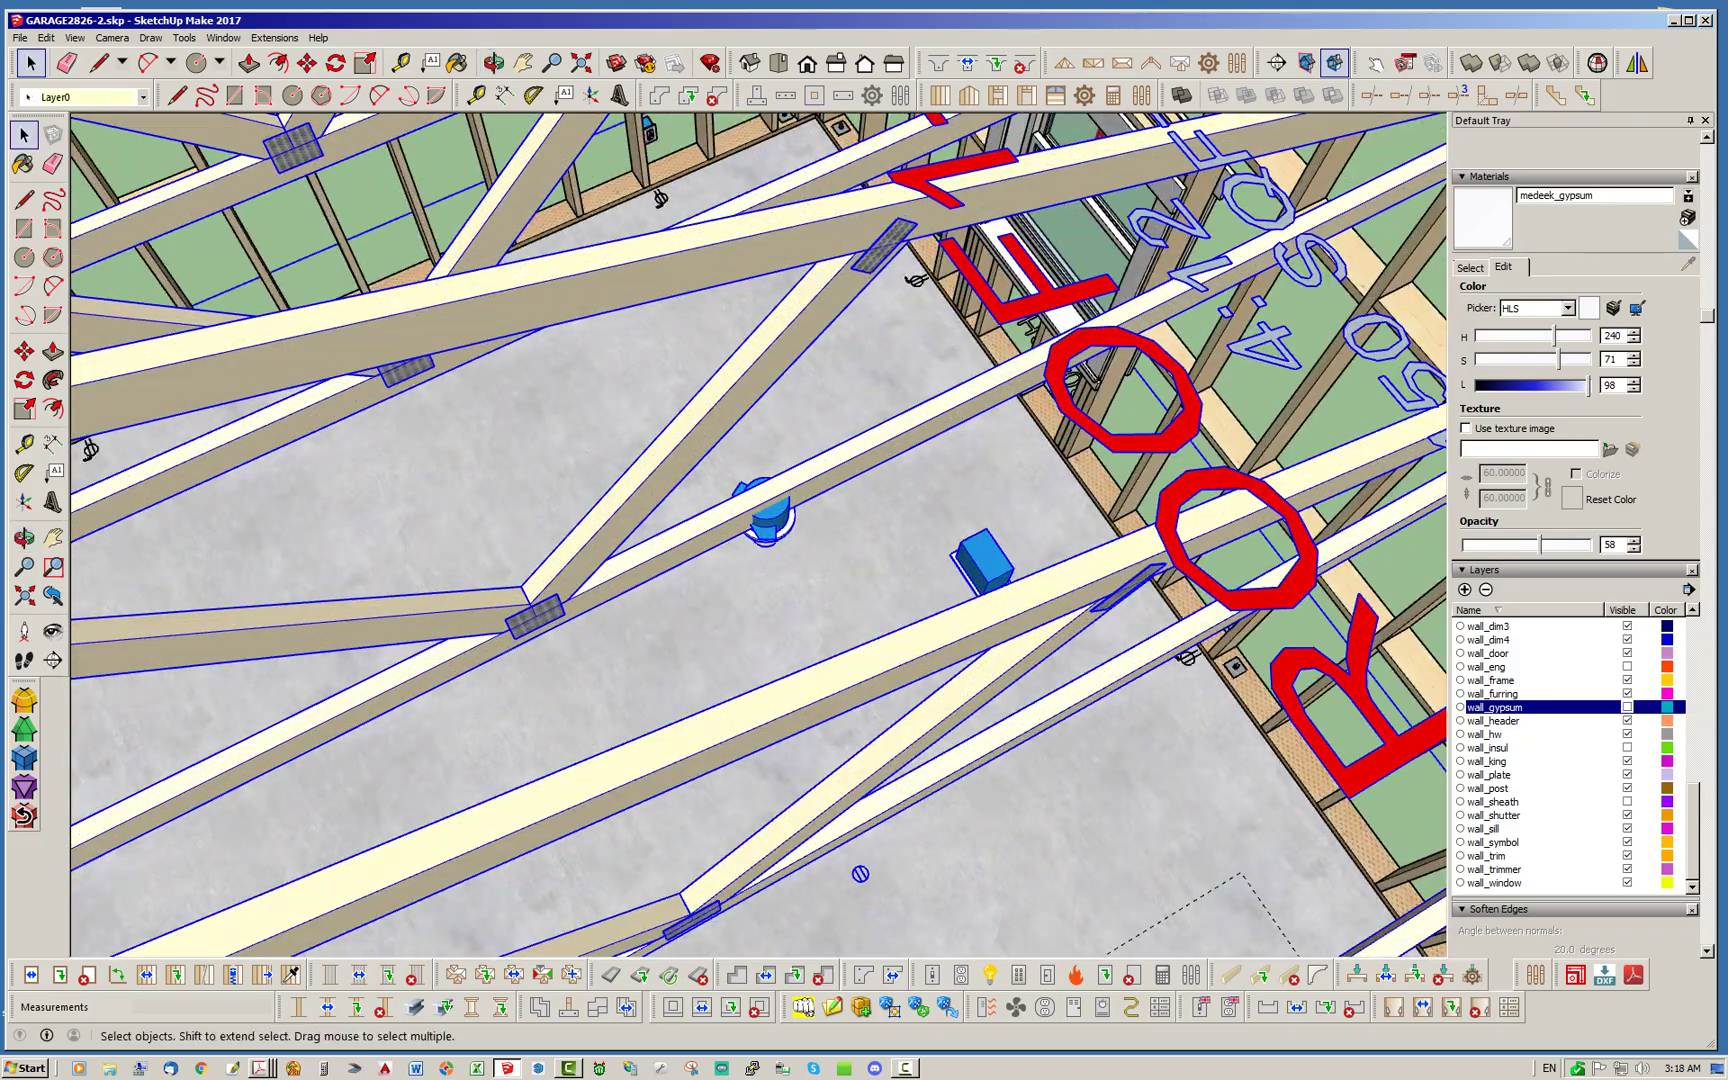
{"action": "left_click", "coordinate": [768, 515]}
{"action": "left_click", "coordinate": [307, 63]}
{"action": "scroll", "coordinate": [976, 494], "scroll_direction": "up", "scroll_amount": 5}
{"action": "scroll", "coordinate": [864, 463], "scroll_direction": "down", "scroll_amount": 4}
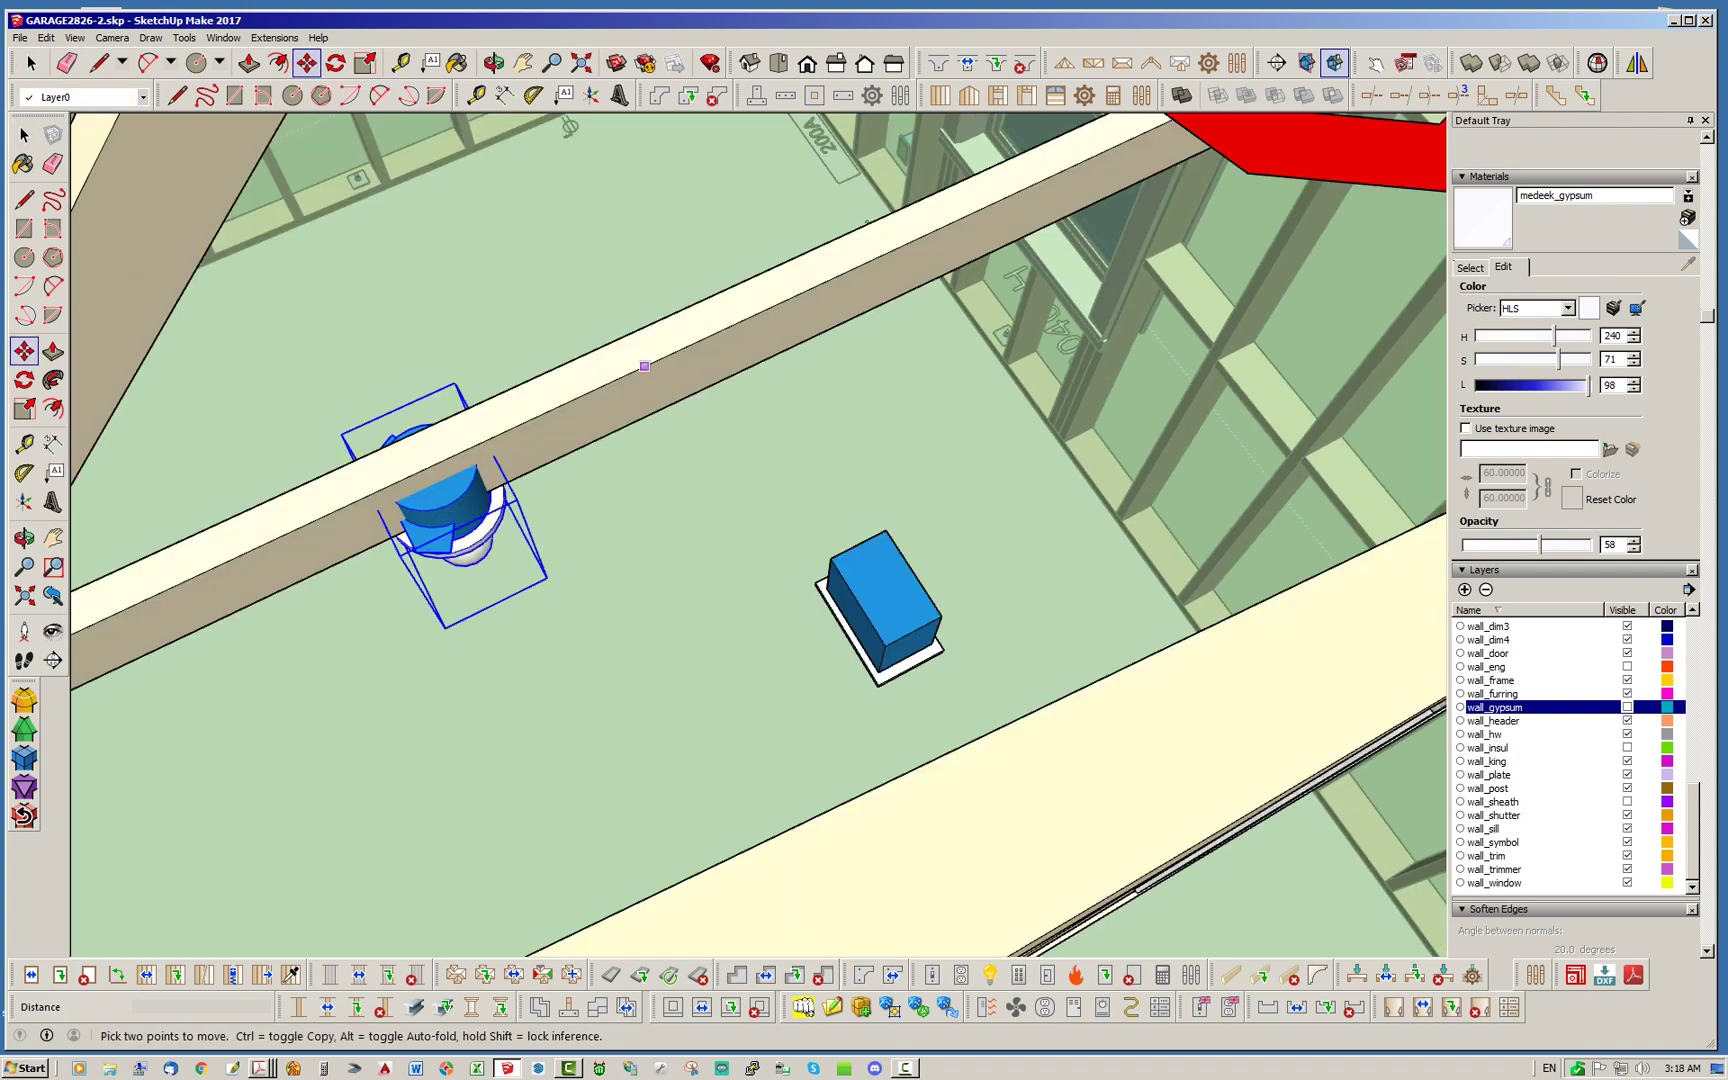
{"action": "left_click", "coordinate": [661, 391]}
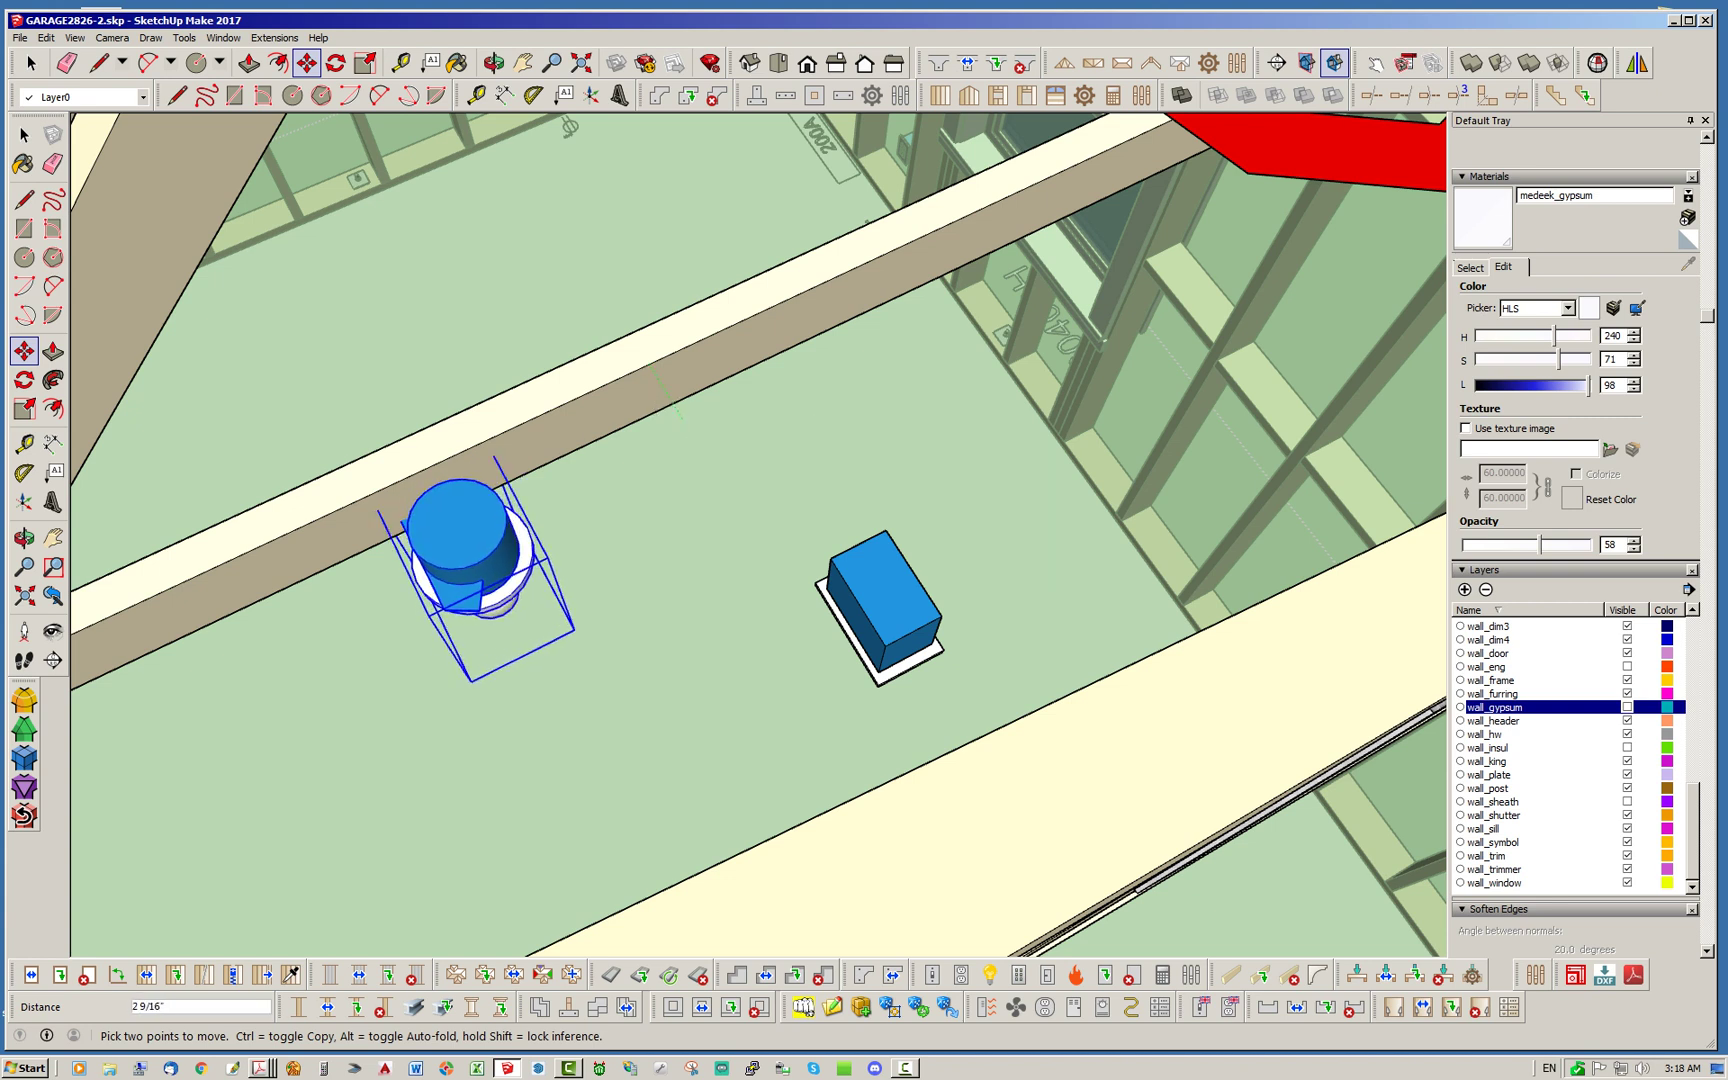
{"action": "left_click", "coordinate": [676, 421]}
{"action": "left_click", "coordinate": [30, 62]}
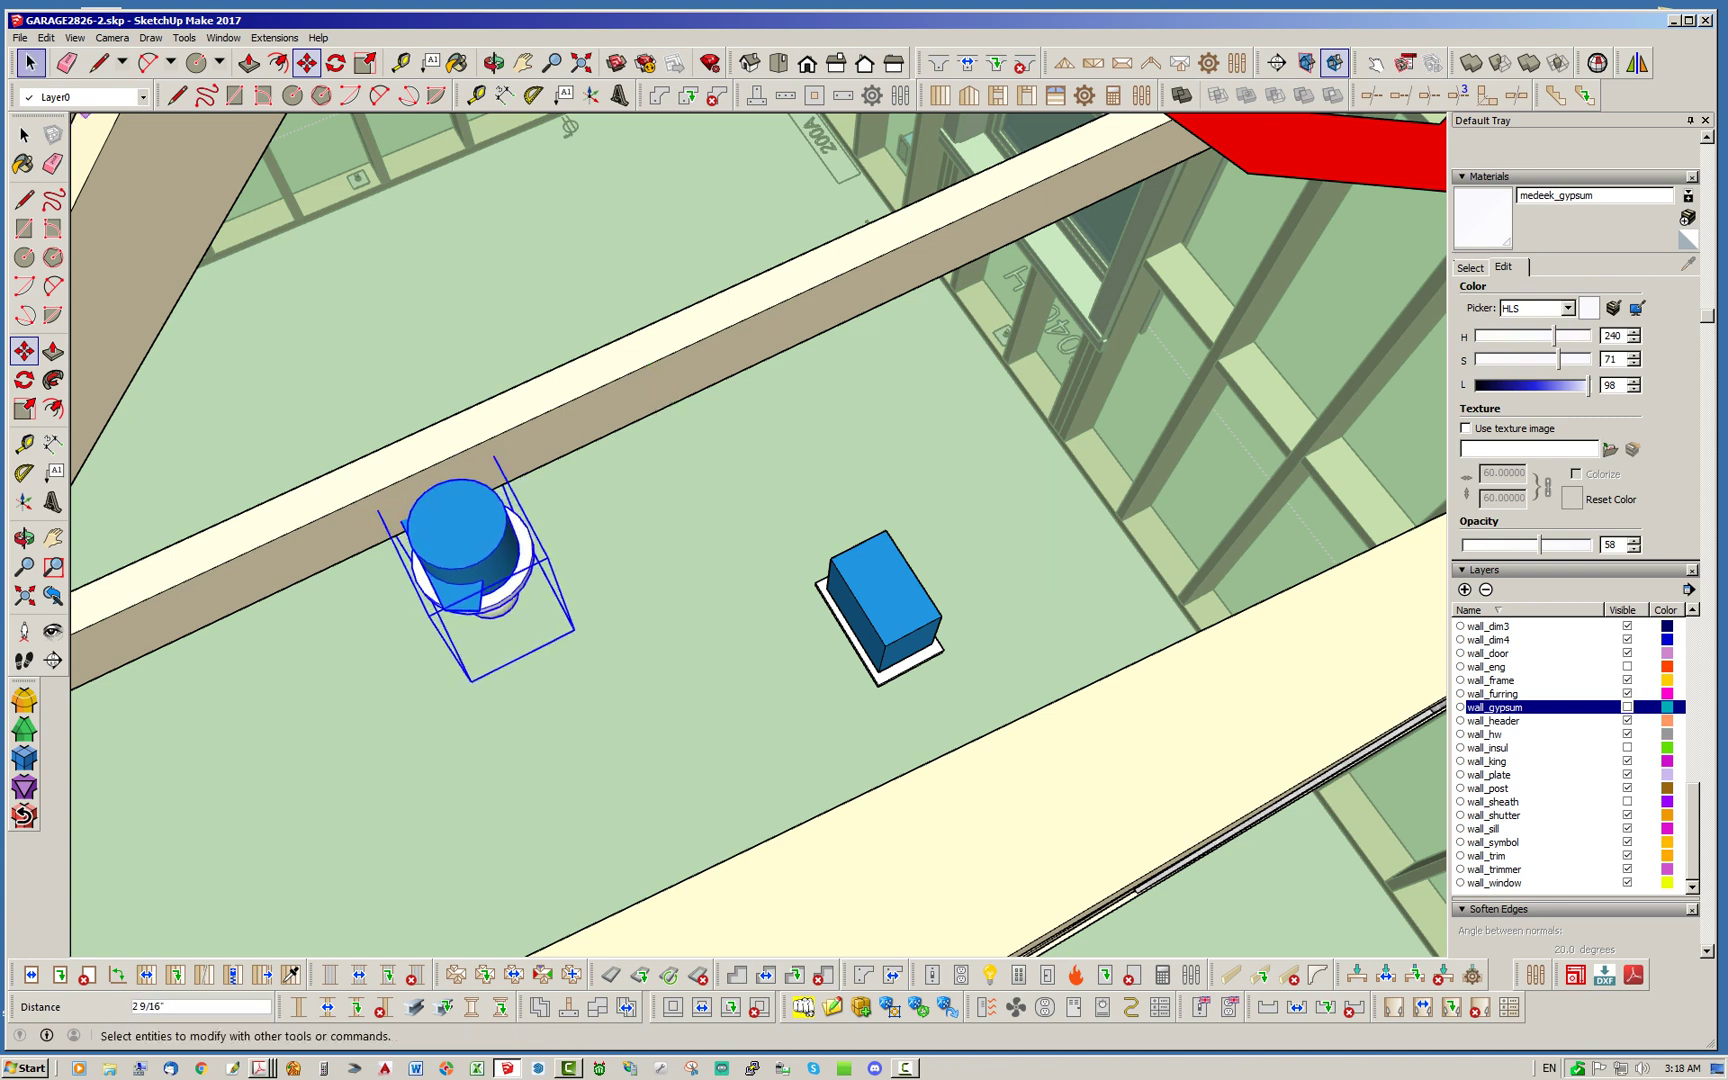
{"action": "left_click", "coordinate": [1104, 975]}
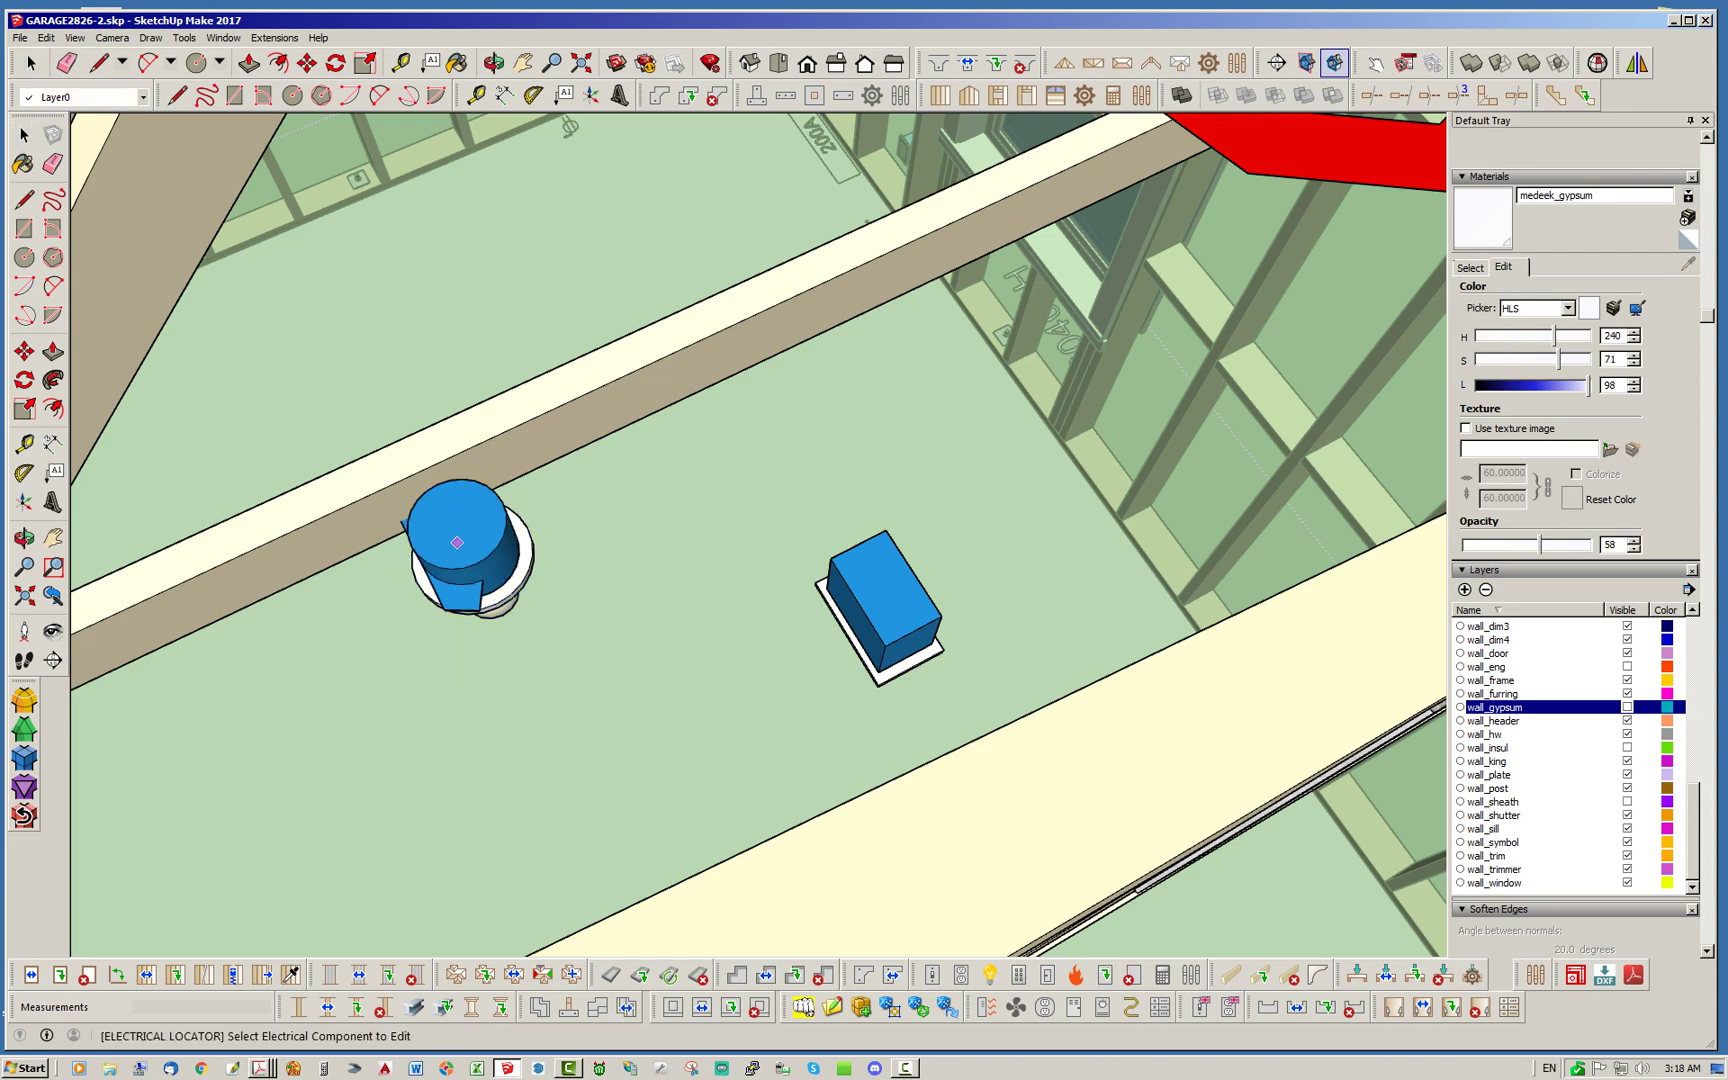
{"action": "left_click", "coordinate": [30, 62]}
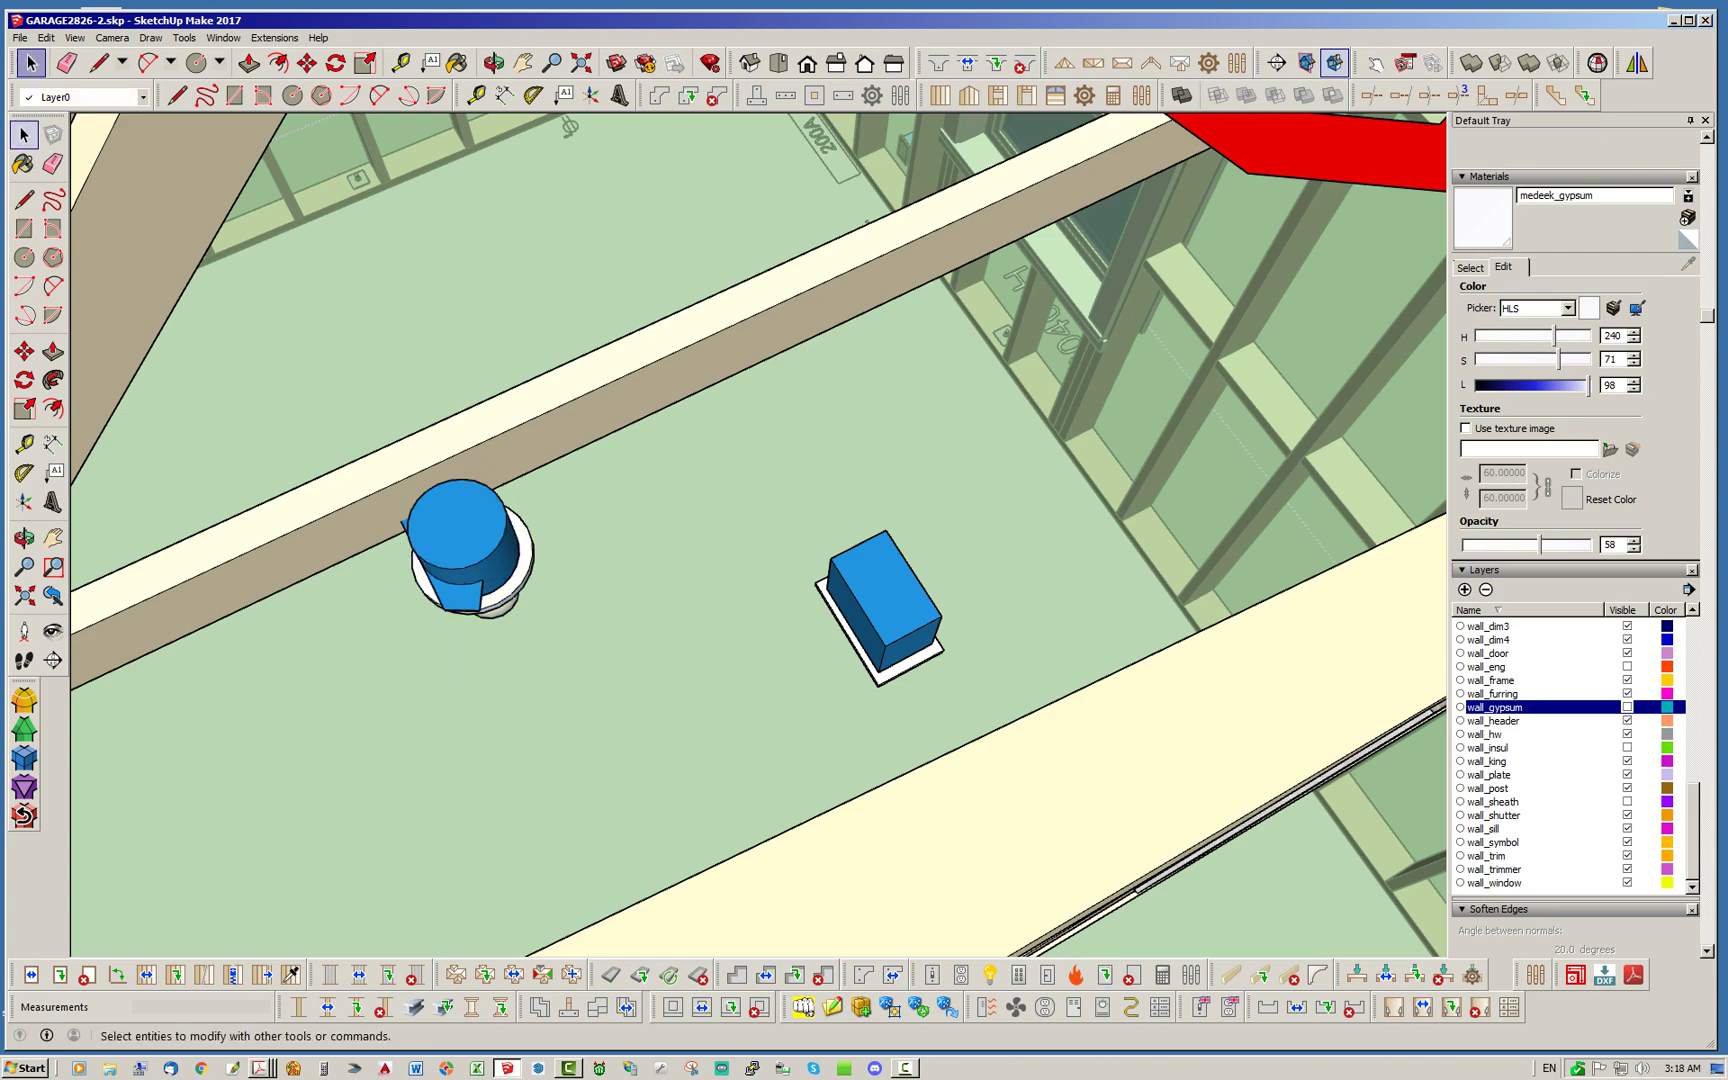
Set the box rotation of the ceiling light near the ROOF1-B label to 270 degrees with Edit Electrical and update the fixture
{"action": "scroll", "coordinate": [875, 393], "scroll_direction": "down", "scroll_amount": 5}
{"action": "scroll", "coordinate": [752, 437], "scroll_direction": "down", "scroll_amount": 3}
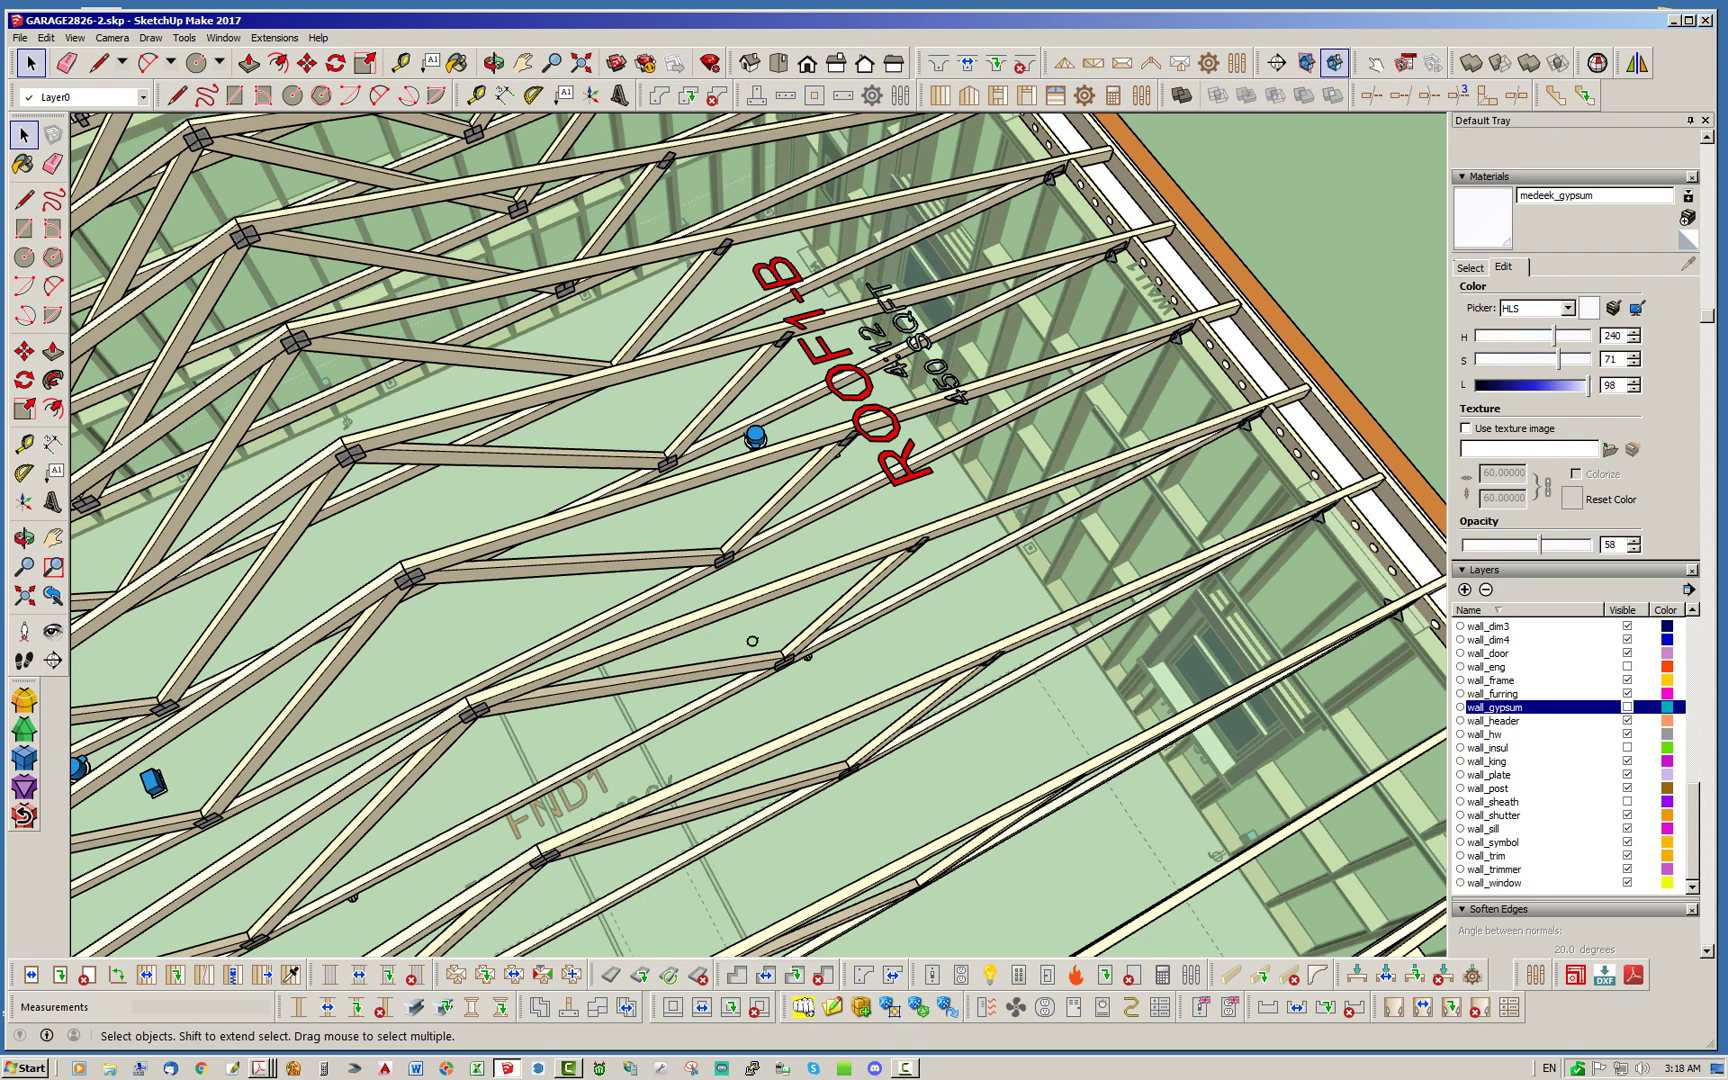
{"action": "scroll", "coordinate": [745, 450], "scroll_direction": "up", "scroll_amount": 5}
{"action": "left_click", "coordinate": [1104, 975]}
{"action": "left_click", "coordinate": [726, 466]}
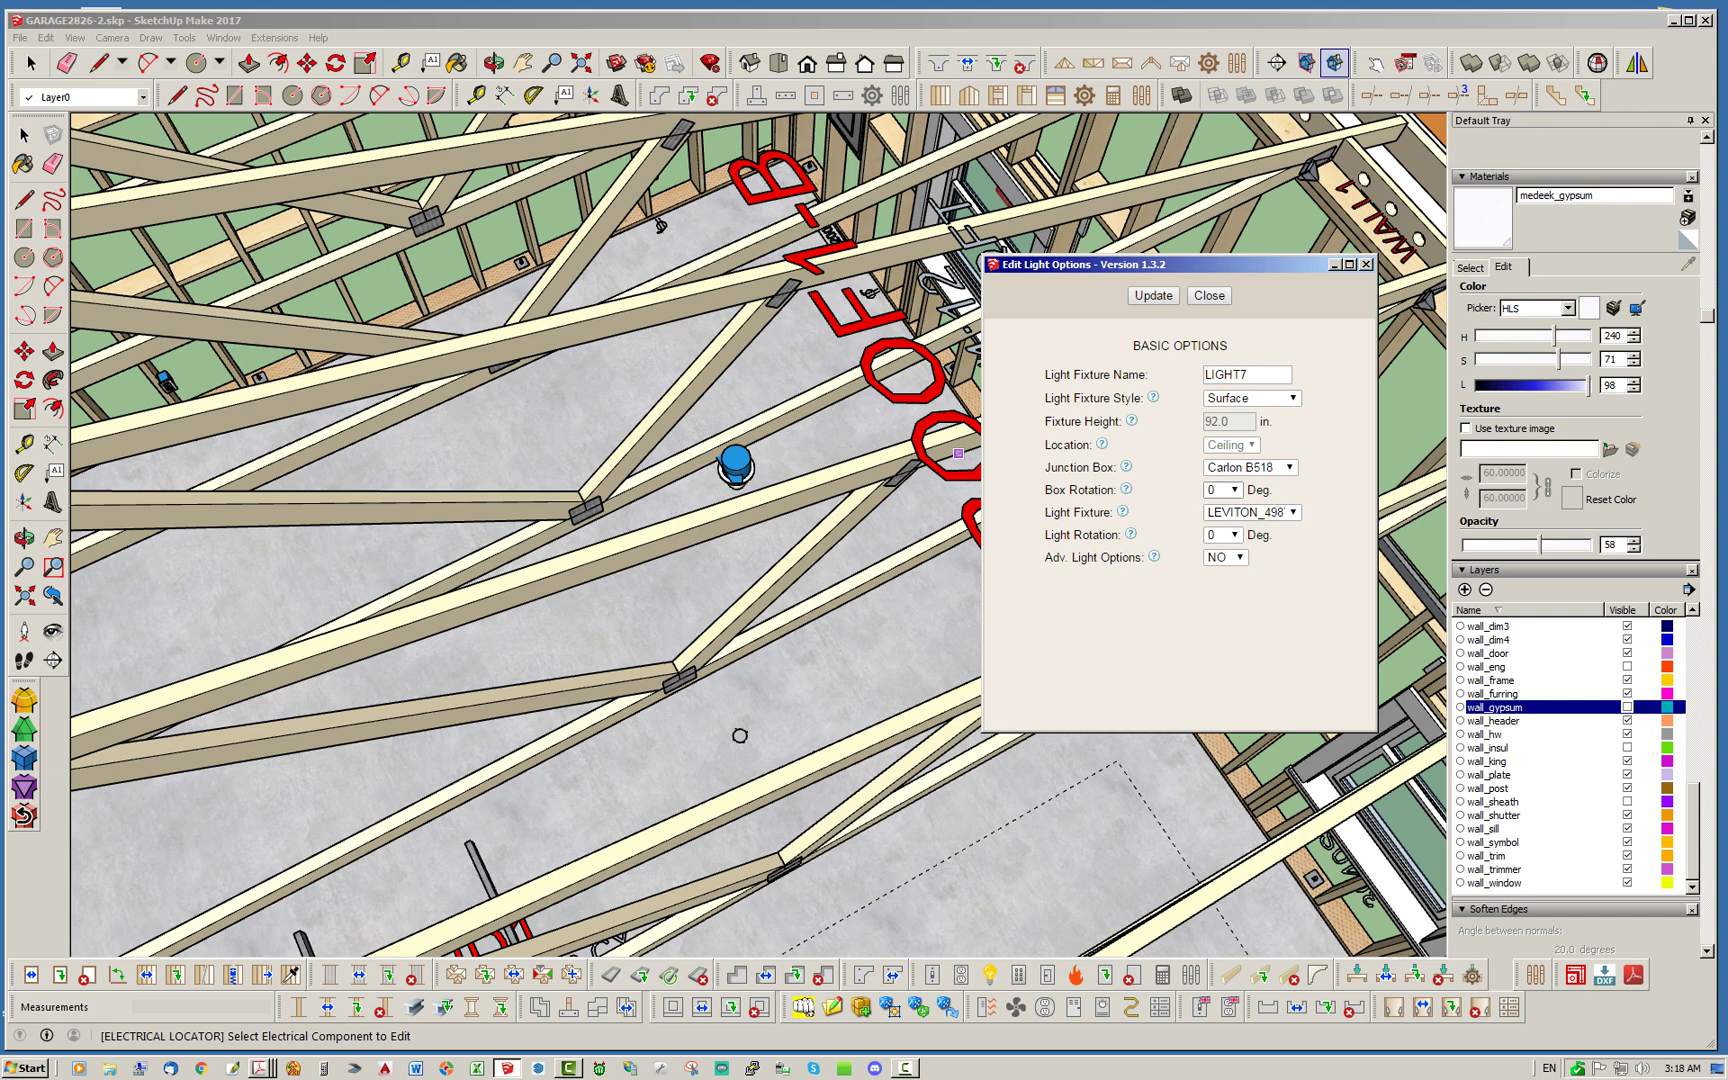
{"action": "left_click", "coordinate": [1222, 489]}
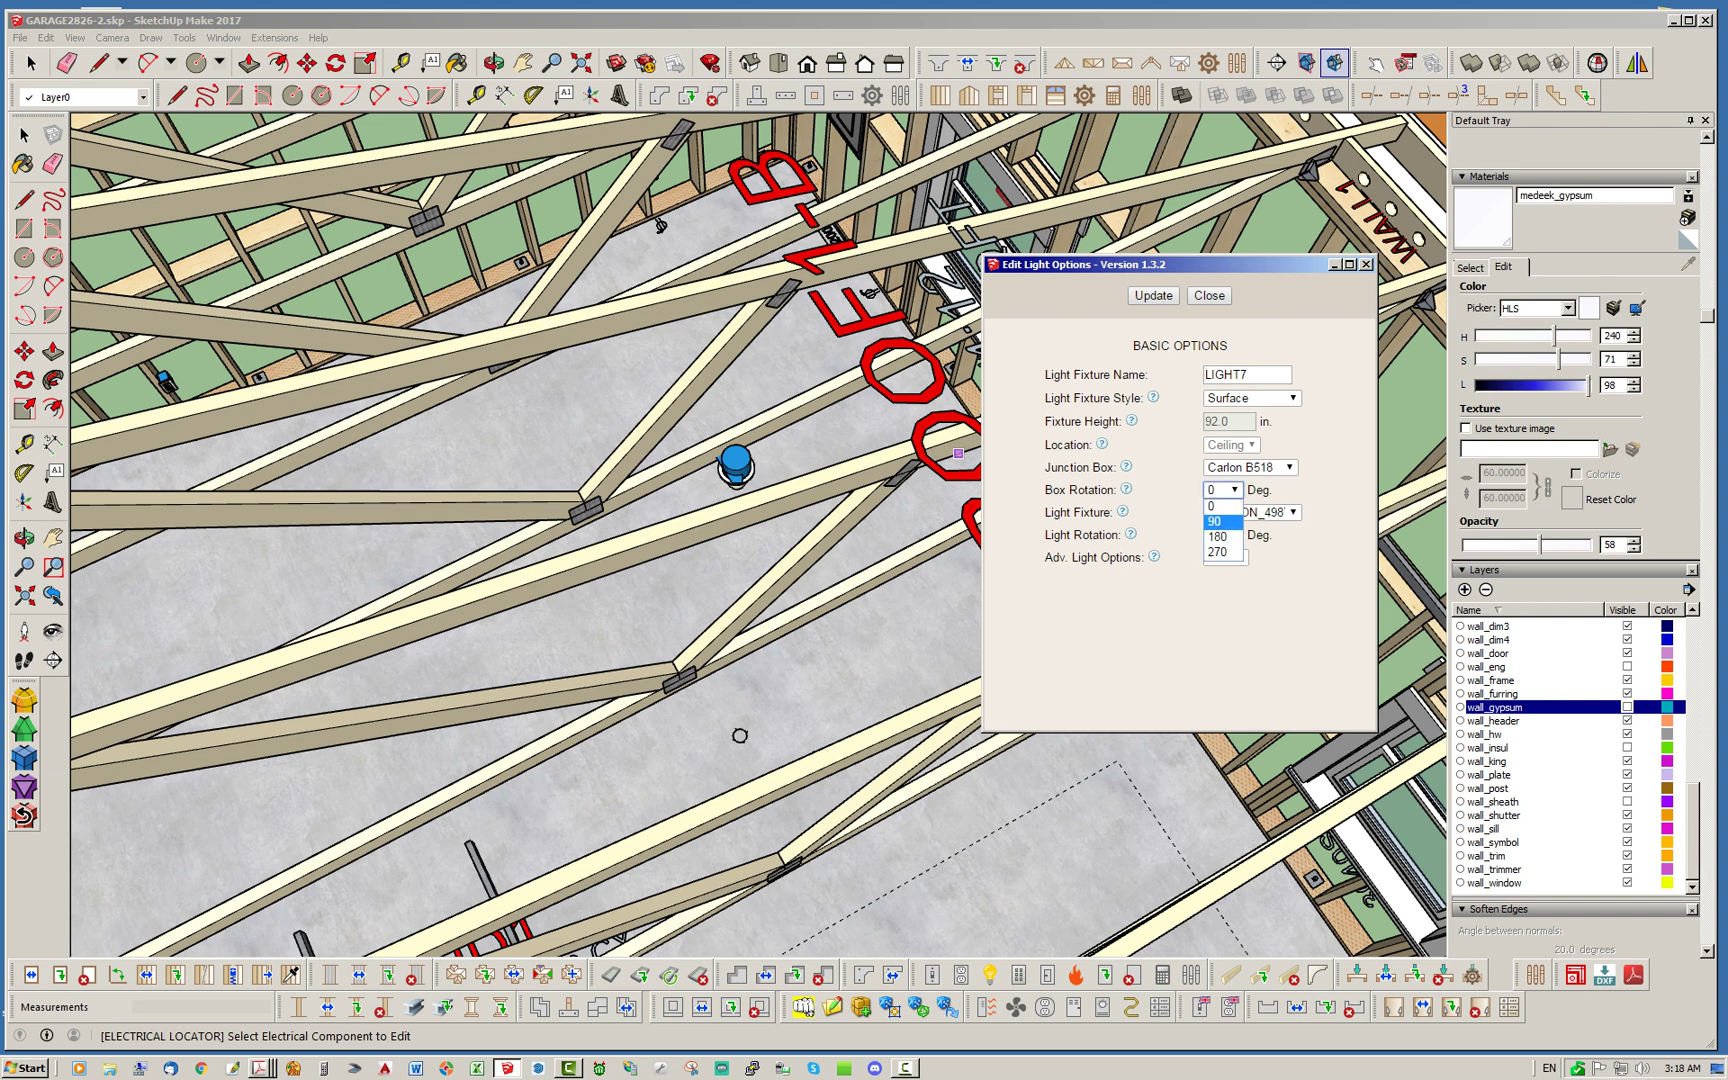
{"action": "left_click", "coordinate": [1217, 552]}
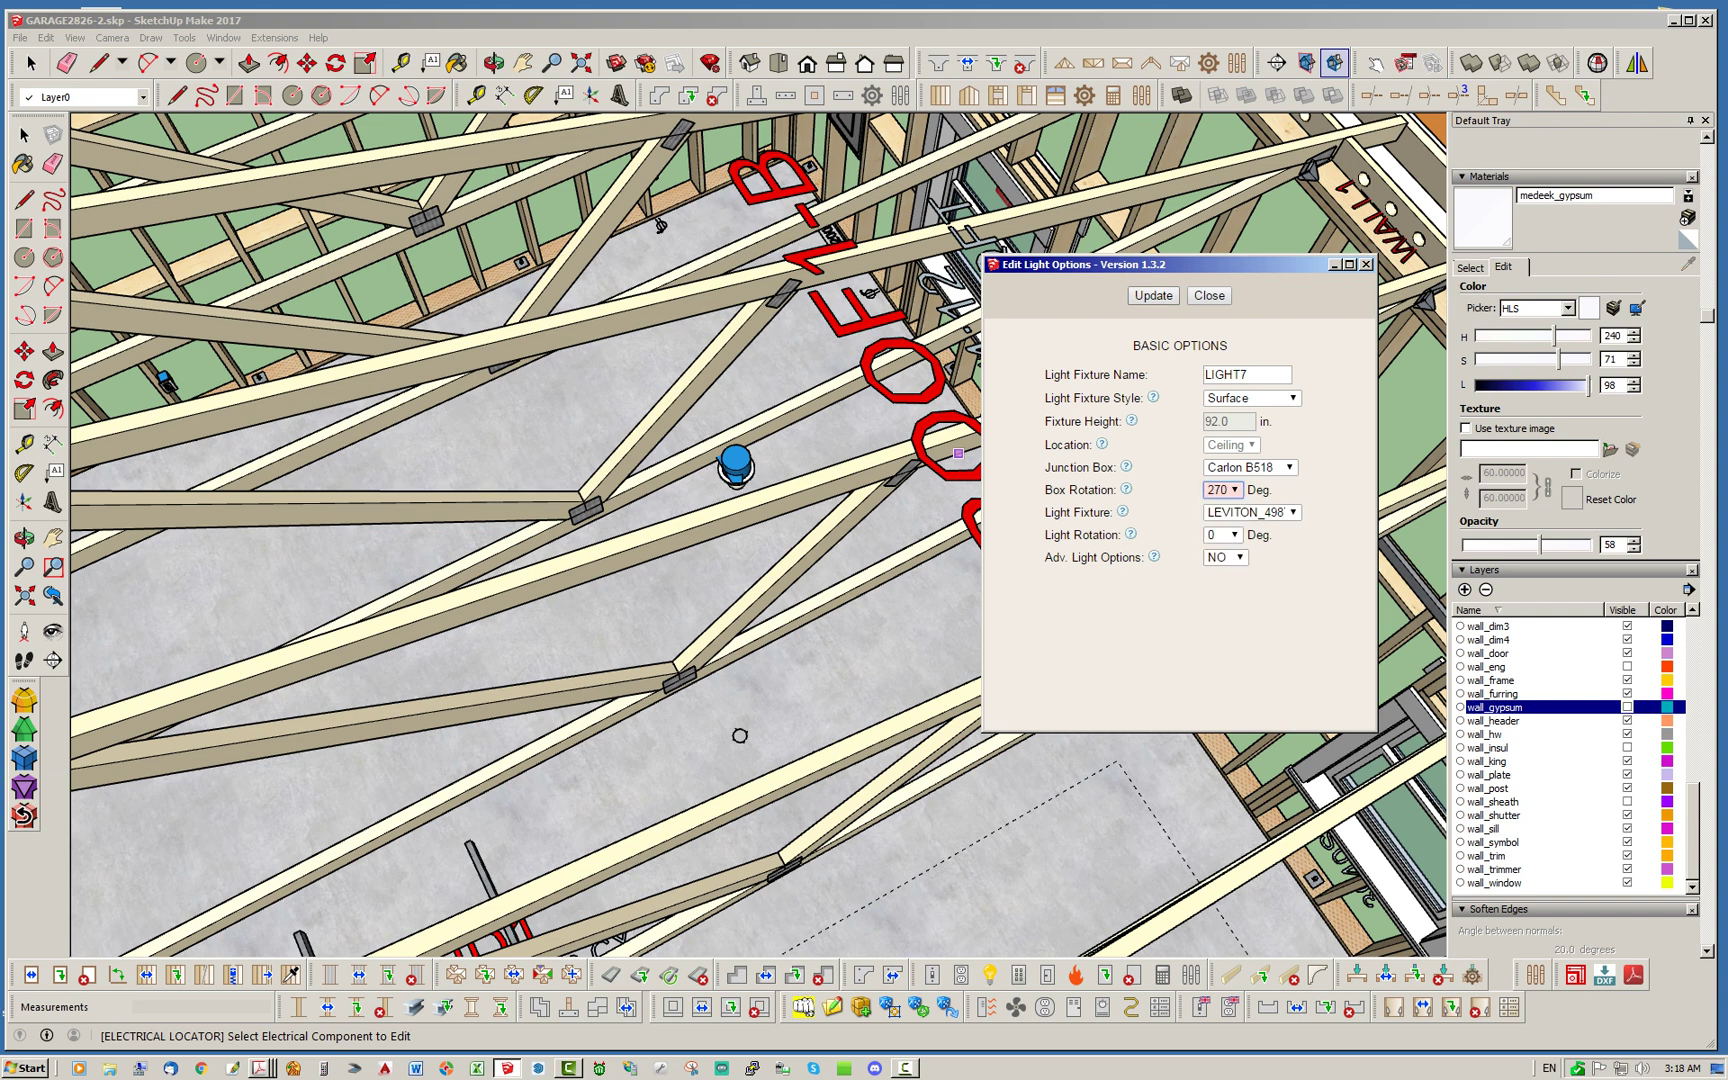
{"action": "left_click", "coordinate": [1153, 295]}
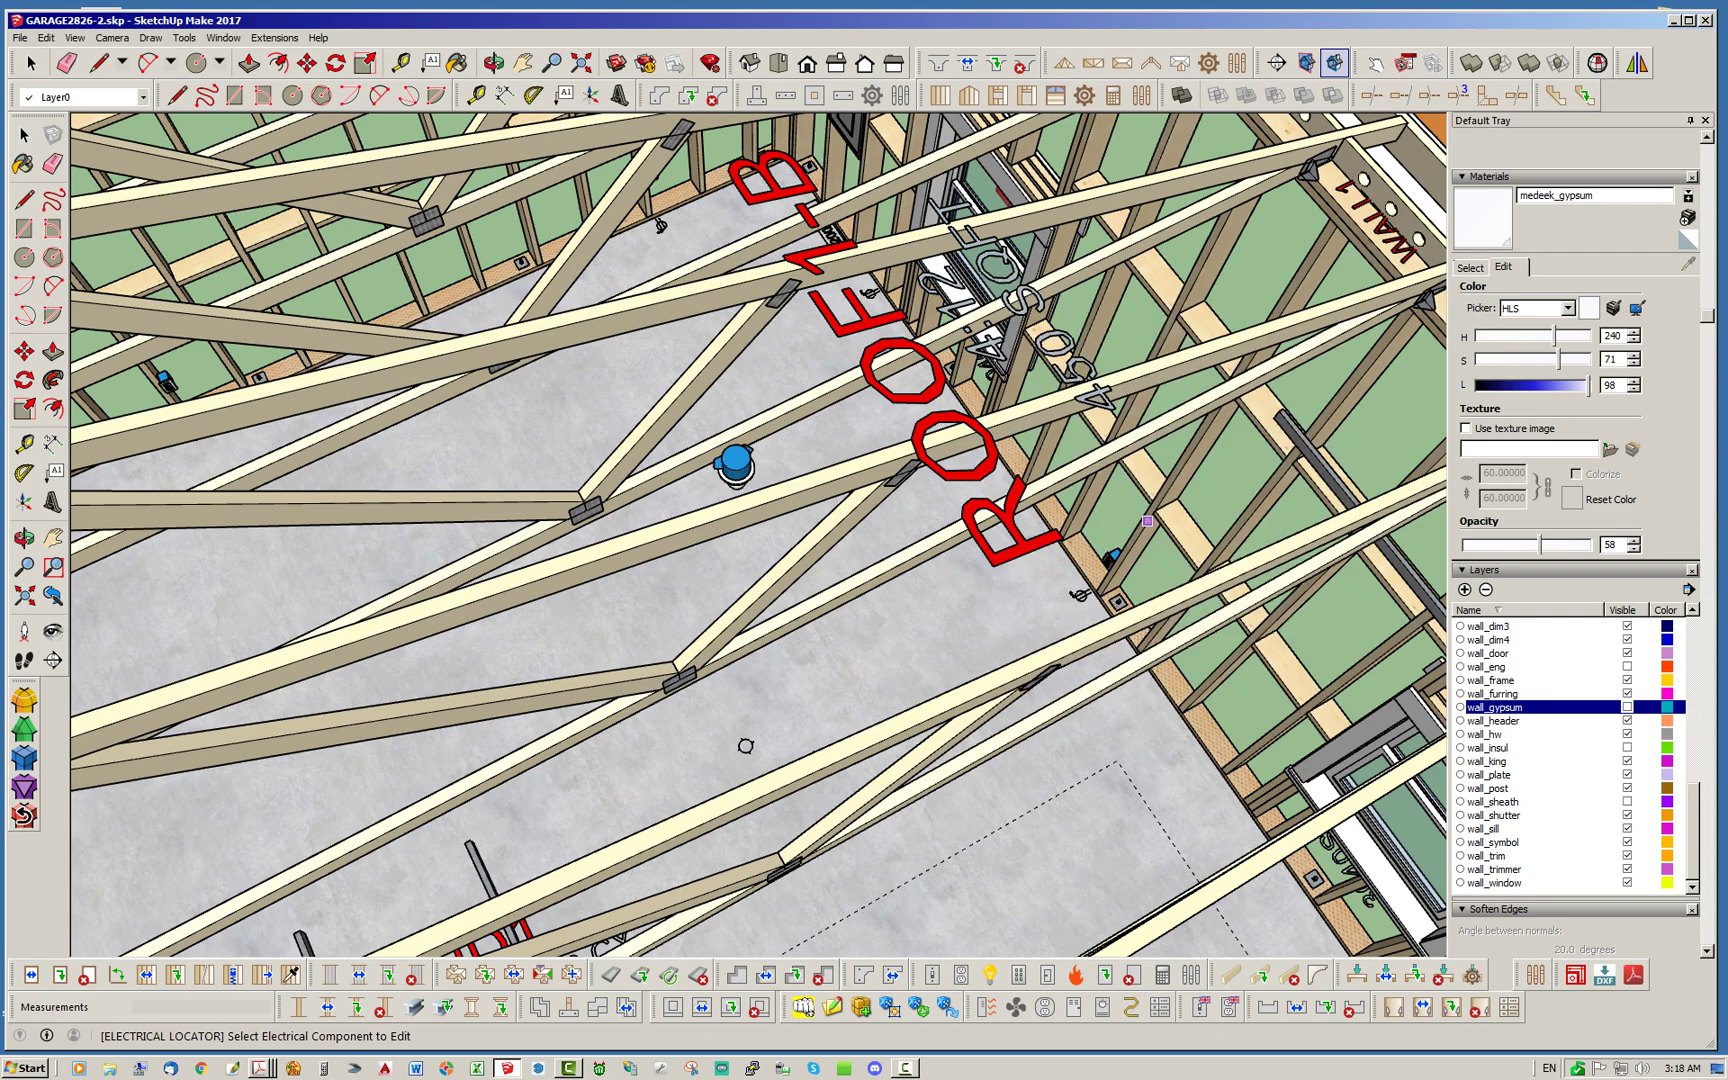
{"action": "middle_click_drag", "start_coordinate": [745, 745], "coordinate": [720, 532]}
{"action": "middle_click_drag", "start_coordinate": [885, 453], "coordinate": [919, 469]}
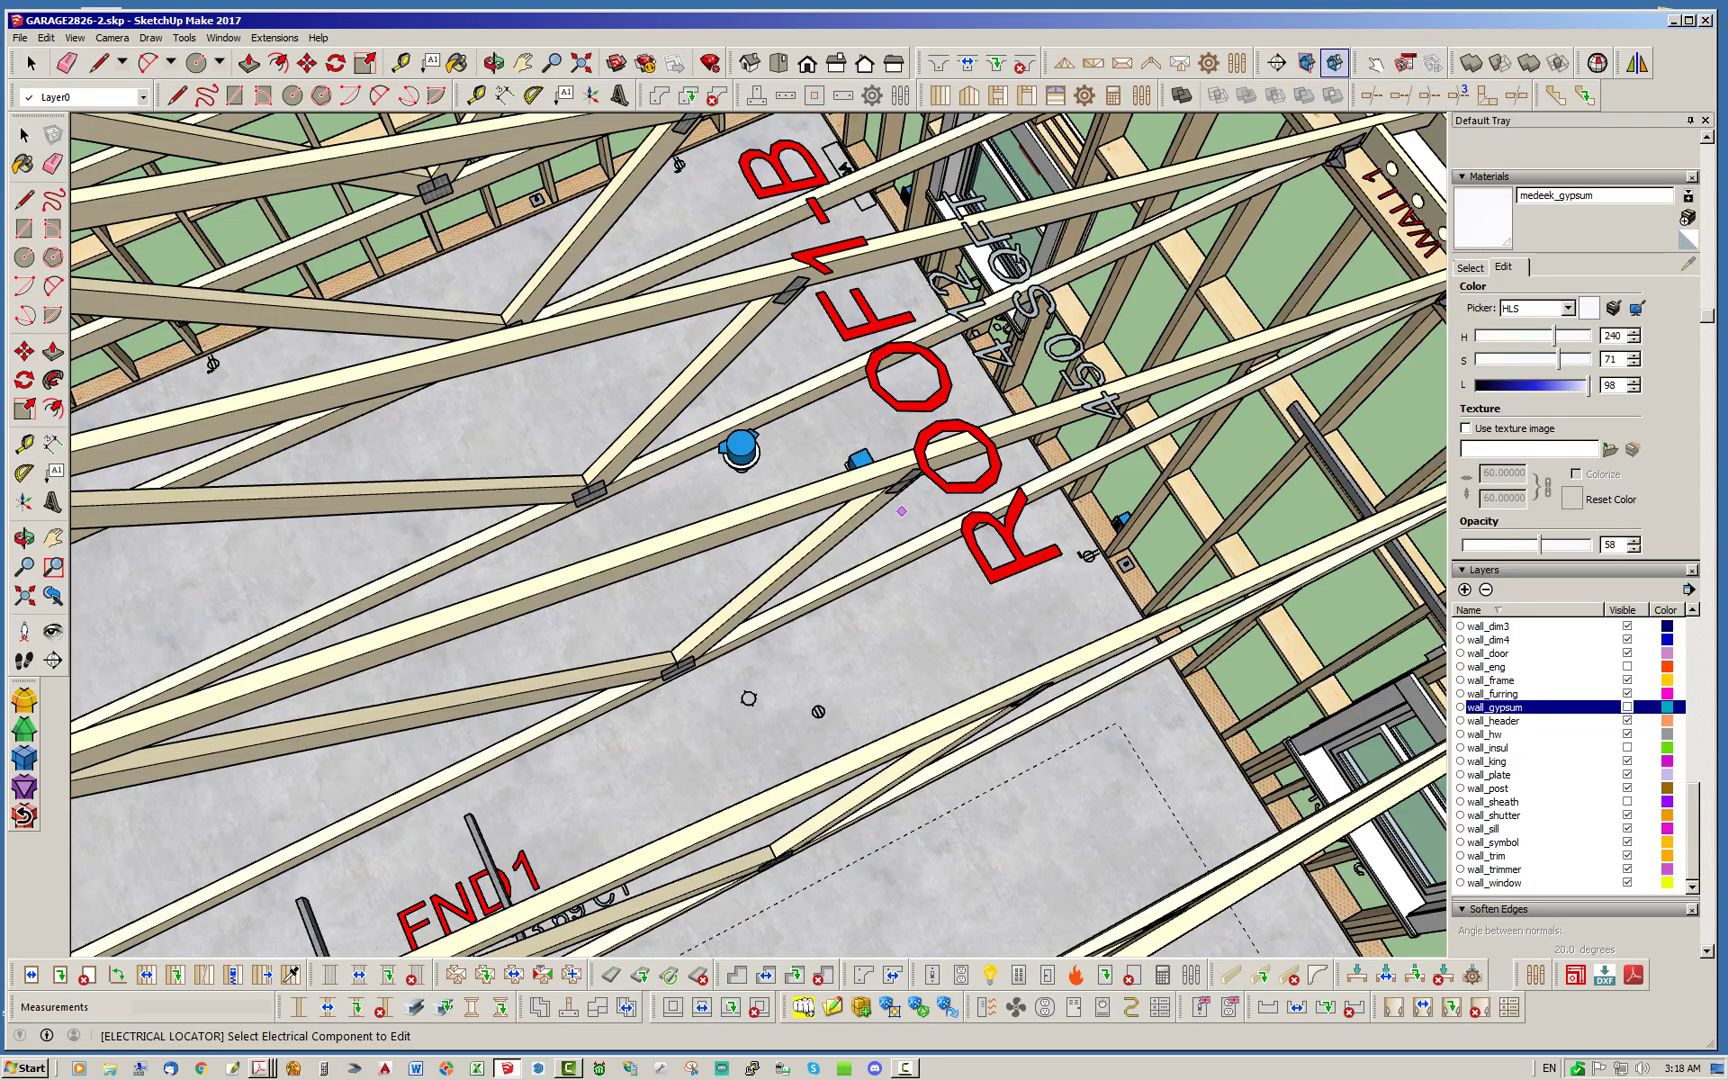
Turn on visibility of the wall_gypsum, wall_eng, wall_sheath and wall_insul layers for the whole garage
{"action": "scroll", "coordinate": [814, 400], "scroll_direction": "down", "scroll_amount": 5}
{"action": "middle_click_drag", "start_coordinate": [844, 557], "coordinate": [889, 481]}
{"action": "scroll", "coordinate": [795, 466], "scroll_direction": "down", "scroll_amount": 6}
{"action": "scroll", "coordinate": [889, 481], "scroll_direction": "up", "scroll_amount": 3}
{"action": "middle_click_drag", "start_coordinate": [840, 390], "coordinate": [962, 439]}
{"action": "scroll", "coordinate": [664, 393], "scroll_direction": "up", "scroll_amount": 4}
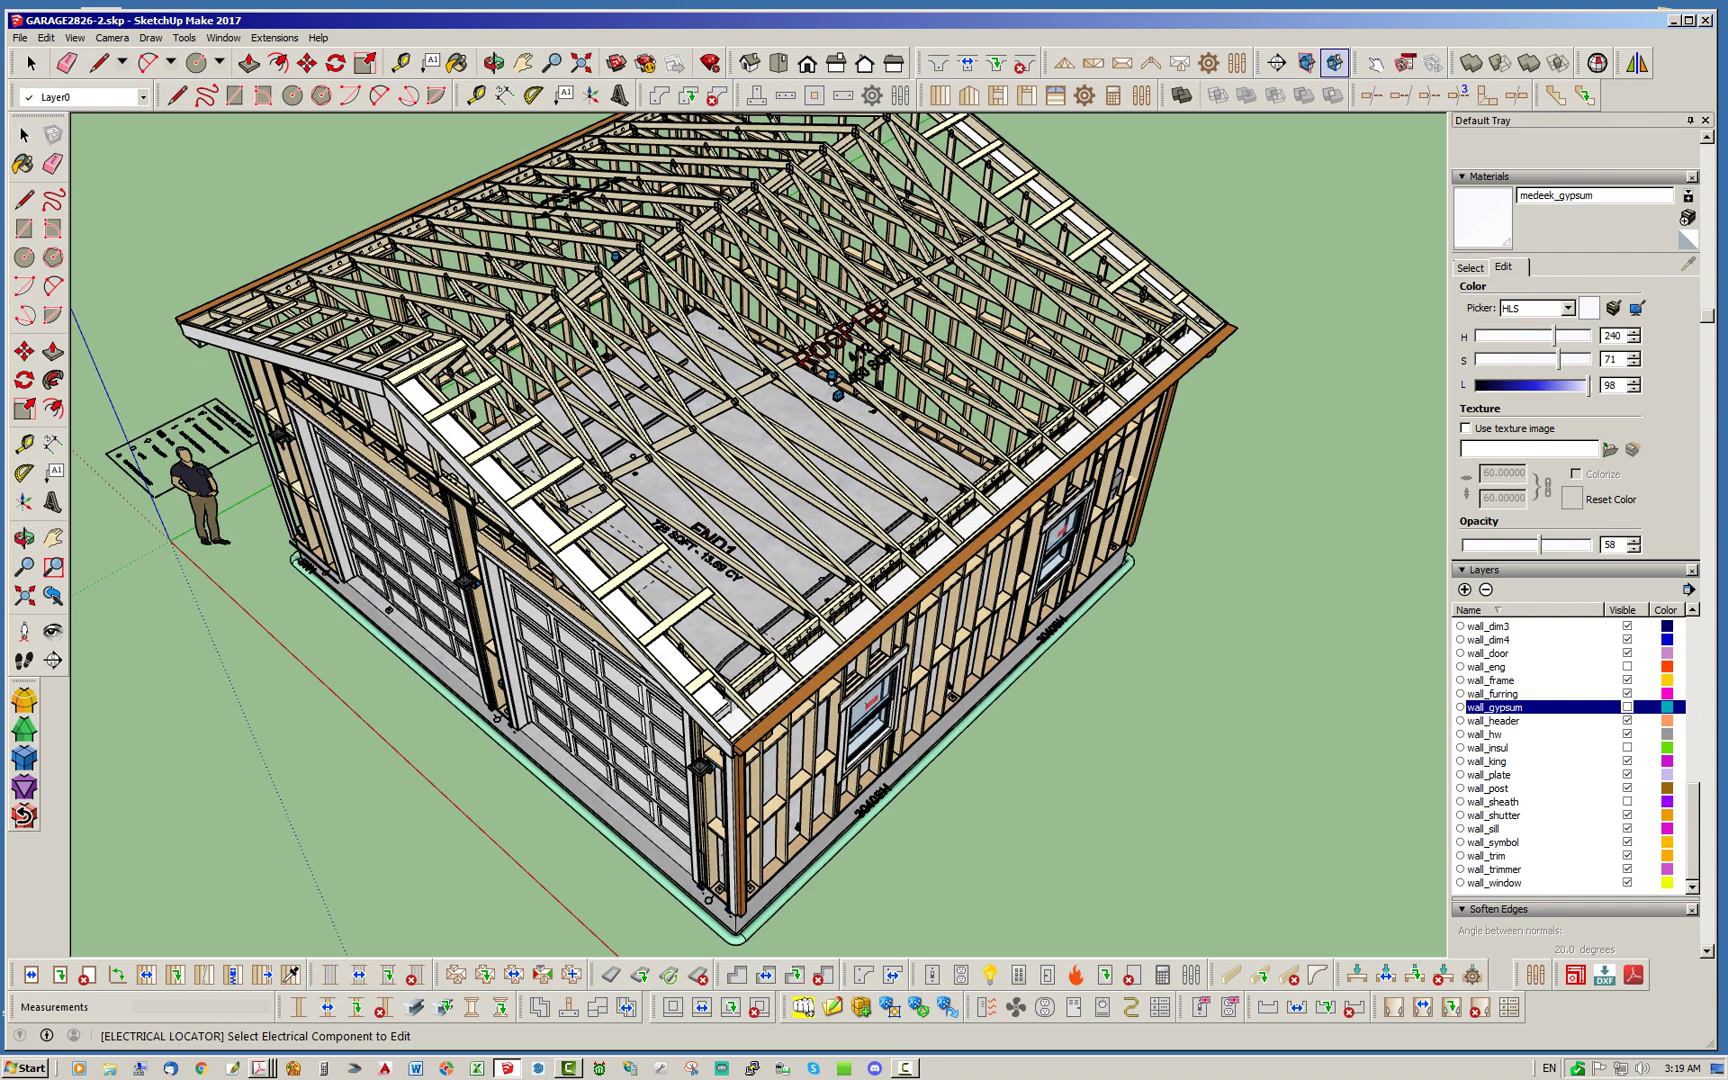
{"action": "left_click", "coordinate": [1627, 707]}
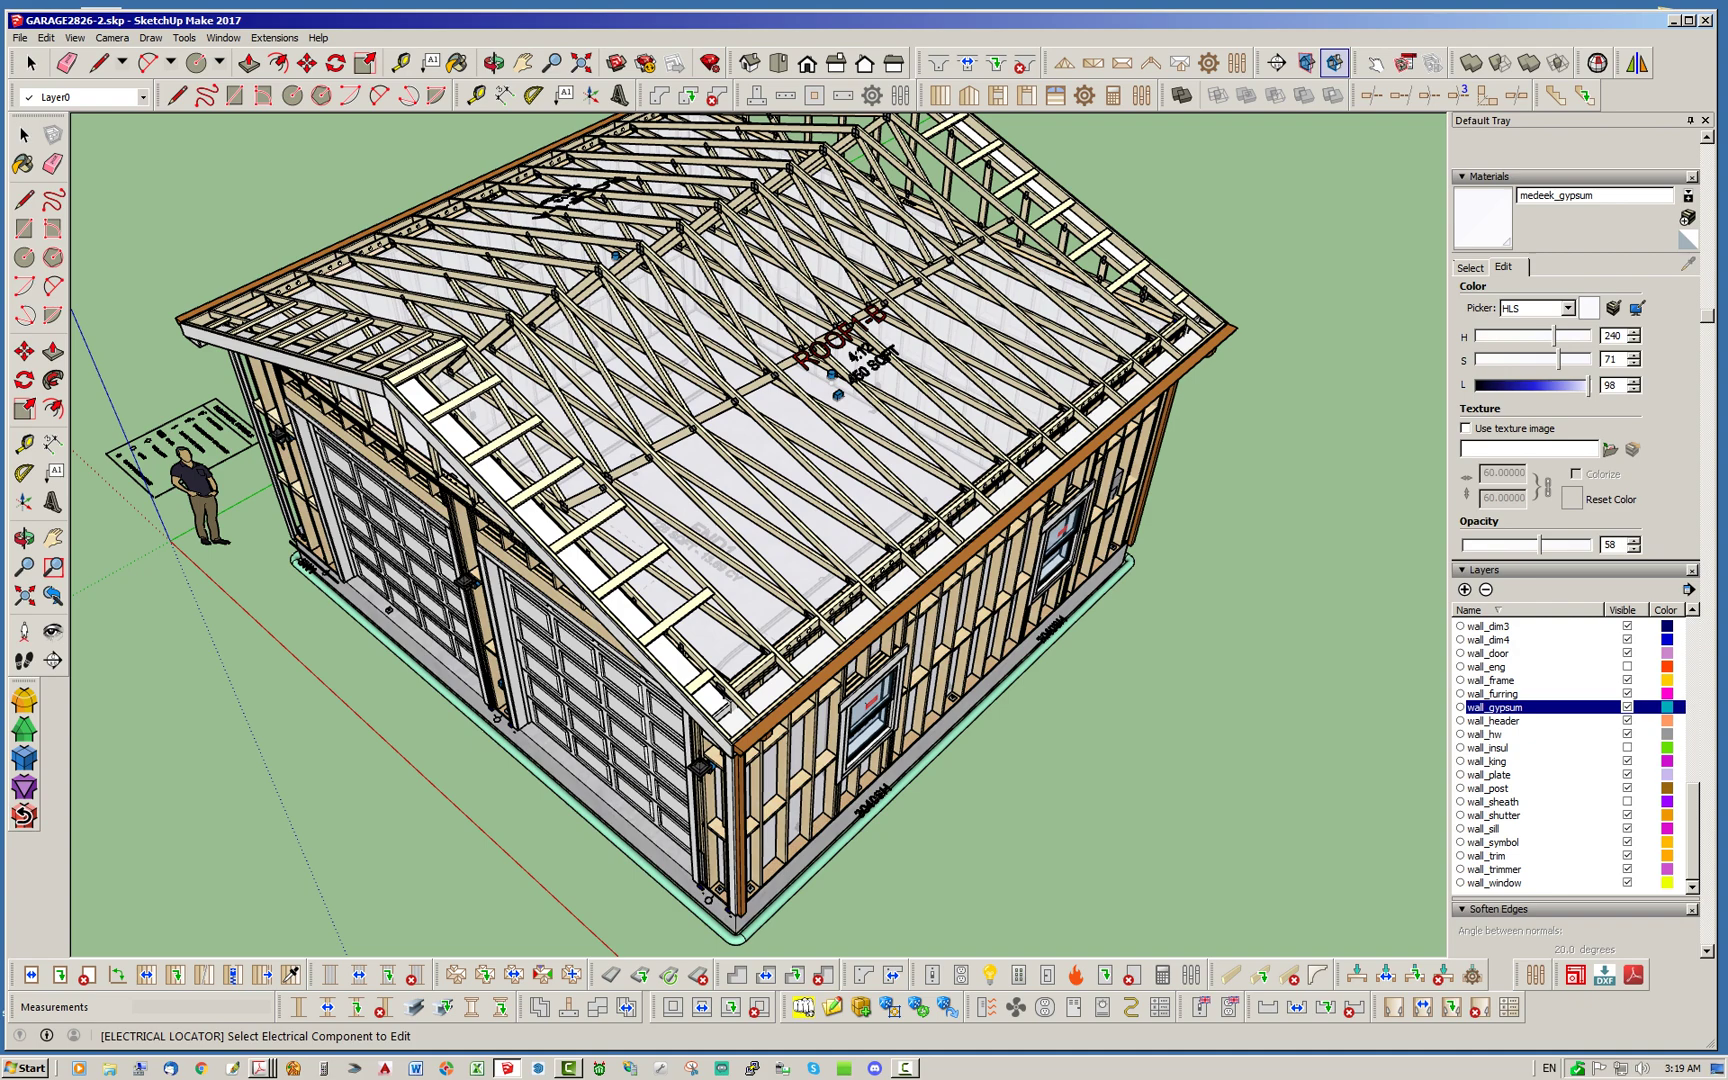
{"action": "left_click", "coordinate": [1627, 666]}
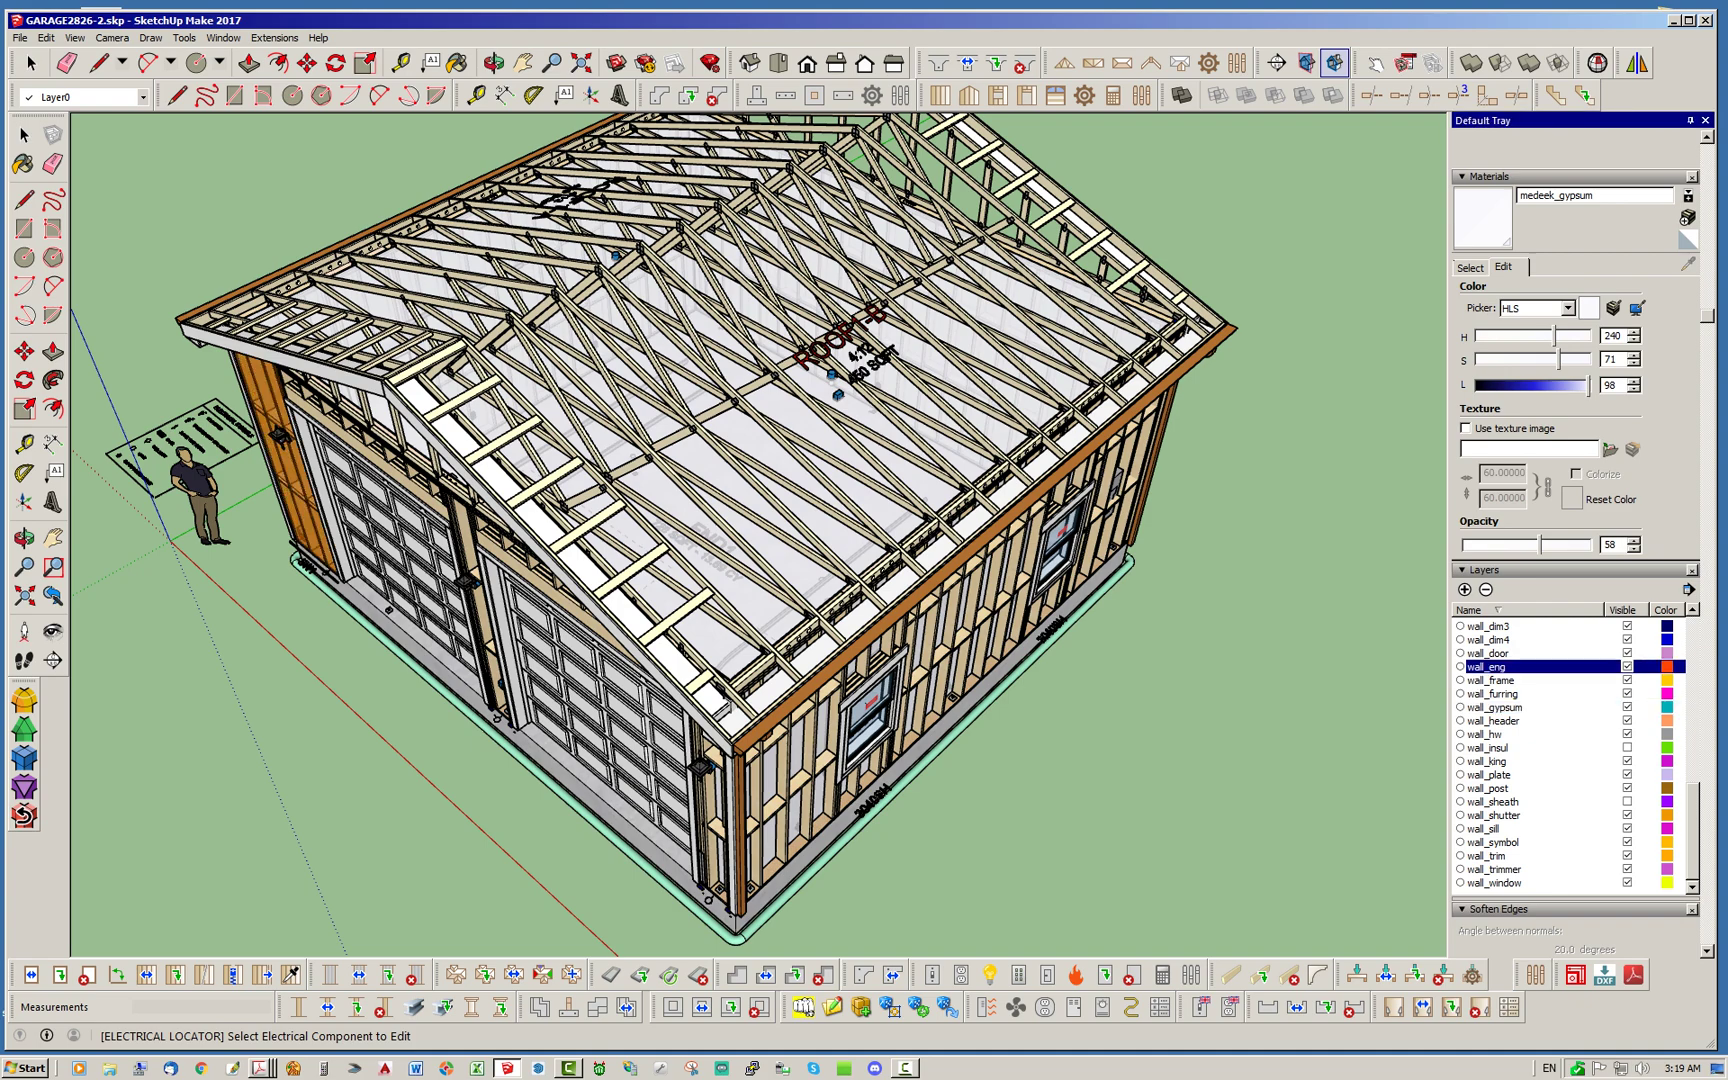
{"action": "left_click", "coordinate": [1627, 801]}
{"action": "middle_click_drag", "start_coordinate": [700, 520], "coordinate": [1060, 580]}
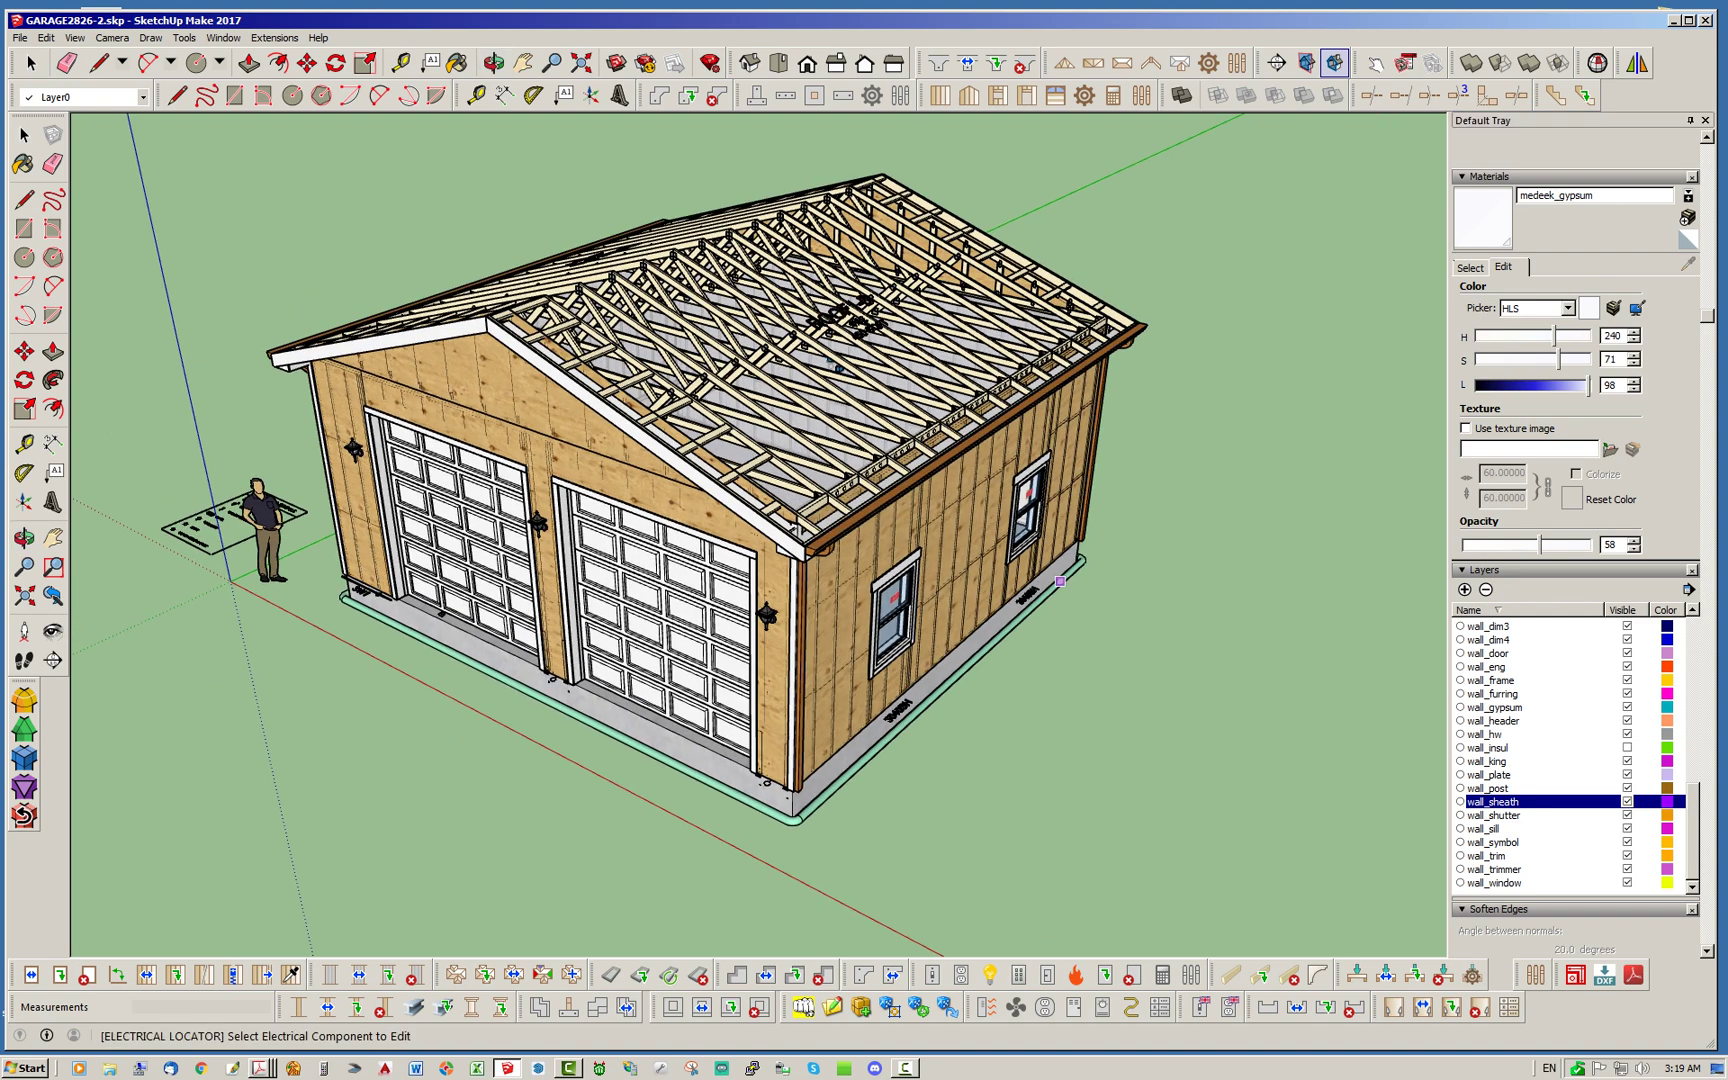
{"action": "left_click", "coordinate": [1627, 747]}
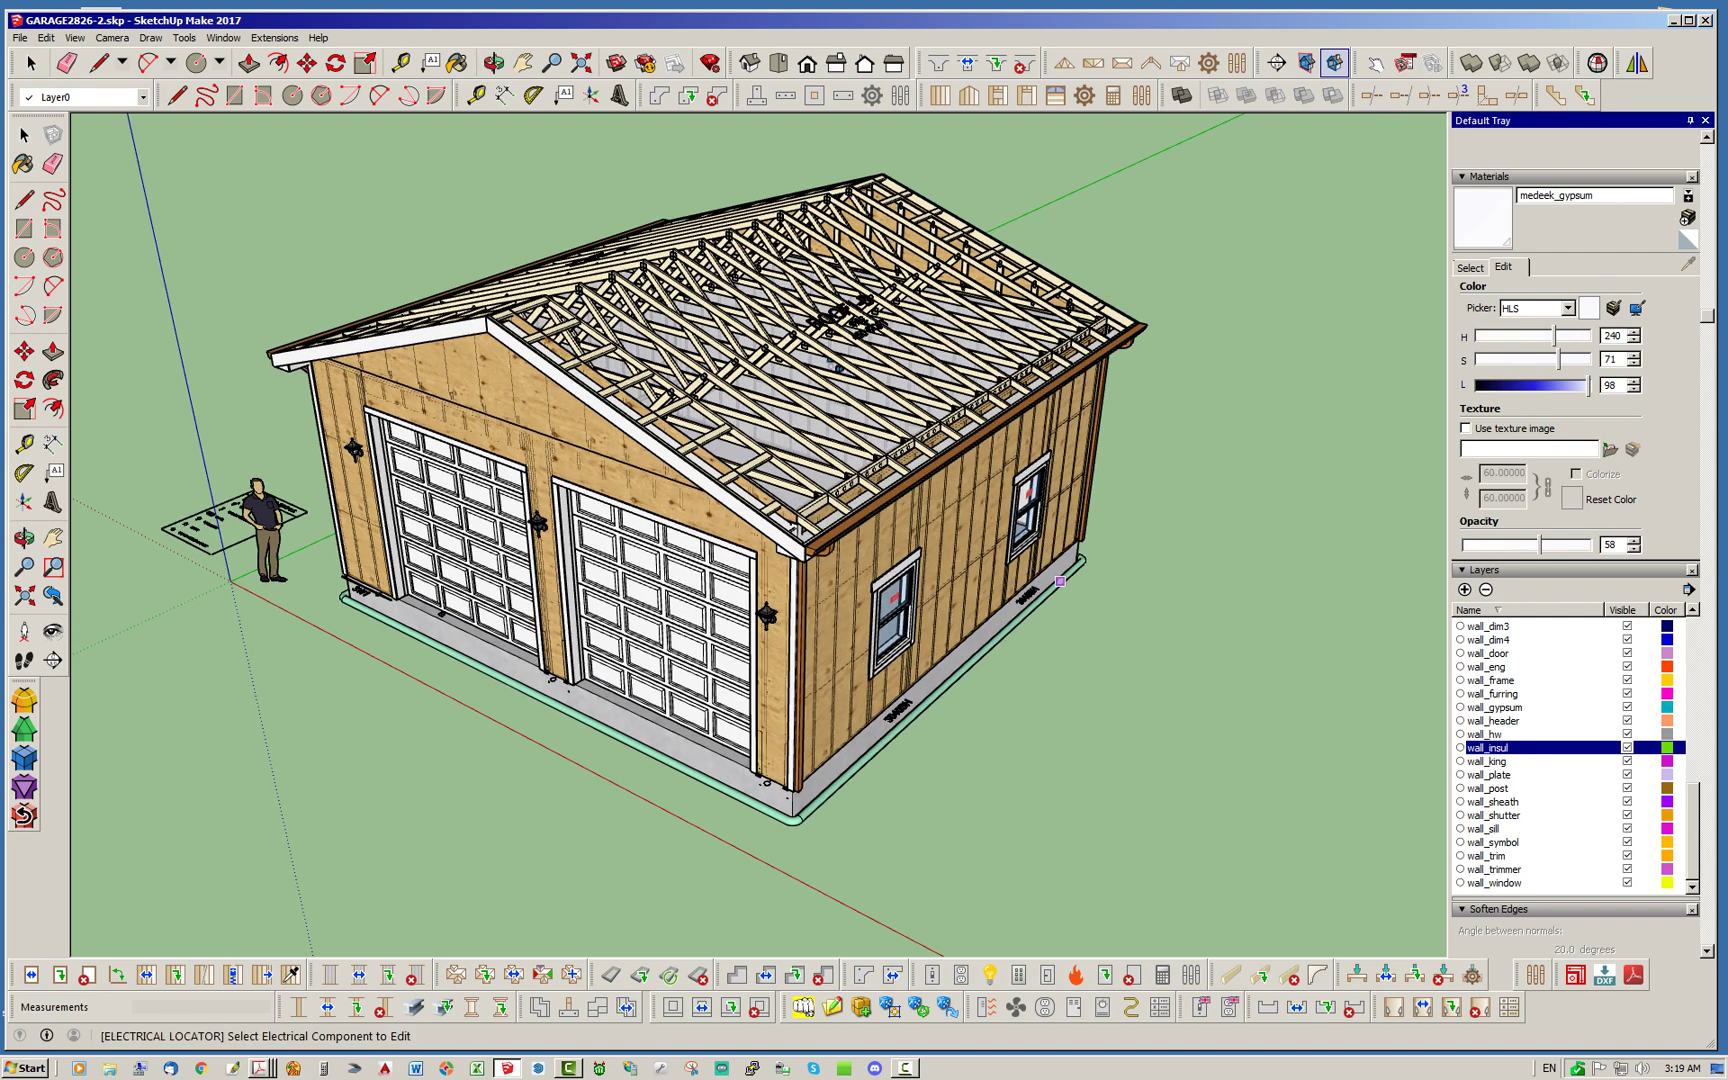
Turn on visibility of the roof_sheath and roof_clad layers to cover the trusses
{"action": "scroll", "coordinate": [1540, 755], "scroll_direction": "up", "scroll_amount": 8}
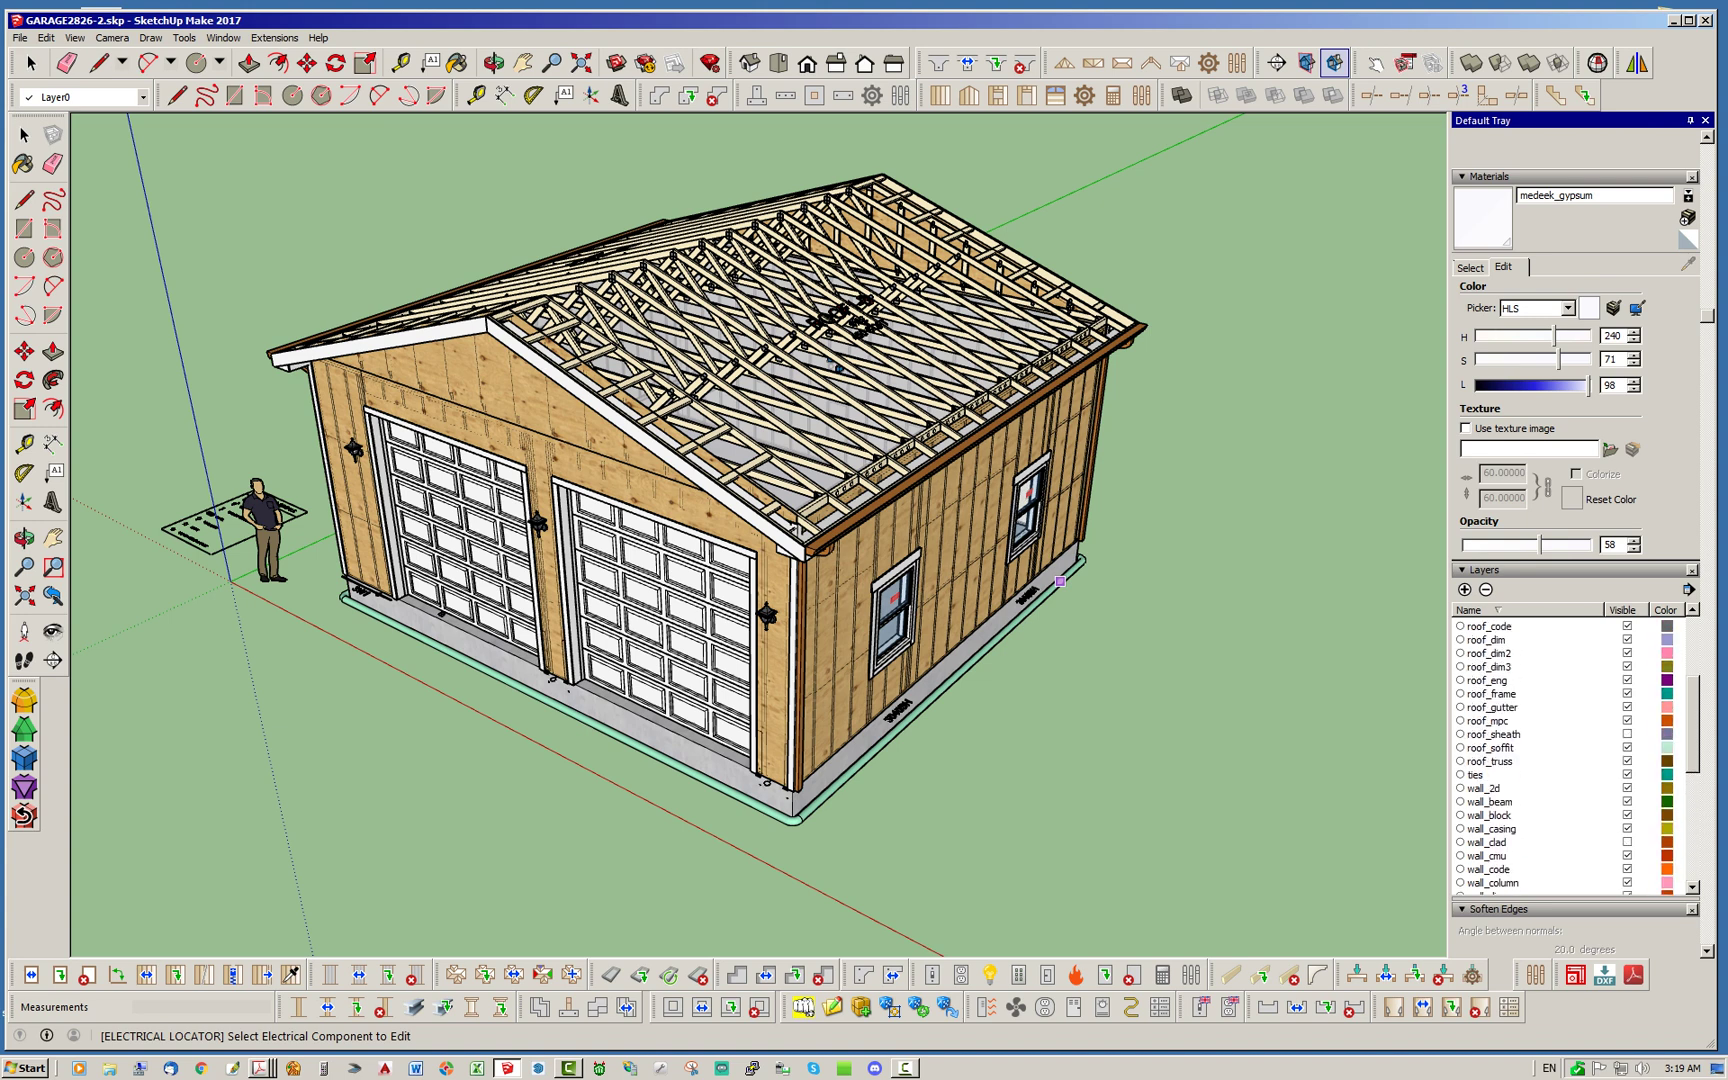
{"action": "left_click", "coordinate": [1627, 734]}
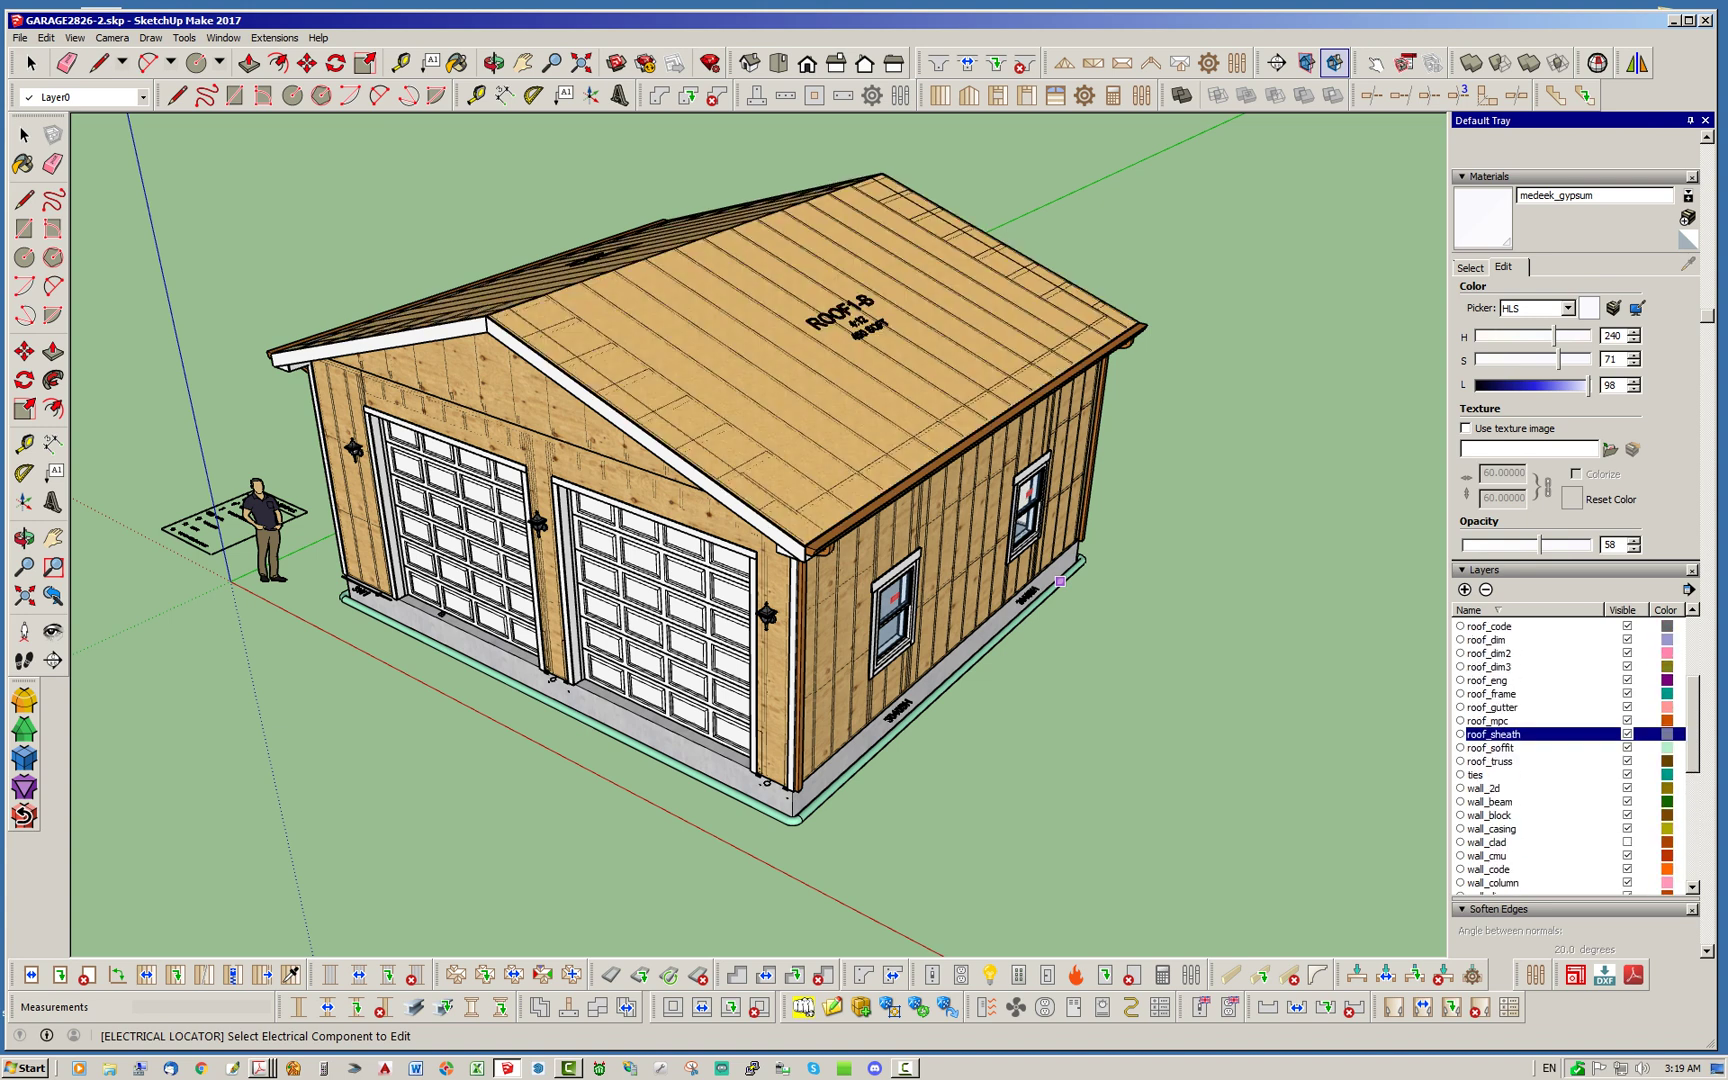
{"action": "scroll", "coordinate": [1540, 755], "scroll_direction": "up", "scroll_amount": 4}
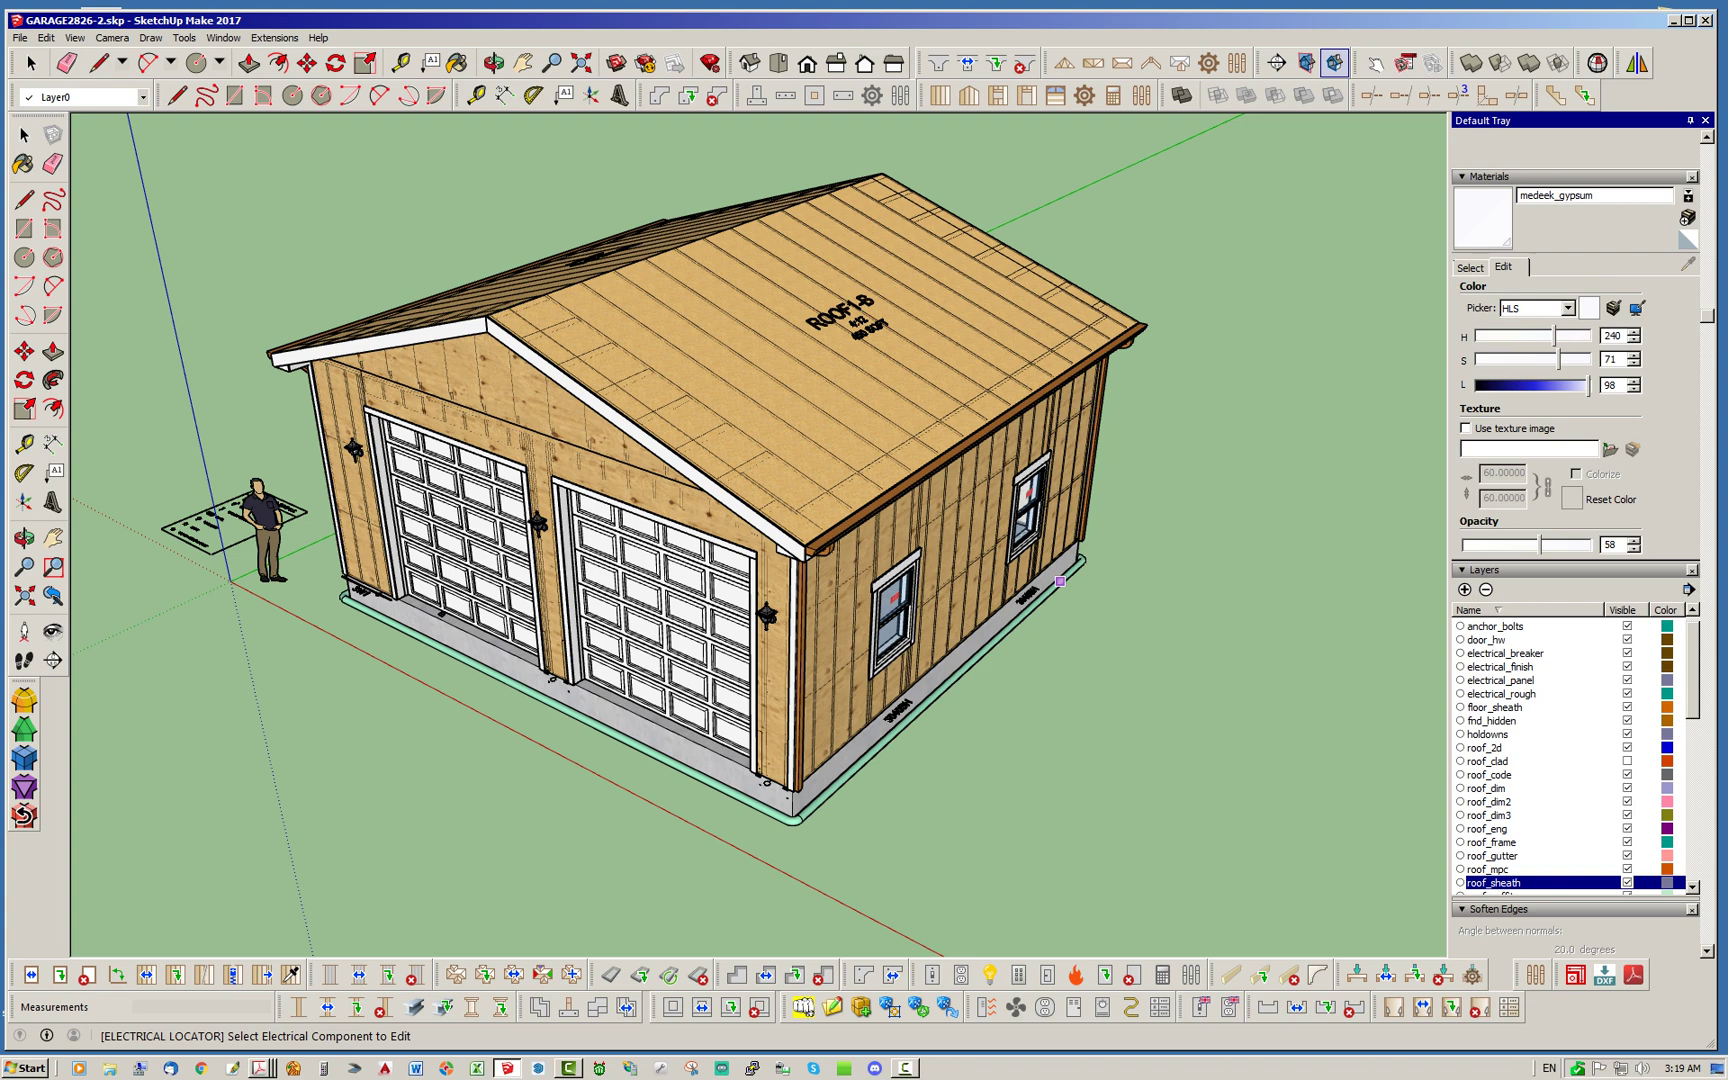
{"action": "left_click", "coordinate": [1627, 761]}
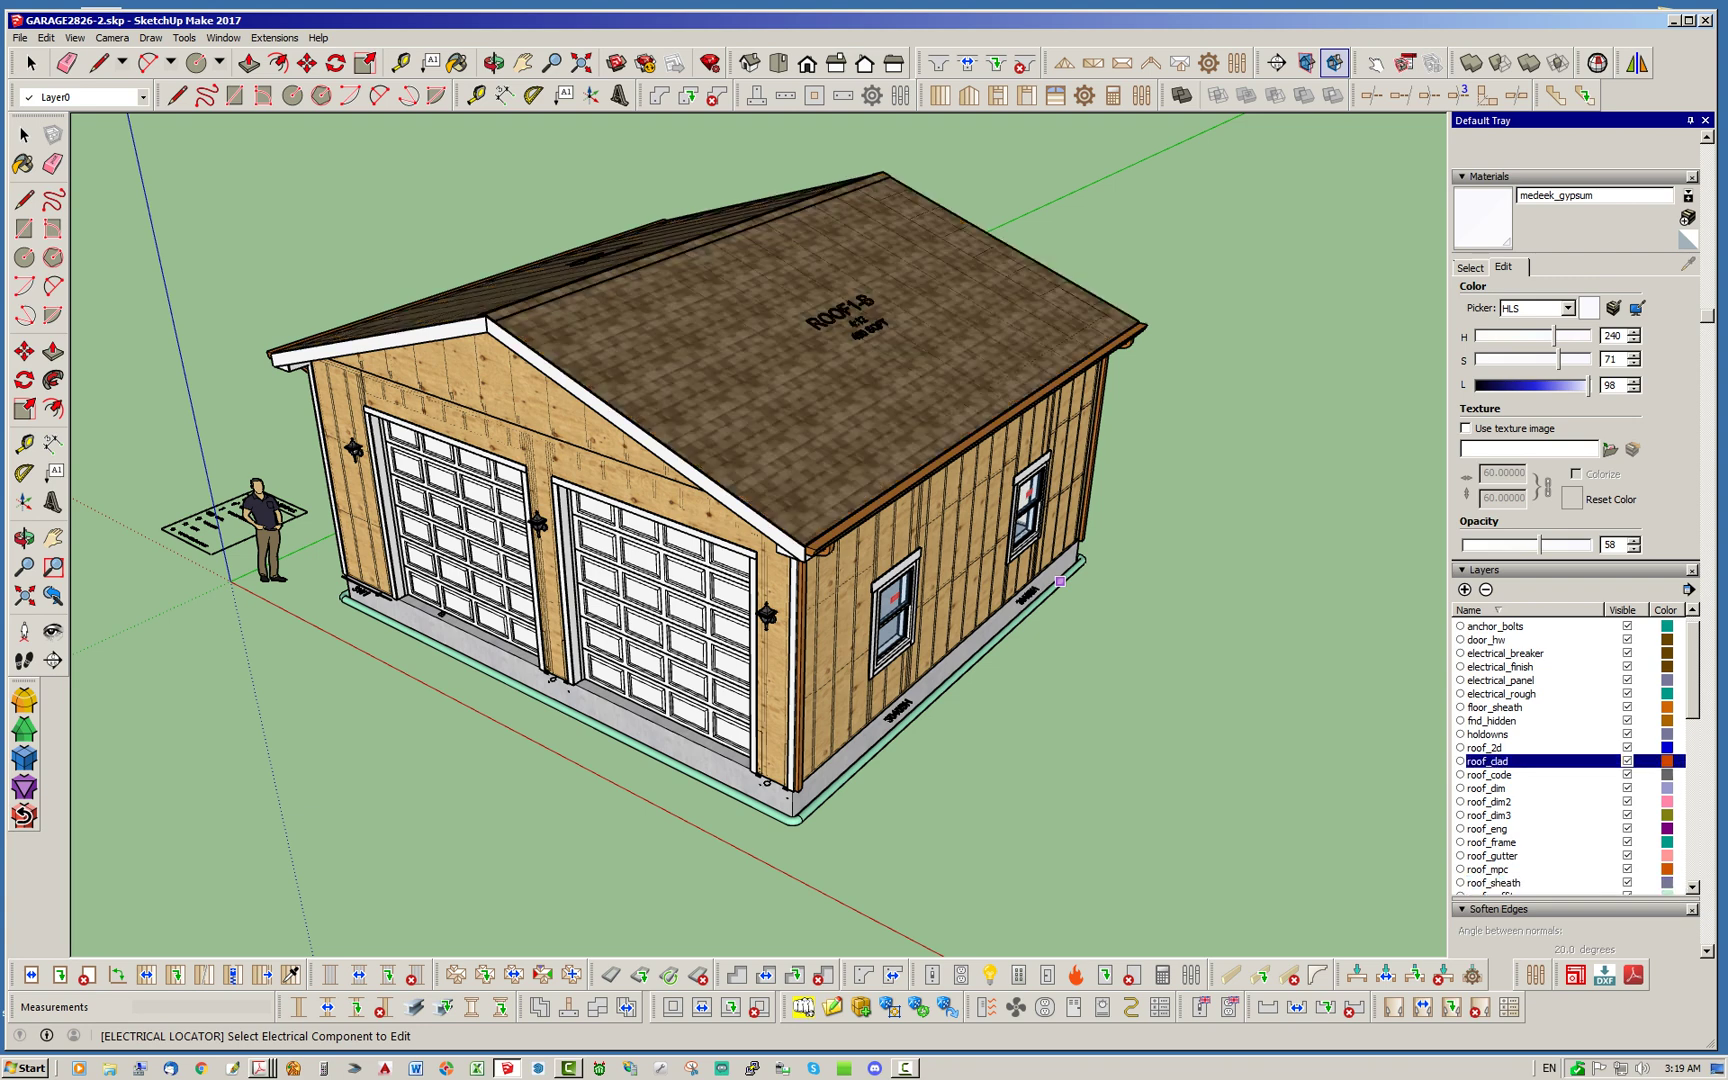
Turn on visibility of the wall_clad layer and leave the Edit Electrical tool for the Select tool
{"action": "scroll", "coordinate": [1540, 755], "scroll_direction": "down", "scroll_amount": 5}
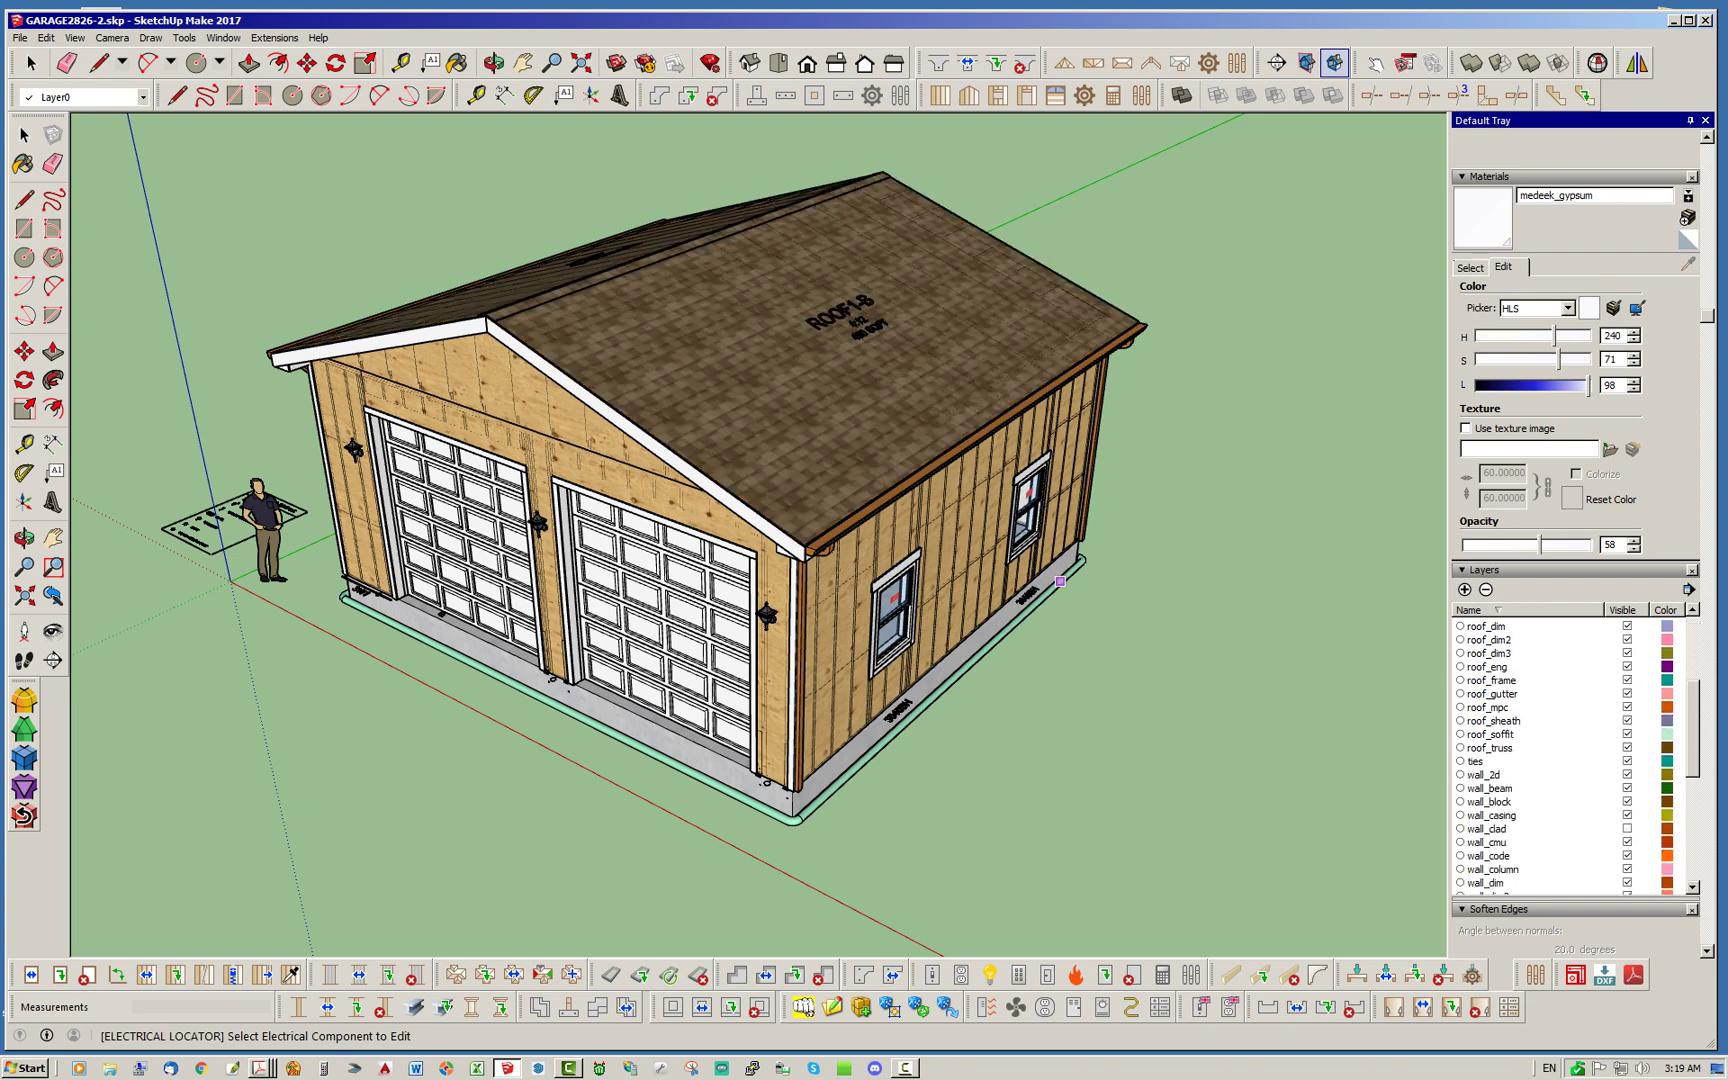
{"action": "left_click", "coordinate": [1627, 828]}
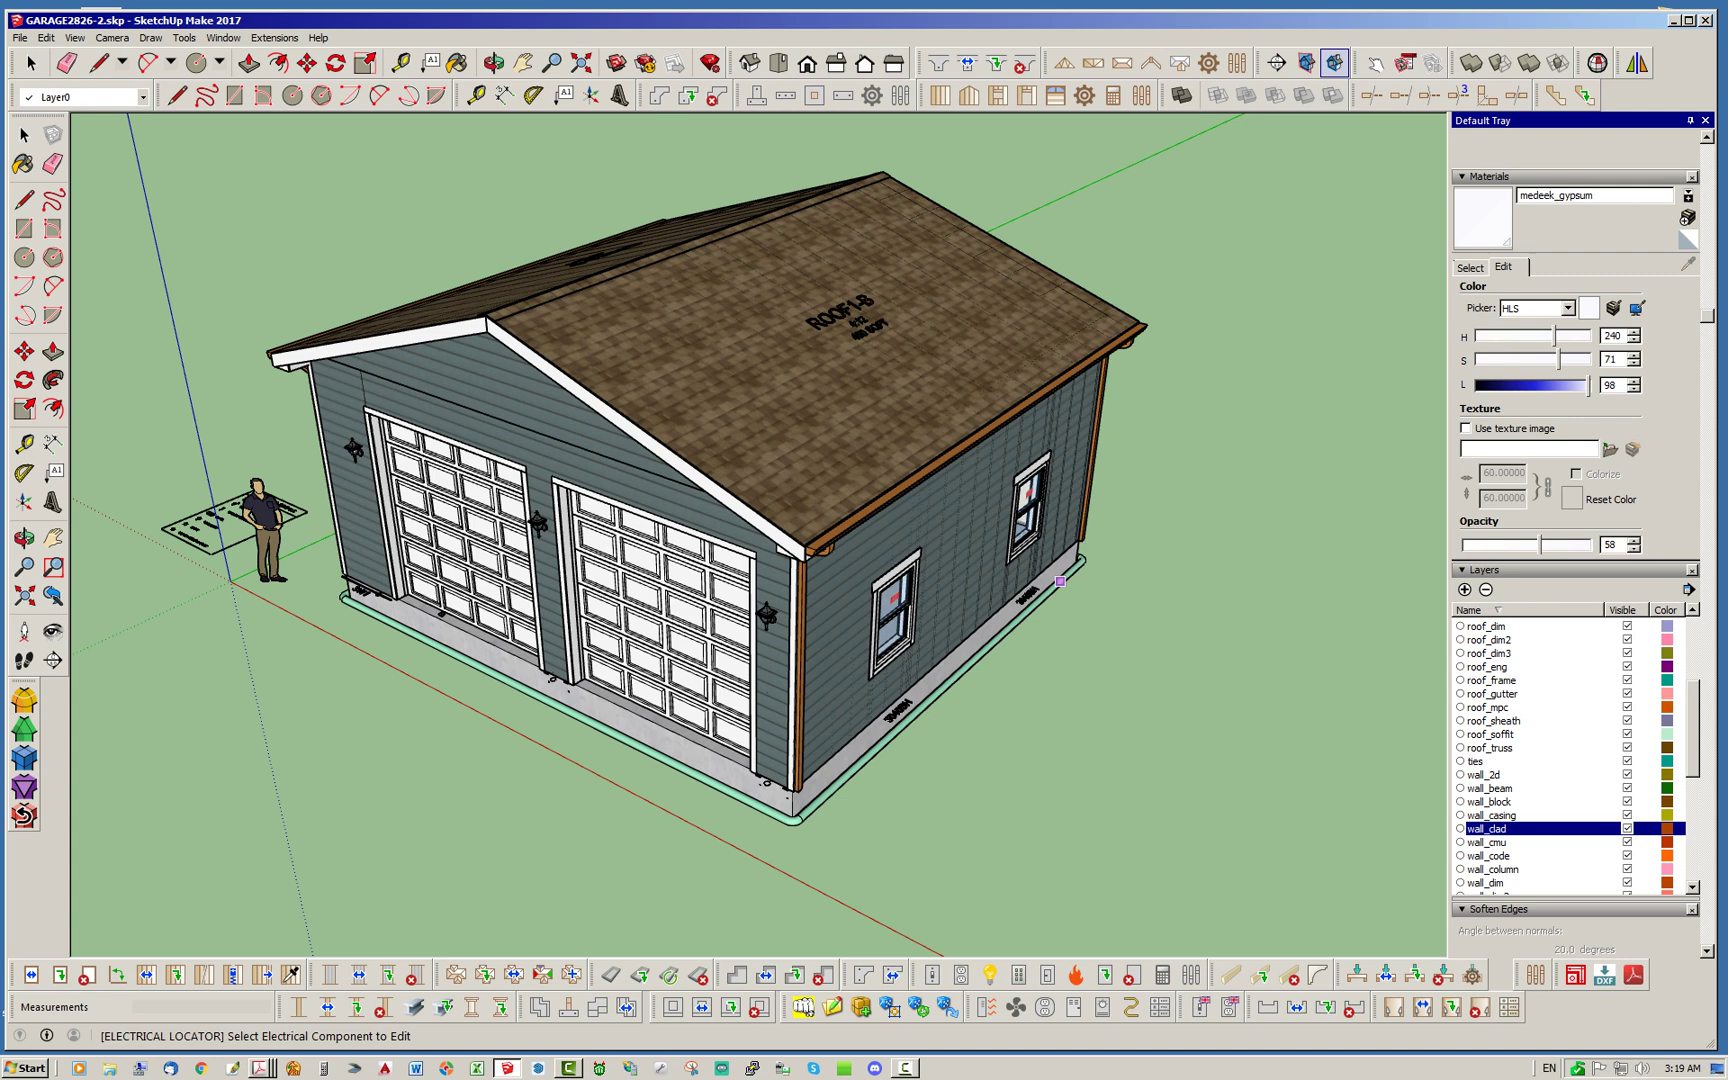
{"action": "scroll", "coordinate": [1540, 755], "scroll_direction": "up", "scroll_amount": 5}
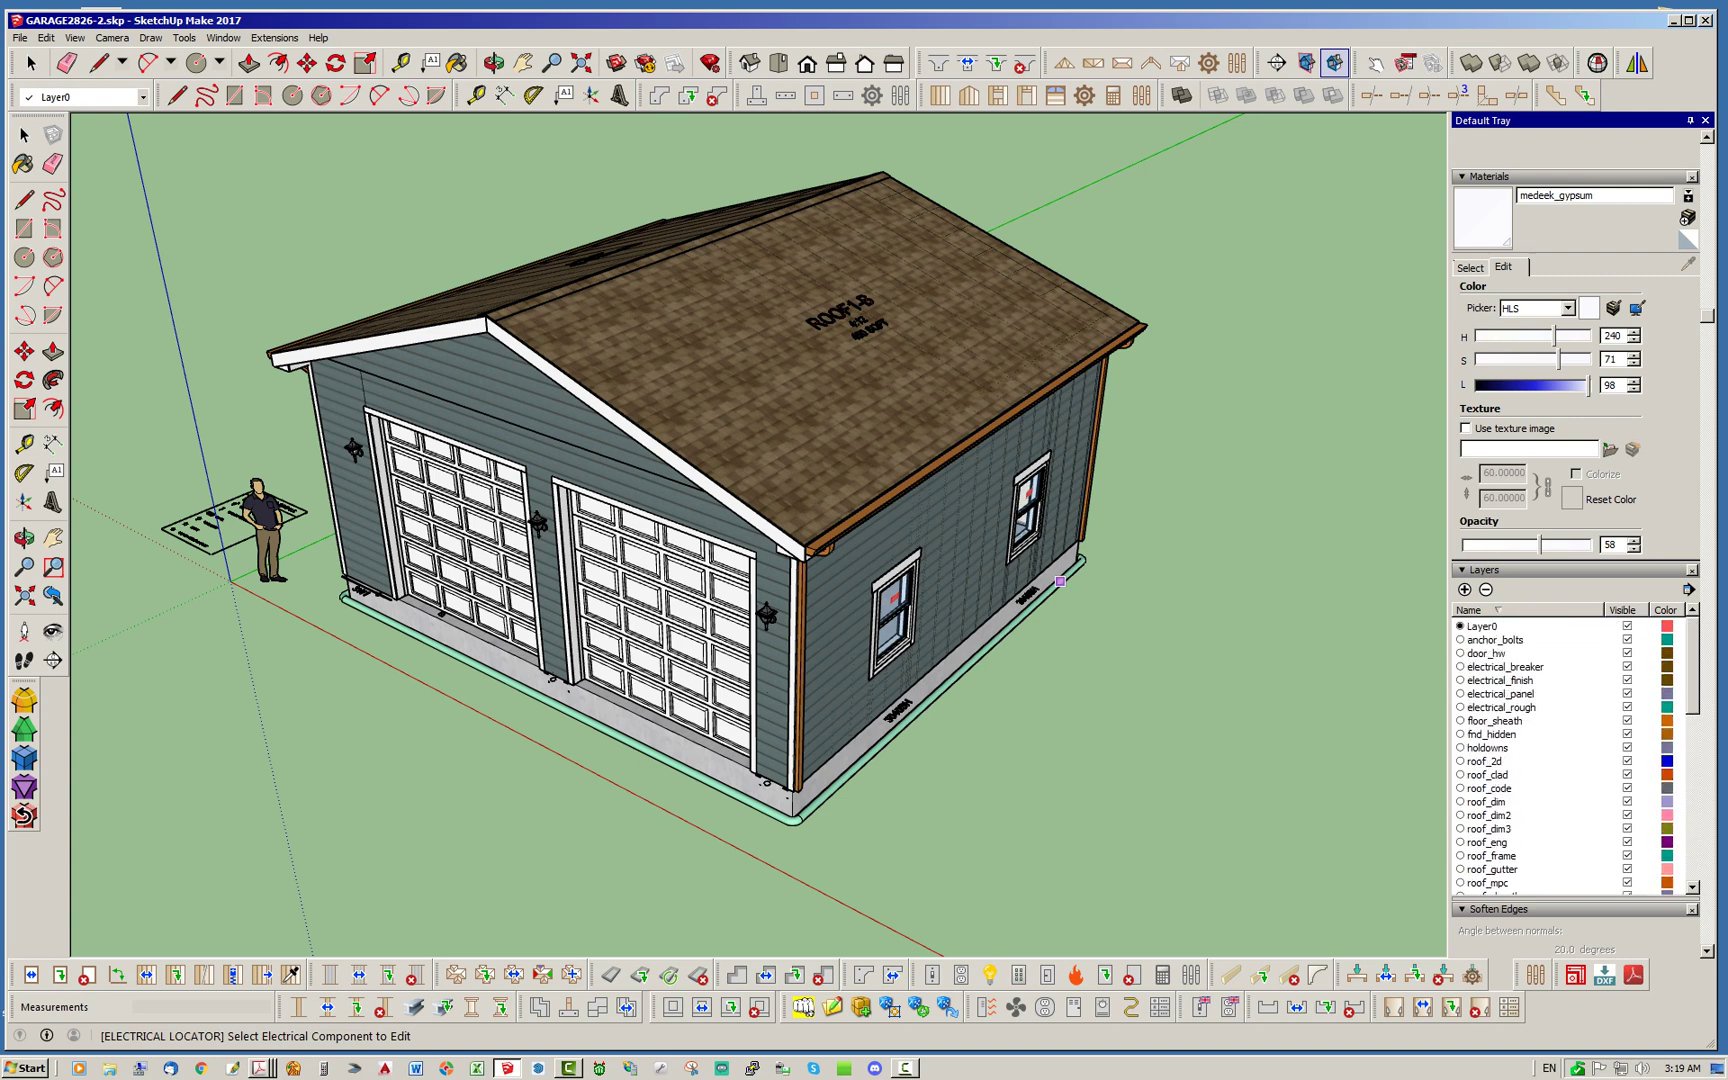
{"action": "left_click", "coordinate": [30, 62]}
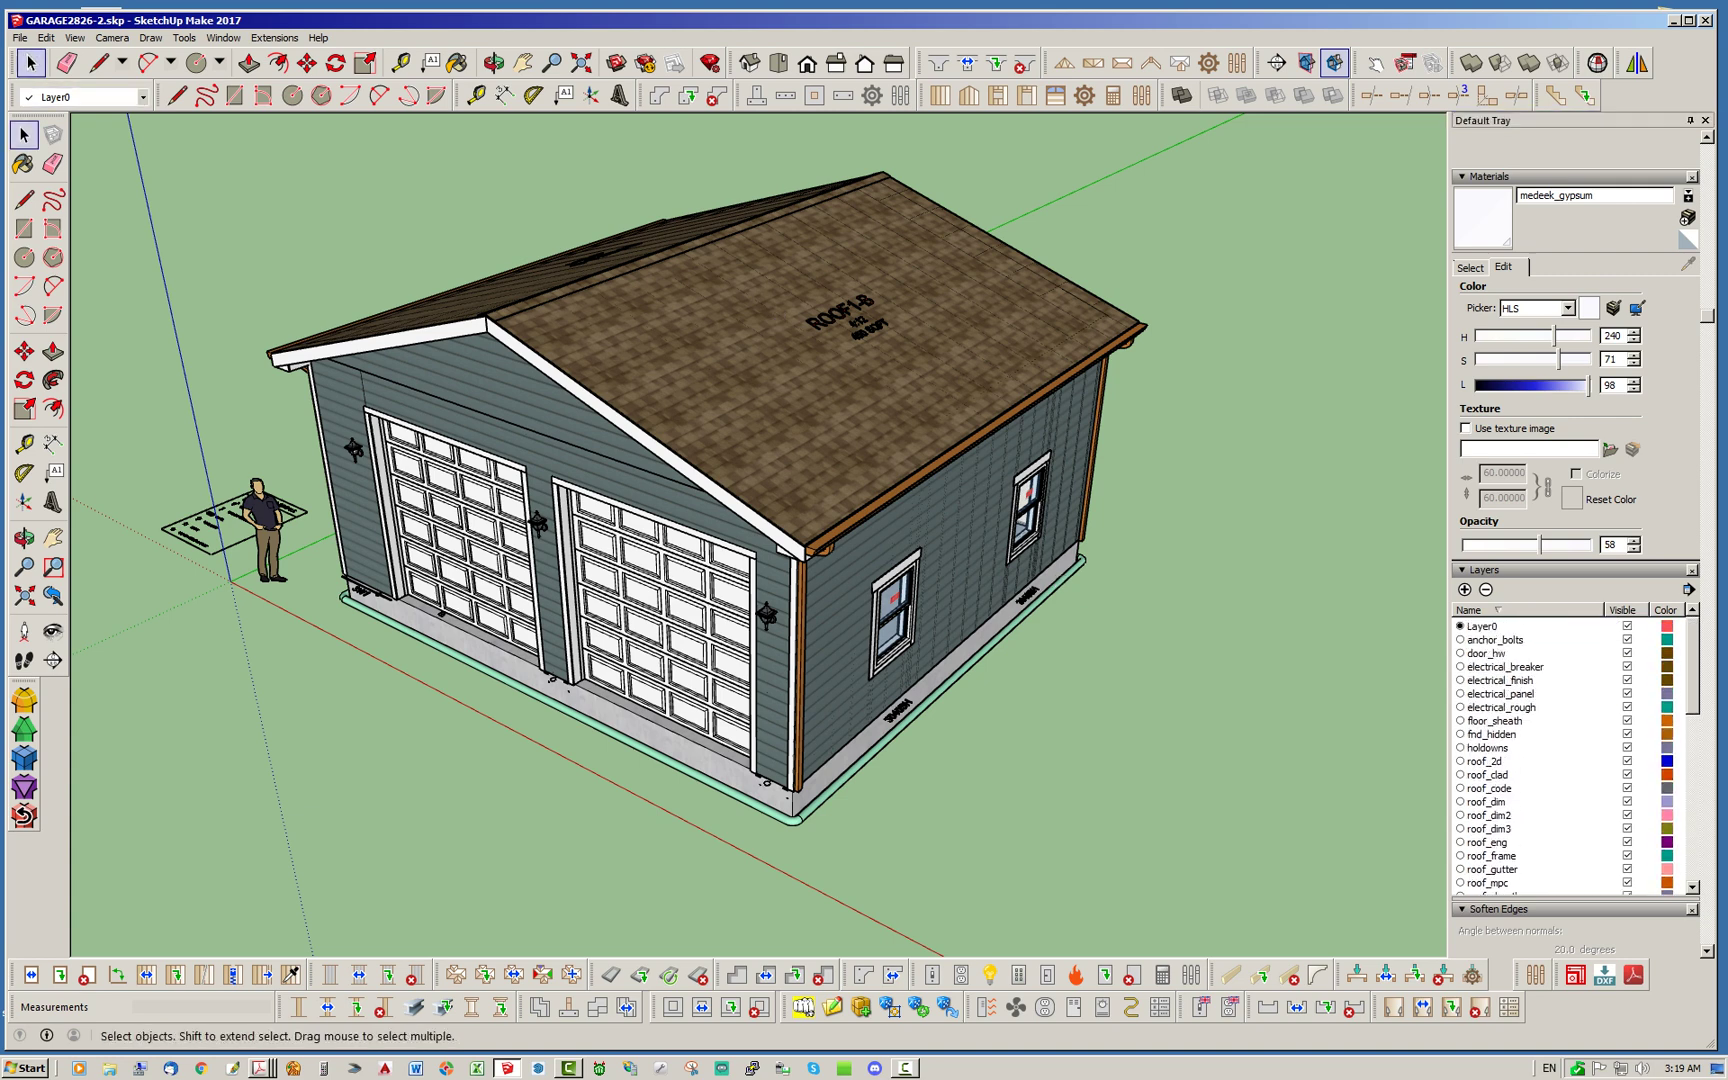
{"action": "middle_click_drag", "start_coordinate": [700, 590], "coordinate": [700, 530]}
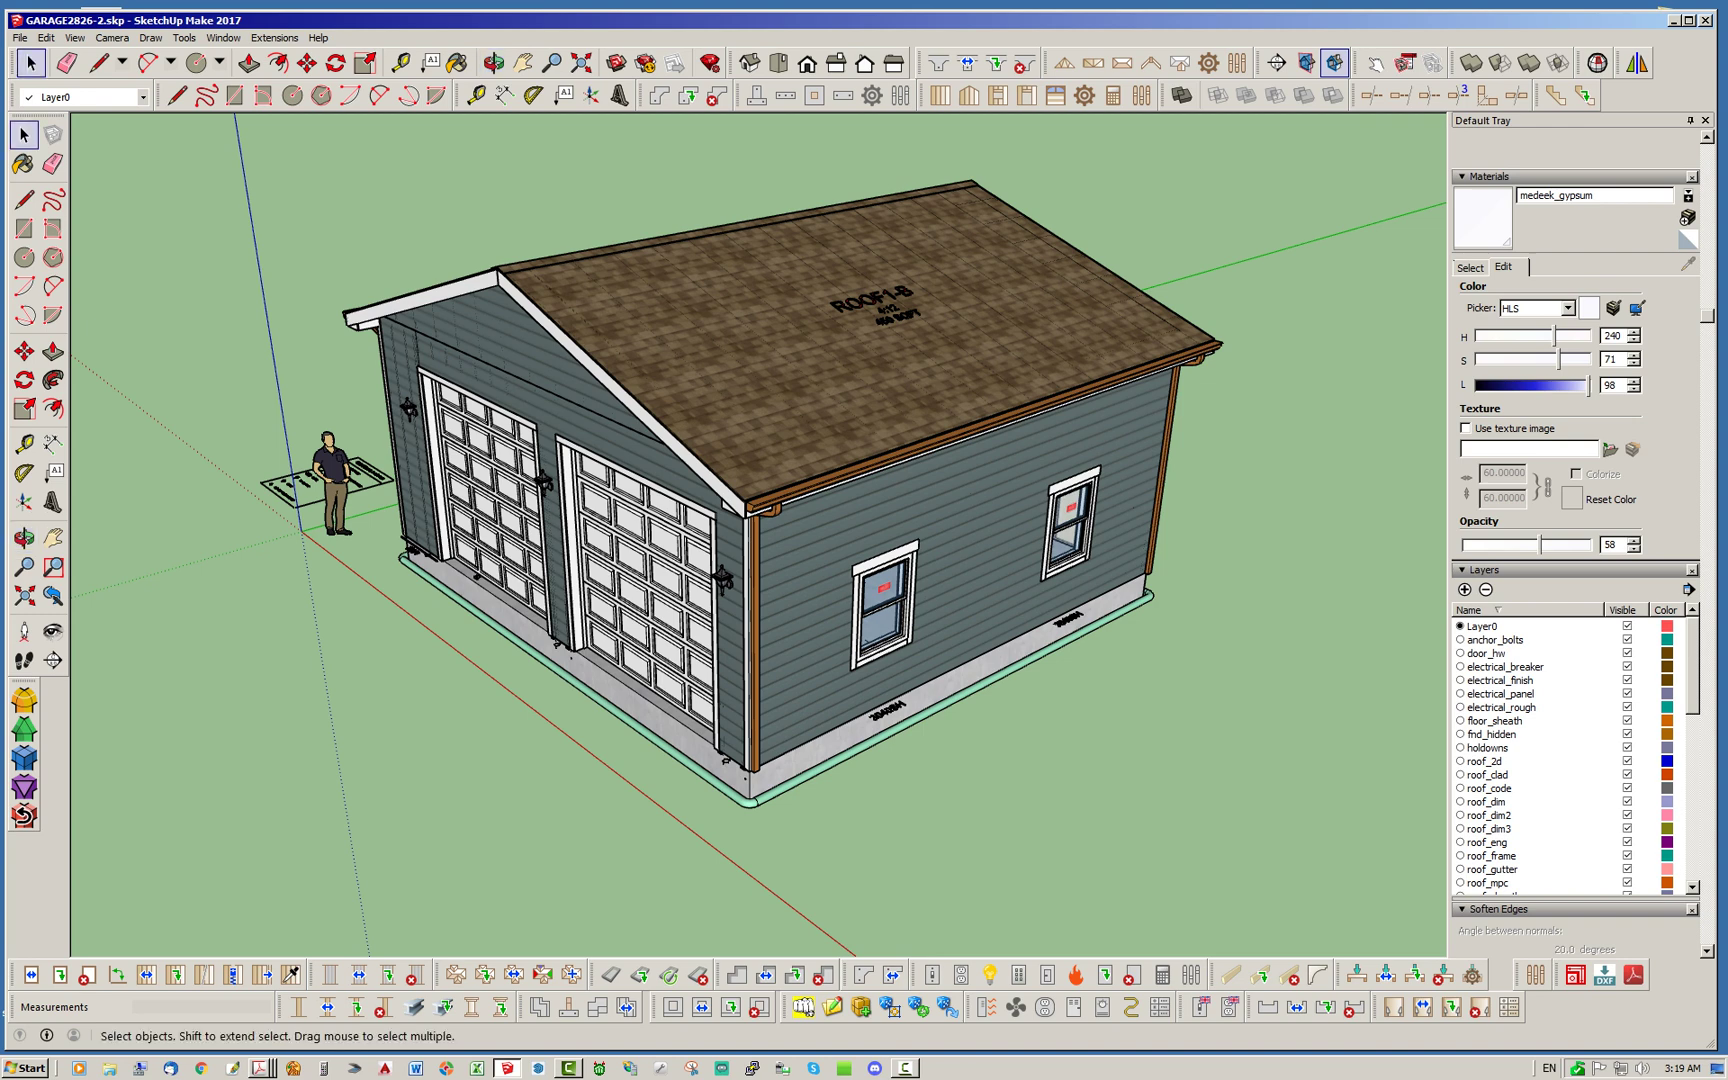